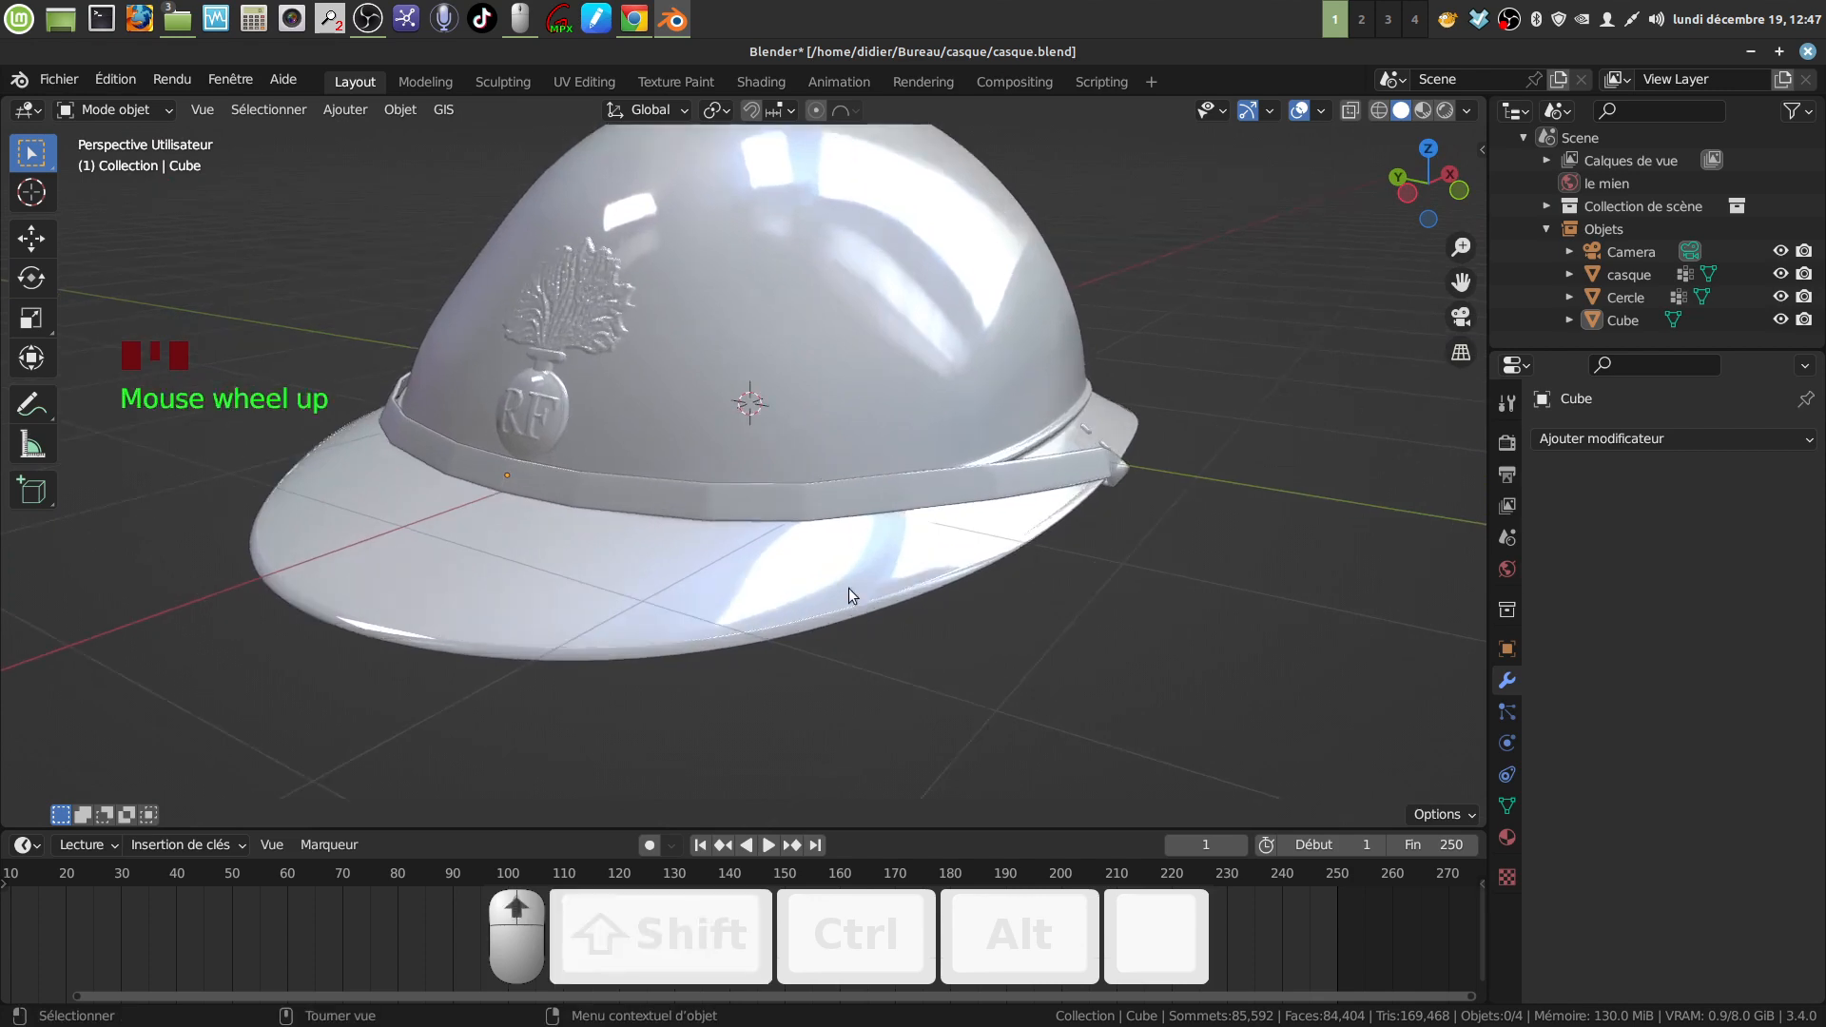
Step: Examine the helmet from the front, sides and underneath, focusing on how the angular strap follows the shell above the brim
{"action": "middle_click_drag", "start_coordinate": [849, 588], "coordinate": [787, 533]}
{"action": "scroll", "coordinate": [905, 580], "scroll_direction": "up", "scroll_amount": 4}
{"action": "scroll", "coordinate": [849, 599], "scroll_direction": "down", "scroll_amount": 4}
{"action": "middle_click_drag", "start_coordinate": [848, 599], "coordinate": [875, 457]}
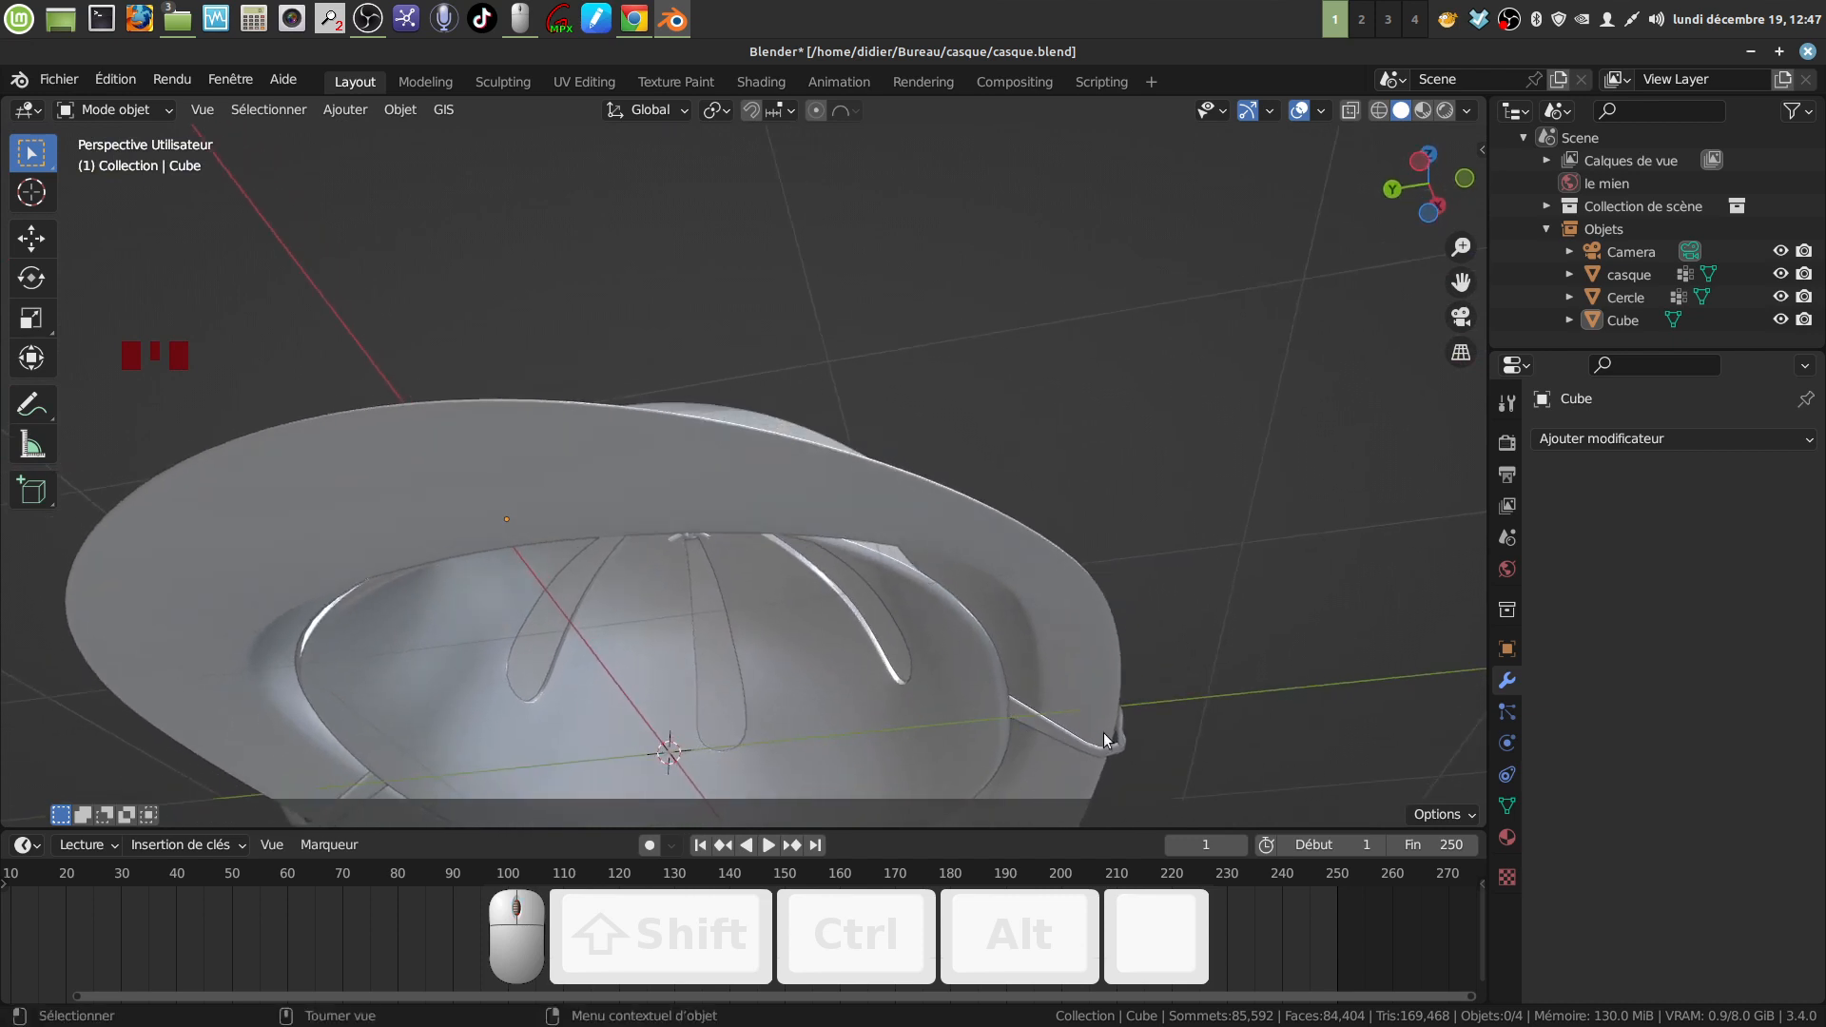
{"action": "middle_click_drag", "start_coordinate": [1118, 692], "coordinate": [1134, 454]}
{"action": "scroll", "coordinate": [957, 499], "scroll_direction": "down", "scroll_amount": 3}
{"action": "middle_click_drag", "start_coordinate": [612, 488], "coordinate": [653, 524], "text": "shift"}
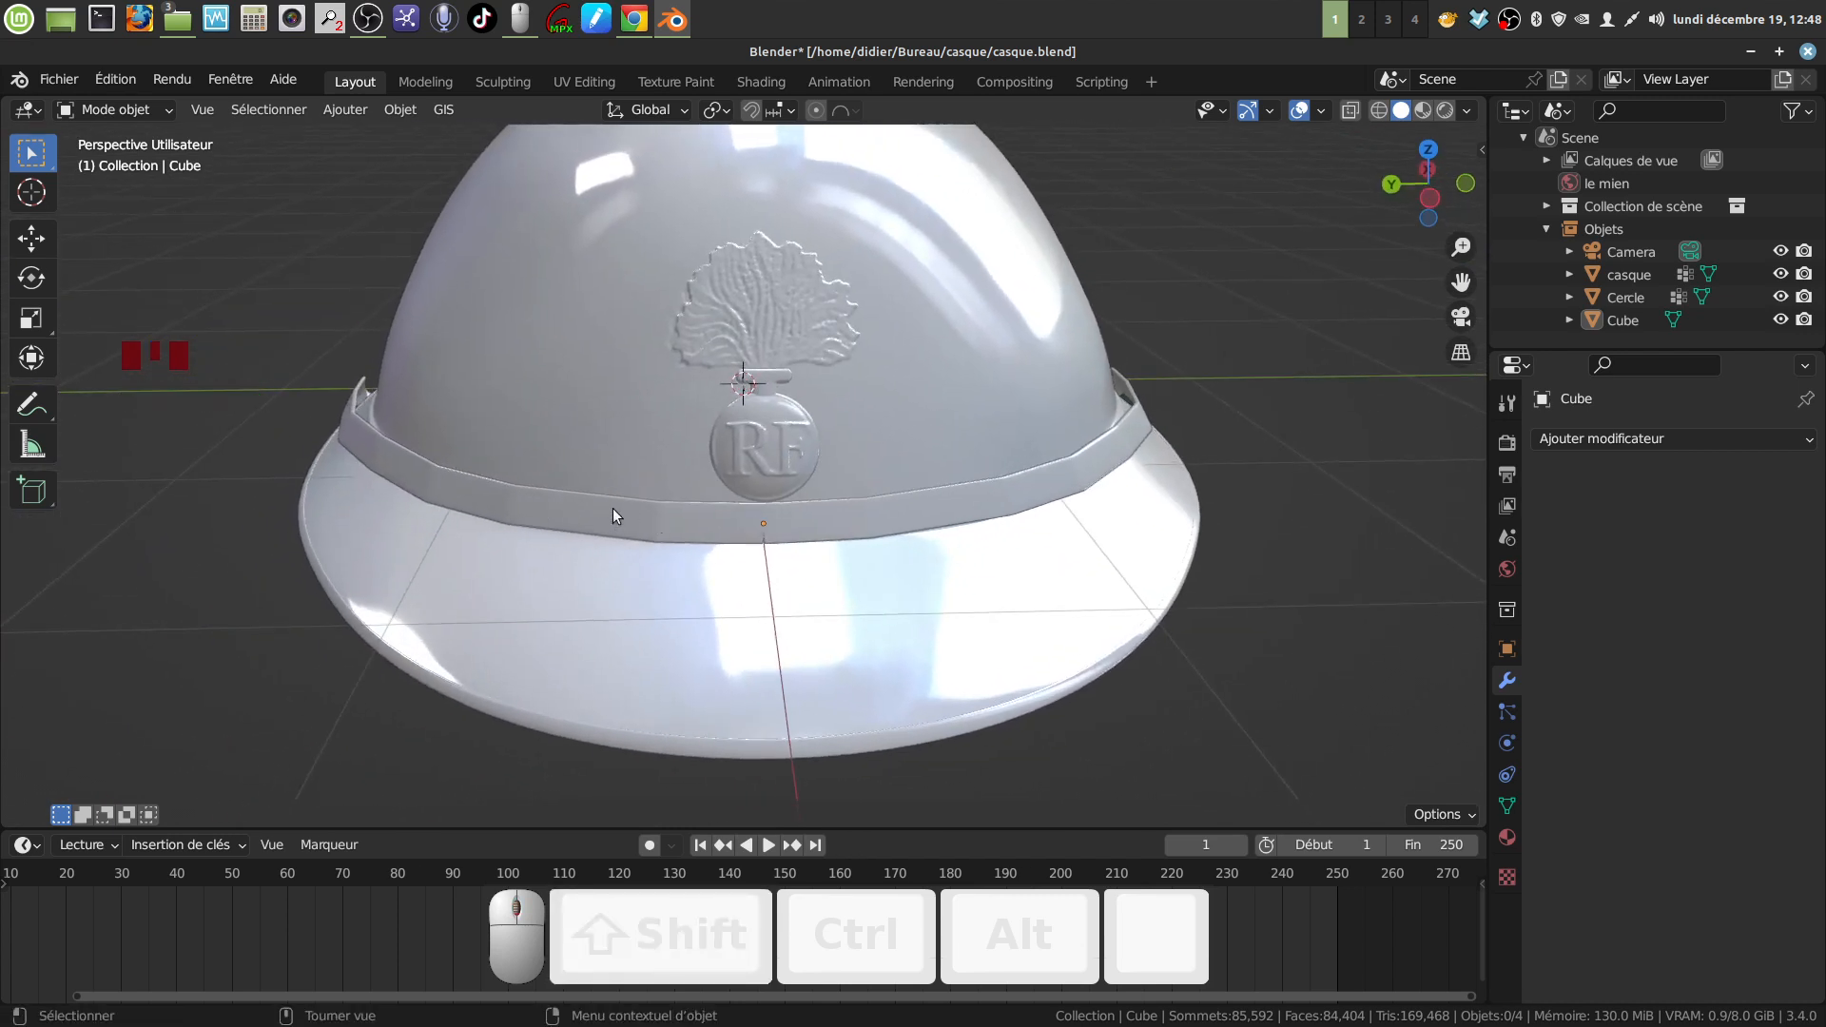
{"action": "middle_click_drag", "start_coordinate": [614, 508], "coordinate": [736, 534]}
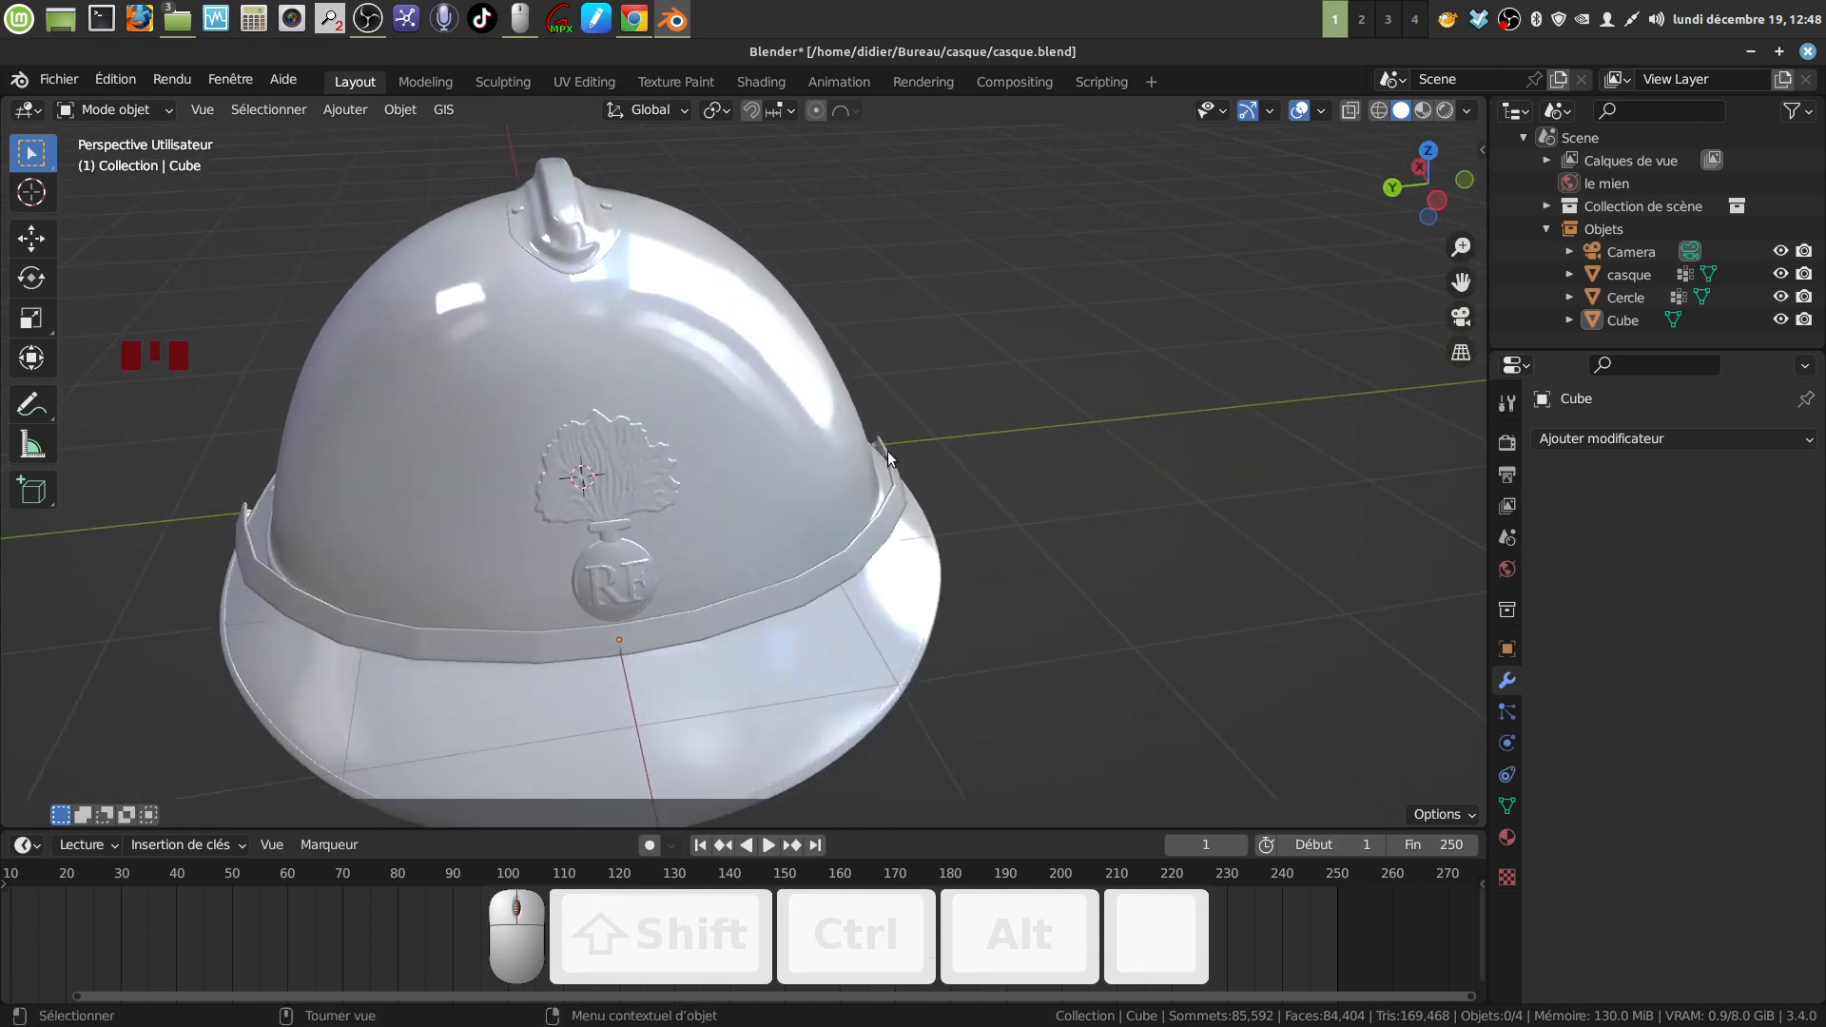
{"action": "middle_click_drag", "start_coordinate": [889, 460], "coordinate": [716, 448]}
{"action": "scroll", "coordinate": [864, 495], "scroll_direction": "up", "scroll_amount": 2}
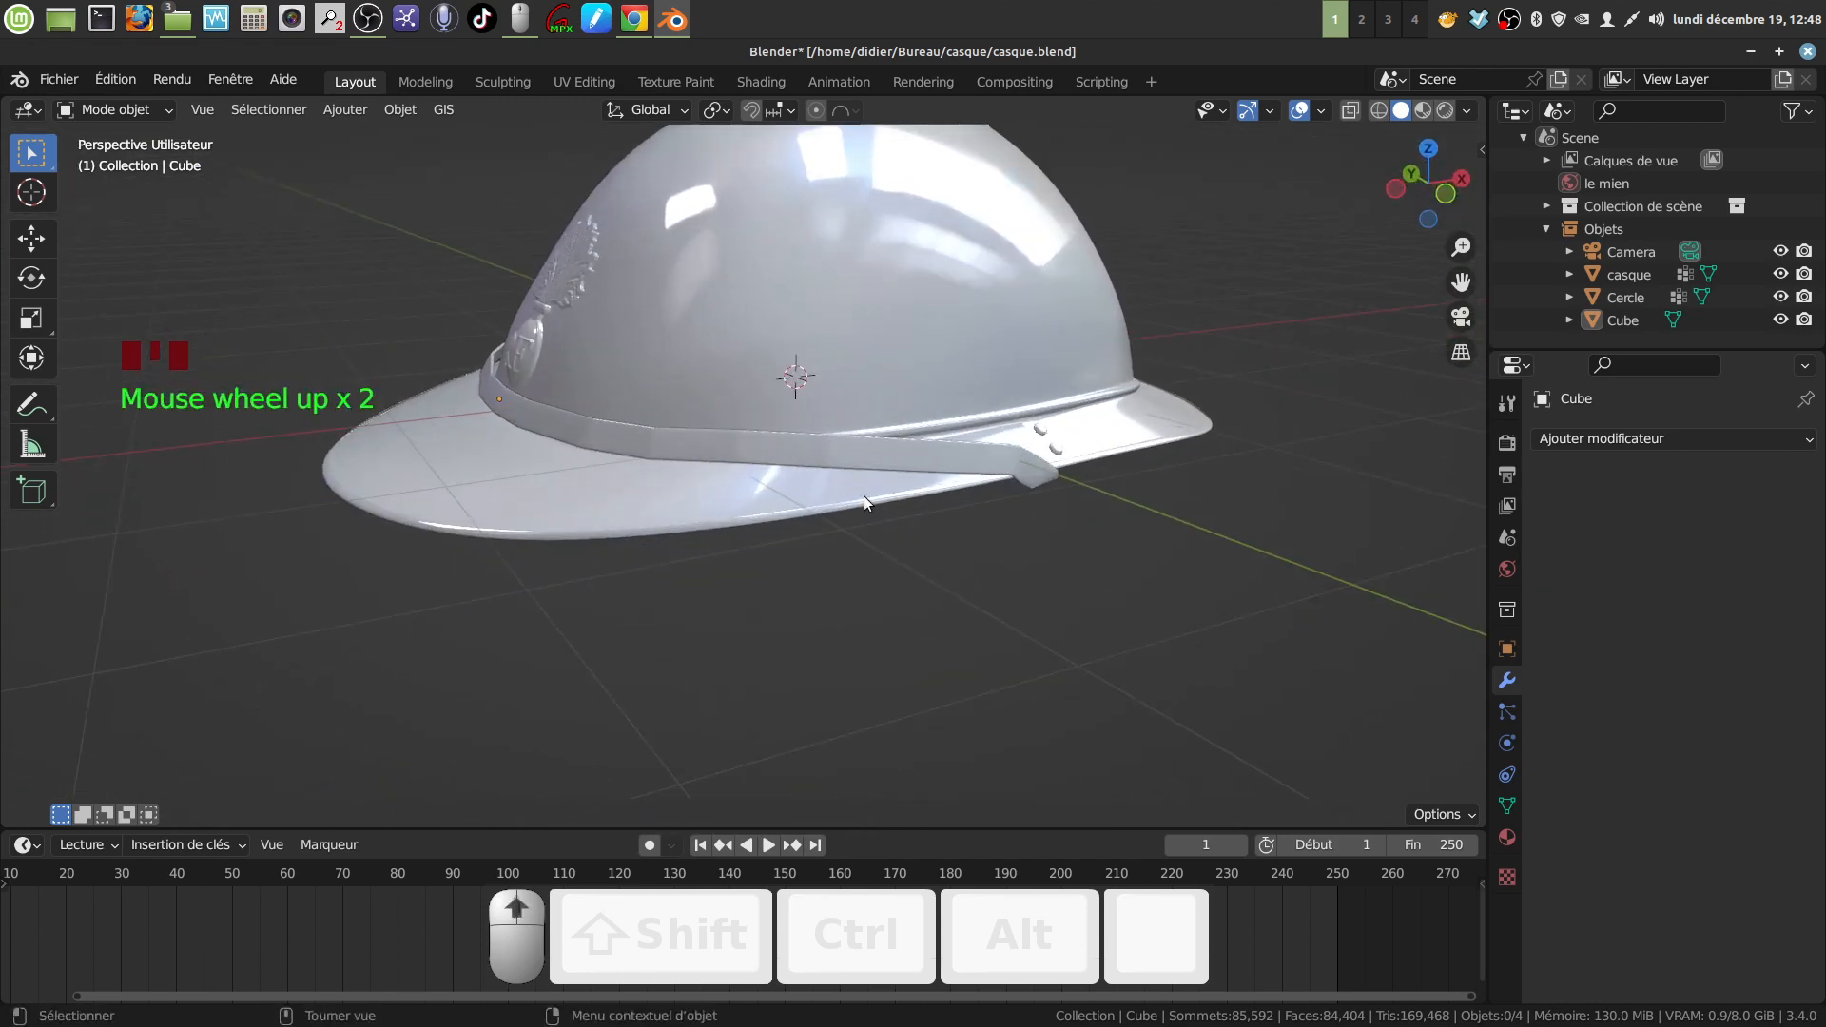
{"action": "middle_click_drag", "start_coordinate": [864, 495], "coordinate": [841, 453]}
{"action": "middle_click_drag", "start_coordinate": [952, 466], "coordinate": [1050, 507]}
{"action": "middle_click_drag", "start_coordinate": [596, 448], "coordinate": [921, 424]}
{"action": "middle_click_drag", "start_coordinate": [386, 370], "coordinate": [654, 441]}
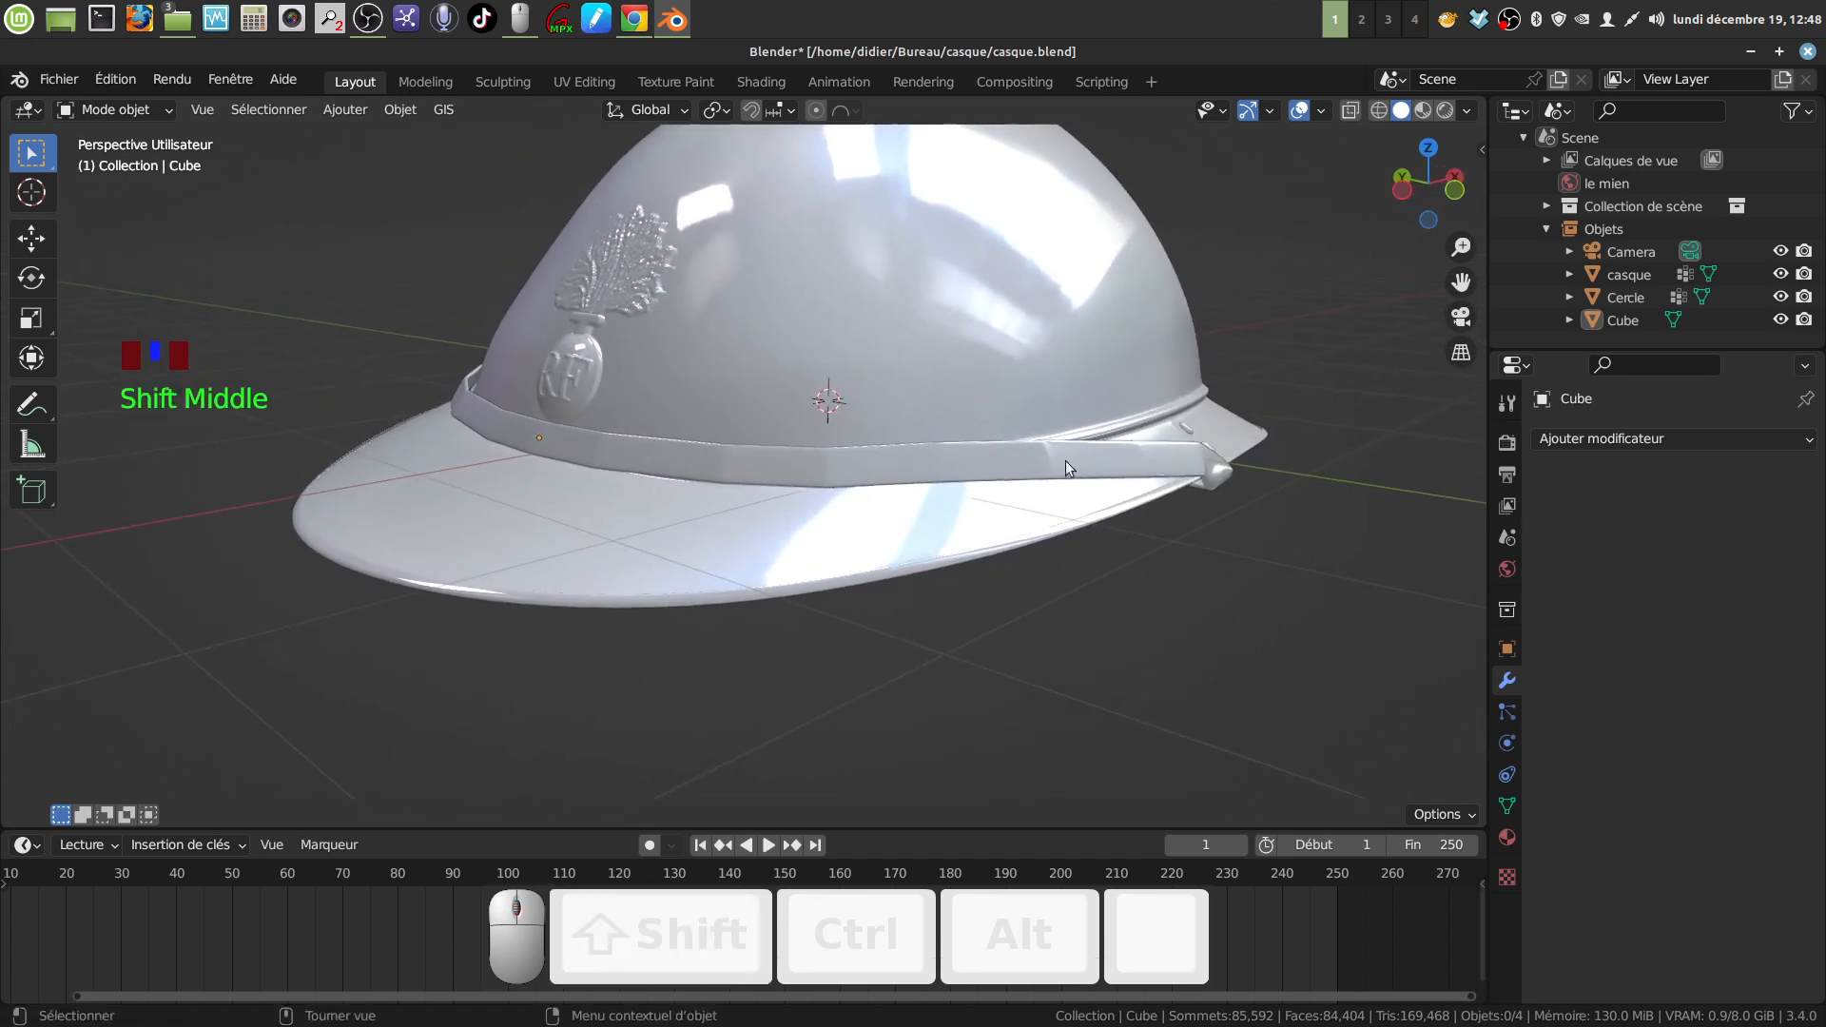
Step: Delete the existing strap object, Cube, from around the helmet
{"action": "mouse_move", "coordinate": [1058, 453]}
{"action": "middle_mouse_down"}
{"action": "mouse_move", "coordinate": [1037, 464]}
{"action": "mouse_move", "coordinate": [1085, 476]}
{"action": "mouse_move", "coordinate": [1040, 472]}
{"action": "mouse_move", "coordinate": [1056, 471]}
{"action": "middle_mouse_up"}
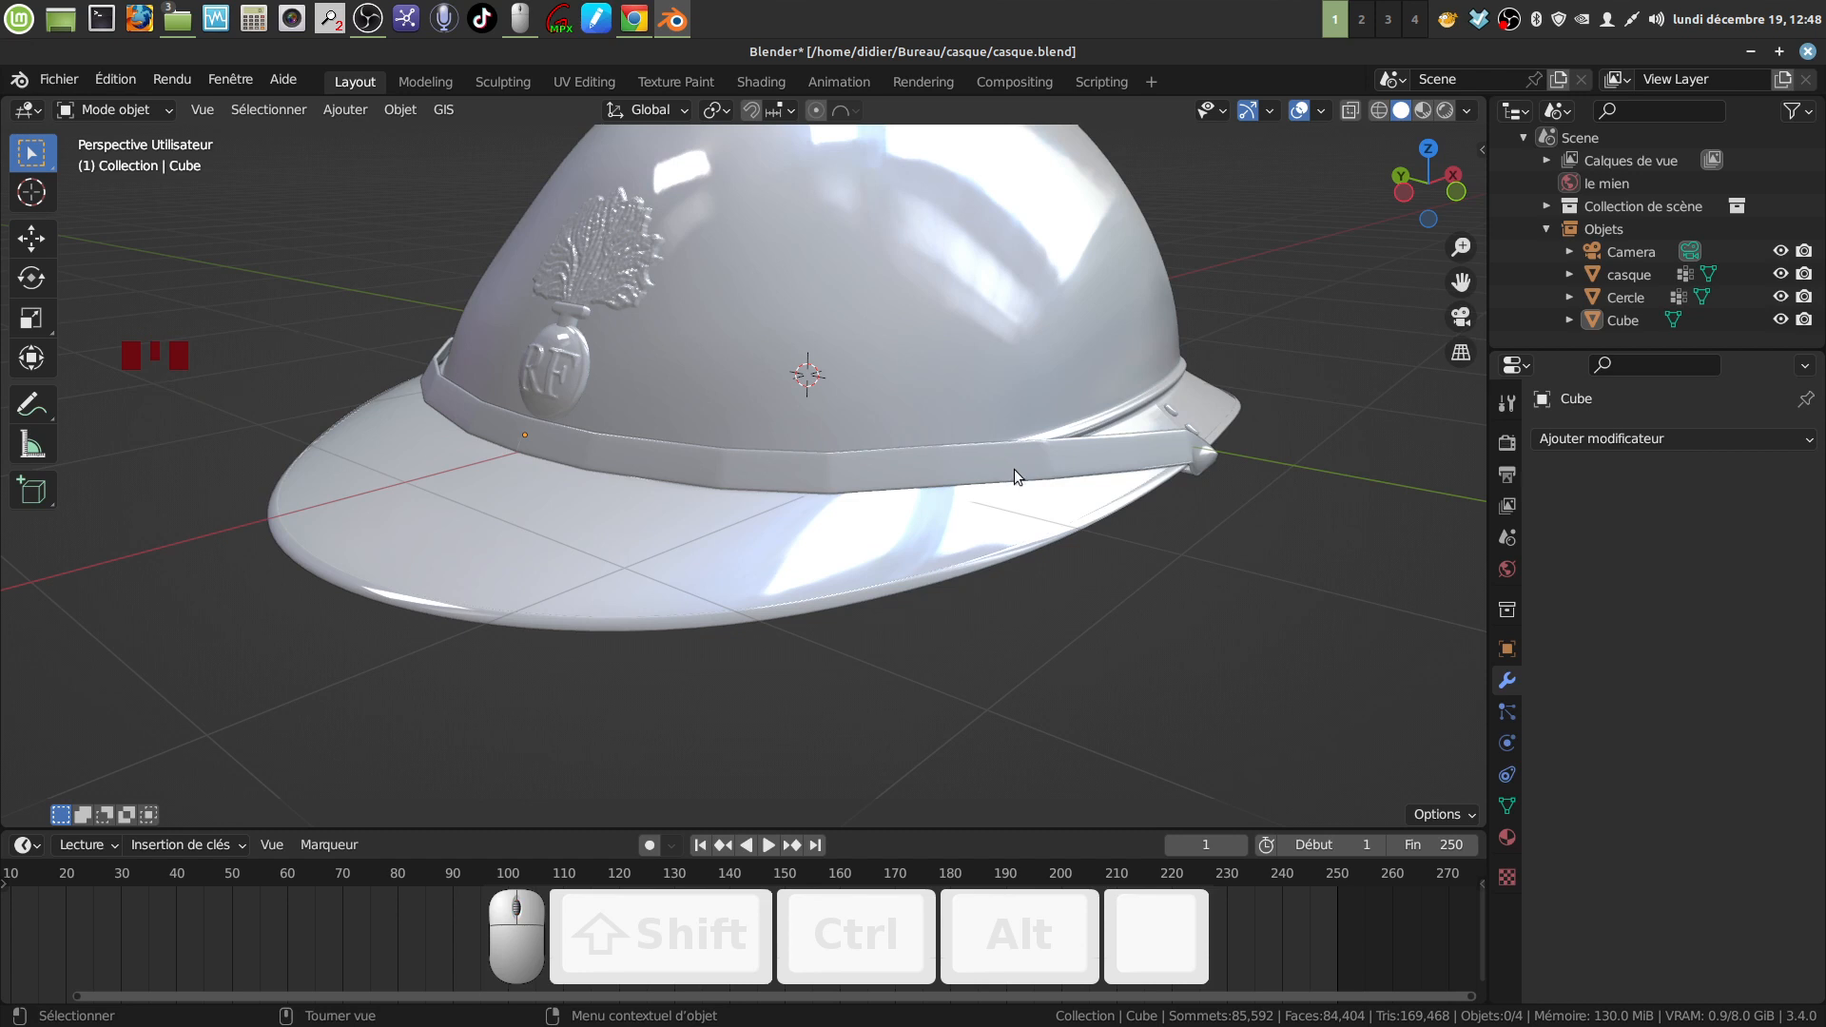
{"action": "left_click", "coordinate": [1014, 470]}
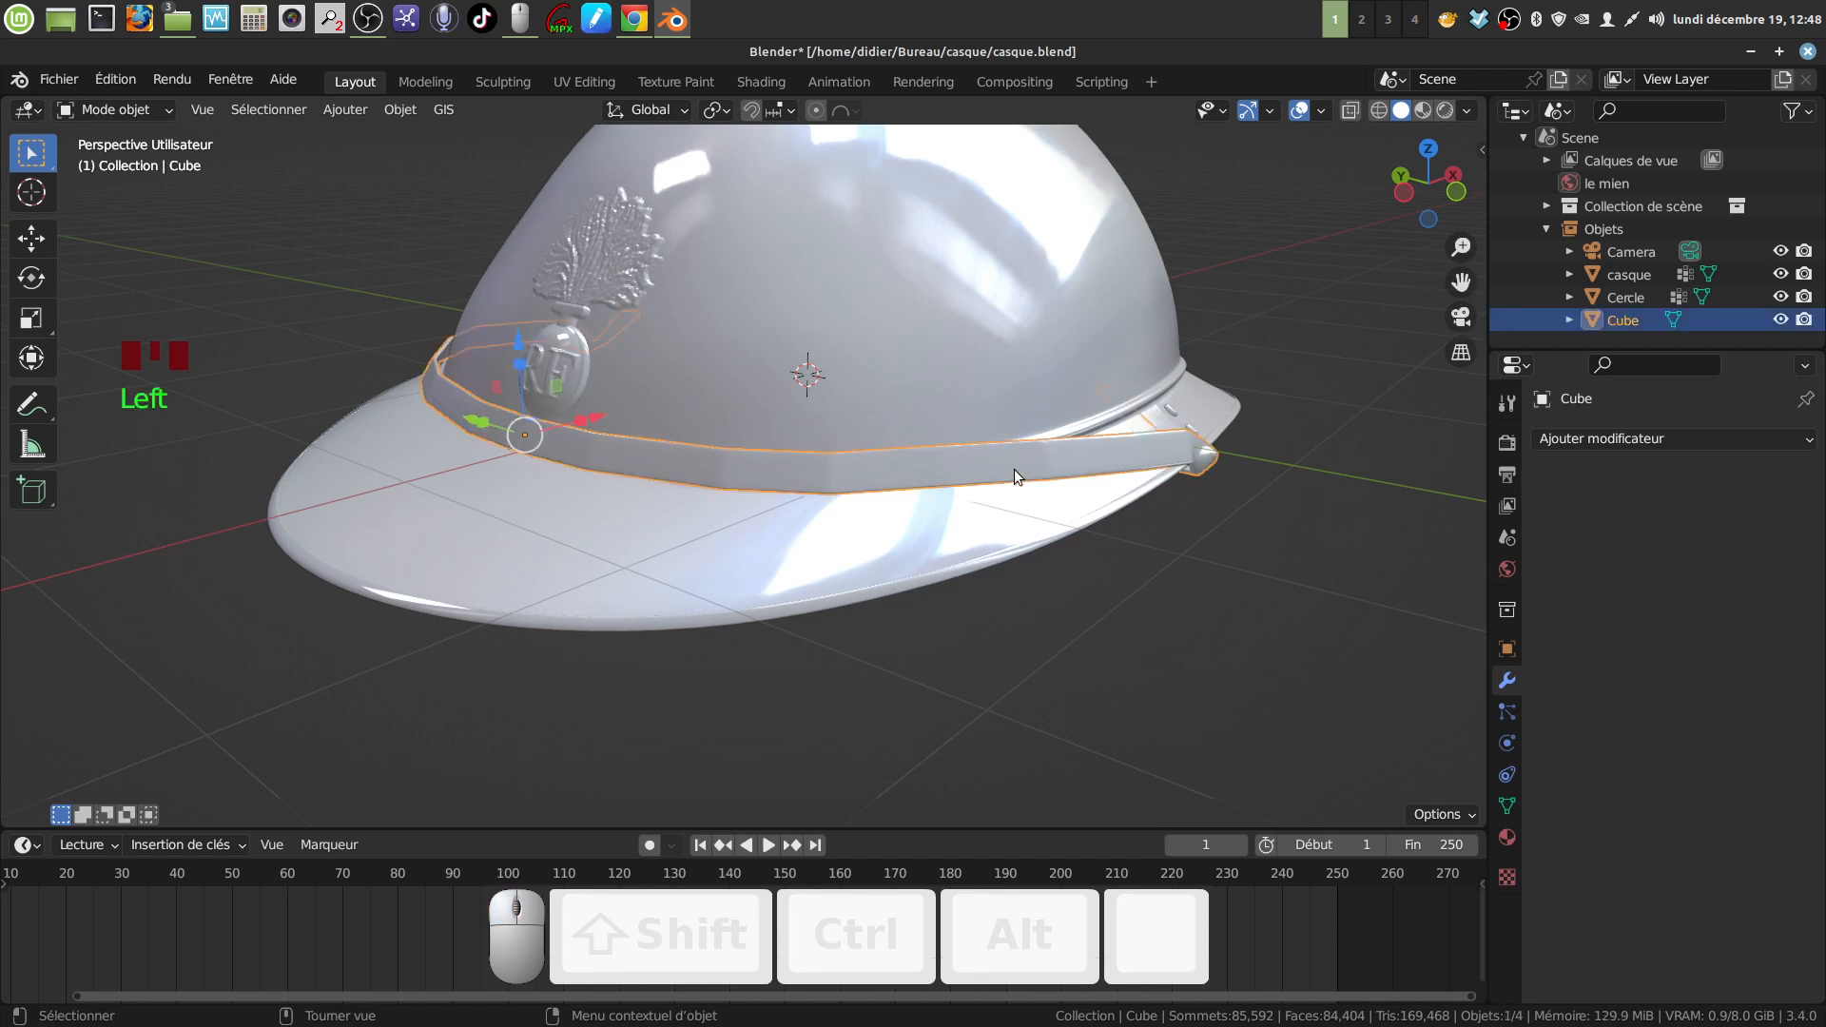
{"action": "key", "text": "x"}
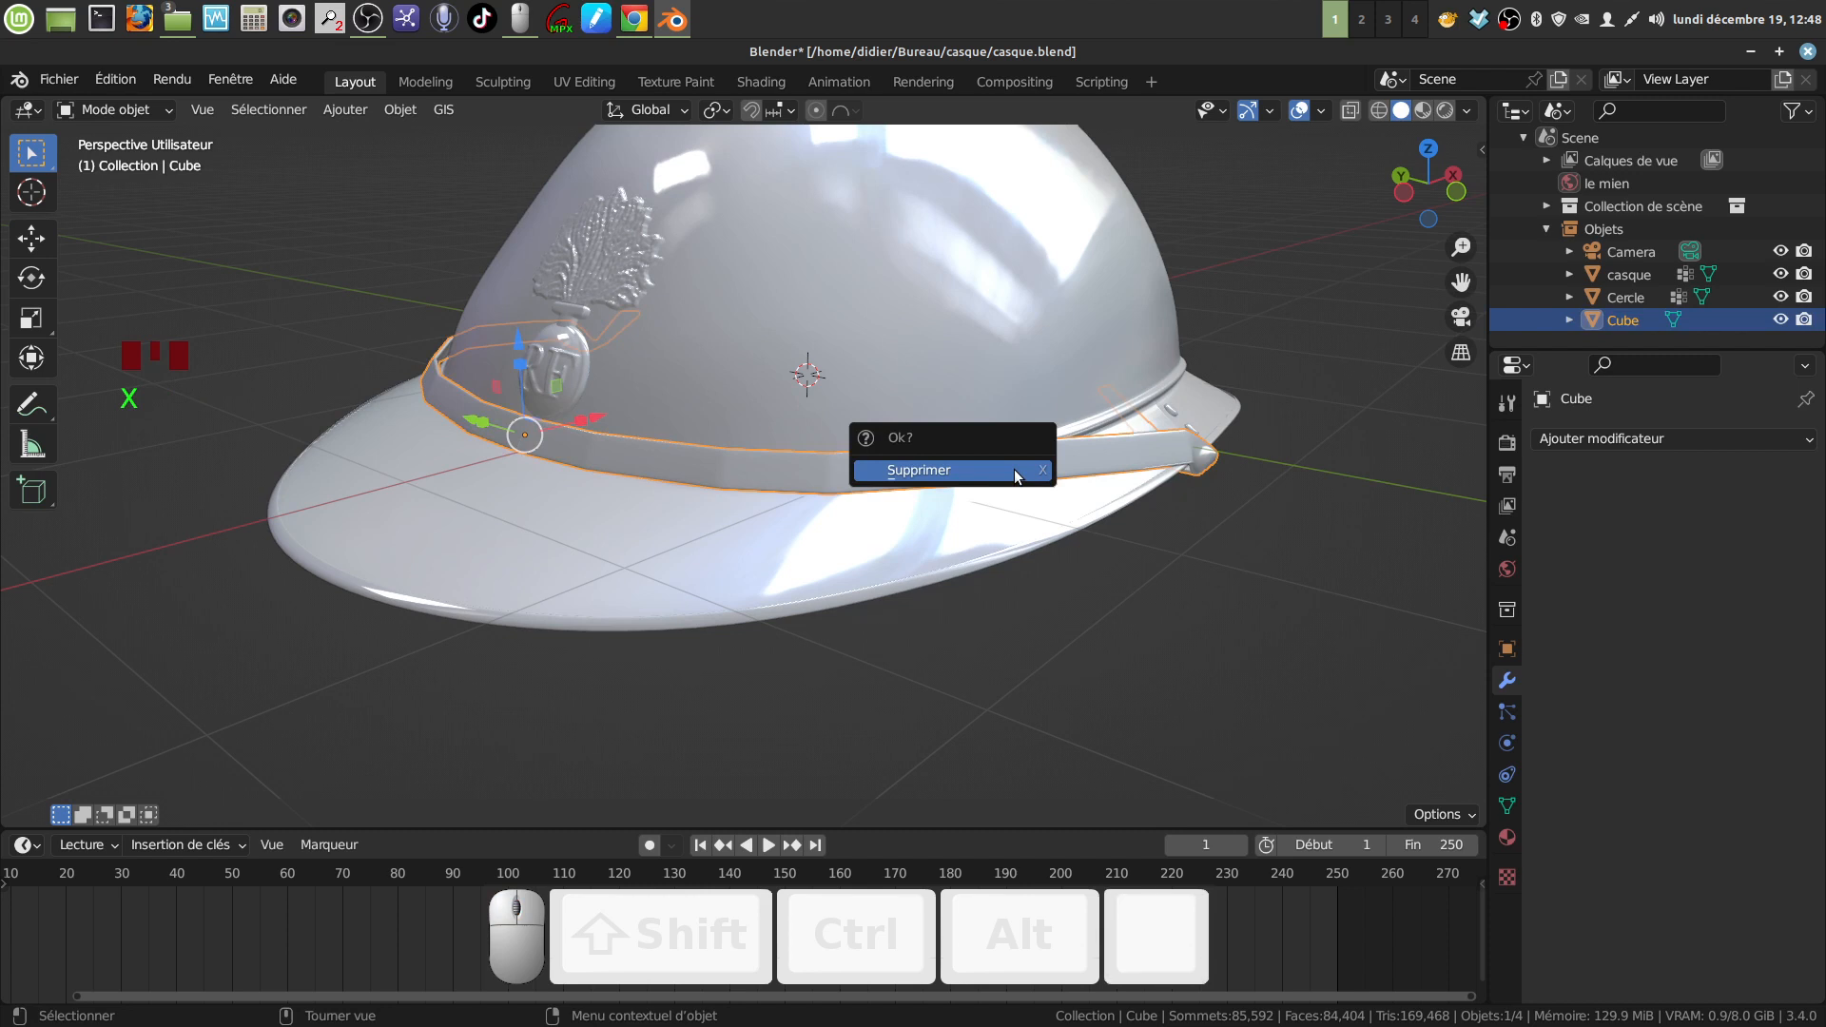
{"action": "left_click", "coordinate": [1003, 472]}
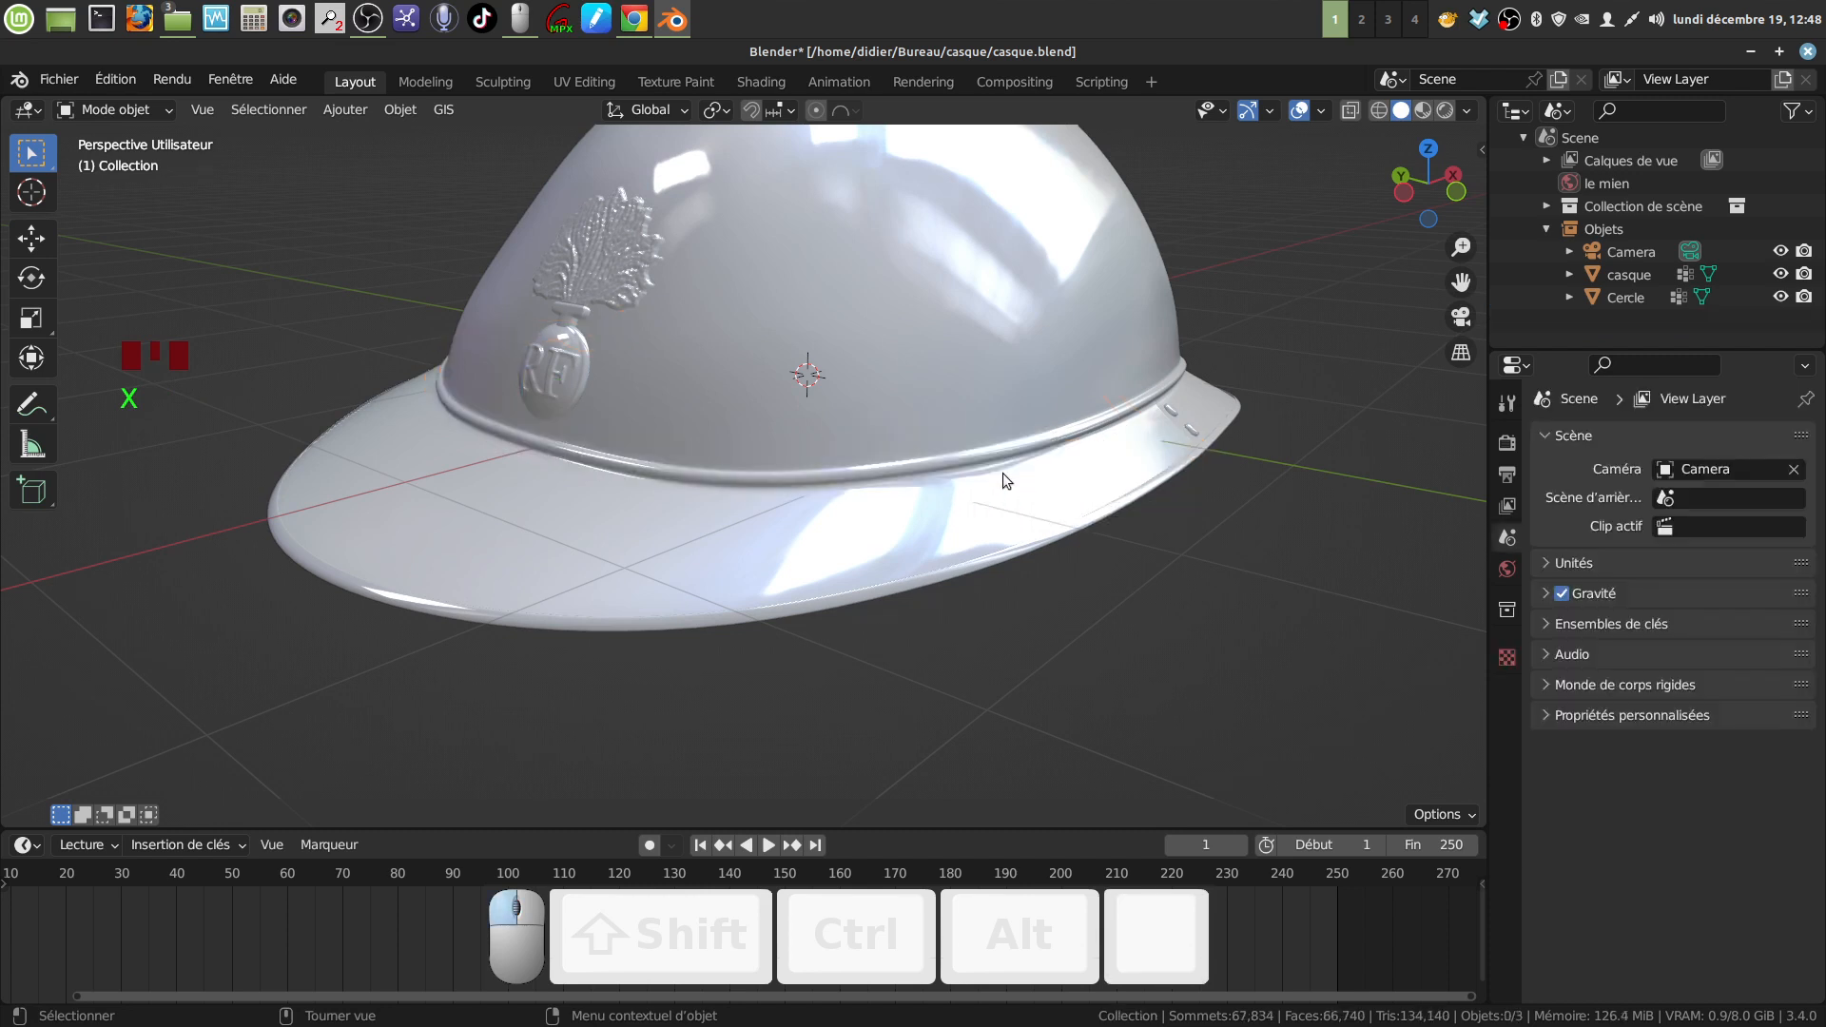
Step: Place the 3D cursor on the rim between the helmet's shell and brim, near the rivets, in the orthographic bottom view
{"action": "middle_click_drag", "start_coordinate": [1010, 465], "coordinate": [920, 430]}
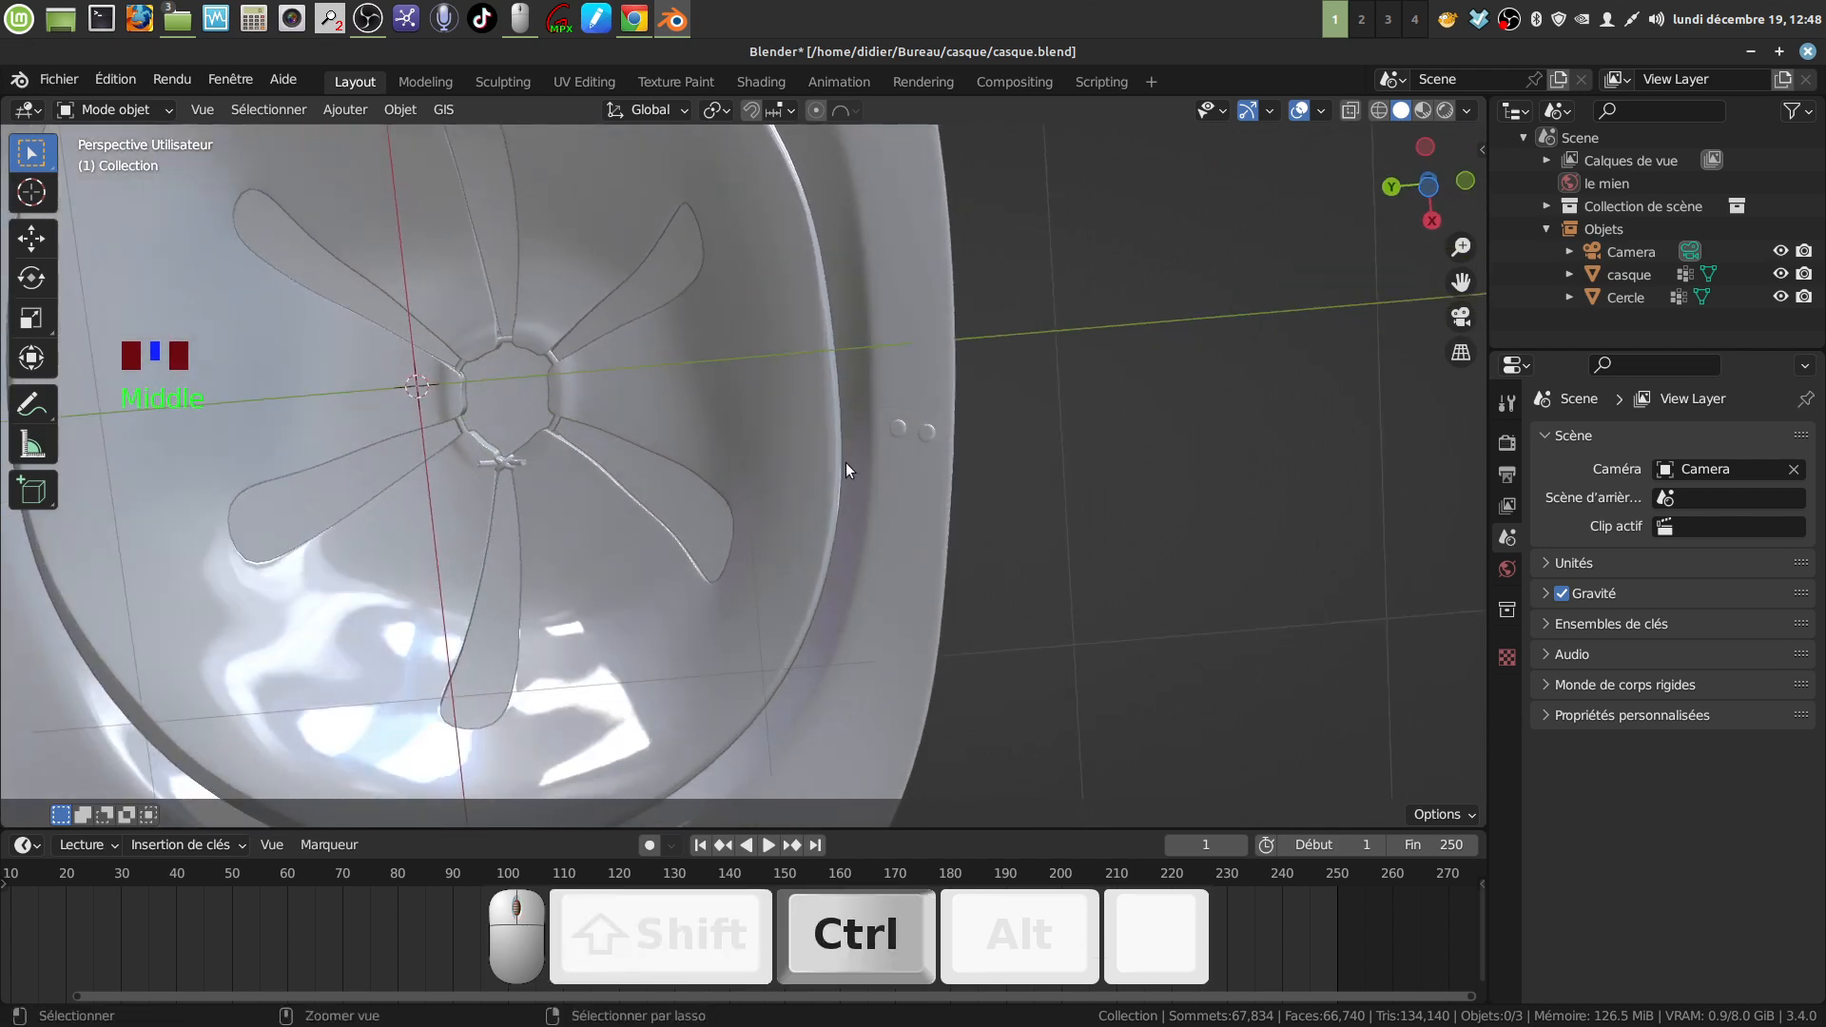
{"action": "key", "text": "ctrl+KP_7"}
{"action": "scroll", "coordinate": [846, 463], "scroll_direction": "down", "scroll_amount": 3}
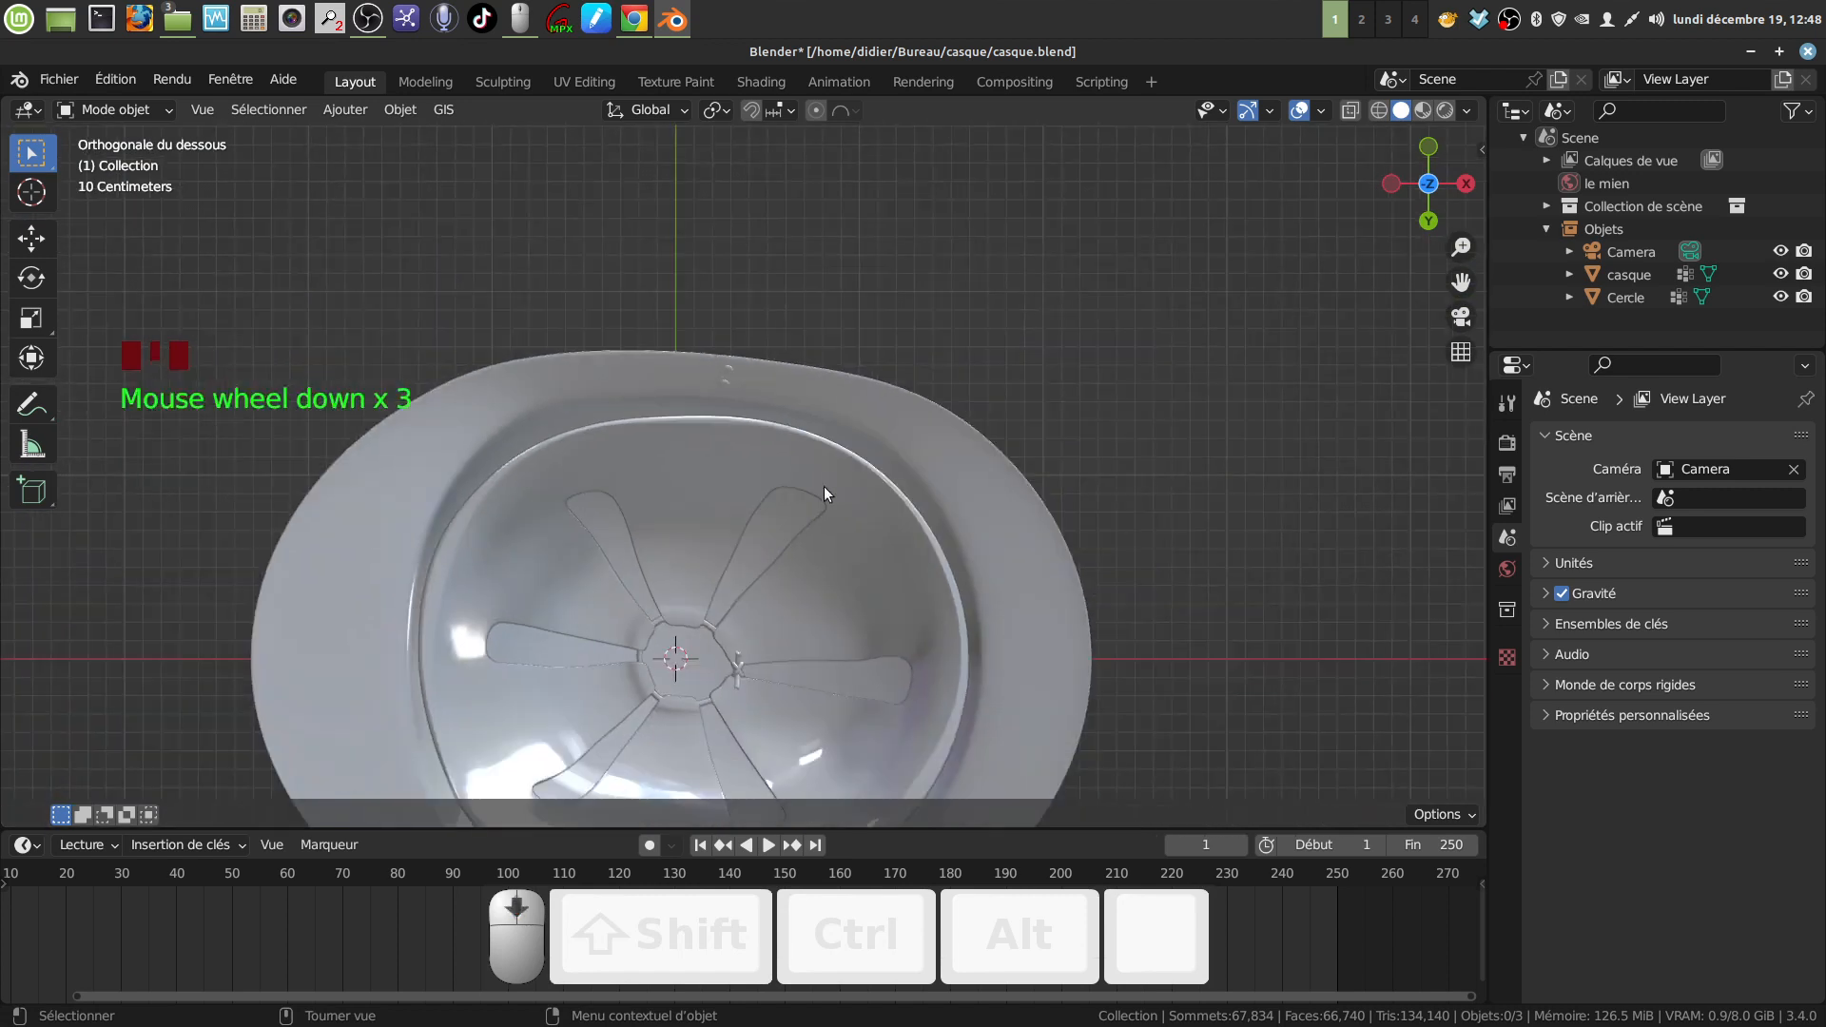
{"action": "mouse_move", "coordinate": [777, 571]}
{"action": "middle_mouse_down", "text": "shift"}
{"action": "mouse_move", "coordinate": [790, 379]}
{"action": "mouse_move", "coordinate": [790, 592]}
{"action": "mouse_move", "coordinate": [797, 567]}
{"action": "middle_mouse_up", "text": "shift"}
{"action": "scroll", "coordinate": [792, 588], "scroll_direction": "up", "scroll_amount": 2}
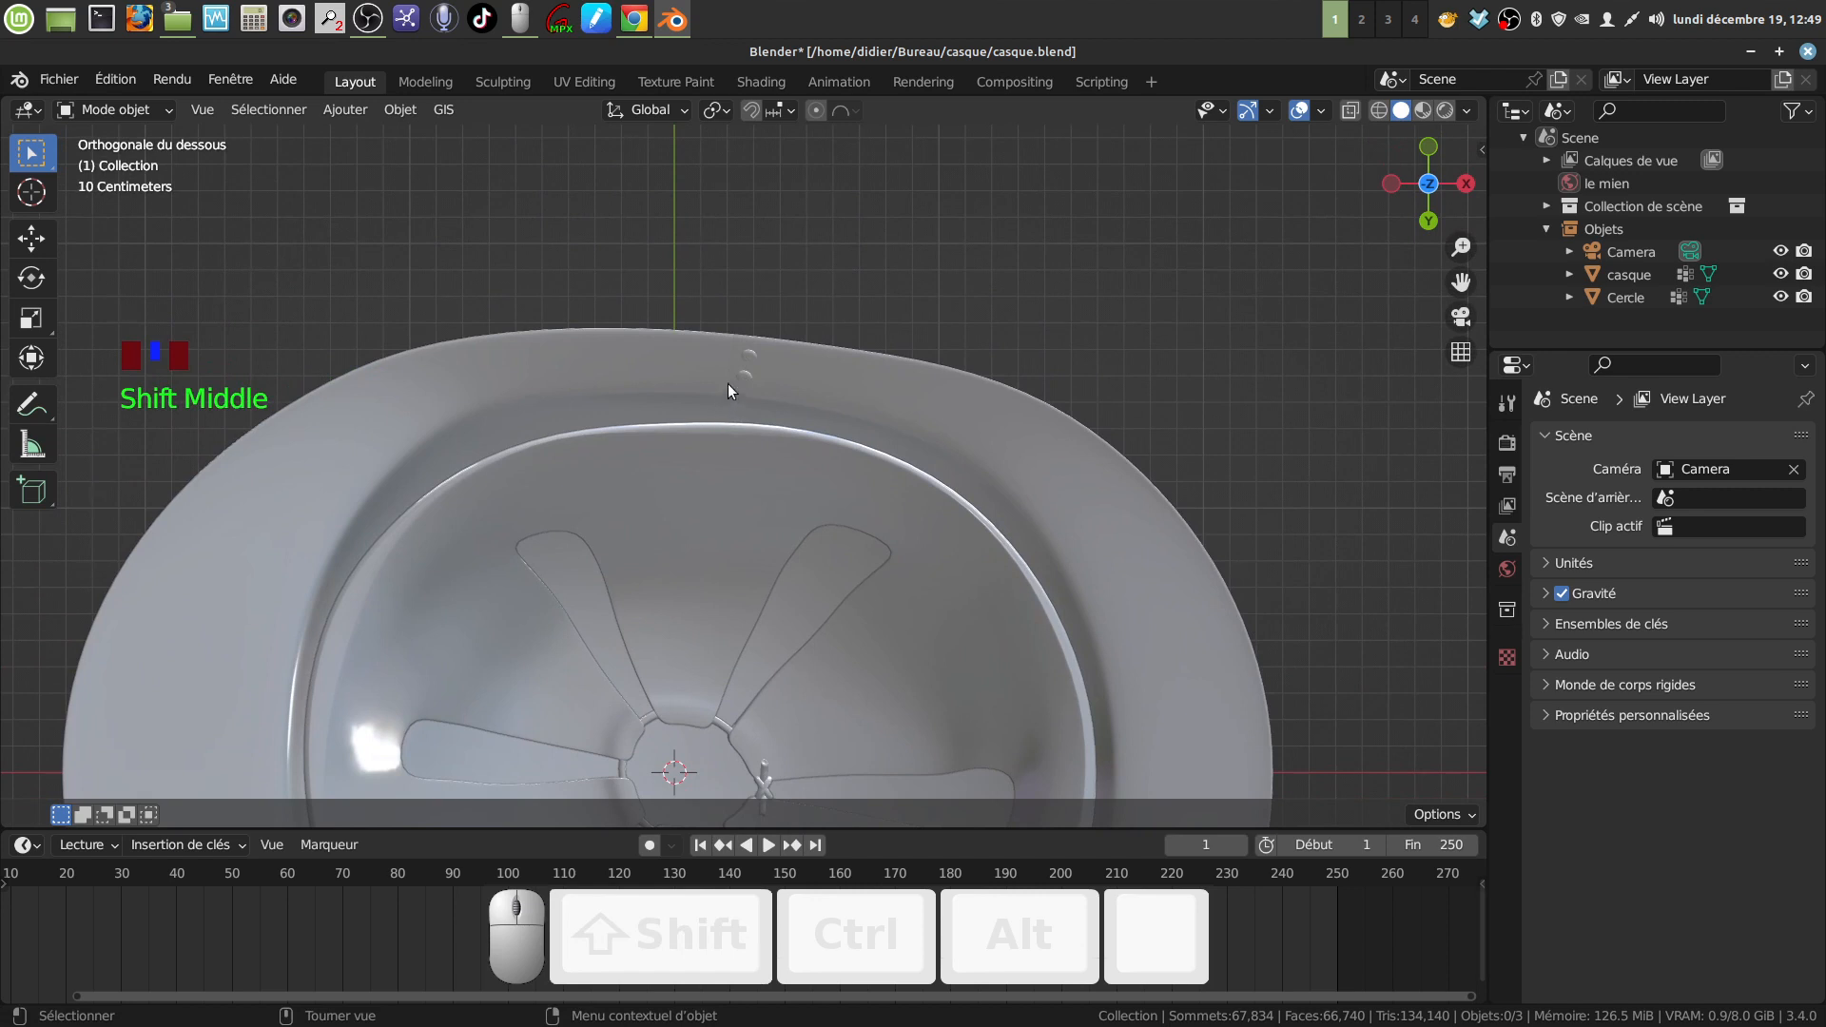
{"action": "middle_click_drag", "start_coordinate": [734, 391], "coordinate": [733, 391], "text": "shift"}
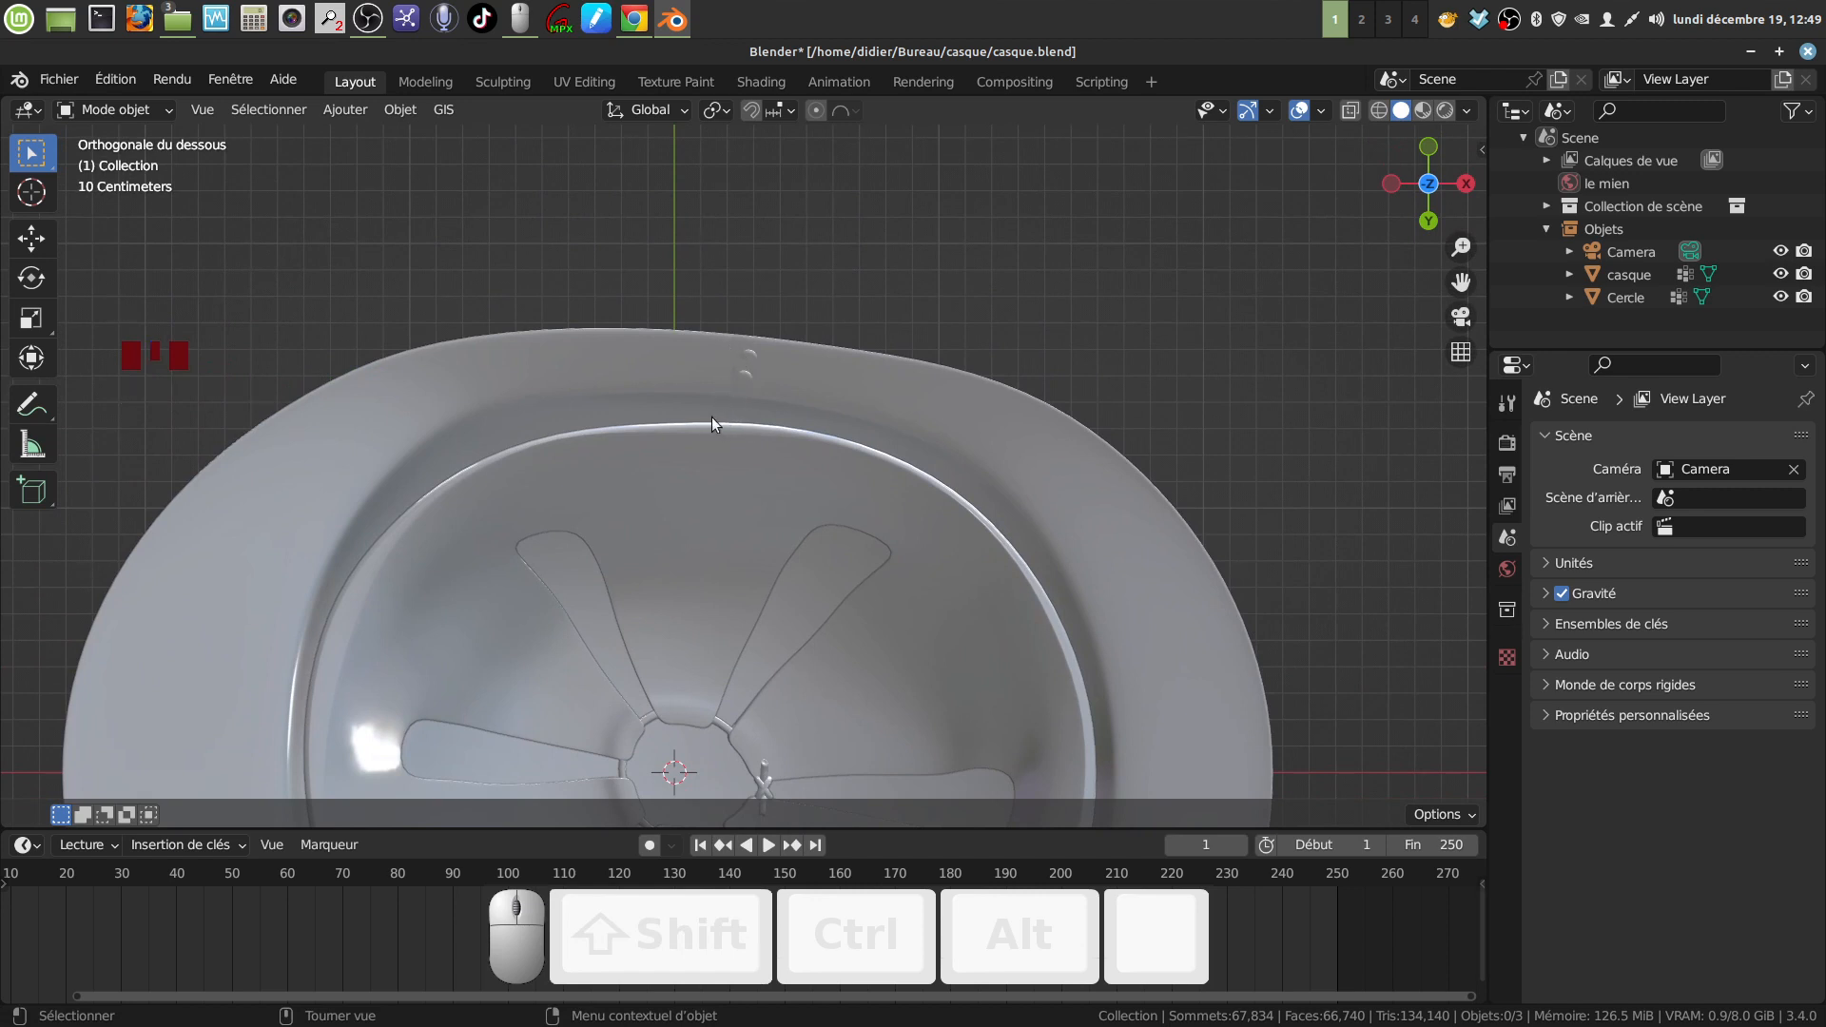
{"action": "left_click", "coordinate": [29, 194]}
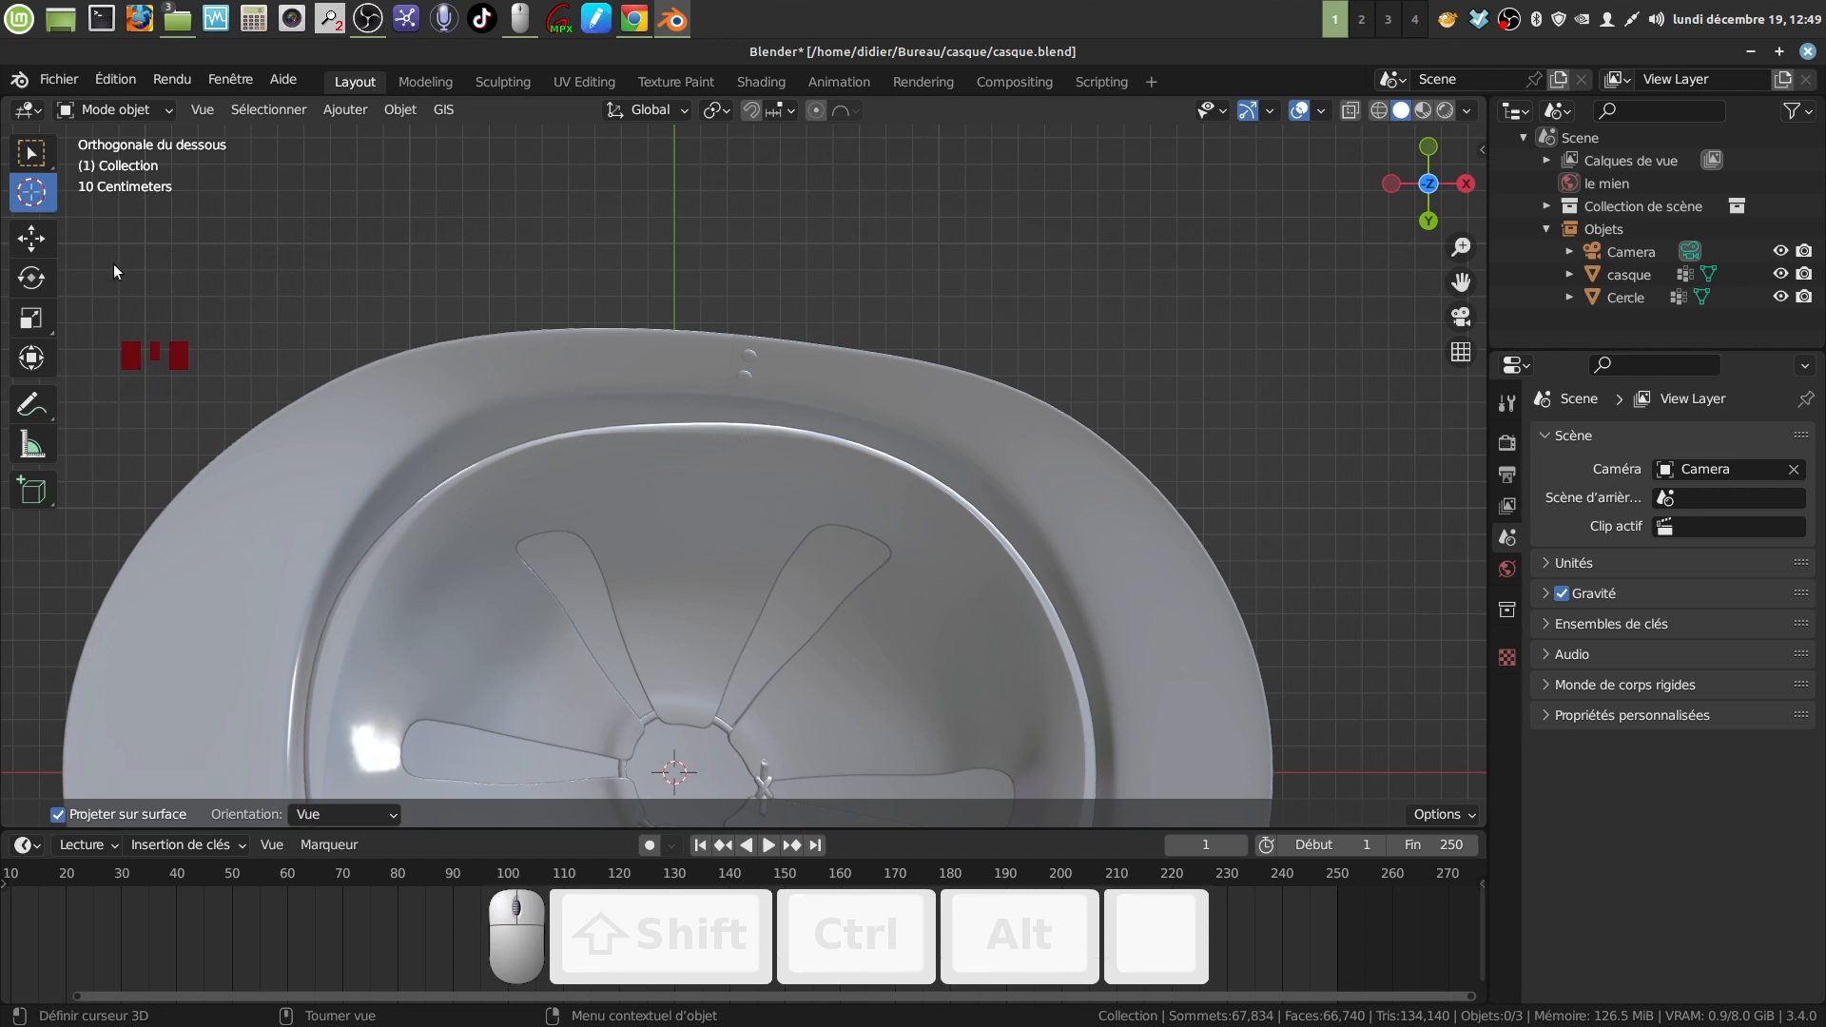
{"action": "left_click", "coordinate": [699, 422]}
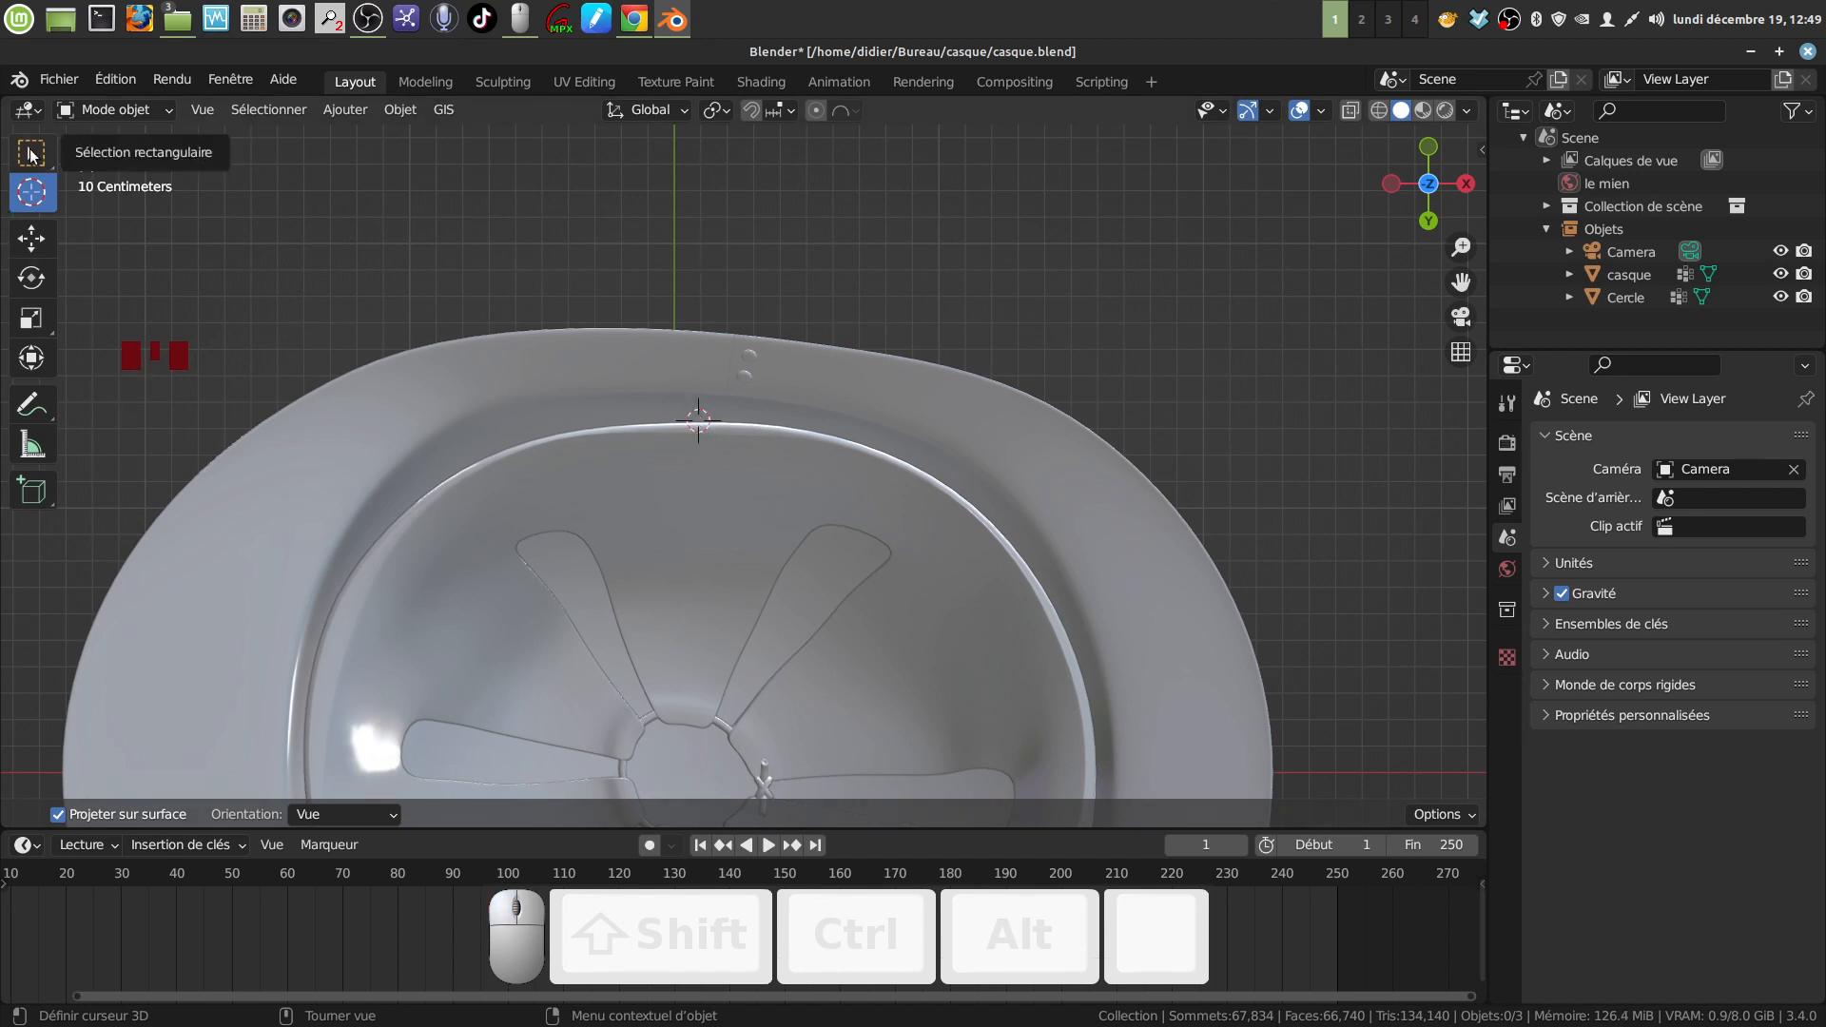
{"action": "left_click", "coordinate": [31, 154]}
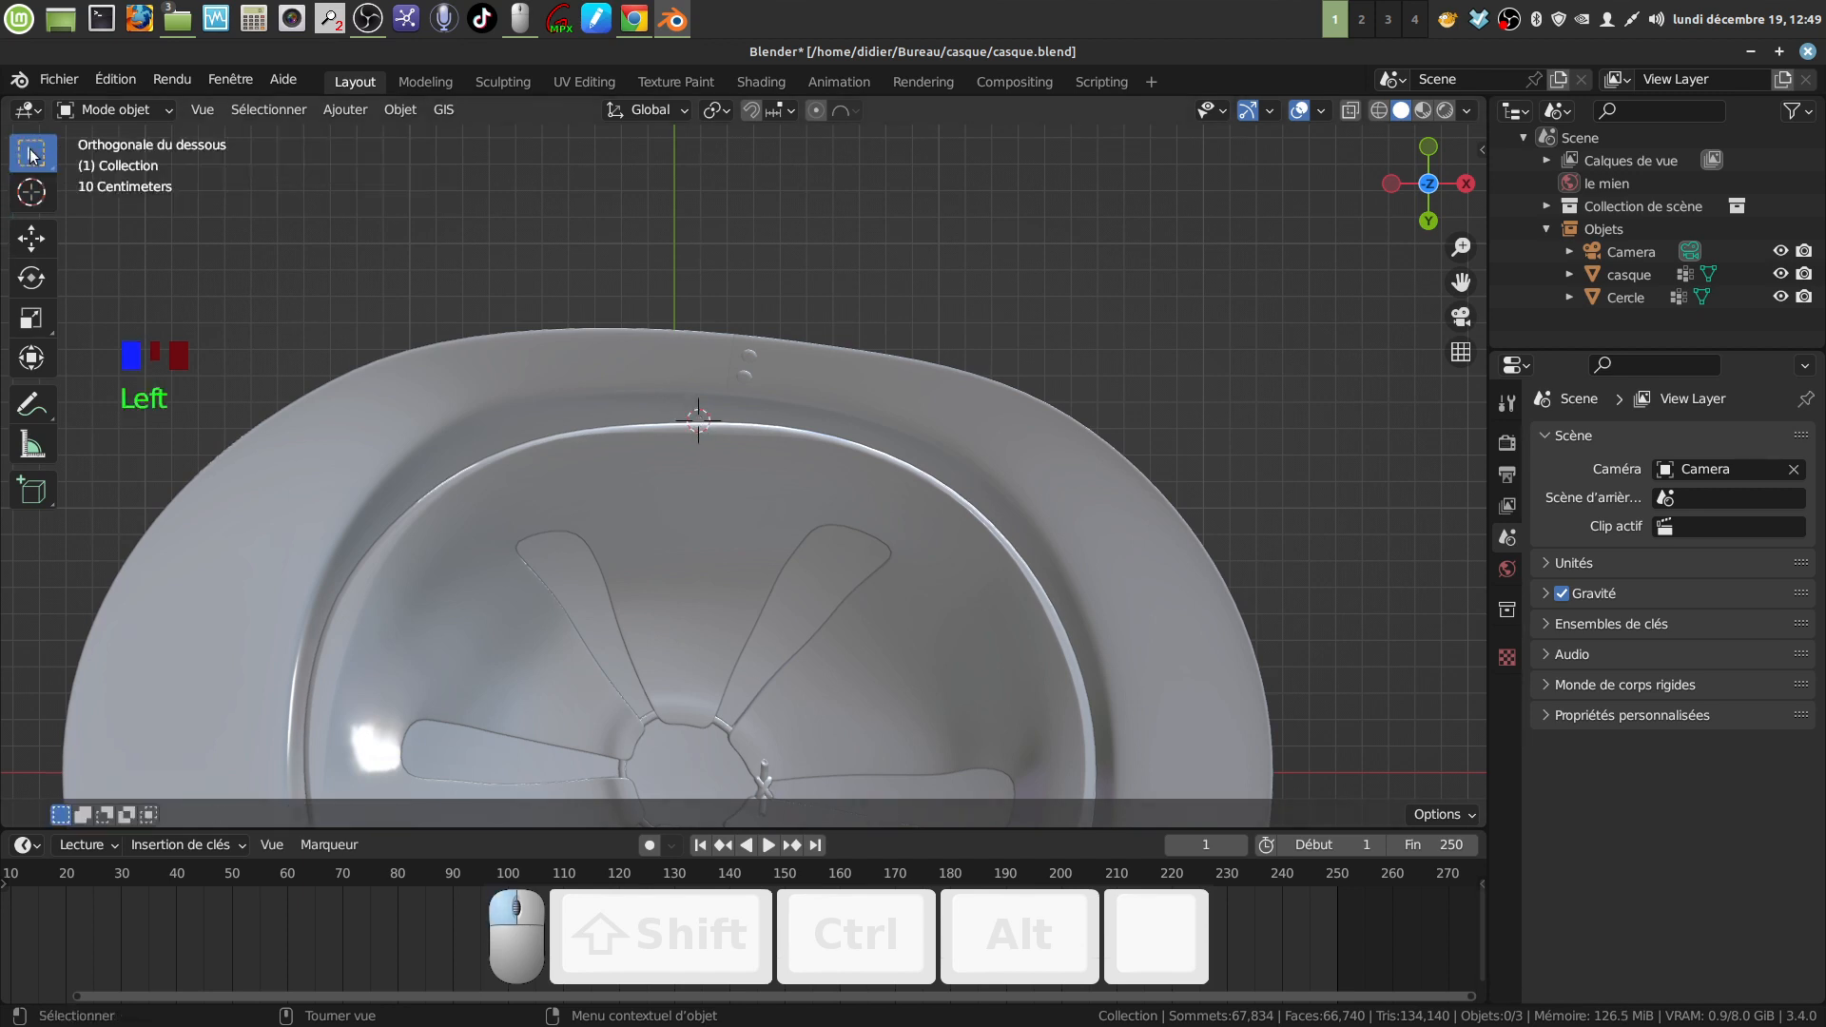
Step: Add a single-vertex mesh at the 3D cursor with vertex selection active, and delete that new object
{"action": "left_click", "coordinate": [339, 109]}
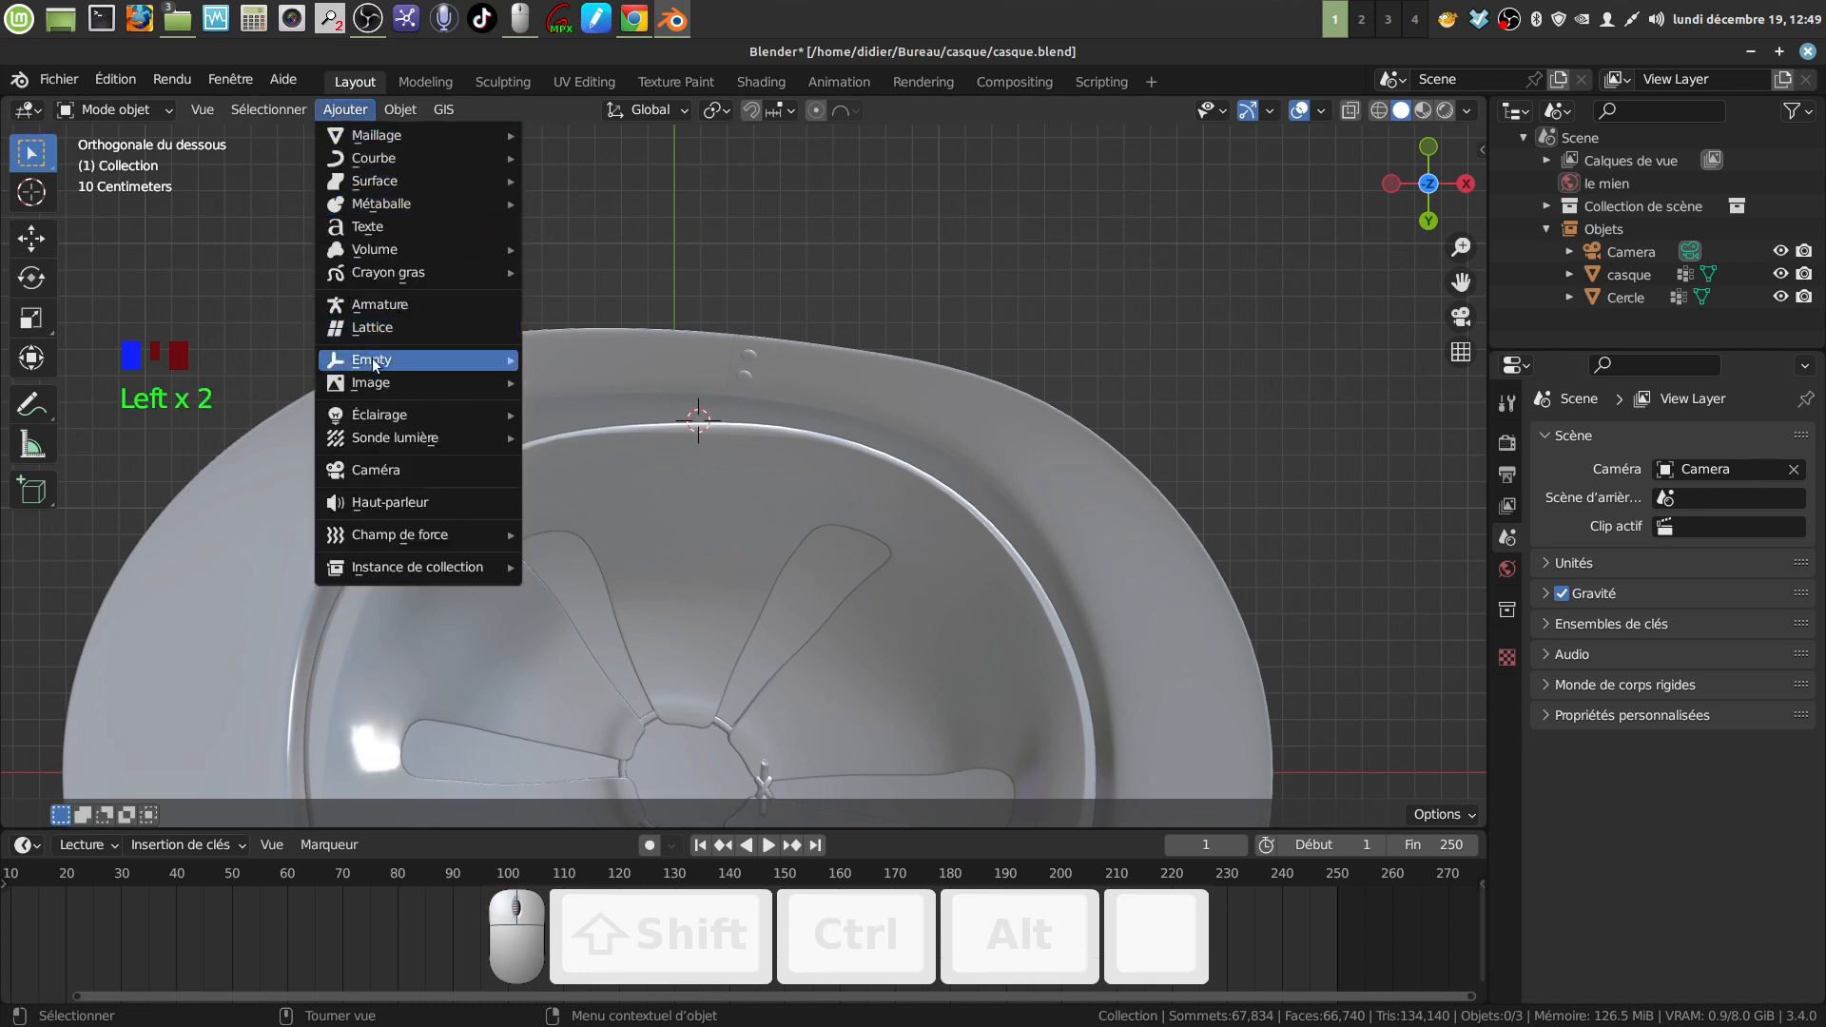
{"action": "mouse_move", "coordinate": [361, 140]}
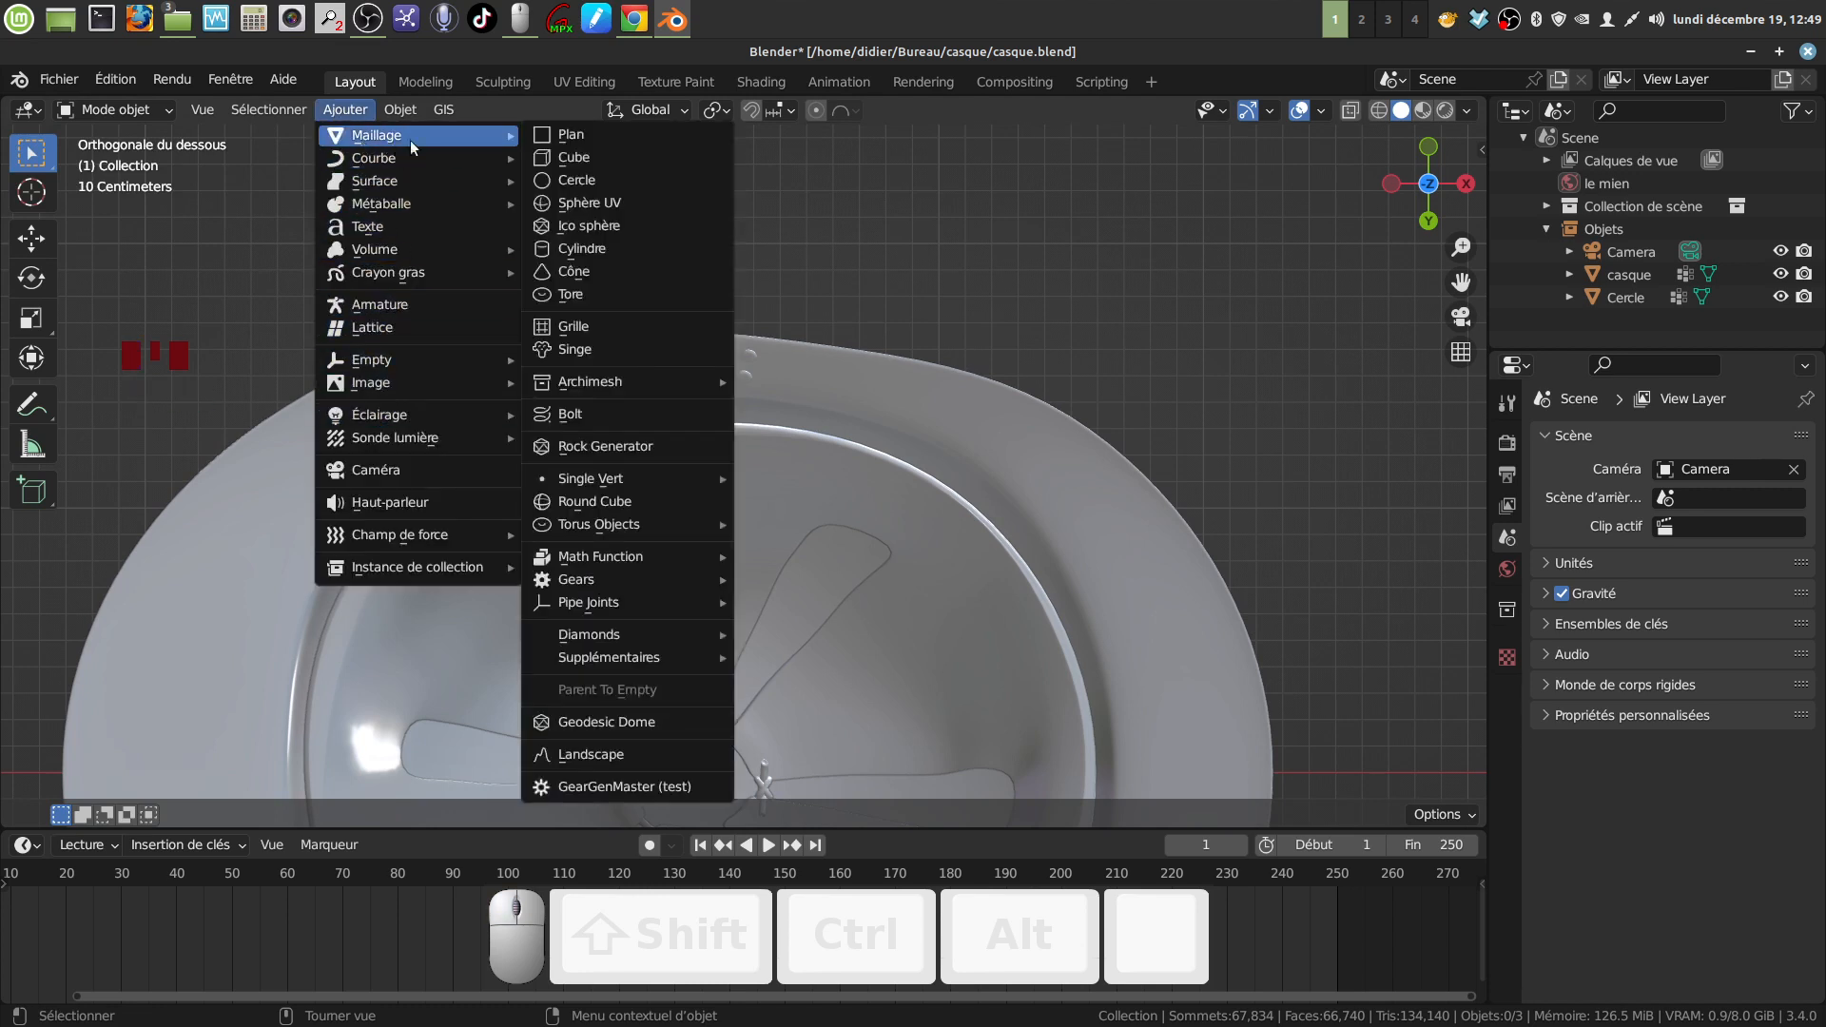
{"action": "mouse_move", "coordinate": [620, 478]}
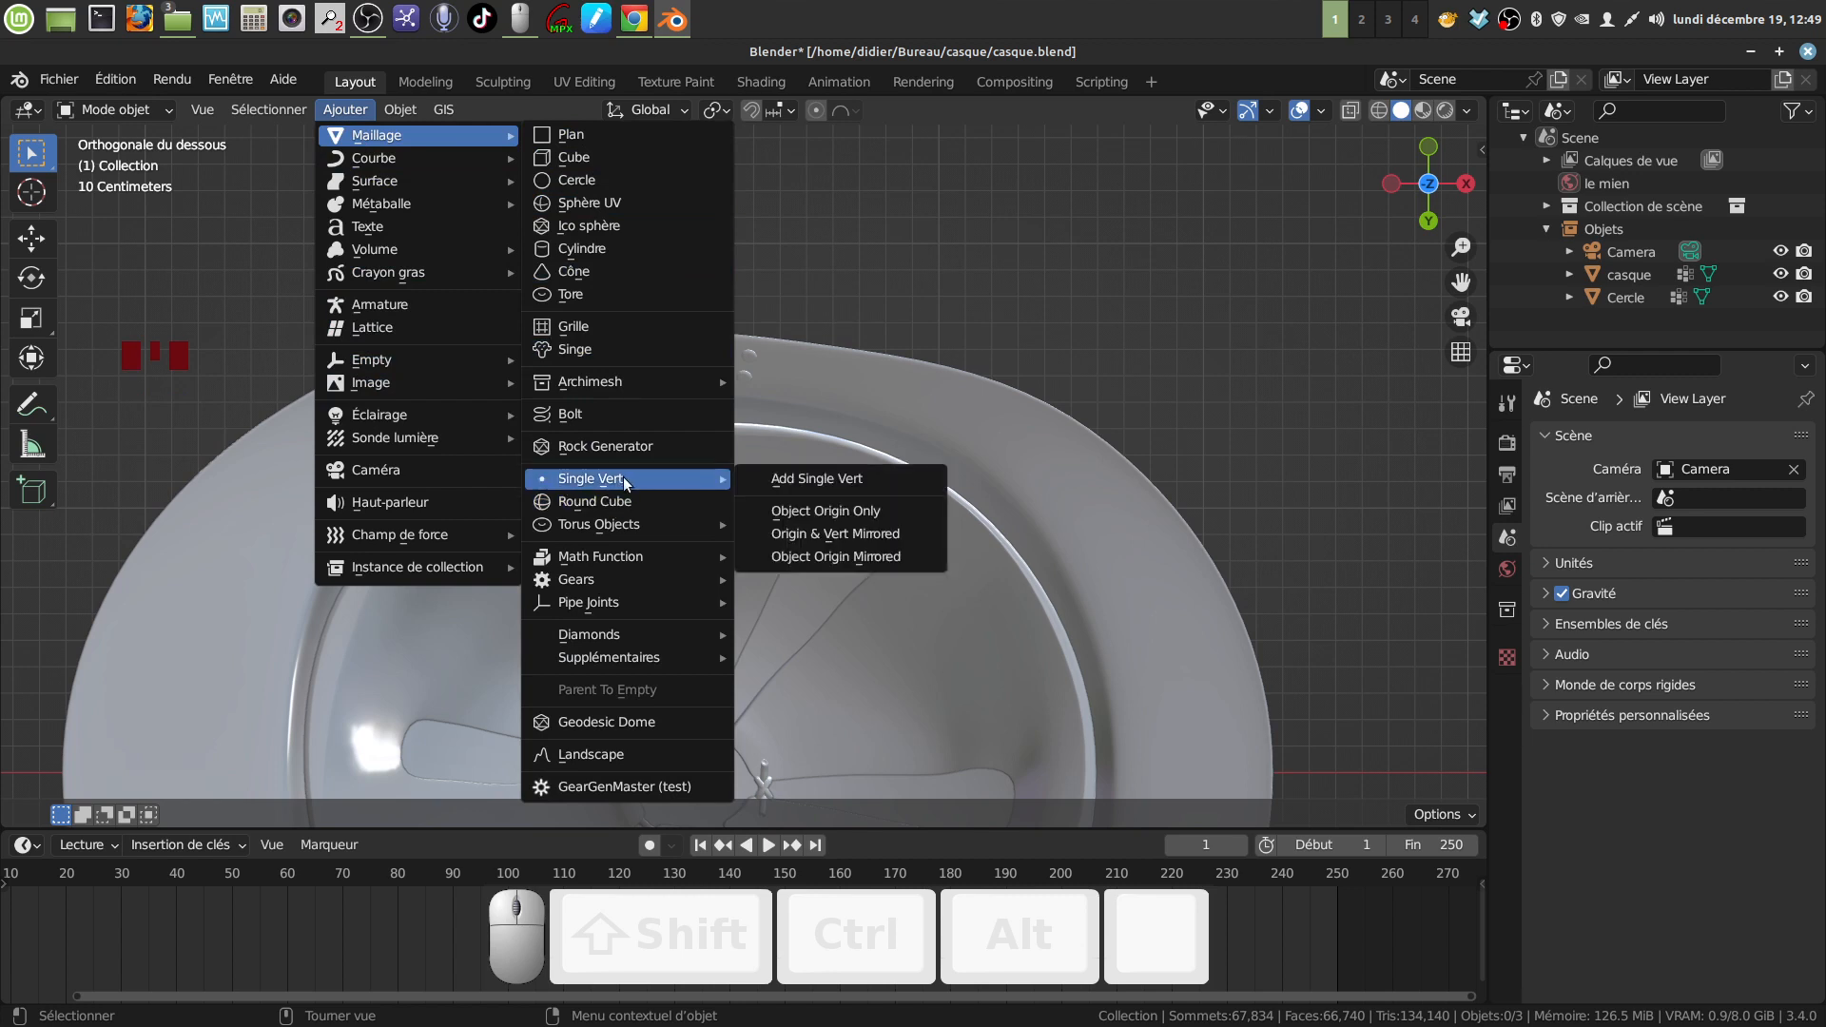
{"action": "left_click", "coordinate": [818, 481]}
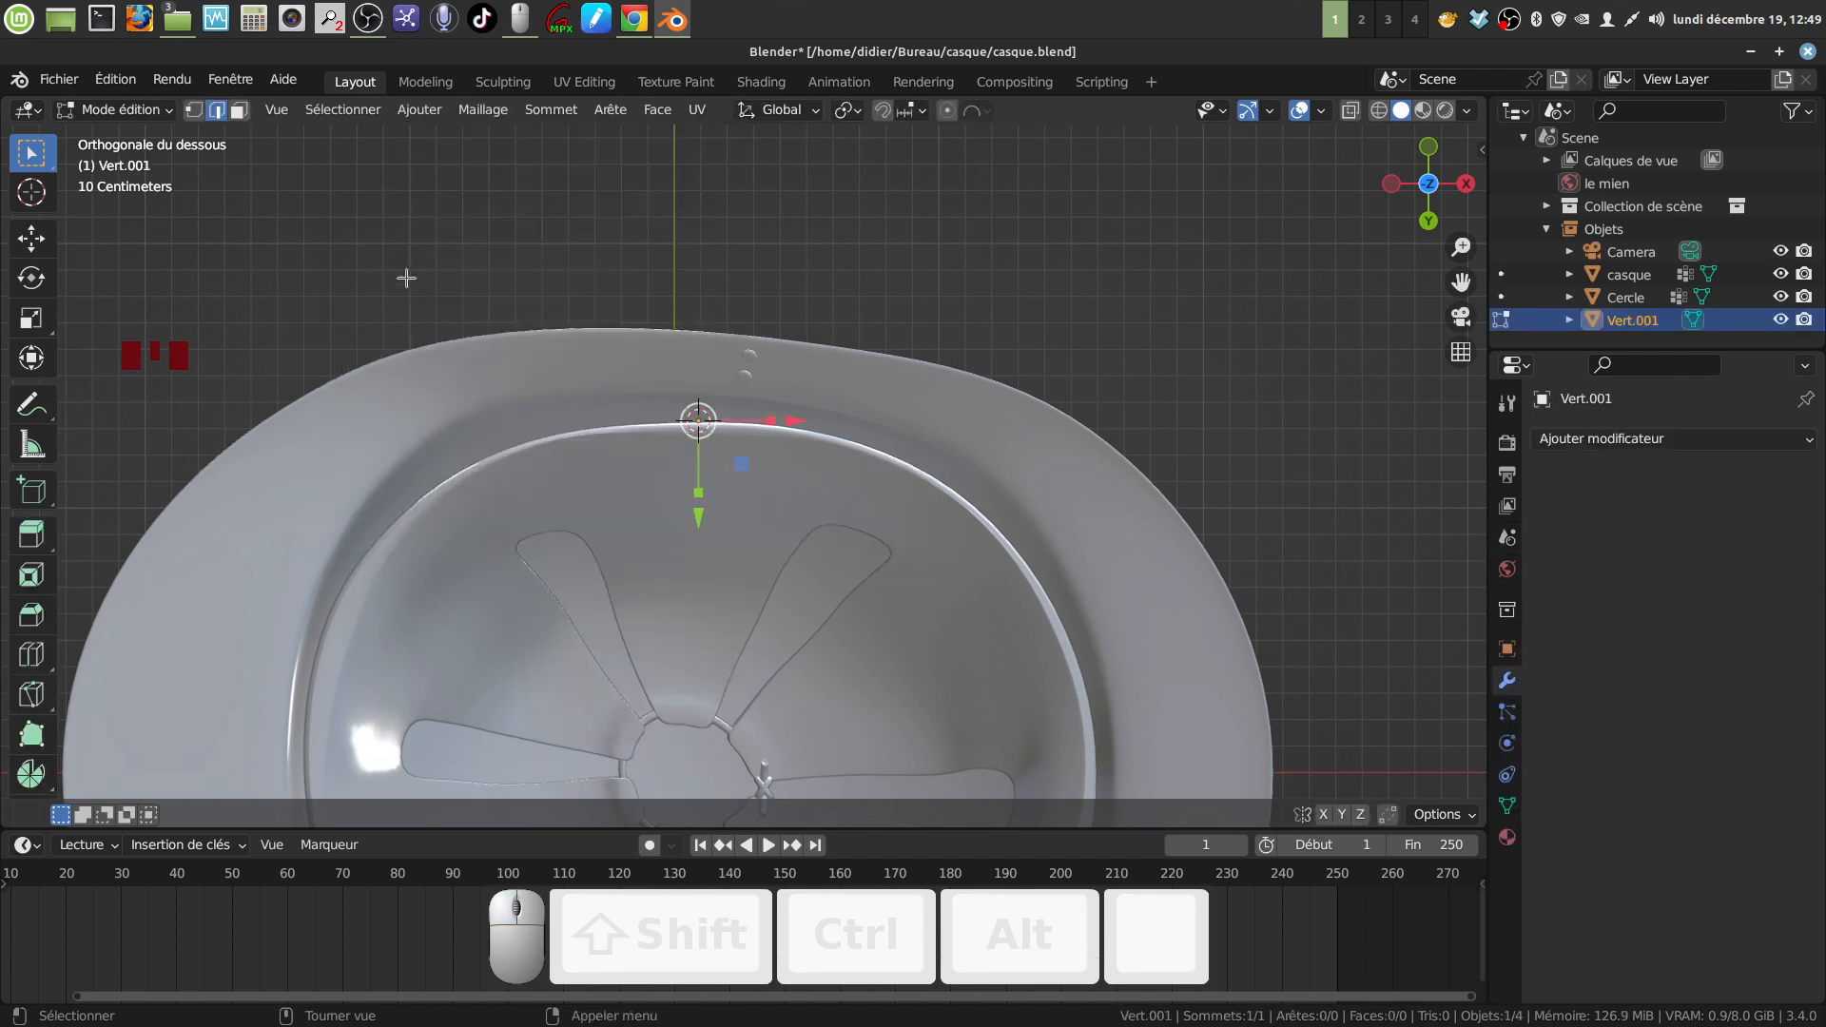
{"action": "left_click", "coordinate": [192, 114]}
{"action": "middle_click_drag", "start_coordinate": [870, 336], "coordinate": [1028, 519]}
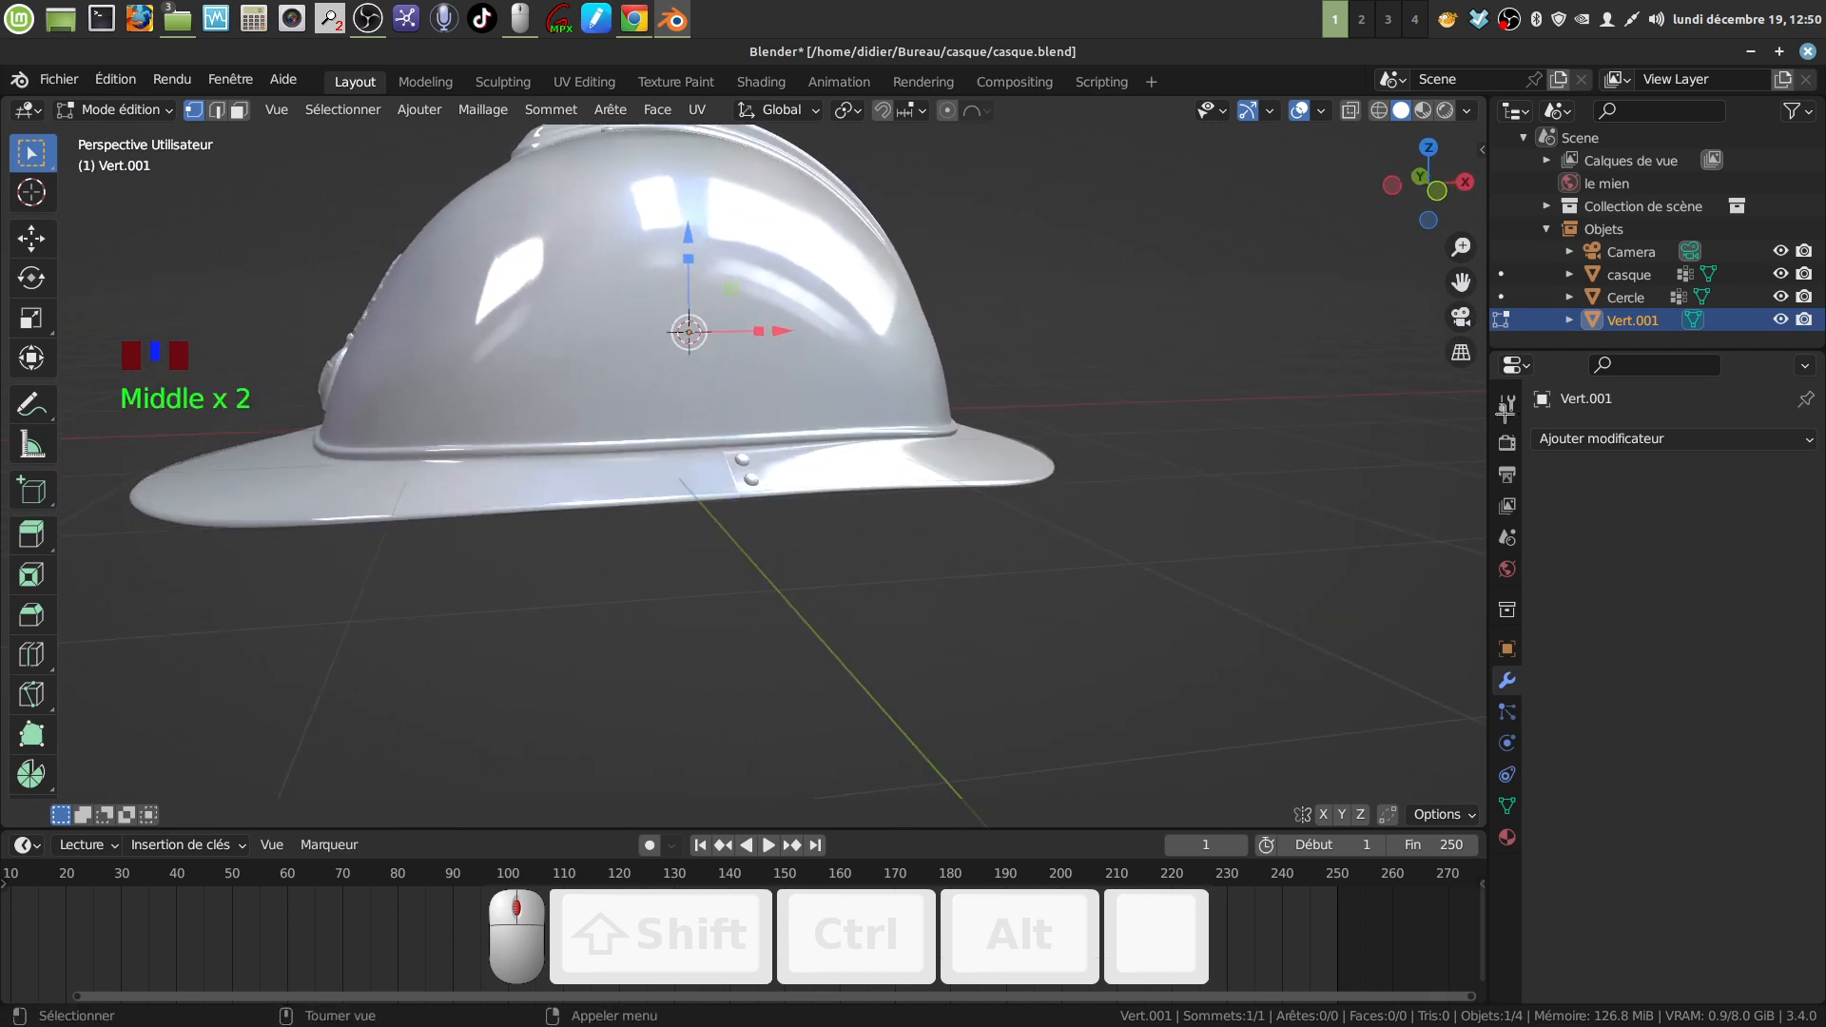
{"action": "right_click", "coordinate": [1663, 319]}
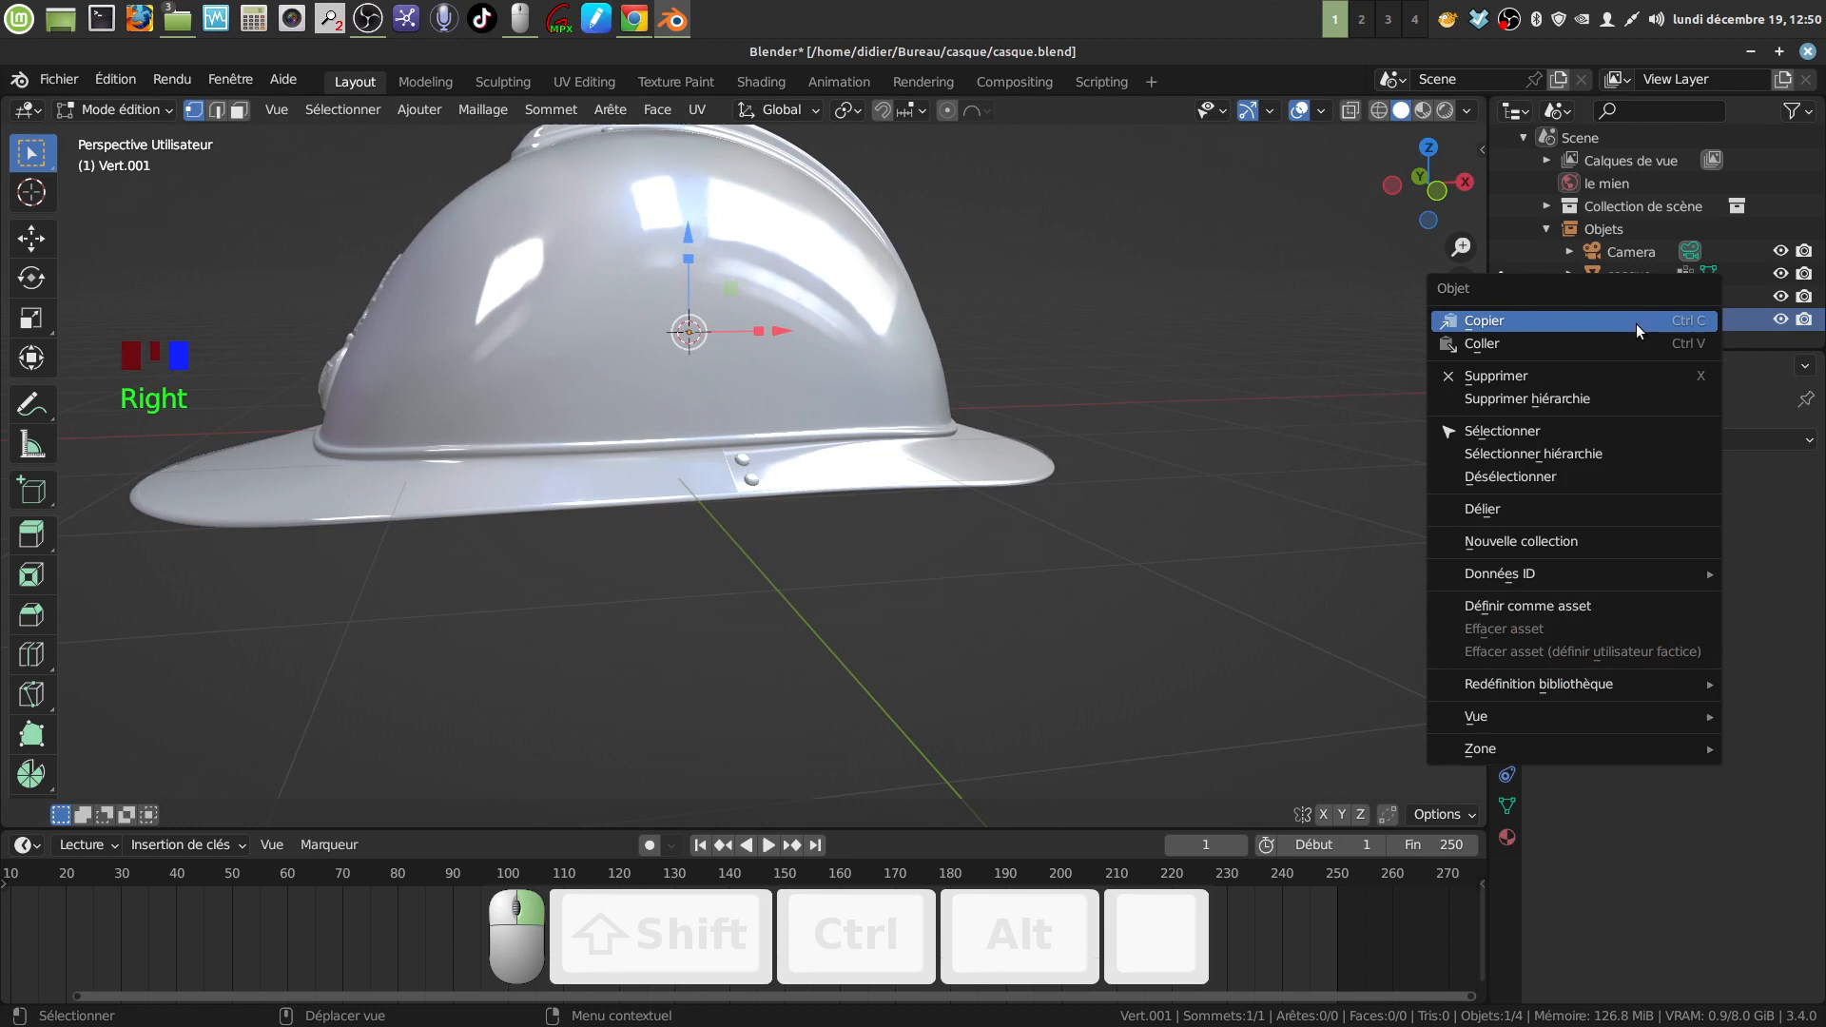
{"action": "left_click", "coordinate": [1542, 378]}
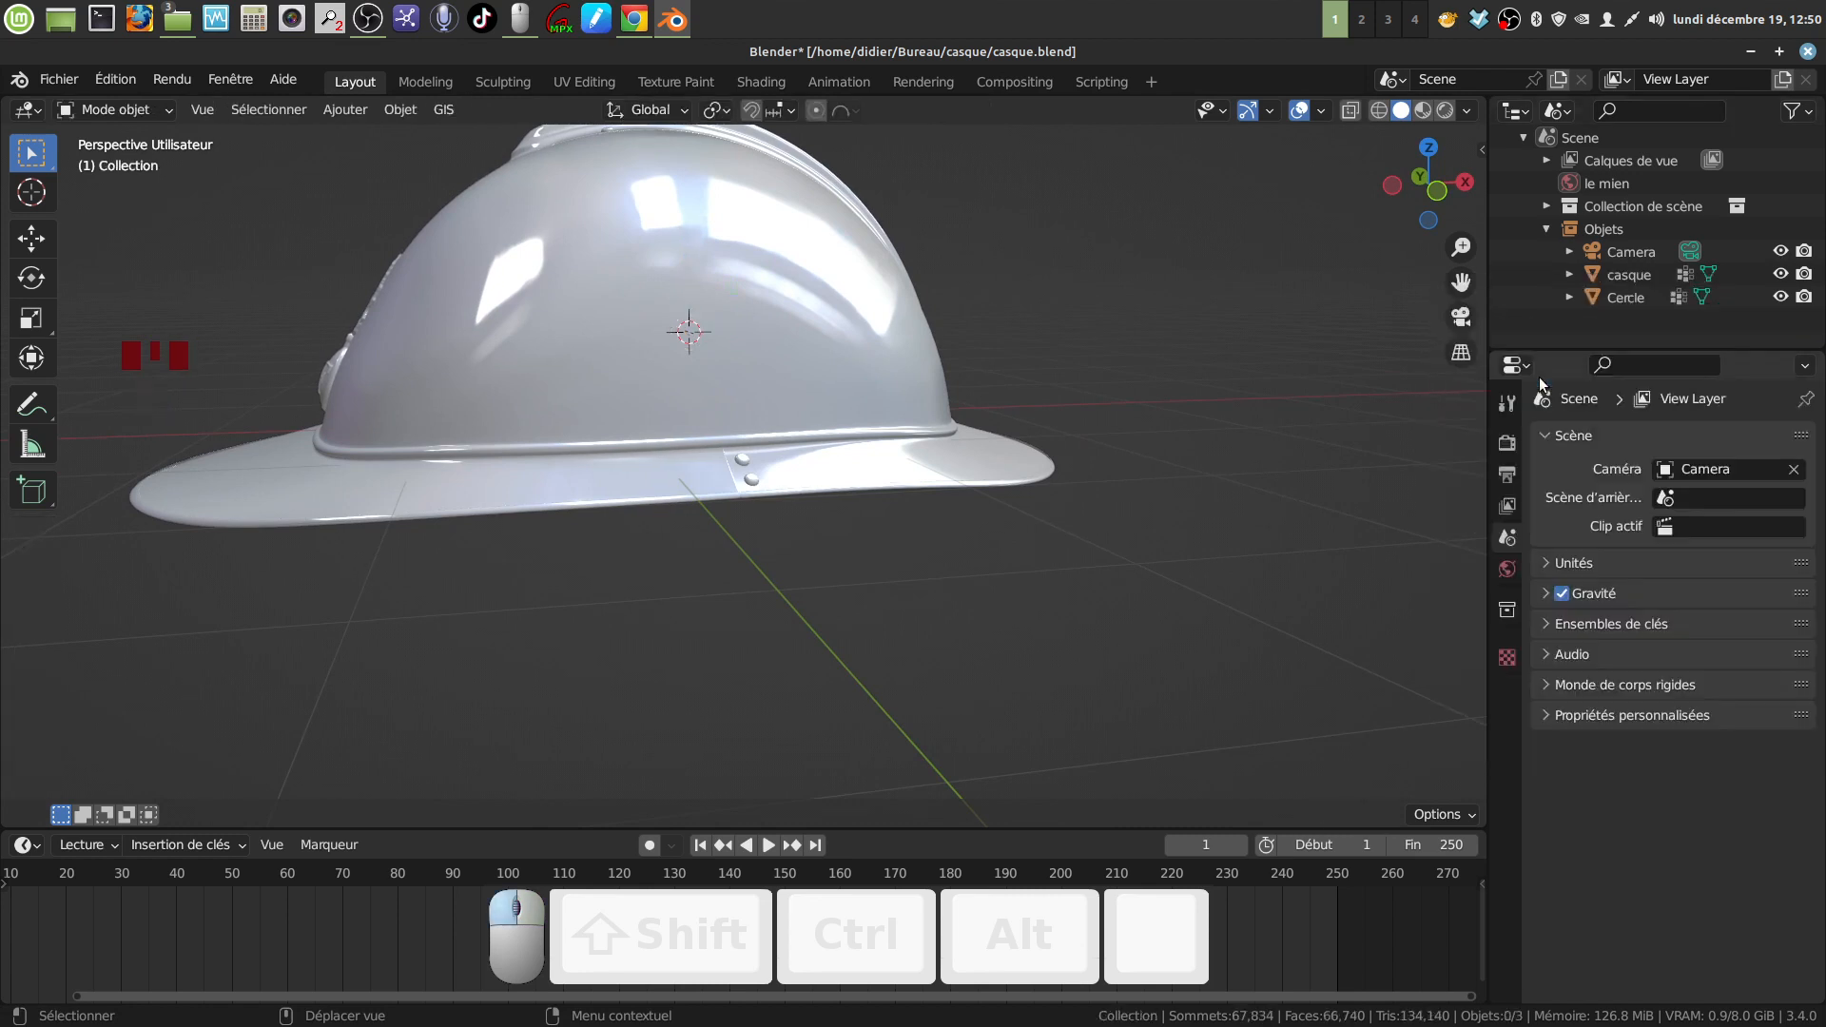
Step: Place the 3D cursor on the ridge between shell and brim, just beside the rivets, in the orthographic front view
{"action": "middle_click_drag", "start_coordinate": [898, 437], "coordinate": [949, 449]}
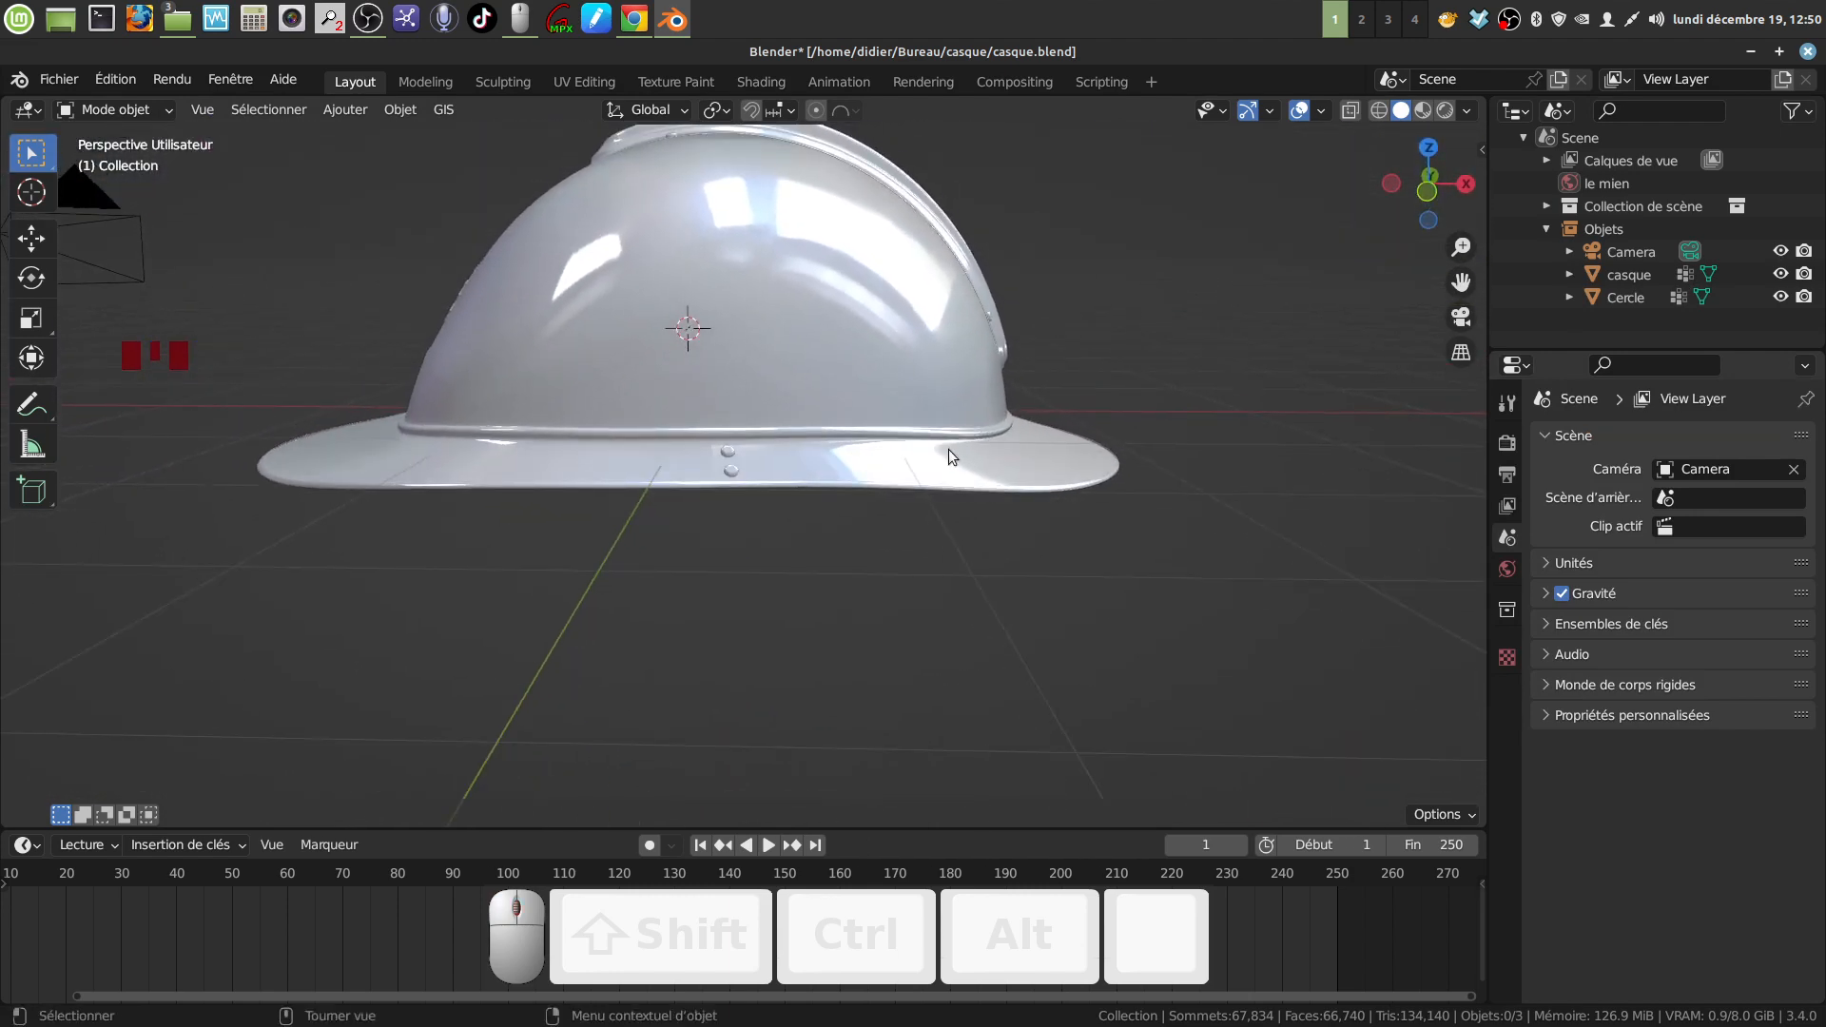
{"action": "key", "text": "KP_1"}
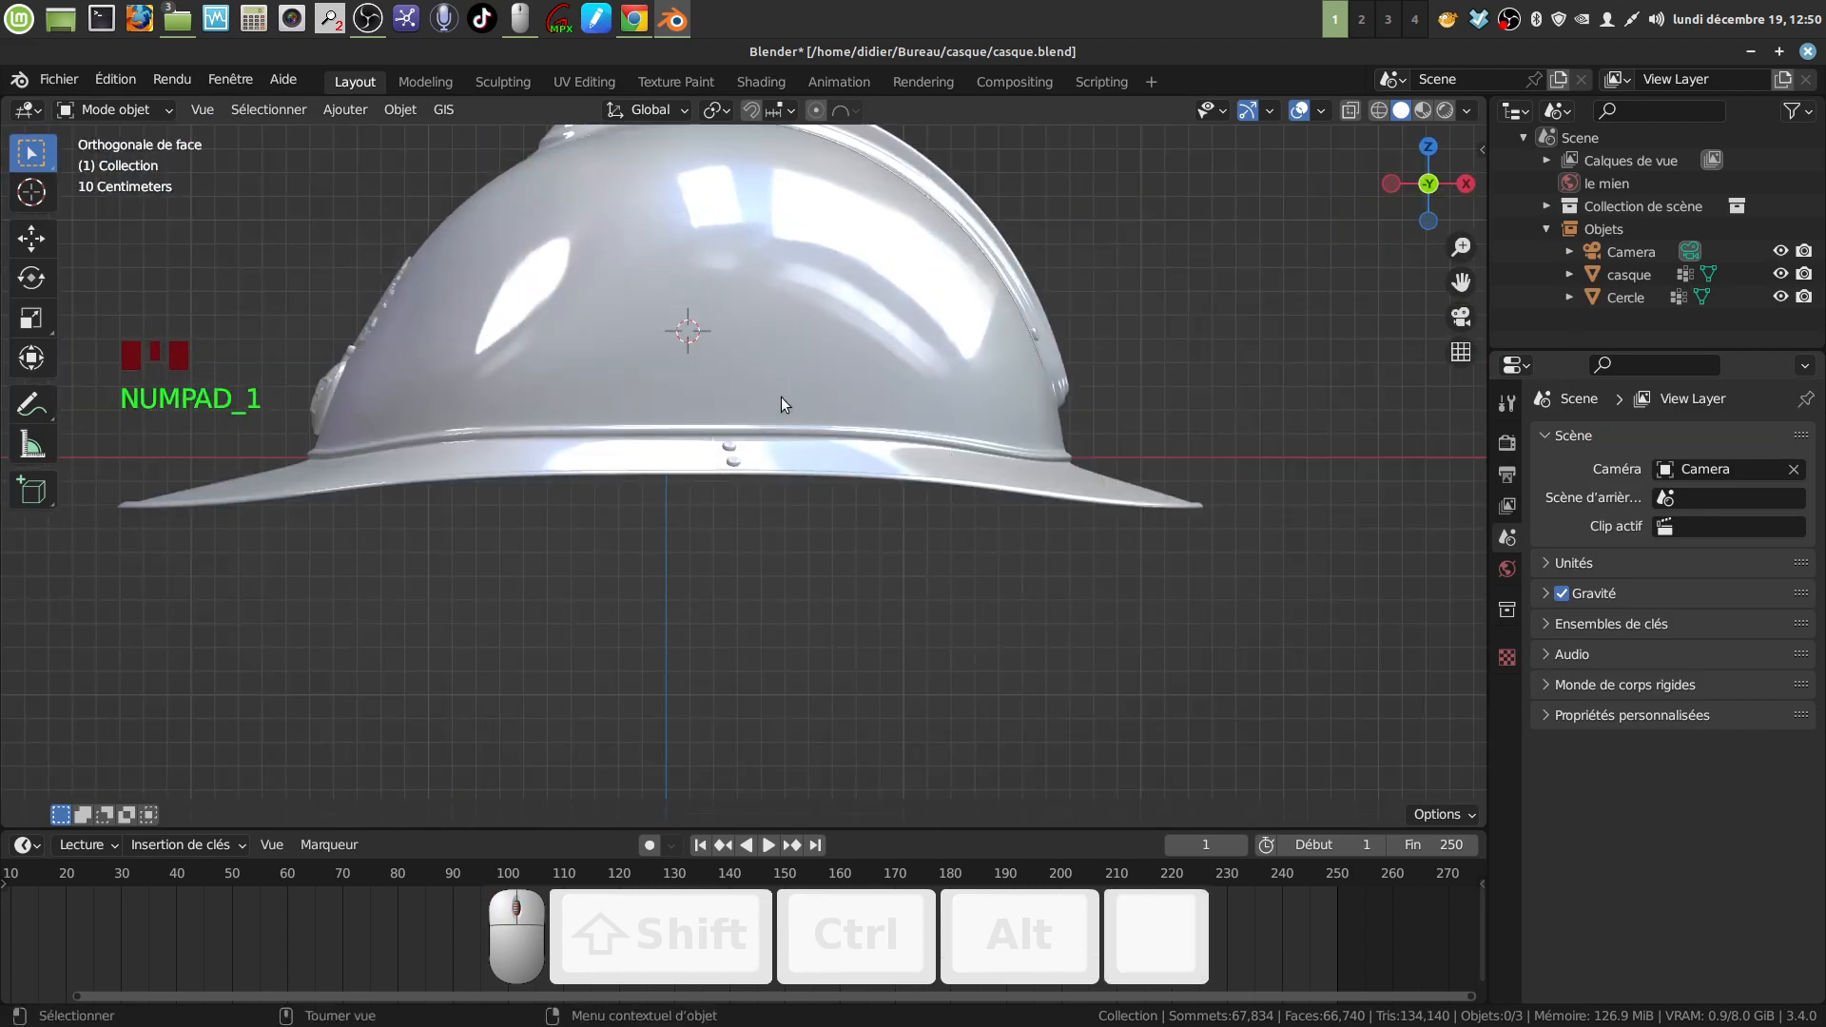
{"action": "left_click", "coordinate": [32, 192]}
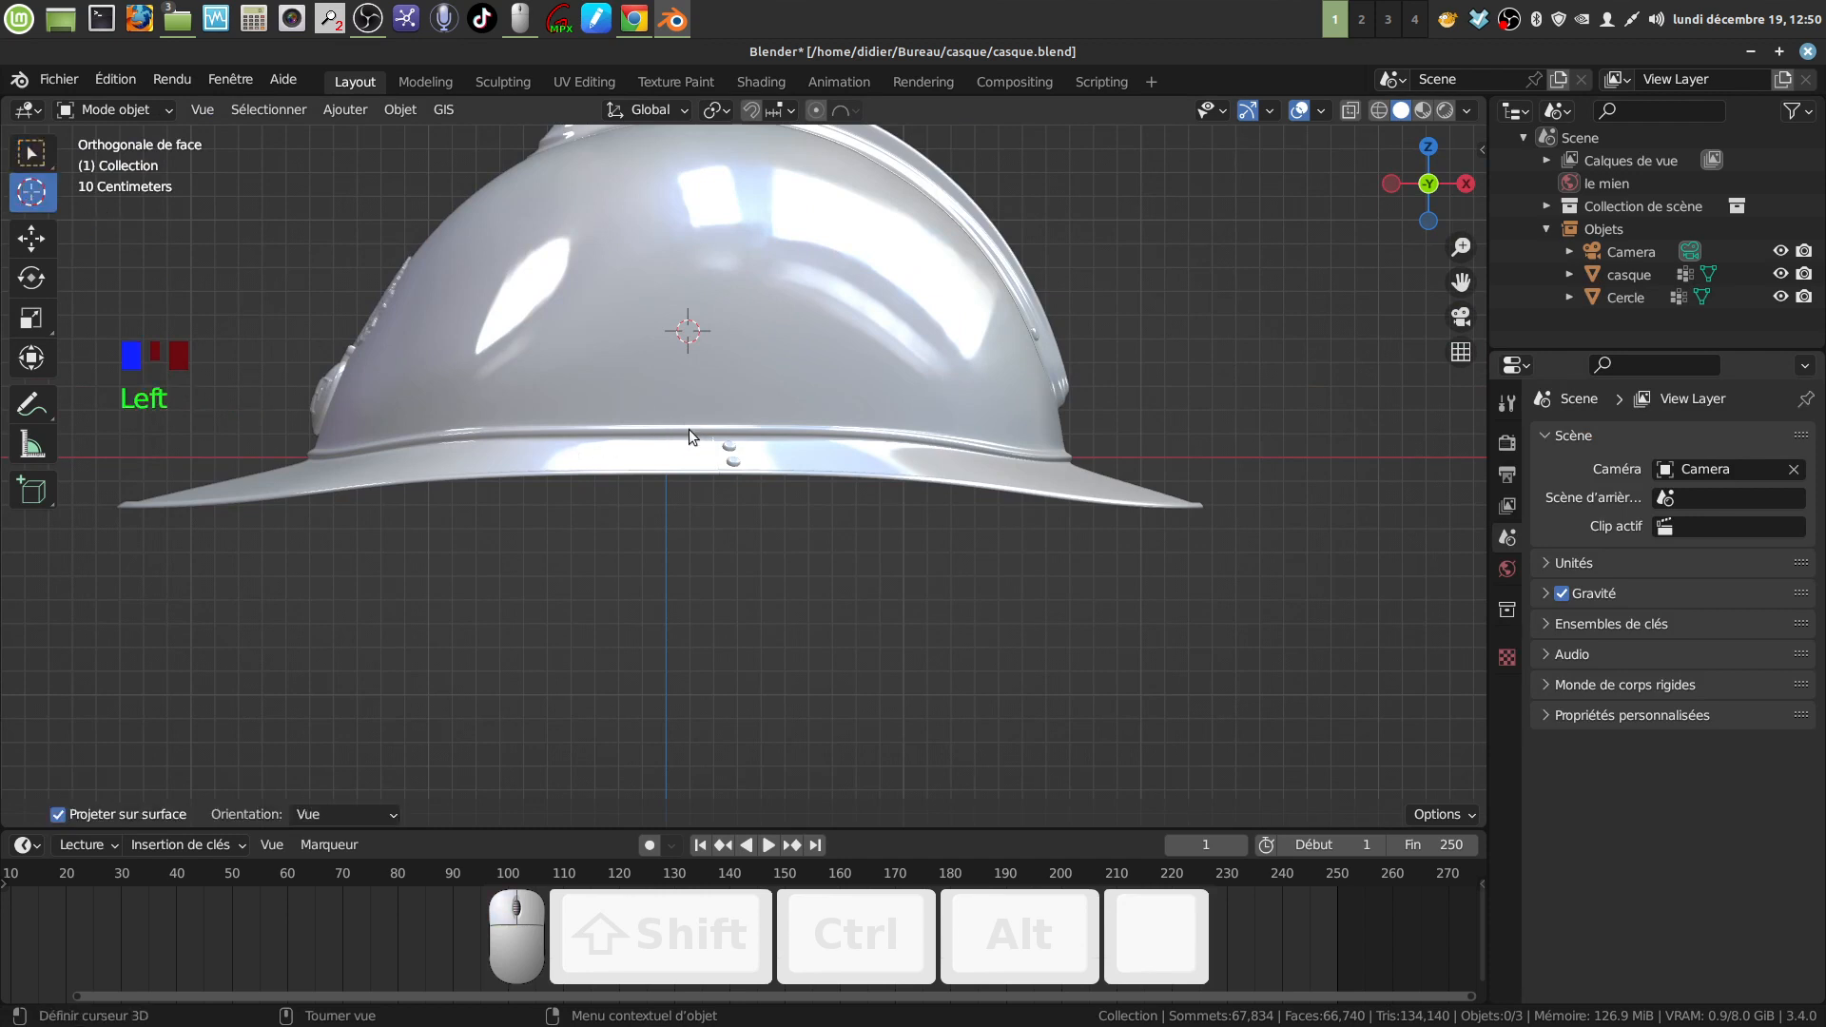
{"action": "left_click", "coordinate": [688, 430]}
{"action": "mouse_move", "coordinate": [890, 589]}
{"action": "middle_mouse_down"}
{"action": "mouse_move", "coordinate": [934, 516]}
{"action": "mouse_move", "coordinate": [1086, 447]}
{"action": "mouse_move", "coordinate": [1130, 482]}
{"action": "mouse_move", "coordinate": [1084, 594]}
{"action": "mouse_move", "coordinate": [1119, 541]}
{"action": "mouse_move", "coordinate": [1160, 540]}
{"action": "mouse_move", "coordinate": [1068, 595]}
{"action": "mouse_move", "coordinate": [902, 601]}
{"action": "middle_mouse_up"}
{"action": "key", "text": "KP_1"}
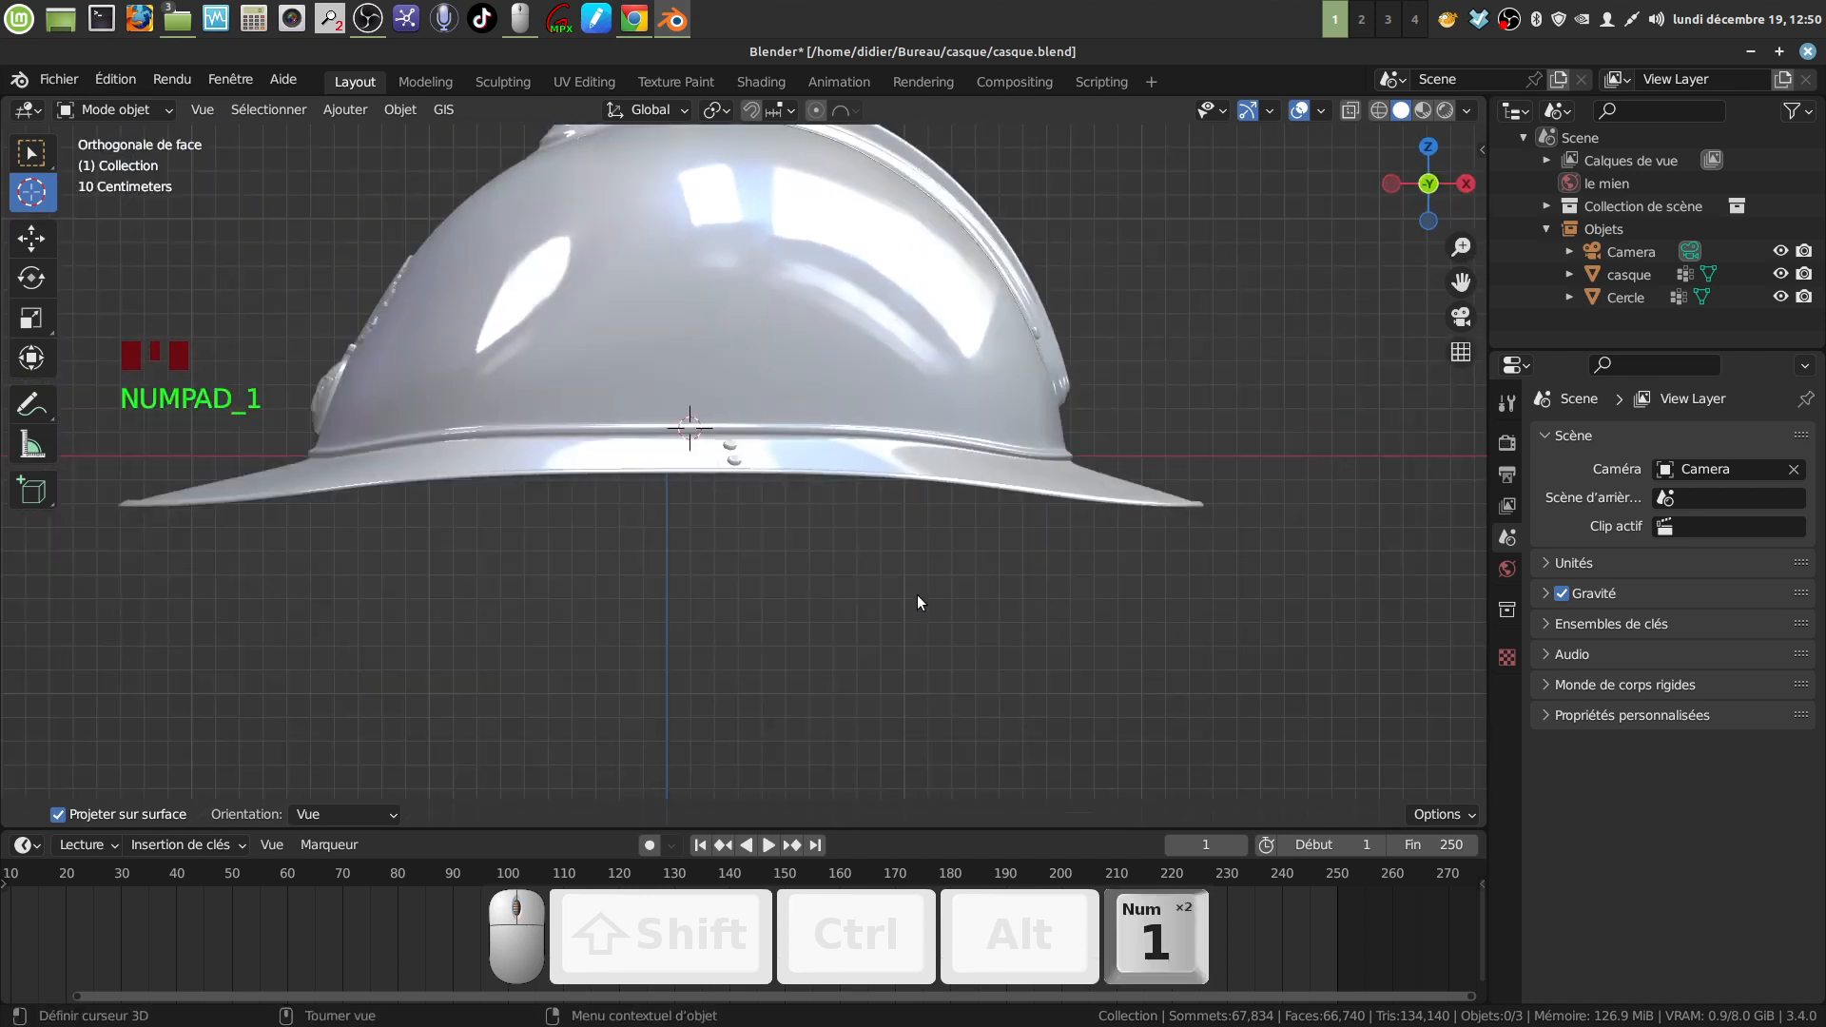
{"action": "left_click", "coordinate": [30, 153]}
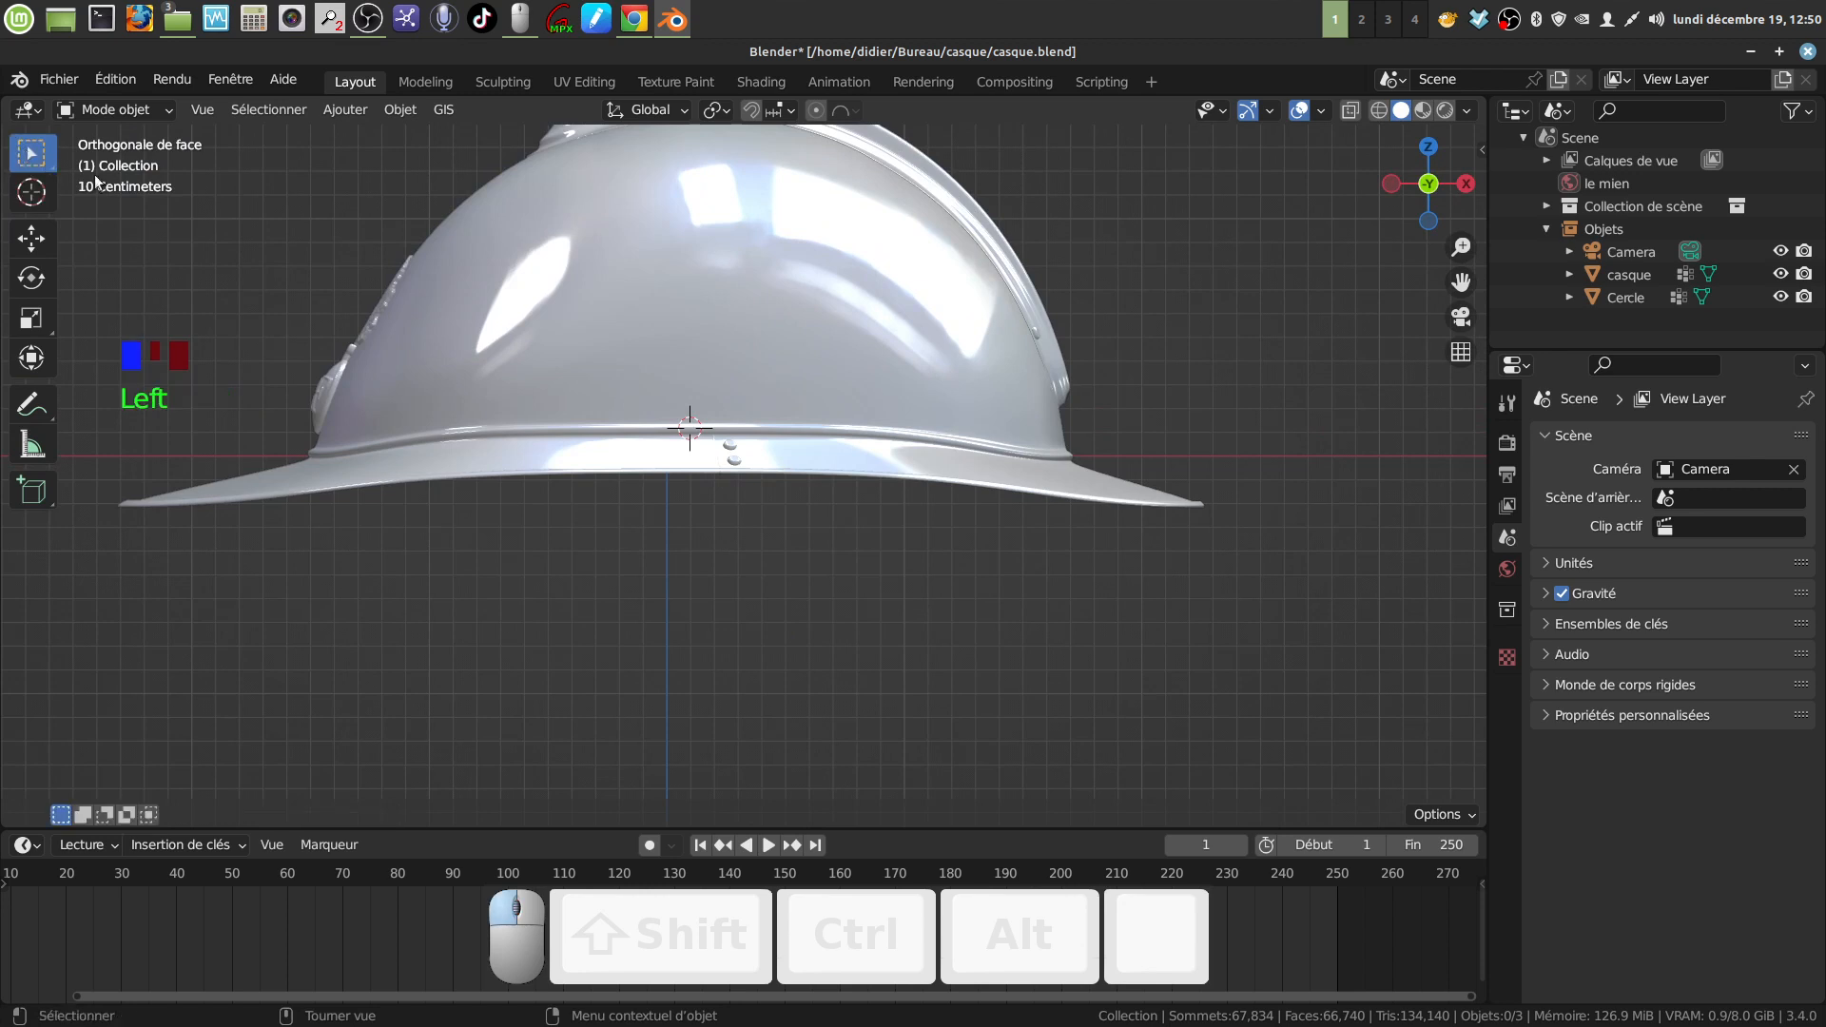
Step: Add a single-vertex mesh at the 3D cursor on the helmet's ridge
{"action": "left_click", "coordinate": [348, 108]}
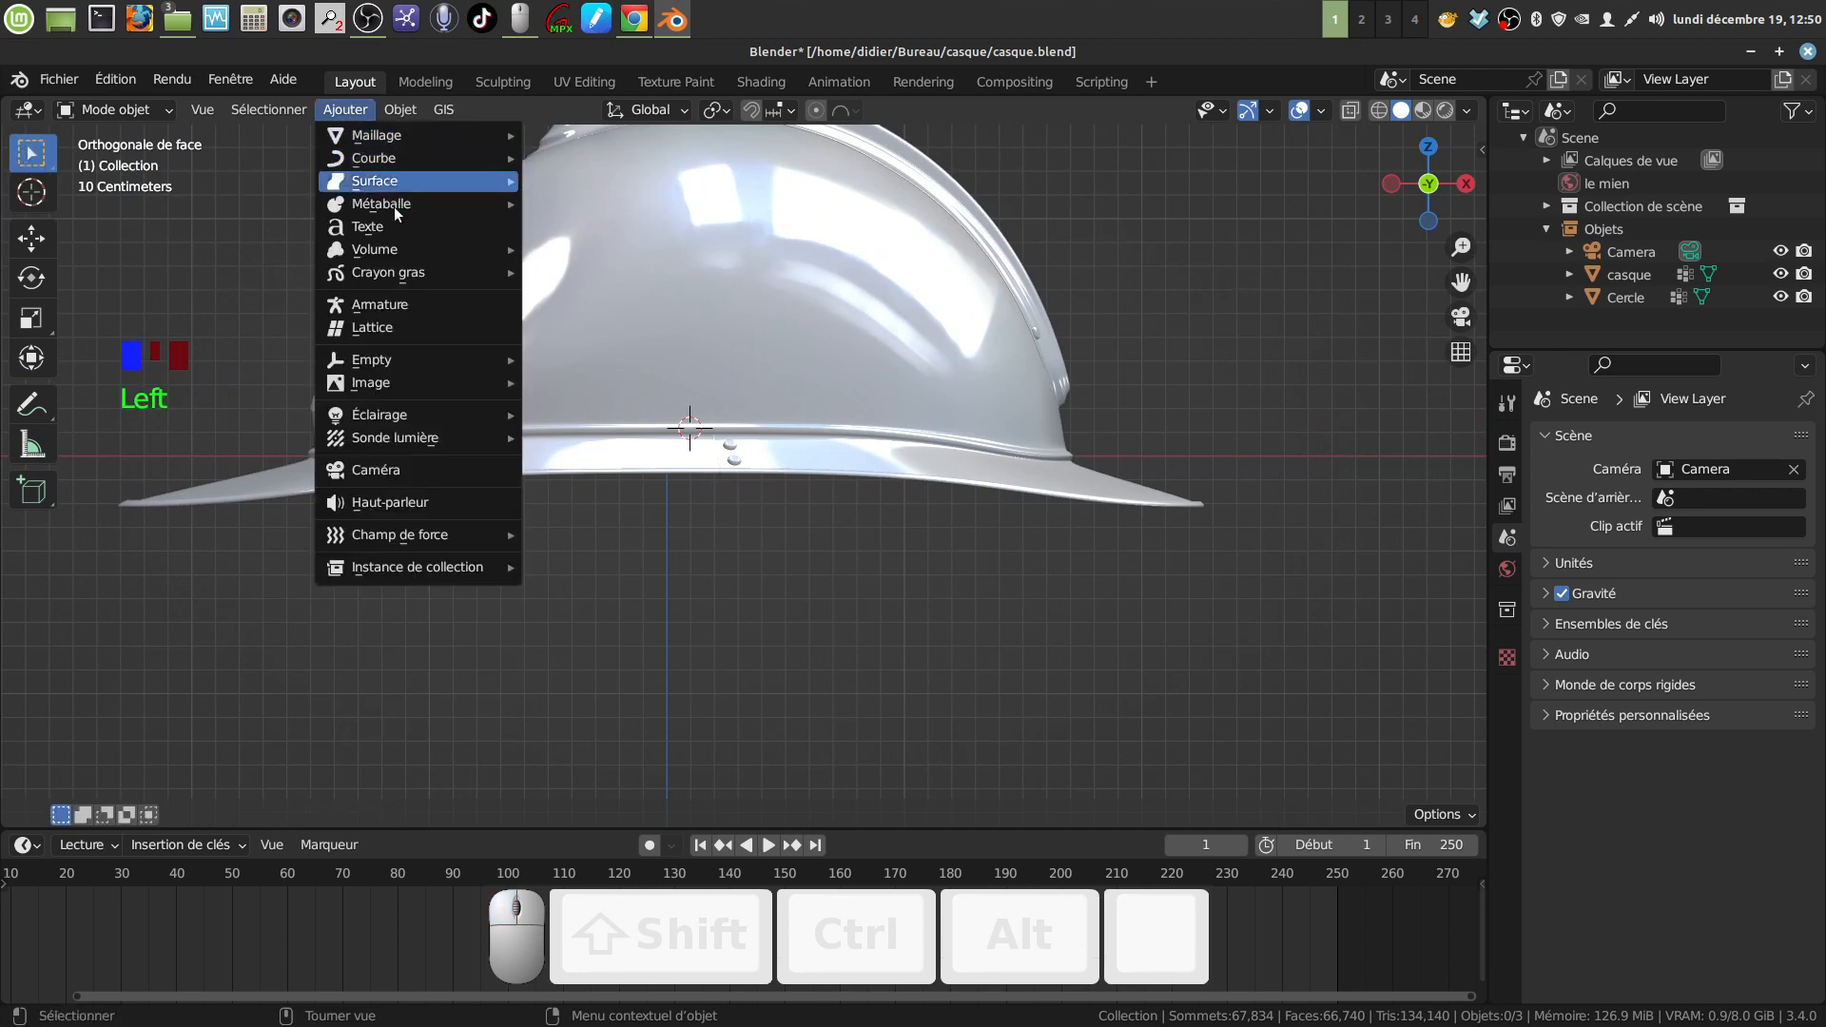
{"action": "mouse_move", "coordinate": [385, 165]}
{"action": "mouse_move", "coordinate": [368, 135]}
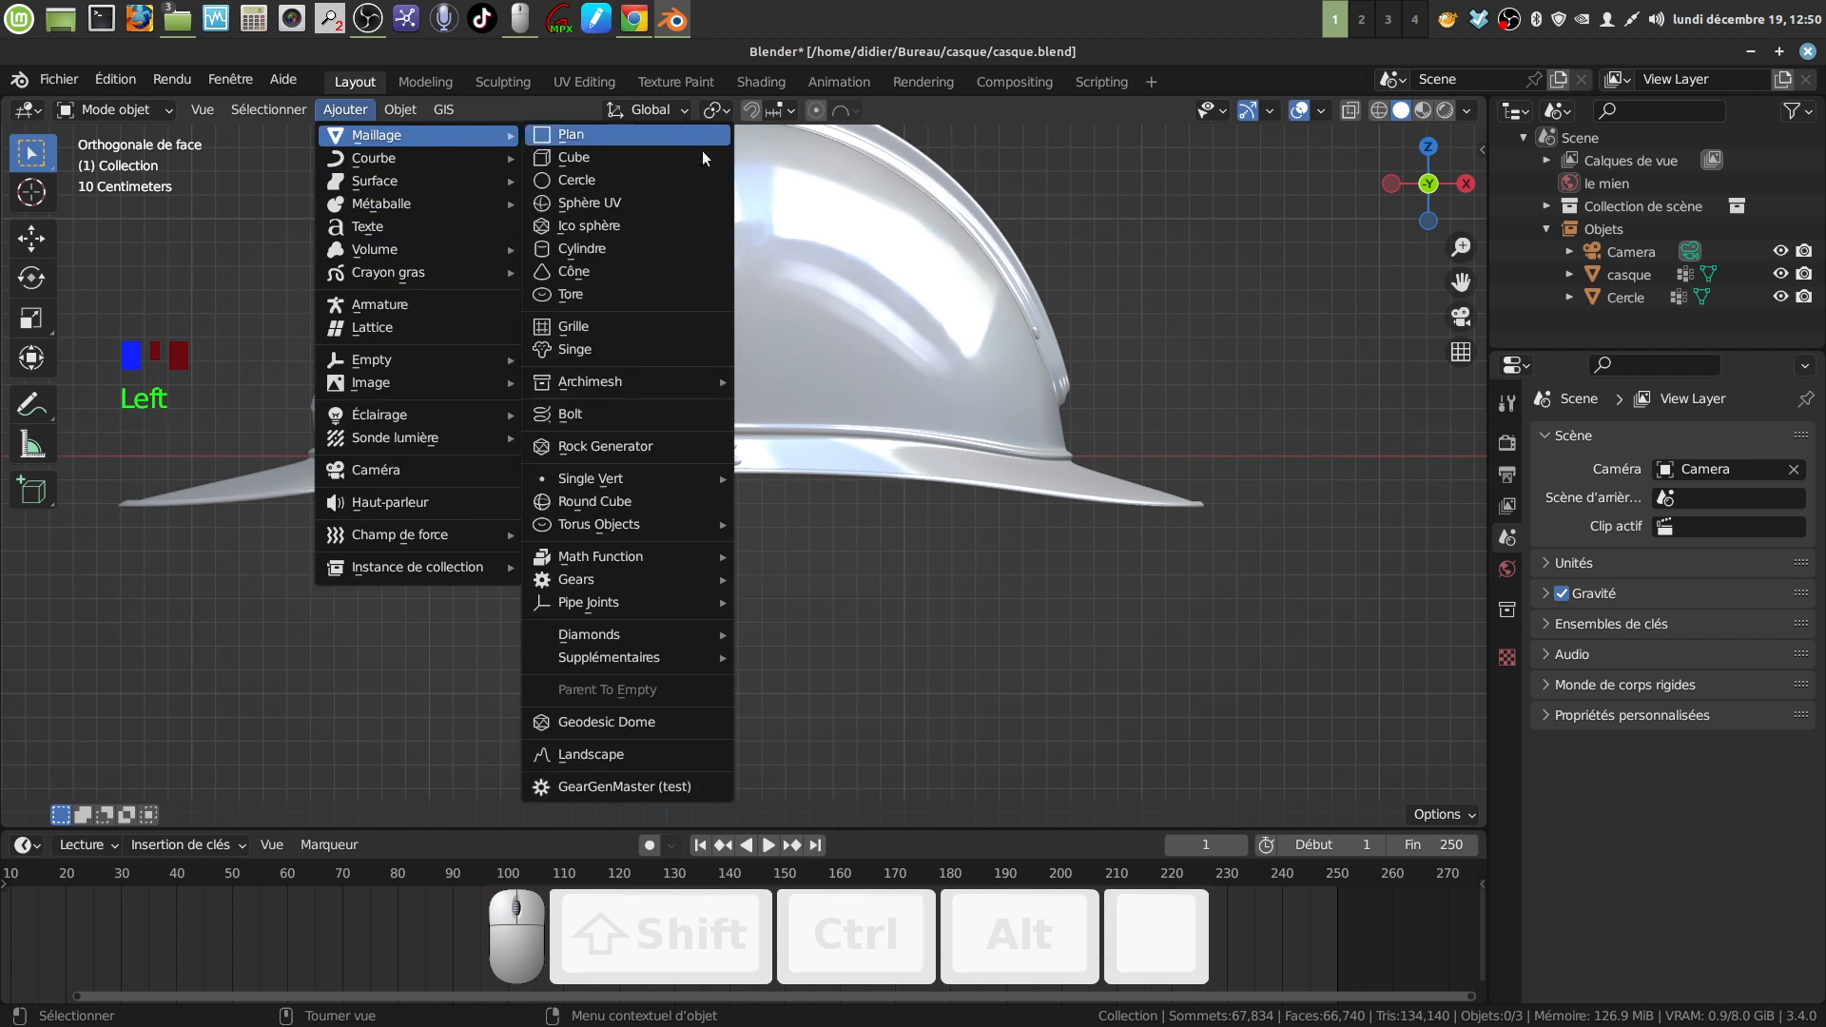
{"action": "mouse_move", "coordinate": [647, 481]}
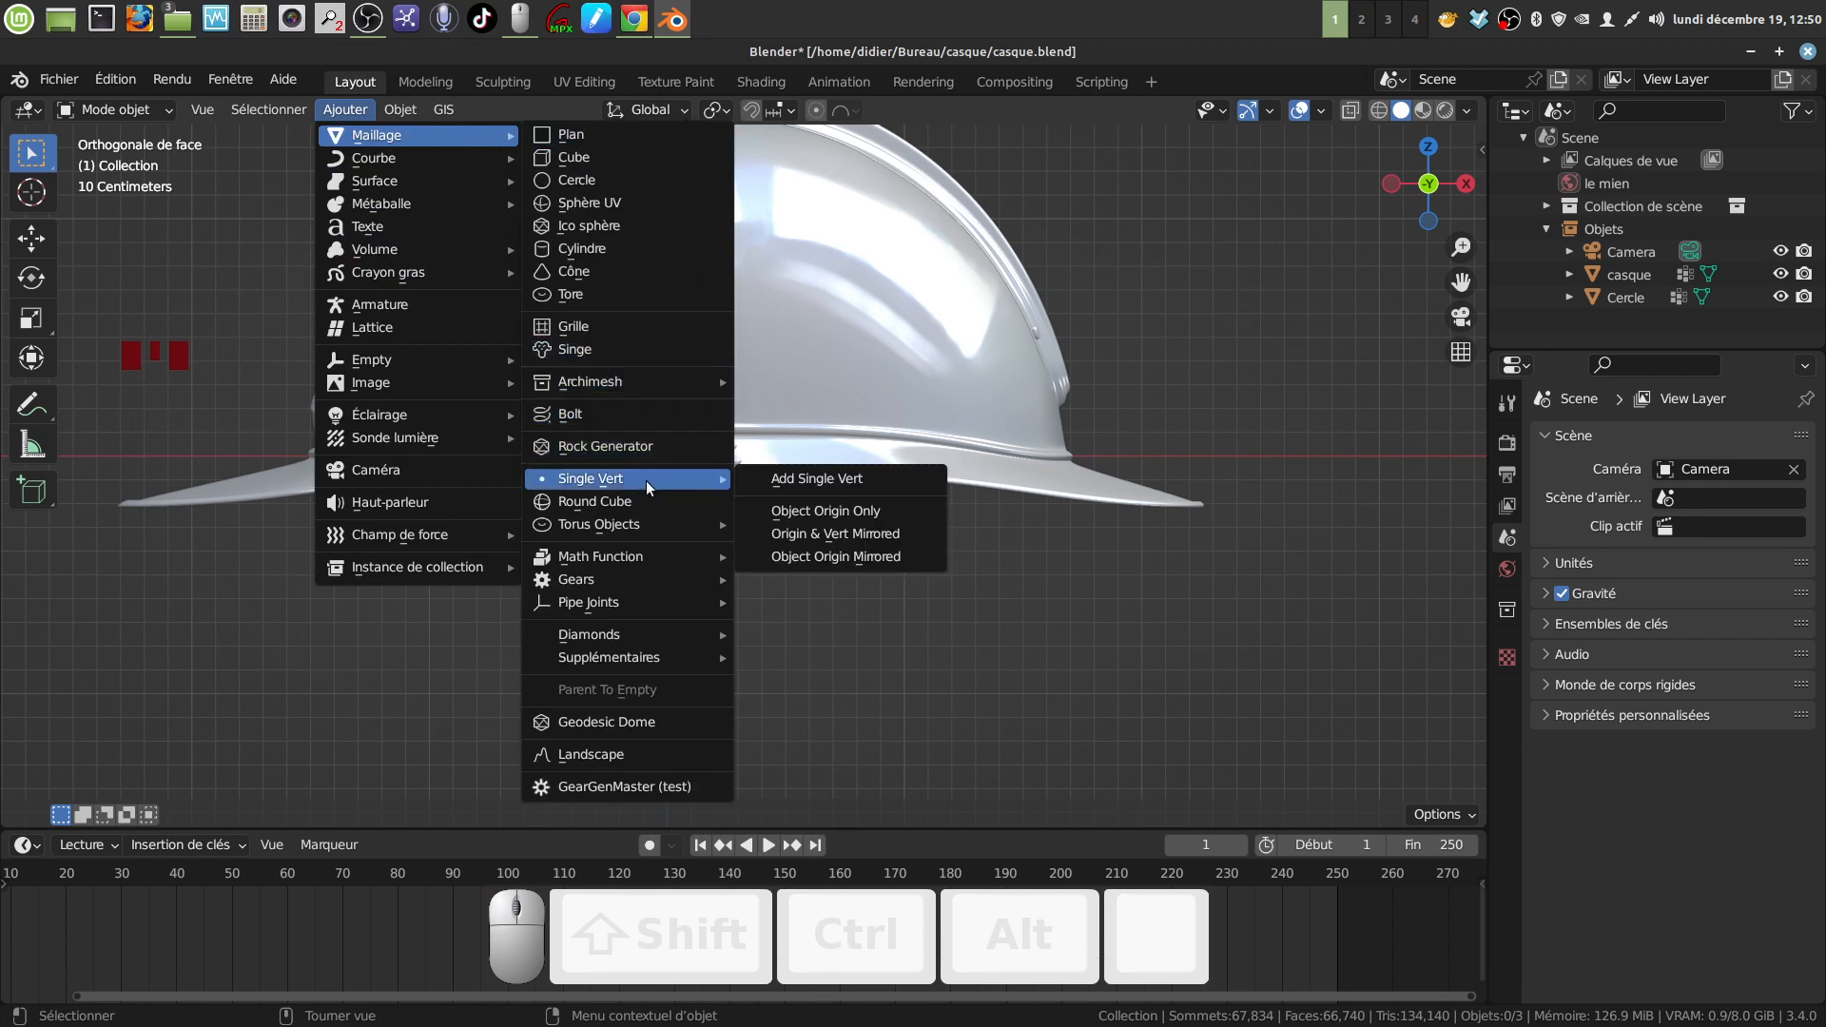
{"action": "left_click", "coordinate": [829, 478]}
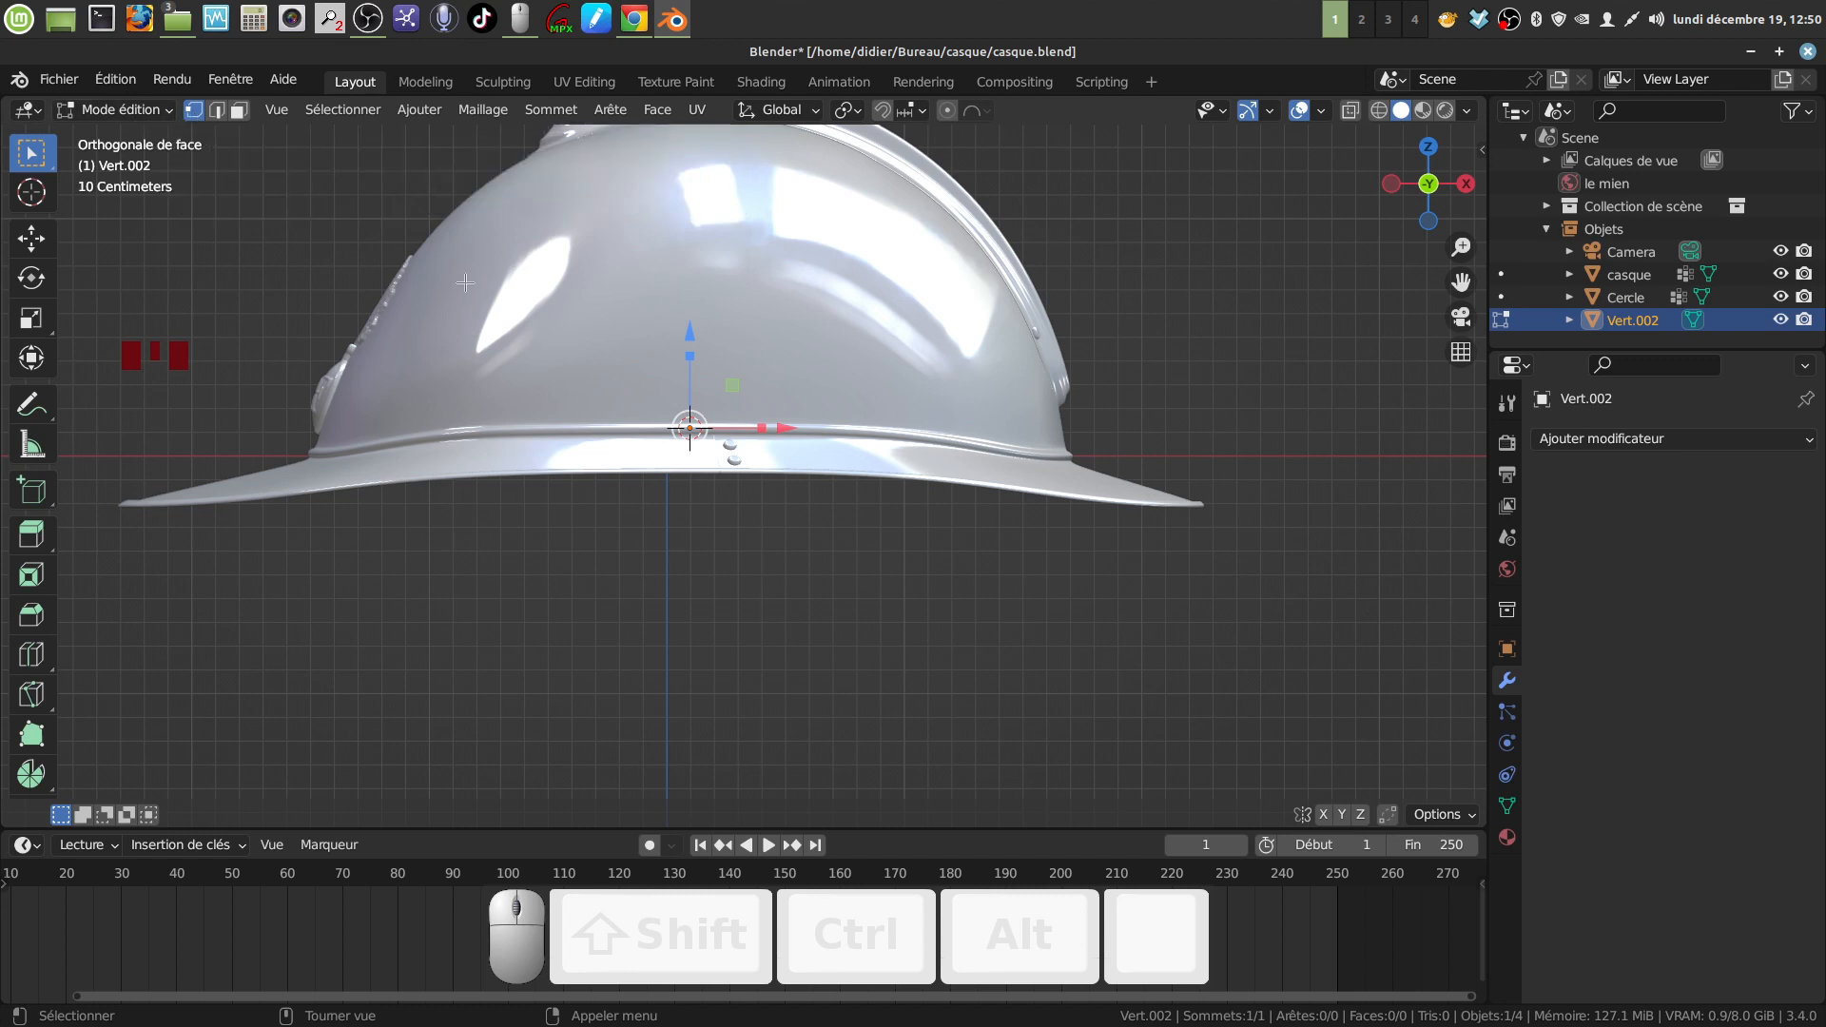
Step: Move the new vertex 0.1537 m along the global Y axis, inward from the helmet's side
{"action": "middle_click_drag", "start_coordinate": [777, 402], "coordinate": [715, 393]}
{"action": "left_click_drag", "start_coordinate": [715, 393], "coordinate": [668, 382]}
{"action": "middle_click_drag", "start_coordinate": [668, 383], "coordinate": [597, 478]}
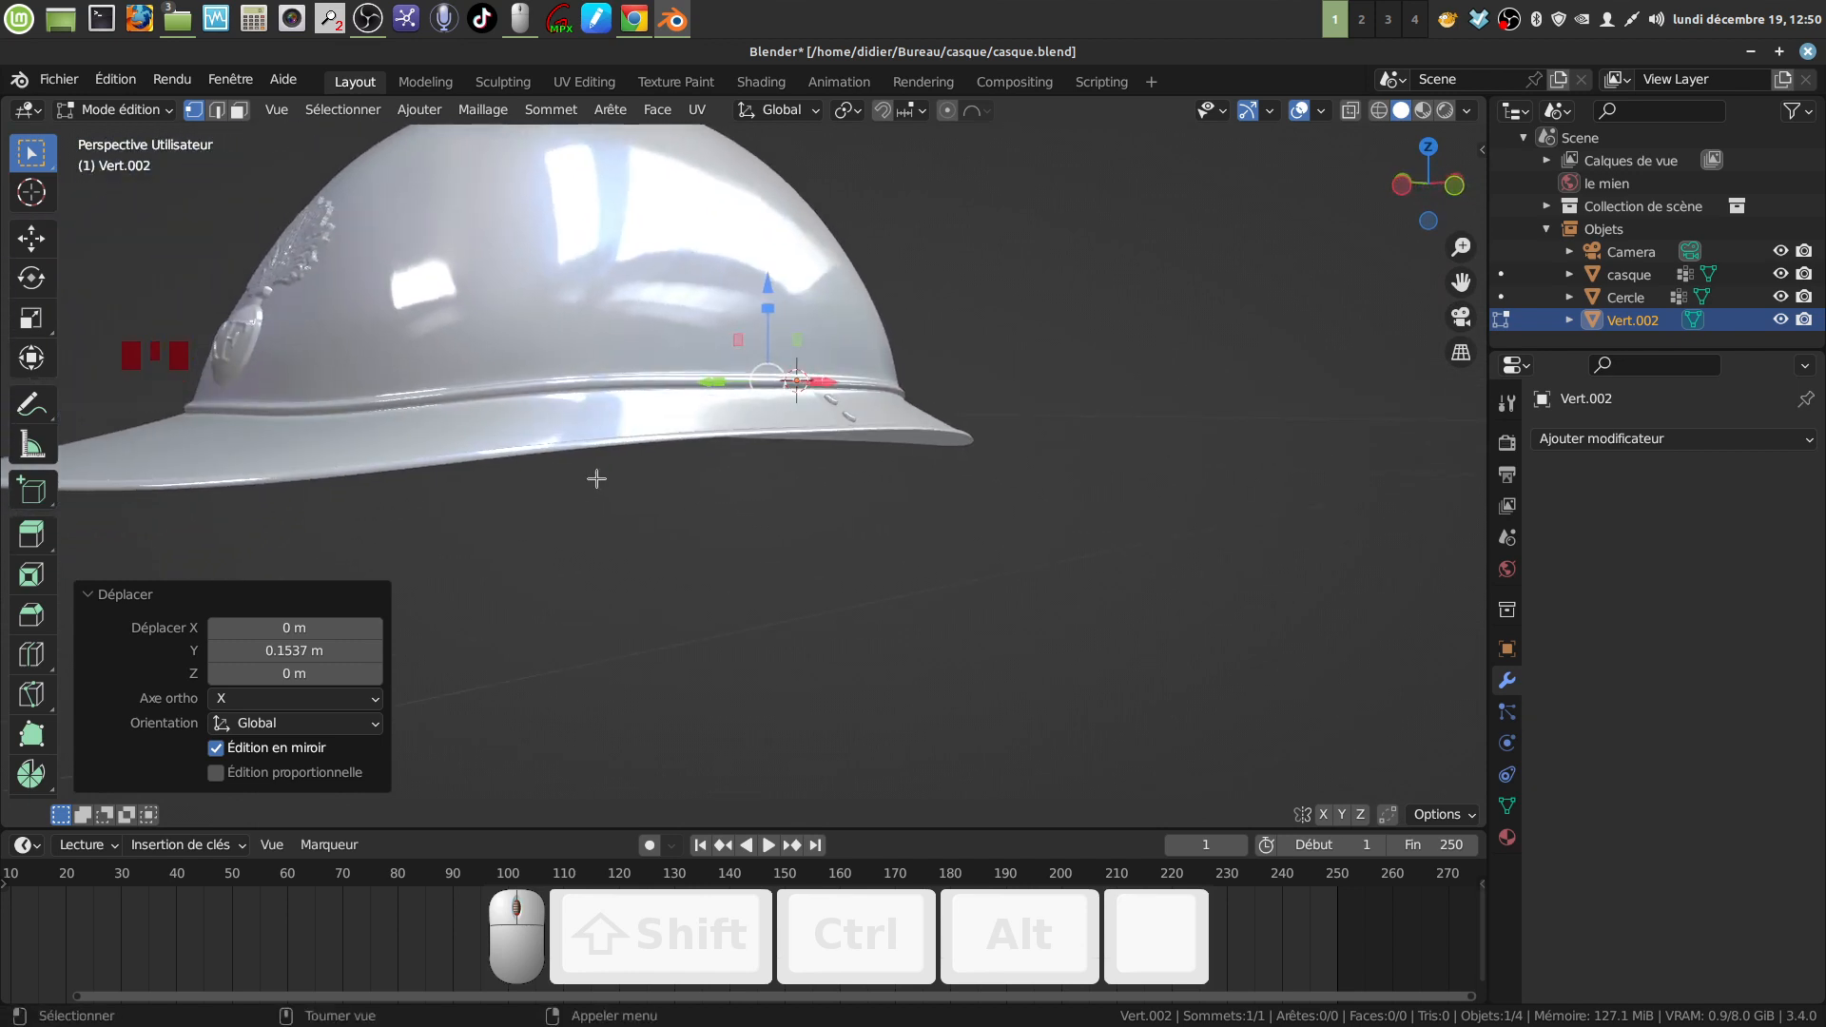
{"action": "key", "text": "KP_3"}
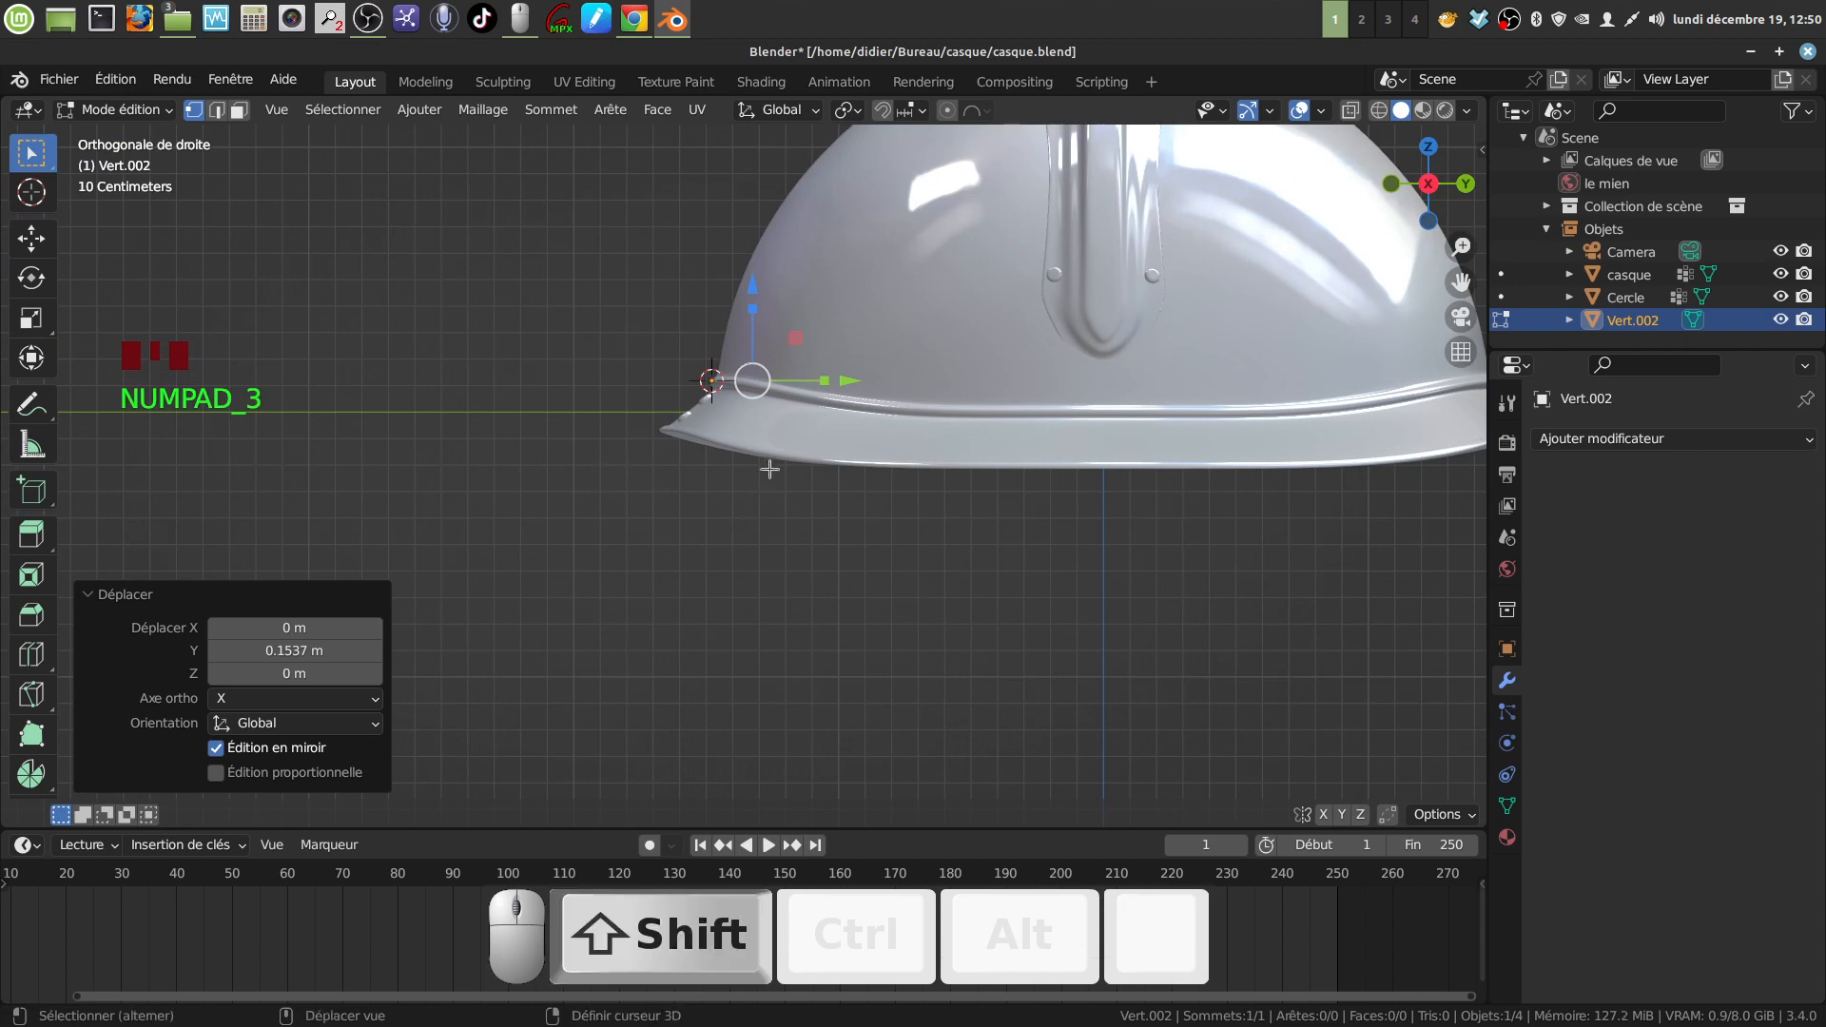
{"action": "middle_click_drag", "start_coordinate": [767, 461], "coordinate": [773, 472], "text": "shift"}
{"action": "mouse_move", "coordinate": [784, 462]}
{"action": "middle_mouse_down", "text": "shift"}
{"action": "mouse_move", "coordinate": [772, 480]}
{"action": "mouse_move", "coordinate": [760, 465]}
{"action": "middle_mouse_up", "text": "shift"}
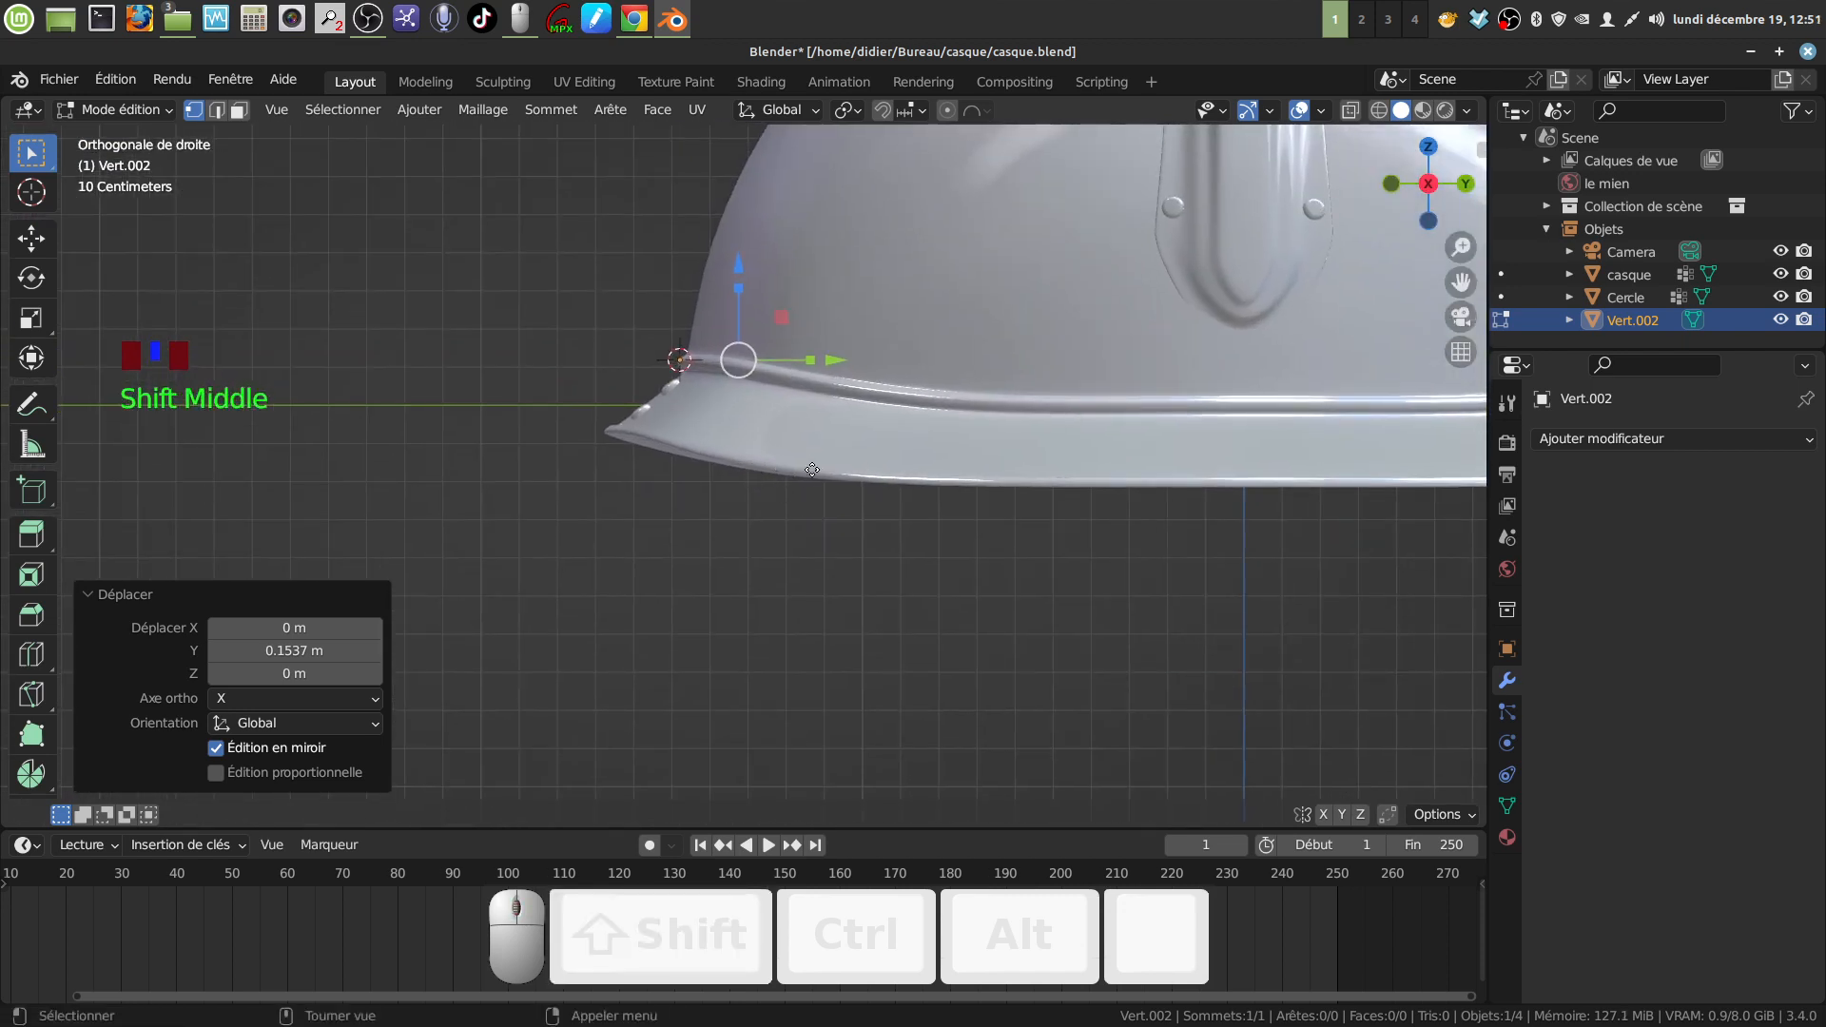
Step: In wireframe display, extrude the vertex along the brim's underside towards its edge, about -0.2476 m in Y and -0.18527 m in Z
{"action": "key", "text": "e"}
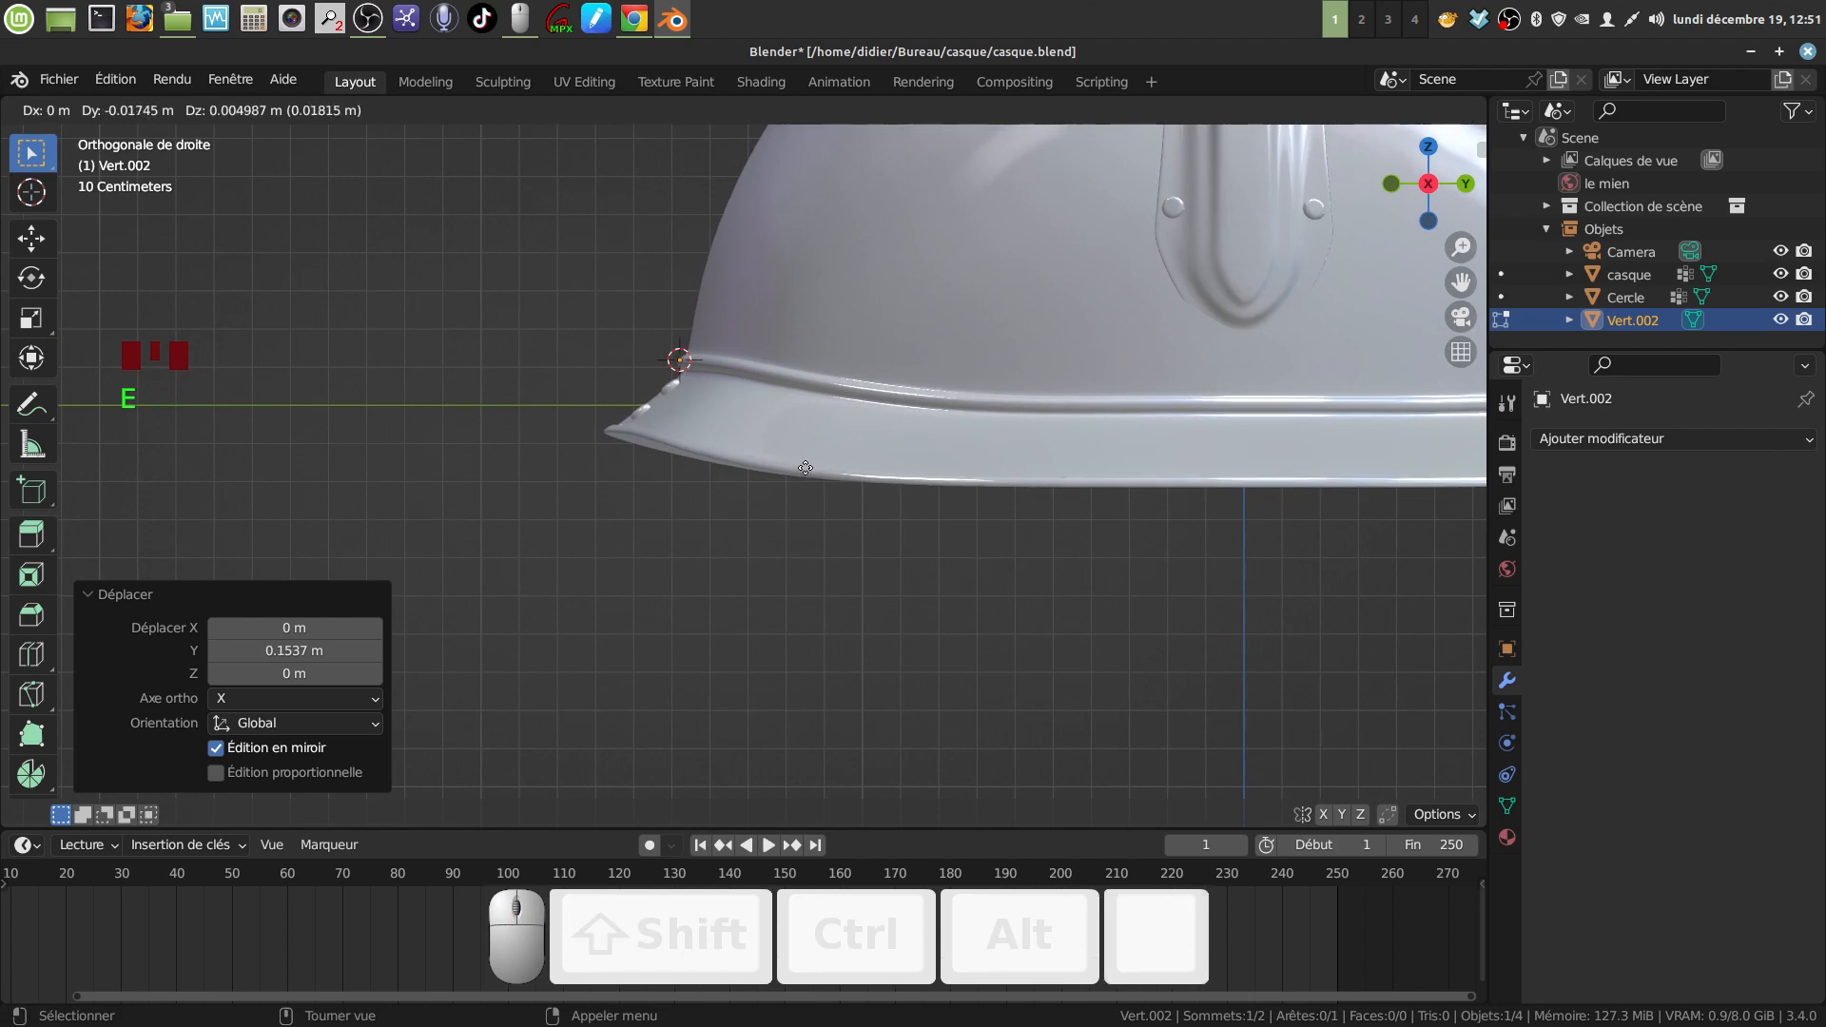
{"action": "right_click", "coordinate": [805, 468]}
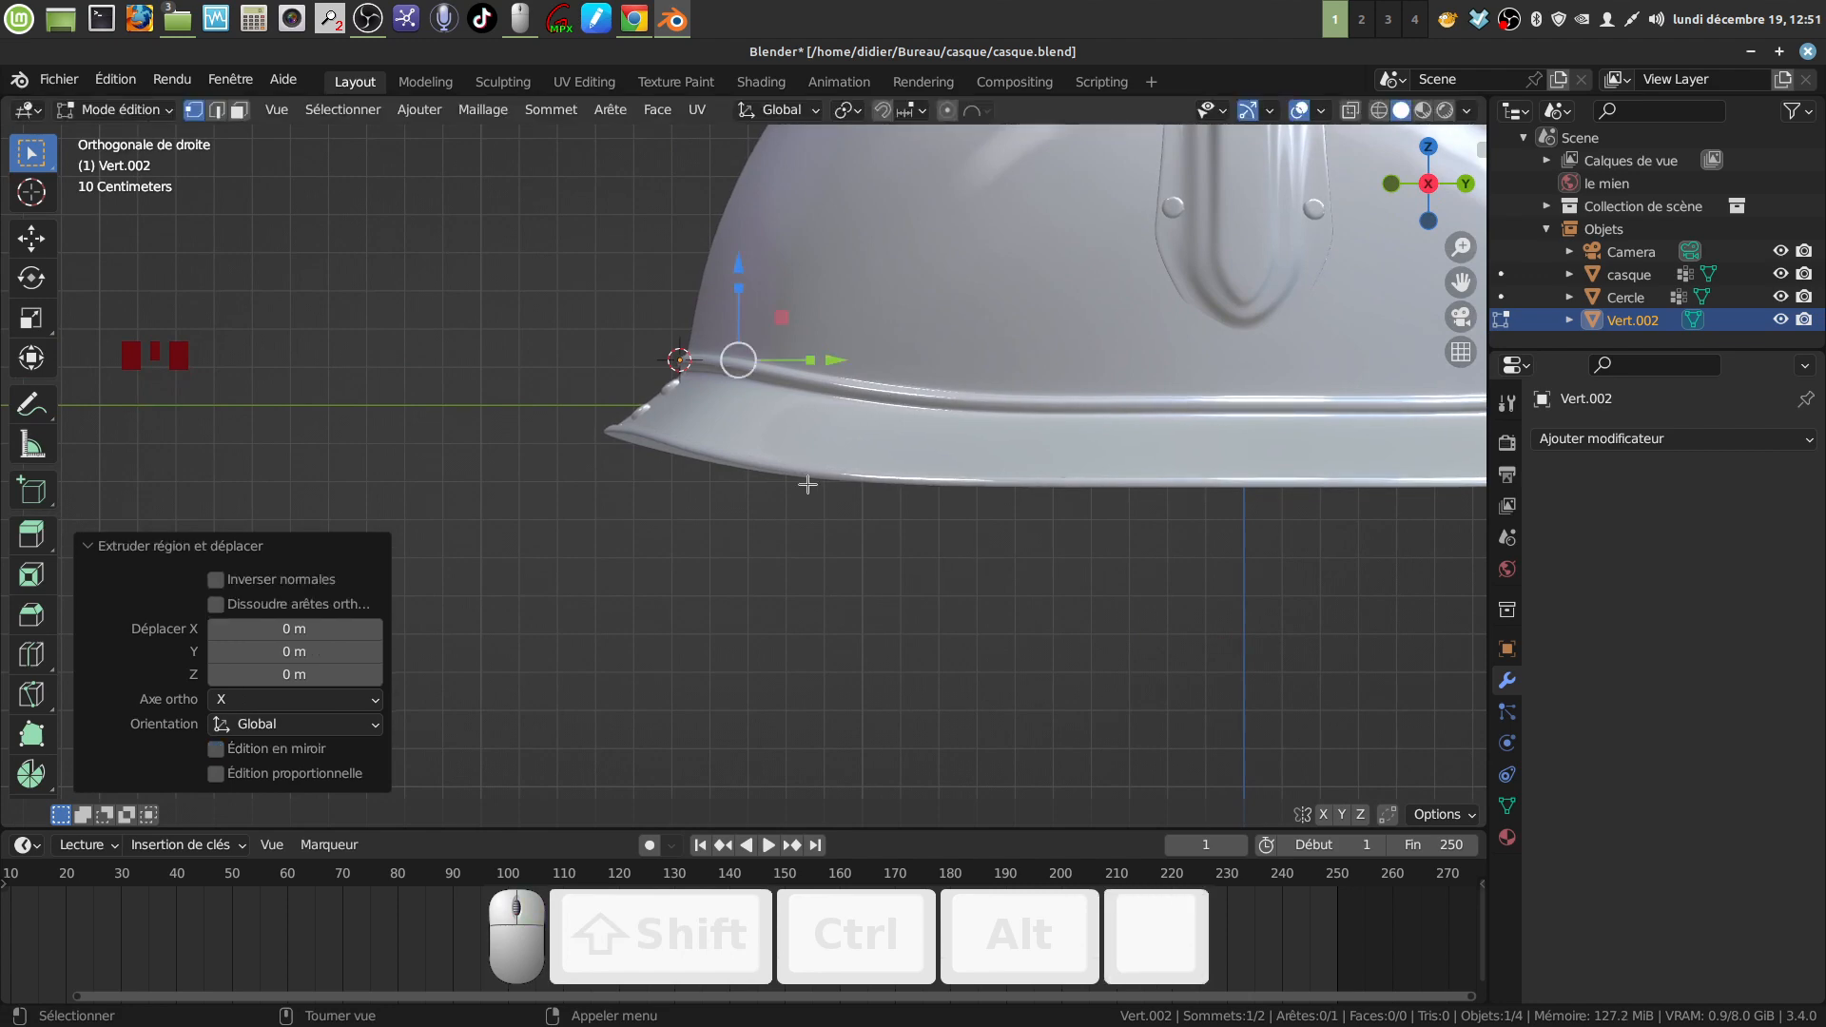
{"action": "key", "text": "z"}
{"action": "scroll", "coordinate": [802, 419], "scroll_direction": "up", "scroll_amount": 2}
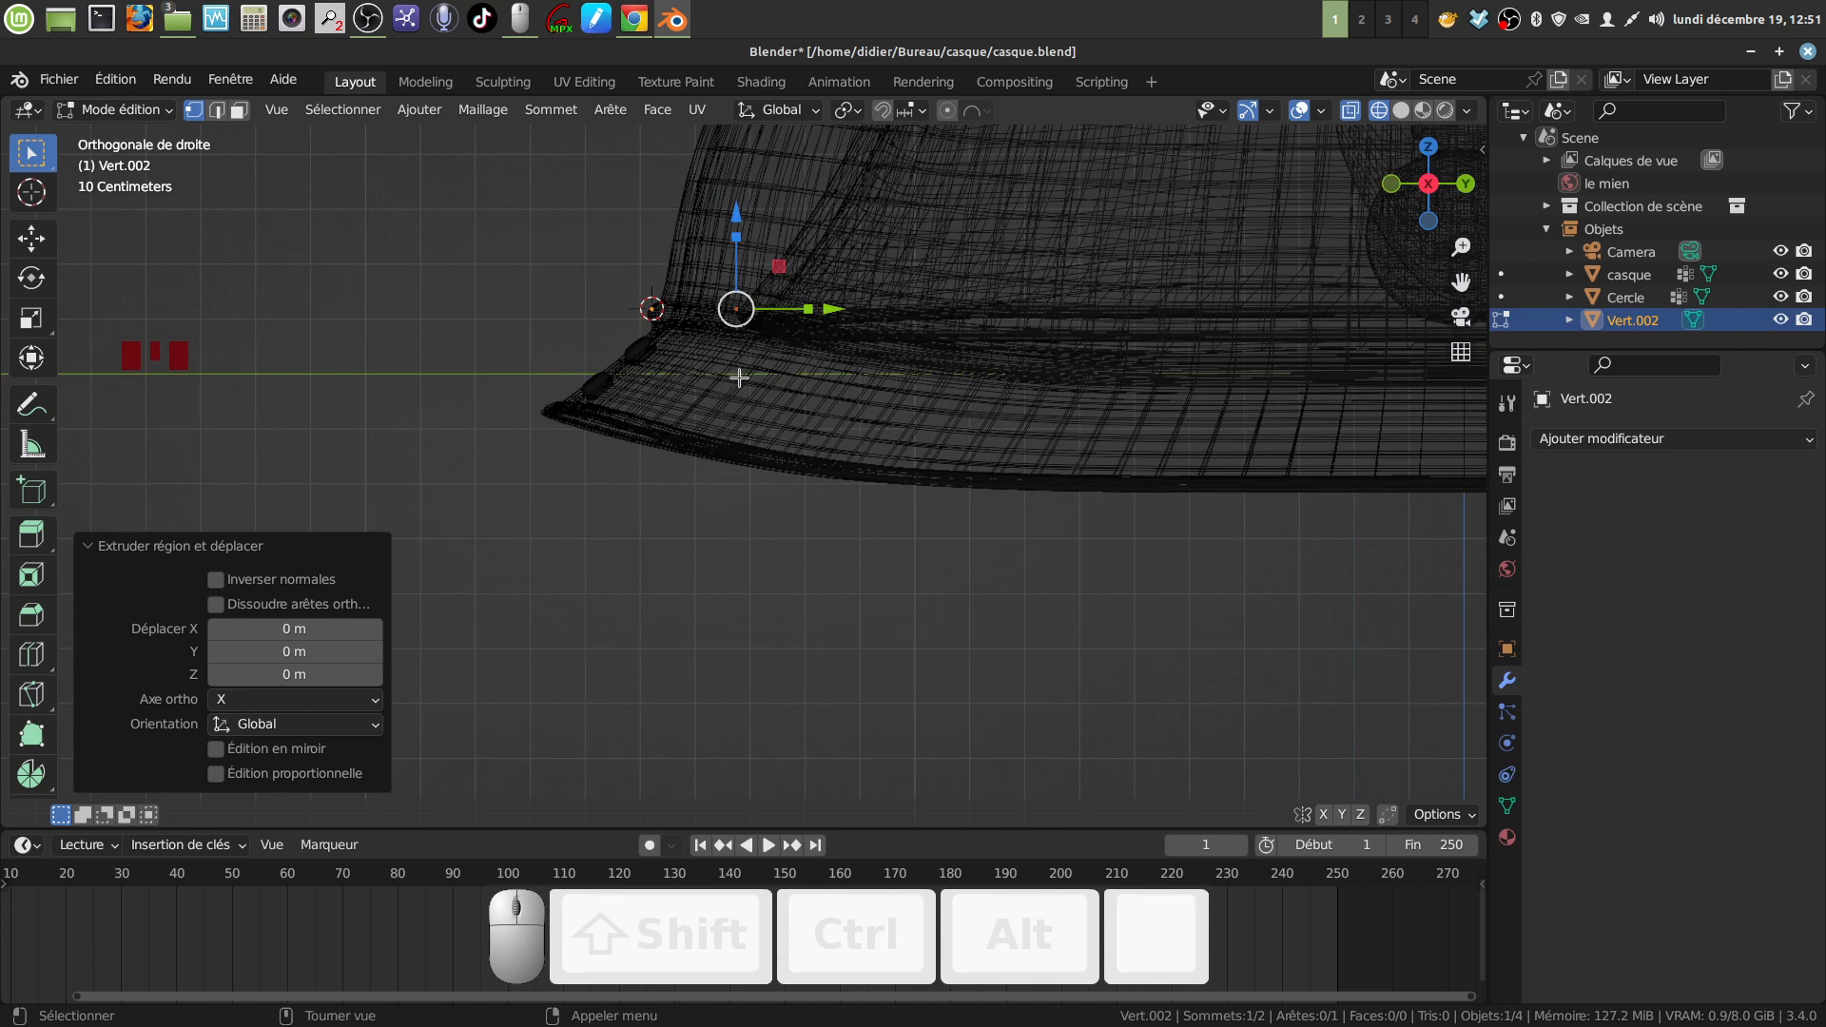
{"action": "key", "text": "e"}
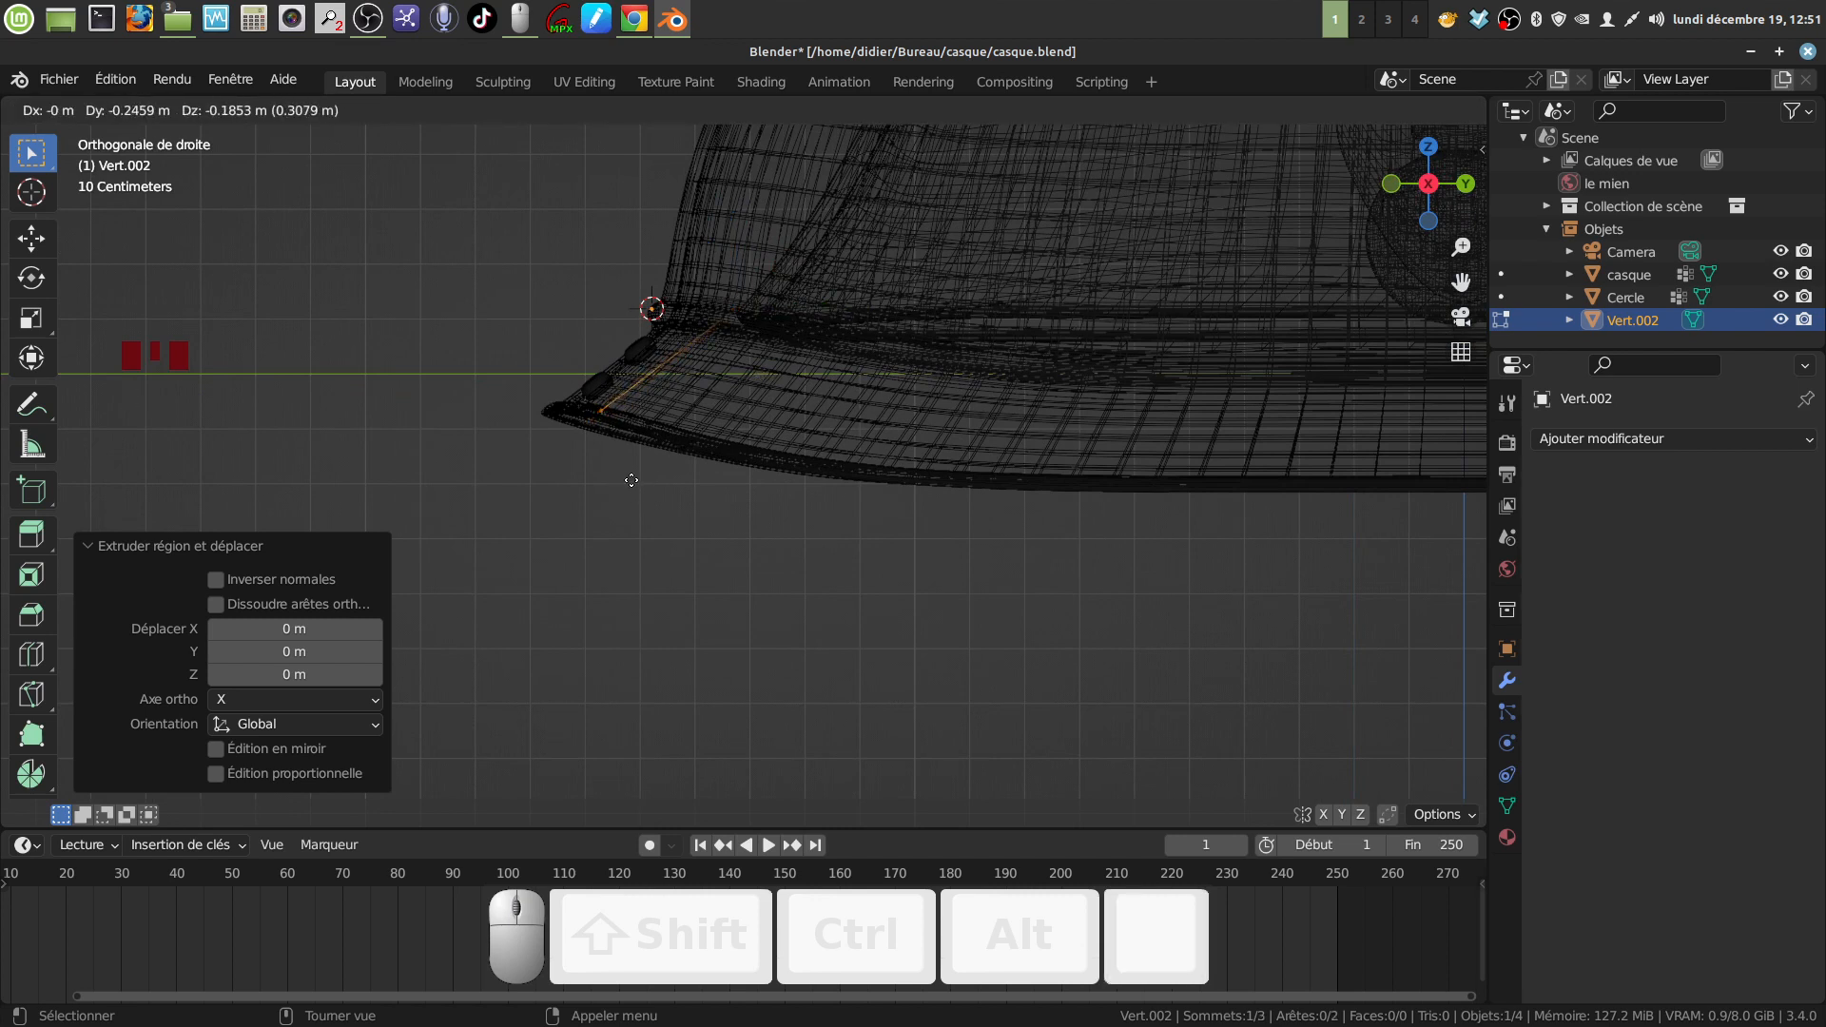
{"action": "left_click", "coordinate": [629, 480]}
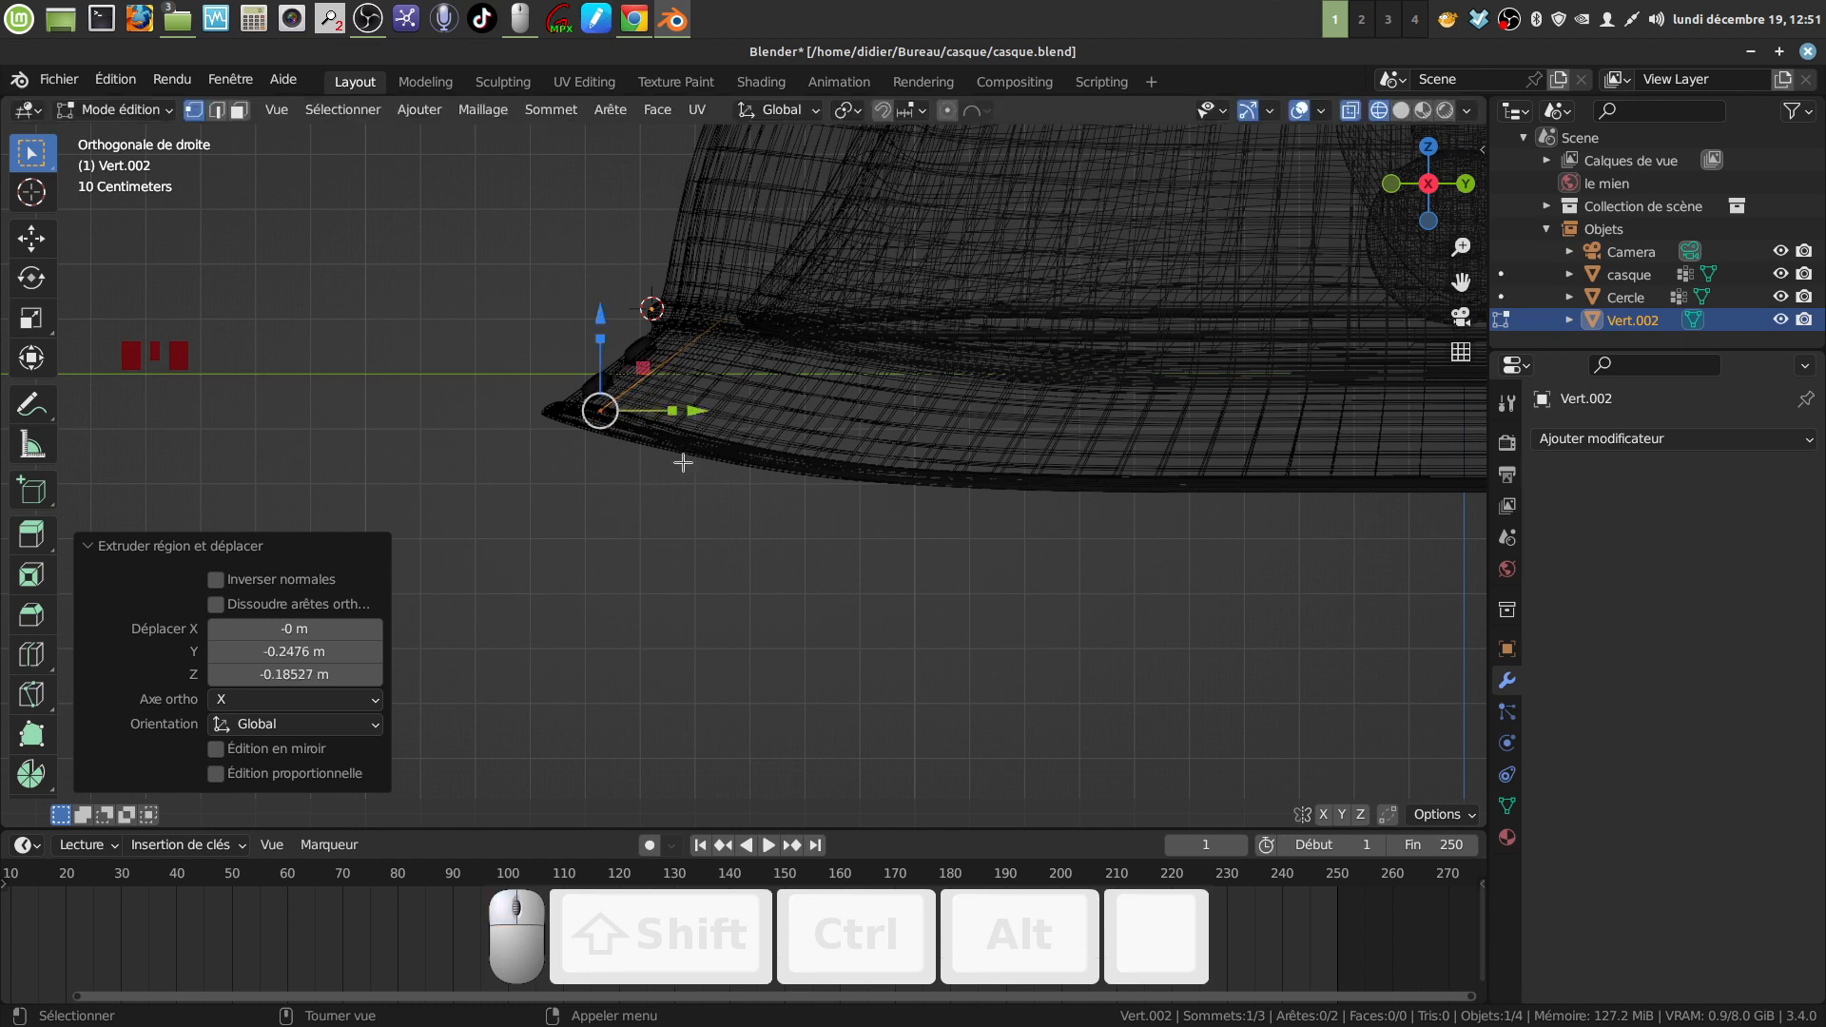
Step: Extrude four short segments around the brim's outer edge, and move the outermost vertex 0.013852 m along global Y
{"action": "key", "text": "e"}
{"action": "left_click", "coordinate": [652, 472]}
{"action": "key", "text": "e"}
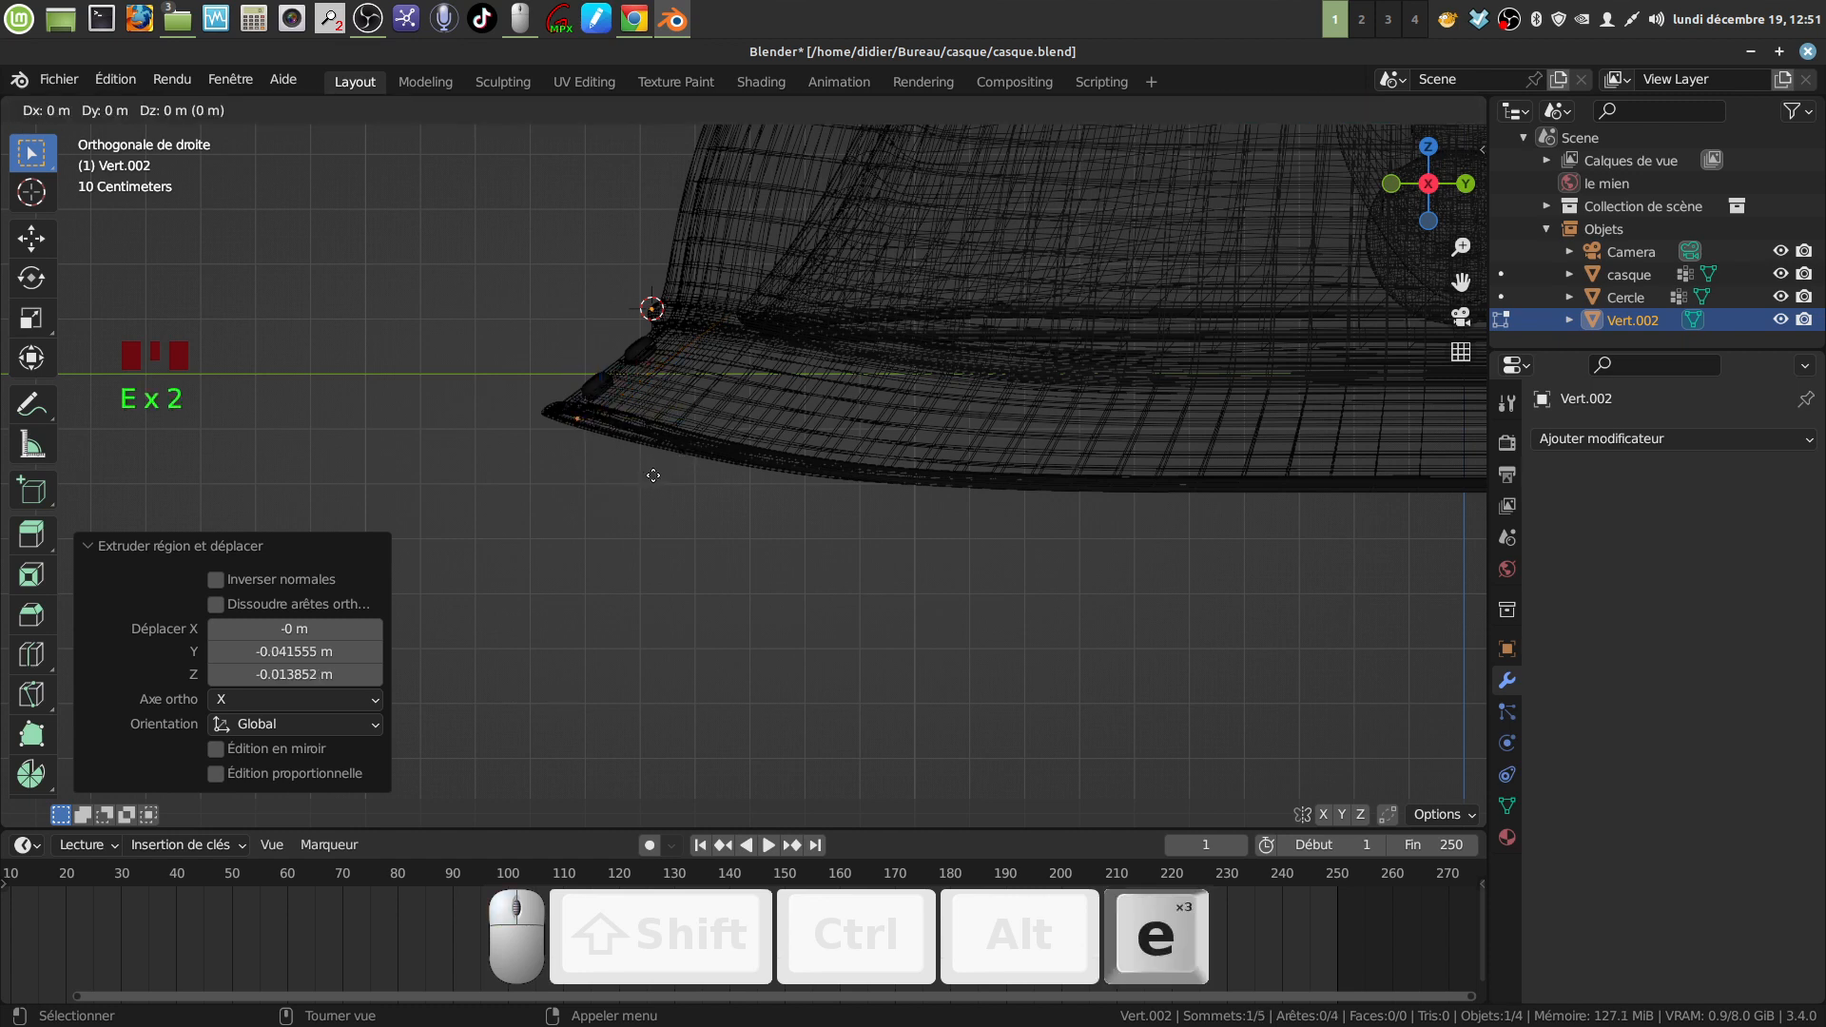
{"action": "left_click", "coordinate": [625, 477]}
{"action": "key", "text": "e"}
{"action": "left_click", "coordinate": [605, 473]}
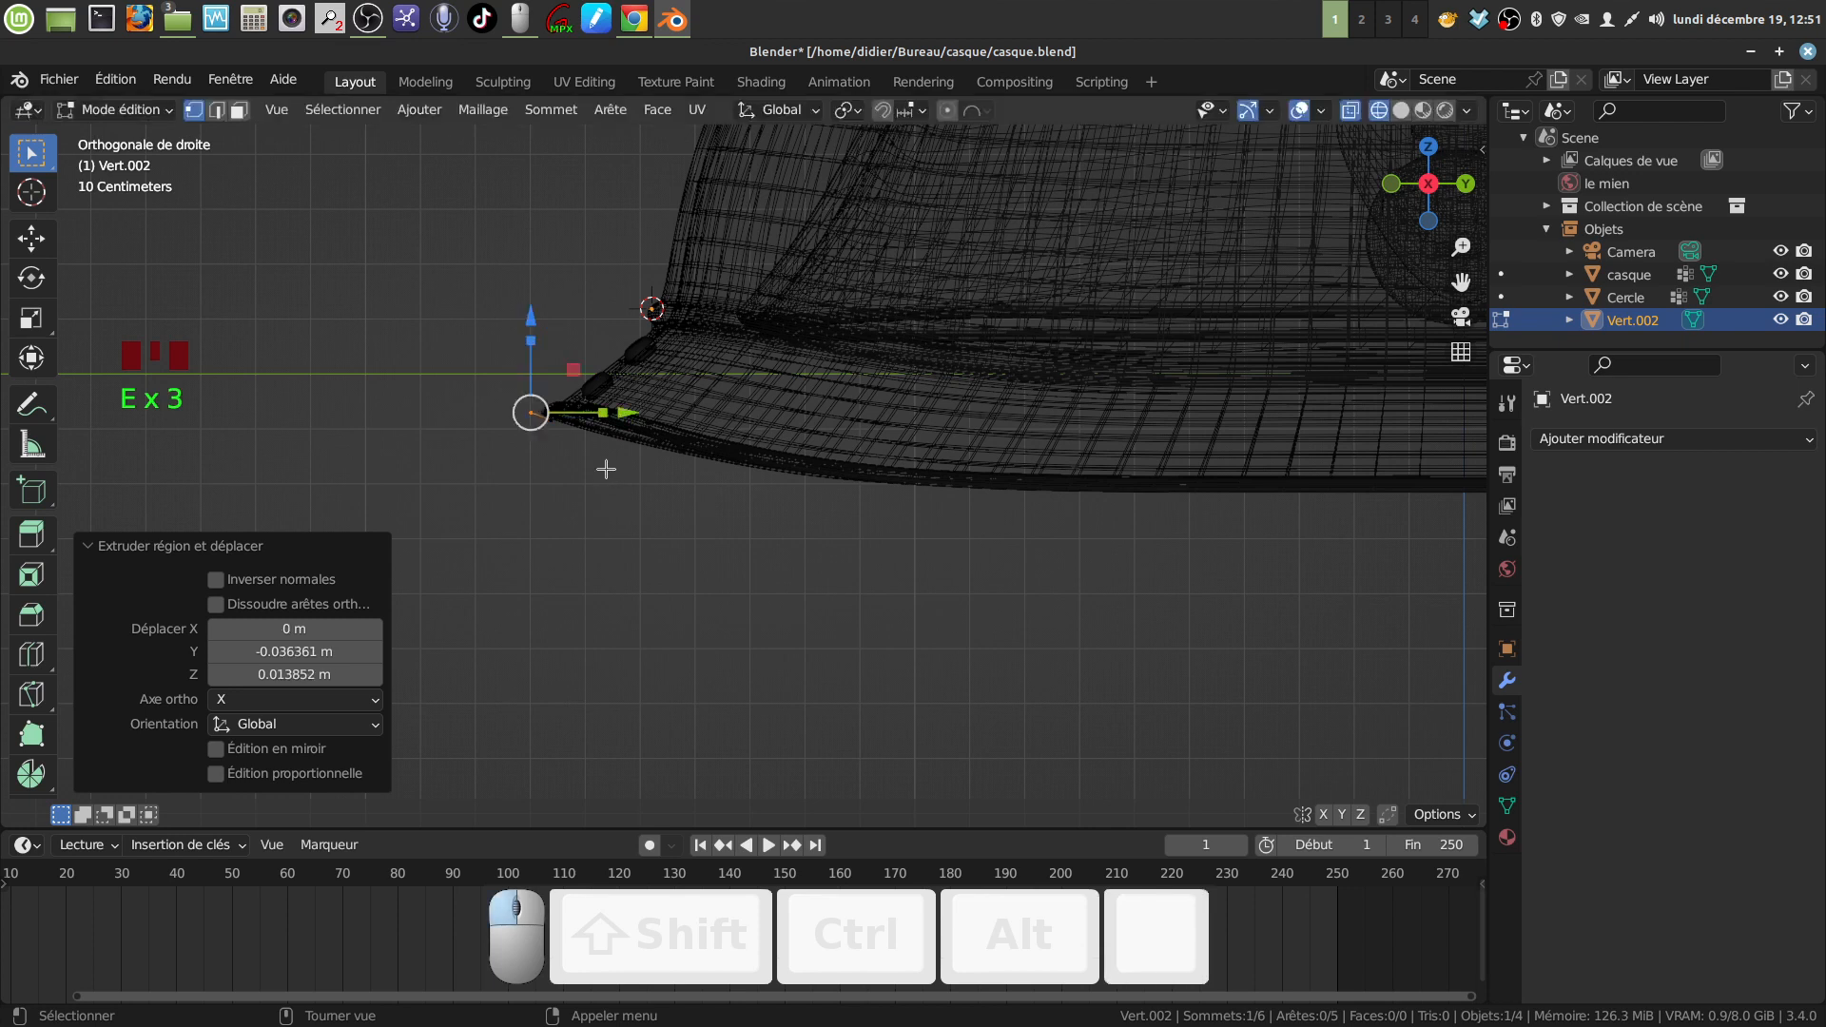
{"action": "key", "text": "e"}
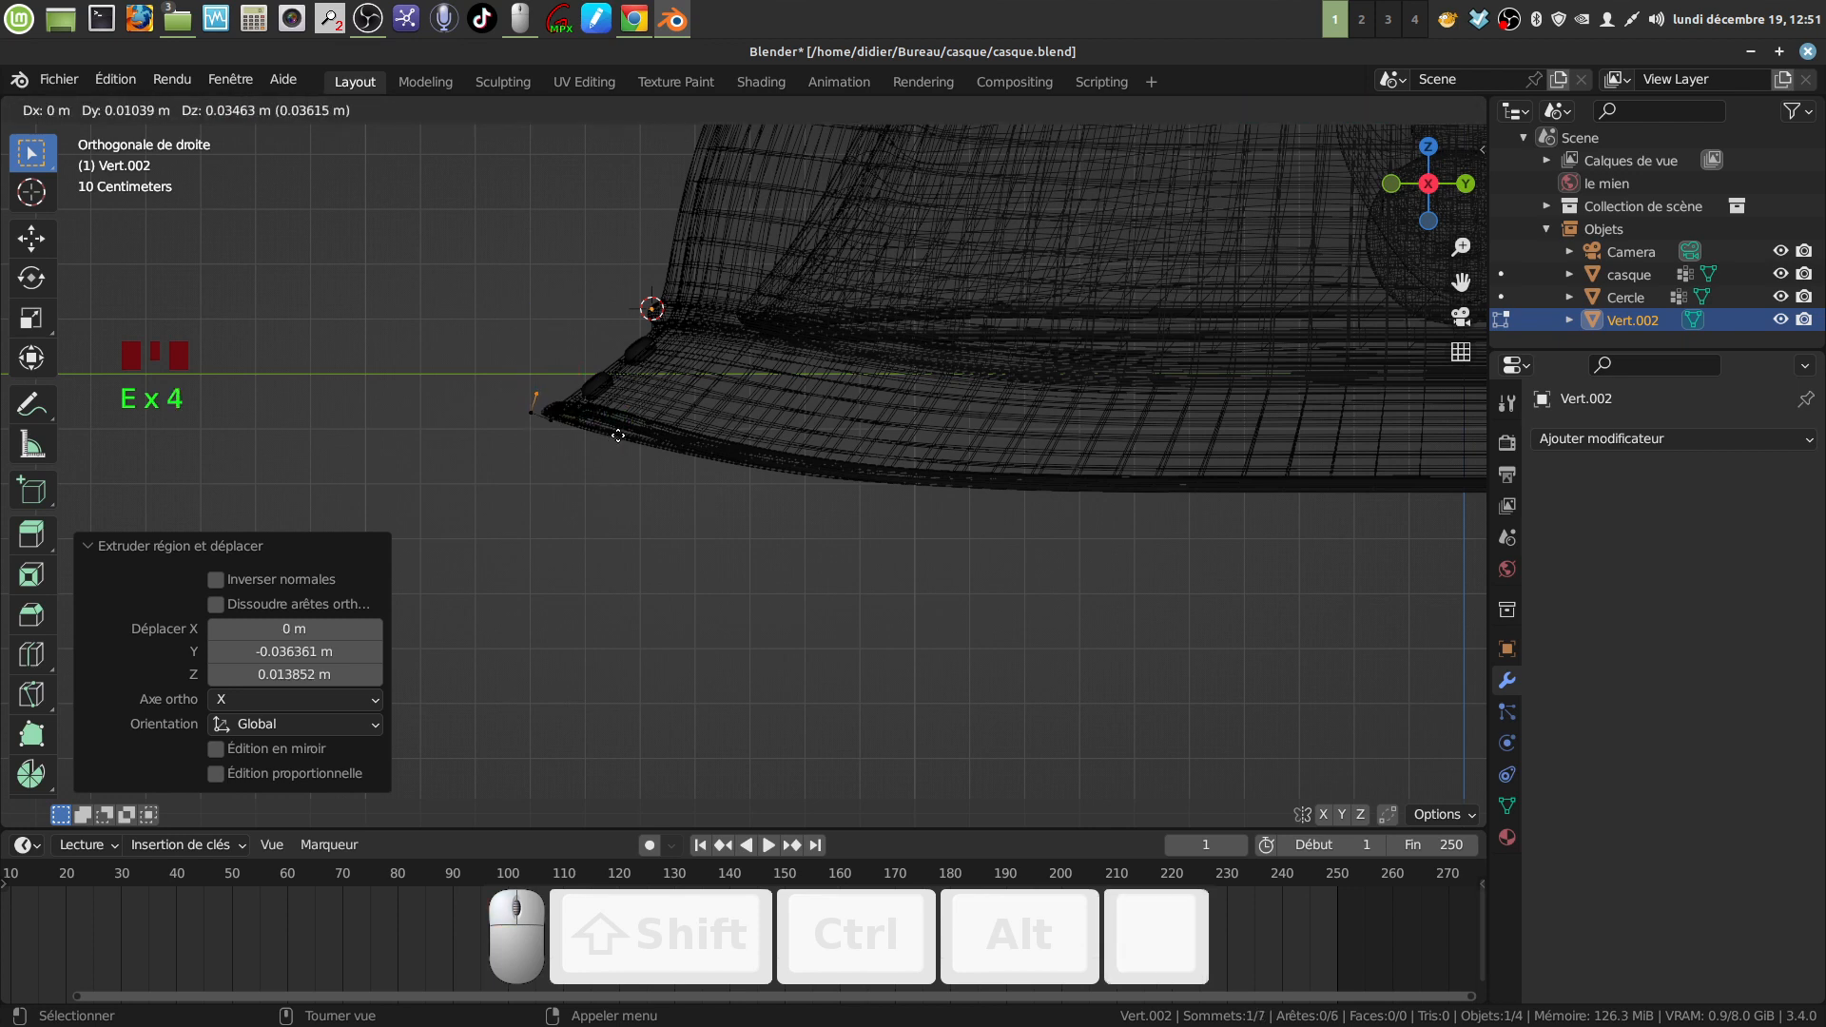
{"action": "left_click", "coordinate": [622, 431]}
{"action": "left_click", "coordinate": [531, 432]}
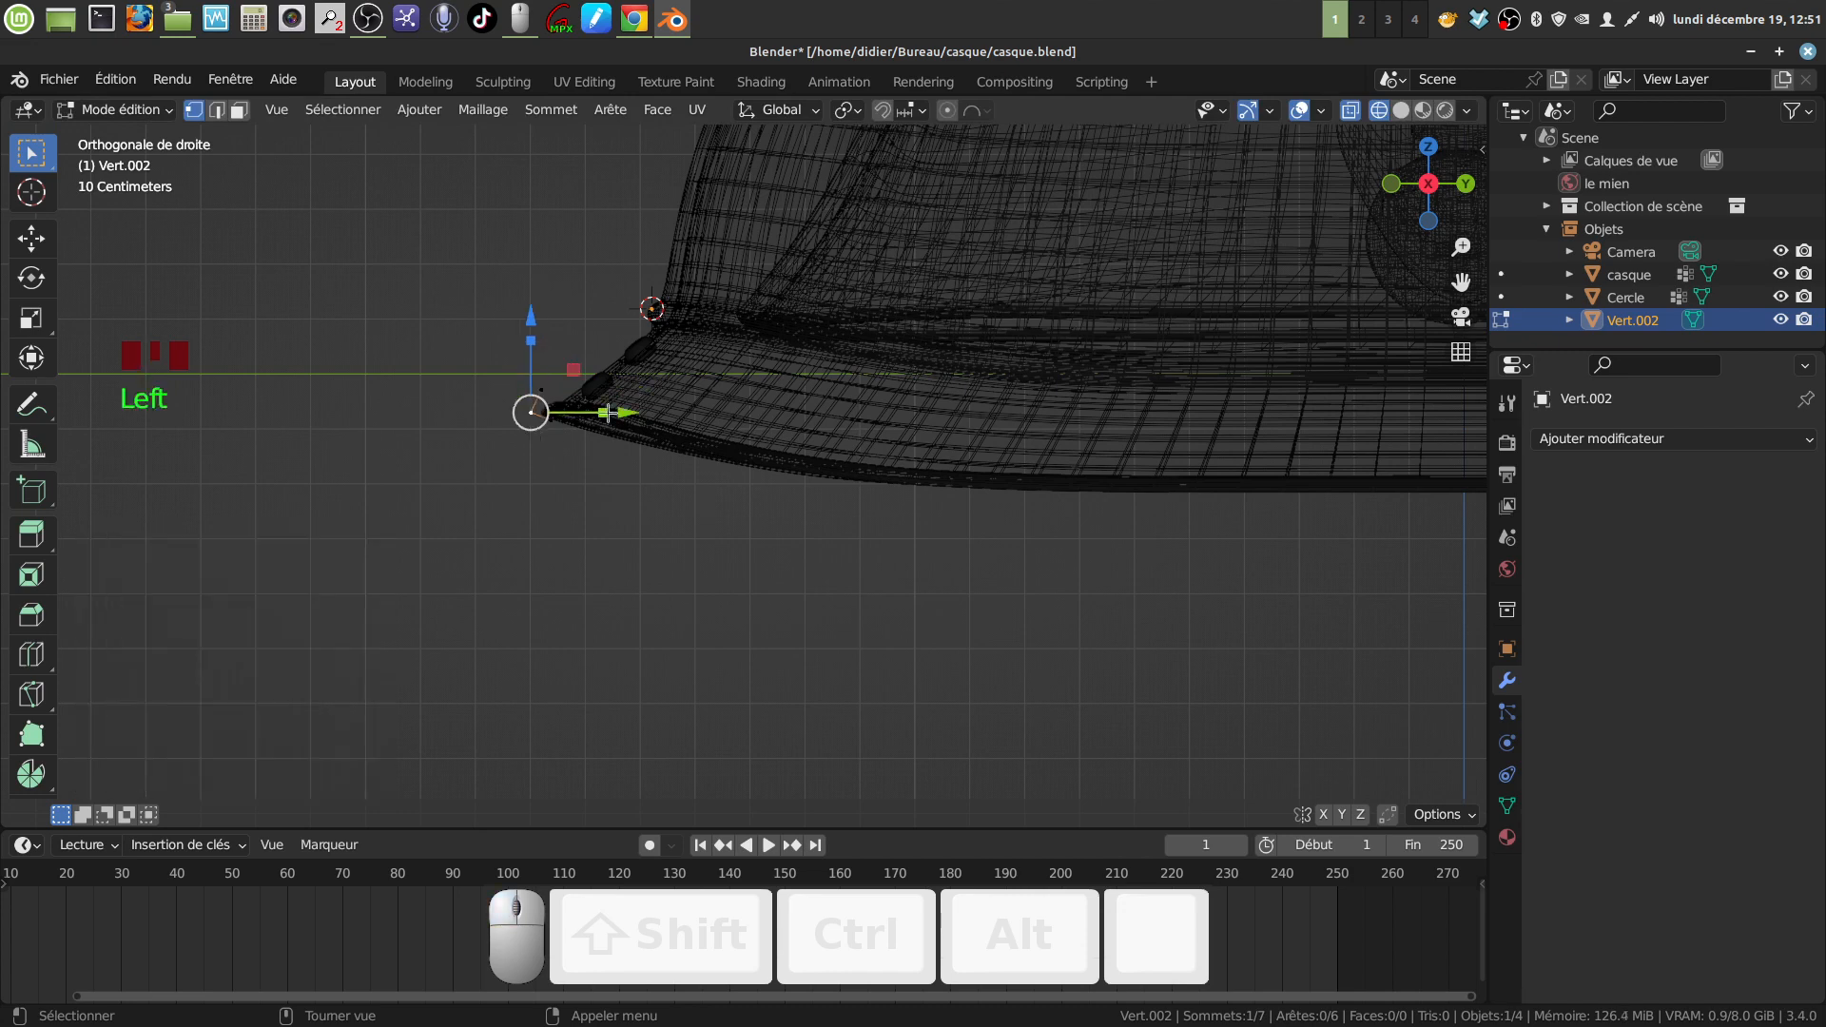
{"action": "left_click_drag", "start_coordinate": [605, 413], "coordinate": [613, 413]}
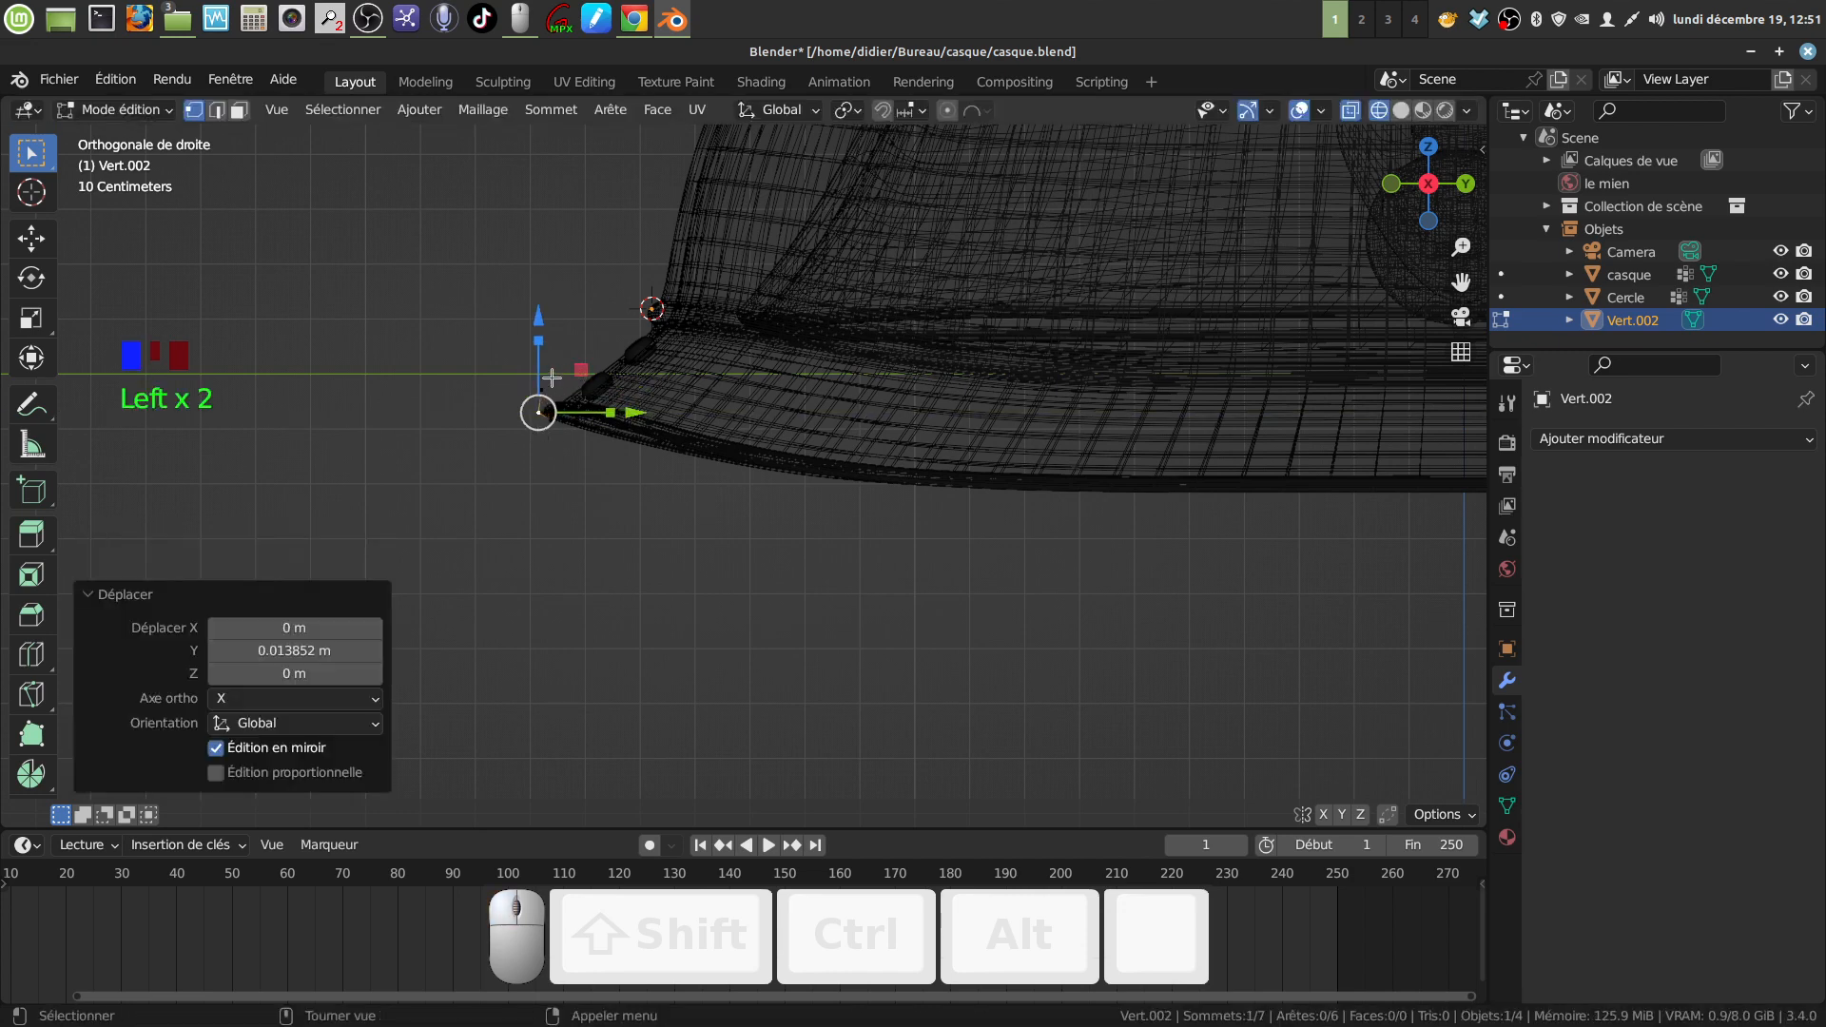
Step: Extrude the chain's upper end vertex up to the ridge, about 0.1818 m in Y and 0.15064 m in Z
{"action": "left_click", "coordinate": [552, 377]}
{"action": "key", "text": "a"}
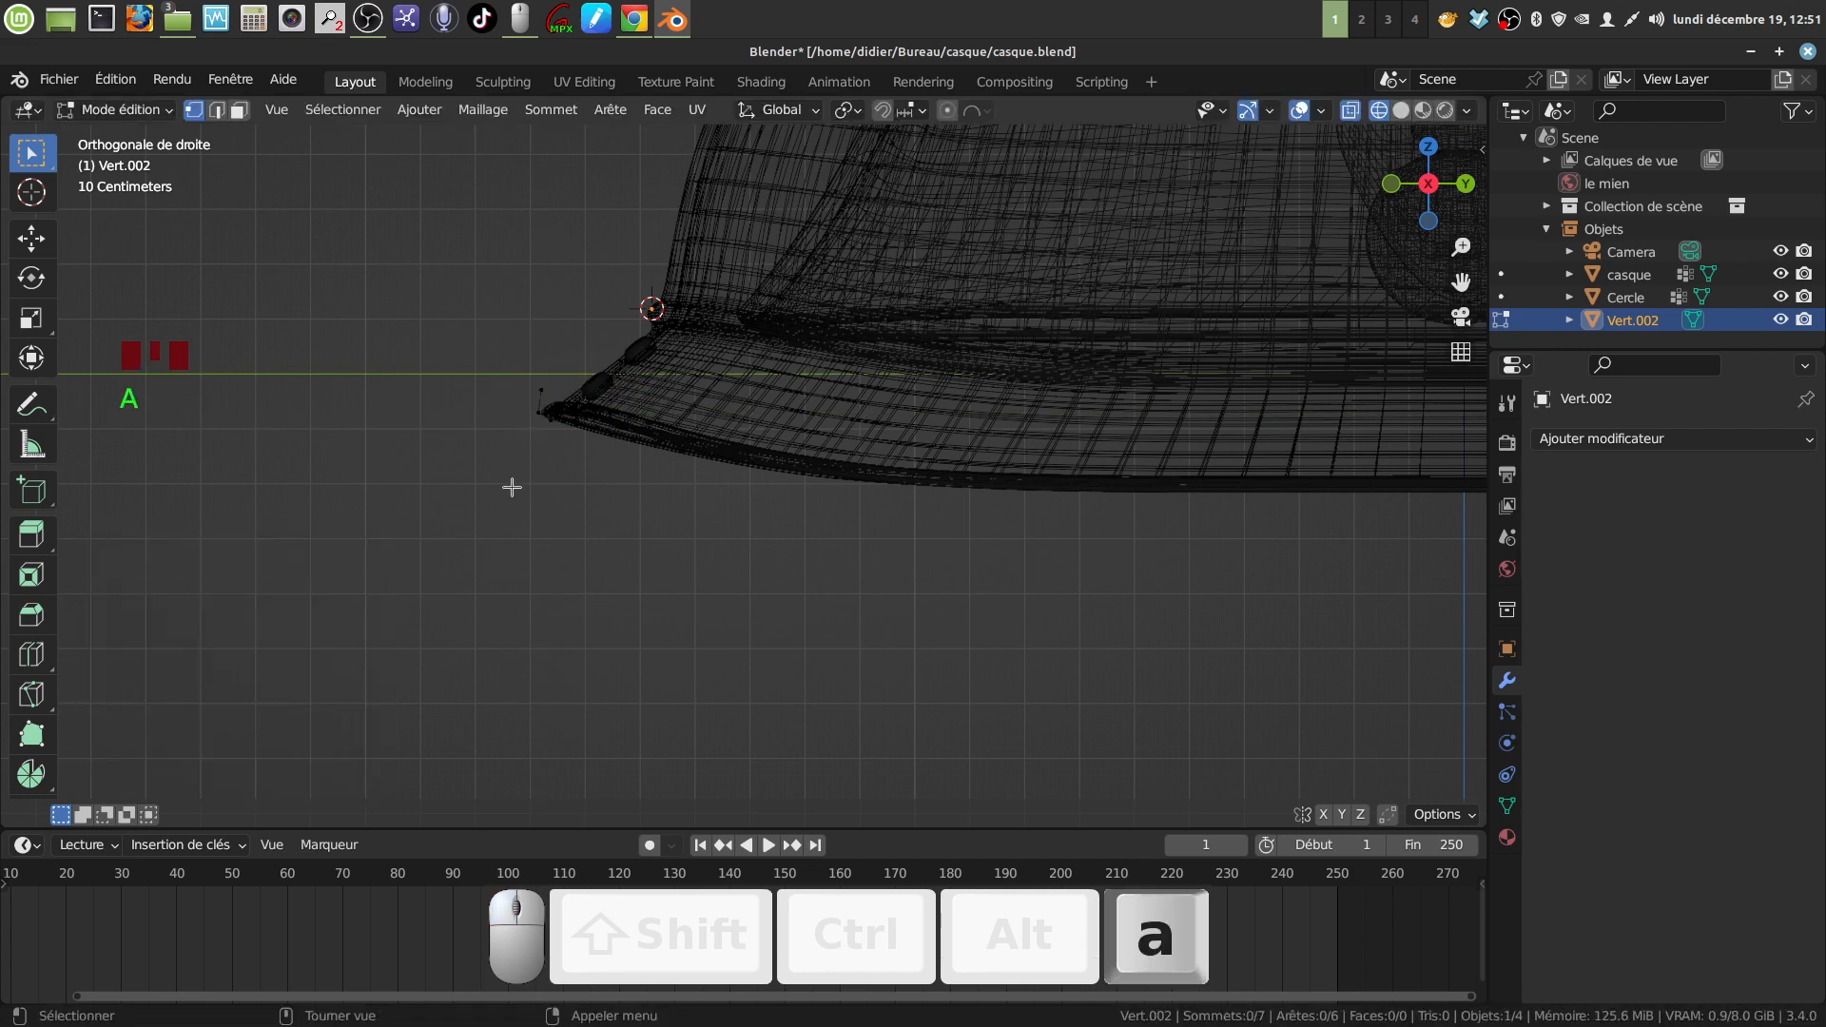
{"action": "left_click", "coordinate": [542, 392]}
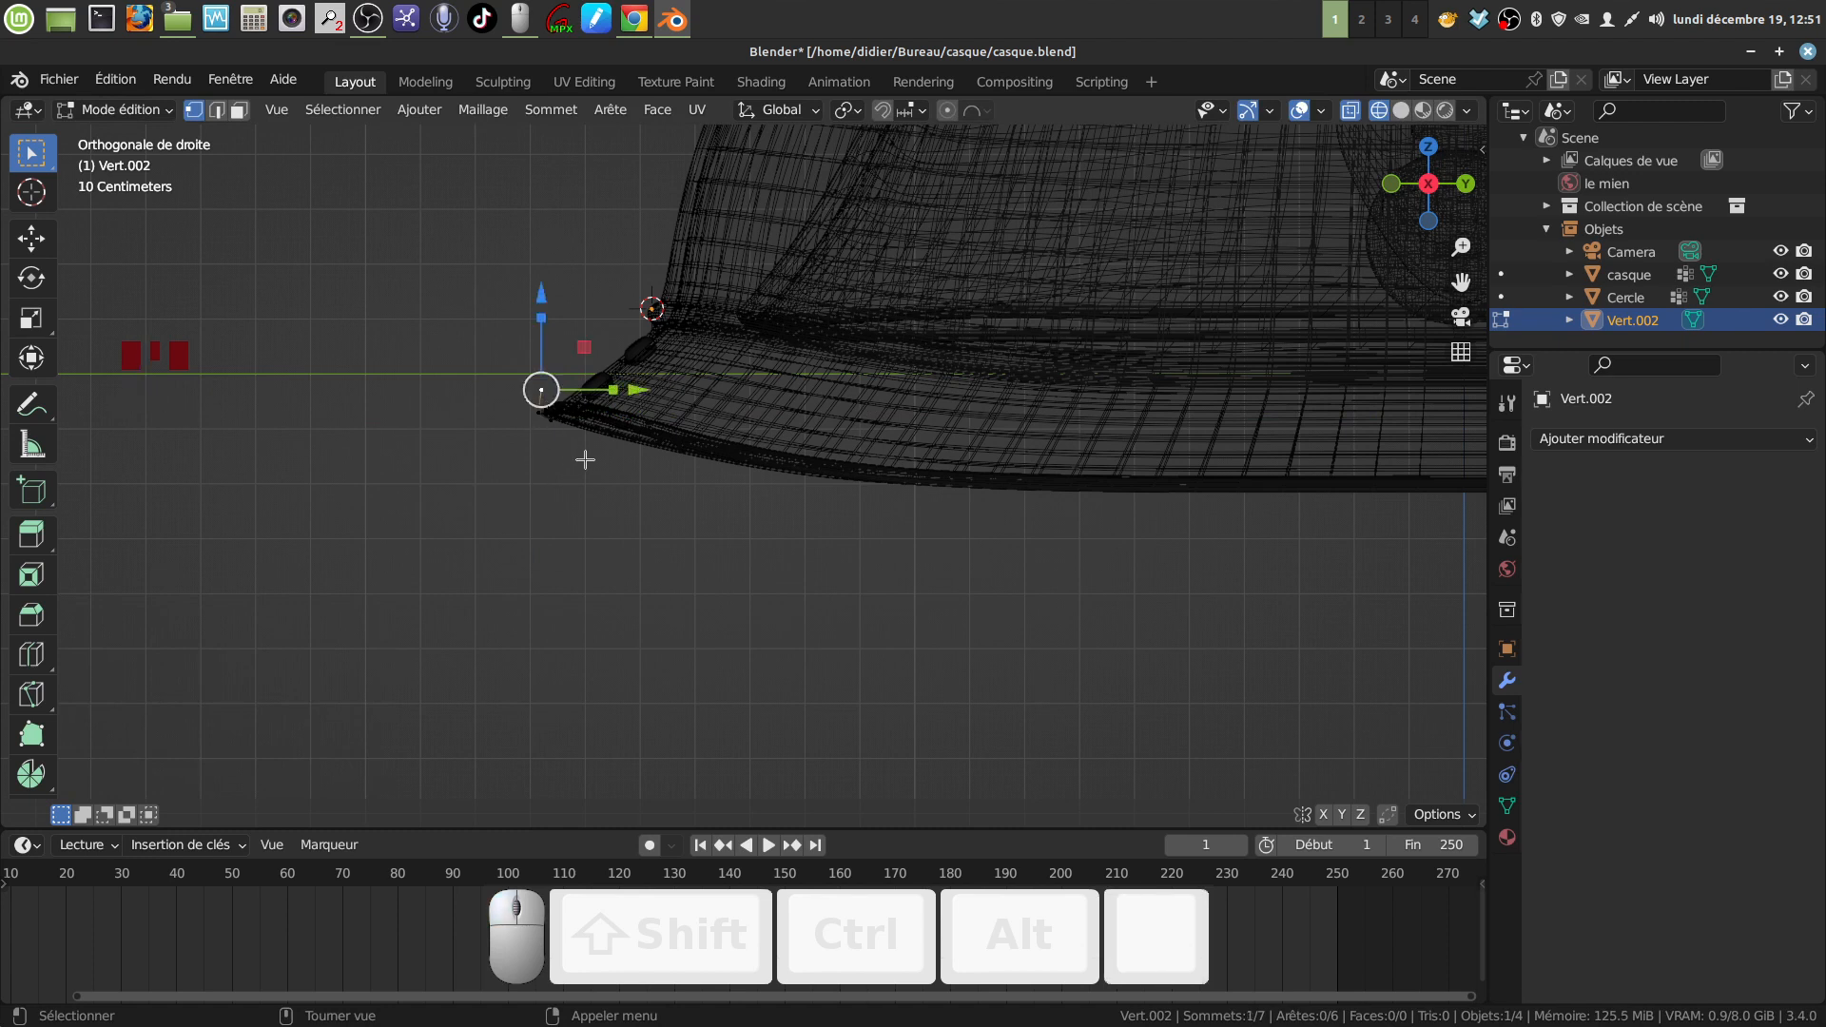
{"action": "key", "text": "e"}
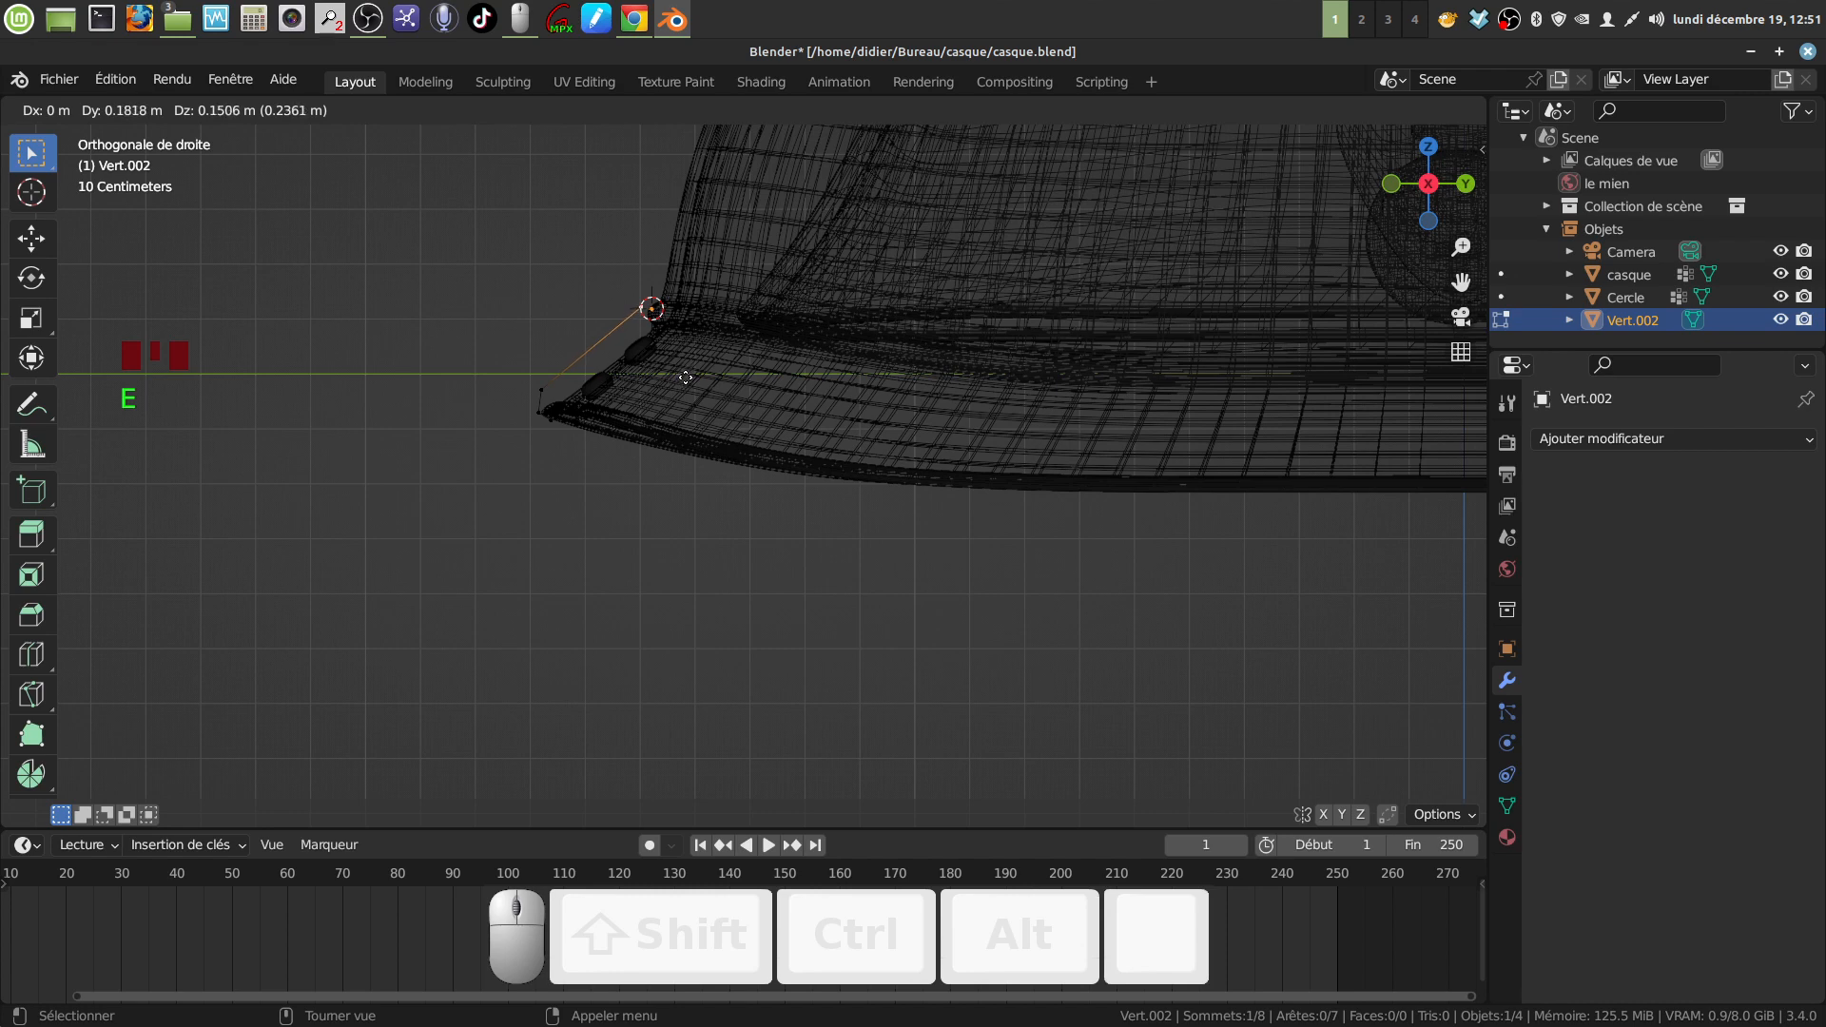
{"action": "left_click", "coordinate": [684, 377]}
Step: In solid shading, shift the end vertex on the ridge along global X towards the helmet's front
{"action": "middle_click_drag", "start_coordinate": [677, 400], "coordinate": [1056, 494]}
{"action": "scroll", "coordinate": [942, 522], "scroll_direction": "down", "scroll_amount": 6}
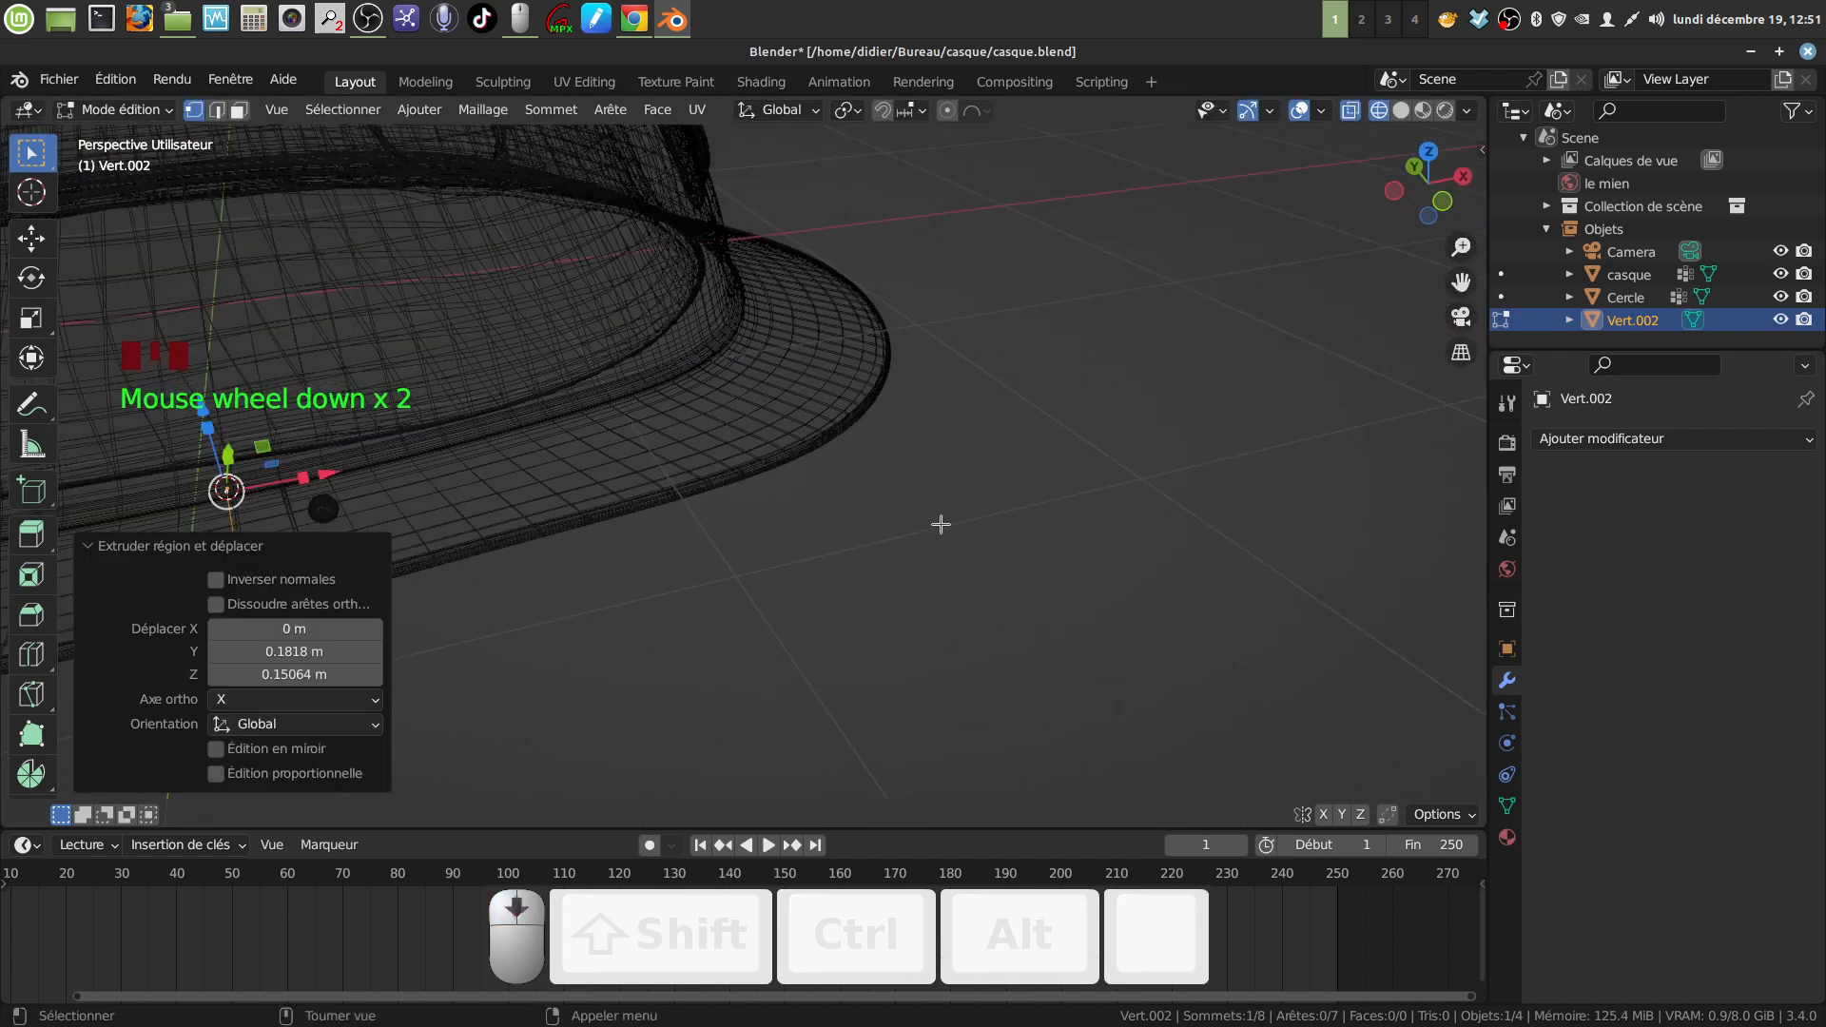
{"action": "mouse_move", "coordinate": [729, 541]}
{"action": "middle_mouse_down", "text": "shift"}
{"action": "mouse_move", "coordinate": [917, 517]}
{"action": "mouse_move", "coordinate": [815, 542]}
{"action": "mouse_move", "coordinate": [929, 619]}
{"action": "mouse_move", "coordinate": [922, 535]}
{"action": "middle_mouse_up", "text": "shift"}
{"action": "key", "text": "shift+z"}
{"action": "scroll", "coordinate": [904, 614], "scroll_direction": "up", "scroll_amount": 2}
{"action": "left_click_drag", "start_coordinate": [920, 509], "coordinate": [820, 557]}
{"action": "left_click", "coordinate": [818, 561]}
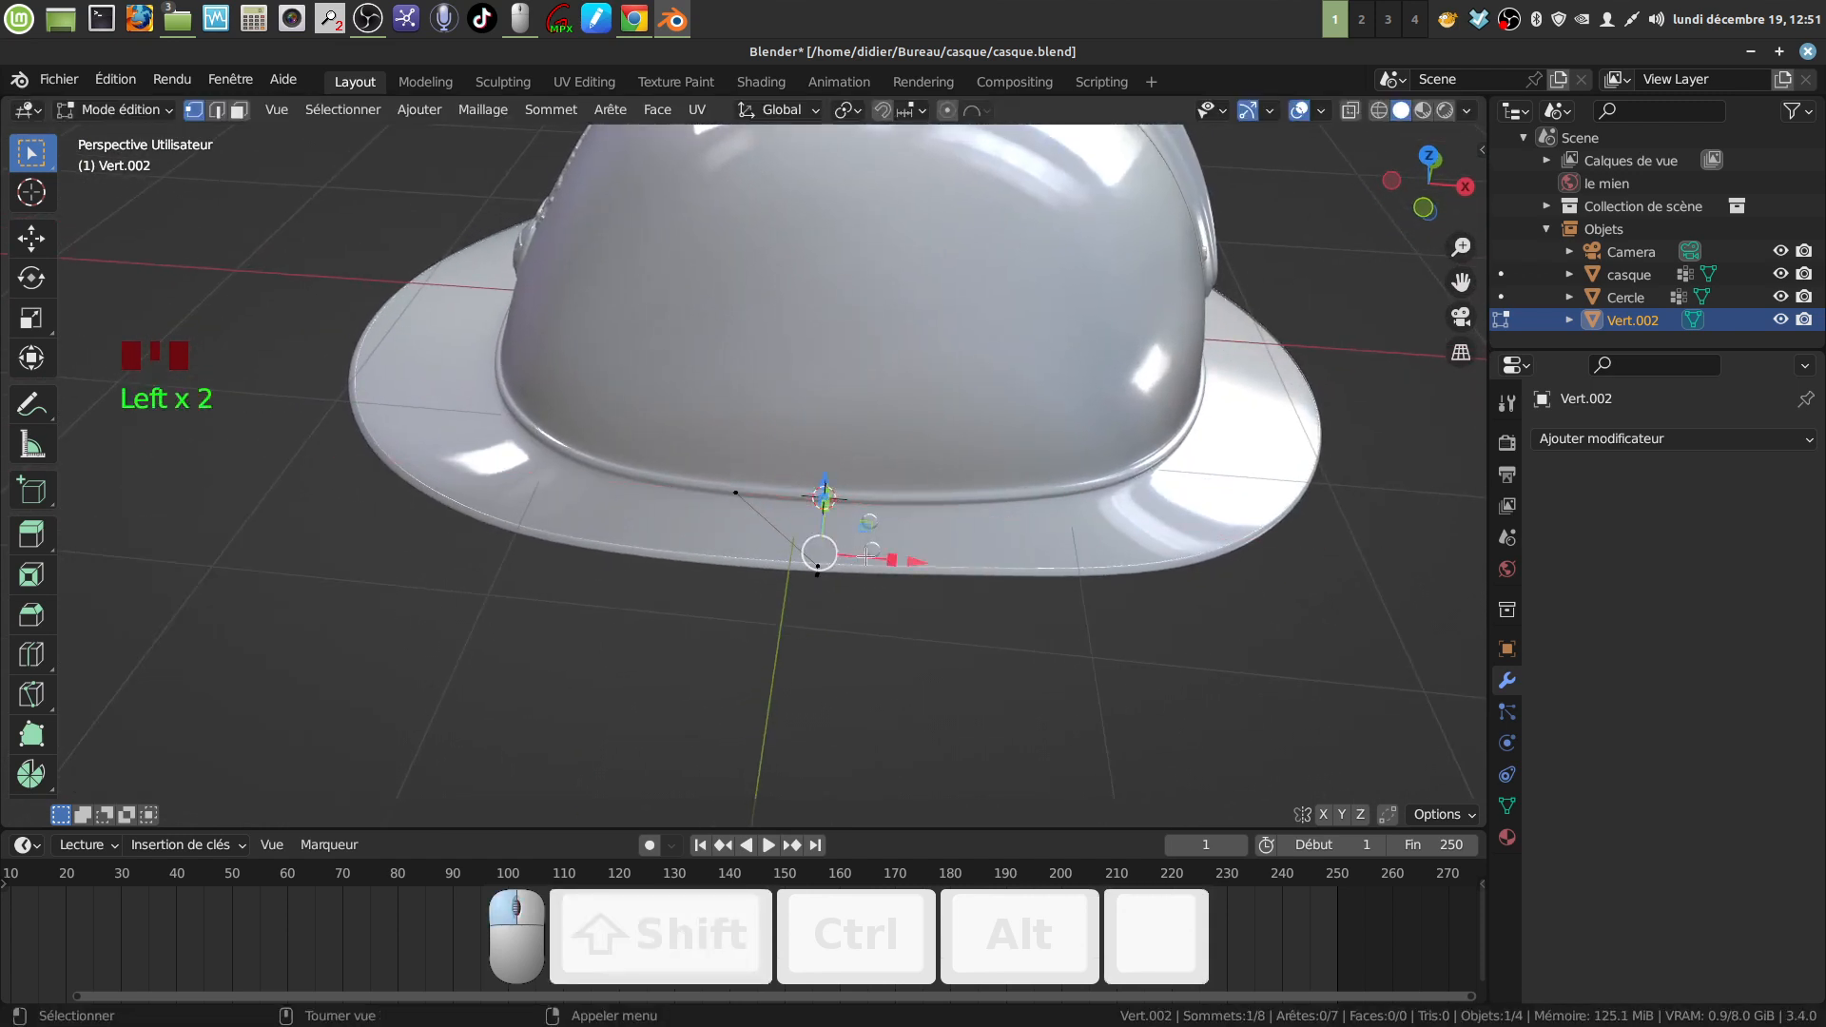
Step: Move the brim-edge vertex -0.04713 m and the end vertex on the ridge -0.30591 m along global X
{"action": "left_click", "coordinate": [922, 671]}
{"action": "left_click", "coordinate": [820, 568]}
{"action": "left_click_drag", "start_coordinate": [916, 577], "coordinate": [898, 575]}
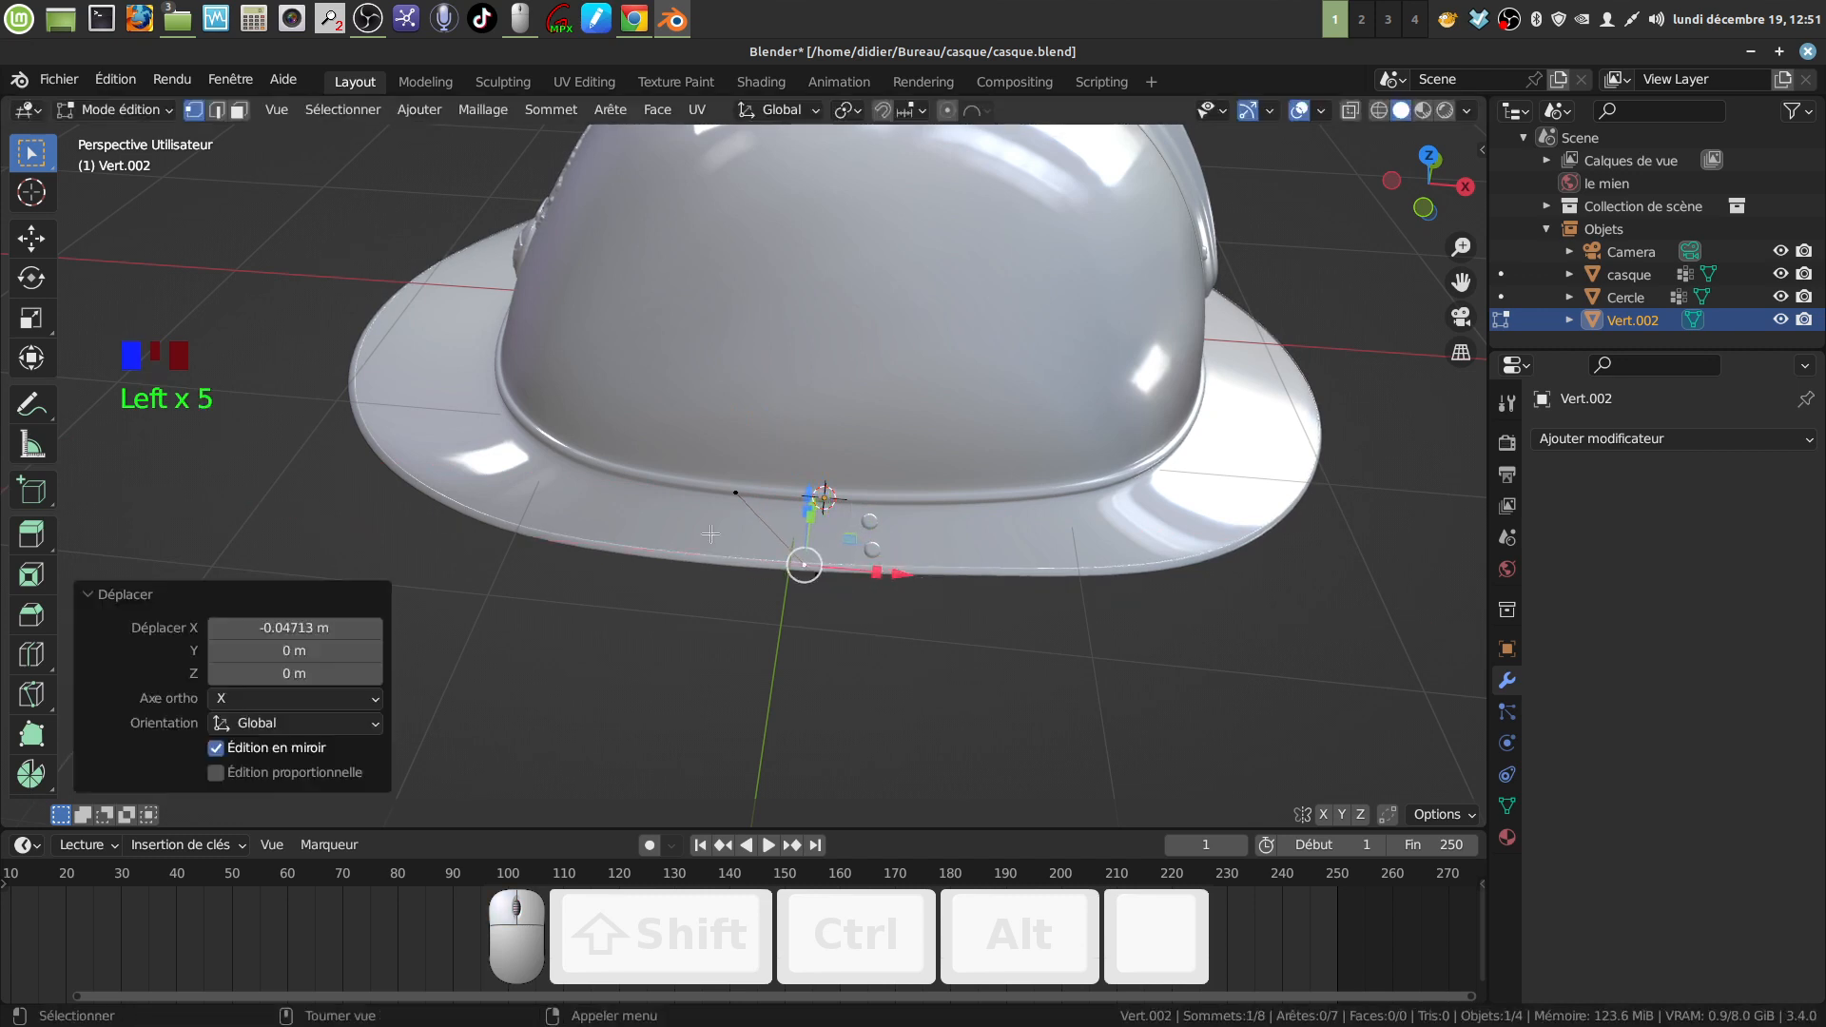
{"action": "middle_click_drag", "start_coordinate": [875, 569], "coordinate": [823, 498]}
{"action": "left_click_drag", "start_coordinate": [808, 497], "coordinate": [760, 496]}
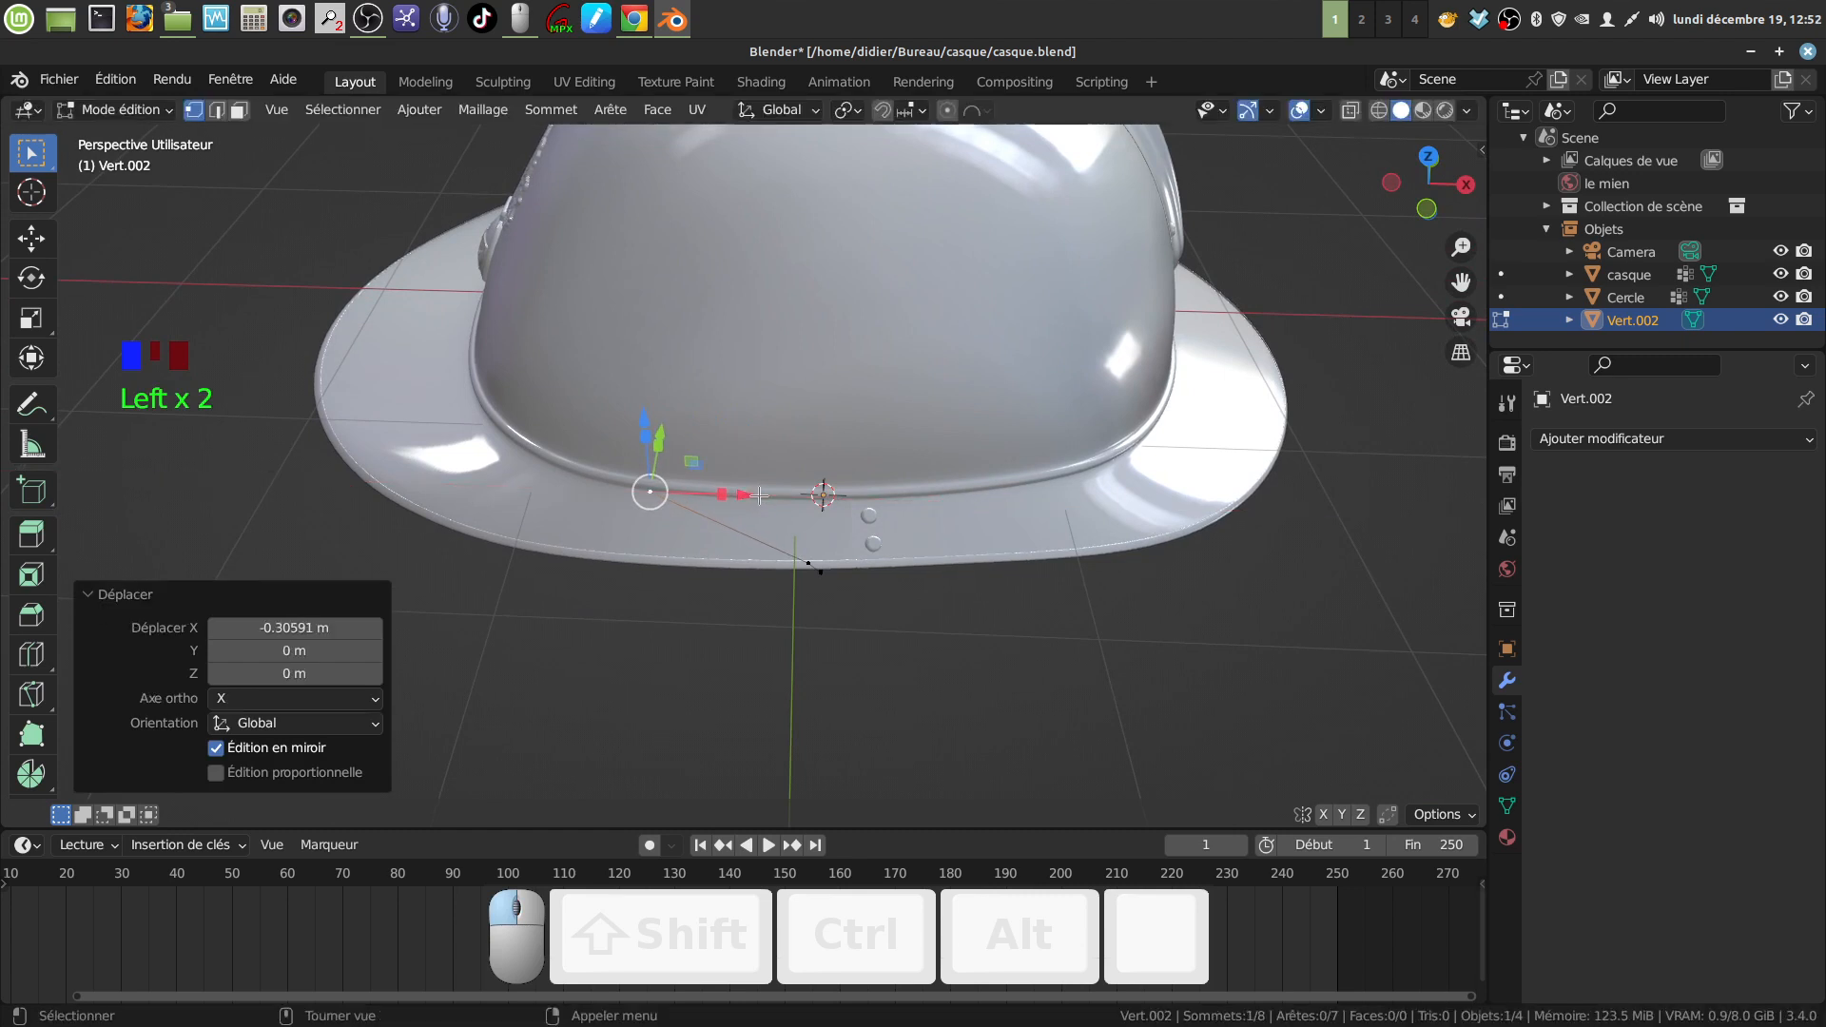
Step: Subdivide the slanted edge between the ridge vertex and the brim-edge vertex with one cut
{"action": "left_click", "coordinate": [807, 563], "text": "shift"}
{"action": "right_click", "coordinate": [953, 677]}
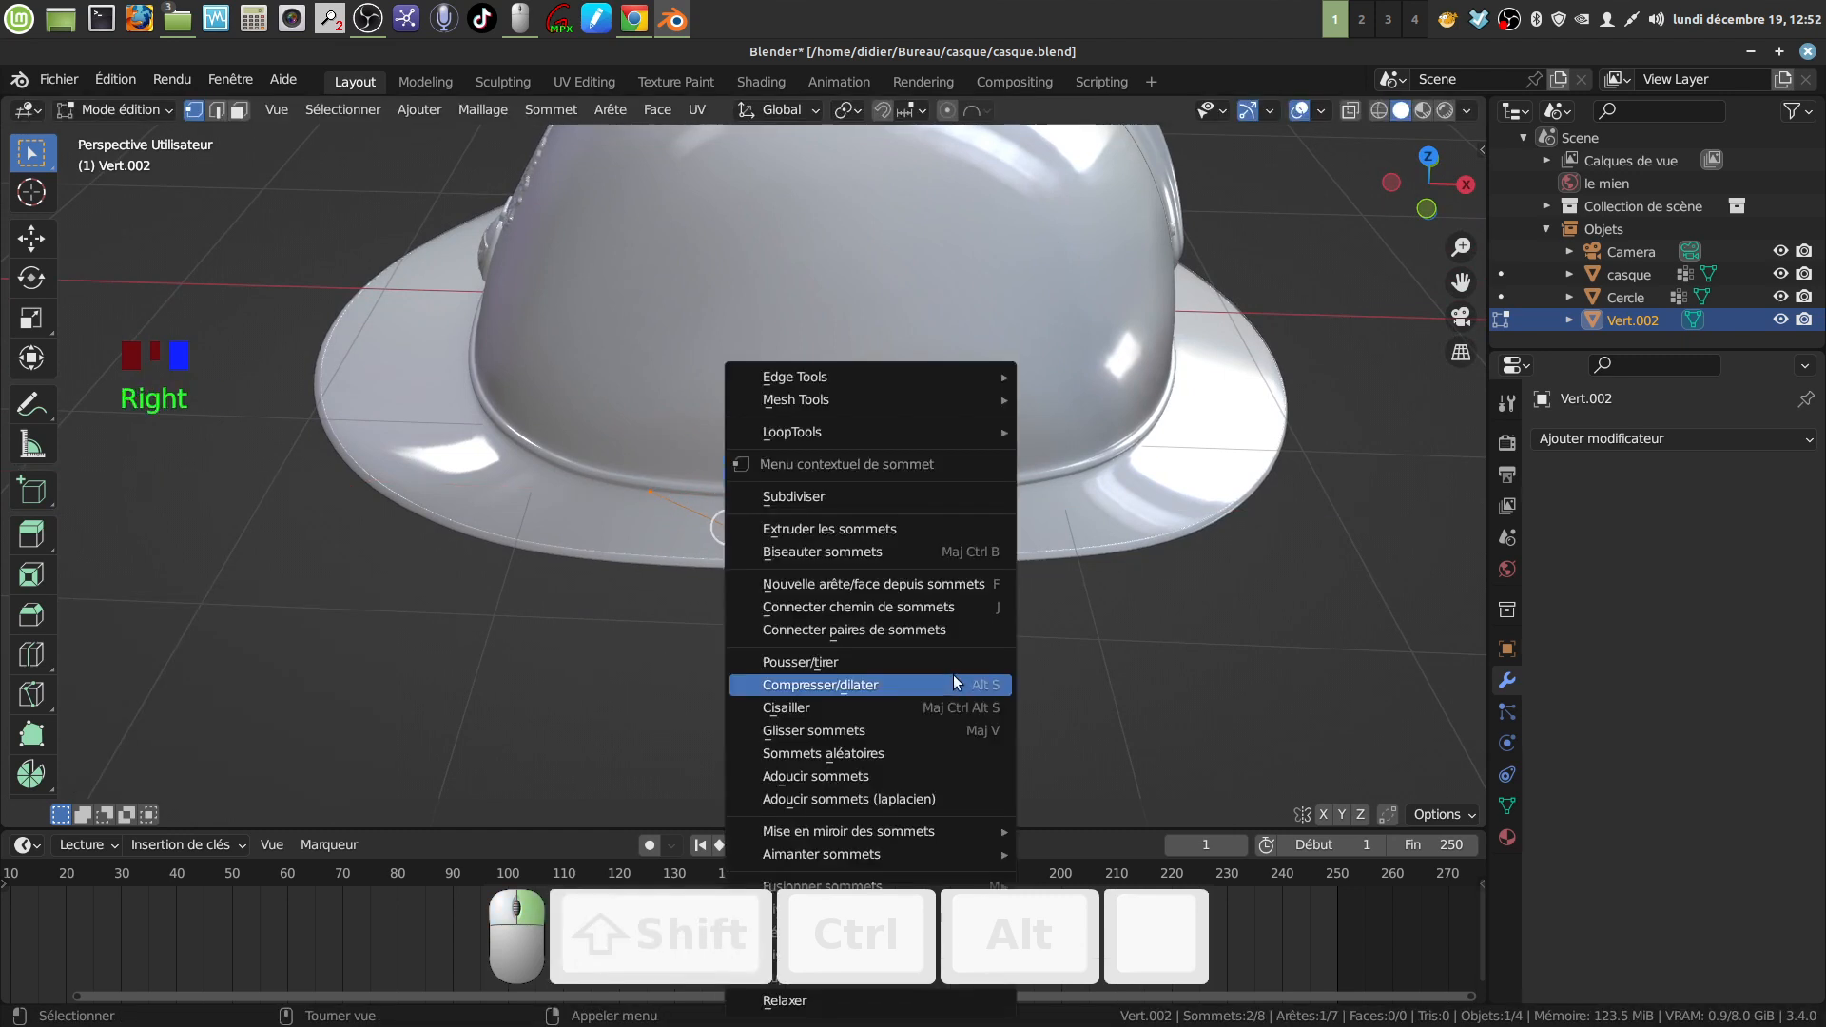
{"action": "left_click", "coordinate": [841, 498]}
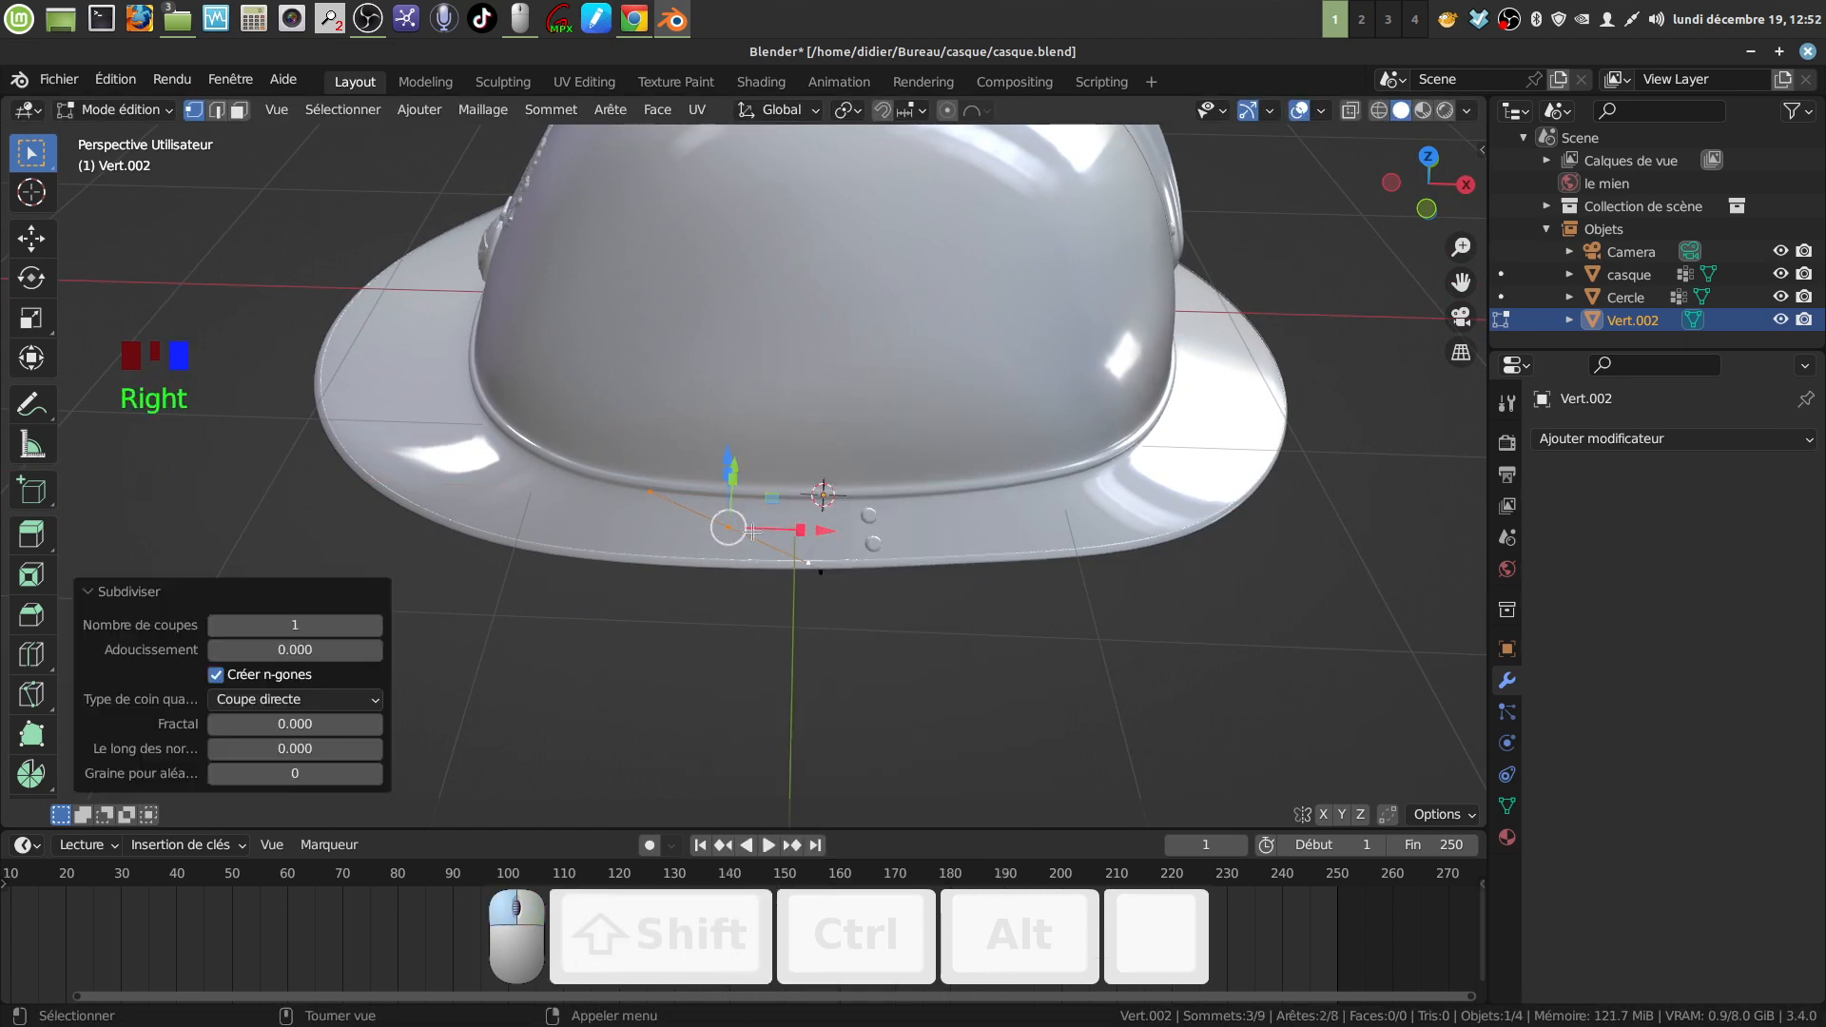
Step: In the orthographic top view, extrude the ridge end vertex twice, by -0.31876, 0.13321 m and -0.34731, 0.27119 m in X and Y
{"action": "left_click", "coordinate": [652, 489]}
{"action": "middle_click_drag", "start_coordinate": [675, 535], "coordinate": [713, 576]}
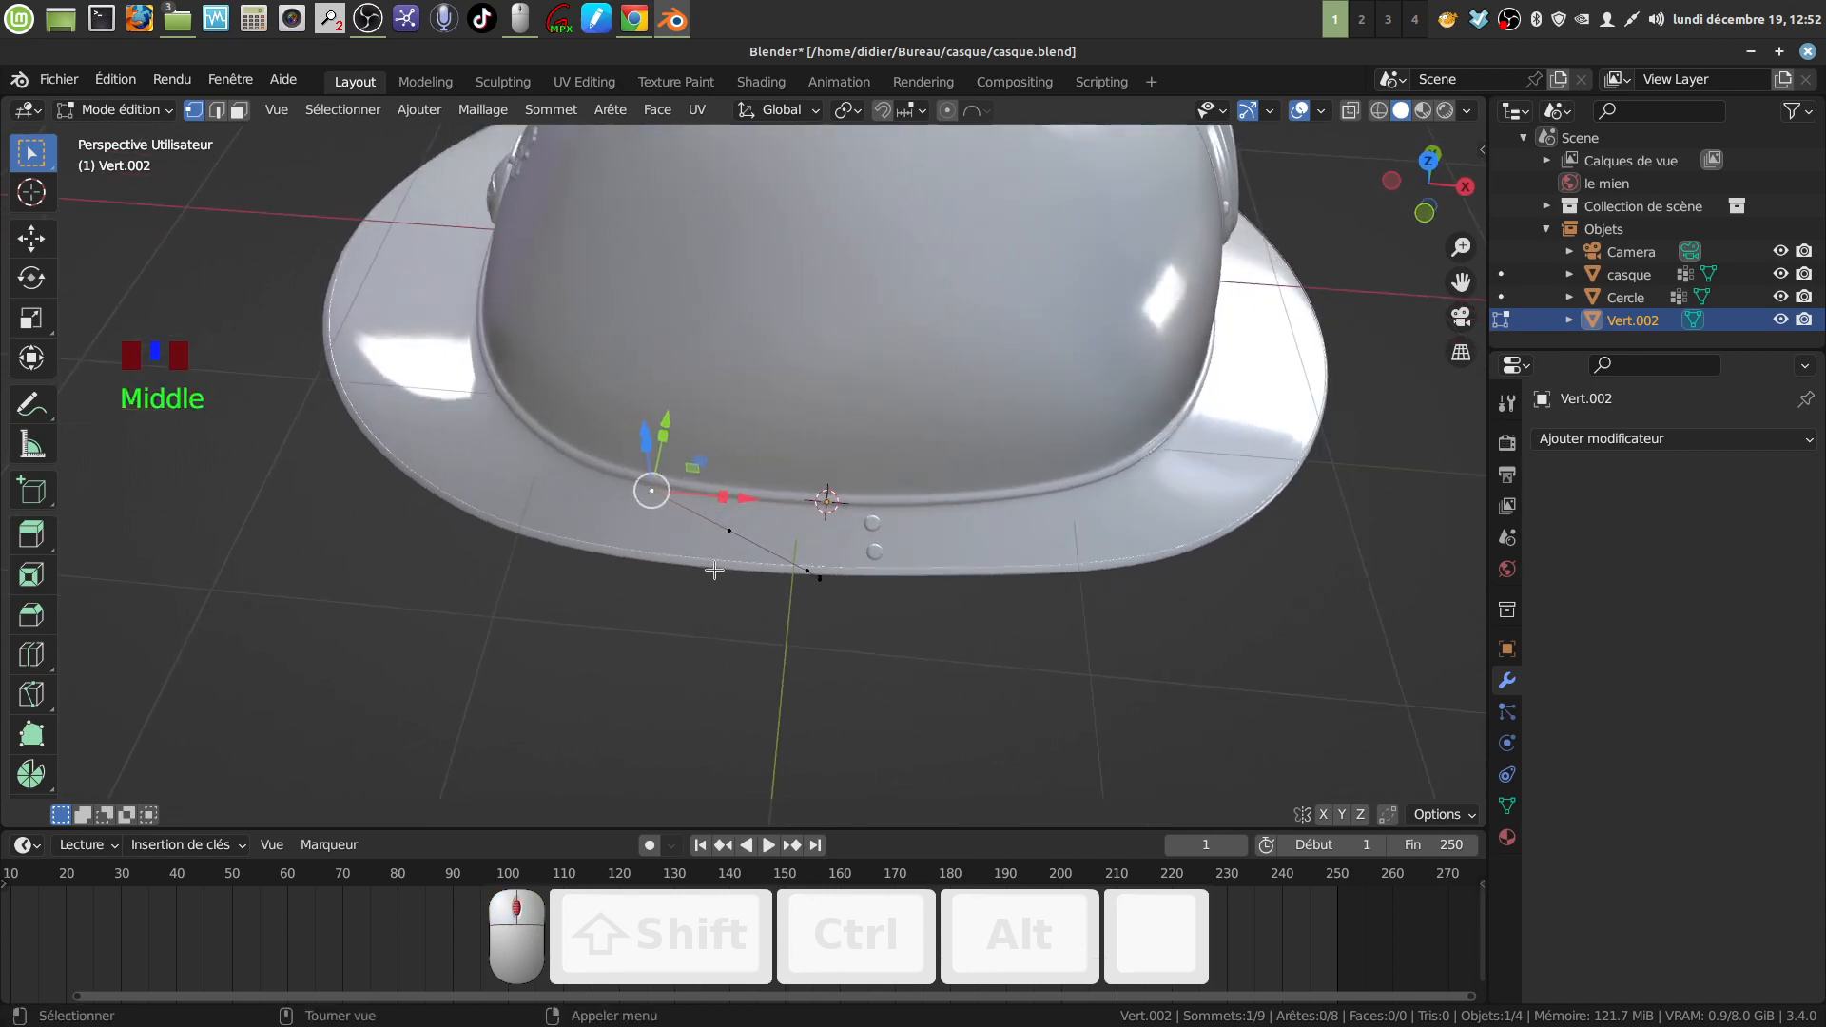
{"action": "scroll", "coordinate": [718, 571], "scroll_direction": "down", "scroll_amount": 2}
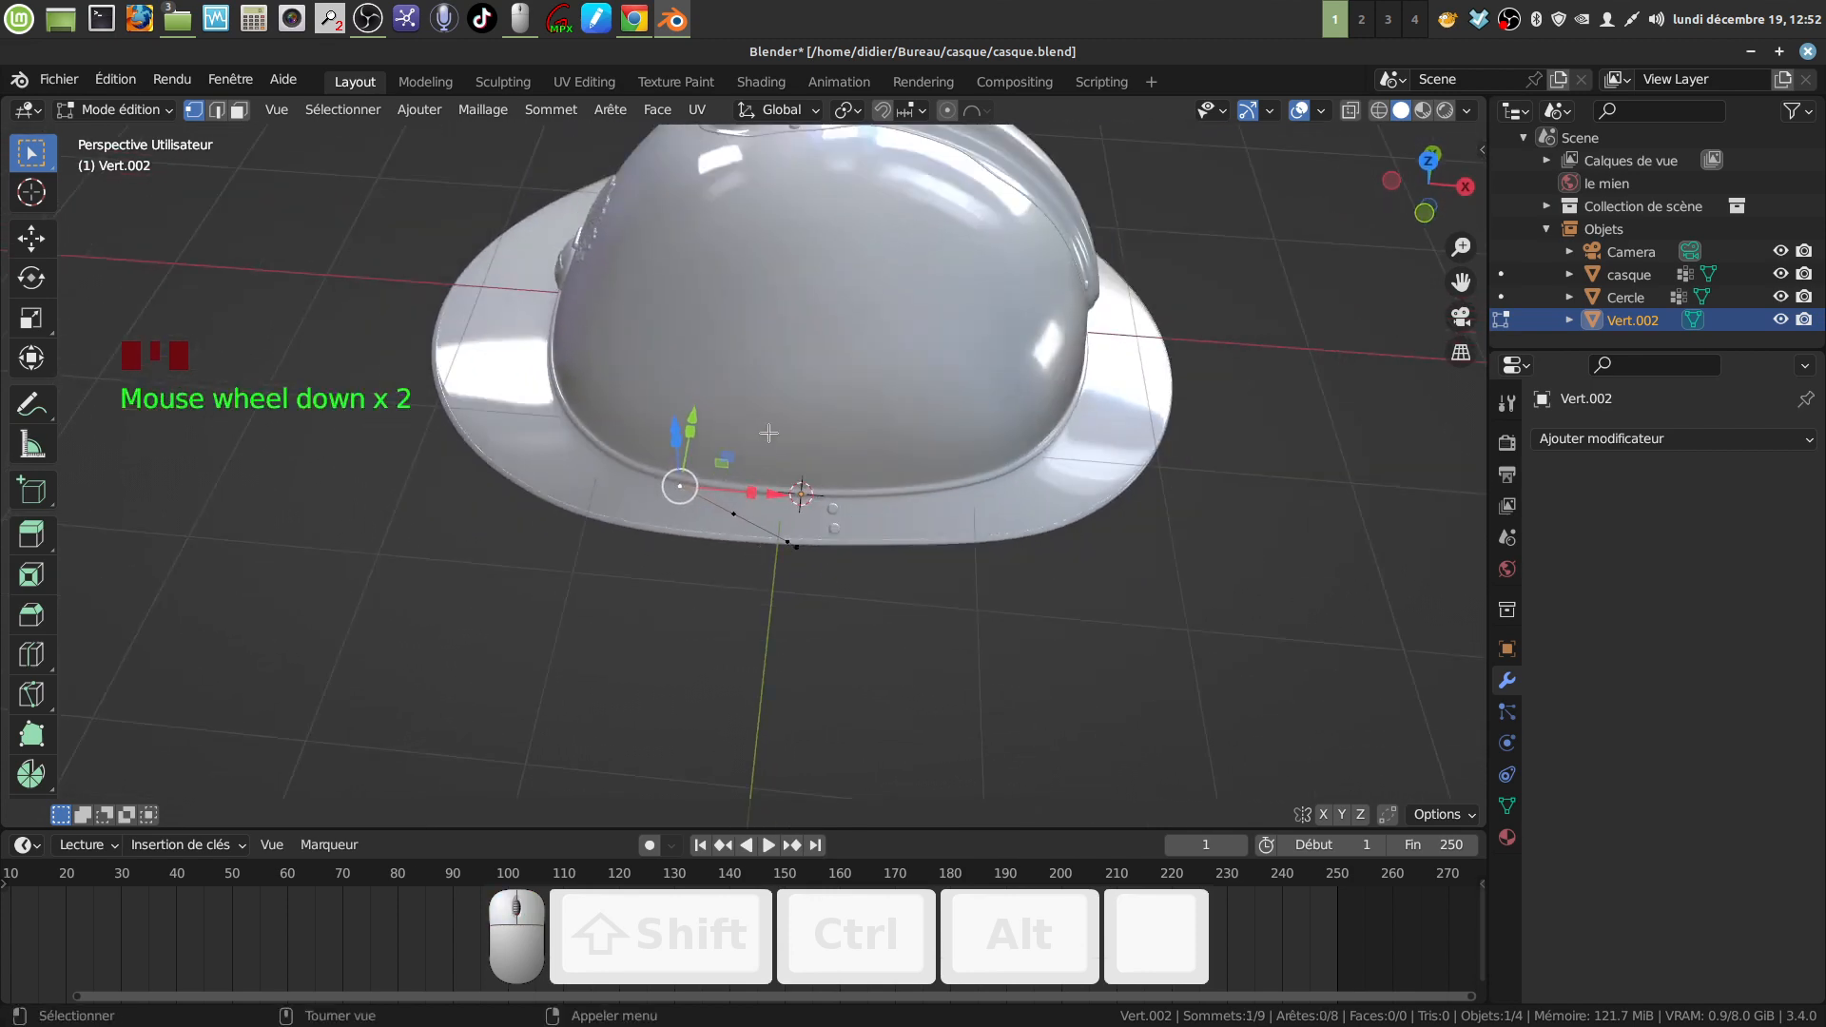
{"action": "middle_click_drag", "start_coordinate": [769, 434], "coordinate": [802, 353]}
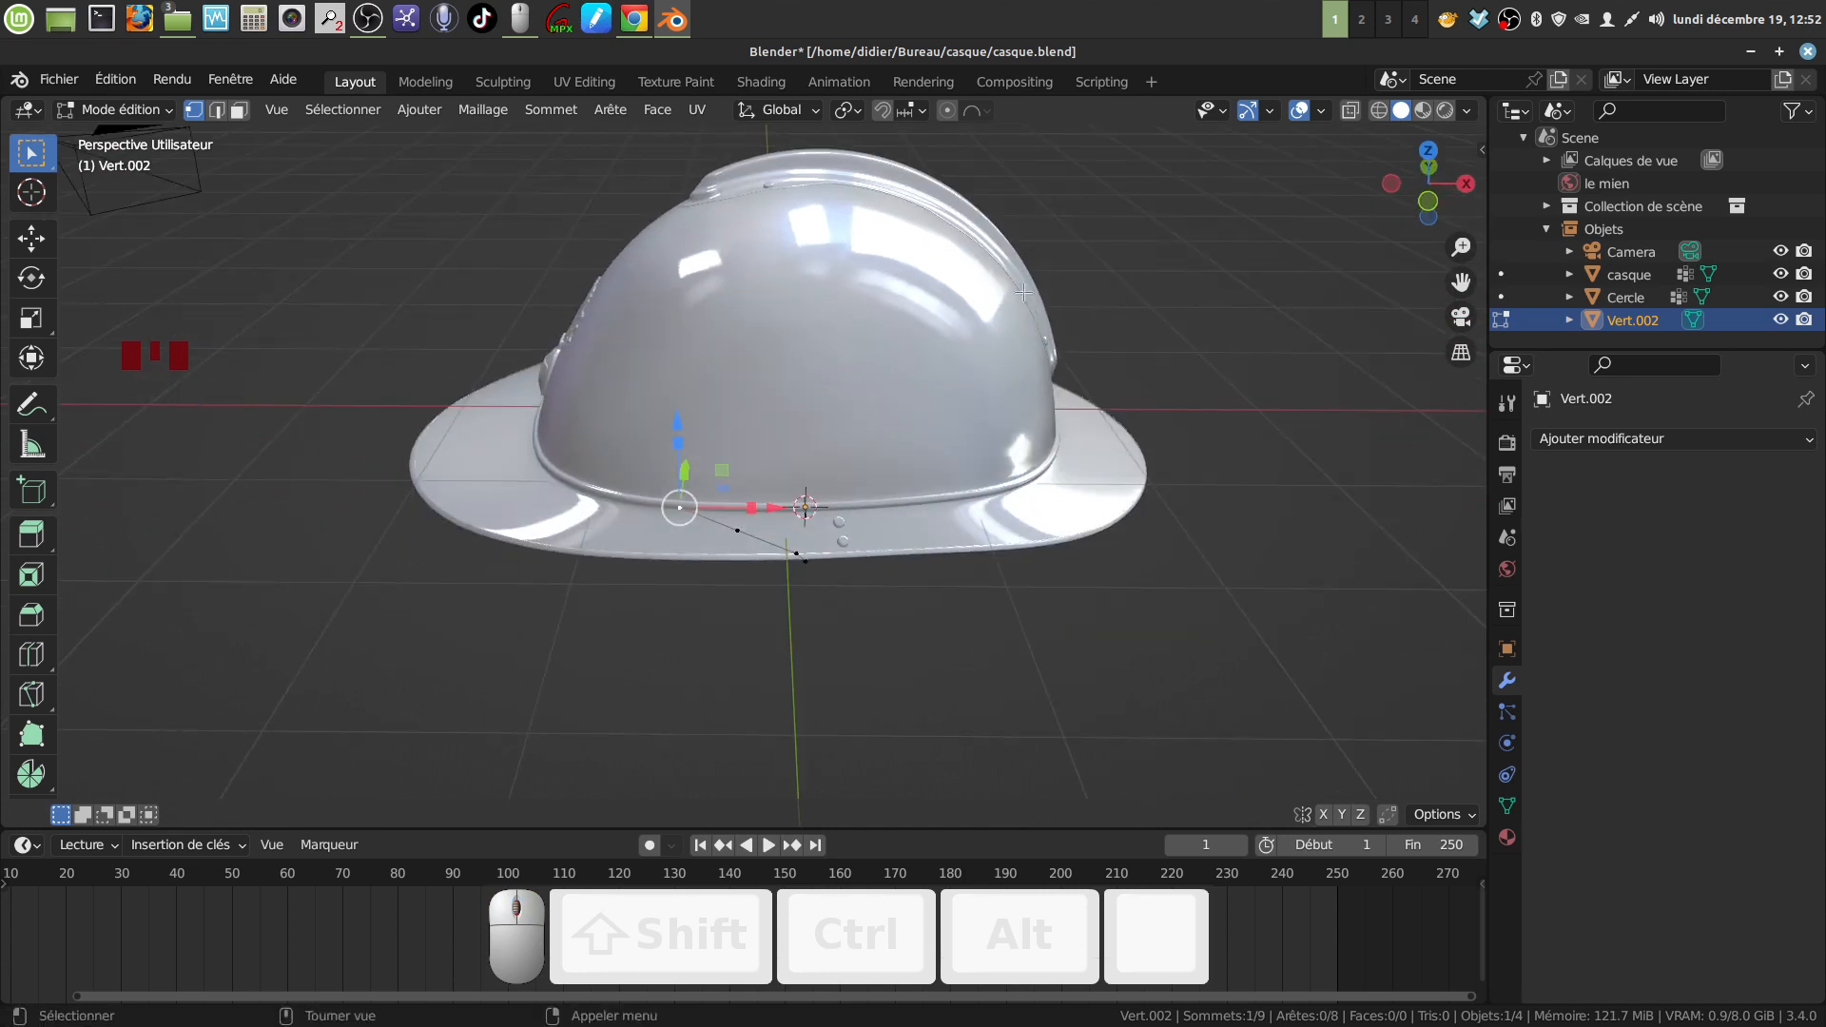
{"action": "middle_click_drag", "start_coordinate": [973, 345], "coordinate": [1169, 566]}
{"action": "key", "text": "KP_7"}
{"action": "middle_click_drag", "start_coordinate": [926, 511], "coordinate": [905, 511], "text": "shift"}
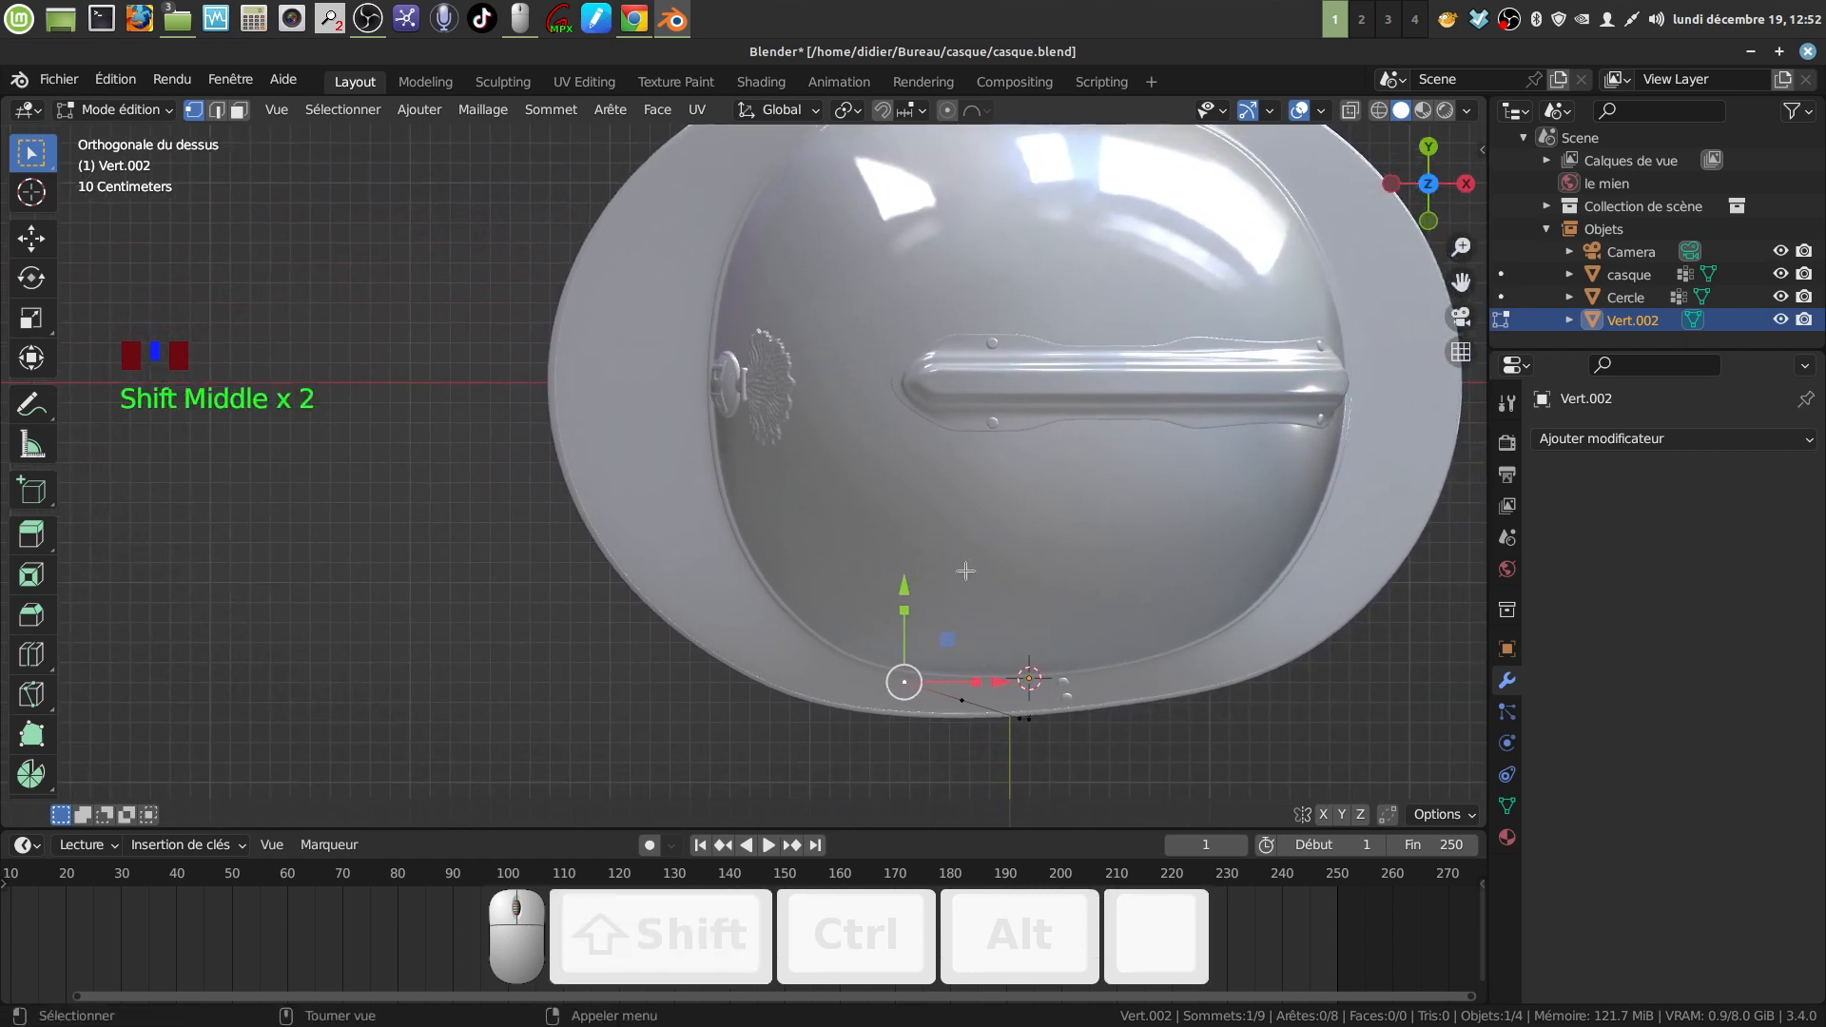
{"action": "key", "text": "e"}
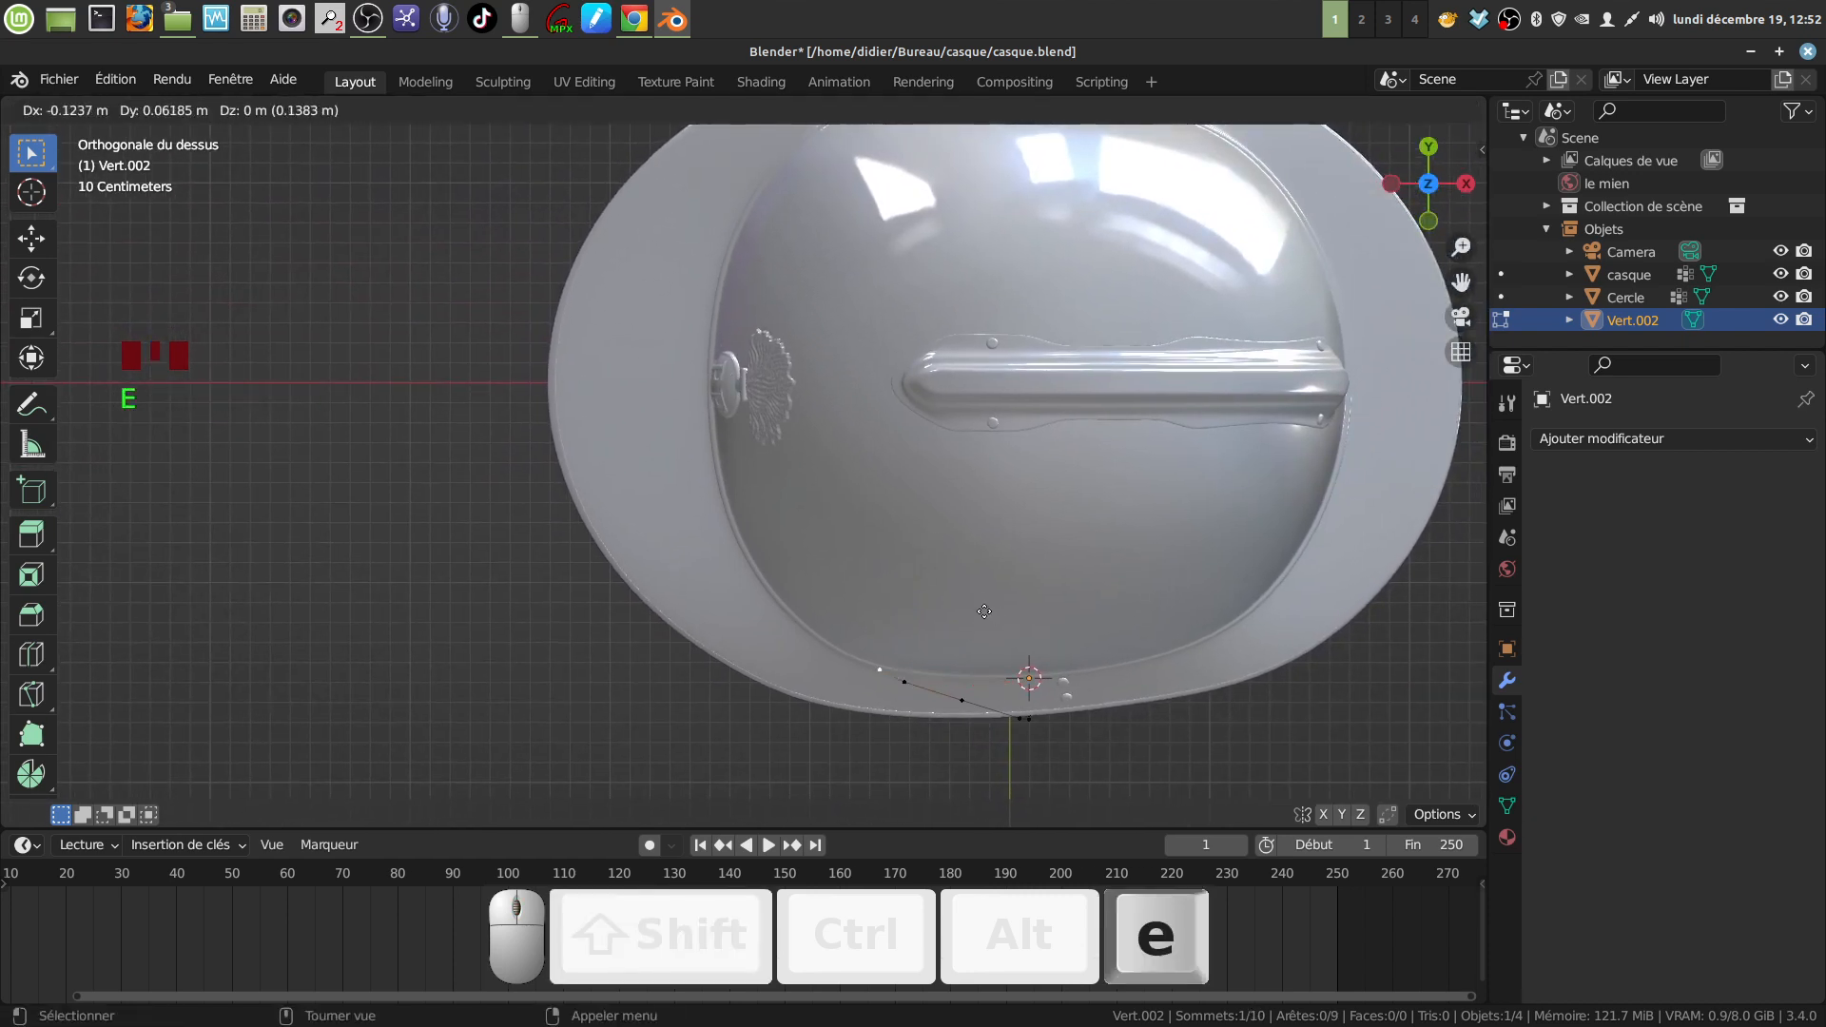
{"action": "left_click", "coordinate": [953, 597]}
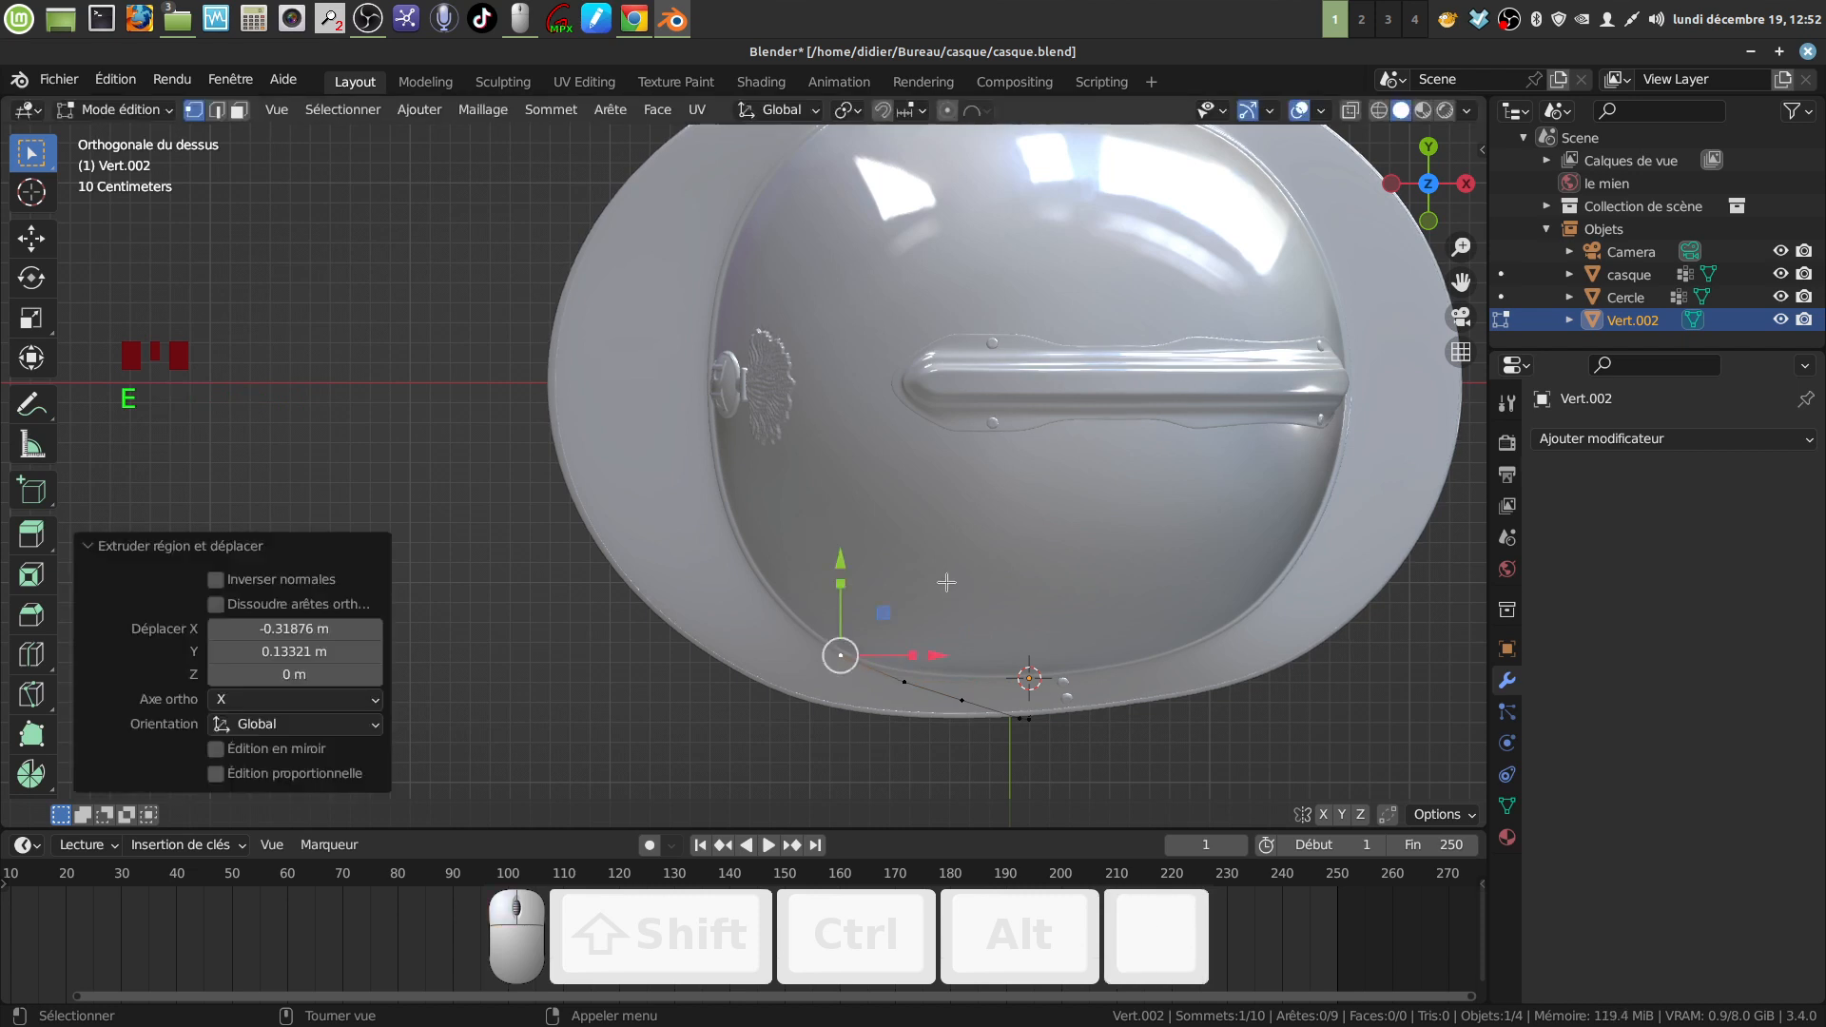
{"action": "key", "text": "e"}
{"action": "left_click", "coordinate": [877, 528]}
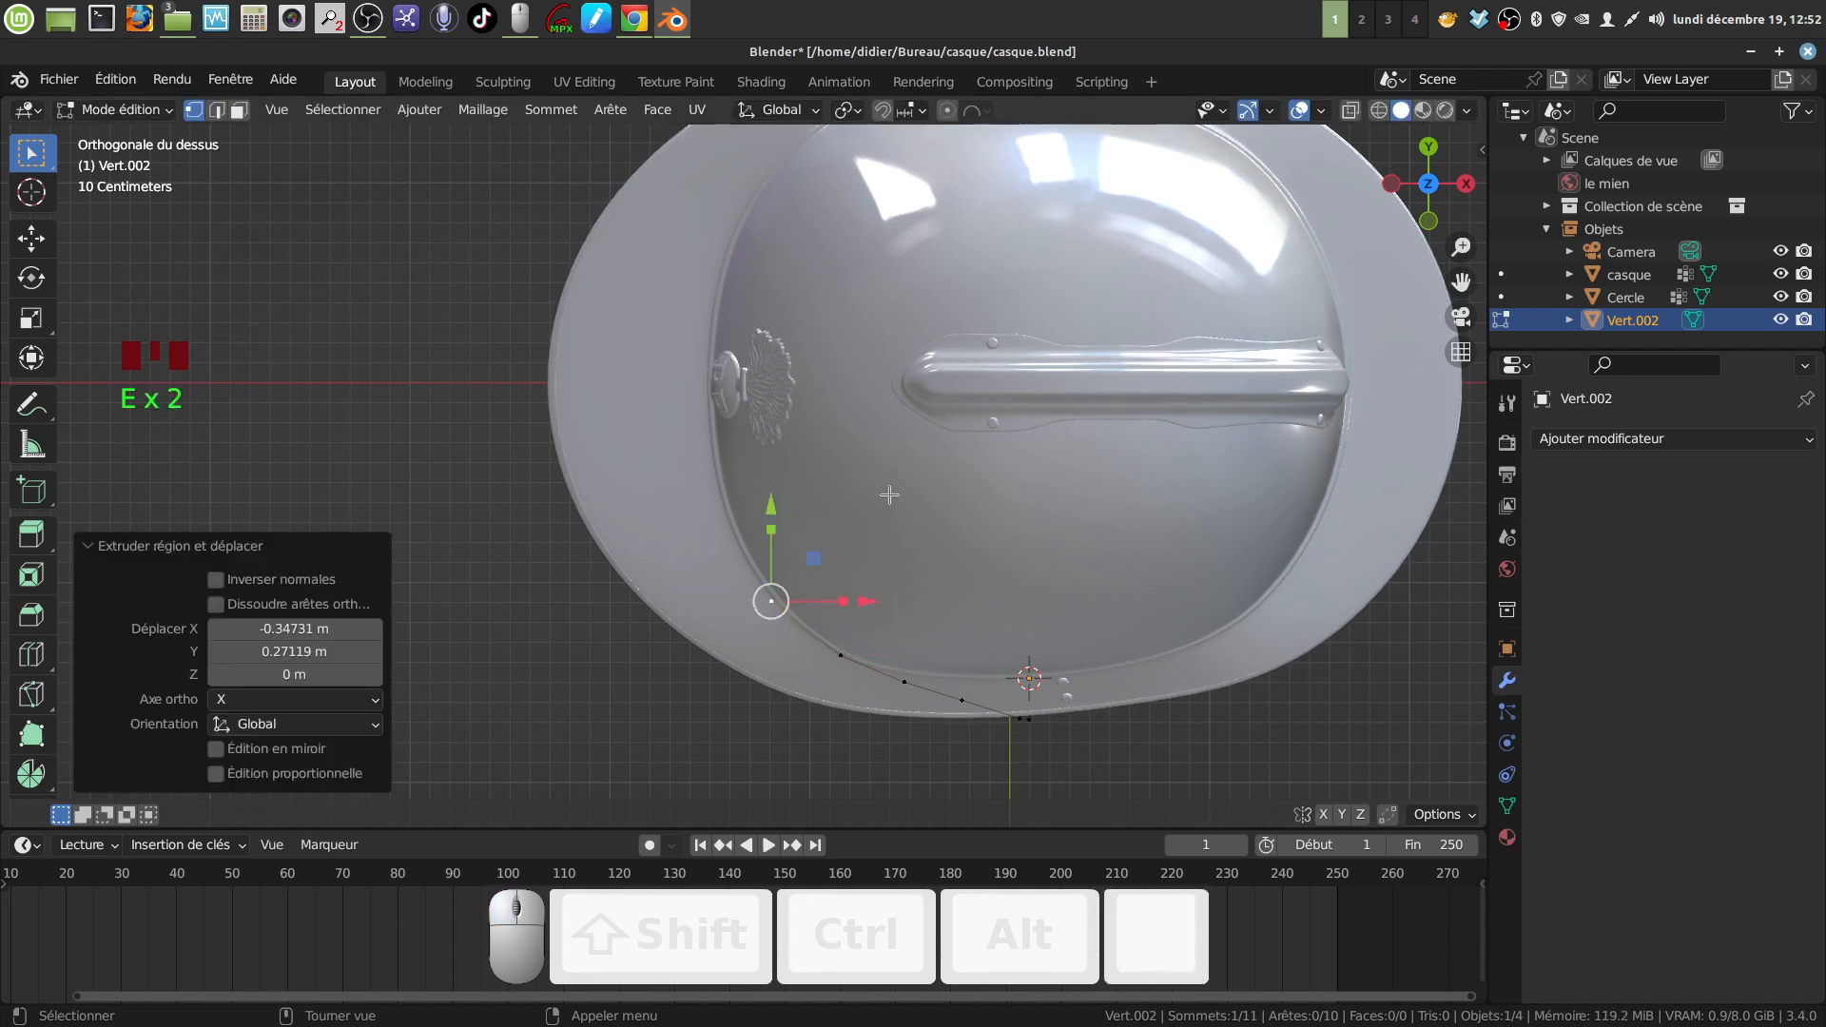
Step: Extrude three more segments along the ridge's front curve, ending on the helmet's centre line in front of the badge
{"action": "key", "text": "e"}
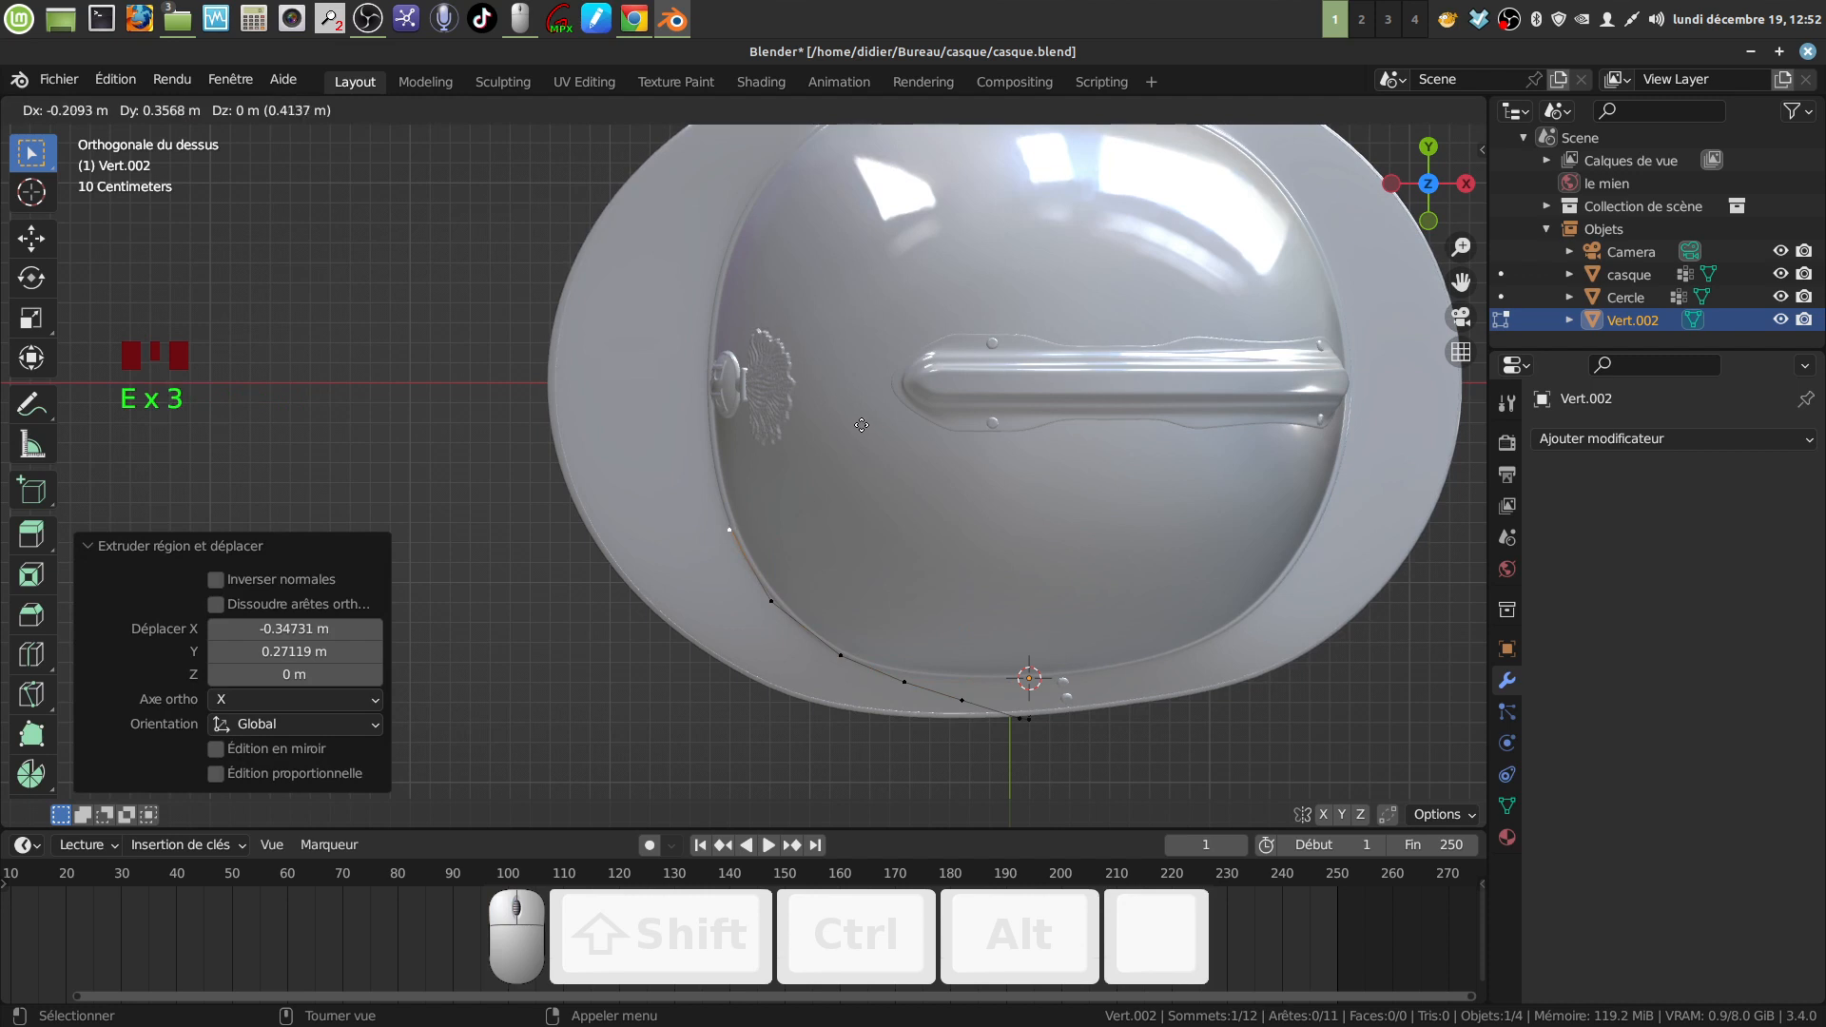
{"action": "left_click", "coordinate": [862, 425]}
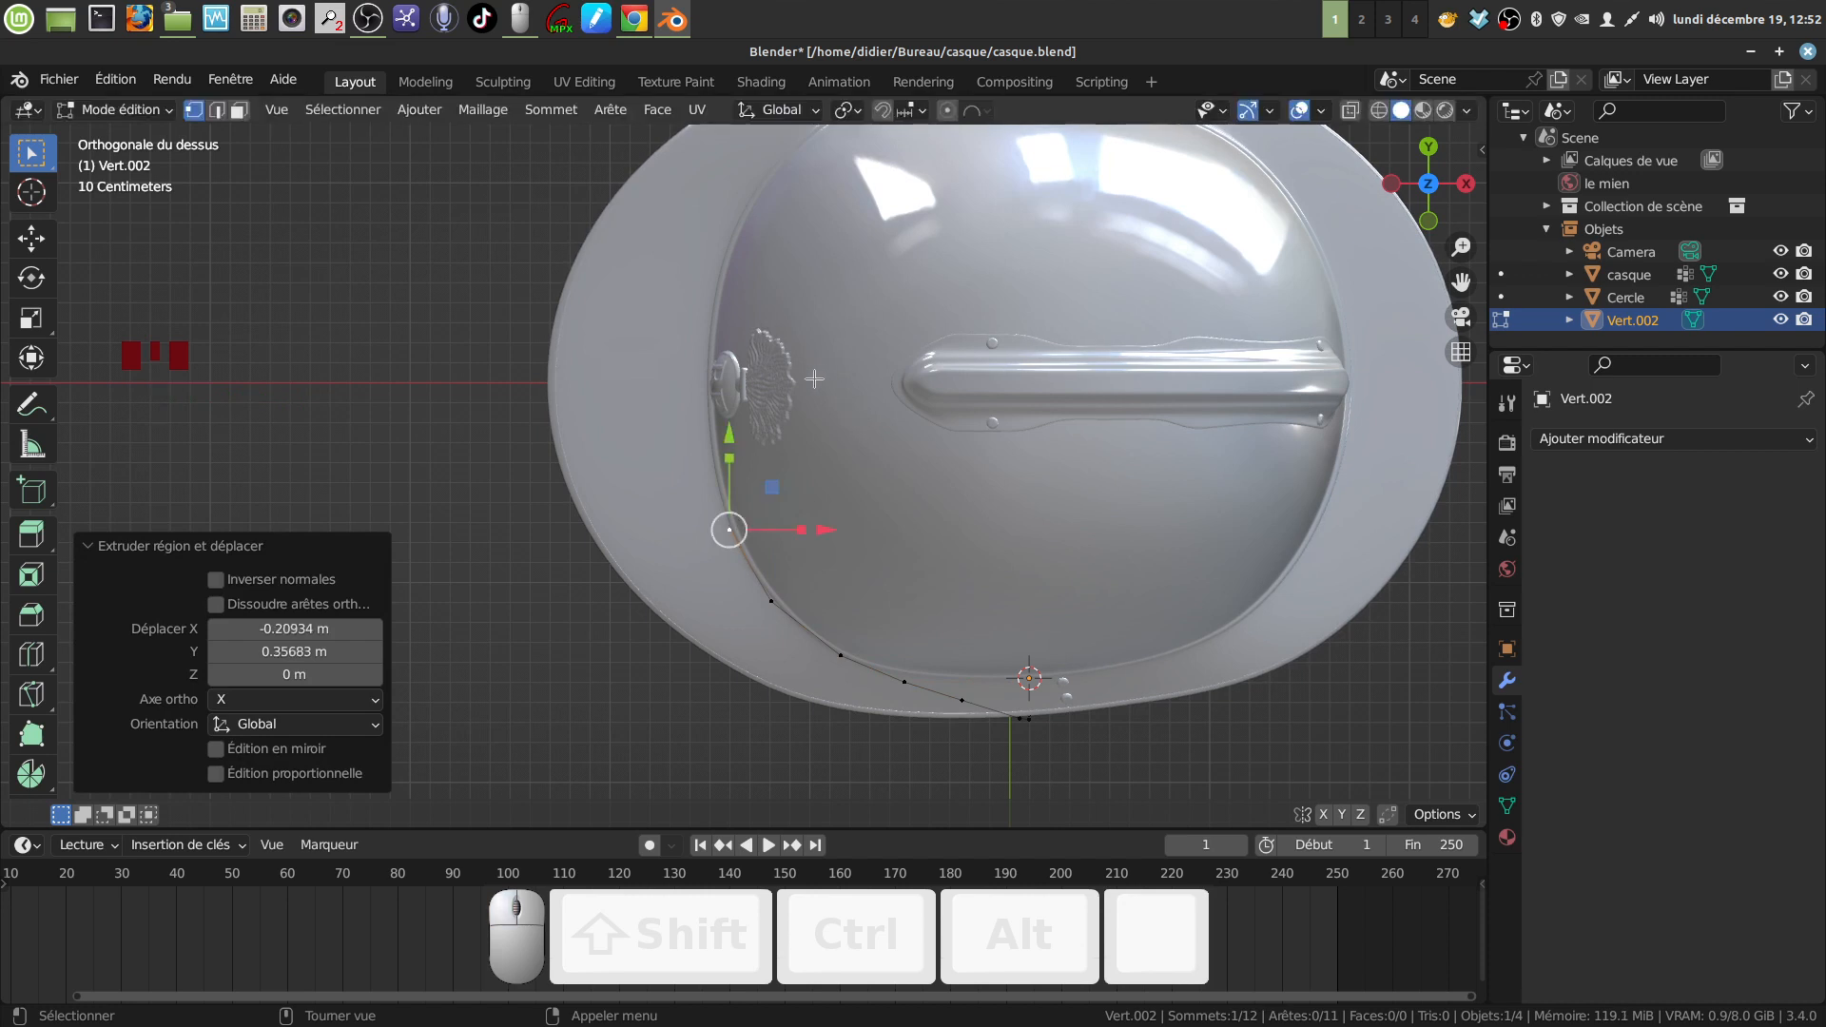
{"action": "key", "text": "e"}
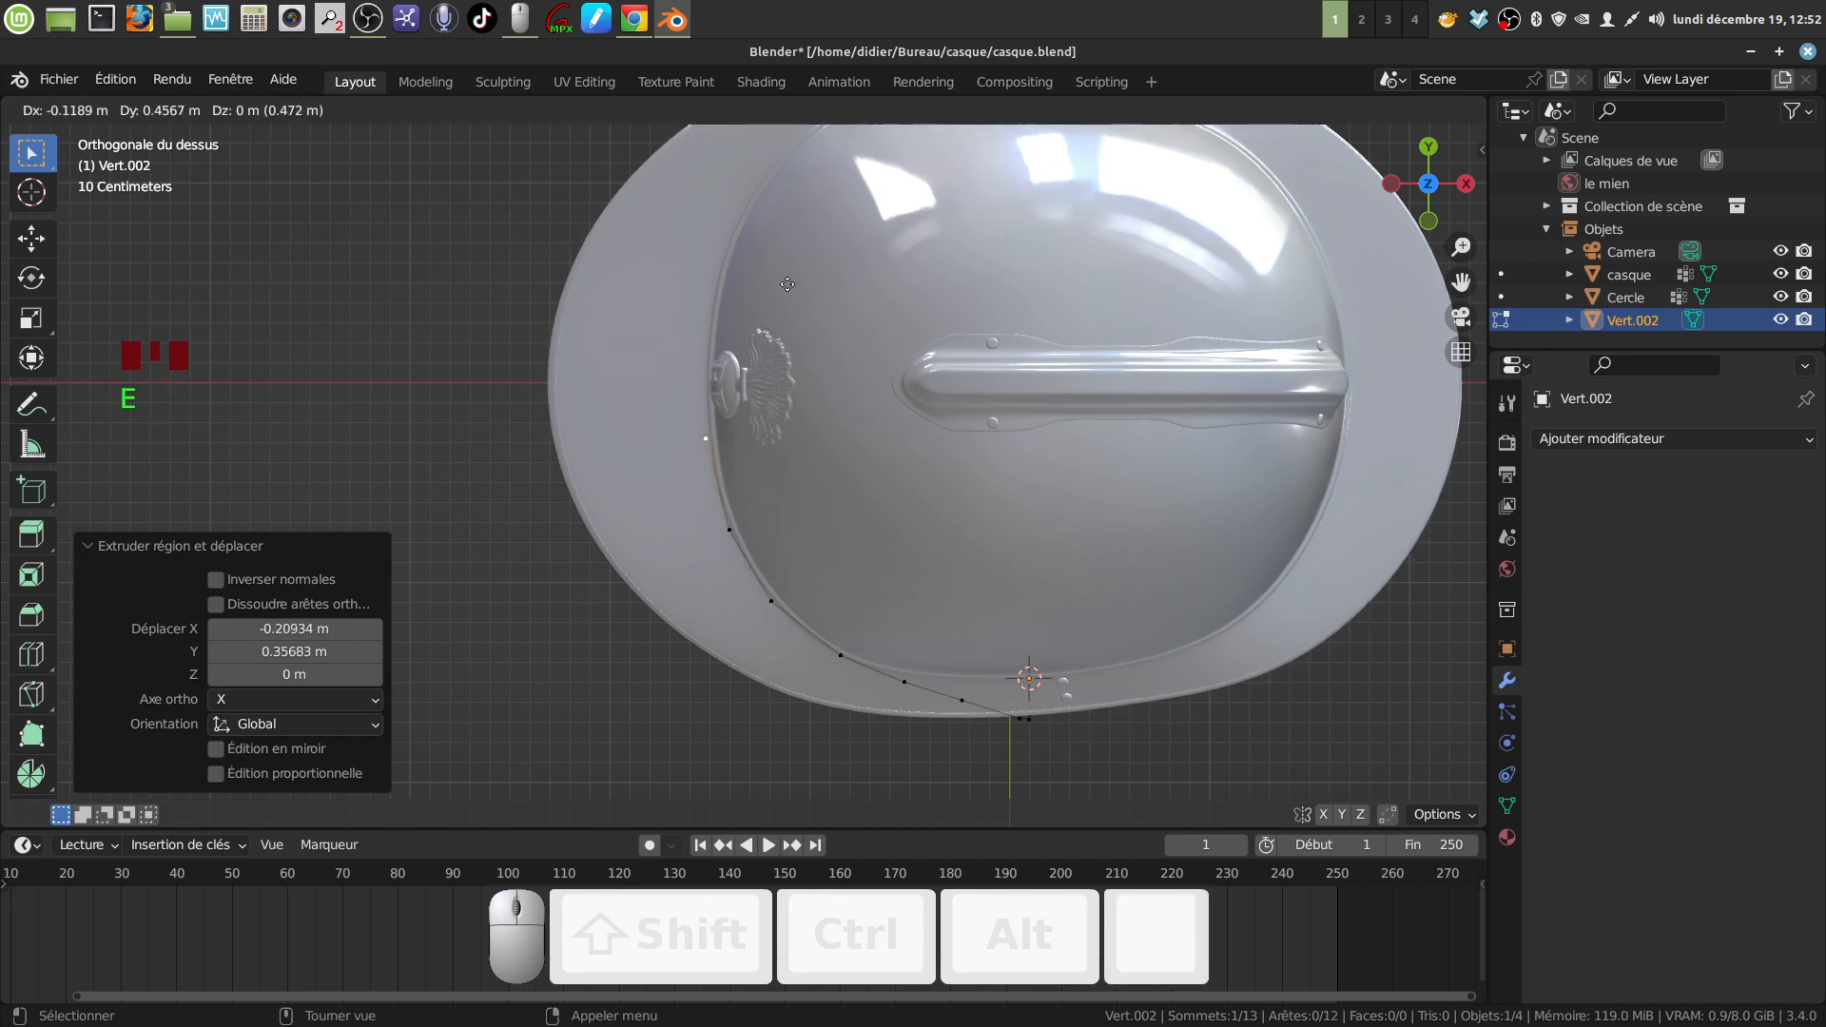
{"action": "left_click", "coordinate": [788, 284]}
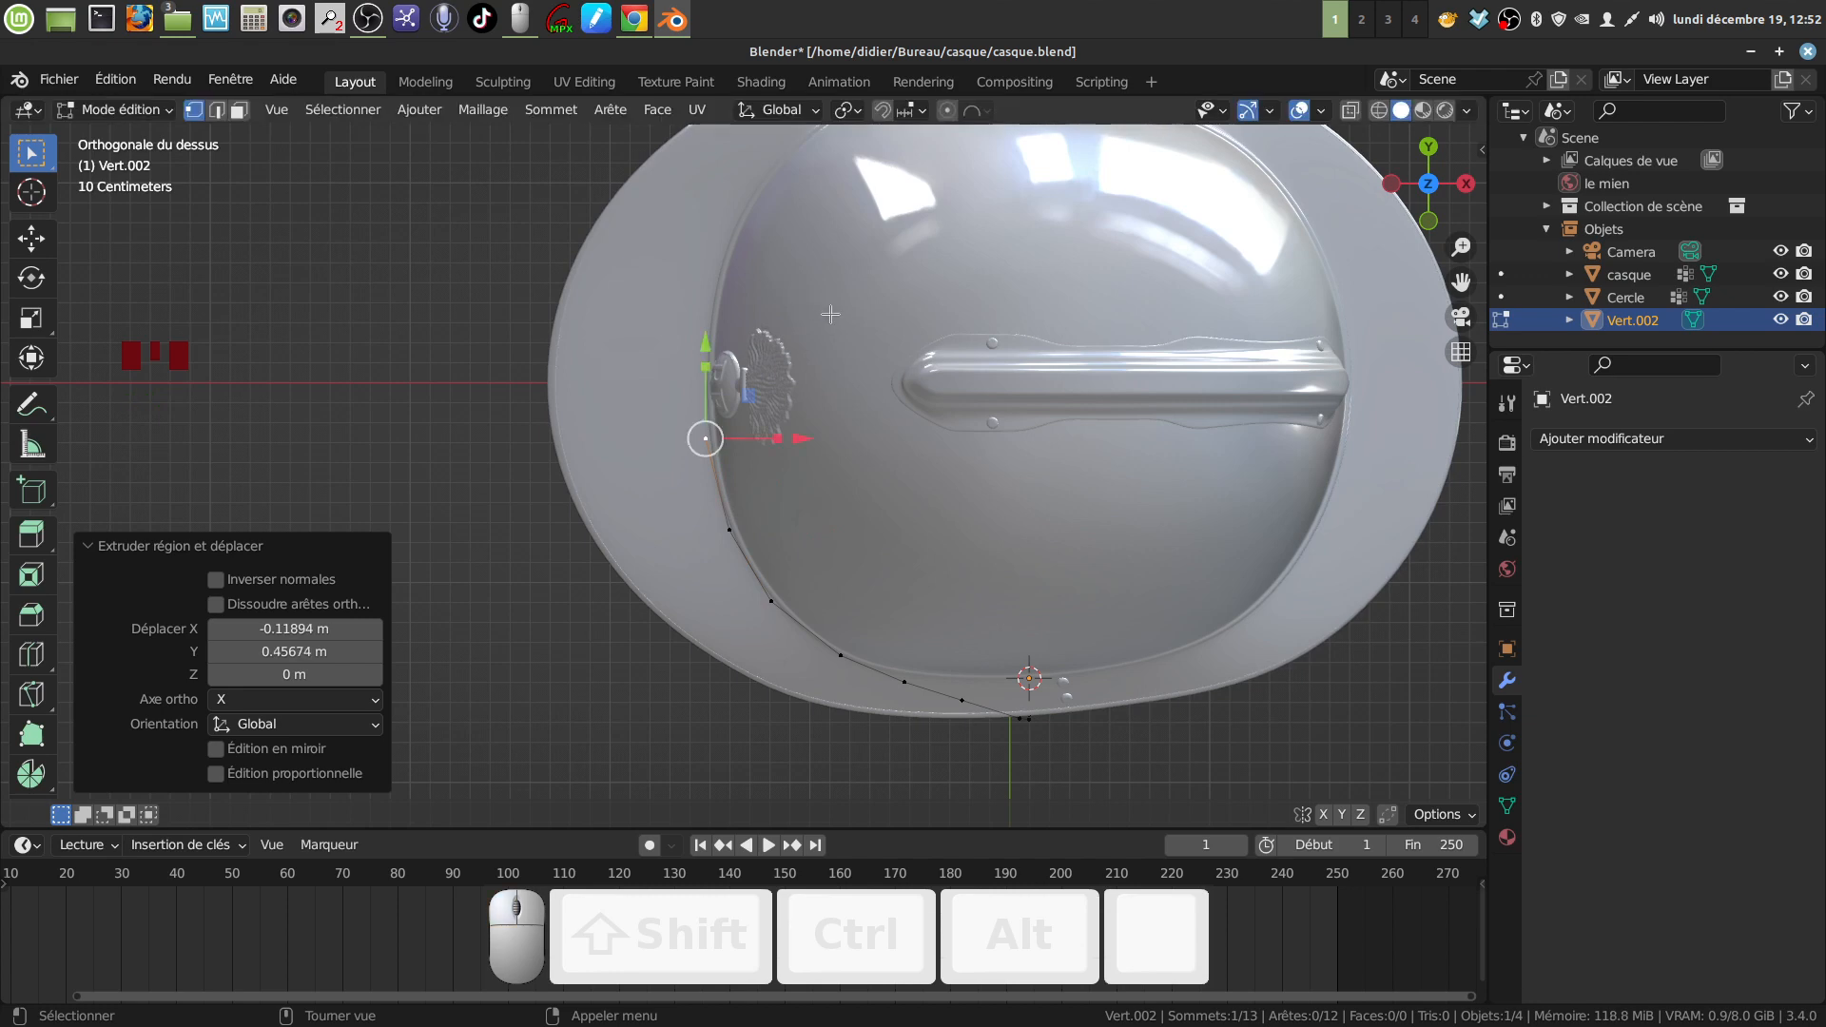
{"action": "key", "text": "e"}
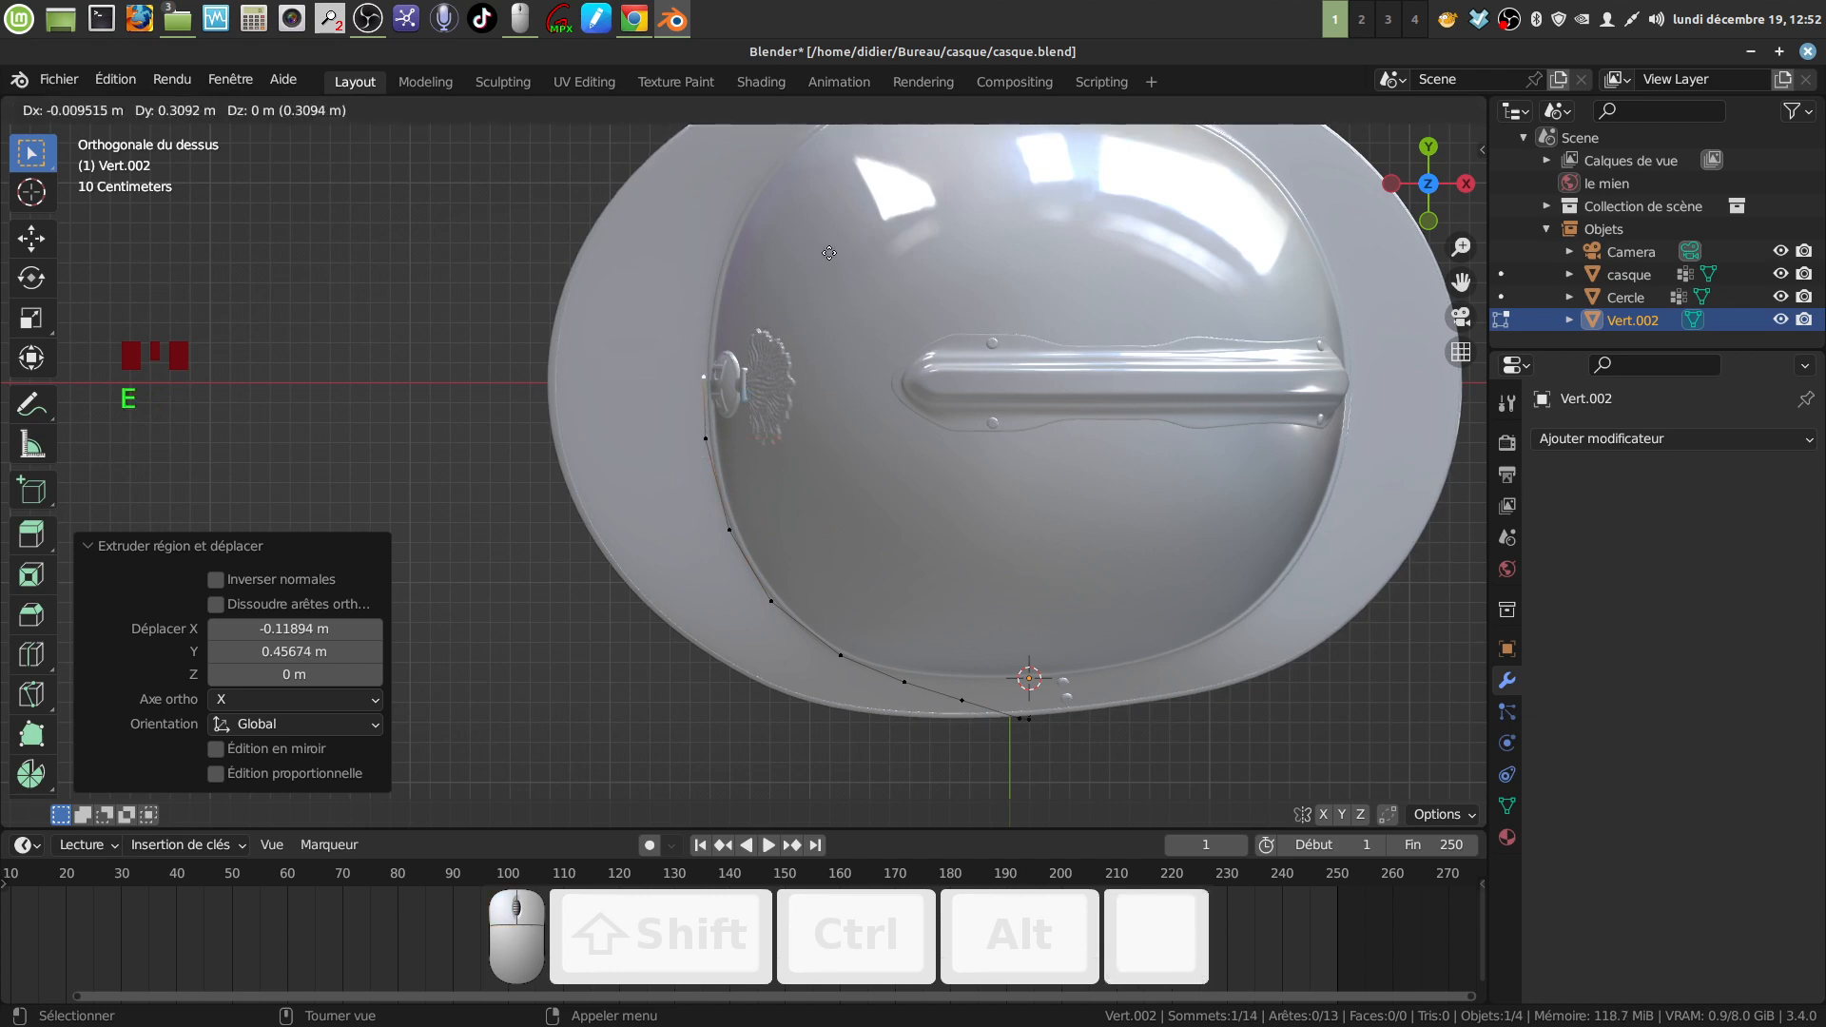
{"action": "left_click", "coordinate": [830, 253]}
Step: Lower the vertex where the slanted strap section meets the ridge by 0.039963 m along global Z
{"action": "middle_click_drag", "start_coordinate": [889, 398], "coordinate": [977, 273]}
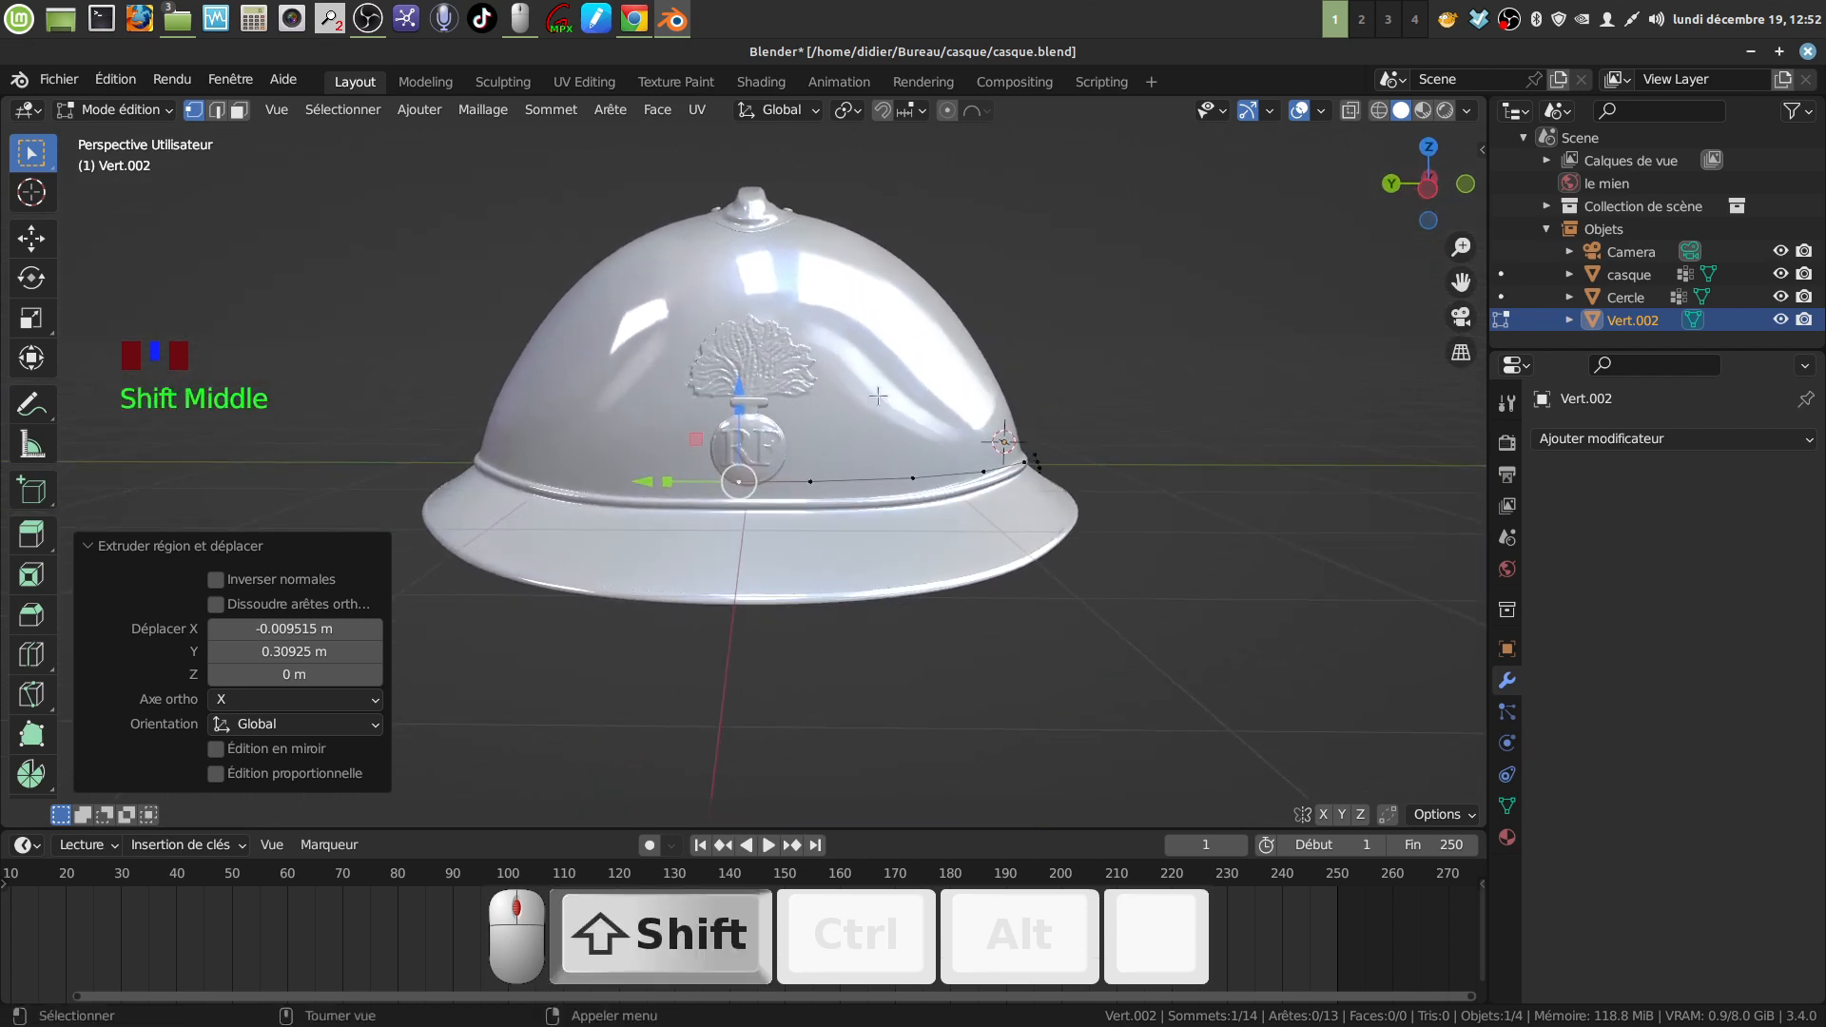
{"action": "middle_click_drag", "start_coordinate": [894, 596], "coordinate": [873, 491]}
{"action": "left_click", "coordinate": [920, 515]}
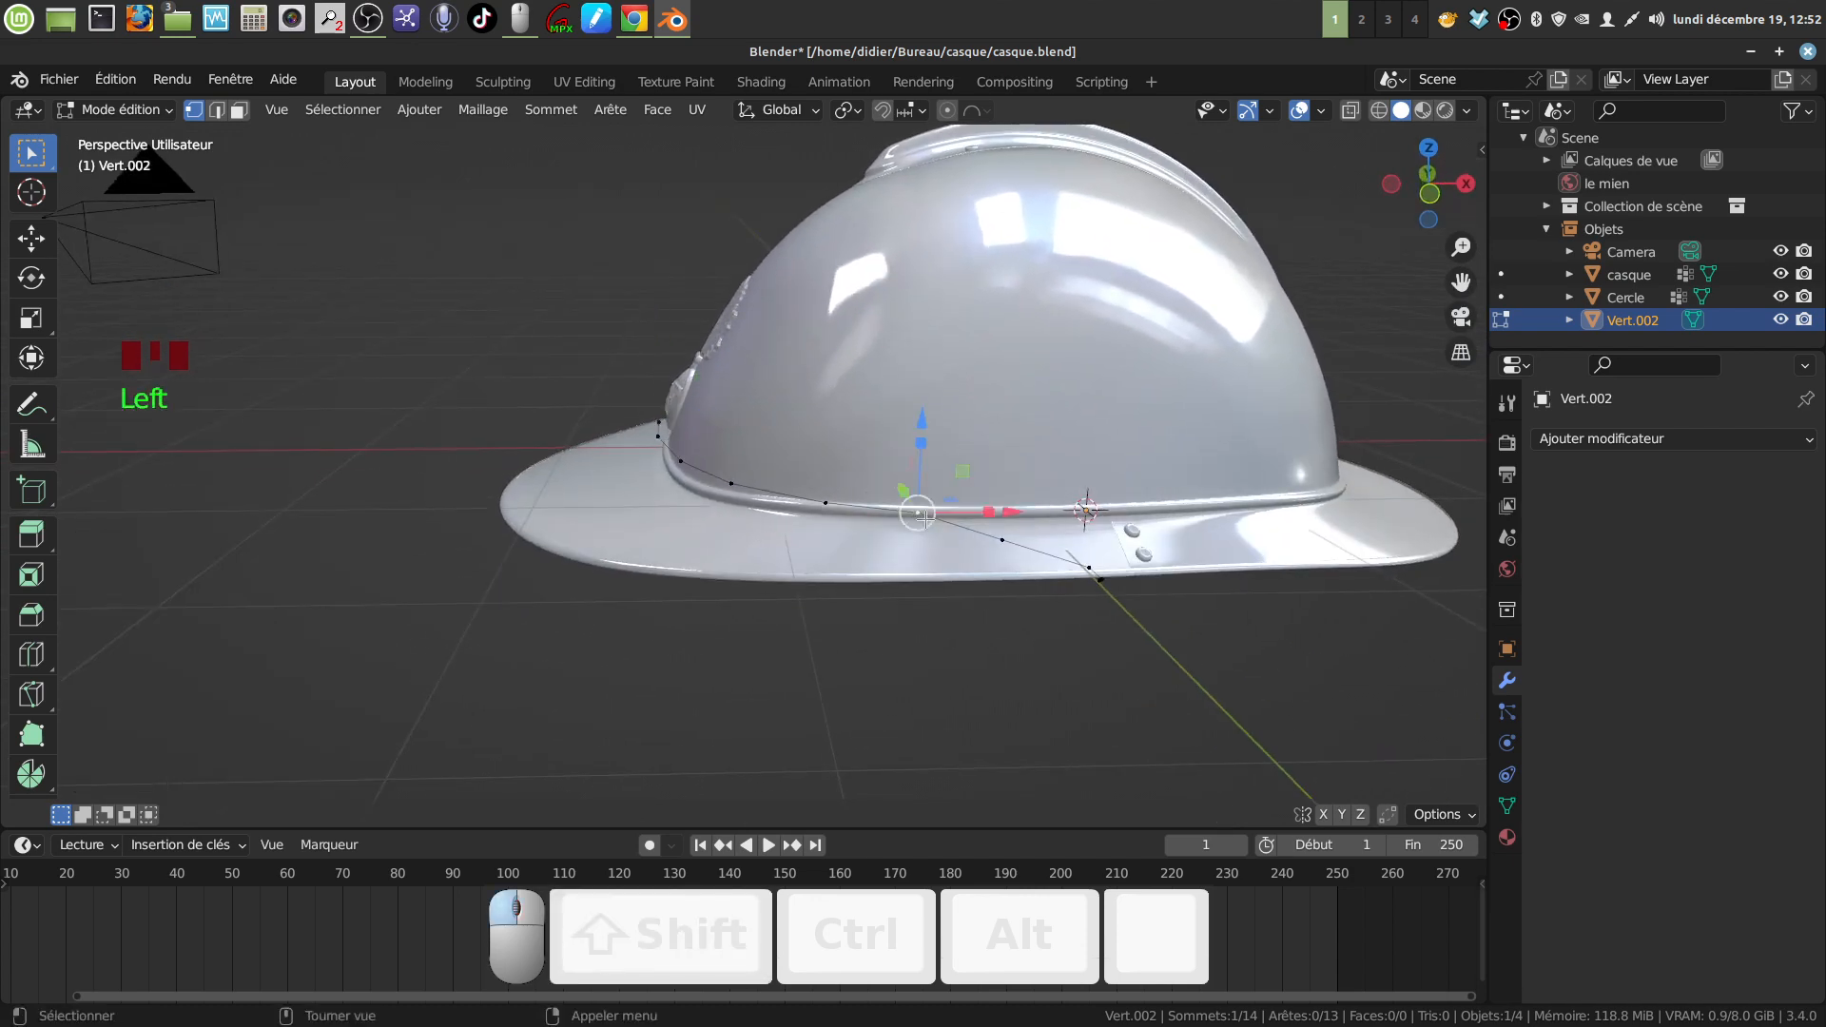
{"action": "left_click_drag", "start_coordinate": [922, 429], "coordinate": [921, 447]}
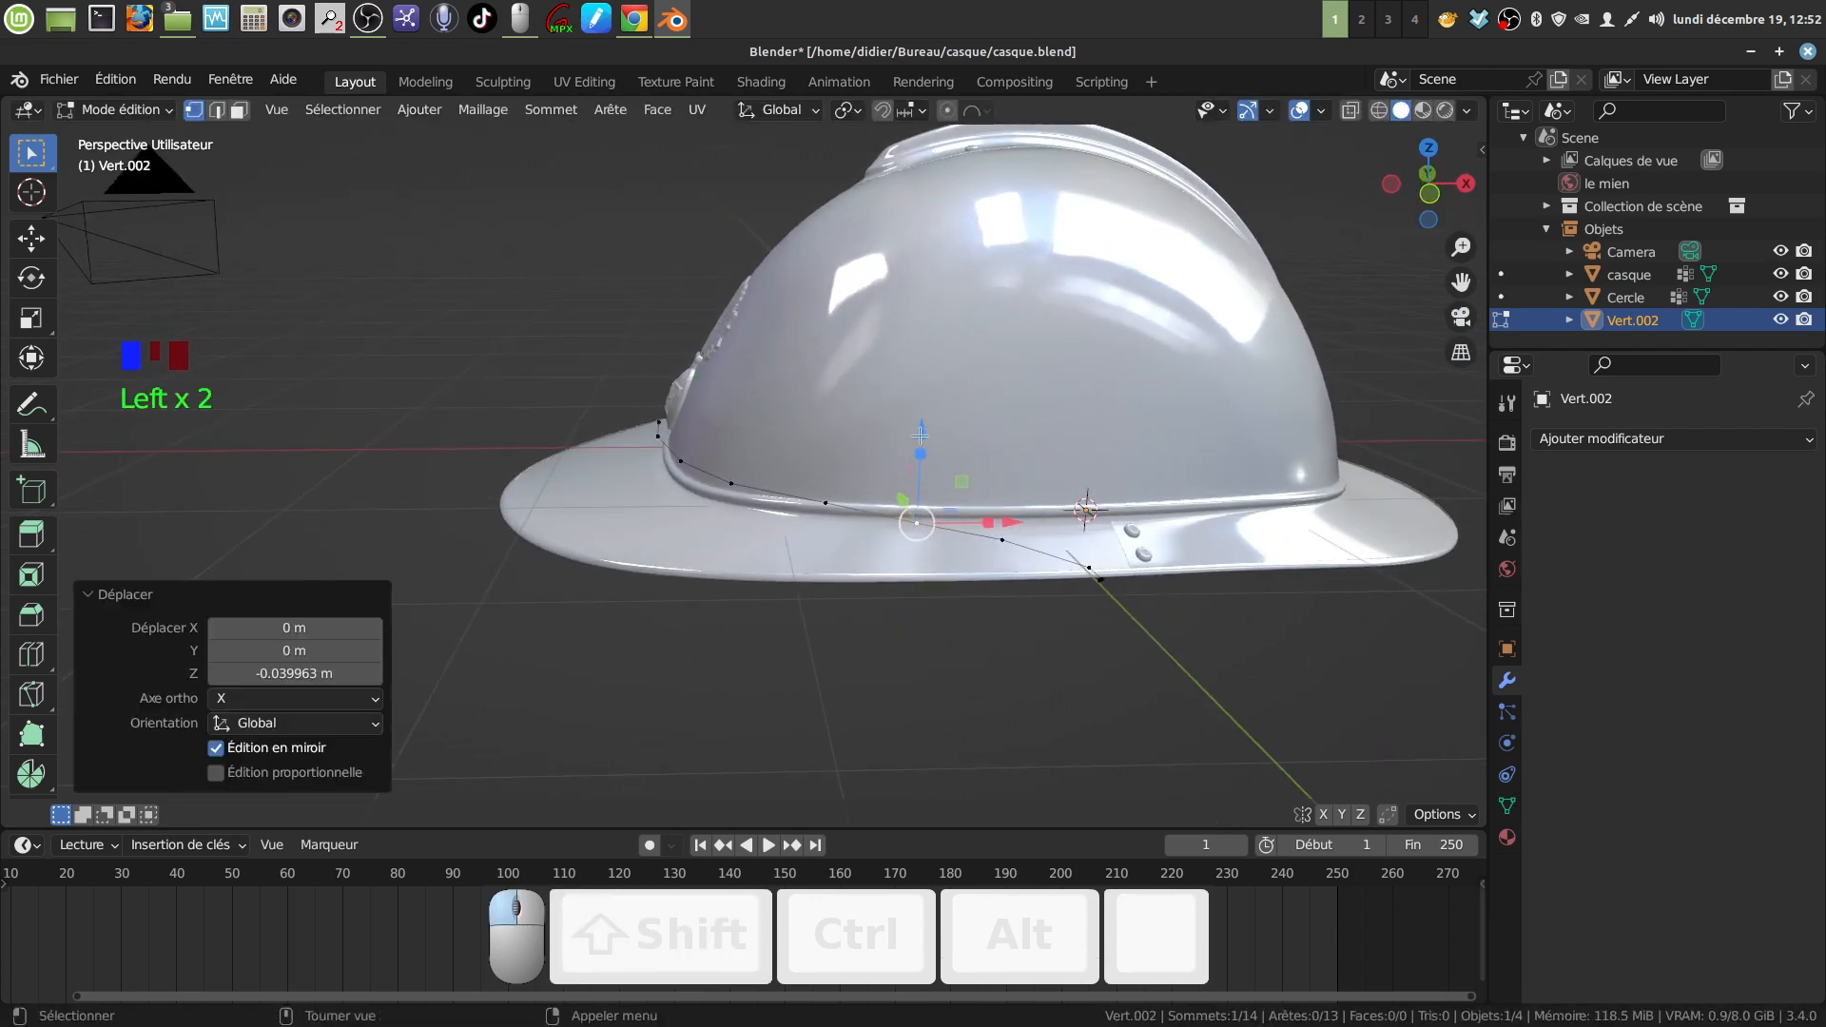
{"action": "middle_click_drag", "start_coordinate": [922, 447], "coordinate": [1092, 602]}
{"action": "middle_click_drag", "start_coordinate": [802, 527], "coordinate": [867, 510]}
{"action": "key", "text": "KP_1"}
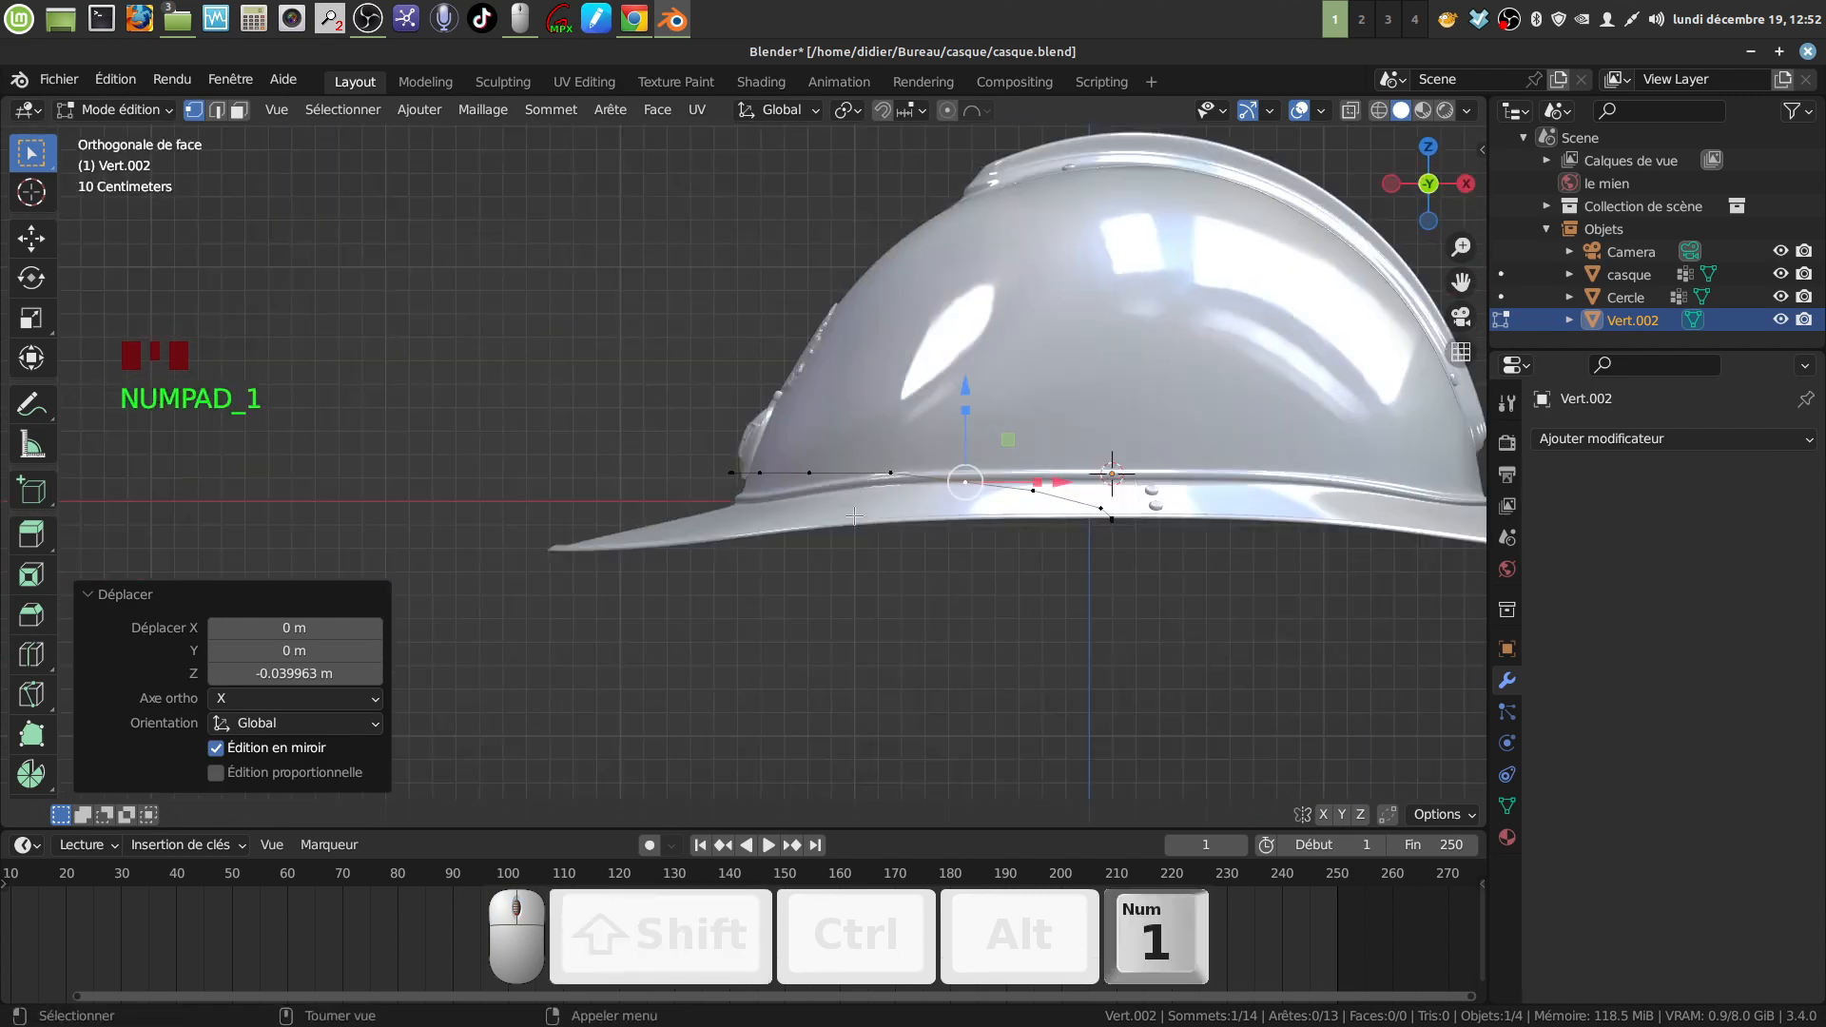
Step: Show the strap from the left orthographic view and isolate it in local view in Object Mode
{"action": "key", "text": "KP_3"}
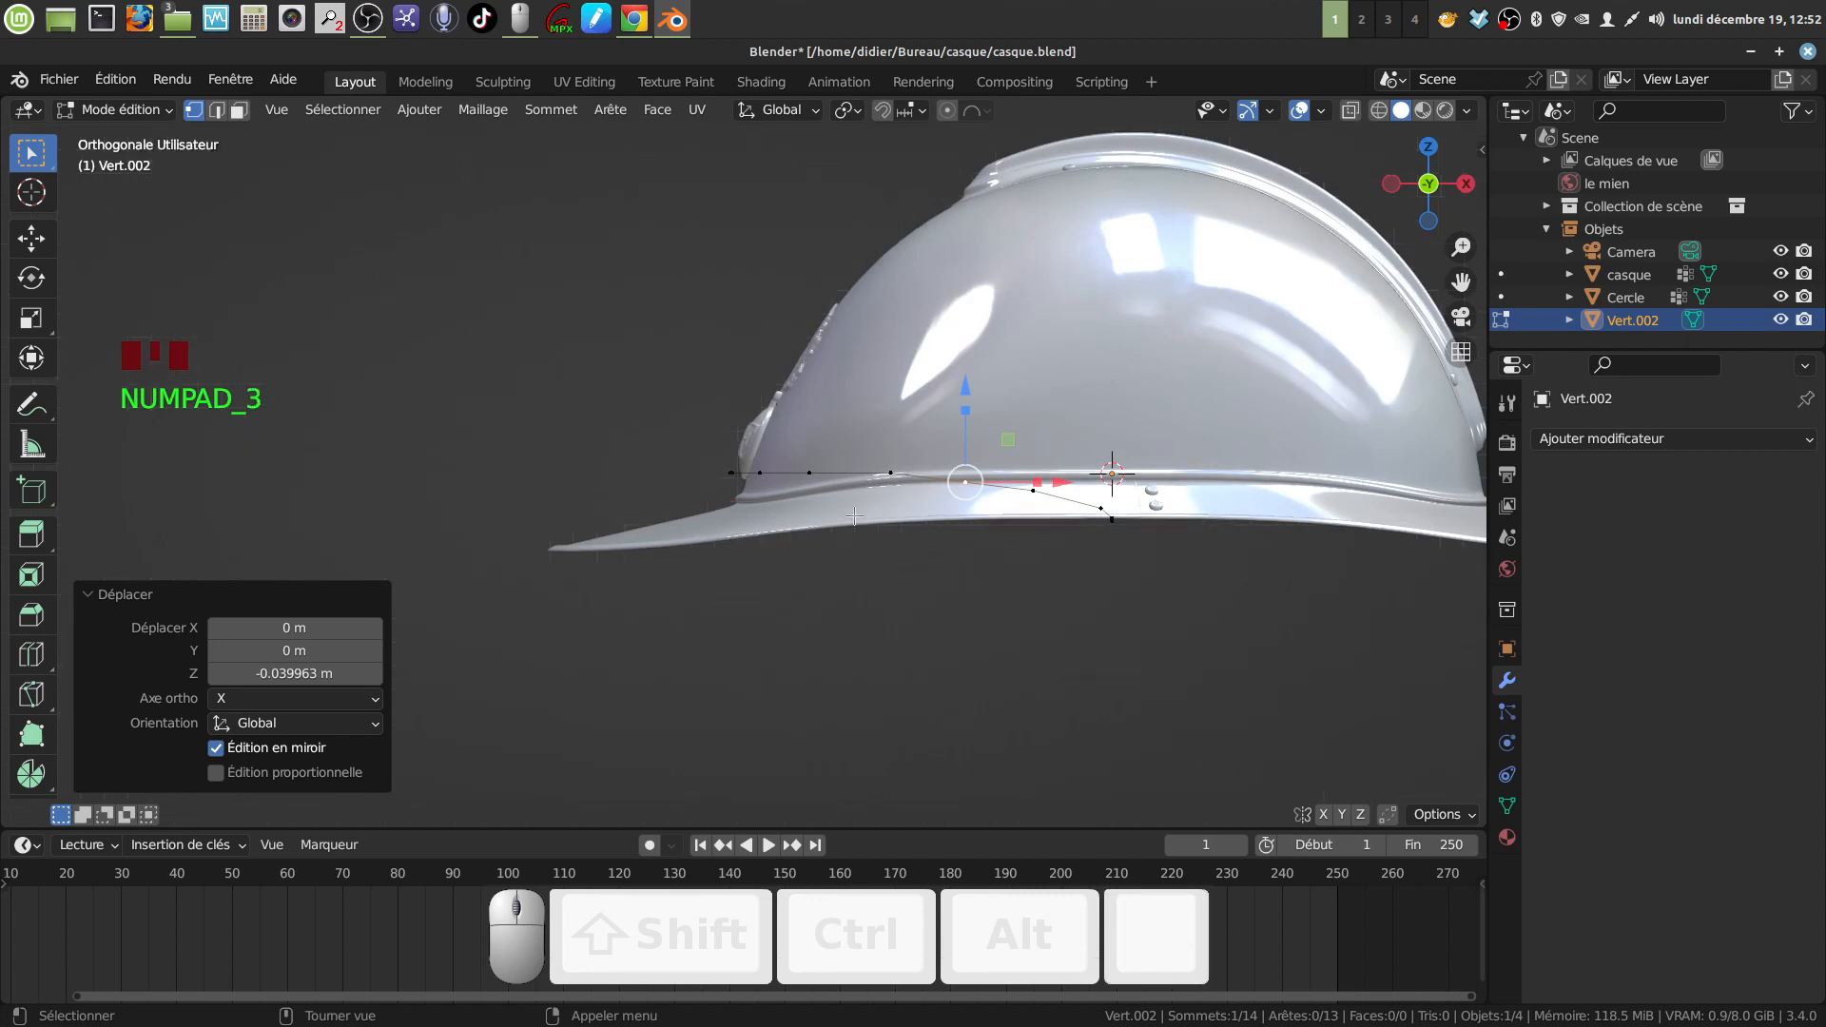
{"action": "key", "text": "ctrl+KP_3"}
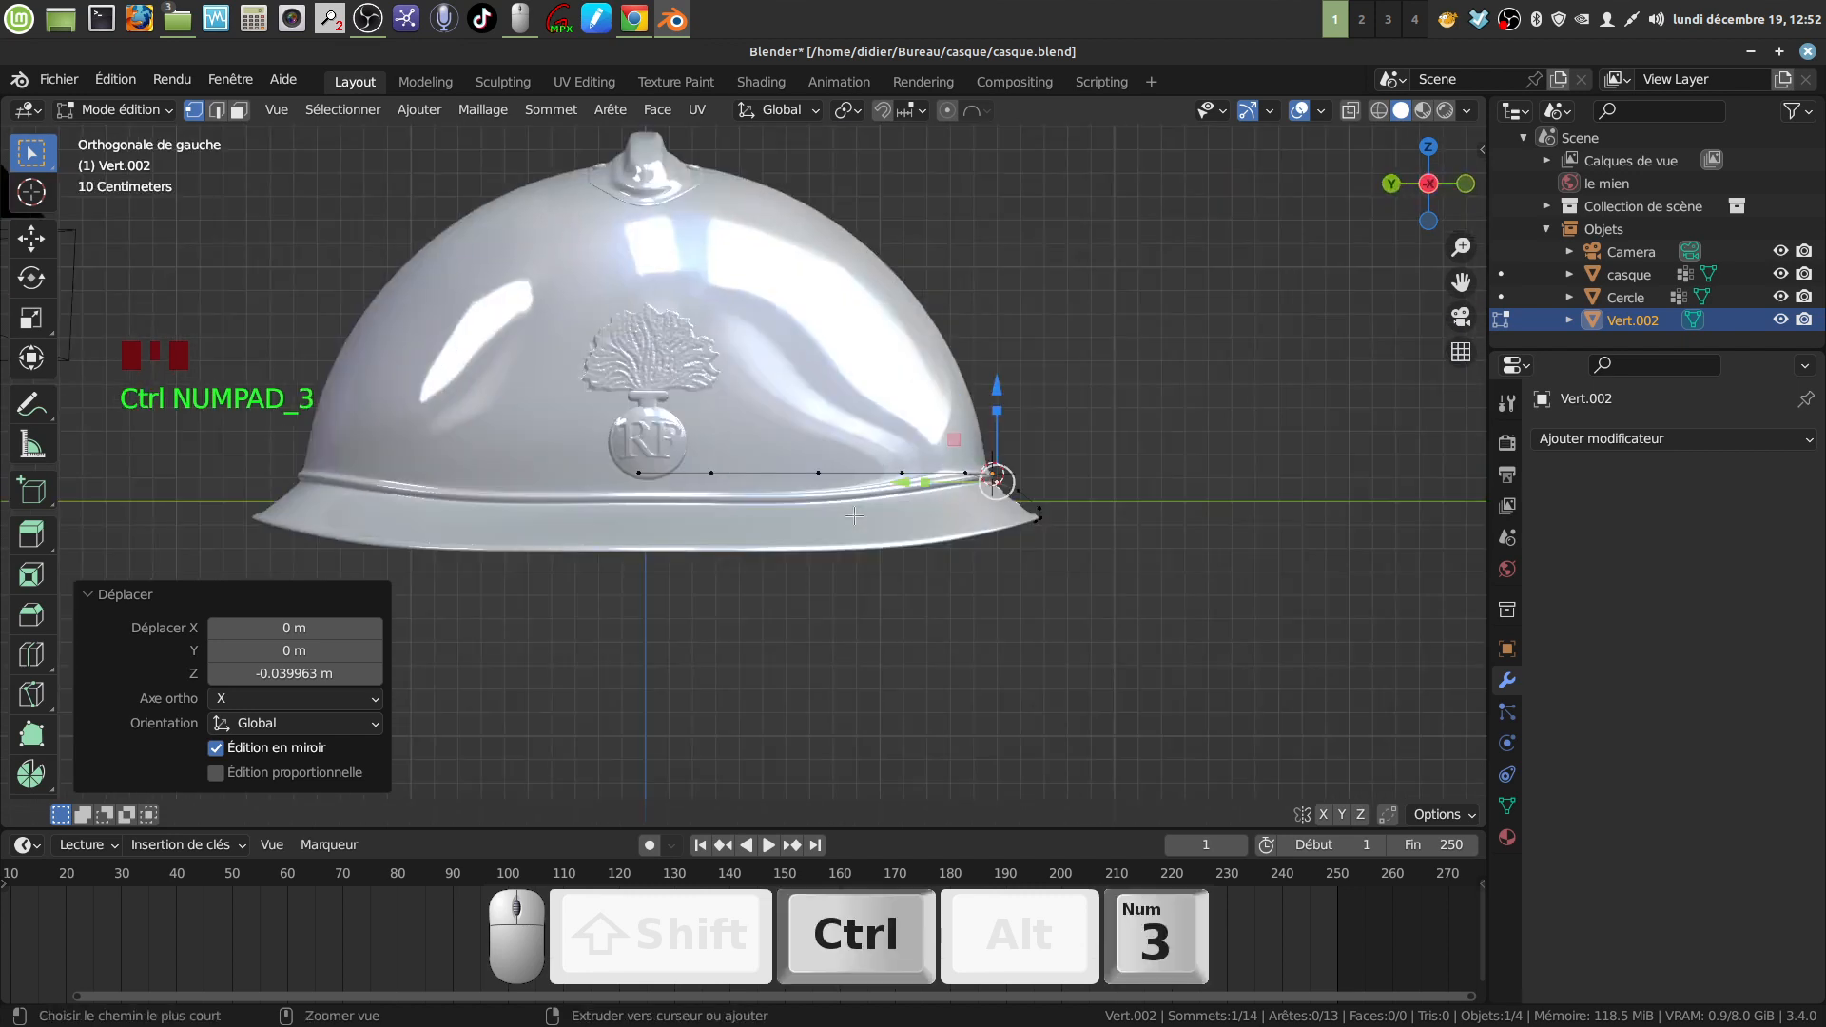
{"action": "middle_click_drag", "start_coordinate": [918, 466], "coordinate": [877, 460], "text": "shift"}
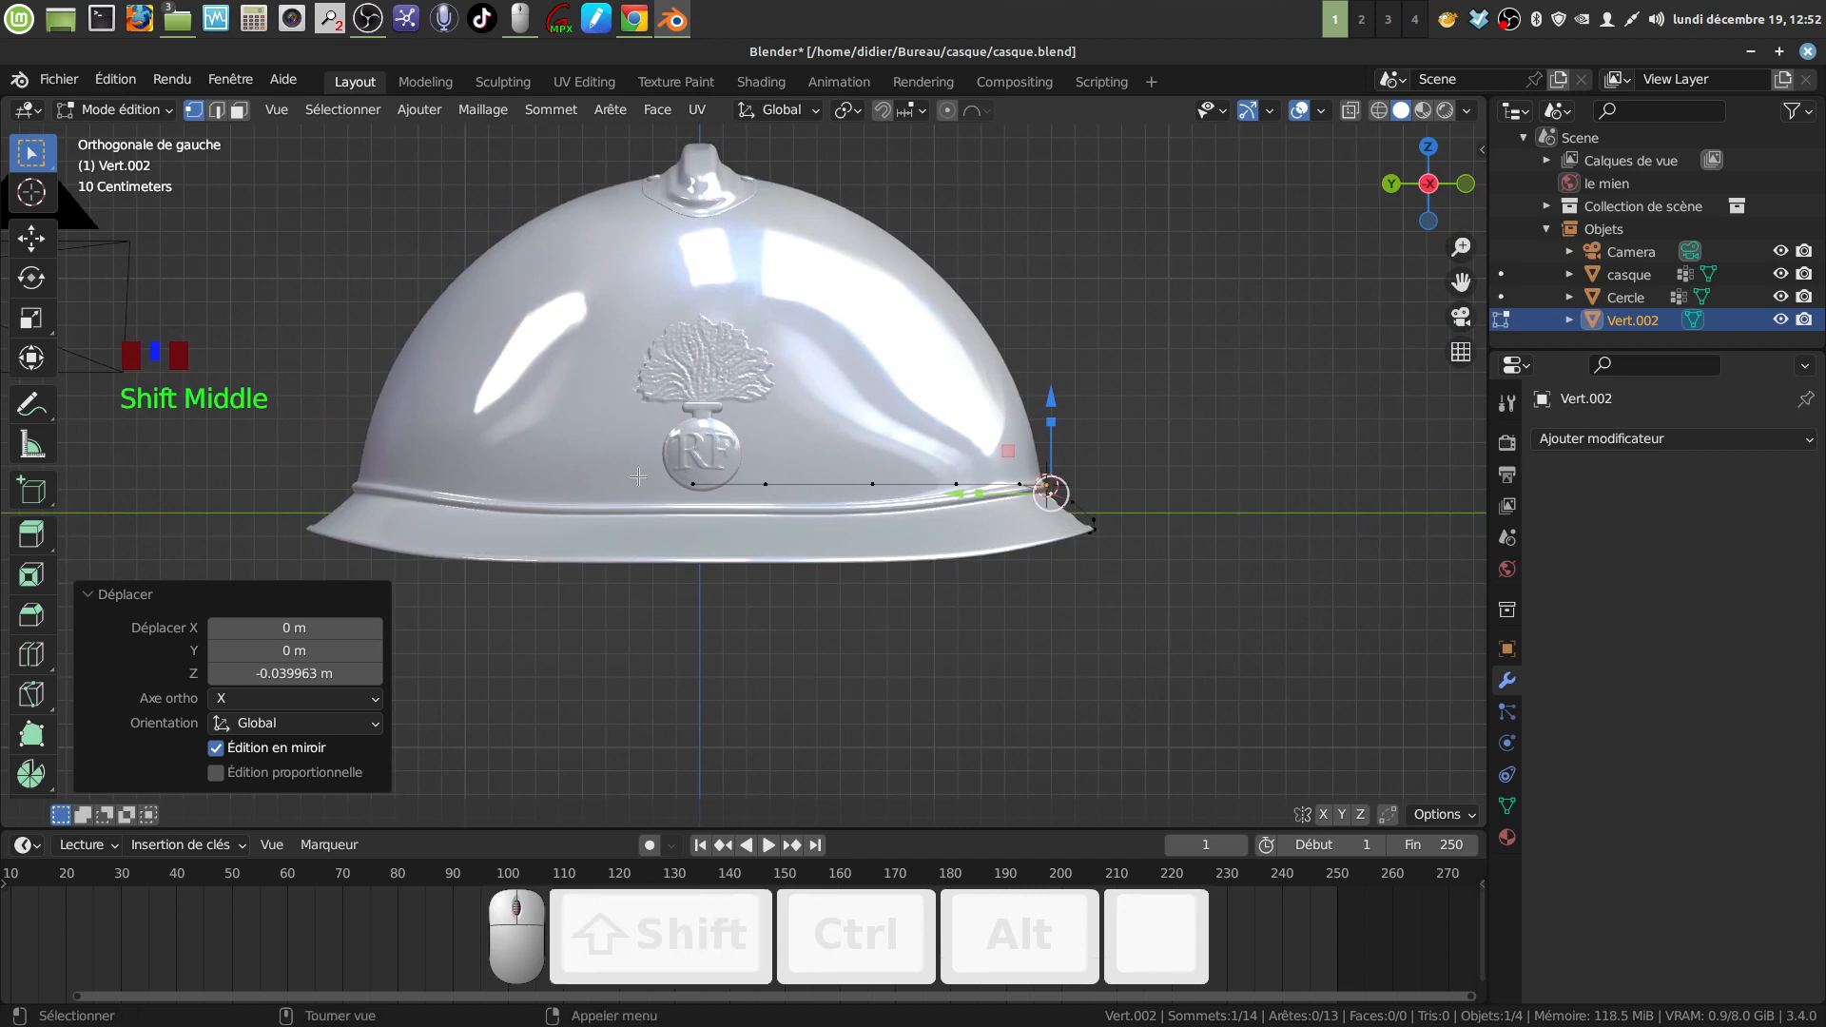
{"action": "left_click", "coordinate": [693, 484]}
{"action": "middle_click_drag", "start_coordinate": [747, 540], "coordinate": [733, 514], "text": "shift"}
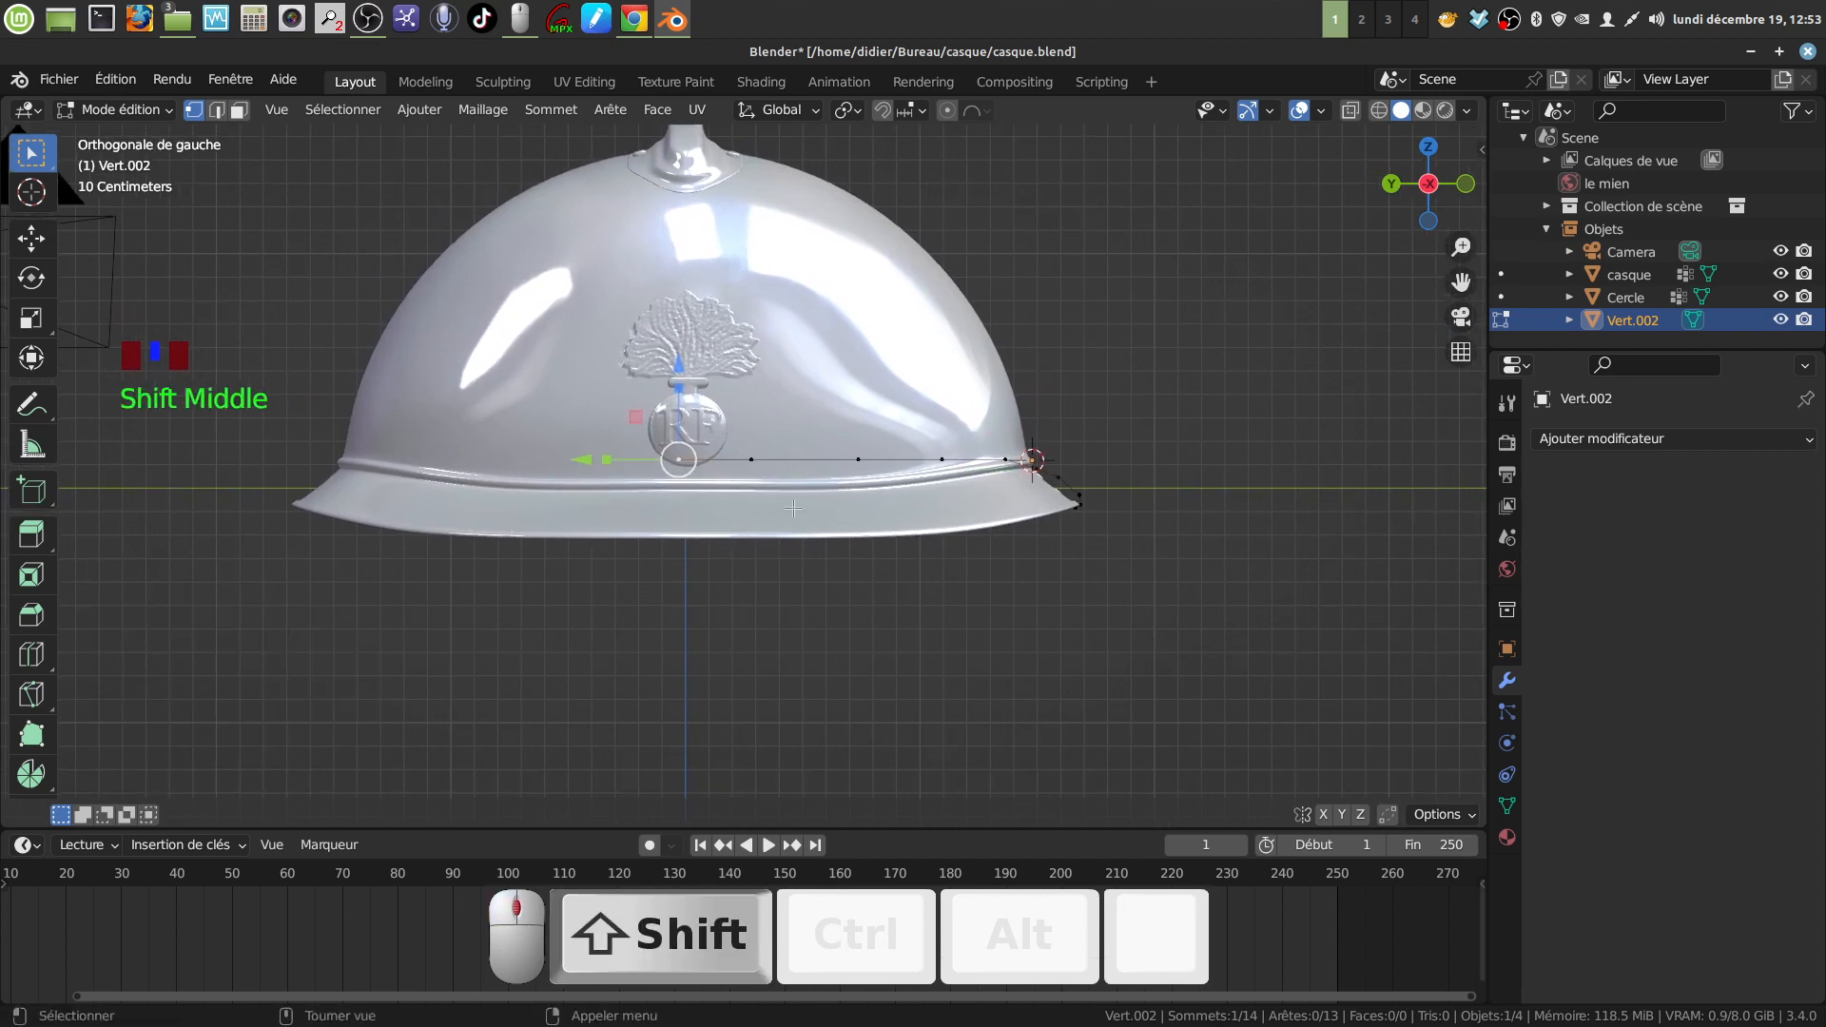
{"action": "key", "text": "a"}
{"action": "key", "text": "a"}
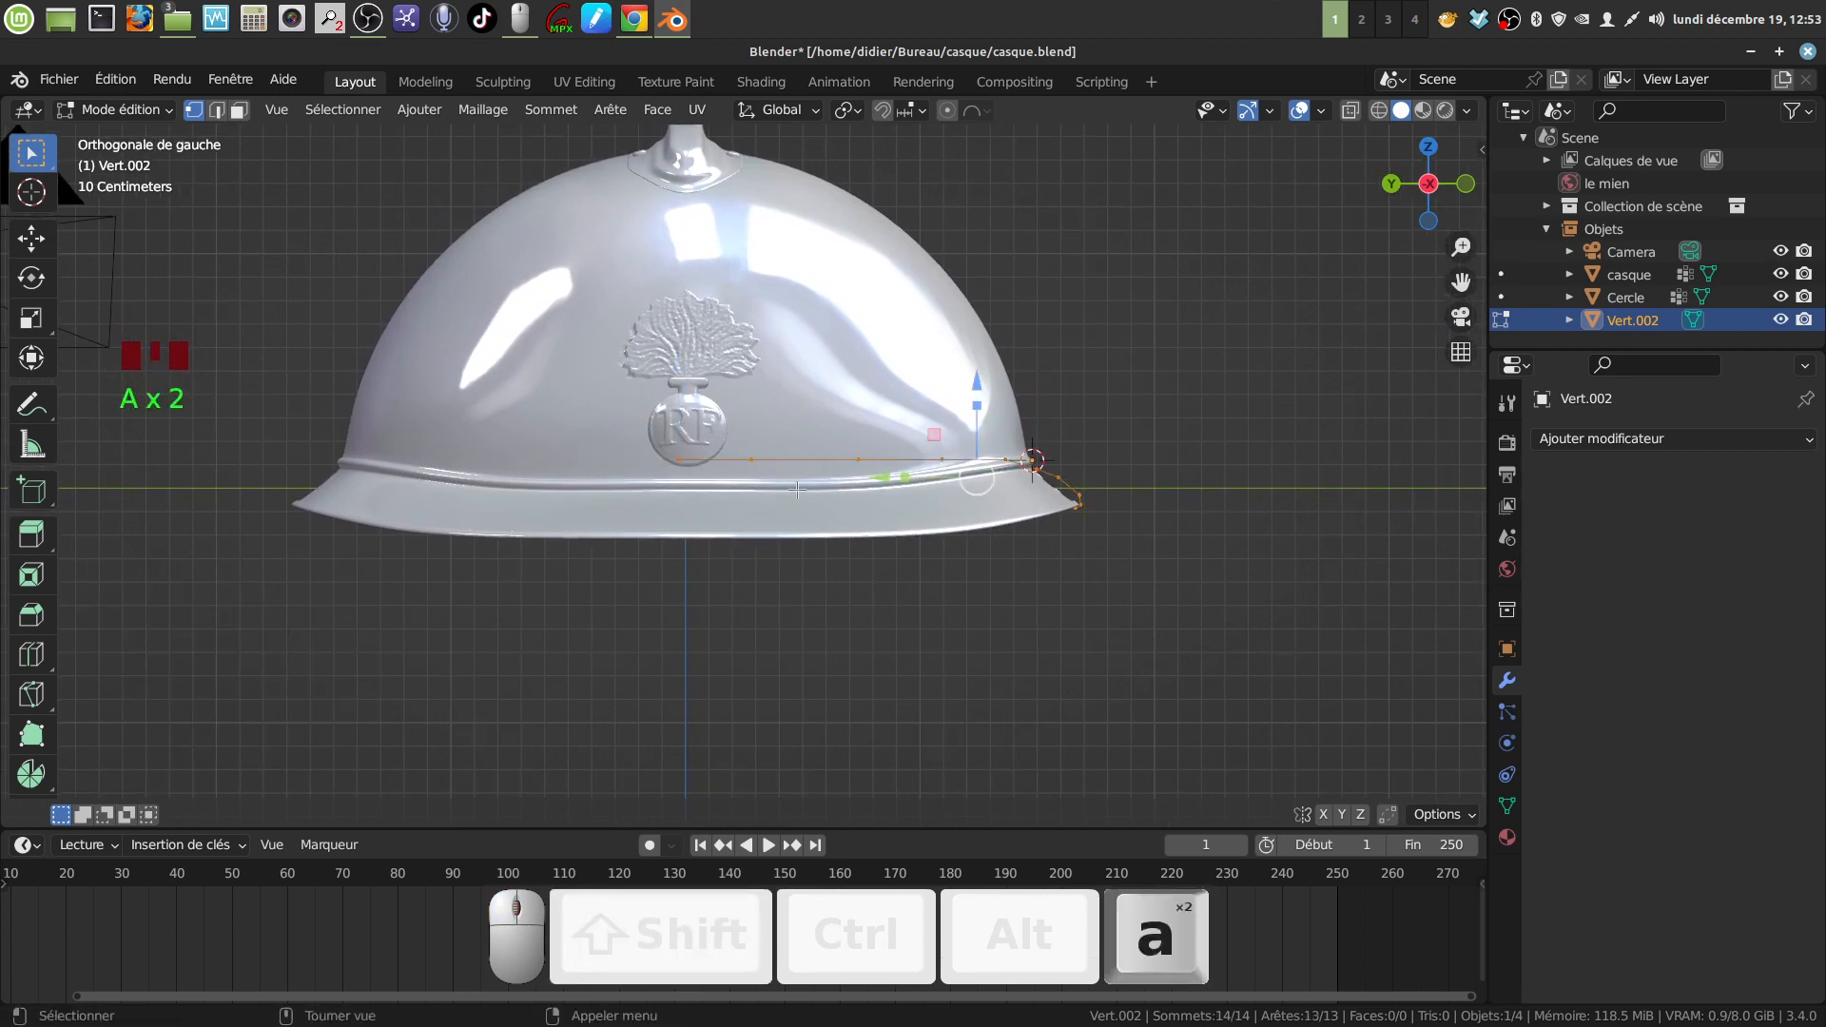
{"action": "key", "text": "Tab"}
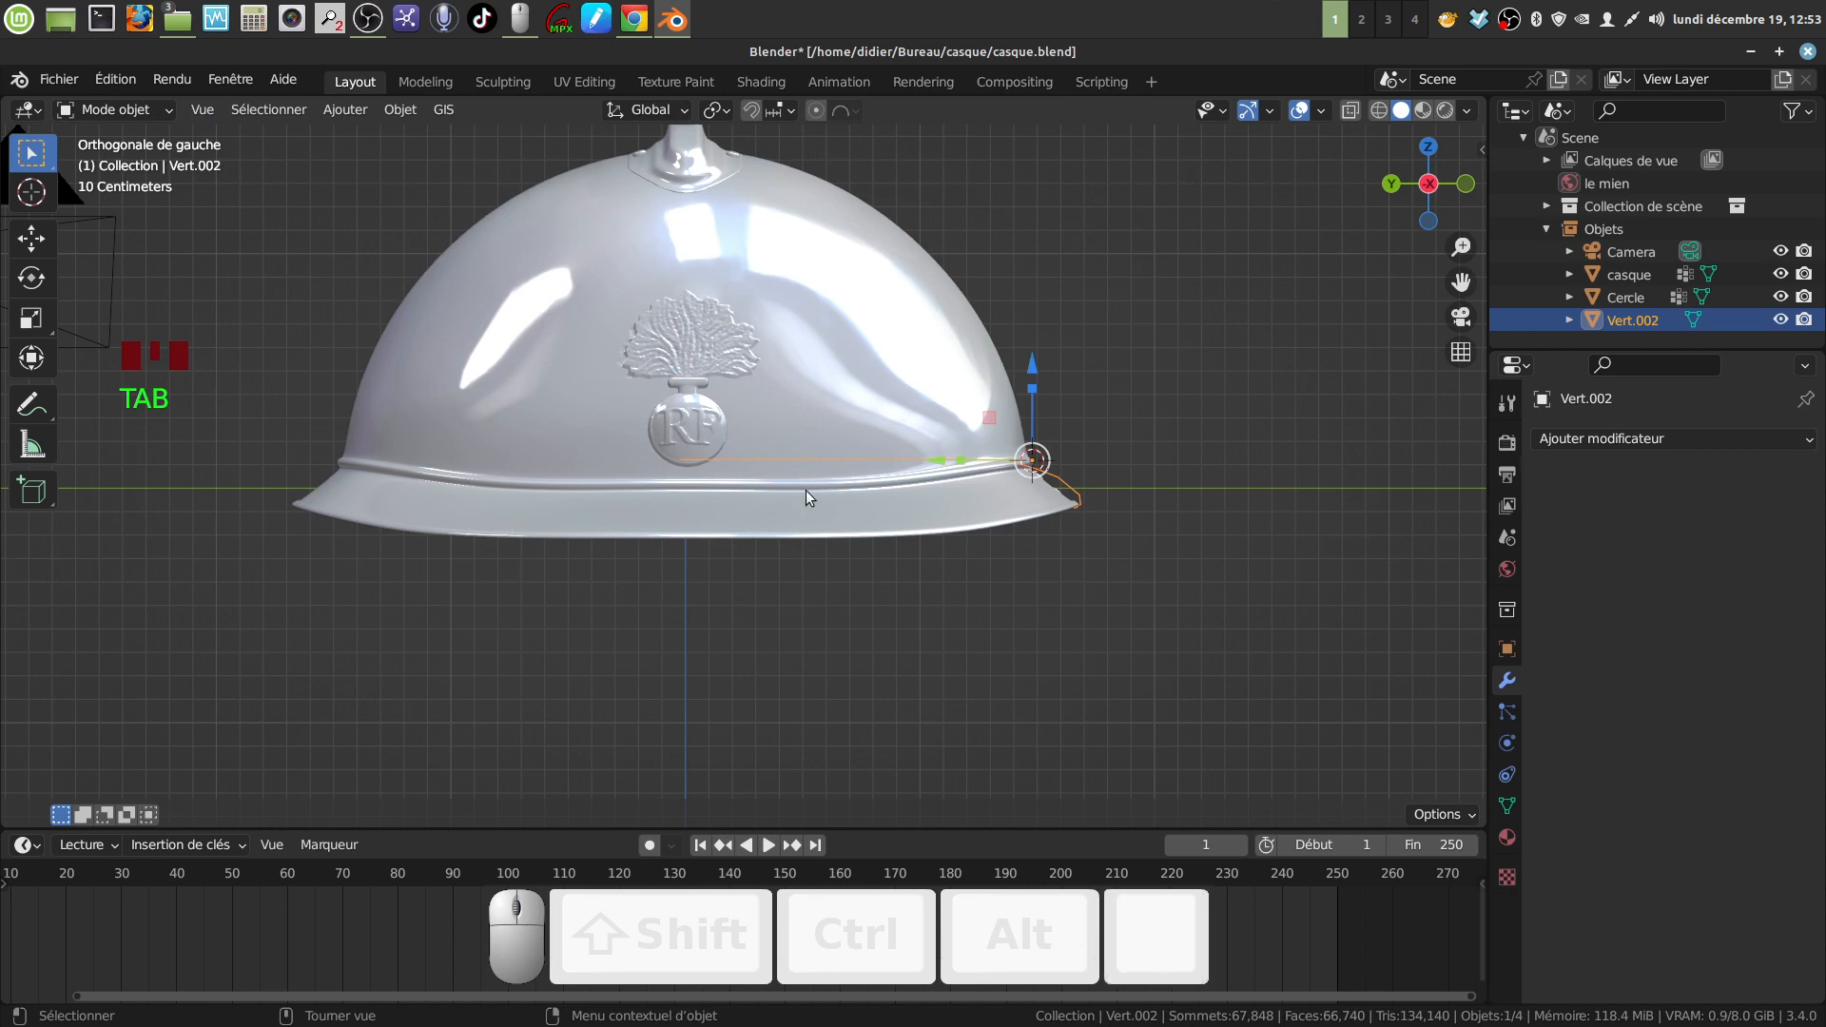
{"action": "key", "text": "KP_Divide"}
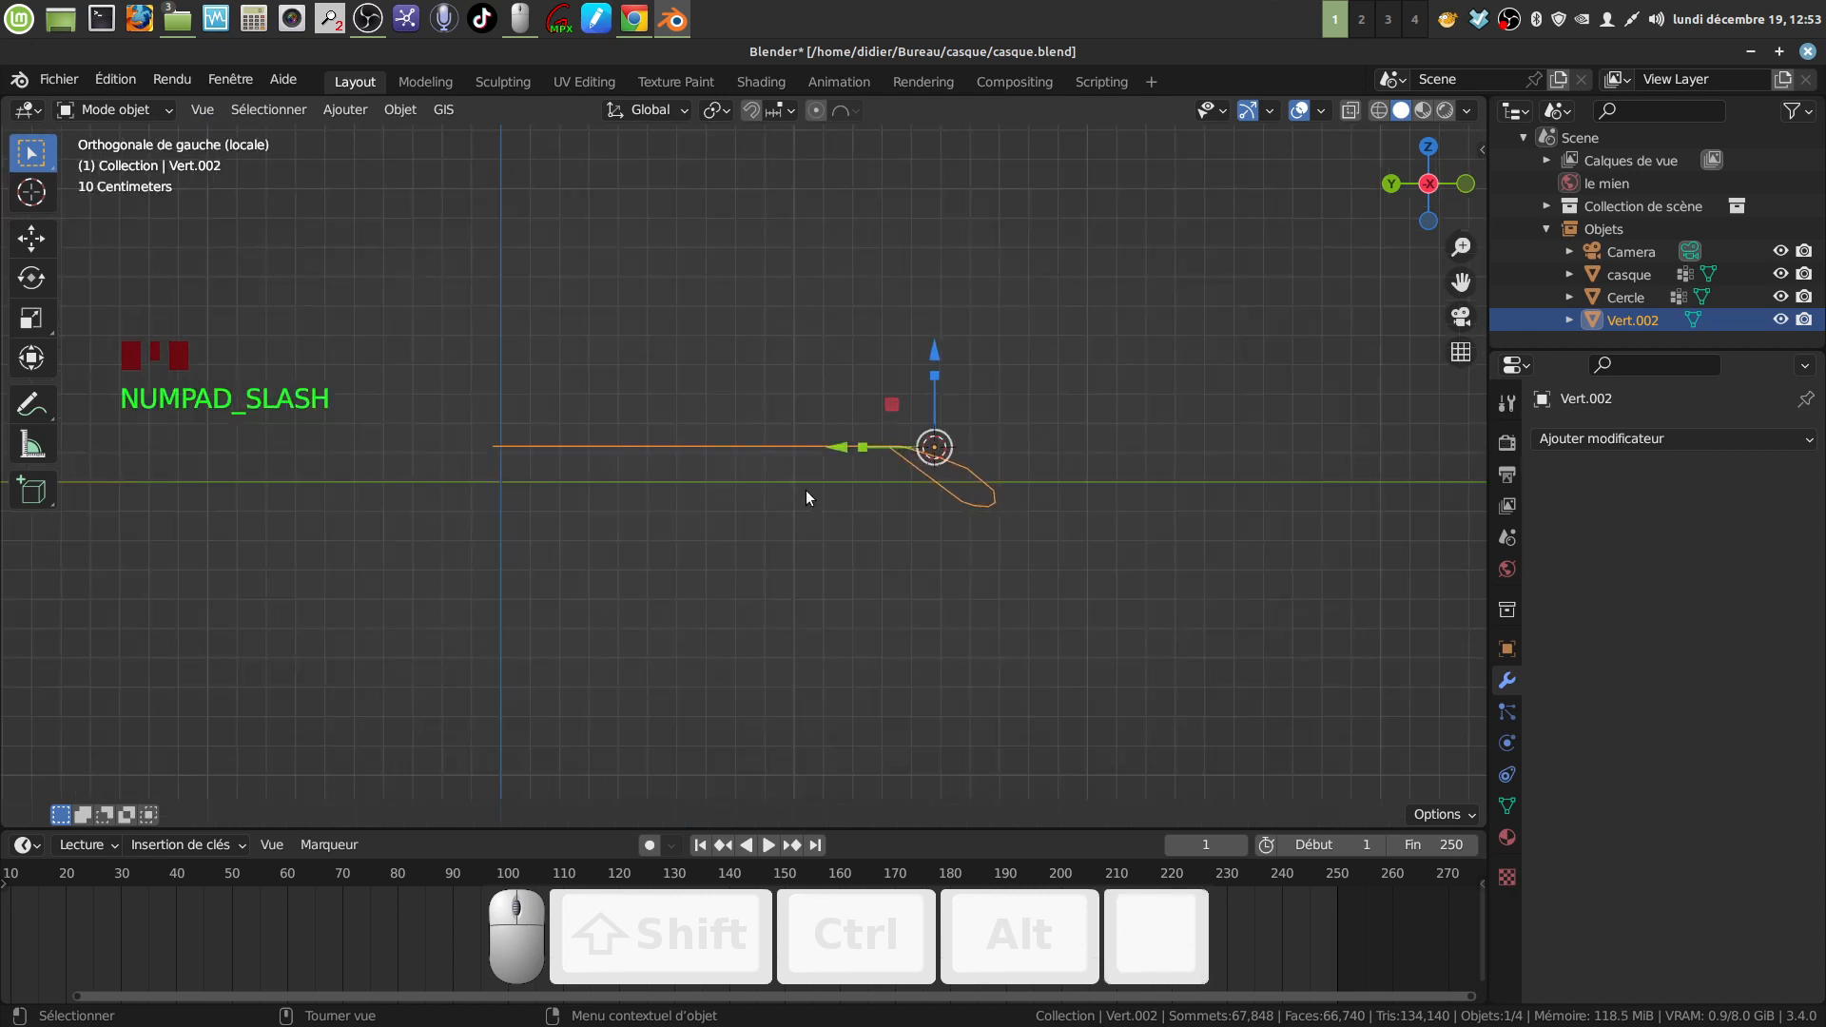
{"action": "middle_click_drag", "start_coordinate": [779, 473], "coordinate": [921, 609], "text": "shift"}
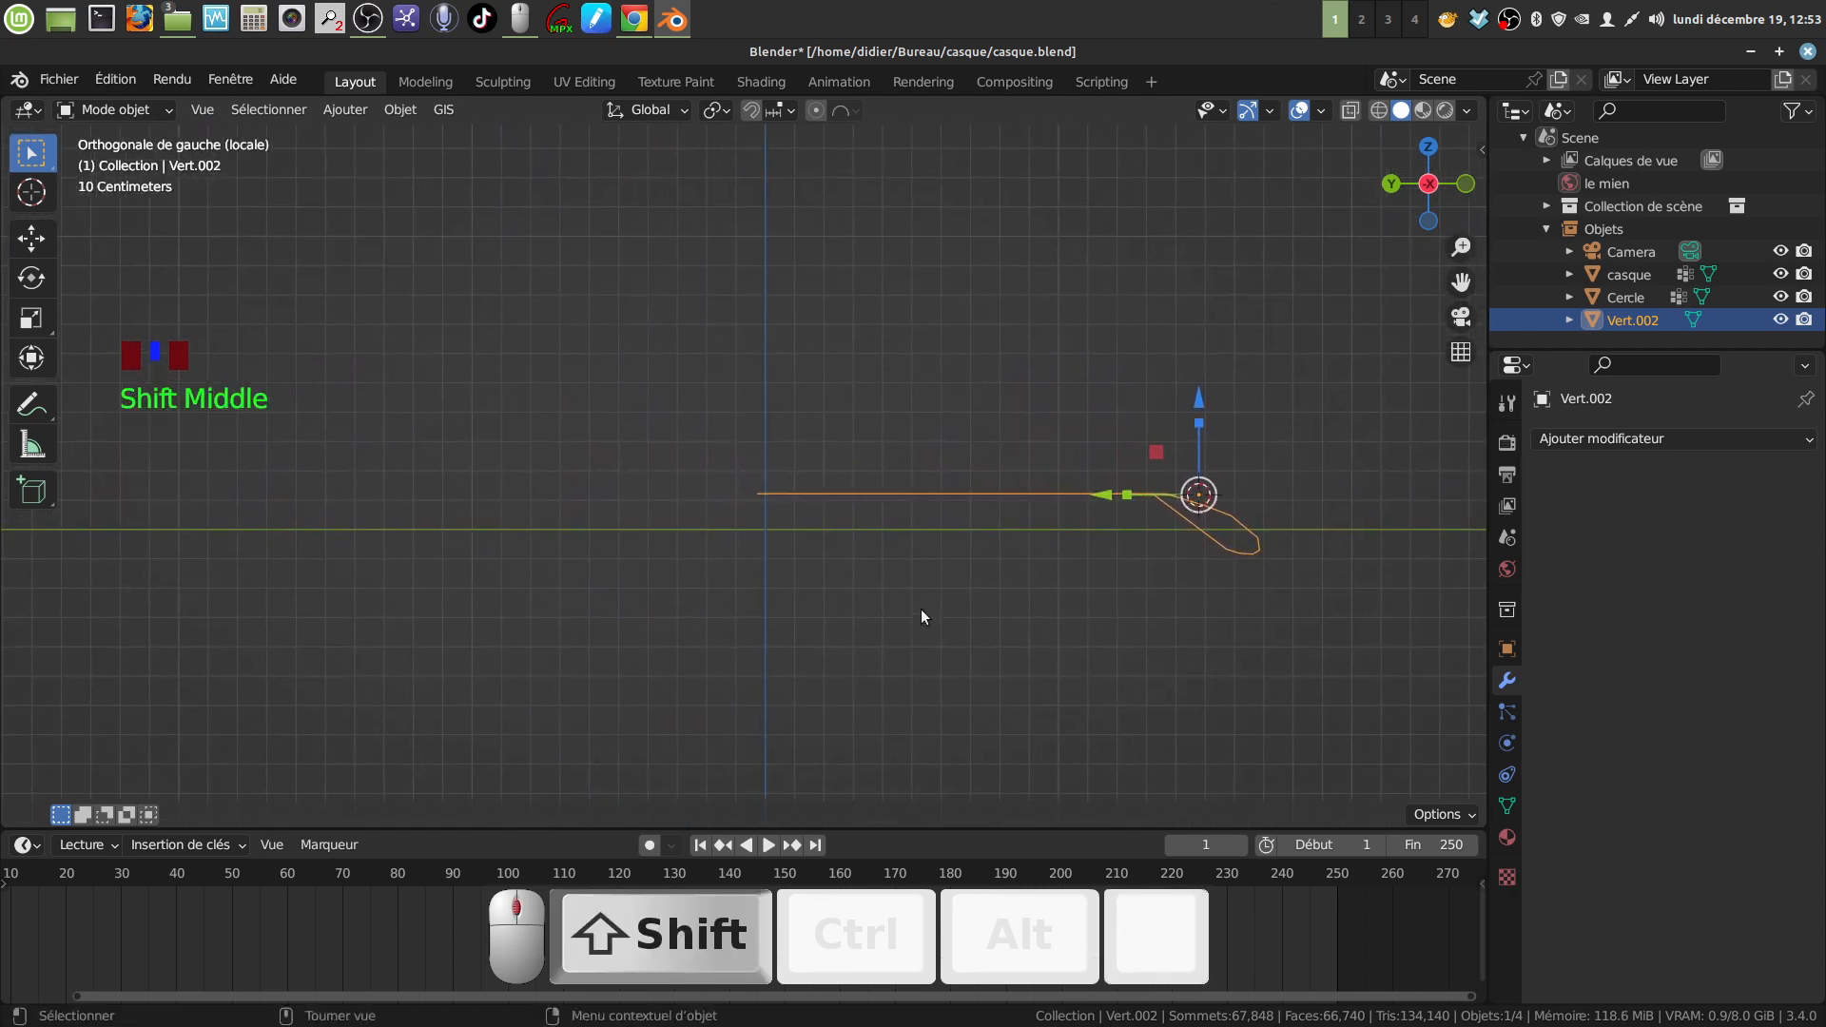
Step: Move the strap's front end vertex by -0.076573 m along global Y, off the centre line
{"action": "scroll", "coordinate": [873, 575], "scroll_direction": "up", "scroll_amount": 2}
{"action": "key", "text": "Tab"}
{"action": "left_click", "coordinate": [823, 529]}
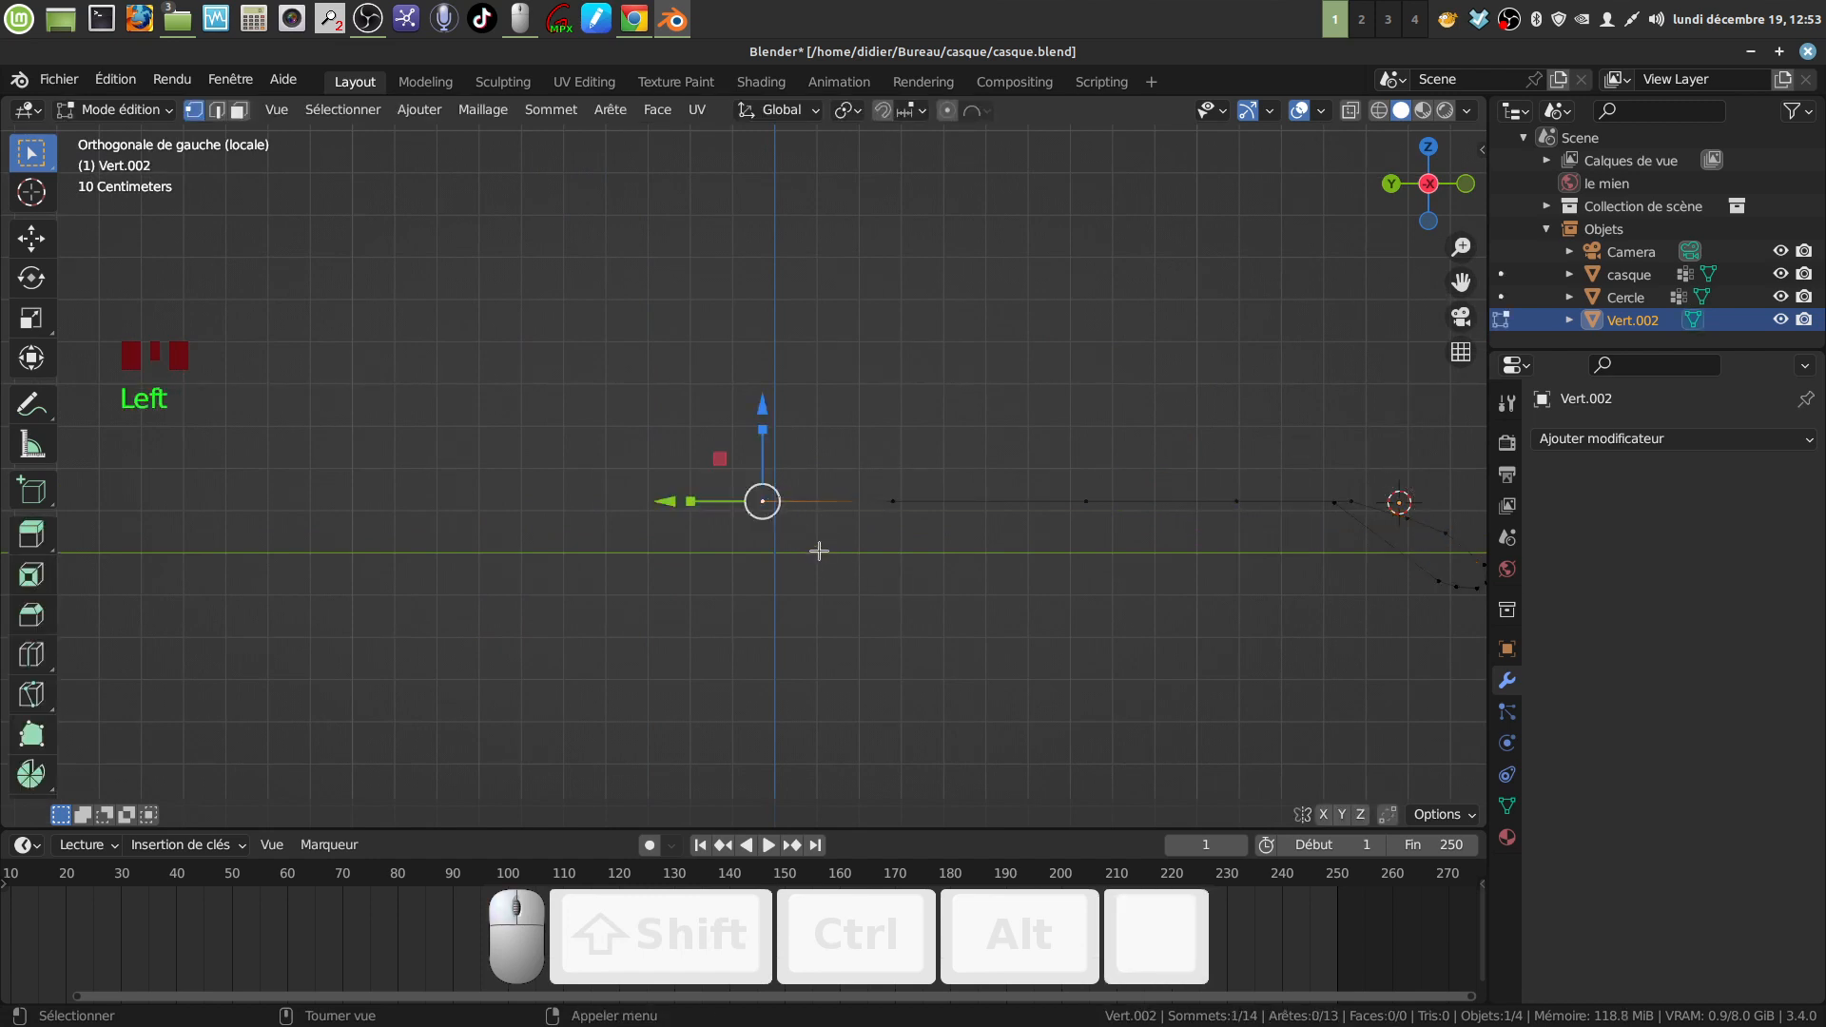
{"action": "left_click_drag", "start_coordinate": [678, 513], "coordinate": [712, 515]}
{"action": "middle_click_drag", "start_coordinate": [893, 638], "coordinate": [839, 595], "text": "shift"}
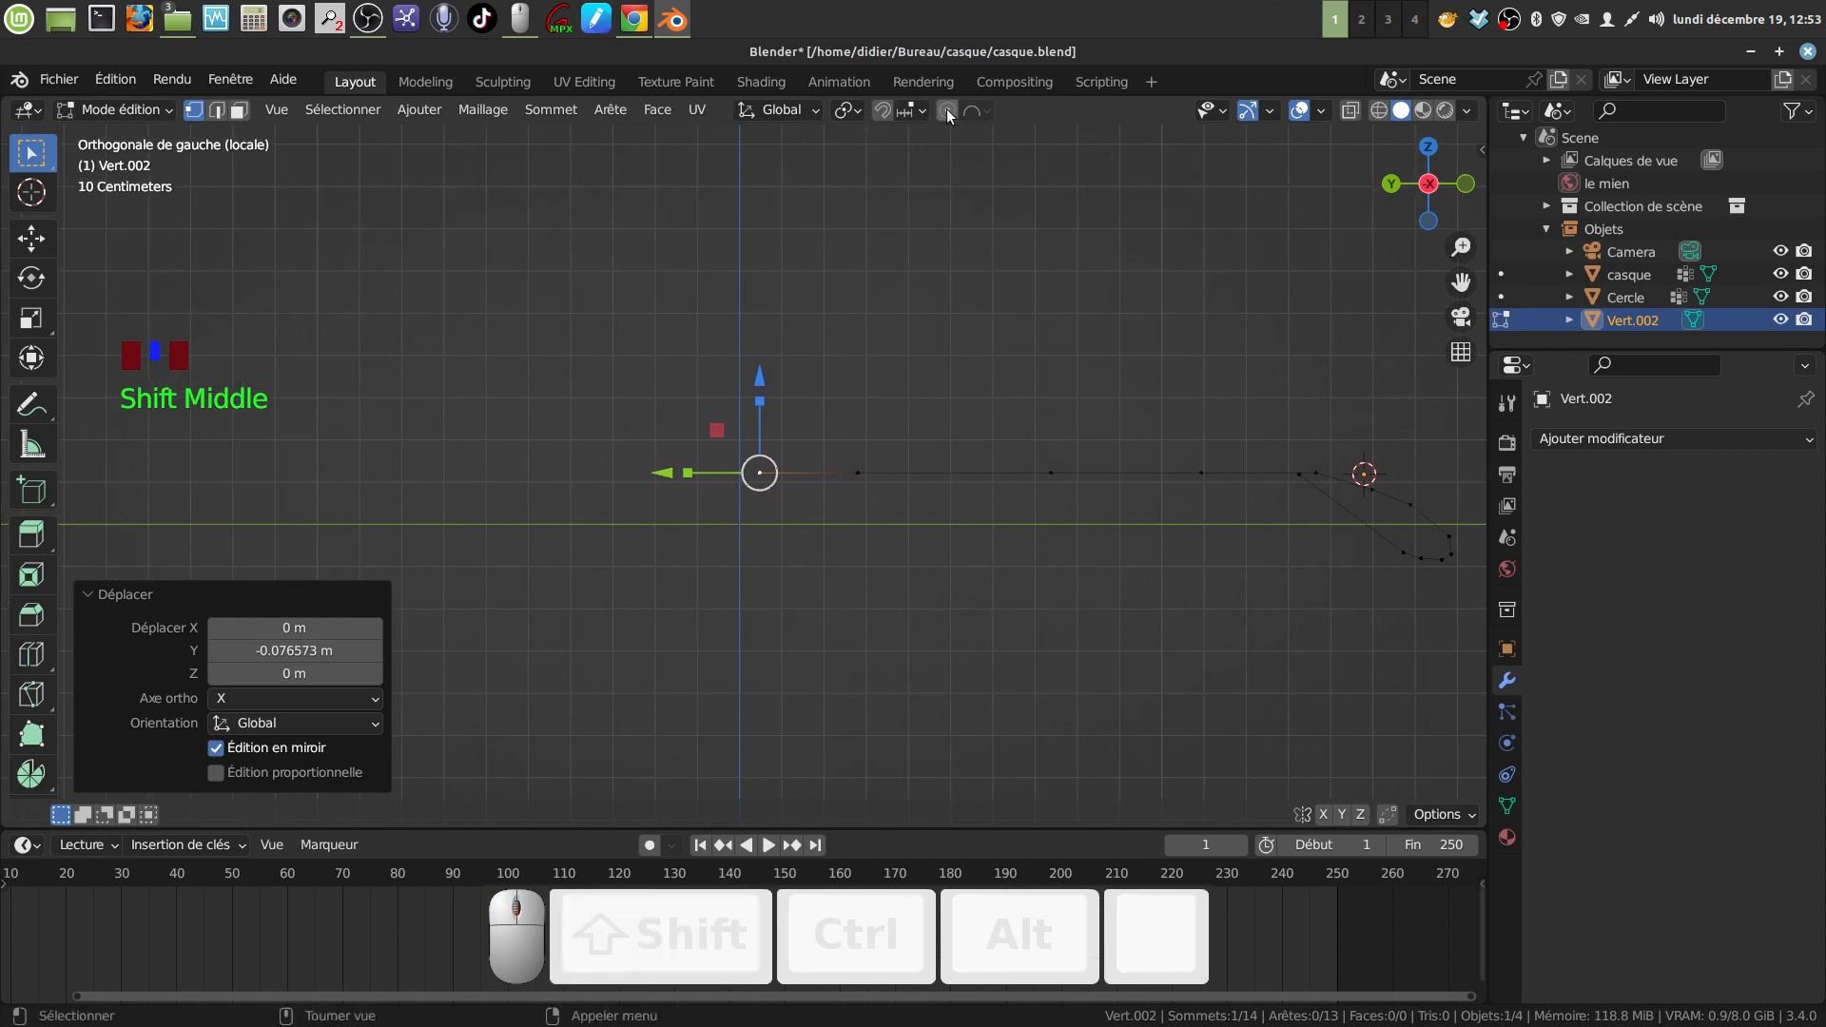
Step: Limit increment snapping with absolute grid alignment to Move, and snap the strap's front end vertex onto the centre line
{"action": "left_click", "coordinate": [921, 111]}
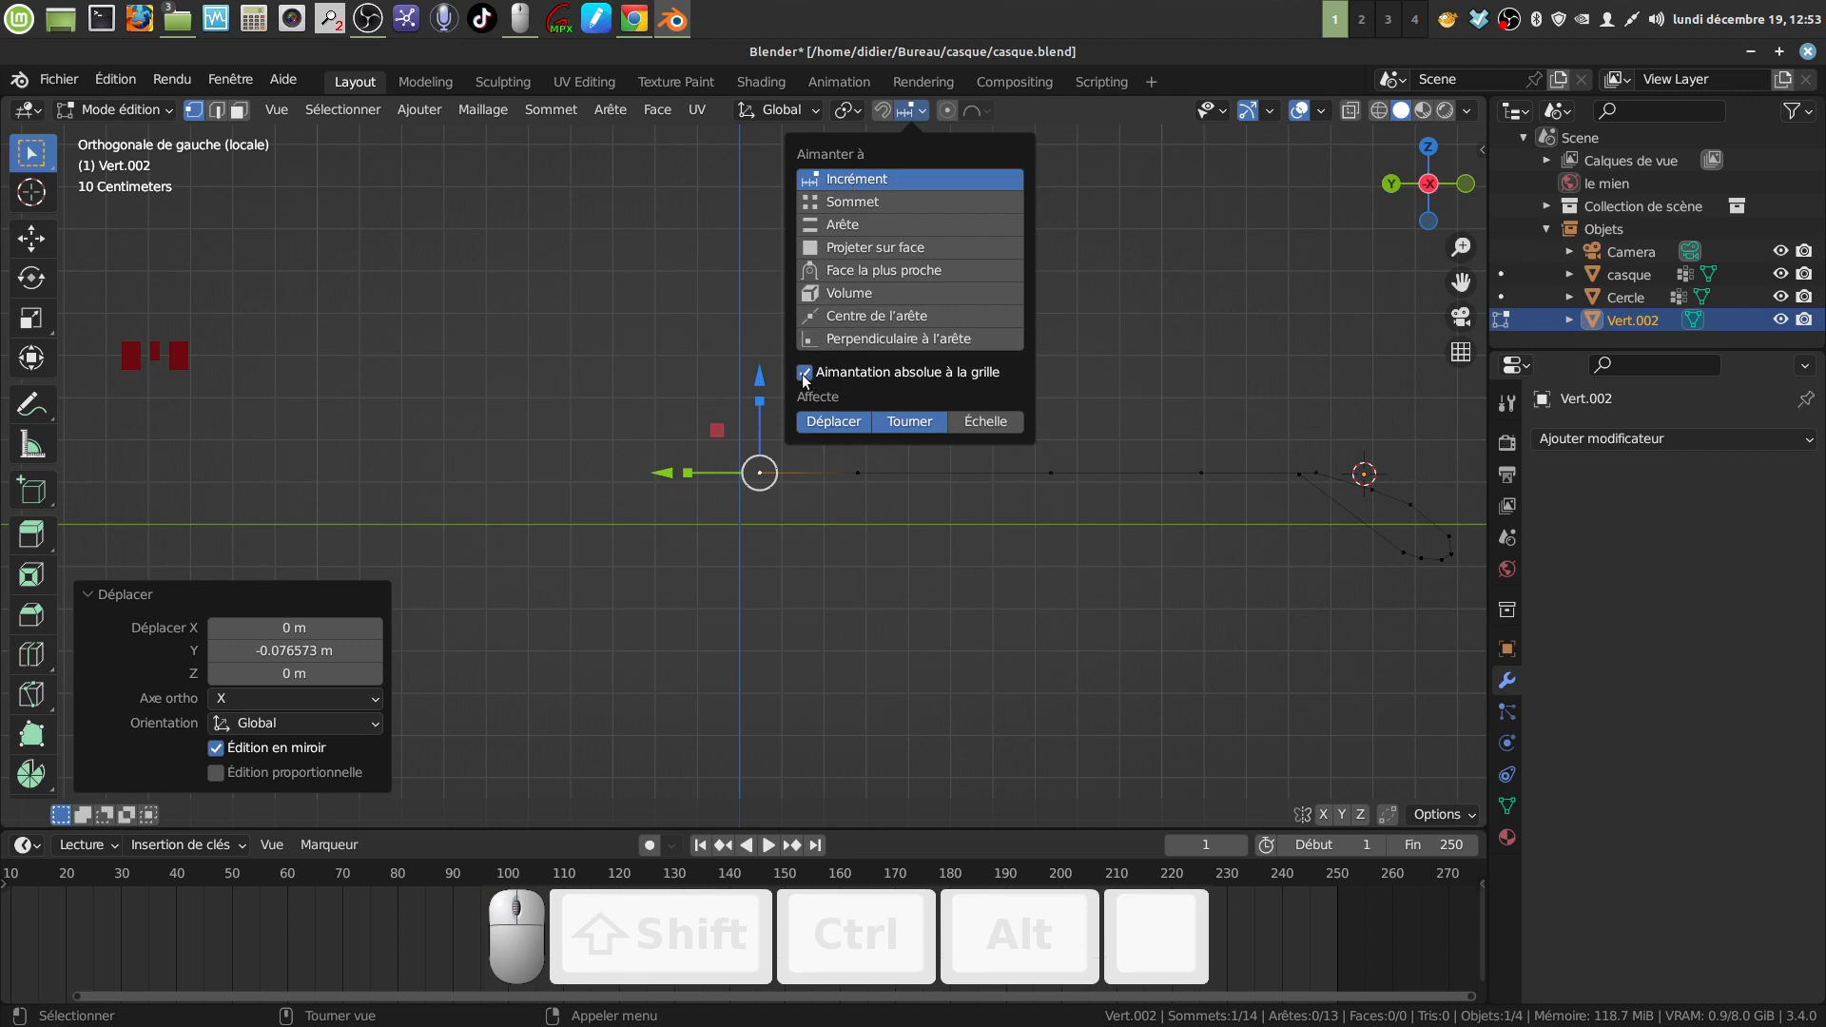
{"action": "left_click", "coordinate": [908, 423]}
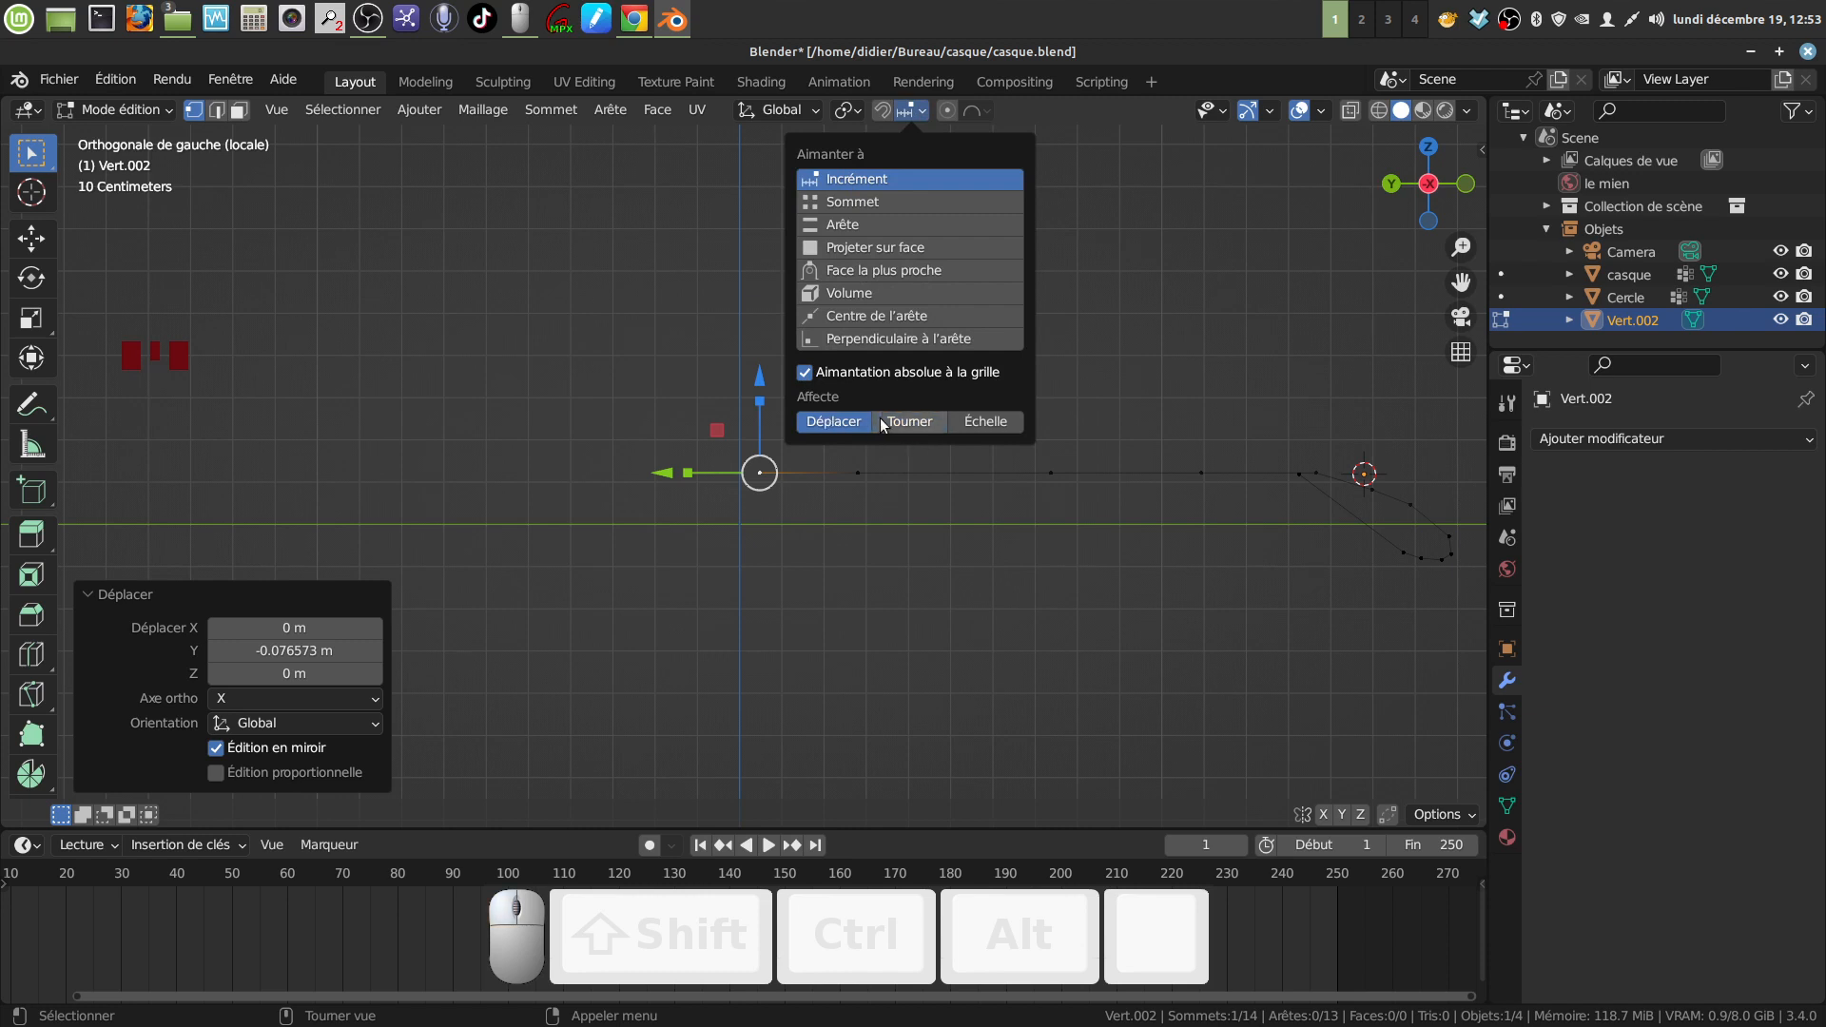
{"action": "scroll", "coordinate": [851, 672], "scroll_direction": "up", "scroll_amount": 1}
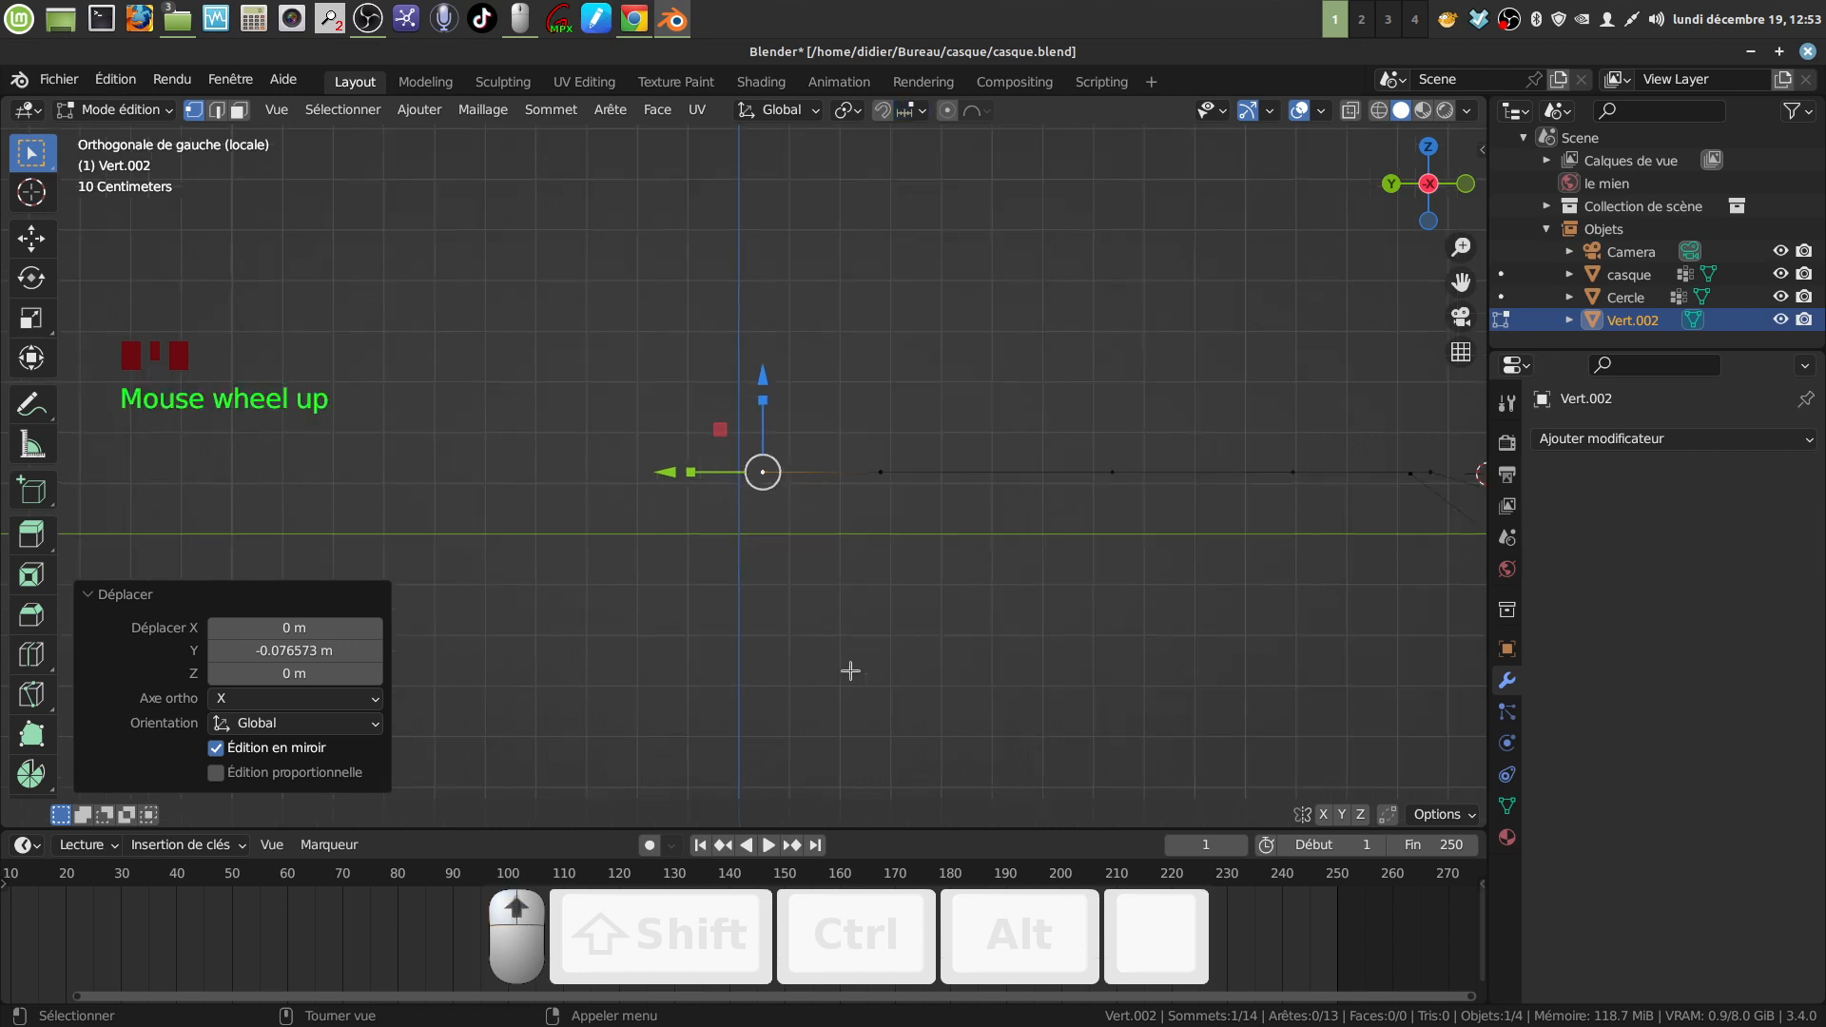
{"action": "key", "text": "g"}
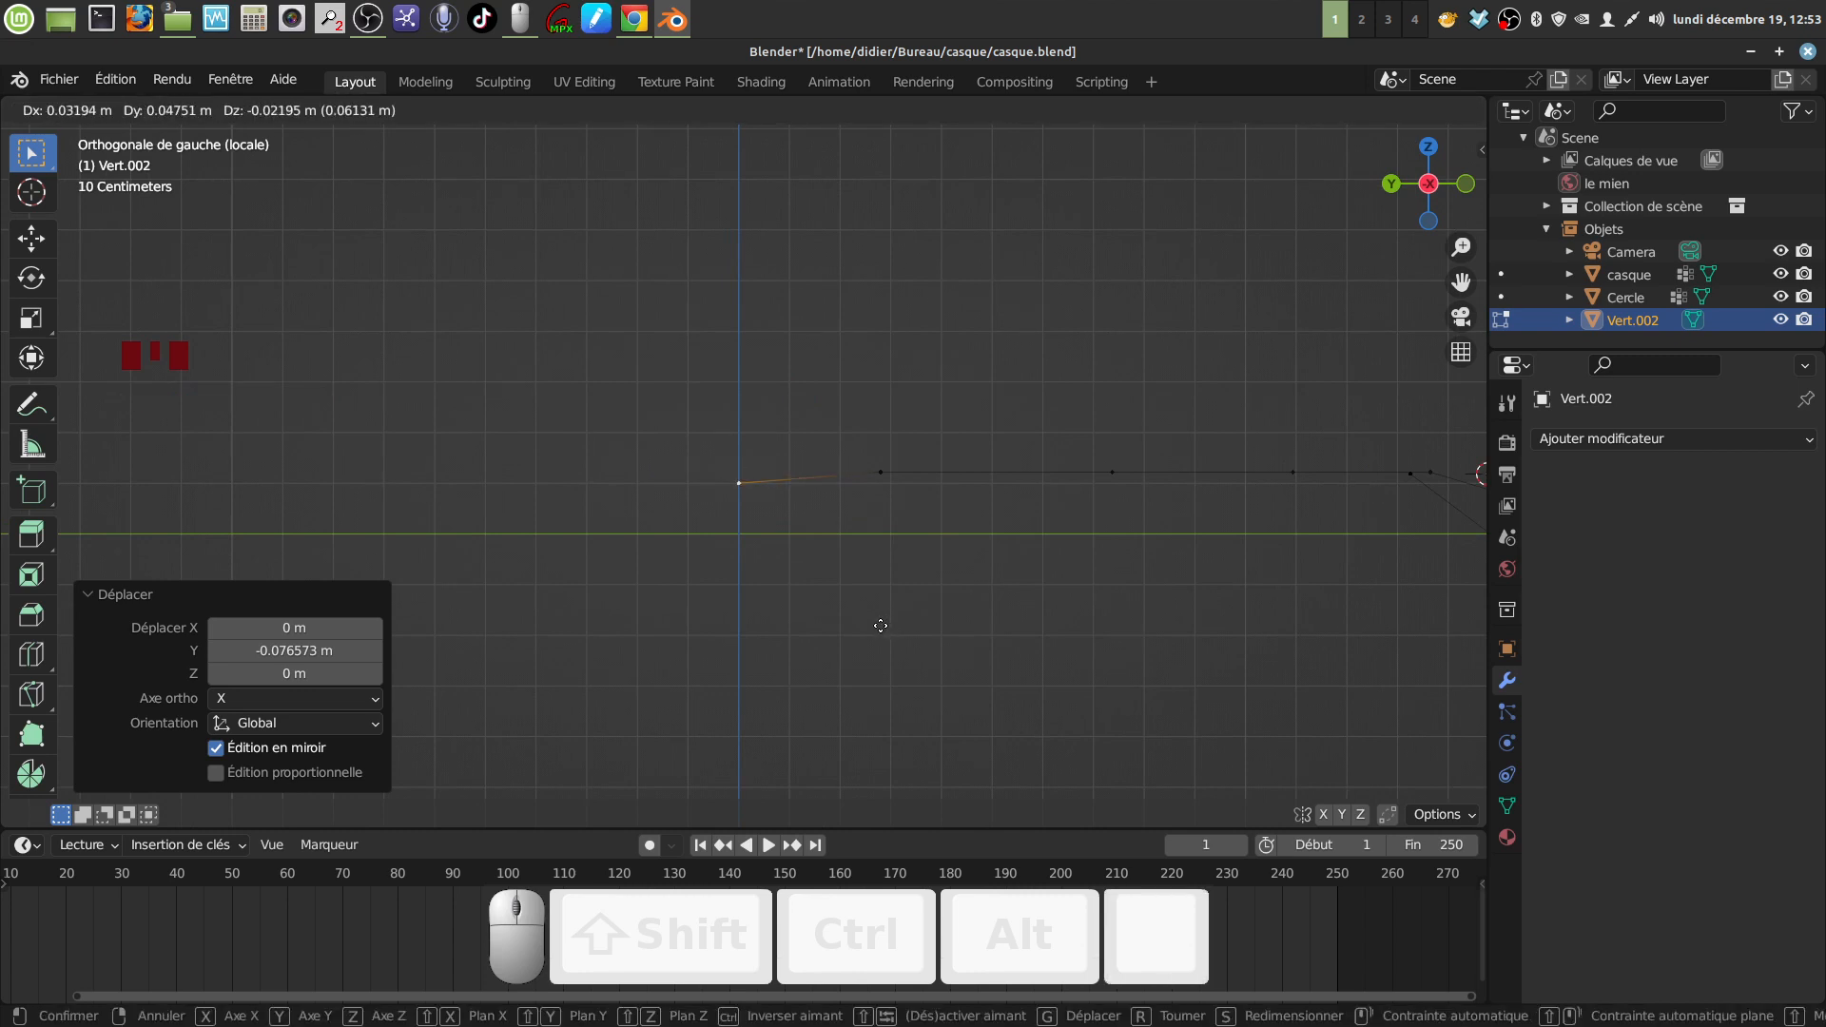
{"action": "left_click", "coordinate": [870, 618], "text": "ctrl"}
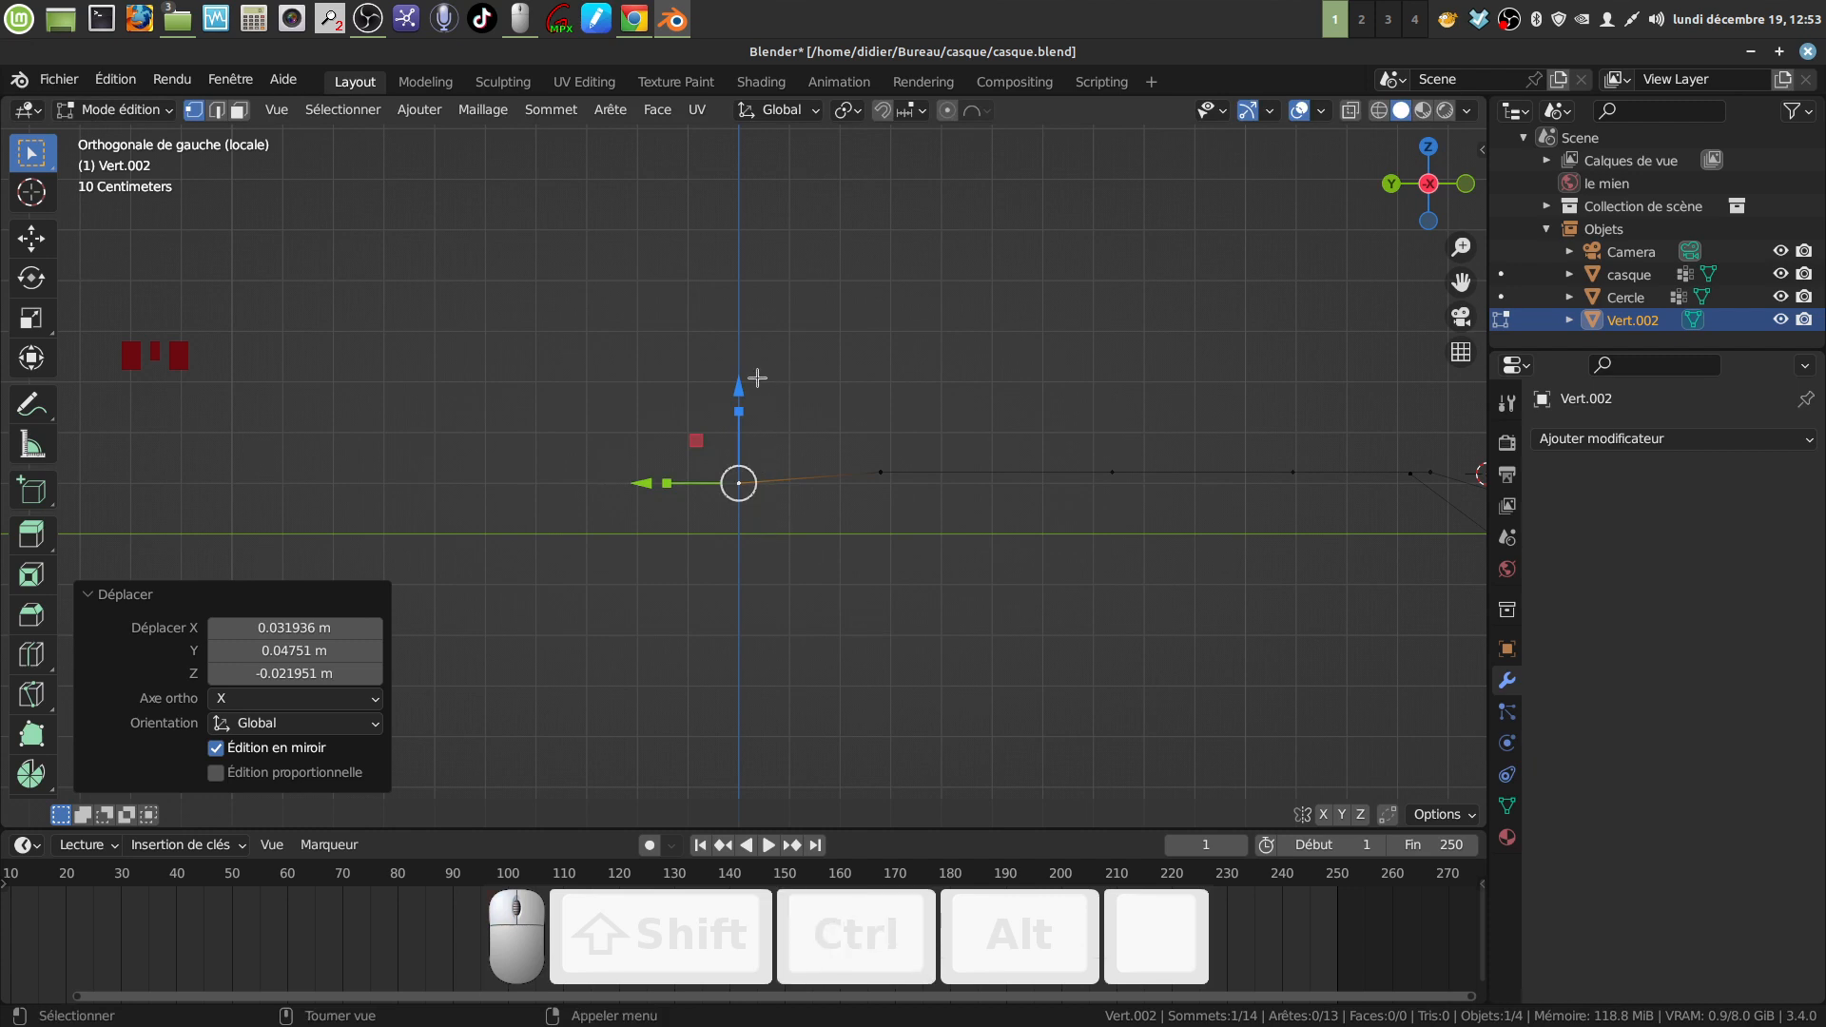
Step: Raise the strap's front end vertex by 0.028152 m along global Z and return to Object Mode
{"action": "left_click_drag", "start_coordinate": [744, 383], "coordinate": [744, 369]}
{"action": "scroll", "coordinate": [881, 542], "scroll_direction": "down", "scroll_amount": 1}
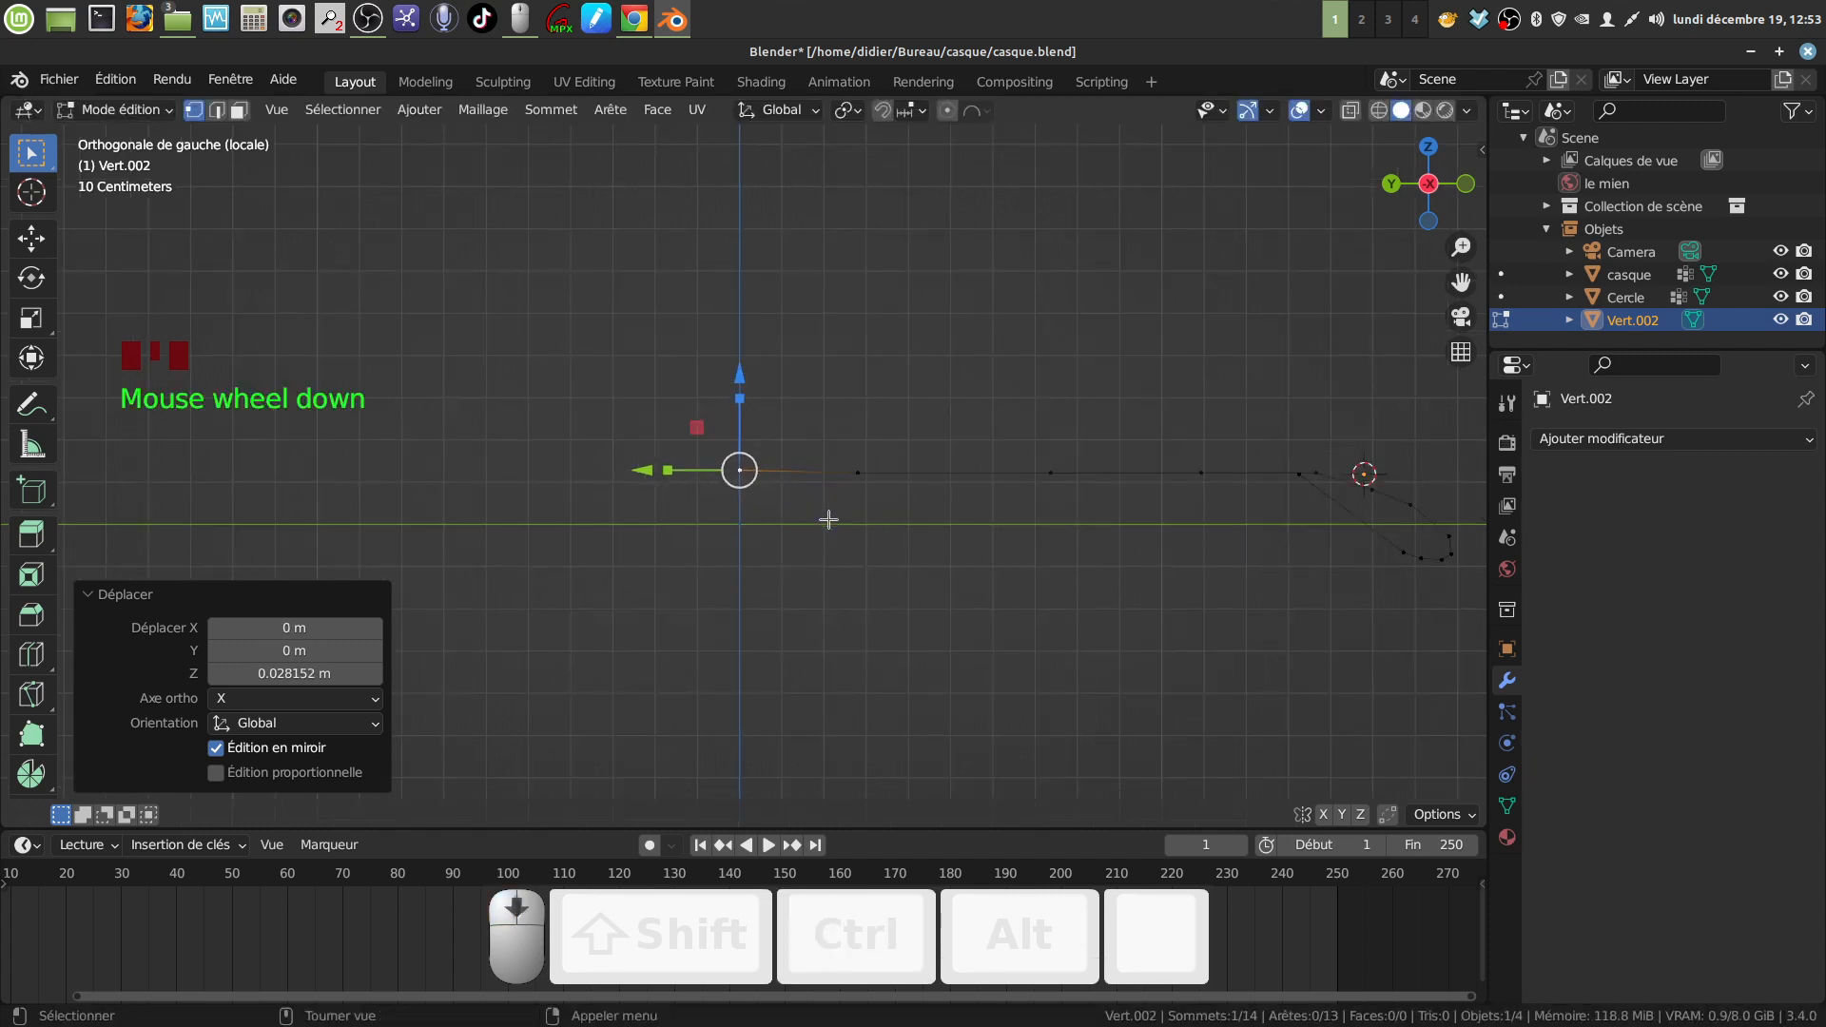
{"action": "scroll", "coordinate": [828, 519], "scroll_direction": "down", "scroll_amount": 1}
{"action": "key", "text": "Tab"}
Step: Examine the isolated strap outline and its vertices from several angles
{"action": "scroll", "coordinate": [961, 564], "scroll_direction": "down", "scroll_amount": 2}
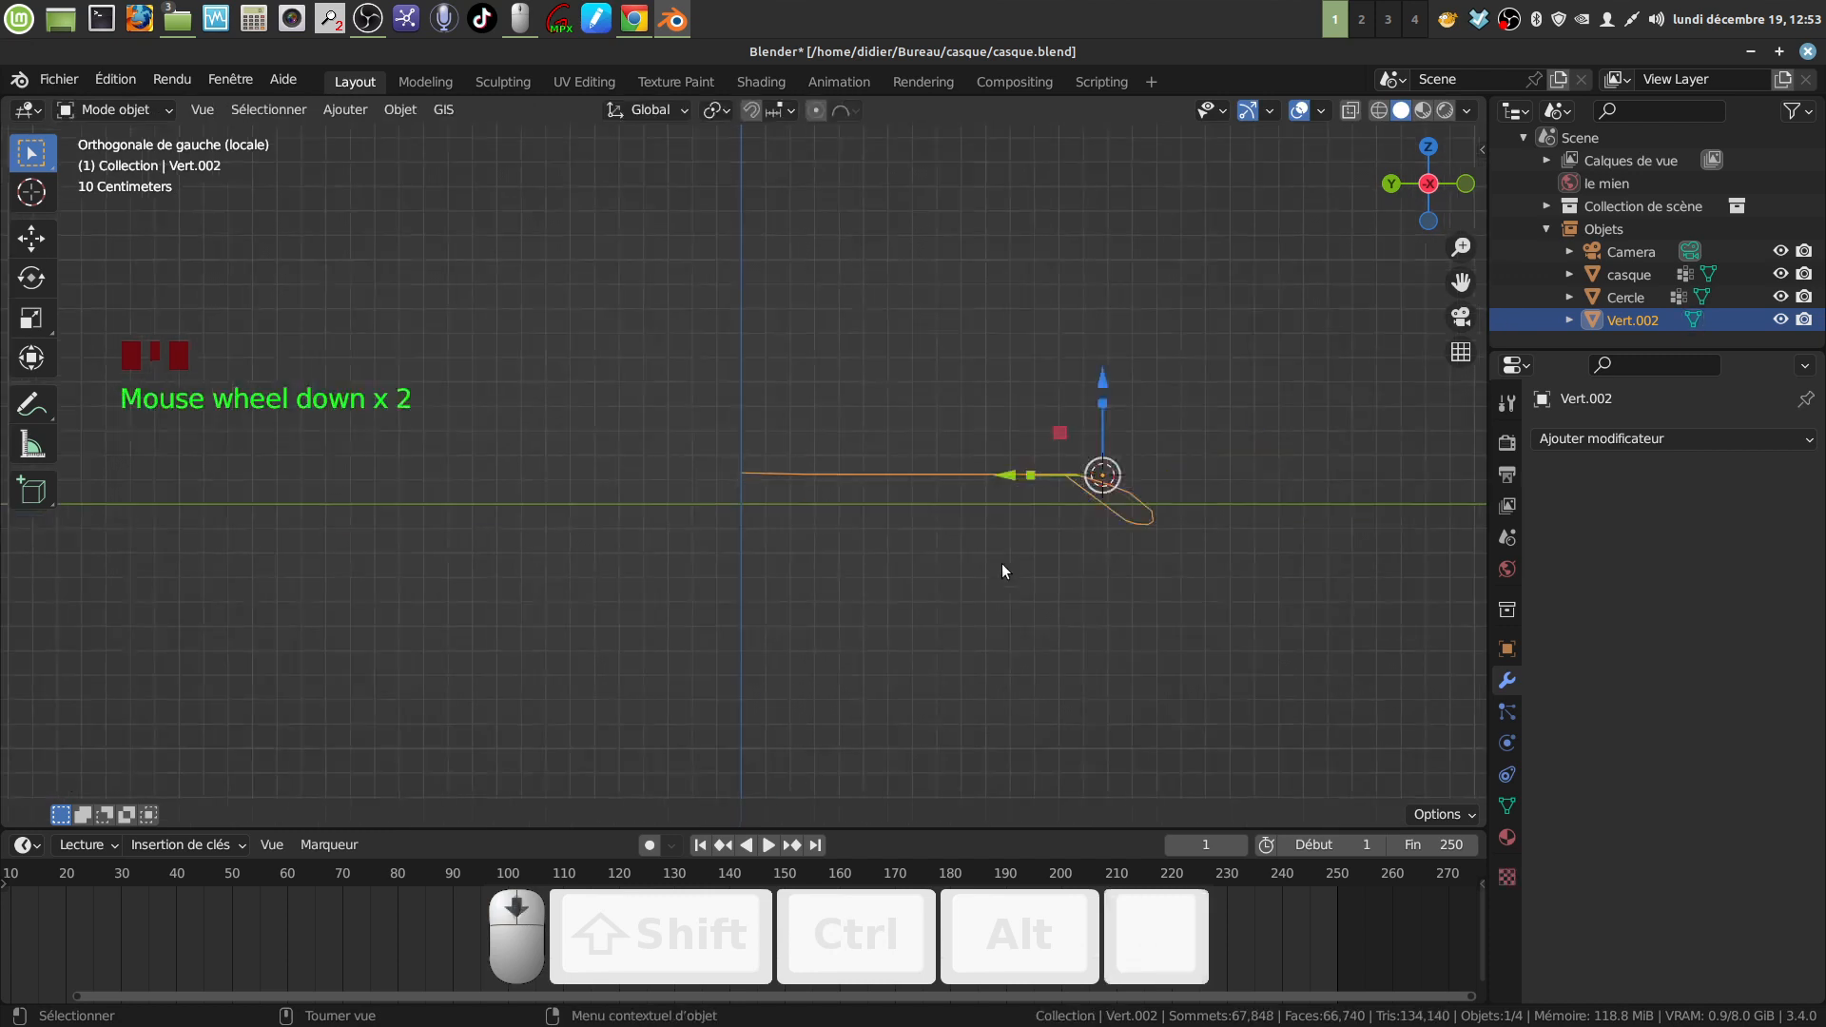
{"action": "middle_click_drag", "start_coordinate": [1003, 567], "coordinate": [841, 627]}
{"action": "middle_click_drag", "start_coordinate": [1056, 518], "coordinate": [761, 540], "text": "shift"}
{"action": "middle_click_drag", "start_coordinate": [1027, 617], "coordinate": [842, 538]}
{"action": "scroll", "coordinate": [1043, 603], "scroll_direction": "up", "scroll_amount": 3}
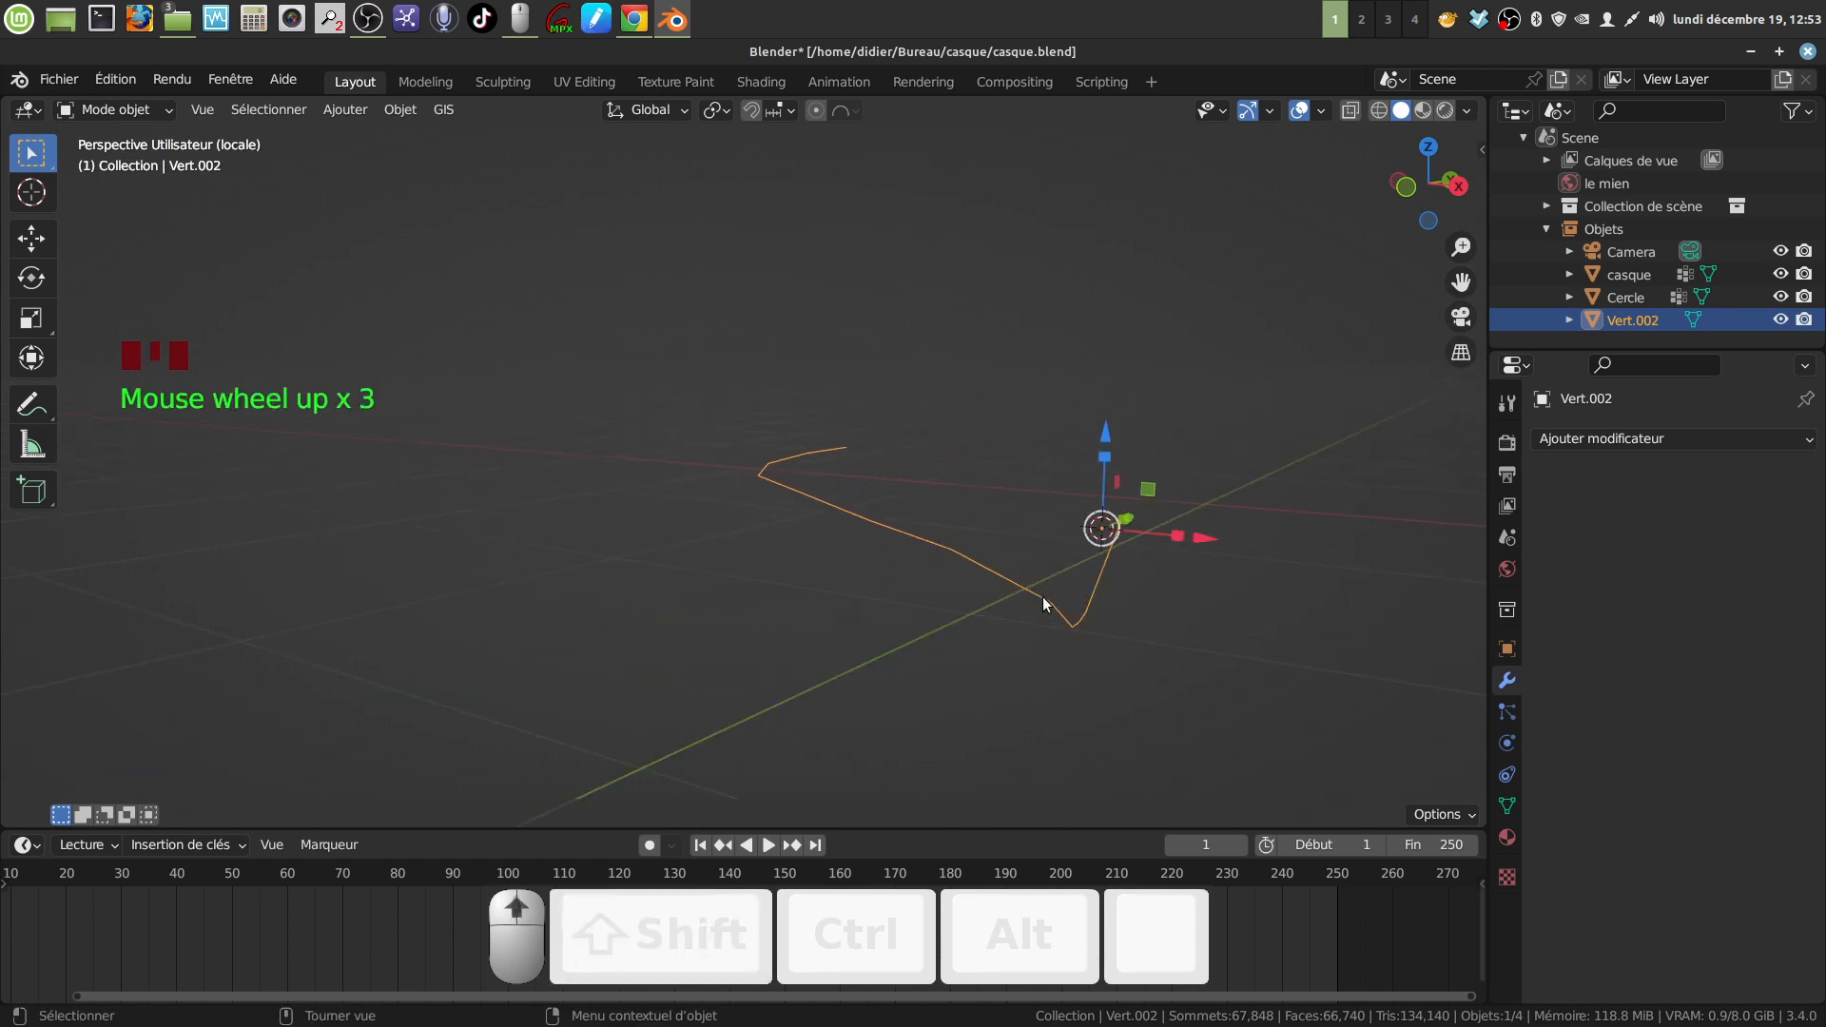
{"action": "middle_click_drag", "start_coordinate": [1043, 603], "coordinate": [902, 584]}
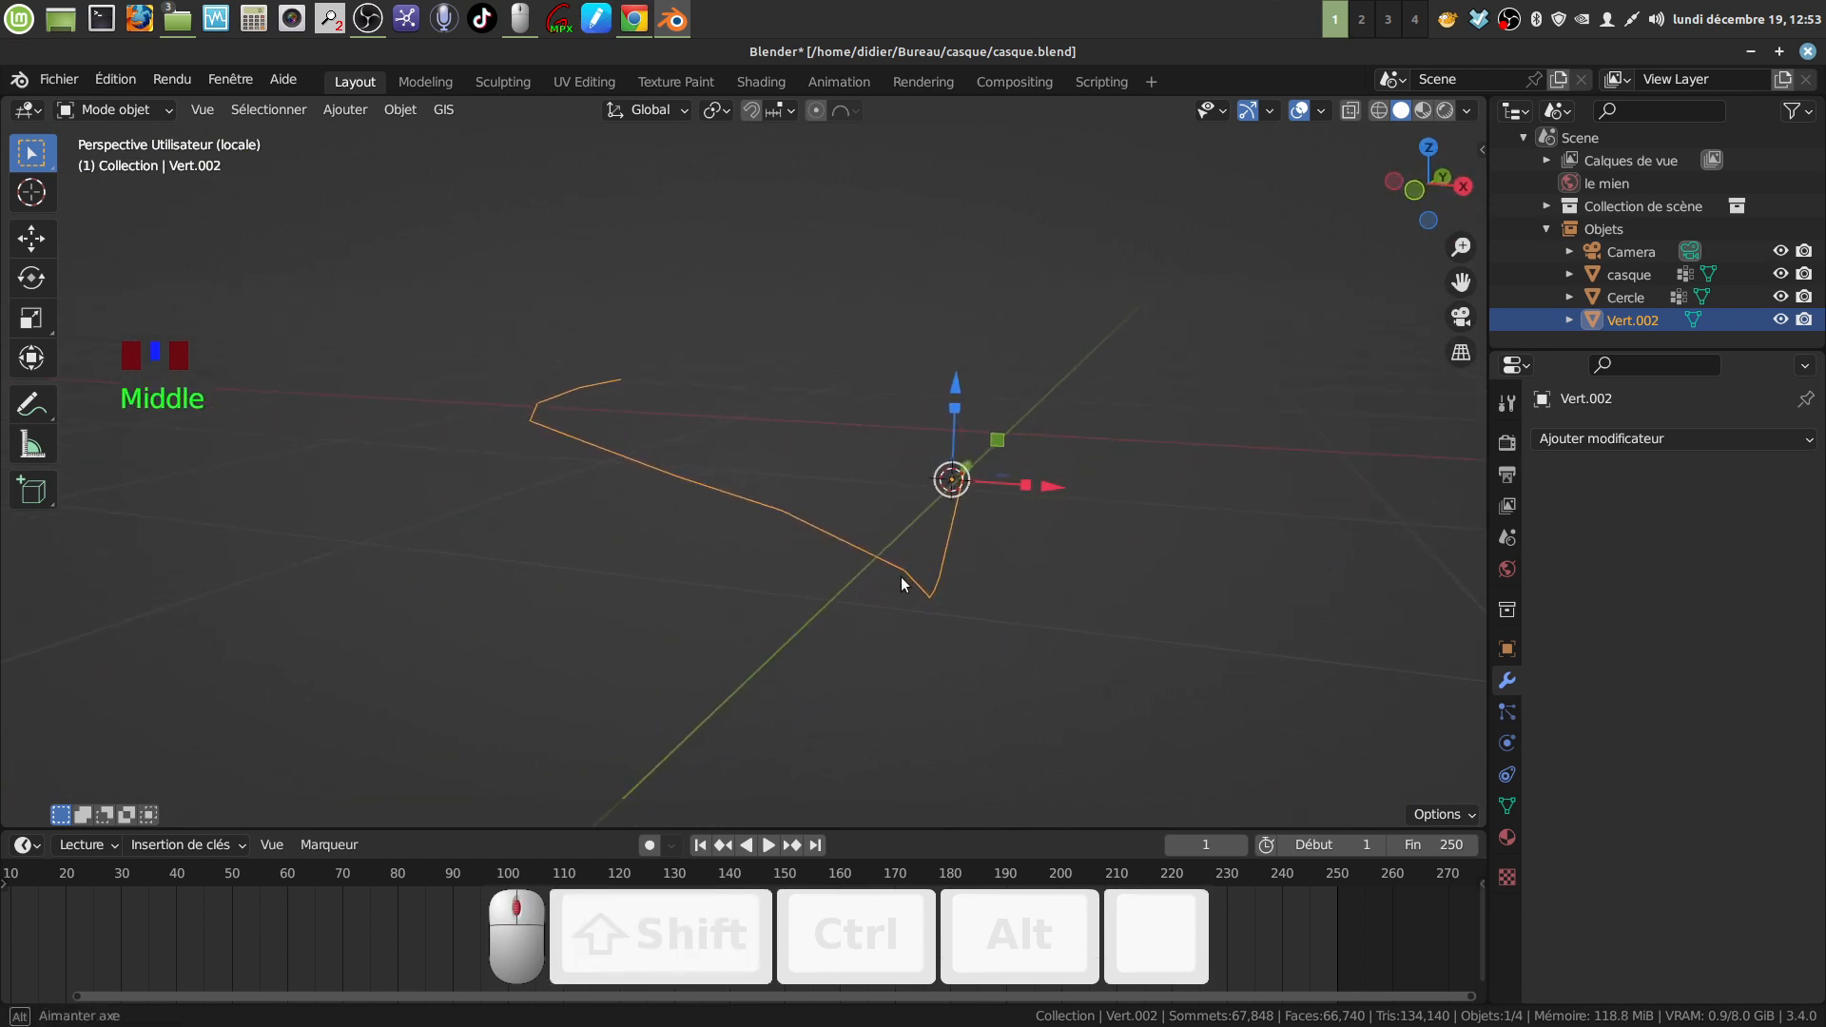
{"action": "key", "text": "Tab"}
{"action": "middle_click_drag", "start_coordinate": [1033, 649], "coordinate": [954, 593]}
{"action": "scroll", "coordinate": [1076, 674], "scroll_direction": "down", "scroll_amount": 2}
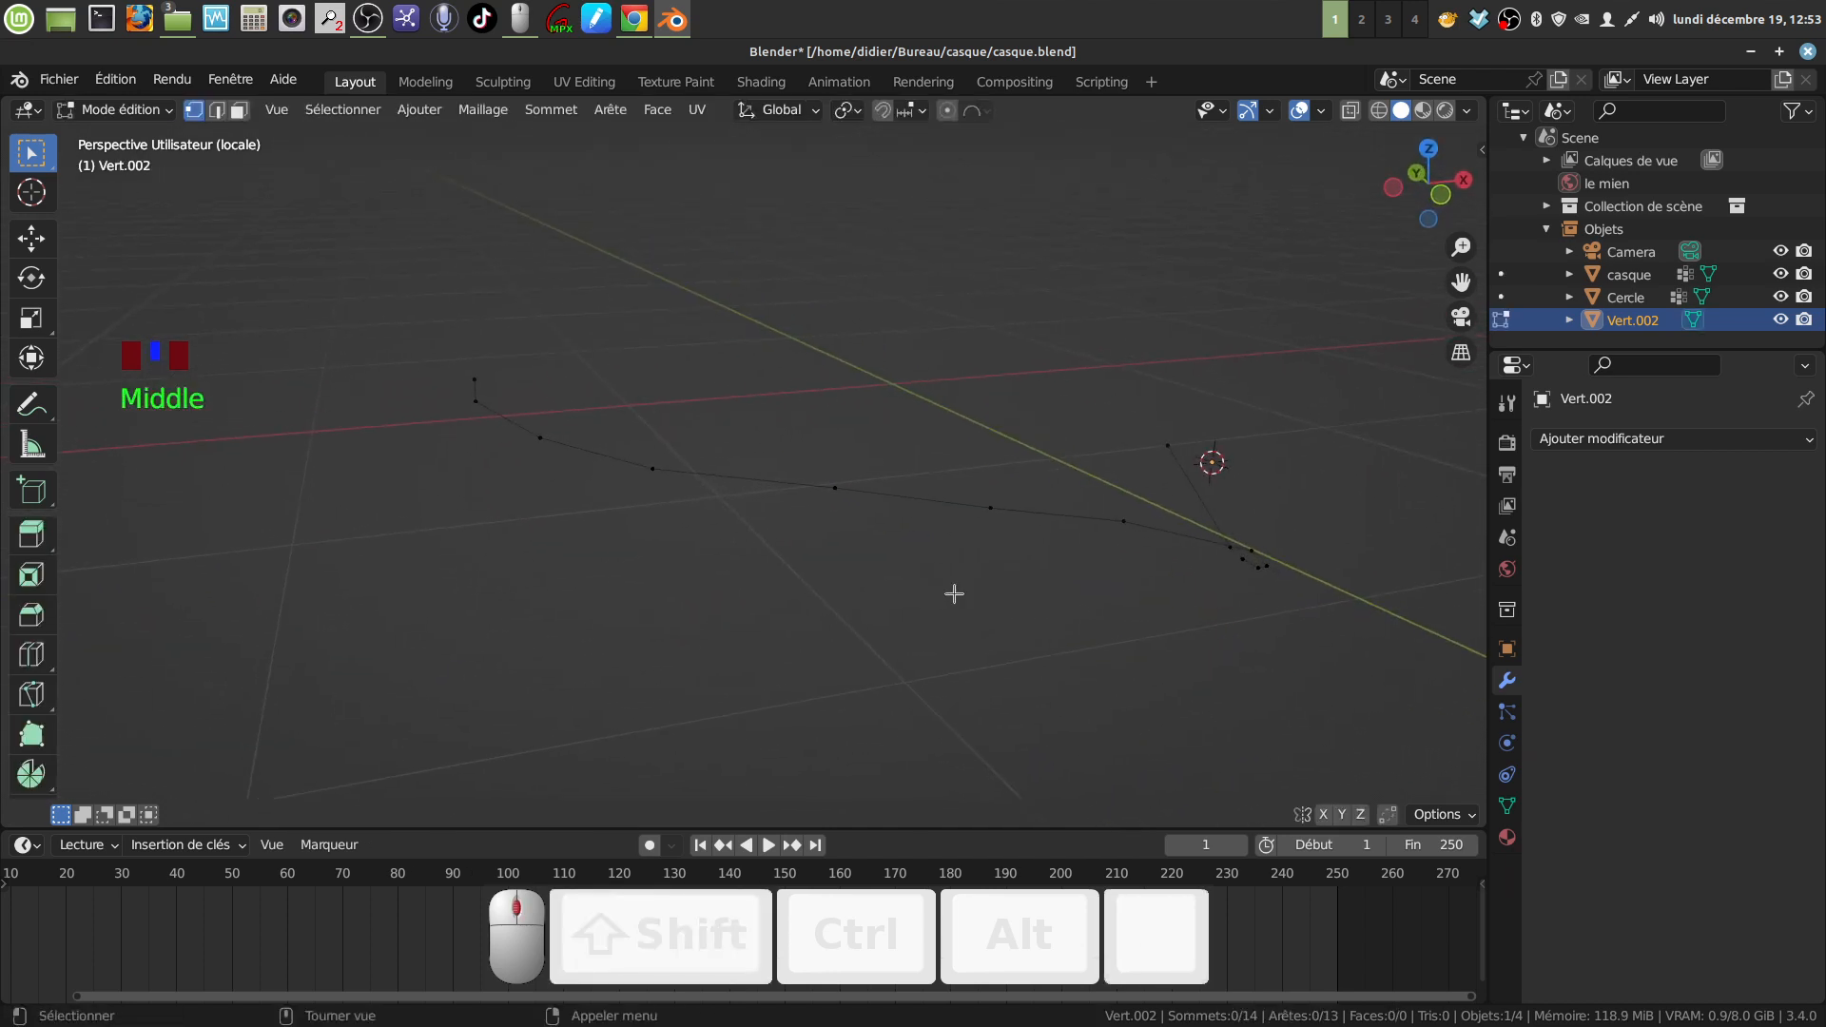
{"action": "key", "text": "Tab"}
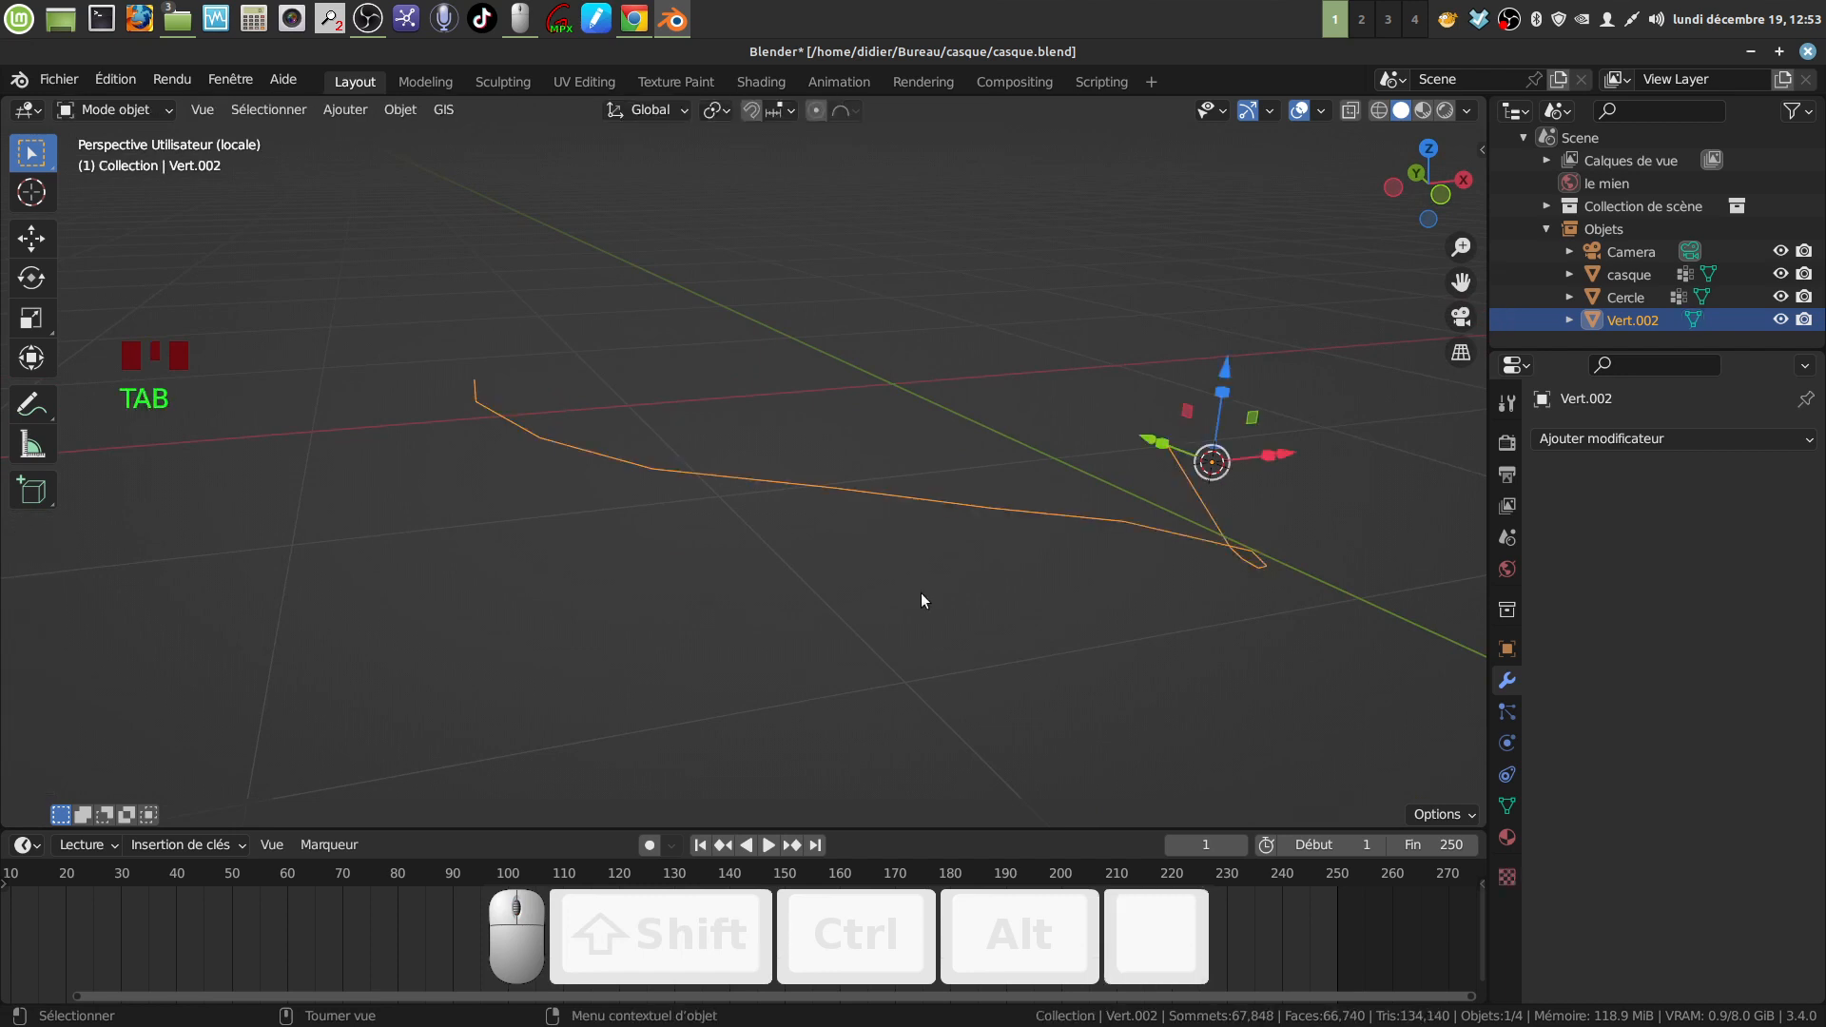
Step: Leave local view and open the strap in Edit Mode in the left orthographic view of the helmet
{"action": "key", "text": "KP_Divide"}
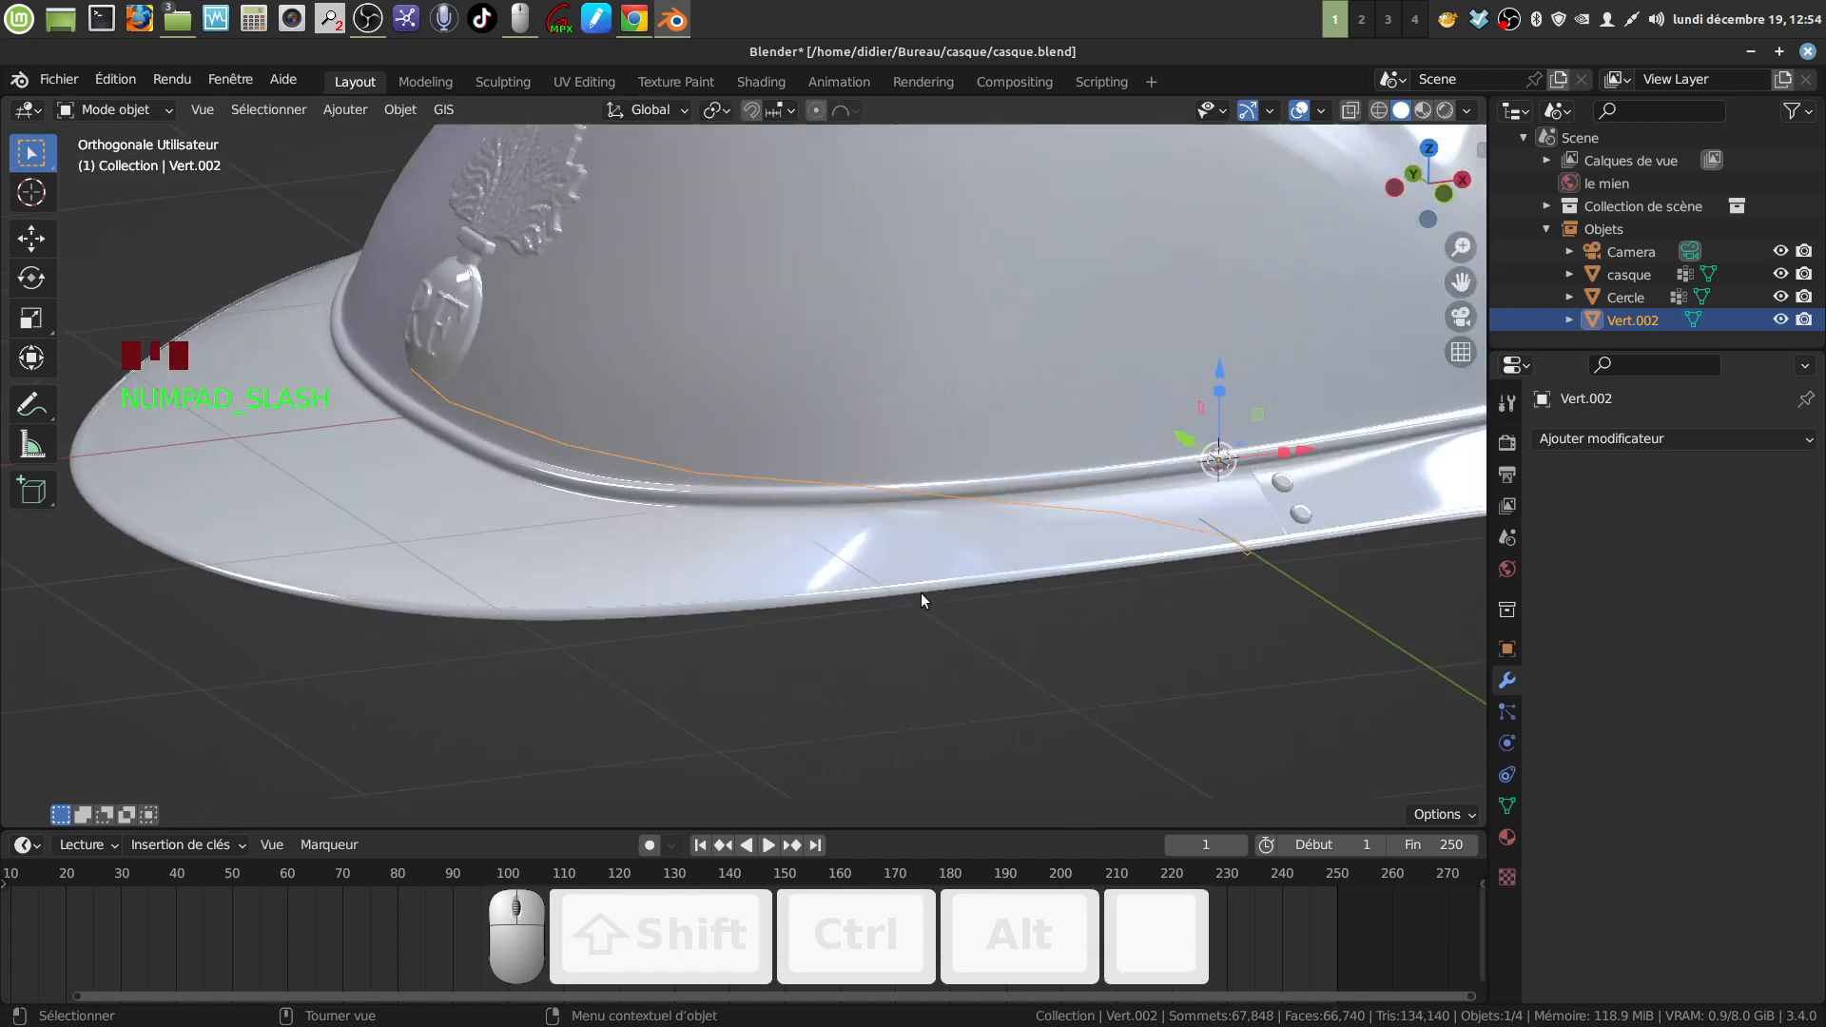
{"action": "middle_click_drag", "start_coordinate": [955, 550], "coordinate": [728, 430]}
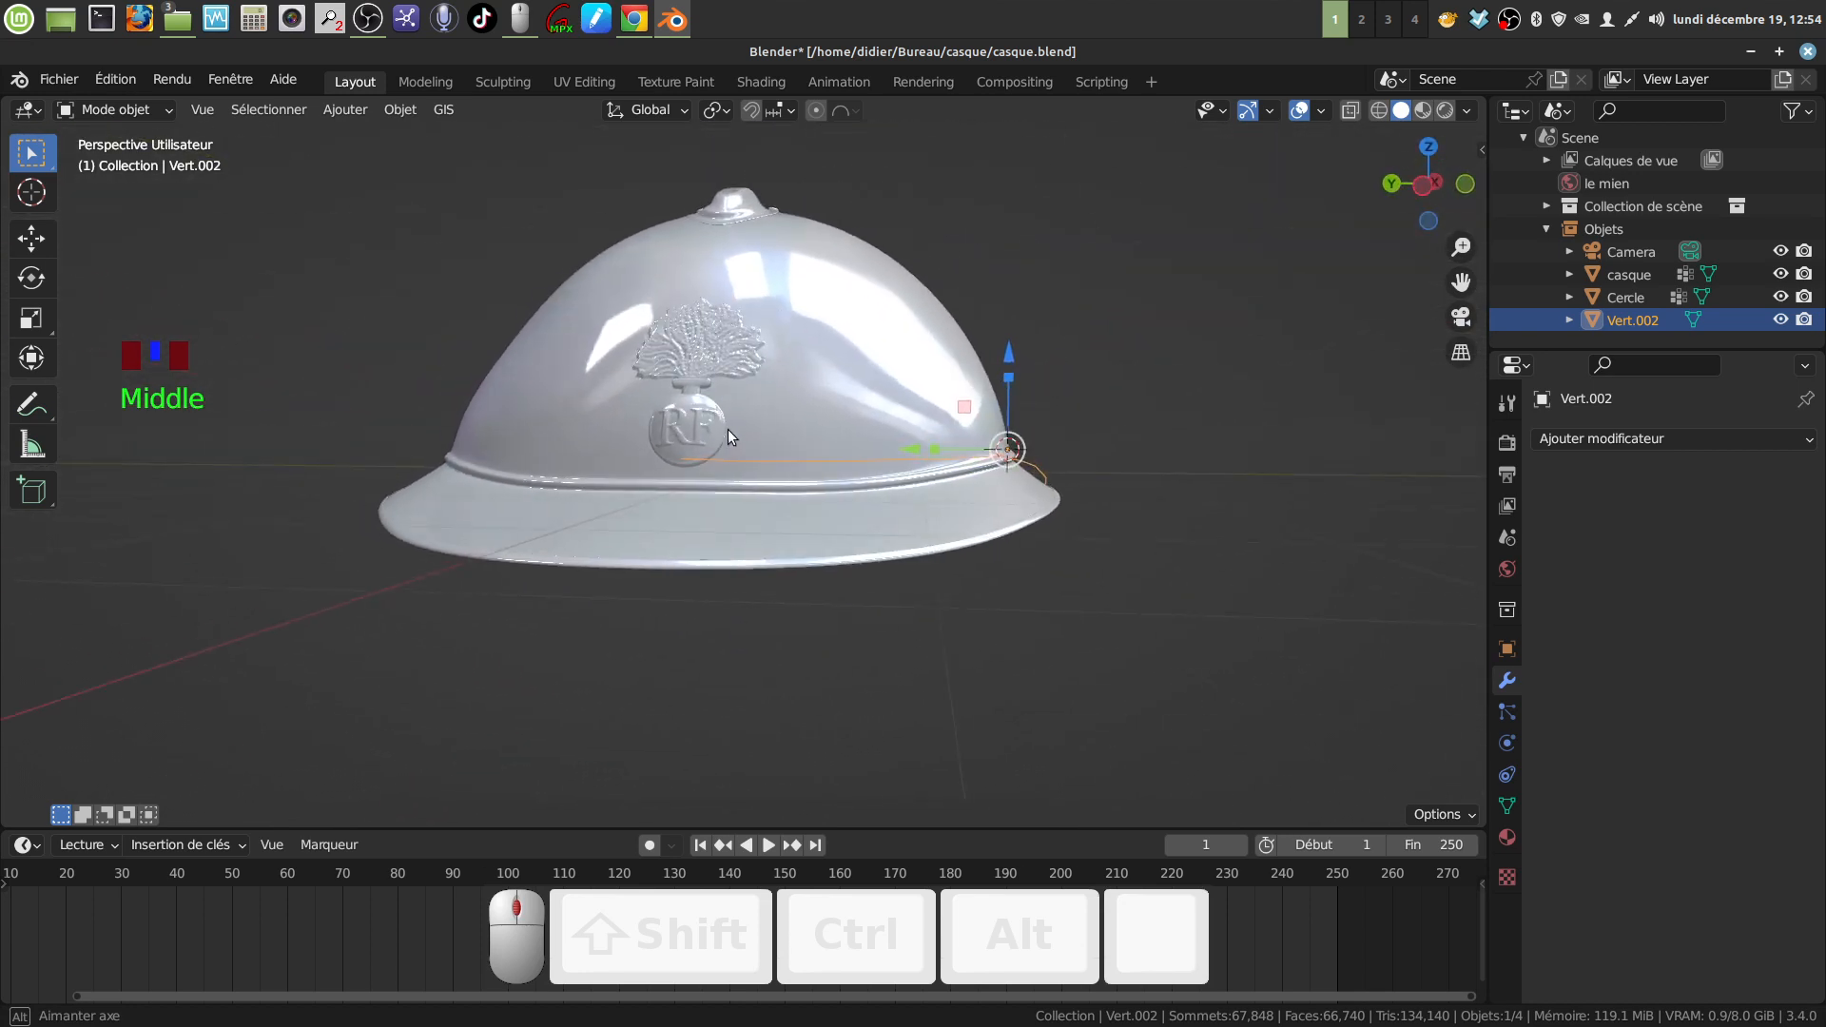
{"action": "key", "text": "ctrl+KP_3"}
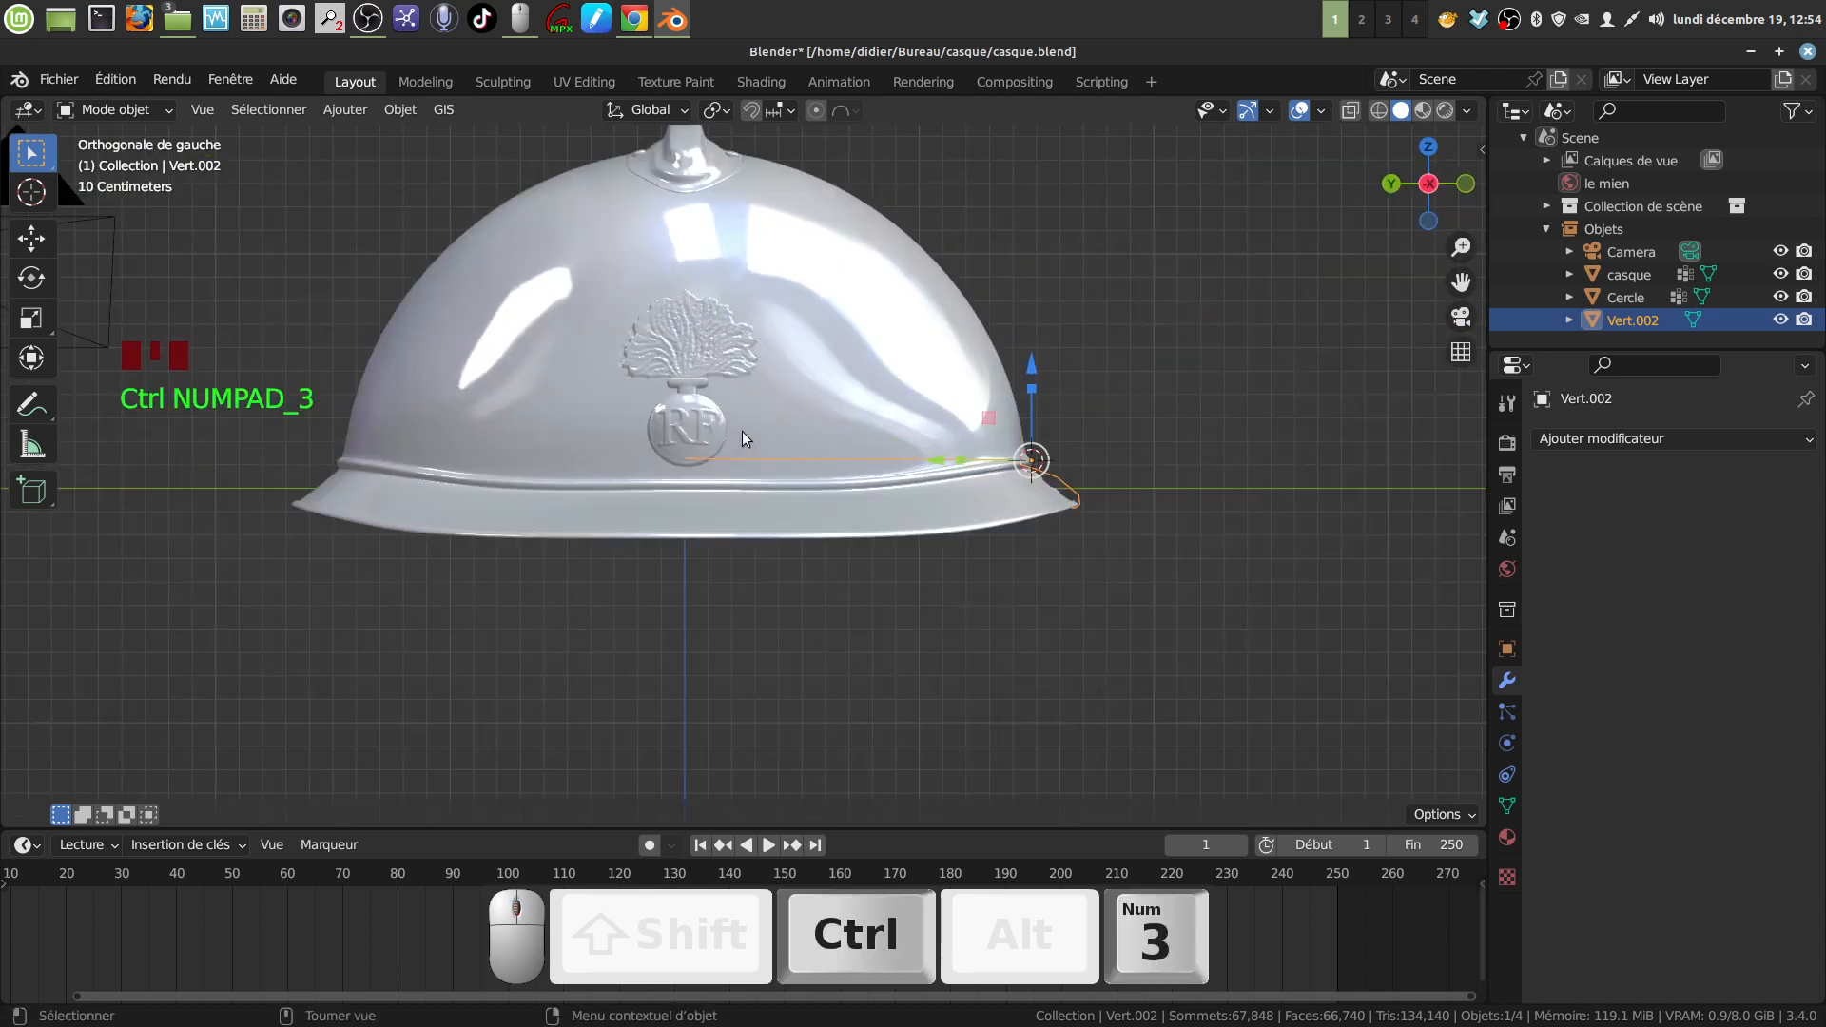
{"action": "scroll", "coordinate": [743, 433], "scroll_direction": "up", "scroll_amount": 1}
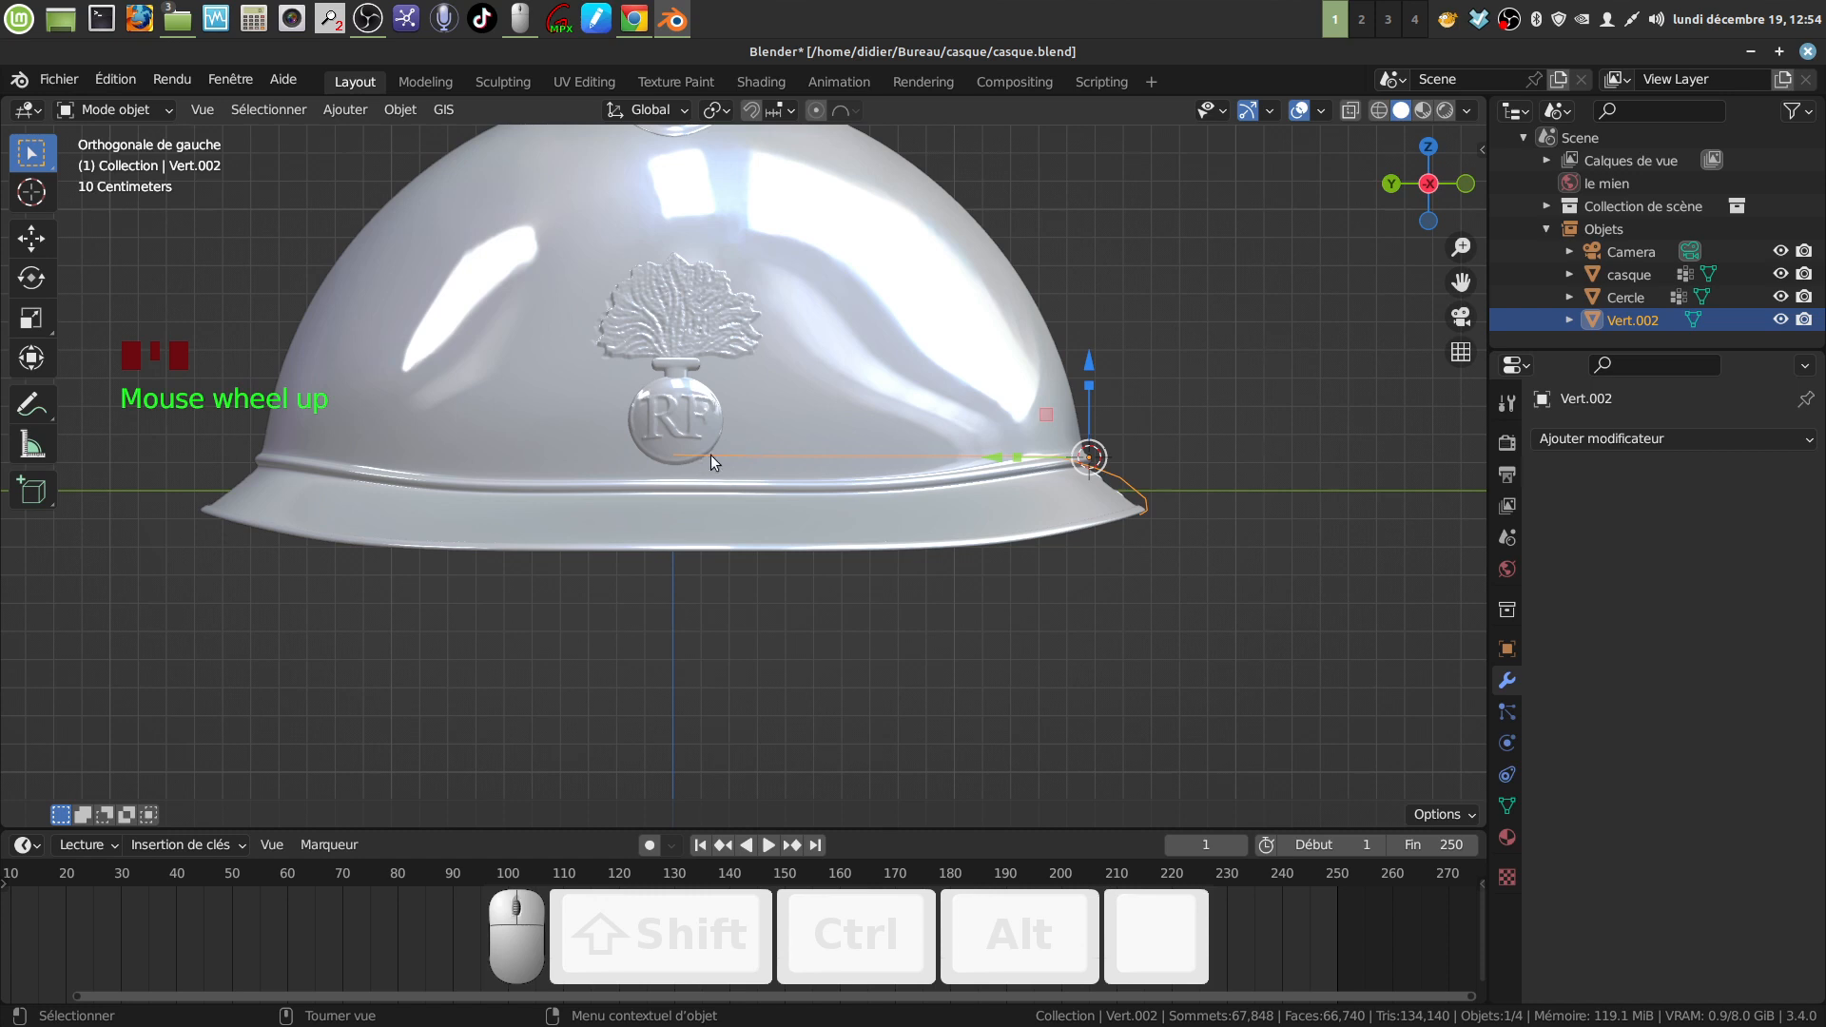
{"action": "key", "text": "Tab"}
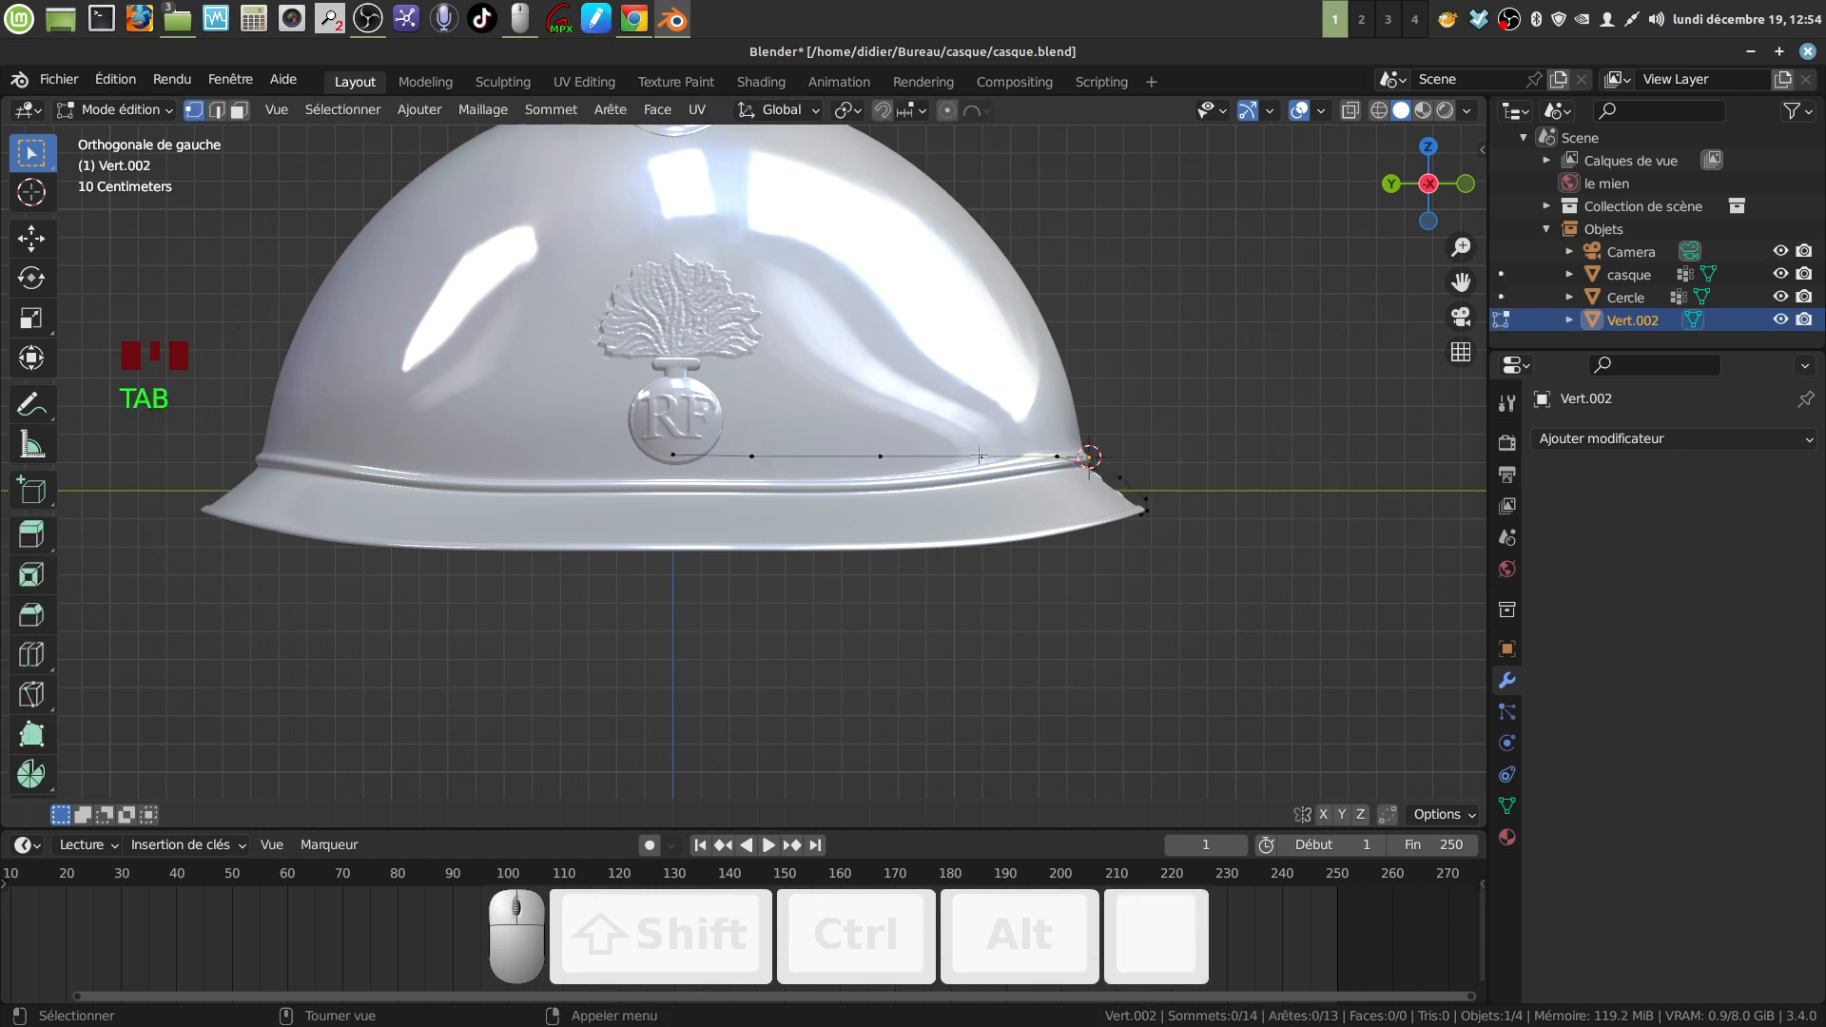
Step: Lower the five front strap vertices along global Z to follow the helmet's ridge, moving the front end vertex by -0.074344 m
{"action": "left_click", "coordinate": [1057, 454]}
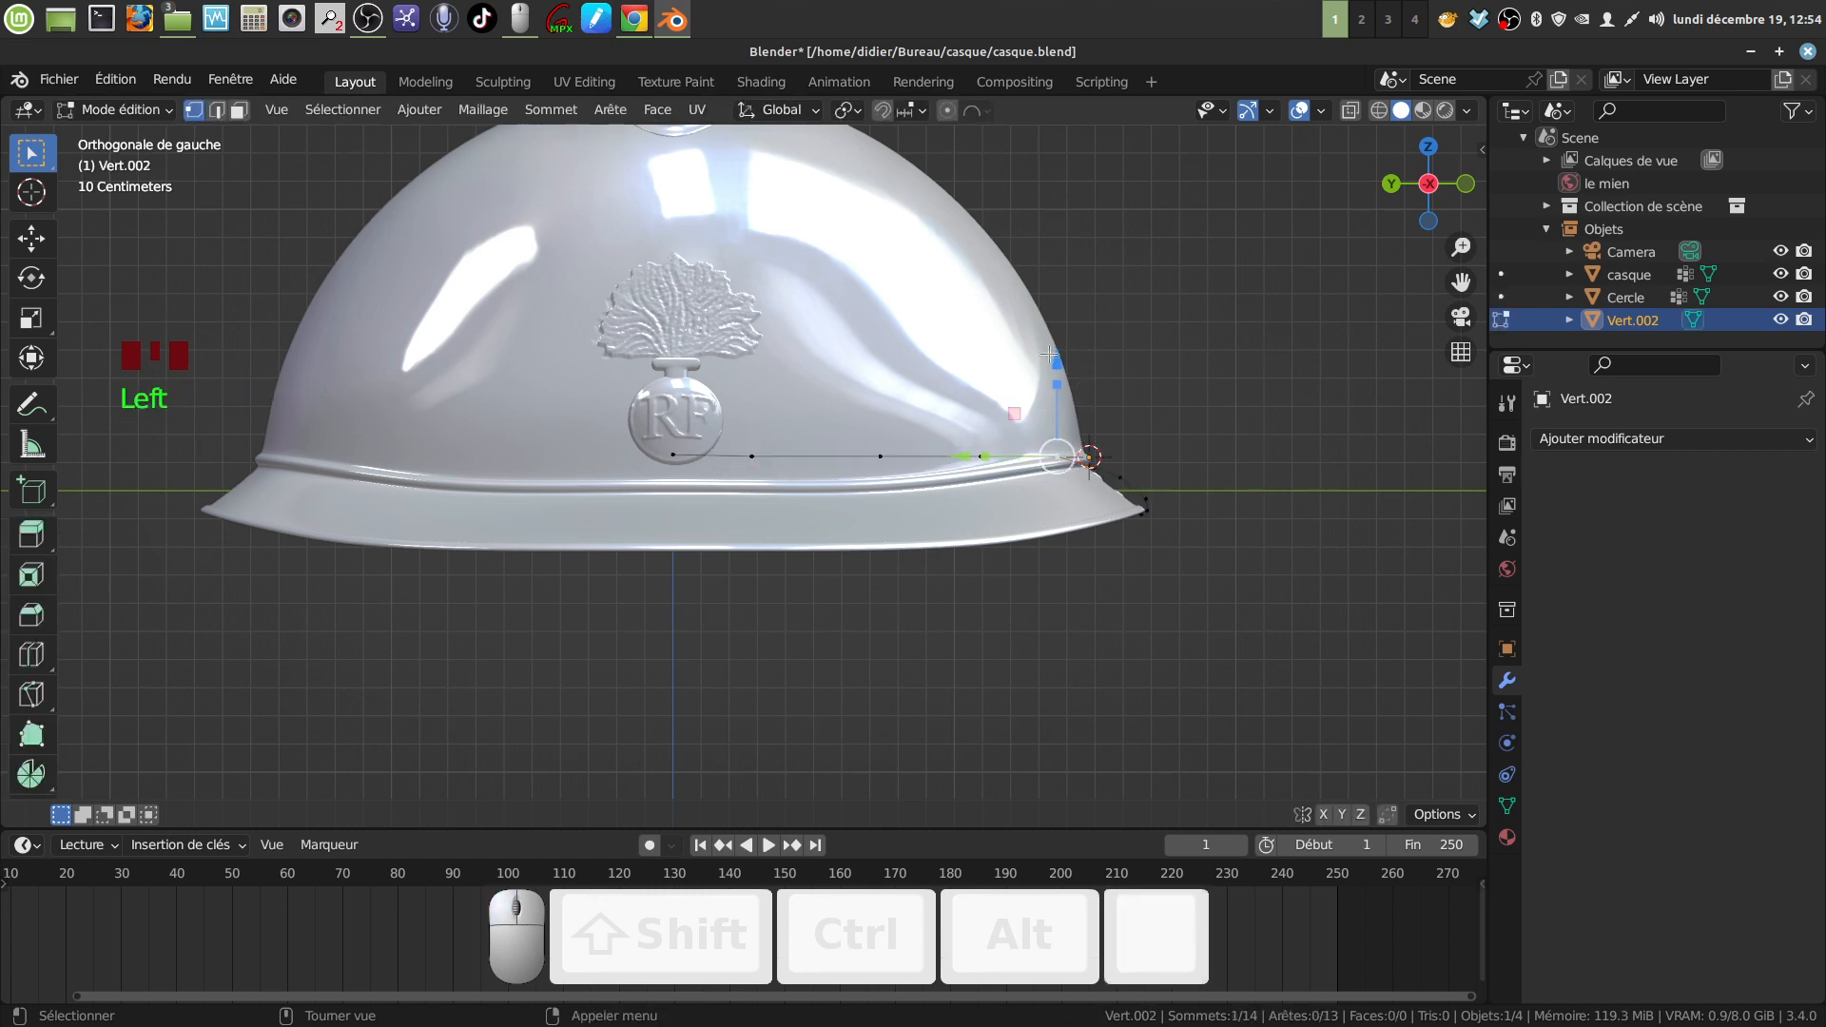
{"action": "left_click_drag", "start_coordinate": [1052, 359], "coordinate": [990, 369]}
{"action": "left_click", "coordinate": [1003, 430]}
{"action": "left_click", "coordinate": [893, 433]}
{"action": "left_click_drag", "start_coordinate": [886, 361], "coordinate": [883, 381]}
{"action": "left_click", "coordinate": [767, 441]}
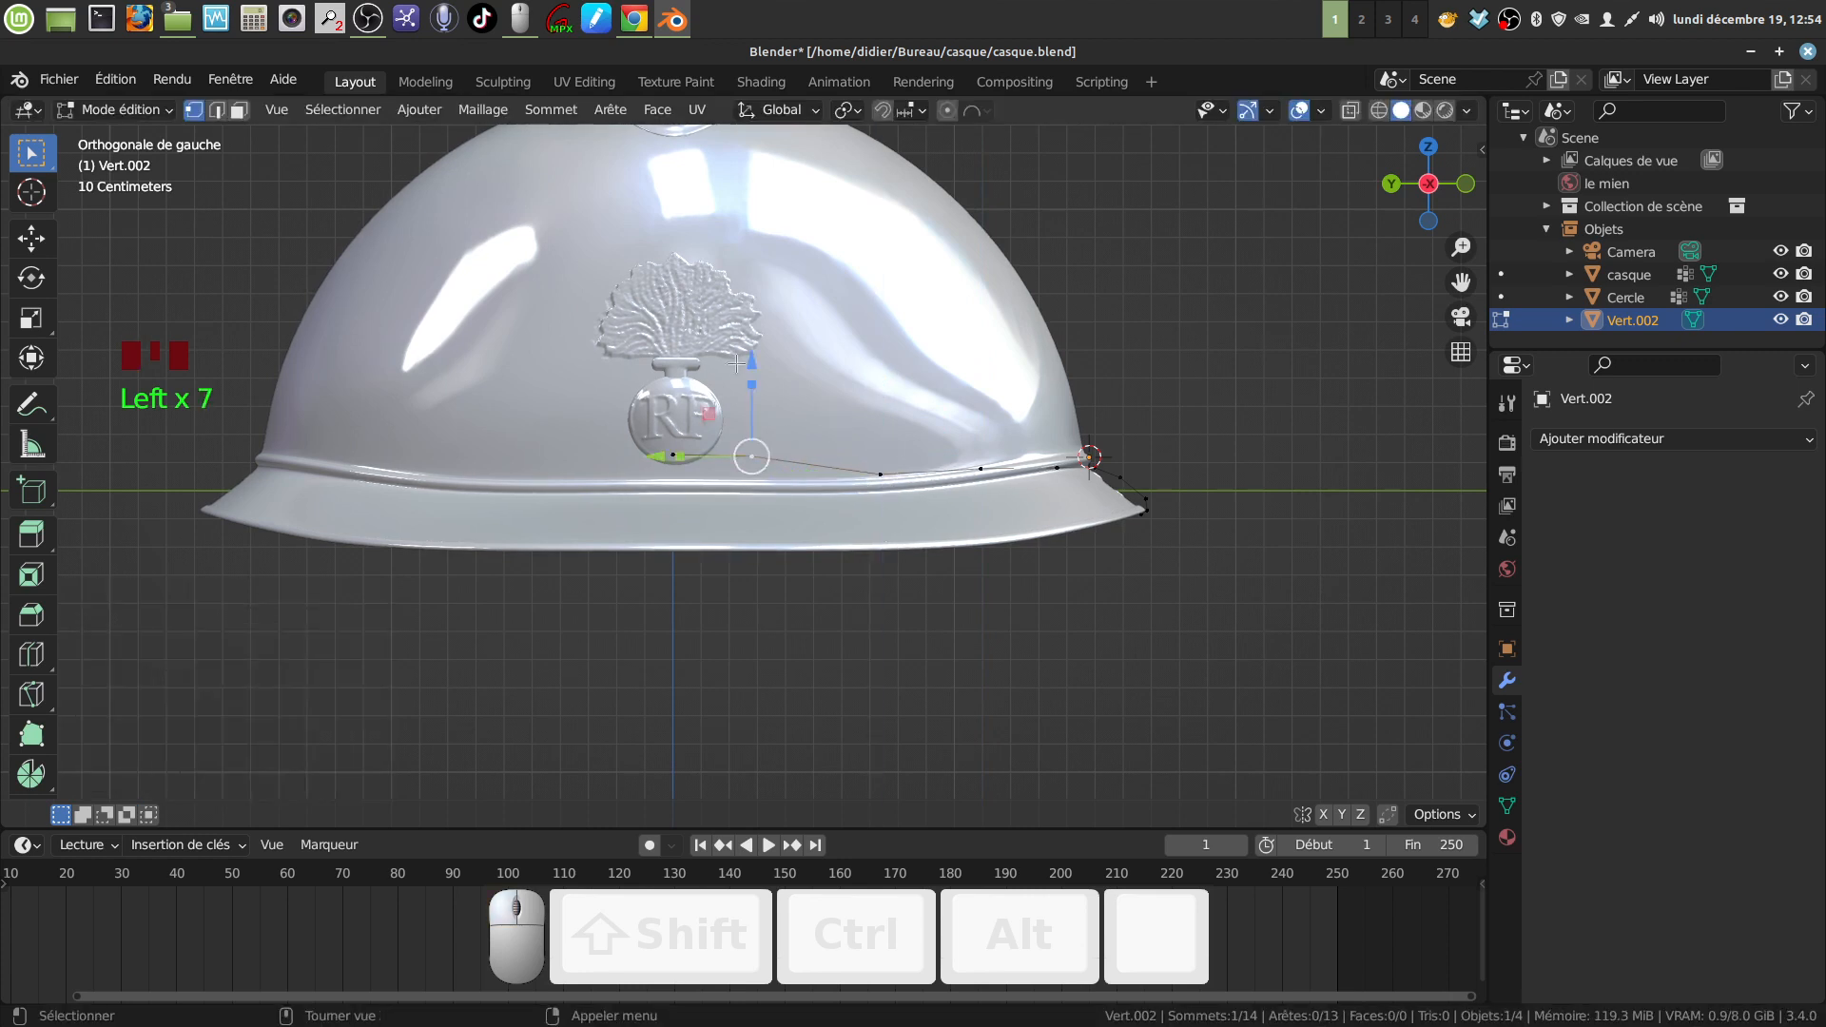
{"action": "left_click_drag", "start_coordinate": [747, 359], "coordinate": [681, 383]}
{"action": "left_click", "coordinate": [674, 447]}
{"action": "middle_click_drag", "start_coordinate": [681, 382], "coordinate": [833, 466]}
{"action": "middle_click_drag", "start_coordinate": [1283, 477], "coordinate": [1129, 465]}
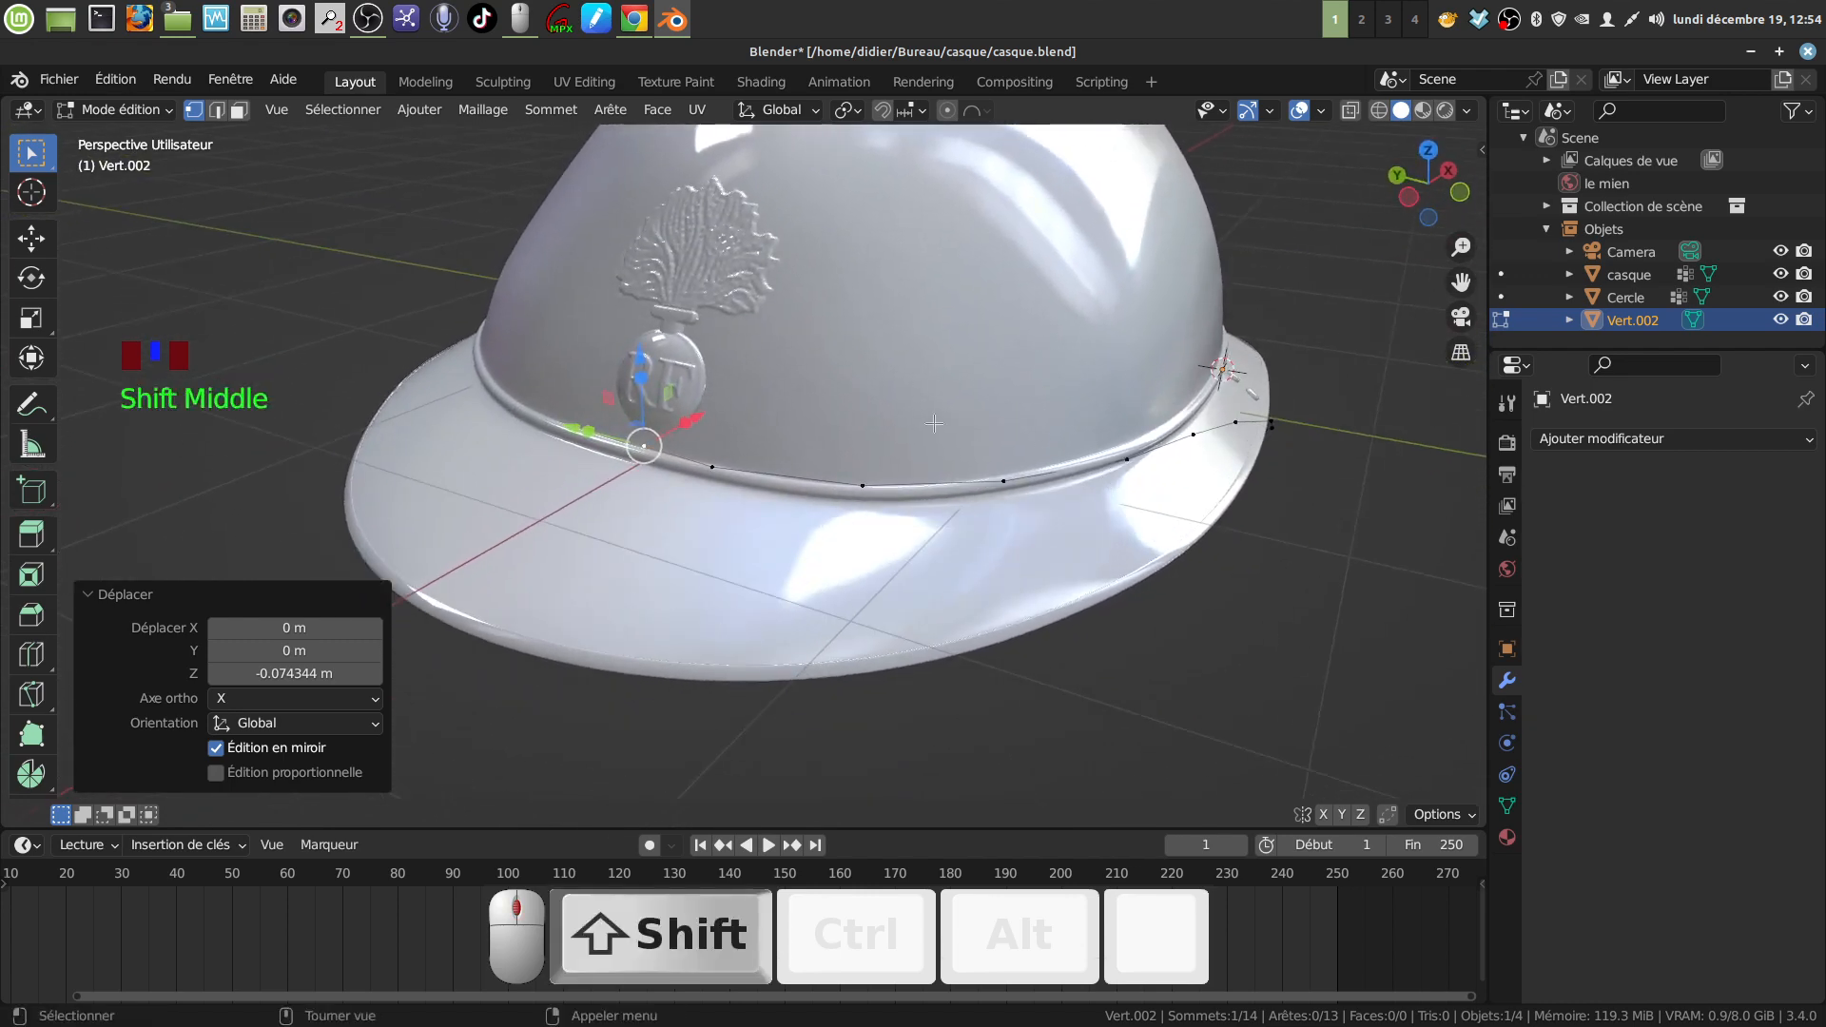
{"action": "mouse_move", "coordinate": [771, 392]}
{"action": "middle_mouse_down"}
{"action": "mouse_move", "coordinate": [768, 373]}
{"action": "mouse_move", "coordinate": [768, 395]}
{"action": "middle_mouse_up"}
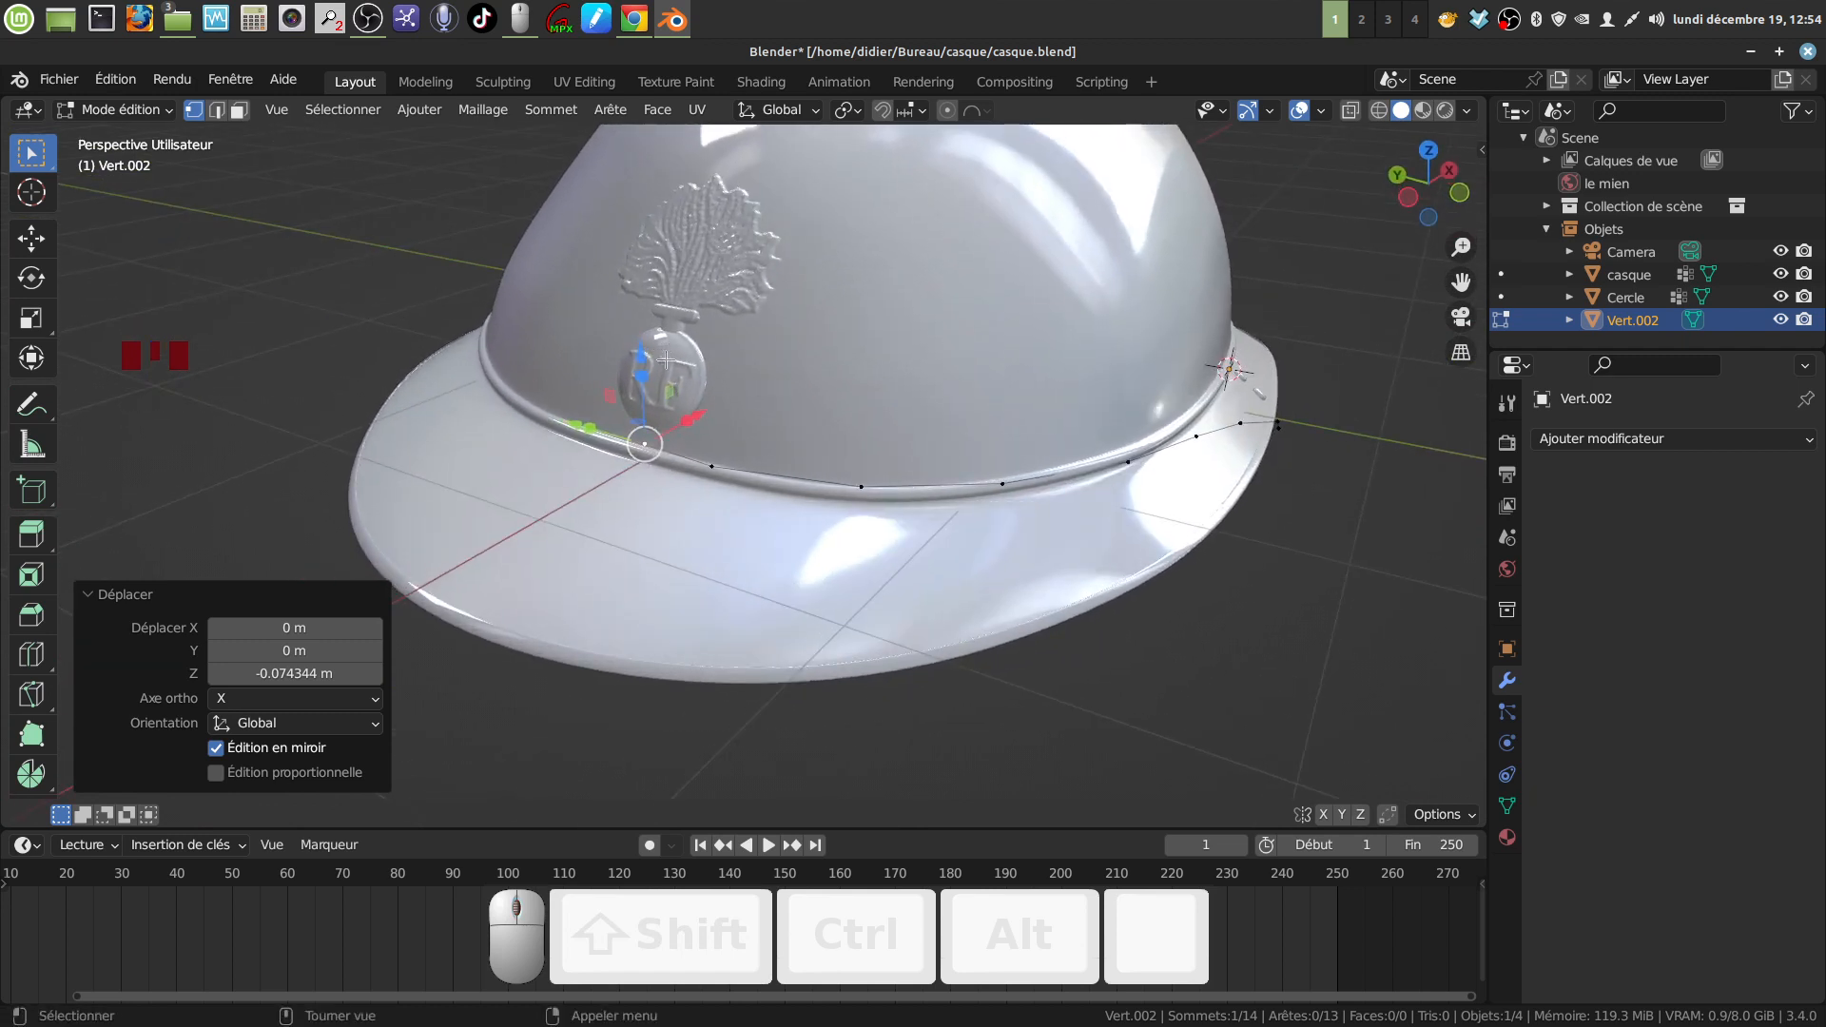
Step: Return to Object Mode and convert the strap mesh to a curve without keeping the original
{"action": "key", "text": "Tab"}
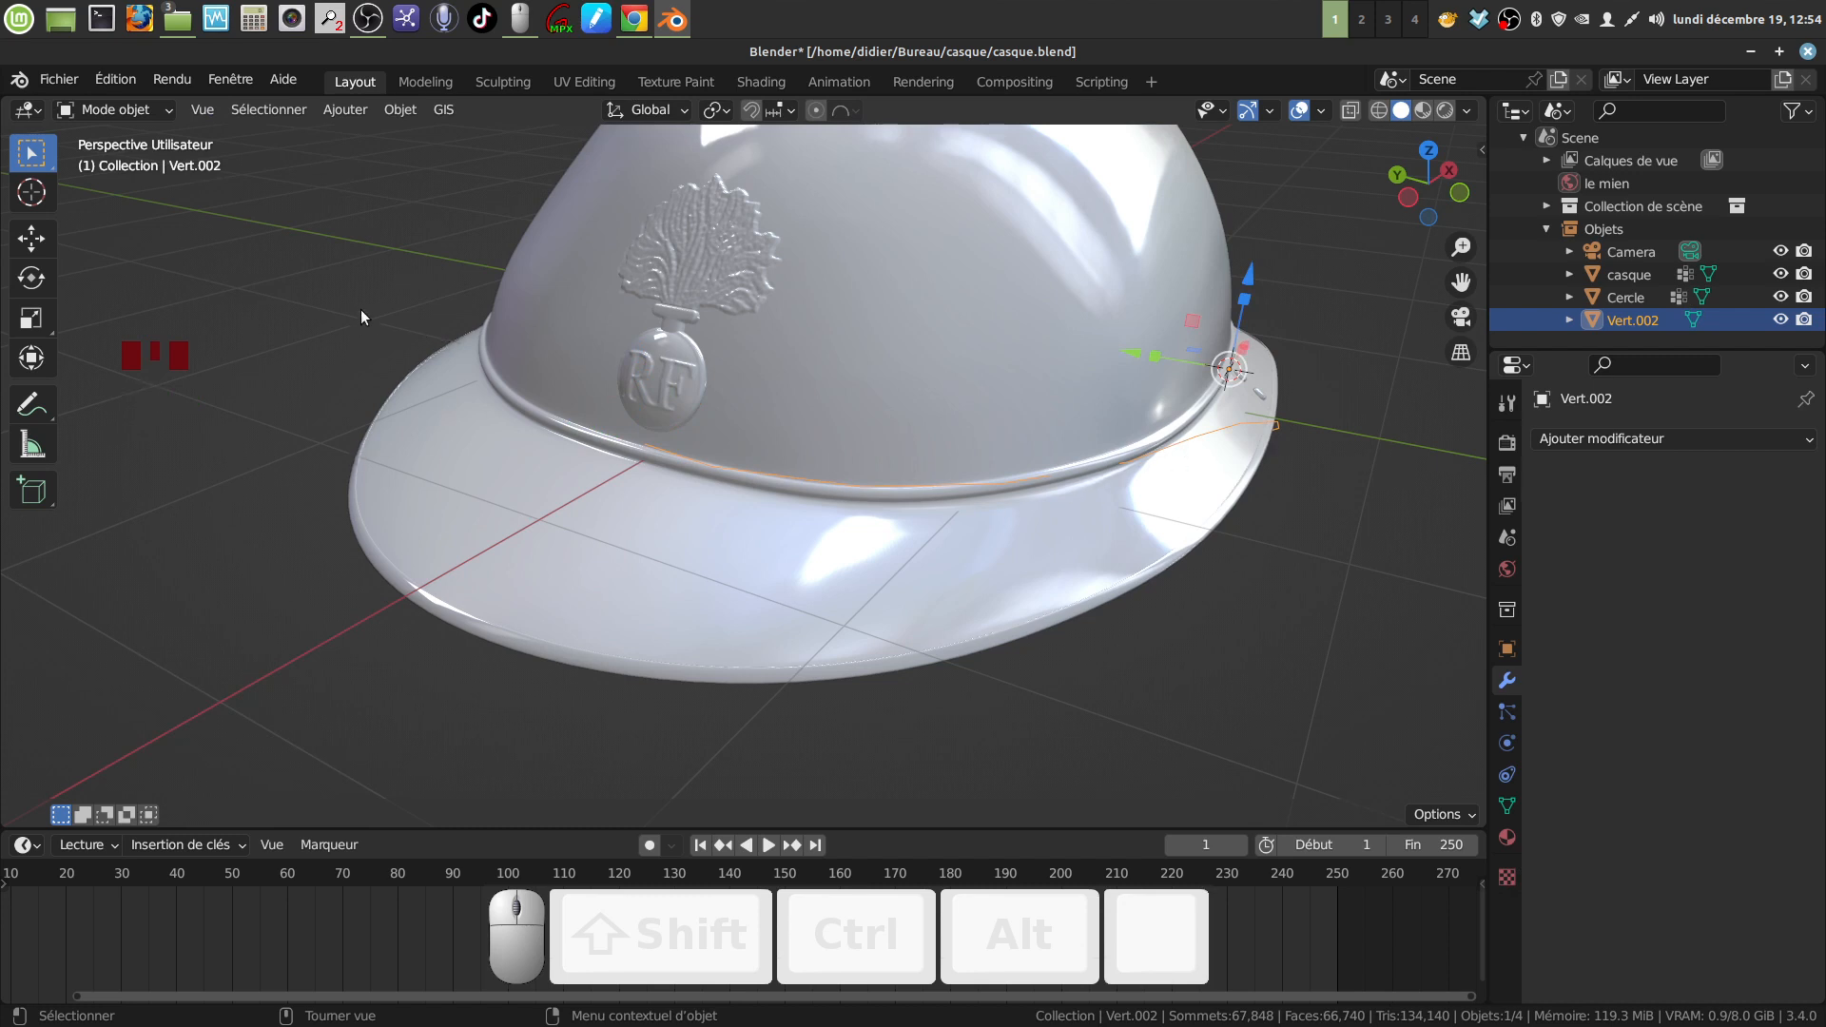
{"action": "left_click", "coordinate": [399, 110]}
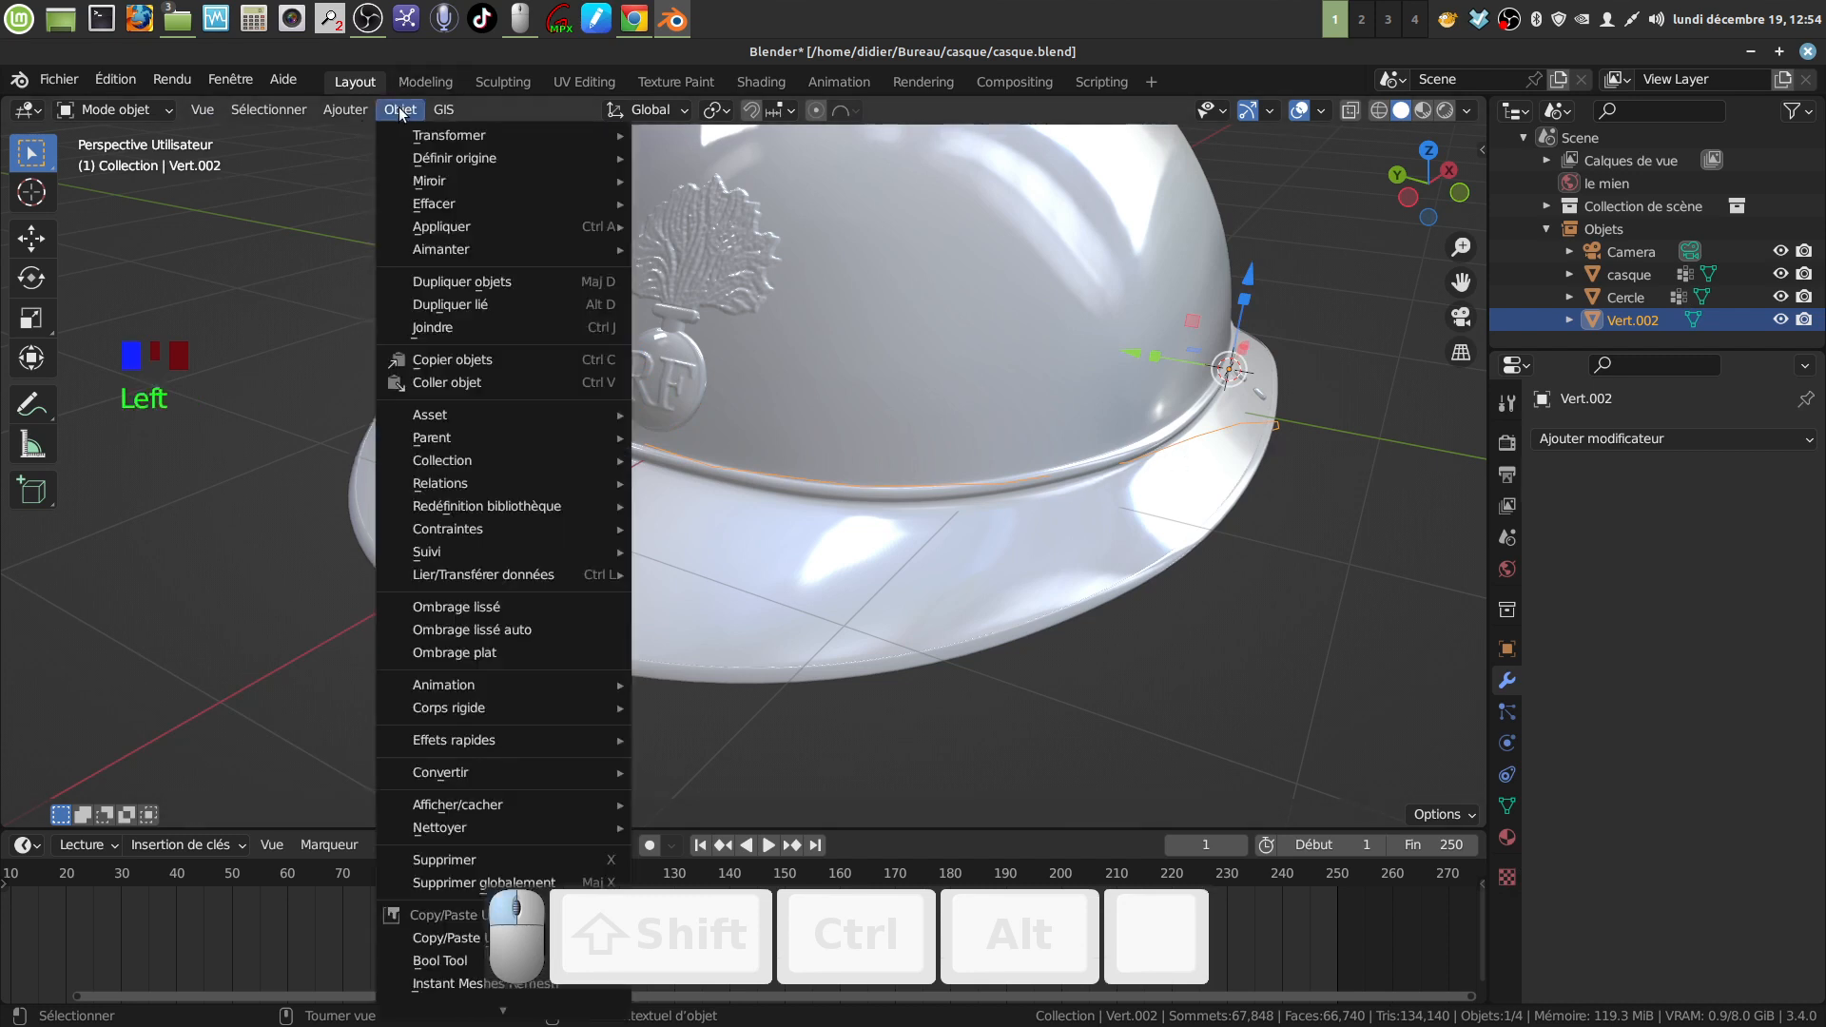
{"action": "mouse_move", "coordinate": [478, 772]}
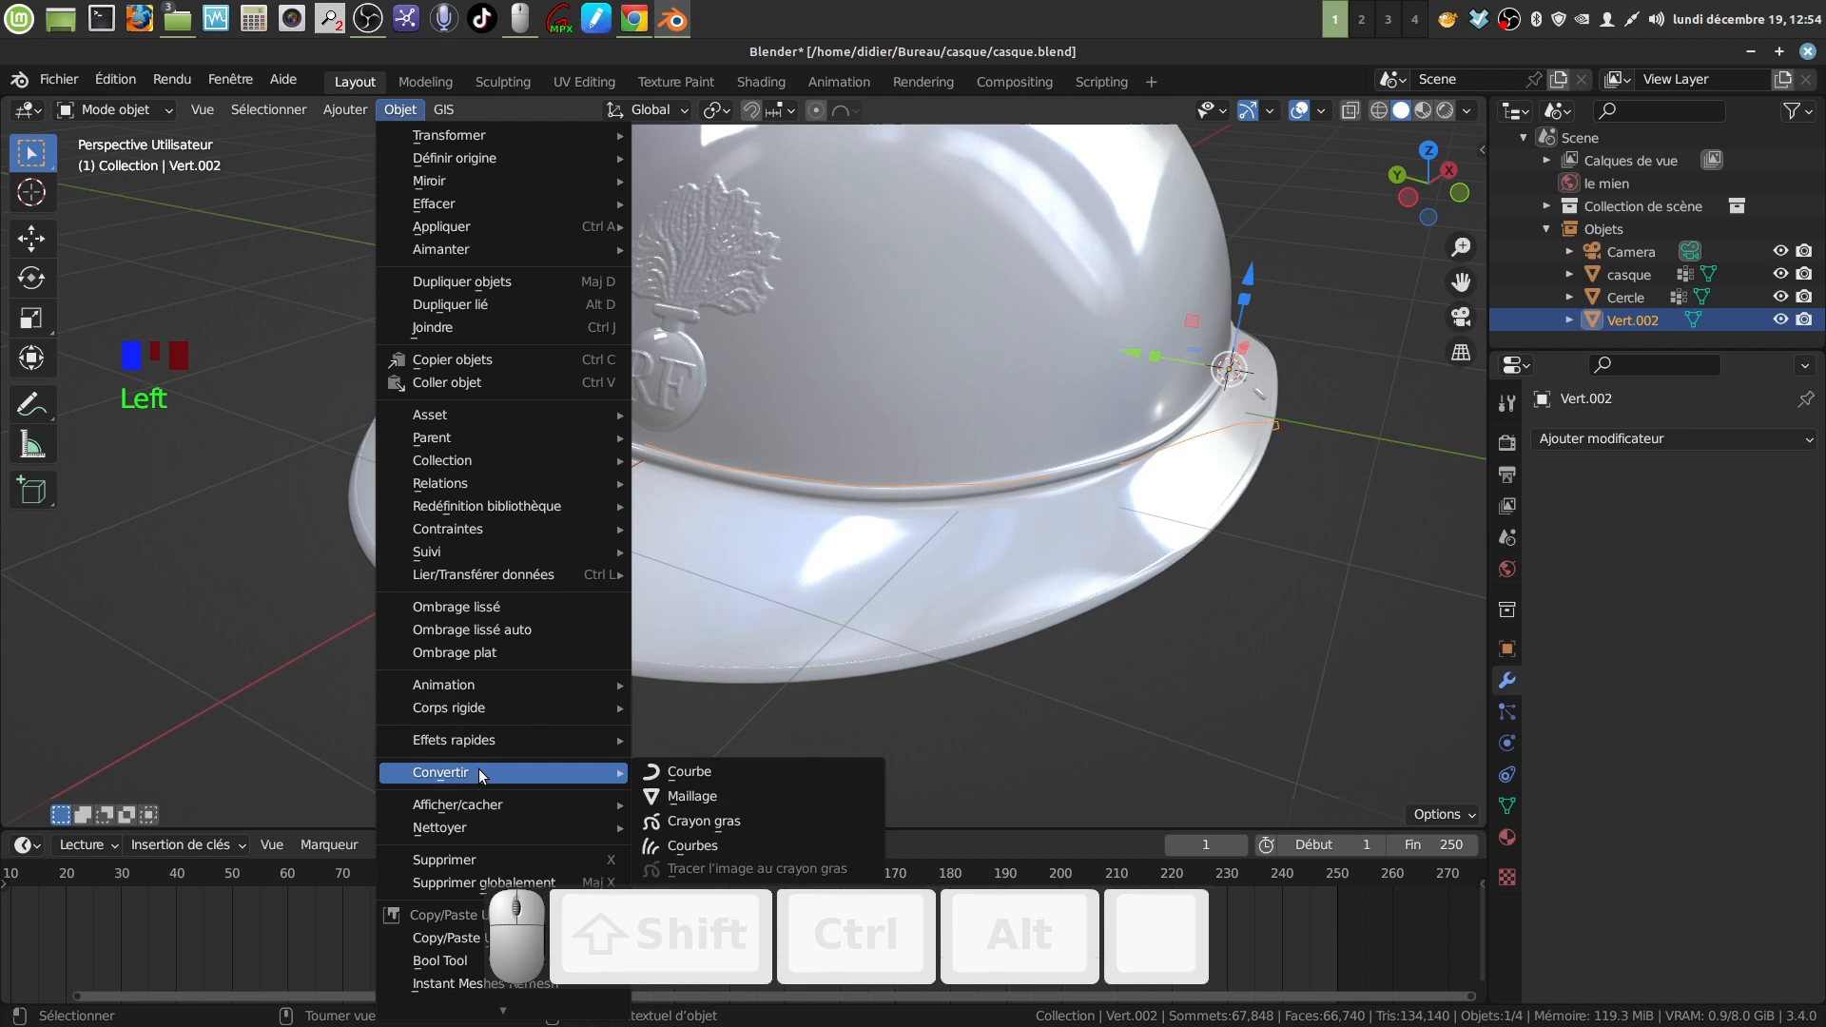
{"action": "left_click", "coordinate": [704, 774]}
{"action": "middle_click_drag", "start_coordinate": [870, 527], "coordinate": [917, 493]}
{"action": "scroll", "coordinate": [923, 508], "scroll_direction": "down", "scroll_amount": 1}
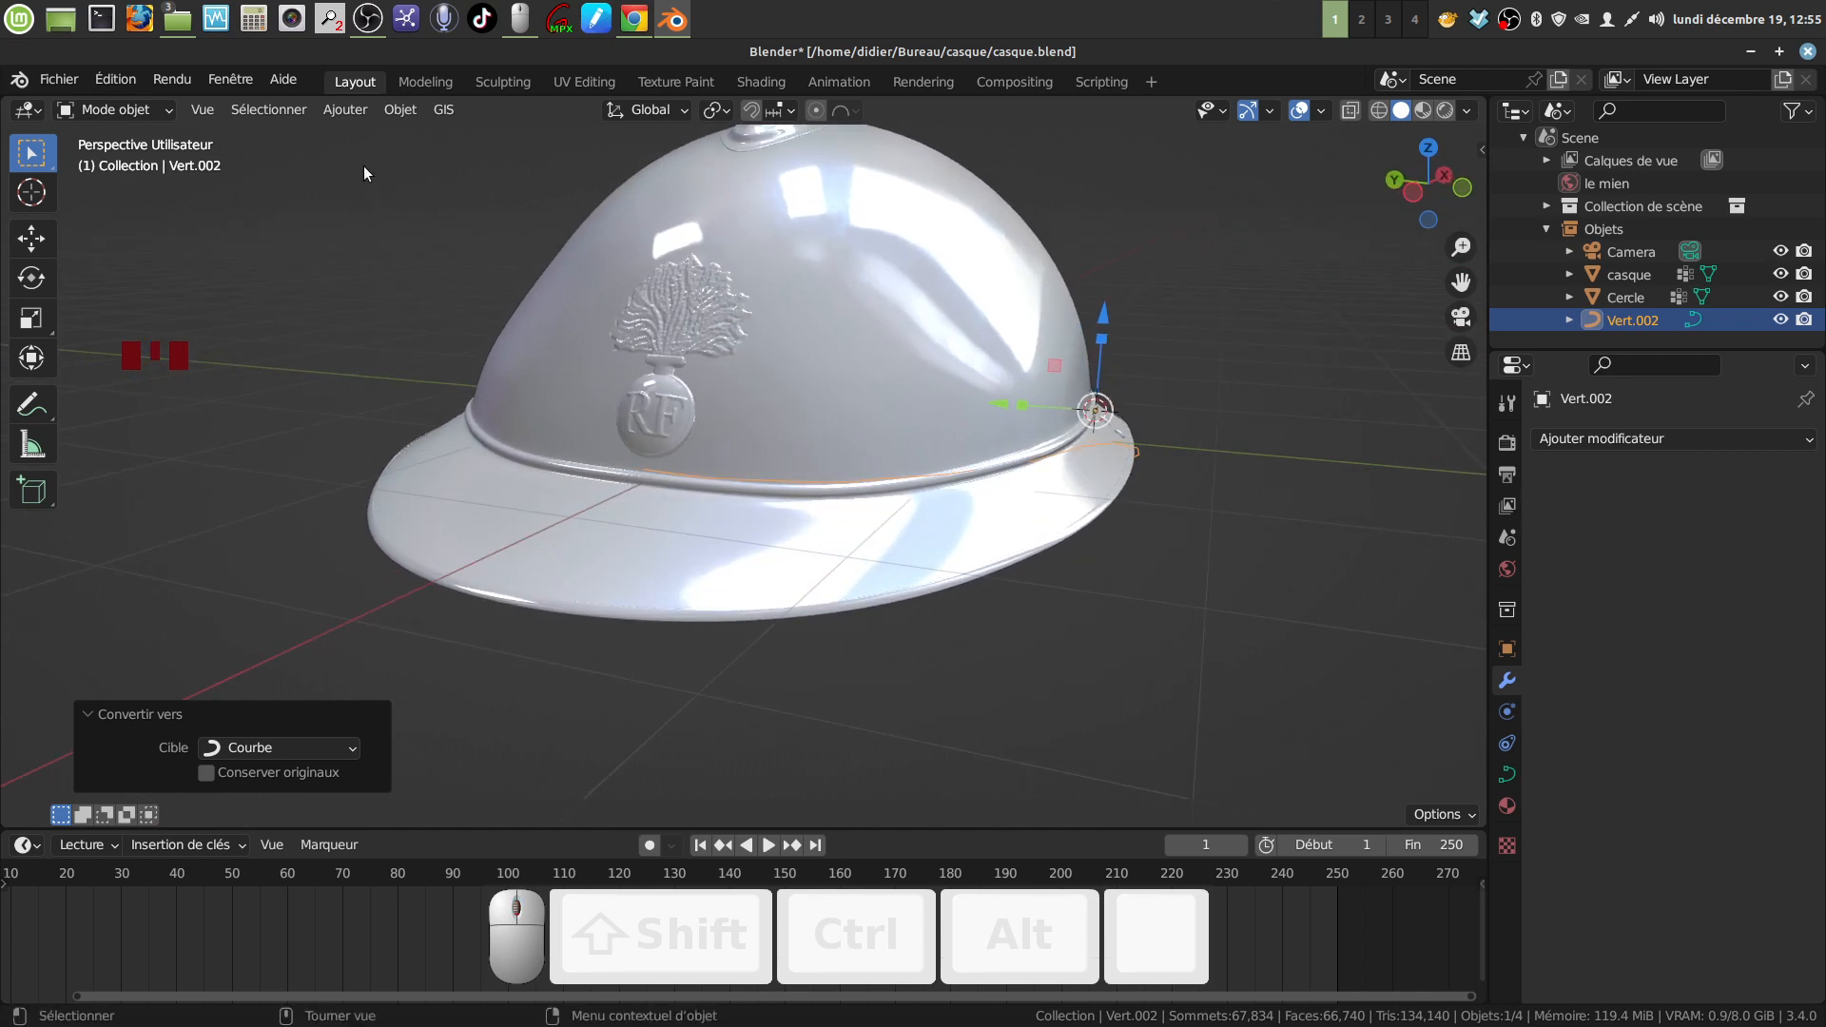
Step: Isolate the converted strap curve in local view
{"action": "left_click", "coordinate": [397, 111]}
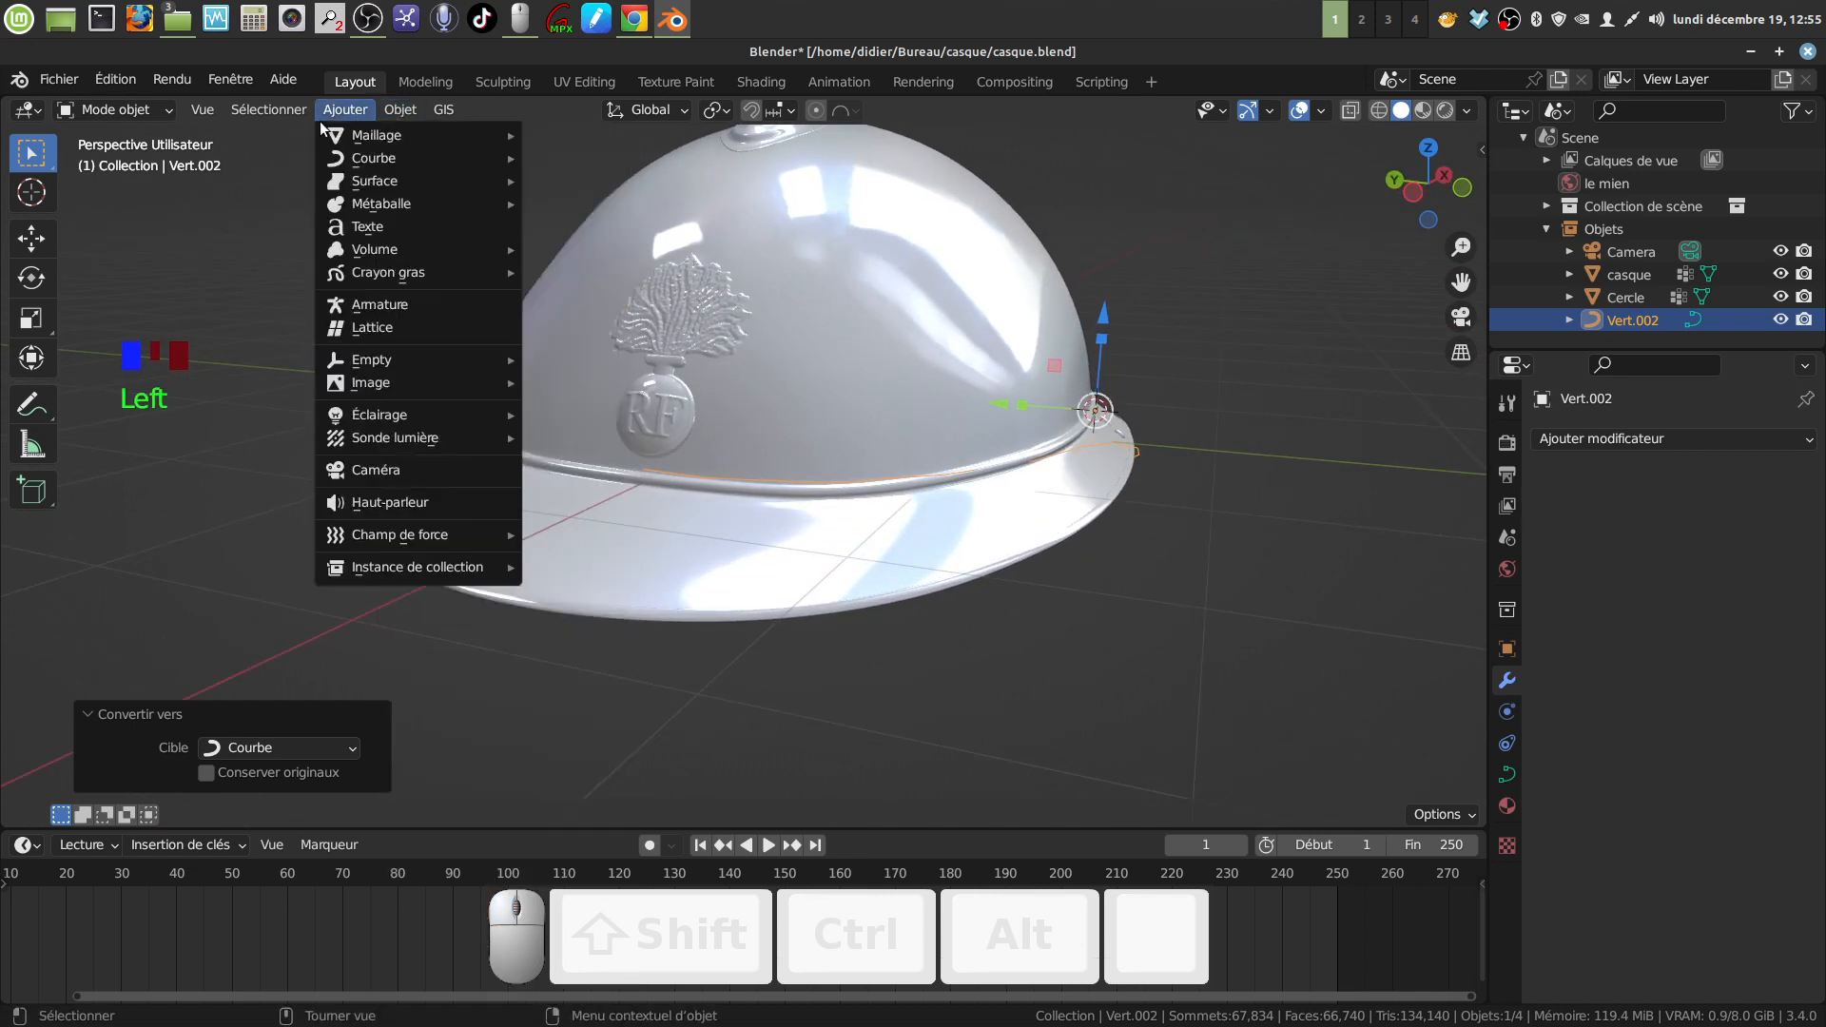
{"action": "middle_click_drag", "start_coordinate": [896, 628], "coordinate": [932, 554]}
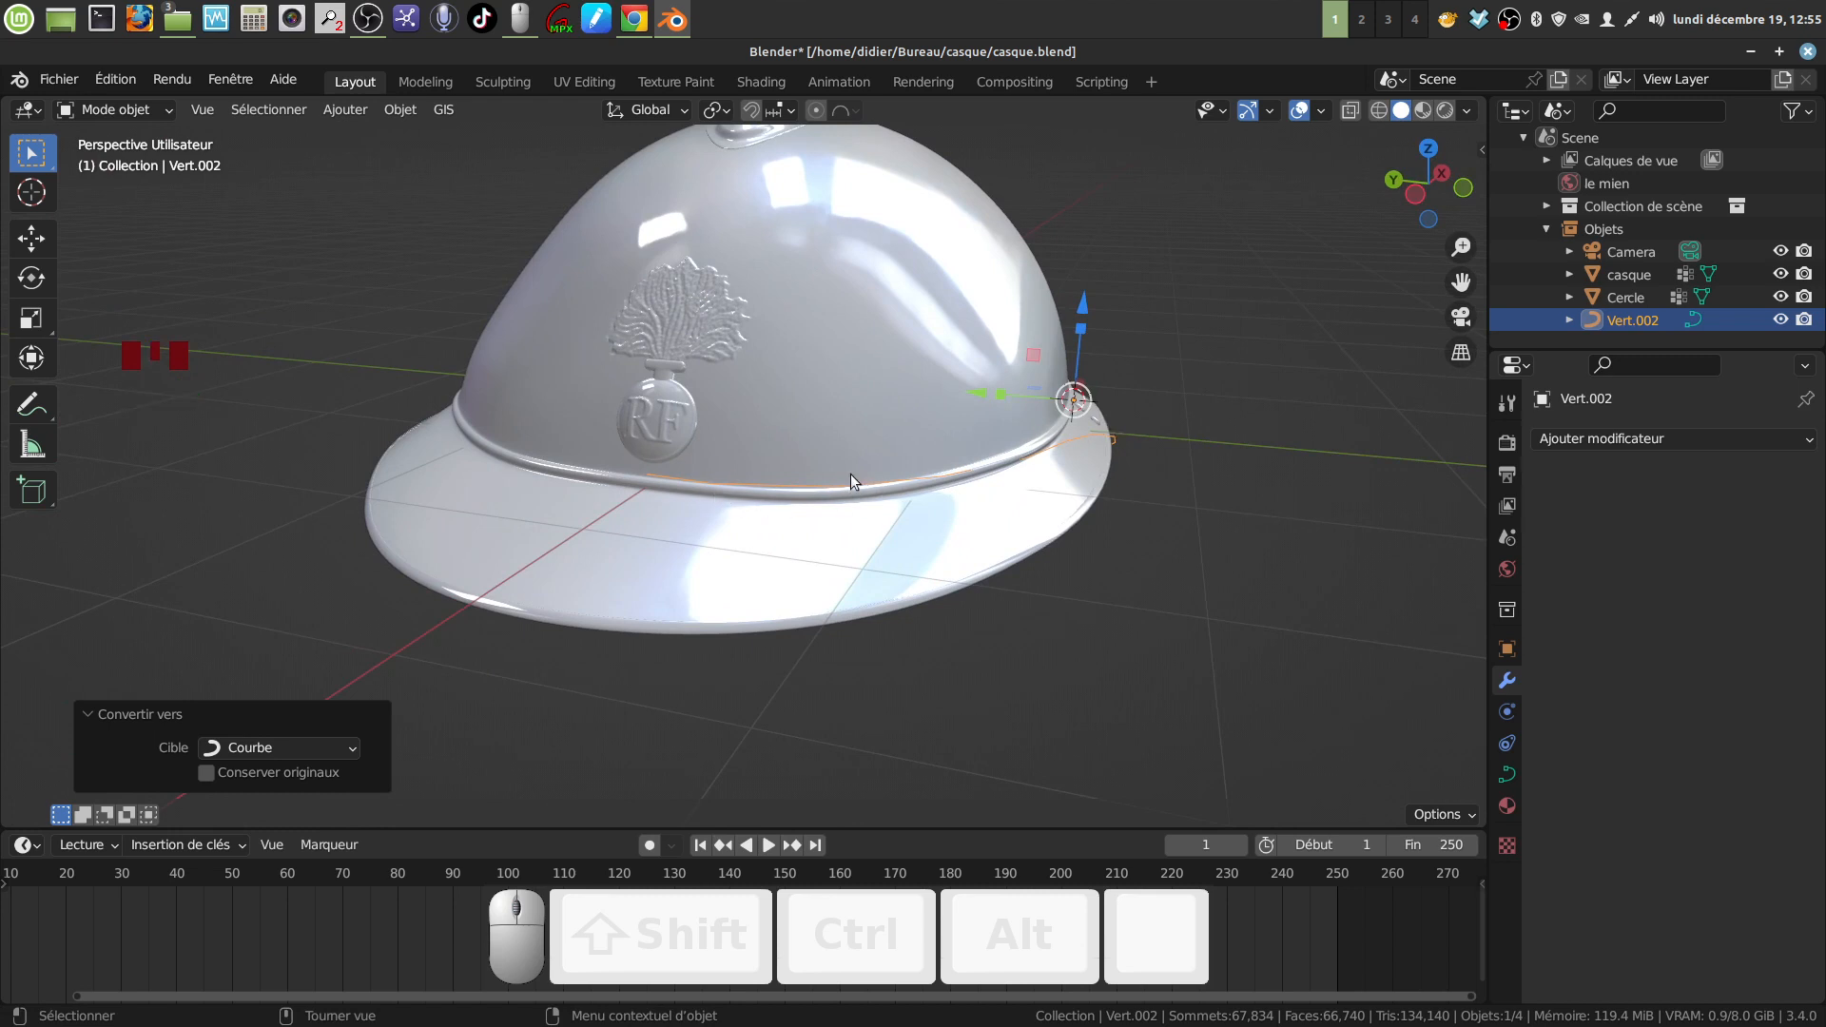
{"action": "key", "text": "KP_Divide"}
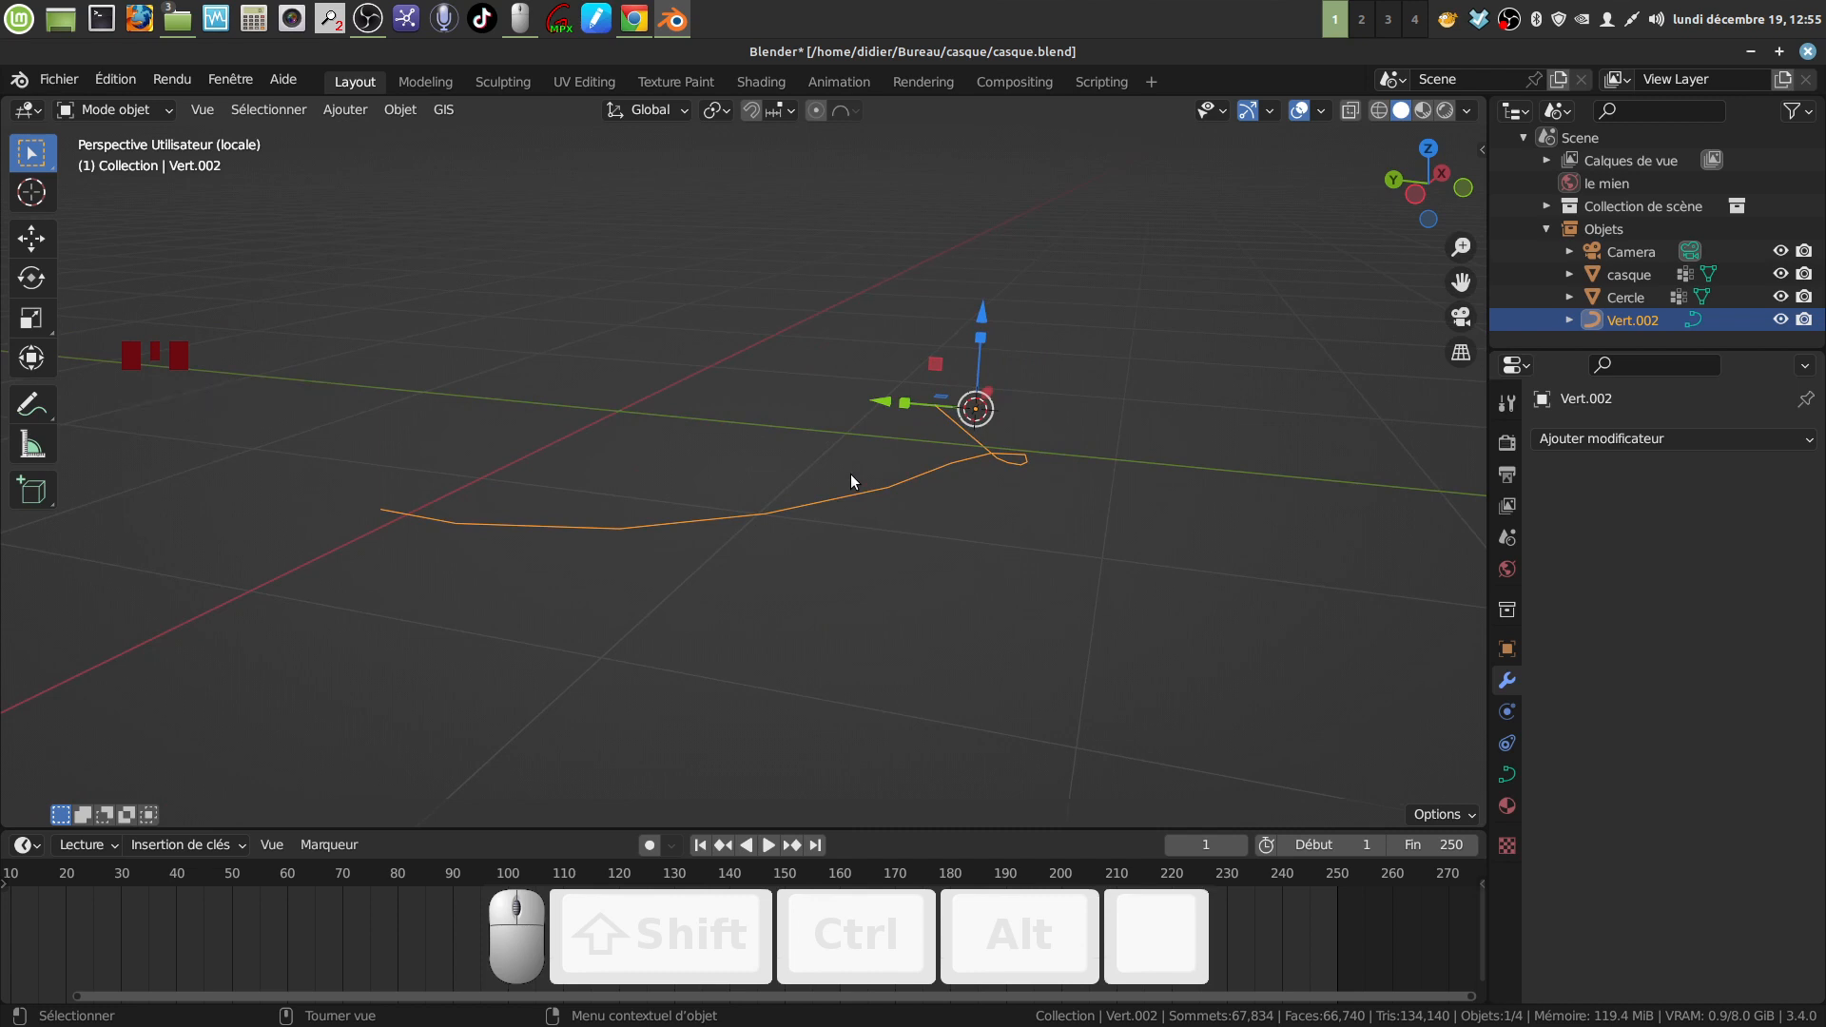
{"action": "scroll", "coordinate": [851, 474], "scroll_direction": "down", "scroll_amount": 2}
{"action": "middle_click_drag", "start_coordinate": [856, 526], "coordinate": [881, 619]}
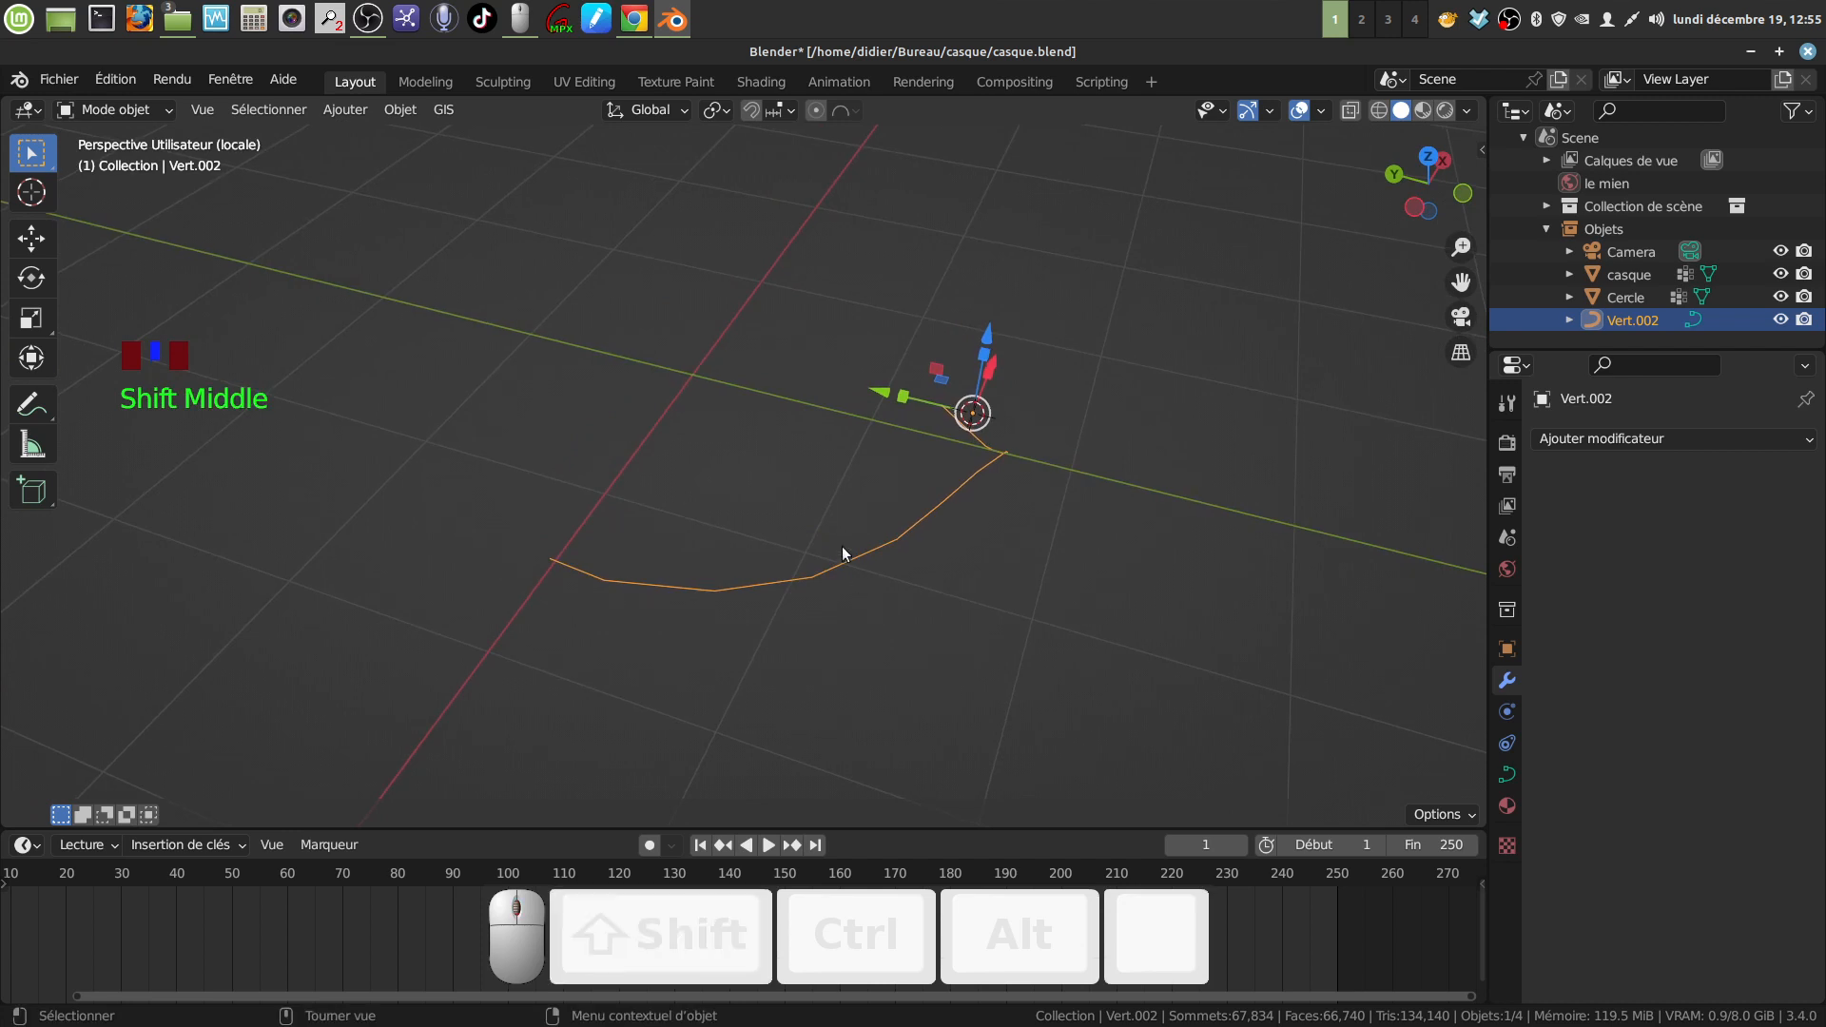
{"action": "middle_click_drag", "start_coordinate": [842, 551], "coordinate": [856, 420], "text": "shift"}
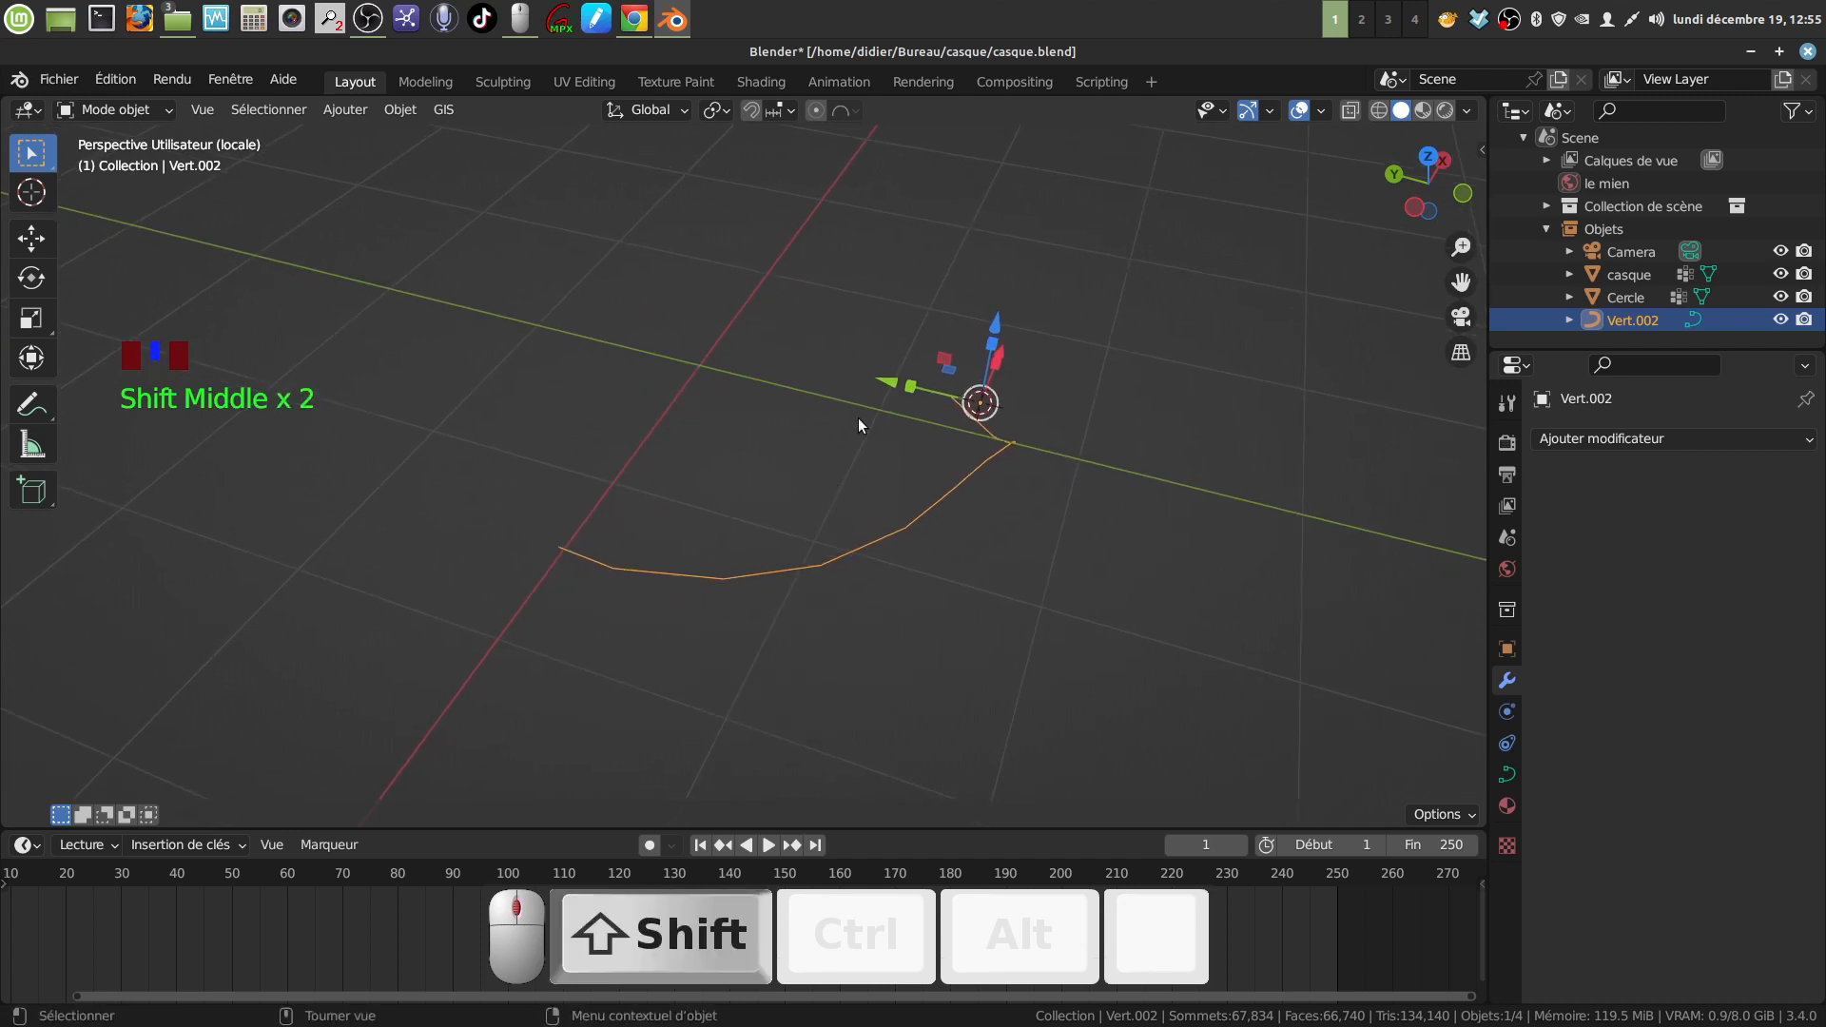
Step: Snap the 3D cursor to the world origin and set the strap curve's origin to the 3D cursor
{"action": "left_click", "coordinate": [719, 414]}
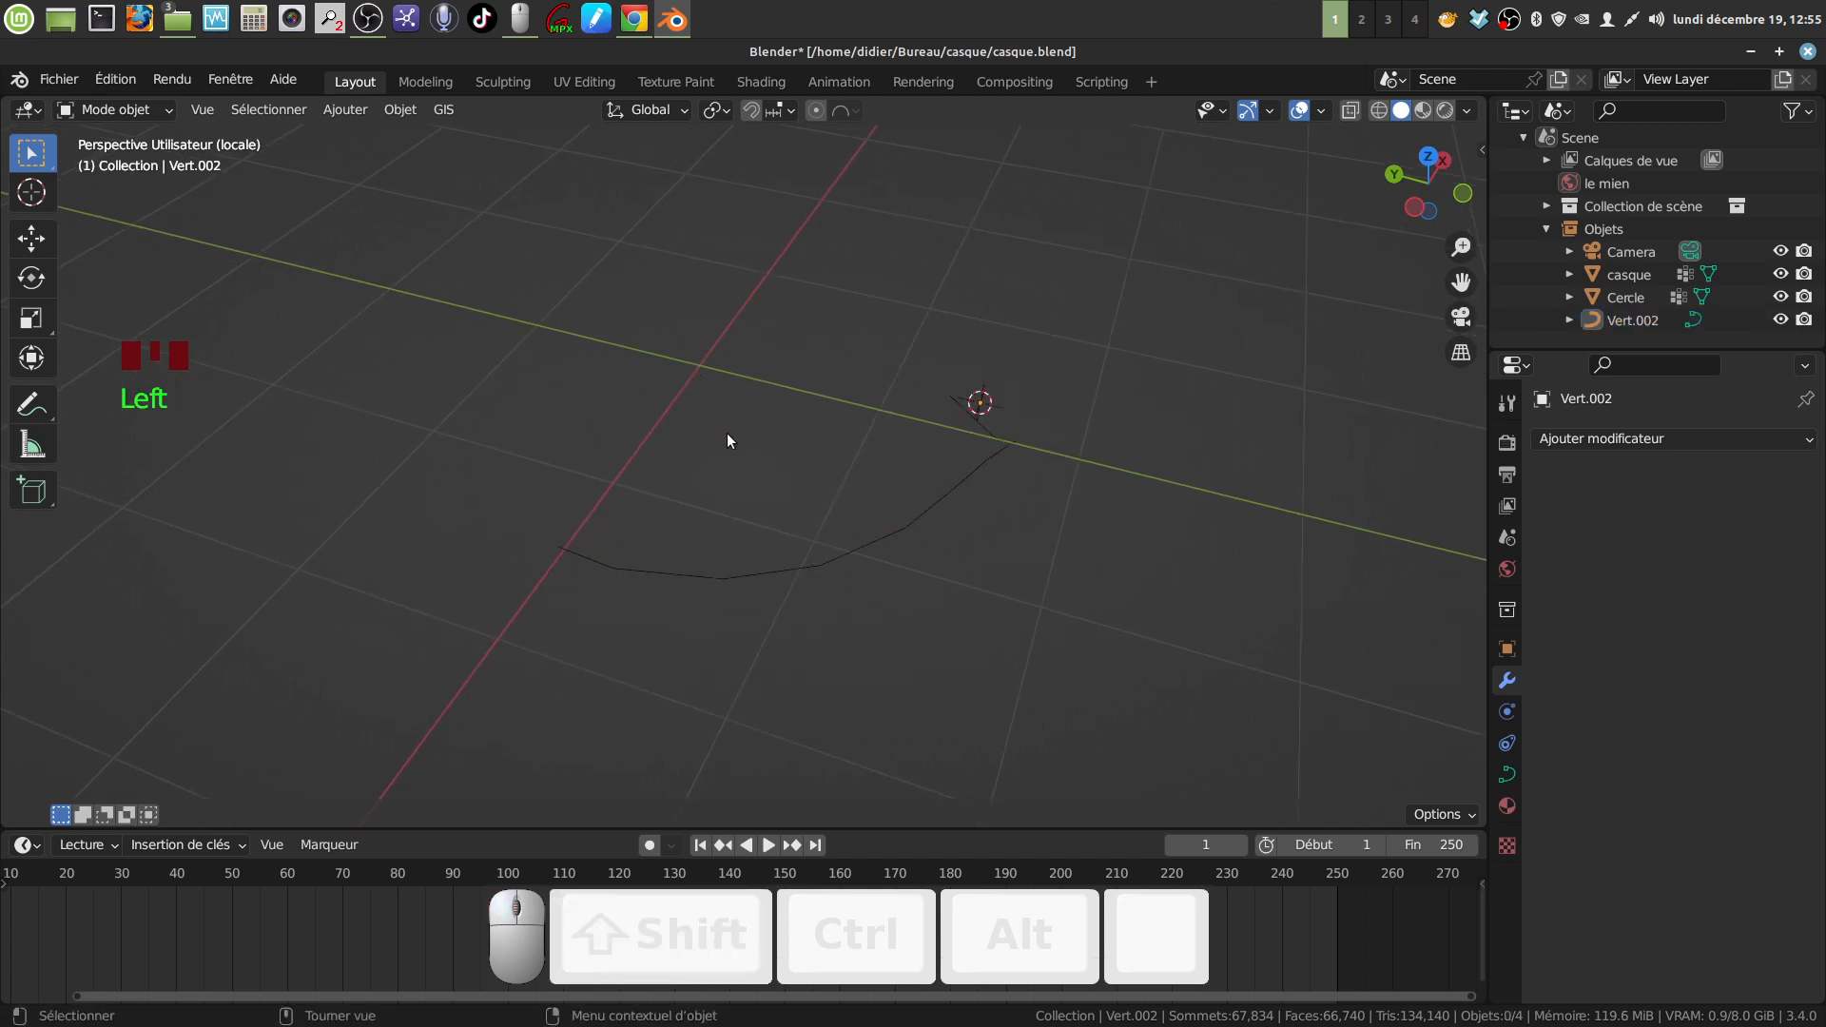
{"action": "key", "text": "shift+s"}
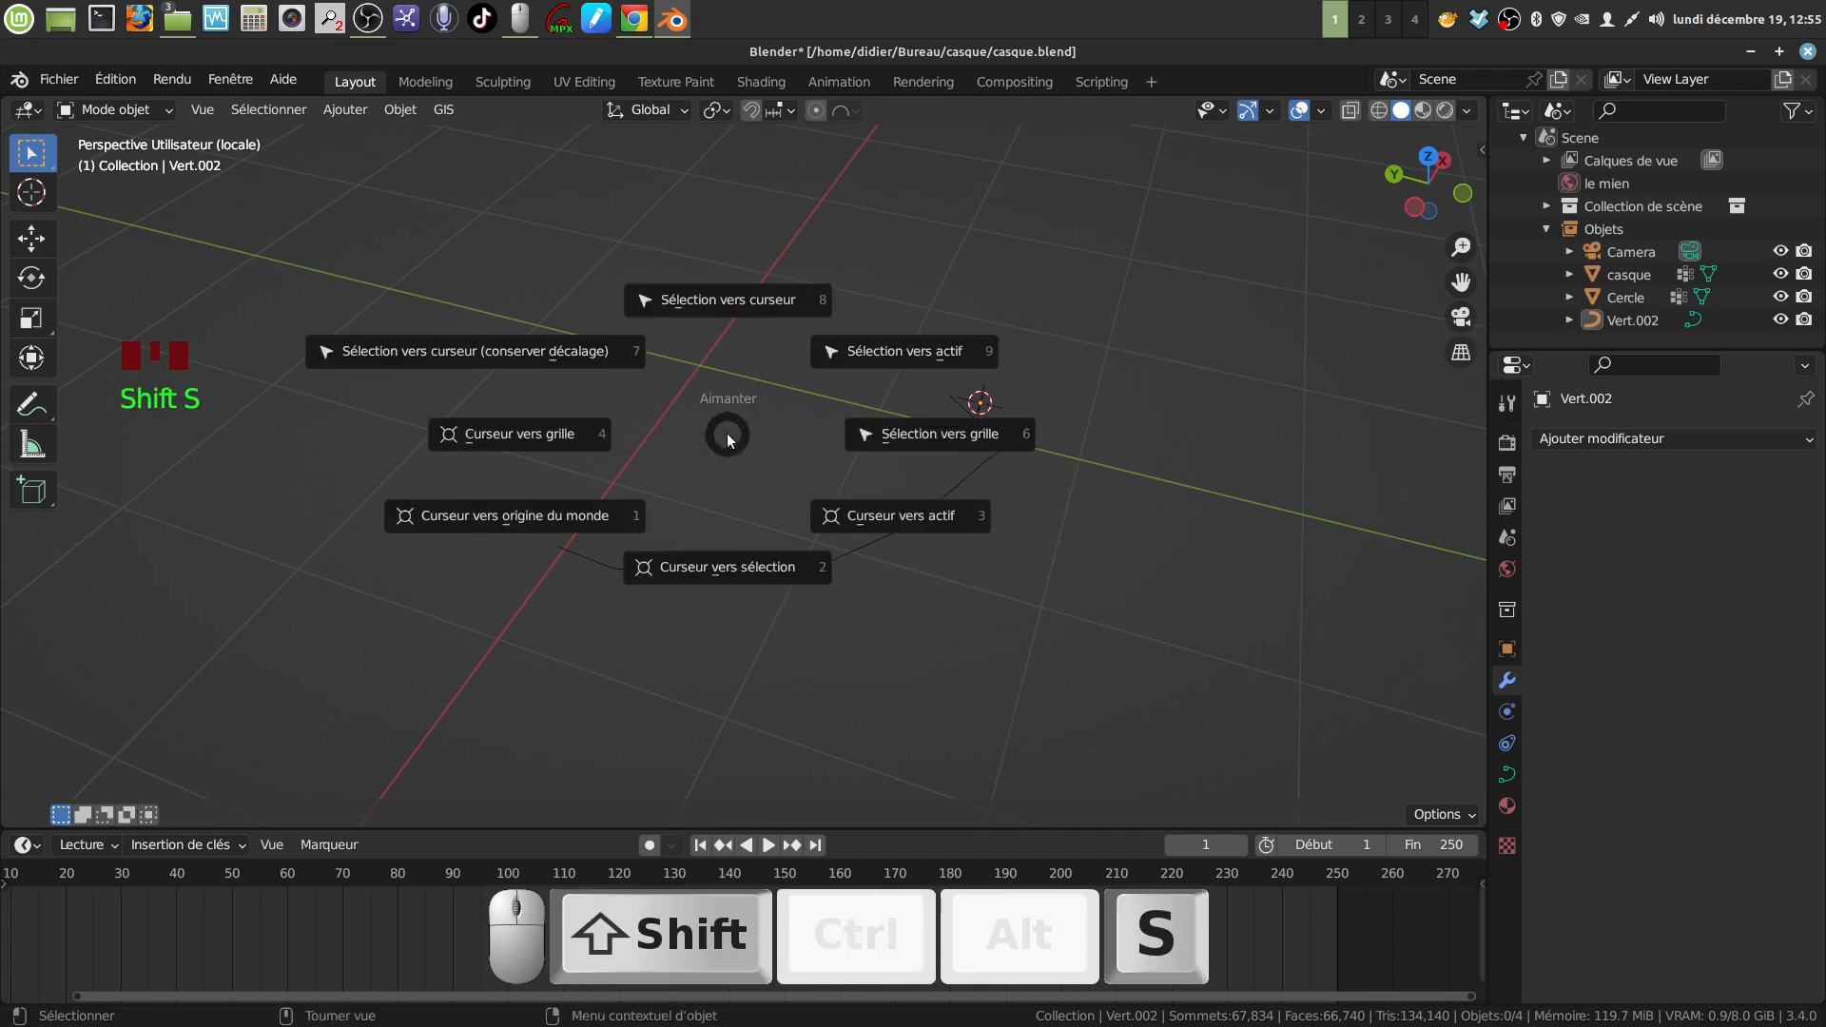
{"action": "left_click", "coordinate": [582, 526]}
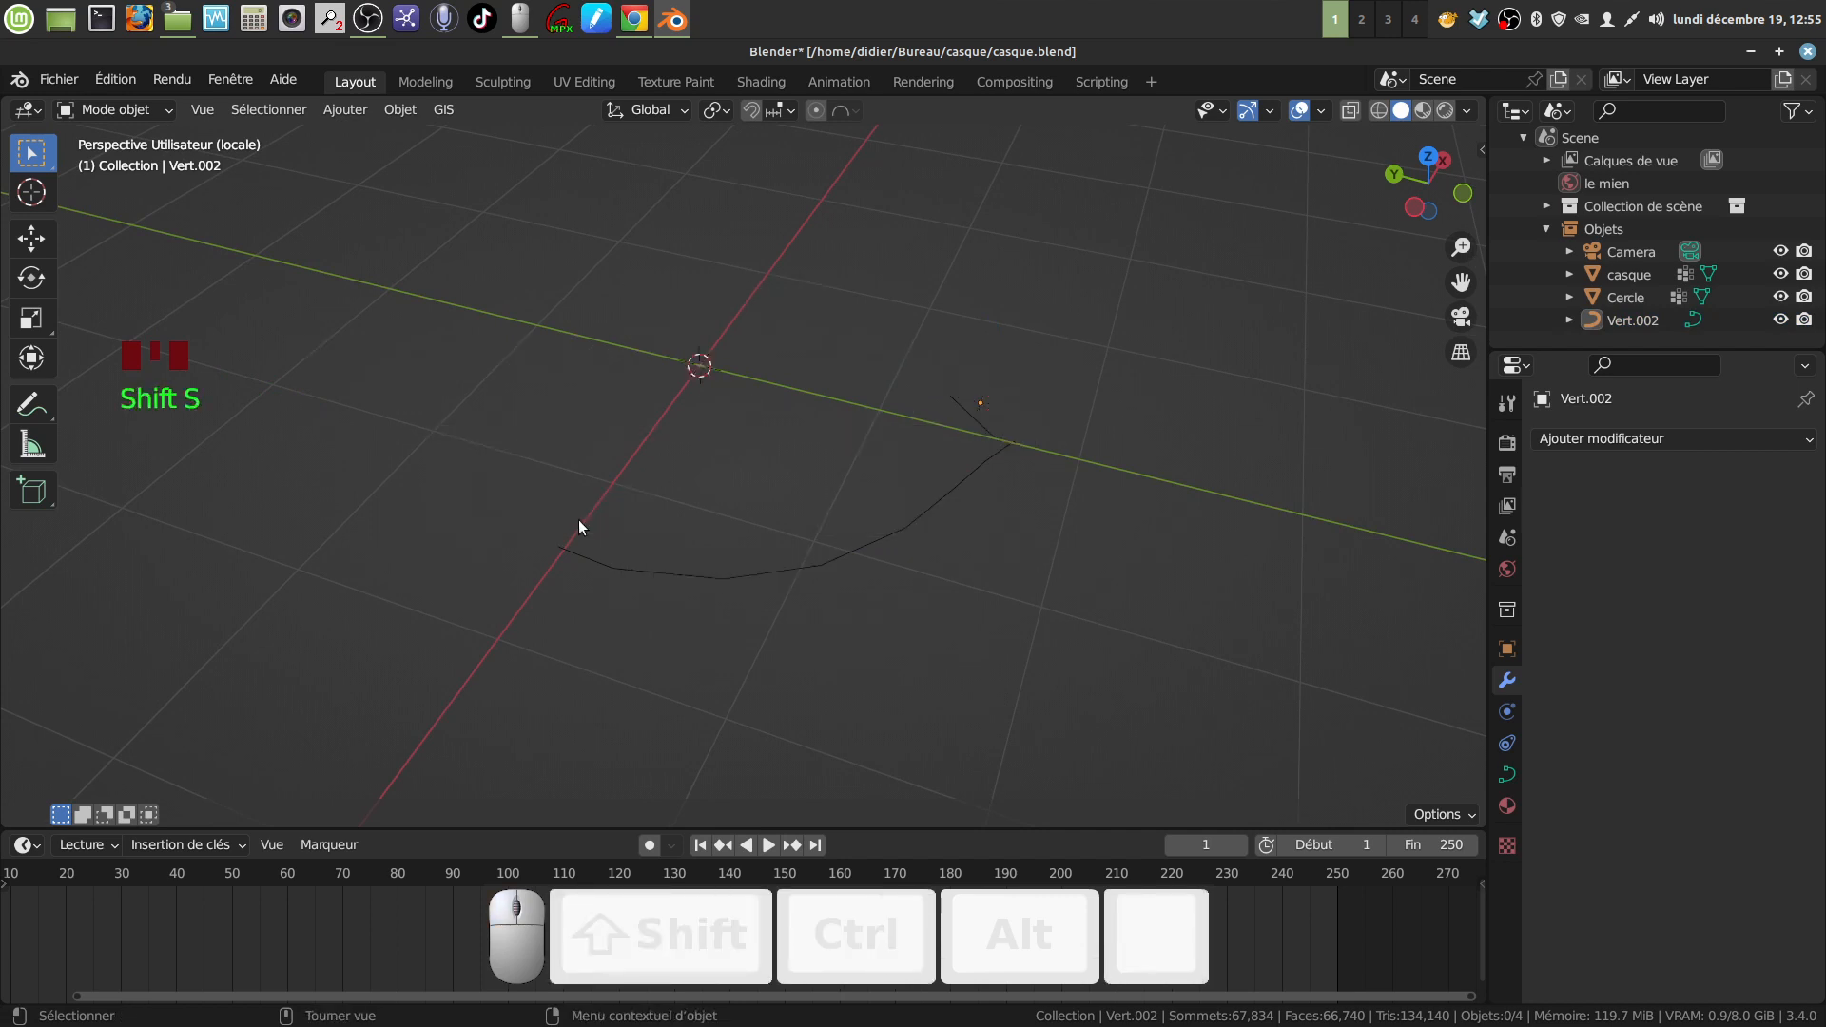
{"action": "left_click", "coordinate": [932, 504]}
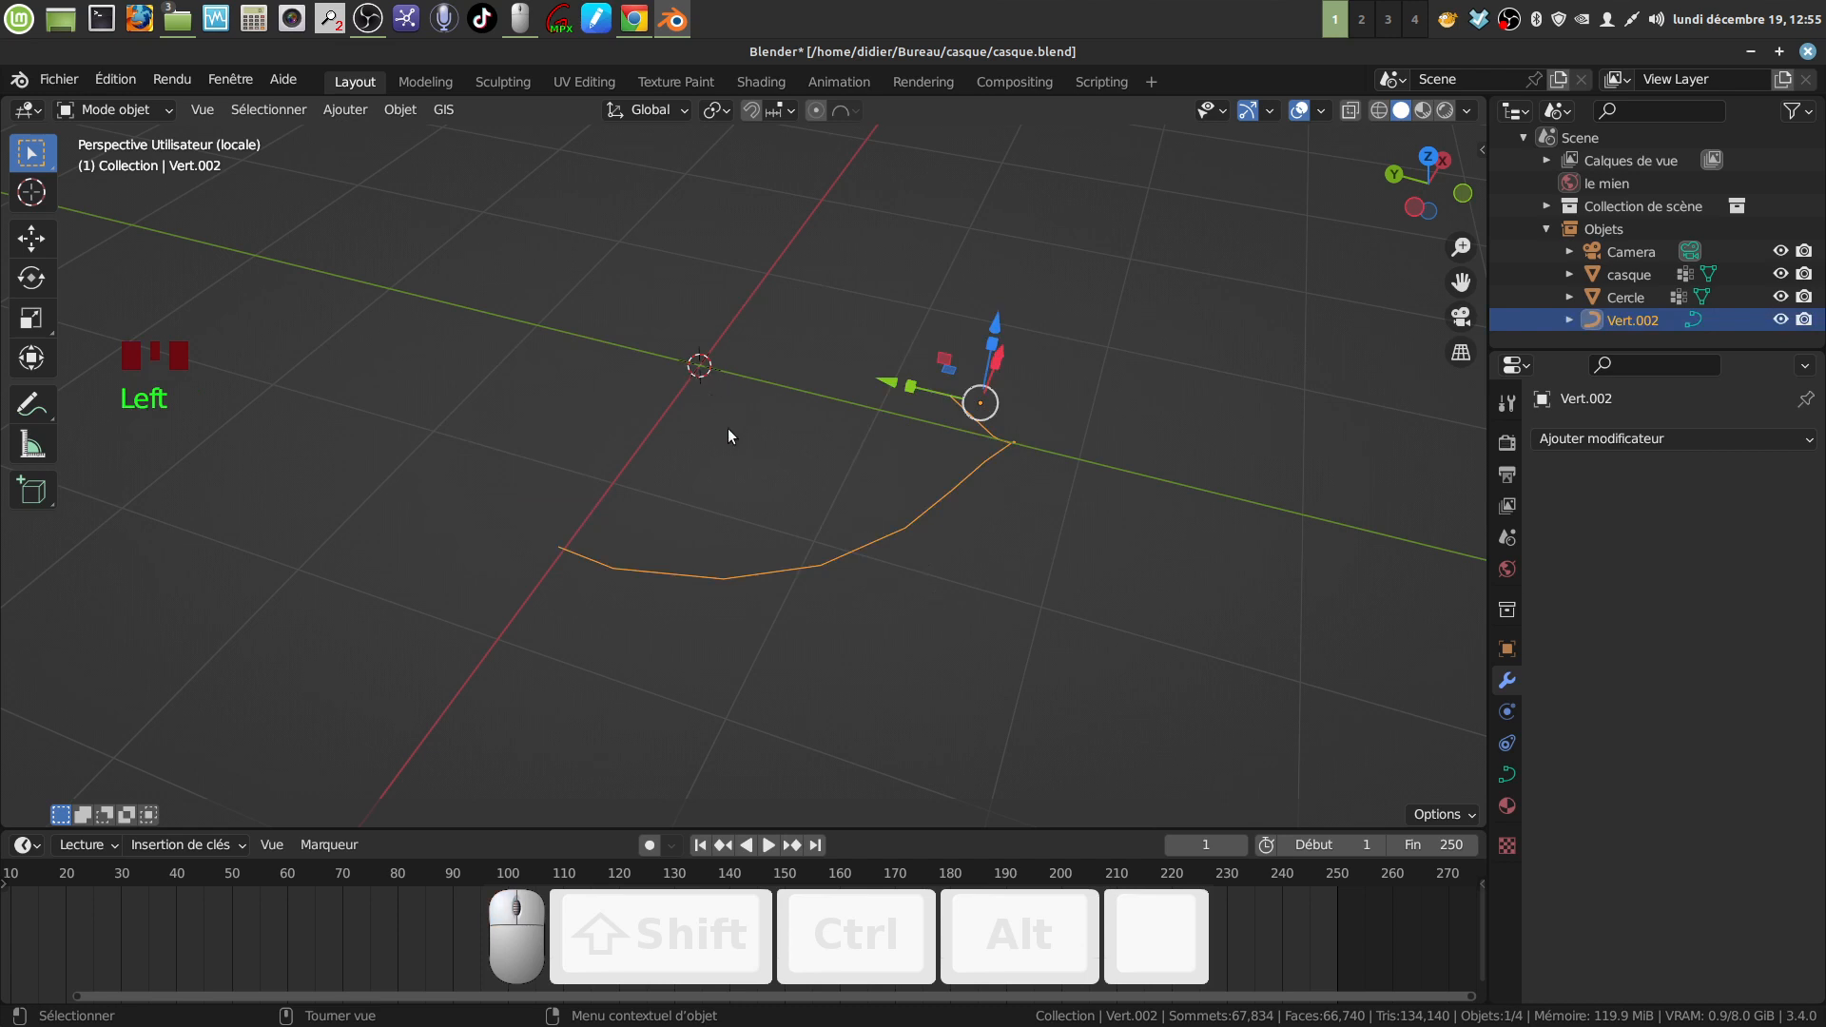
{"action": "left_click", "coordinate": [393, 112]}
{"action": "mouse_move", "coordinate": [609, 158]}
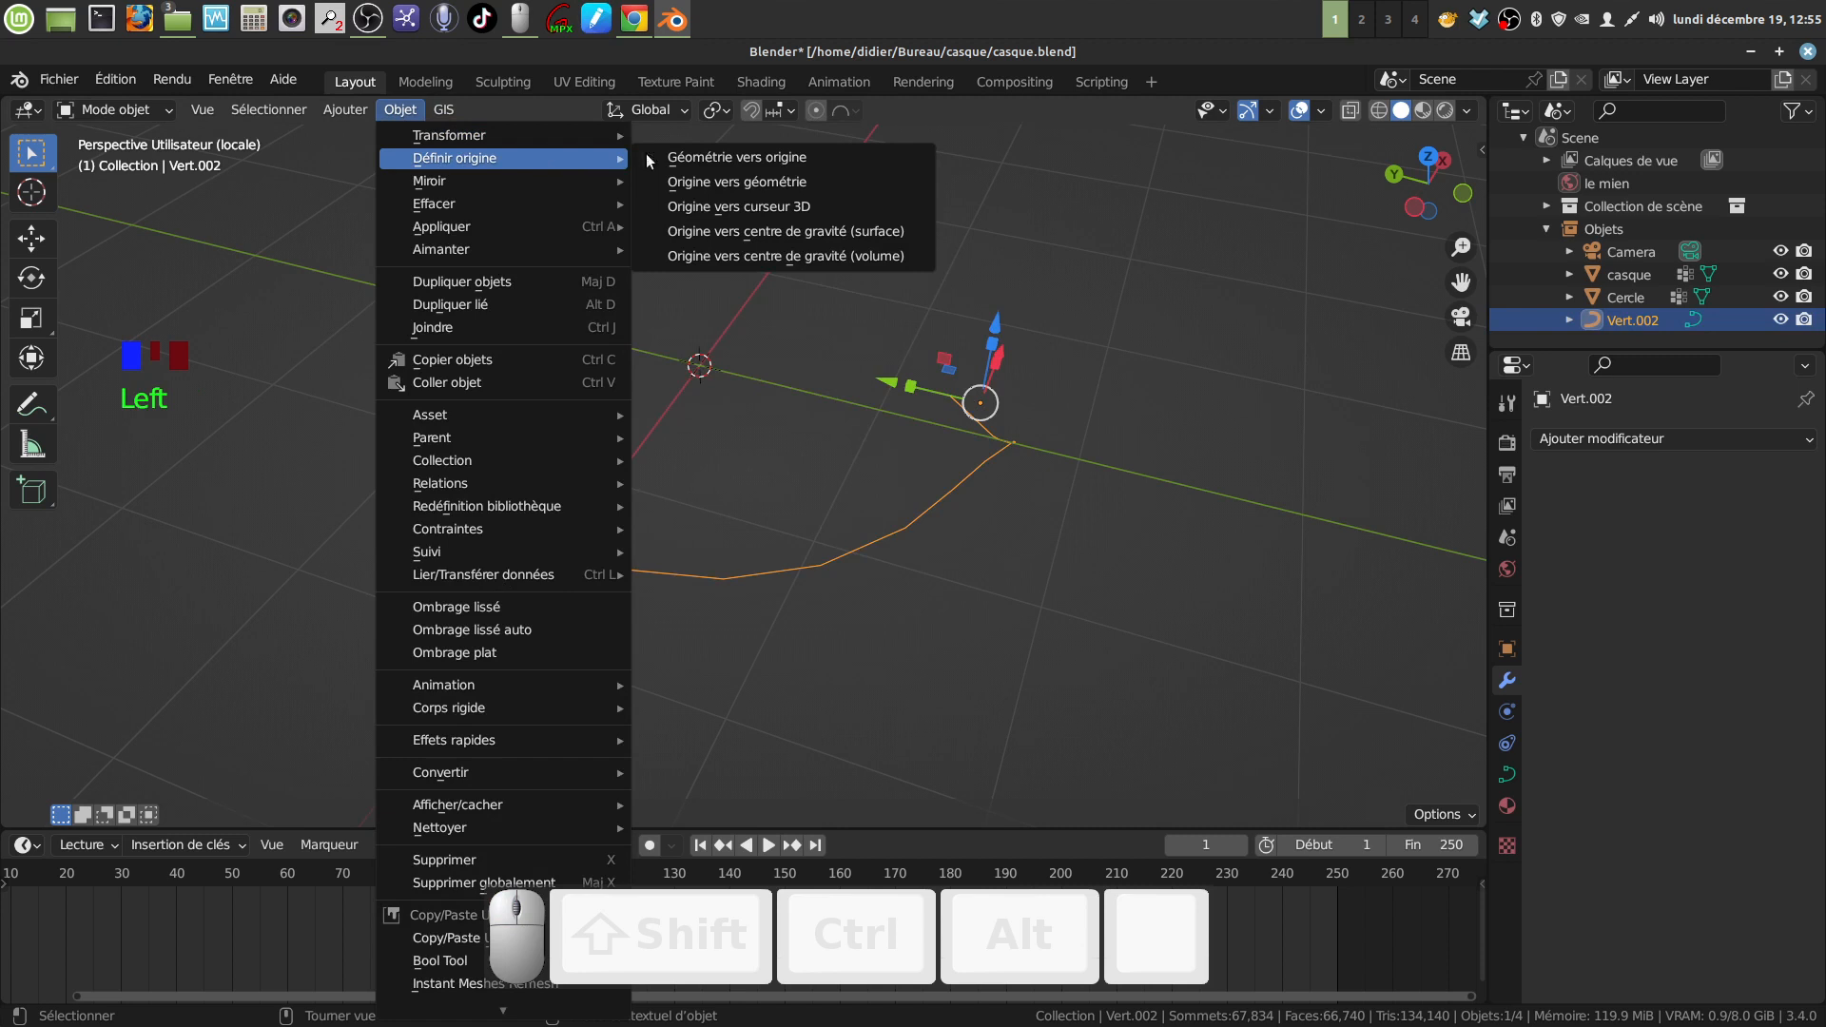
{"action": "left_click", "coordinate": [738, 205]}
{"action": "middle_click_drag", "start_coordinate": [755, 341], "coordinate": [734, 365], "text": "shift"}
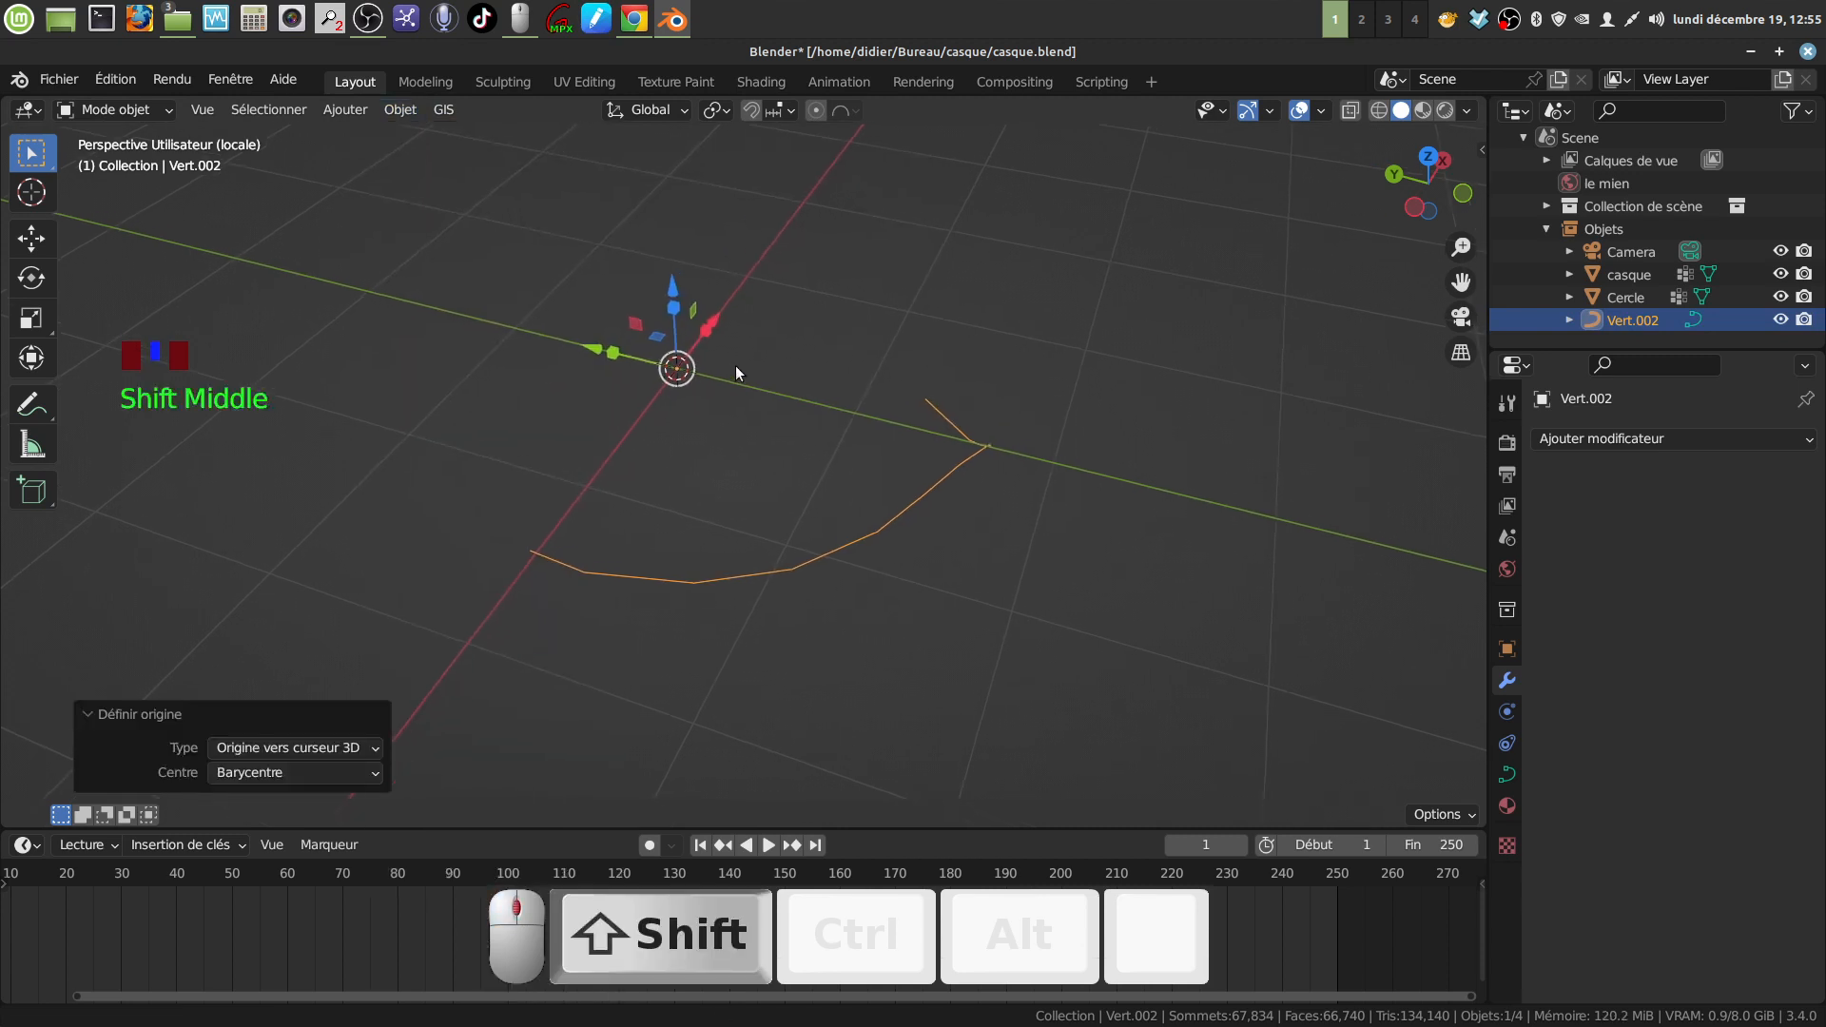
{"action": "left_click", "coordinate": [741, 442]}
Step: Add a mesh cube at the world origin and scale it uniformly in Edit Mode by about 0.062
{"action": "middle_click_drag", "start_coordinate": [727, 429], "coordinate": [651, 438]}
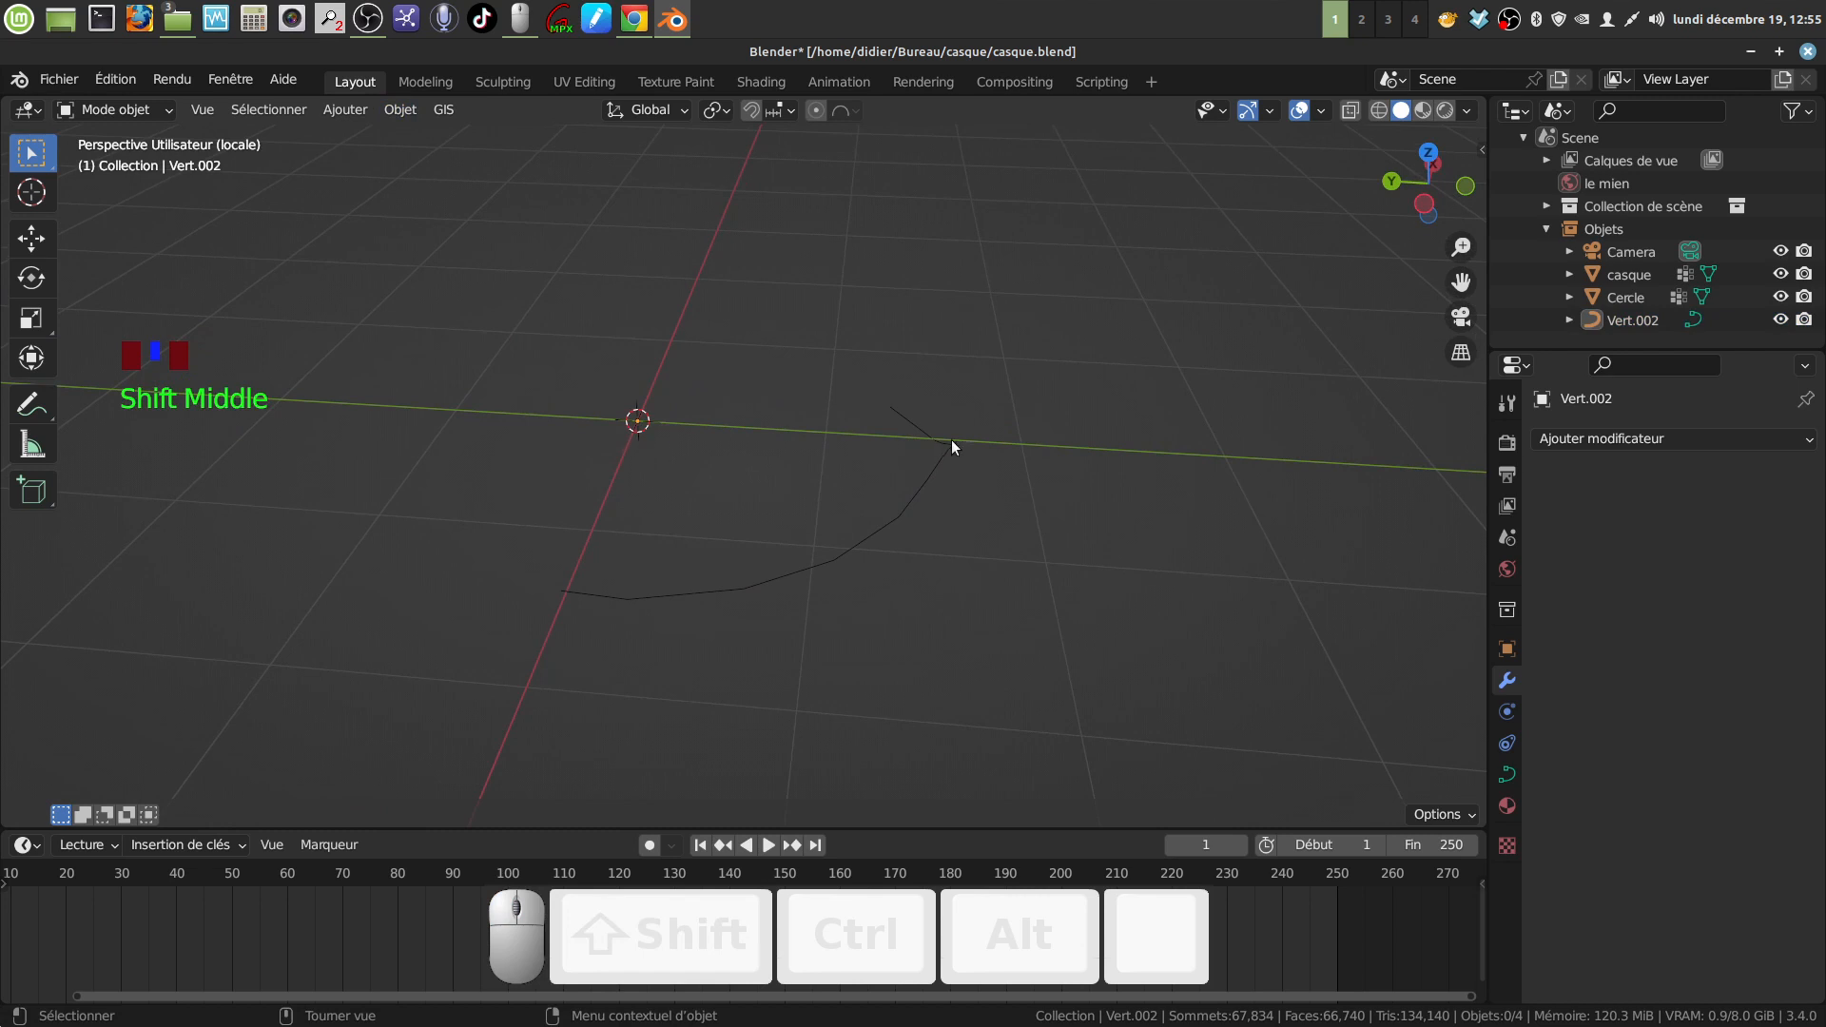
{"action": "middle_click_drag", "start_coordinate": [651, 535], "coordinate": [732, 433], "text": "shift"}
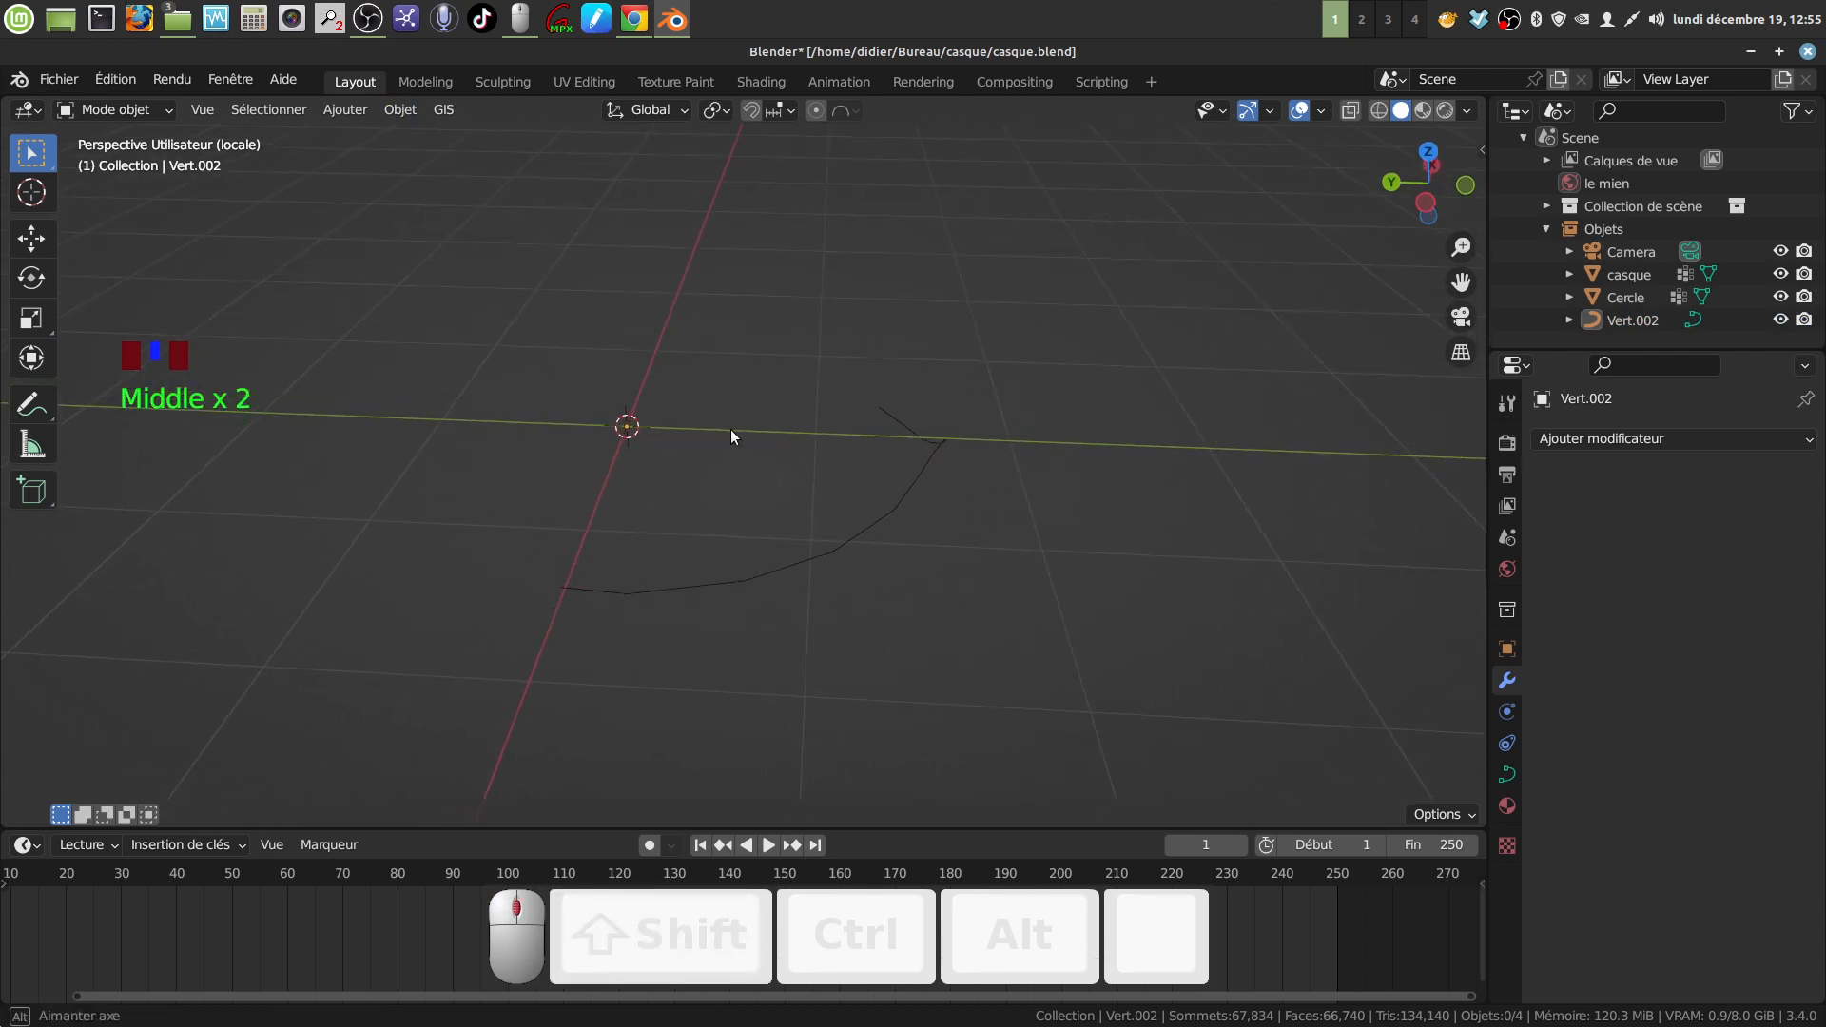
{"action": "left_click", "coordinate": [361, 110]}
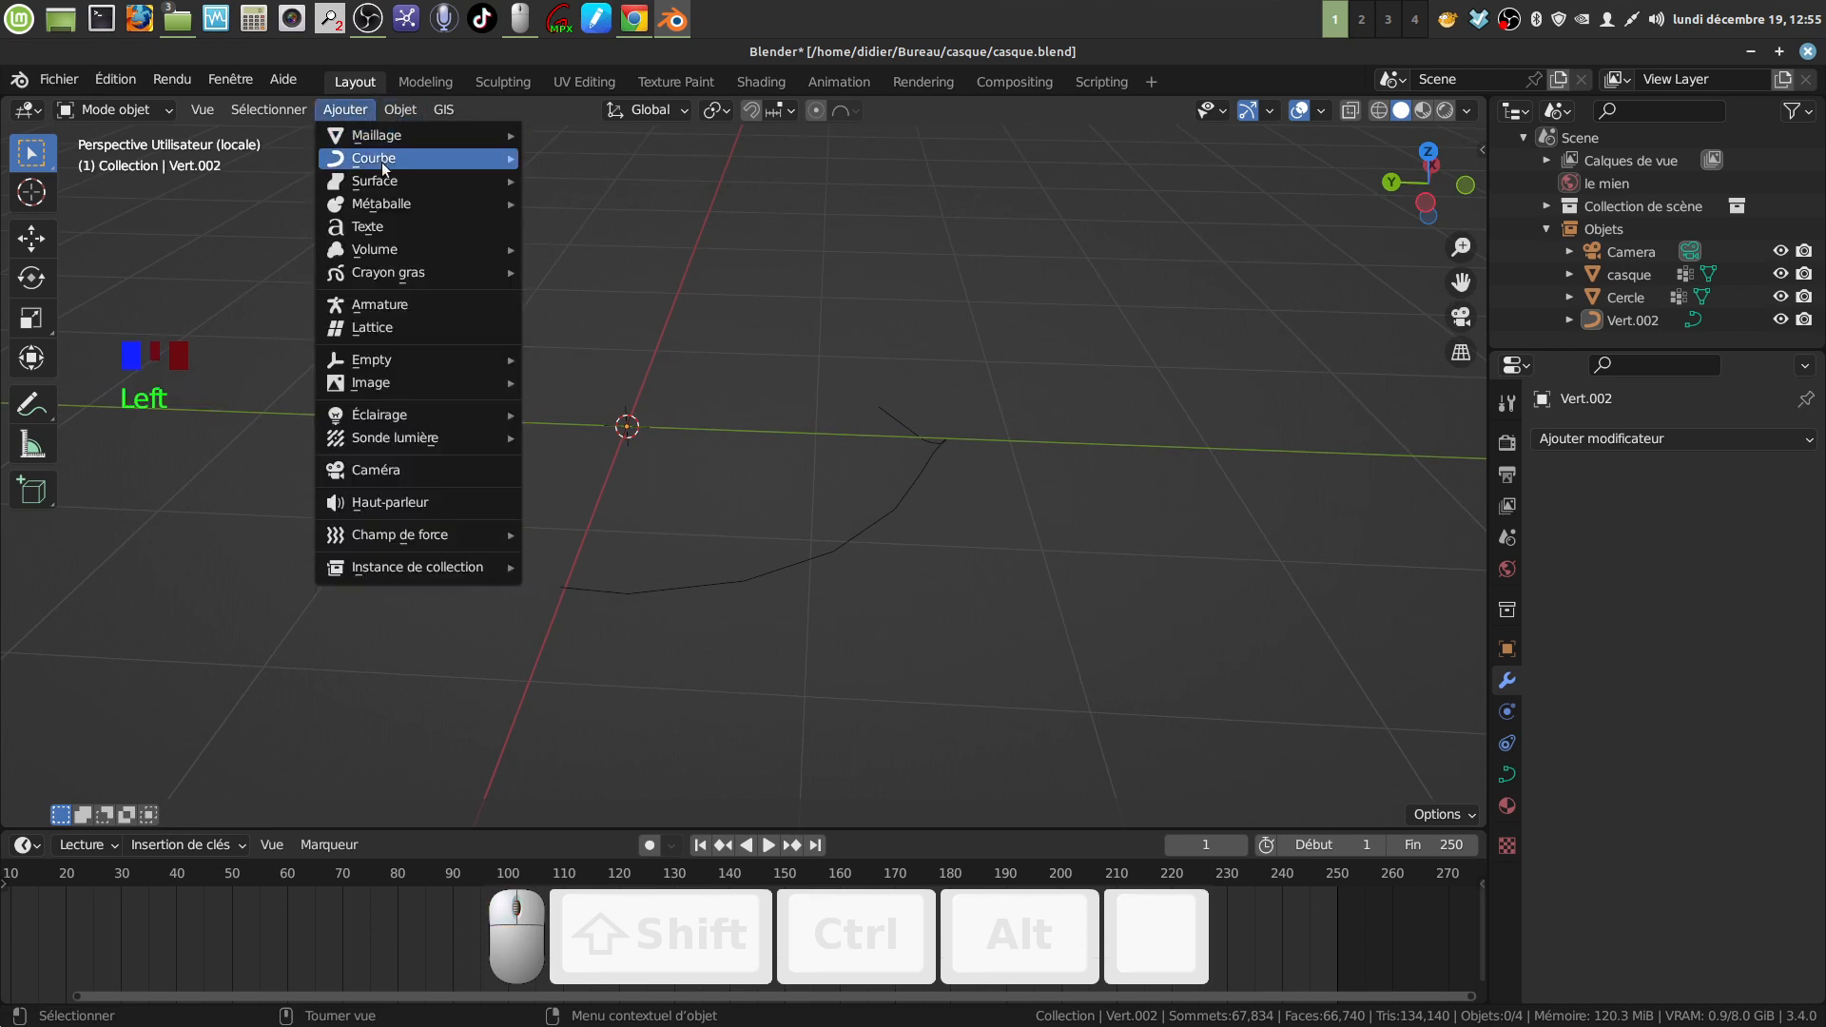
{"action": "mouse_move", "coordinate": [383, 152]}
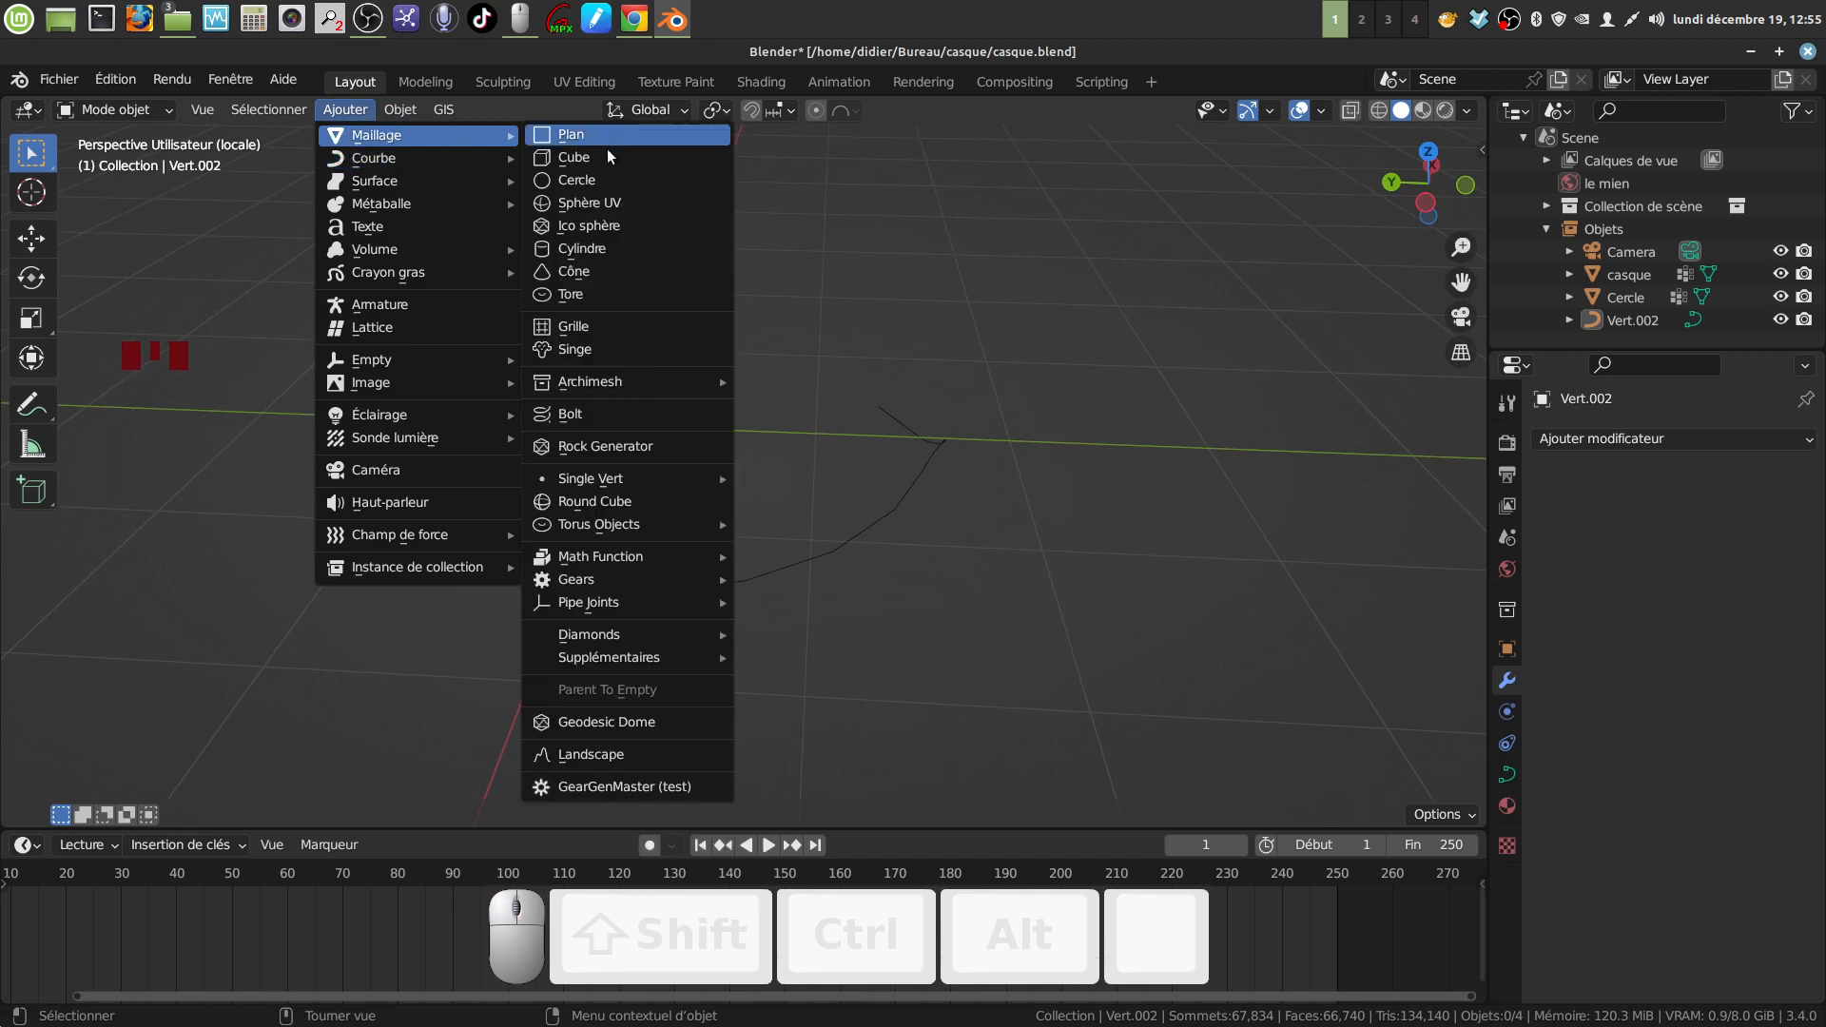
{"action": "left_click", "coordinate": [602, 157]}
{"action": "key", "text": "Tab"}
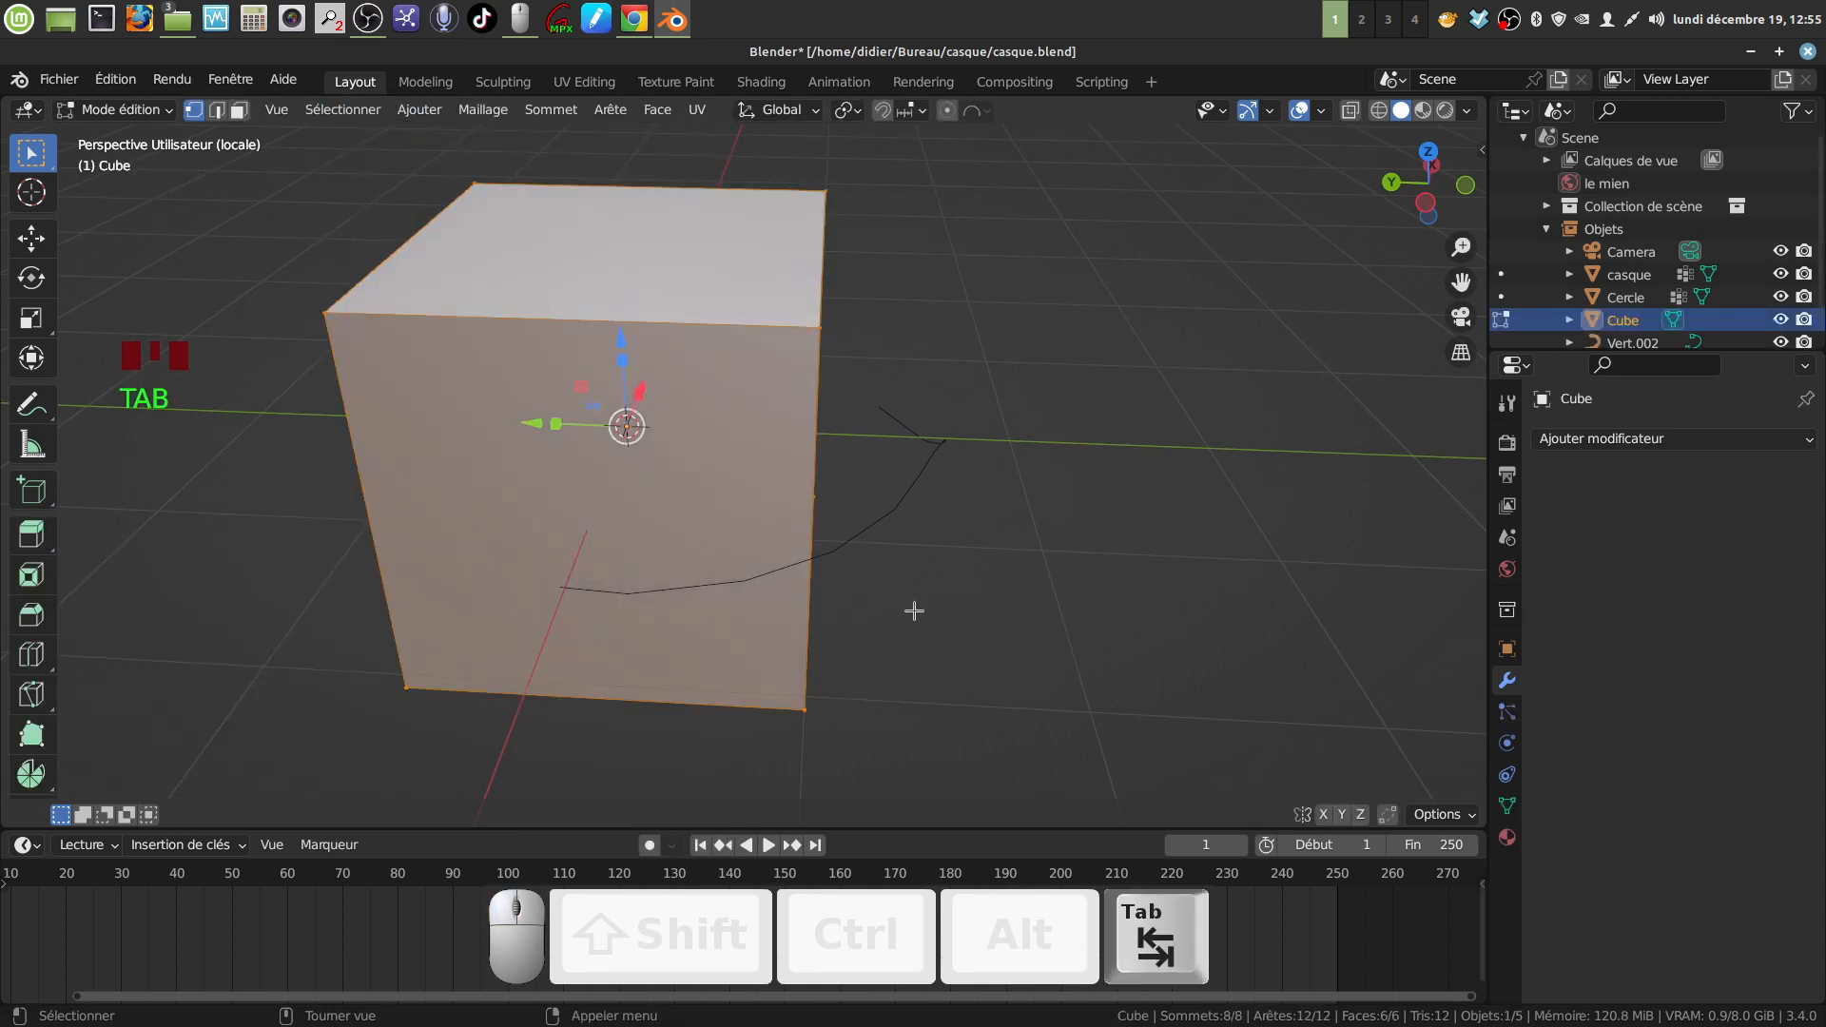
{"action": "key", "text": "s"}
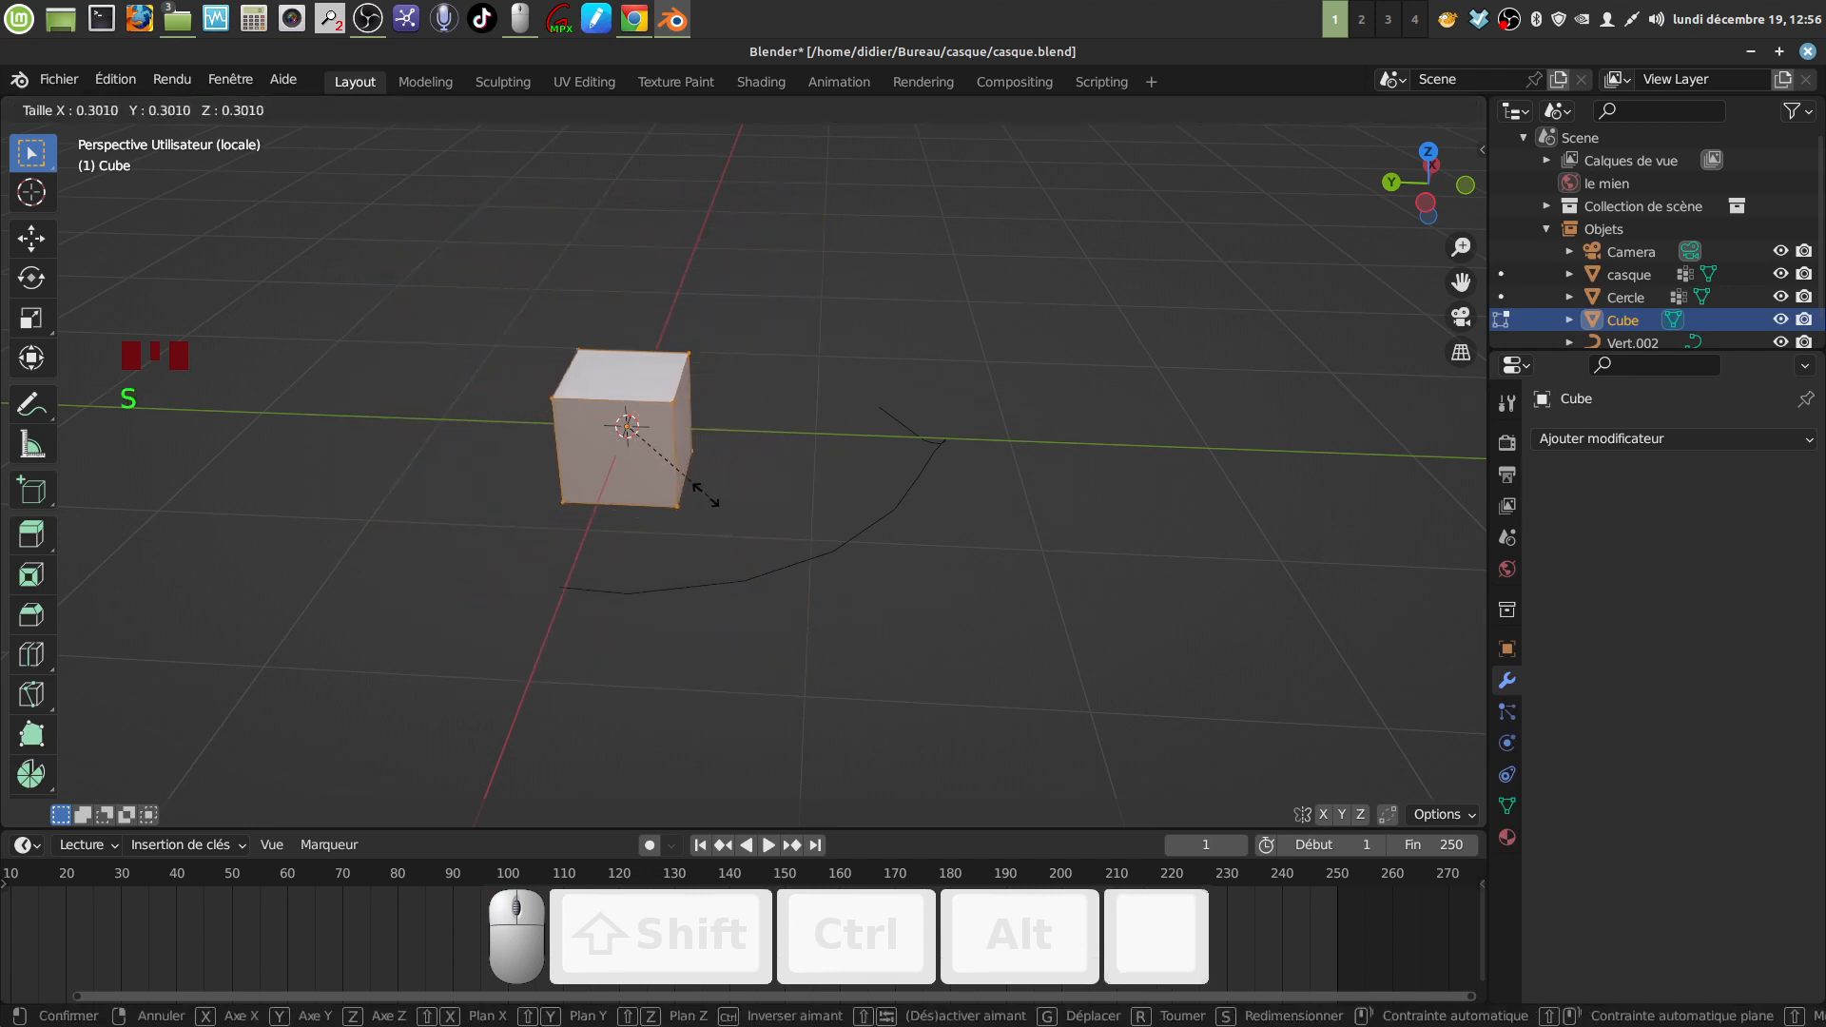
{"action": "left_click", "coordinate": [630, 430]}
Step: Narrow the small cube along global X by a factor of about 0.304, and once more by about 0.609
{"action": "middle_click_drag", "start_coordinate": [632, 424], "coordinate": [653, 325]}
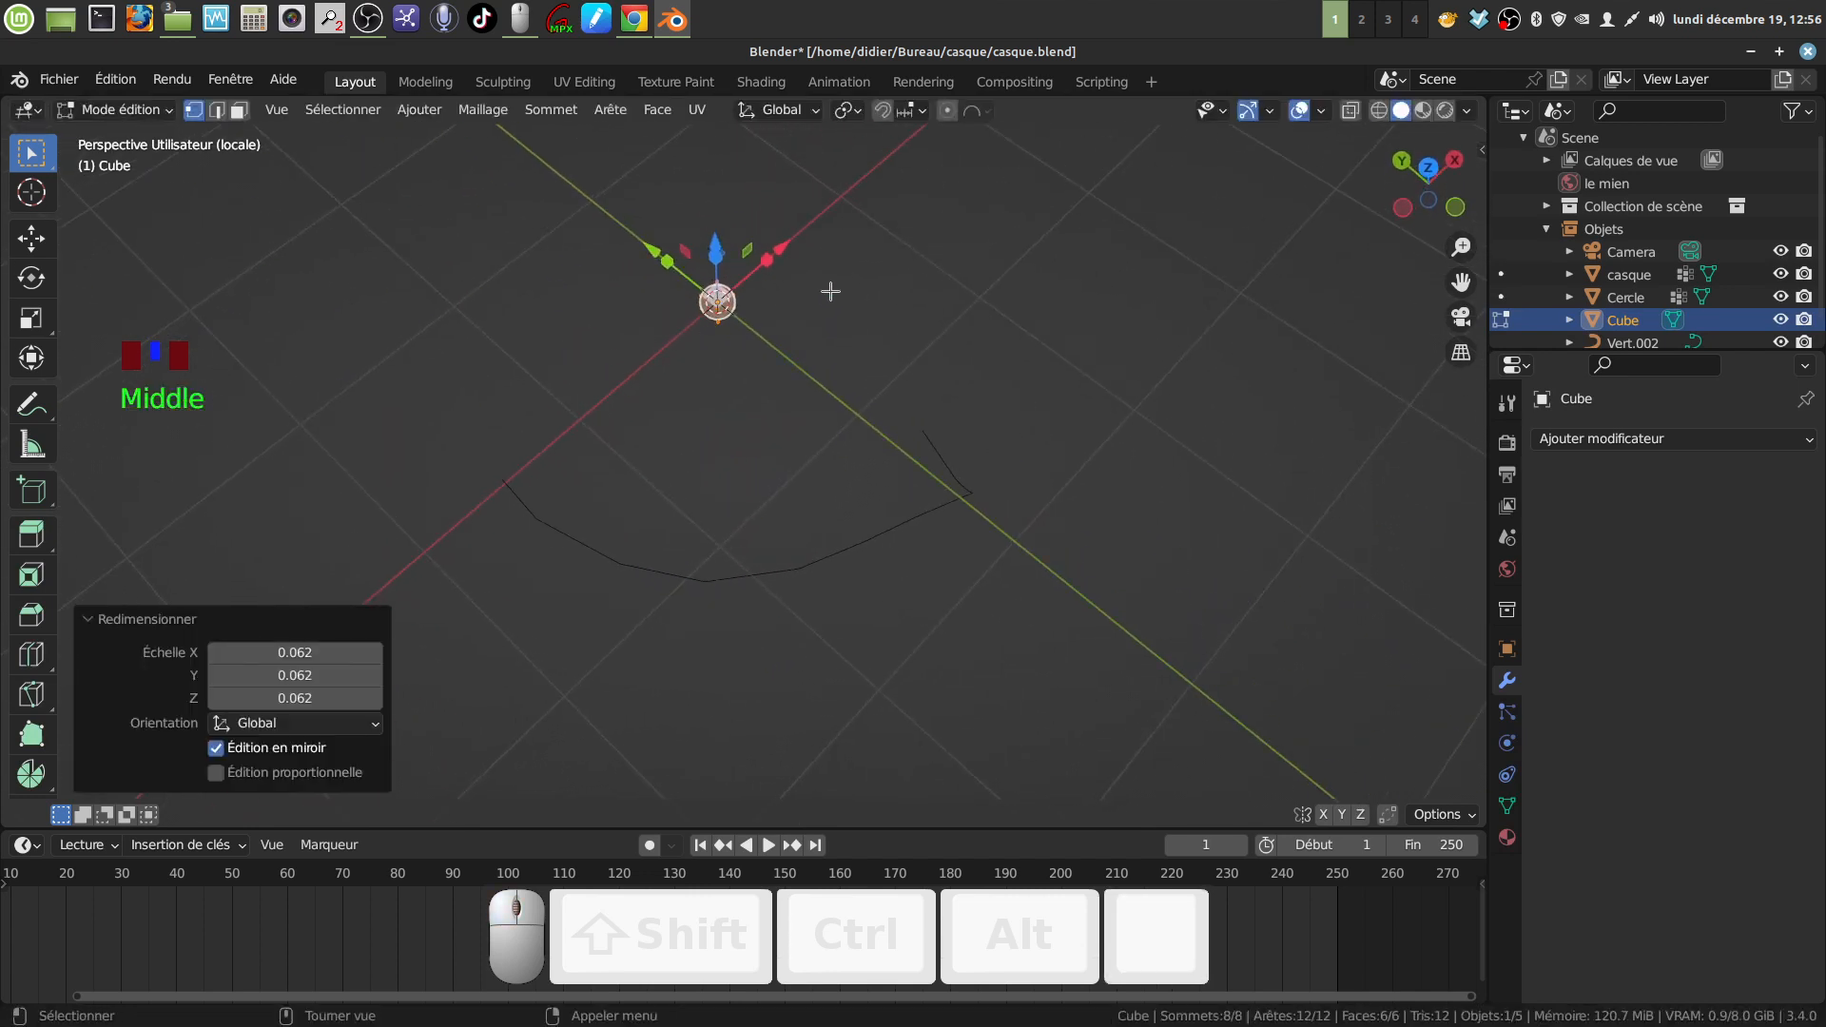
{"action": "middle_click_drag", "start_coordinate": [830, 291], "coordinate": [717, 401], "text": "shift"}
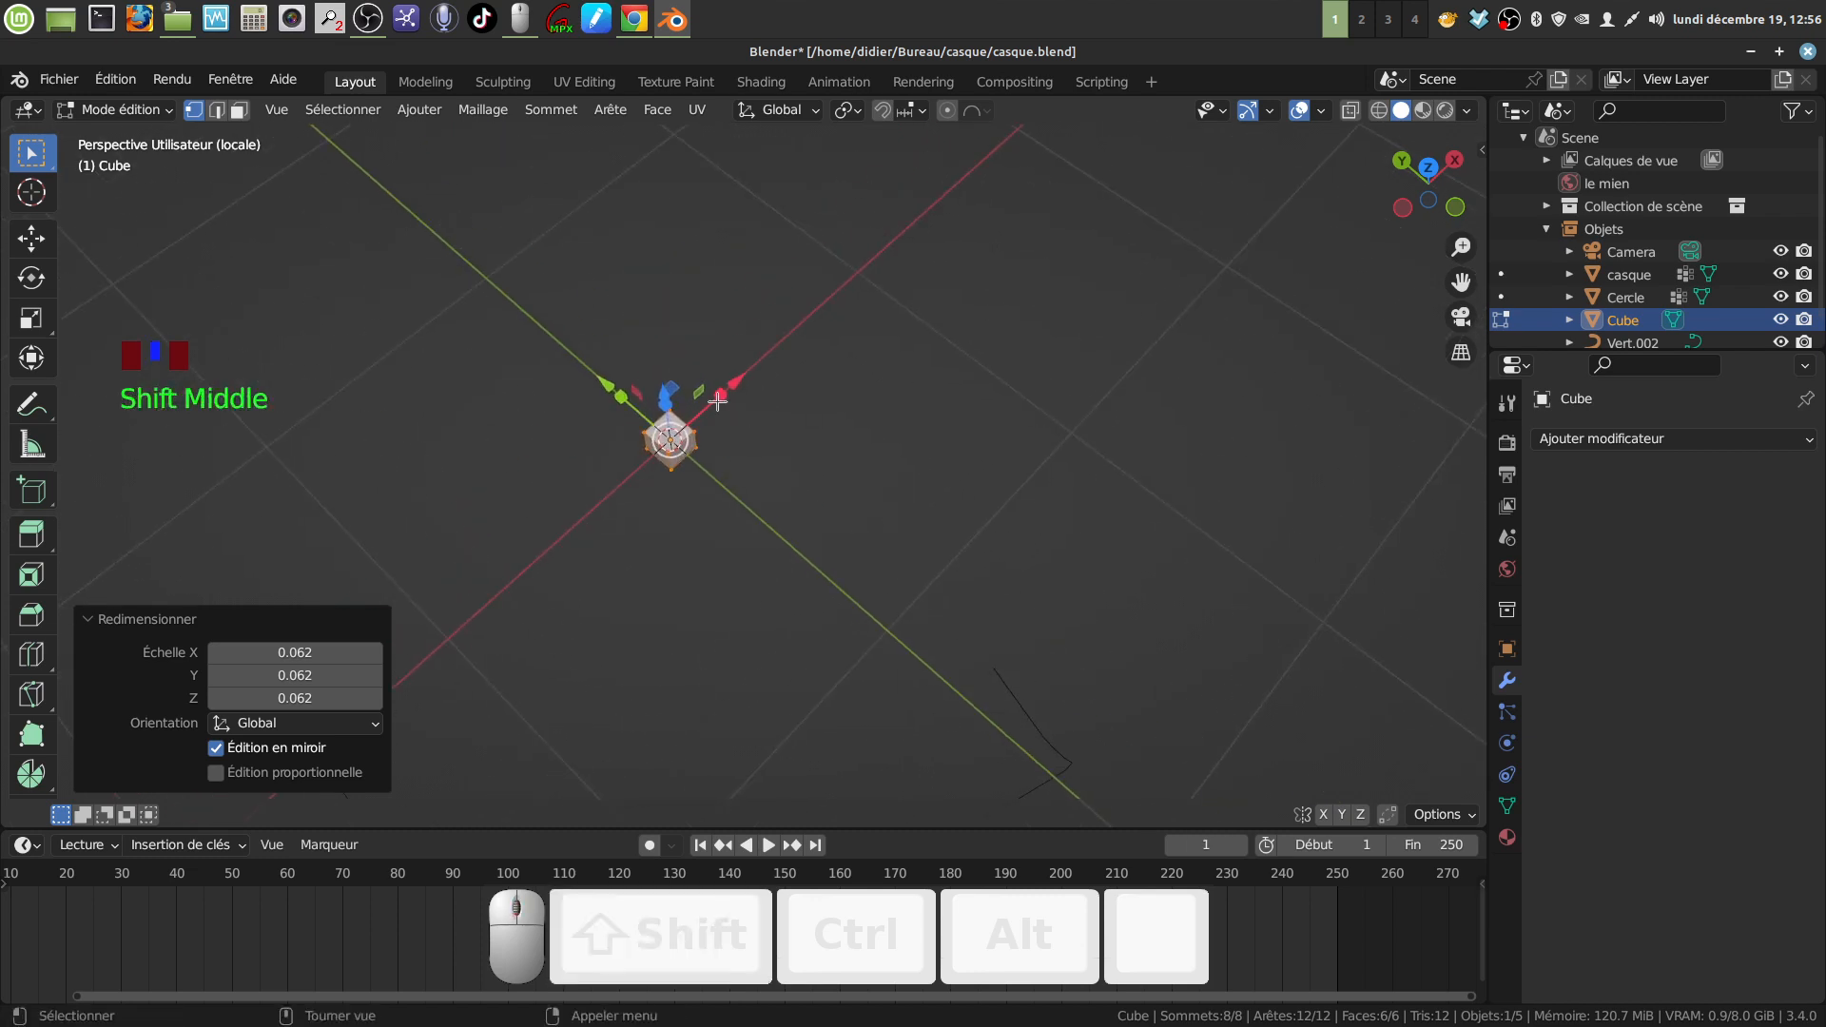
{"action": "left_click_drag", "start_coordinate": [717, 400], "coordinate": [706, 418]}
{"action": "scroll", "coordinate": [726, 460], "scroll_direction": "up", "scroll_amount": 3}
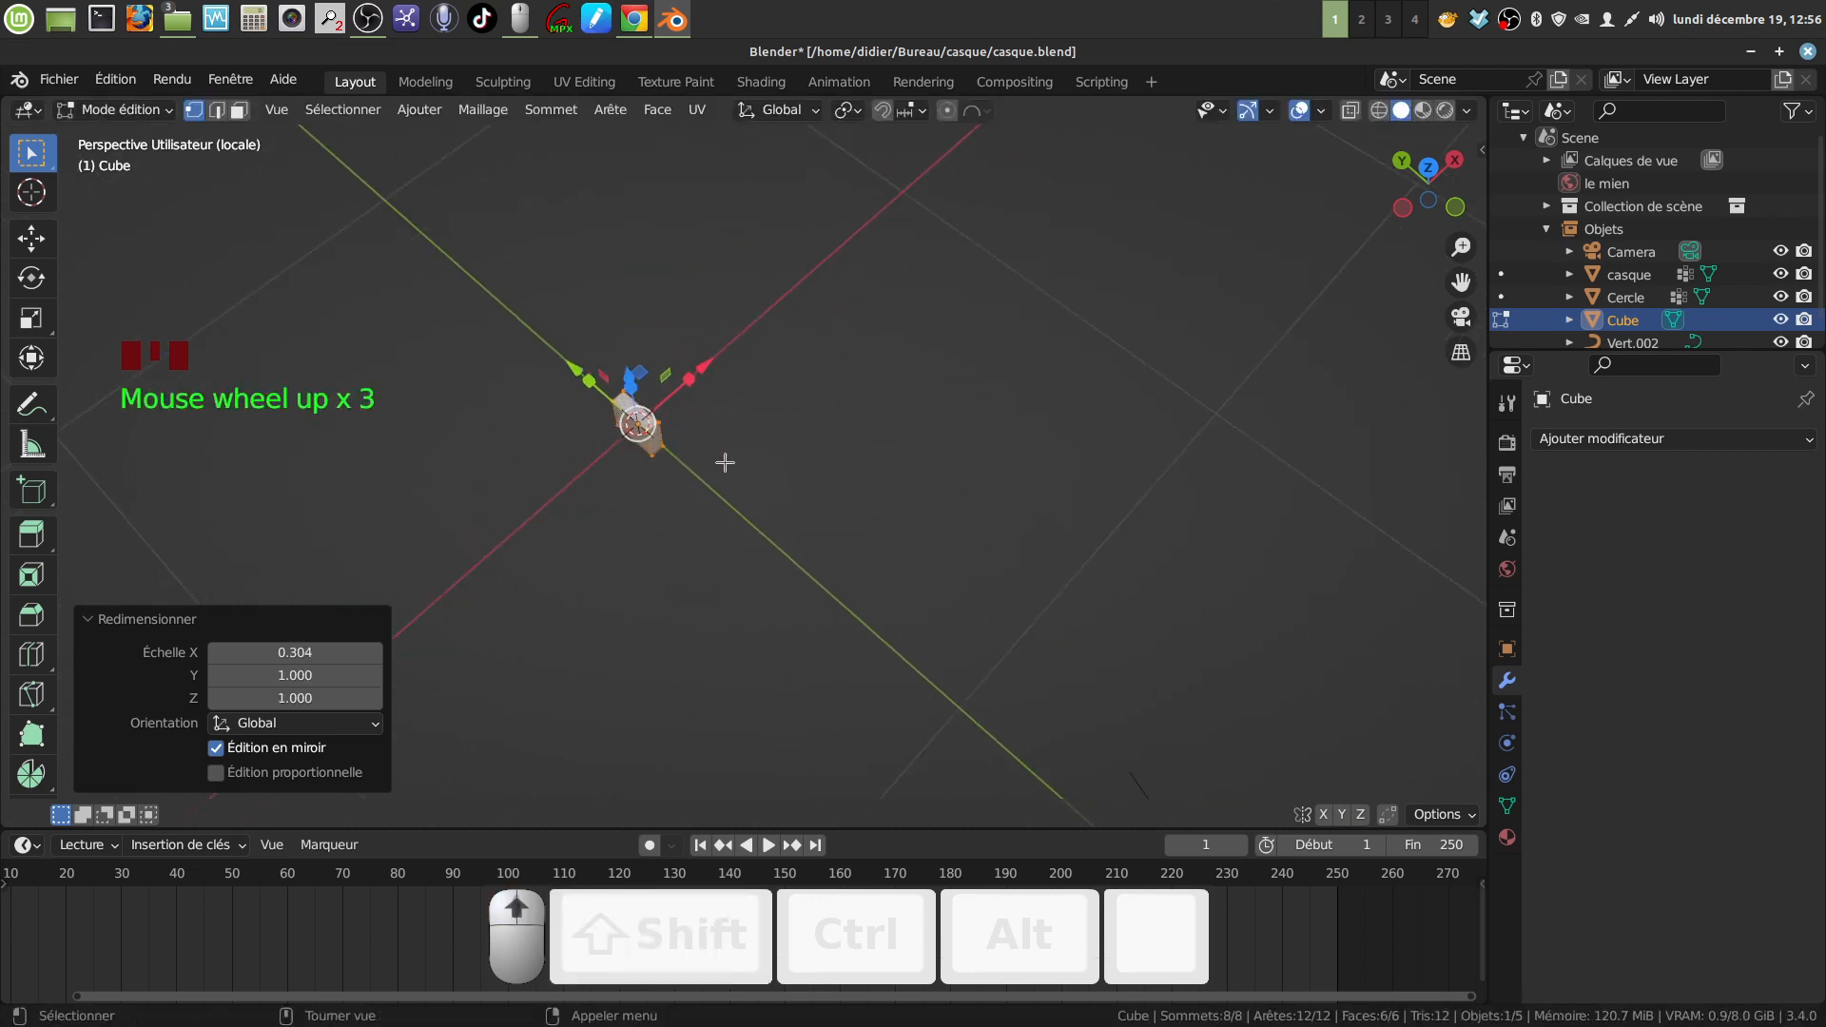
{"action": "middle_click_drag", "start_coordinate": [726, 460], "coordinate": [758, 473]}
{"action": "left_click_drag", "start_coordinate": [780, 496], "coordinate": [758, 502]}
Step: In the left orthographic view, scale the cube along global Y by about 0.597
{"action": "middle_click_drag", "start_coordinate": [759, 502], "coordinate": [831, 632]}
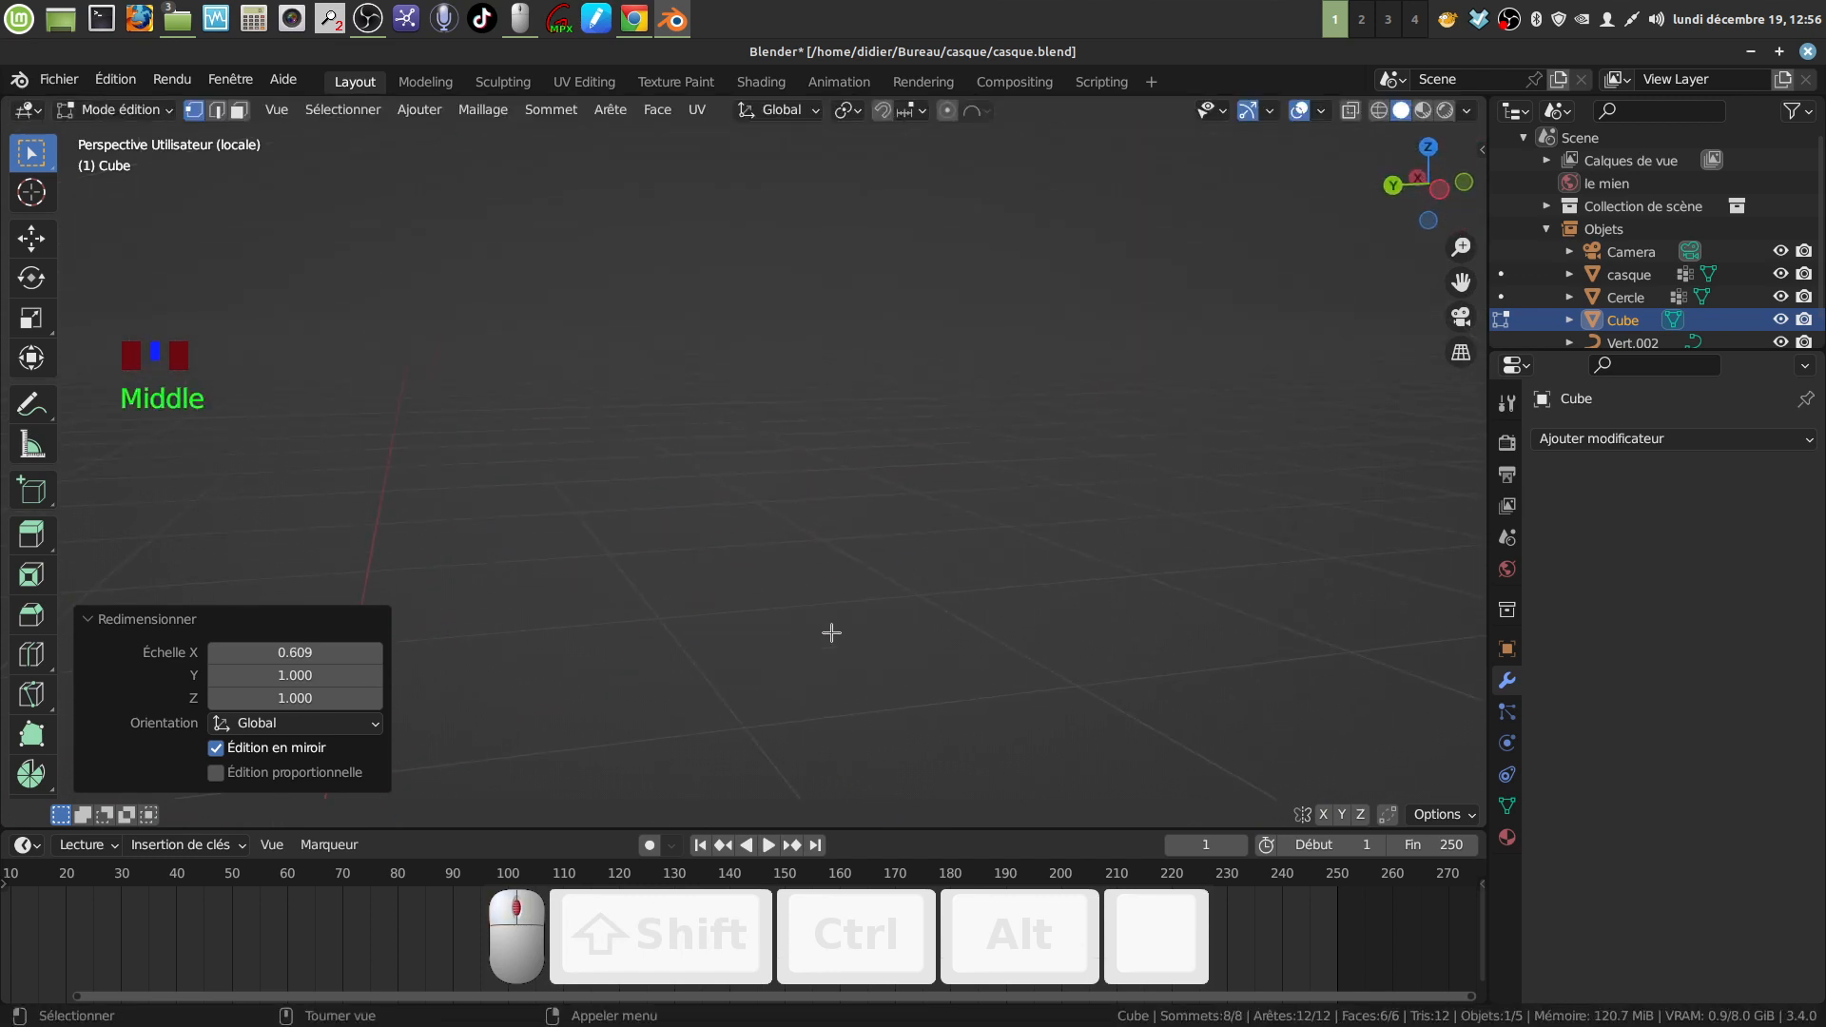
{"action": "scroll", "coordinate": [735, 666], "scroll_direction": "down", "scroll_amount": 6}
{"action": "key", "text": "KP_1"}
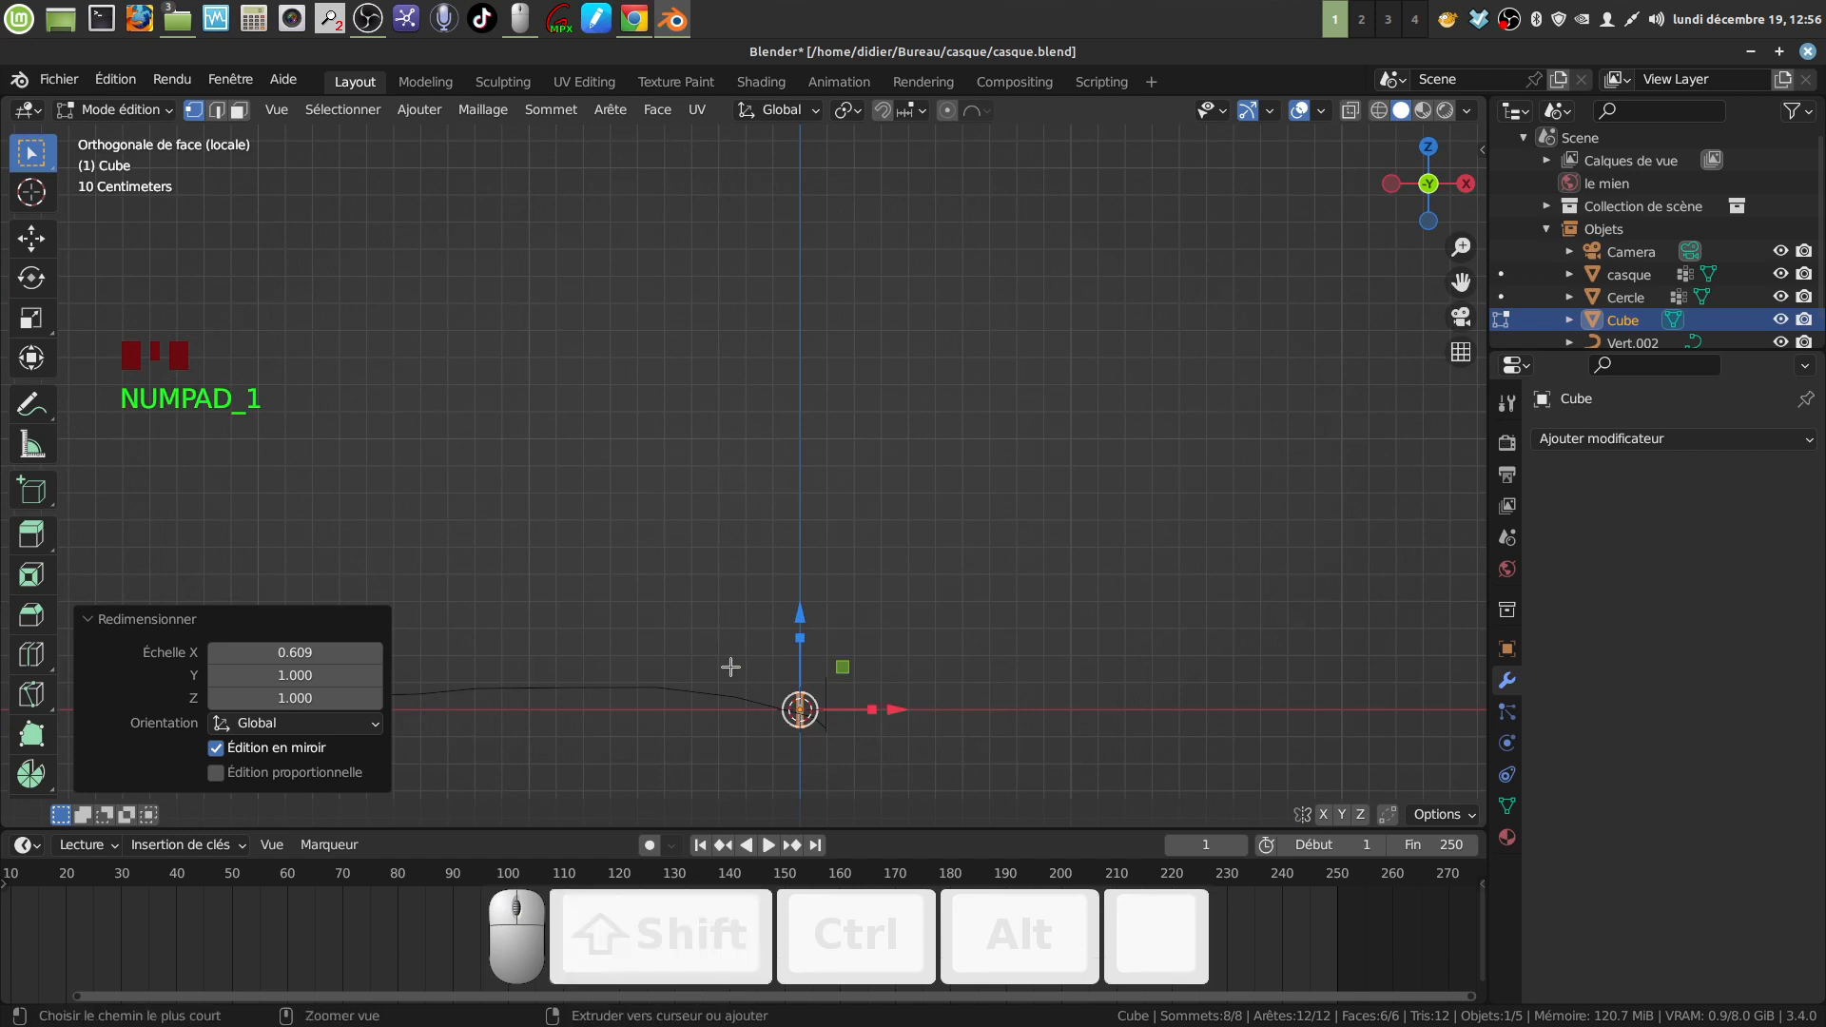
{"action": "key", "text": "ctrl+KP_3"}
{"action": "middle_click_drag", "start_coordinate": [663, 538], "coordinate": [726, 351], "text": "shift"}
{"action": "scroll", "coordinate": [816, 591], "scroll_direction": "up", "scroll_amount": 6}
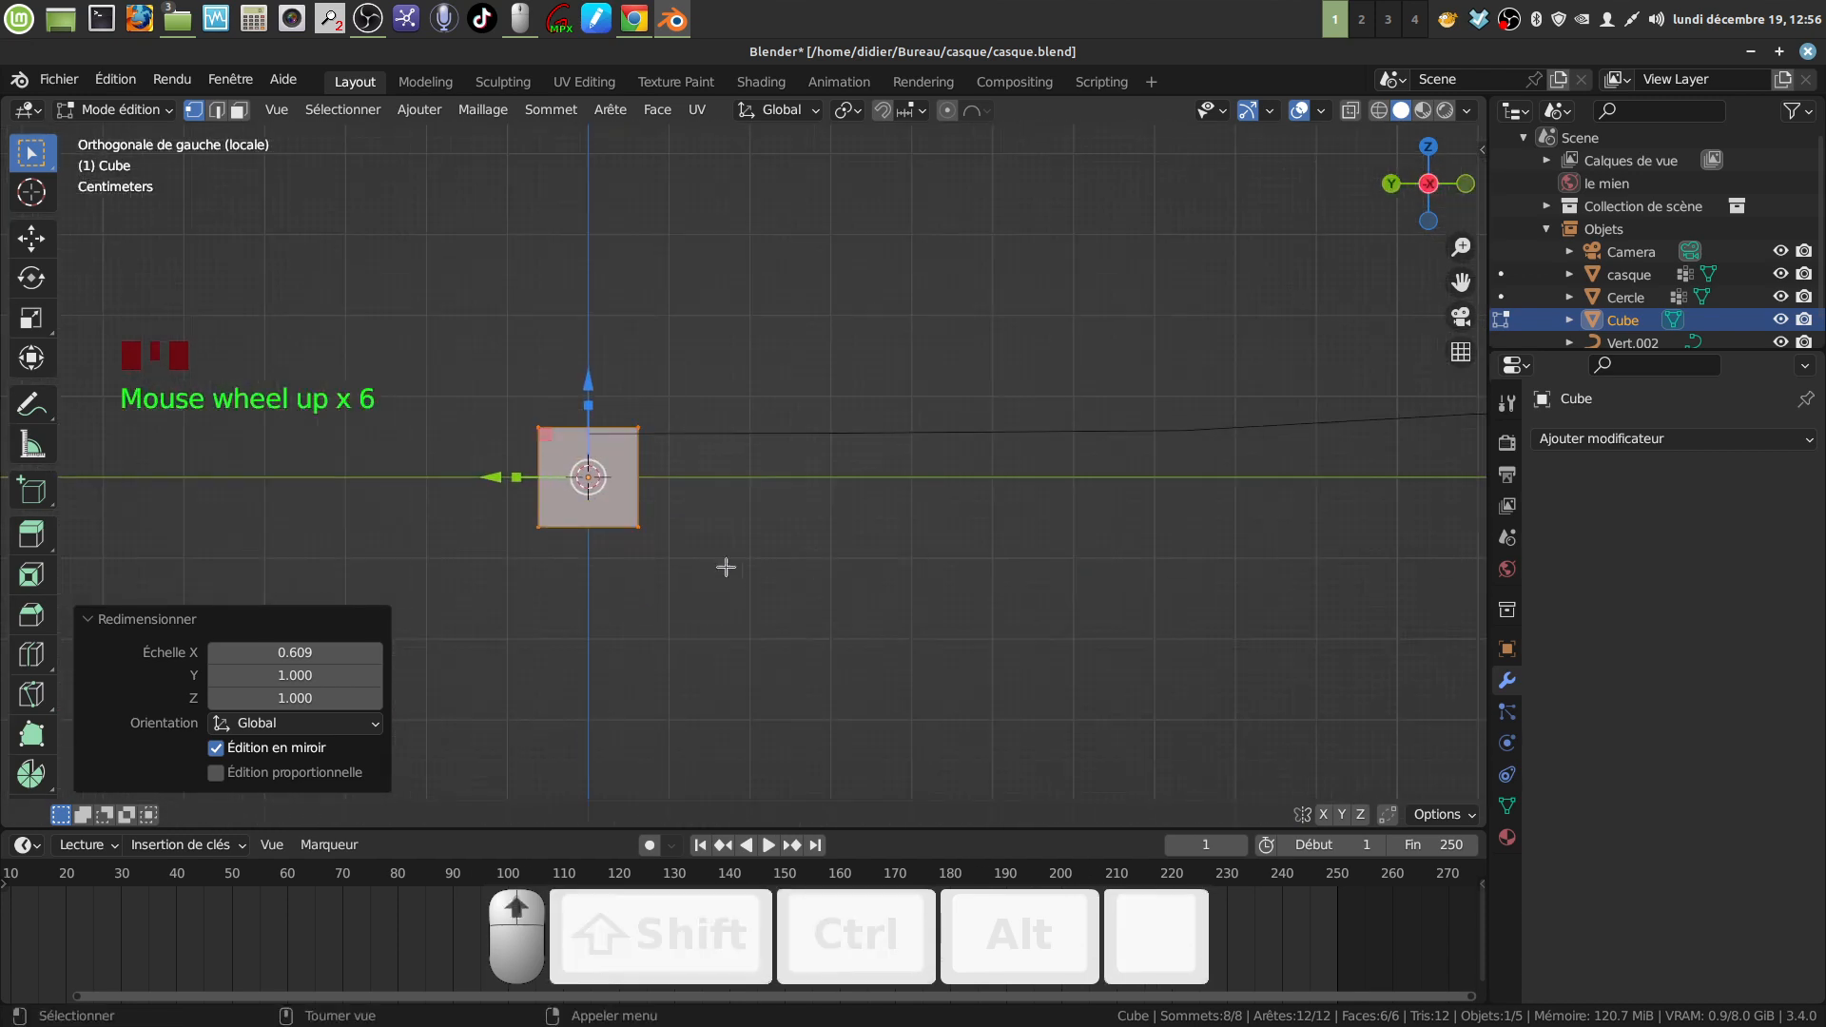
{"action": "middle_click_drag", "start_coordinate": [726, 567], "coordinate": [836, 595], "text": "shift"}
{"action": "scroll", "coordinate": [848, 637], "scroll_direction": "up", "scroll_amount": 2}
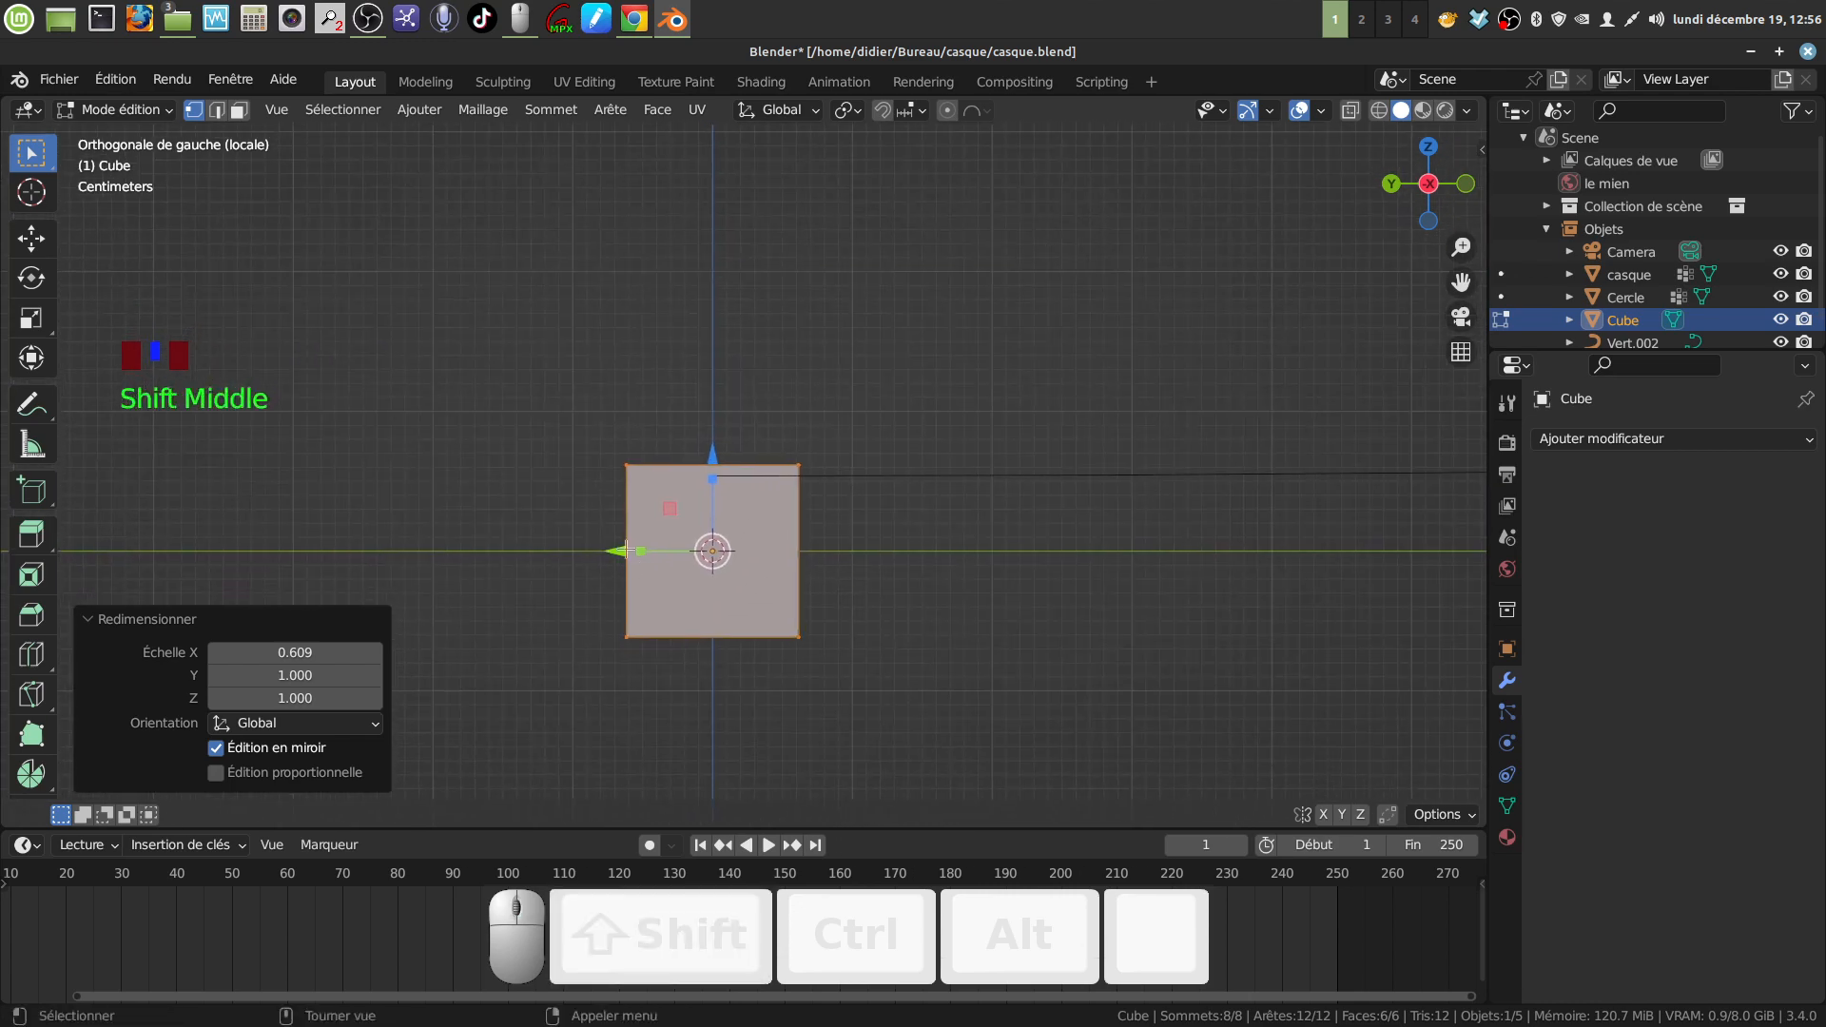
{"action": "left_click_drag", "start_coordinate": [640, 552], "coordinate": [670, 549]}
Step: Rotate the cube's whole mesh by 90° about the global Z axis
{"action": "middle_click_drag", "start_coordinate": [683, 549], "coordinate": [611, 598]}
{"action": "scroll", "coordinate": [714, 550], "scroll_direction": "up", "scroll_amount": 10}
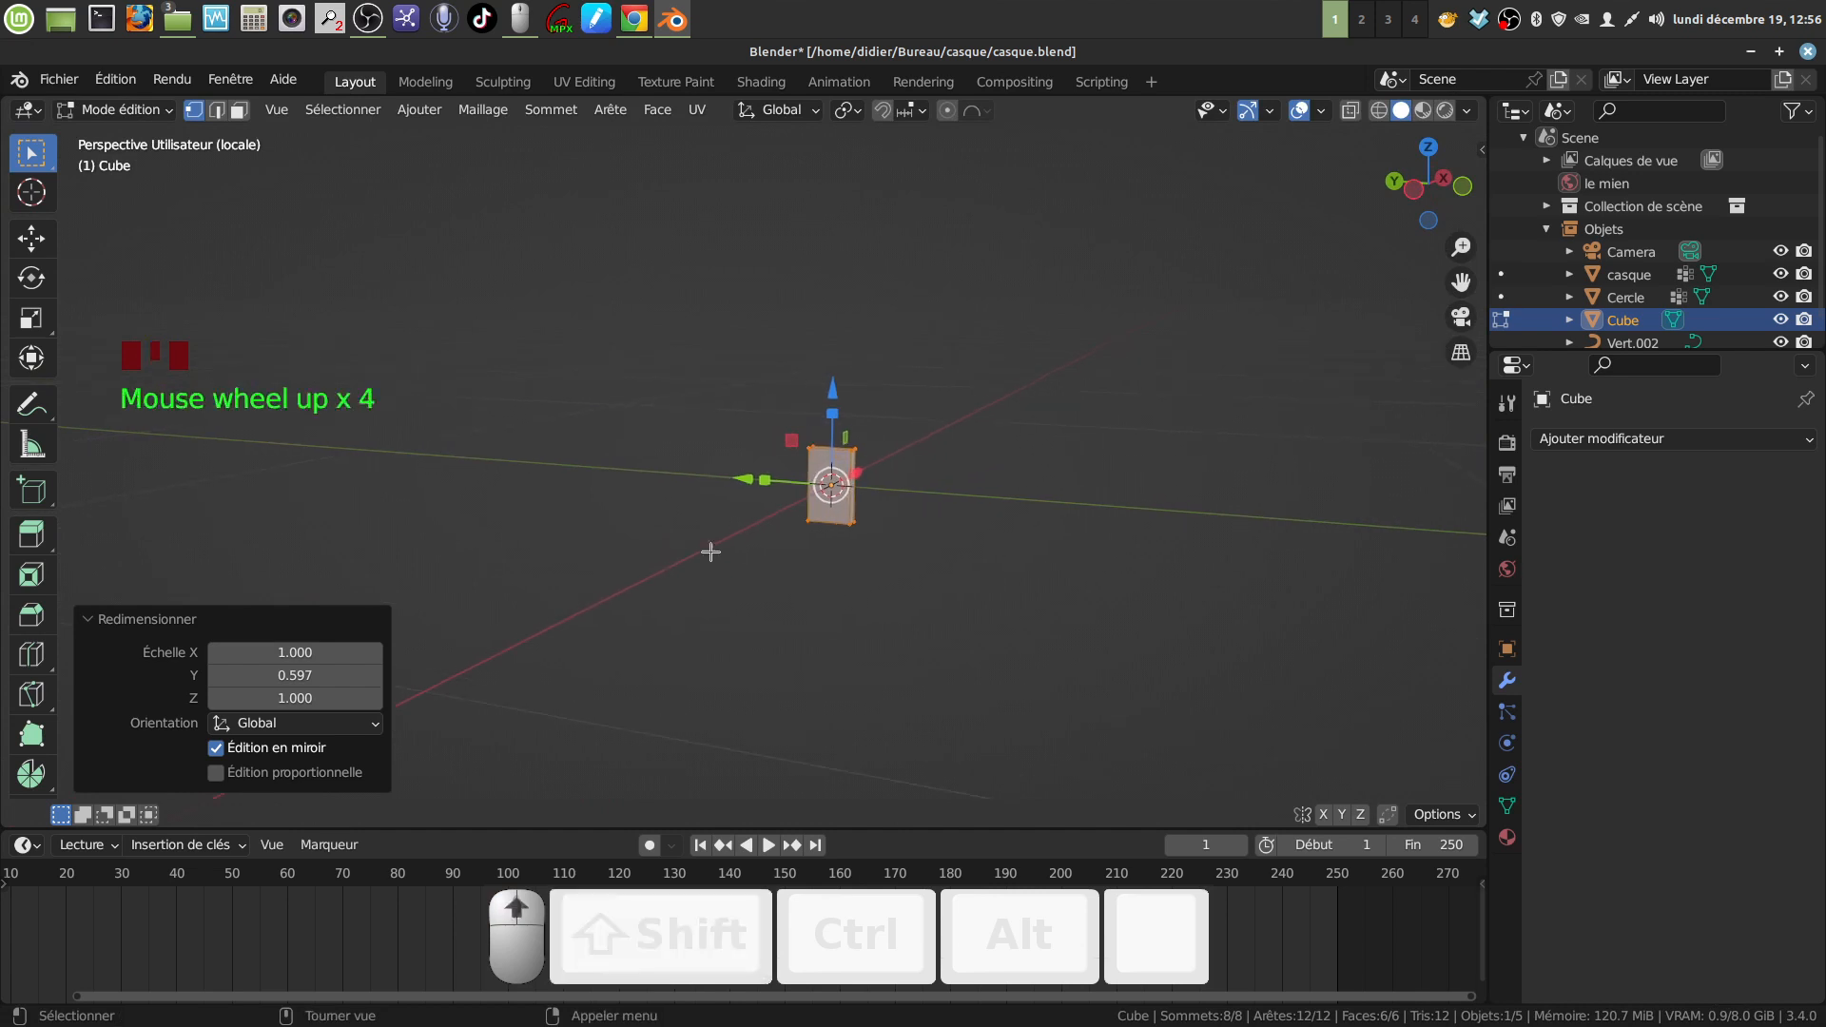
{"action": "middle_click_drag", "start_coordinate": [995, 536], "coordinate": [840, 554]}
{"action": "scroll", "coordinate": [991, 555], "scroll_direction": "down", "scroll_amount": 11}
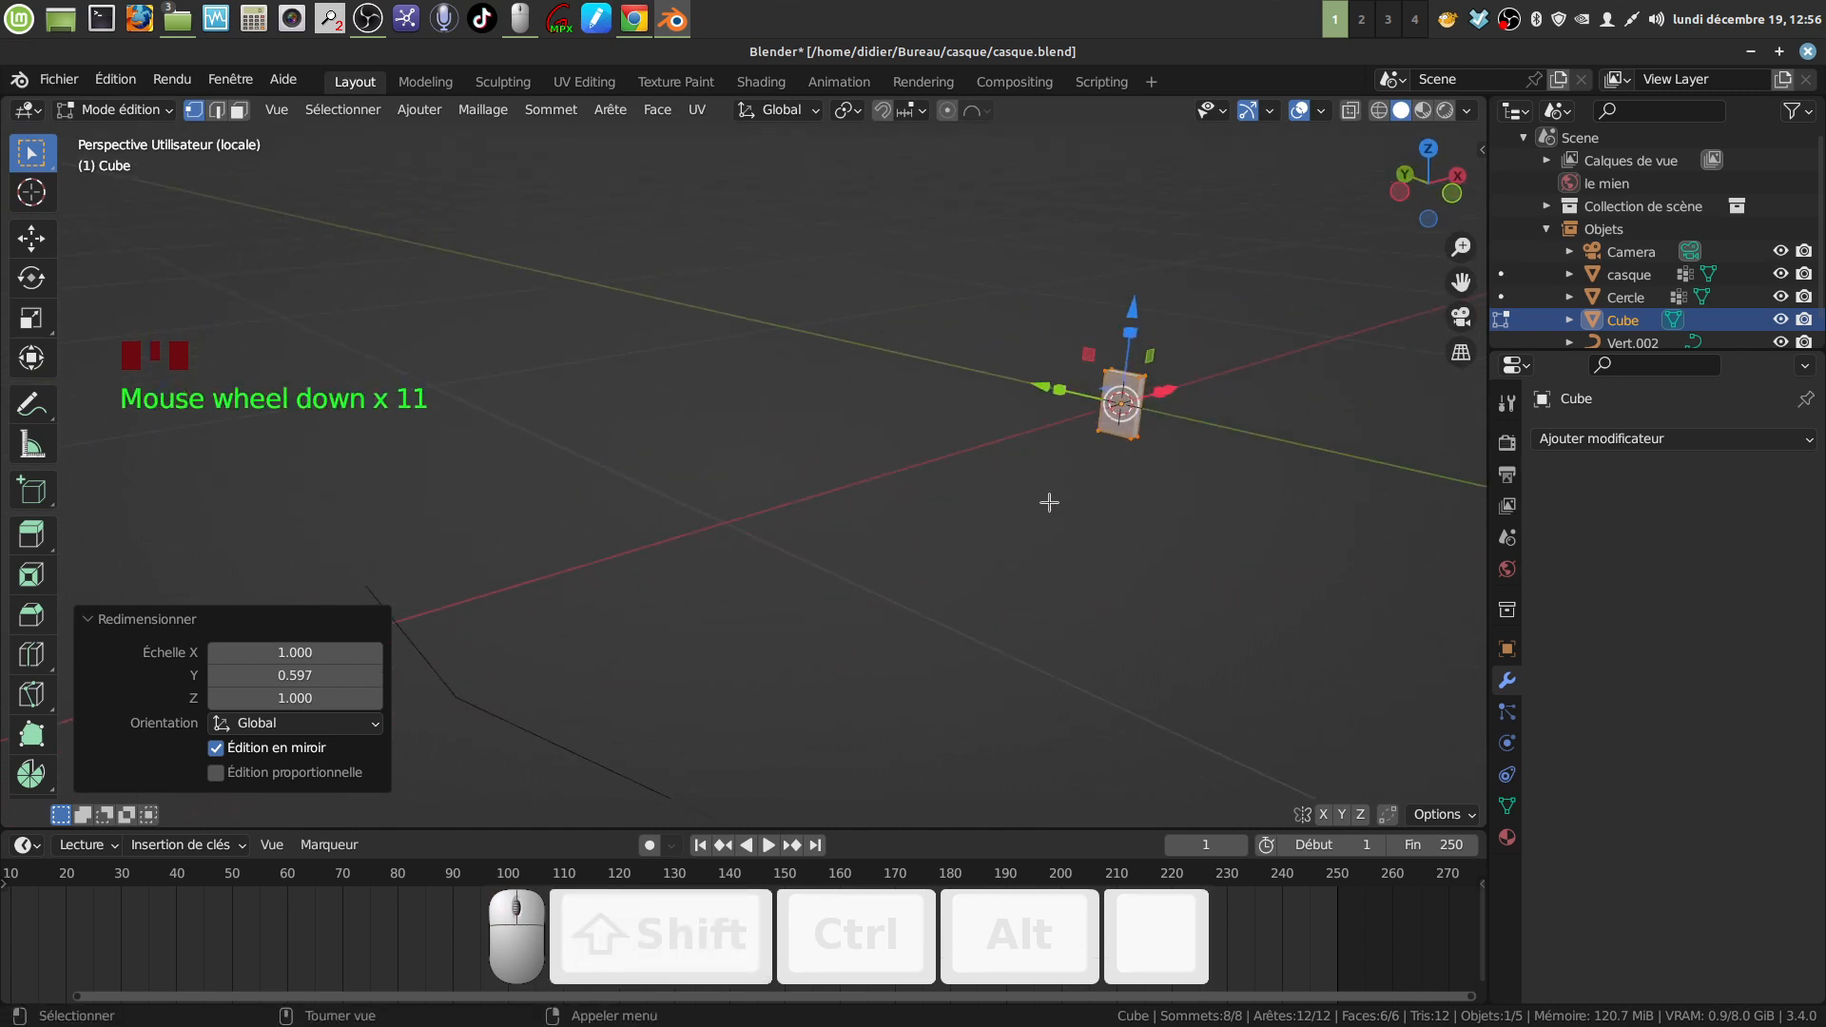
{"action": "key", "text": "r"}
{"action": "key", "text": "z"}
{"action": "key", "text": "KP_9"}
{"action": "key", "text": "KP_0"}
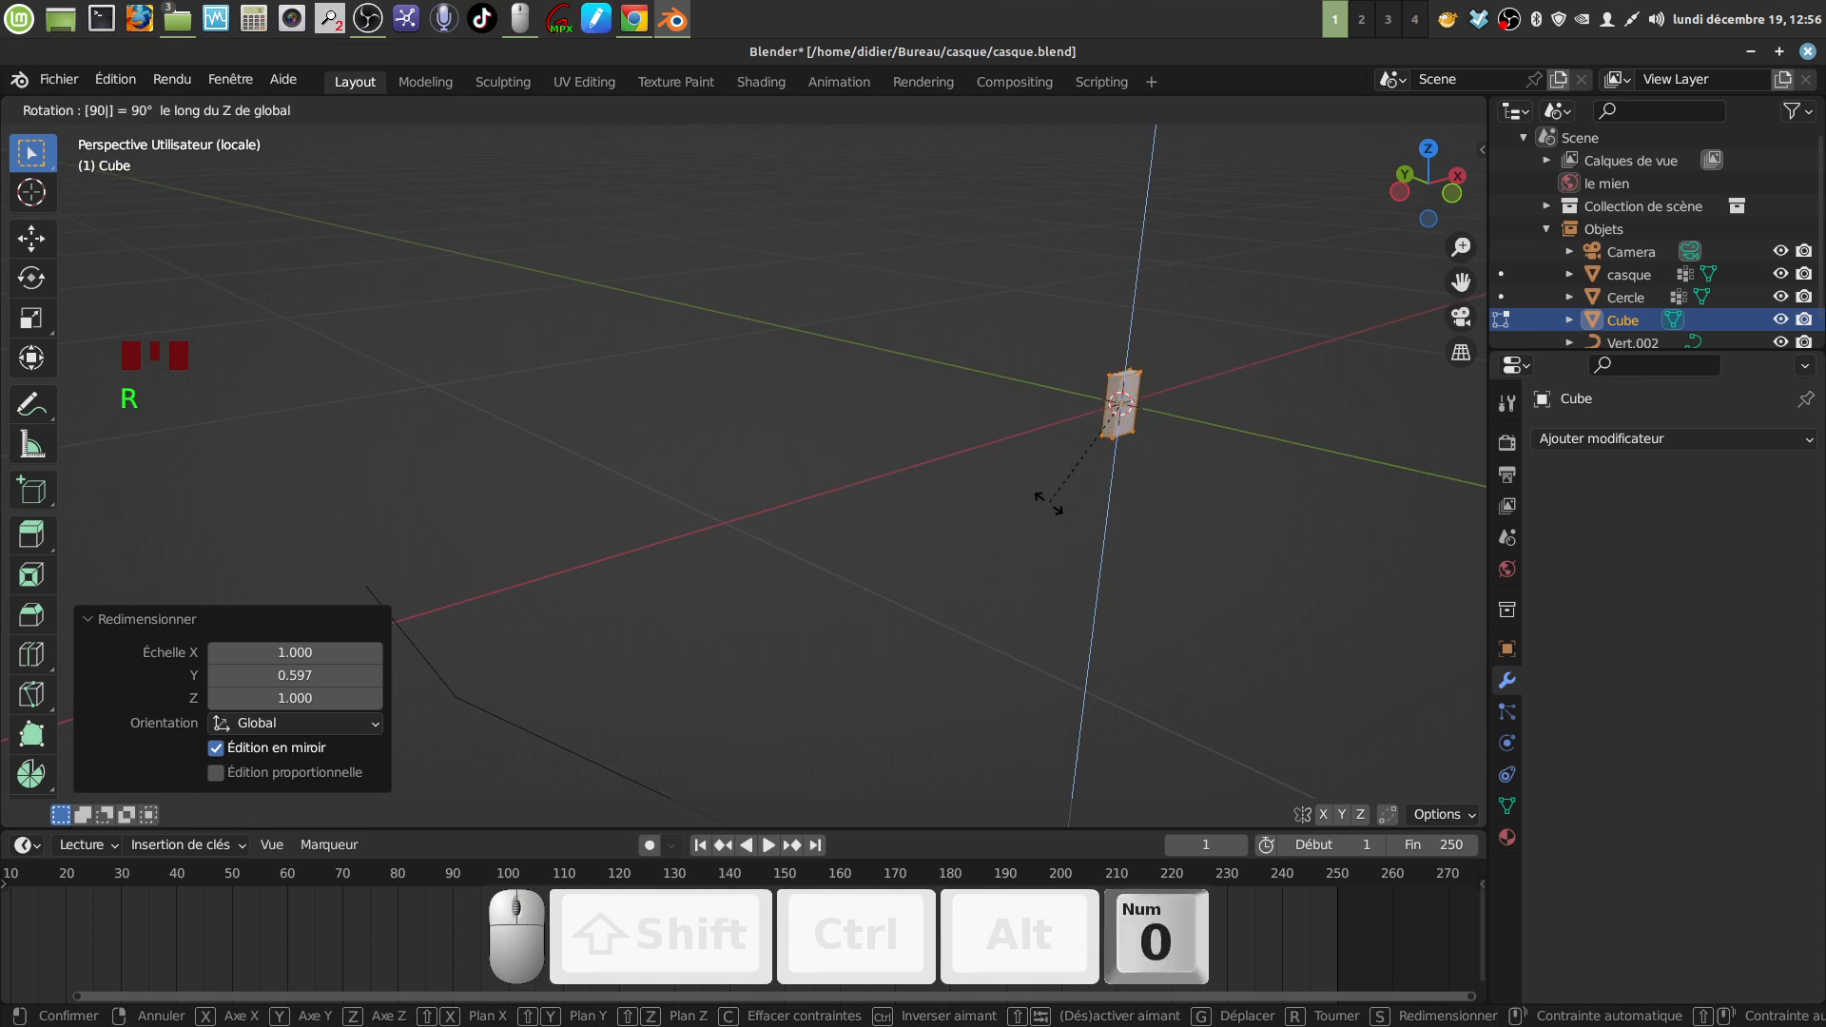
{"action": "left_click", "coordinate": [1049, 503]}
Step: Thin the rotated block further by scaling it along global Y by about 0.628
{"action": "key", "text": "KP_1"}
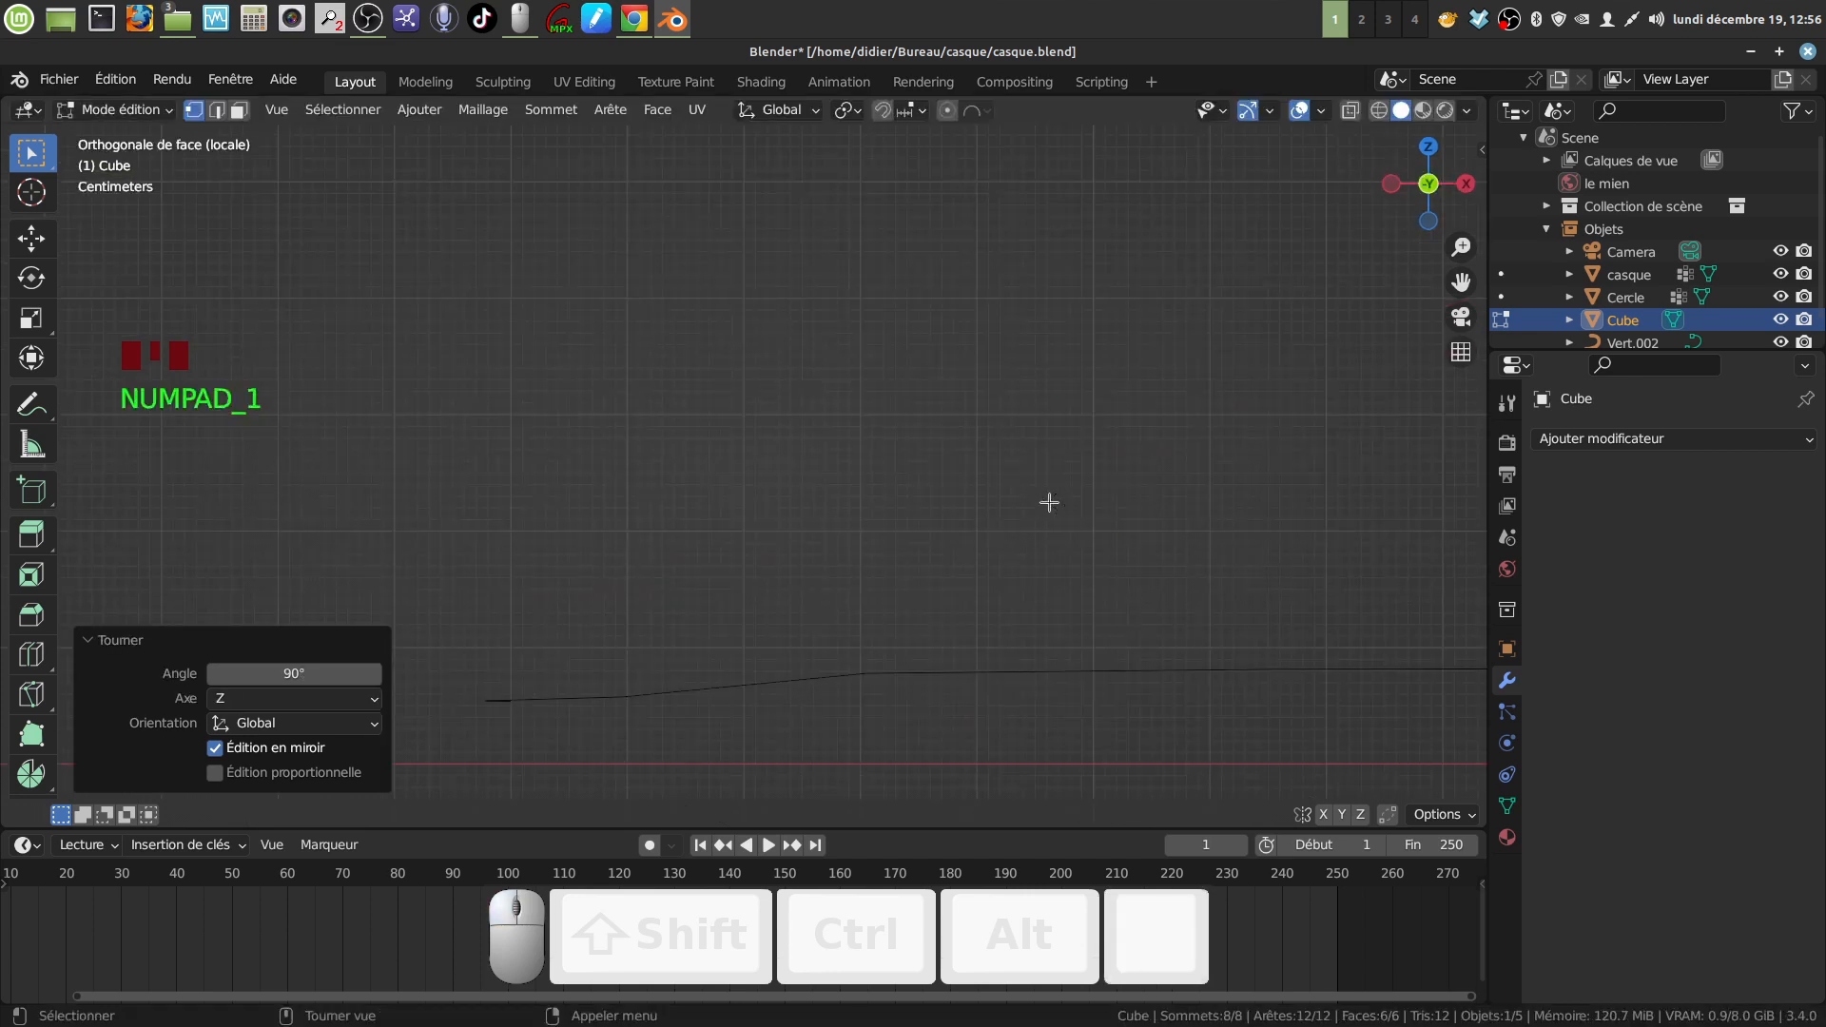
{"action": "scroll", "coordinate": [1033, 552], "scroll_direction": "down", "scroll_amount": 6}
{"action": "middle_click_drag", "start_coordinate": [1044, 583], "coordinate": [539, 537], "text": "shift"}
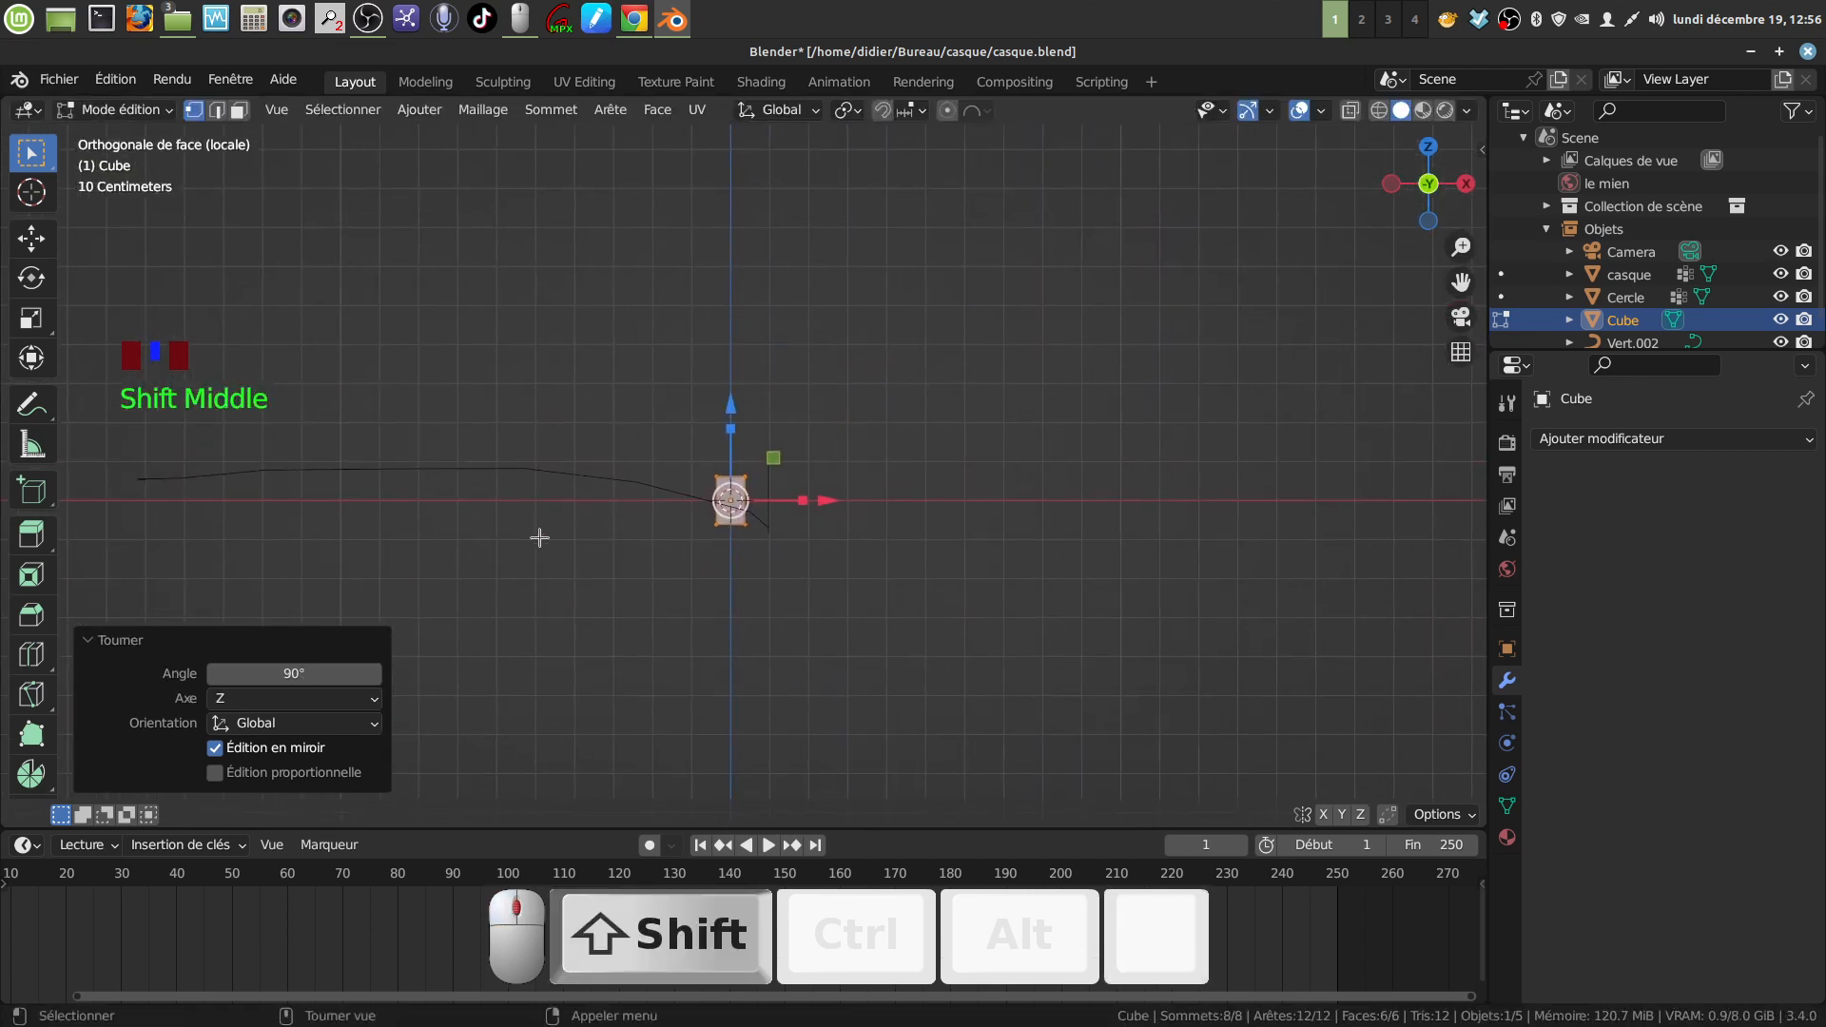
{"action": "scroll", "coordinate": [644, 534], "scroll_direction": "up", "scroll_amount": 10}
{"action": "middle_click_drag", "start_coordinate": [661, 624], "coordinate": [623, 556], "text": "shift"}
{"action": "middle_click_drag", "start_coordinate": [734, 451], "coordinate": [721, 510], "text": "shift"}
{"action": "mouse_move", "coordinate": [721, 509]}
{"action": "middle_mouse_down"}
{"action": "mouse_move", "coordinate": [690, 505]}
{"action": "mouse_move", "coordinate": [704, 514]}
{"action": "middle_mouse_up"}
{"action": "left_click_drag", "start_coordinate": [797, 550], "coordinate": [763, 555]}
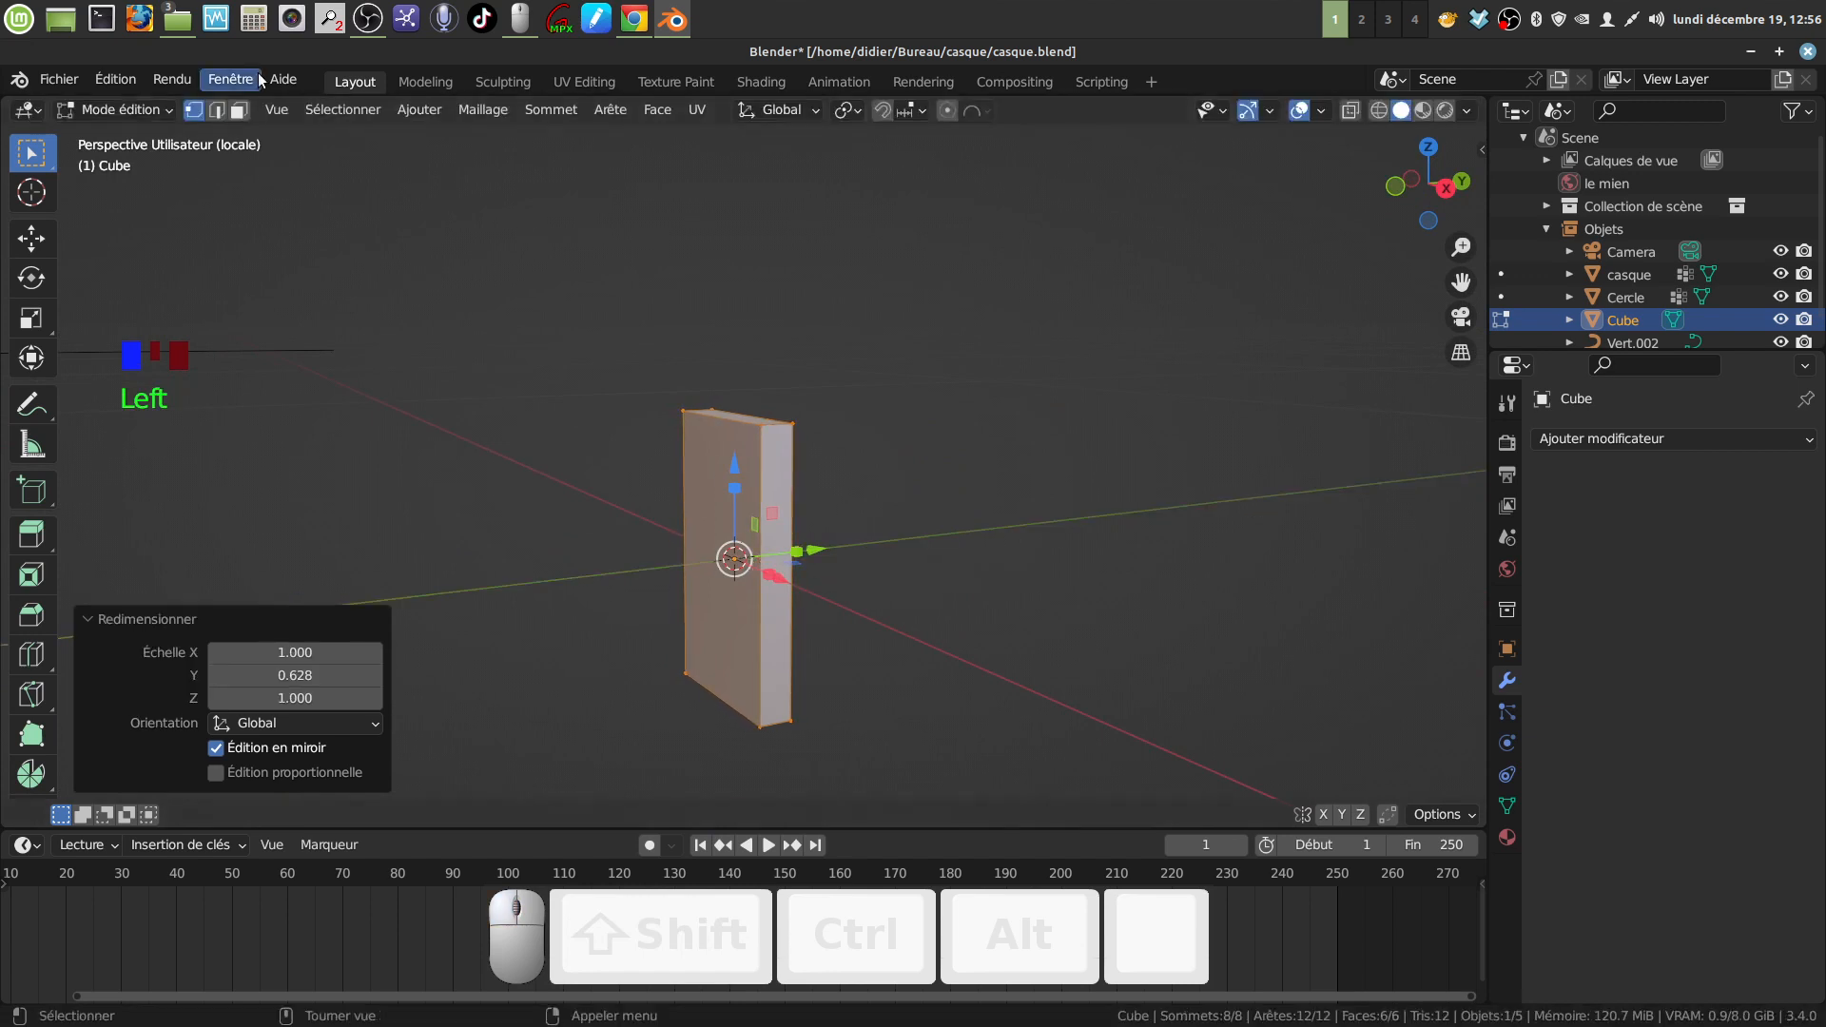
Step: In face selection, delete the block's two narrow vertical end faces along the X axis
{"action": "left_click", "coordinate": [240, 111]}
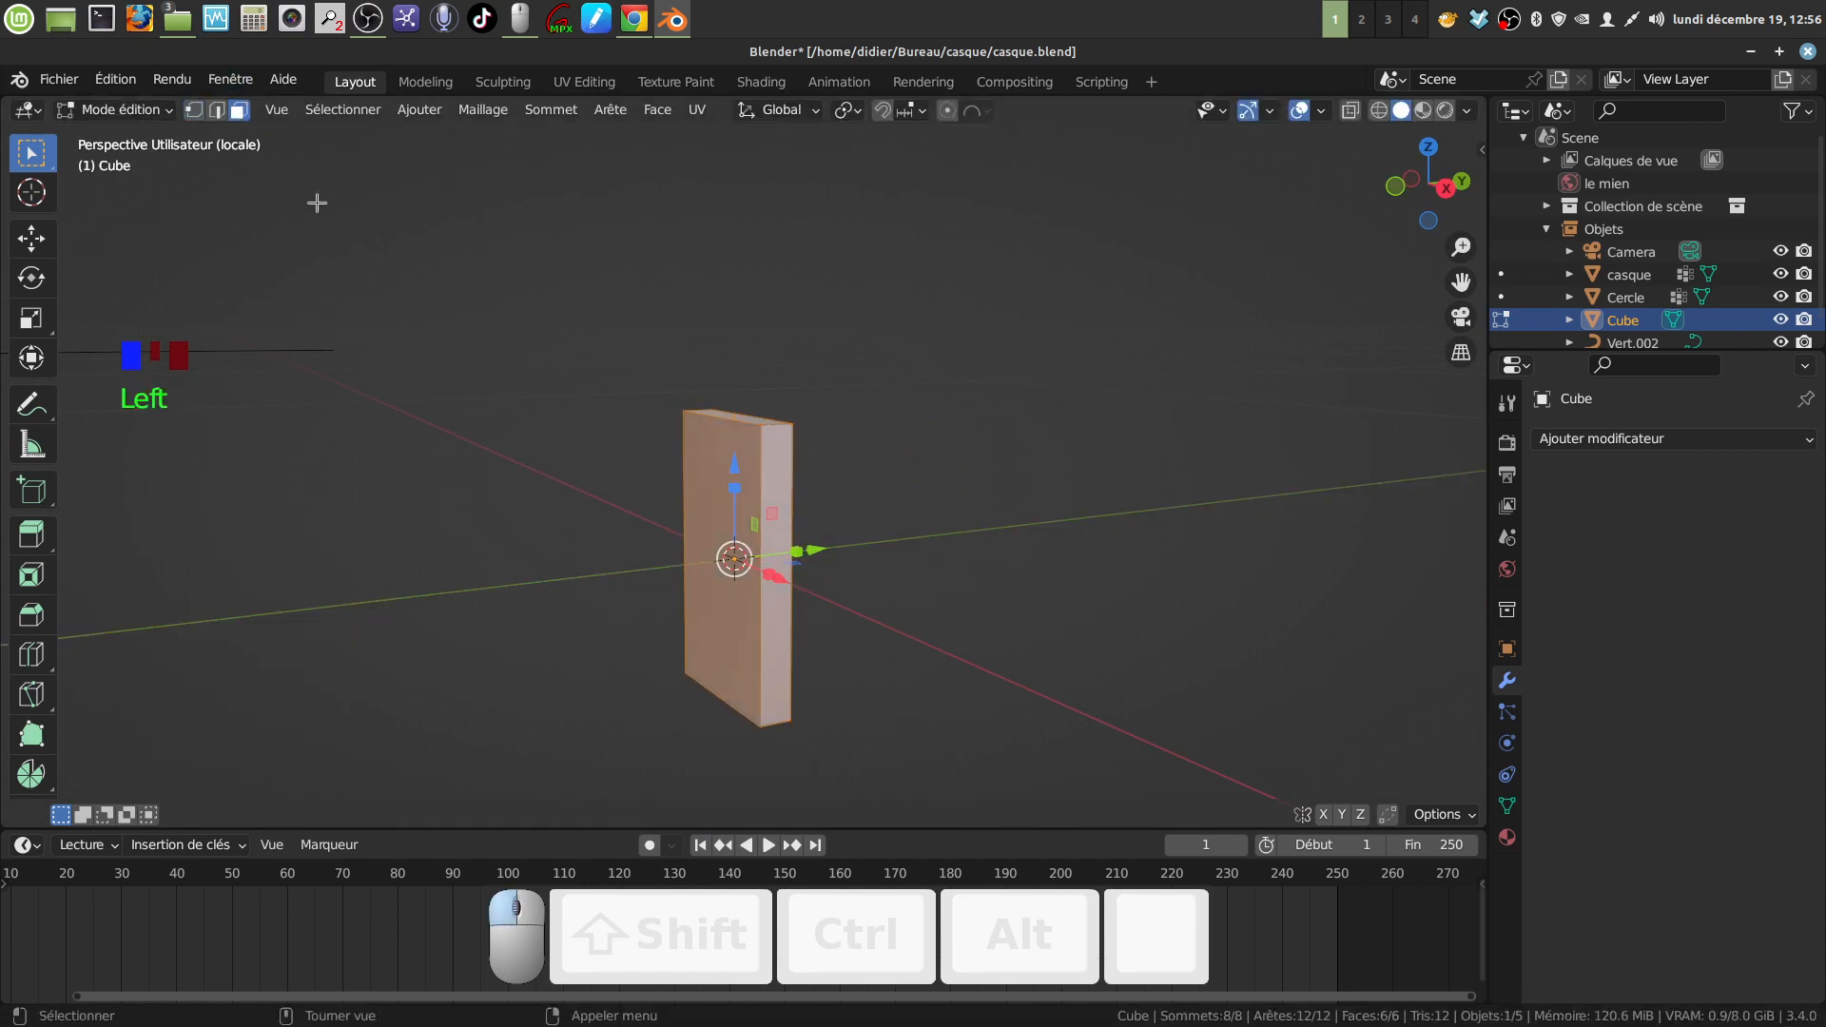
{"action": "left_click", "coordinate": [774, 450]}
{"action": "middle_click_drag", "start_coordinate": [775, 450], "coordinate": [1082, 455]}
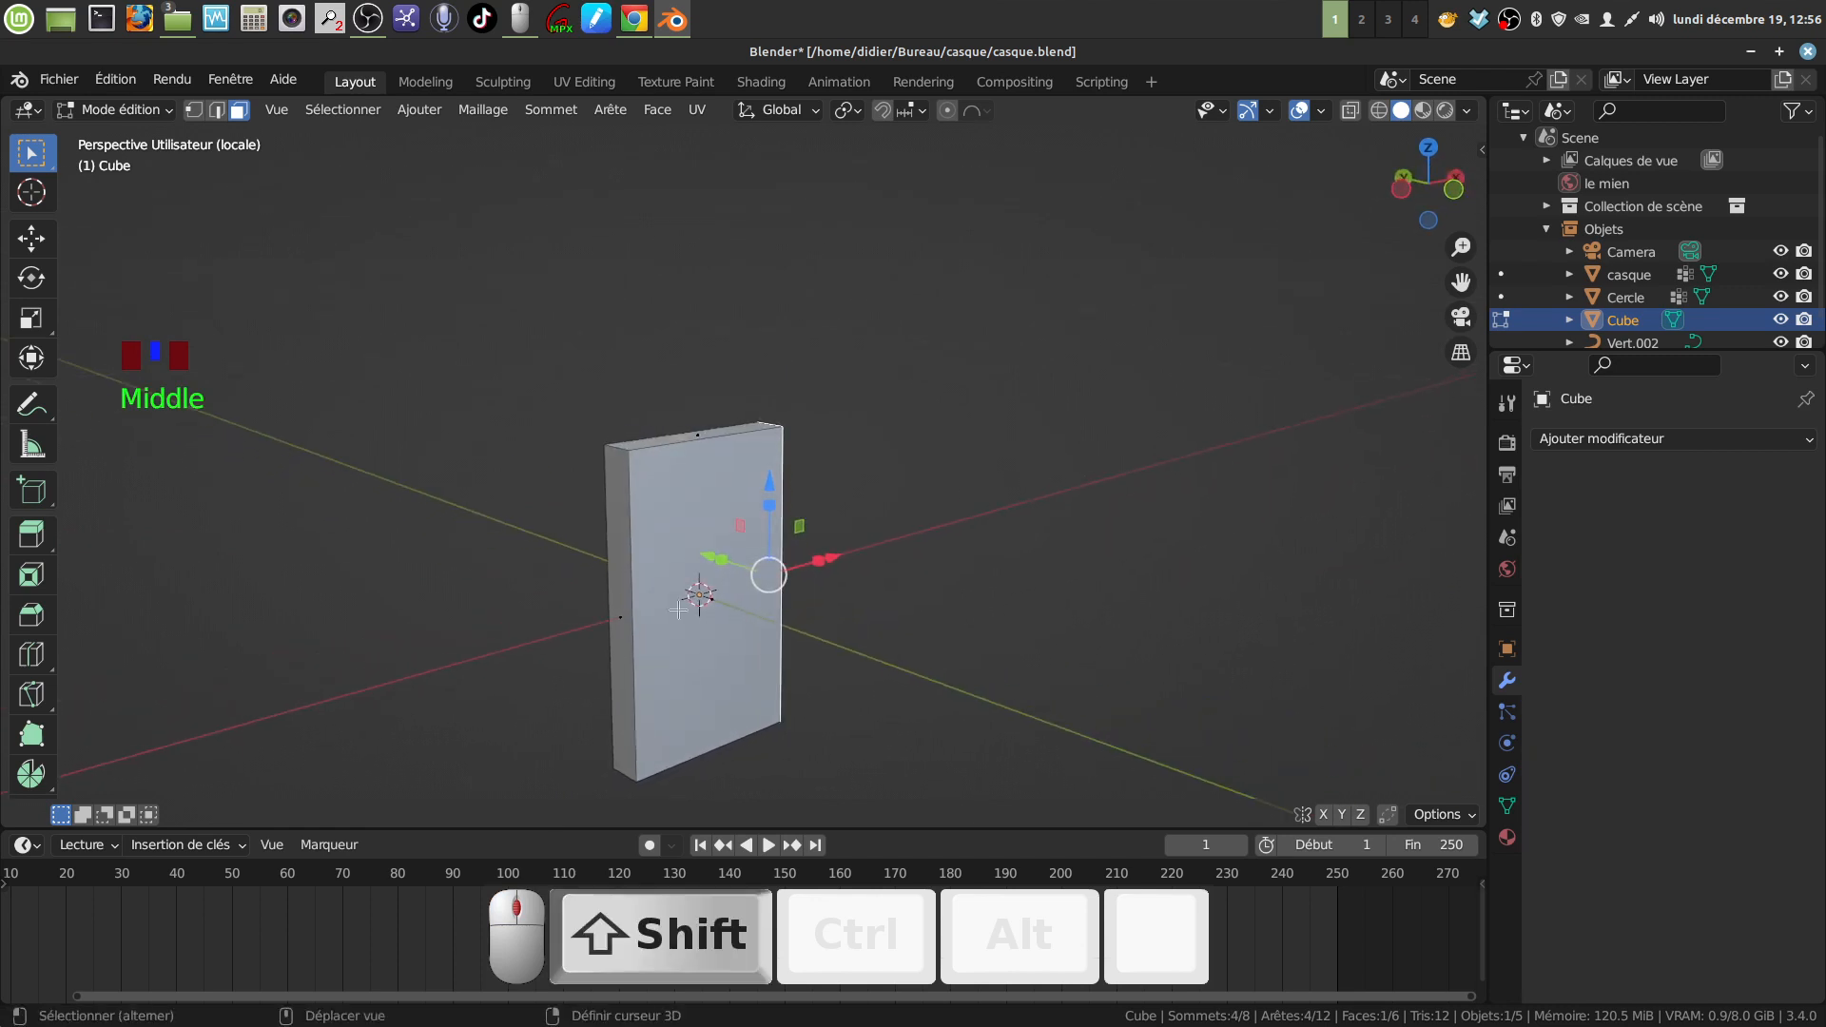
{"action": "left_click", "coordinate": [625, 622], "text": "shift"}
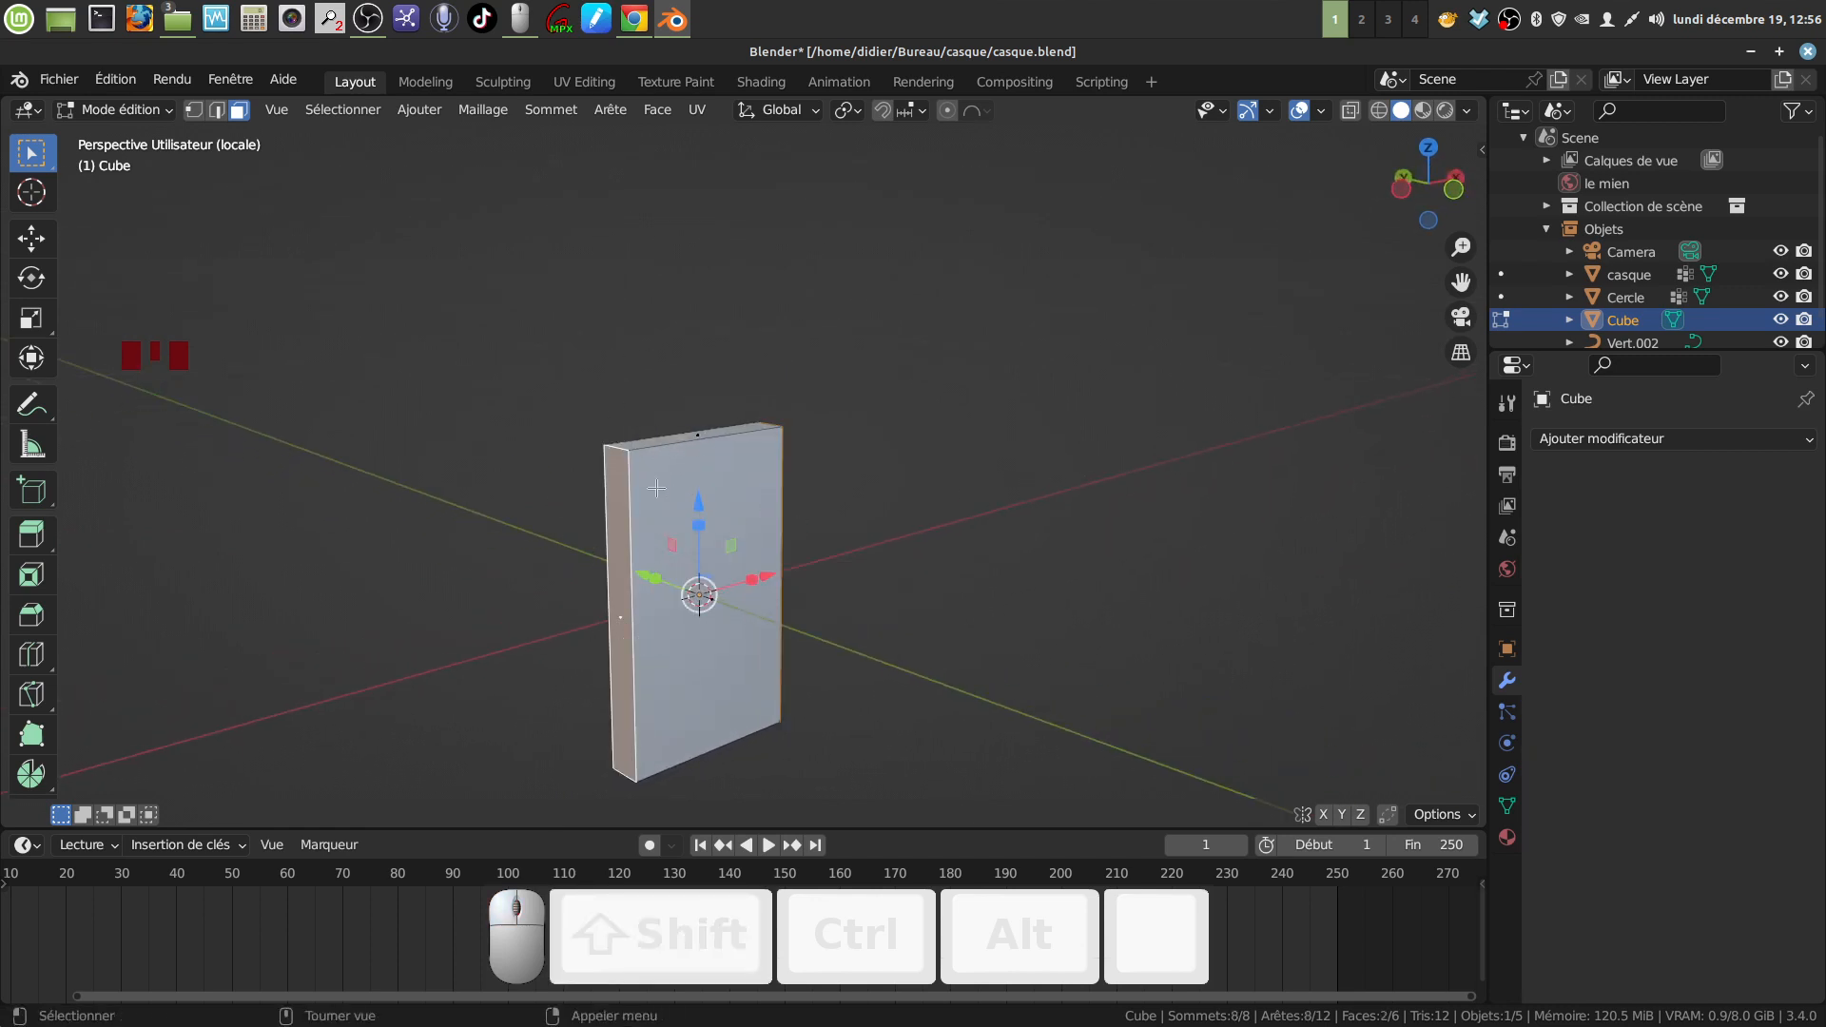
{"action": "key", "text": "x"}
{"action": "left_click", "coordinate": [595, 491]}
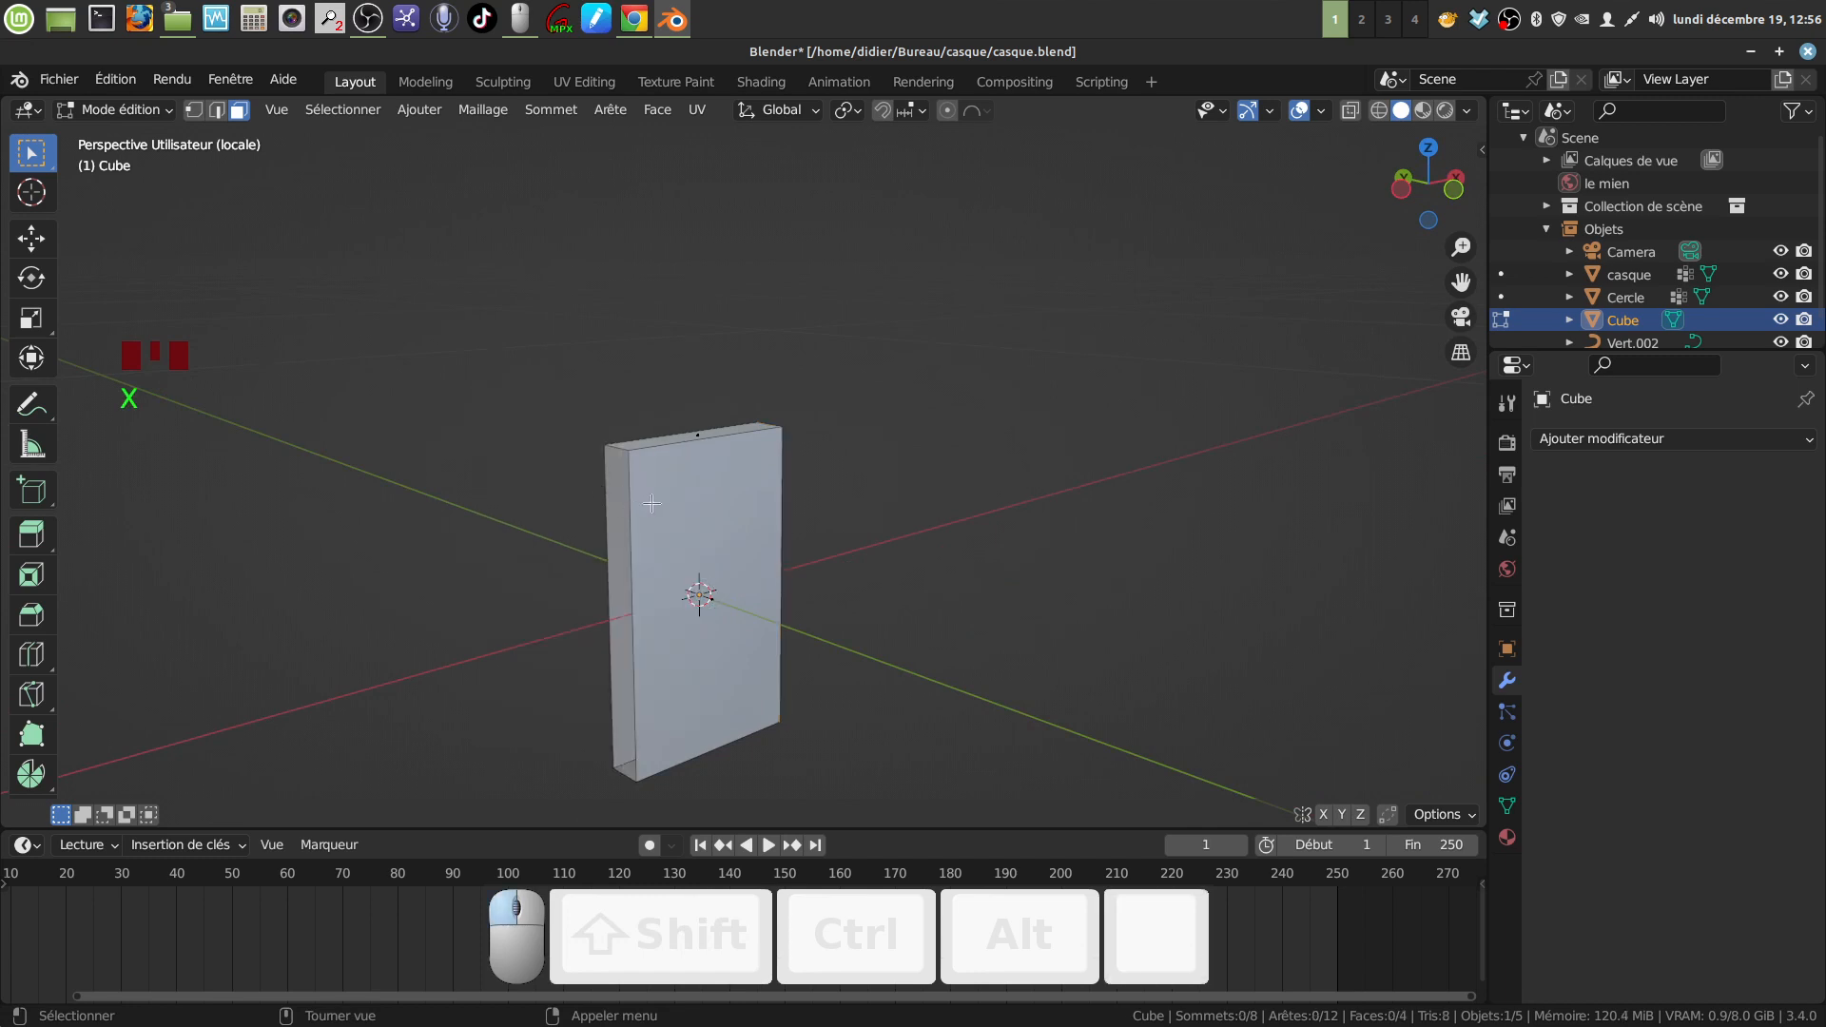
Step: In edge selection, bevel the long top and bottom edges of the block's wide faces by about 0.00612 m with 2 segments
{"action": "middle_click_drag", "start_coordinate": [653, 504], "coordinate": [670, 495]}
{"action": "left_click", "coordinate": [215, 112]}
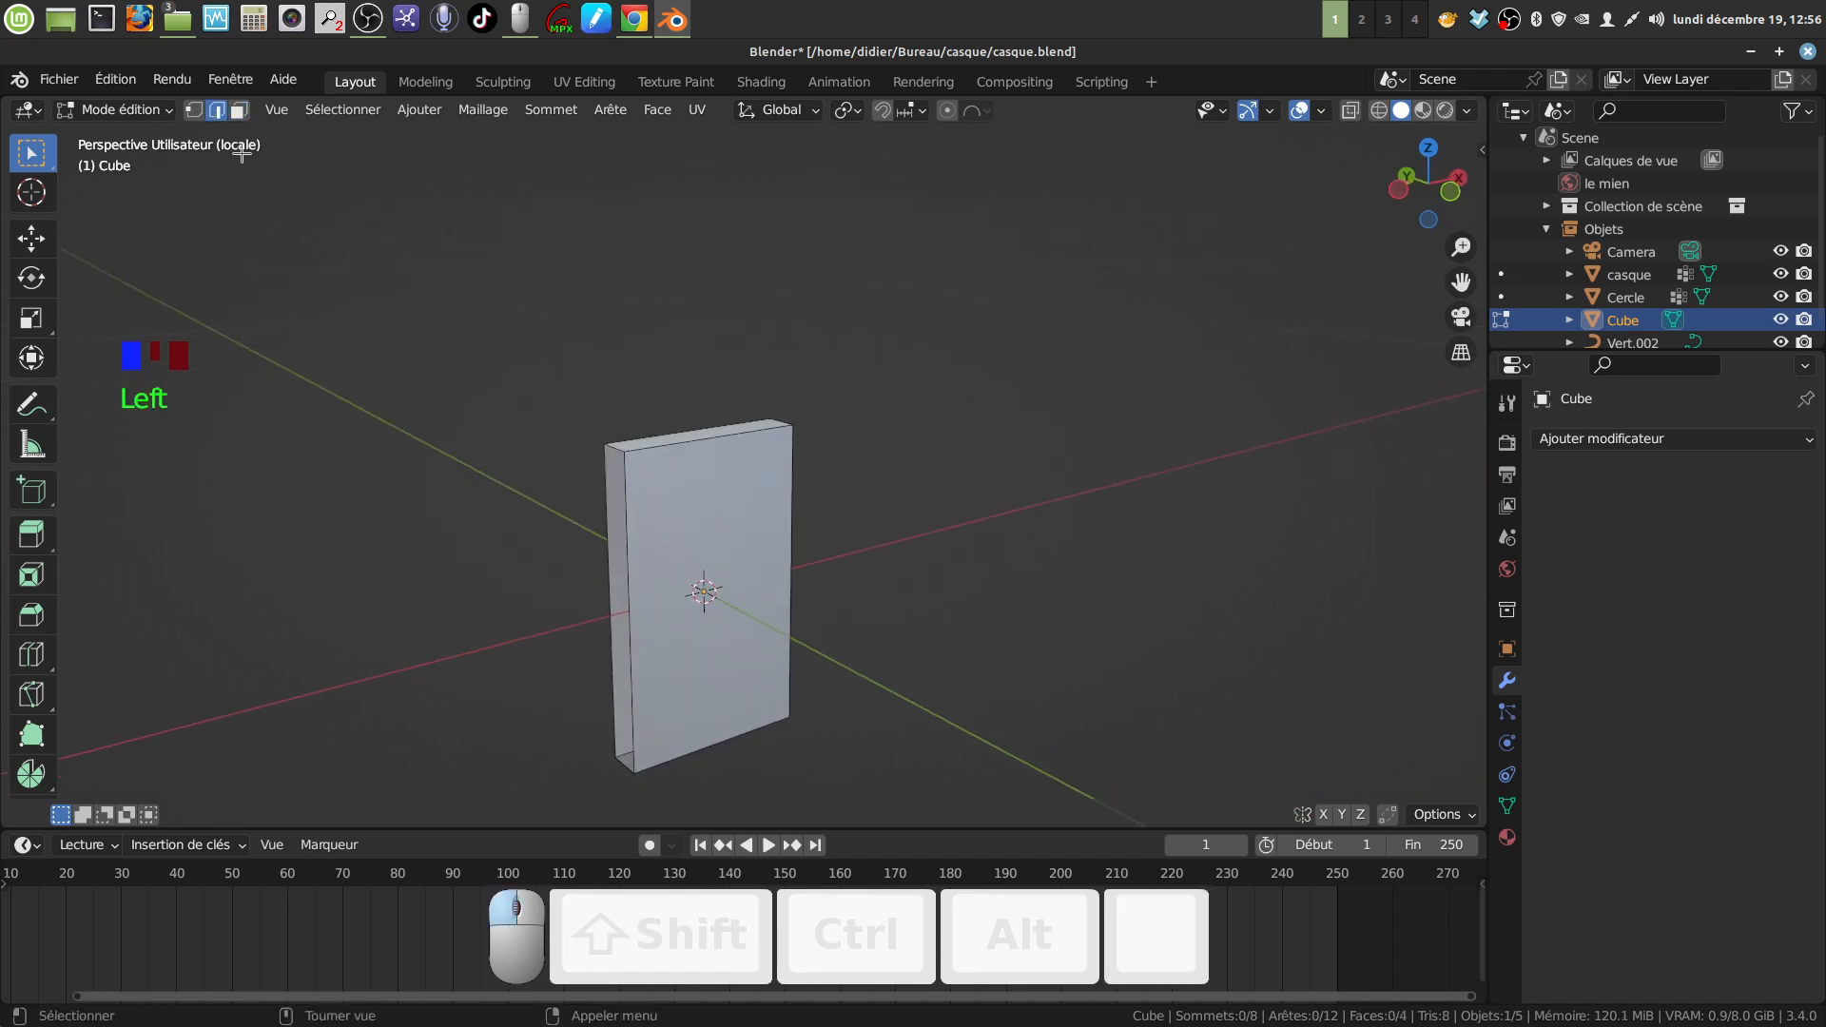
{"action": "left_click", "coordinate": [662, 449]}
{"action": "left_click", "coordinate": [620, 432], "text": "shift"}
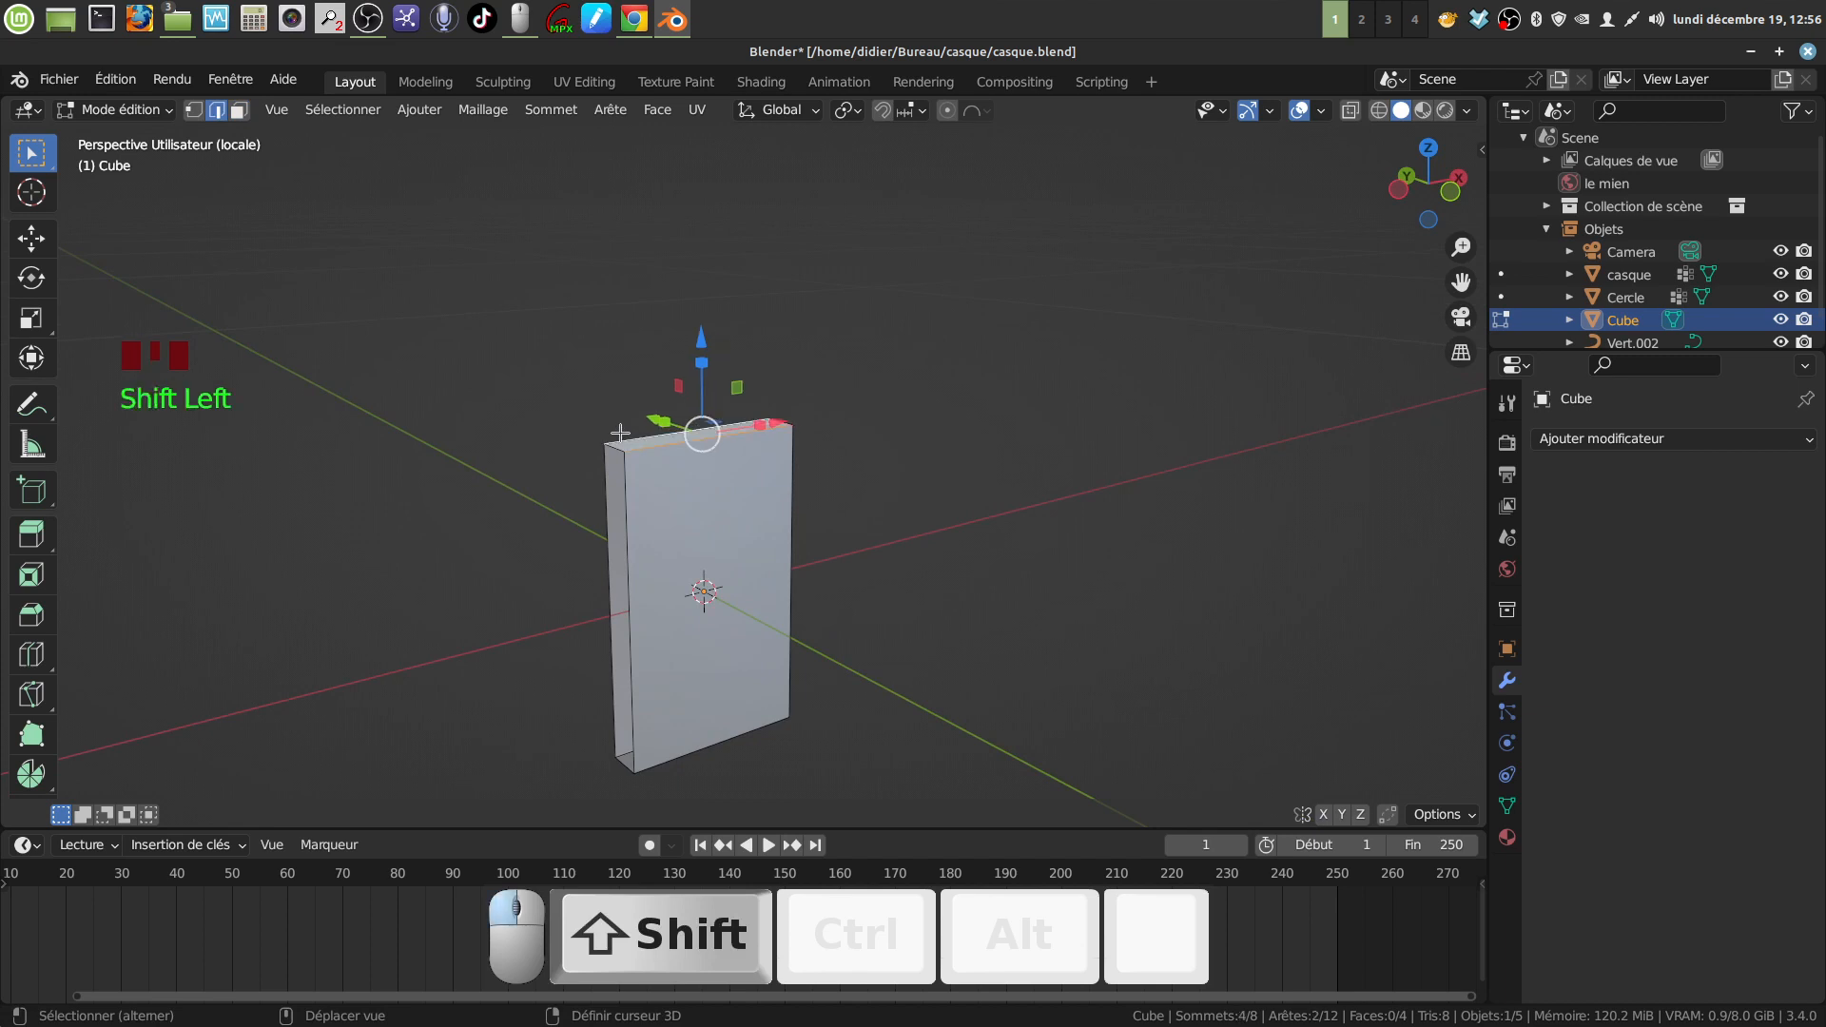
{"action": "middle_click_drag", "start_coordinate": [662, 691], "coordinate": [862, 665], "text": "shift"}
{"action": "left_click", "coordinate": [689, 654], "text": "shift"}
{"action": "left_click", "coordinate": [652, 690], "text": "shift"}
{"action": "mouse_move", "coordinate": [653, 690]}
{"action": "middle_mouse_down"}
{"action": "mouse_move", "coordinate": [567, 685]}
{"action": "mouse_move", "coordinate": [670, 683]}
{"action": "mouse_move", "coordinate": [549, 678]}
{"action": "mouse_move", "coordinate": [737, 671]}
{"action": "mouse_move", "coordinate": [666, 668]}
{"action": "middle_mouse_up"}
{"action": "left_click", "coordinate": [656, 683], "text": "shift"}
{"action": "left_click", "coordinate": [642, 682], "text": "shift"}
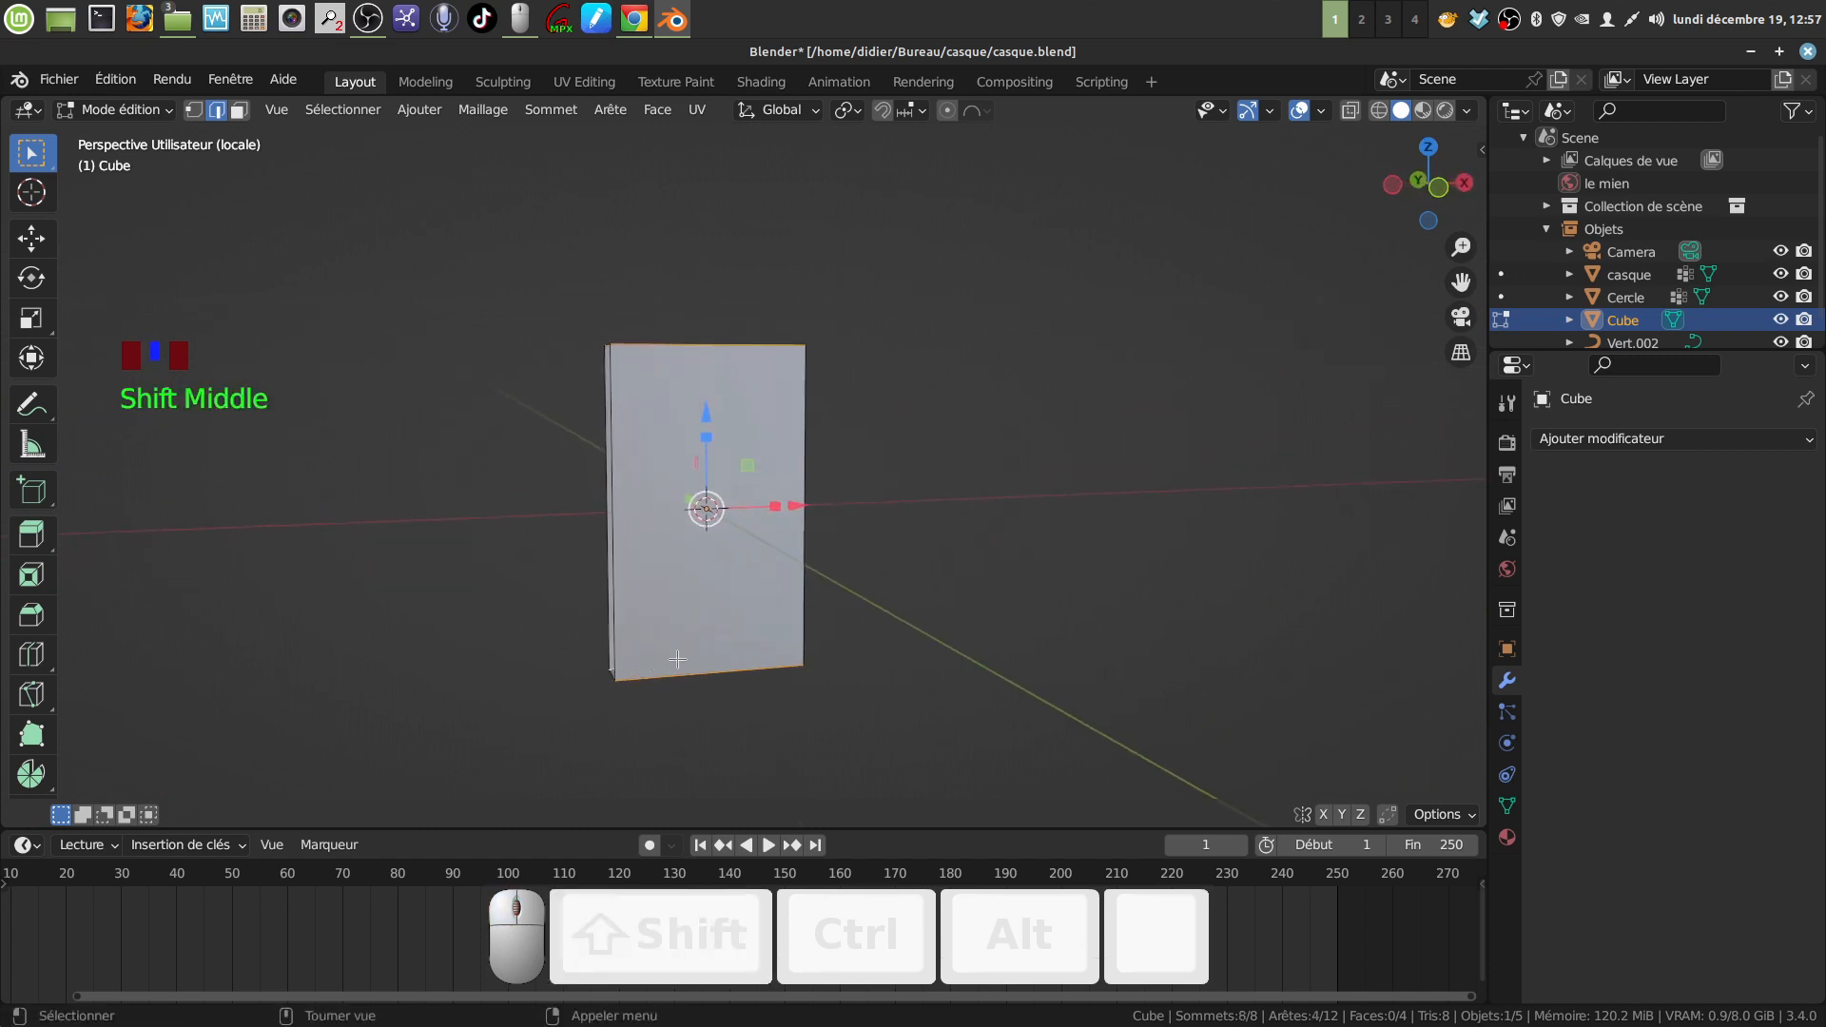
{"action": "key", "text": "ctrl+b"}
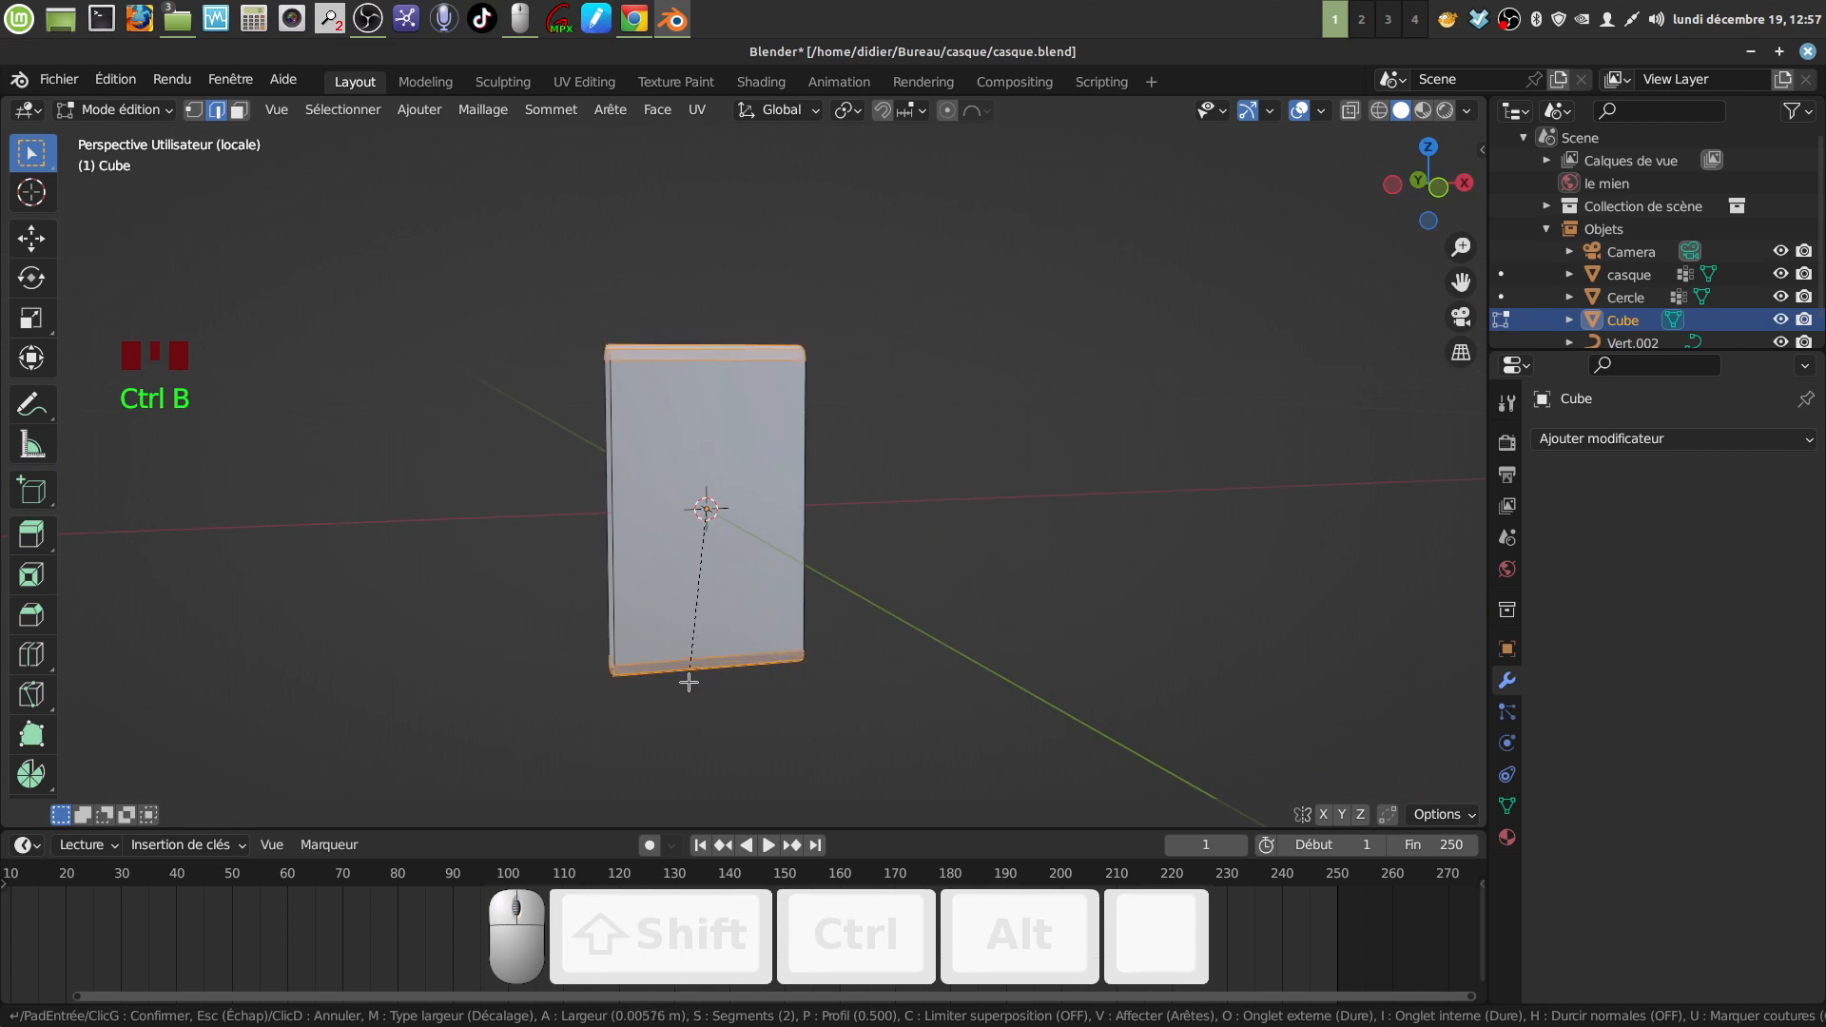
{"action": "left_click", "coordinate": [689, 682]}
{"action": "middle_click_drag", "start_coordinate": [704, 666], "coordinate": [951, 615]}
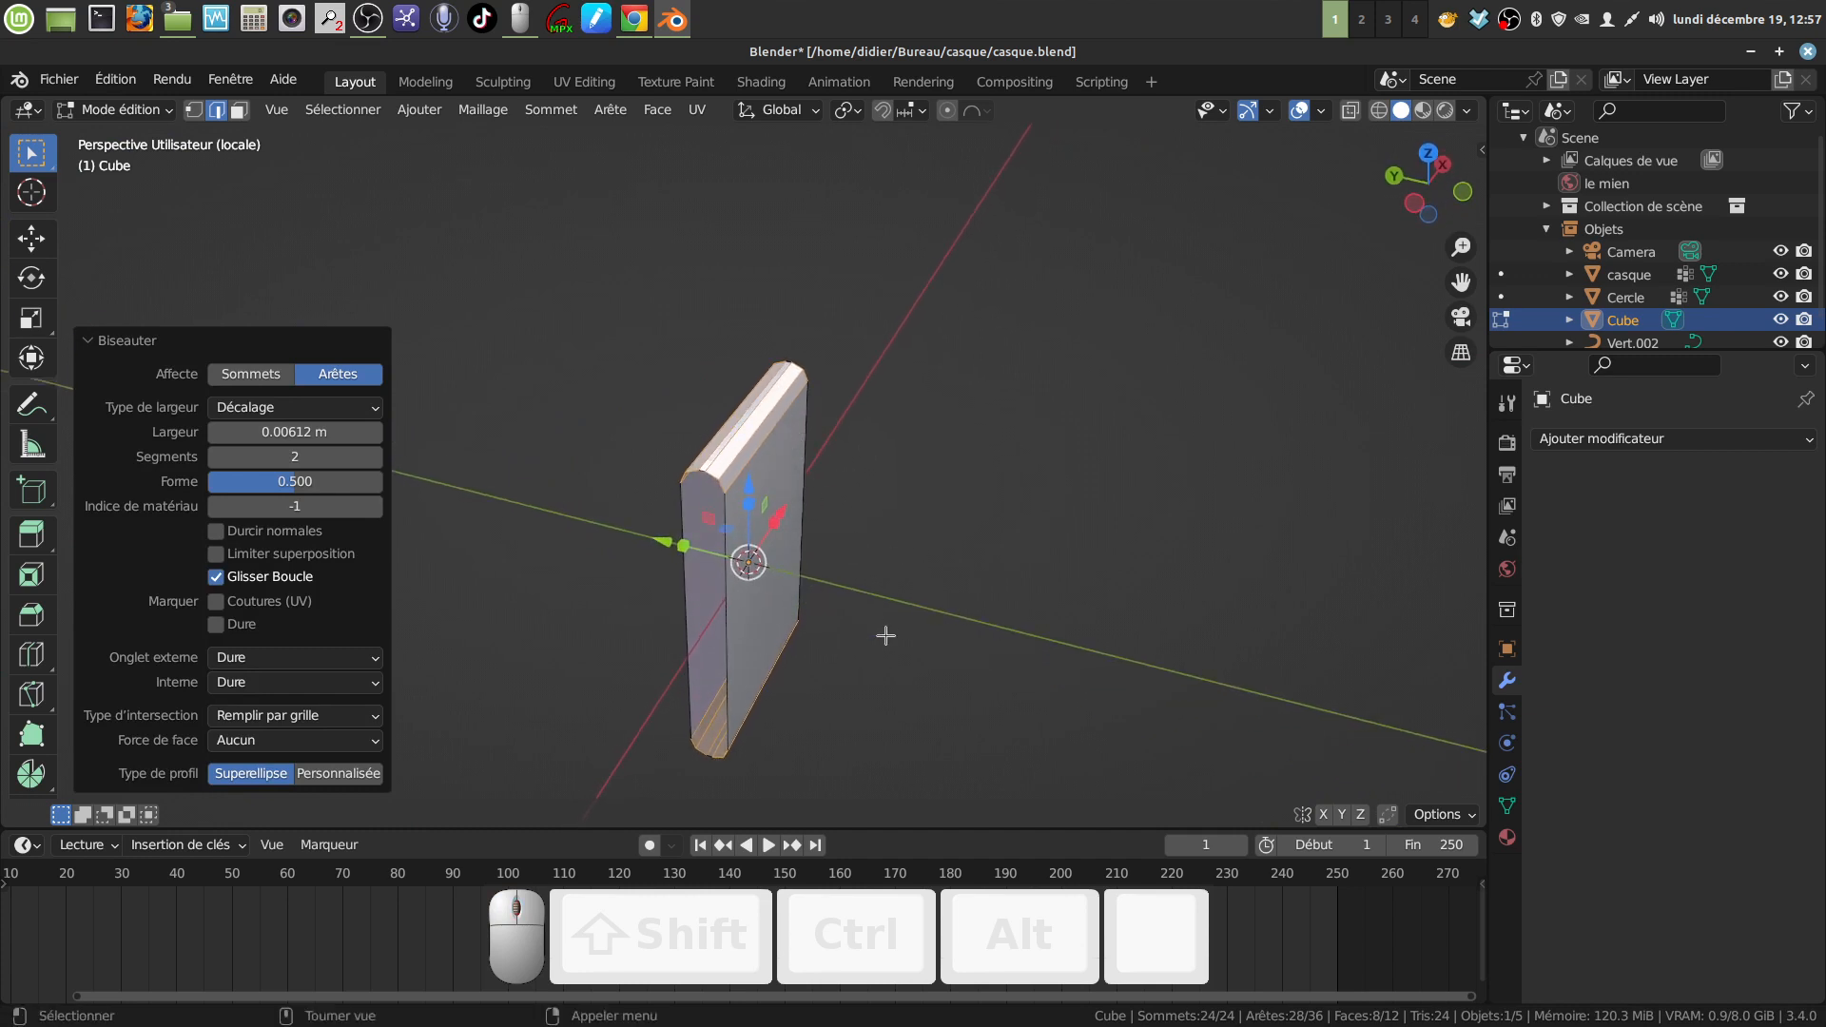
{"action": "middle_click_drag", "start_coordinate": [948, 628], "coordinate": [877, 505]}
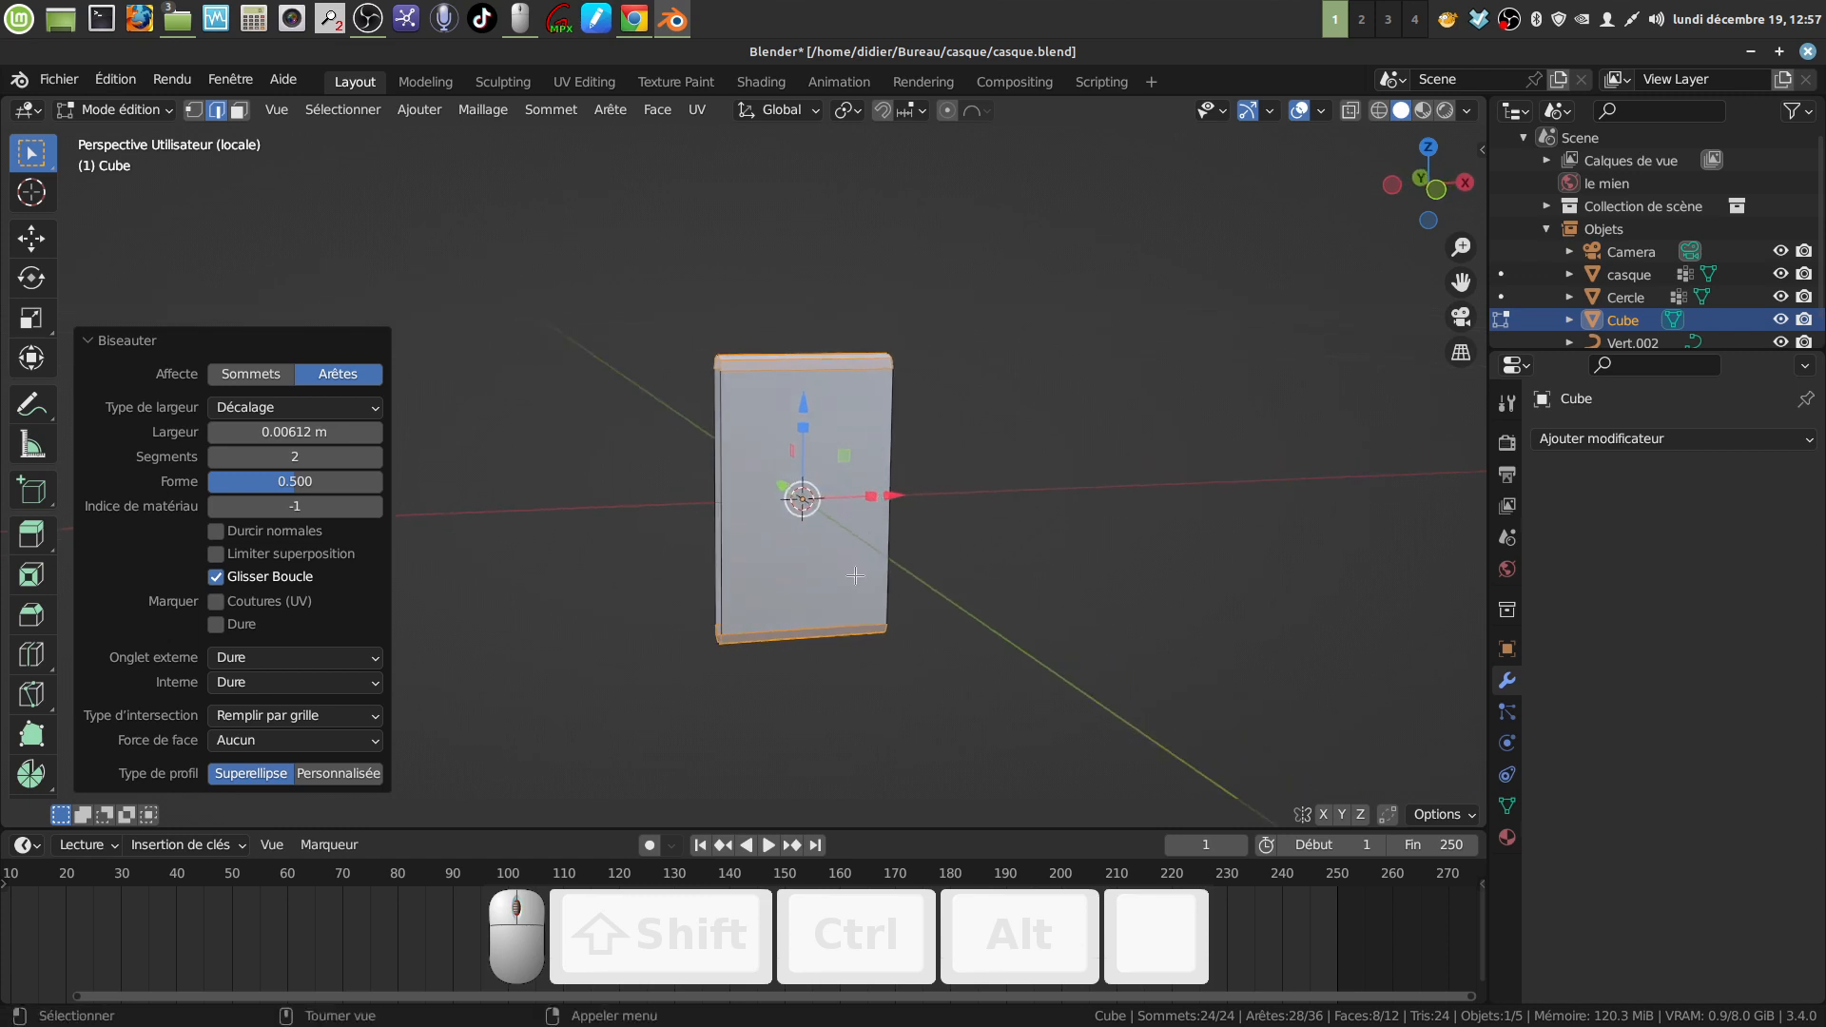
{"action": "key", "text": "Tab"}
{"action": "left_click_drag", "start_coordinate": [871, 497], "coordinate": [859, 506]}
{"action": "key", "text": "ctrl+a"}
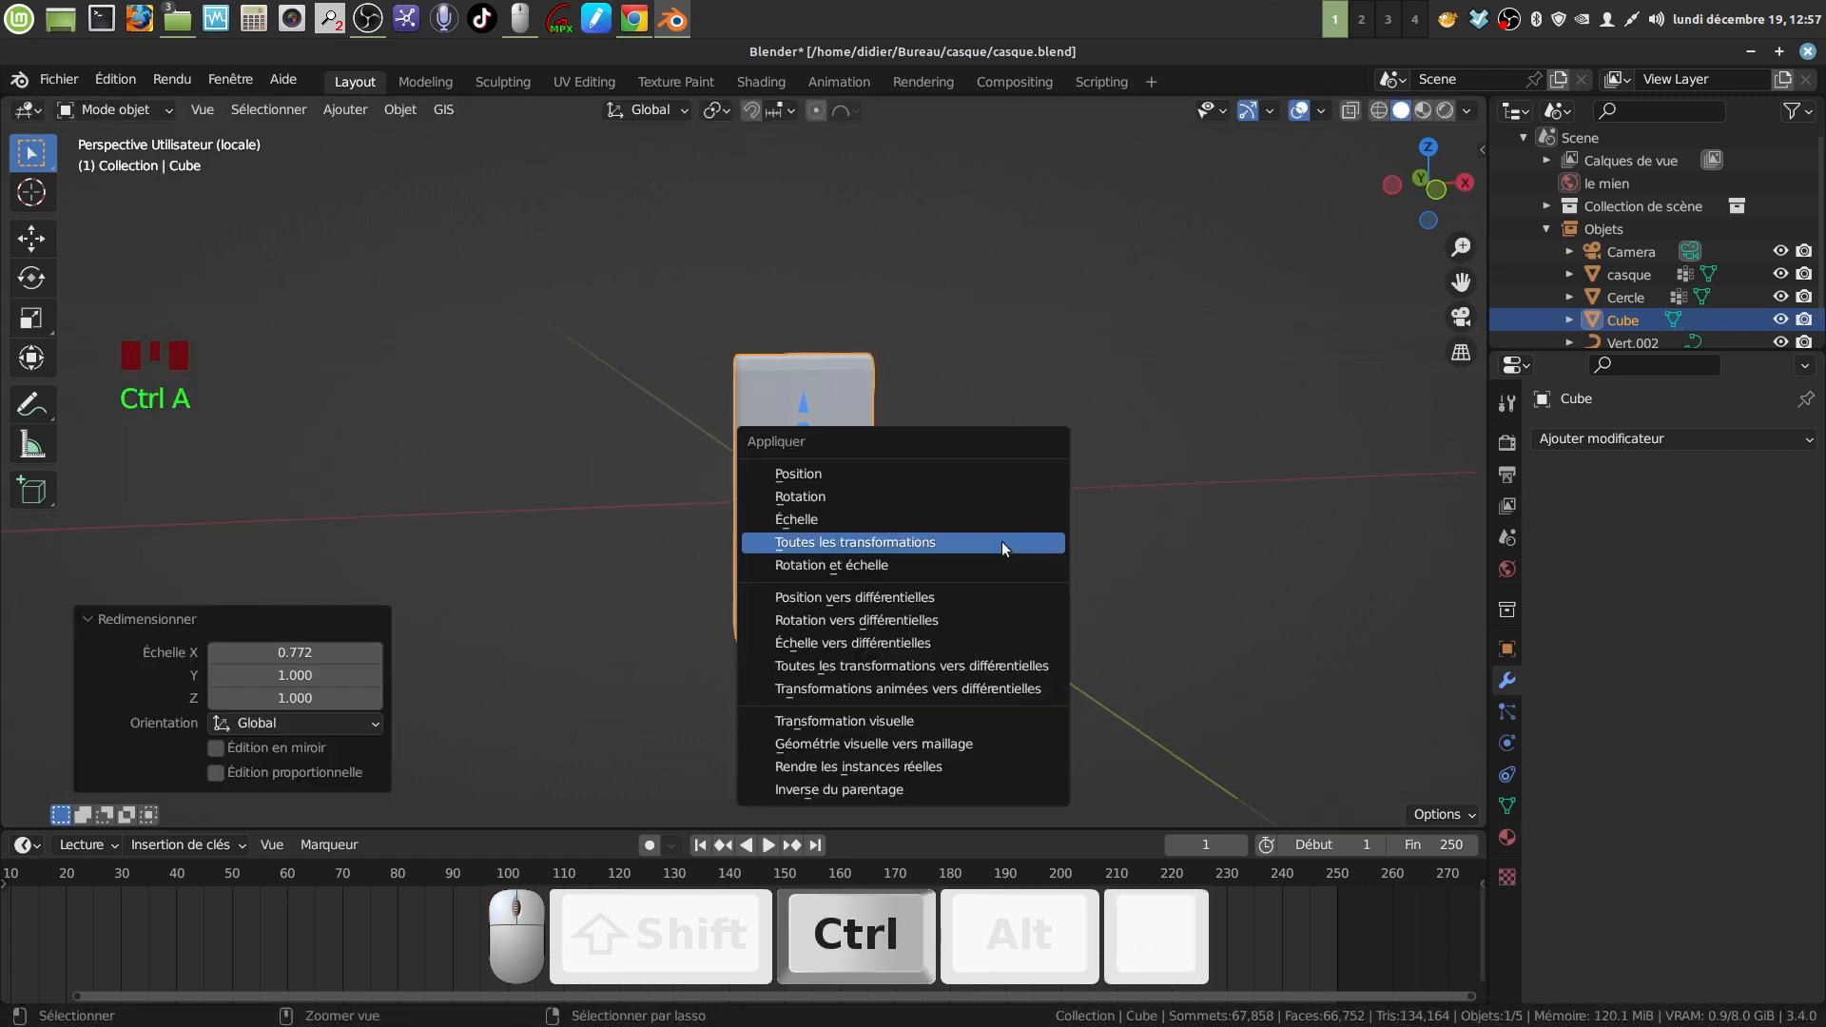
{"action": "key", "text": "Tab"}
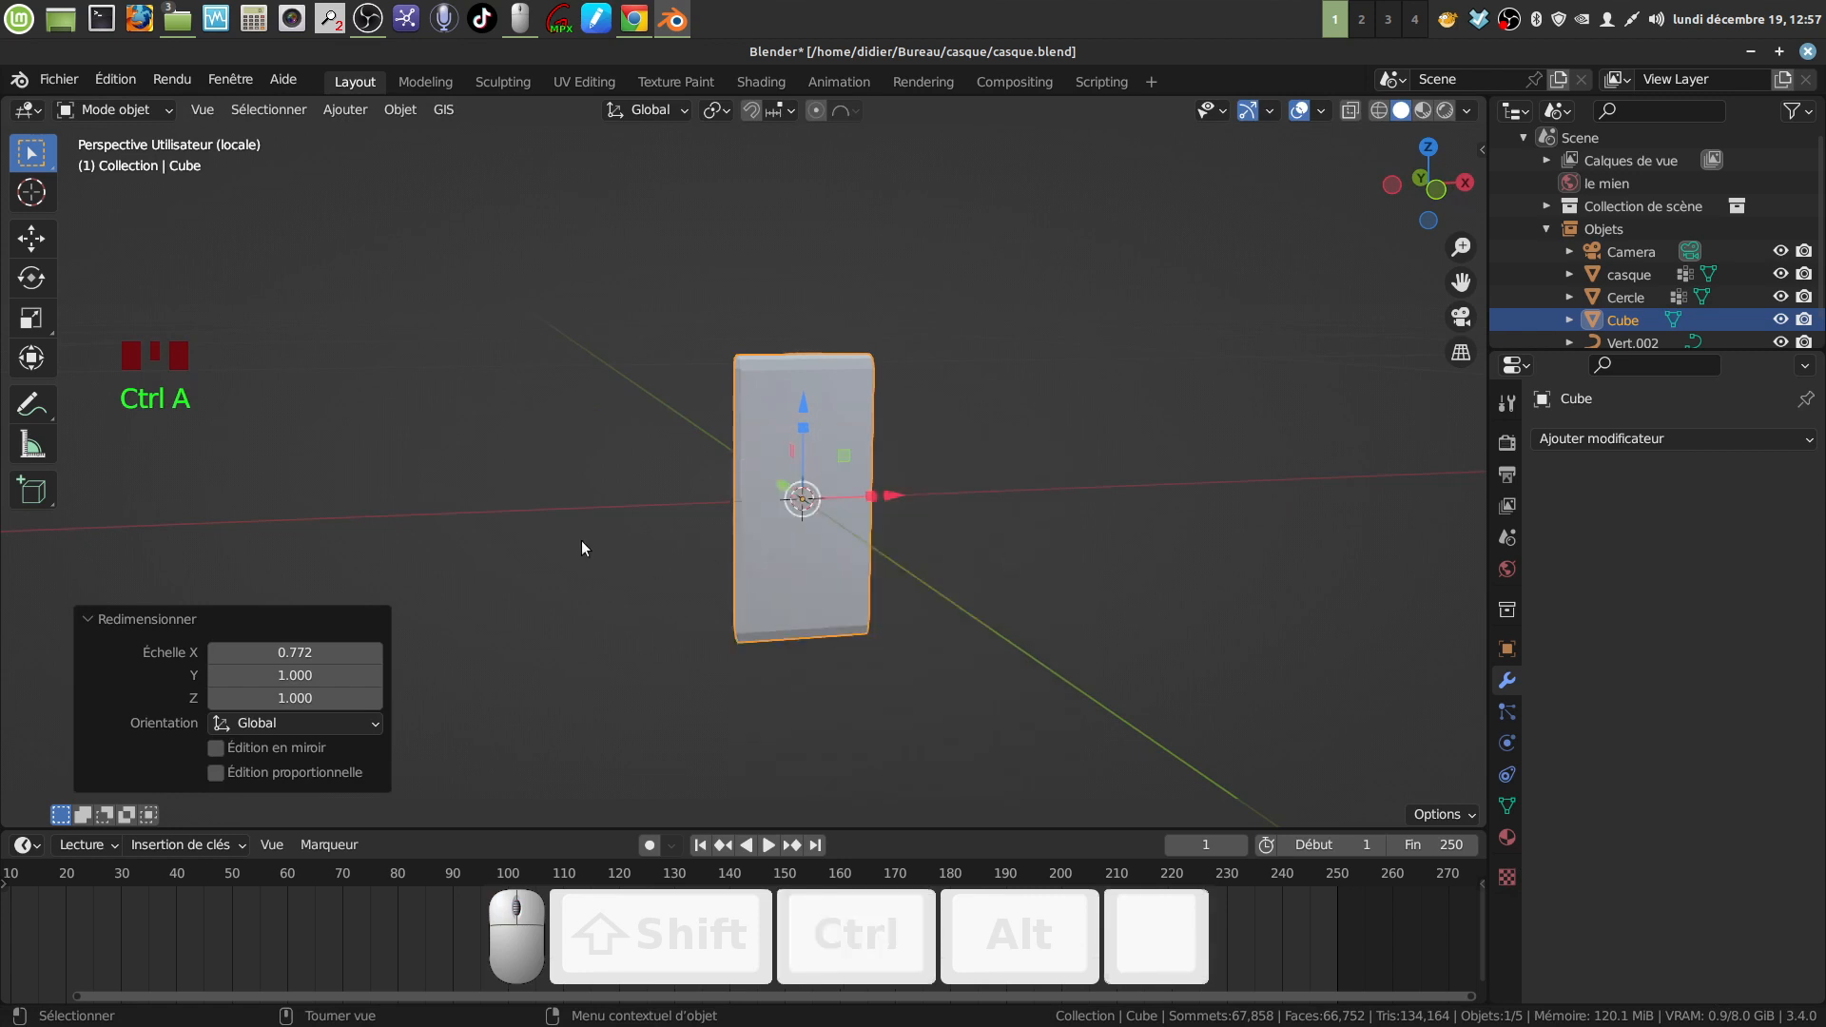
{"action": "key", "text": "ctrl+z"}
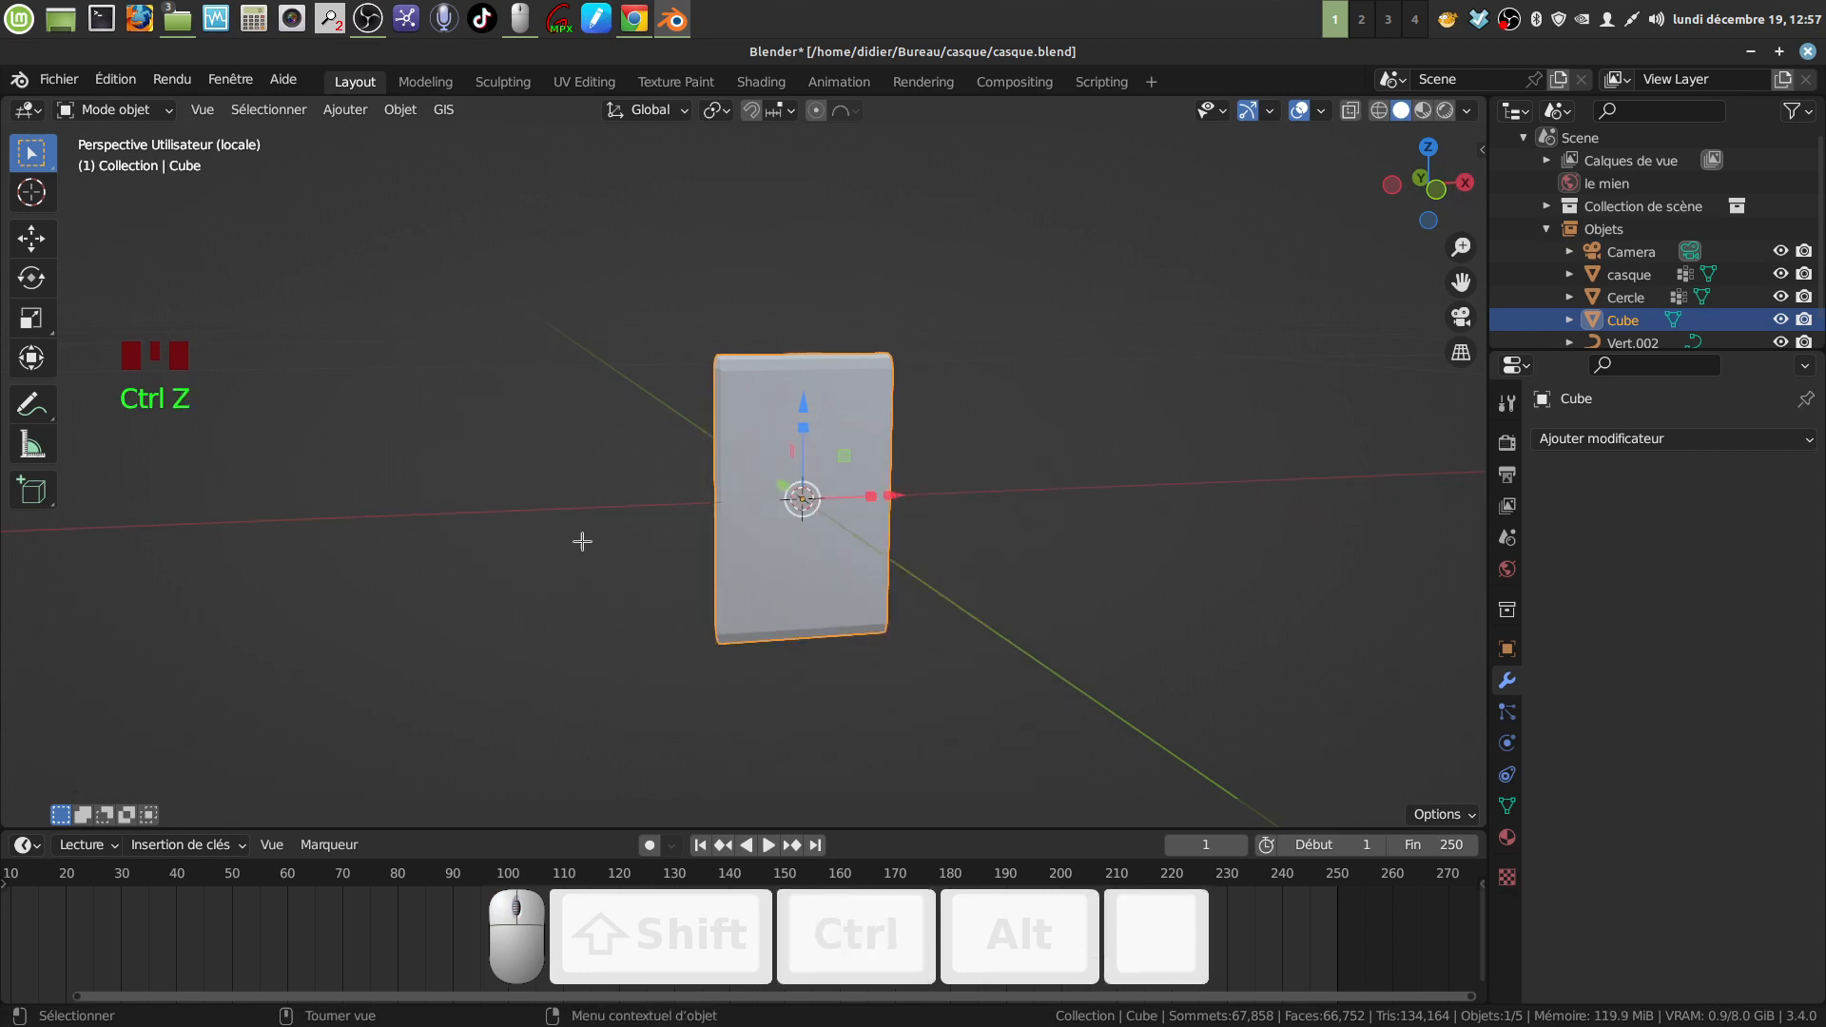
Step: In edit mode, select the block's whole mesh and scale it along global X by about 0.687
{"action": "key", "text": "Tab"}
{"action": "key", "text": "a"}
{"action": "key", "text": "a"}
{"action": "key", "text": "a"}
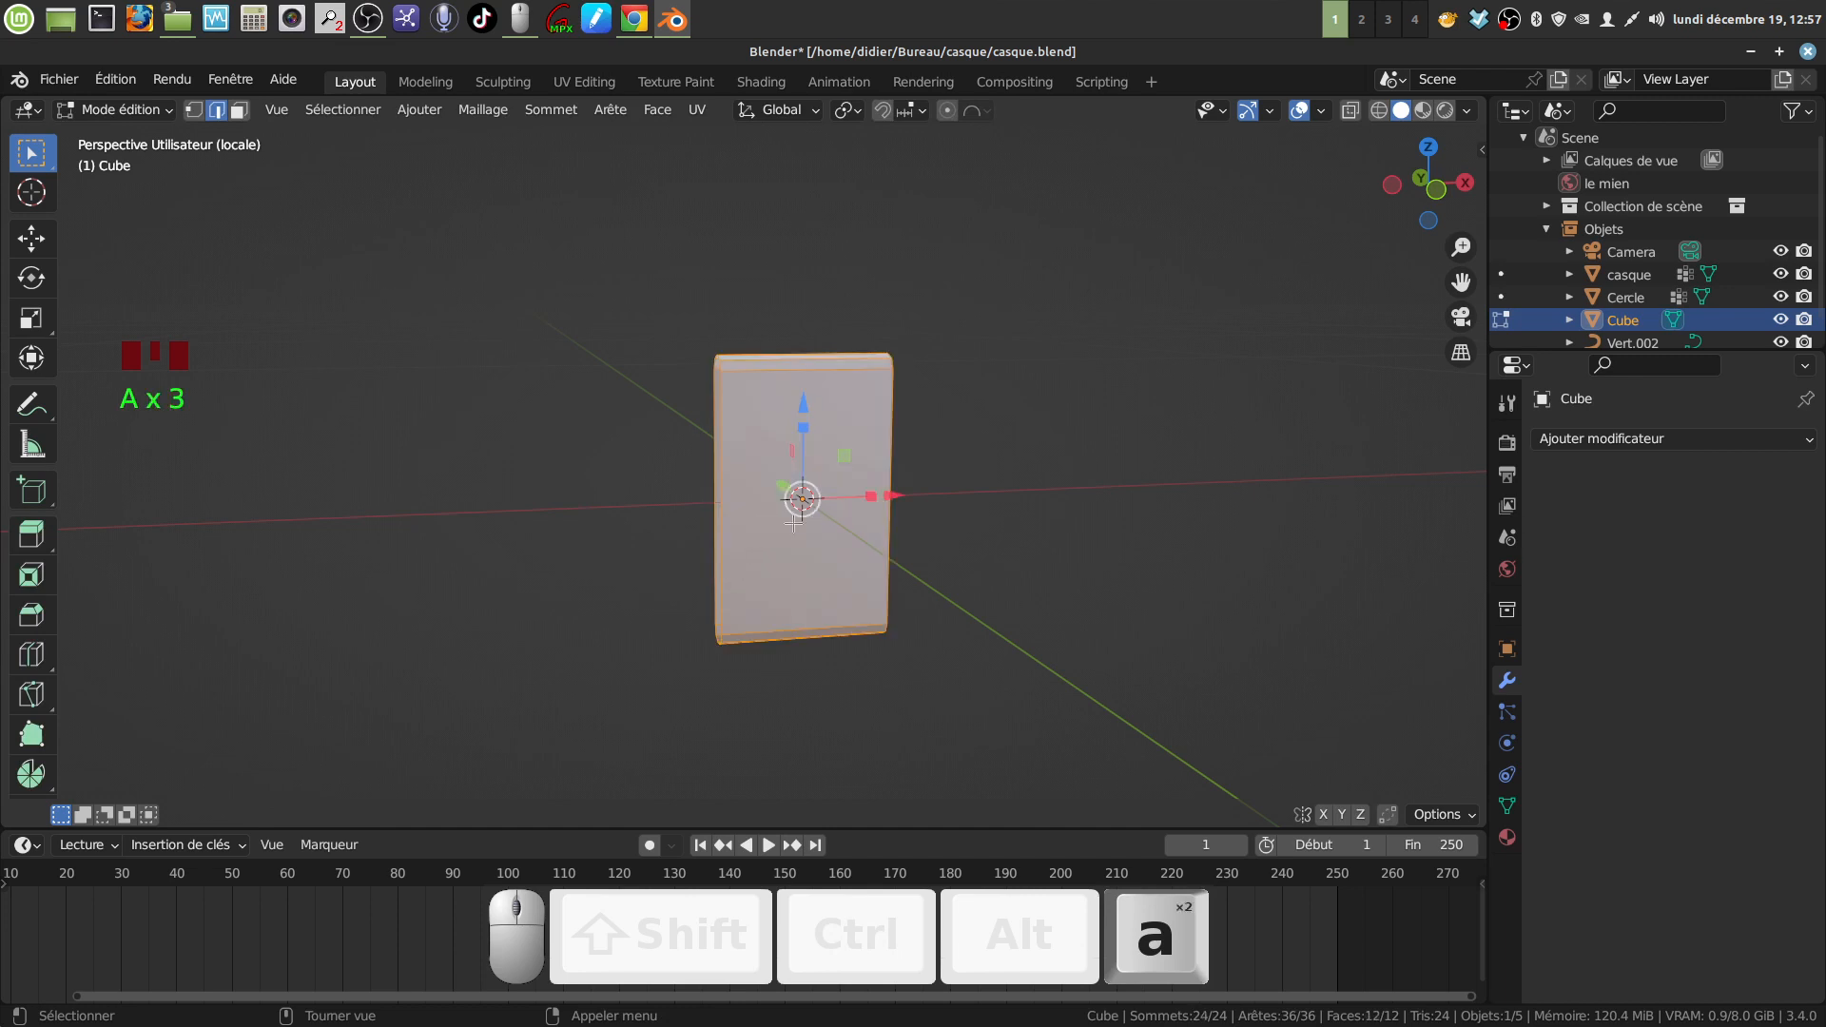
{"action": "left_click_drag", "start_coordinate": [871, 496], "coordinate": [851, 499]}
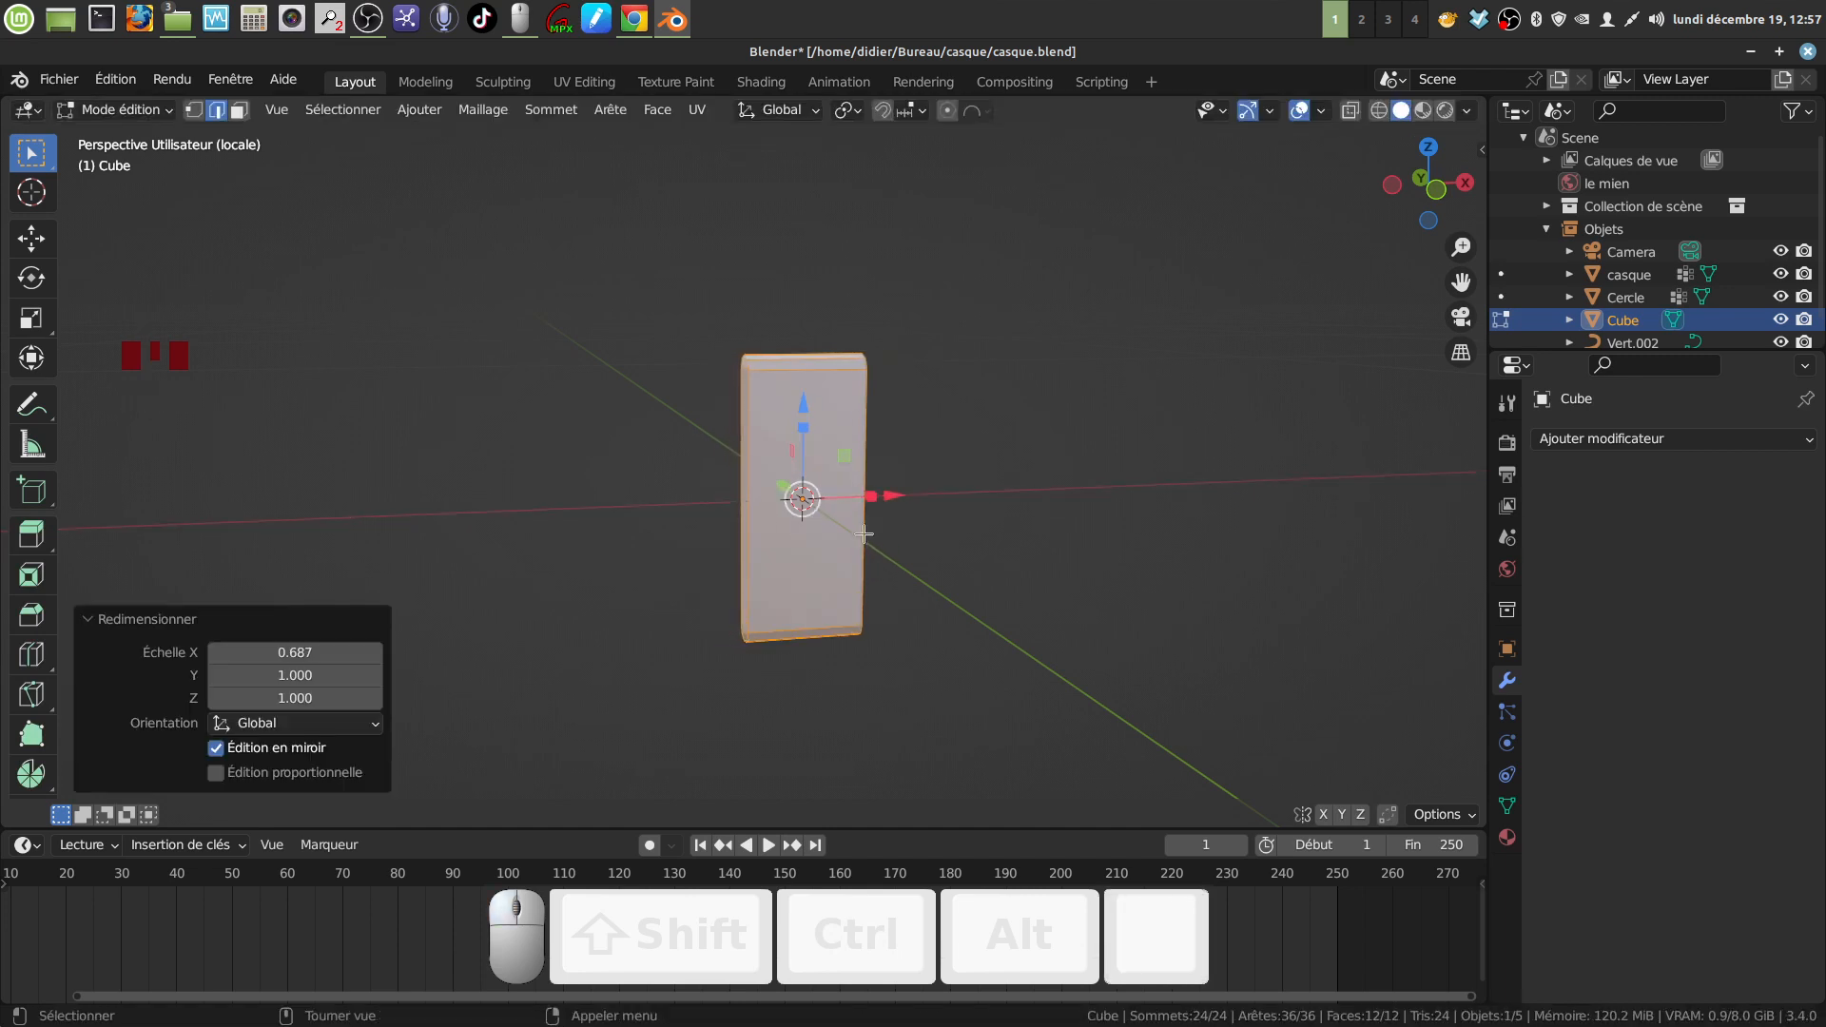
Step: Widen the block's mesh along global X by a factor of about 1.474 and return to object mode
{"action": "scroll", "coordinate": [859, 548], "scroll_direction": "down", "scroll_amount": 3}
{"action": "middle_click_drag", "start_coordinate": [860, 548], "coordinate": [853, 490]}
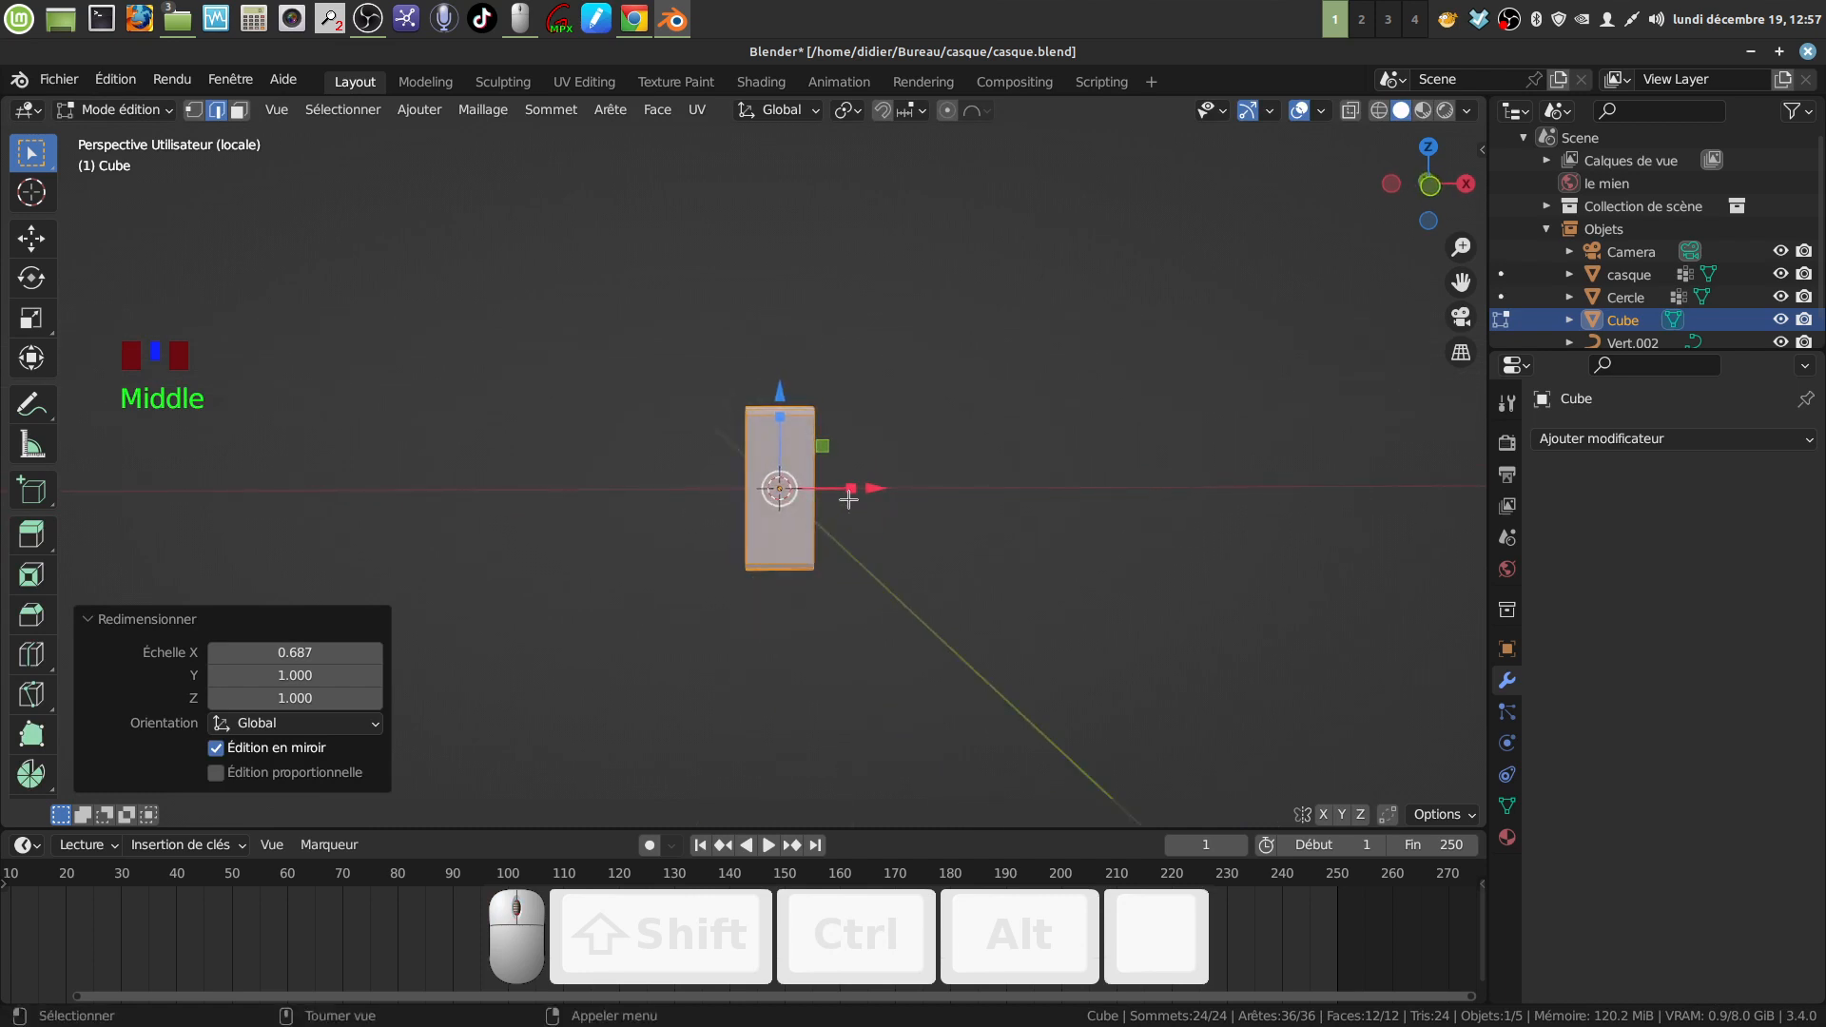
{"action": "left_click_drag", "start_coordinate": [853, 490], "coordinate": [862, 492]}
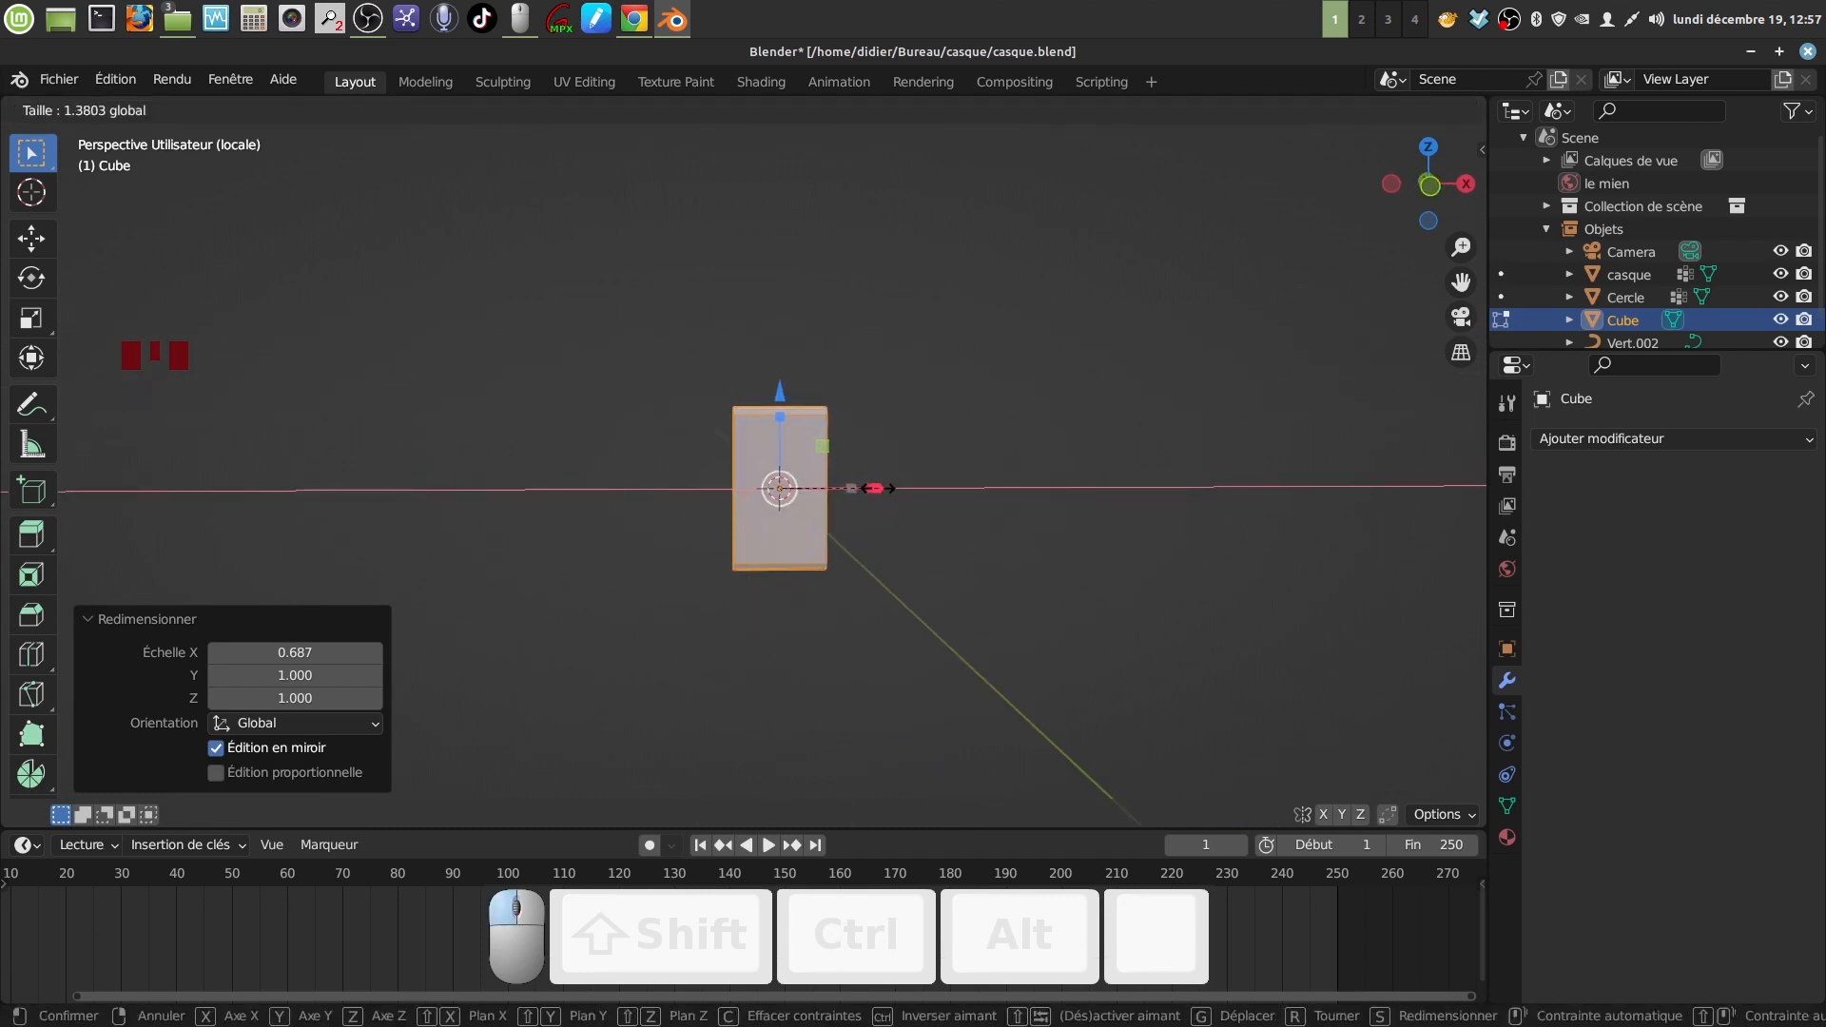
{"action": "left_click_drag", "start_coordinate": [890, 488], "coordinate": [883, 487]}
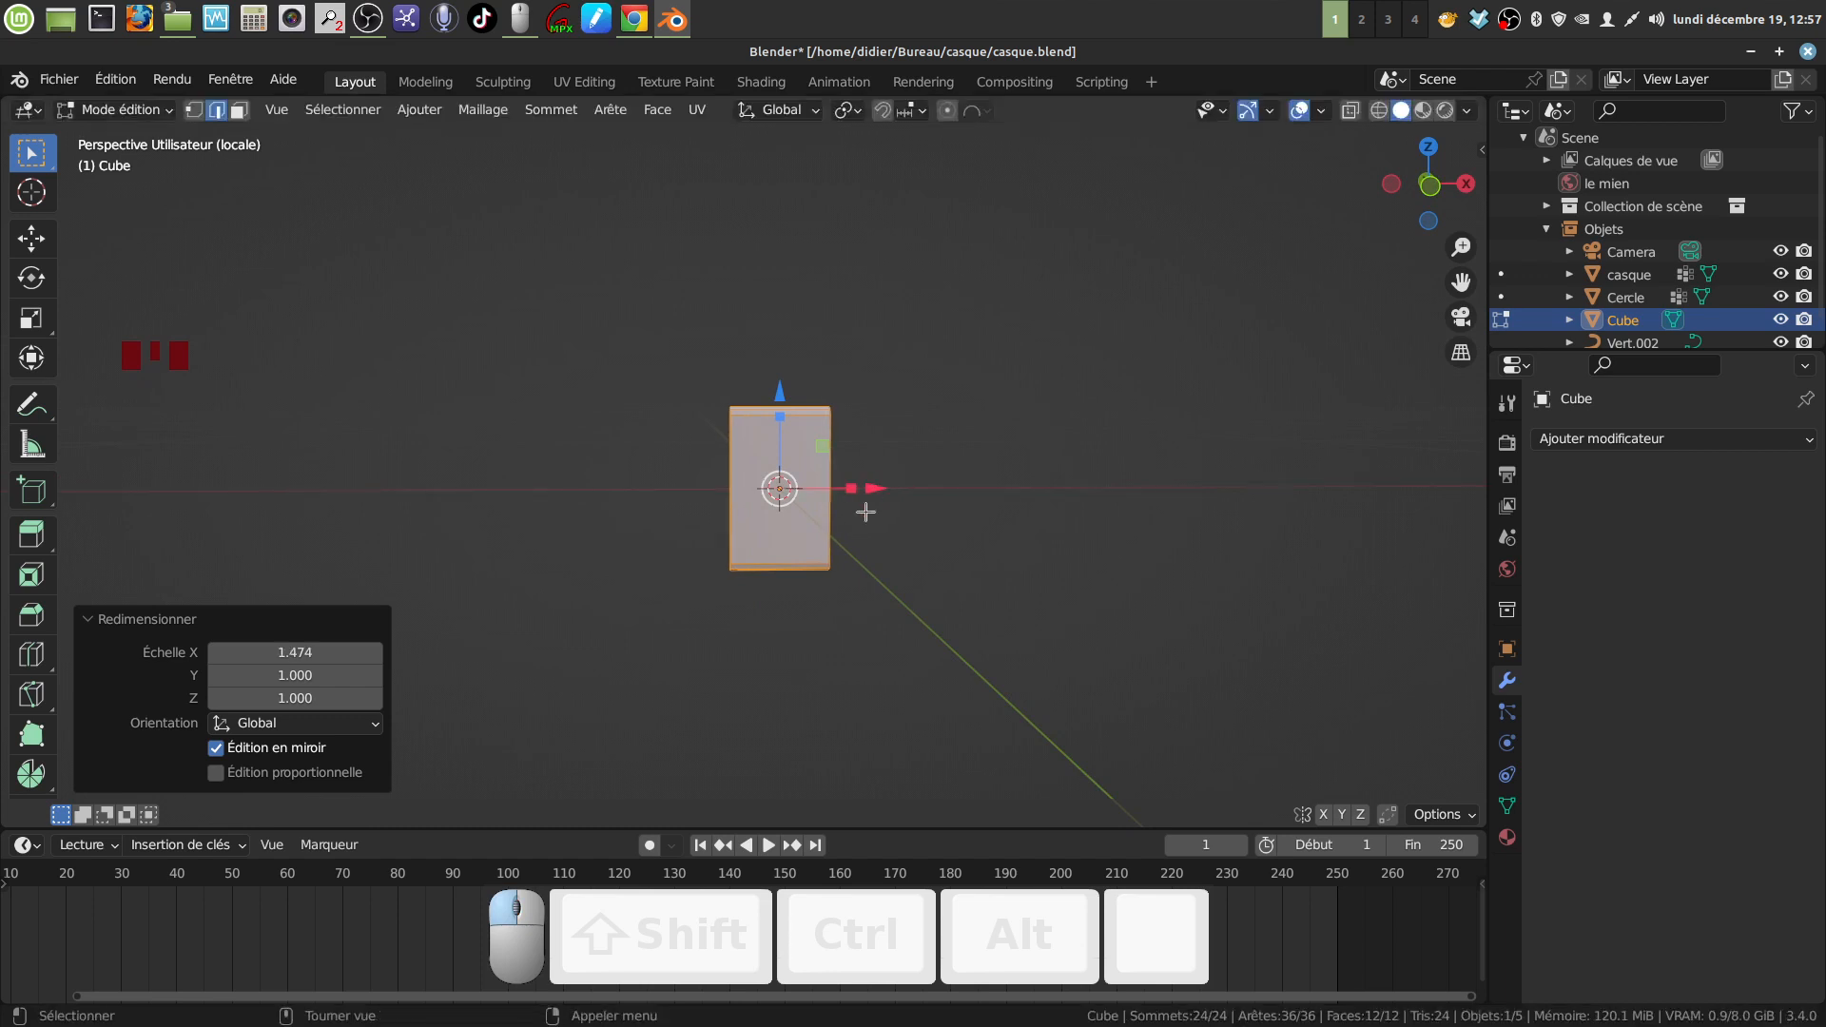
{"action": "scroll", "coordinate": [1141, 536], "scroll_direction": "down", "scroll_amount": 6}
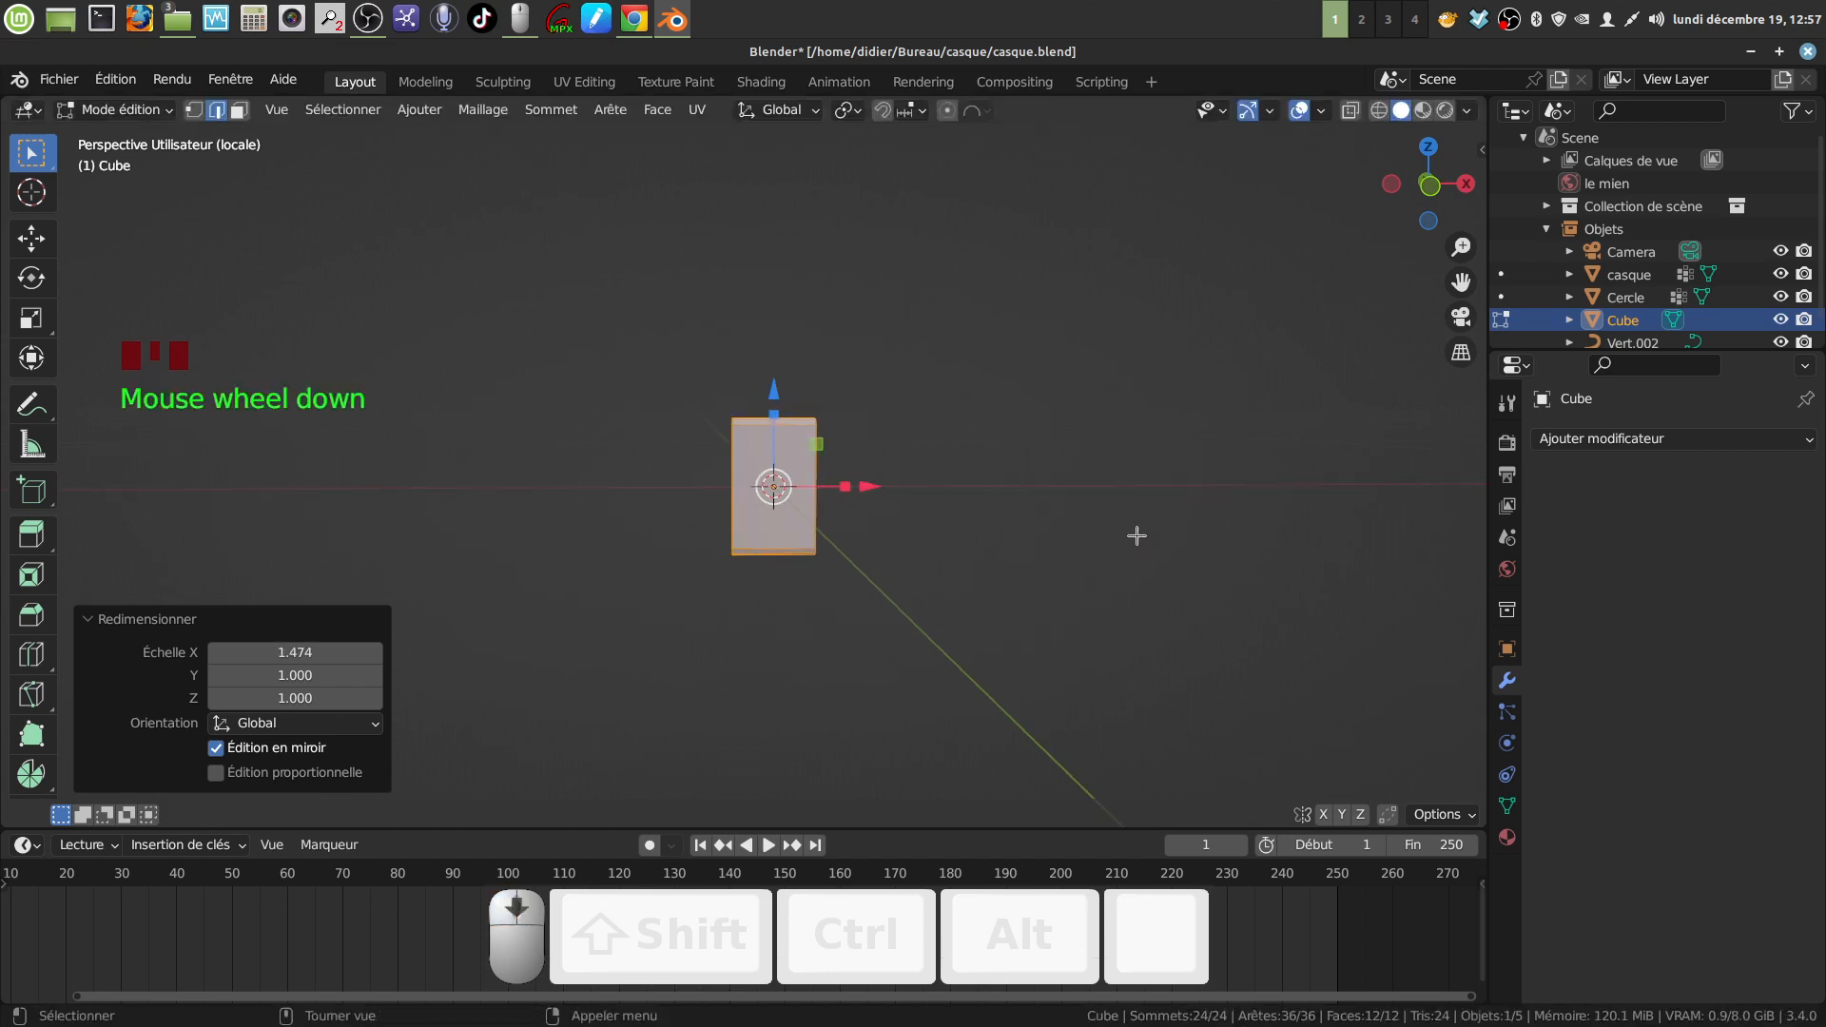
{"action": "key", "text": "Tab"}
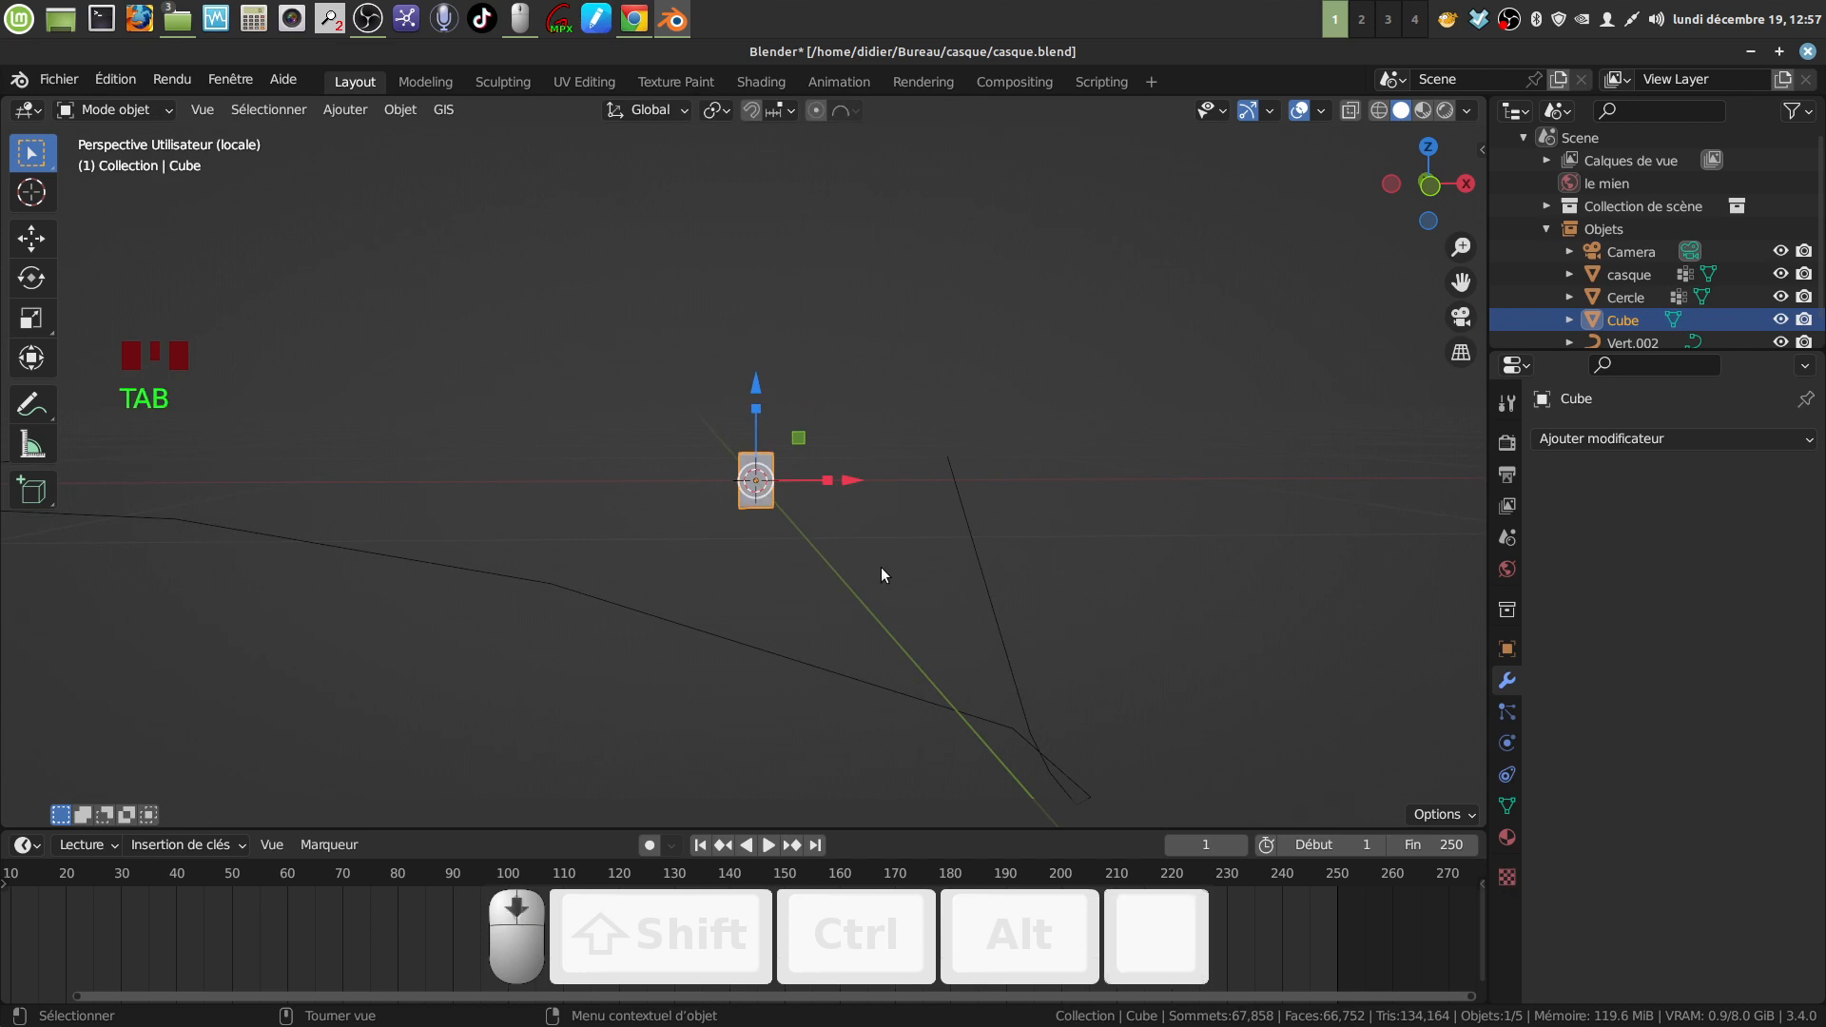
Step: Set the block's origin to the 3D cursor
{"action": "scroll", "coordinate": [882, 568], "scroll_direction": "down", "scroll_amount": 4}
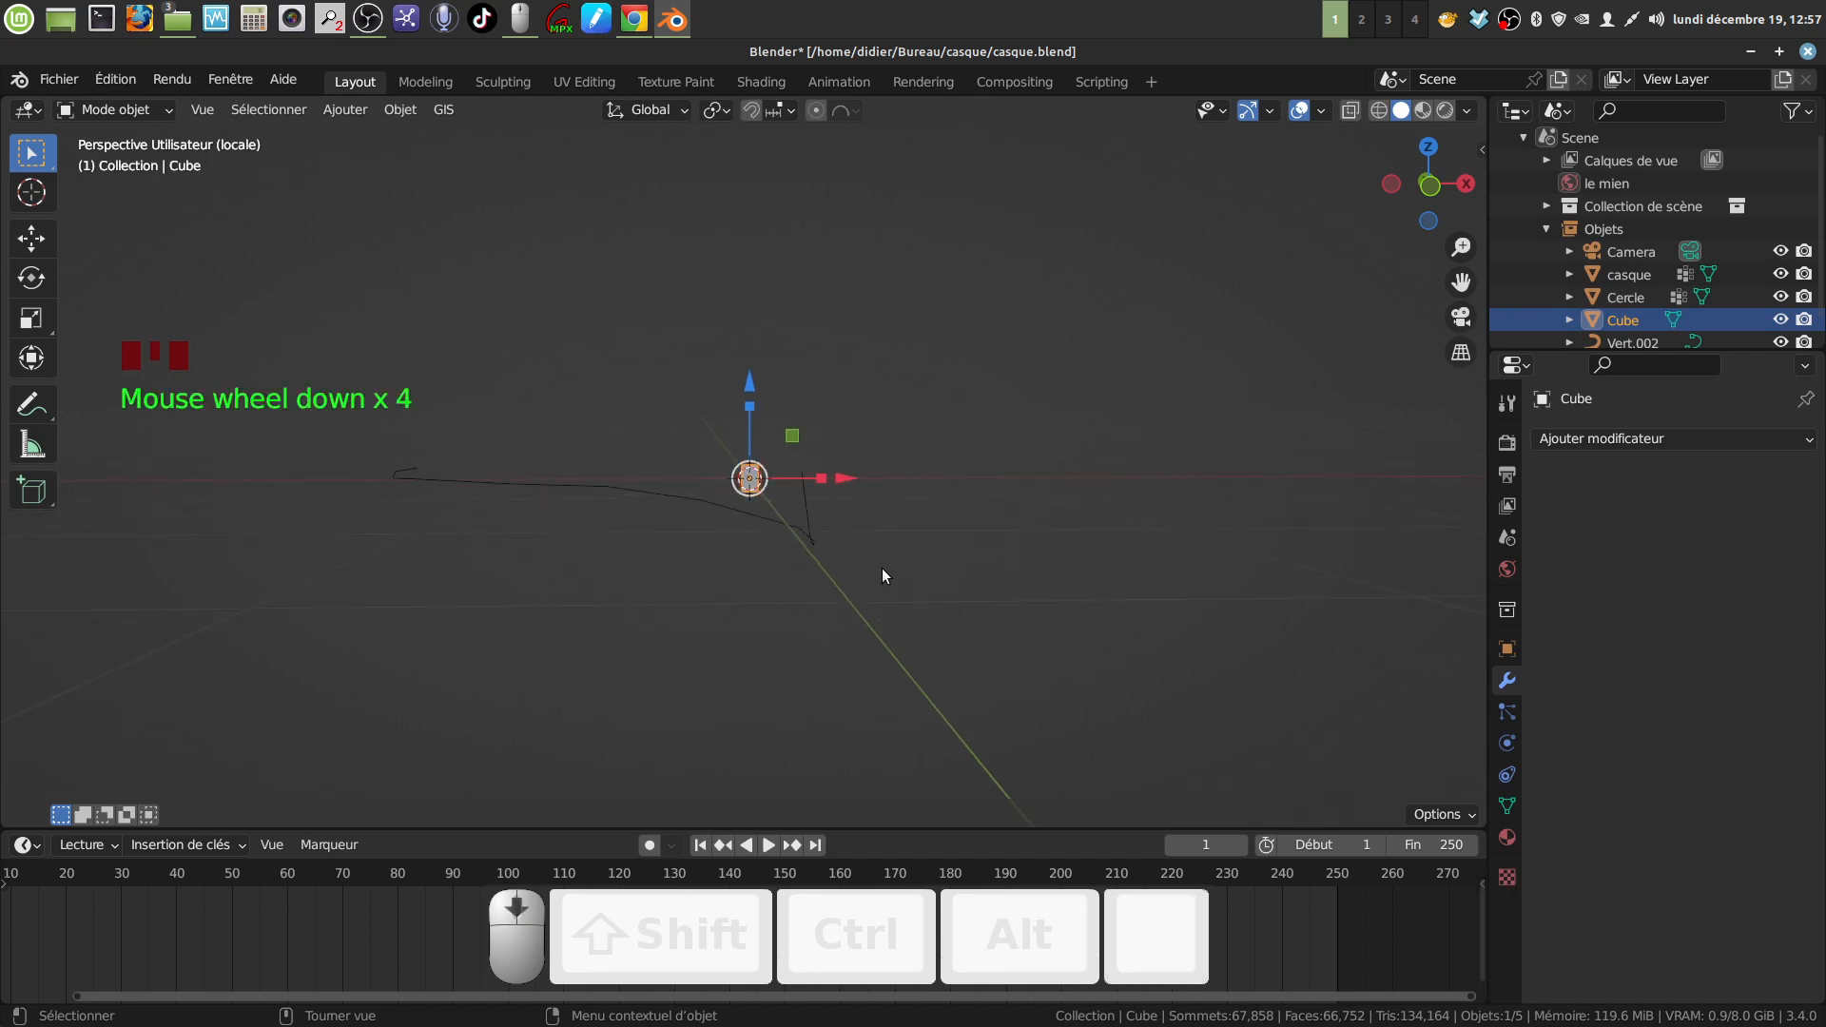
{"action": "left_click", "coordinate": [399, 110]}
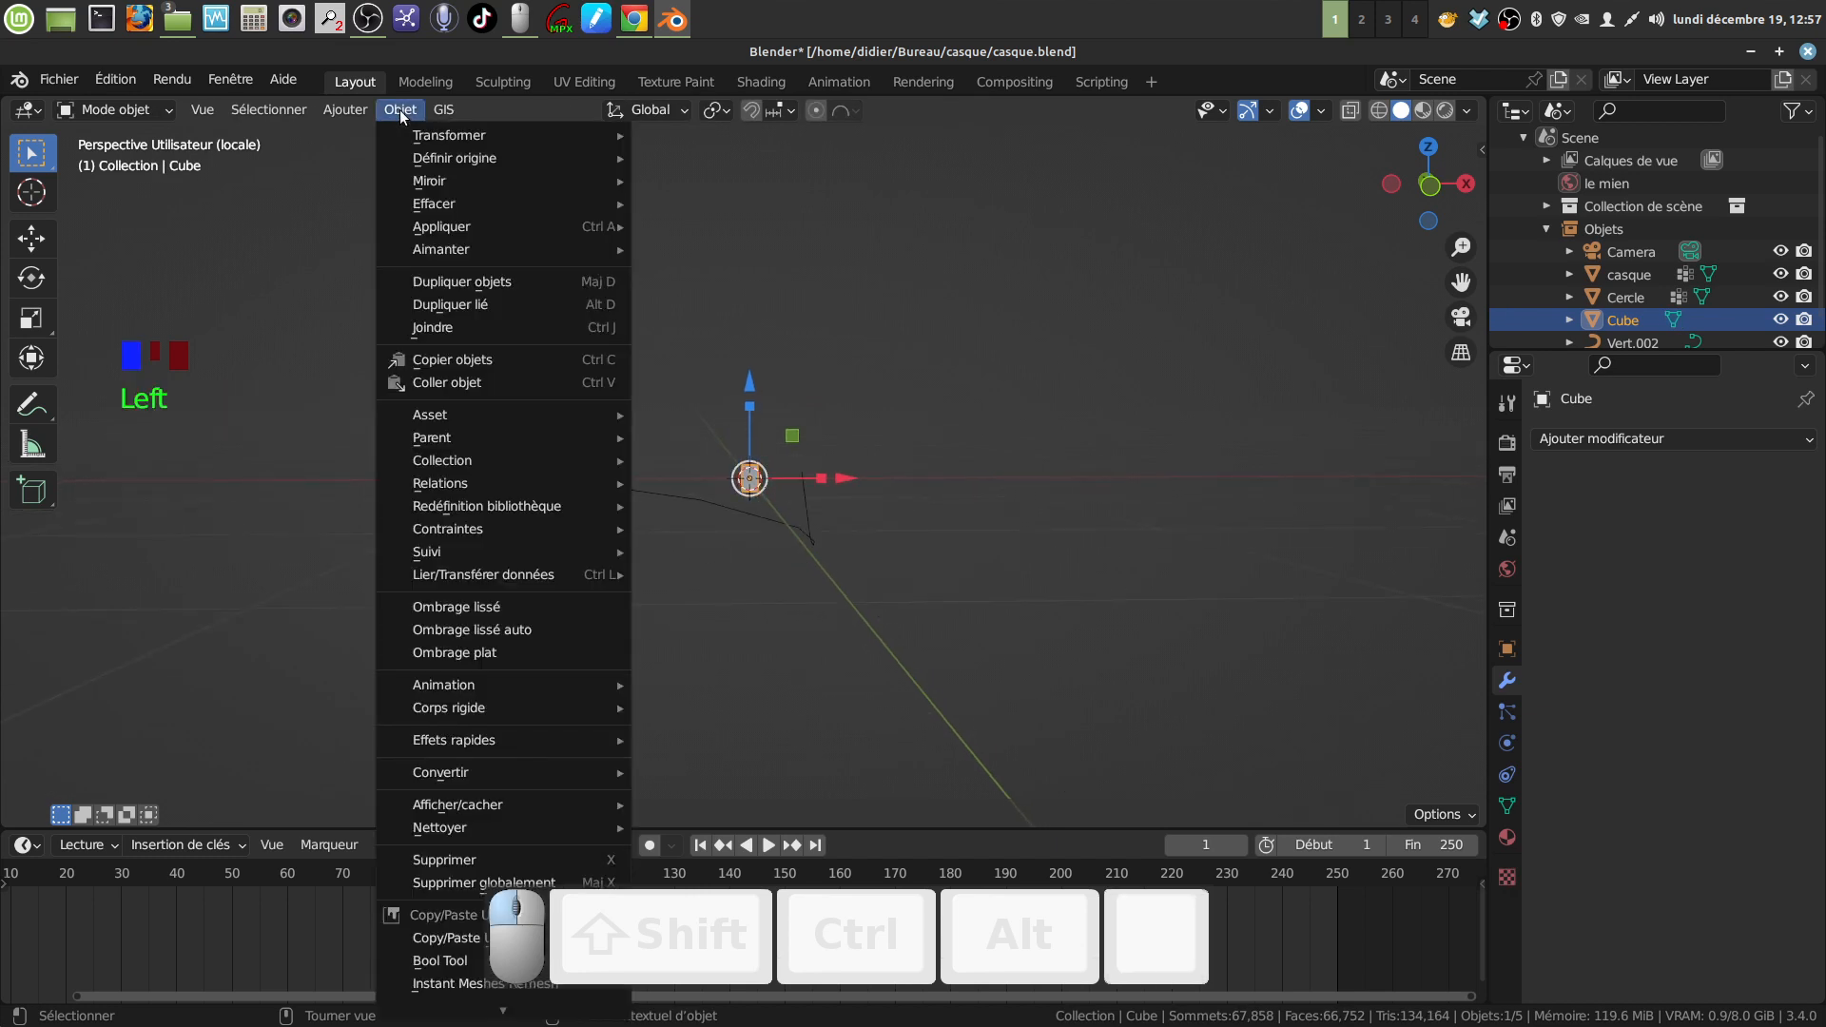
{"action": "mouse_move", "coordinate": [423, 166]}
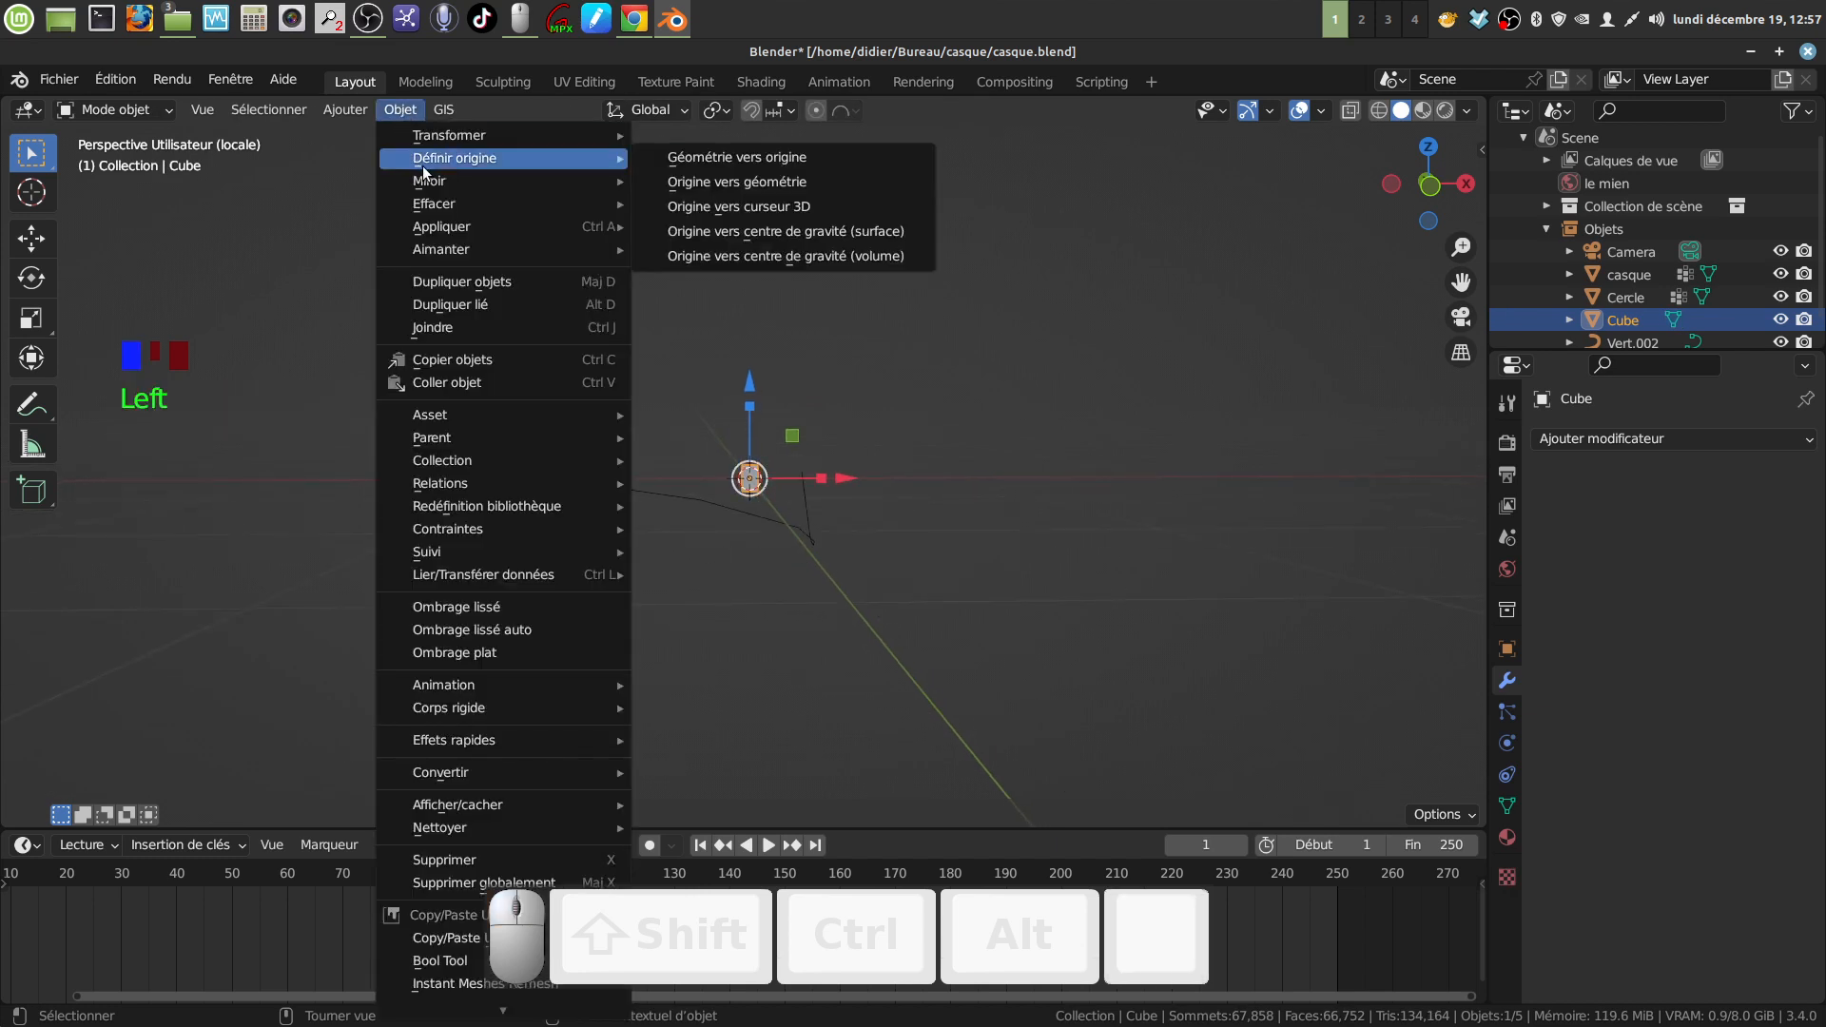
{"action": "left_click", "coordinate": [788, 210]}
{"action": "middle_click_drag", "start_coordinate": [1014, 471], "coordinate": [1046, 519]}
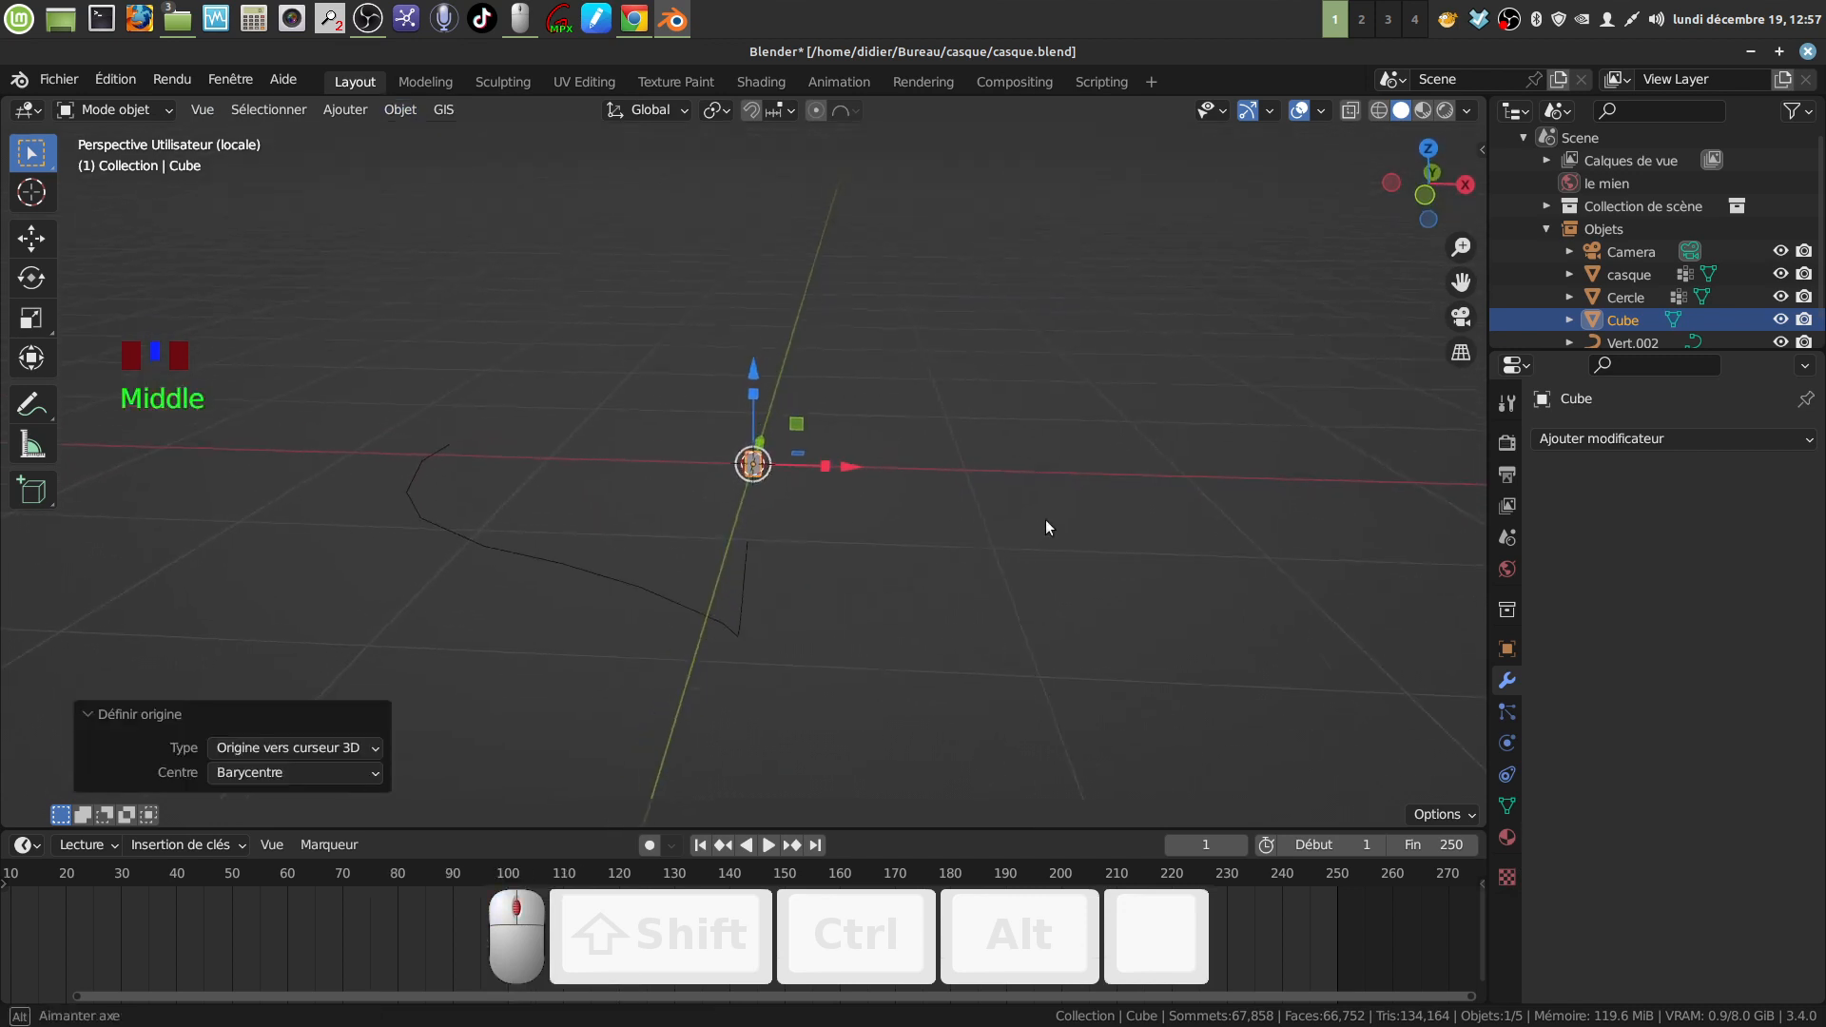
Step: Add an Array modifier to the block with a fixed count of 48 copies
{"action": "left_click", "coordinate": [1803, 440]}
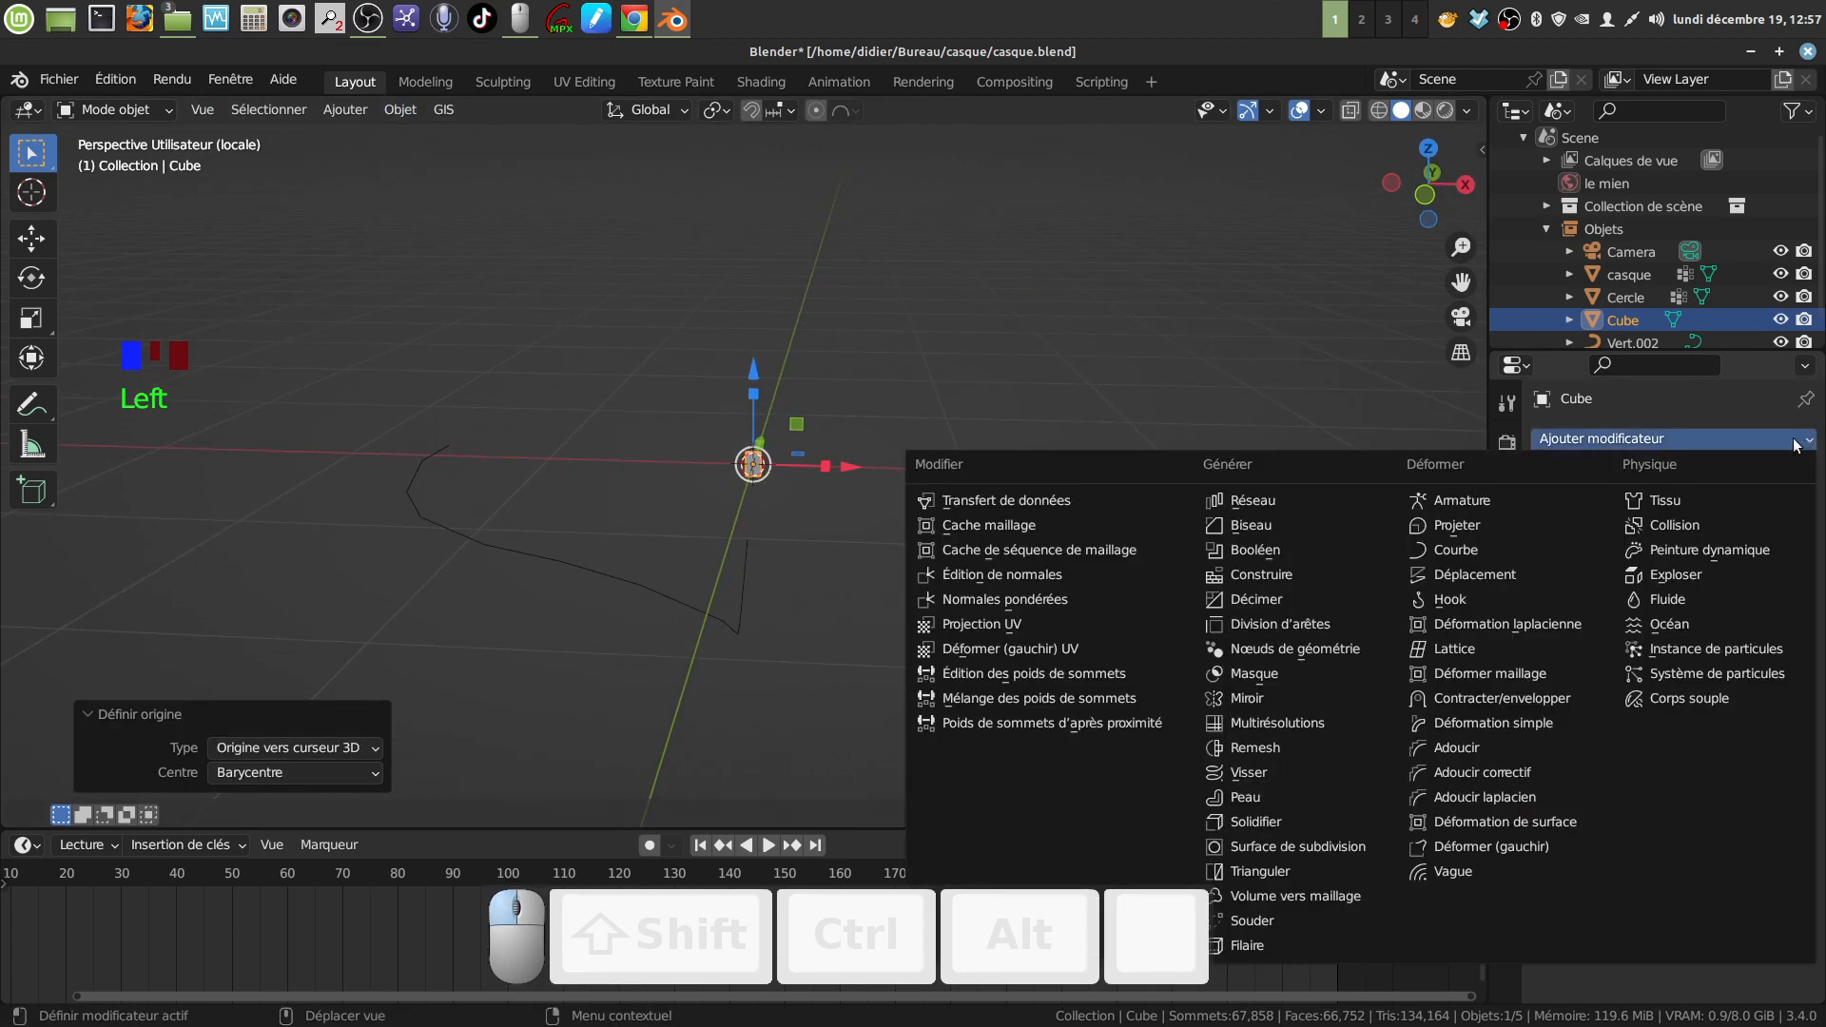
{"action": "left_click", "coordinate": [1269, 502]}
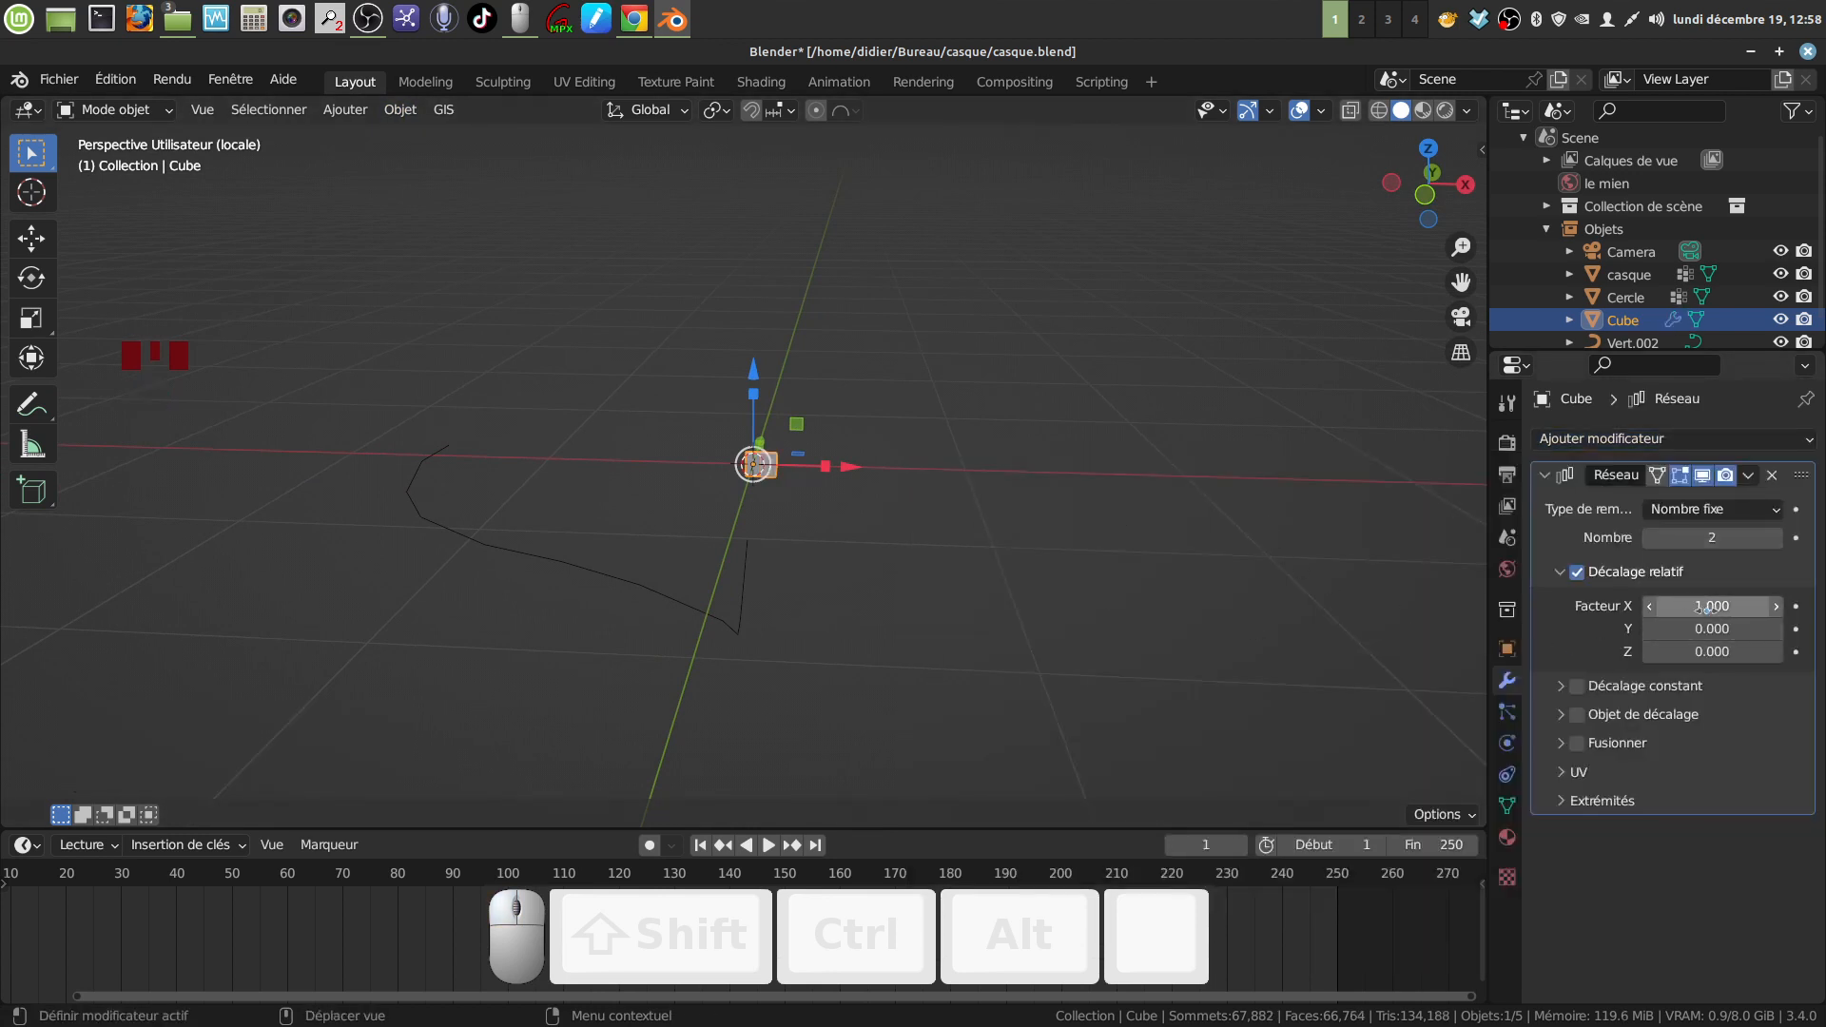
{"action": "left_click_drag", "start_coordinate": [1678, 539], "coordinate": [1779, 539]}
{"action": "scroll", "coordinate": [1189, 550], "scroll_direction": "down", "scroll_amount": 4}
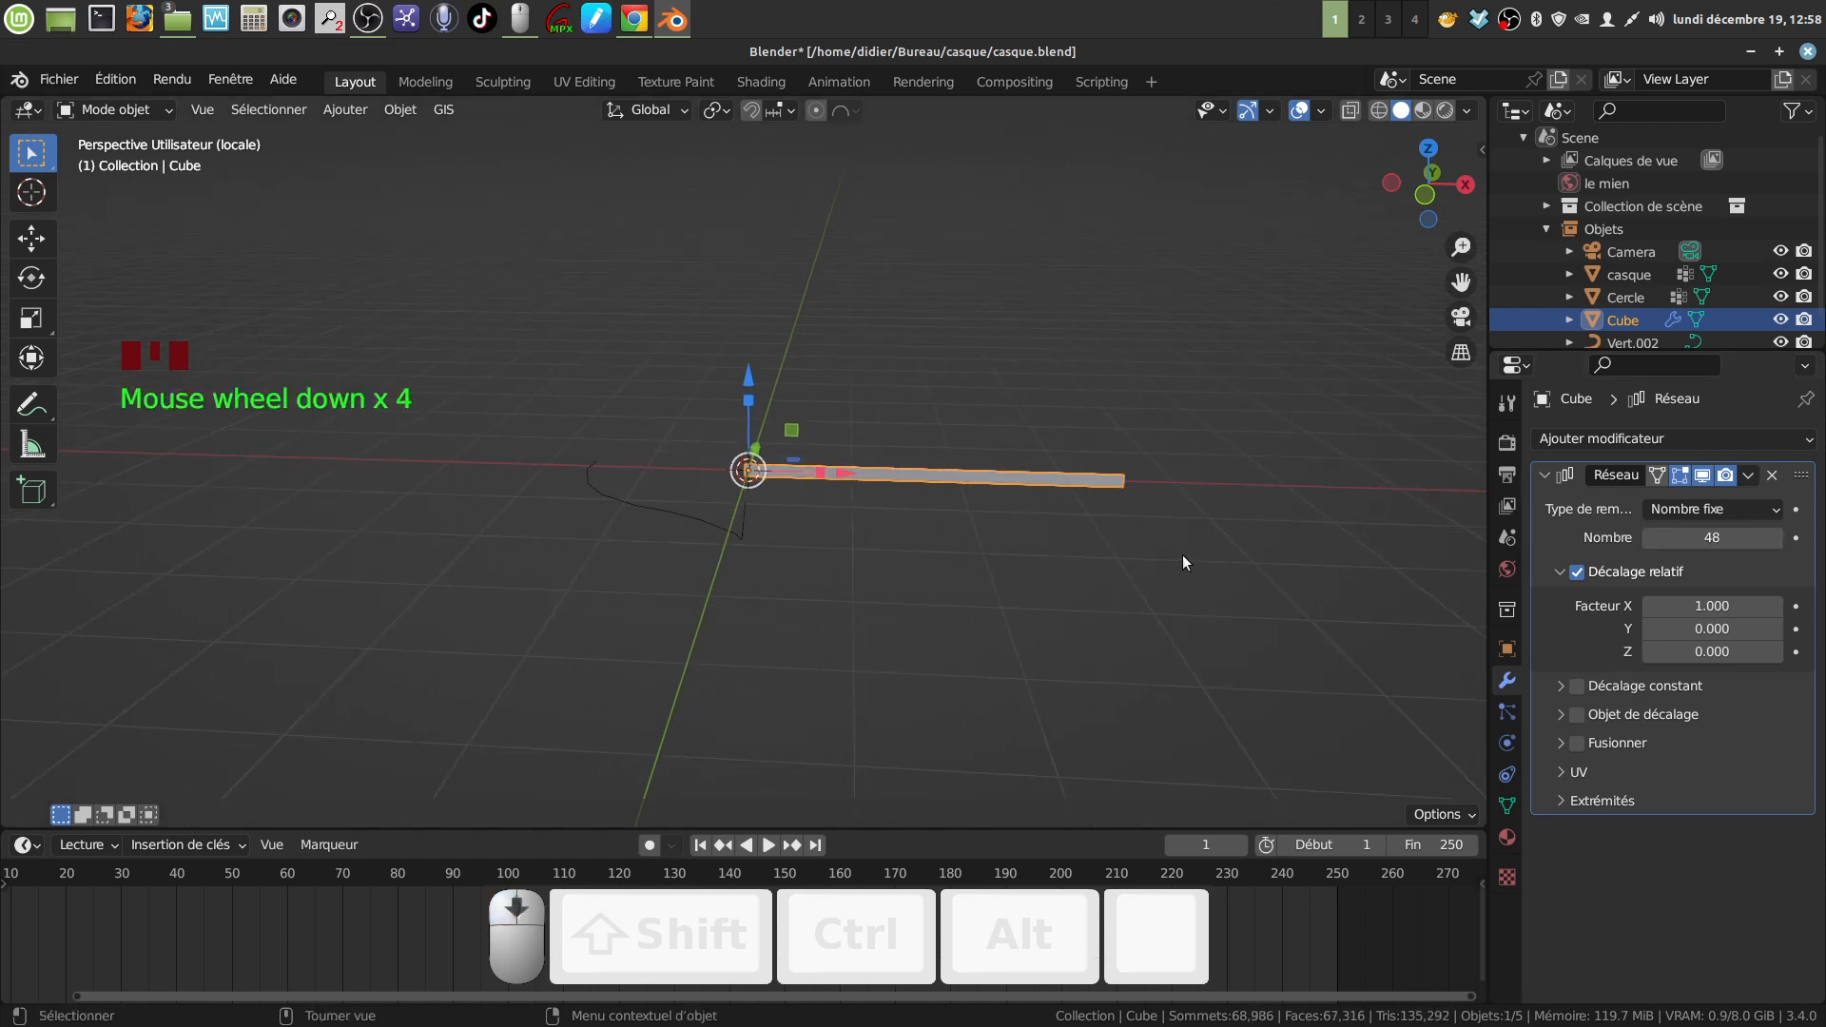
{"action": "middle_click_drag", "start_coordinate": [953, 623], "coordinate": [719, 630]}
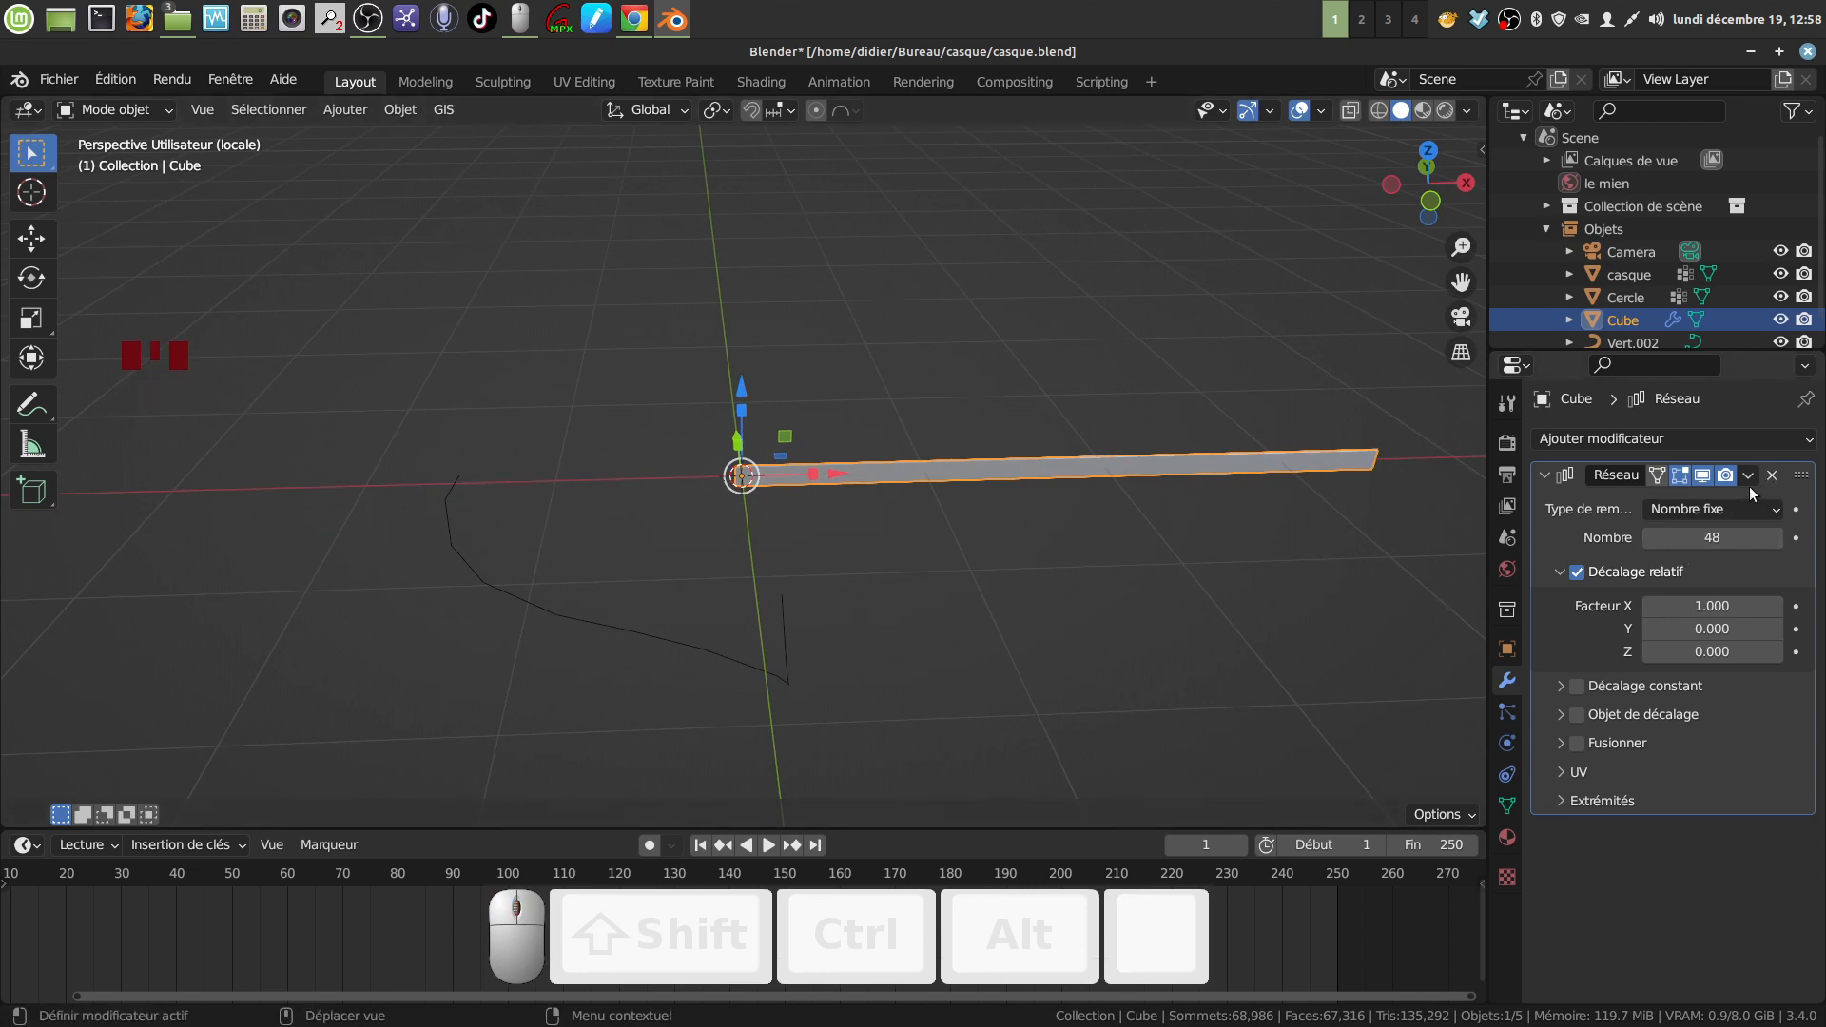
Step: Add a Curve modifier to the arrayed block with Vert.002 as its curve object
{"action": "left_click", "coordinate": [1810, 444]}
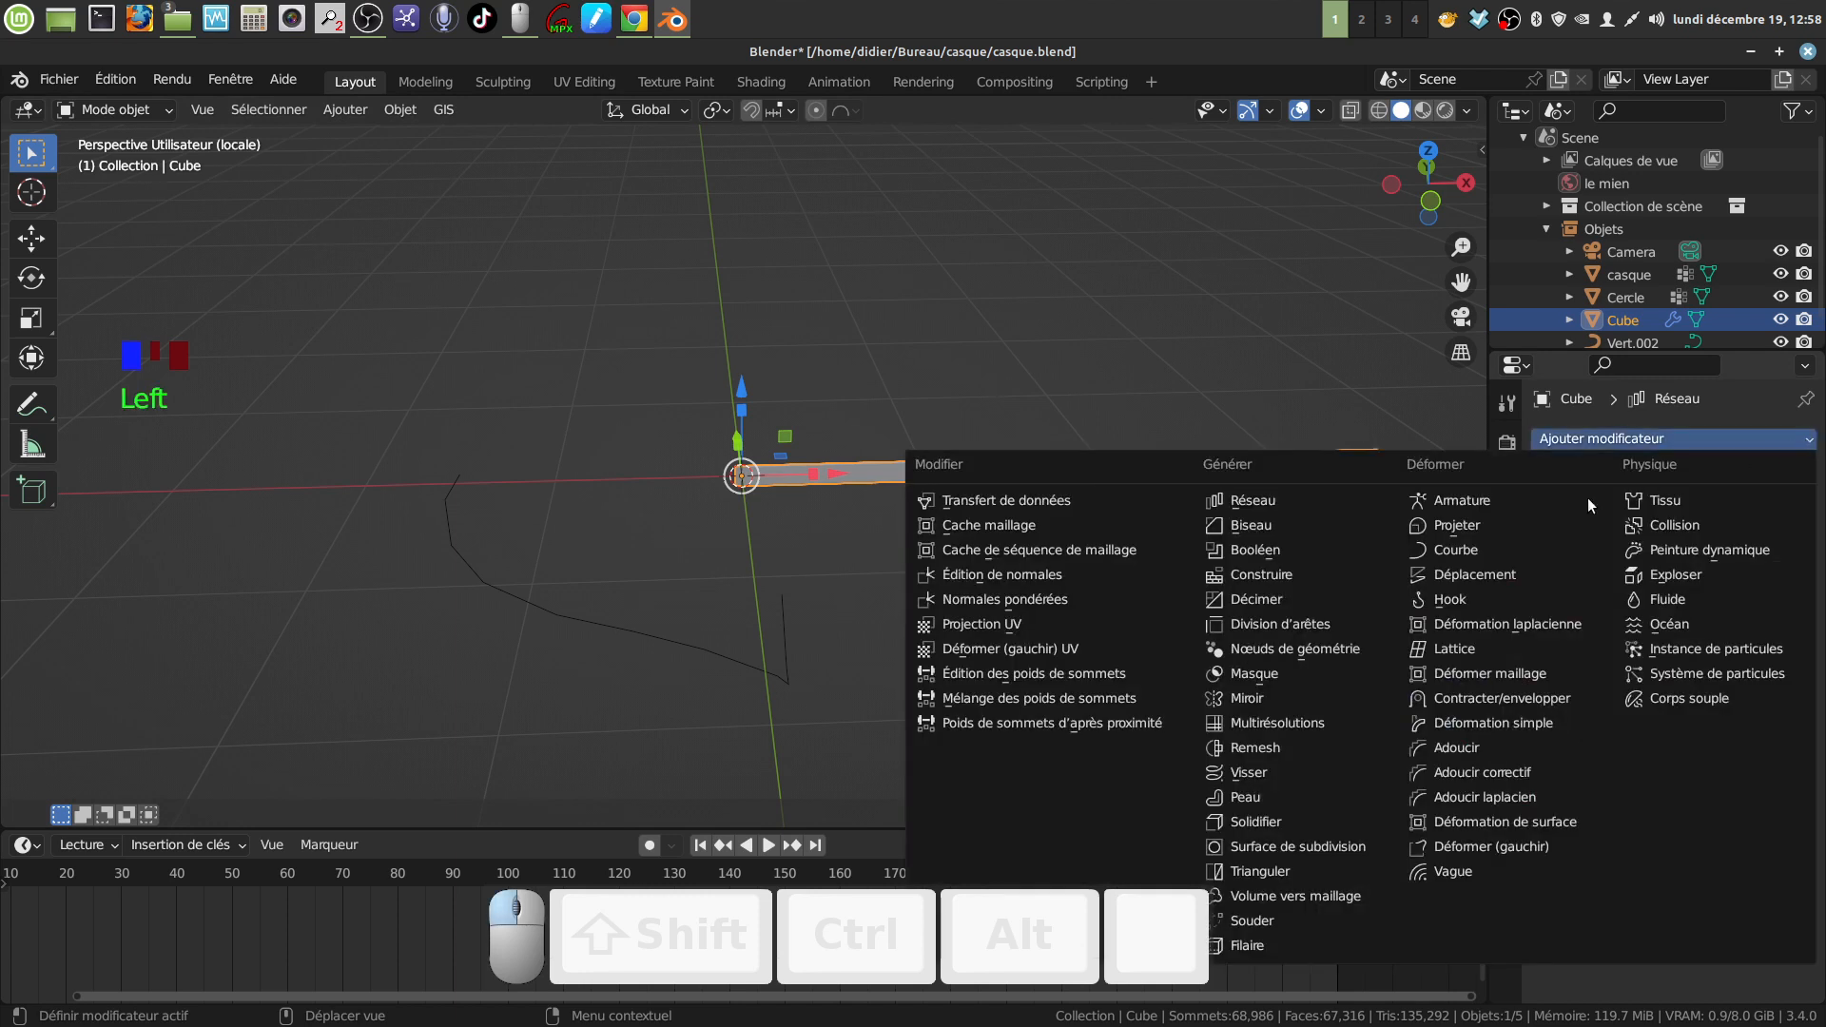
{"action": "left_click", "coordinate": [1455, 550]}
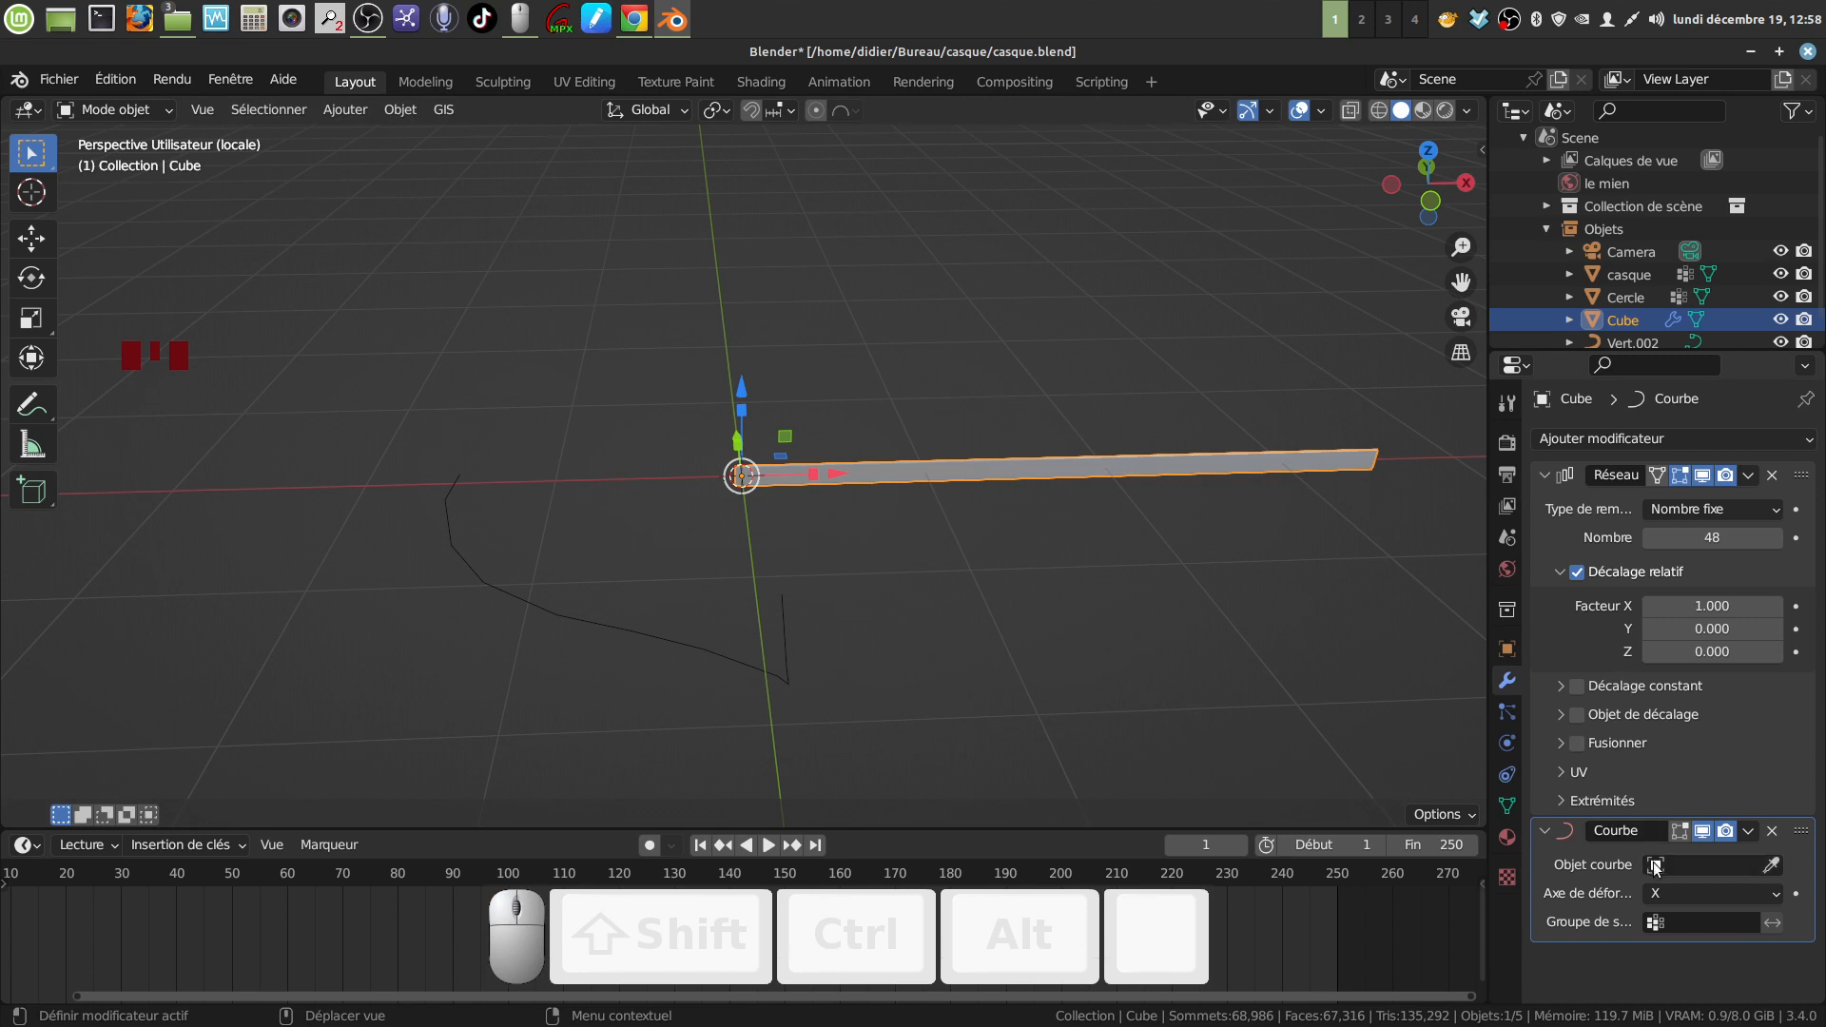
{"action": "left_click", "coordinate": [1656, 867]}
{"action": "left_click", "coordinate": [1629, 632]}
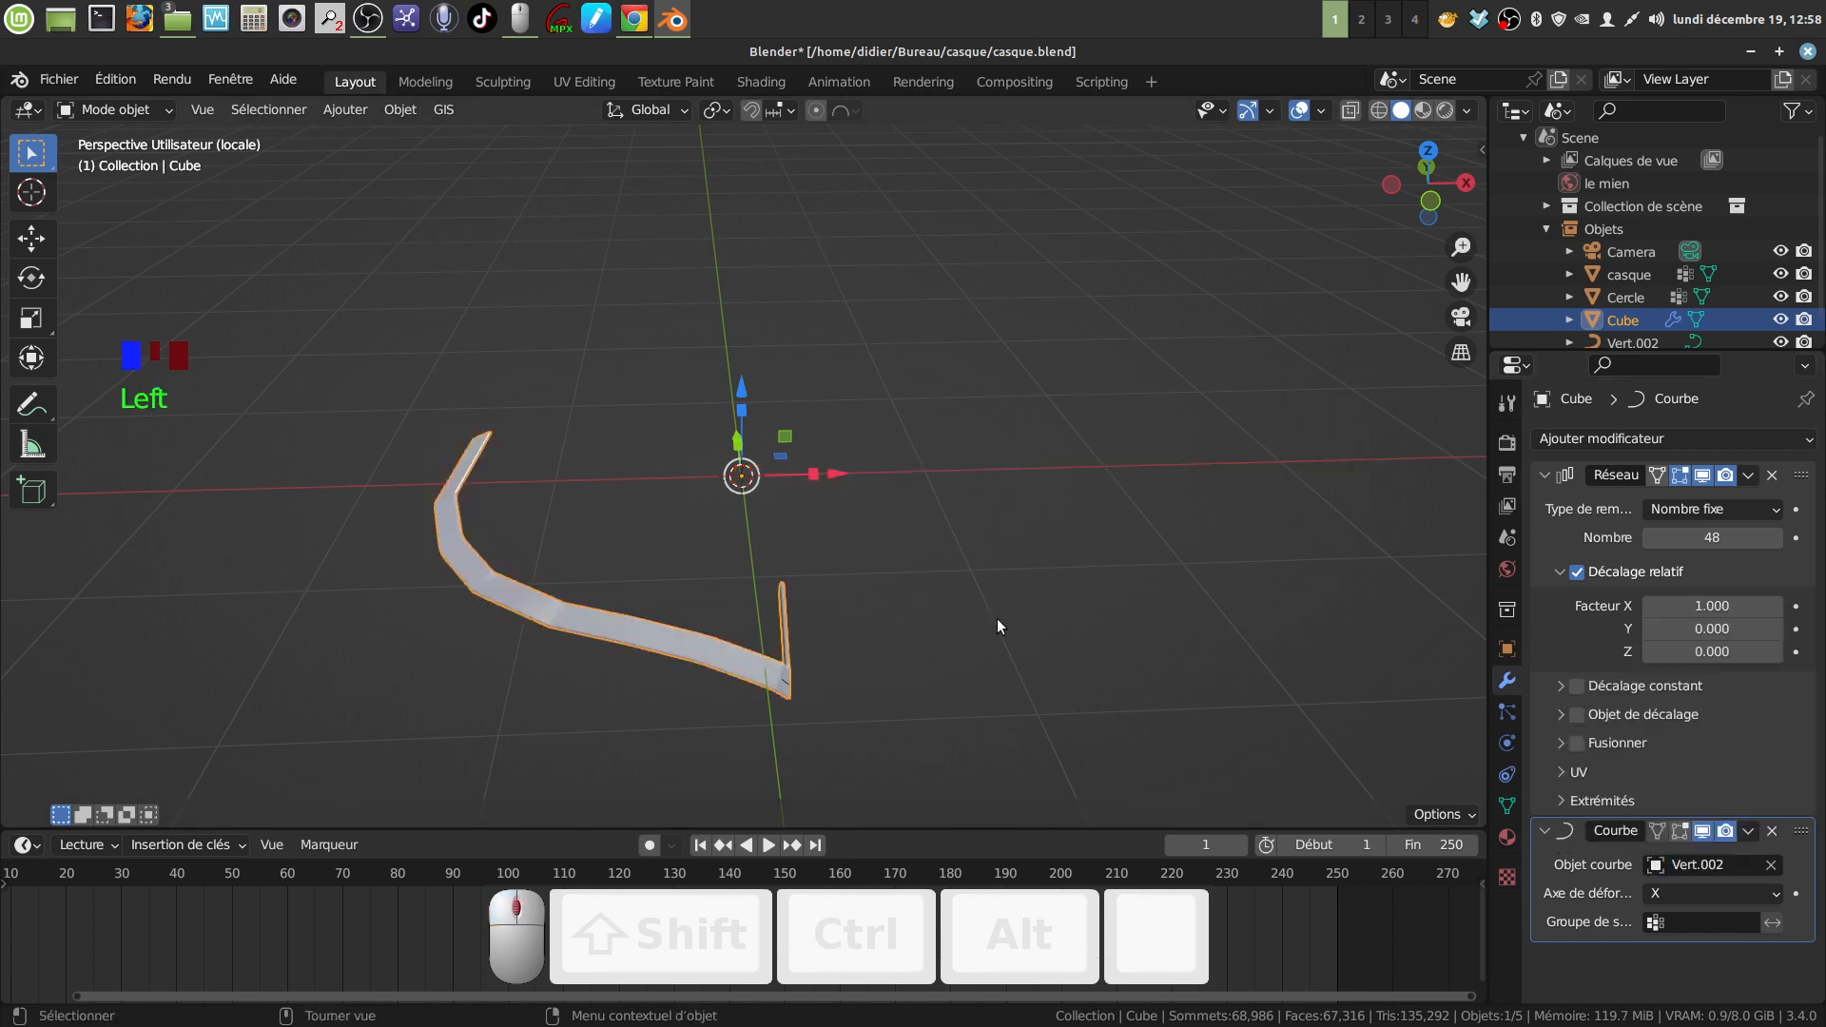
{"action": "middle_click_drag", "start_coordinate": [997, 626], "coordinate": [1102, 610]}
{"action": "scroll", "coordinate": [1101, 612], "scroll_direction": "down", "scroll_amount": 2}
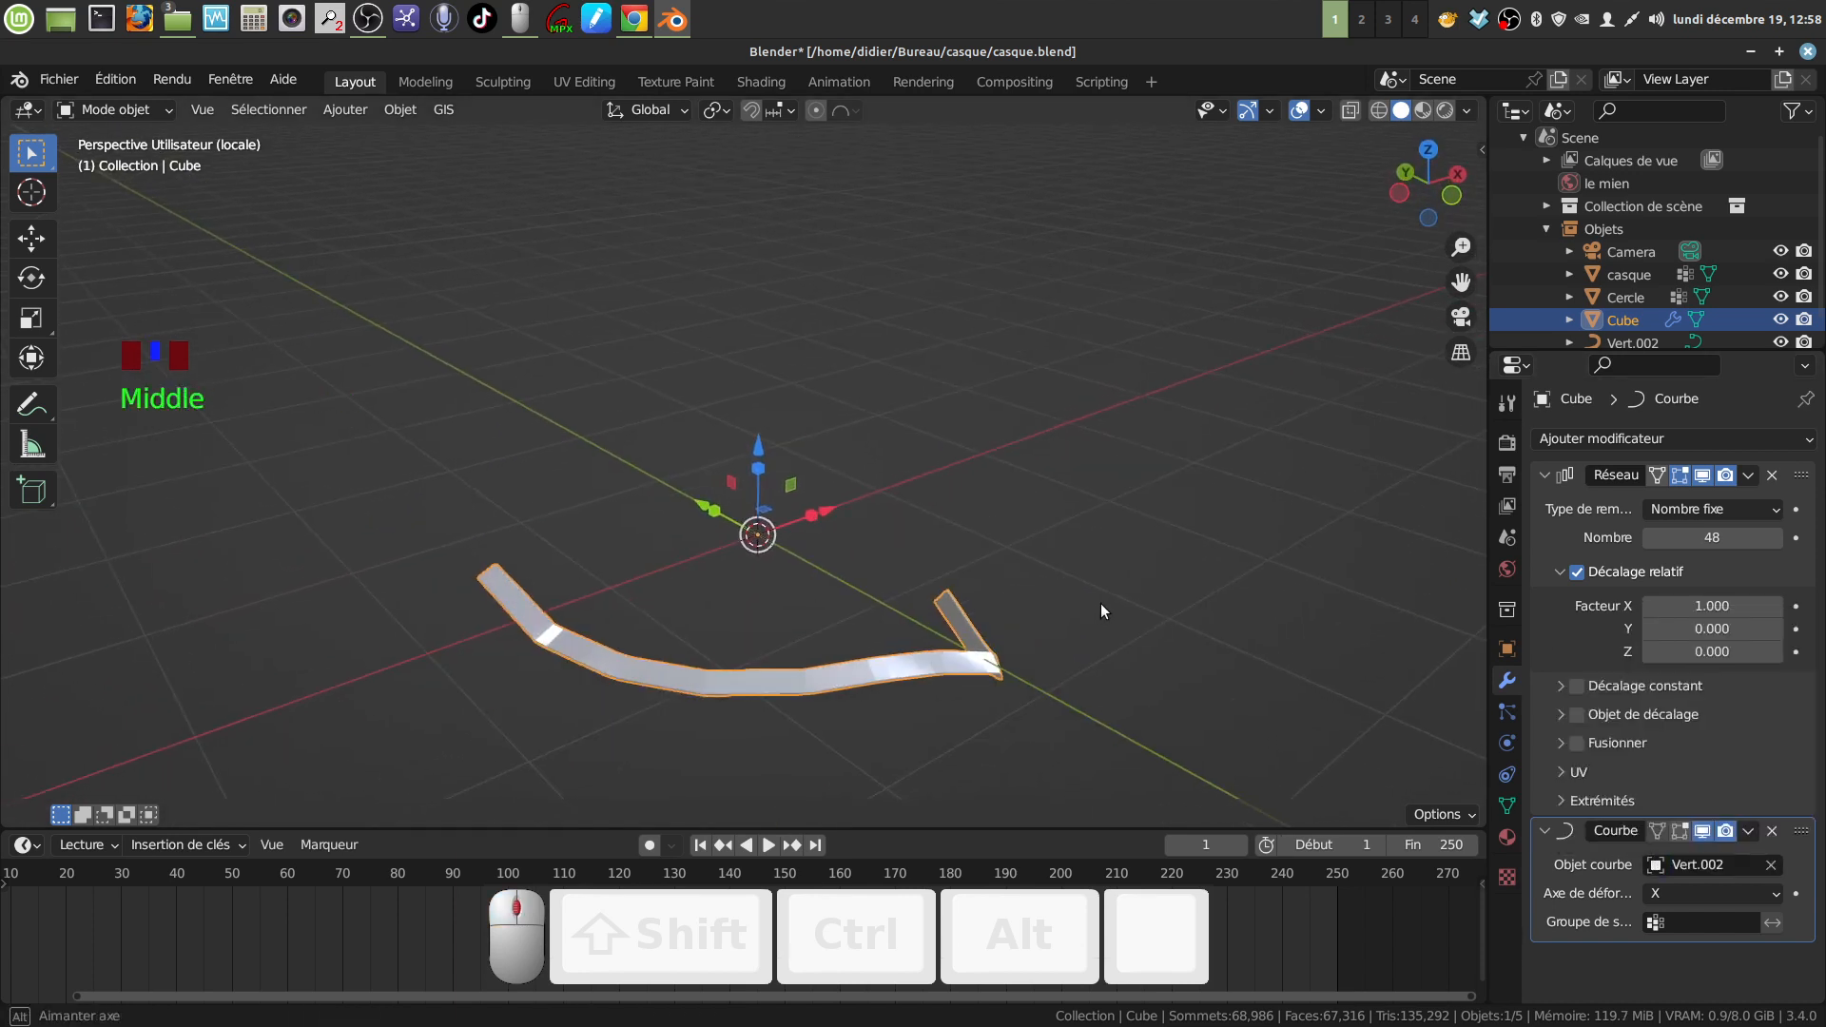
Step: Reduce the Array modifier's count to 41
{"action": "left_click", "coordinate": [1713, 537]}
{"action": "mouse_move", "coordinate": [1713, 538]}
{"action": "left_mouse_down"}
{"action": "mouse_move", "coordinate": [1693, 537]}
{"action": "mouse_move", "coordinate": [1720, 537]}
{"action": "left_mouse_up"}
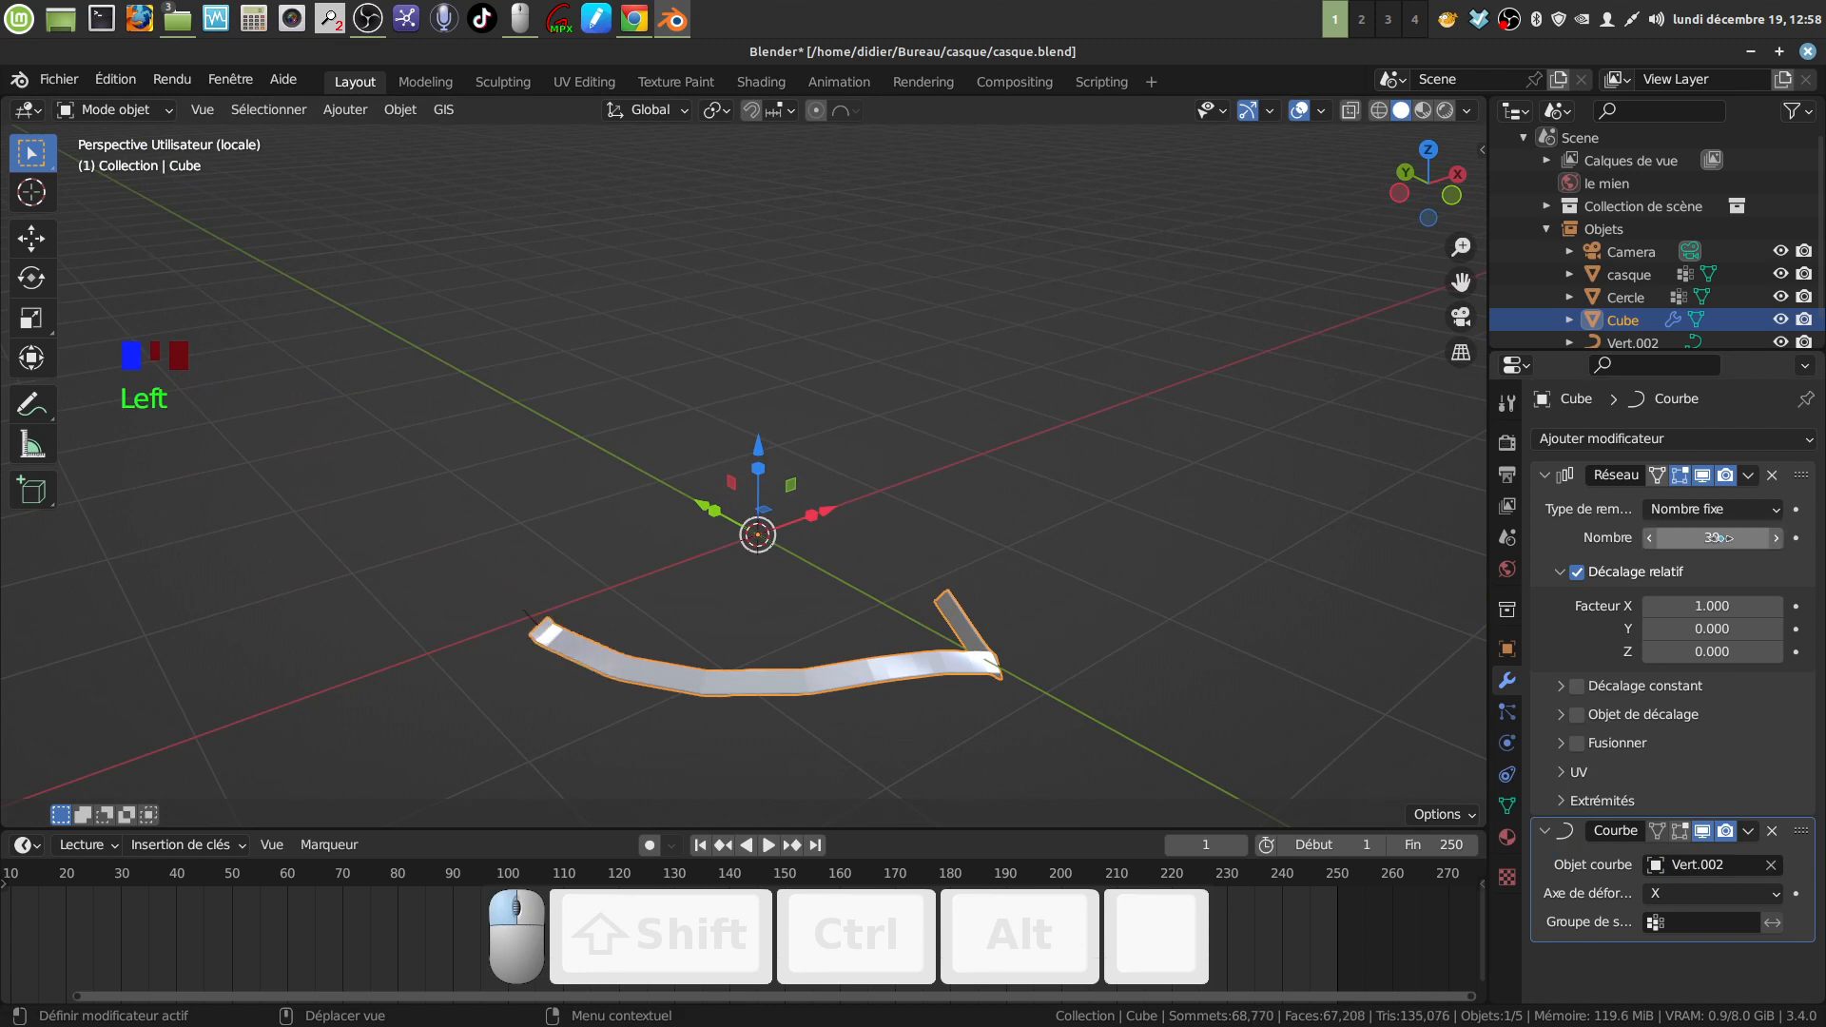
{"action": "left_click", "coordinate": [1776, 539]}
{"action": "middle_click_drag", "start_coordinate": [605, 702], "coordinate": [784, 616]}
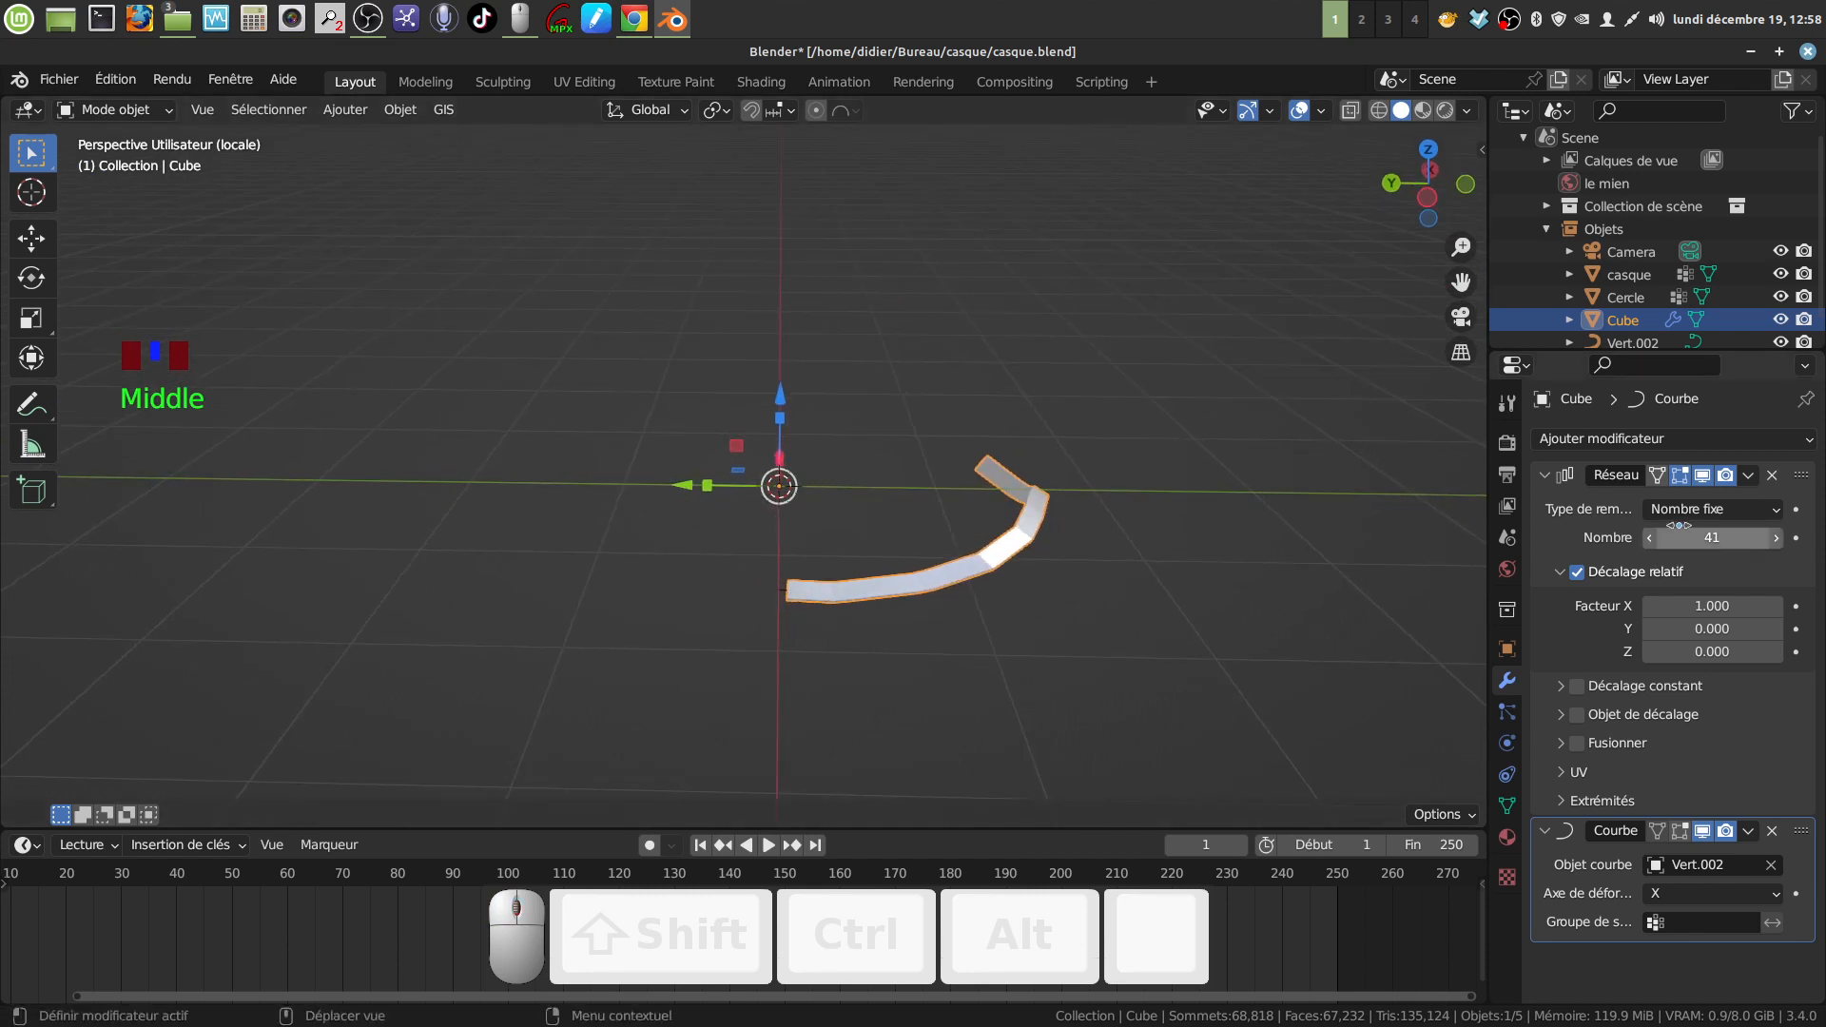
{"action": "middle_click_drag", "start_coordinate": [1017, 601], "coordinate": [843, 651], "text": "shift"}
{"action": "scroll", "coordinate": [833, 509], "scroll_direction": "up", "scroll_amount": 3}
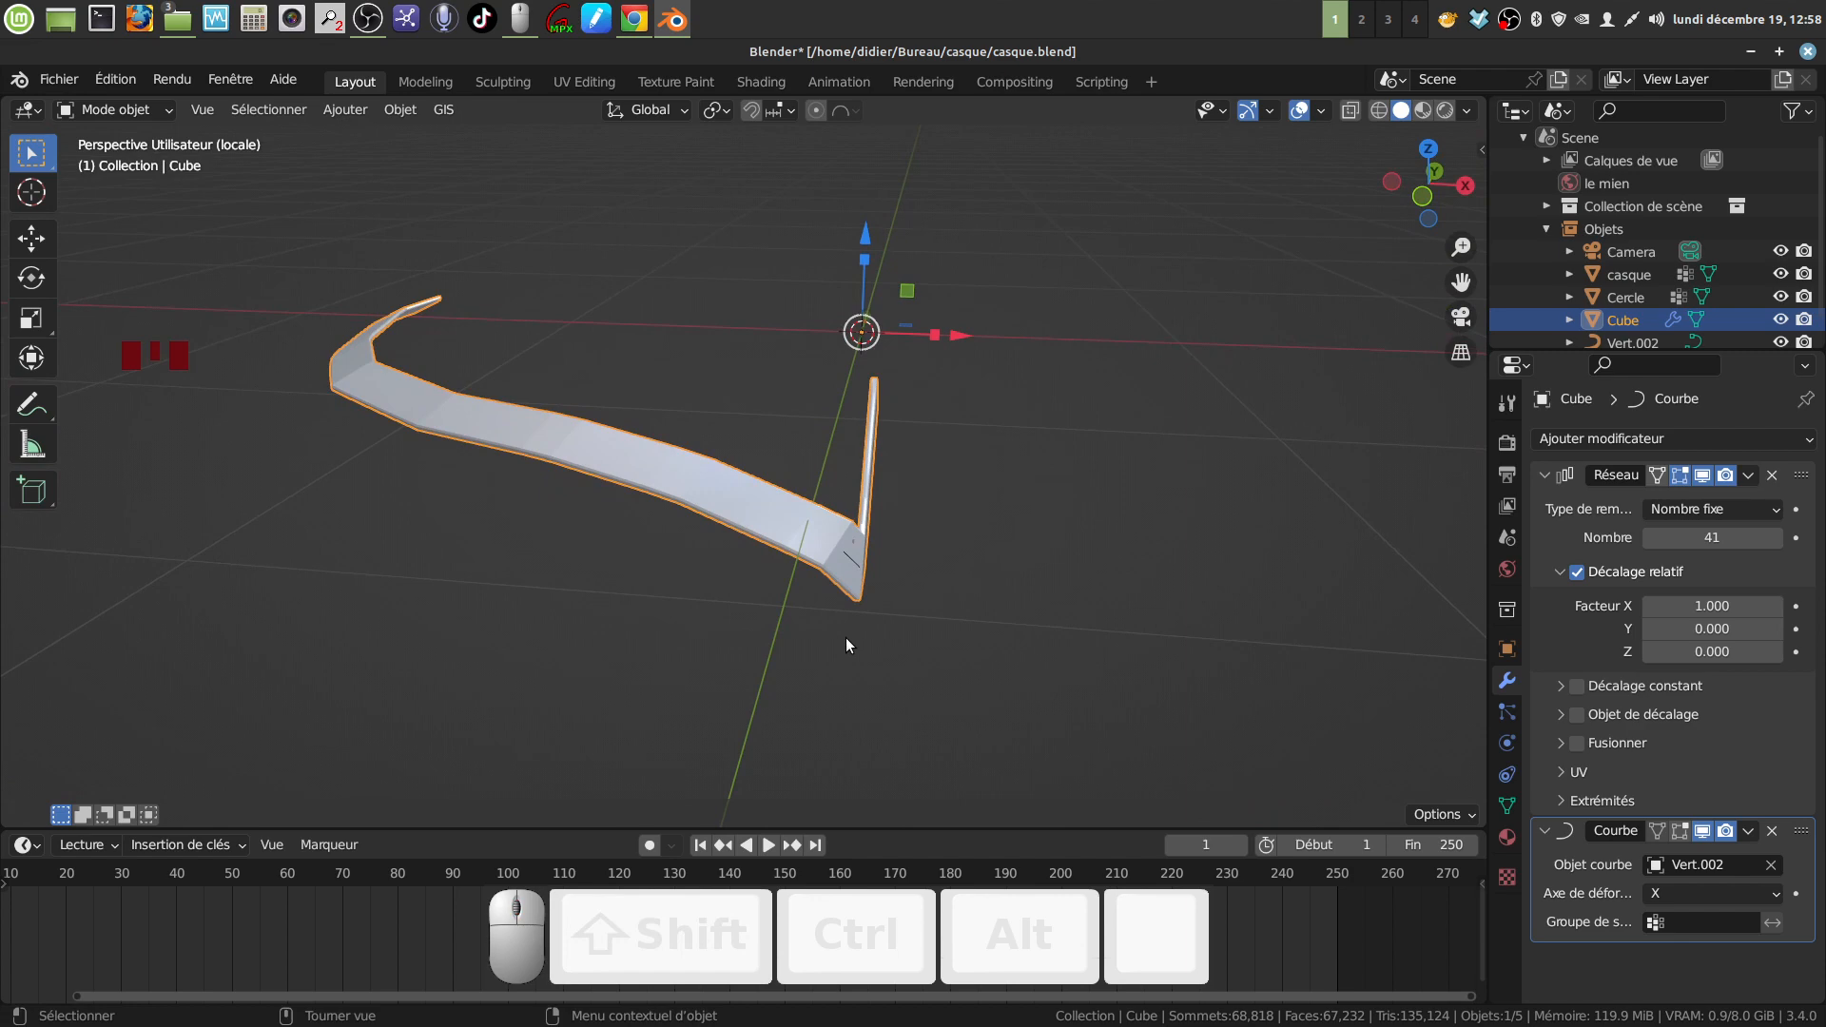
Step: Leave local view to bring the helmet back and inspect how the strap sits along its brim
{"action": "key", "text": "KP_Divide"}
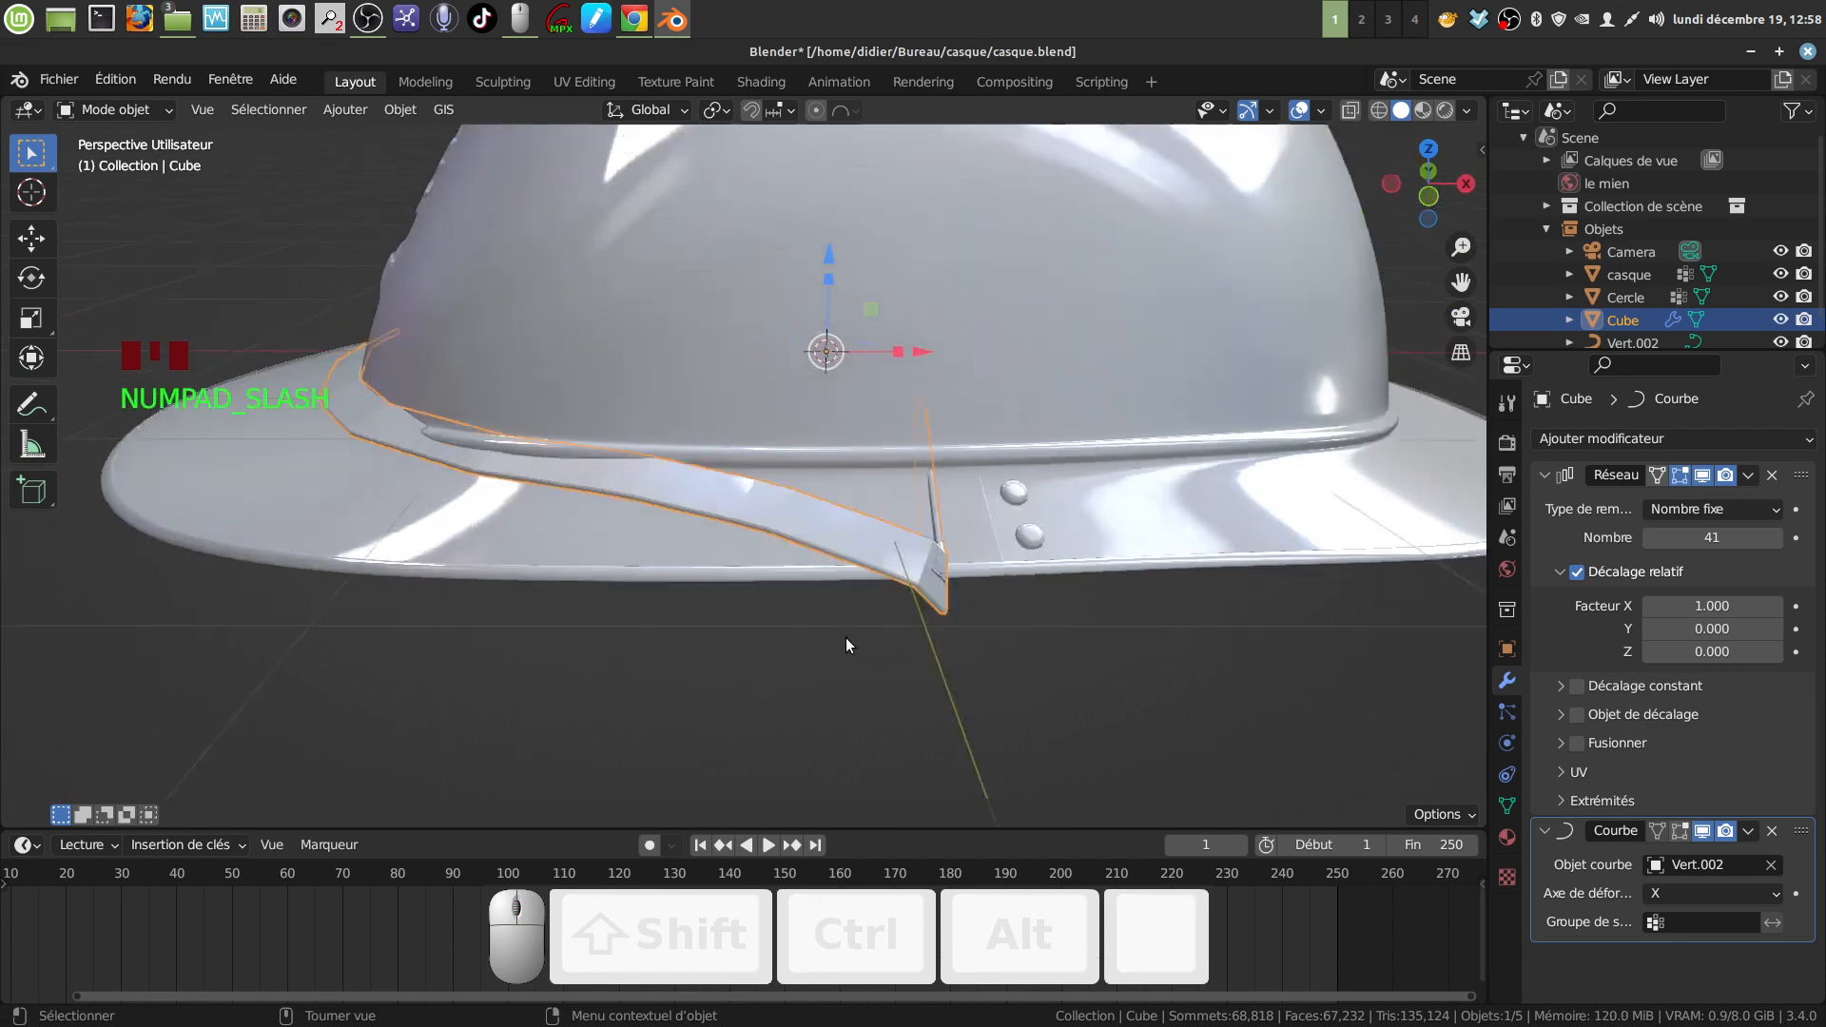
{"action": "middle_click_drag", "start_coordinate": [847, 637], "coordinate": [902, 592], "text": "shift"}
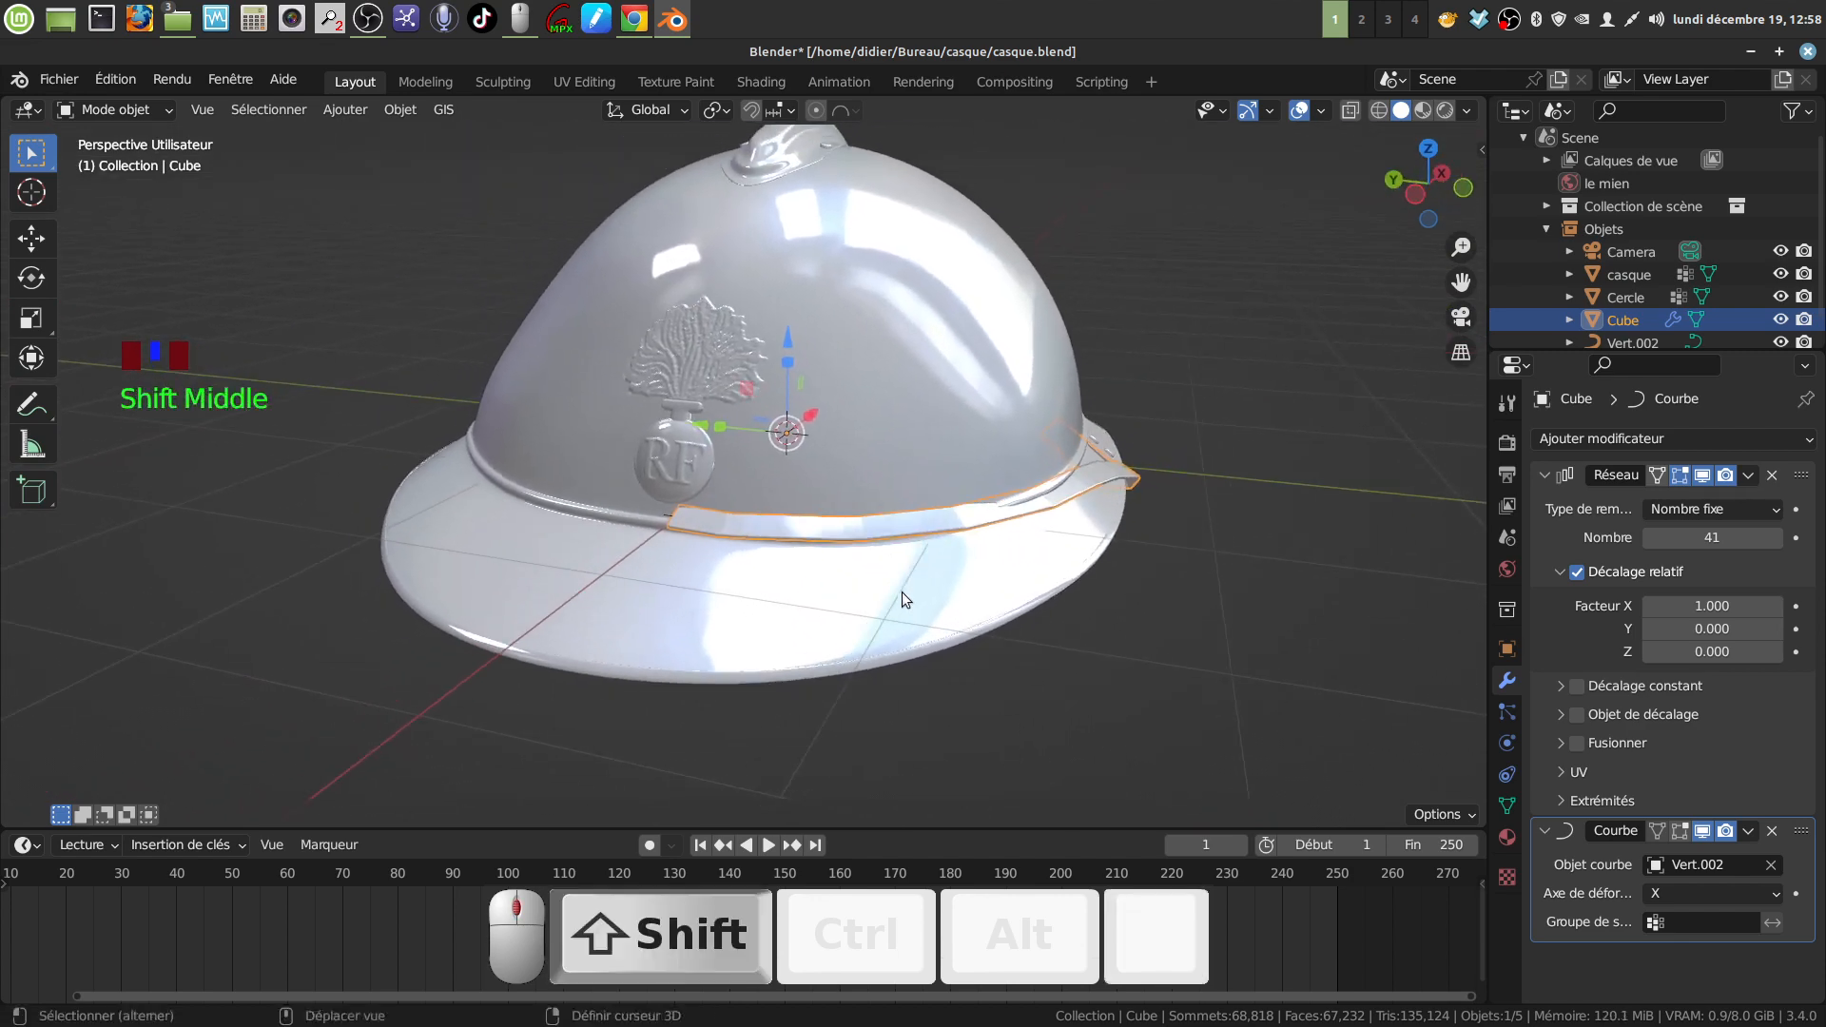
{"action": "scroll", "coordinate": [860, 624], "scroll_direction": "up", "scroll_amount": 4}
{"action": "middle_click_drag", "start_coordinate": [1044, 573], "coordinate": [799, 598], "text": "shift"}
{"action": "scroll", "coordinate": [893, 620], "scroll_direction": "down", "scroll_amount": 2}
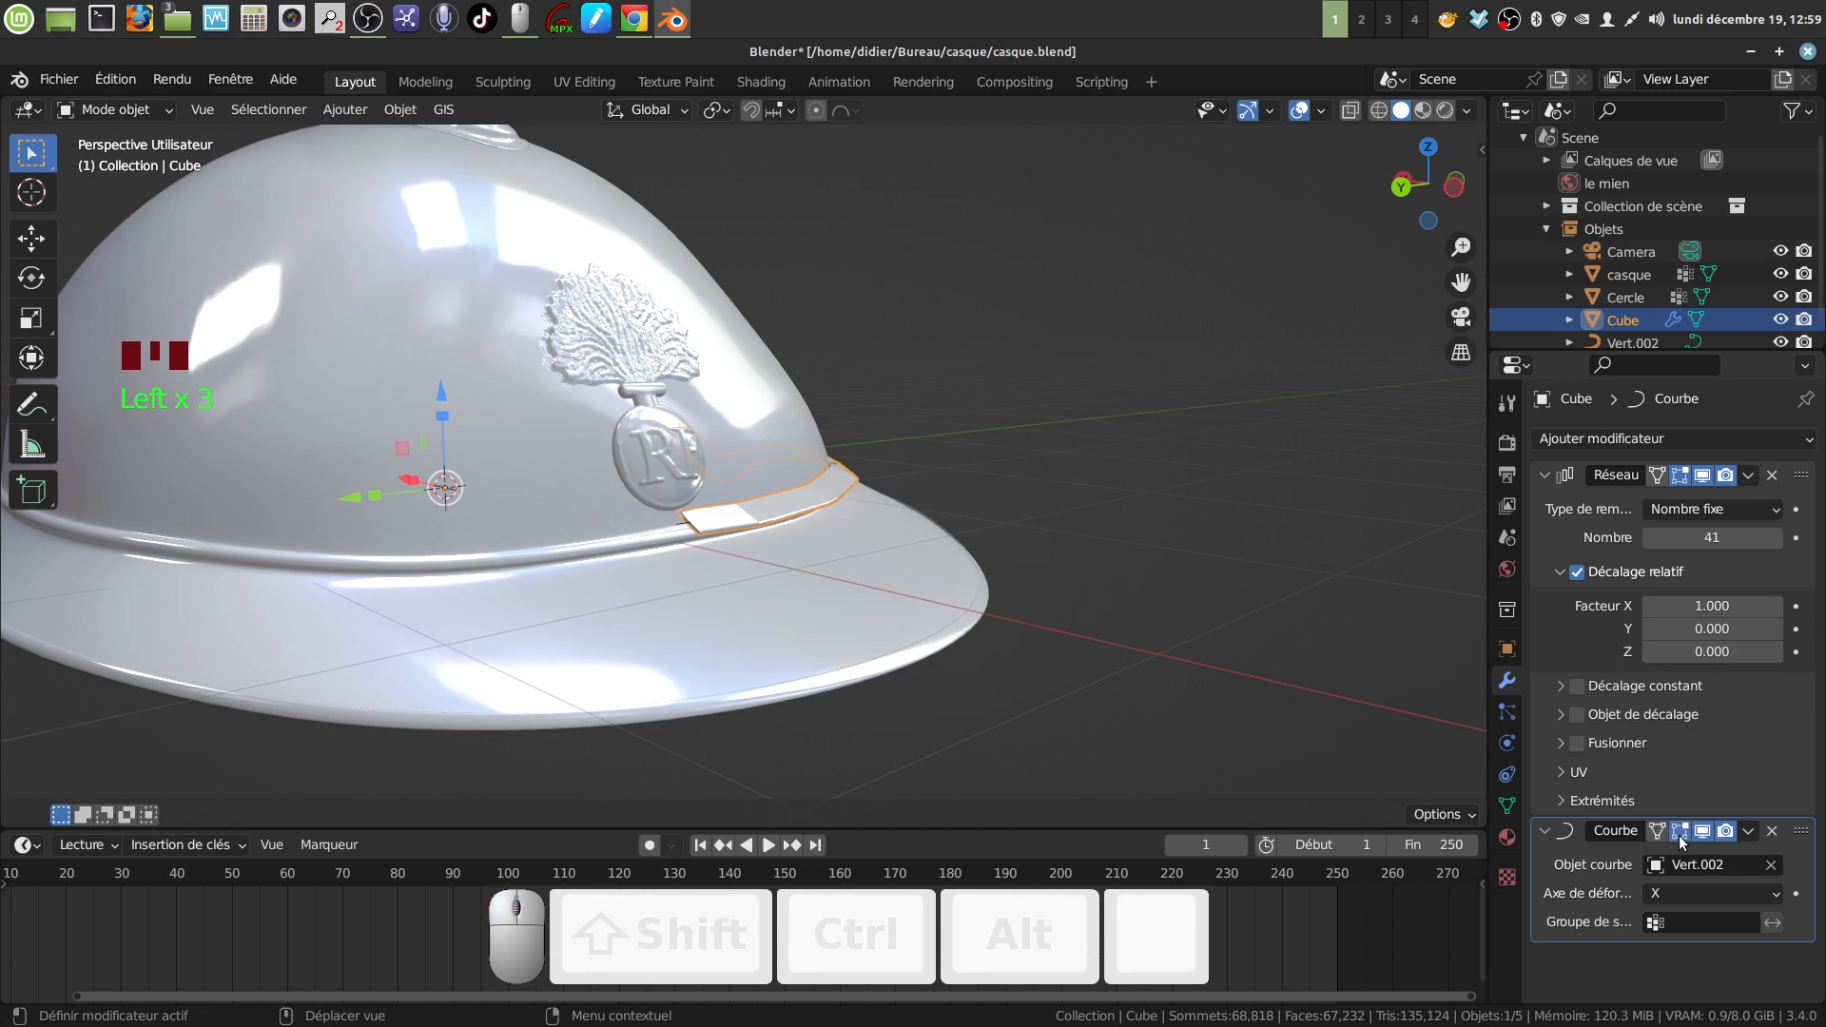
Step: Rotate the strap block's mesh about -37.5° around the global X axis in Edit Mode so the strap leans against the helmet
{"action": "middle_click_drag", "start_coordinate": [1019, 519], "coordinate": [809, 468]}
{"action": "key", "text": "Tab"}
{"action": "key", "text": "Tab"}
{"action": "key", "text": "Tab"}
{"action": "middle_click", "coordinate": [921, 593]}
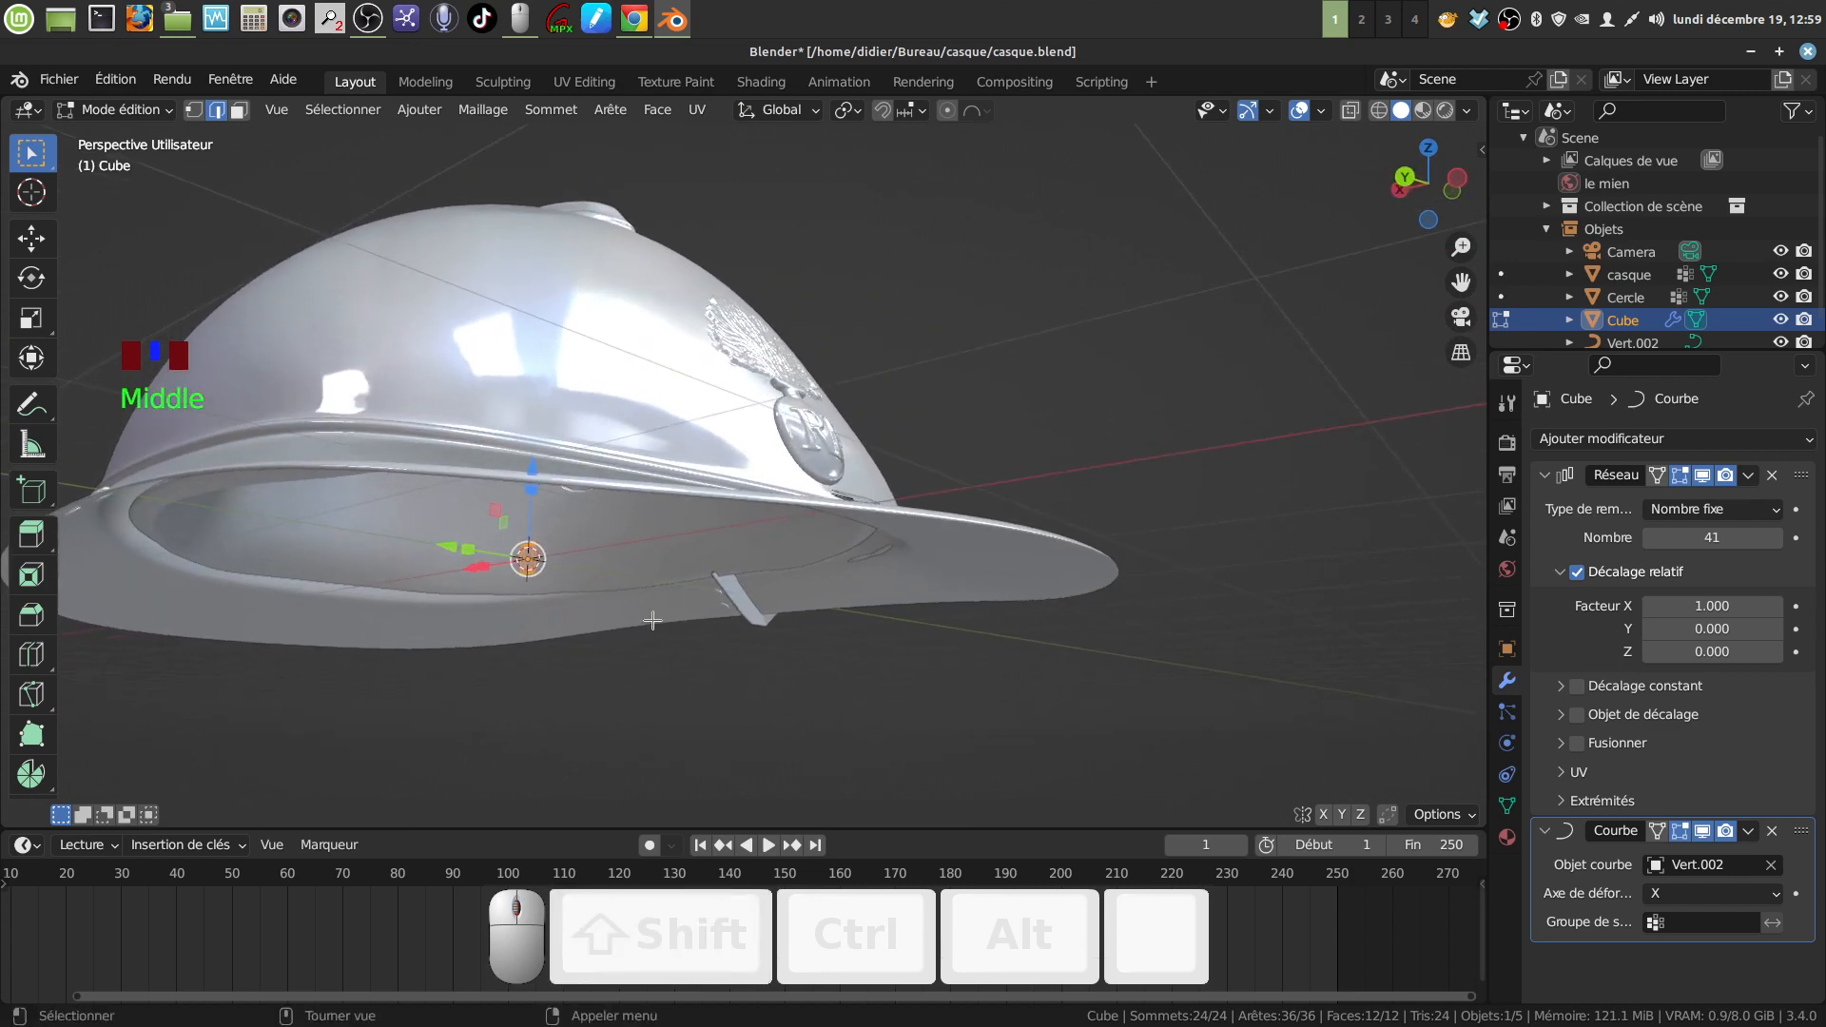
{"action": "middle_click_drag", "start_coordinate": [673, 599], "coordinate": [685, 525]}
{"action": "middle_click_drag", "start_coordinate": [655, 449], "coordinate": [683, 556], "text": "shift"}
{"action": "scroll", "coordinate": [681, 563], "scroll_direction": "up", "scroll_amount": 5}
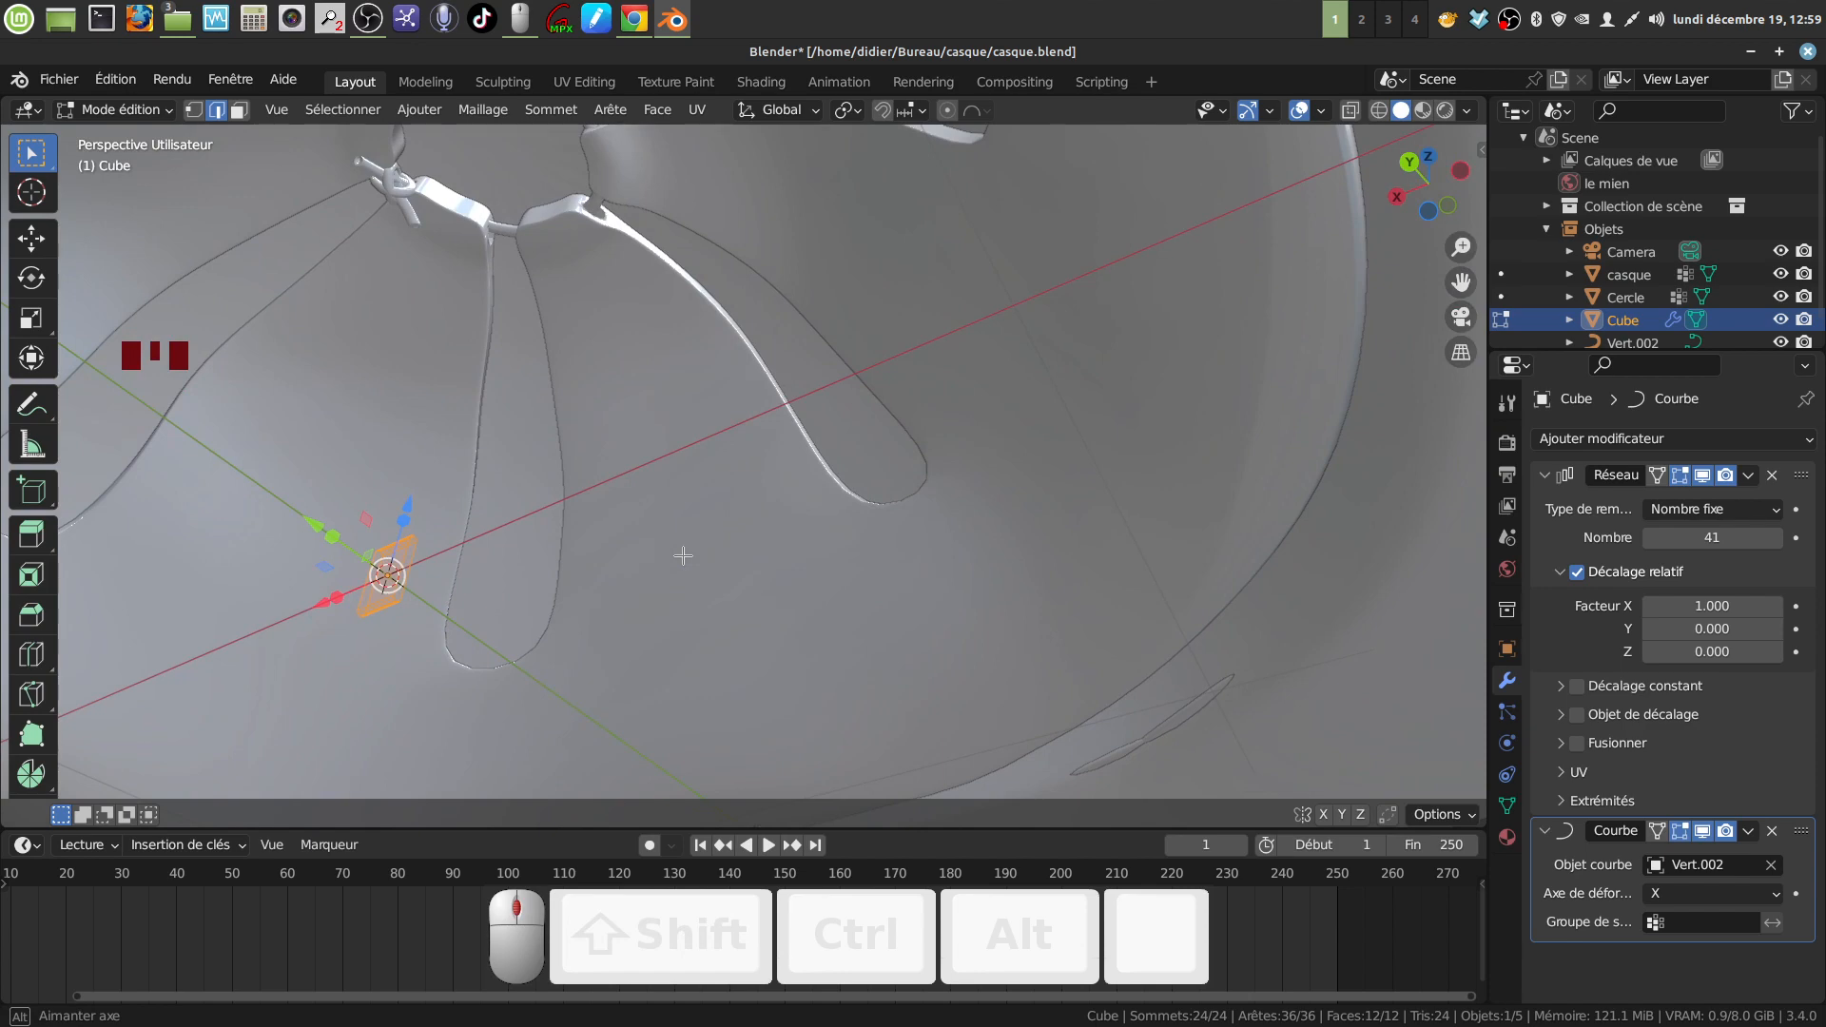
{"action": "scroll", "coordinate": [683, 556], "scroll_direction": "down", "scroll_amount": 6}
{"action": "middle_click_drag", "start_coordinate": [683, 556], "coordinate": [709, 702]}
{"action": "middle_click_drag", "start_coordinate": [709, 702], "coordinate": [761, 447], "text": "shift"}
{"action": "scroll", "coordinate": [694, 521], "scroll_direction": "up", "scroll_amount": 3}
{"action": "scroll", "coordinate": [1046, 546], "scroll_direction": "up", "scroll_amount": 4}
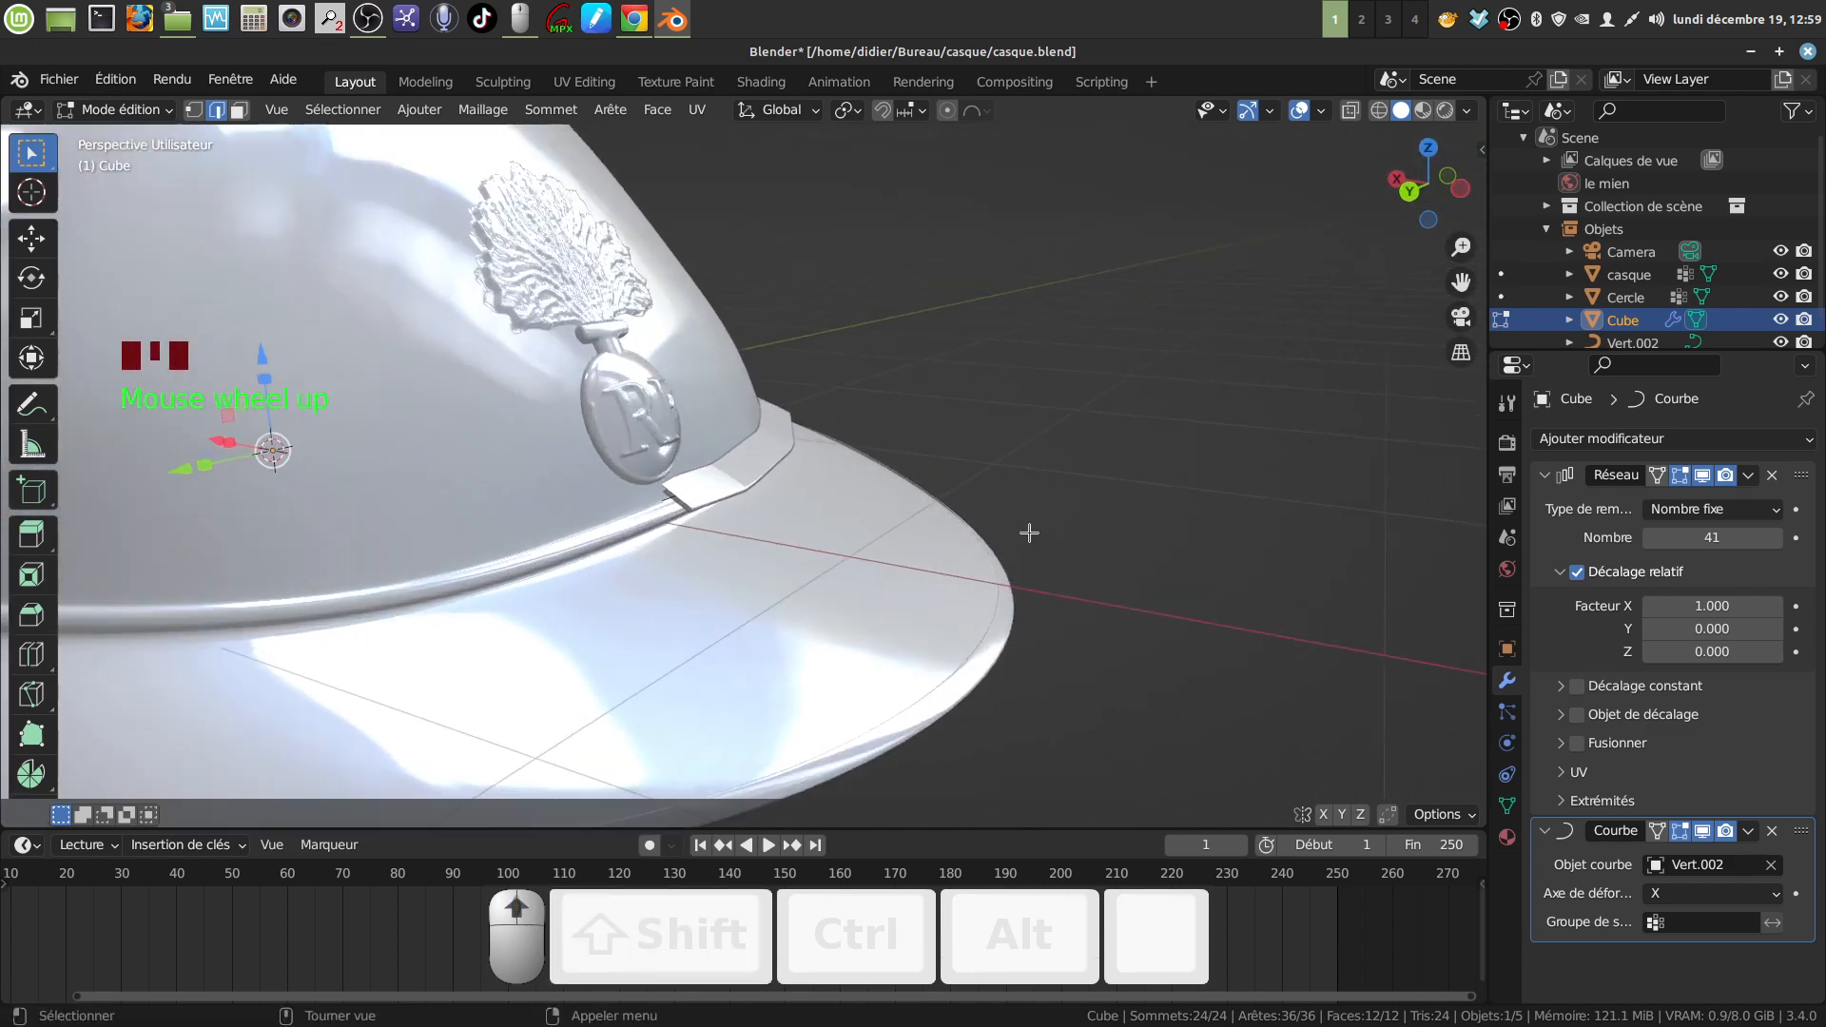
{"action": "key", "text": "r"}
{"action": "key", "text": "x"}
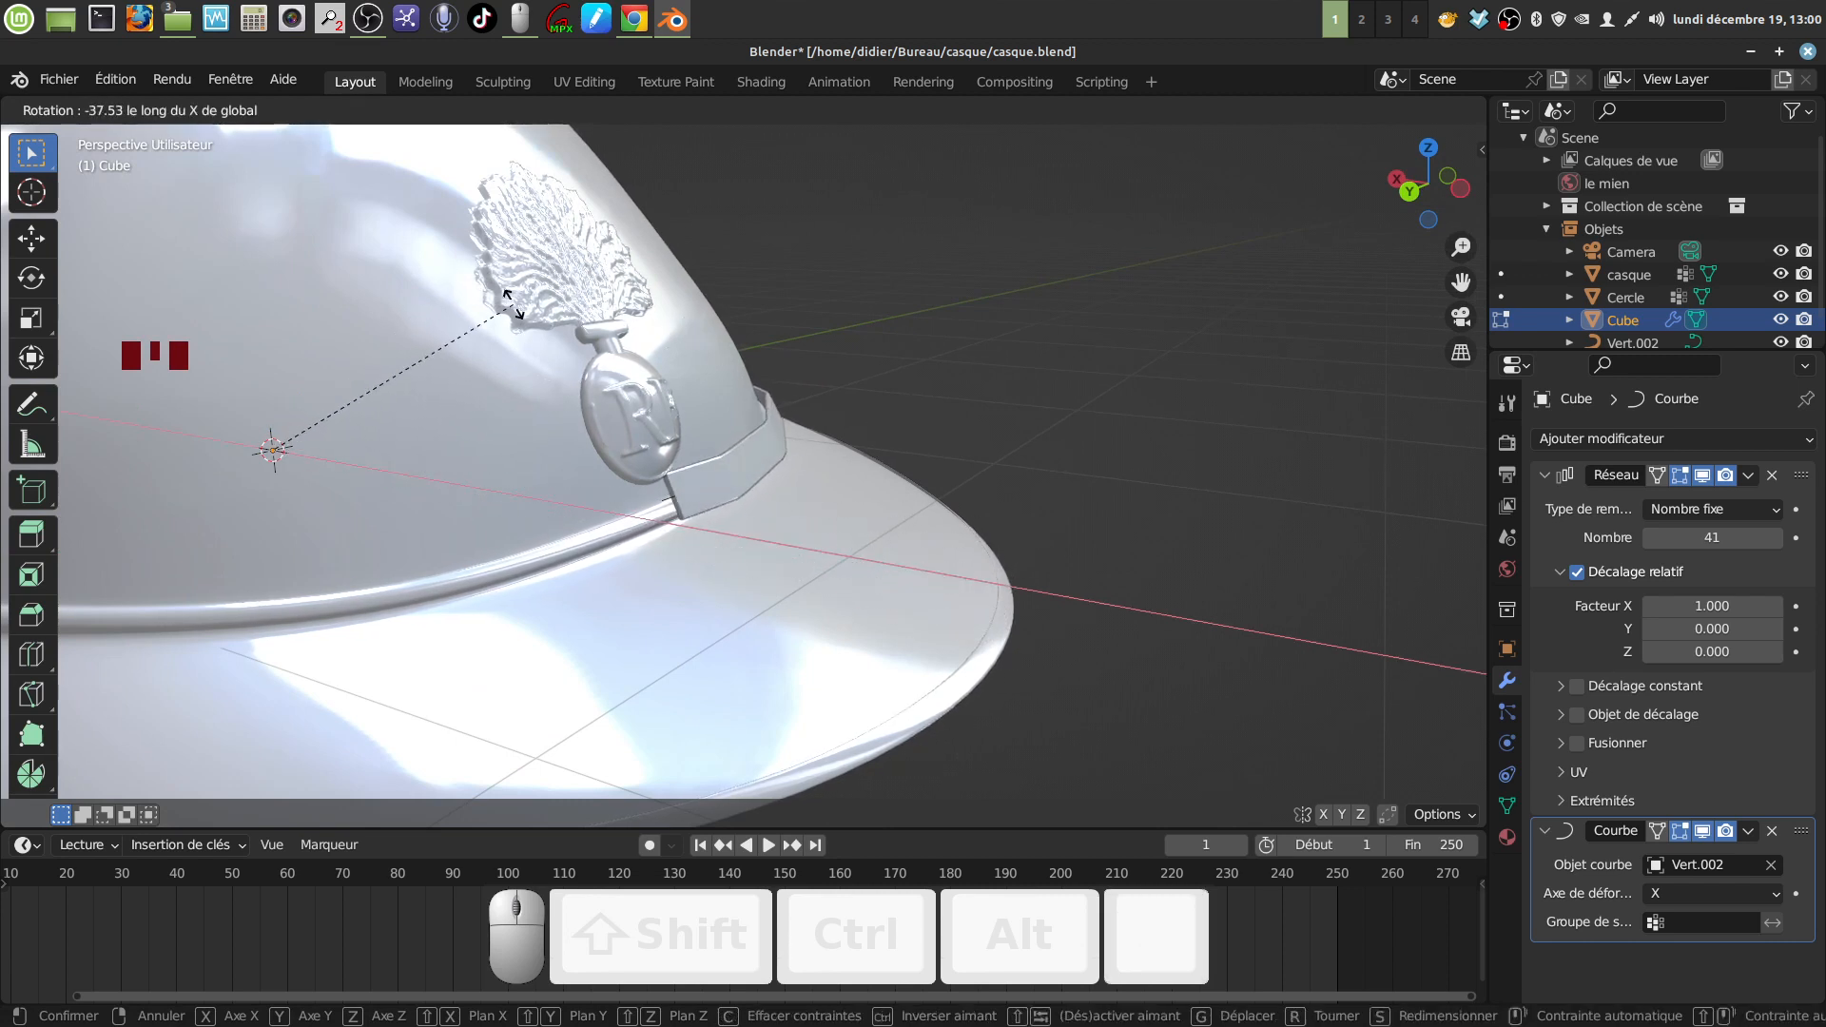
{"action": "left_click", "coordinate": [511, 303]}
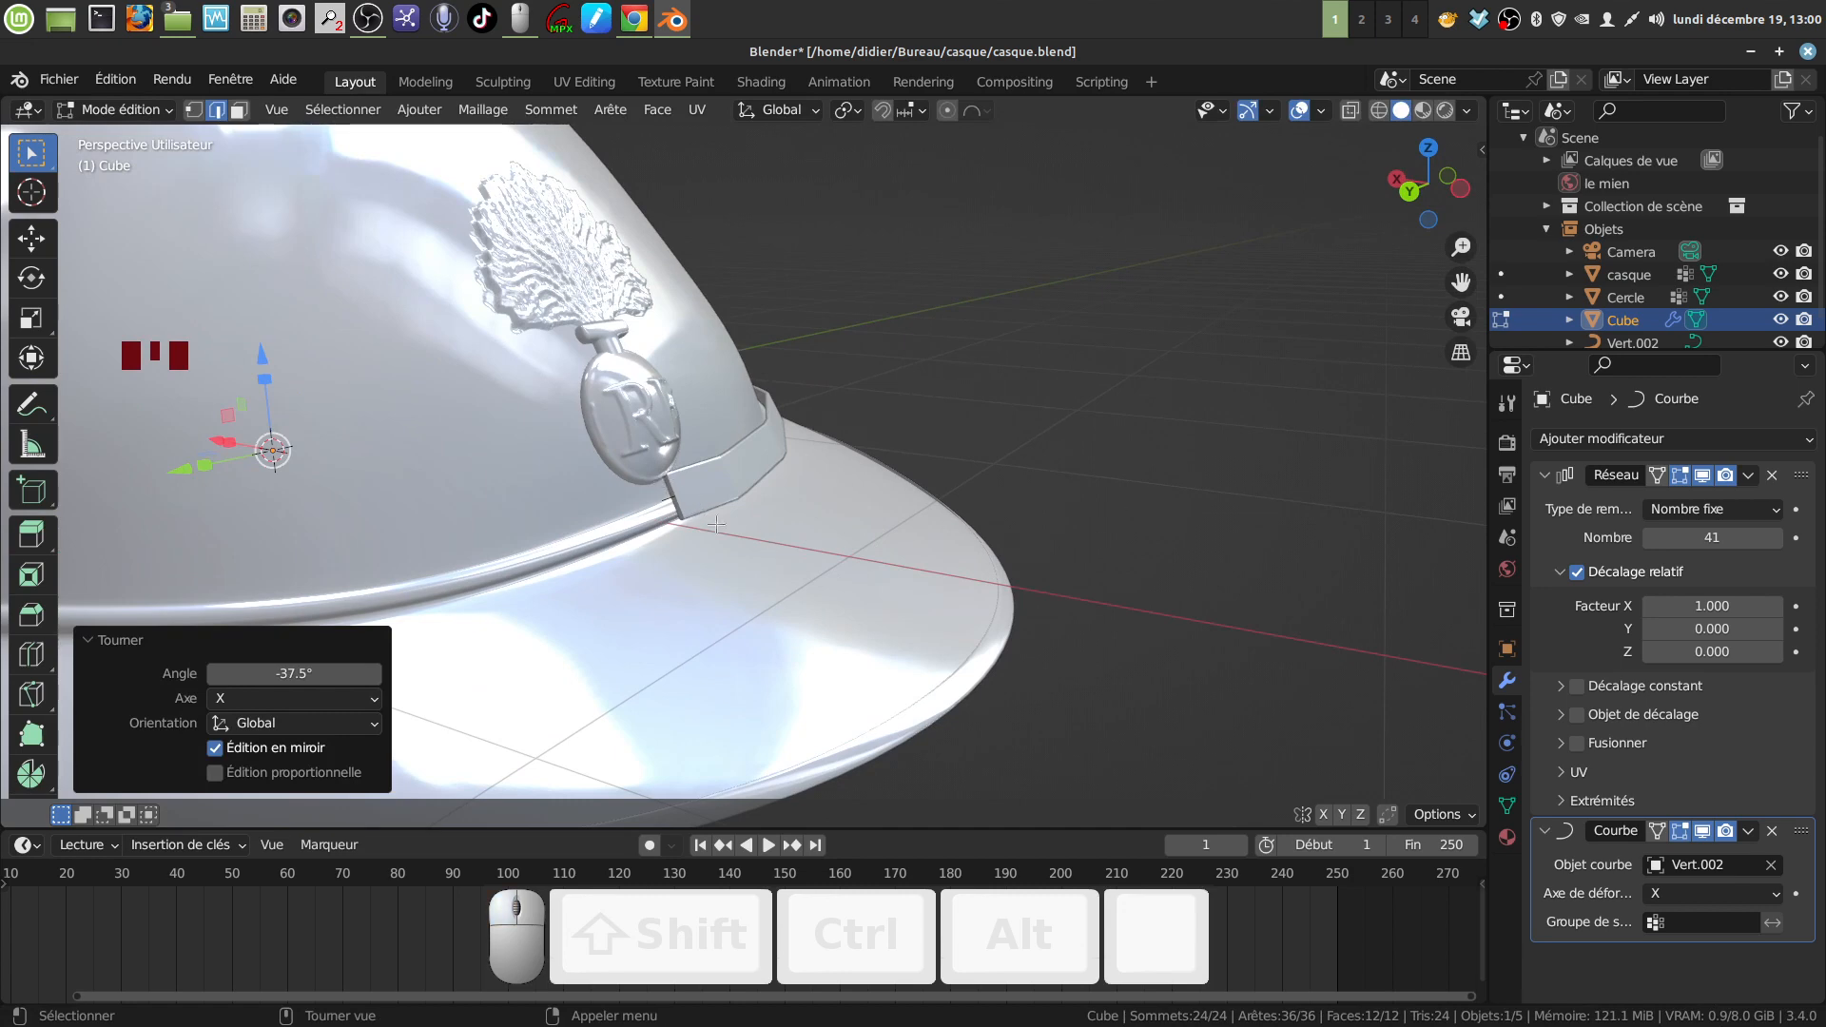
Step: Switch to wireframe shading and open the curve Vert.002 for editing where the strap's end wraps under the brim
{"action": "mouse_move", "coordinate": [716, 524]}
{"action": "middle_mouse_down"}
{"action": "mouse_move", "coordinate": [758, 489]}
{"action": "mouse_move", "coordinate": [803, 494]}
{"action": "mouse_move", "coordinate": [477, 569]}
{"action": "mouse_move", "coordinate": [590, 533]}
{"action": "mouse_move", "coordinate": [802, 531]}
{"action": "mouse_move", "coordinate": [709, 514]}
{"action": "middle_mouse_up"}
{"action": "scroll", "coordinate": [476, 569], "scroll_direction": "down", "scroll_amount": 2}
{"action": "scroll", "coordinate": [934, 522], "scroll_direction": "up", "scroll_amount": 1}
{"action": "middle_click_drag", "start_coordinate": [934, 522], "coordinate": [736, 427]}
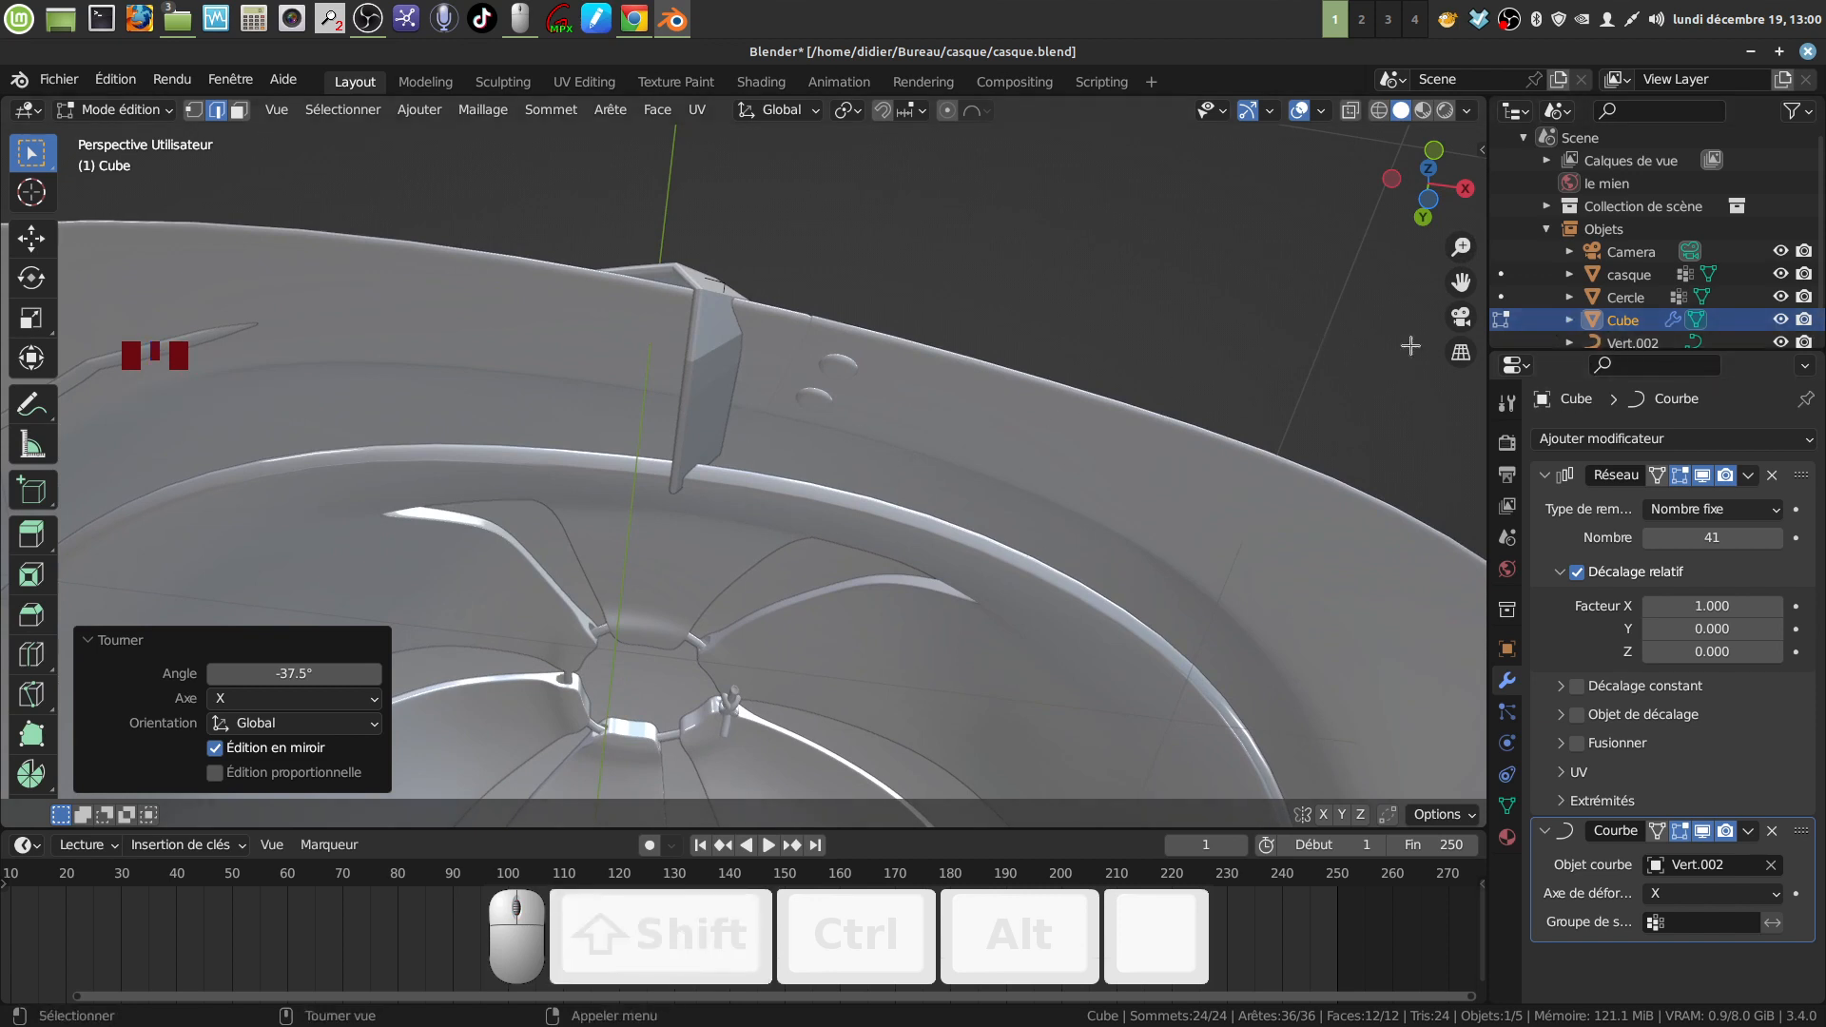
{"action": "scroll", "coordinate": [1629, 327], "scroll_direction": "down", "scroll_amount": 2}
{"action": "left_click", "coordinate": [1623, 327]}
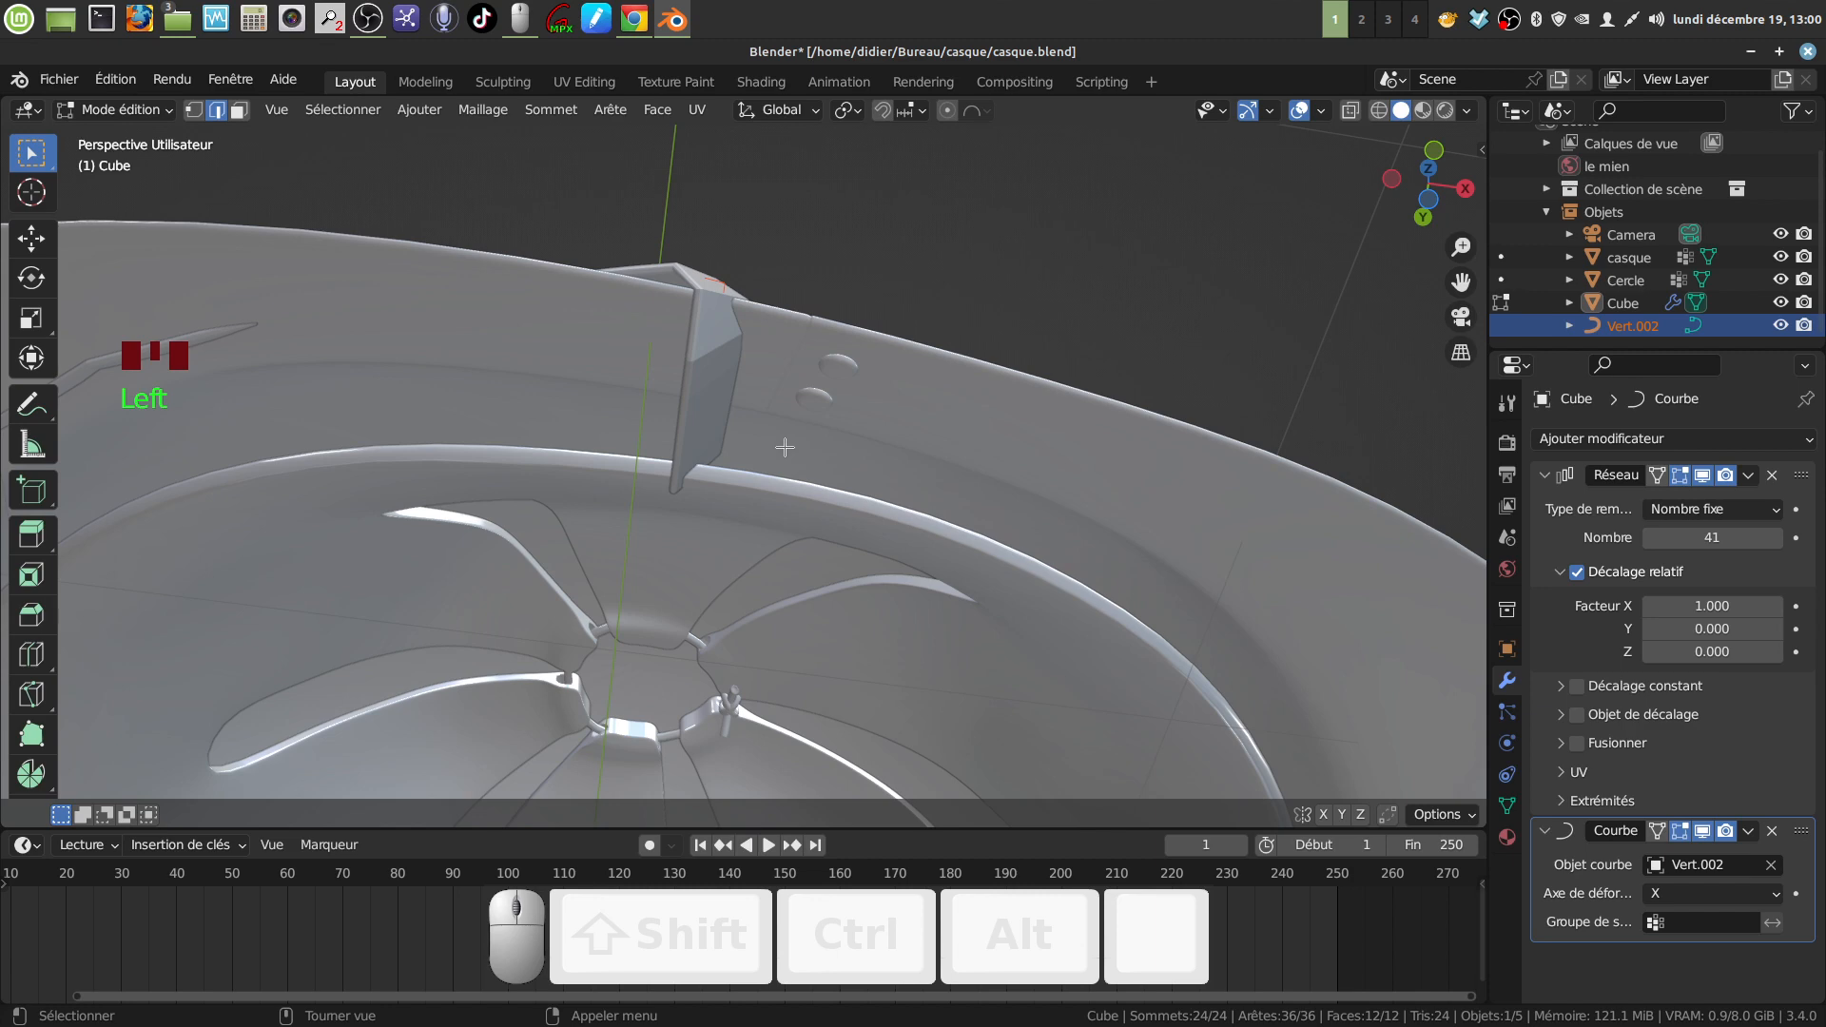
{"action": "key", "text": "Tab"}
{"action": "key", "text": "Tab"}
{"action": "key", "text": "z"}
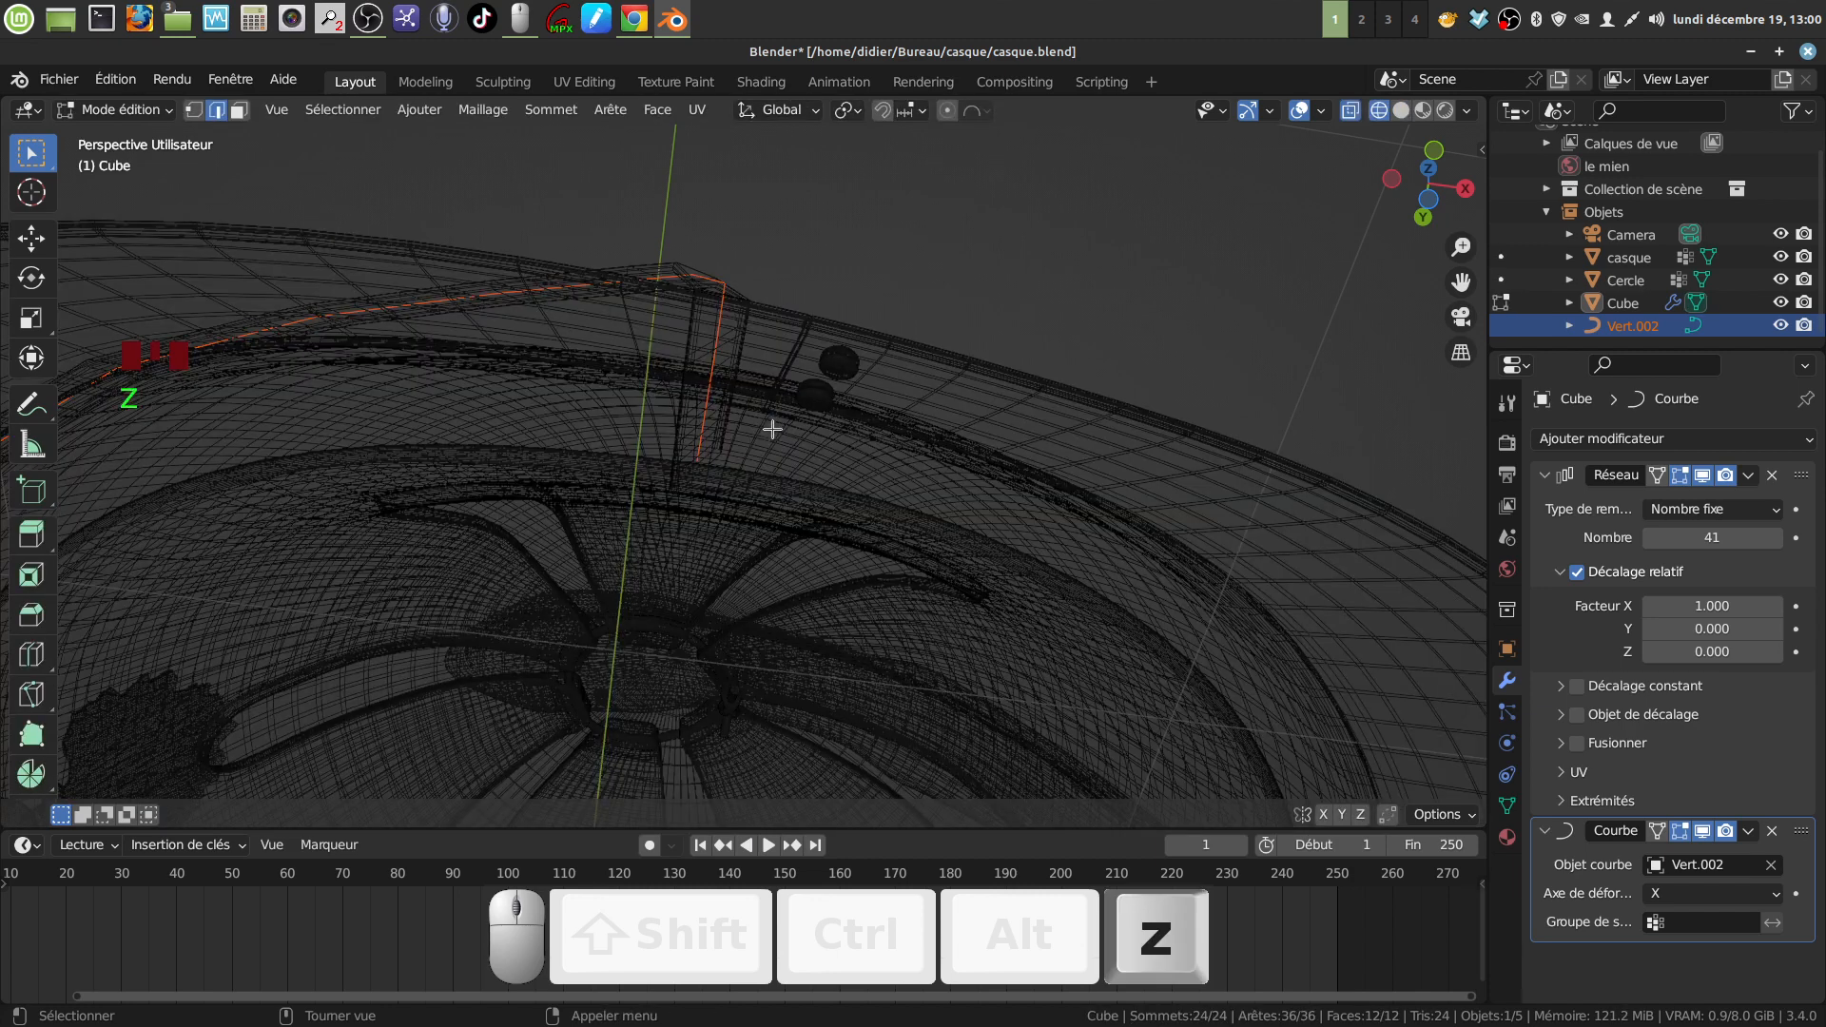
{"action": "left_click", "coordinate": [195, 111]}
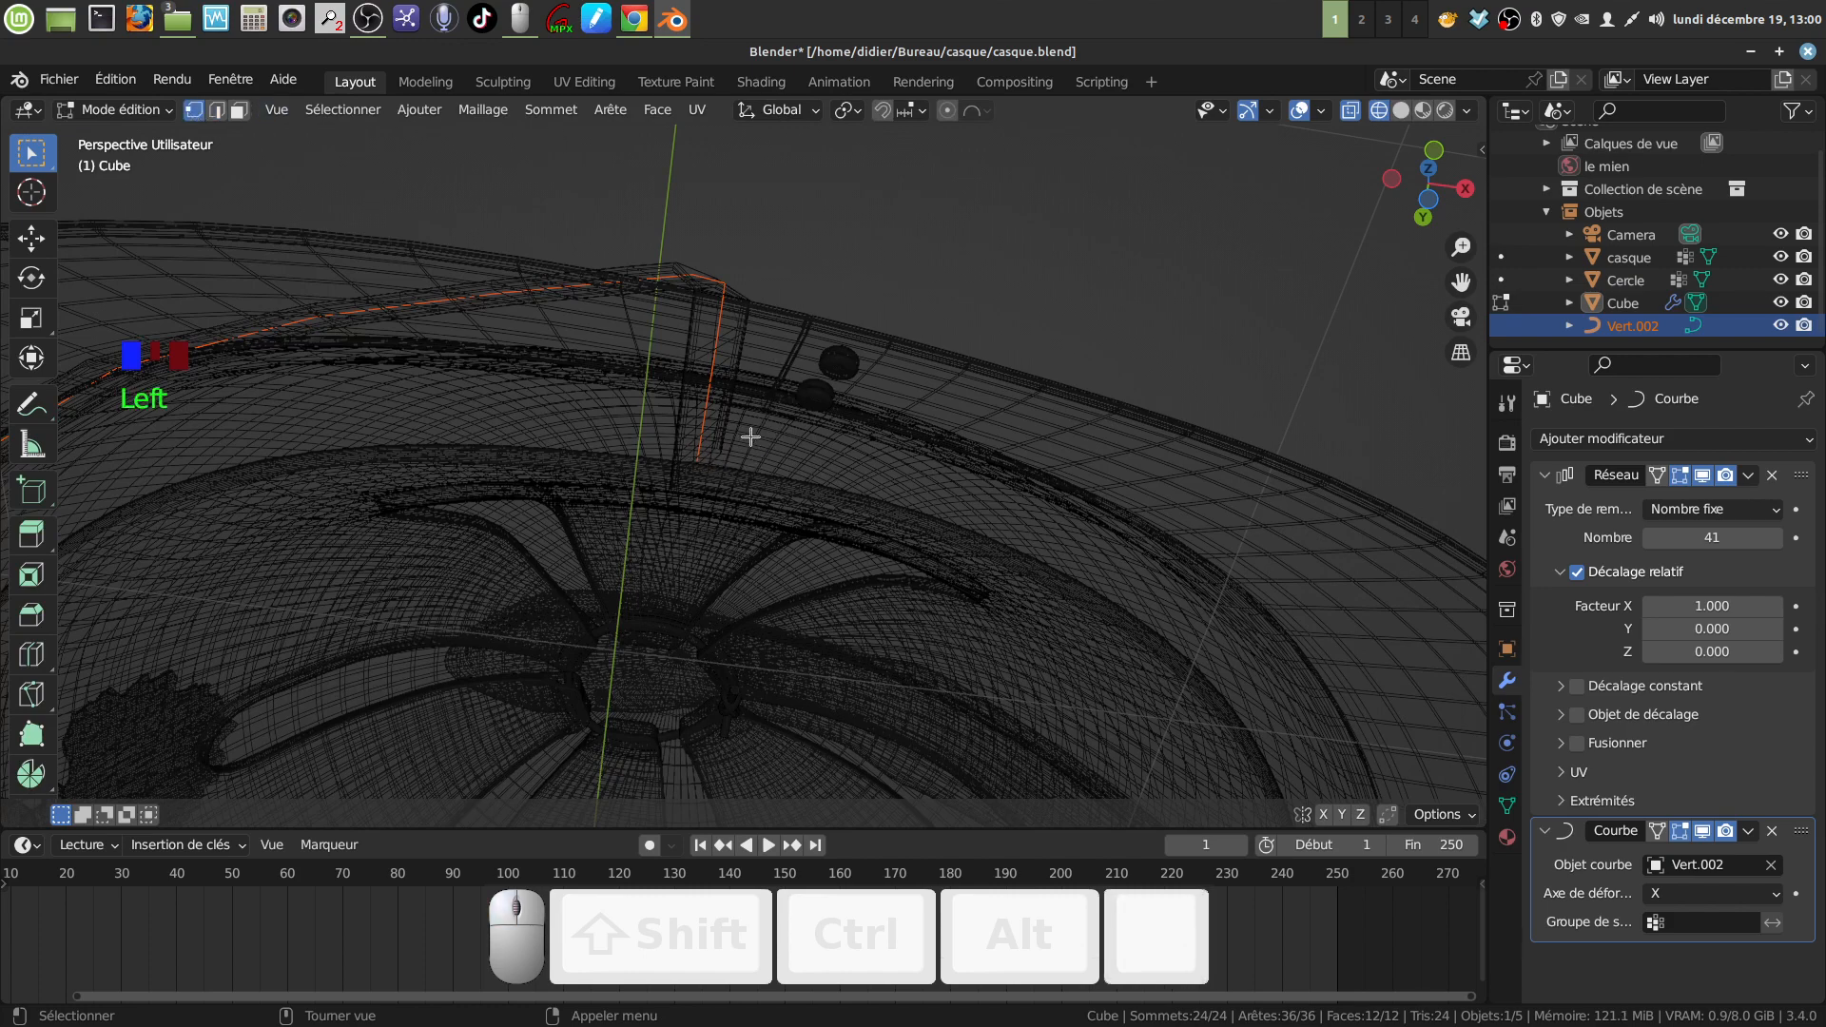
{"action": "middle_click_drag", "start_coordinate": [750, 437], "coordinate": [811, 371]}
{"action": "left_click", "coordinate": [770, 409]}
{"action": "key", "text": "Tab"}
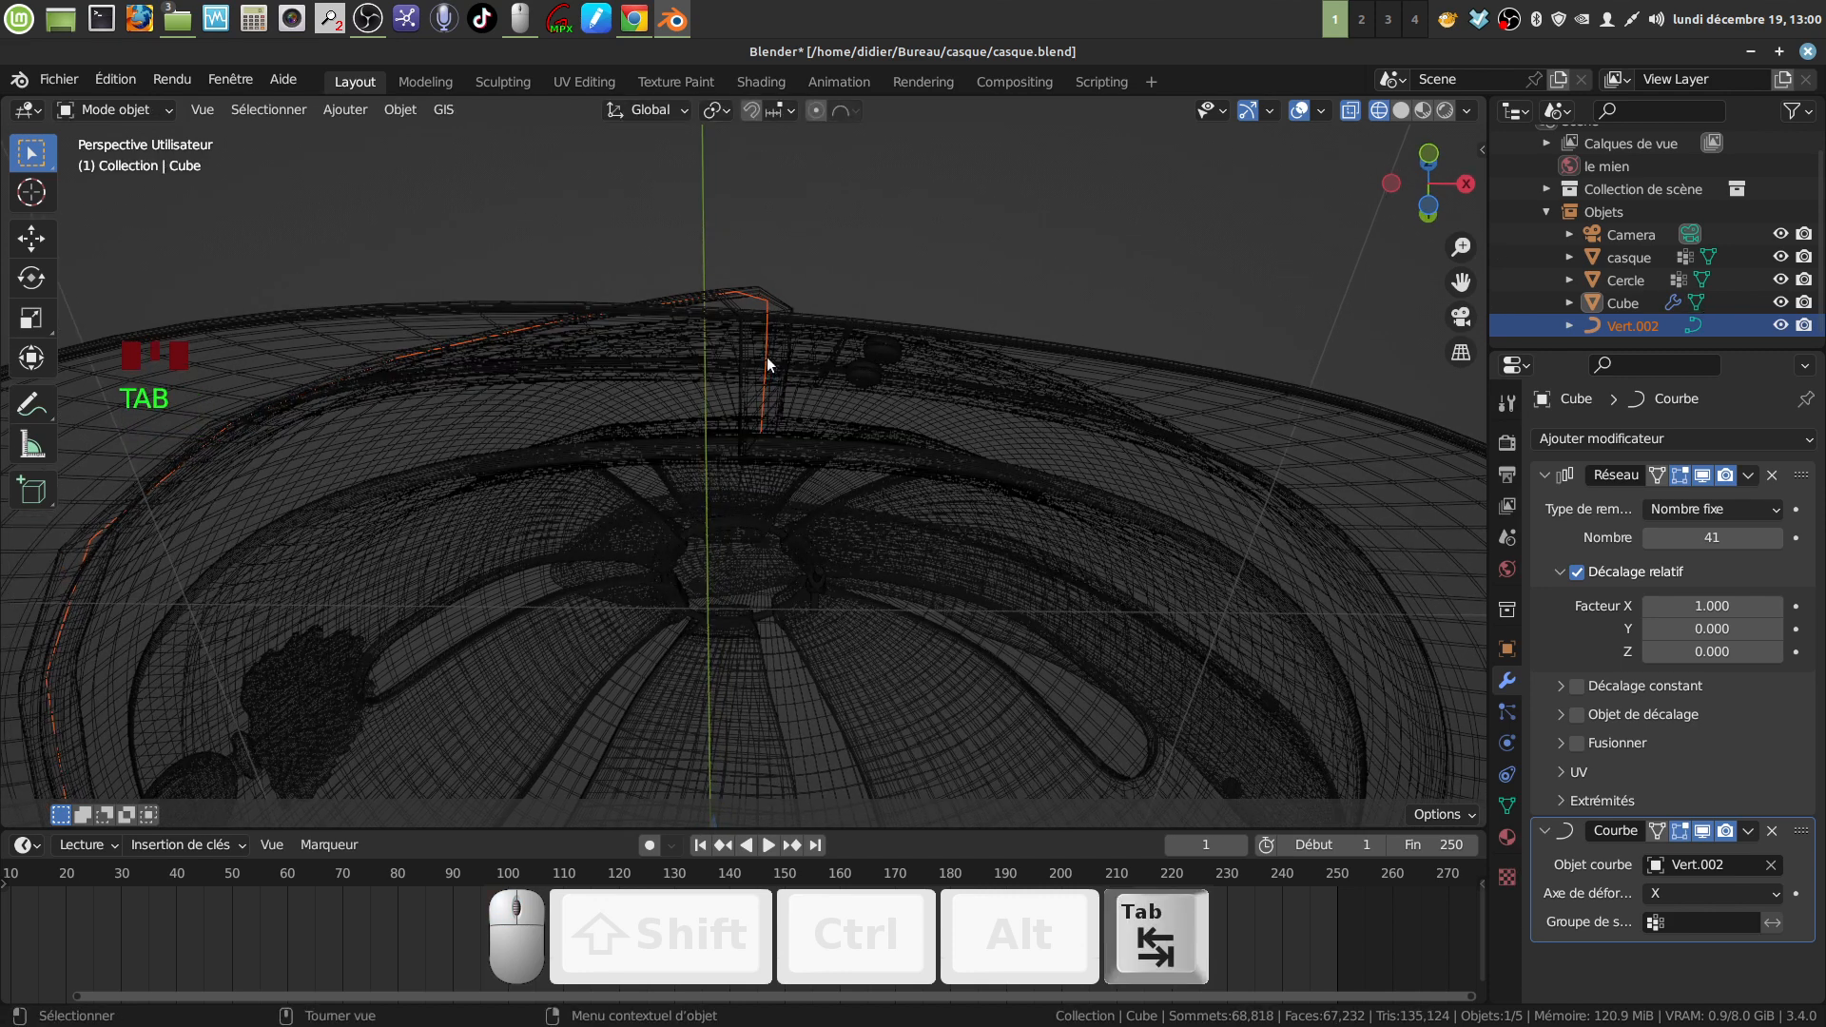
{"action": "left_click", "coordinate": [766, 357]}
{"action": "key", "text": "Tab"}
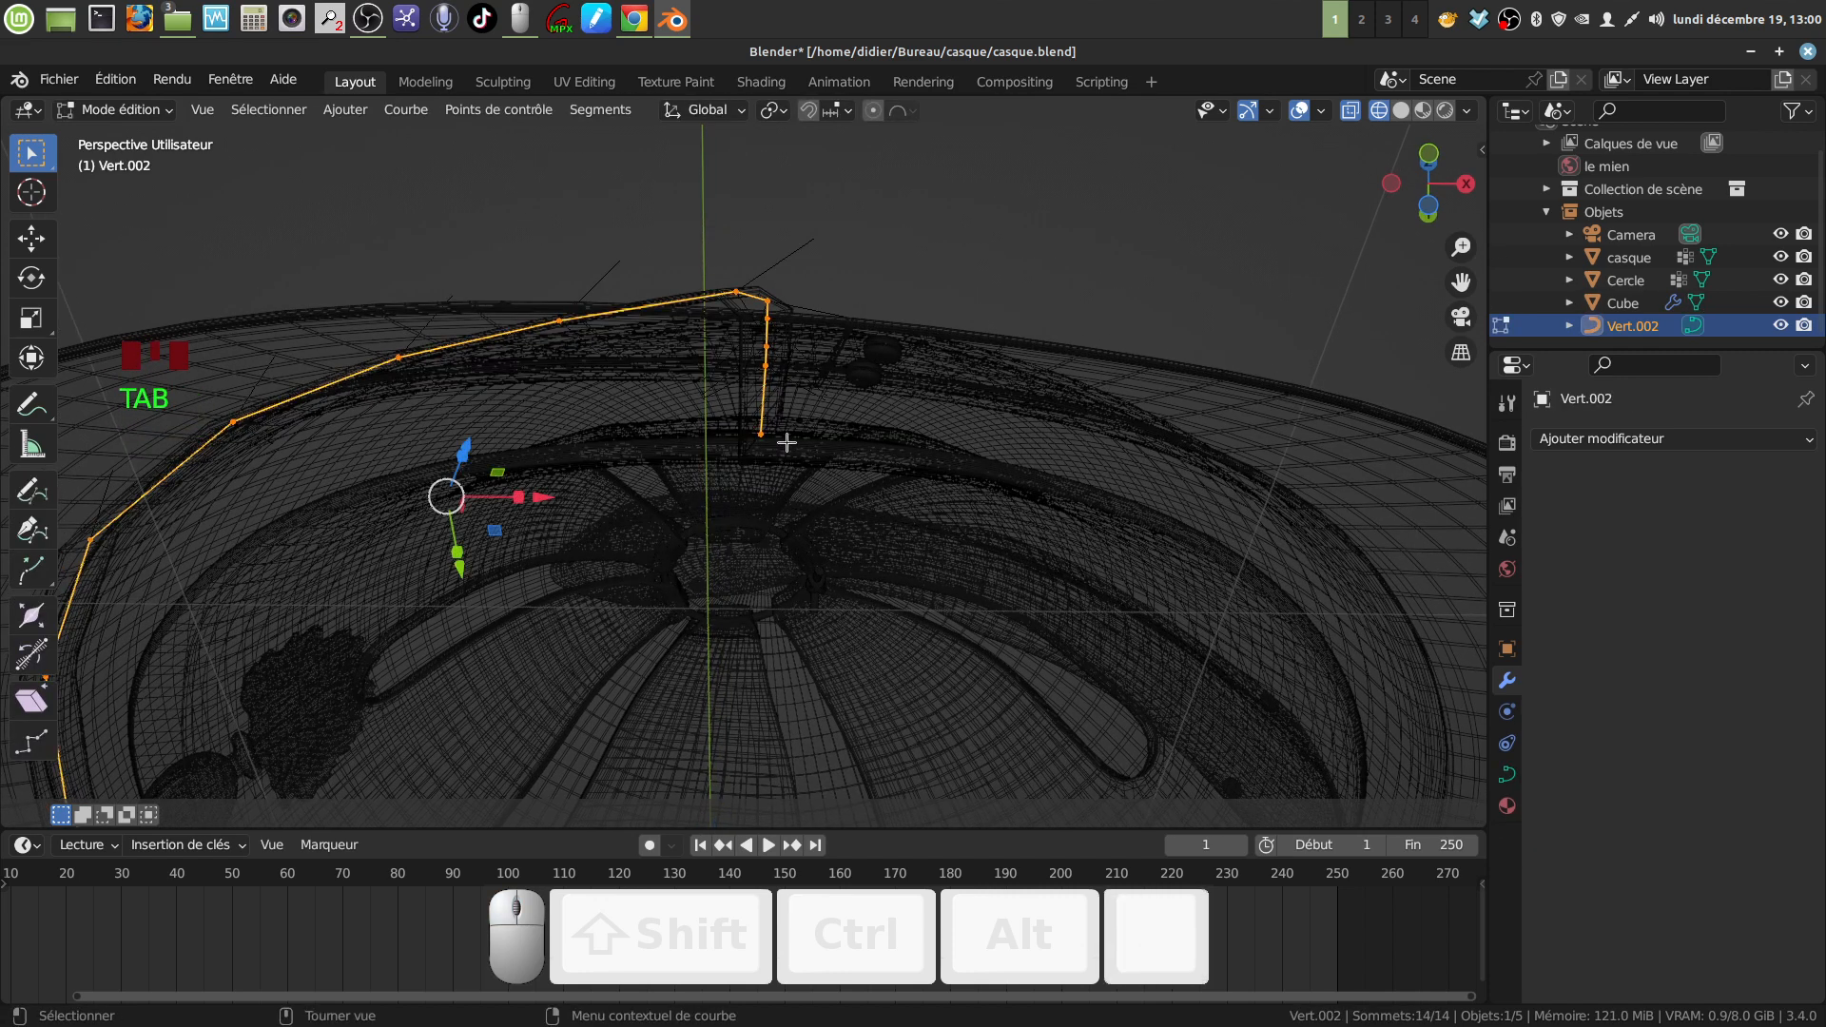
Step: Select the six control points at the curve's inner end, return to solid shading, and tilt them about -55.4°
{"action": "left_click", "coordinate": [762, 436]}
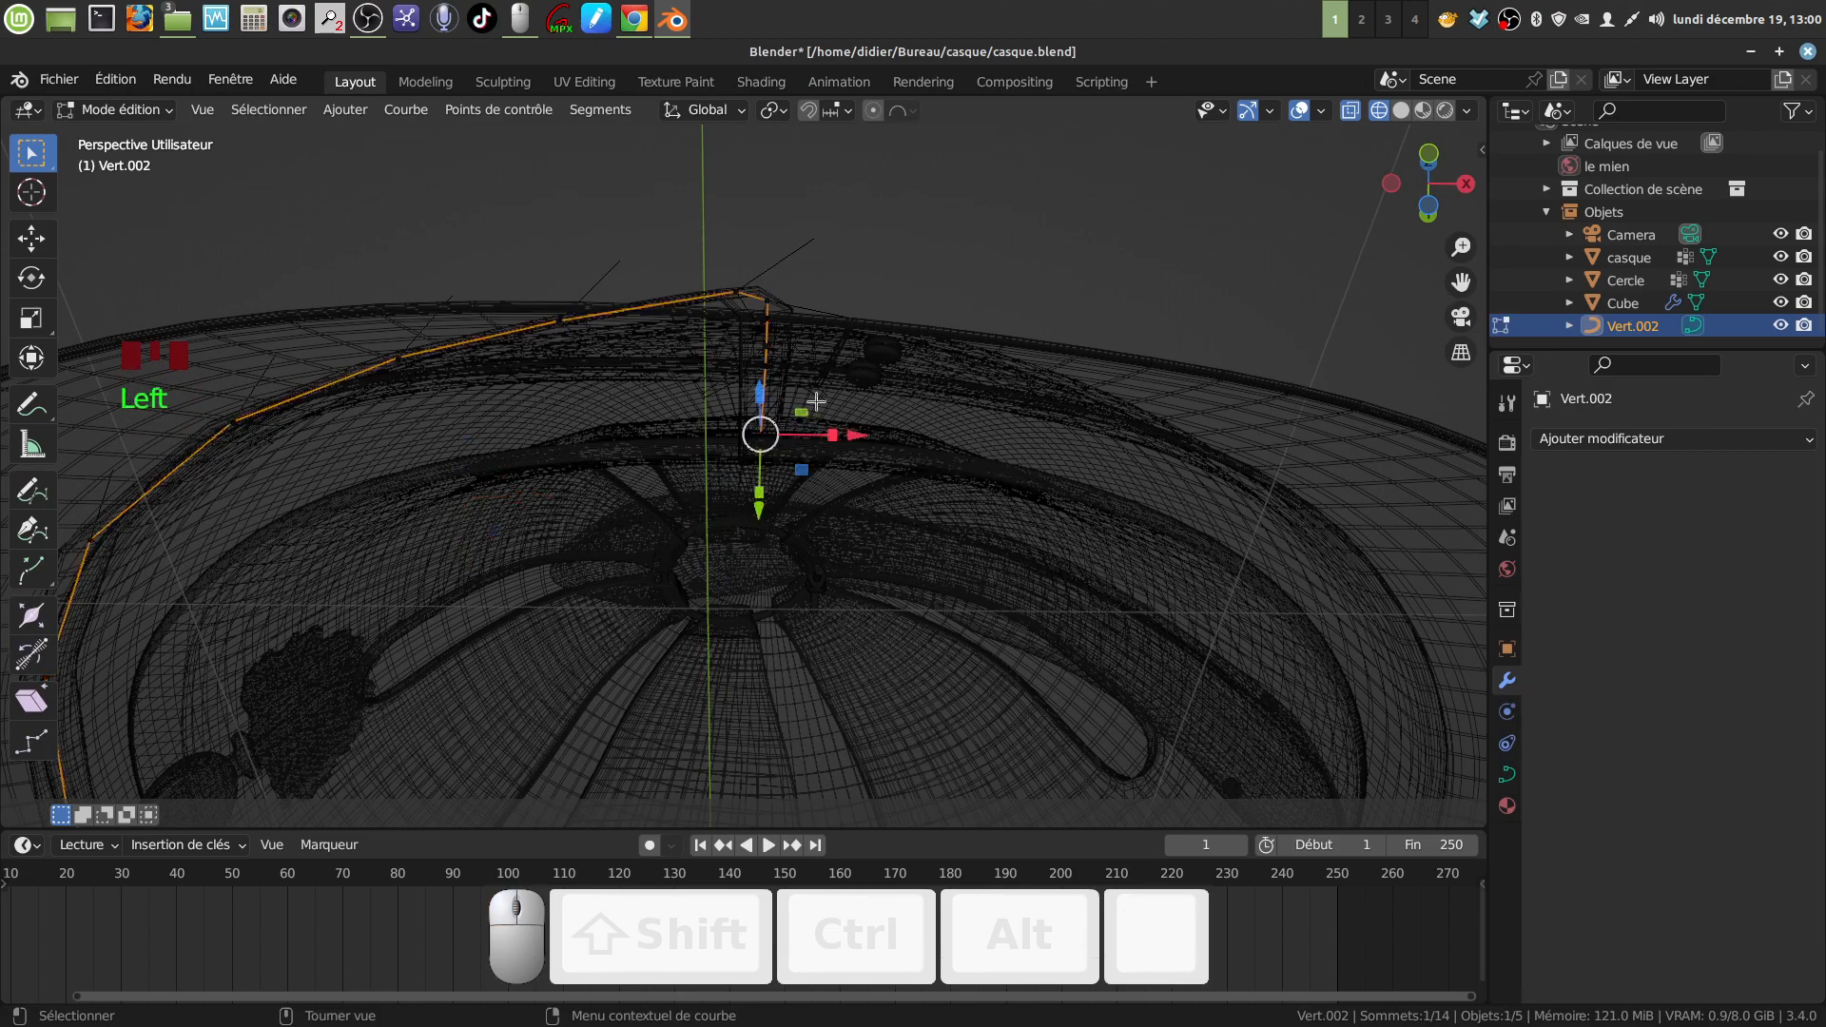
{"action": "mouse_move", "coordinate": [793, 356]}
{"action": "middle_mouse_down"}
{"action": "mouse_move", "coordinate": [786, 378]}
{"action": "mouse_move", "coordinate": [789, 339]}
{"action": "middle_mouse_up"}
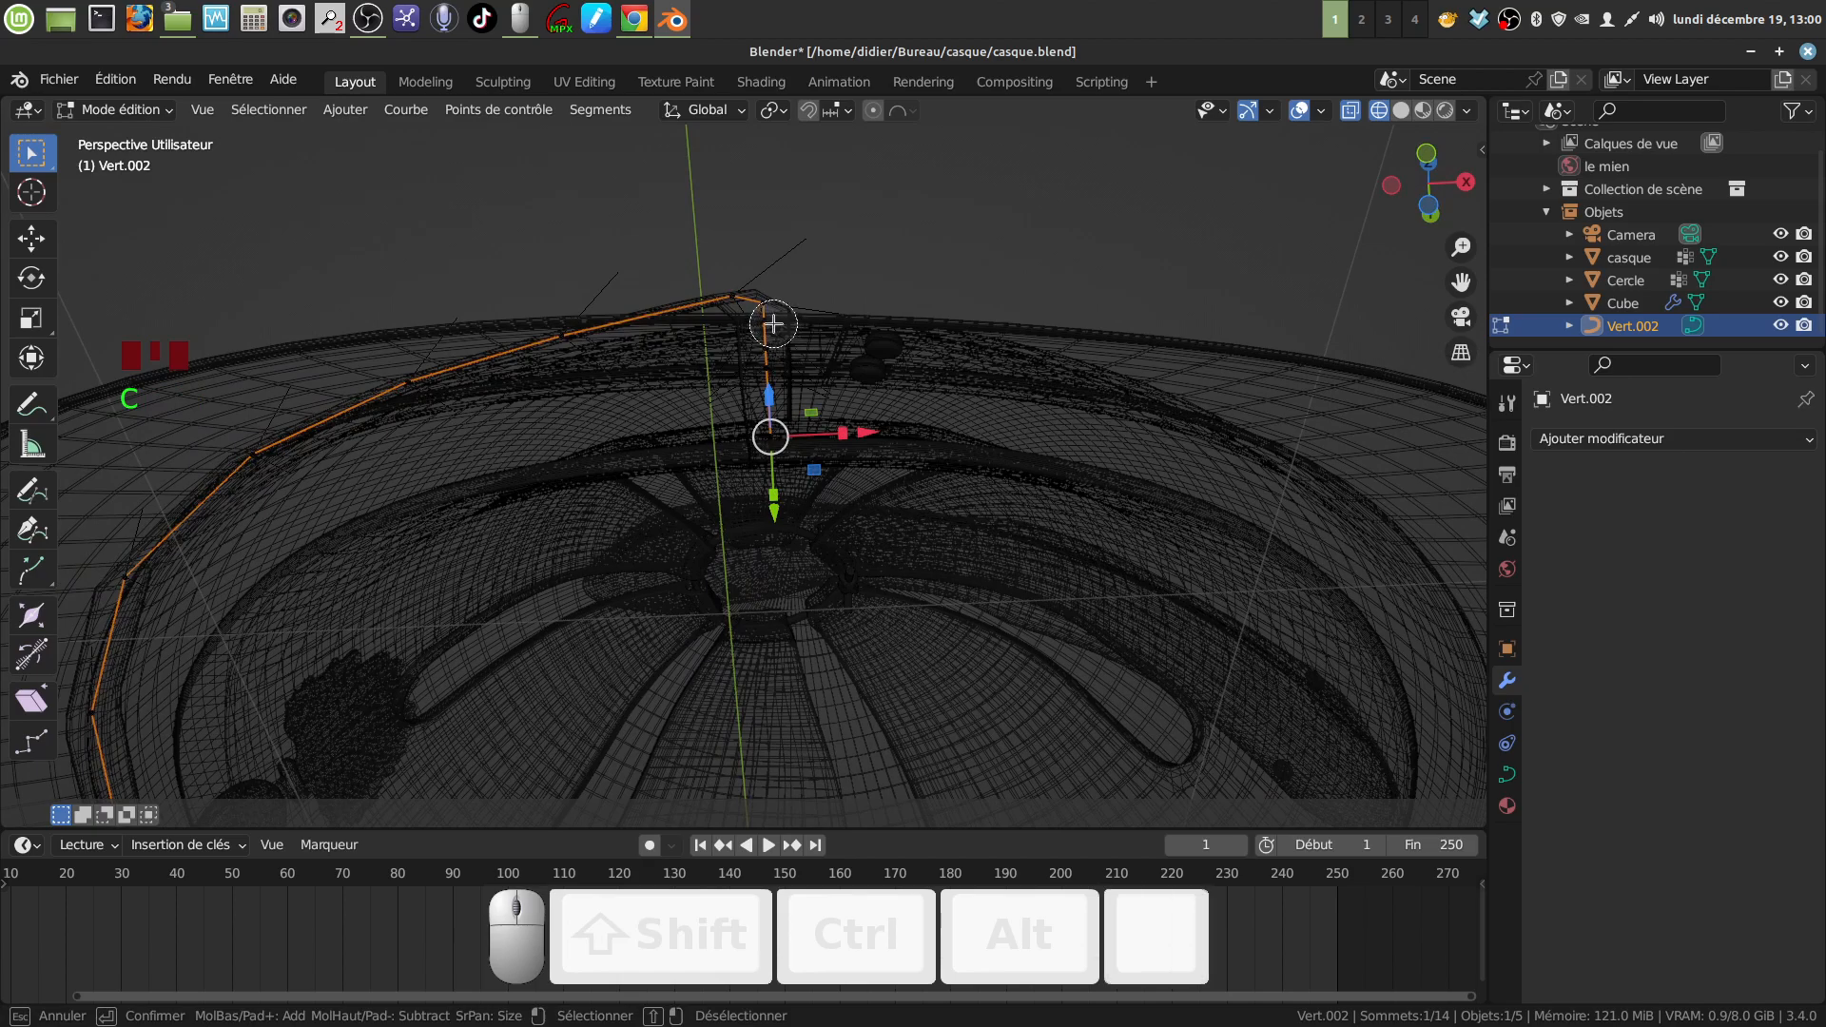
{"action": "mouse_move", "coordinate": [789, 393]}
{"action": "middle_mouse_down"}
{"action": "mouse_move", "coordinate": [803, 485]}
{"action": "mouse_move", "coordinate": [820, 493]}
{"action": "mouse_move", "coordinate": [780, 459]}
{"action": "mouse_move", "coordinate": [828, 347]}
{"action": "mouse_move", "coordinate": [925, 466]}
{"action": "middle_mouse_up"}
{"action": "key", "text": "z"}
{"action": "scroll", "coordinate": [804, 421], "scroll_direction": "up", "scroll_amount": 3}
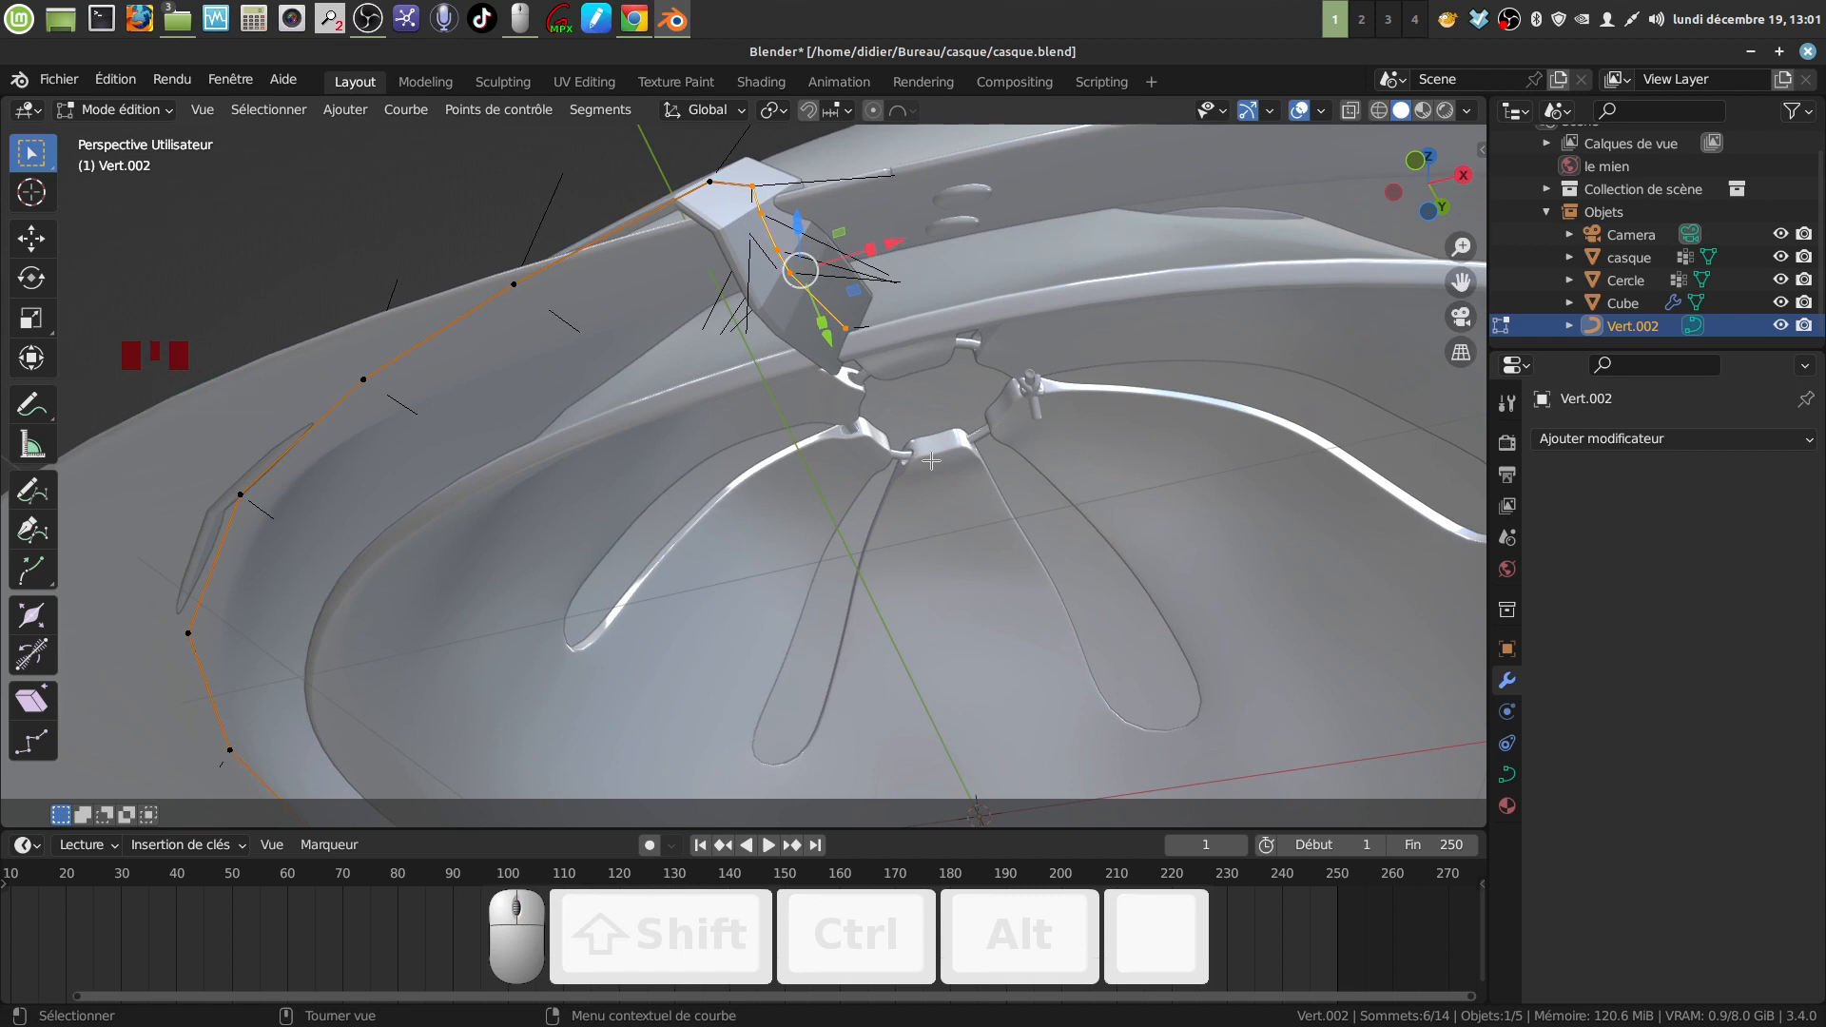
{"action": "key", "text": "ctrl"}
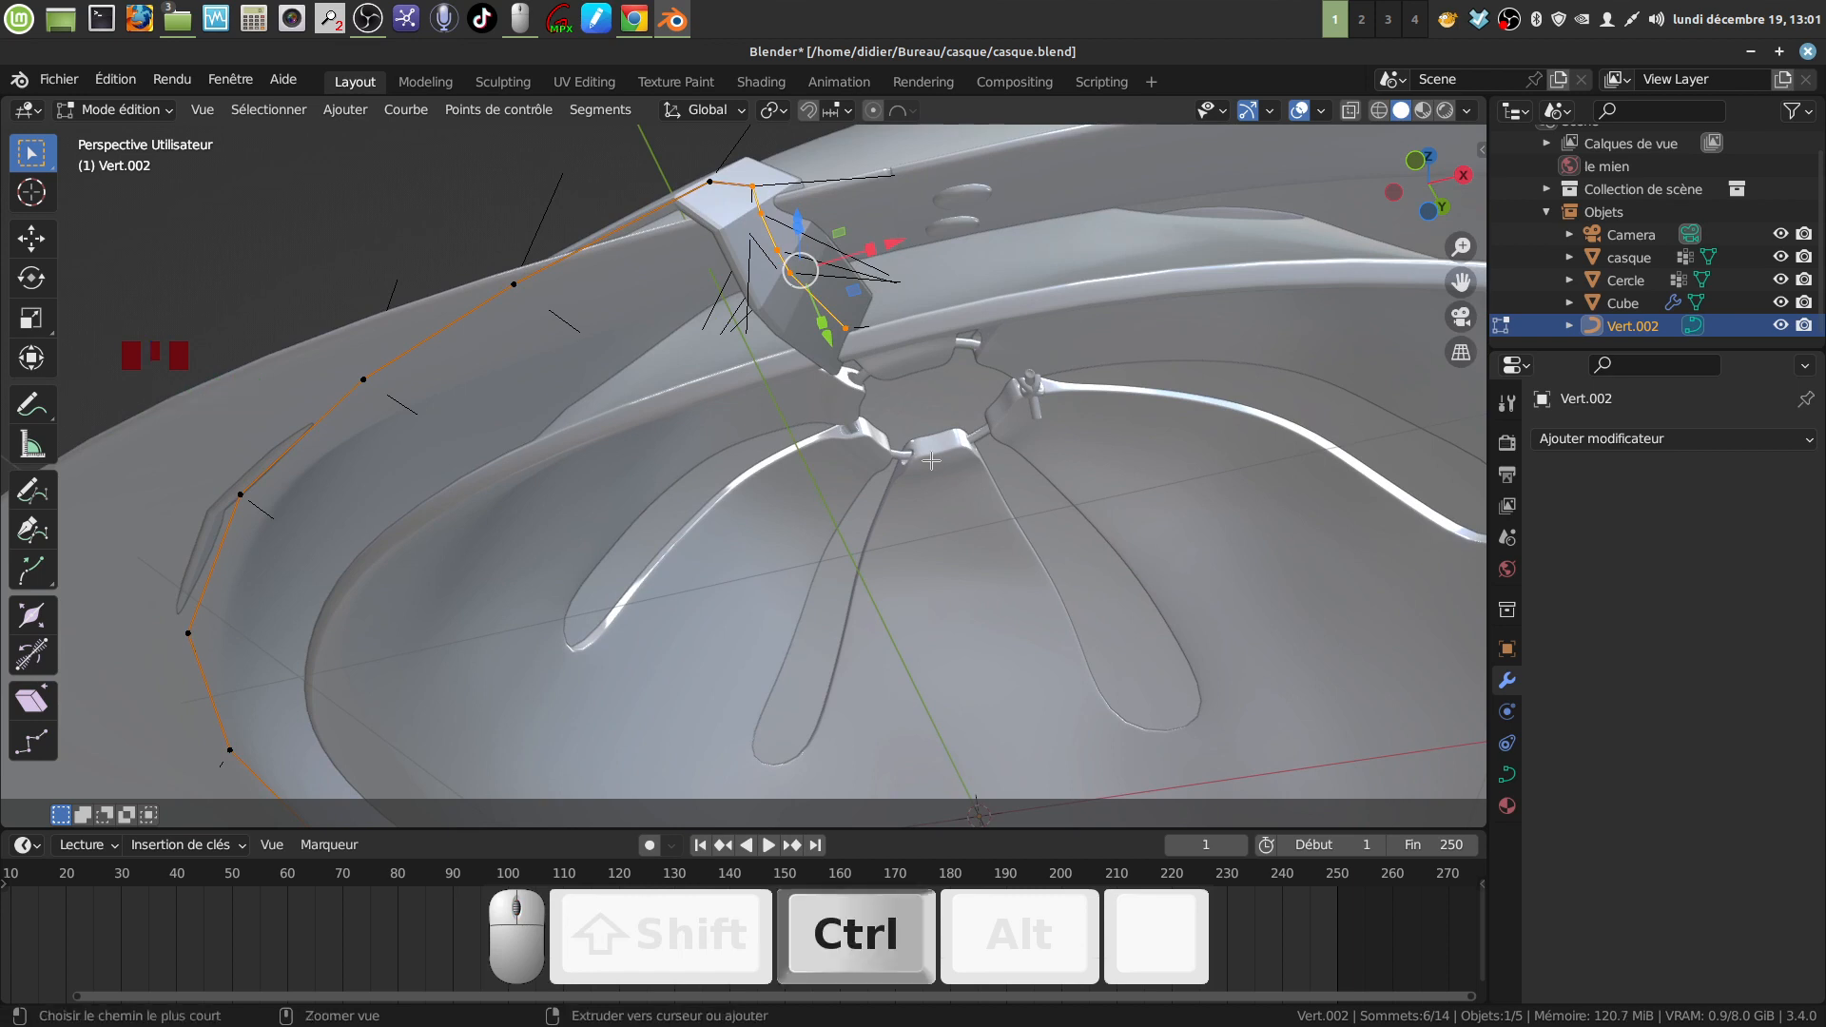
{"action": "key", "text": "ctrl+t"}
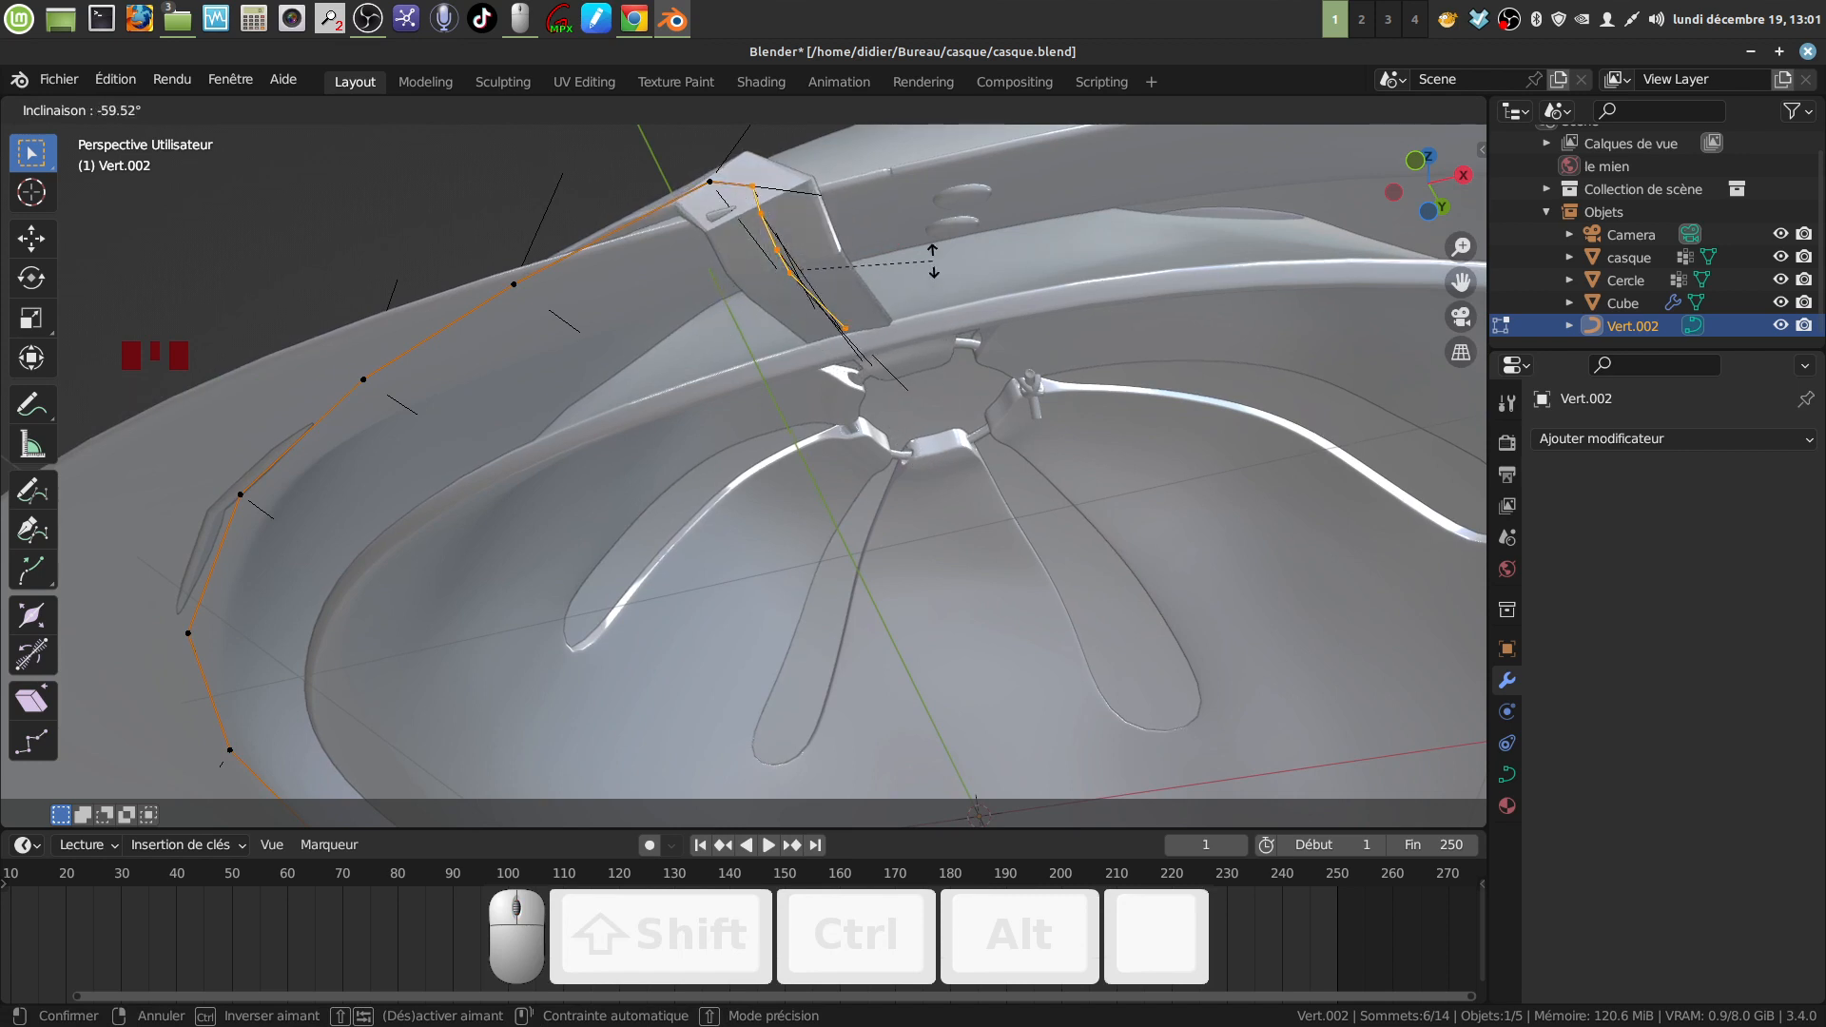
{"action": "left_click", "coordinate": [932, 270]}
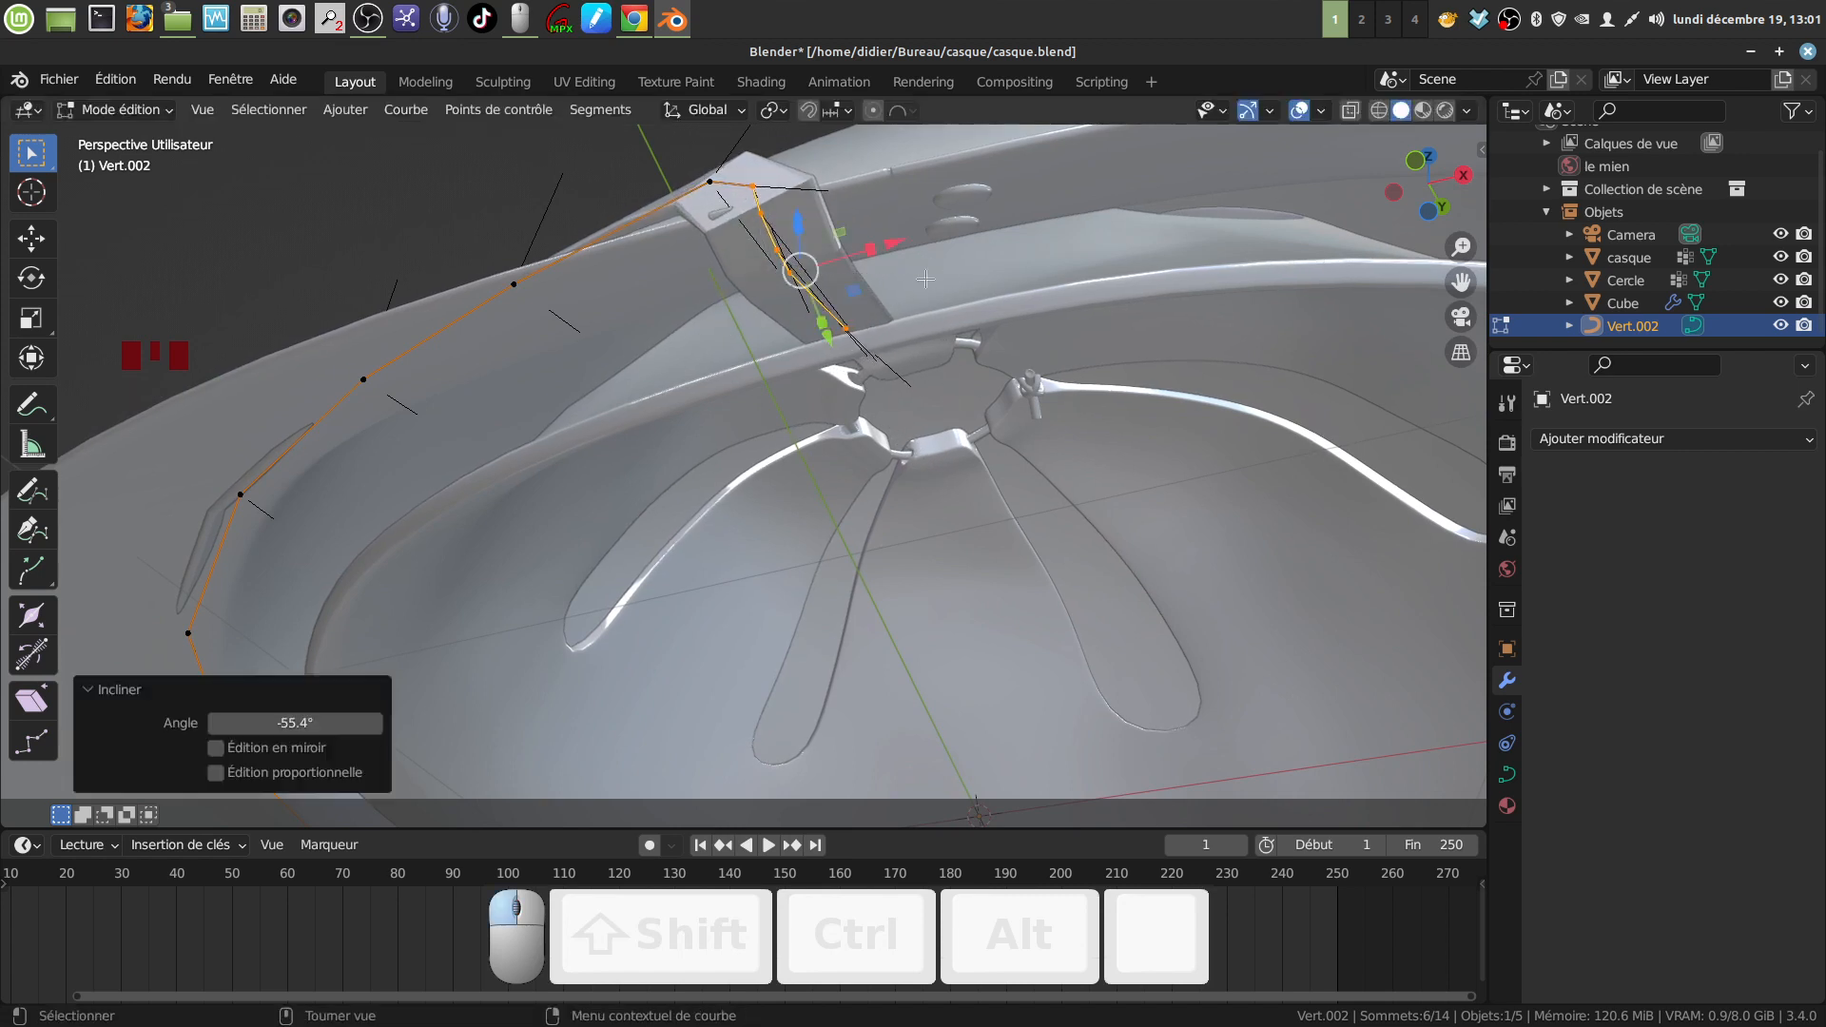
Step: Move the curve's control point at the outer bend by the brim edge about 0.038 m, mainly along negative X
{"action": "middle_click_drag", "start_coordinate": [931, 270], "coordinate": [749, 404]}
{"action": "scroll", "coordinate": [774, 388], "scroll_direction": "up", "scroll_amount": 2}
{"action": "scroll", "coordinate": [749, 404], "scroll_direction": "down", "scroll_amount": 2}
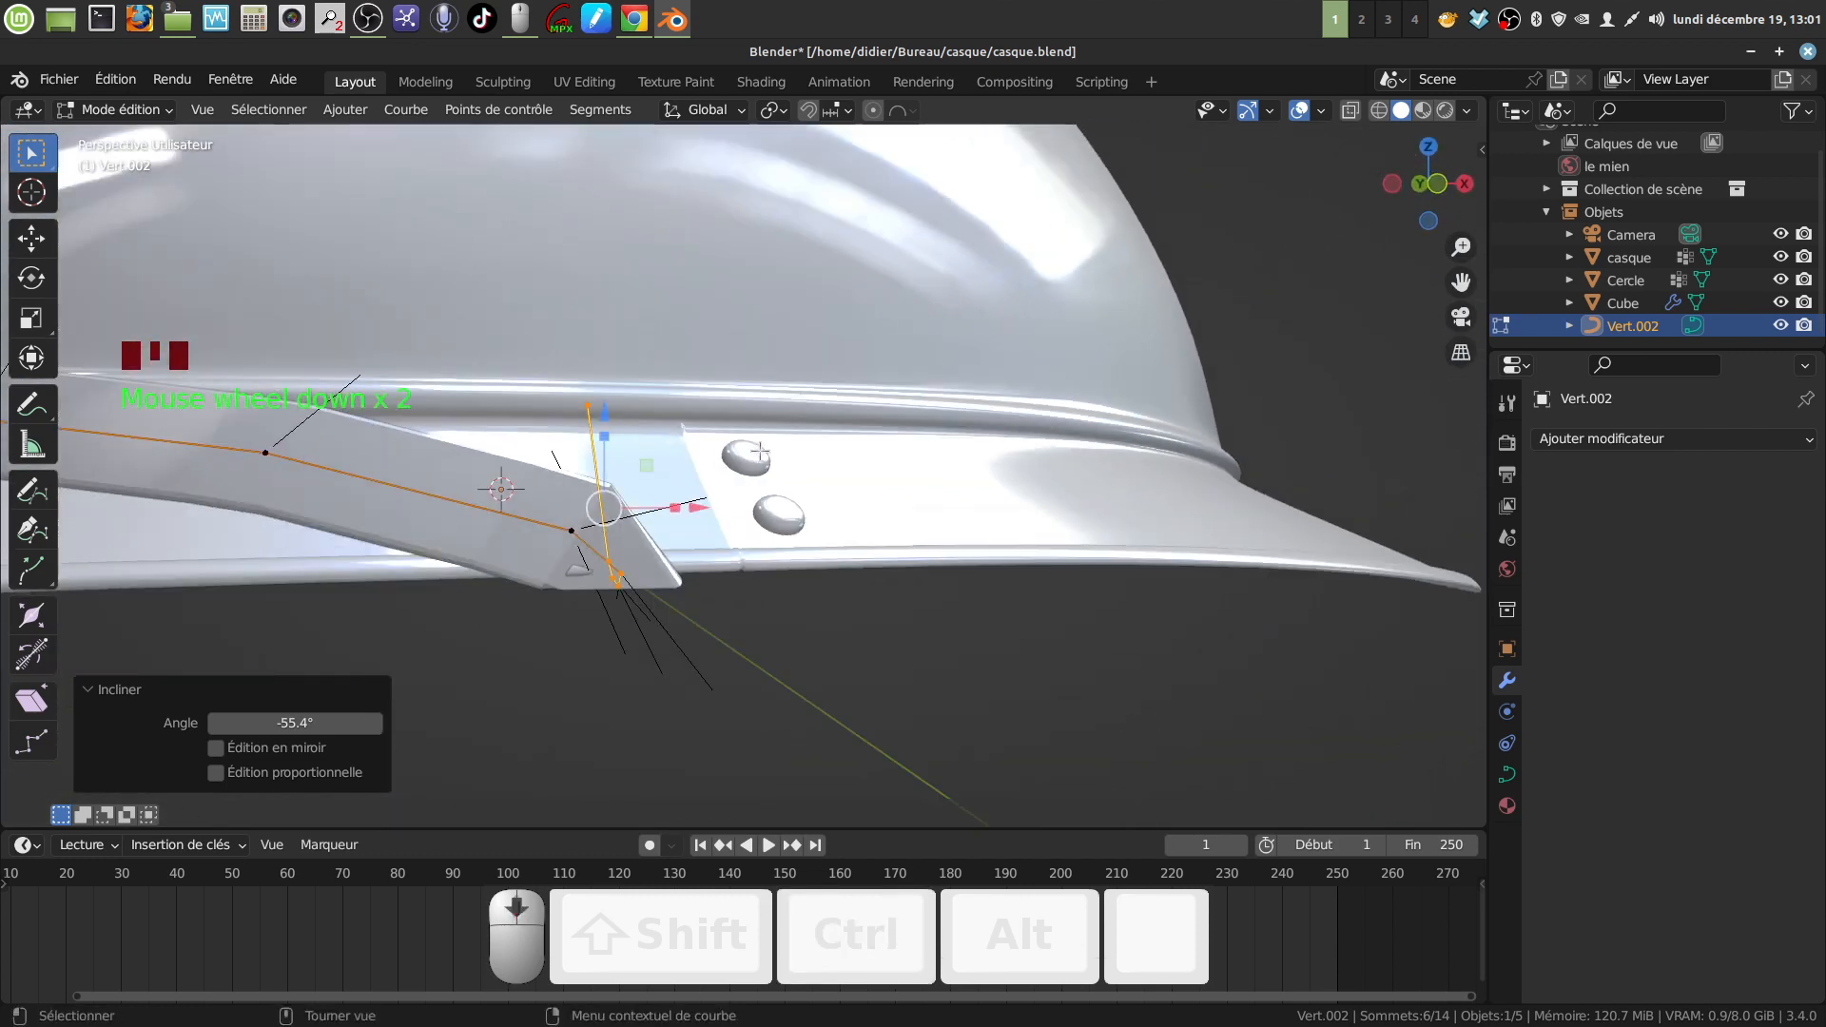
{"action": "middle_click_drag", "start_coordinate": [703, 601], "coordinate": [767, 538], "text": "shift"}
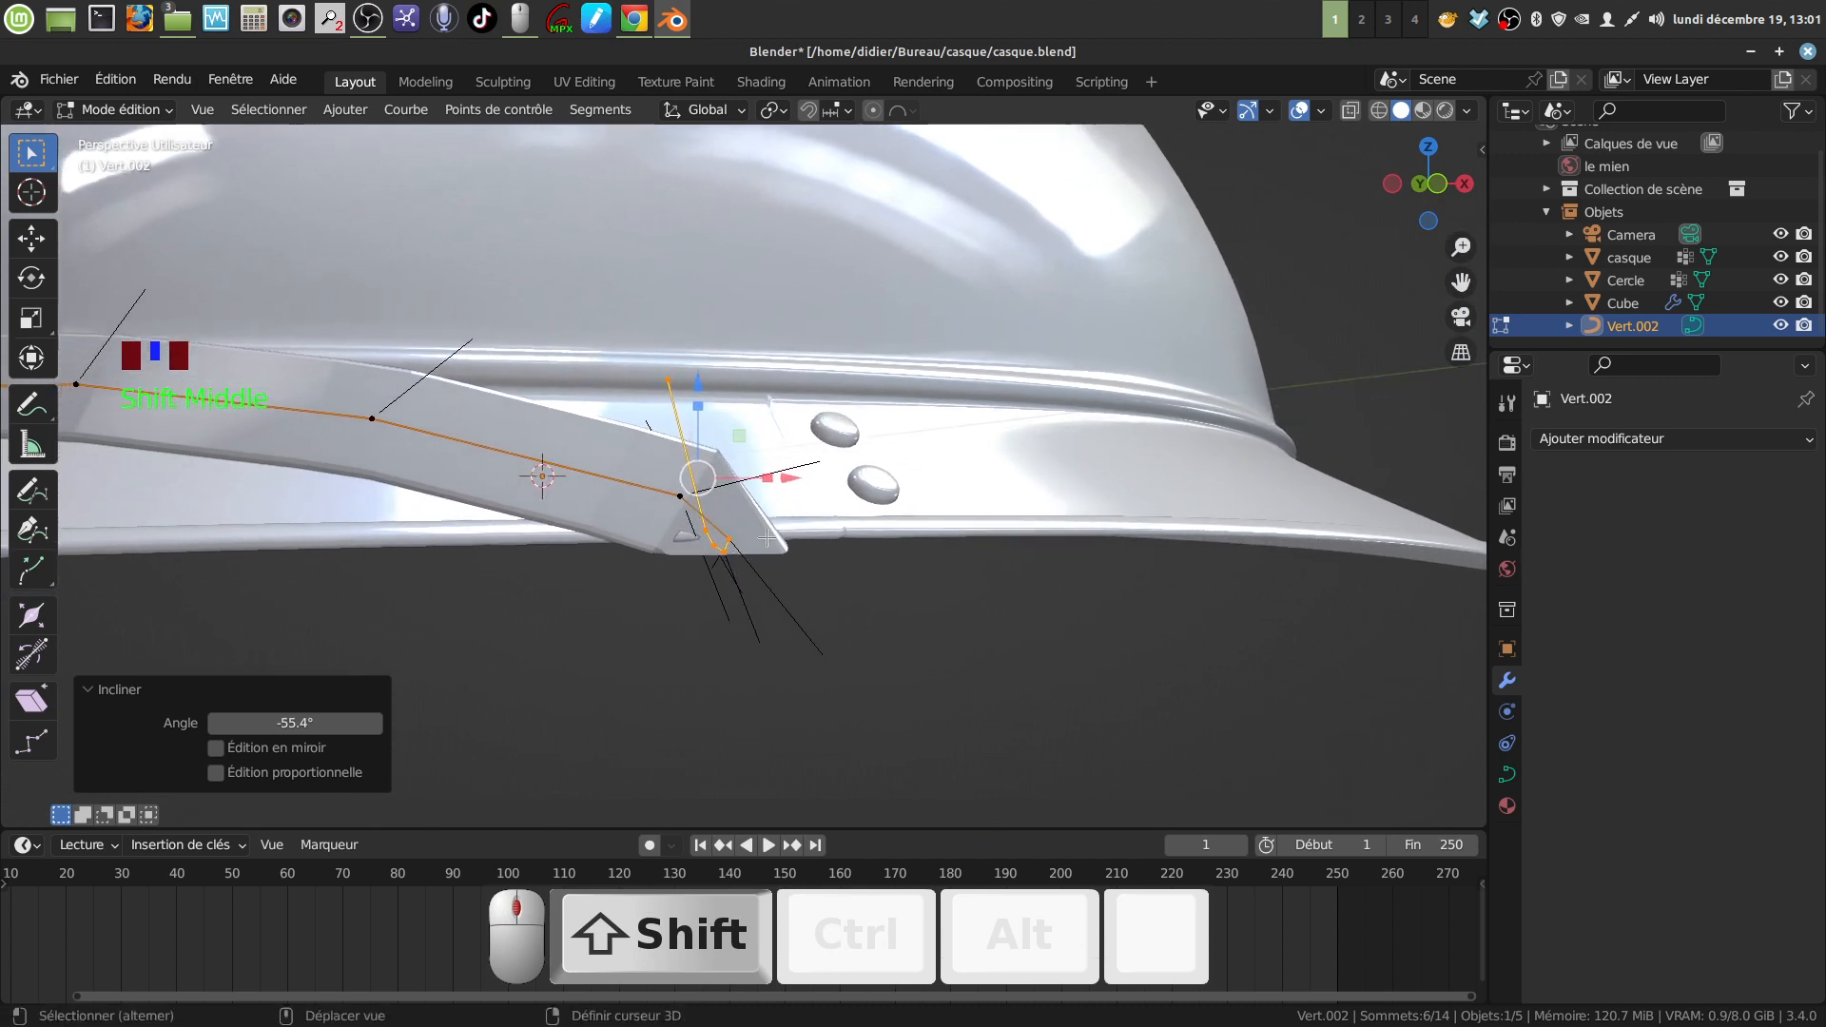
{"action": "left_click", "coordinate": [678, 501]}
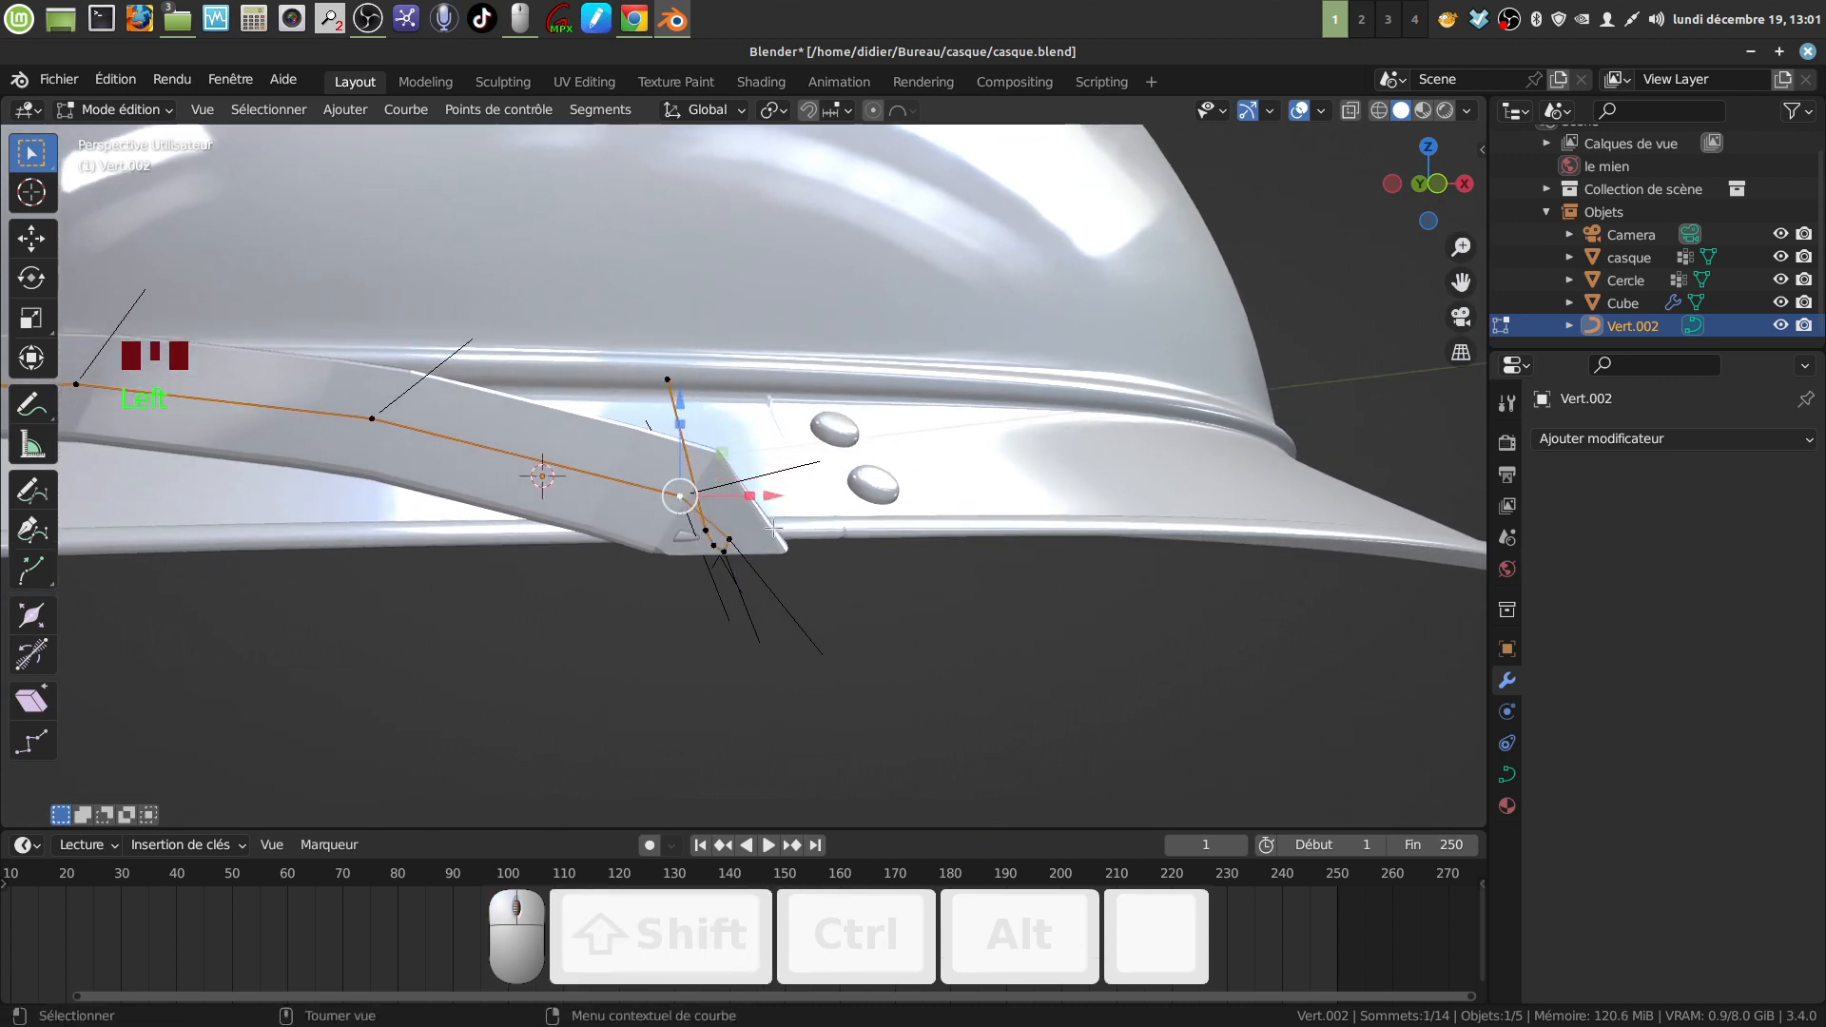
{"action": "key", "text": "g"}
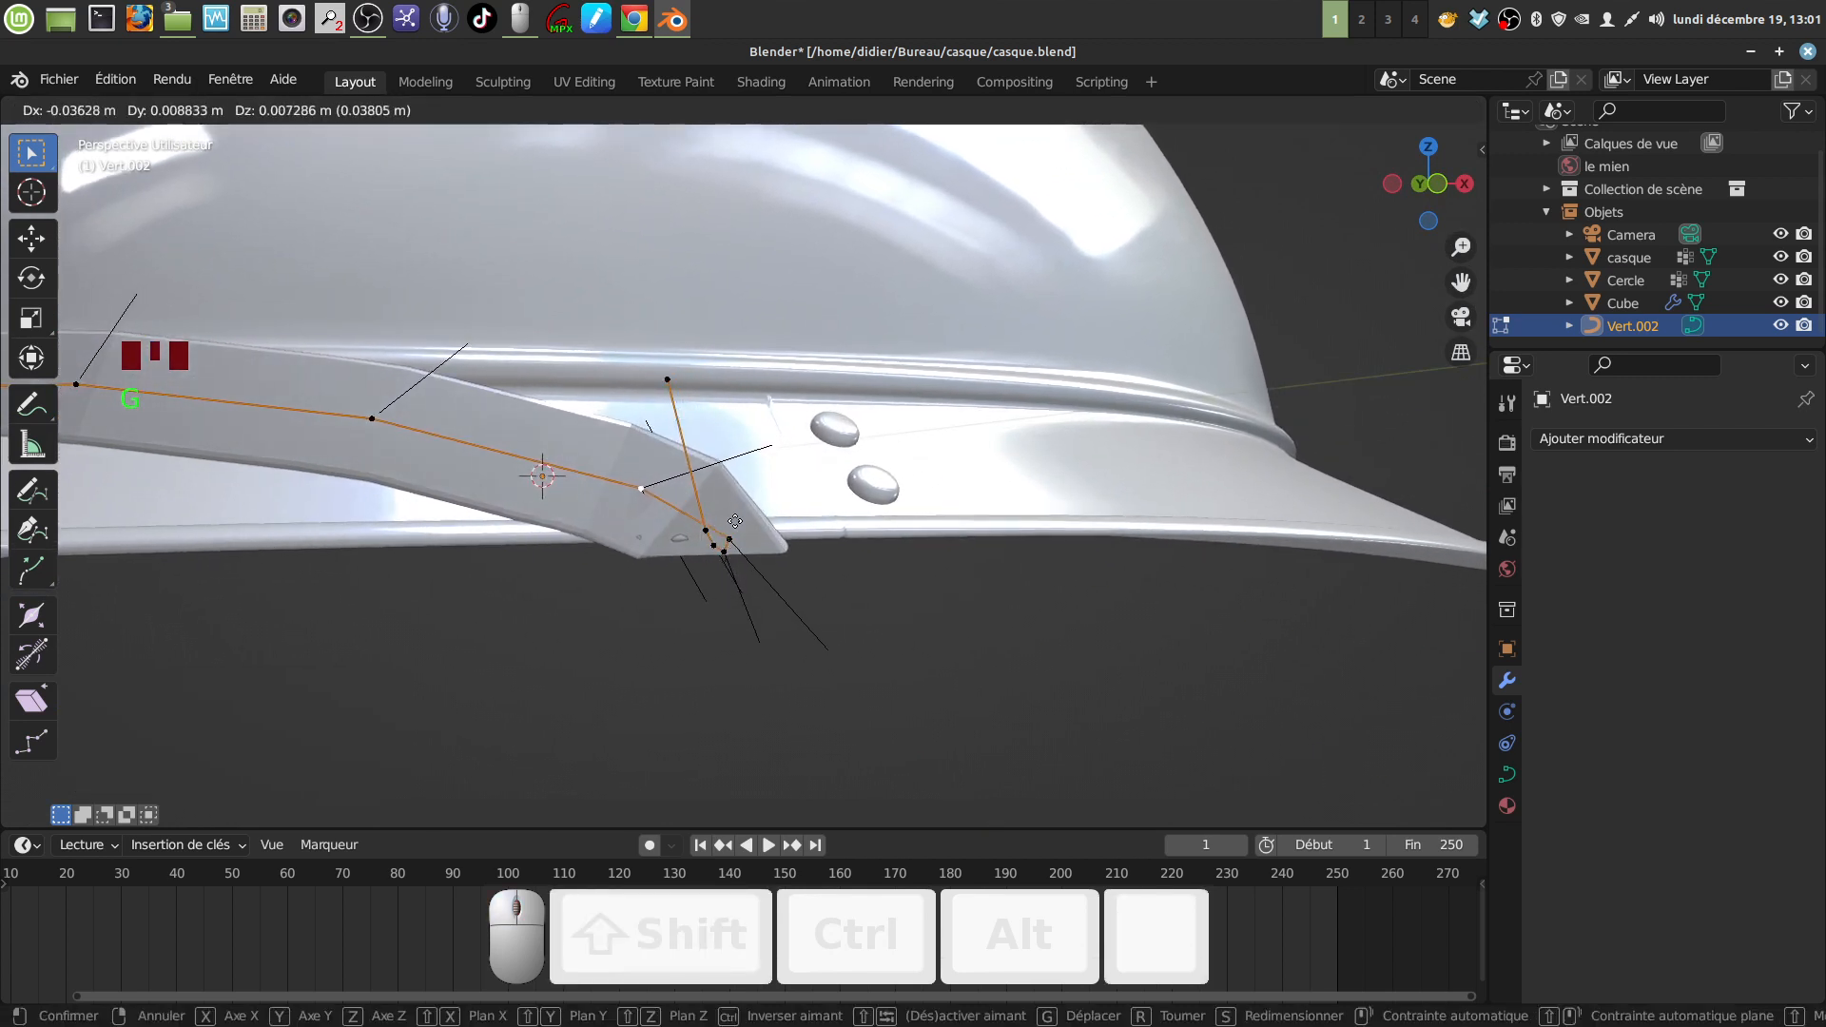
{"action": "left_click", "coordinate": [735, 521]}
Step: Move the second control point from the curve's inner end about 0.048 m toward that end, under the brim
{"action": "middle_click_drag", "start_coordinate": [734, 521], "coordinate": [790, 486]}
{"action": "left_click", "coordinate": [671, 486]}
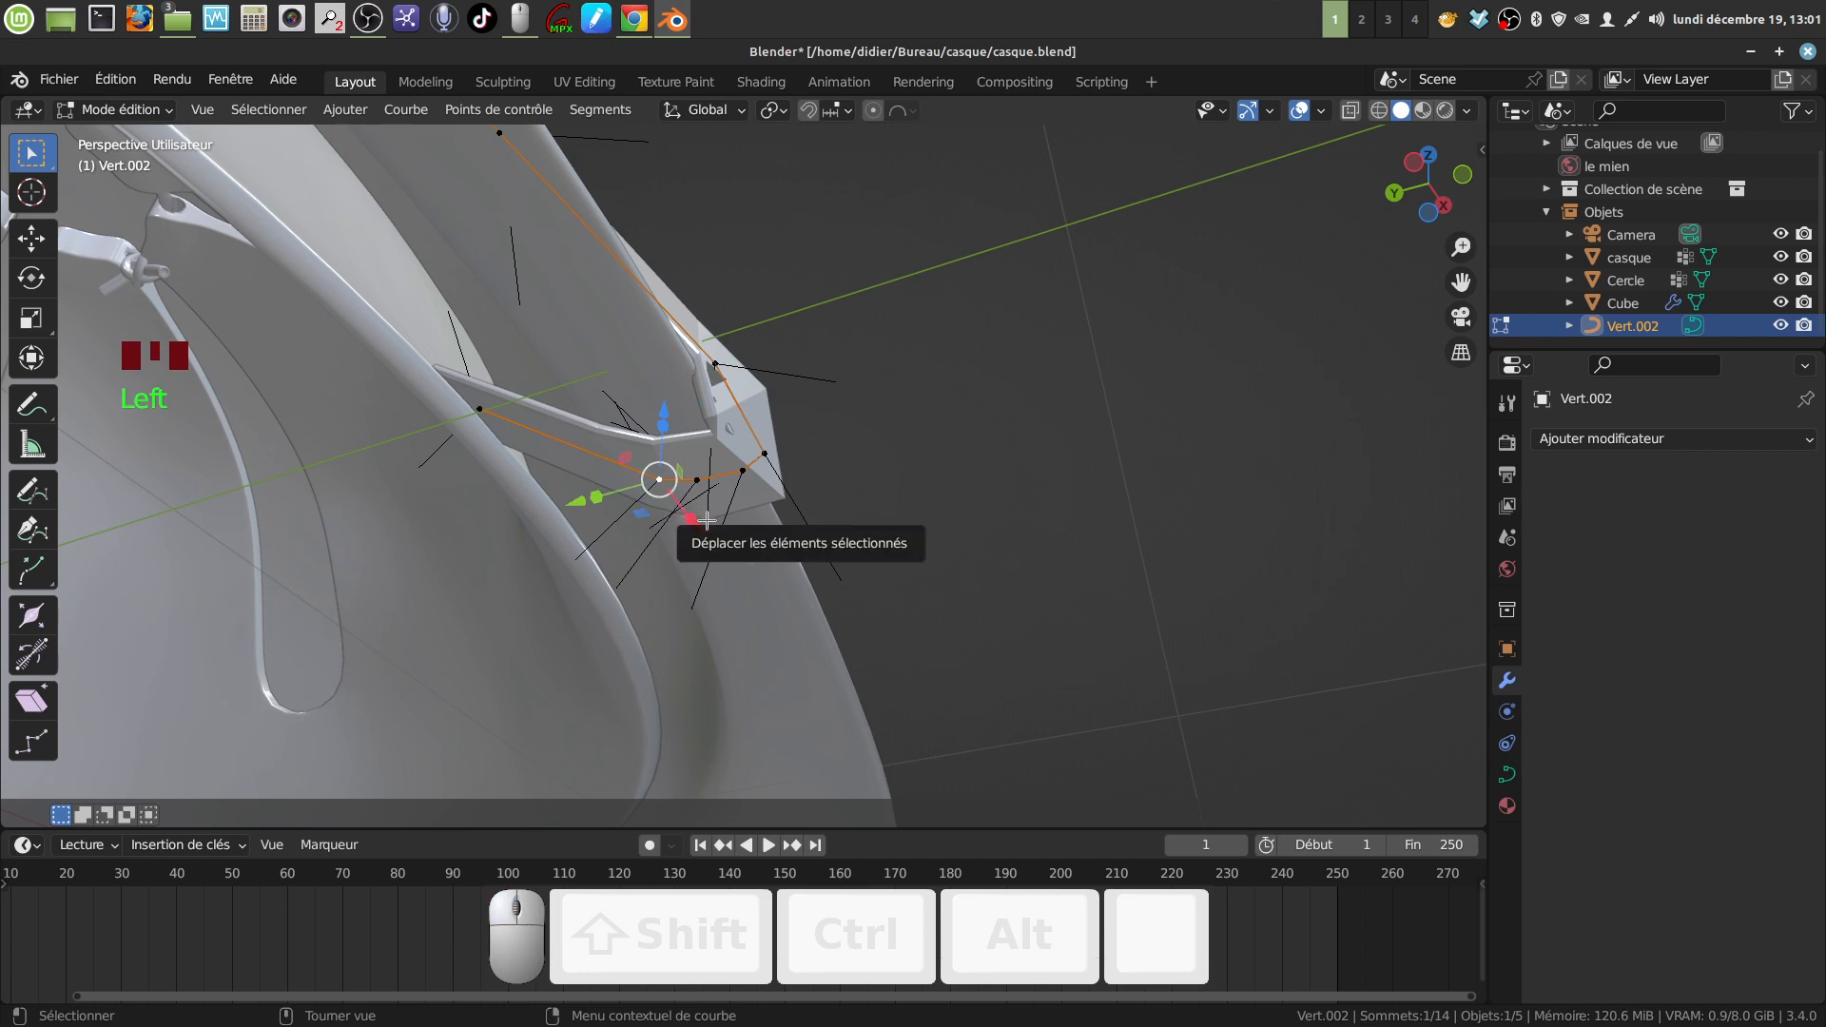
{"action": "key", "text": "g"}
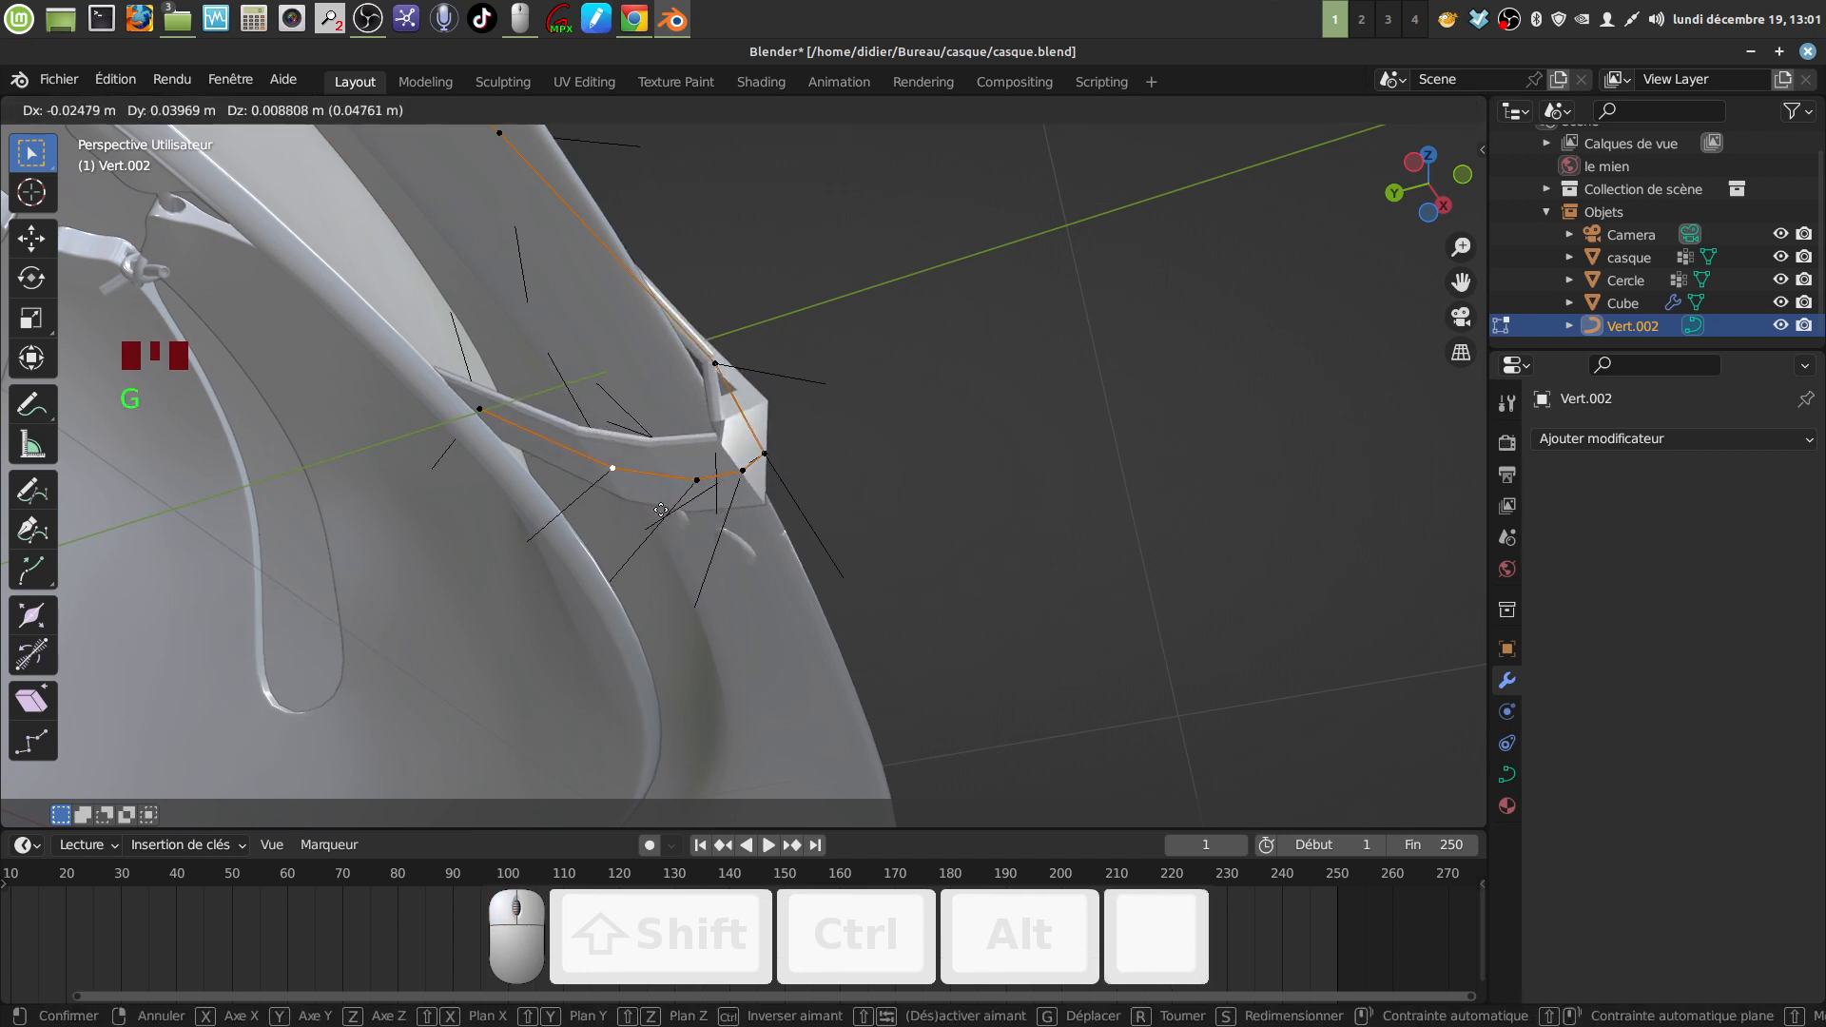
{"action": "left_click", "coordinate": [661, 511]}
Step: Move the third control point from the curve's inner end about 0.03 m along Y
{"action": "middle_click_drag", "start_coordinate": [744, 488], "coordinate": [781, 492]}
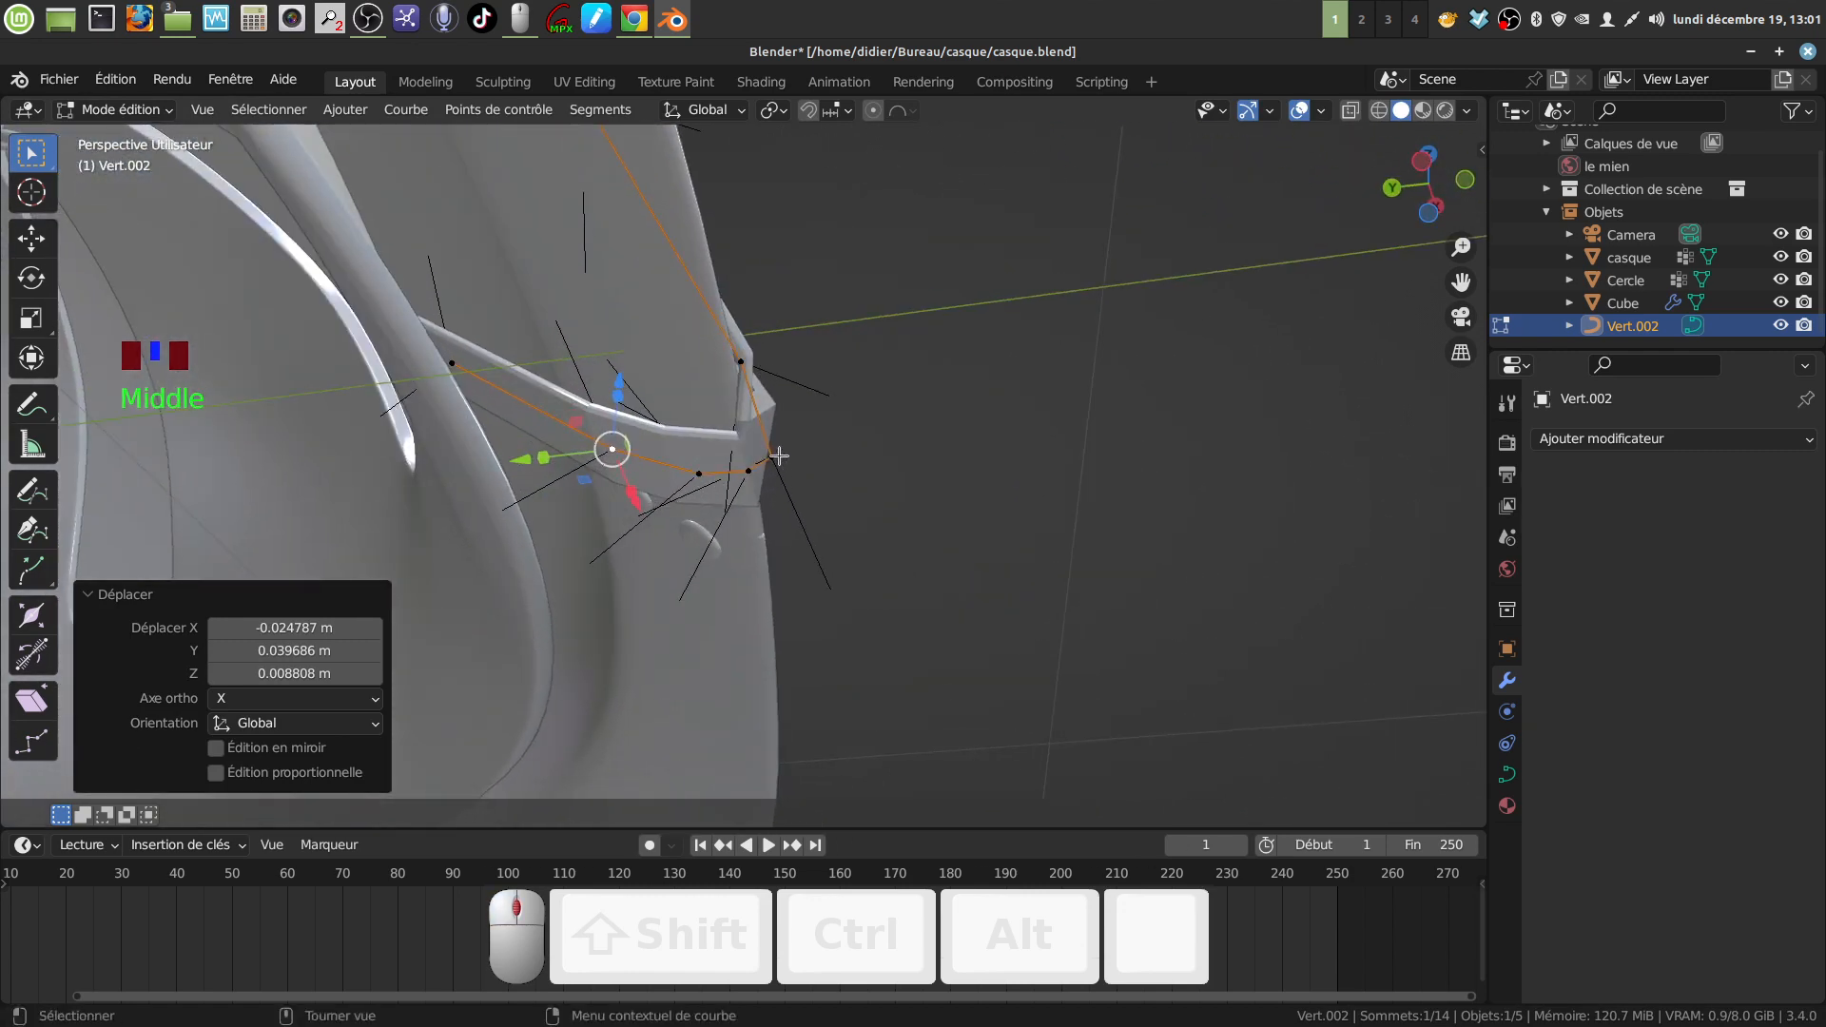
{"action": "left_click", "coordinate": [750, 378]}
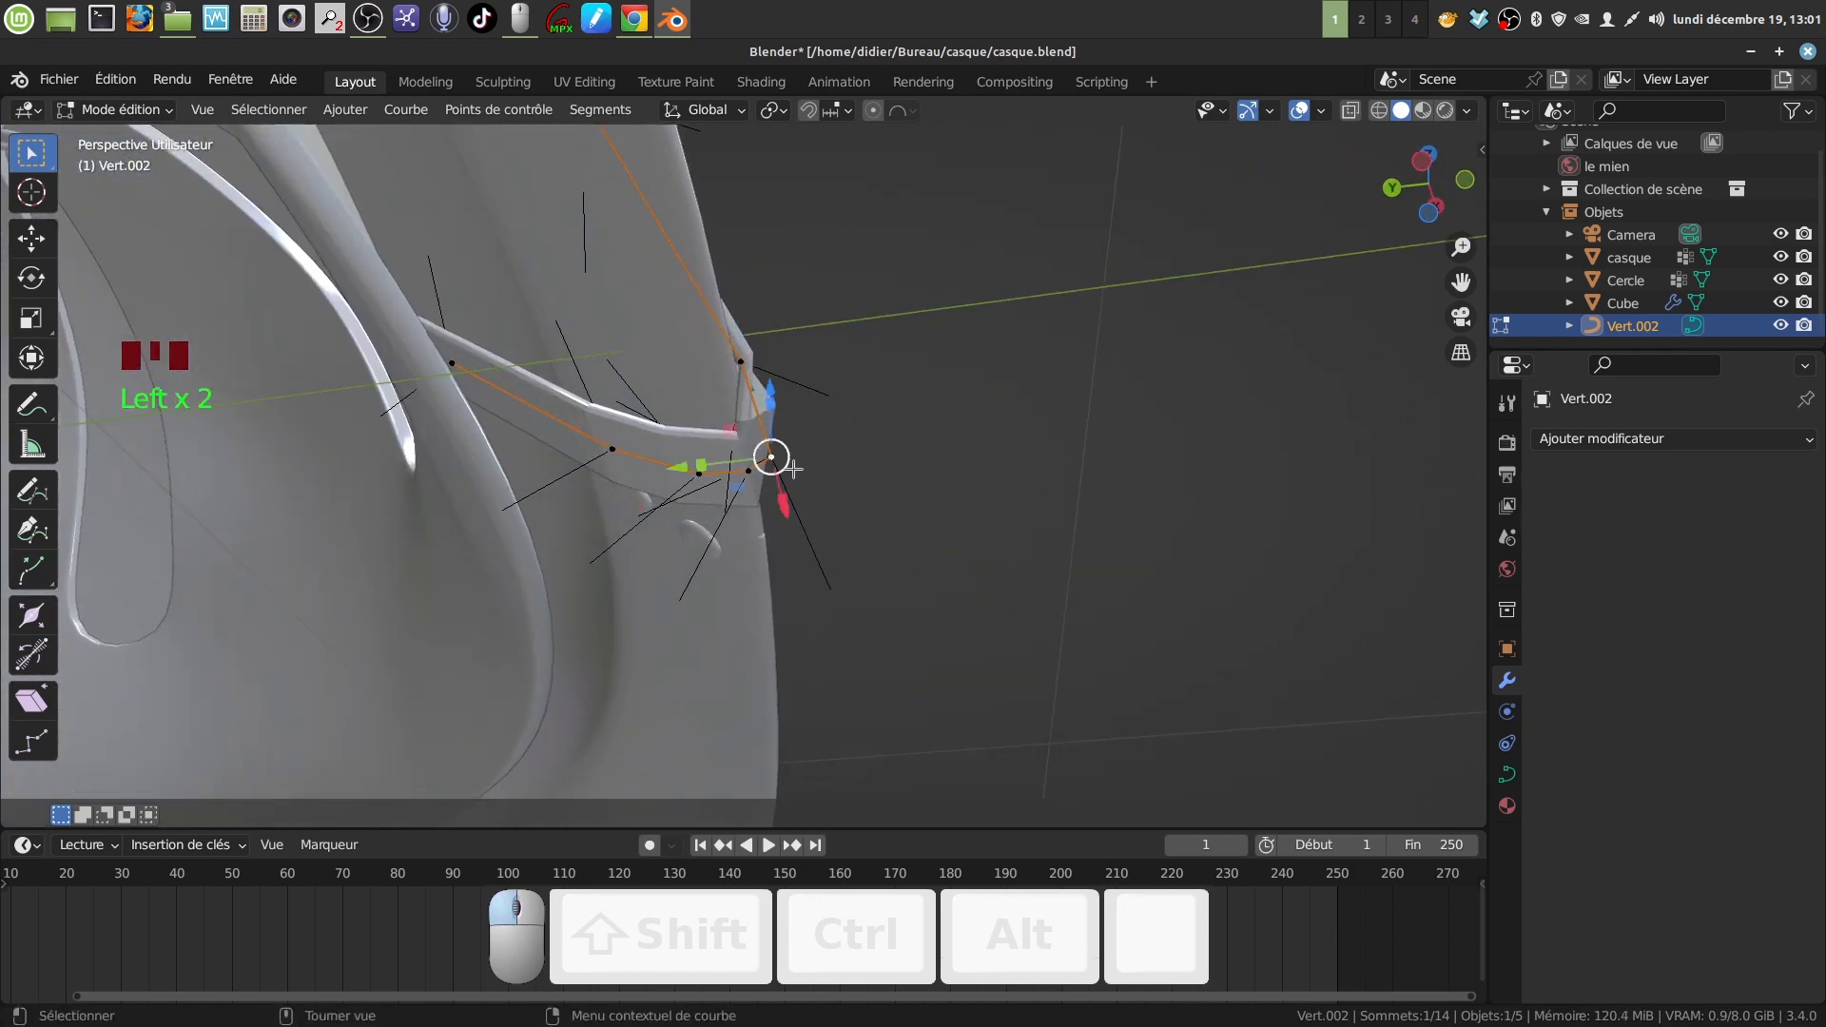
{"action": "middle_click_drag", "start_coordinate": [792, 468], "coordinate": [892, 510]}
{"action": "left_click", "coordinate": [695, 496]}
{"action": "left_click", "coordinate": [716, 465]}
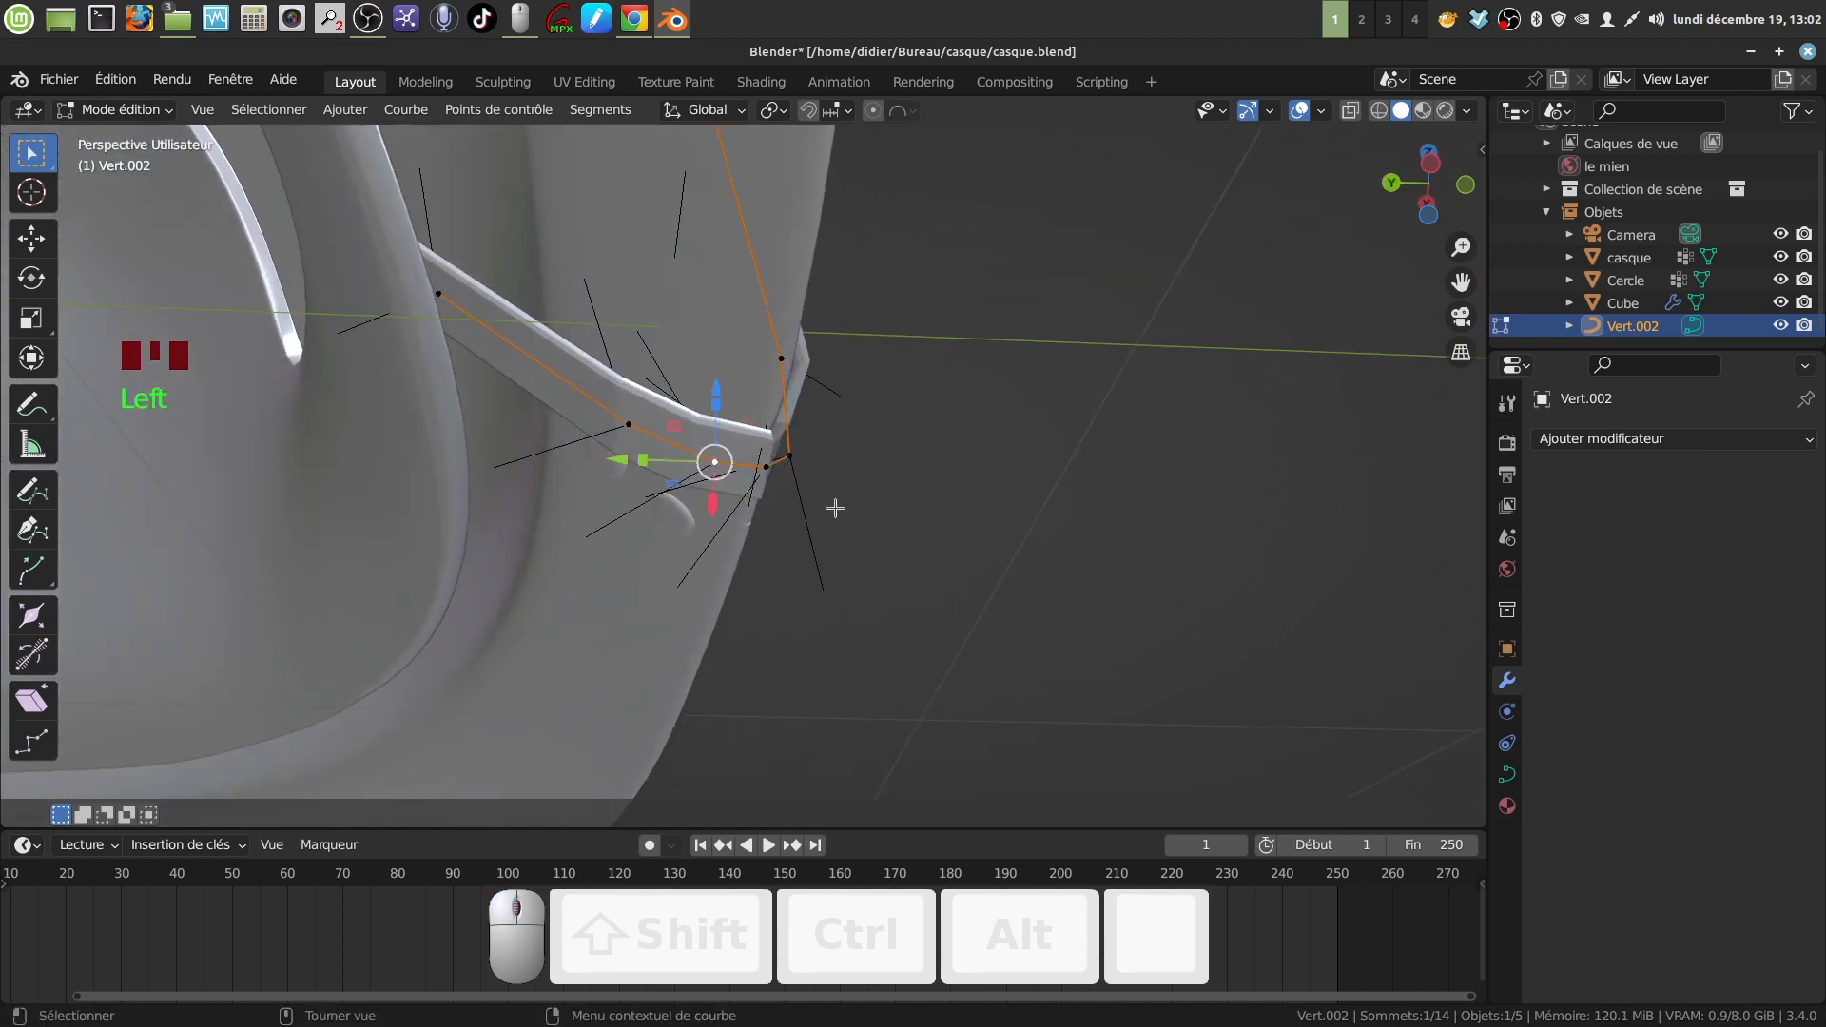
{"action": "key", "text": "g"}
{"action": "left_click", "coordinate": [804, 495]}
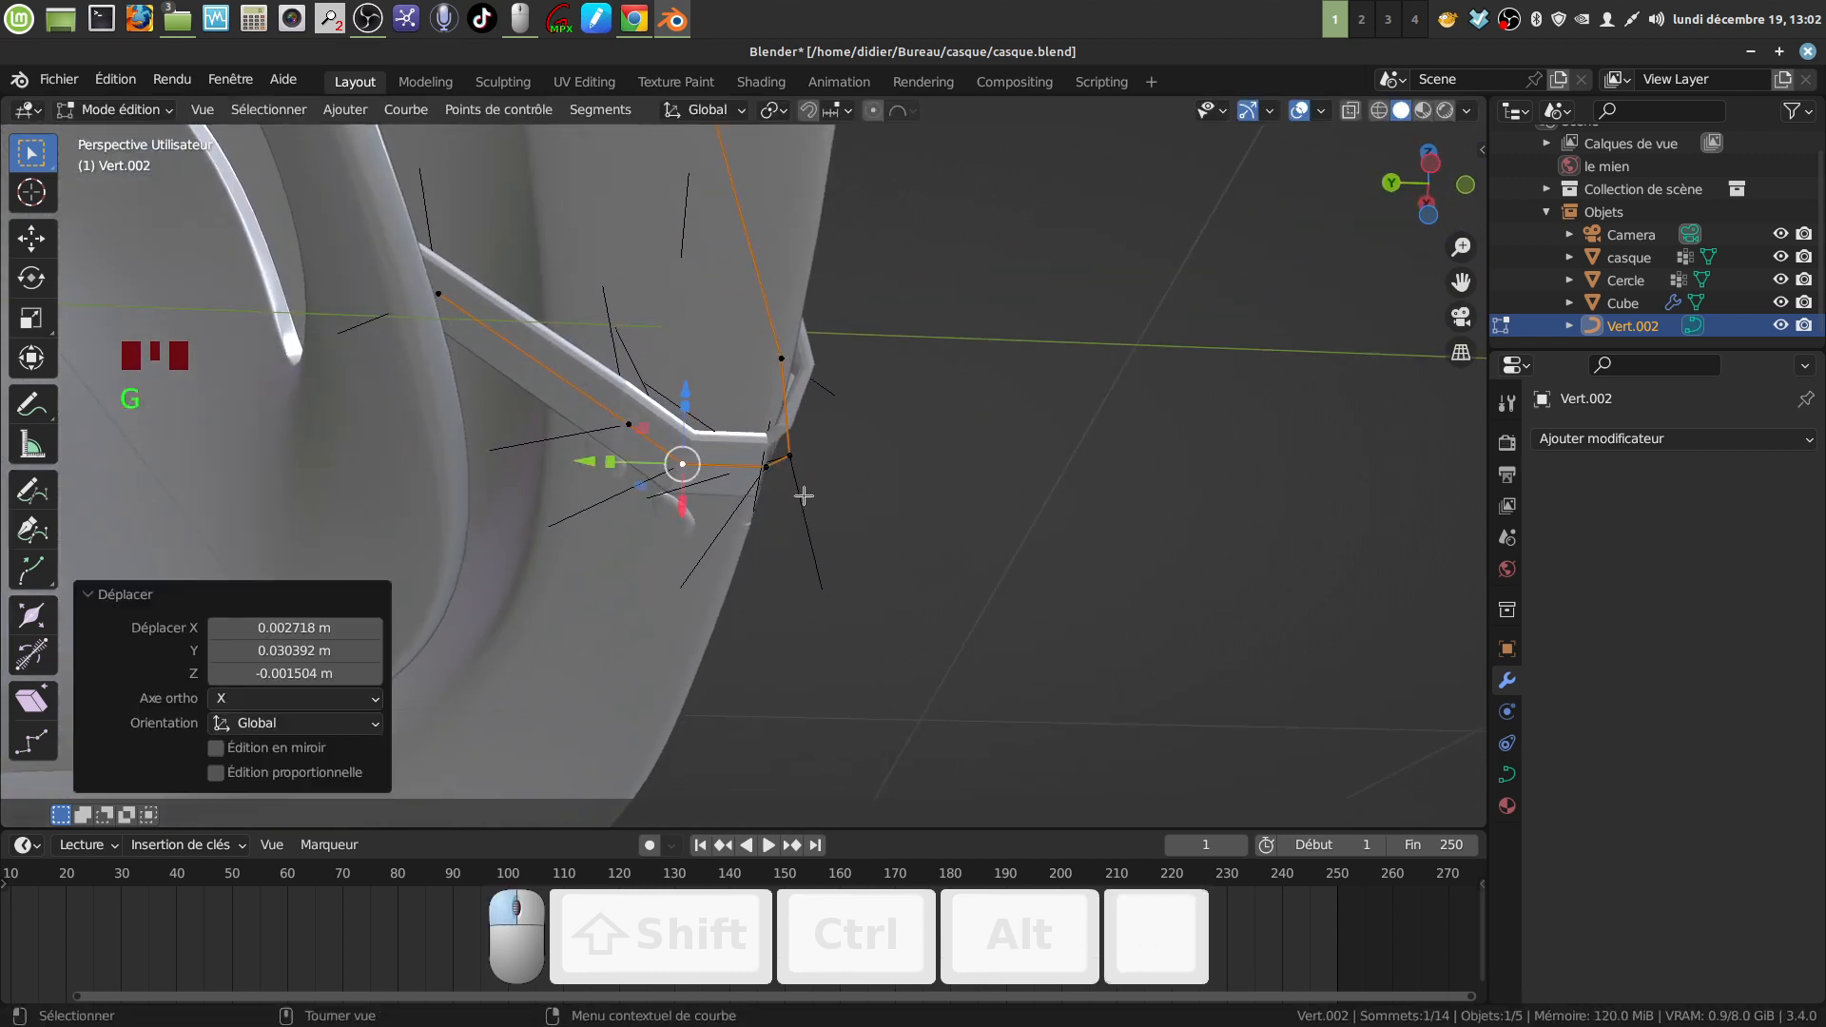
Step: Move the fourth control point from the curve's inner end, next to the bend at the brim edge
{"action": "left_click", "coordinate": [758, 465]}
{"action": "key", "text": "g"}
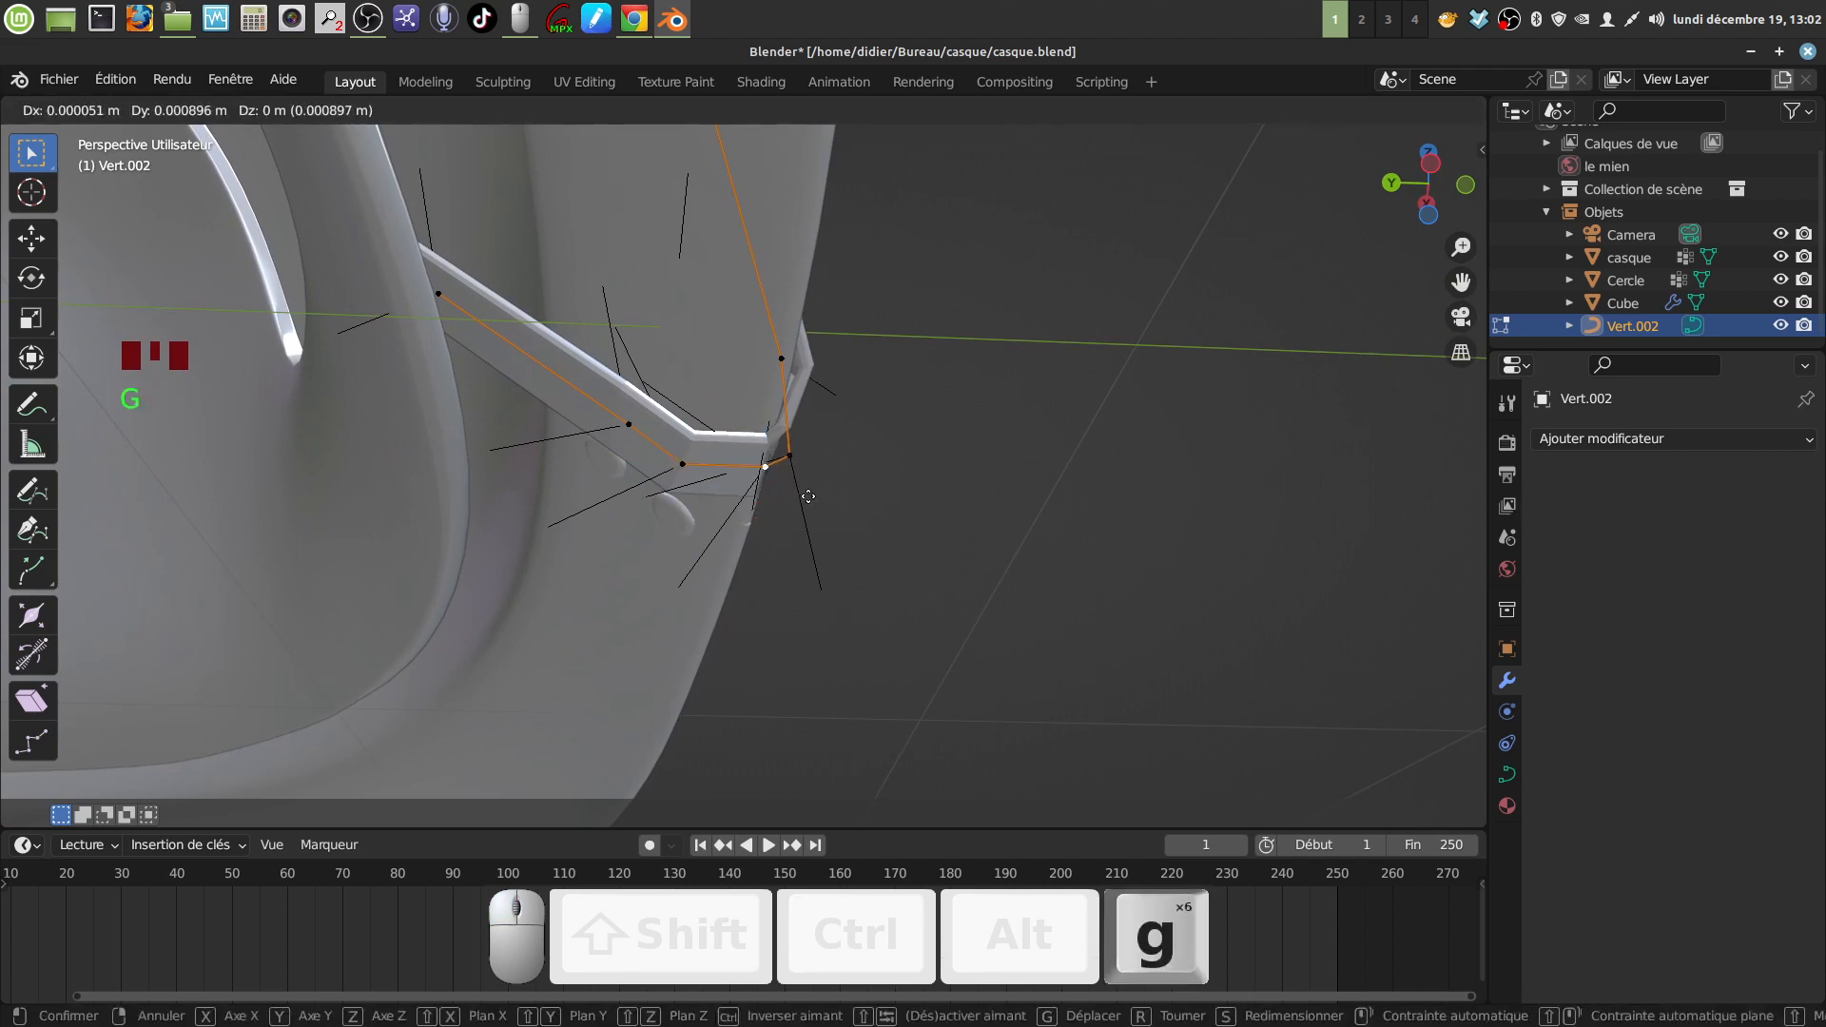
Step: Set down the curve point at the strap's lower bend, and shift the point above the bend outward along negative Y
{"action": "left_click", "coordinate": [786, 510]}
{"action": "middle_click_drag", "start_coordinate": [786, 510], "coordinate": [457, 644]}
{"action": "left_click", "coordinate": [751, 378]}
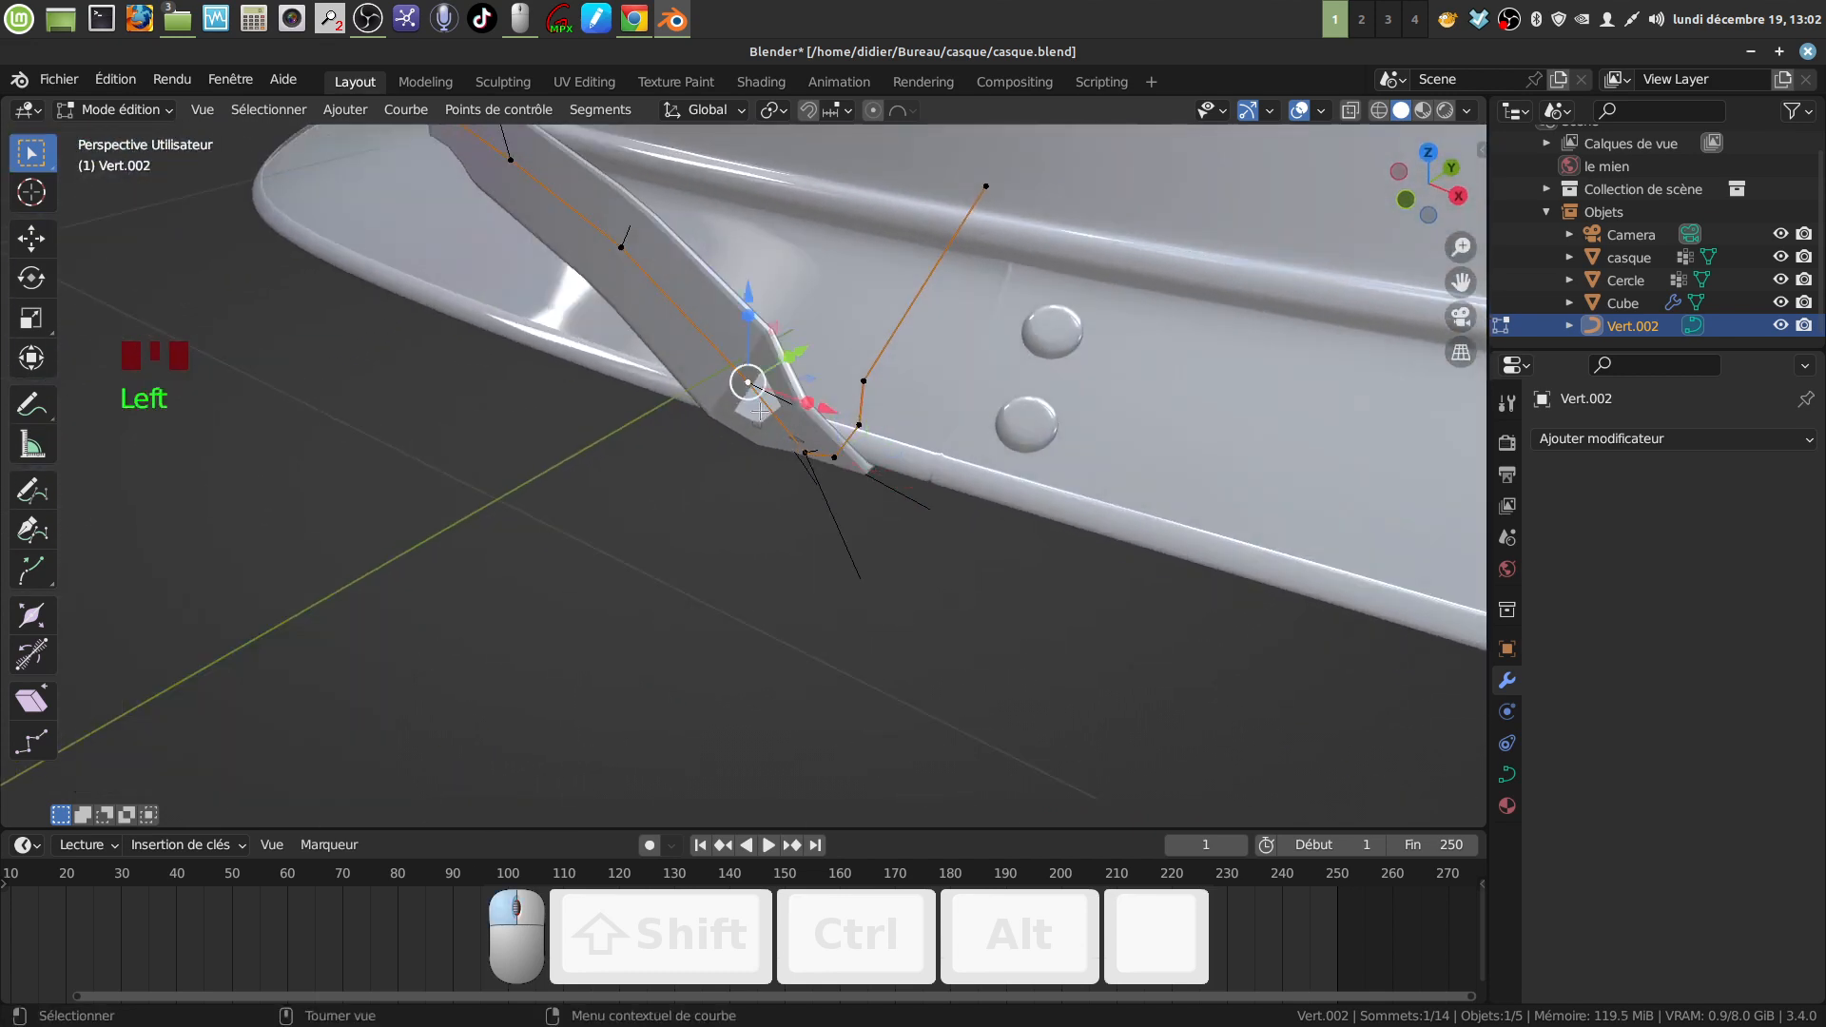
{"action": "middle_click_drag", "start_coordinate": [752, 379], "coordinate": [647, 451]}
{"action": "left_click_drag", "start_coordinate": [855, 360], "coordinate": [849, 368]}
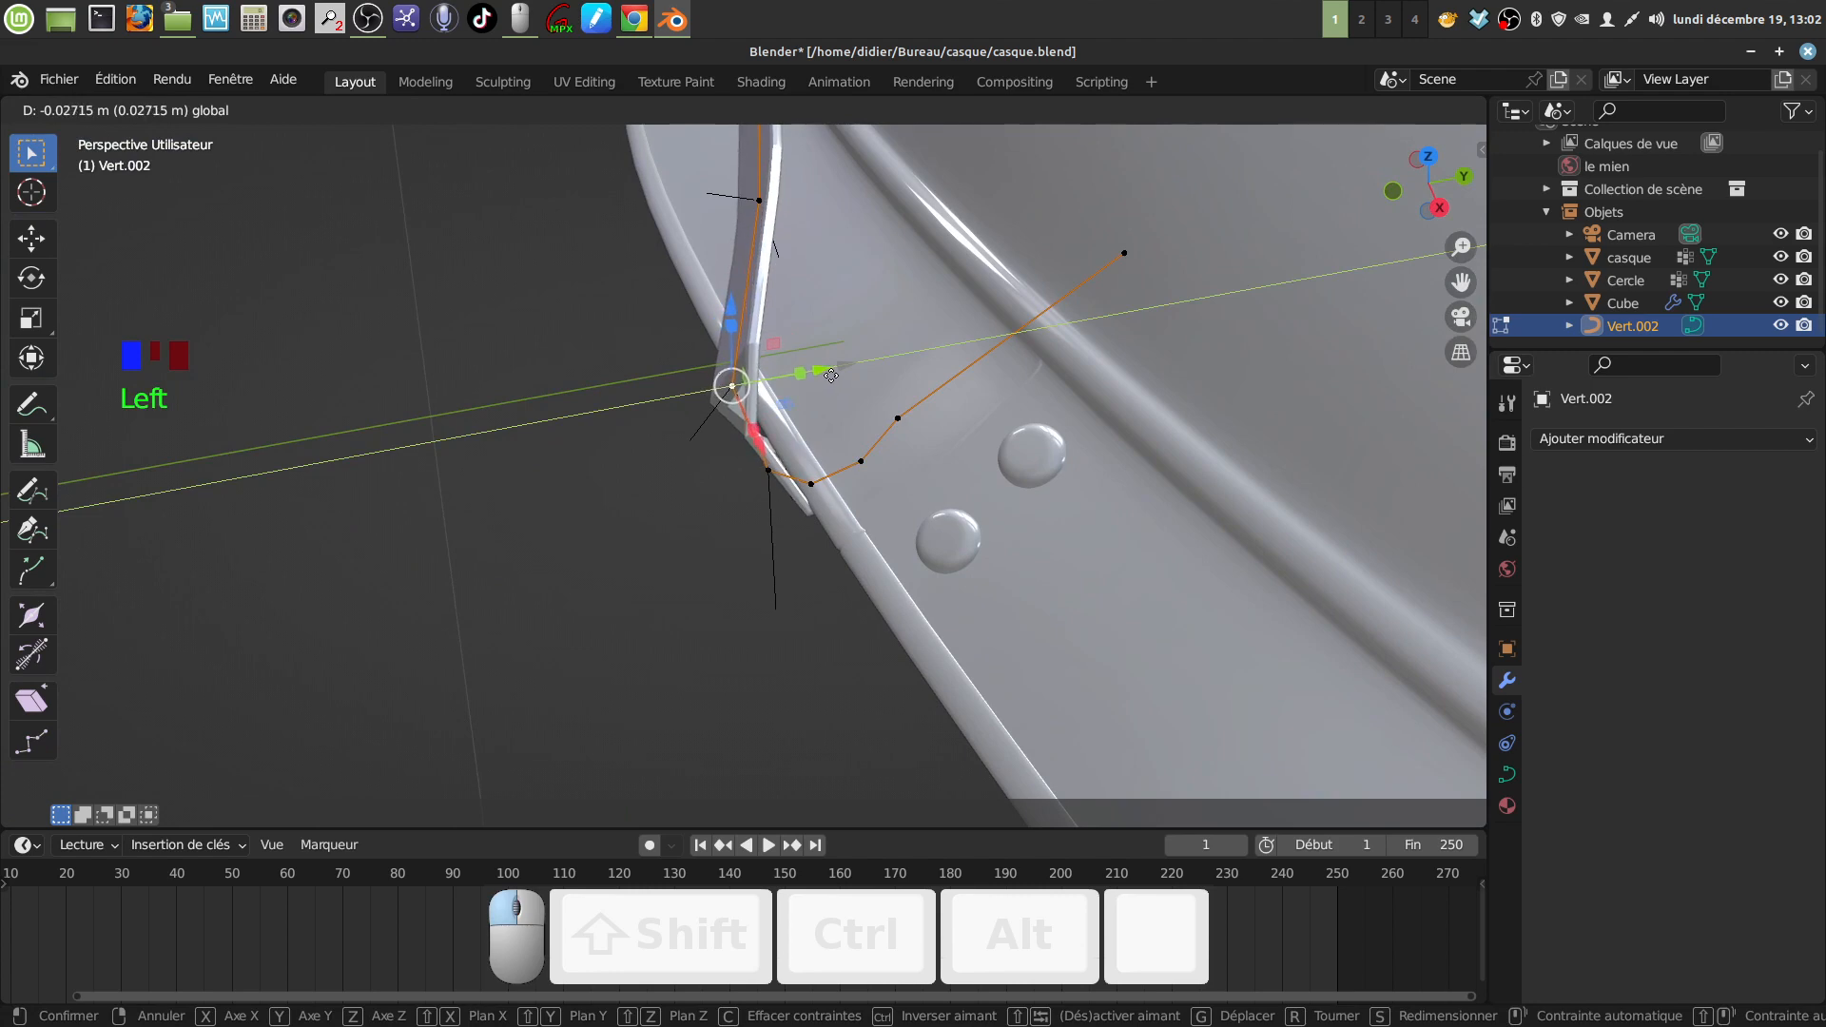
{"action": "left_click_drag", "start_coordinate": [832, 375], "coordinate": [826, 373]}
Step: Move the strap's bend point beside the brim edge about -0.0105 m along Y
{"action": "middle_click_drag", "start_coordinate": [826, 373], "coordinate": [797, 416]}
{"action": "left_click", "coordinate": [804, 463]}
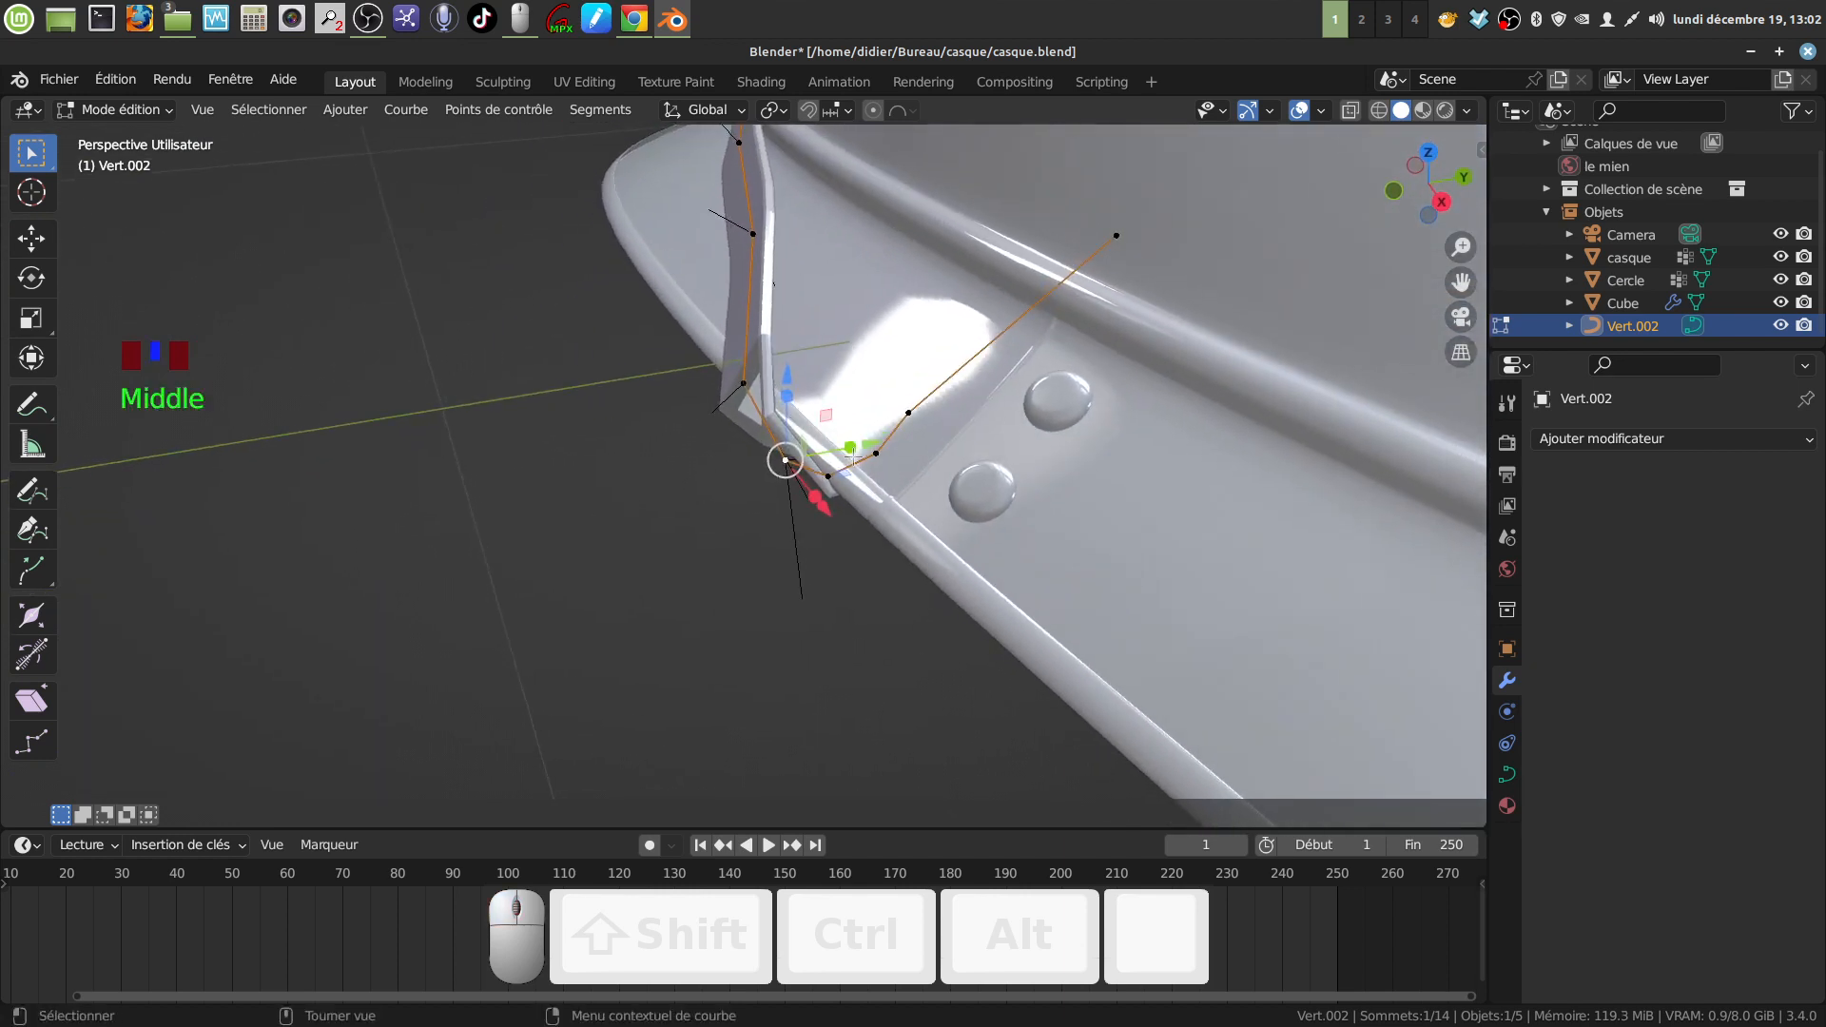
{"action": "left_click_drag", "start_coordinate": [884, 444], "coordinate": [870, 450]}
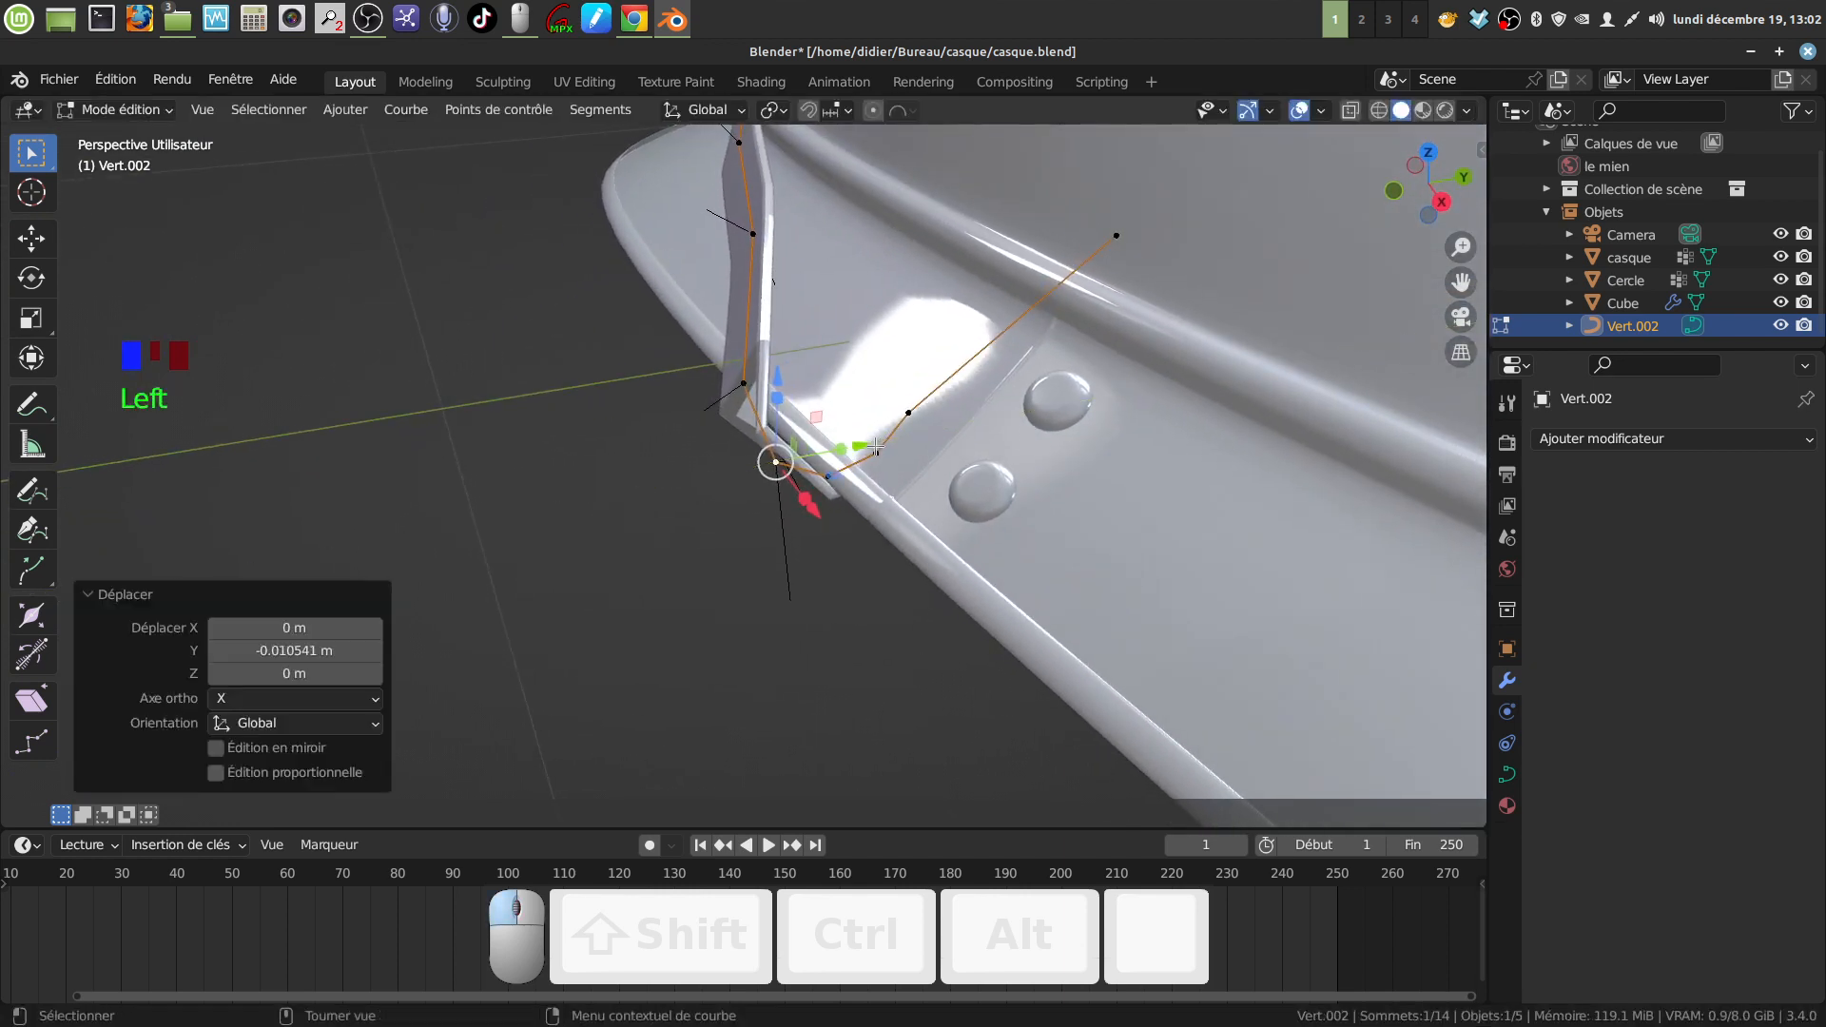
Step: Tilt the selected bend point by about 30.7° so the strap twists around the brim edge
{"action": "middle_click_drag", "start_coordinate": [870, 450], "coordinate": [1044, 311]}
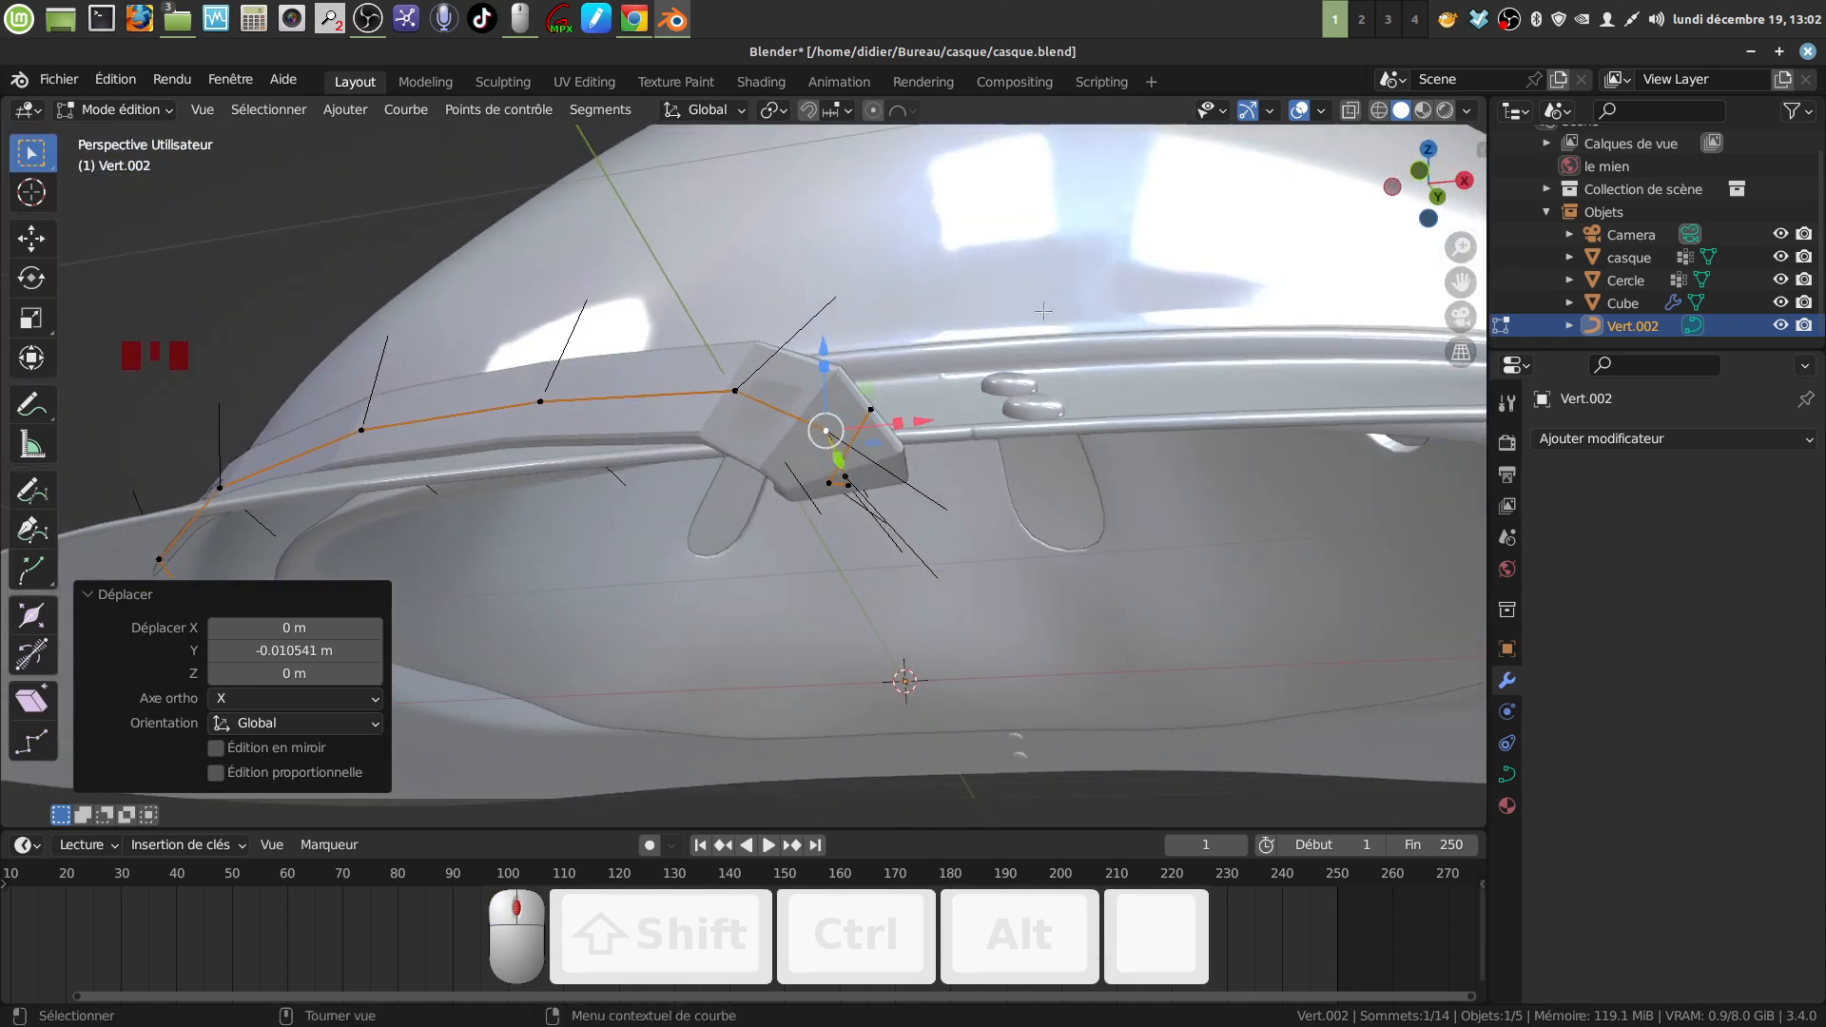
{"action": "key", "text": "ctrl"}
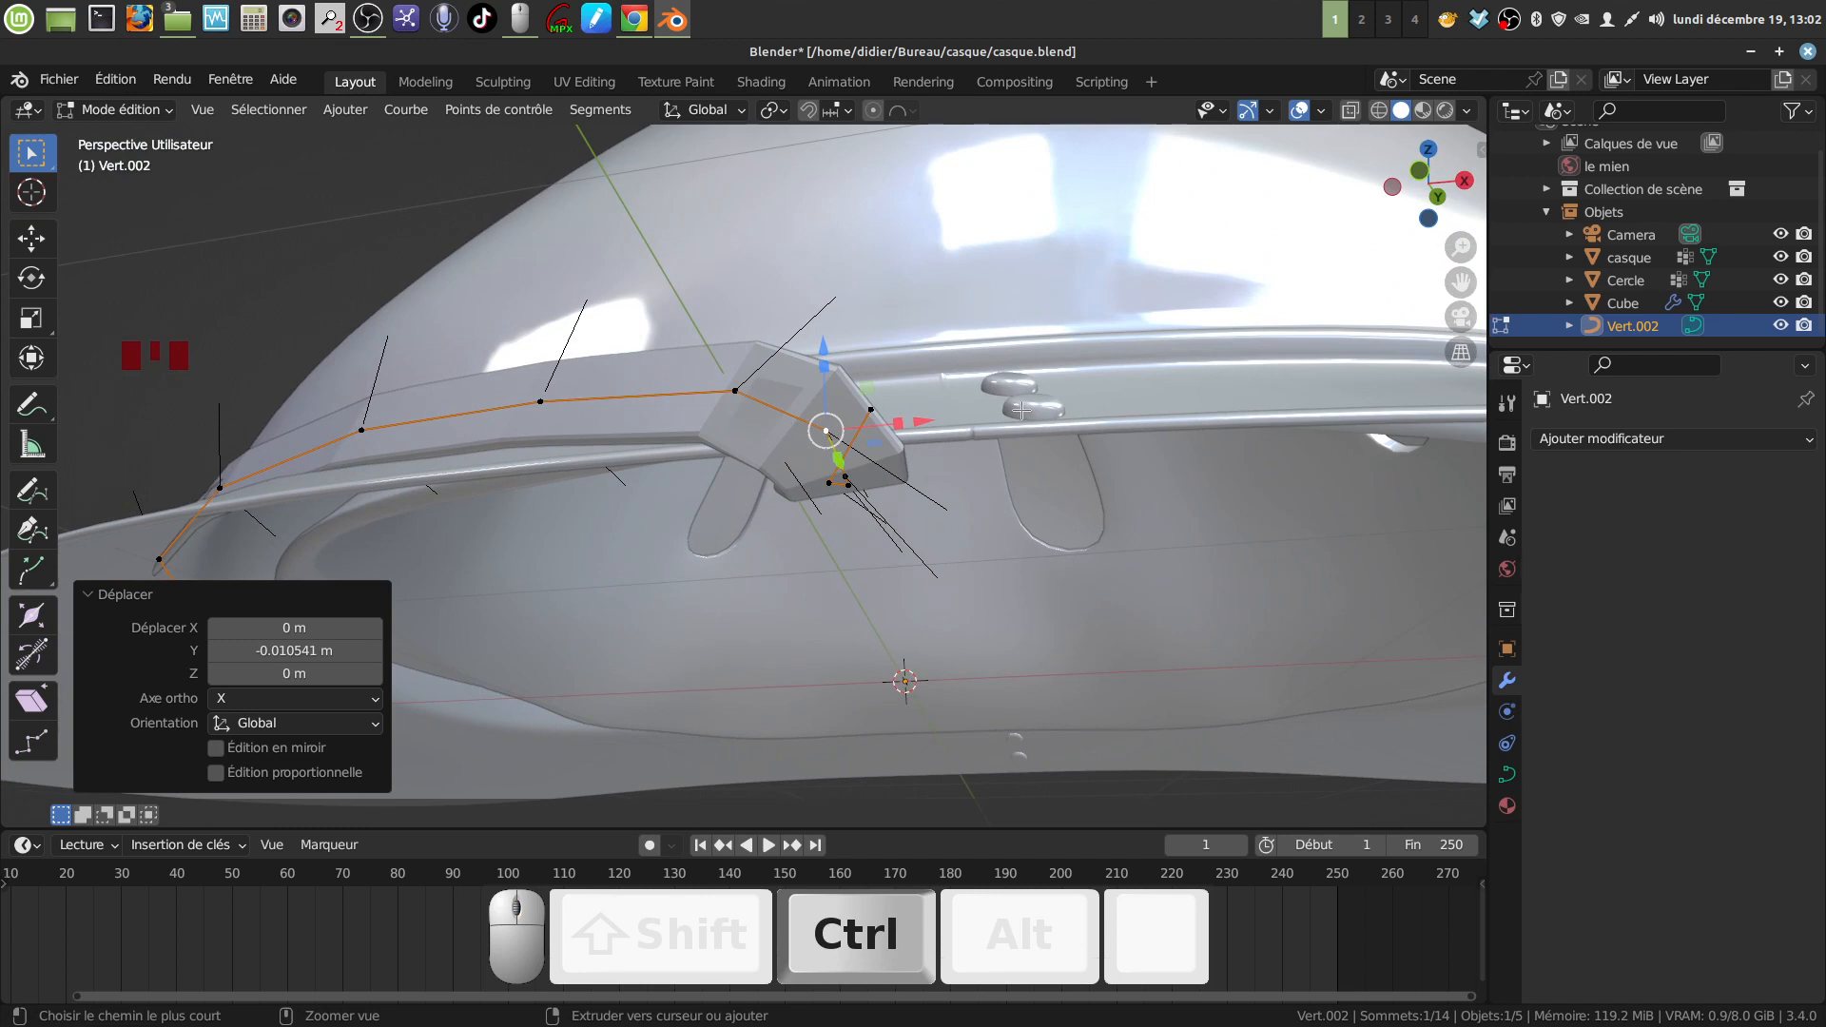
{"action": "key", "text": "ctrl+t"}
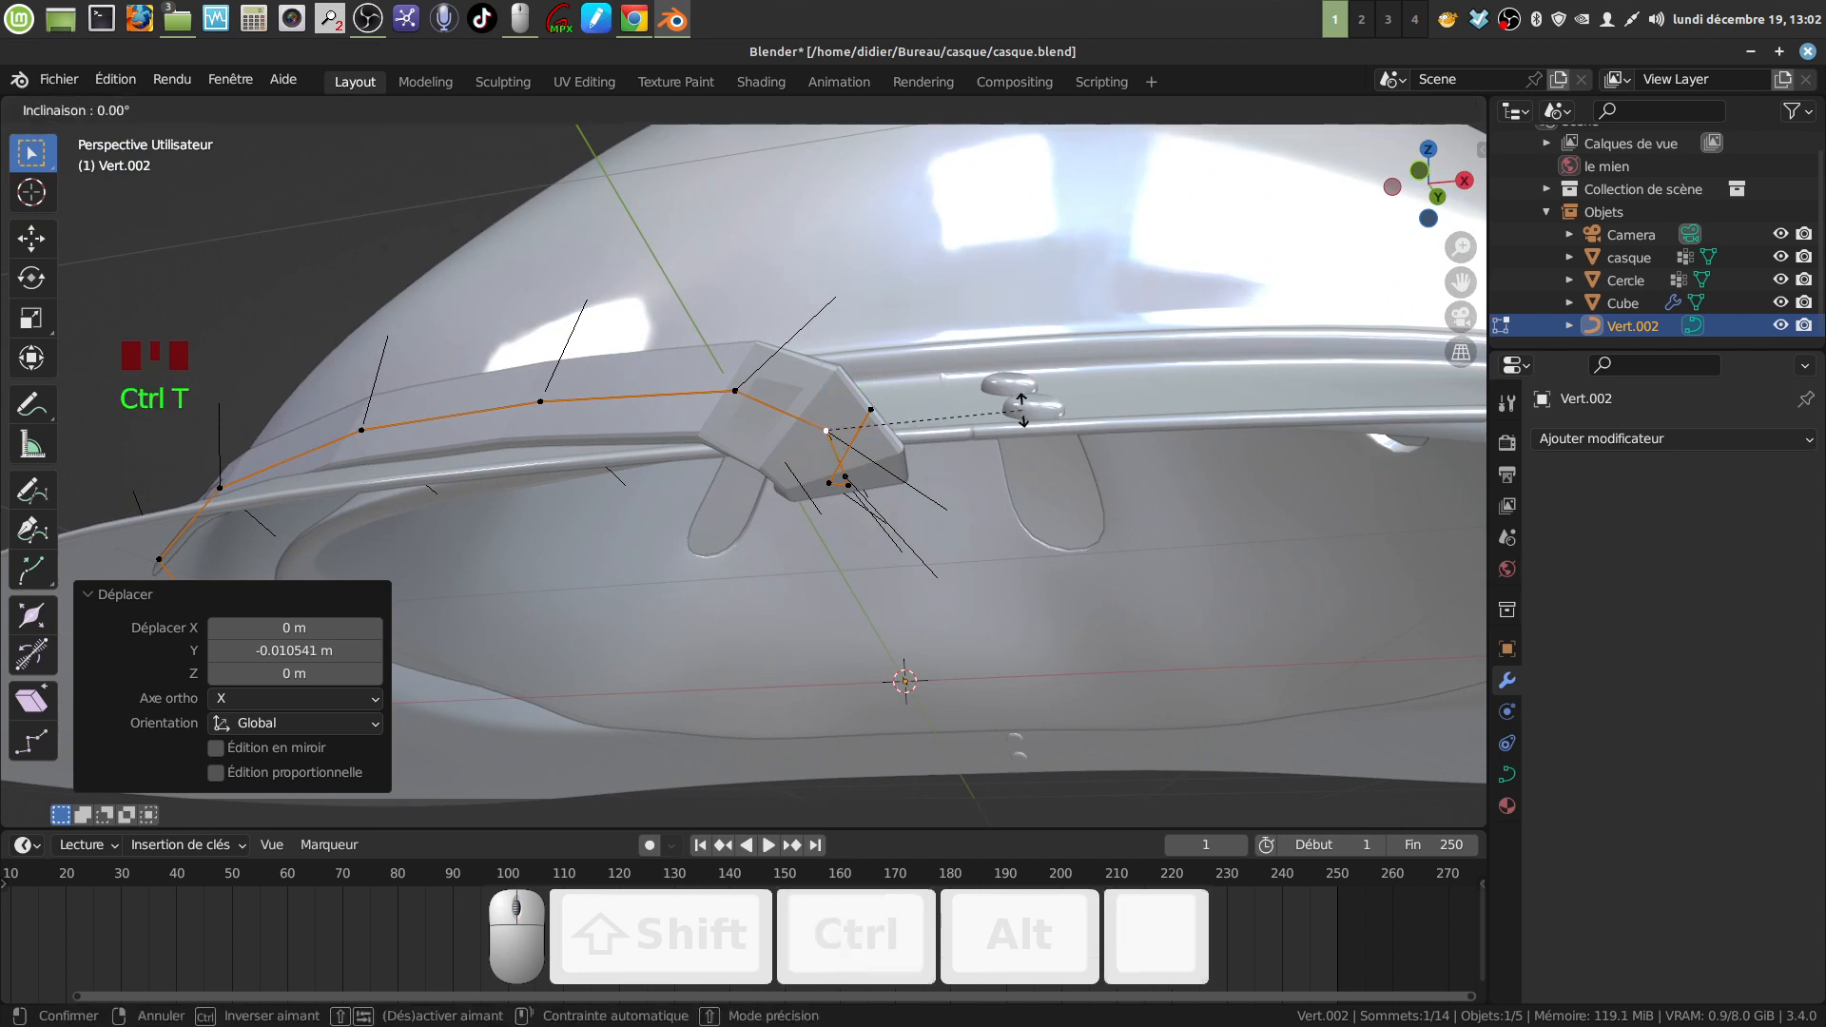
{"action": "left_click", "coordinate": [937, 481]}
Step: Lower the strap point under the brim, next to the tilted one, by about 0.025 m along Z
{"action": "middle_click_drag", "start_coordinate": [937, 481], "coordinate": [916, 502]}
{"action": "scroll", "coordinate": [915, 486], "scroll_direction": "down", "scroll_amount": 3}
{"action": "middle_click_drag", "start_coordinate": [847, 615], "coordinate": [885, 400], "text": "shift"}
{"action": "scroll", "coordinate": [808, 555], "scroll_direction": "up", "scroll_amount": 6}
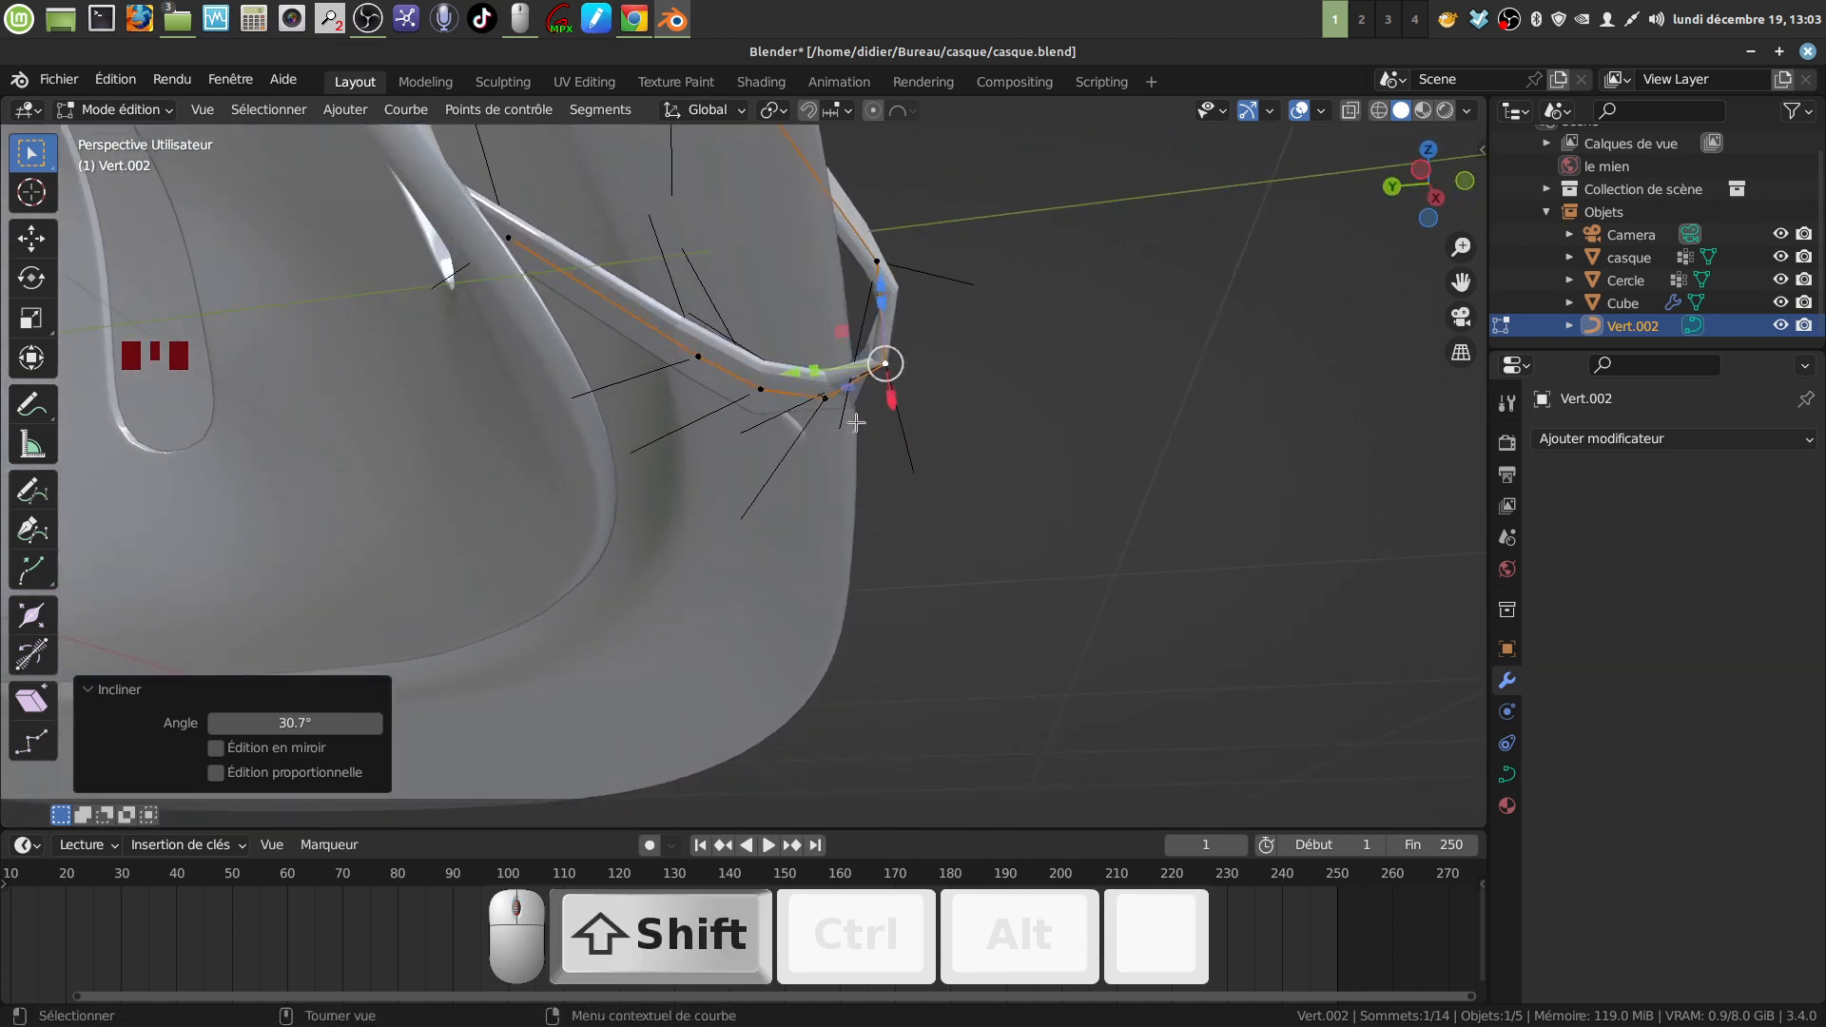
{"action": "left_click", "coordinate": [843, 397]}
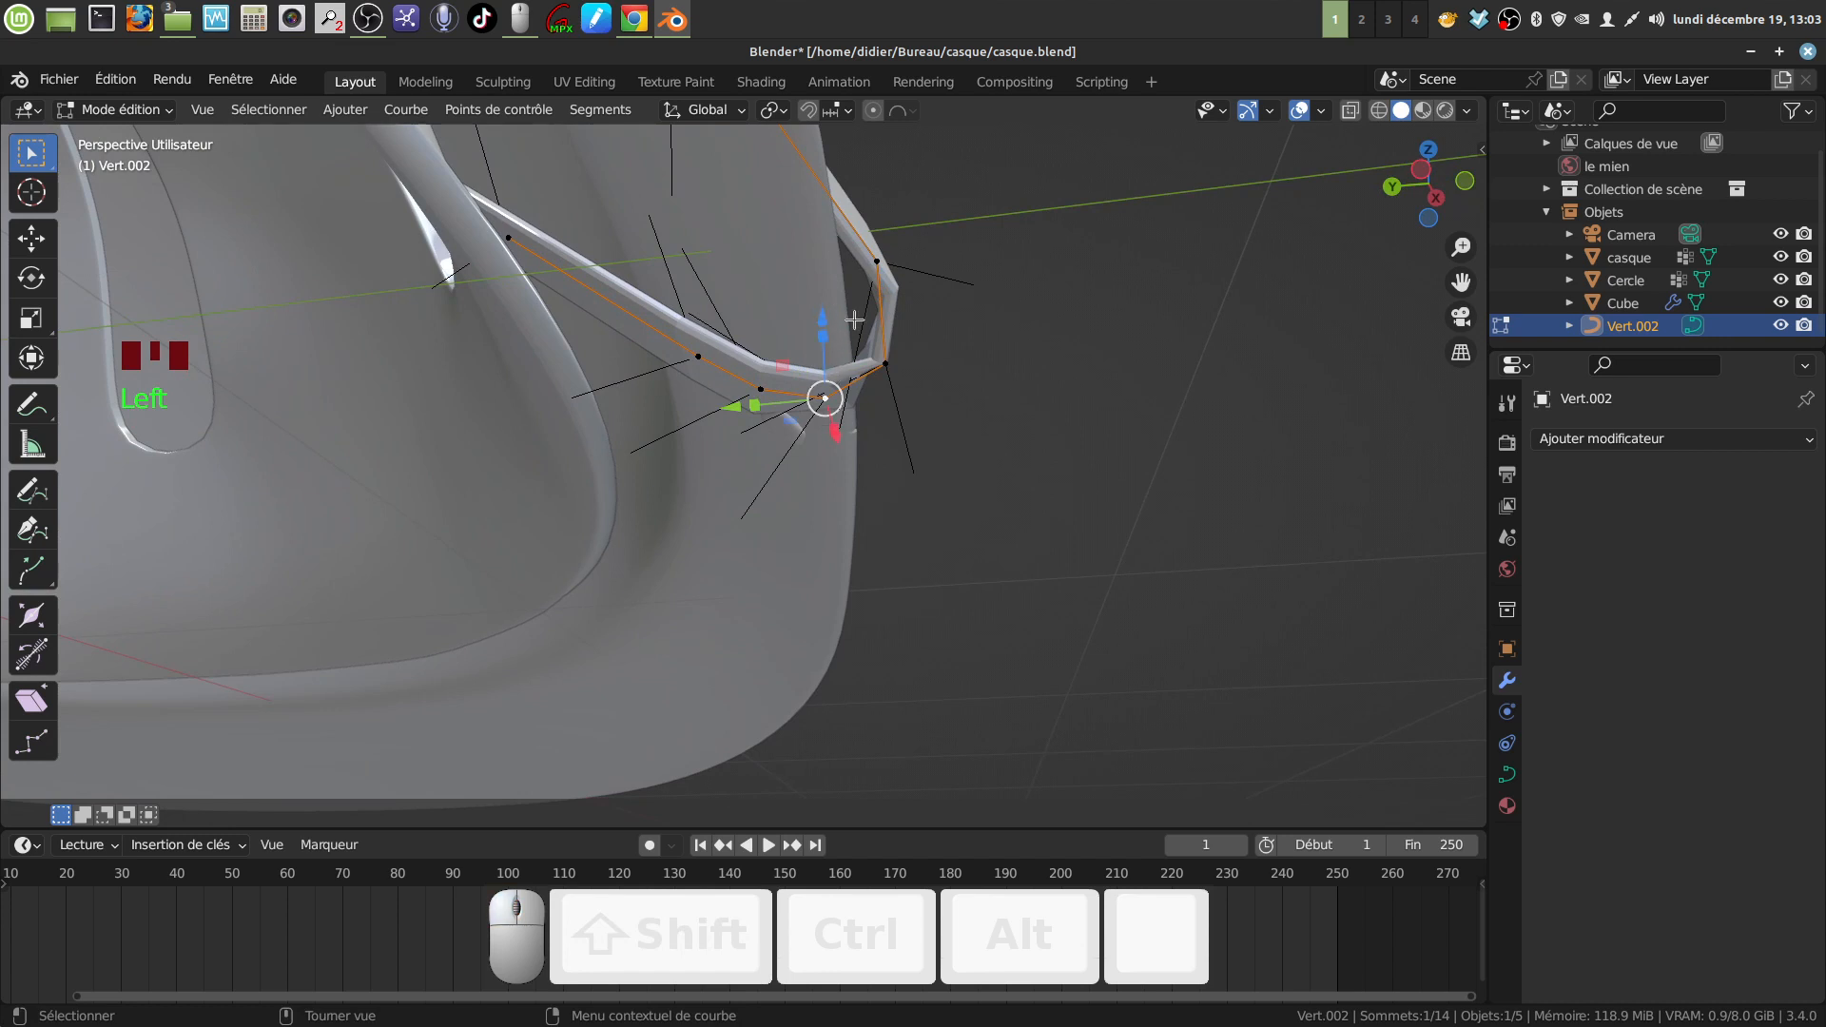
{"action": "left_click_drag", "start_coordinate": [827, 316], "coordinate": [823, 344]}
Step: Reposition the tilted bend point at the brim edge with two free moves, first raising it about 0.013 m and then lowering it
{"action": "middle_click_drag", "start_coordinate": [823, 344], "coordinate": [637, 511]}
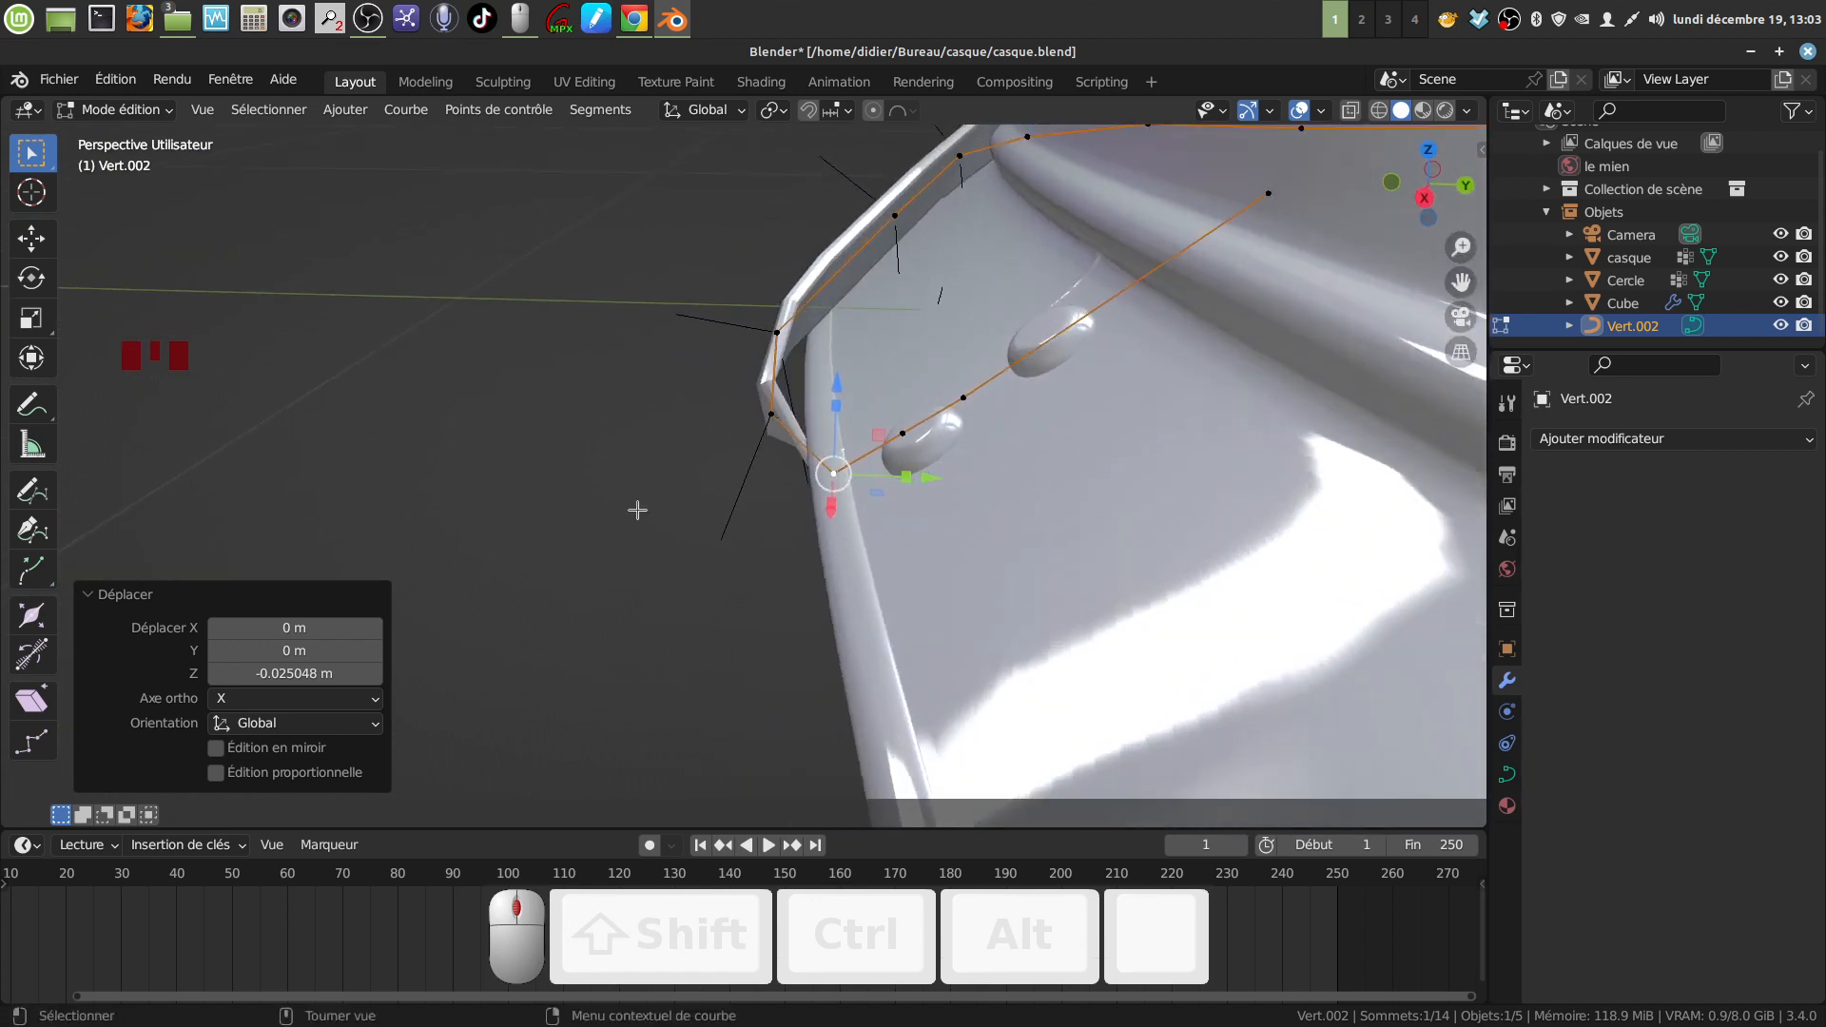
{"action": "left_click", "coordinate": [773, 411]}
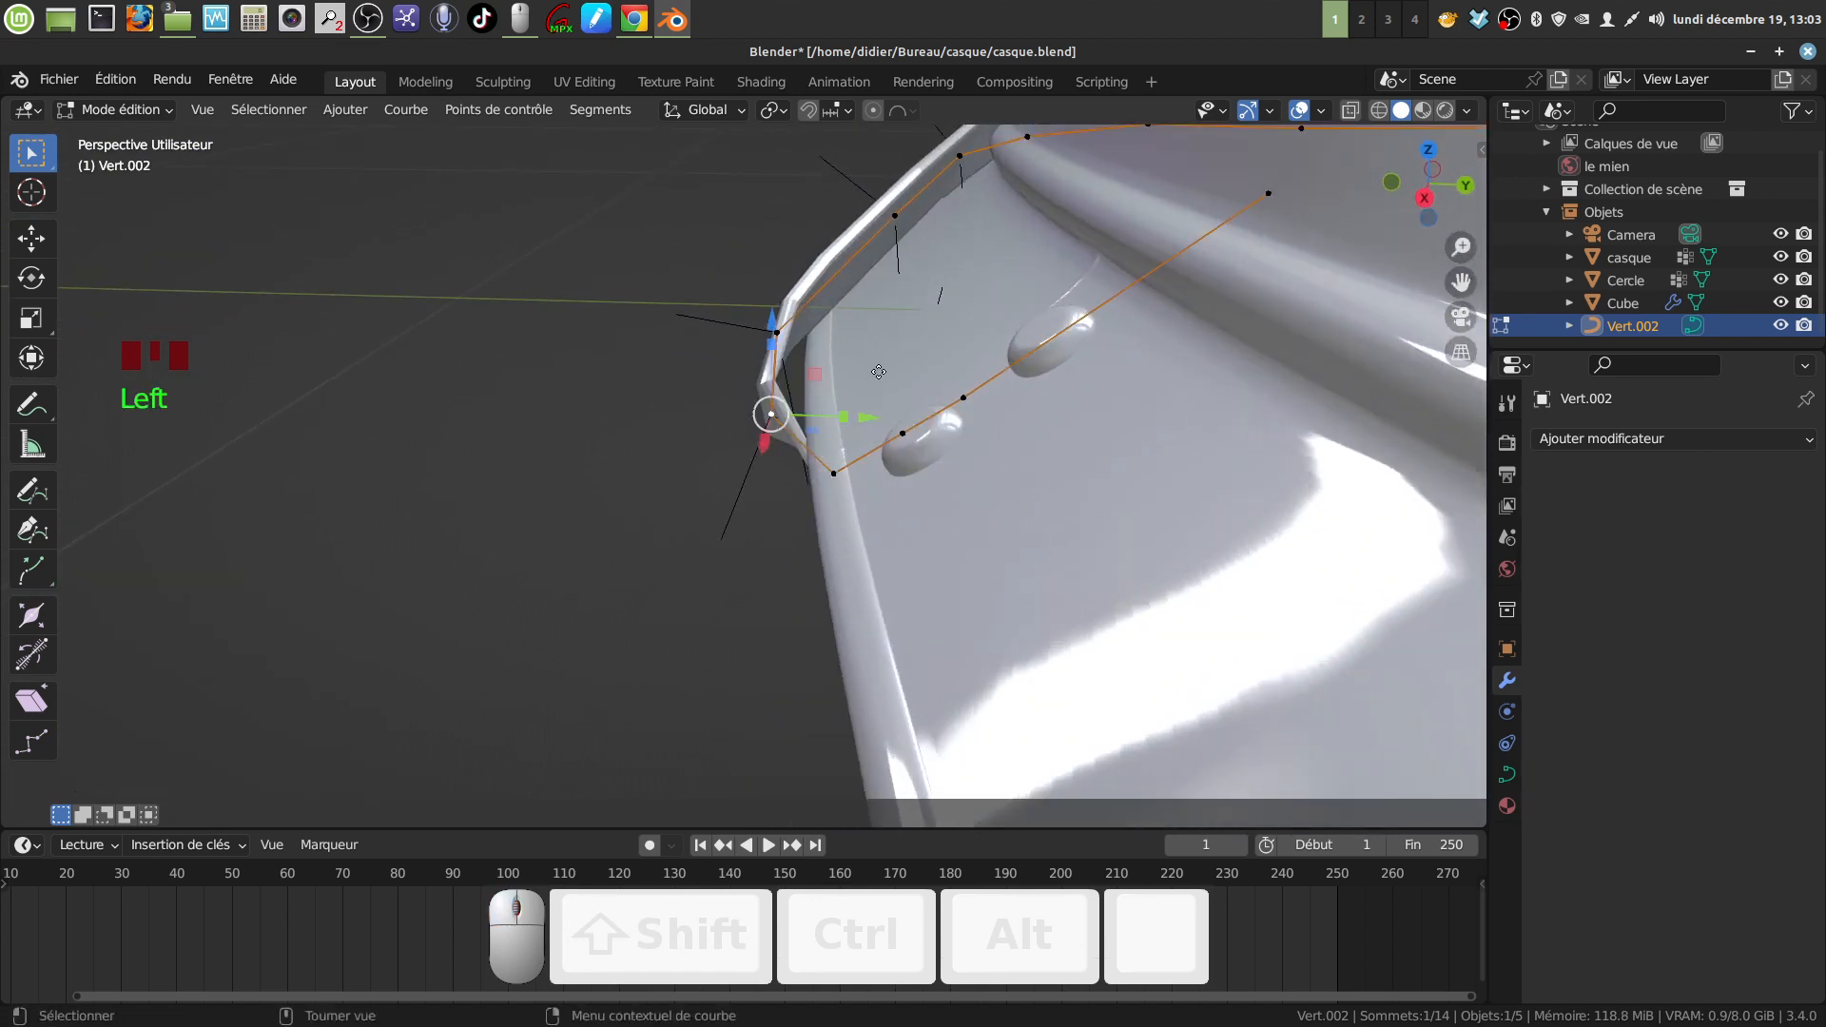
{"action": "key", "text": "g"}
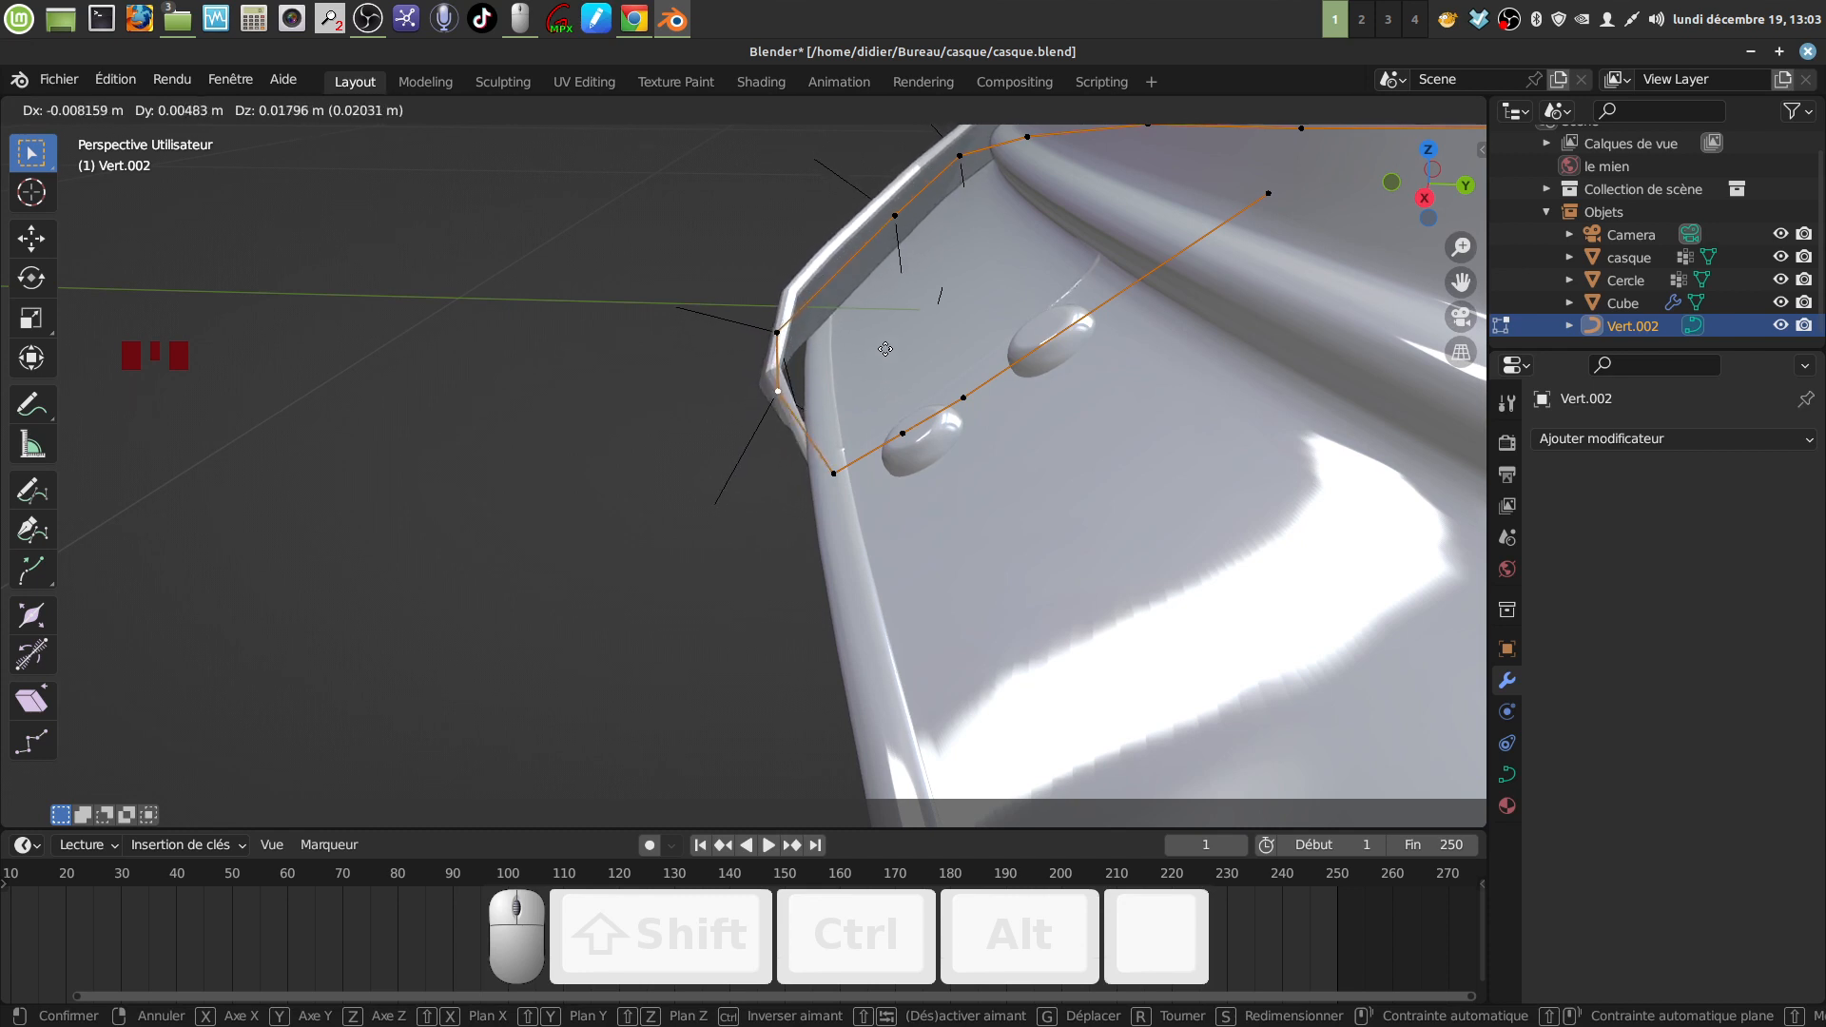
{"action": "left_click", "coordinate": [887, 355]}
{"action": "middle_click_drag", "start_coordinate": [887, 355], "coordinate": [1059, 259]}
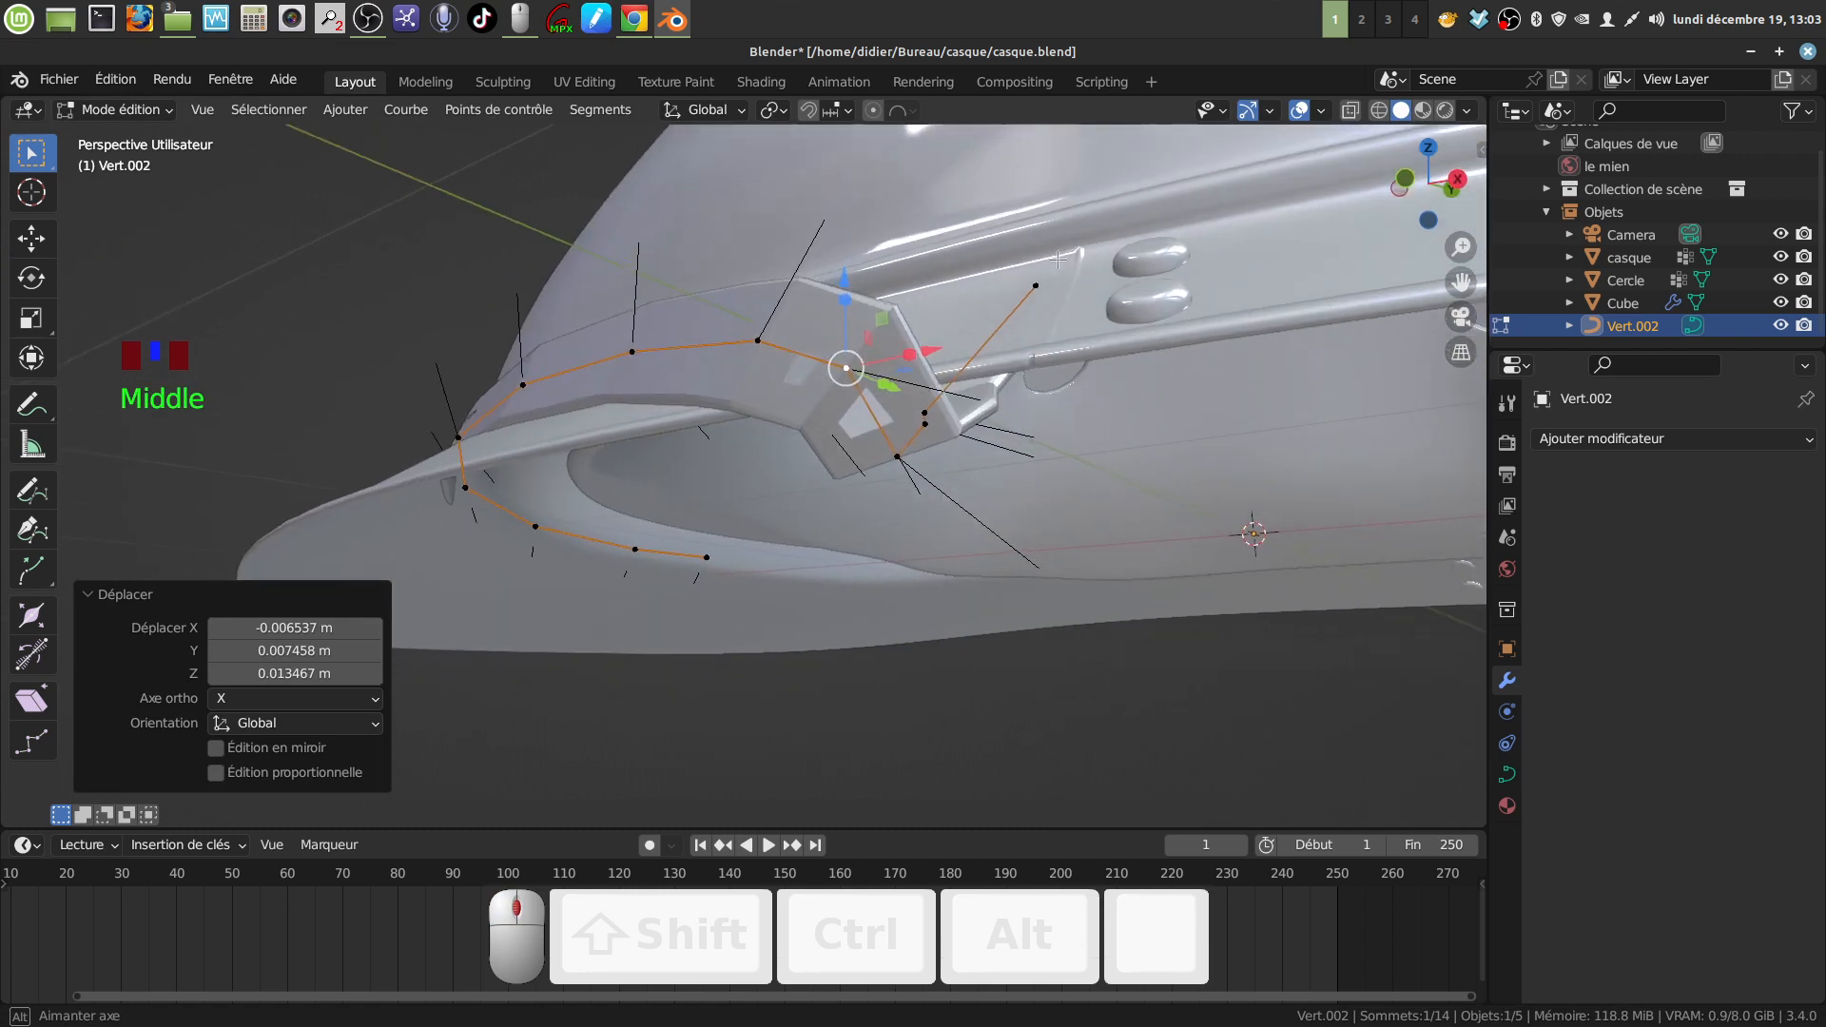
{"action": "key", "text": "g"}
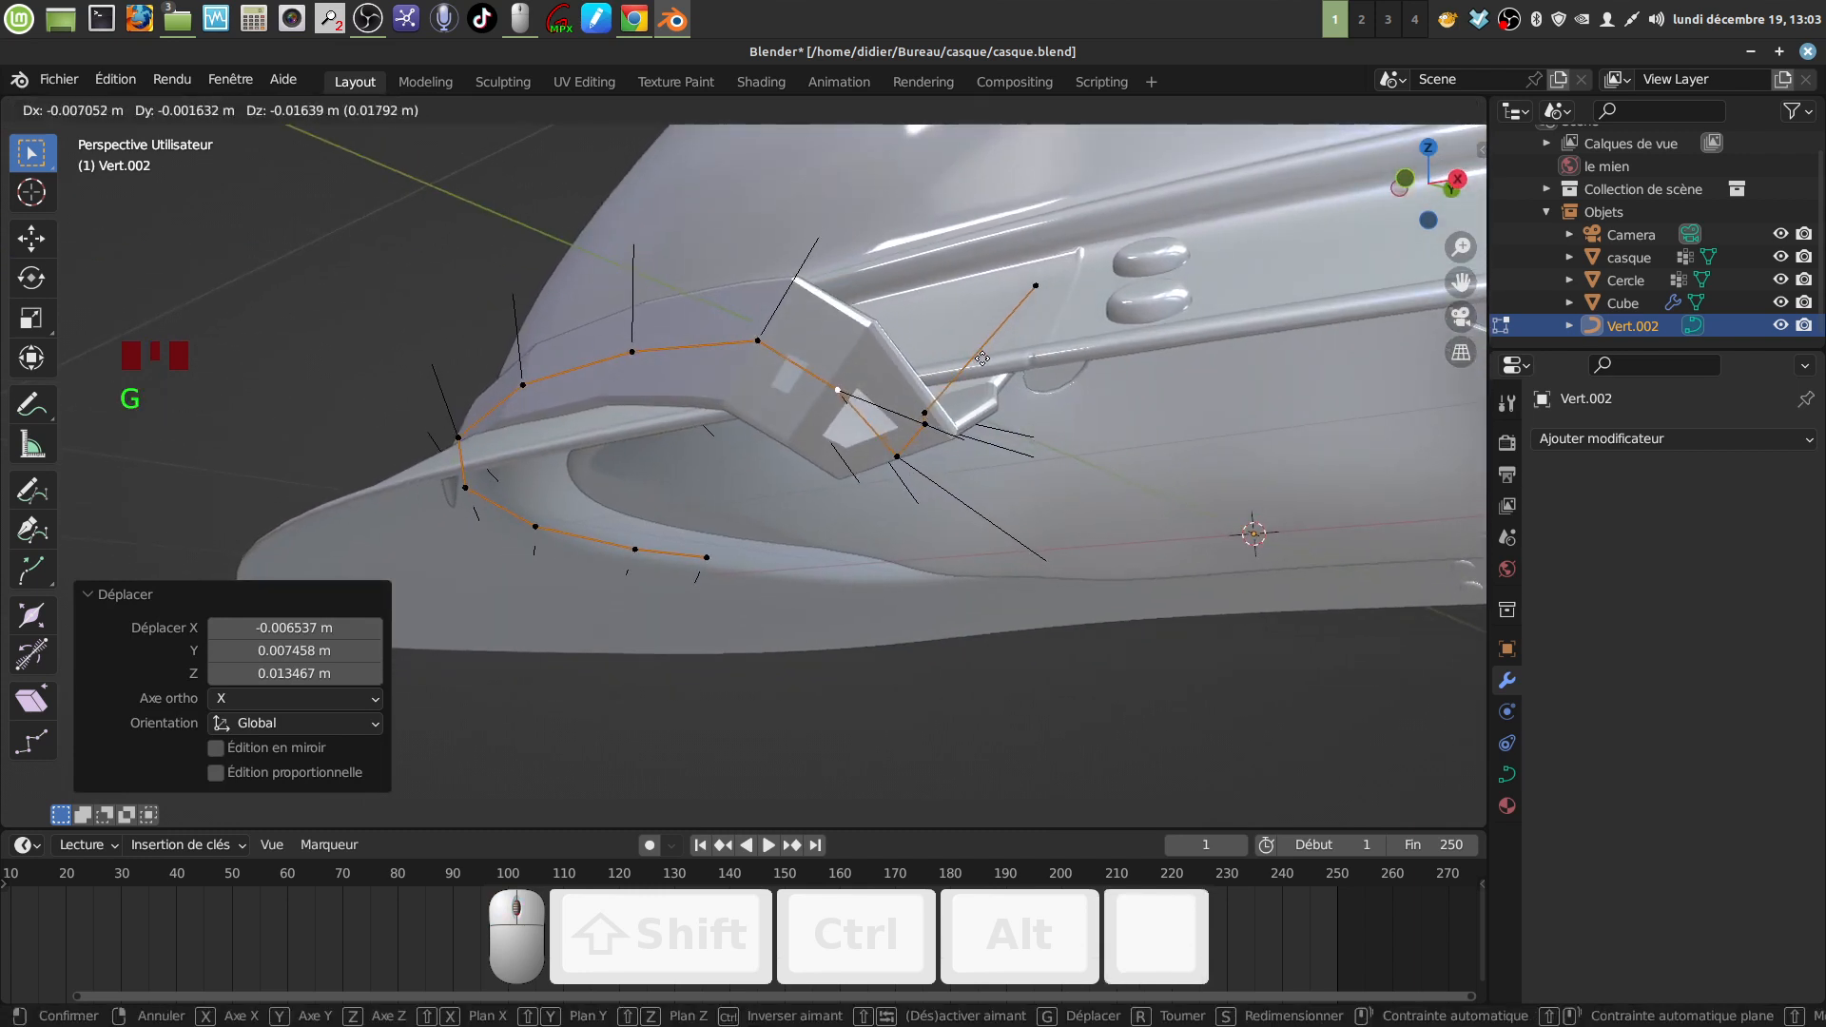
{"action": "left_click", "coordinate": [986, 357]}
Step: Delete the lowest curve vertex at the strap's bend under the brim
{"action": "middle_click_drag", "start_coordinate": [986, 357], "coordinate": [781, 406]}
{"action": "mouse_move", "coordinate": [910, 493]}
{"action": "middle_mouse_down"}
{"action": "mouse_move", "coordinate": [929, 518]}
{"action": "mouse_move", "coordinate": [889, 440]}
{"action": "mouse_move", "coordinate": [887, 502]}
{"action": "middle_mouse_up"}
{"action": "left_click", "coordinate": [842, 561]}
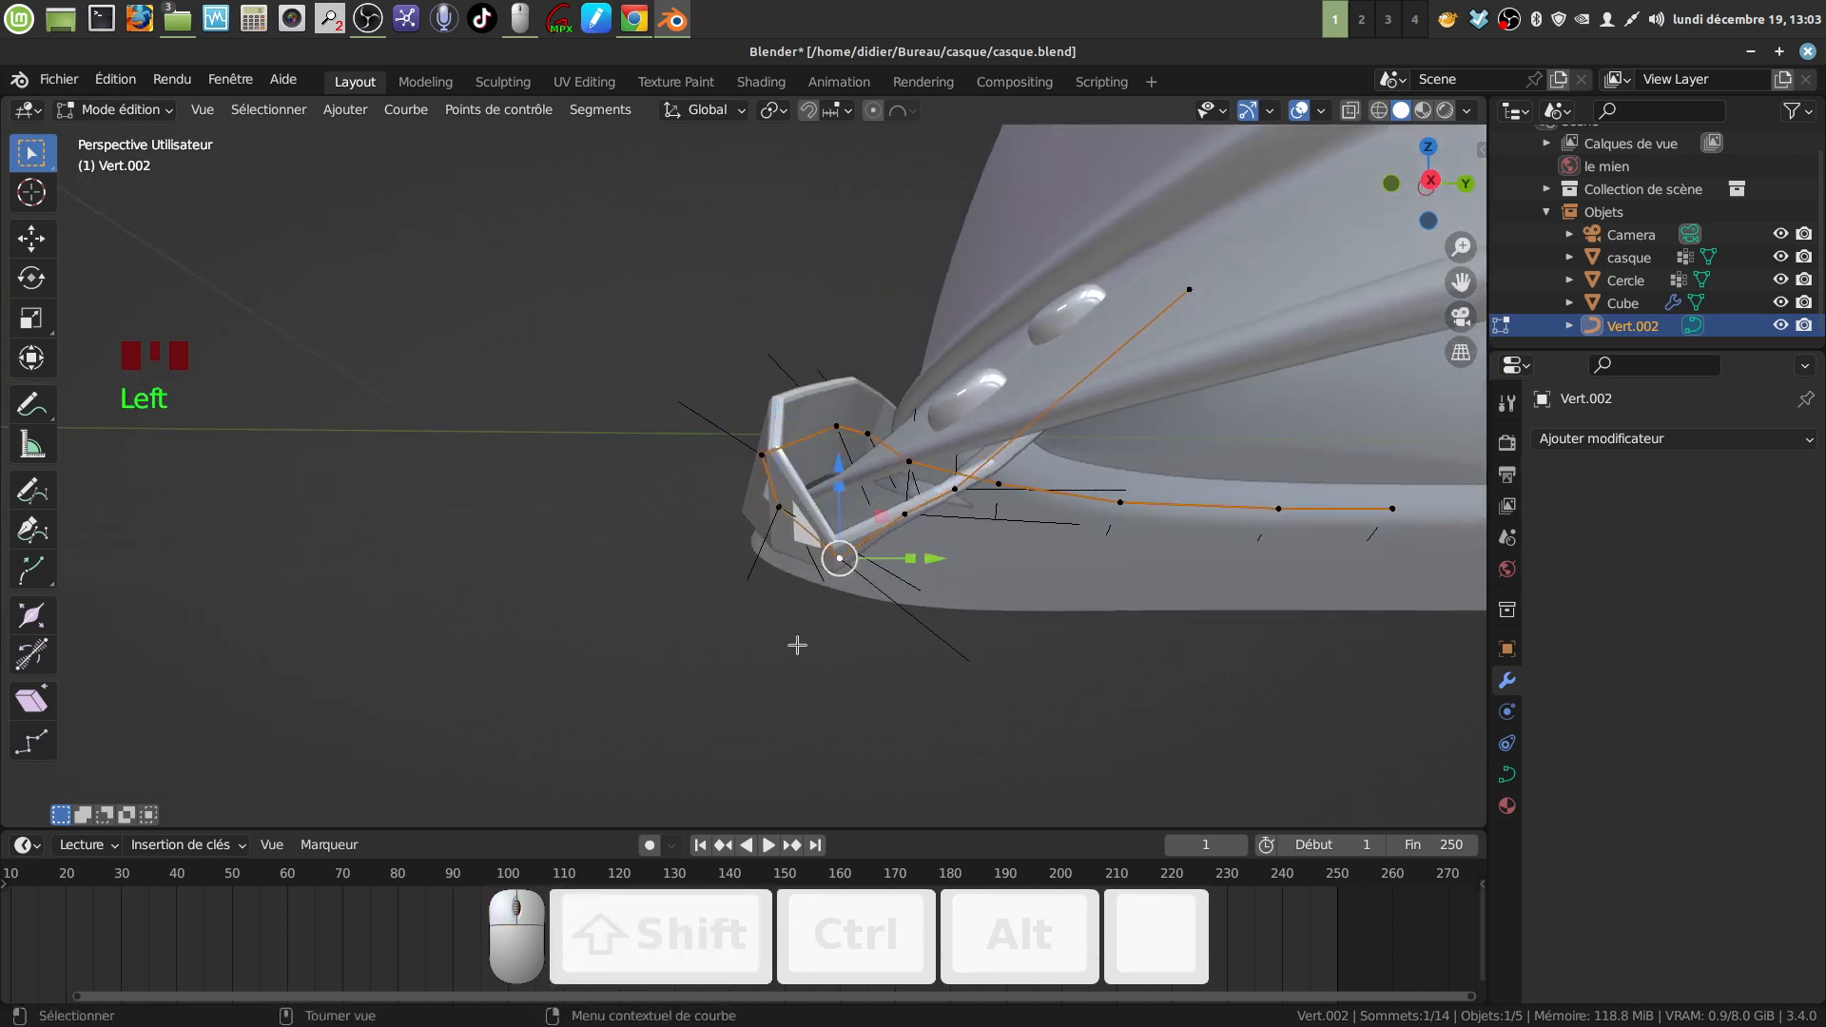
{"action": "key", "text": "x"}
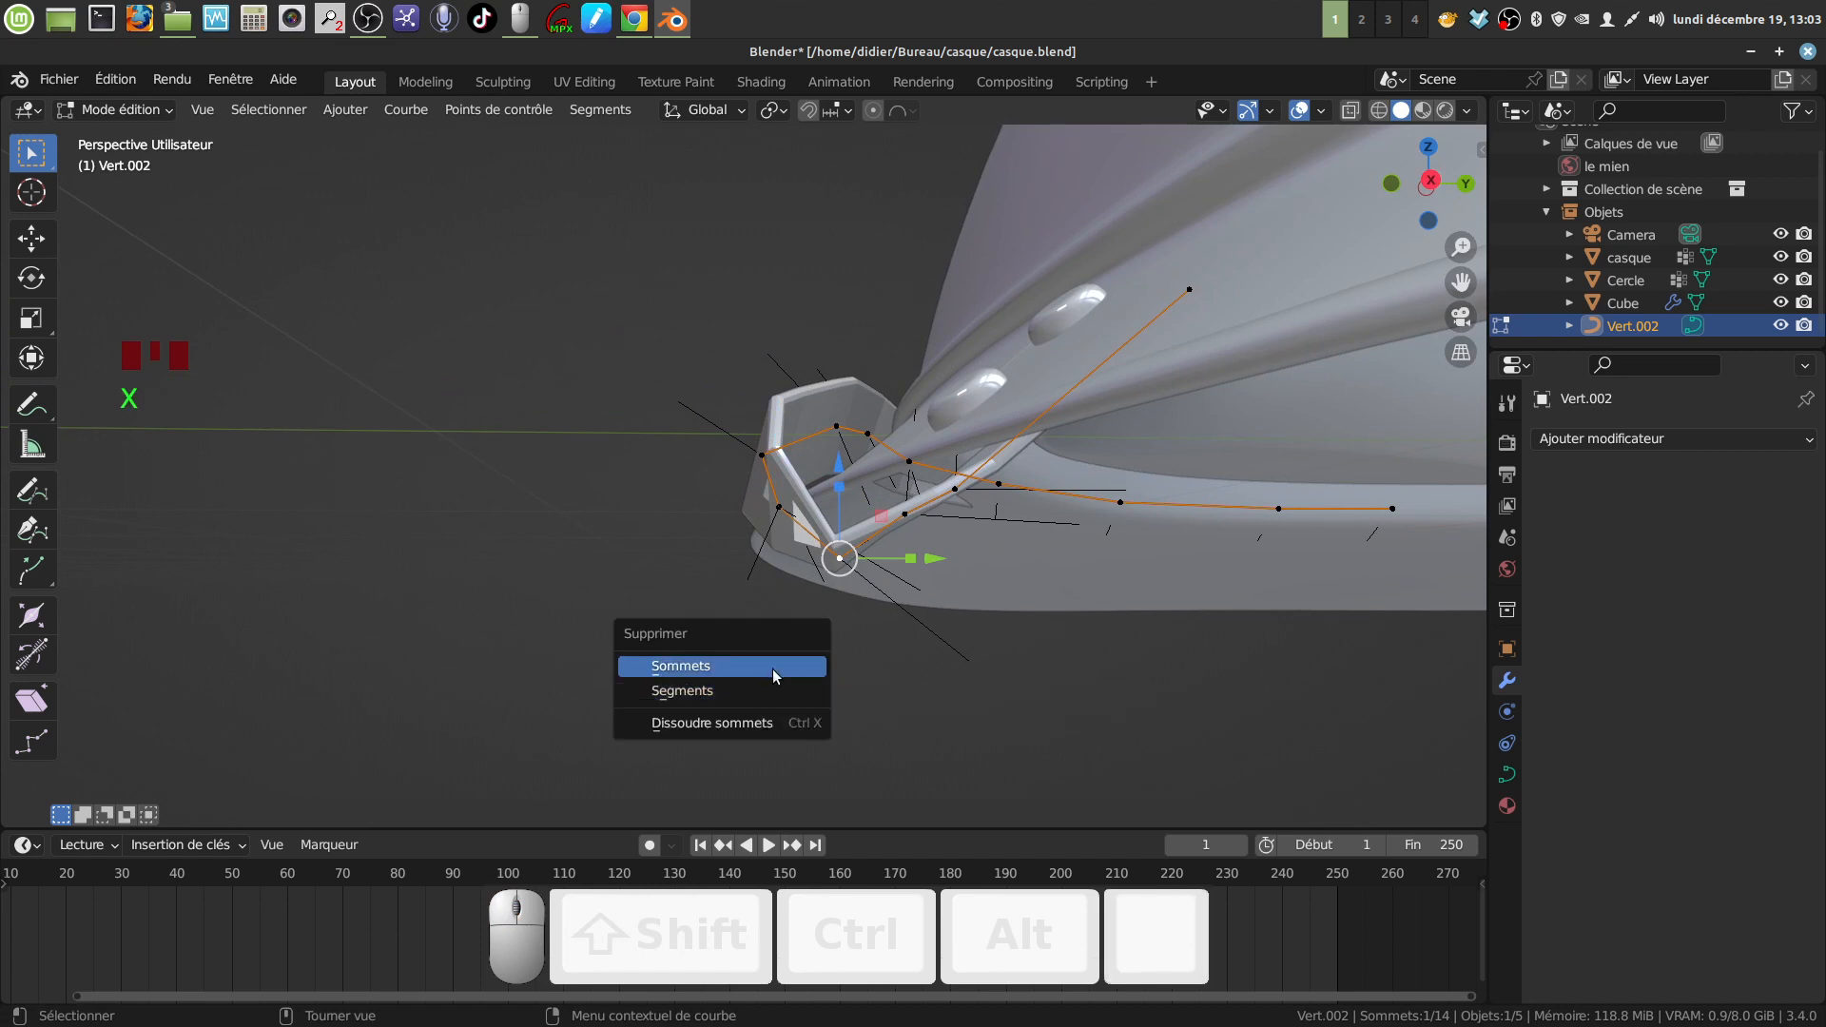
{"action": "left_click", "coordinate": [786, 664]}
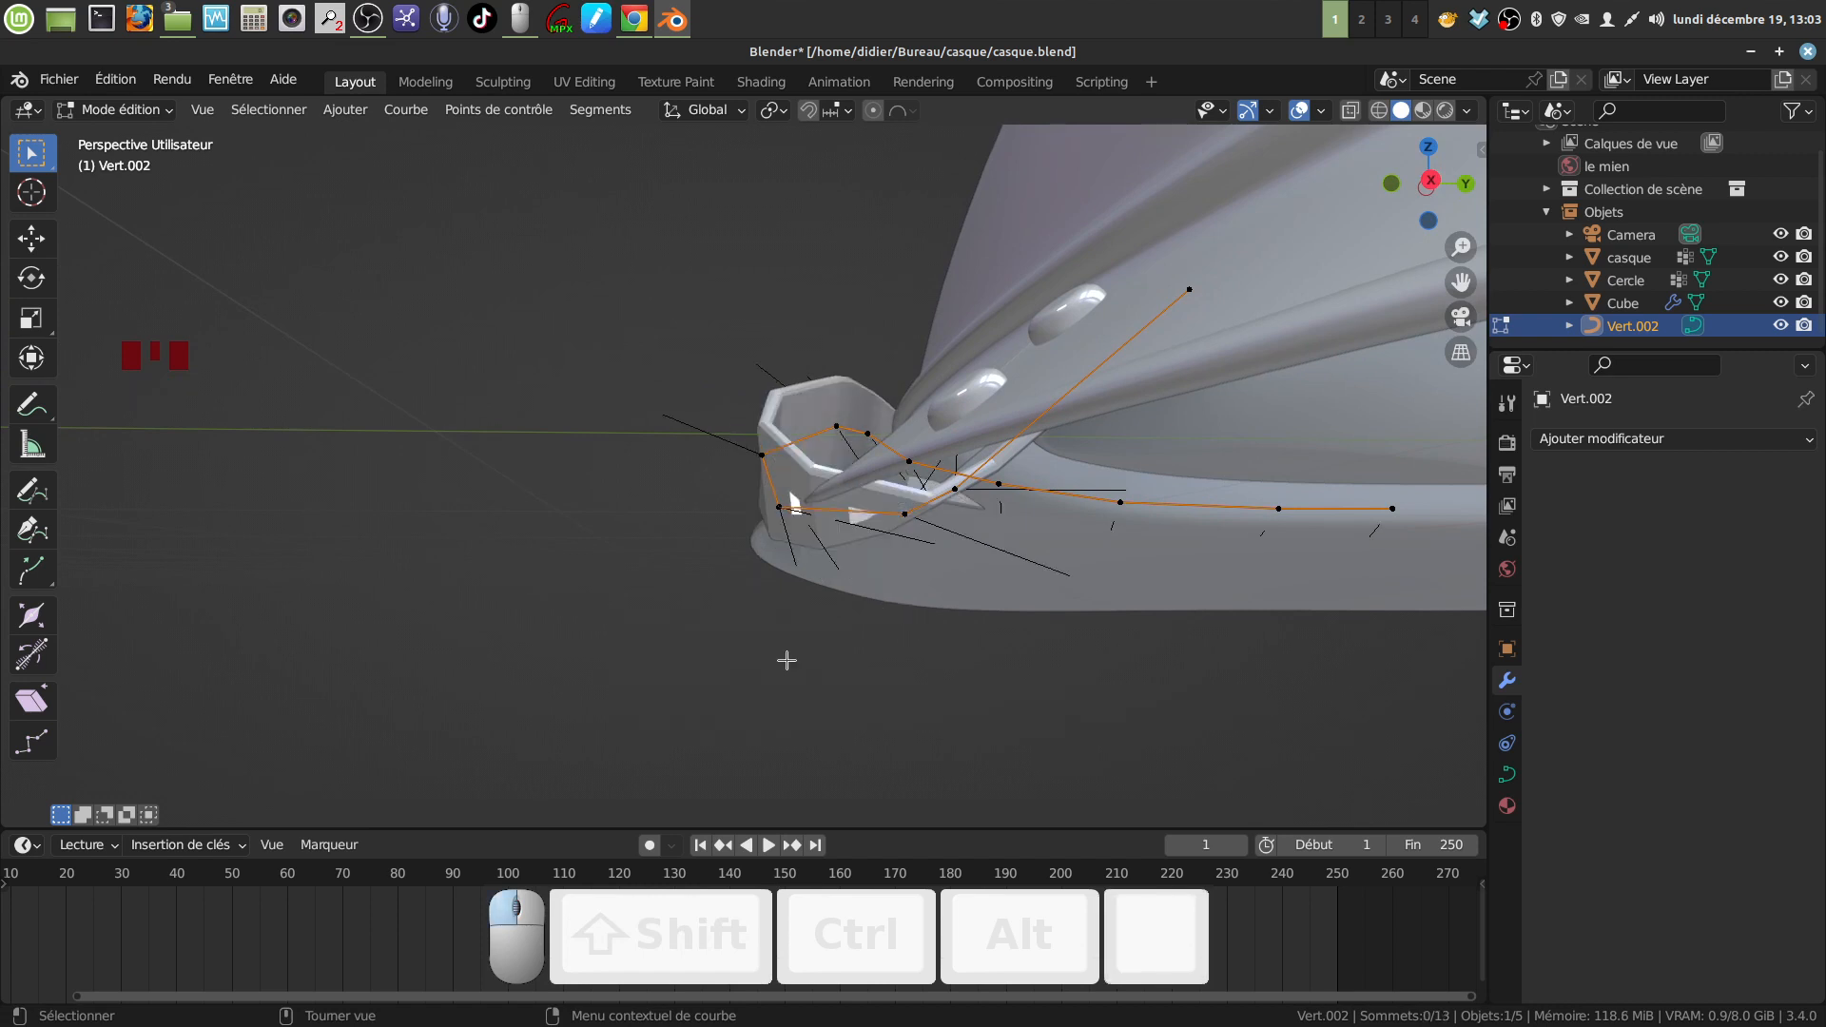
Step: Select the two points forming the strap's lower segment under the brim and lower them about 0.034 m
{"action": "middle_click_drag", "start_coordinate": [913, 551], "coordinate": [917, 549]}
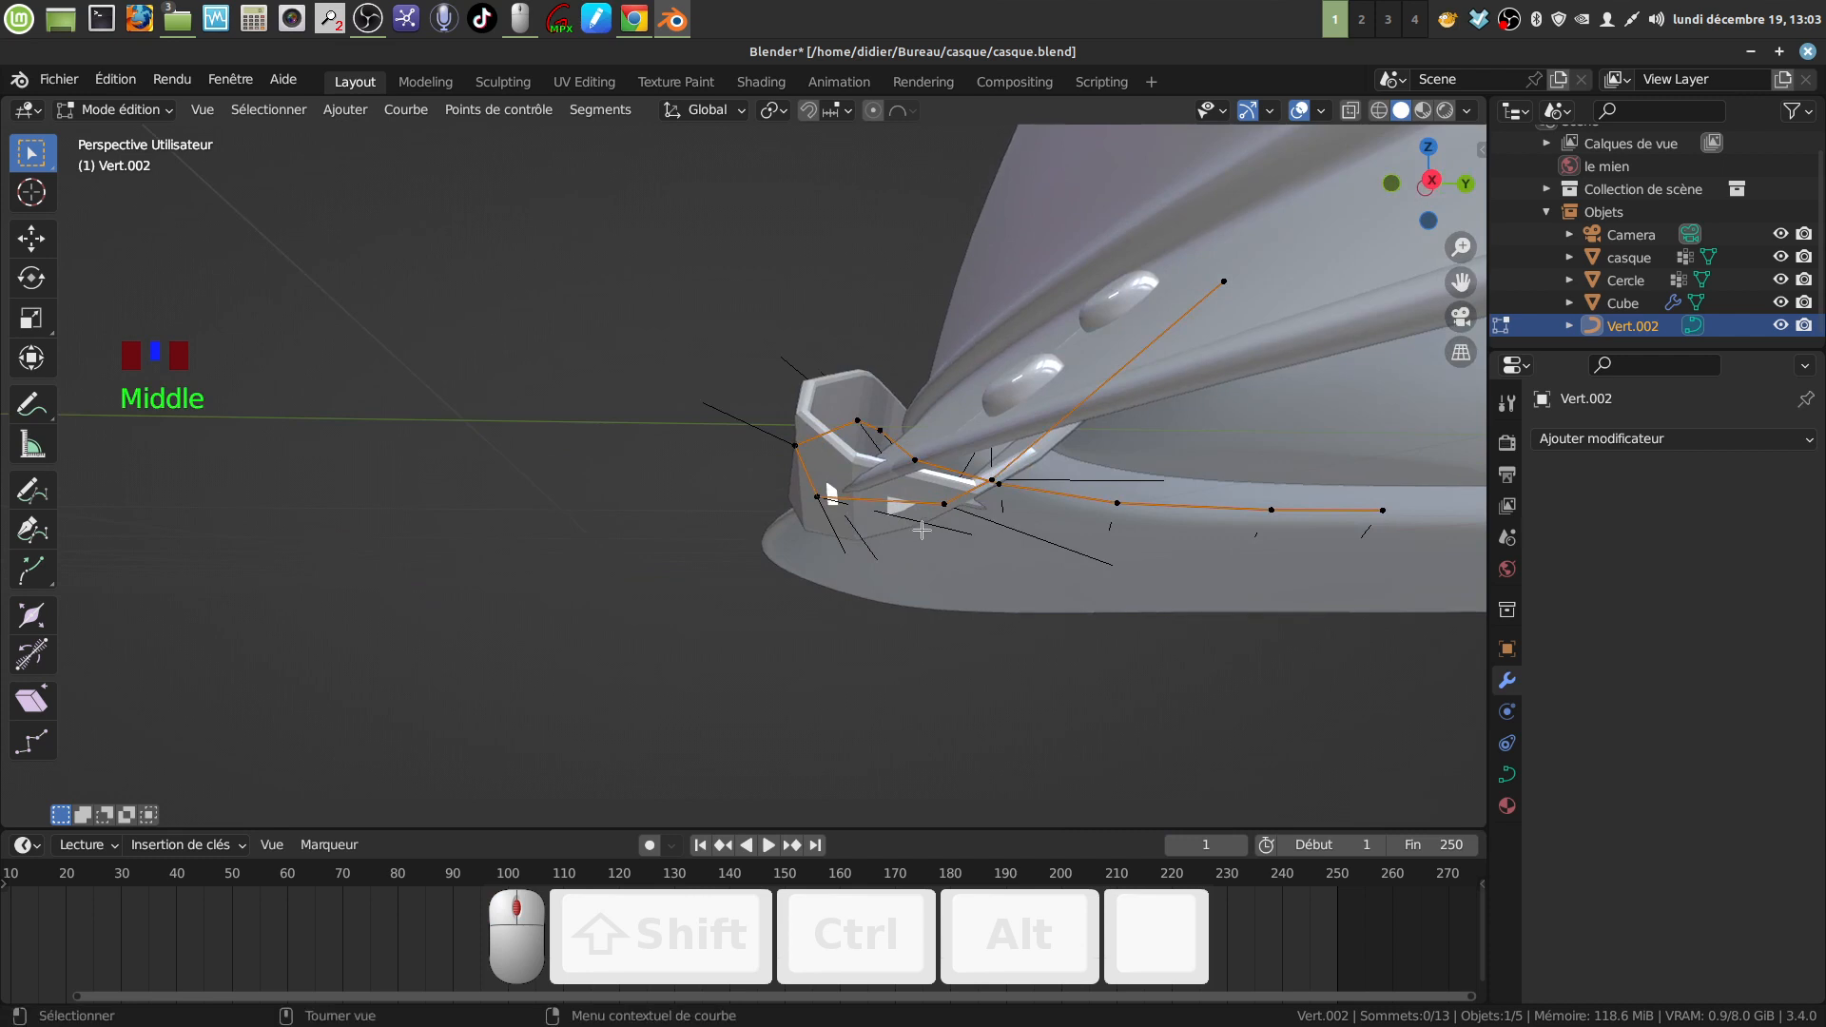
{"action": "left_click", "coordinate": [942, 505], "text": "shift"}
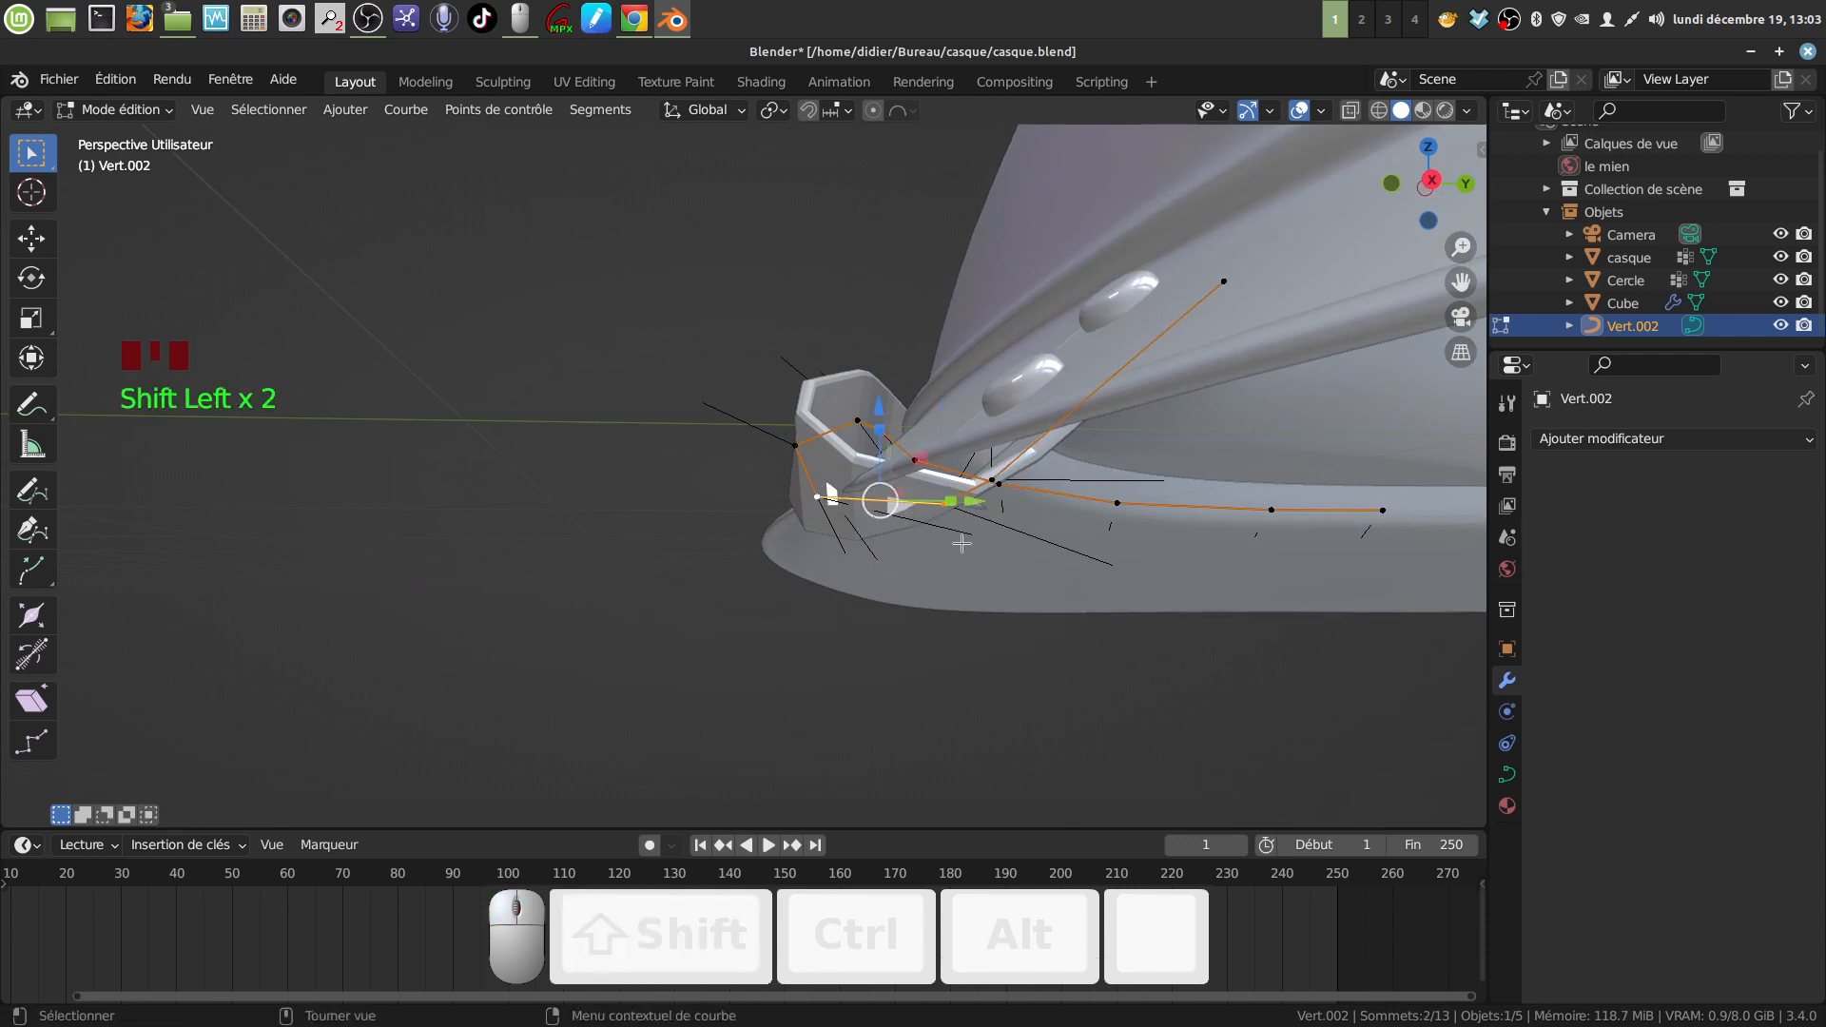
{"action": "key", "text": "g"}
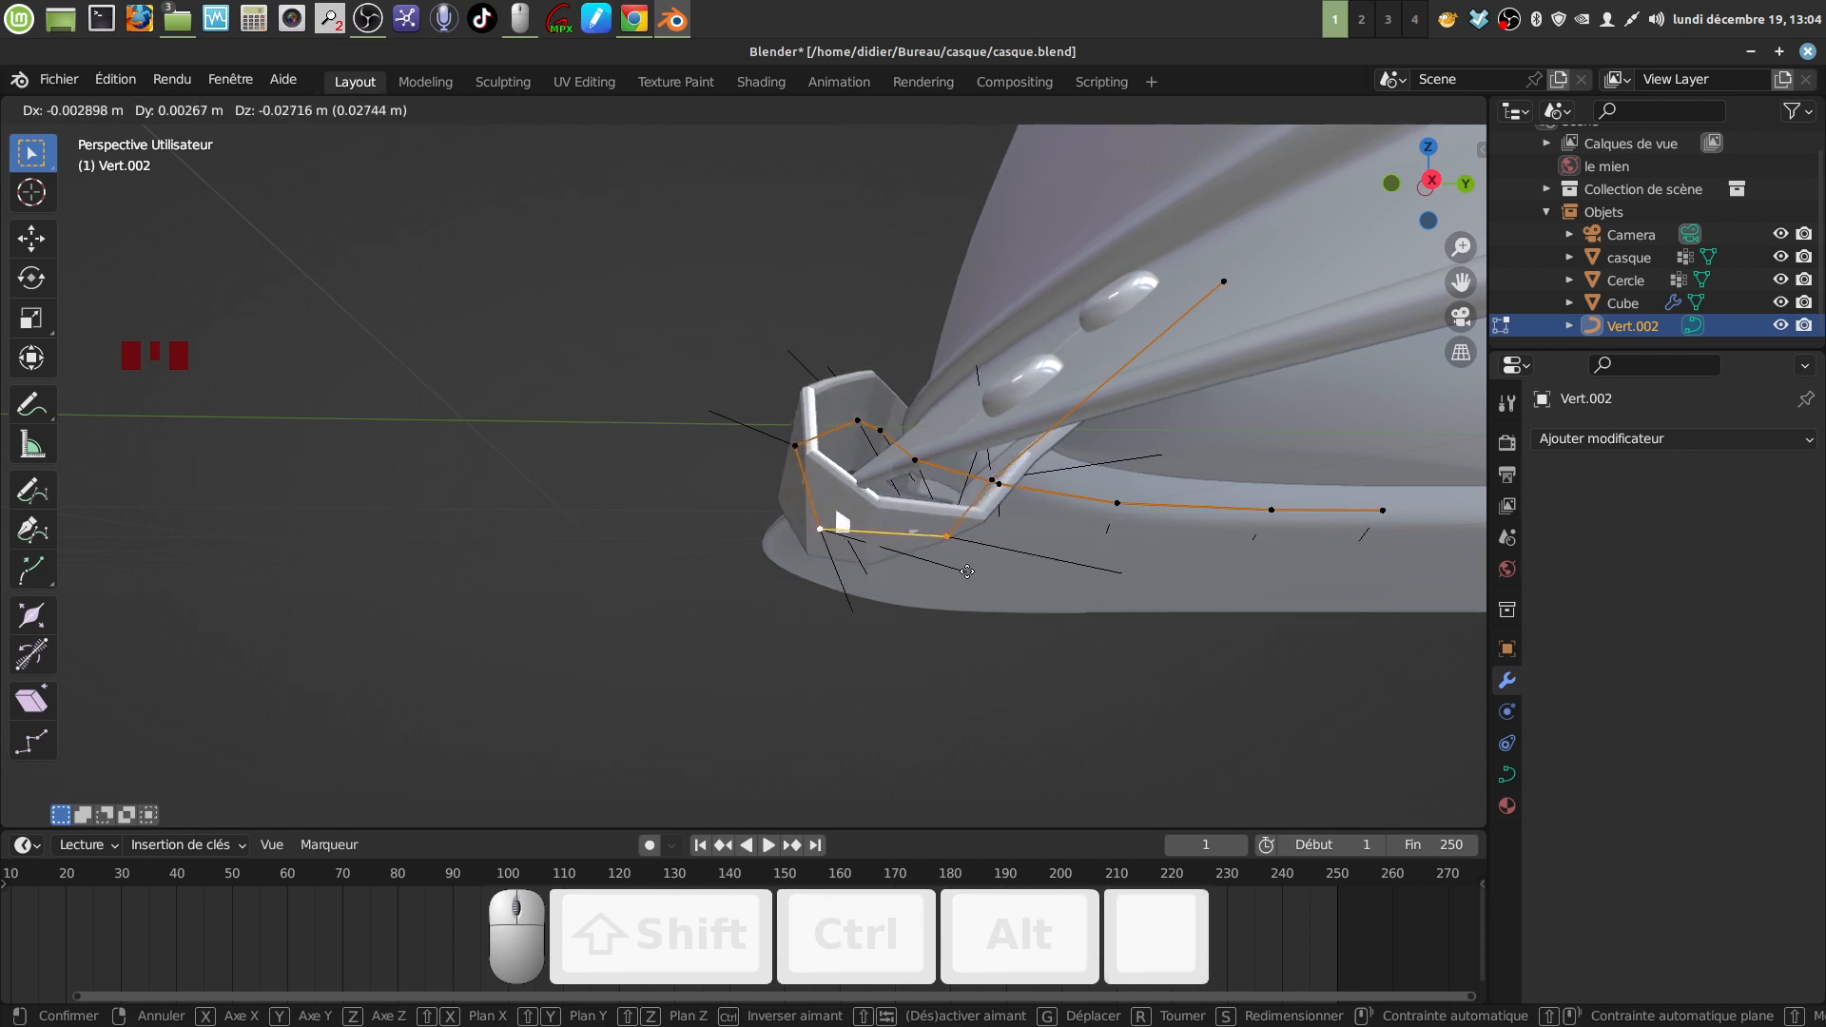
{"action": "left_click", "coordinate": [963, 579]}
Step: Select all points of the strap curve and subdivide it with one cut
{"action": "middle_click_drag", "start_coordinate": [963, 579], "coordinate": [1017, 575]}
{"action": "scroll", "coordinate": [990, 576], "scroll_direction": "down", "scroll_amount": 2}
{"action": "middle_click_drag", "start_coordinate": [1017, 574], "coordinate": [928, 548], "text": "shift"}
{"action": "middle_click_drag", "start_coordinate": [928, 548], "coordinate": [965, 555]}
{"action": "middle_click_drag", "start_coordinate": [964, 555], "coordinate": [960, 551], "text": "shift"}
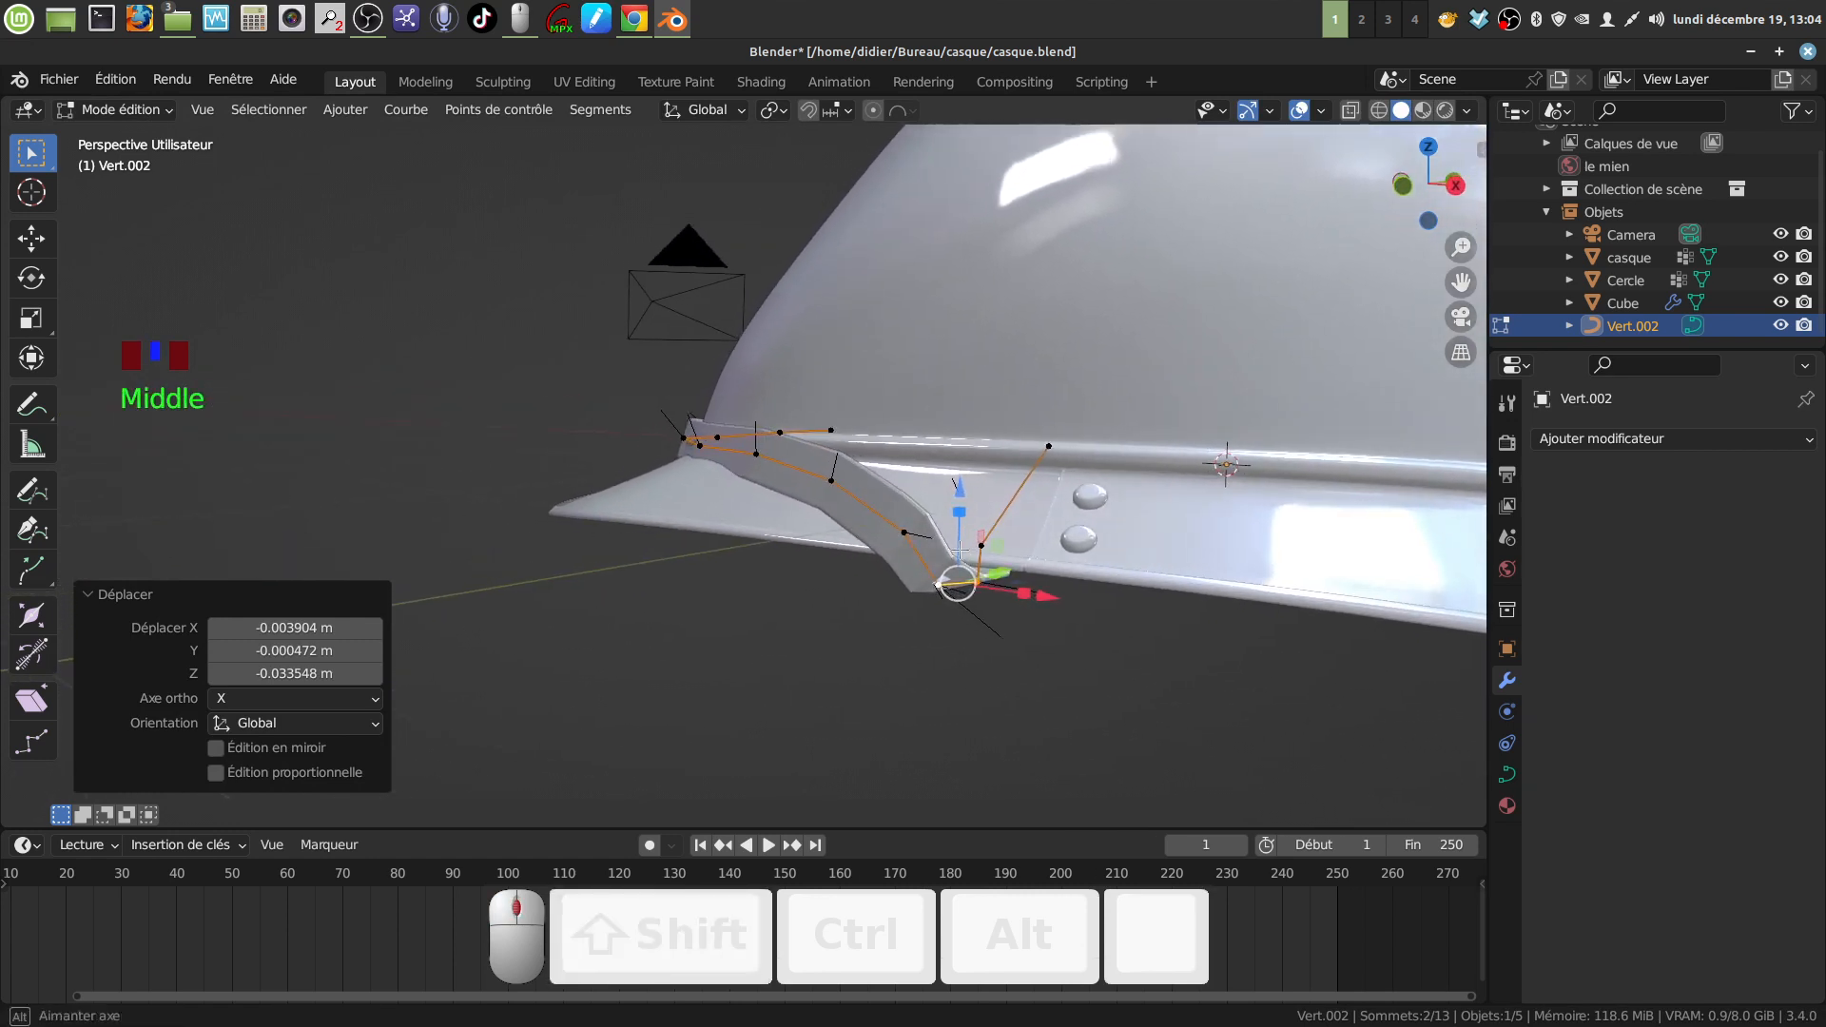
{"action": "key", "text": "a"}
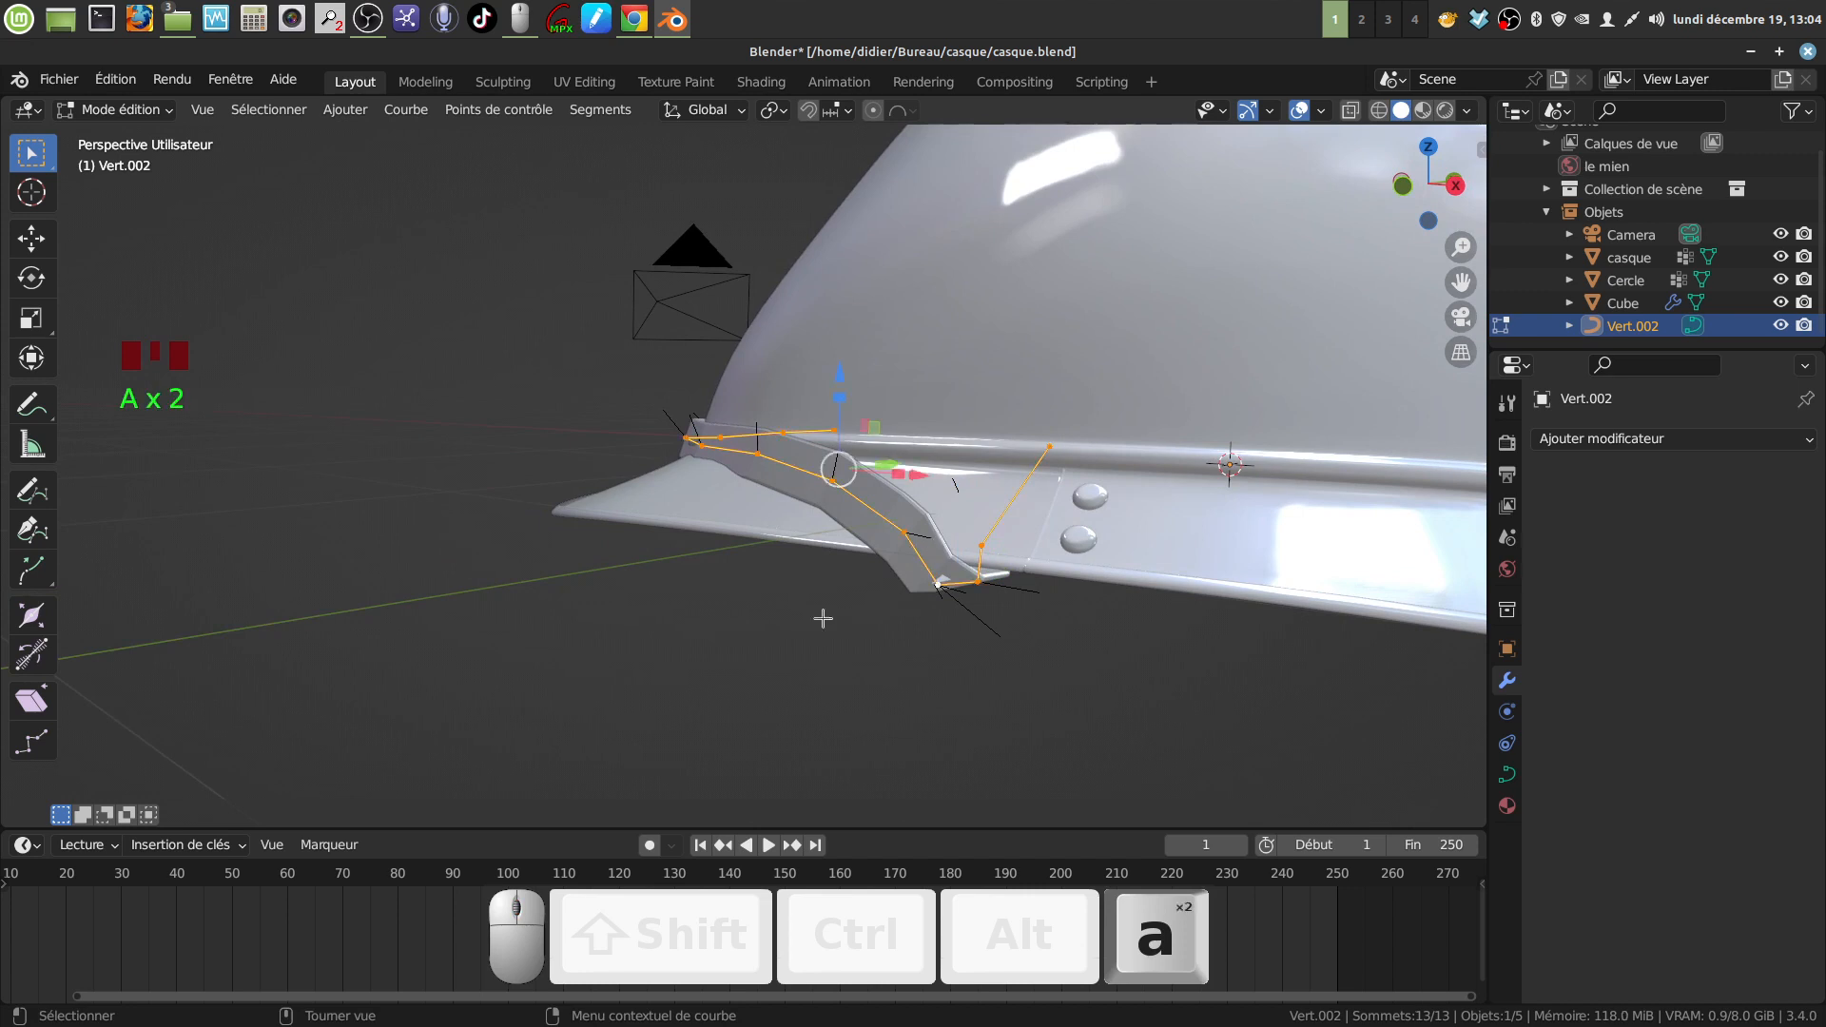
{"action": "right_click", "coordinate": [672, 645]}
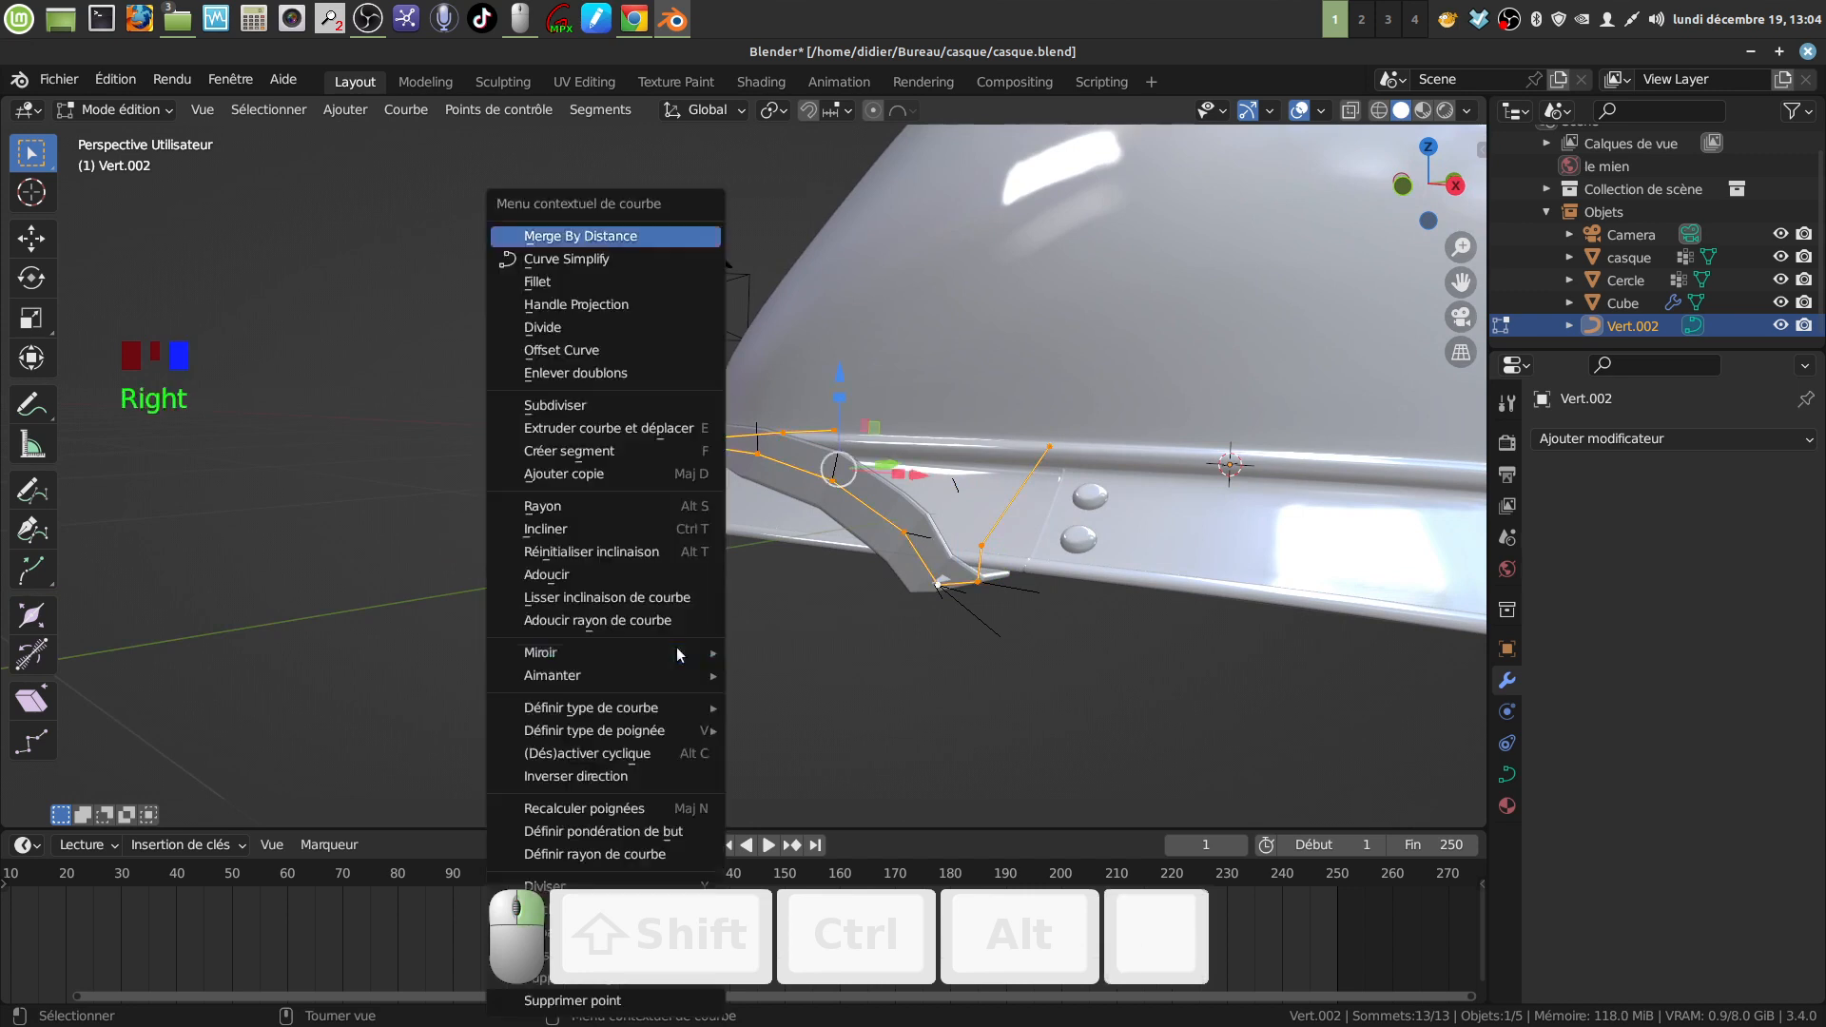
{"action": "left_click", "coordinate": [575, 407]}
Step: Set the spline type of the whole strap curve to NURBS
{"action": "middle_click_drag", "start_coordinate": [923, 591], "coordinate": [986, 678]}
{"action": "scroll", "coordinate": [895, 623], "scroll_direction": "up", "scroll_amount": 3}
{"action": "scroll", "coordinate": [928, 642], "scroll_direction": "down", "scroll_amount": 2}
{"action": "scroll", "coordinate": [914, 563], "scroll_direction": "down", "scroll_amount": 3}
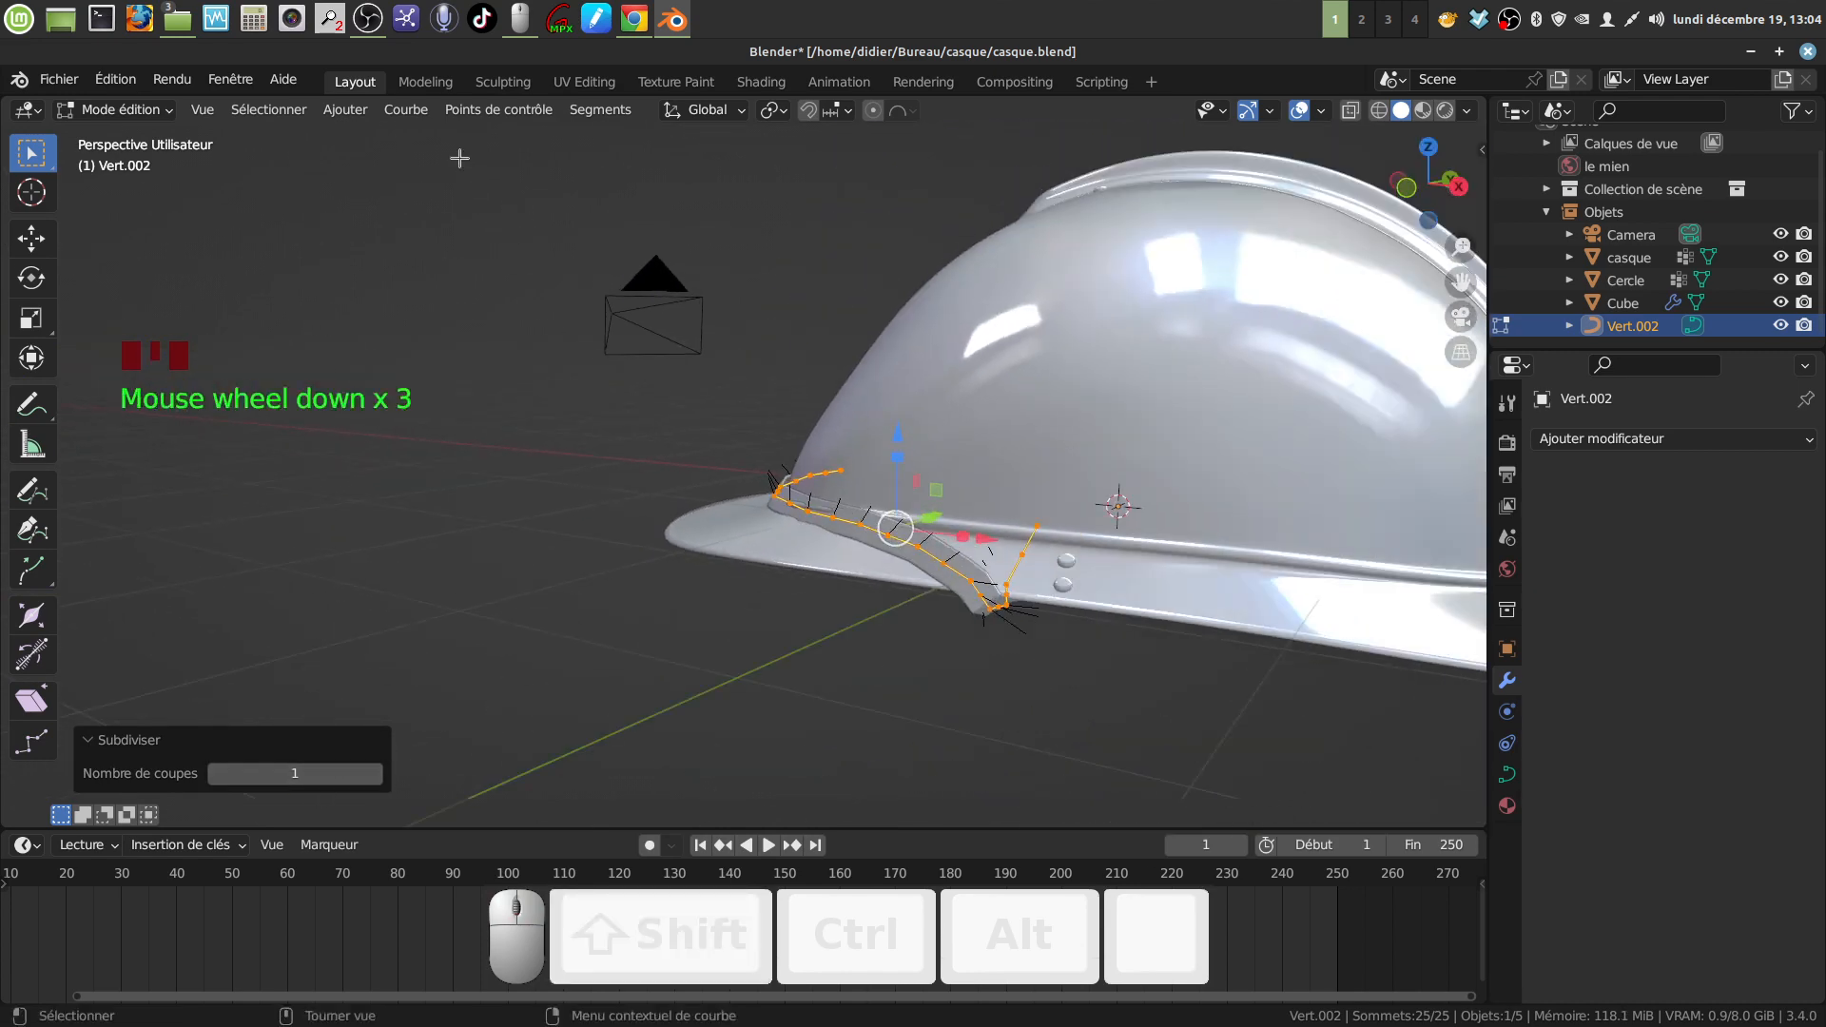
{"action": "left_click", "coordinate": [599, 111]}
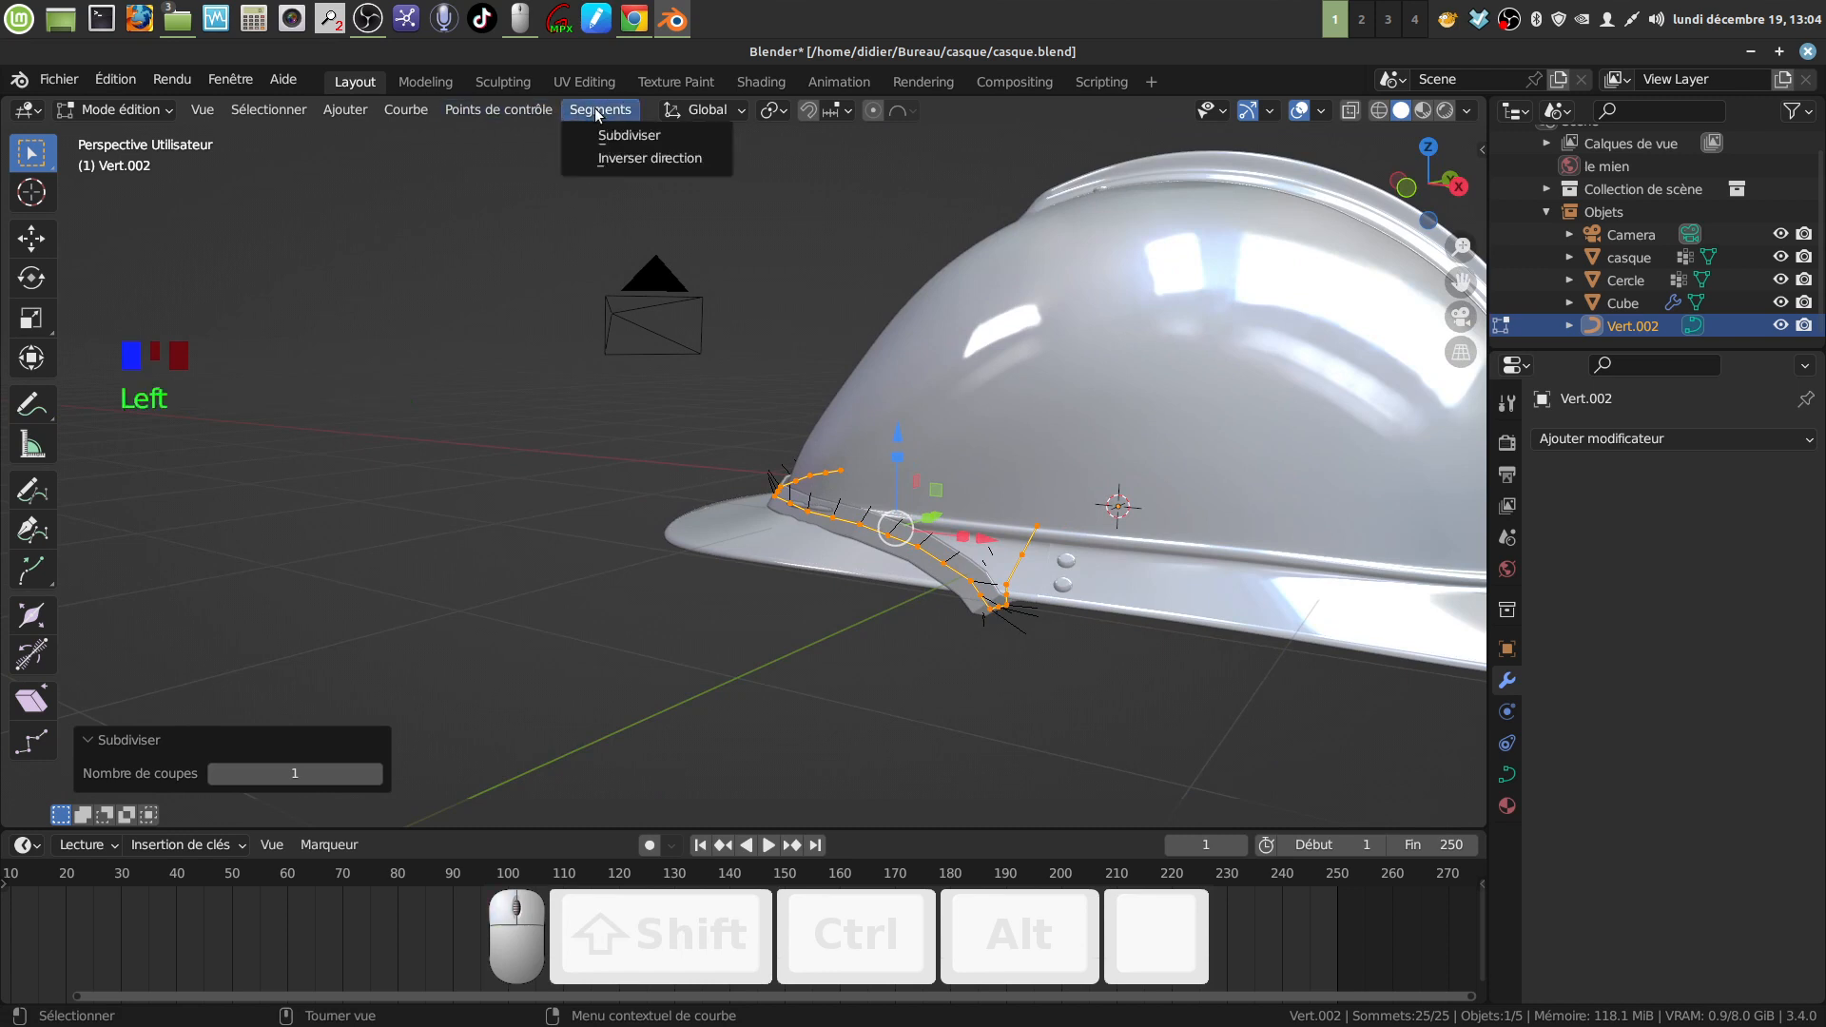
{"action": "mouse_move", "coordinate": [525, 113]}
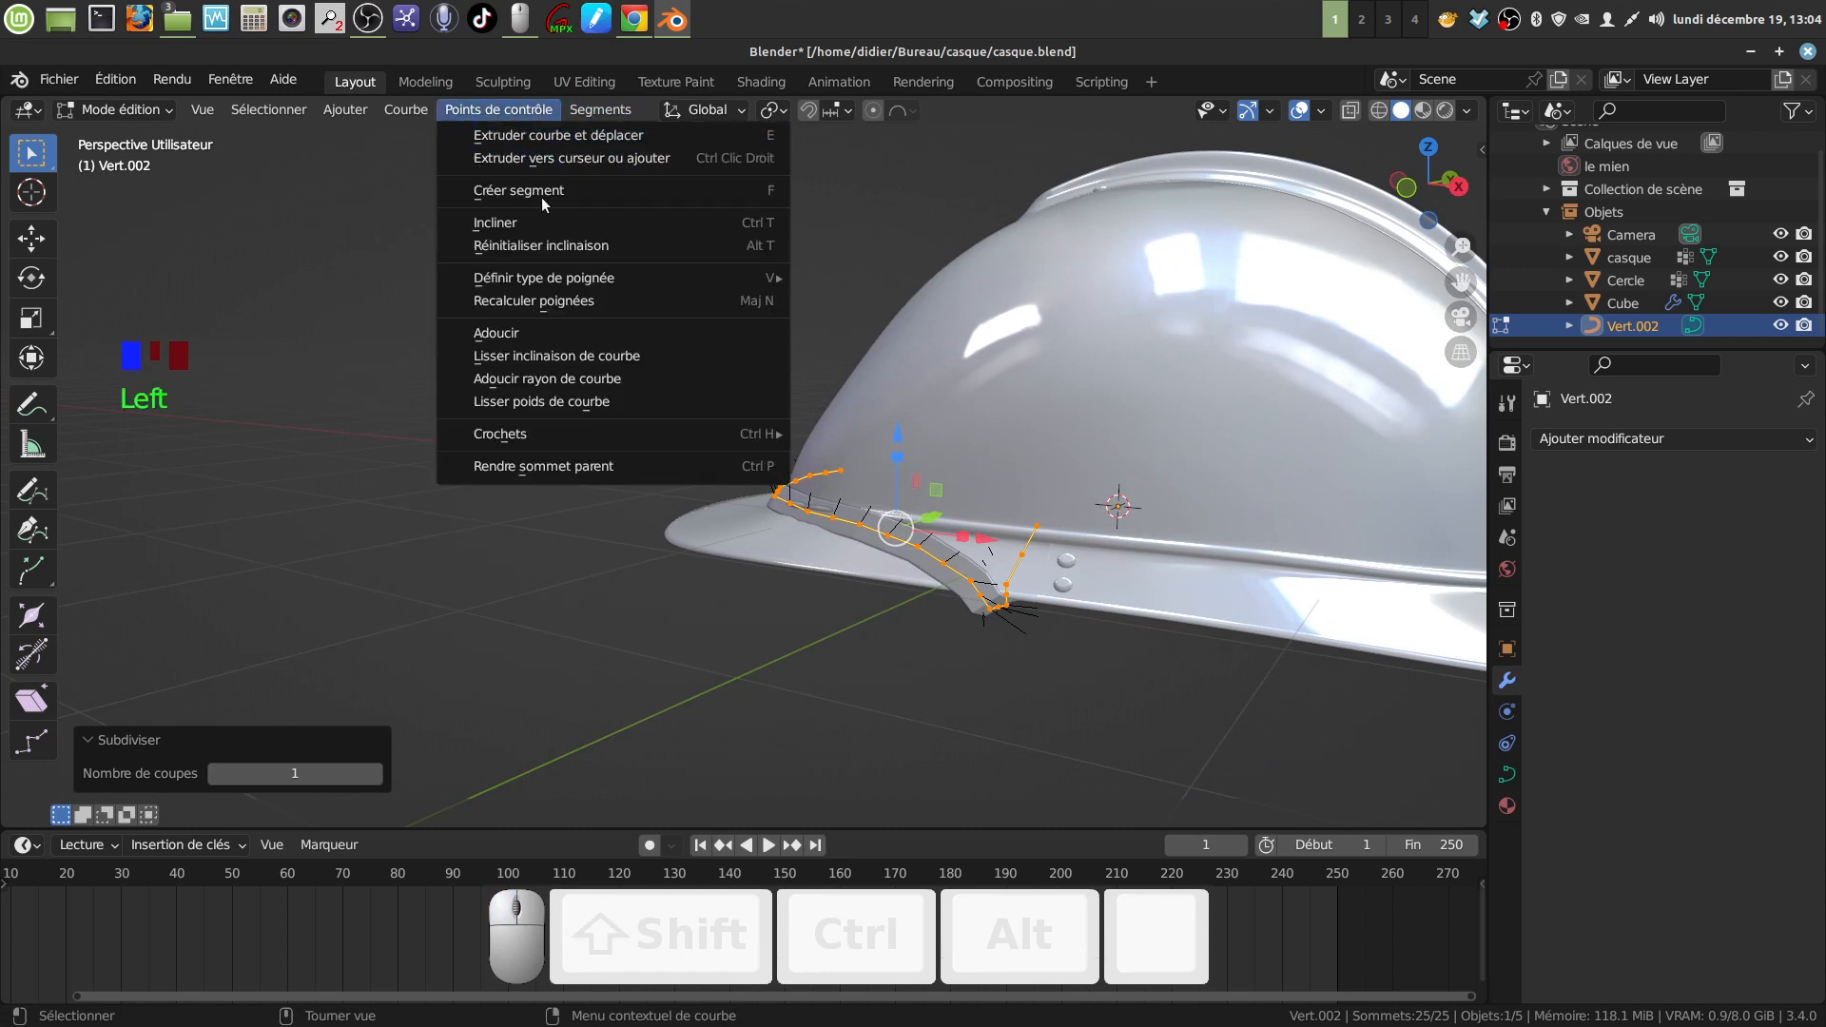
{"action": "mouse_move", "coordinate": [585, 284]}
{"action": "left_click", "coordinate": [407, 113]}
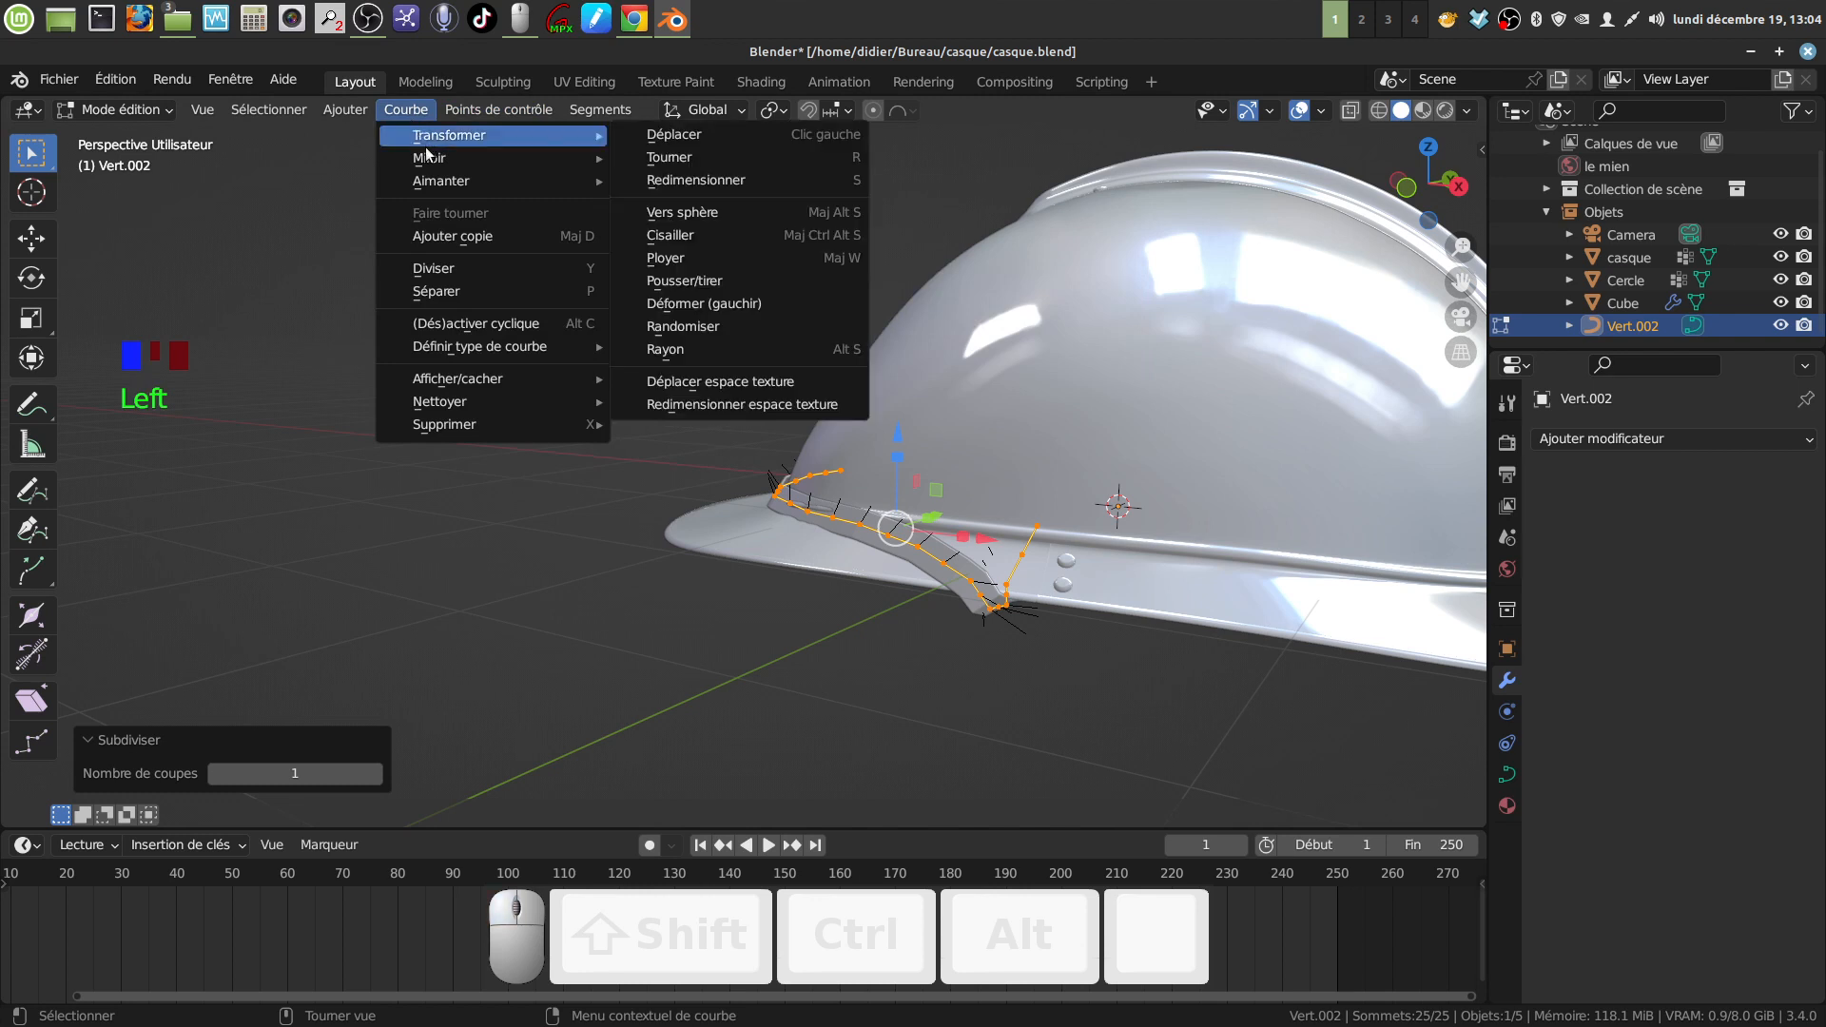
{"action": "mouse_move", "coordinate": [534, 358]}
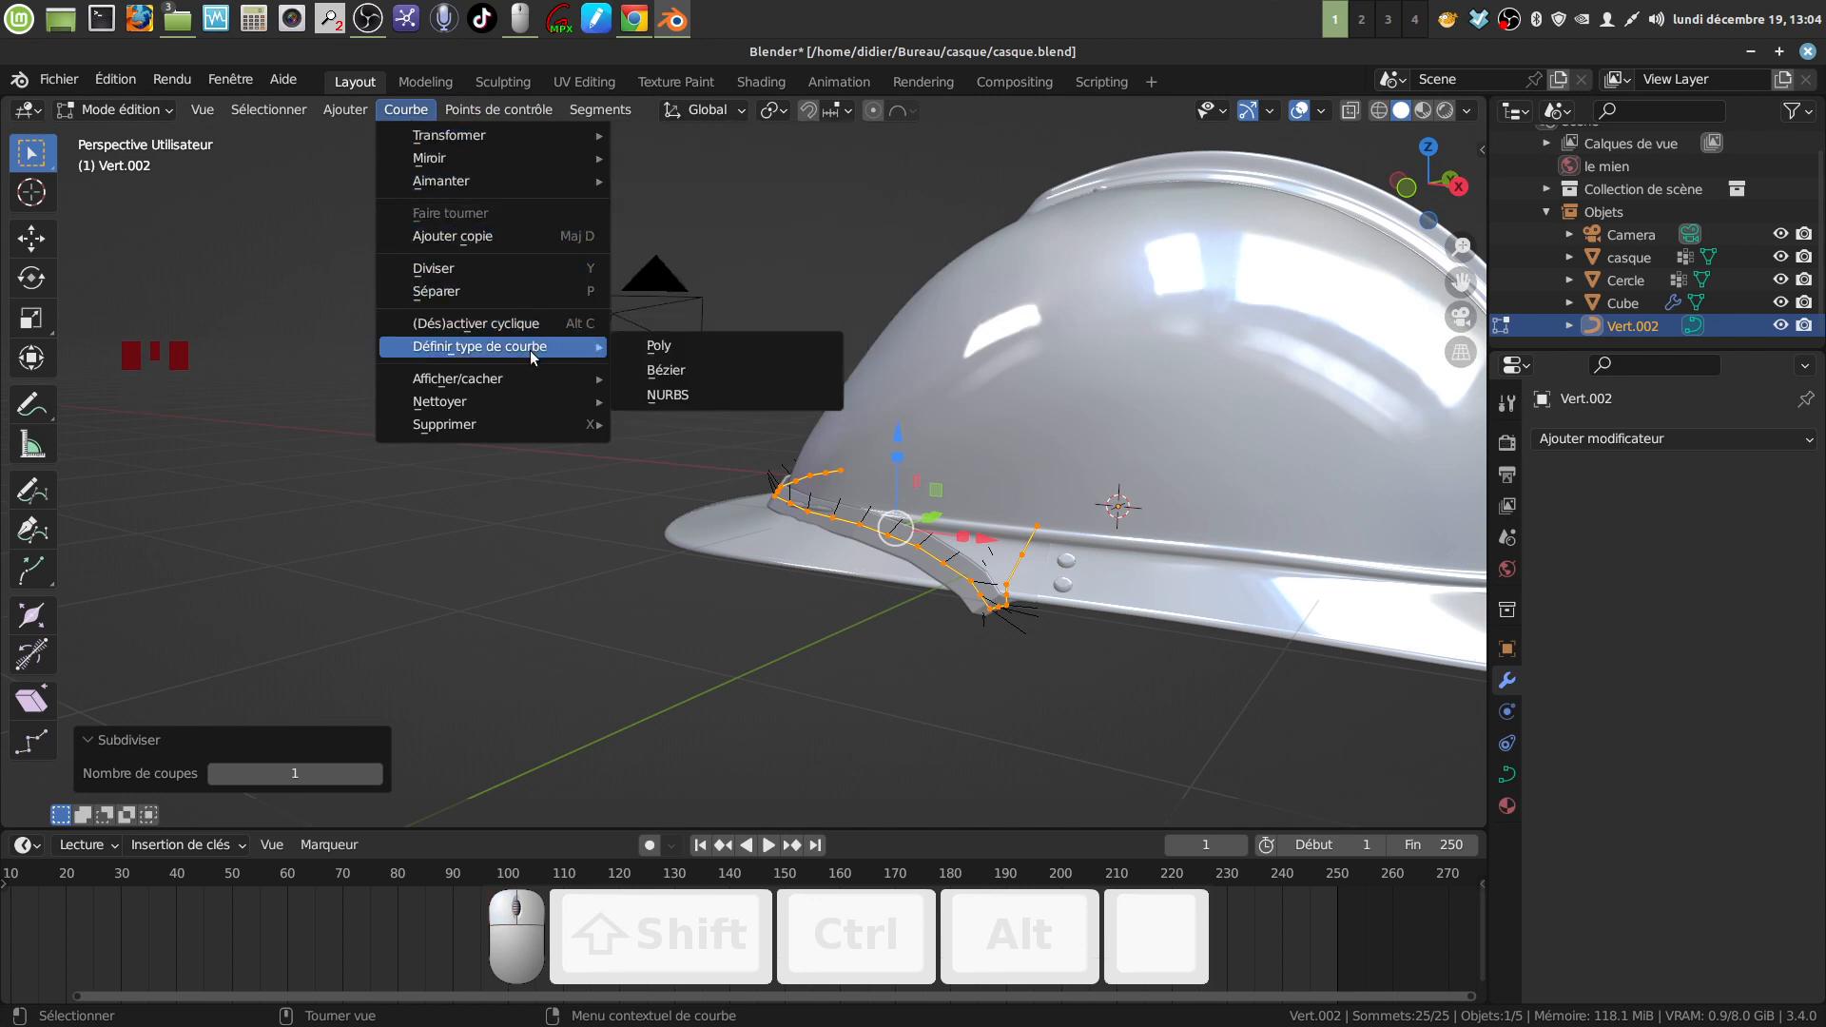
{"action": "left_click", "coordinate": [679, 407]}
Step: Inspect the strap's shape around the brim outside Edit Mode, and return to editing the curve
{"action": "mouse_move", "coordinate": [681, 407]}
{"action": "middle_mouse_down"}
{"action": "mouse_move", "coordinate": [742, 371]}
{"action": "mouse_move", "coordinate": [861, 476]}
{"action": "mouse_move", "coordinate": [732, 379]}
{"action": "mouse_move", "coordinate": [700, 378]}
{"action": "middle_mouse_up"}
{"action": "middle_click_drag", "start_coordinate": [699, 379], "coordinate": [834, 459]}
{"action": "scroll", "coordinate": [814, 576], "scroll_direction": "up", "scroll_amount": 2}
{"action": "key", "text": "Tab"}
{"action": "key", "text": "Tab"}
Step: Select the six control points around the strap's bend under the brim edge, and smooth their curve radius and positions
{"action": "scroll", "coordinate": [784, 476], "scroll_direction": "up", "scroll_amount": 3}
{"action": "left_click", "coordinate": [798, 391]}
{"action": "key", "text": "Delete"}
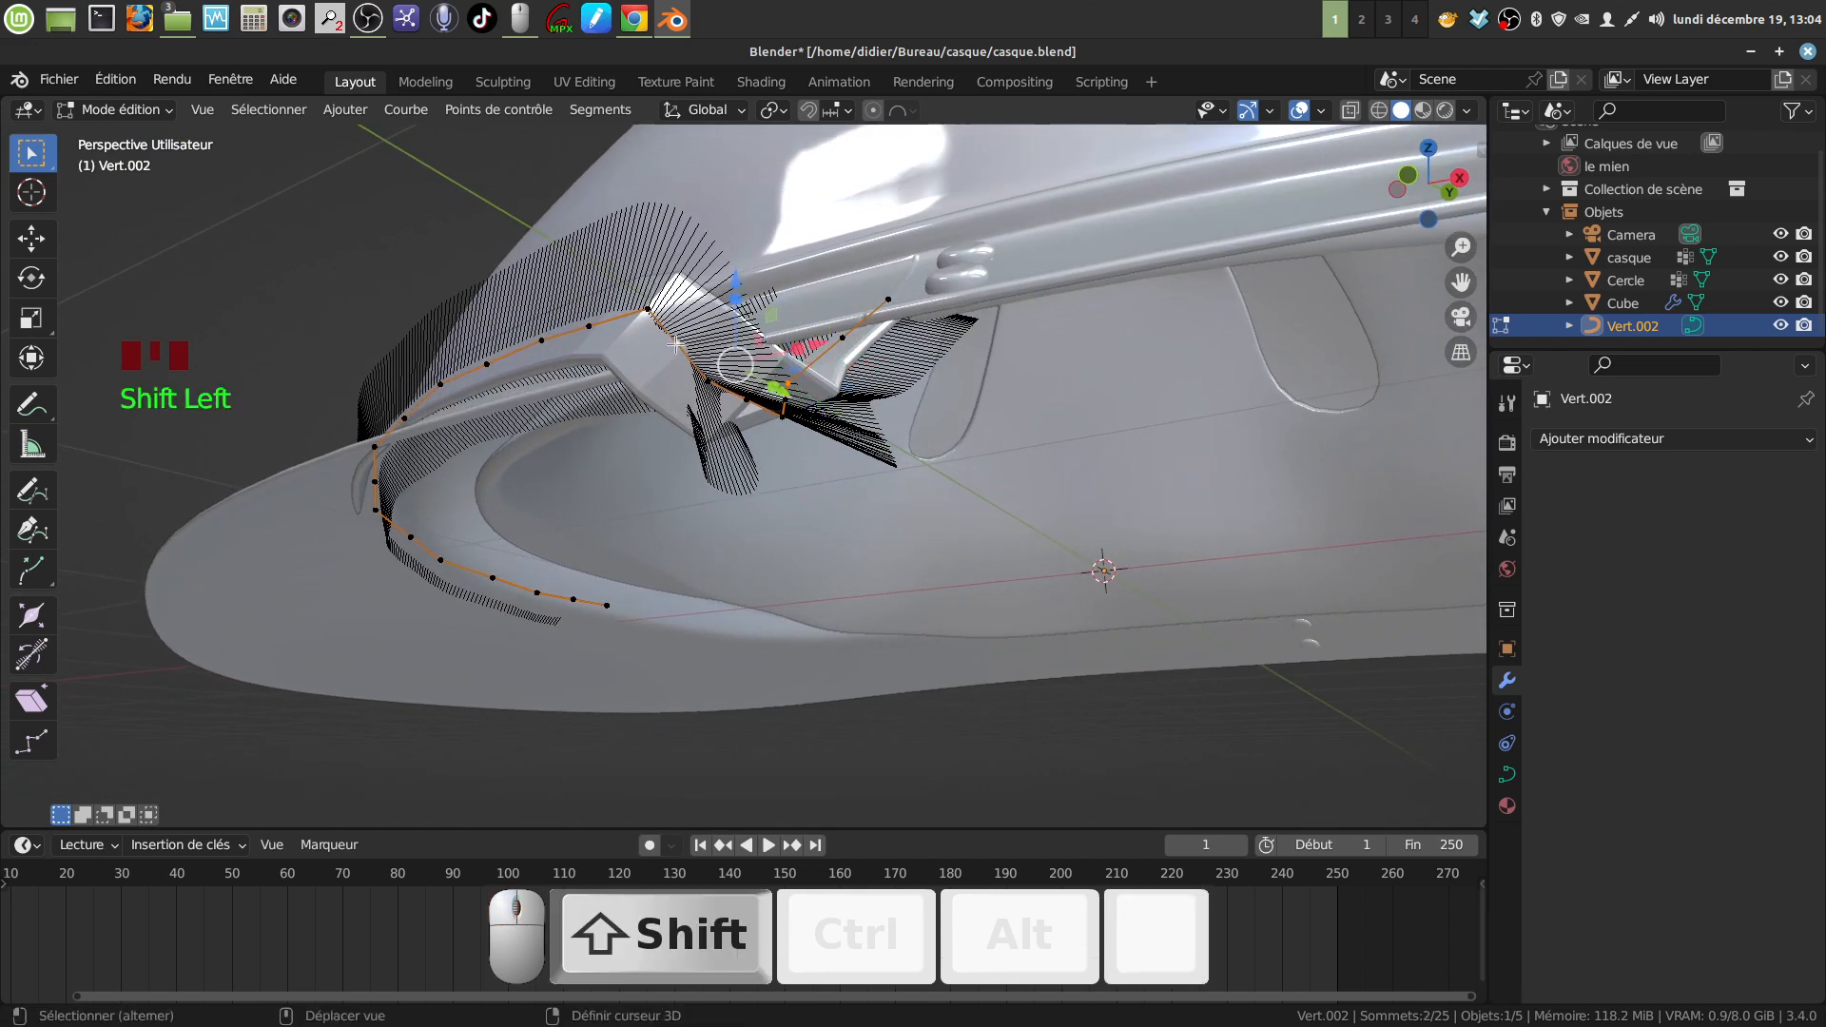
{"action": "middle_click_drag", "start_coordinate": [747, 394], "coordinate": [750, 398]}
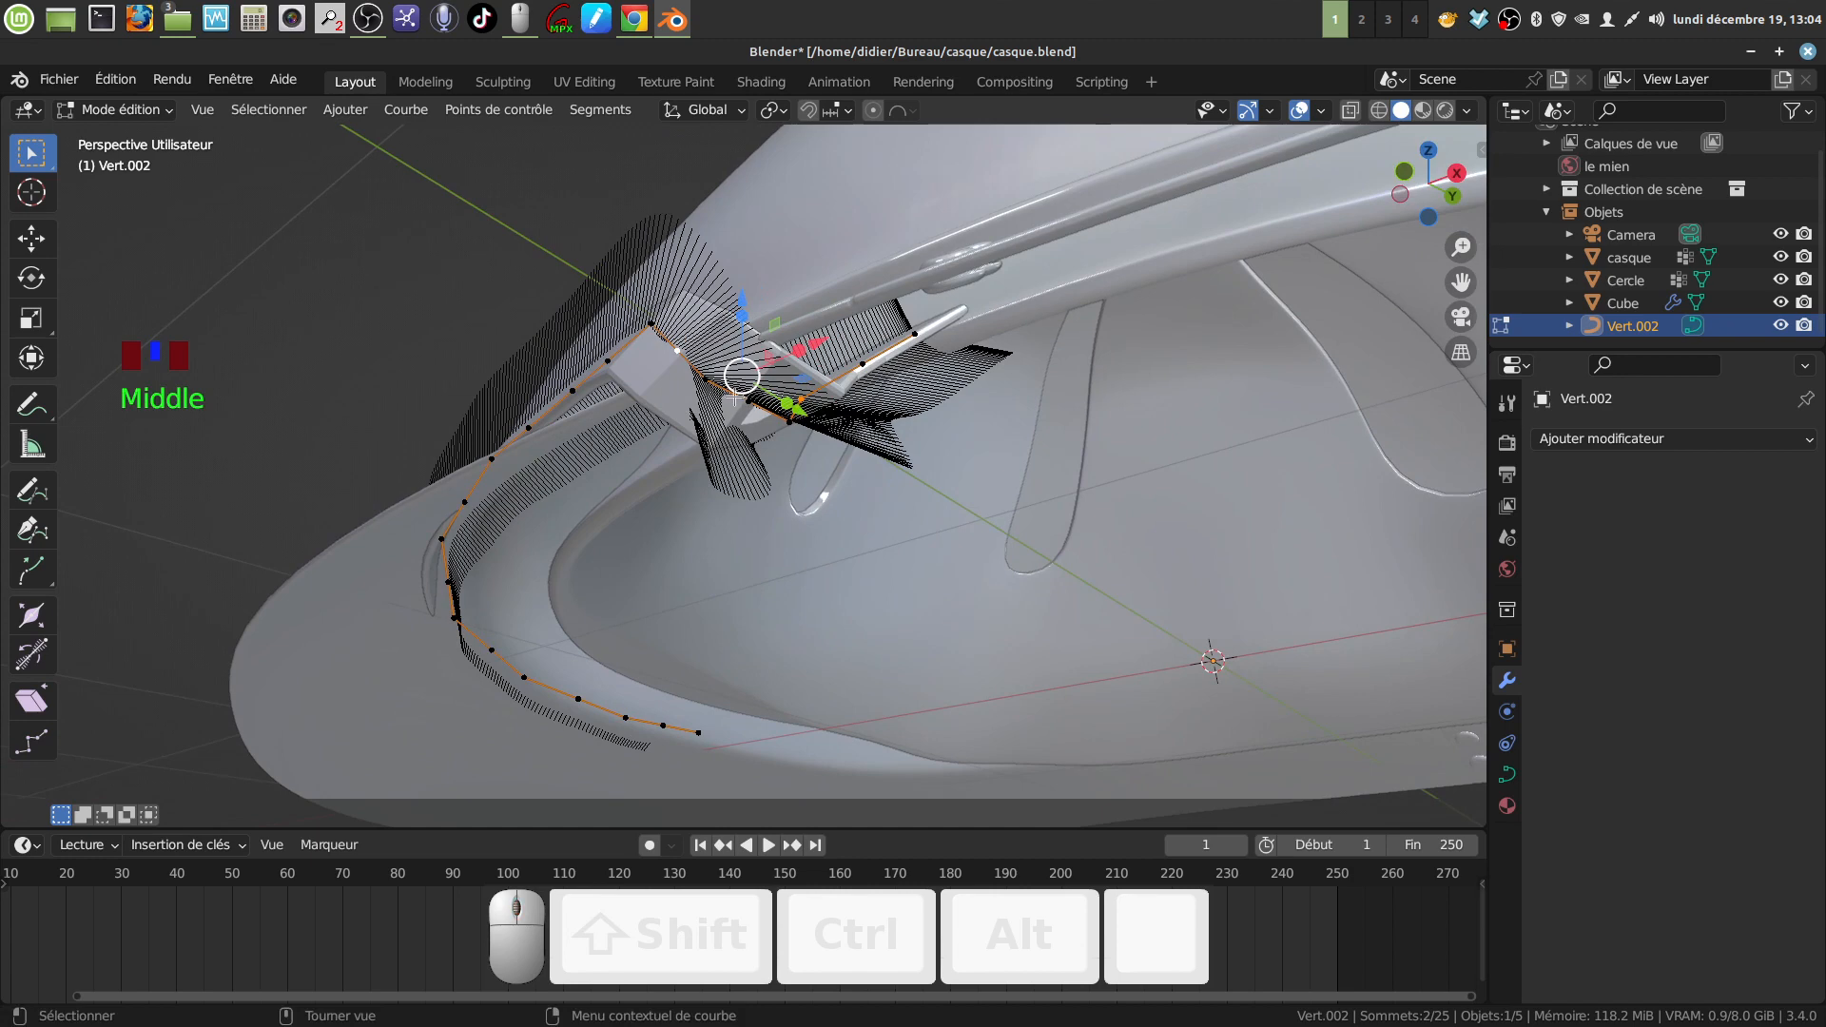
{"action": "key", "text": "c"}
{"action": "left_click", "coordinate": [697, 378]}
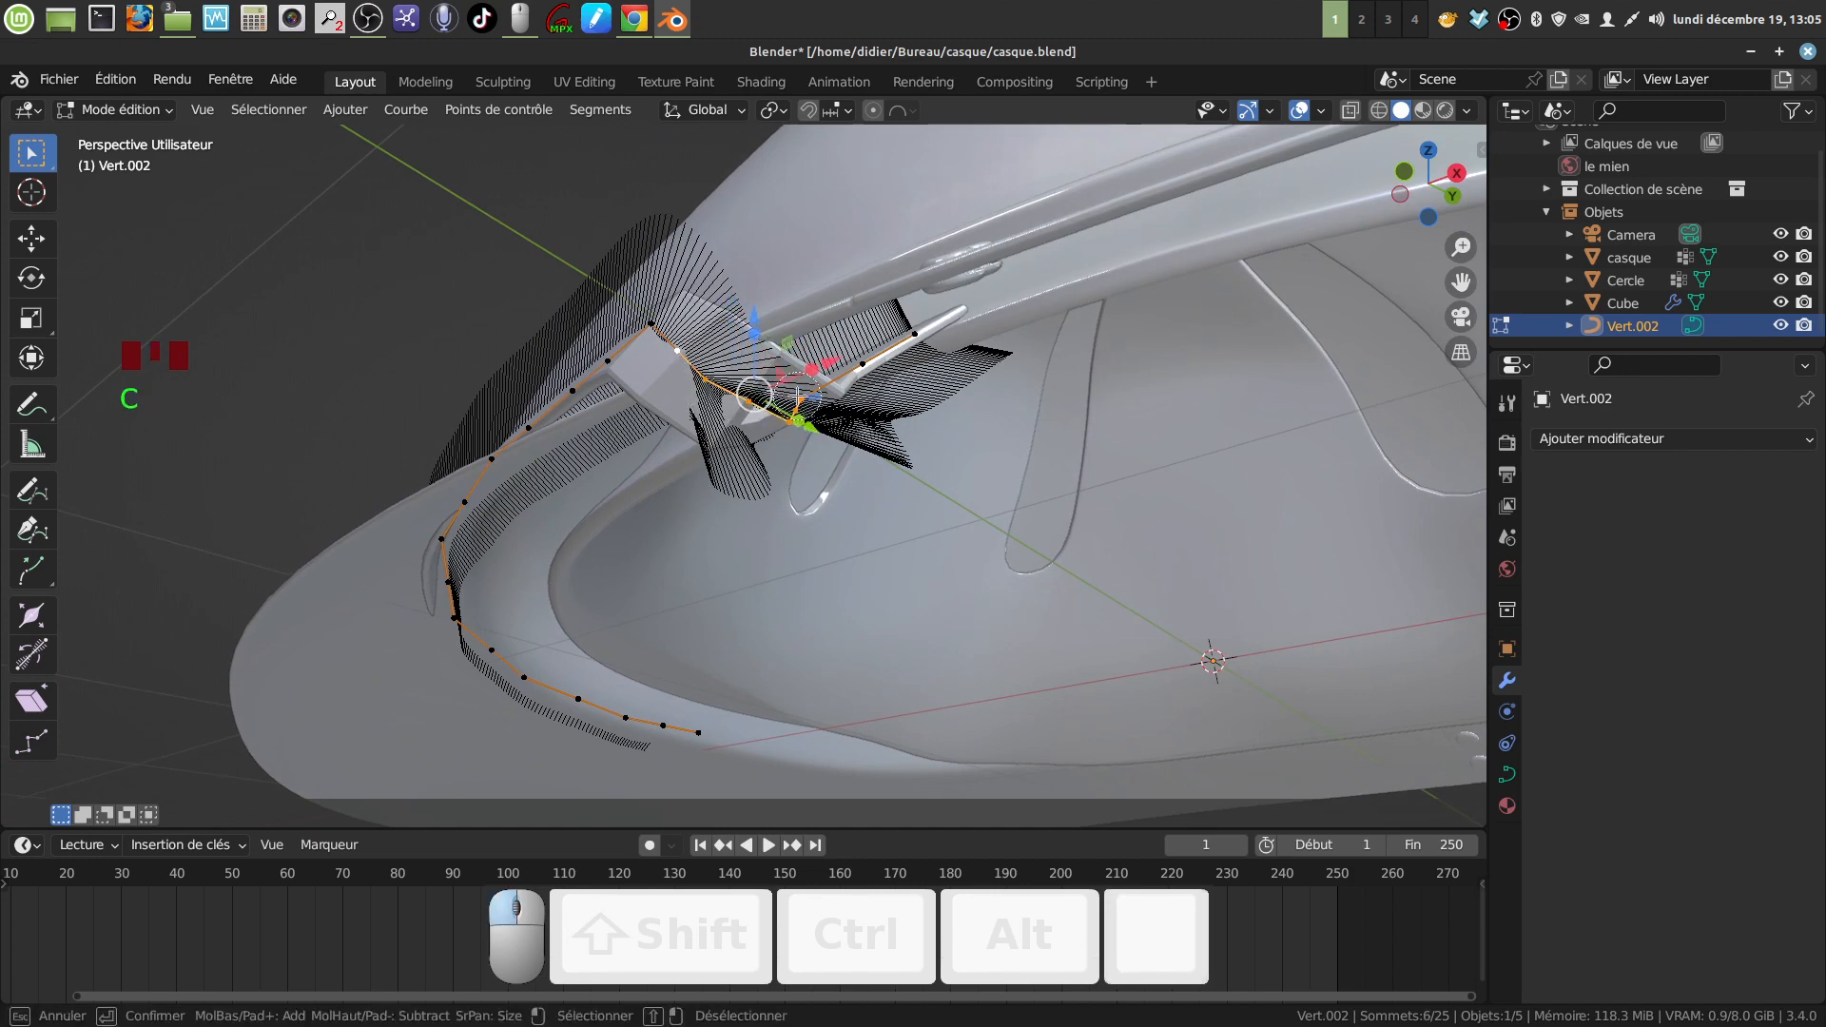
{"action": "middle_click_drag", "start_coordinate": [754, 393], "coordinate": [761, 406]}
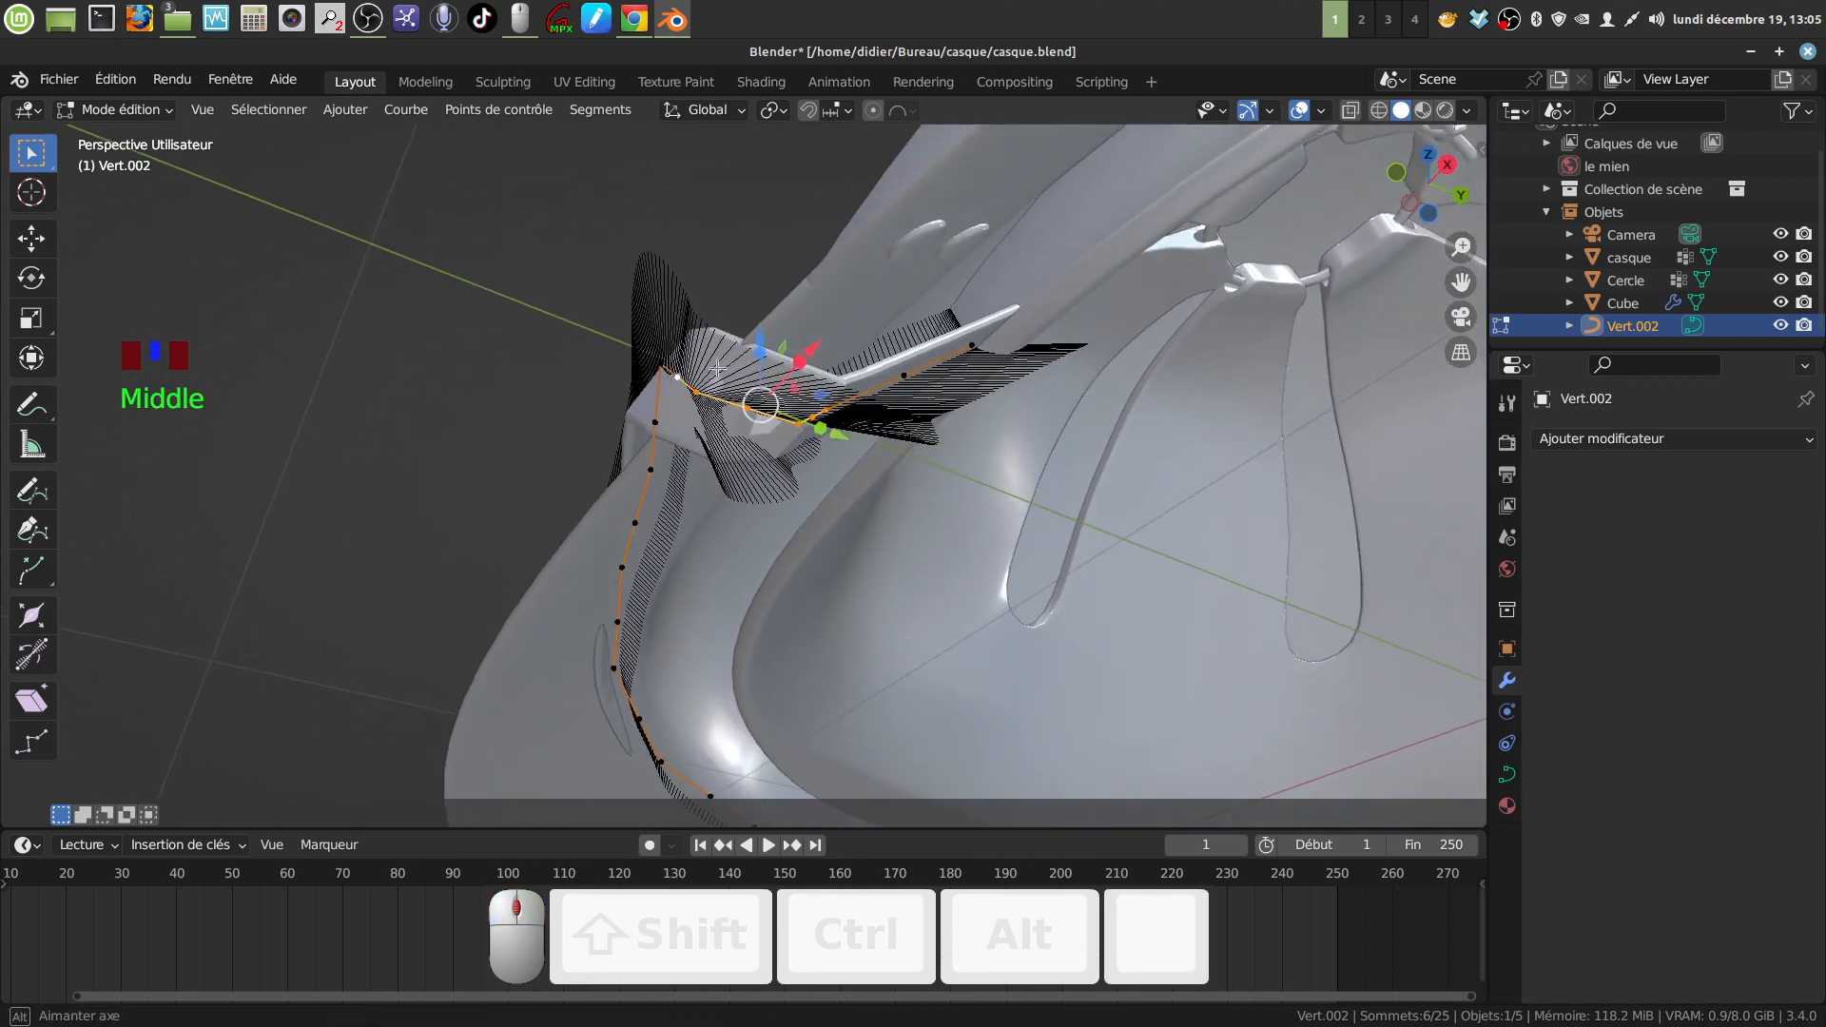
{"action": "right_click", "coordinate": [413, 282]}
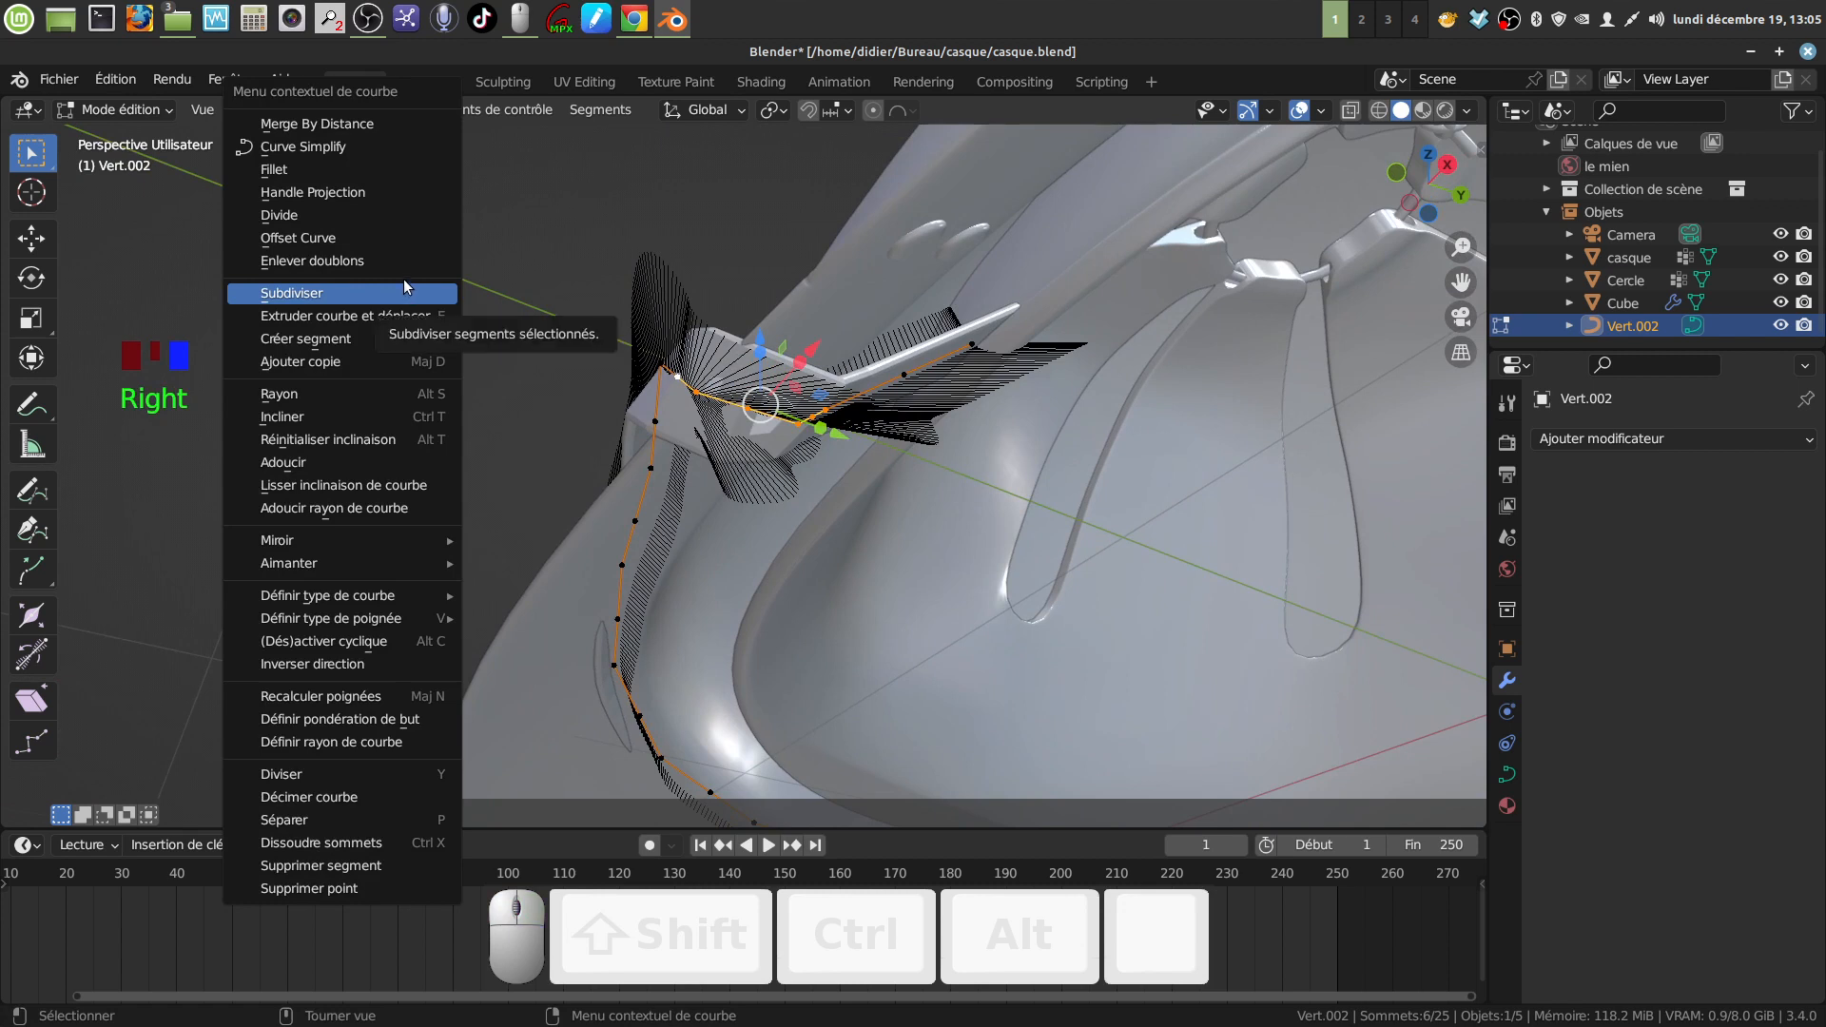
{"action": "left_click", "coordinate": [402, 507]}
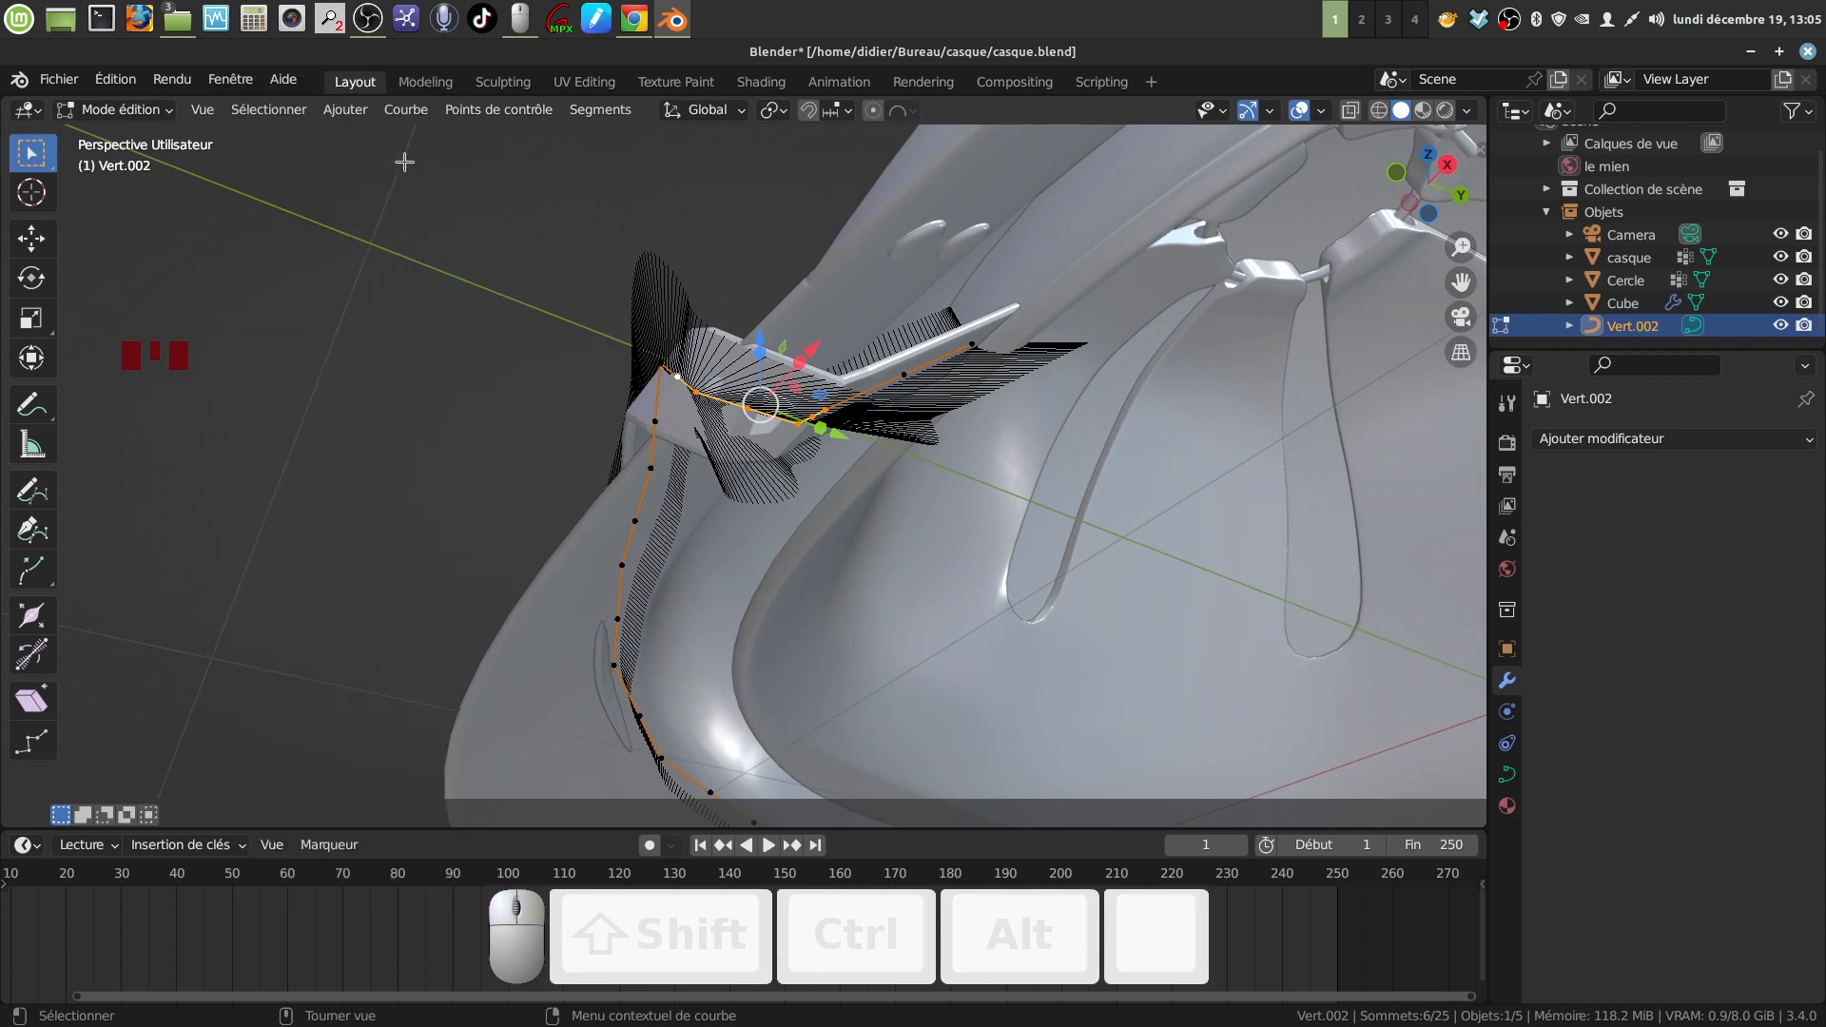
{"action": "left_click", "coordinate": [403, 111]}
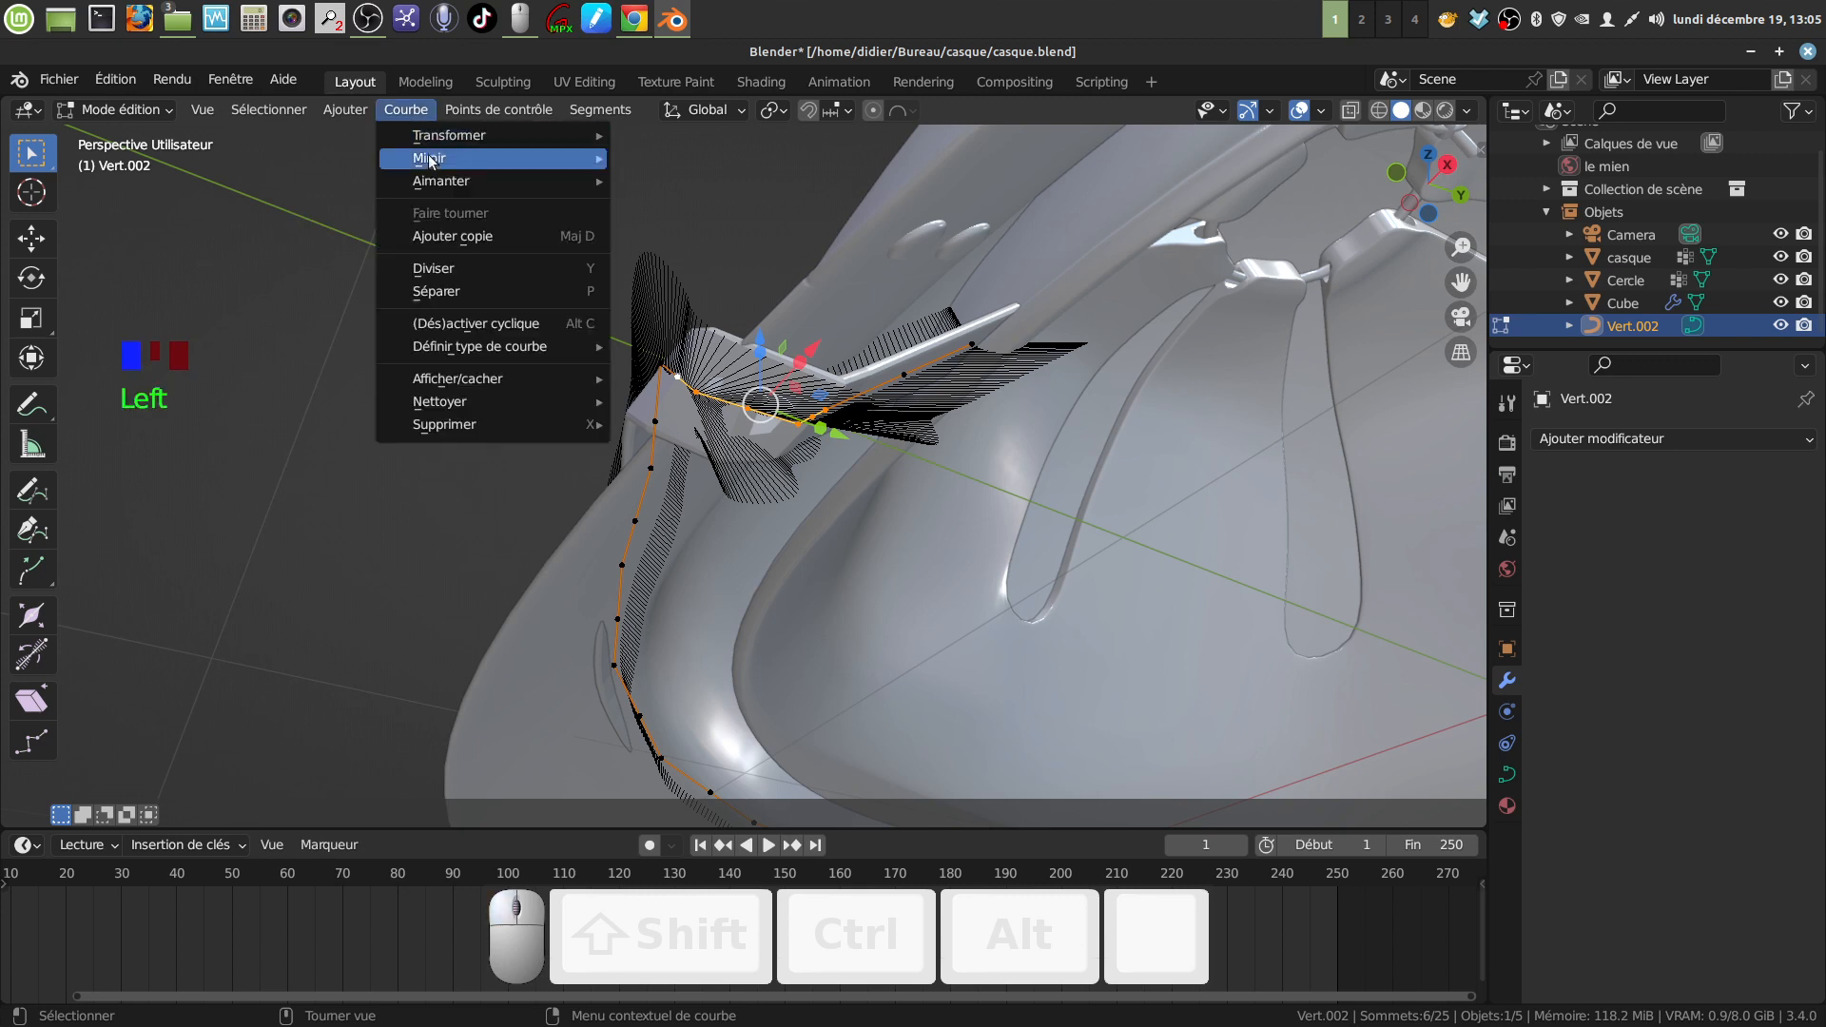
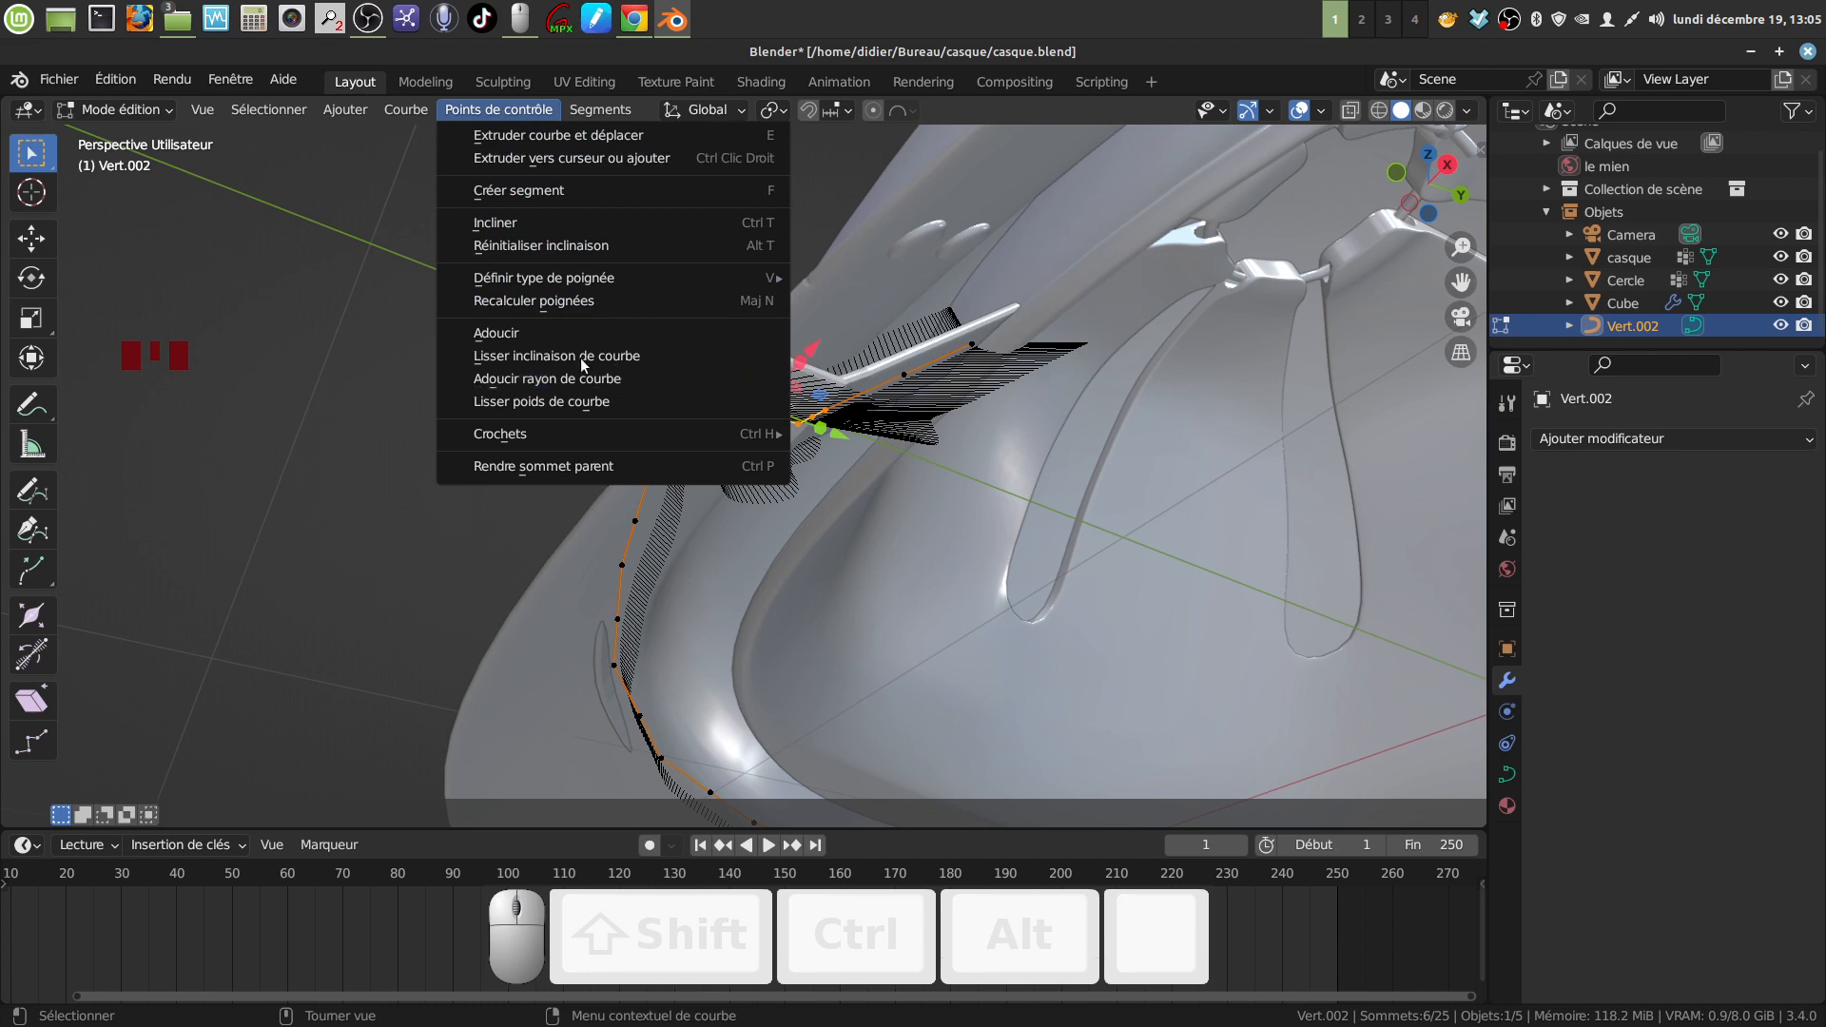
{"action": "left_click", "coordinate": [562, 334]}
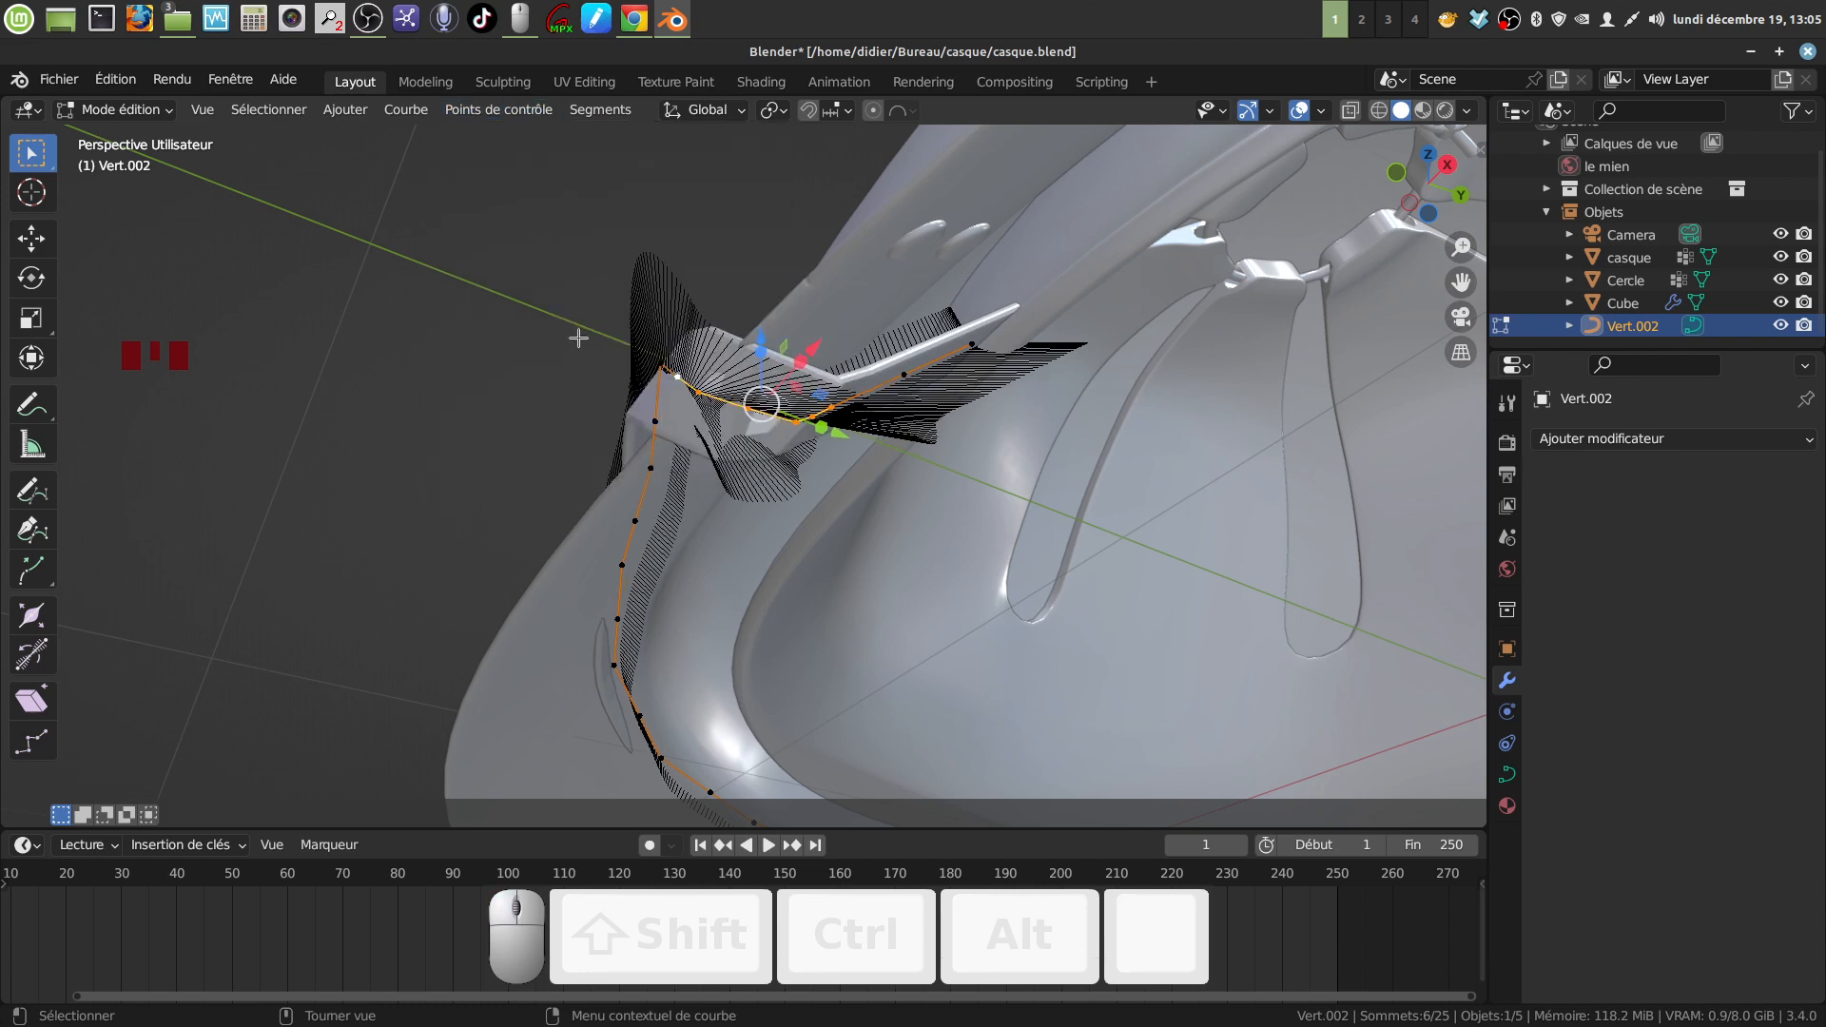
Step: Select the outermost point of the strap's bend and move it about -0.0096 m along Y
{"action": "middle_click_drag", "start_coordinate": [222, 758], "coordinate": [818, 234]}
{"action": "middle_click_drag", "start_coordinate": [762, 325], "coordinate": [780, 366]}
{"action": "key", "text": "Delete"}
{"action": "left_click_drag", "start_coordinate": [780, 366], "coordinate": [772, 366]}
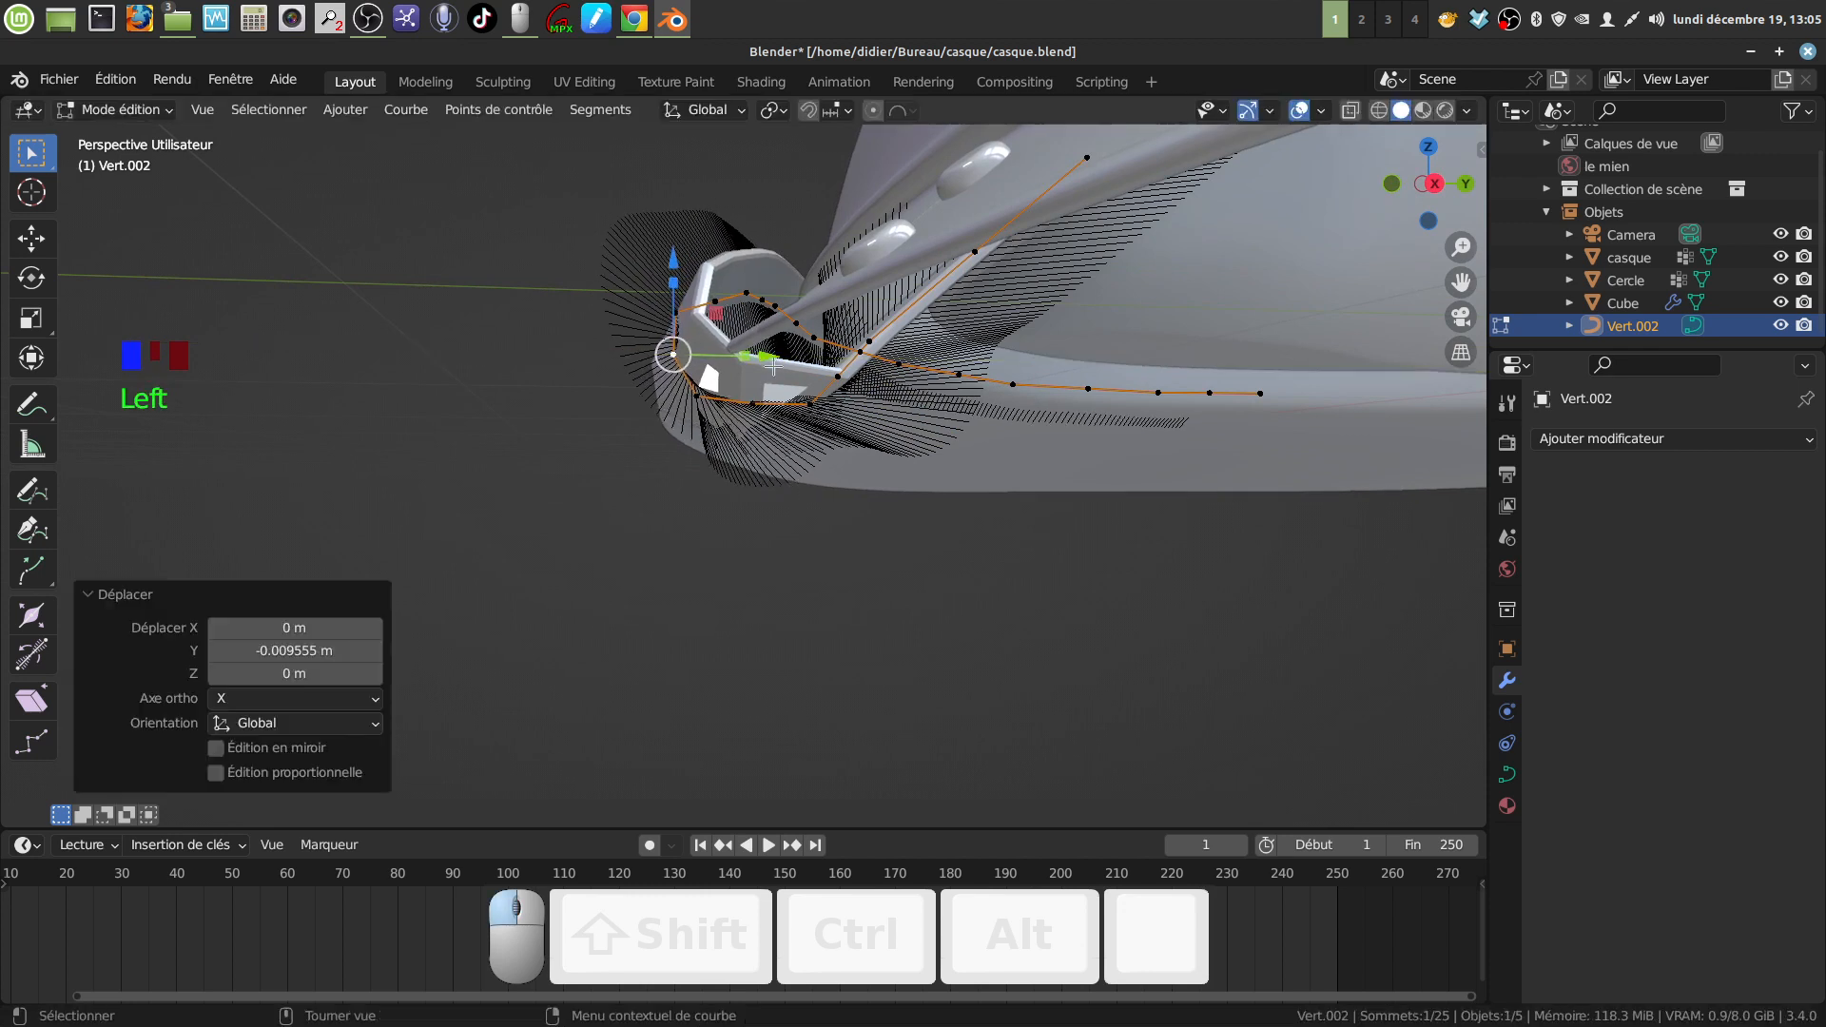
{"action": "key", "text": "Delete"}
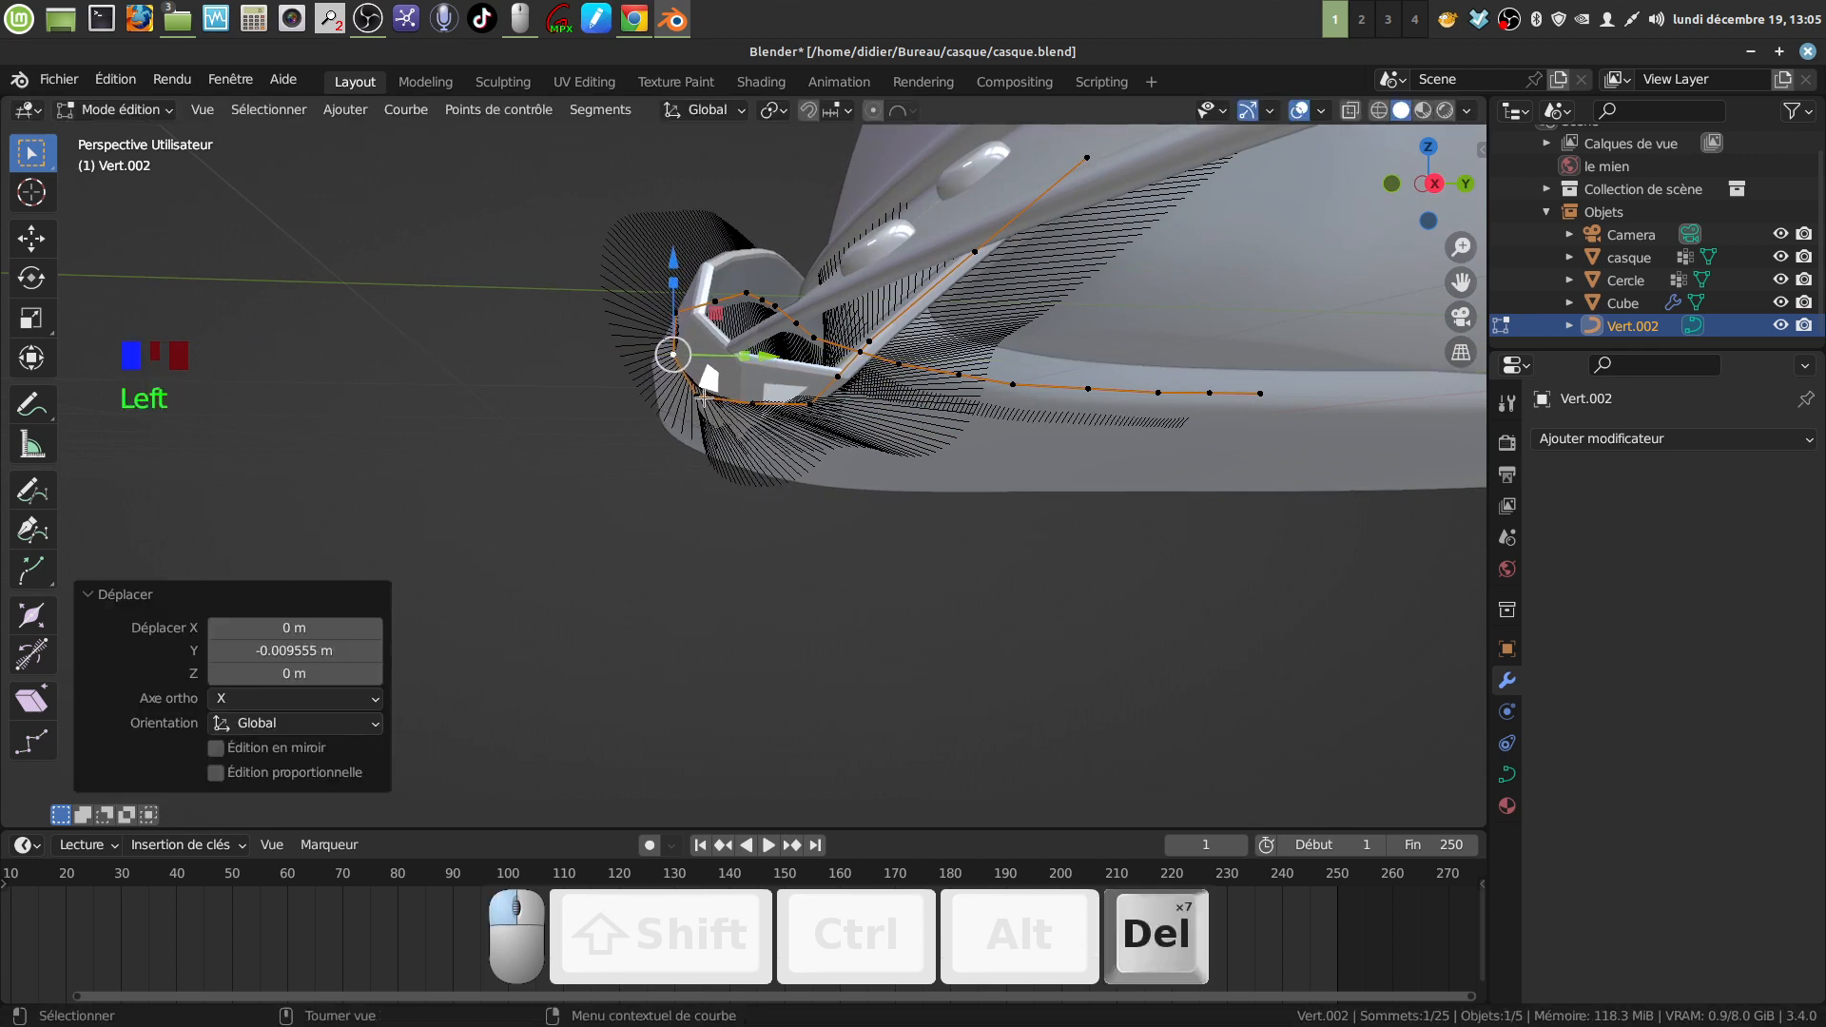
Step: Select the lower corner point of the strap's bend and move it about 0.008 m outward and down
{"action": "left_click", "coordinate": [696, 395]}
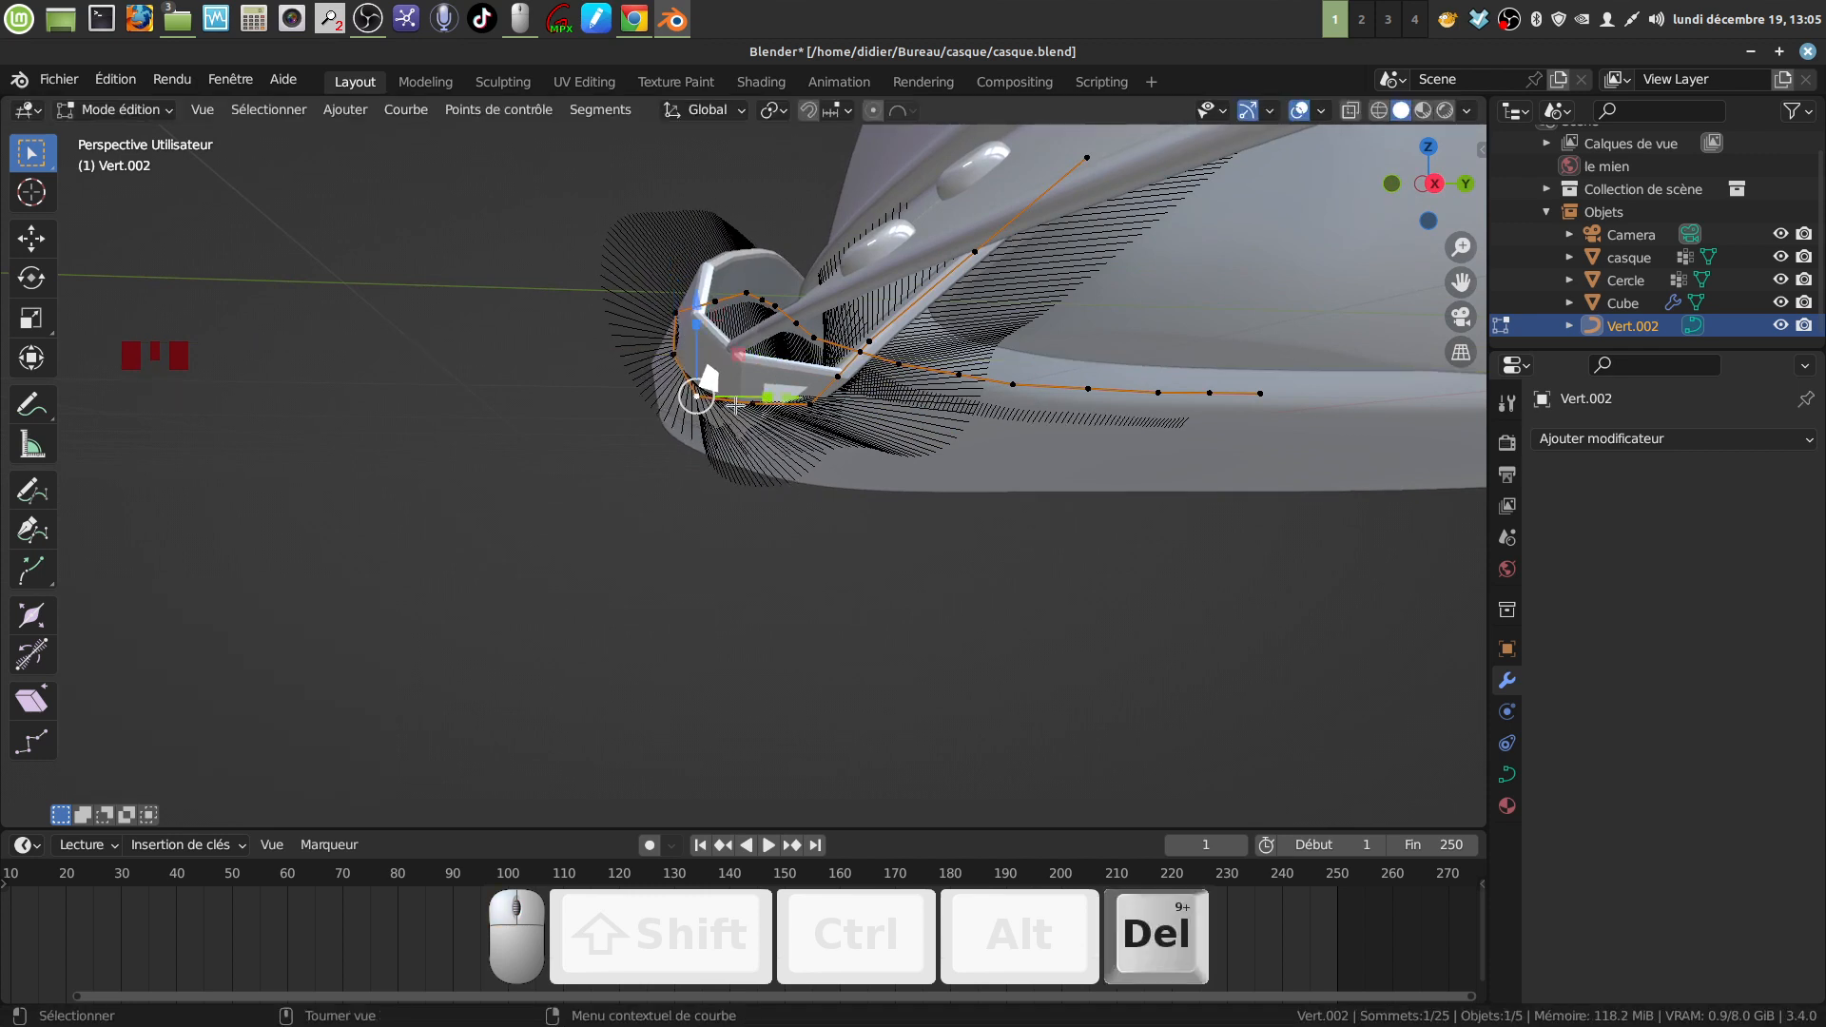
{"action": "left_click", "coordinate": [672, 355], "text": "ctrl"}
{"action": "middle_click_drag", "start_coordinate": [756, 416], "coordinate": [753, 419]}
{"action": "key", "text": "g"}
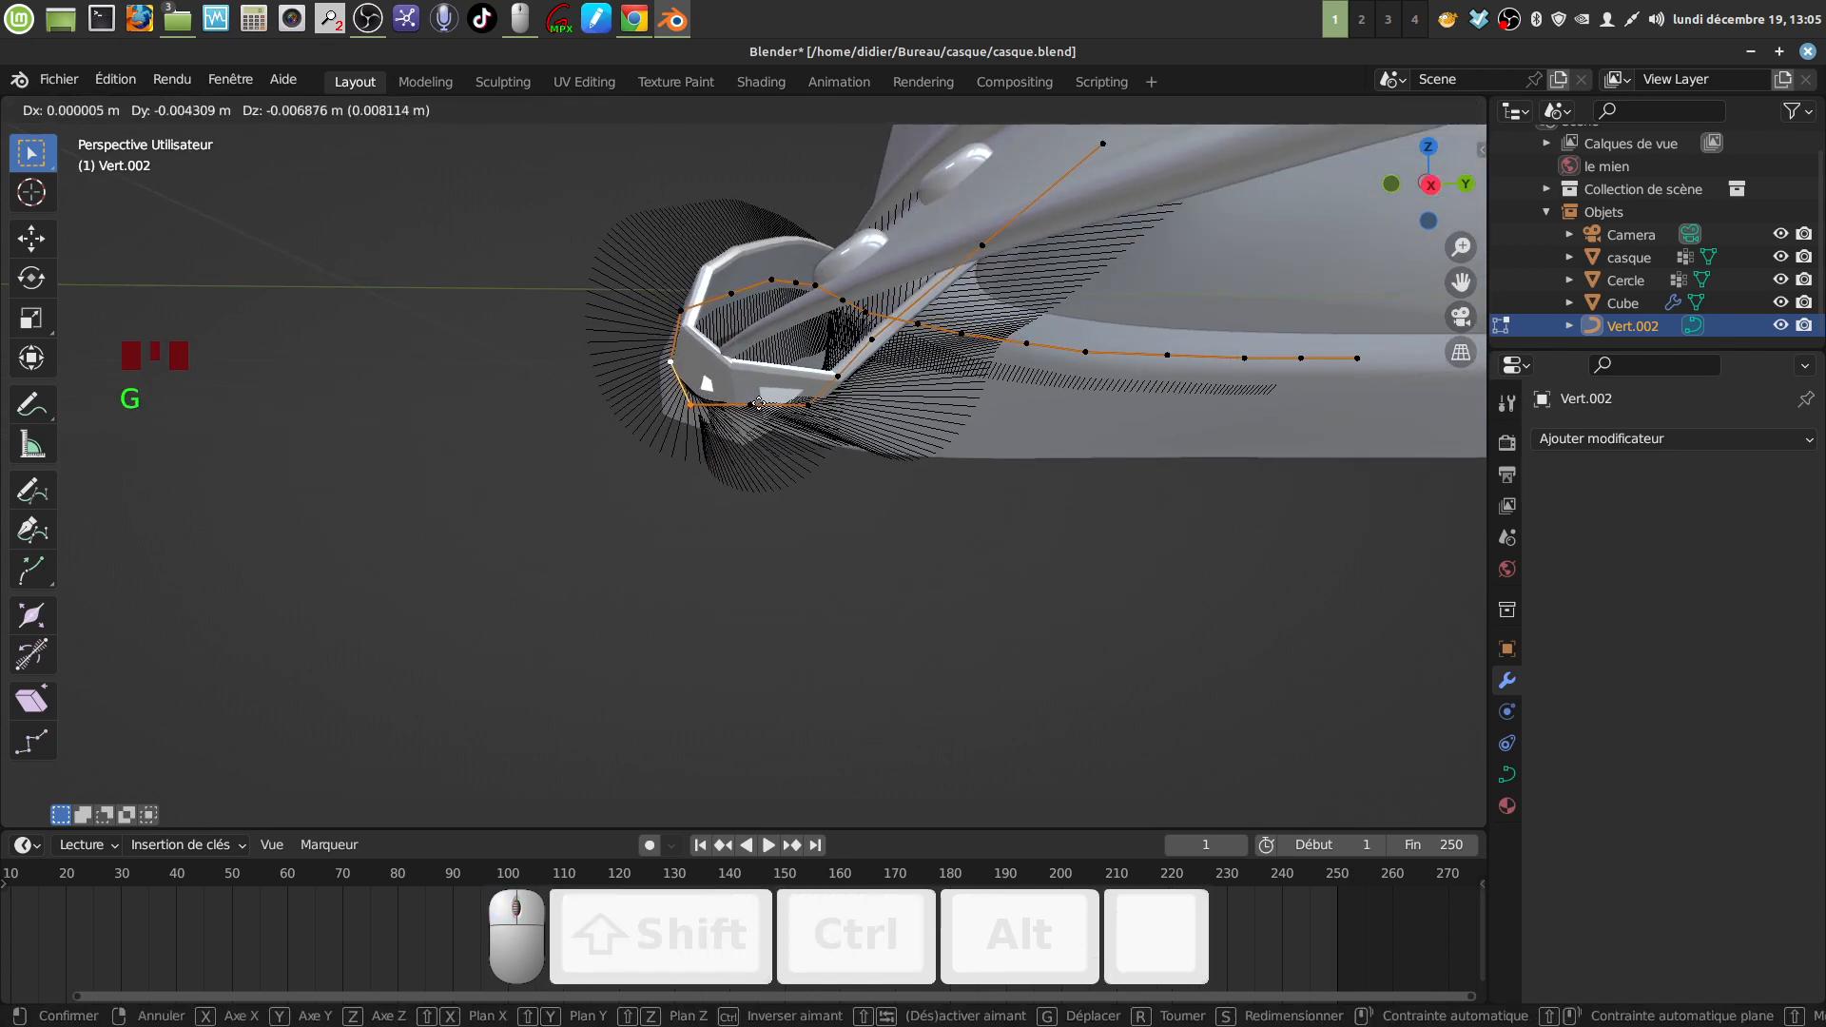
{"action": "left_click", "coordinate": [753, 409]}
{"action": "middle_click_drag", "start_coordinate": [753, 409], "coordinate": [785, 447]}
Step: Nudge the next point on the strap's underside segment slightly inward toward the helmet
{"action": "left_click", "coordinate": [751, 409]}
{"action": "key", "text": "g"}
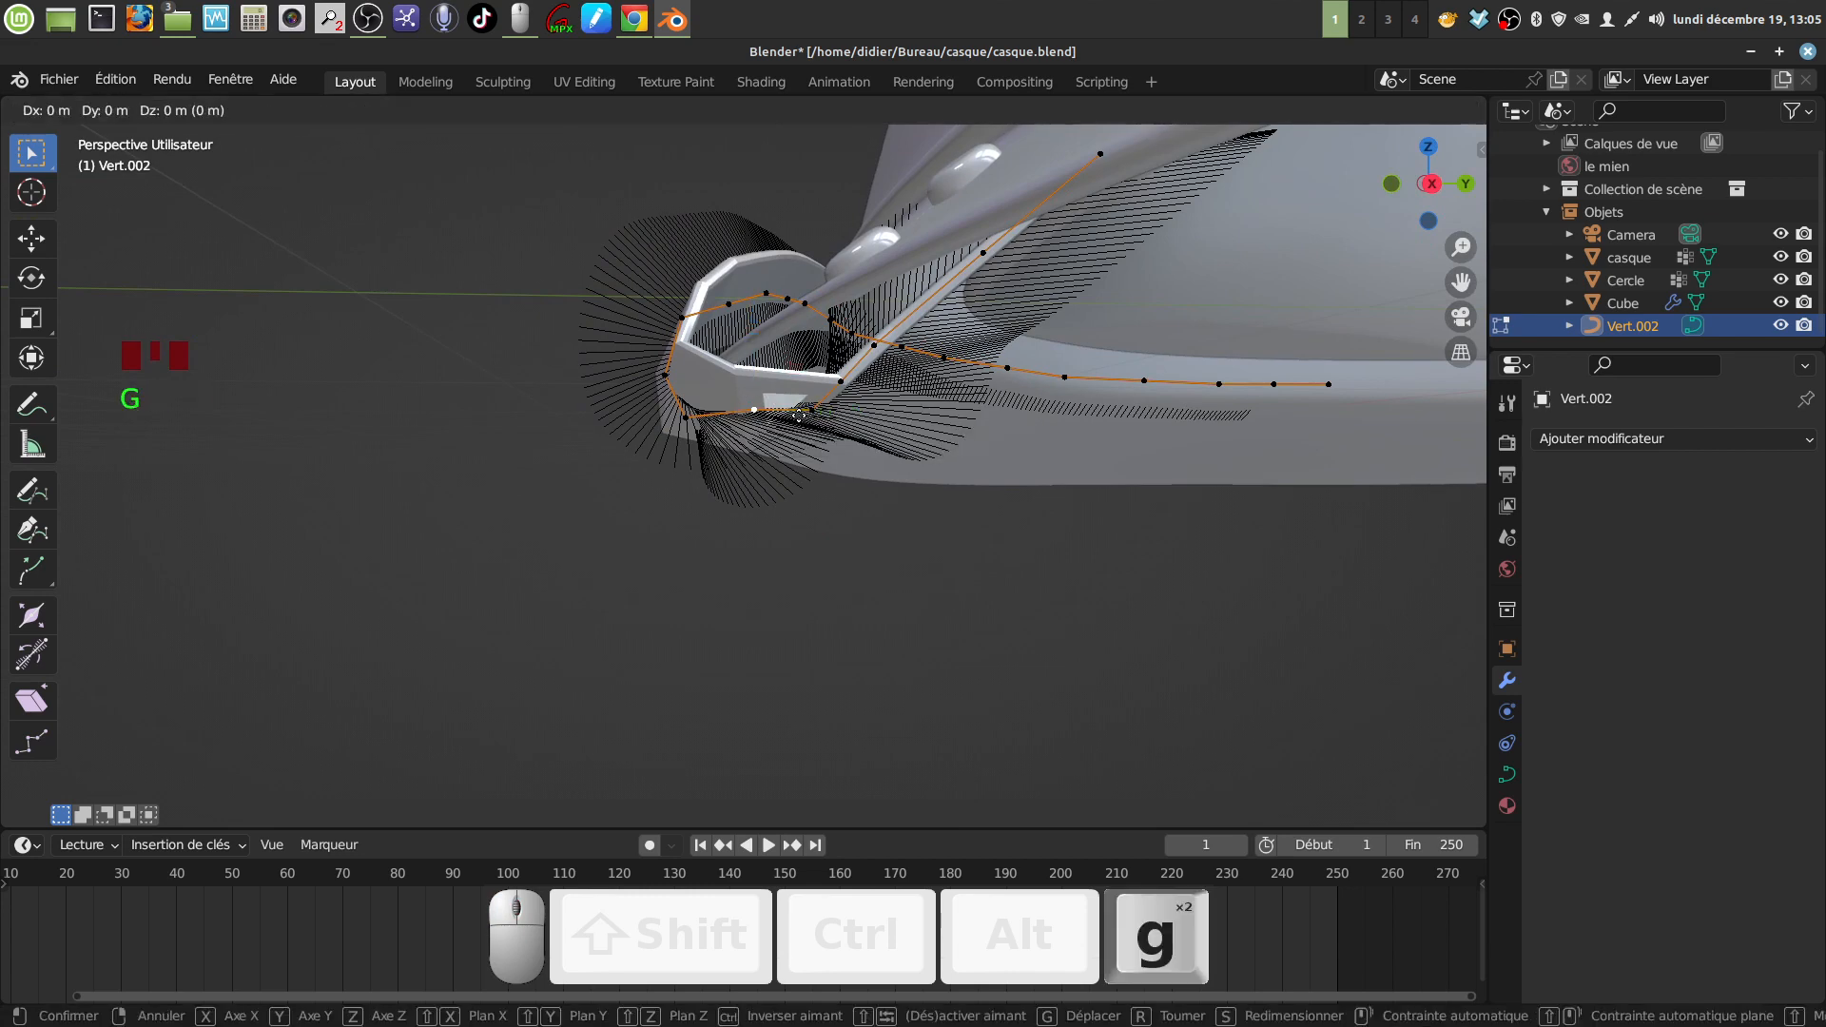
{"action": "left_click", "coordinate": [810, 418]}
{"action": "middle_click_drag", "start_coordinate": [810, 419], "coordinate": [982, 539]}
Step: Select the strap's lower corner point again and shift it along the Y axis
{"action": "left_click", "coordinate": [1057, 489]}
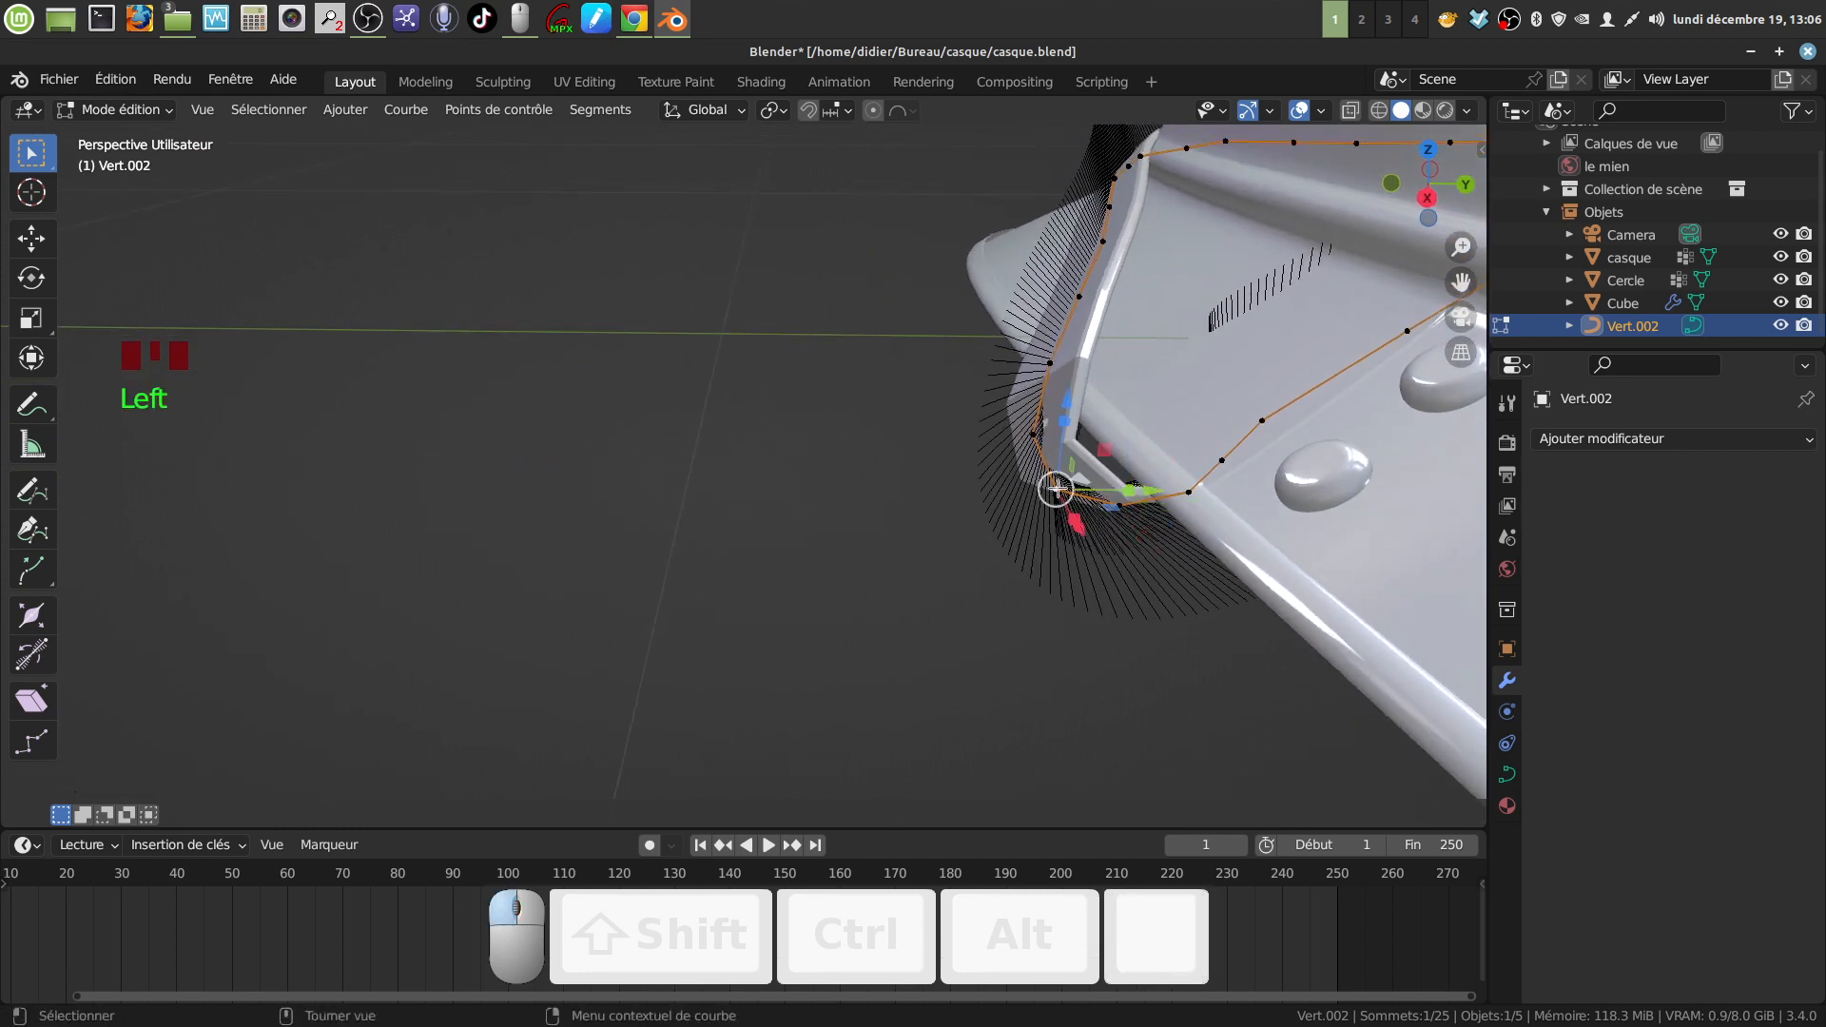
{"action": "key", "text": "Delete"}
{"action": "left_click_drag", "start_coordinate": [1137, 491], "coordinate": [1133, 421]}
{"action": "middle_click_drag", "start_coordinate": [1133, 420], "coordinate": [1222, 510]}
Step: Select the curve point where the strap turns under the brim edge and tilt it -15.4°
{"action": "left_click", "coordinate": [1238, 519]}
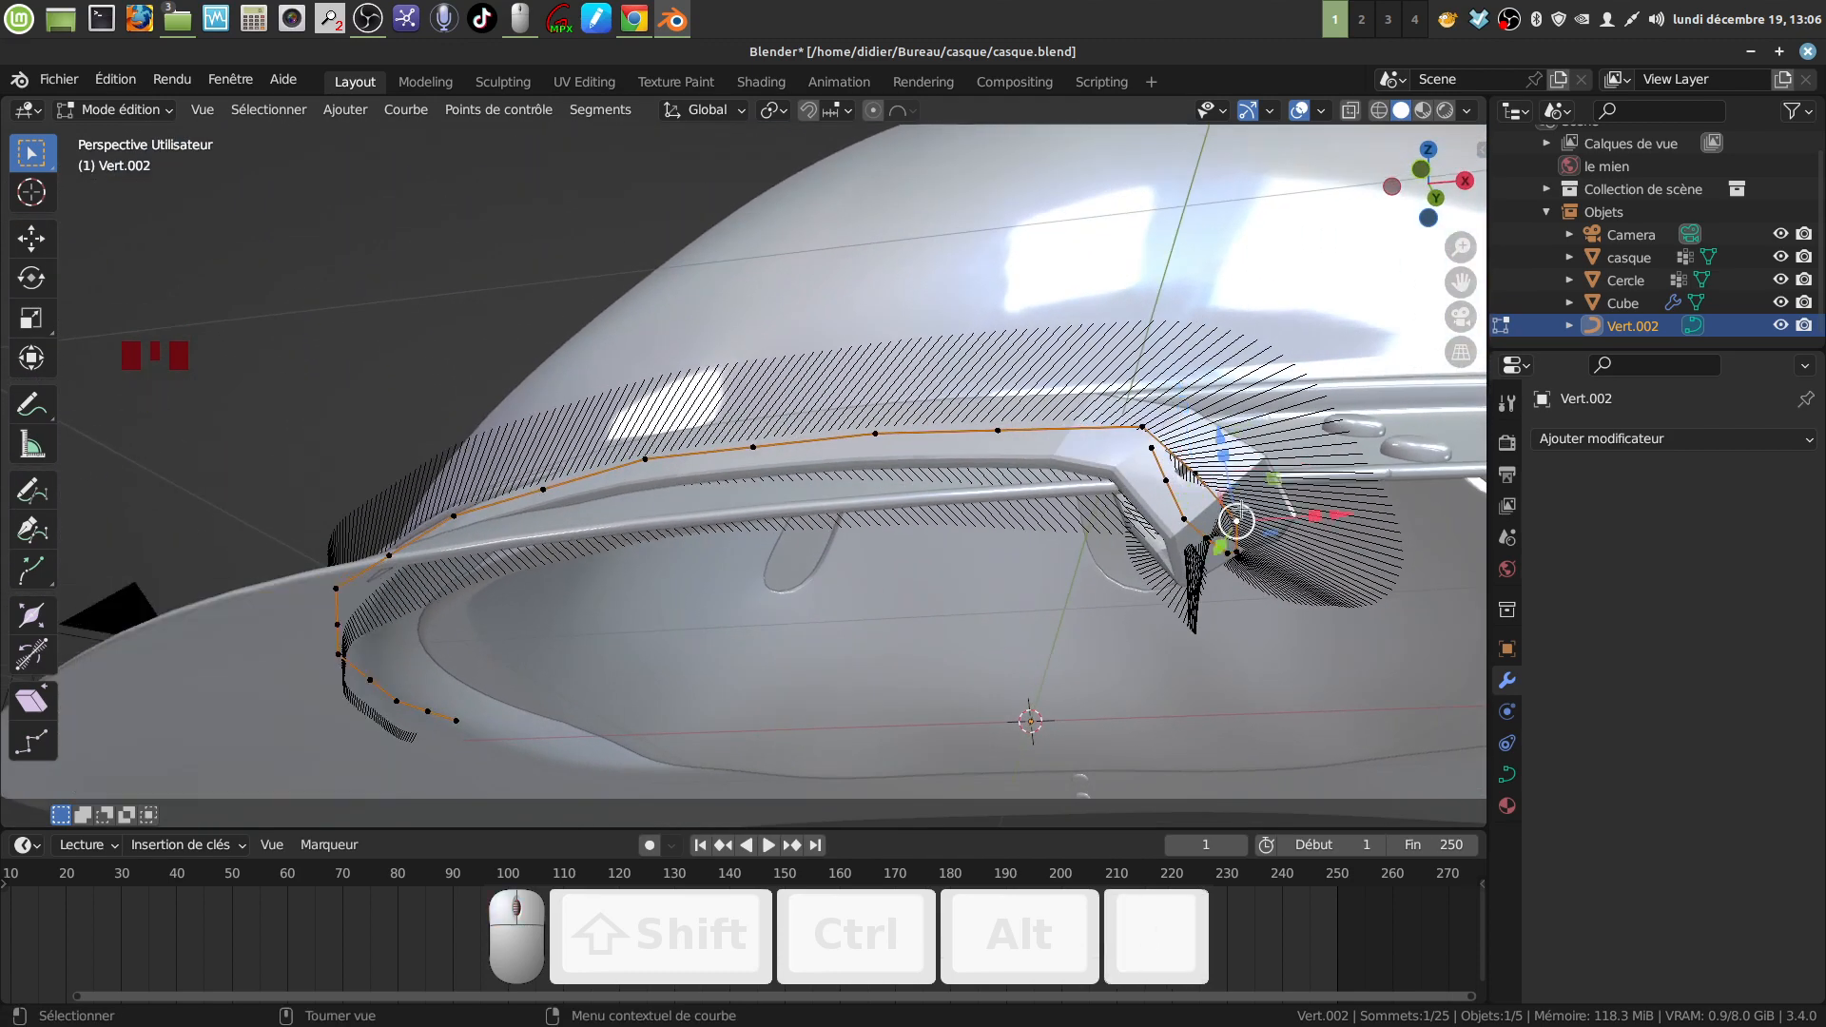
{"action": "key", "text": "Delete"}
{"action": "middle_click_drag", "start_coordinate": [1237, 521], "coordinate": [1210, 609]}
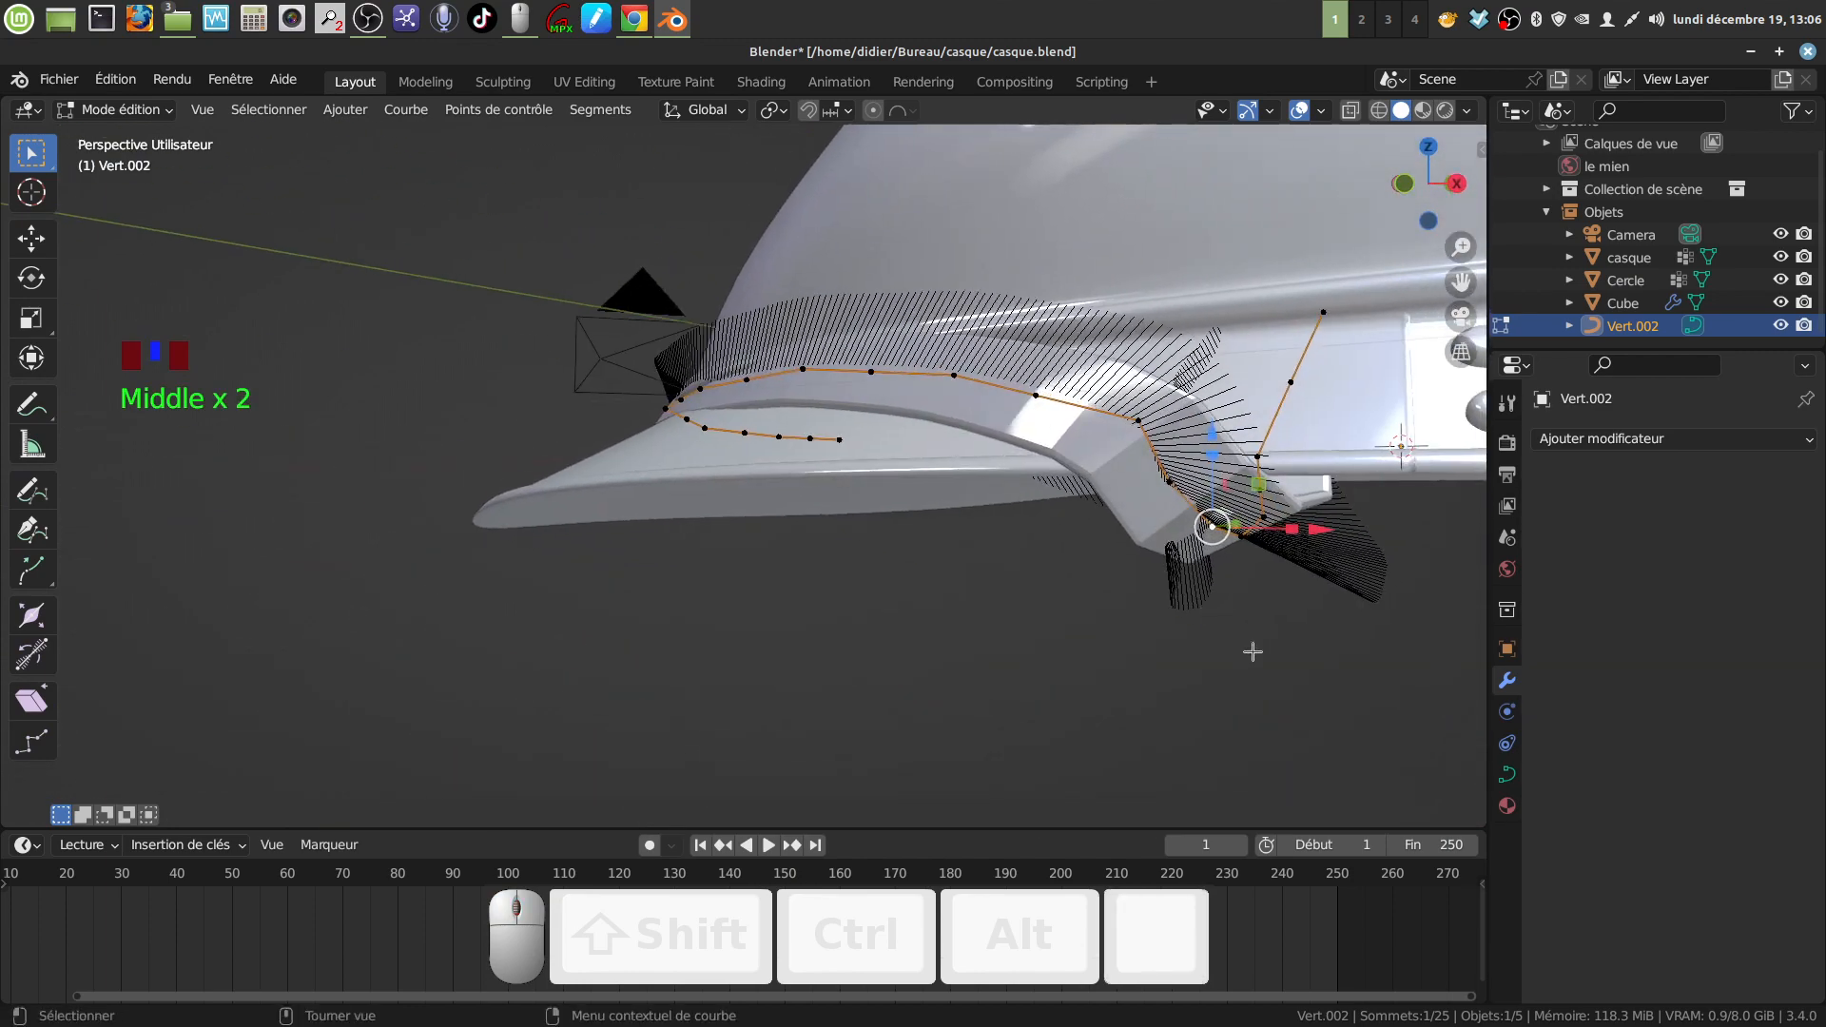
{"action": "key", "text": "ctrl"}
{"action": "key", "text": "ctrl+t"}
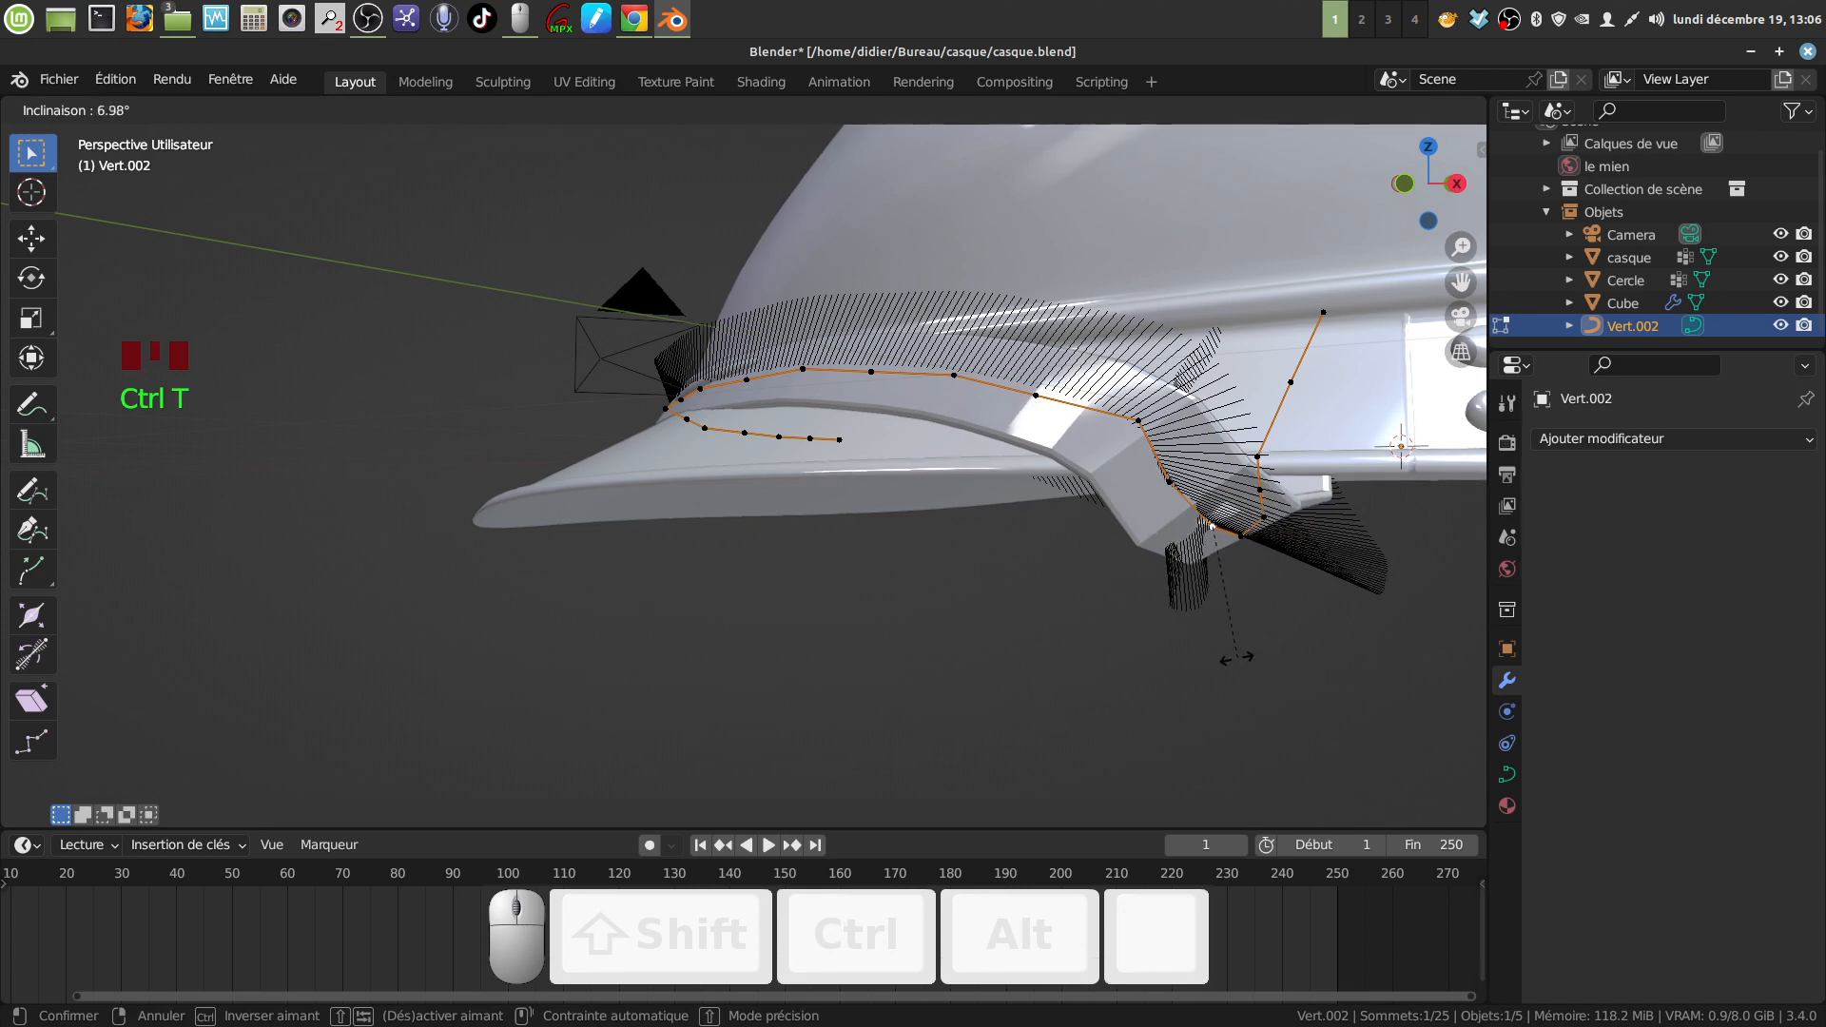
{"action": "left_click", "coordinate": [1265, 606]}
{"action": "middle_click_drag", "start_coordinate": [1237, 533], "coordinate": [876, 408]}
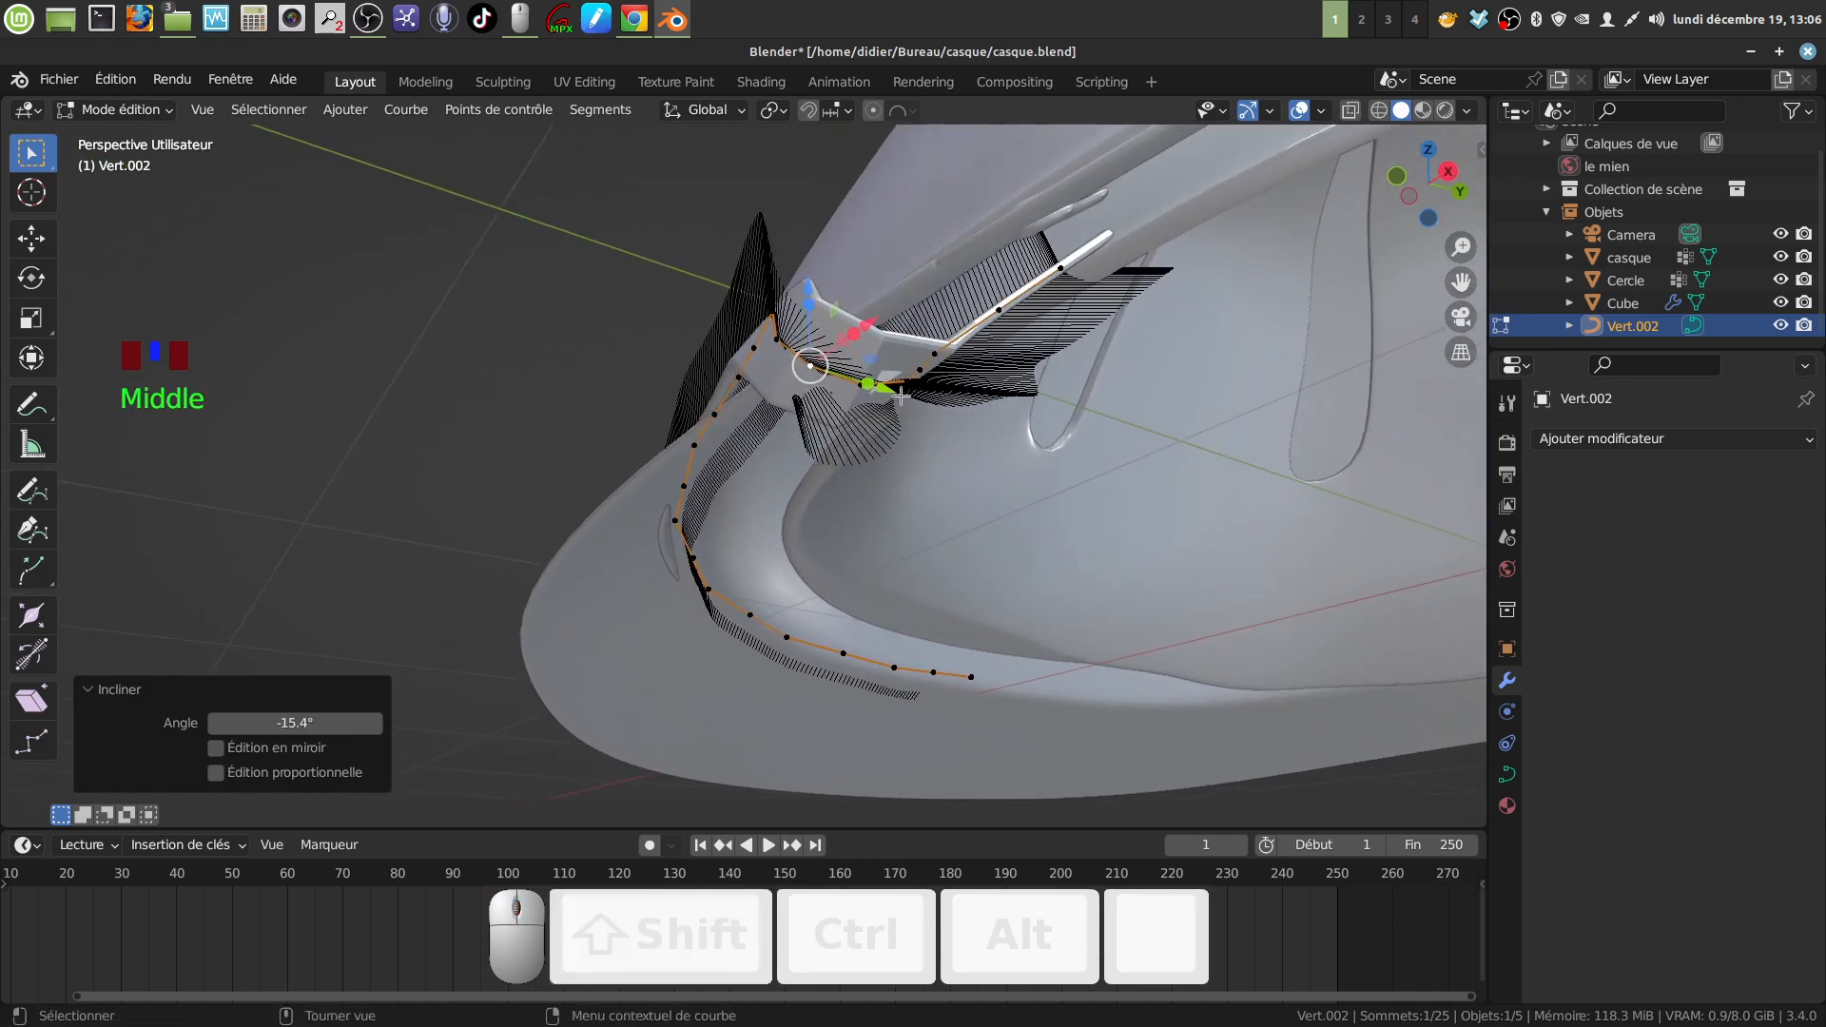
Step: Select the neighbouring point on the strap's underside segment and tilt it about -9°
{"action": "left_click", "coordinate": [846, 404]}
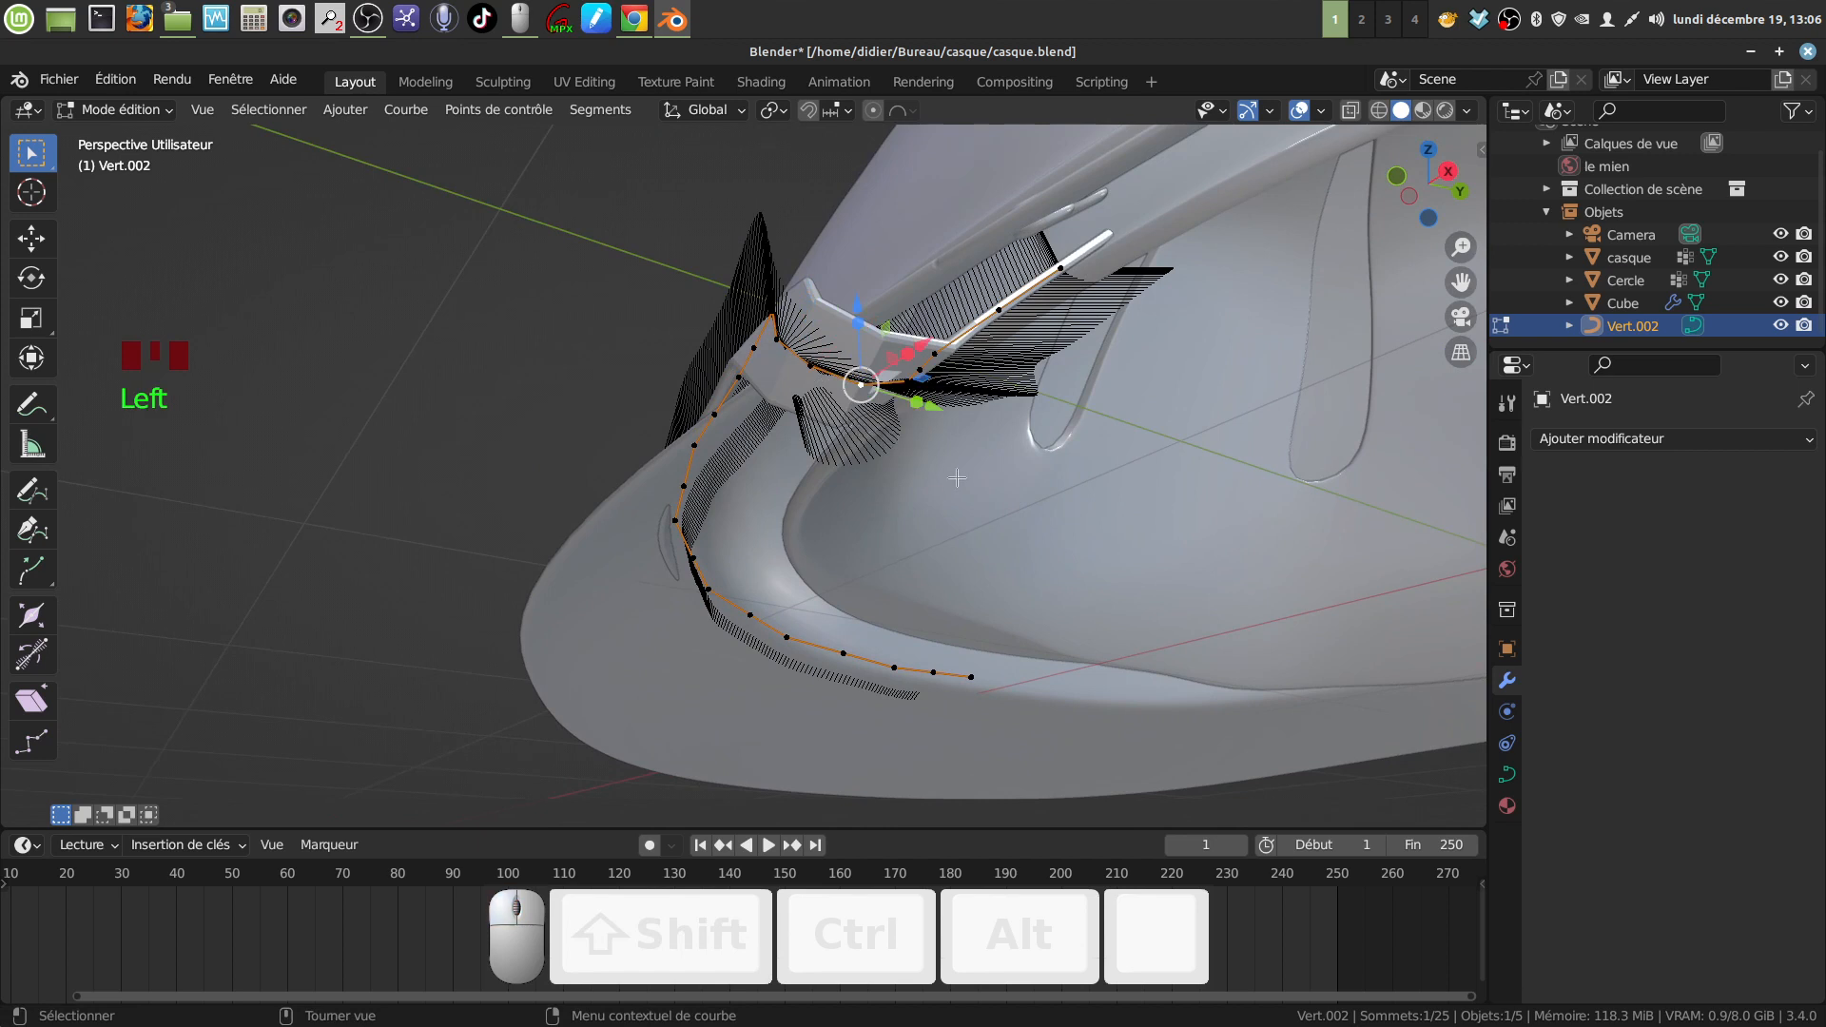
{"action": "key", "text": "ctrl"}
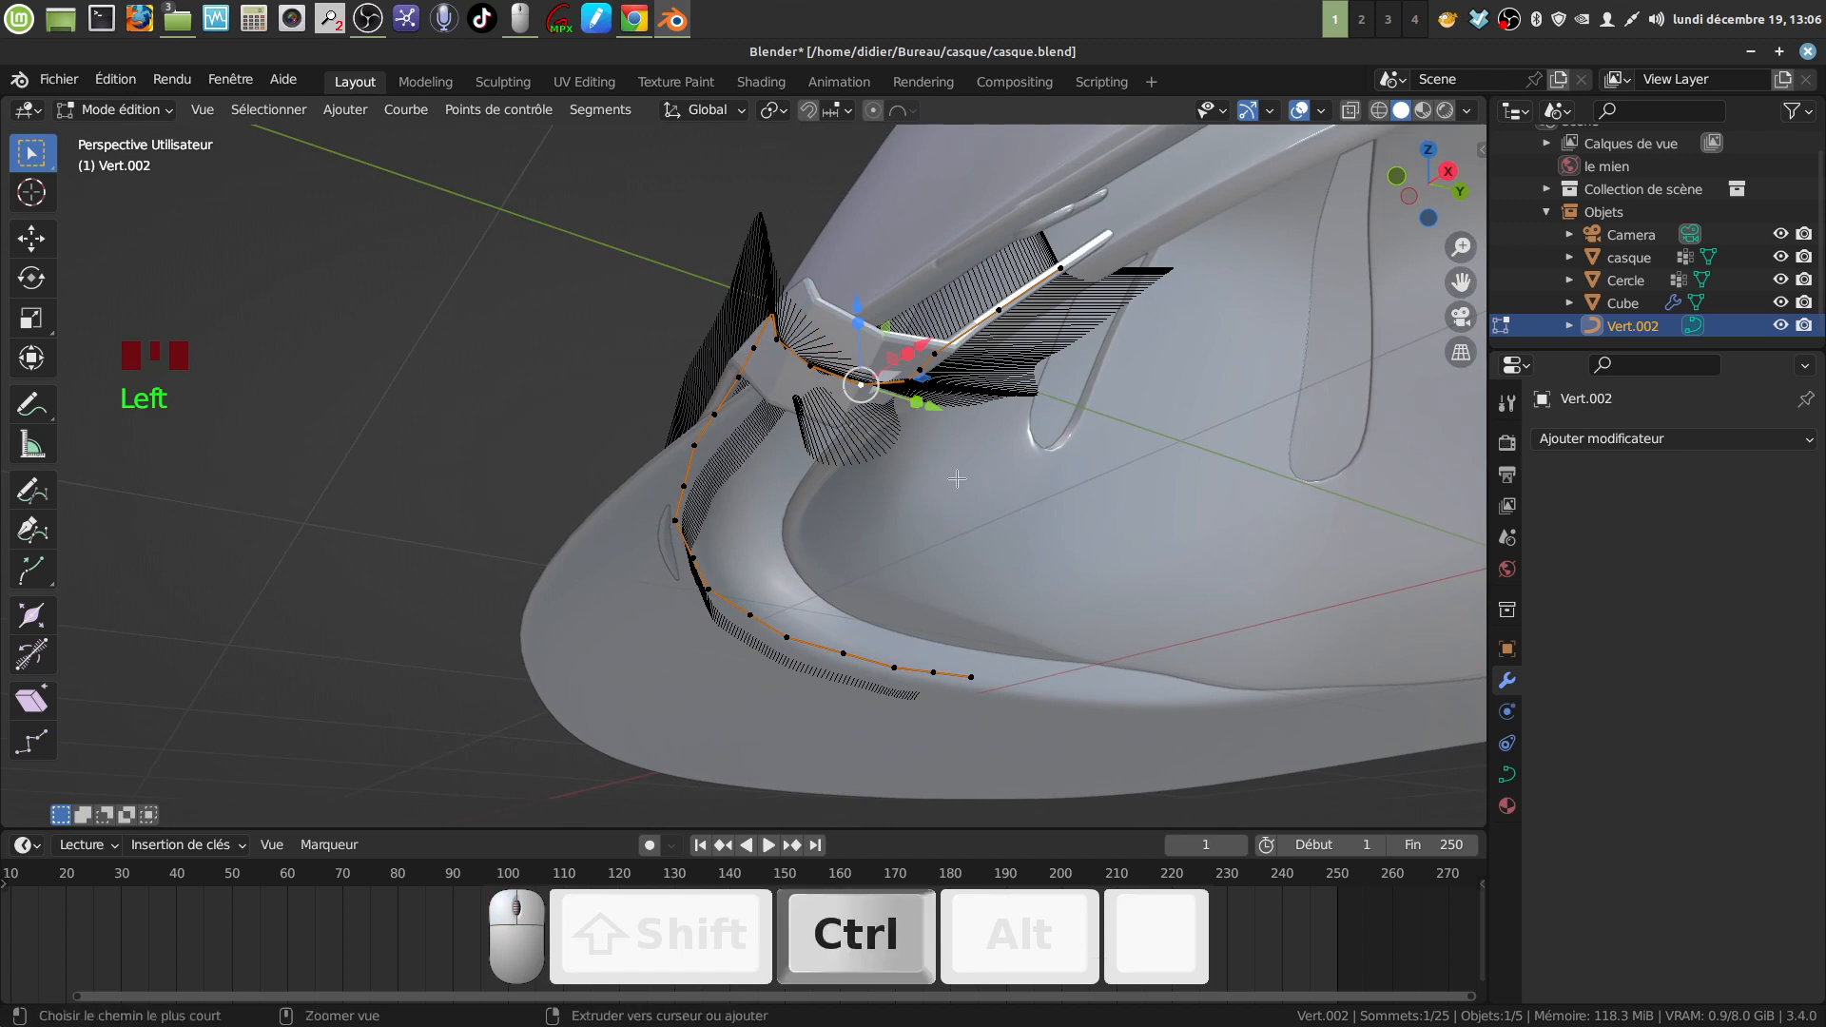
{"action": "key", "text": "ctrl+t"}
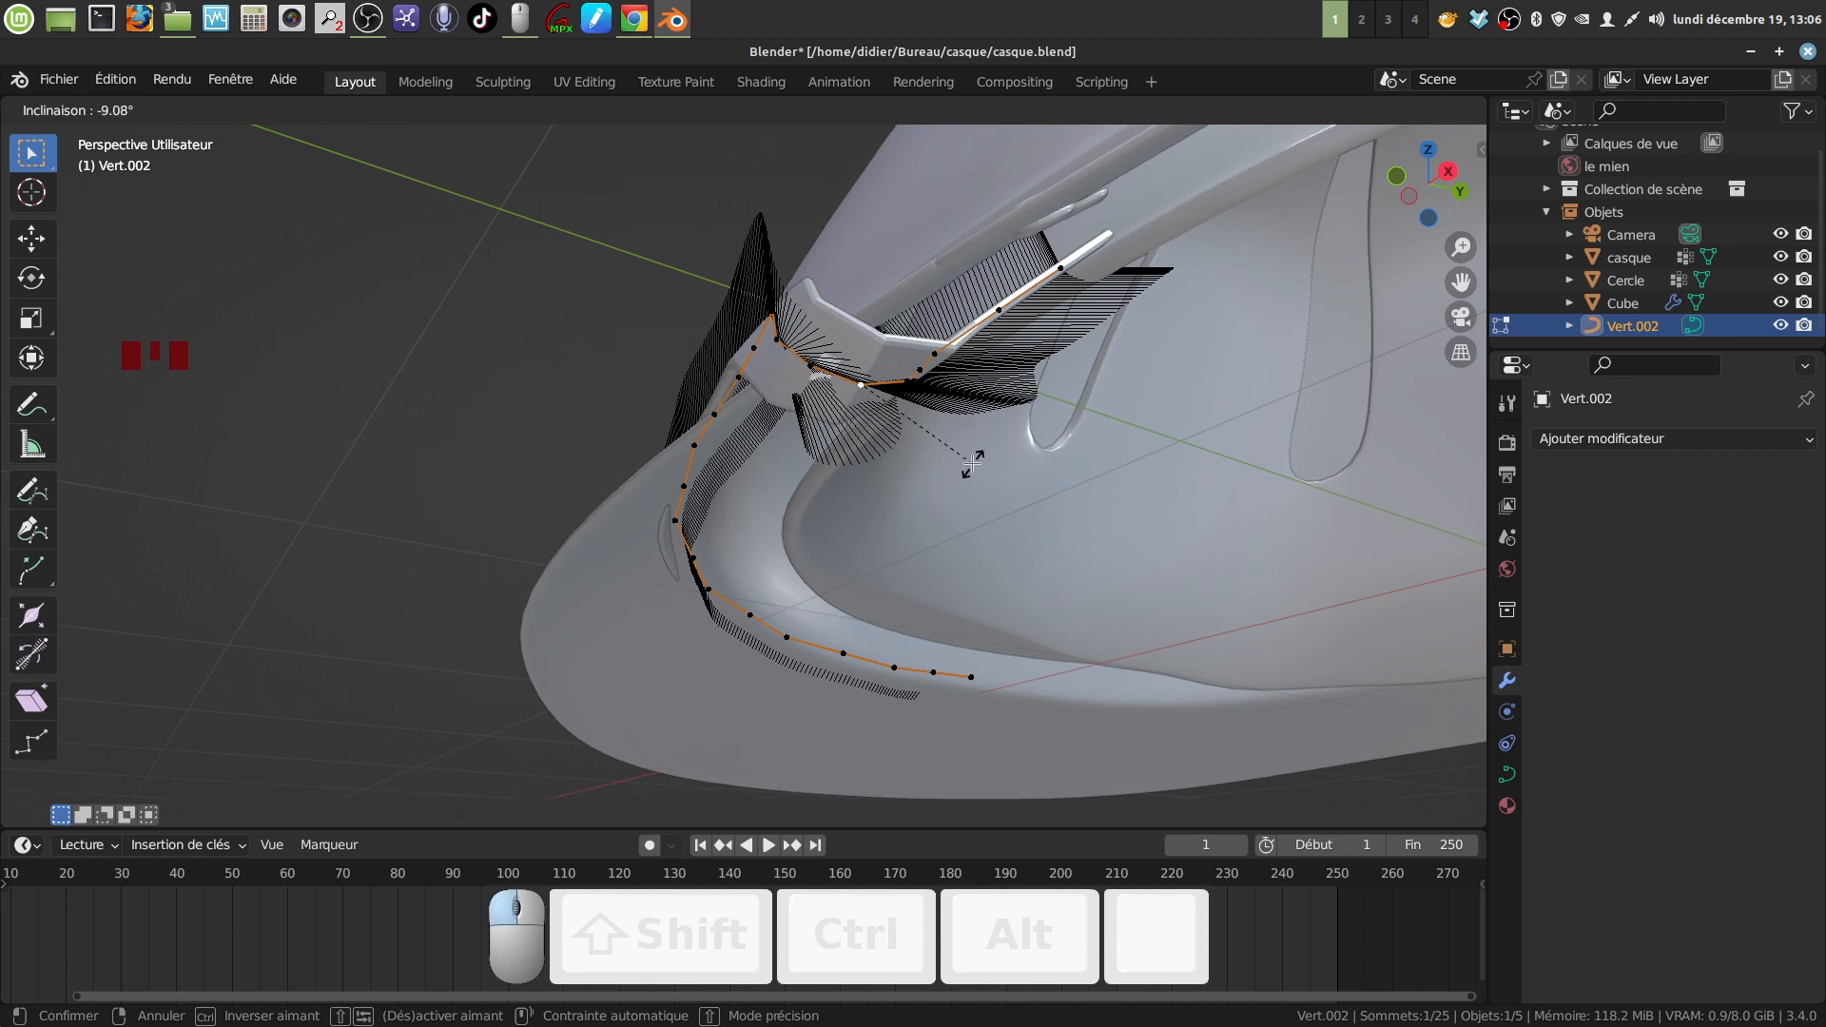
{"action": "left_click", "coordinate": [972, 464]}
Step: Select the turning point at the brim edge again and tilt it a further -20.5°
{"action": "left_click", "coordinate": [810, 365]}
{"action": "key", "text": "ctrl"}
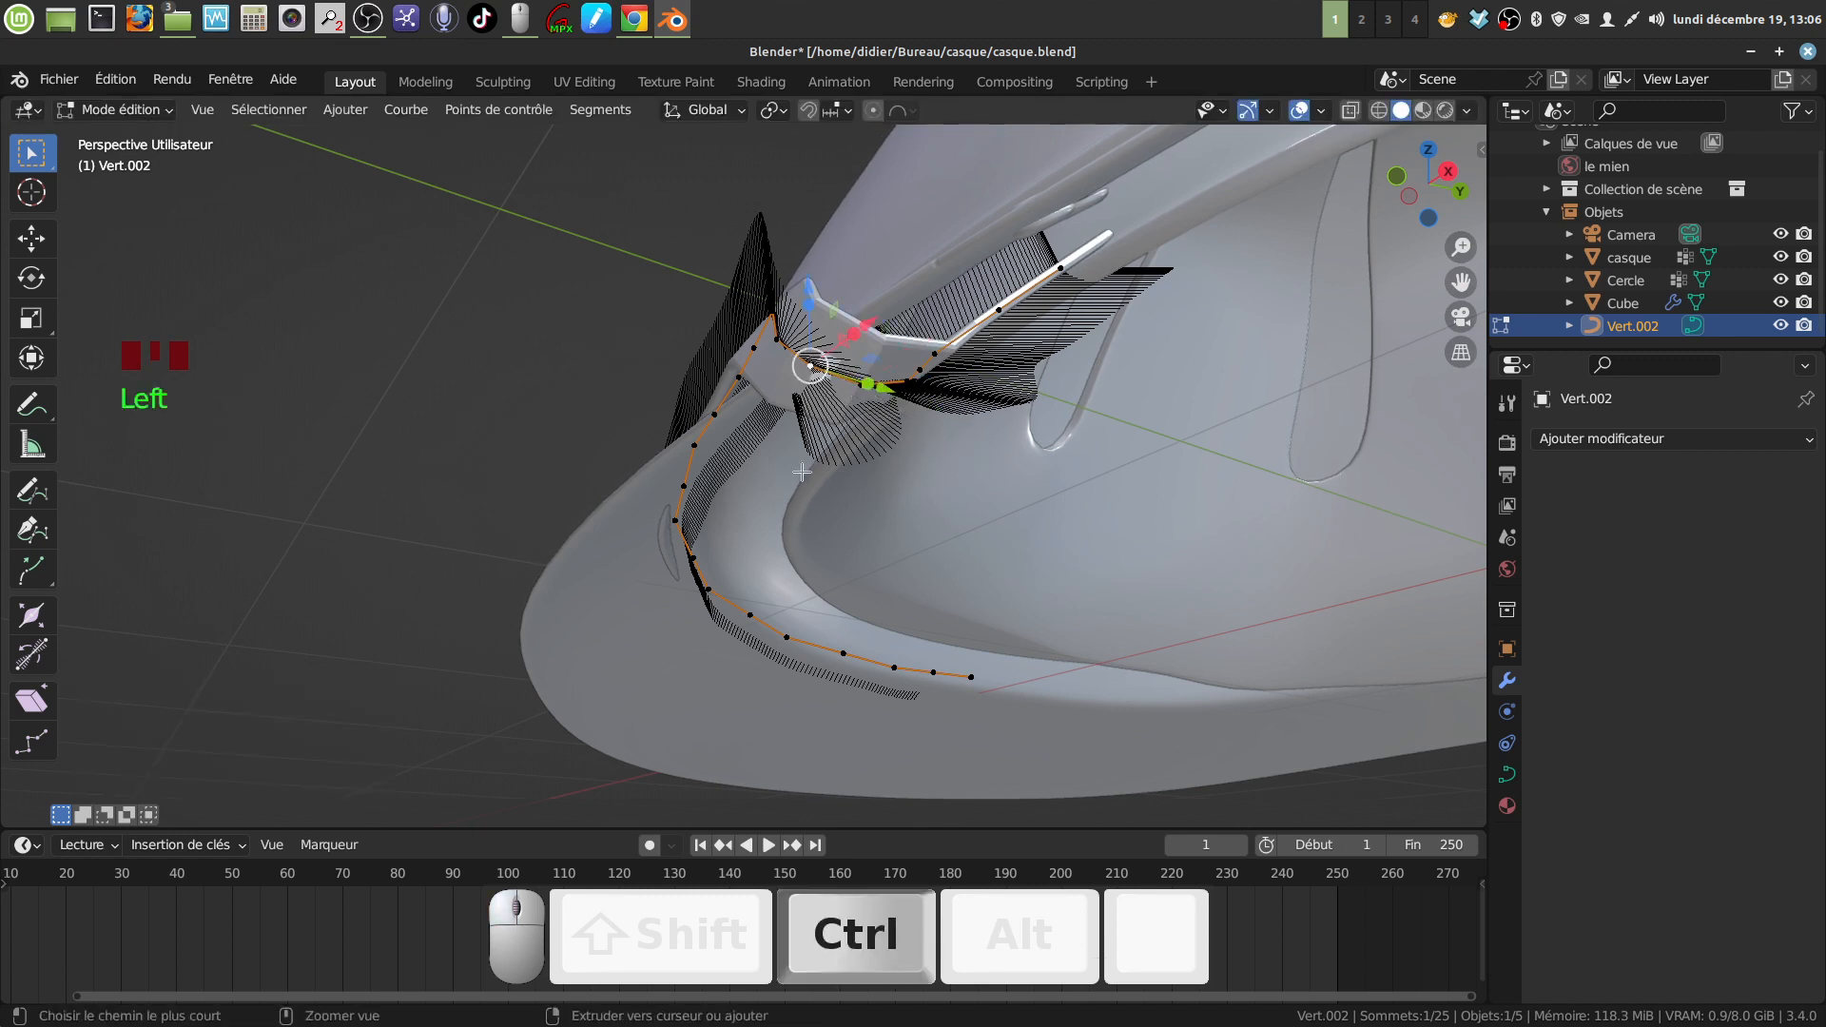
{"action": "key", "text": "ctrl+t"}
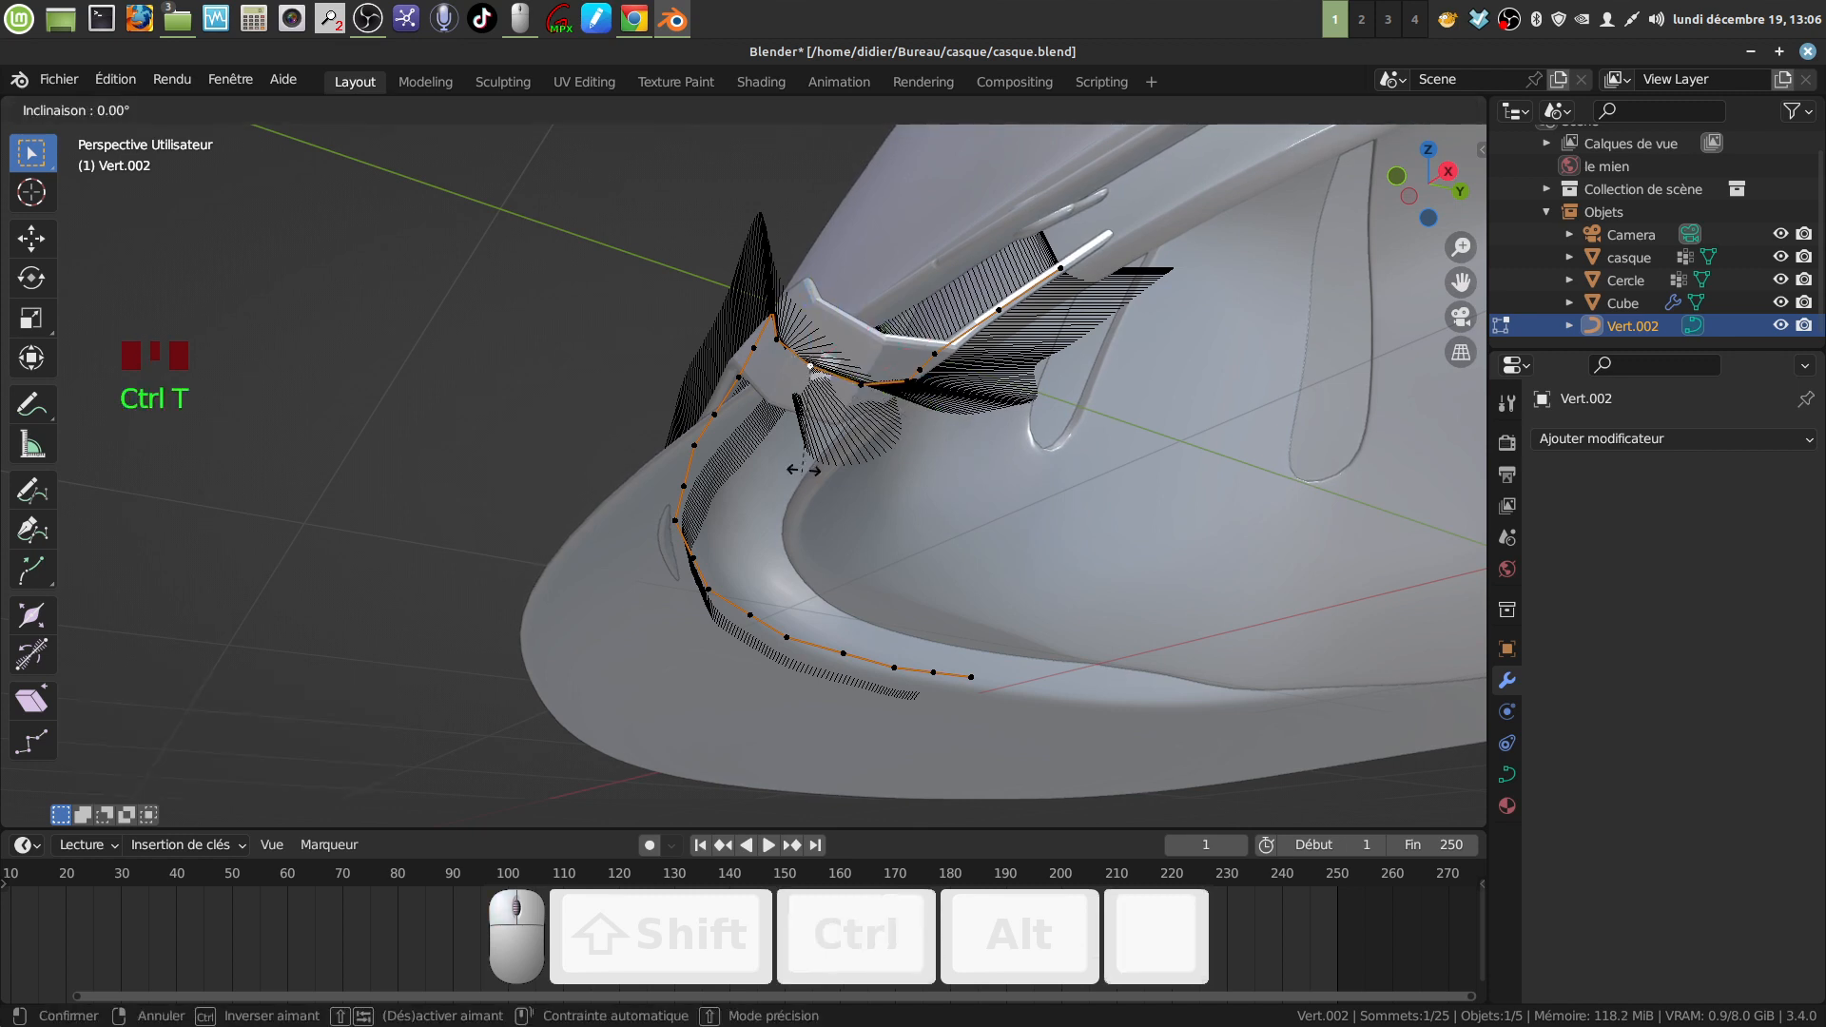
{"action": "left_click", "coordinate": [825, 428]}
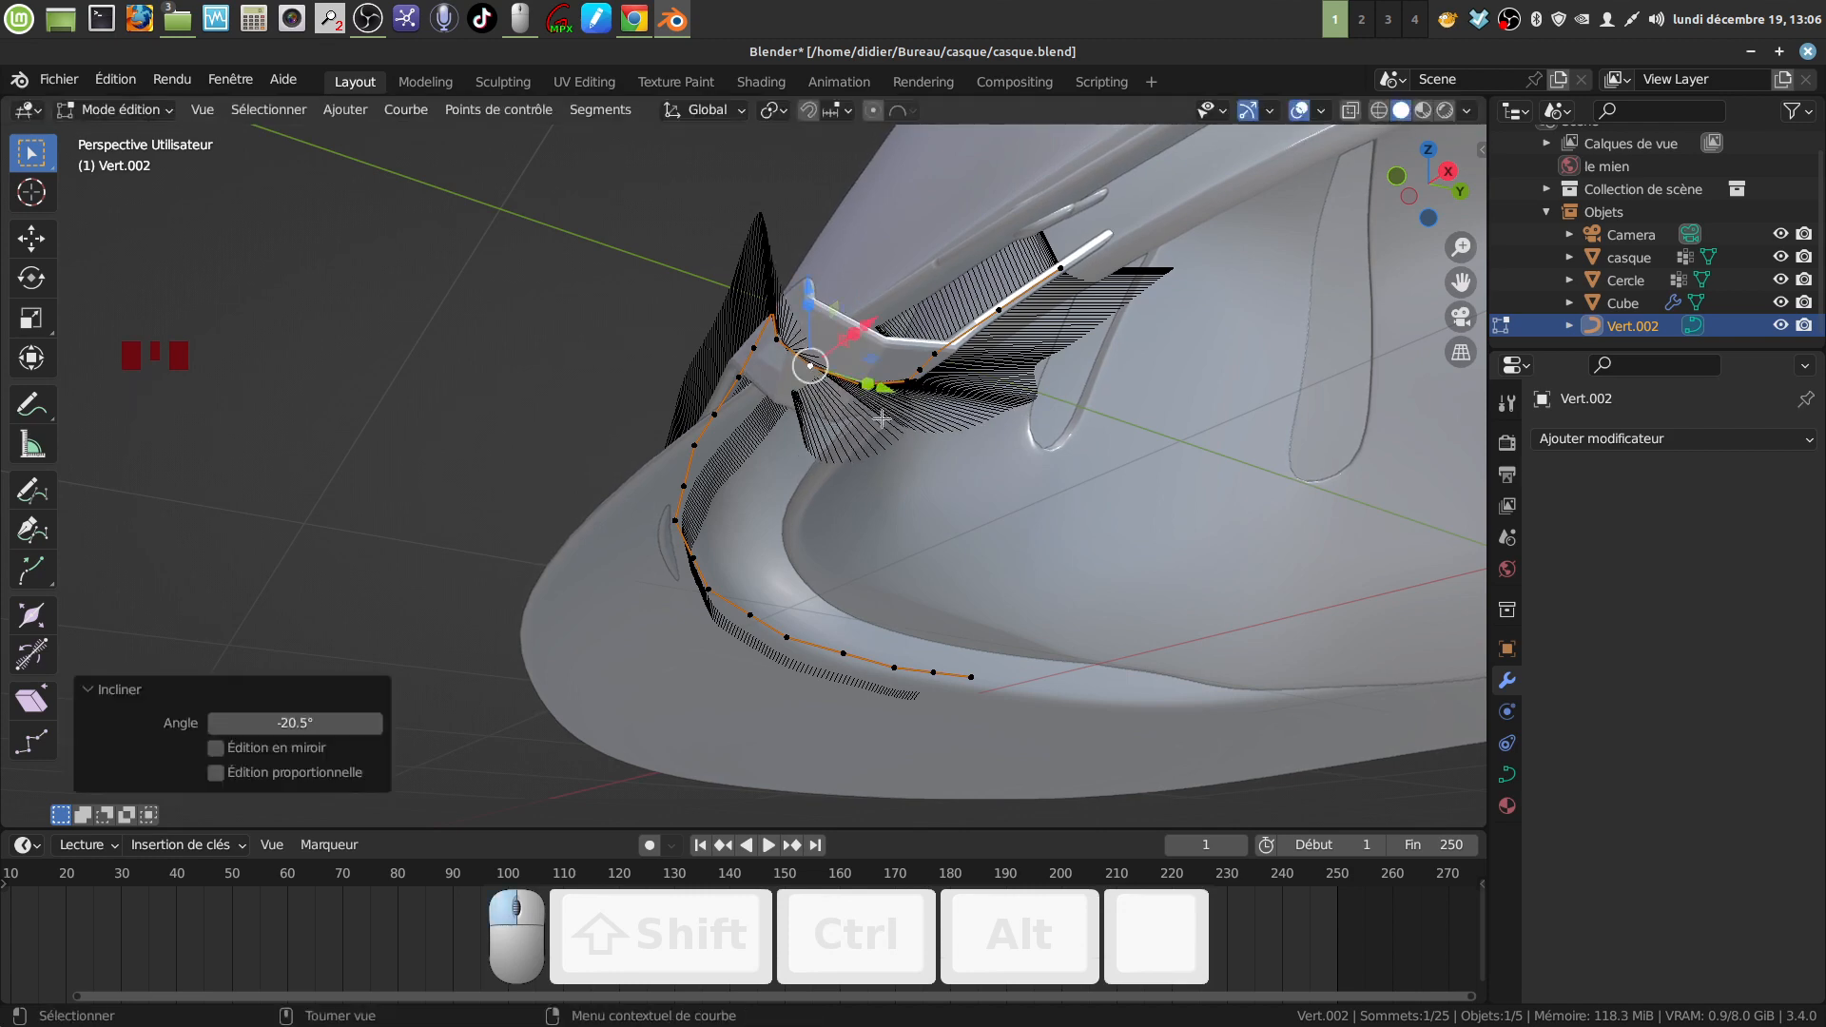
Step: Leave Edit Mode and examine the strap's bend from beneath the helmet
{"action": "middle_click_drag", "start_coordinate": [826, 429], "coordinate": [1015, 517]}
{"action": "scroll", "coordinate": [951, 517], "scroll_direction": "down", "scroll_amount": 5}
{"action": "middle_click_drag", "start_coordinate": [871, 521], "coordinate": [871, 471]}
{"action": "middle_click_drag", "start_coordinate": [881, 538], "coordinate": [896, 387], "text": "shift"}
{"action": "key", "text": "Tab"}
{"action": "scroll", "coordinate": [886, 413], "scroll_direction": "up", "scroll_amount": 2}
{"action": "scroll", "coordinate": [897, 384], "scroll_direction": "down", "scroll_amount": 4}
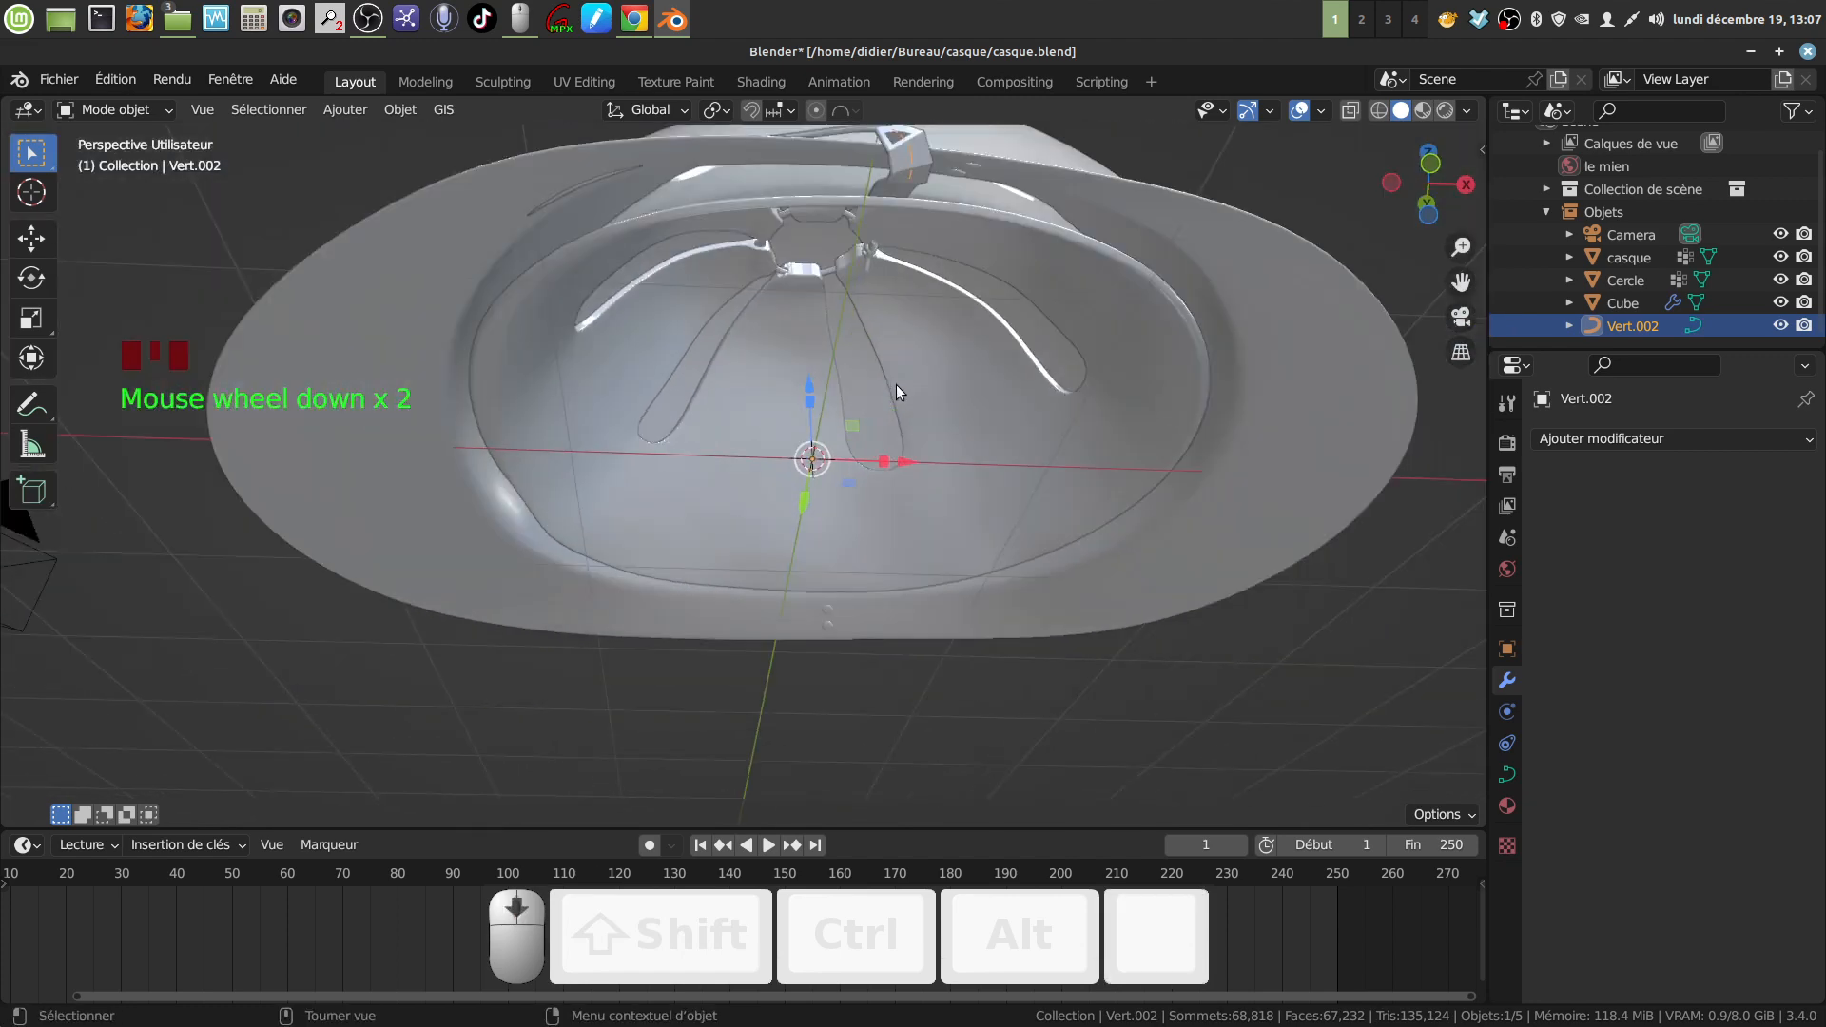
Step: Edit the strap's Cube mesh, scale all its geometry by 0.491 along X, and return to Object Mode
{"action": "left_click", "coordinate": [1629, 303]}
{"action": "key", "text": "Tab"}
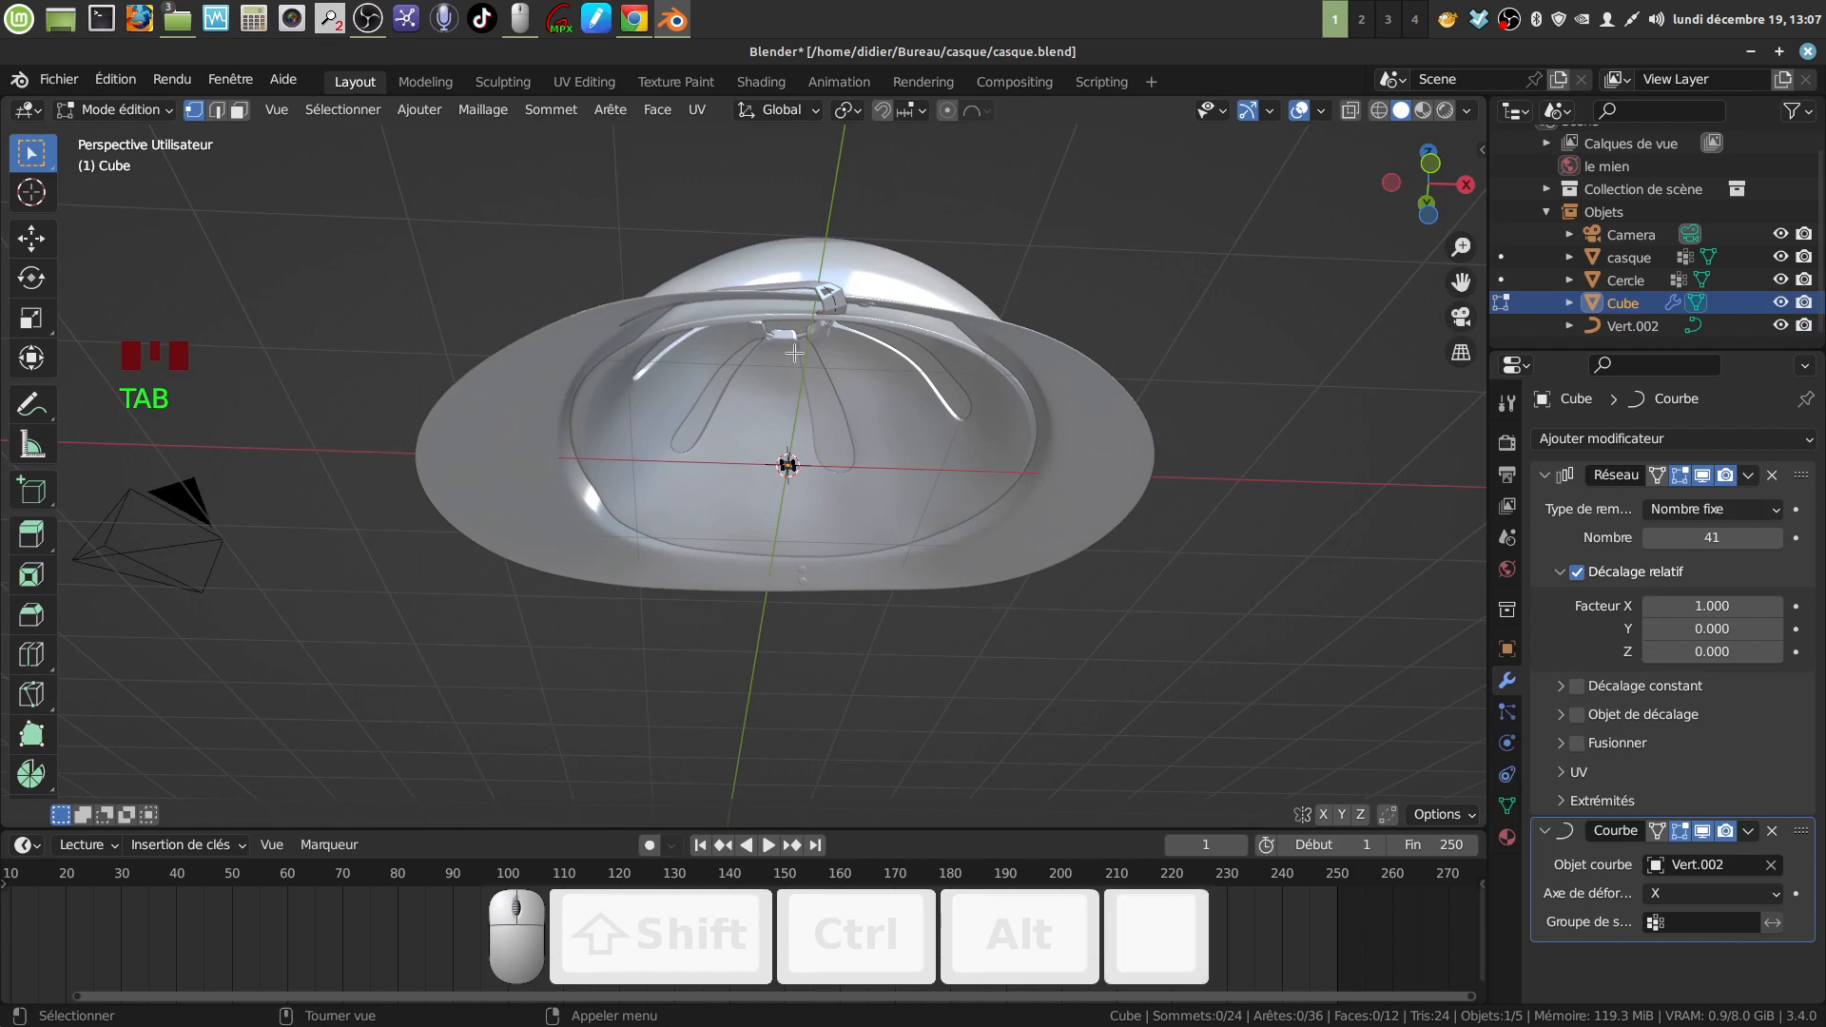
{"action": "scroll", "coordinate": [830, 499], "scroll_direction": "up", "scroll_amount": 6}
{"action": "middle_click_drag", "start_coordinate": [830, 499], "coordinate": [646, 535], "text": "shift"}
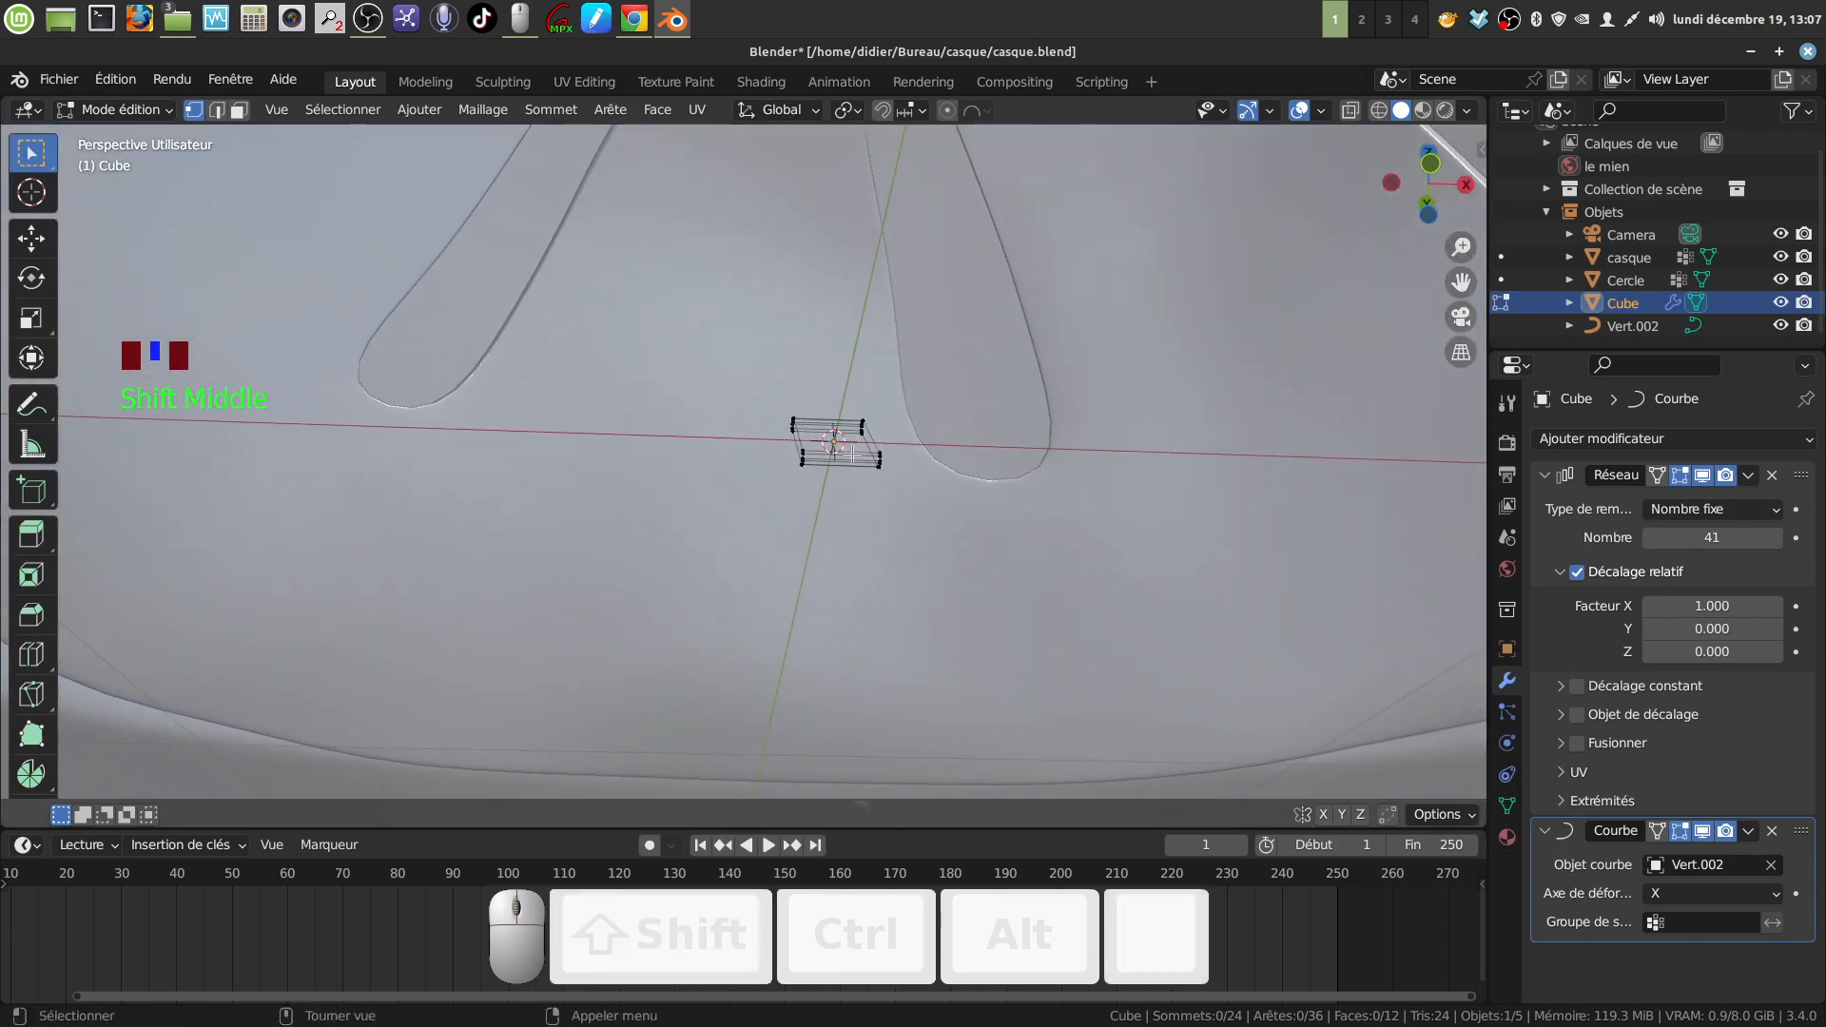
{"action": "key", "text": "a"}
{"action": "middle_click_drag", "start_coordinate": [853, 455], "coordinate": [859, 441]}
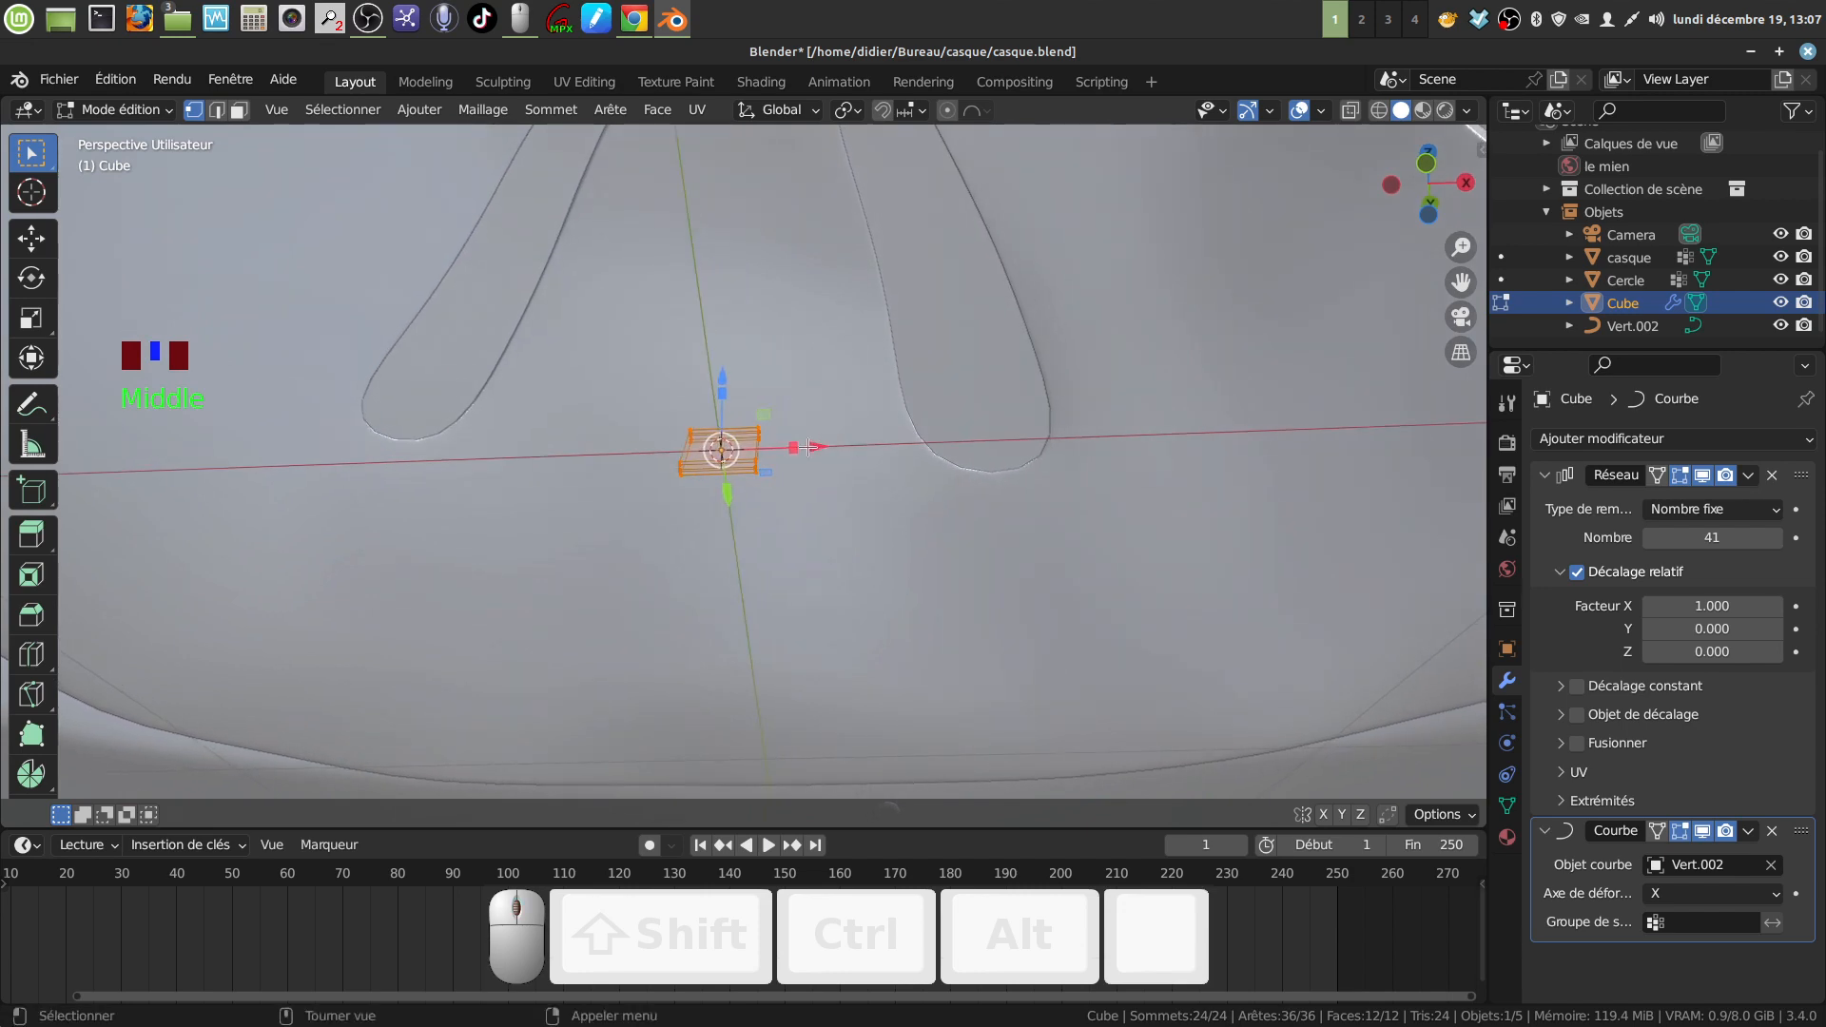
{"action": "left_click_drag", "start_coordinate": [797, 447], "coordinate": [773, 449]}
{"action": "scroll", "coordinate": [841, 511], "scroll_direction": "down", "scroll_amount": 5}
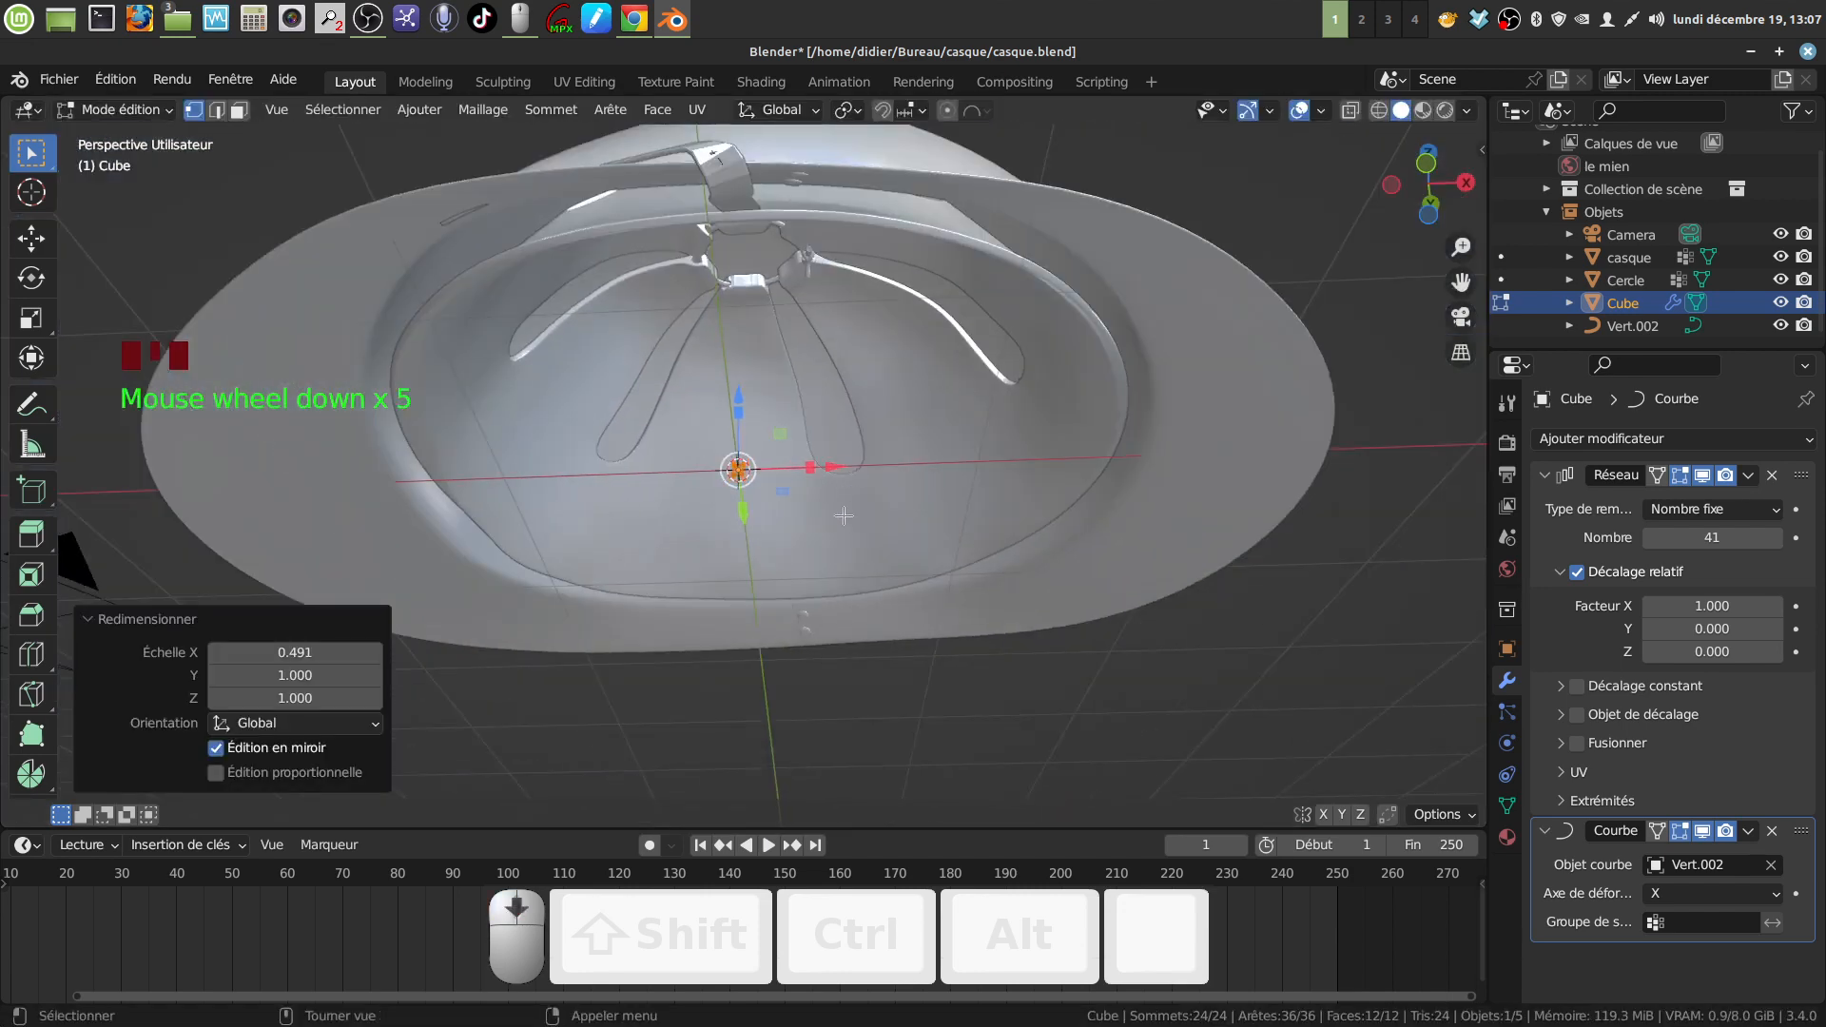
{"action": "key", "text": "Tab"}
Step: Set the count of the strap's Array modifier to 81
{"action": "scroll", "coordinate": [841, 514], "scroll_direction": "down", "scroll_amount": 3}
{"action": "middle_click_drag", "start_coordinate": [841, 515], "coordinate": [802, 455]}
{"action": "scroll", "coordinate": [847, 600], "scroll_direction": "up", "scroll_amount": 3}
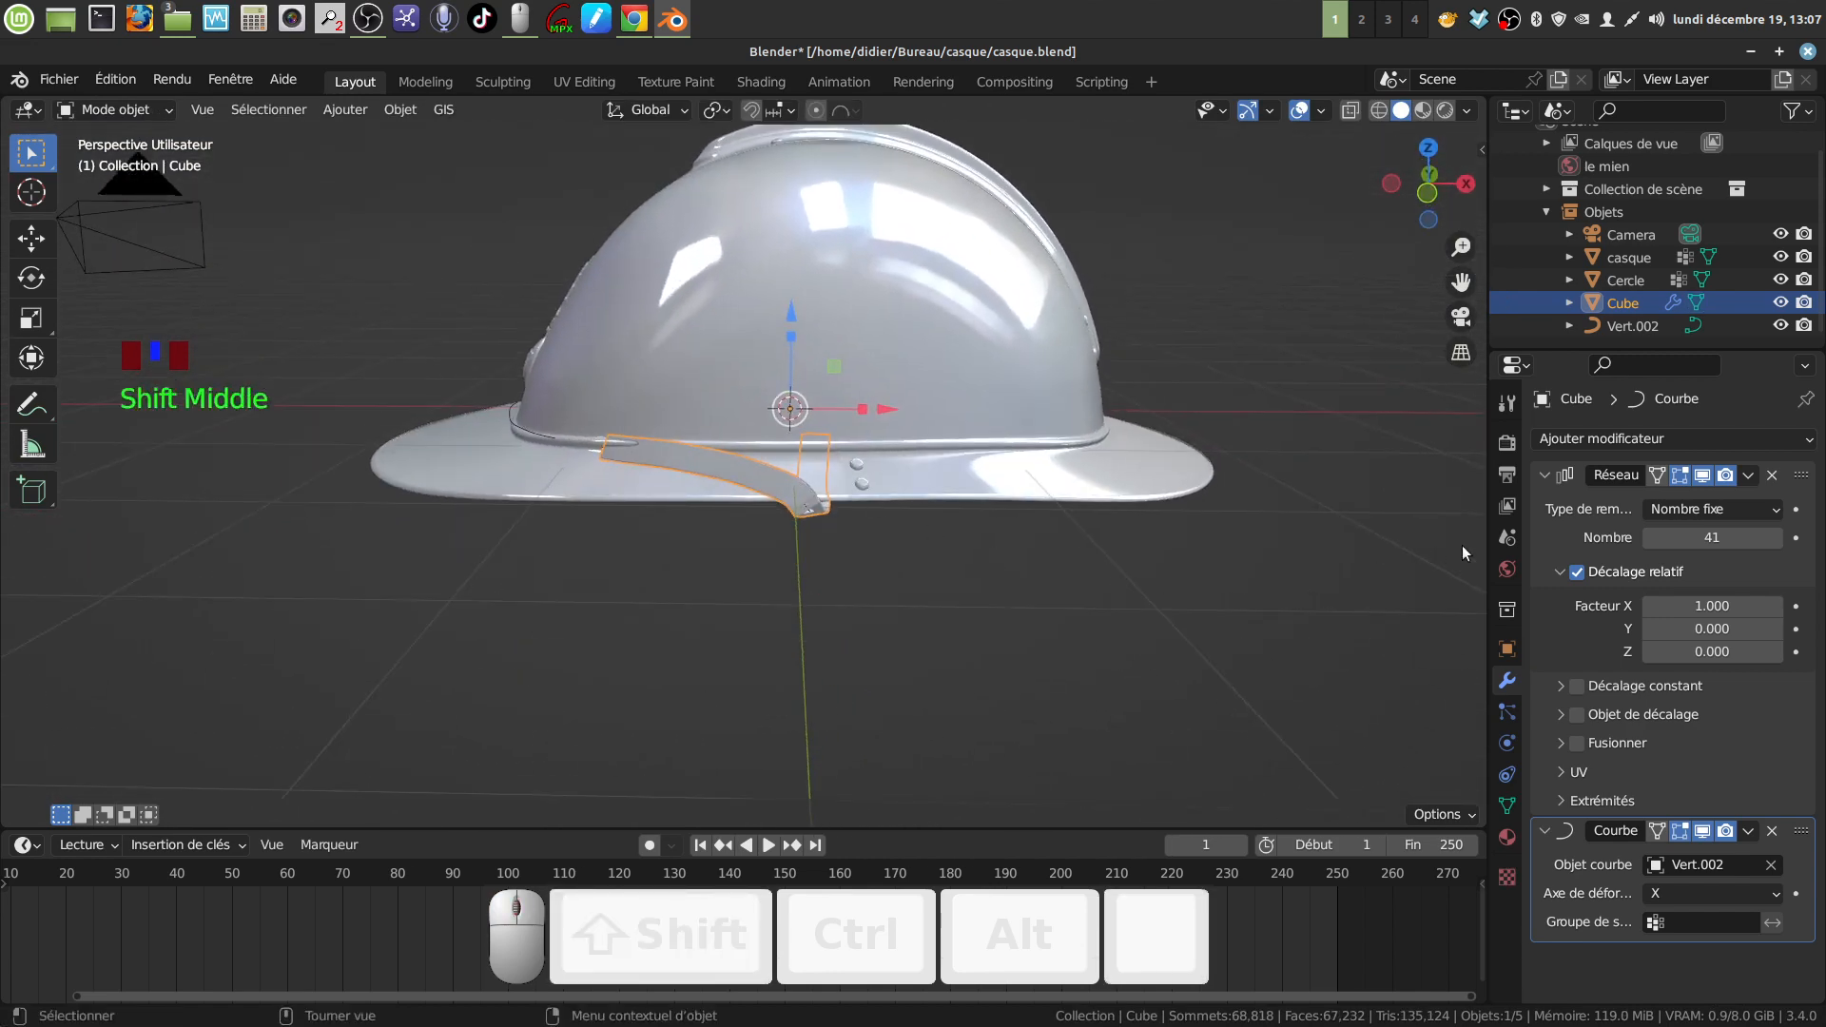
{"action": "middle_click_drag", "start_coordinate": [952, 509], "coordinate": [1237, 542]}
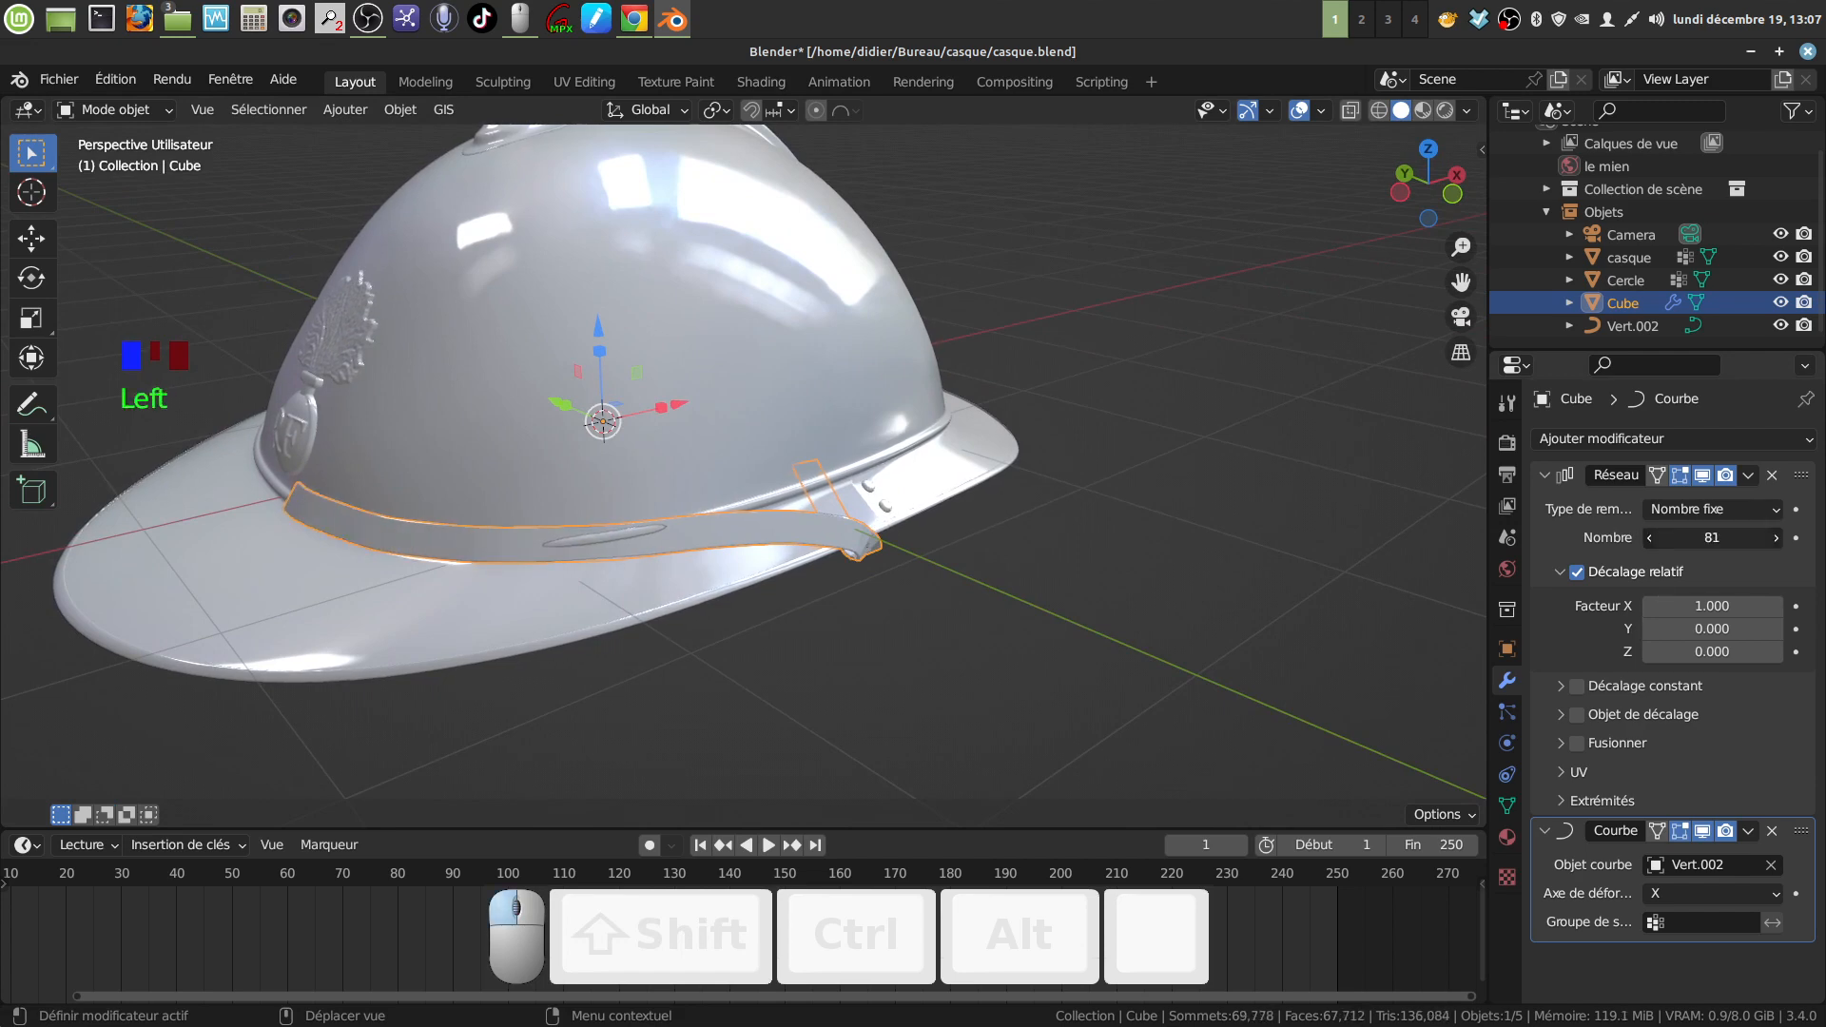
Step: Examine the strap's bend up close, select the Vert.002 curve and enter its Edit Mode
{"action": "scroll", "coordinate": [887, 605], "scroll_direction": "up", "scroll_amount": 3}
{"action": "middle_click_drag", "start_coordinate": [886, 605], "coordinate": [789, 528], "text": "shift"}
{"action": "scroll", "coordinate": [869, 550], "scroll_direction": "up", "scroll_amount": 3}
{"action": "scroll", "coordinate": [905, 544], "scroll_direction": "down", "scroll_amount": 3}
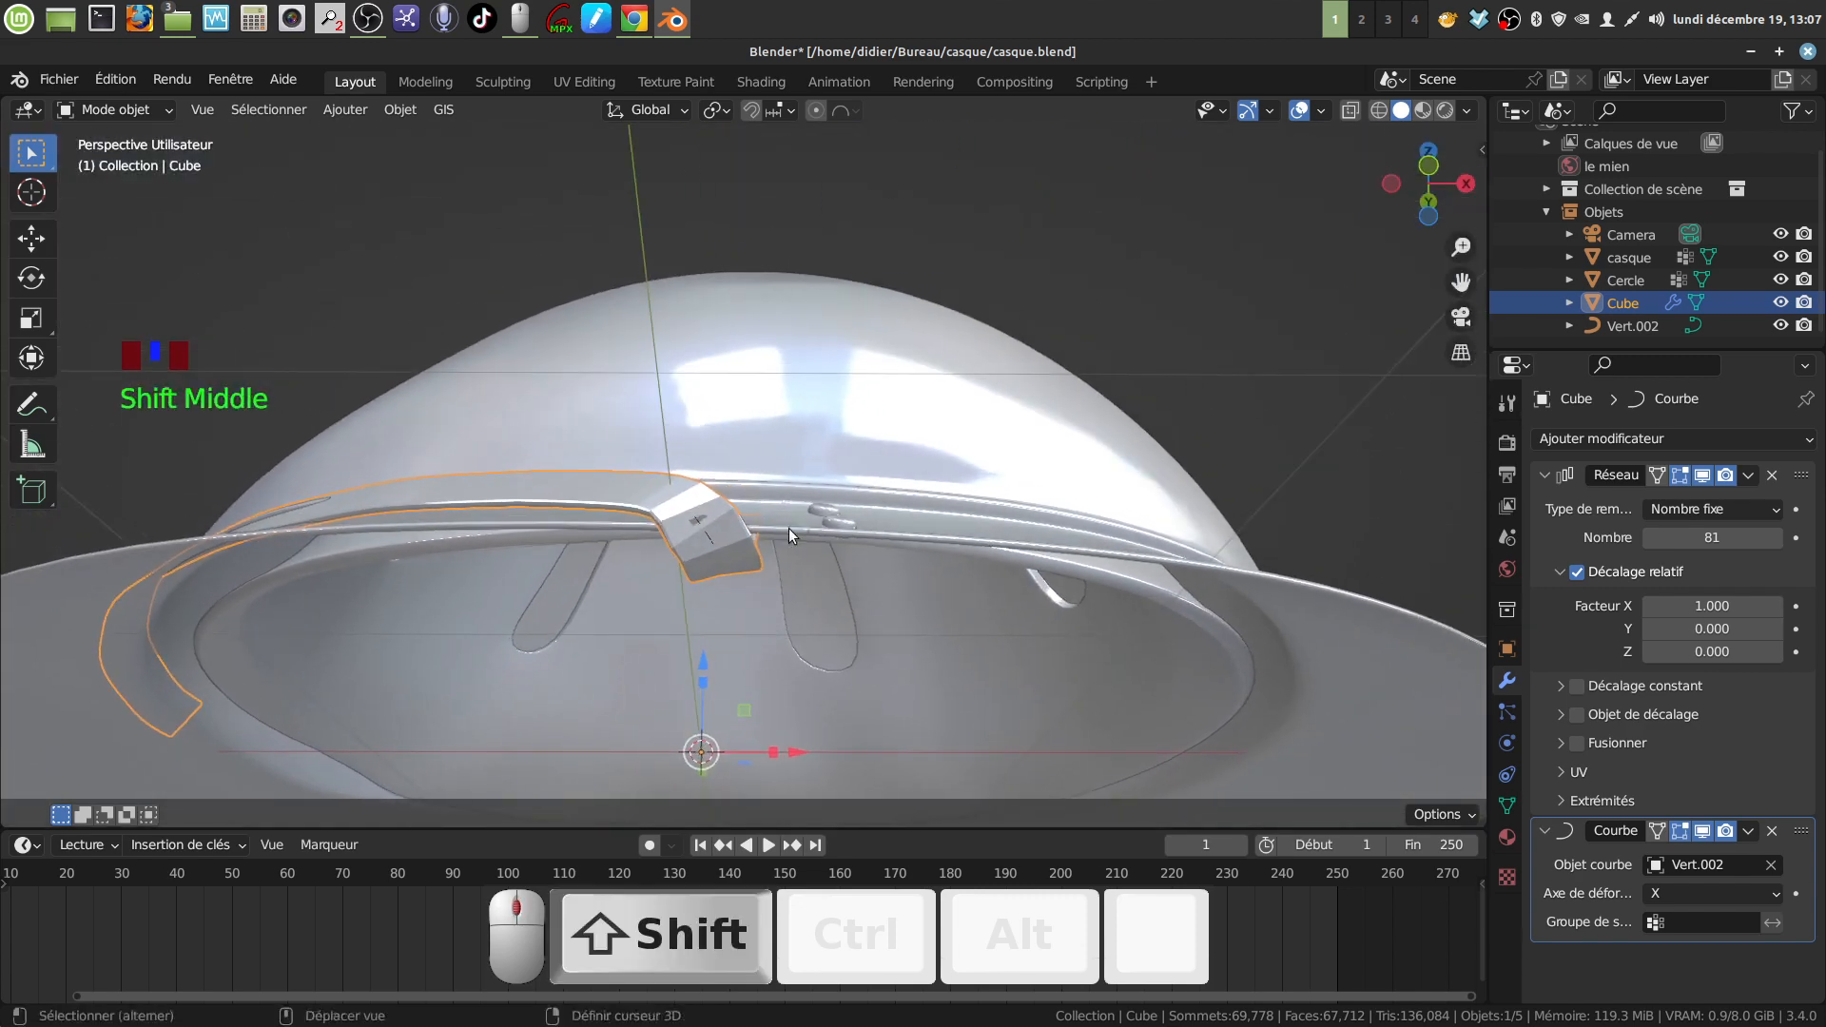
{"action": "left_click", "coordinate": [1629, 326]}
{"action": "scroll", "coordinate": [824, 598], "scroll_direction": "up", "scroll_amount": 3}
{"action": "mouse_move", "coordinate": [825, 597]}
{"action": "middle_mouse_down", "text": "shift"}
{"action": "mouse_move", "coordinate": [851, 546]}
{"action": "mouse_move", "coordinate": [810, 586]}
{"action": "middle_mouse_up", "text": "shift"}
{"action": "scroll", "coordinate": [820, 590], "scroll_direction": "down", "scroll_amount": 3}
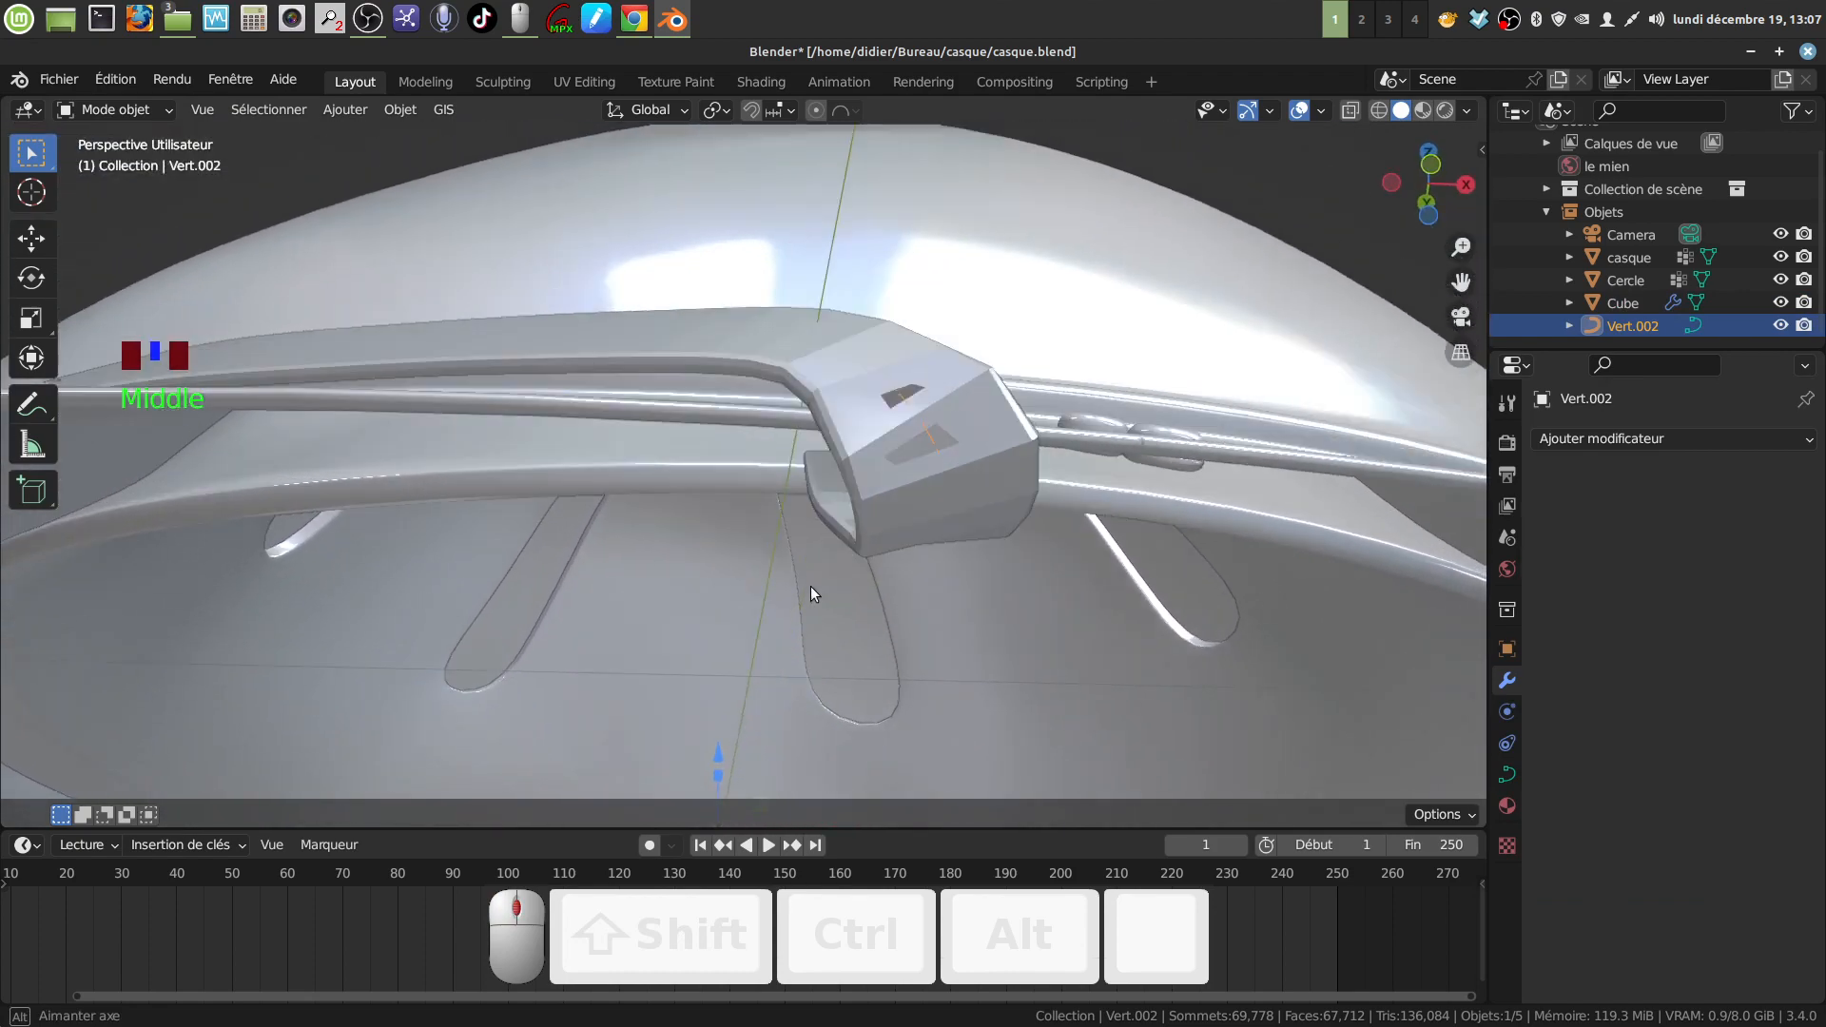
{"action": "key", "text": "Tab"}
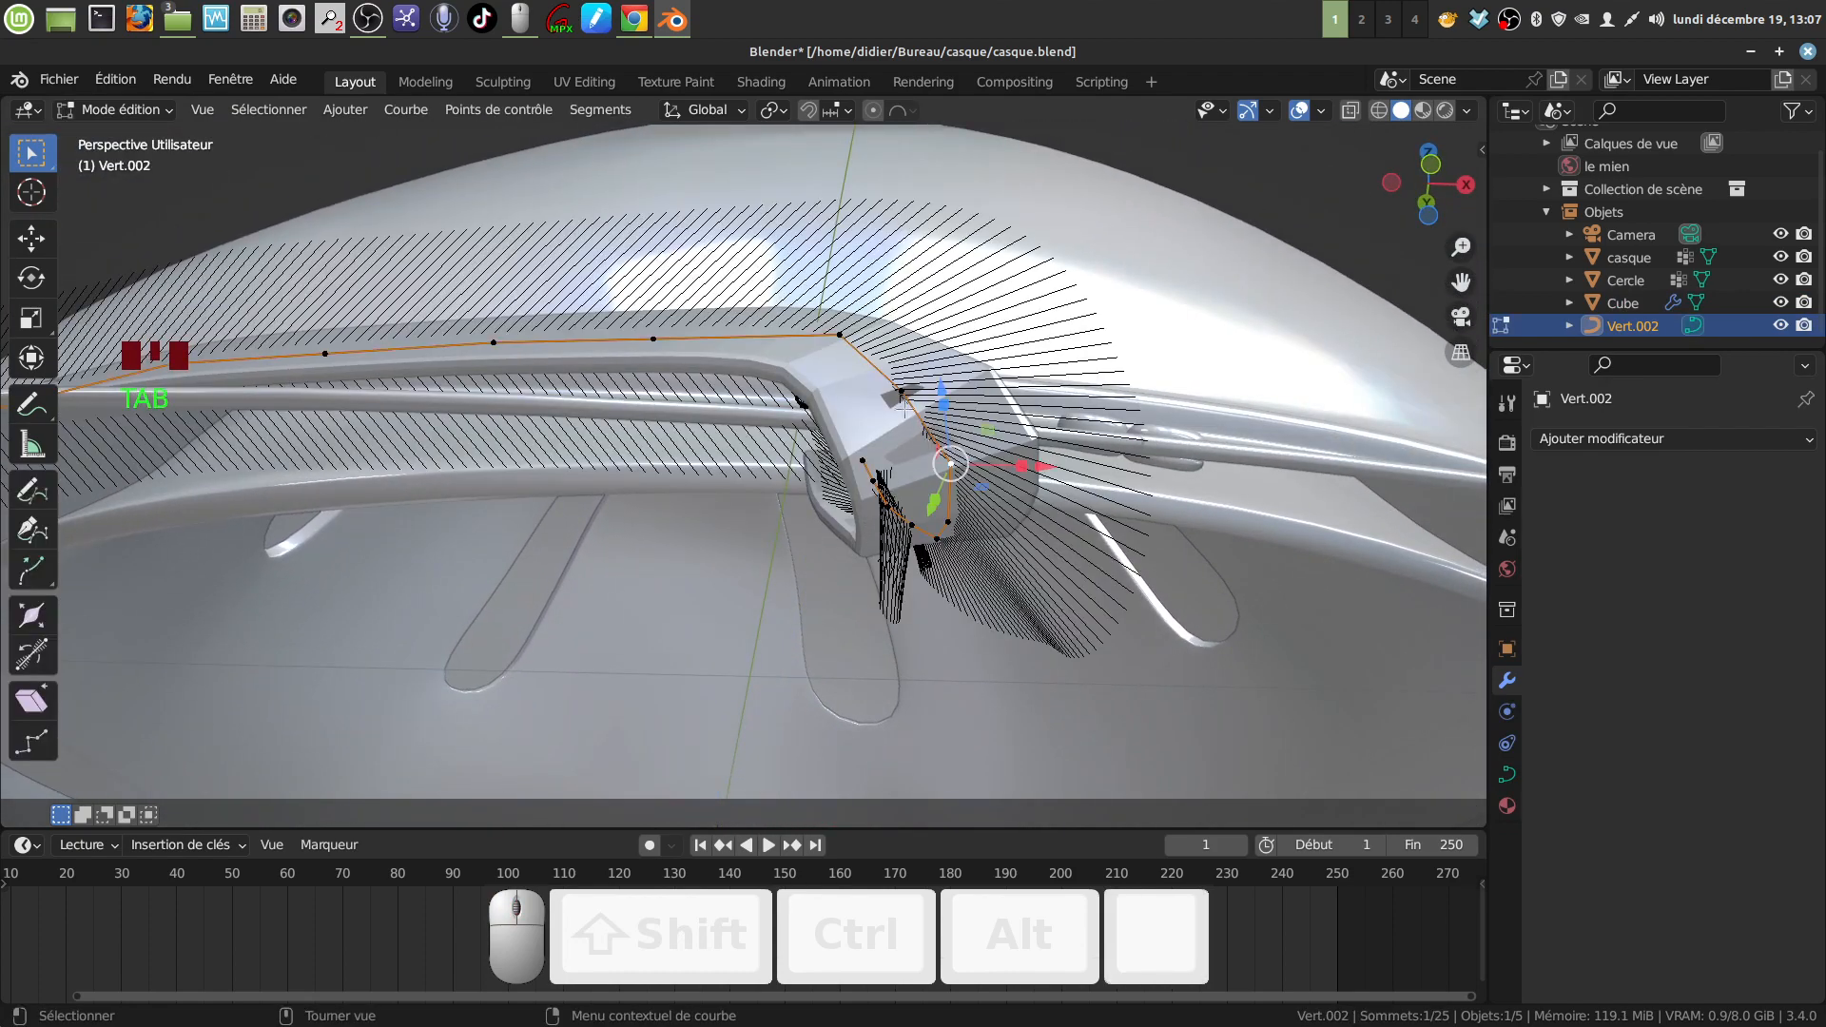
Step: Tilt the selected curve point at the strap's bend around the brim edge by -38.5°, and return to Object Mode
{"action": "middle_click_drag", "start_coordinate": [920, 438], "coordinate": [962, 444]}
{"action": "middle_click_drag", "start_coordinate": [1044, 425], "coordinate": [1010, 509]}
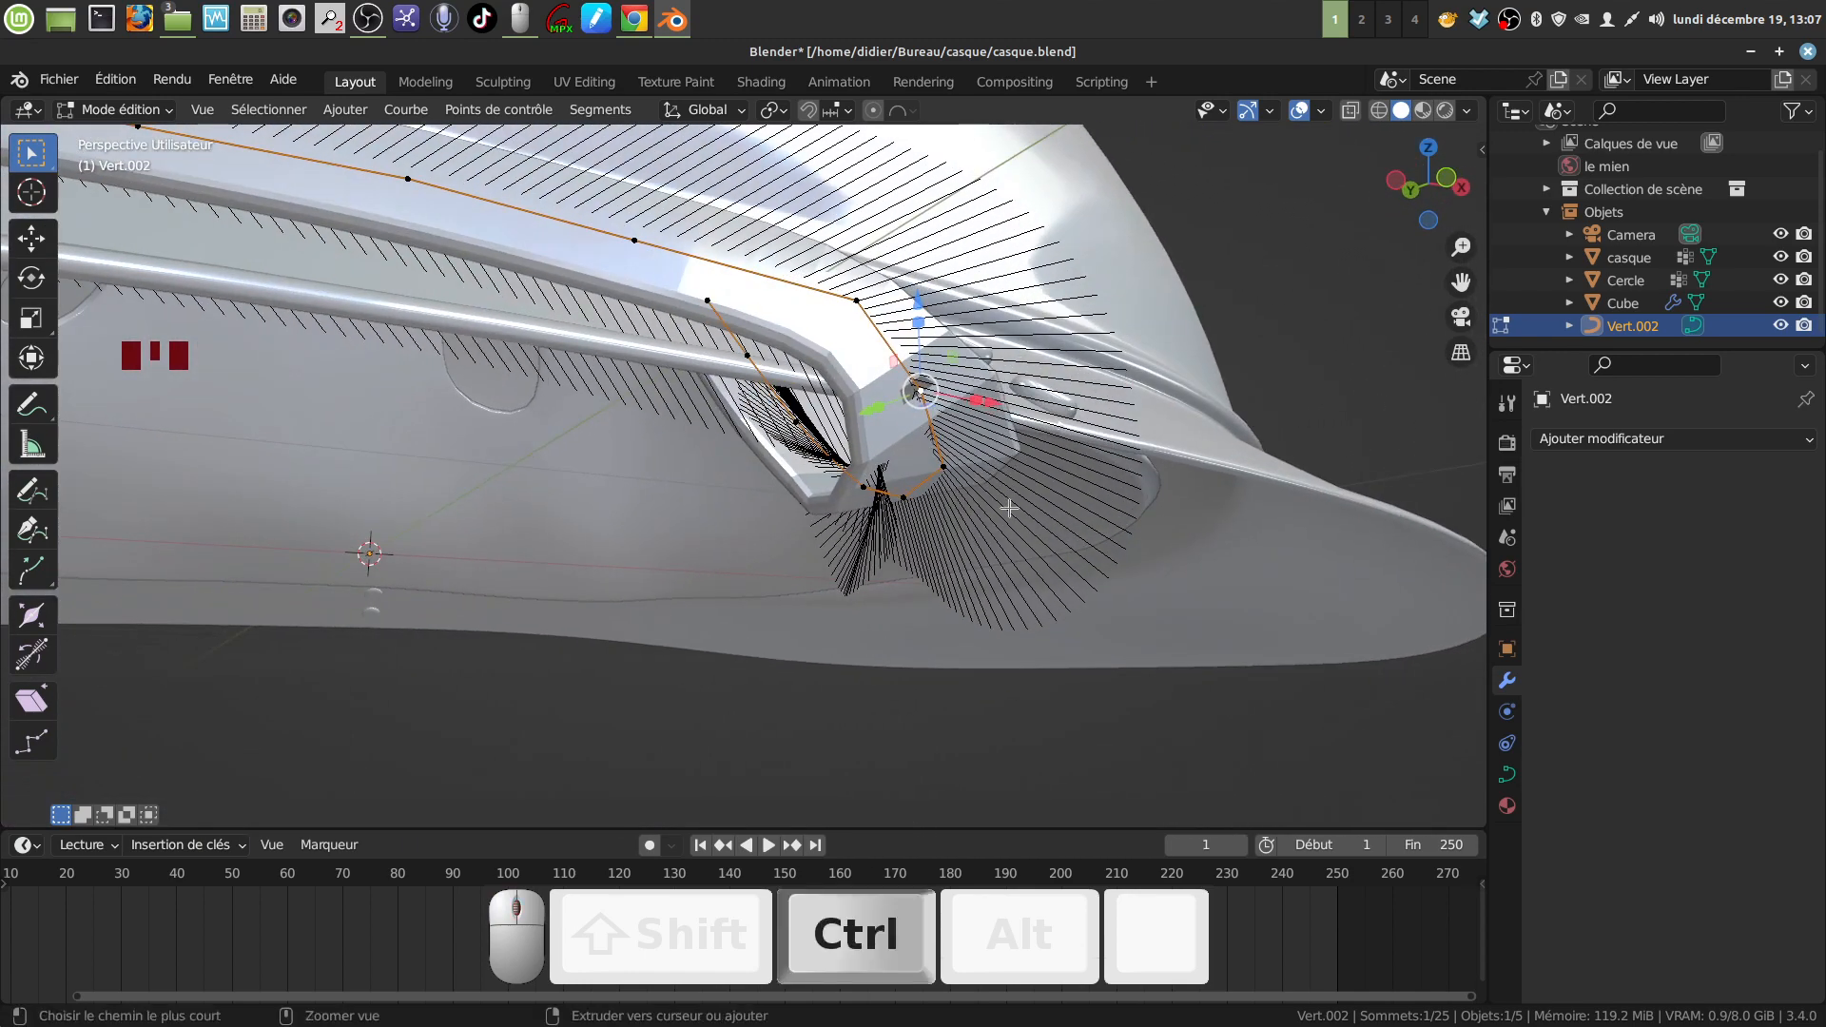
{"action": "key", "text": "ctrl+t"}
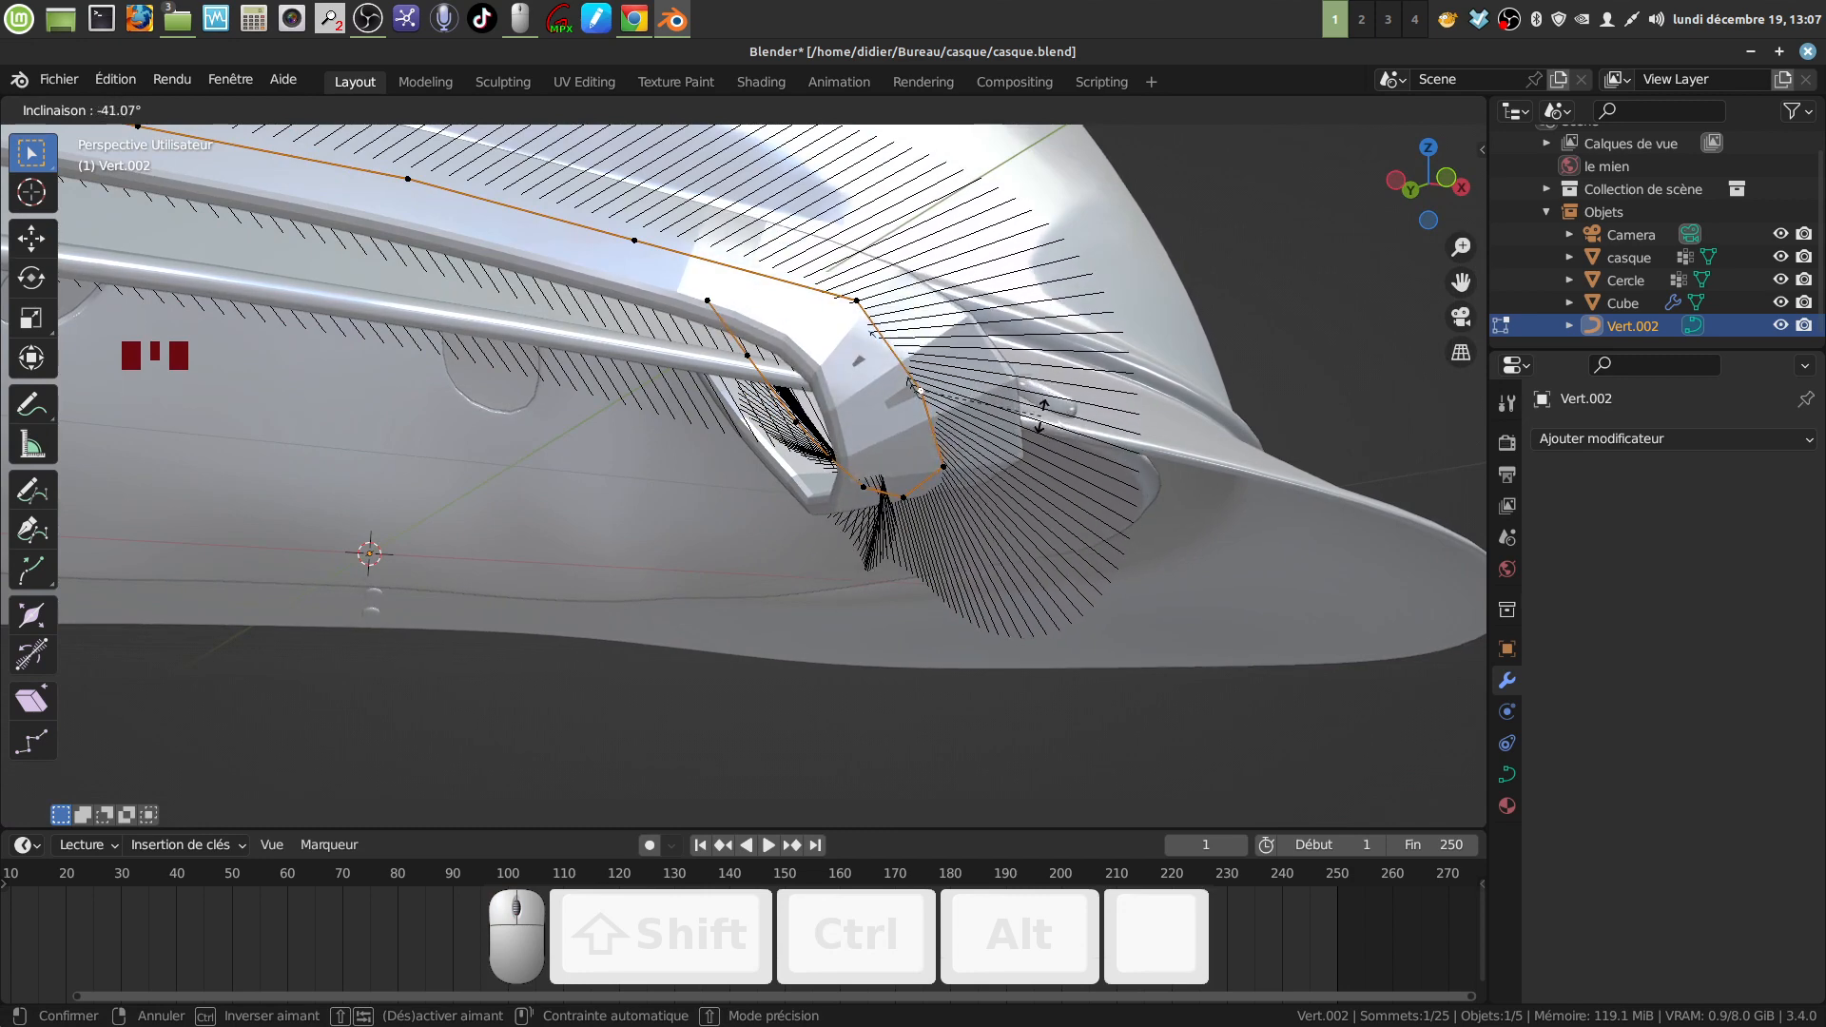
{"action": "left_click", "coordinate": [1016, 453]}
{"action": "middle_click_drag", "start_coordinate": [1016, 453], "coordinate": [665, 562]}
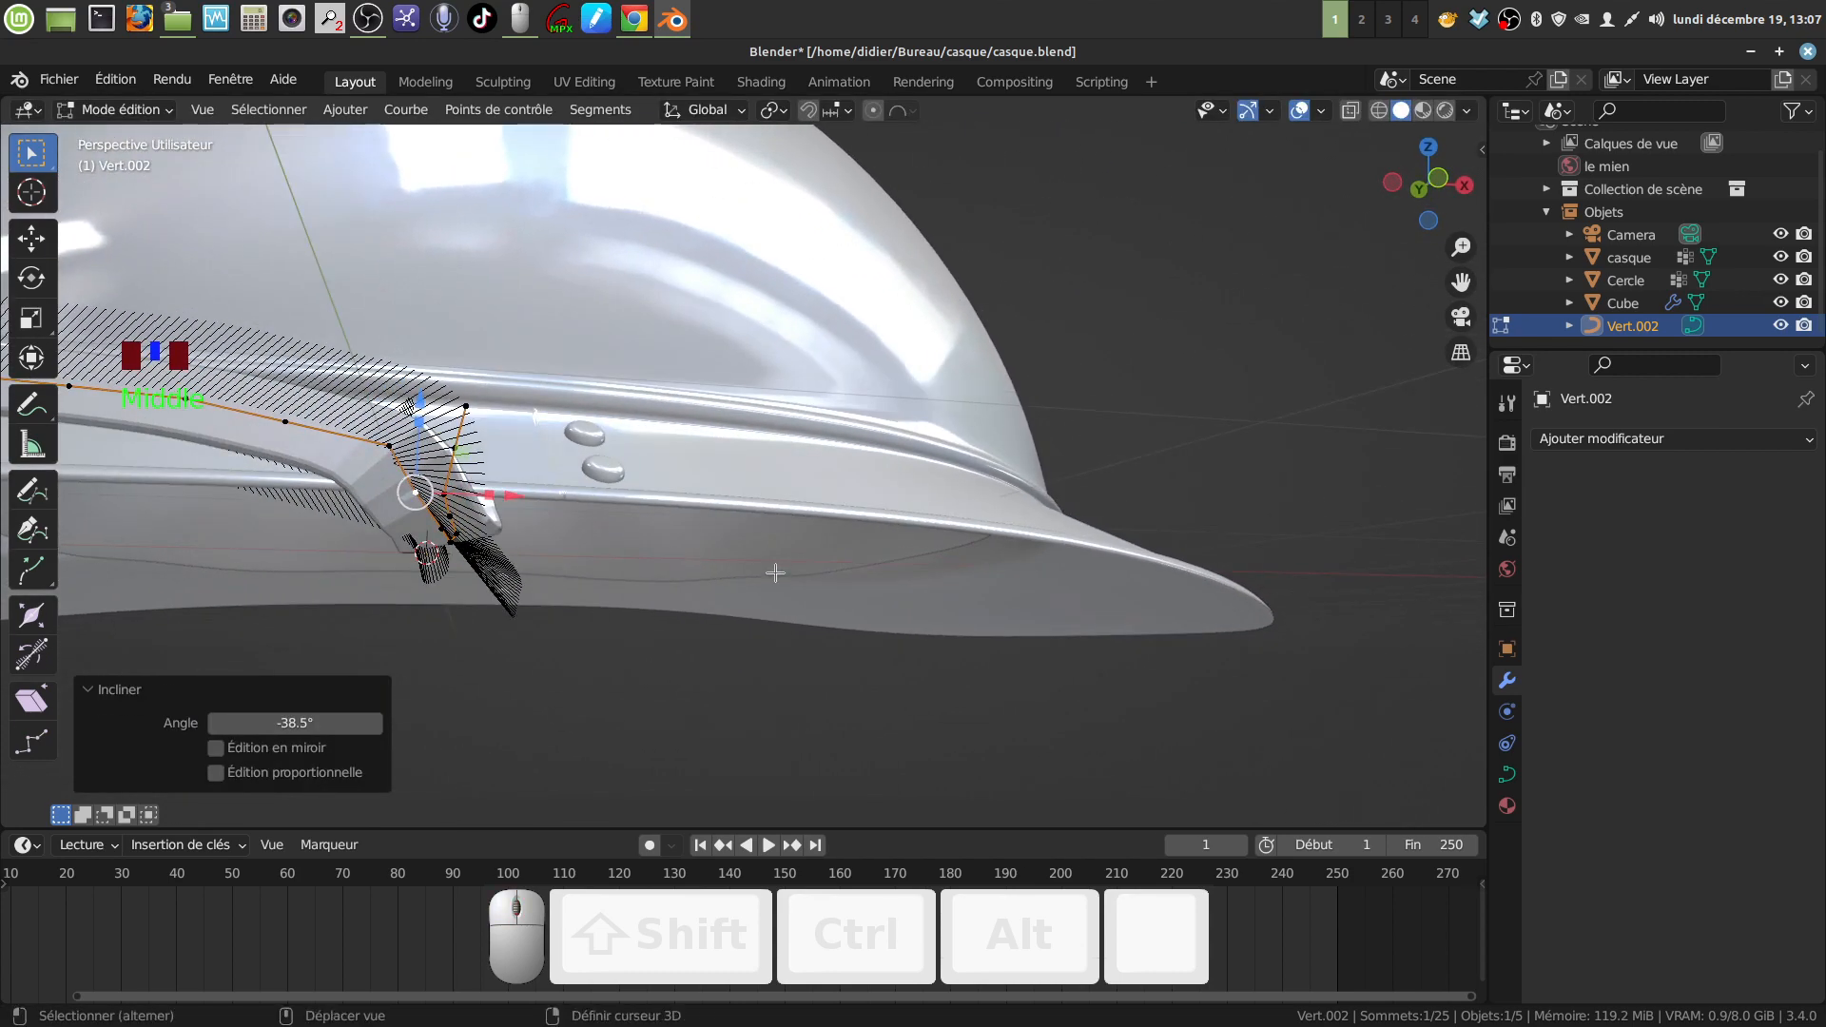
{"action": "mouse_move", "coordinate": [776, 573]}
{"action": "middle_mouse_down", "text": "shift"}
{"action": "mouse_move", "coordinate": [647, 538]}
{"action": "mouse_move", "coordinate": [476, 561]}
{"action": "mouse_move", "coordinate": [860, 528]}
{"action": "mouse_move", "coordinate": [860, 505]}
{"action": "mouse_move", "coordinate": [989, 480]}
{"action": "mouse_move", "coordinate": [1001, 521]}
{"action": "mouse_move", "coordinate": [898, 607]}
{"action": "mouse_move", "coordinate": [869, 509]}
{"action": "mouse_move", "coordinate": [961, 449]}
{"action": "mouse_move", "coordinate": [1002, 540]}
{"action": "mouse_move", "coordinate": [963, 506]}
{"action": "mouse_move", "coordinate": [773, 545]}
{"action": "middle_mouse_up", "text": "shift"}
{"action": "key", "text": "Tab"}
Step: Edit the Vert.002 curve and move two adjacent points where the strap leaves the dome by -0.01917 m along Y
{"action": "scroll", "coordinate": [849, 525], "scroll_direction": "down", "scroll_amount": 2}
{"action": "middle_click_drag", "start_coordinate": [949, 544], "coordinate": [946, 503], "text": "shift"}
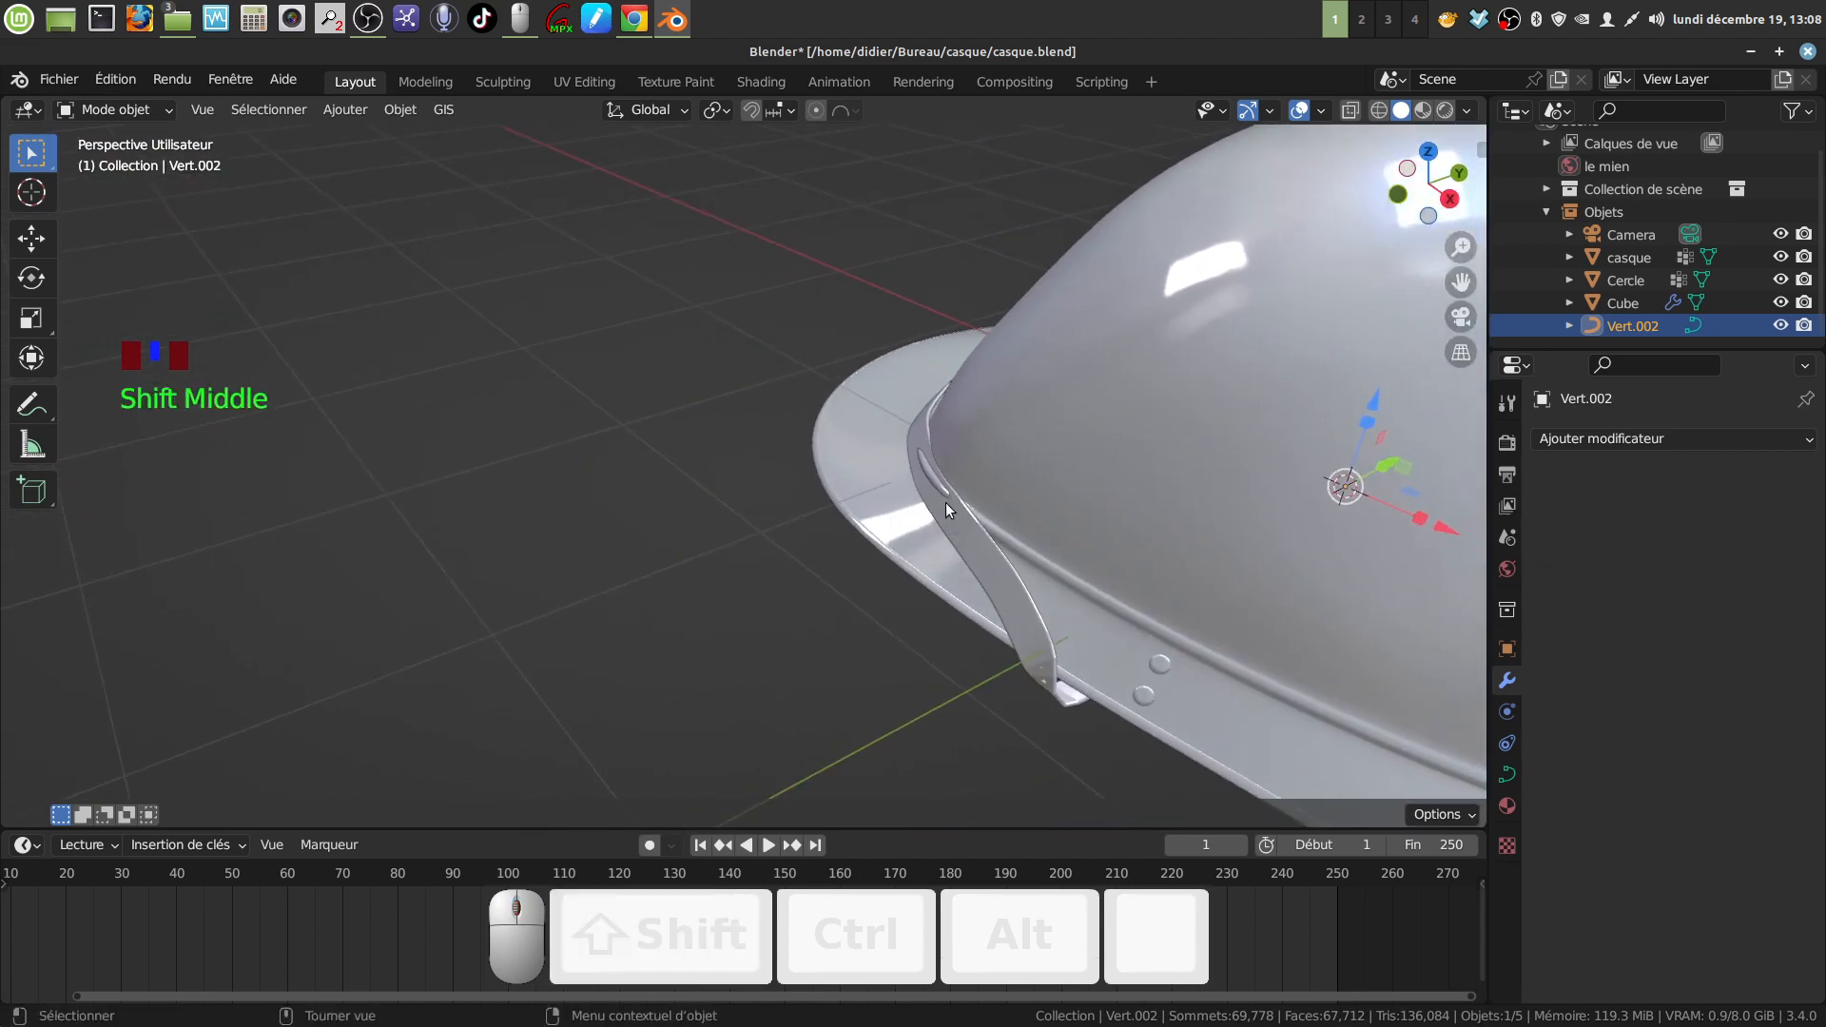
{"action": "key", "text": "Tab"}
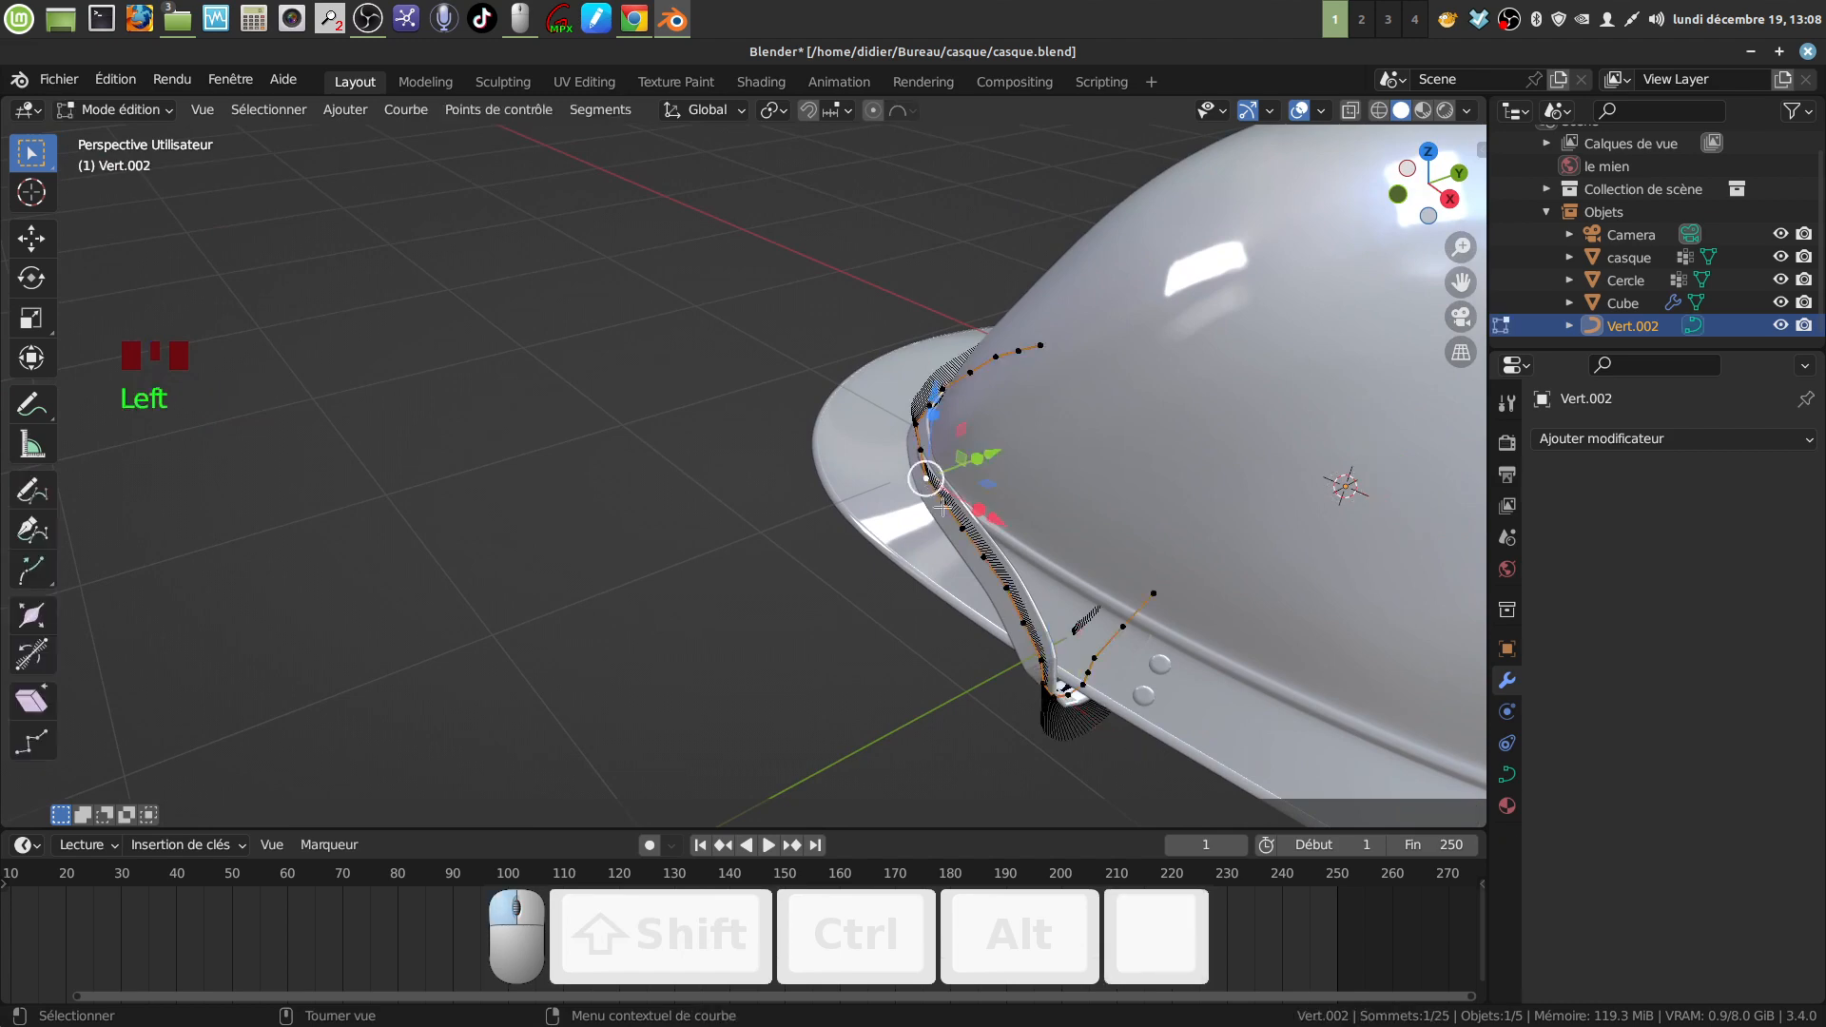
{"action": "scroll", "coordinate": [1018, 585], "scroll_direction": "up", "scroll_amount": 2}
{"action": "middle_click_drag", "start_coordinate": [1018, 584], "coordinate": [996, 467], "text": "shift"}
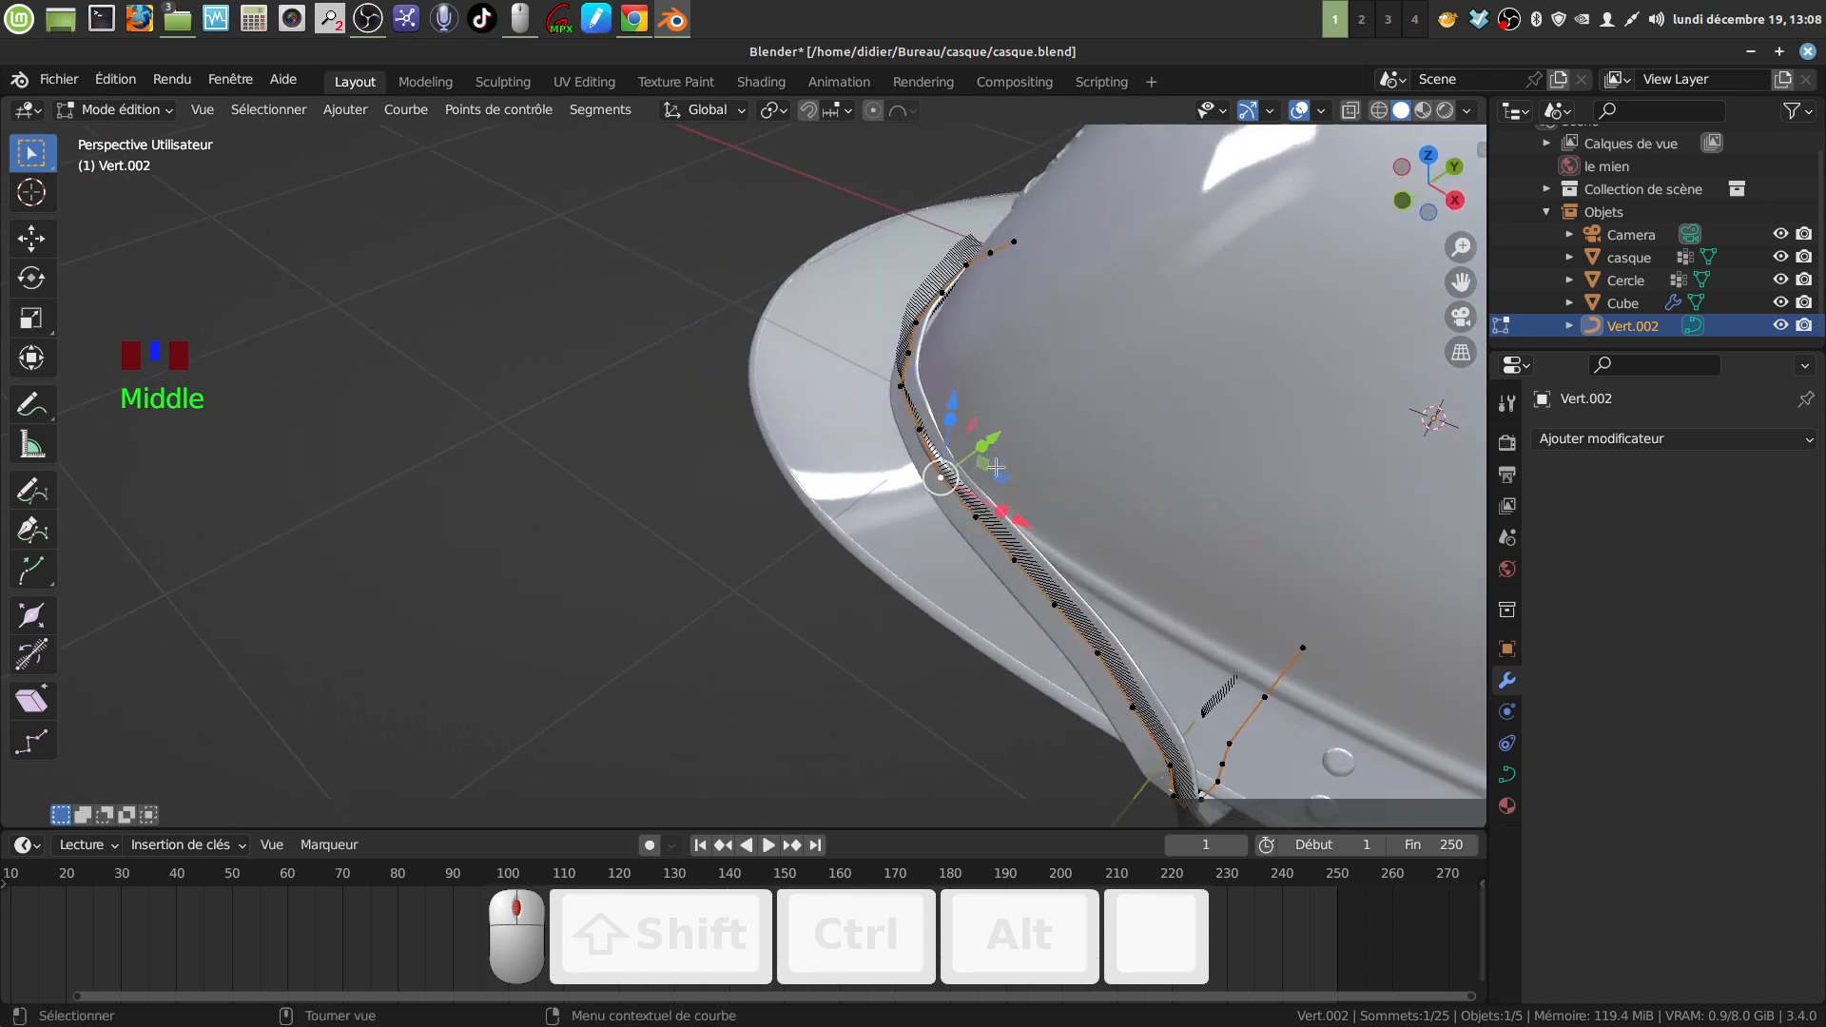
{"action": "left_click_drag", "start_coordinate": [1001, 441], "coordinate": [1007, 461]}
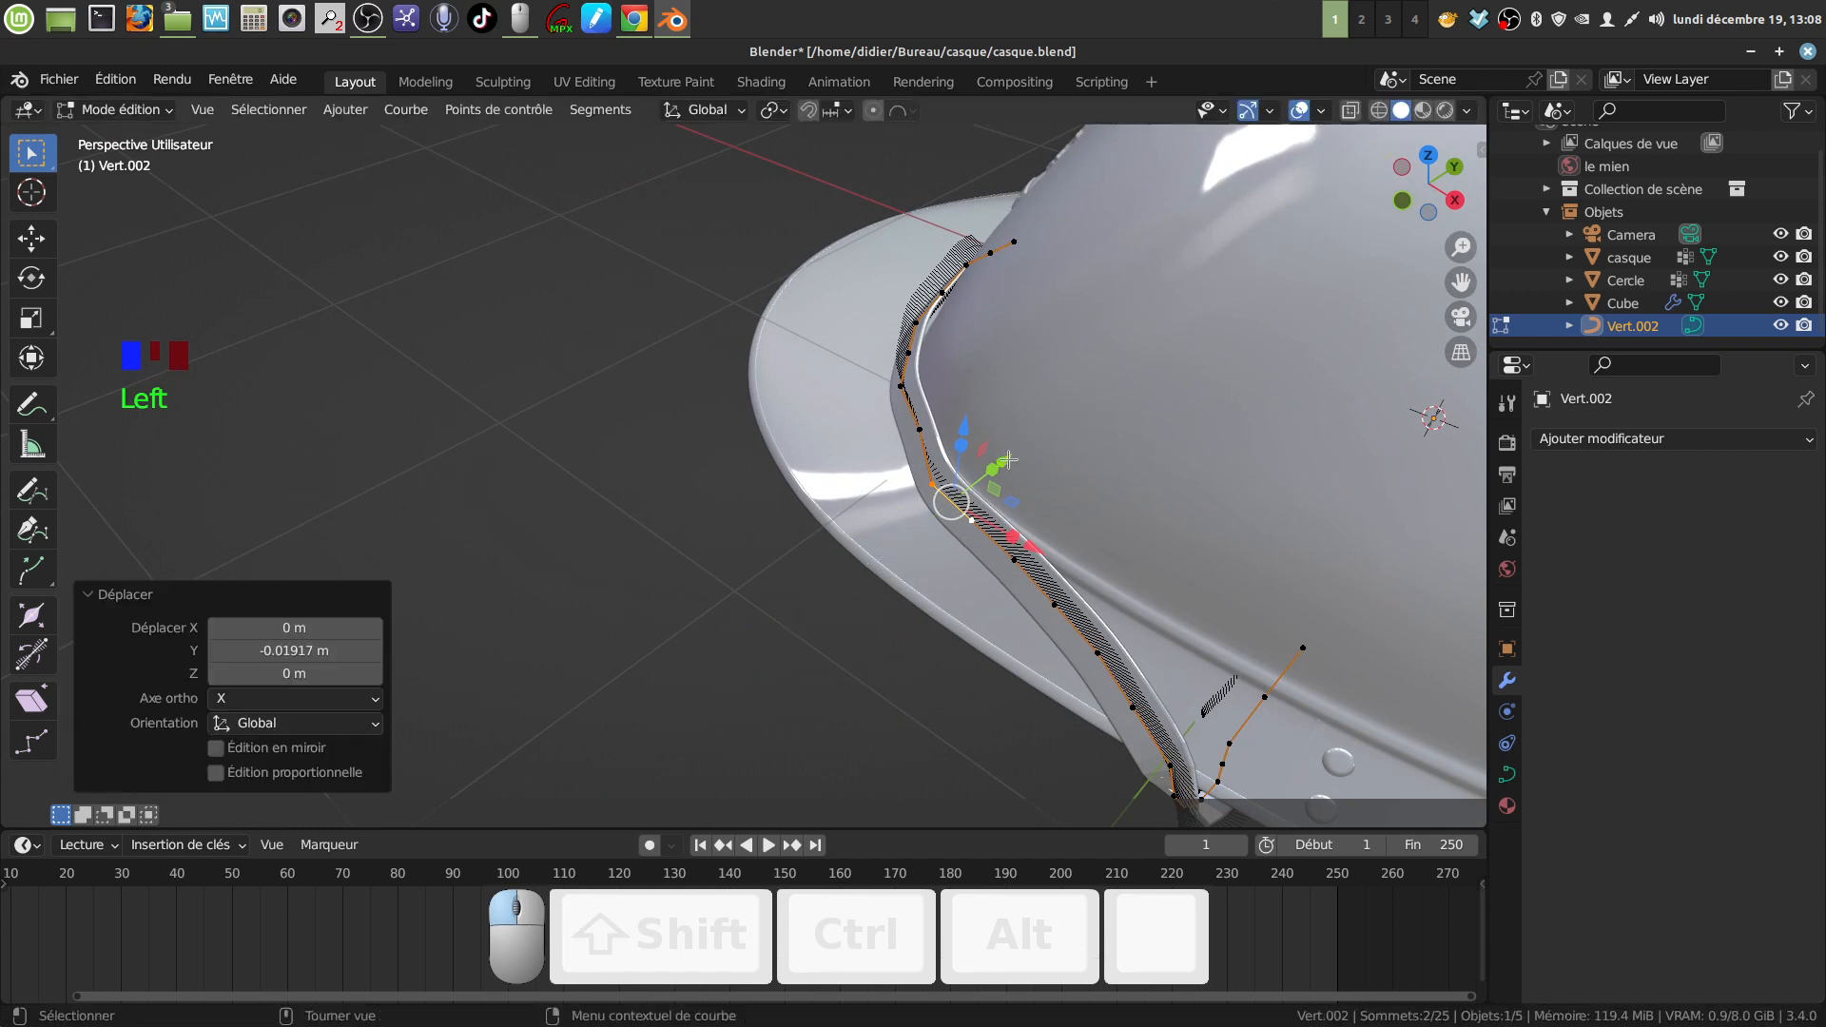
Step: Select only the moved point nearer the strap's bend and shift it by -0.025603 m along Y
{"action": "left_click", "coordinate": [926, 485]}
{"action": "left_click", "coordinate": [984, 533]}
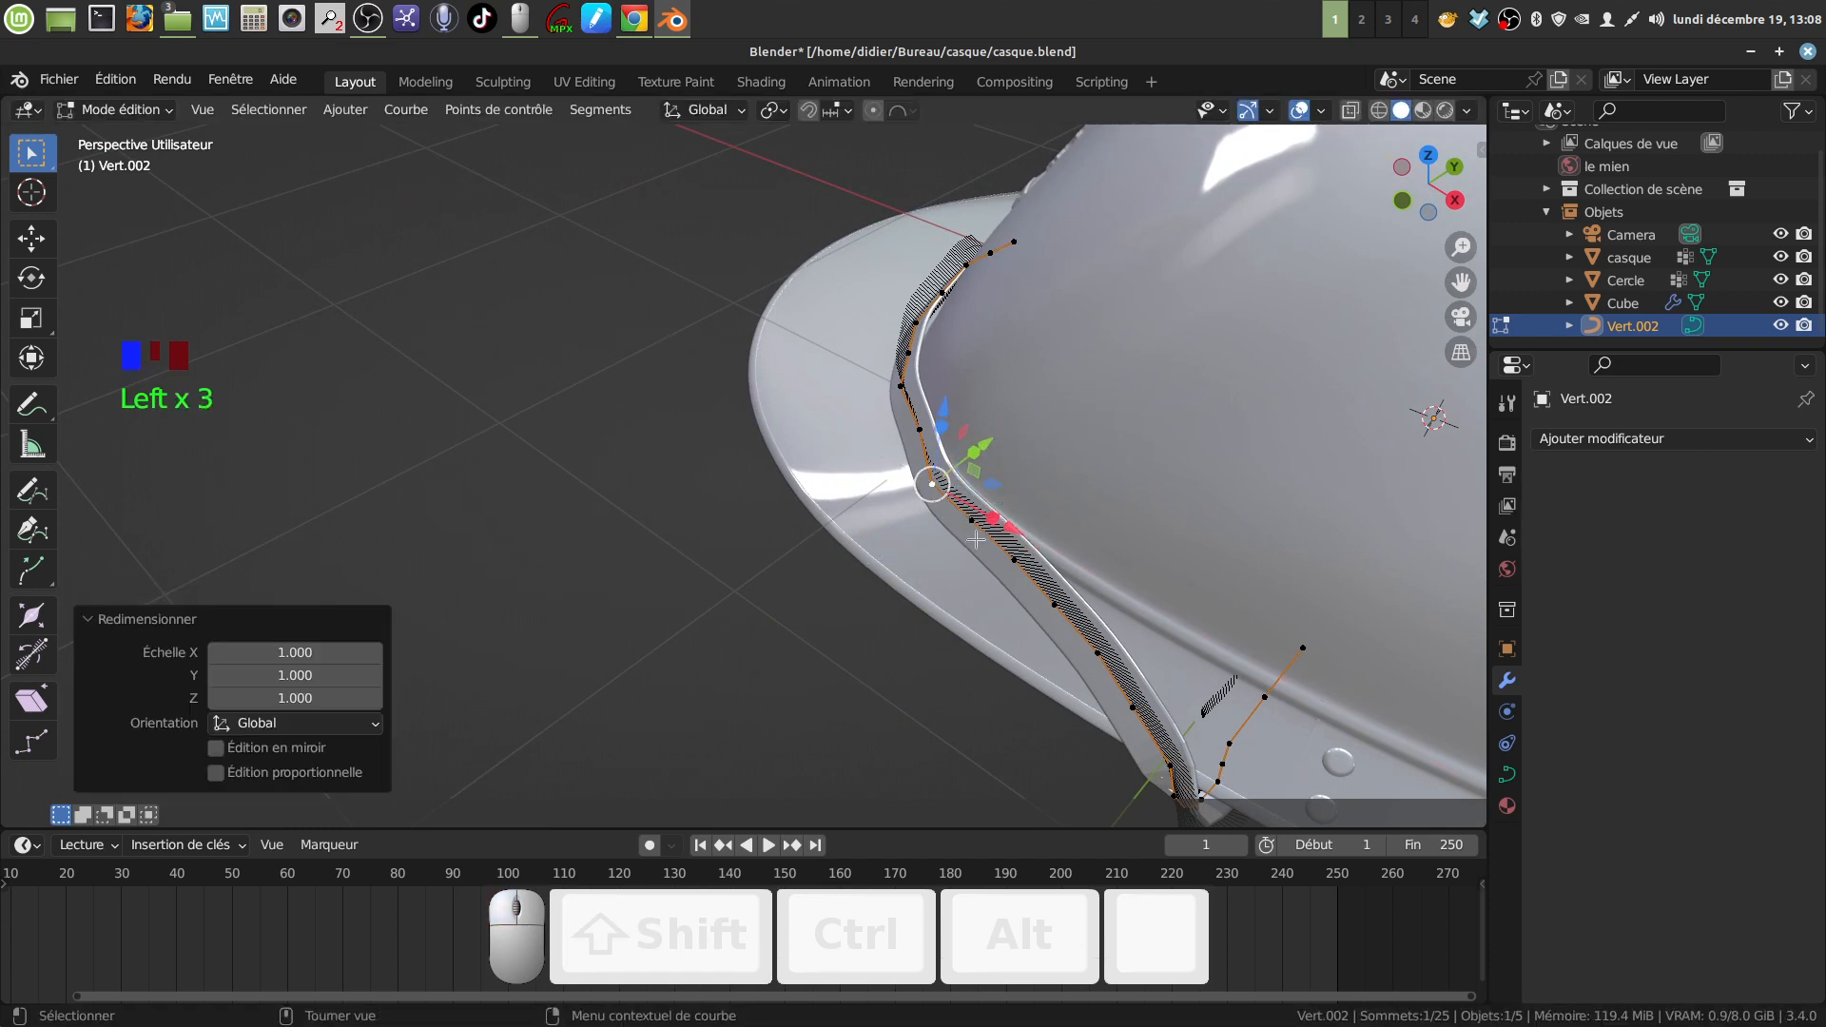
{"action": "key", "text": "a"}
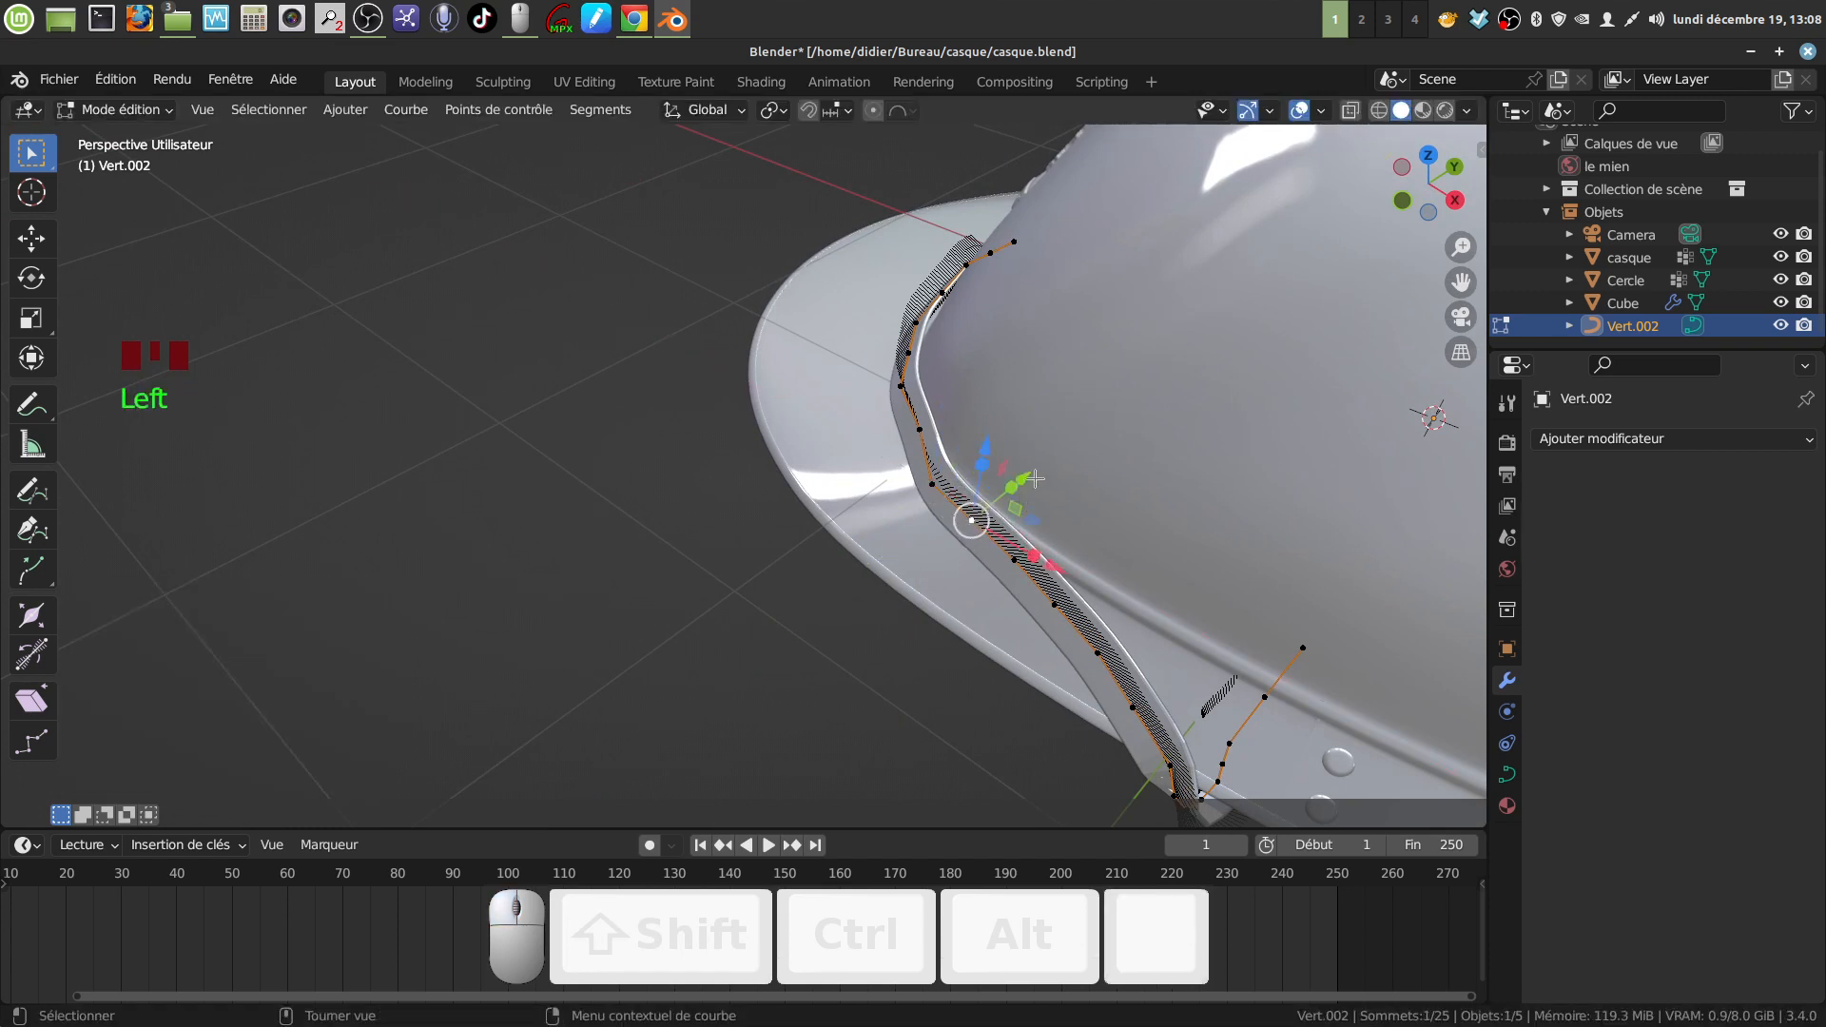
{"action": "left_click_drag", "start_coordinate": [1035, 478], "coordinate": [1028, 482]}
{"action": "middle_click_drag", "start_coordinate": [1028, 483], "coordinate": [892, 470]}
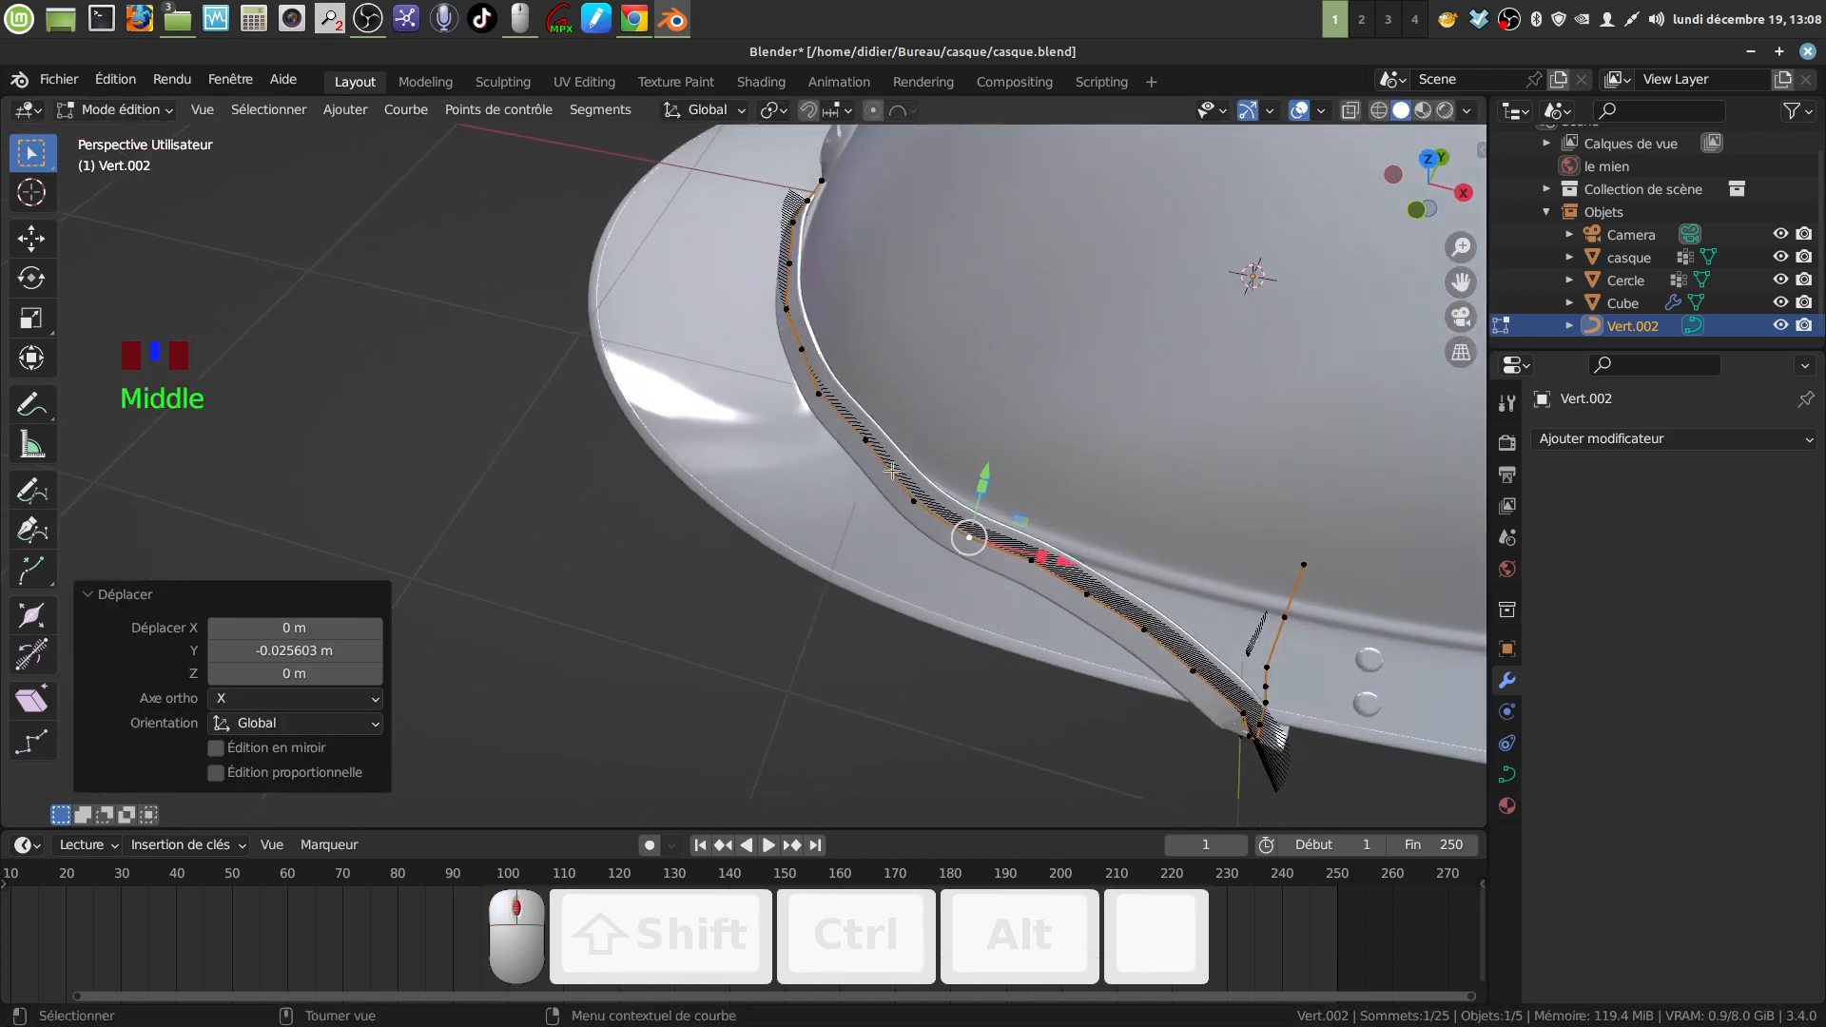
Step: In top view, move a curve point on the rounded stretch by -0.021405 m in X and -0.026162 m in Y, and leave Edit Mode
{"action": "left_click", "coordinate": [869, 445]}
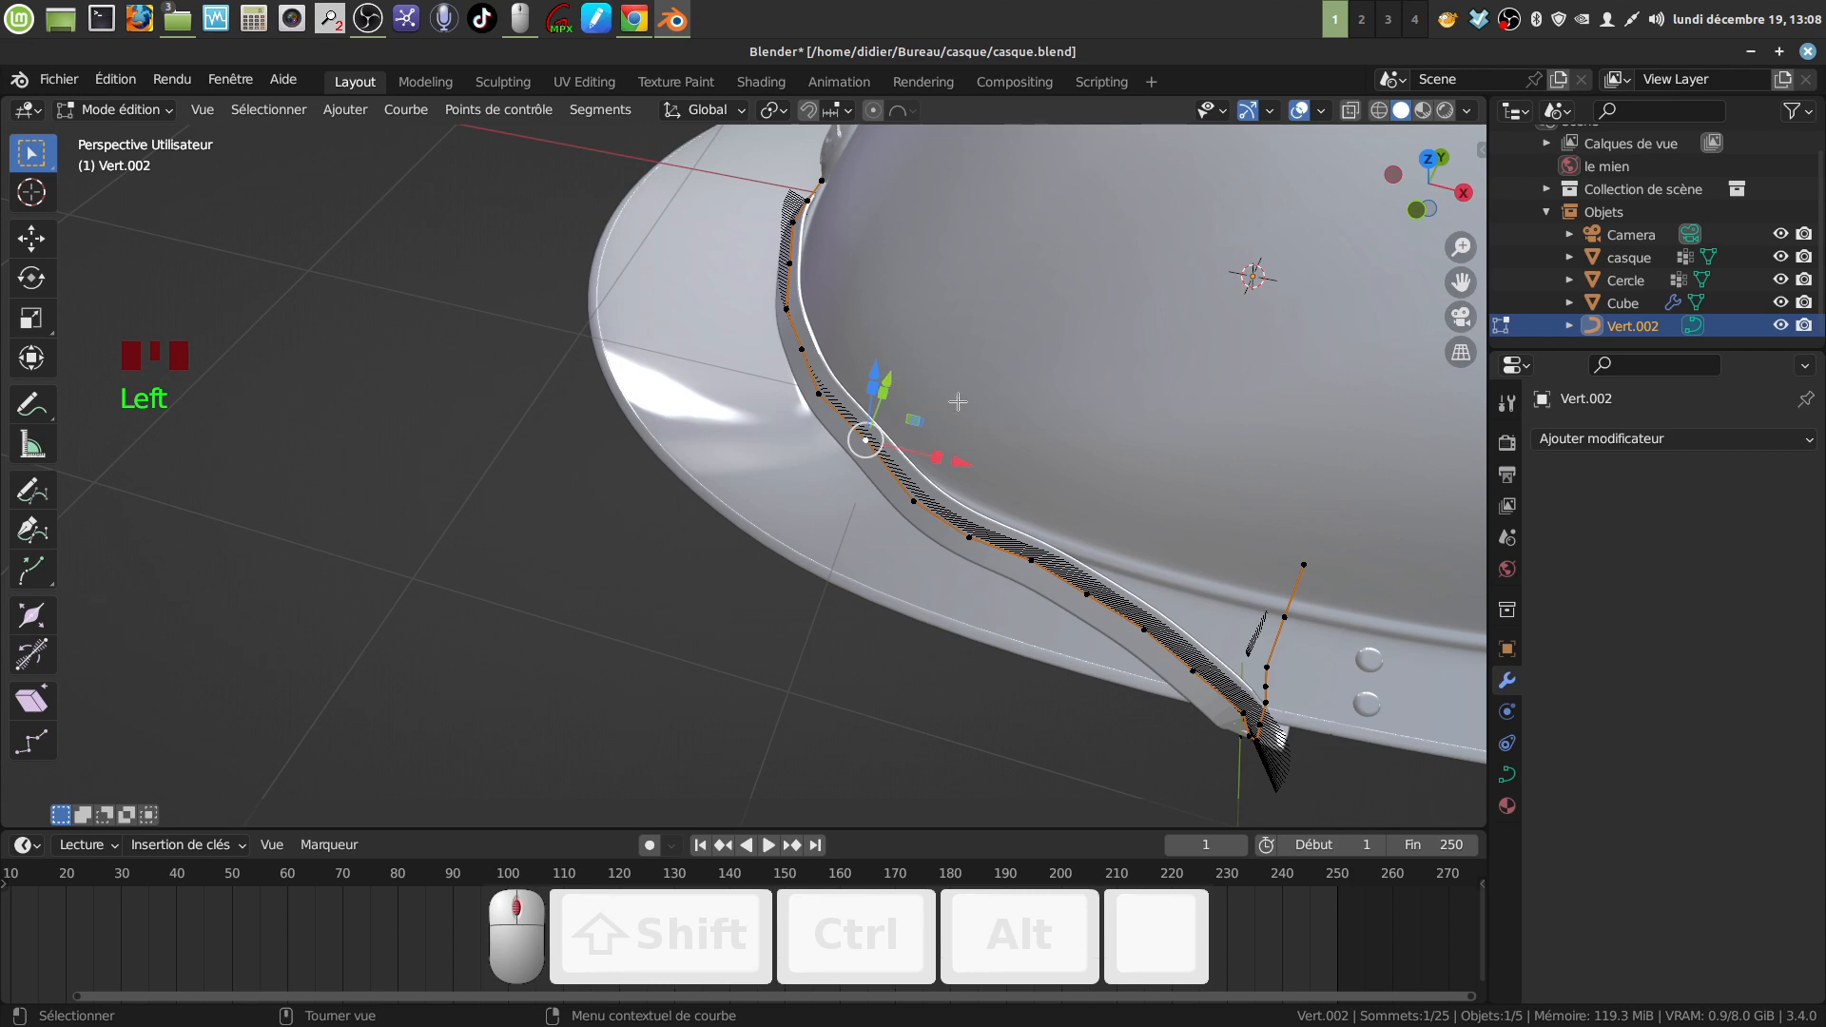
{"action": "middle_click_drag", "start_coordinate": [957, 403], "coordinate": [1023, 451]}
{"action": "key", "text": "KP_7"}
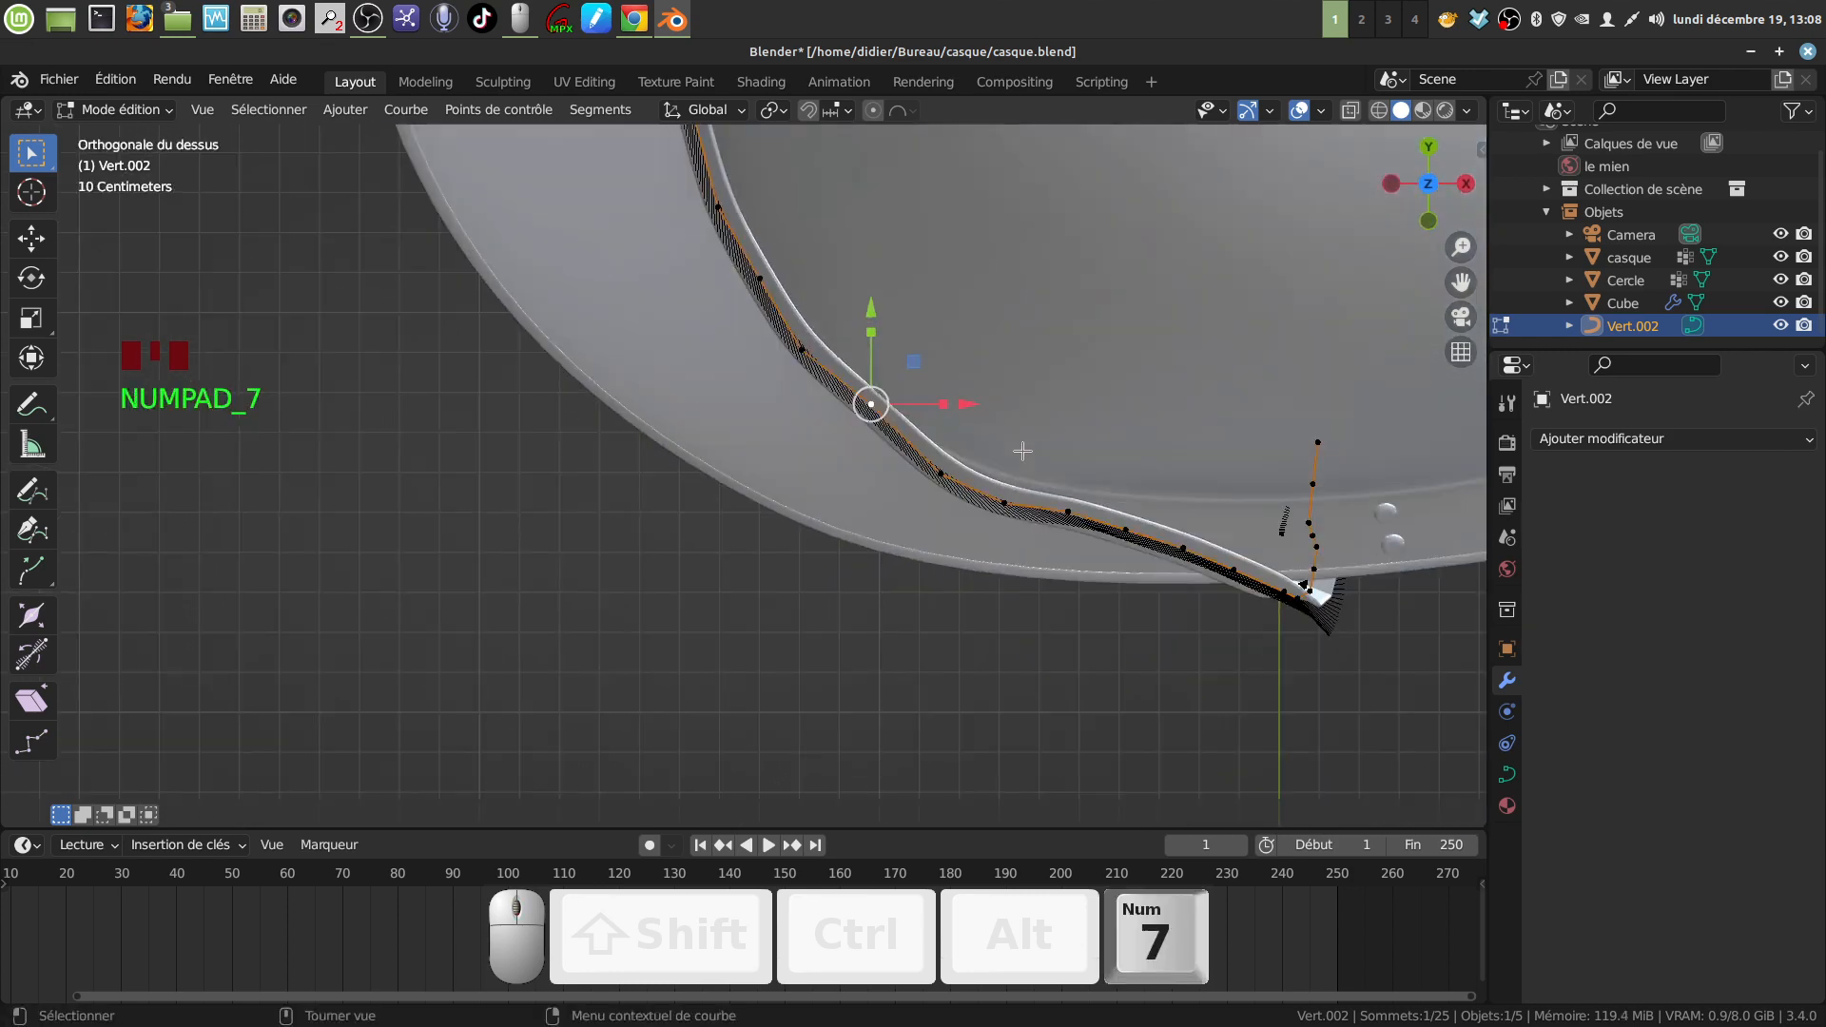
{"action": "key", "text": "g"}
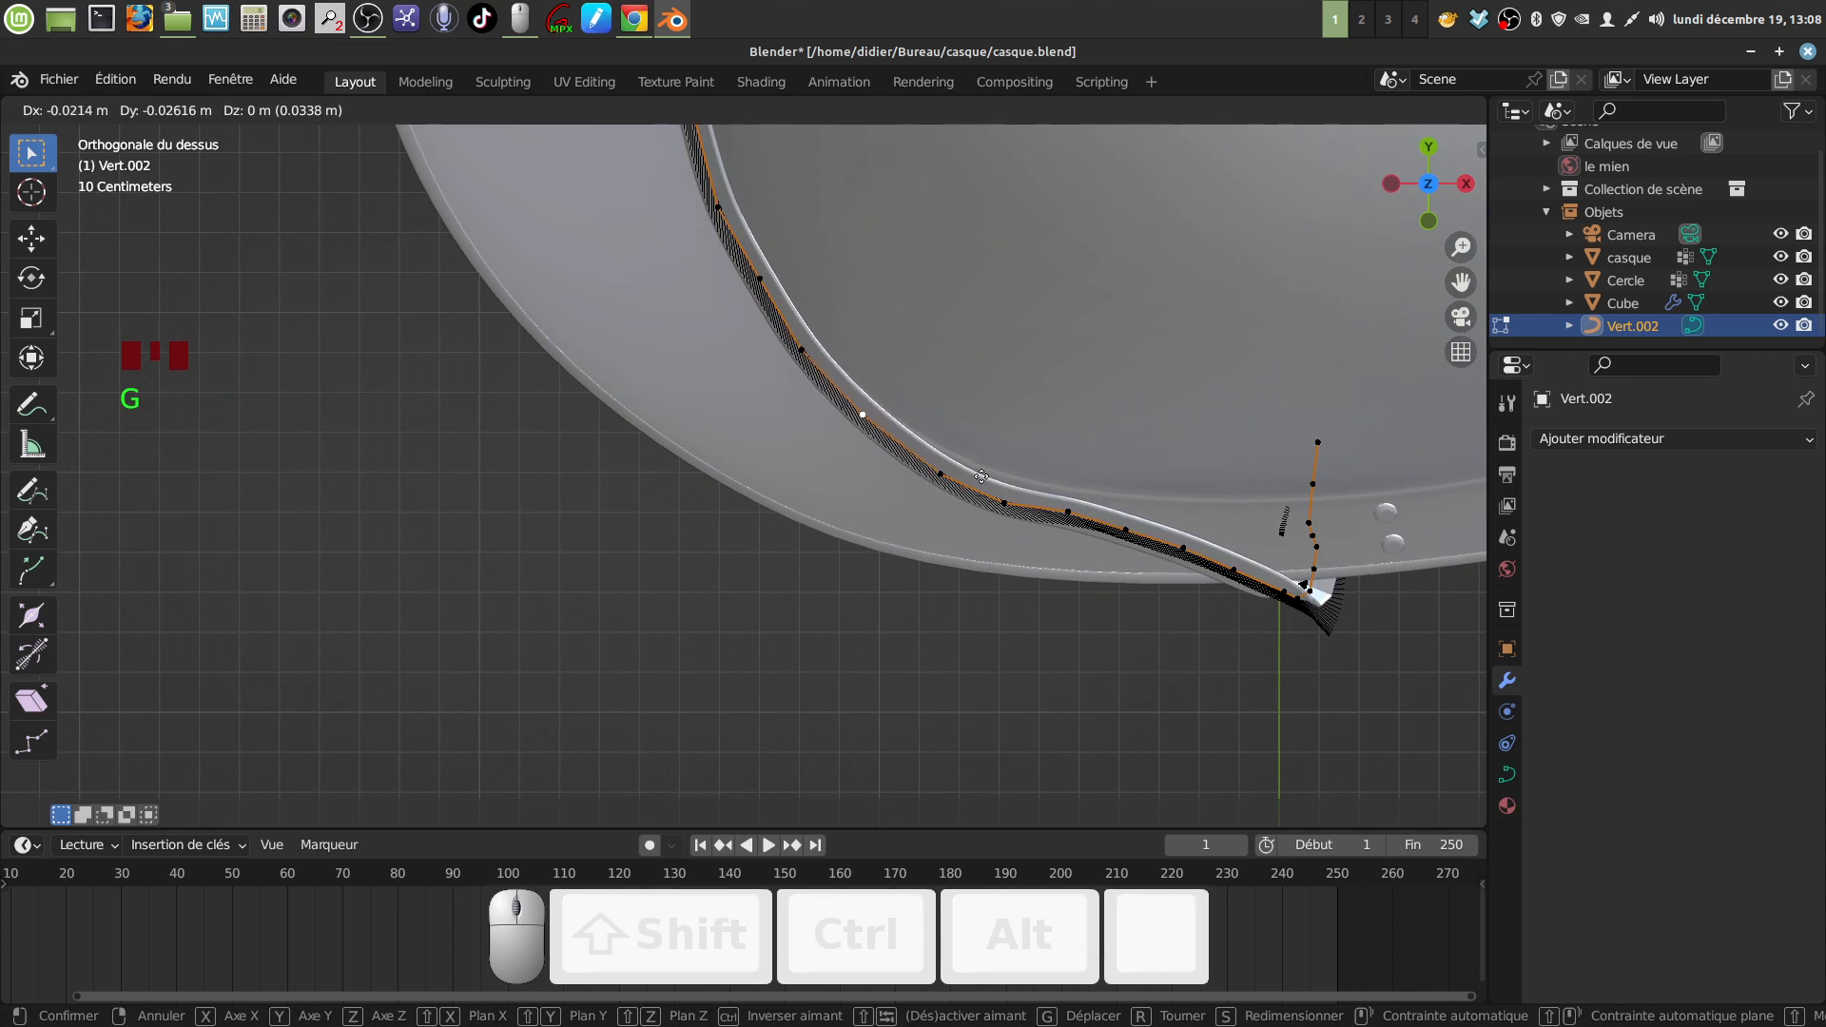
{"action": "left_click", "coordinate": [983, 478]}
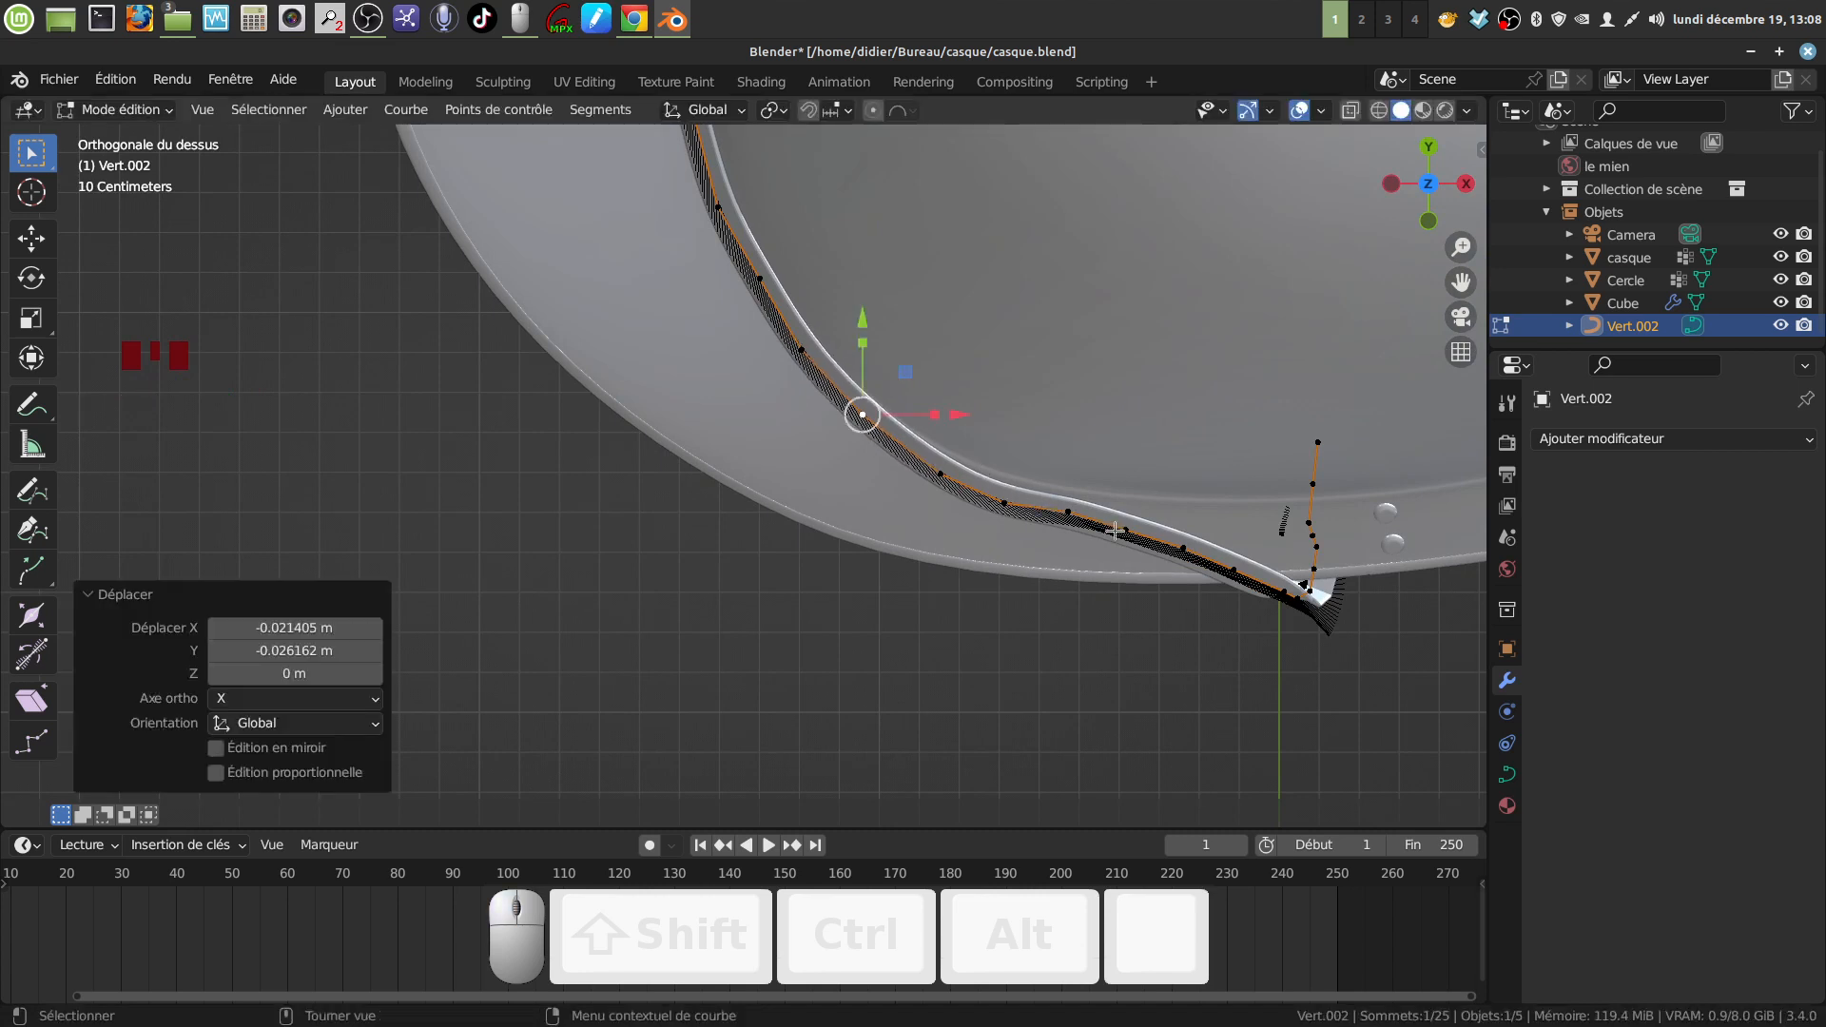
{"action": "scroll", "coordinate": [941, 456], "scroll_direction": "down", "scroll_amount": 3}
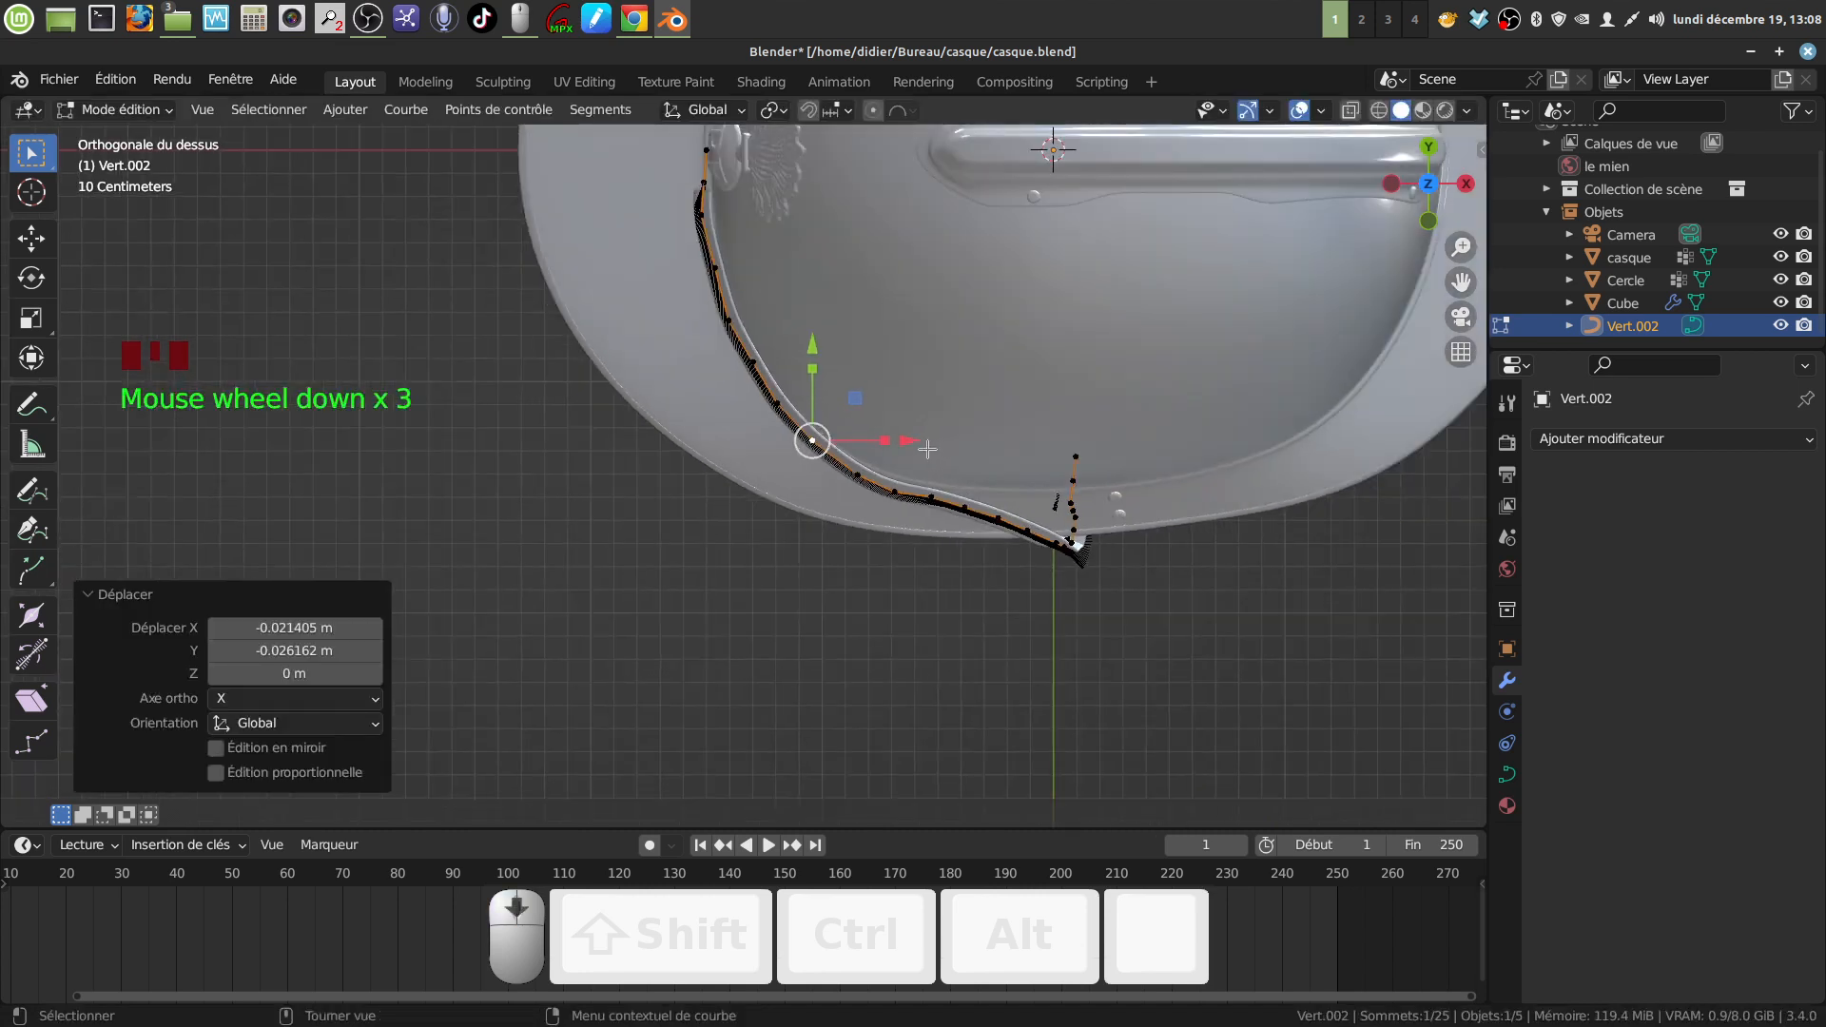
{"action": "middle_click_drag", "start_coordinate": [941, 456], "coordinate": [898, 533]}
{"action": "key", "text": "Tab"}
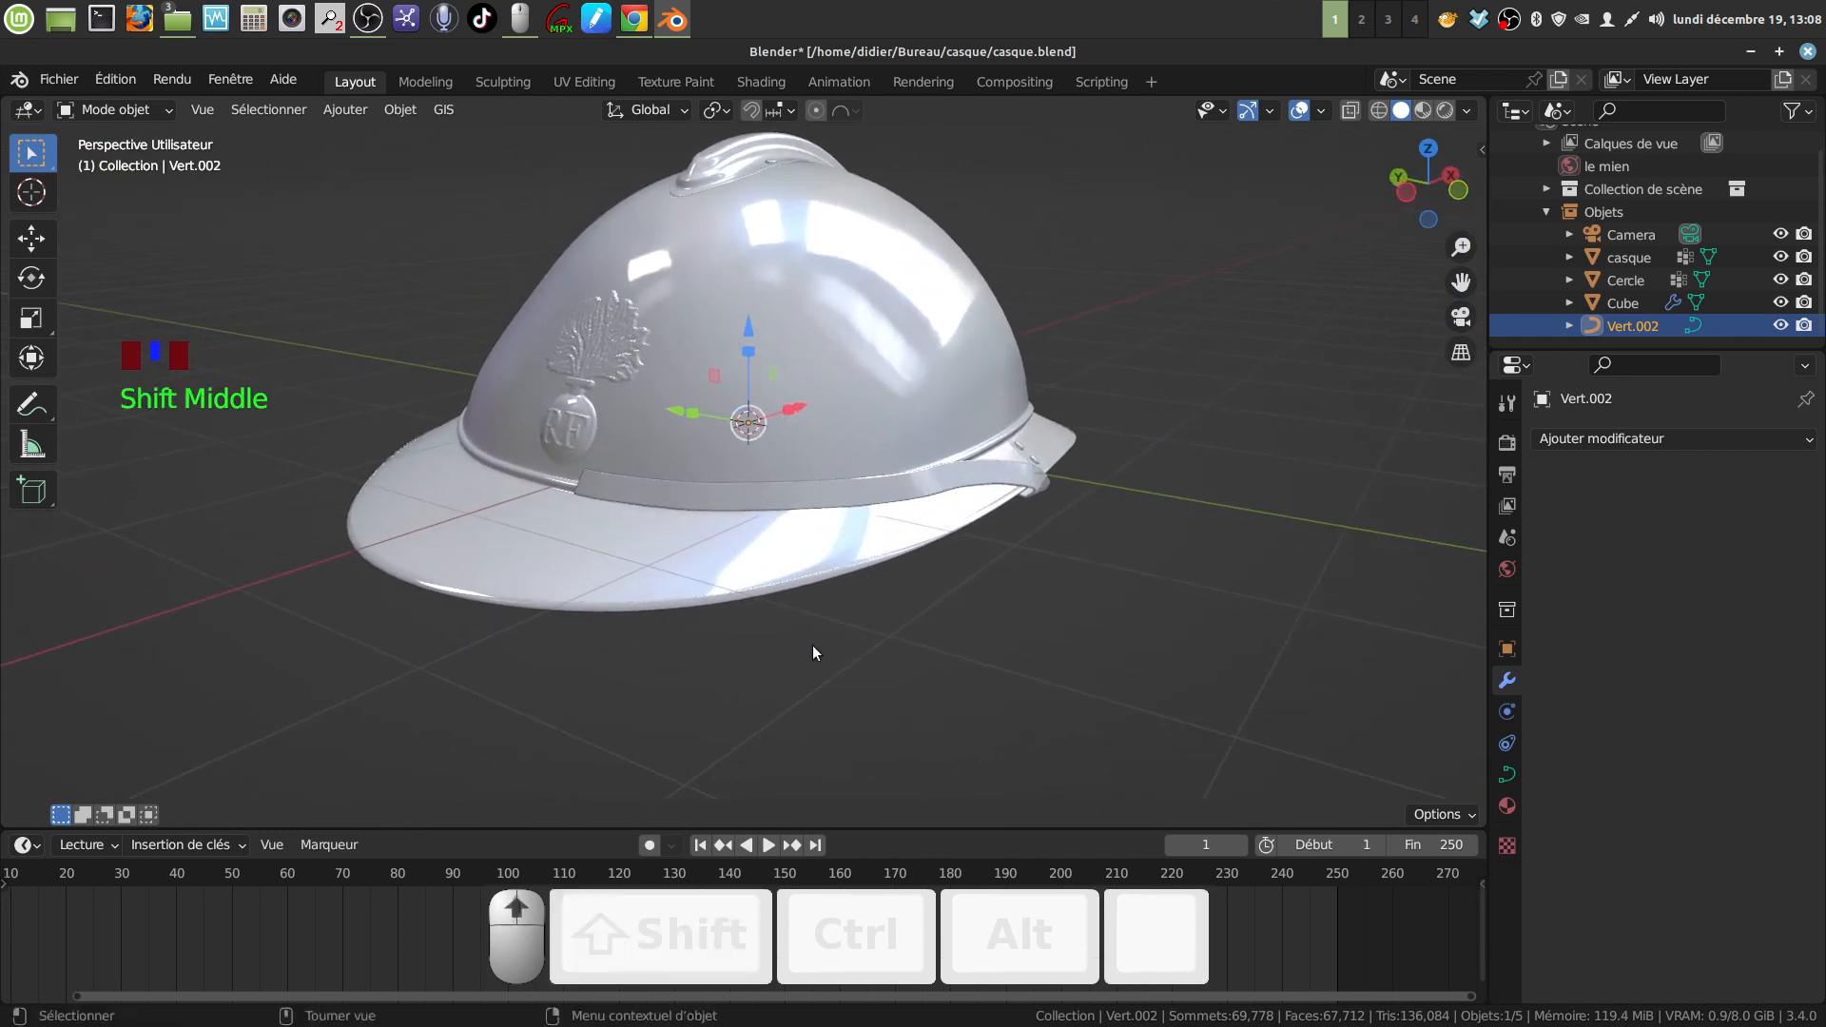
{"action": "scroll", "coordinate": [727, 487], "scroll_direction": "up", "scroll_amount": 2}
{"action": "middle_click_drag", "start_coordinate": [760, 496], "coordinate": [808, 531]}
{"action": "scroll", "coordinate": [852, 459], "scroll_direction": "up", "scroll_amount": 2, "text": "shift"}
{"action": "key", "text": "Tab"}
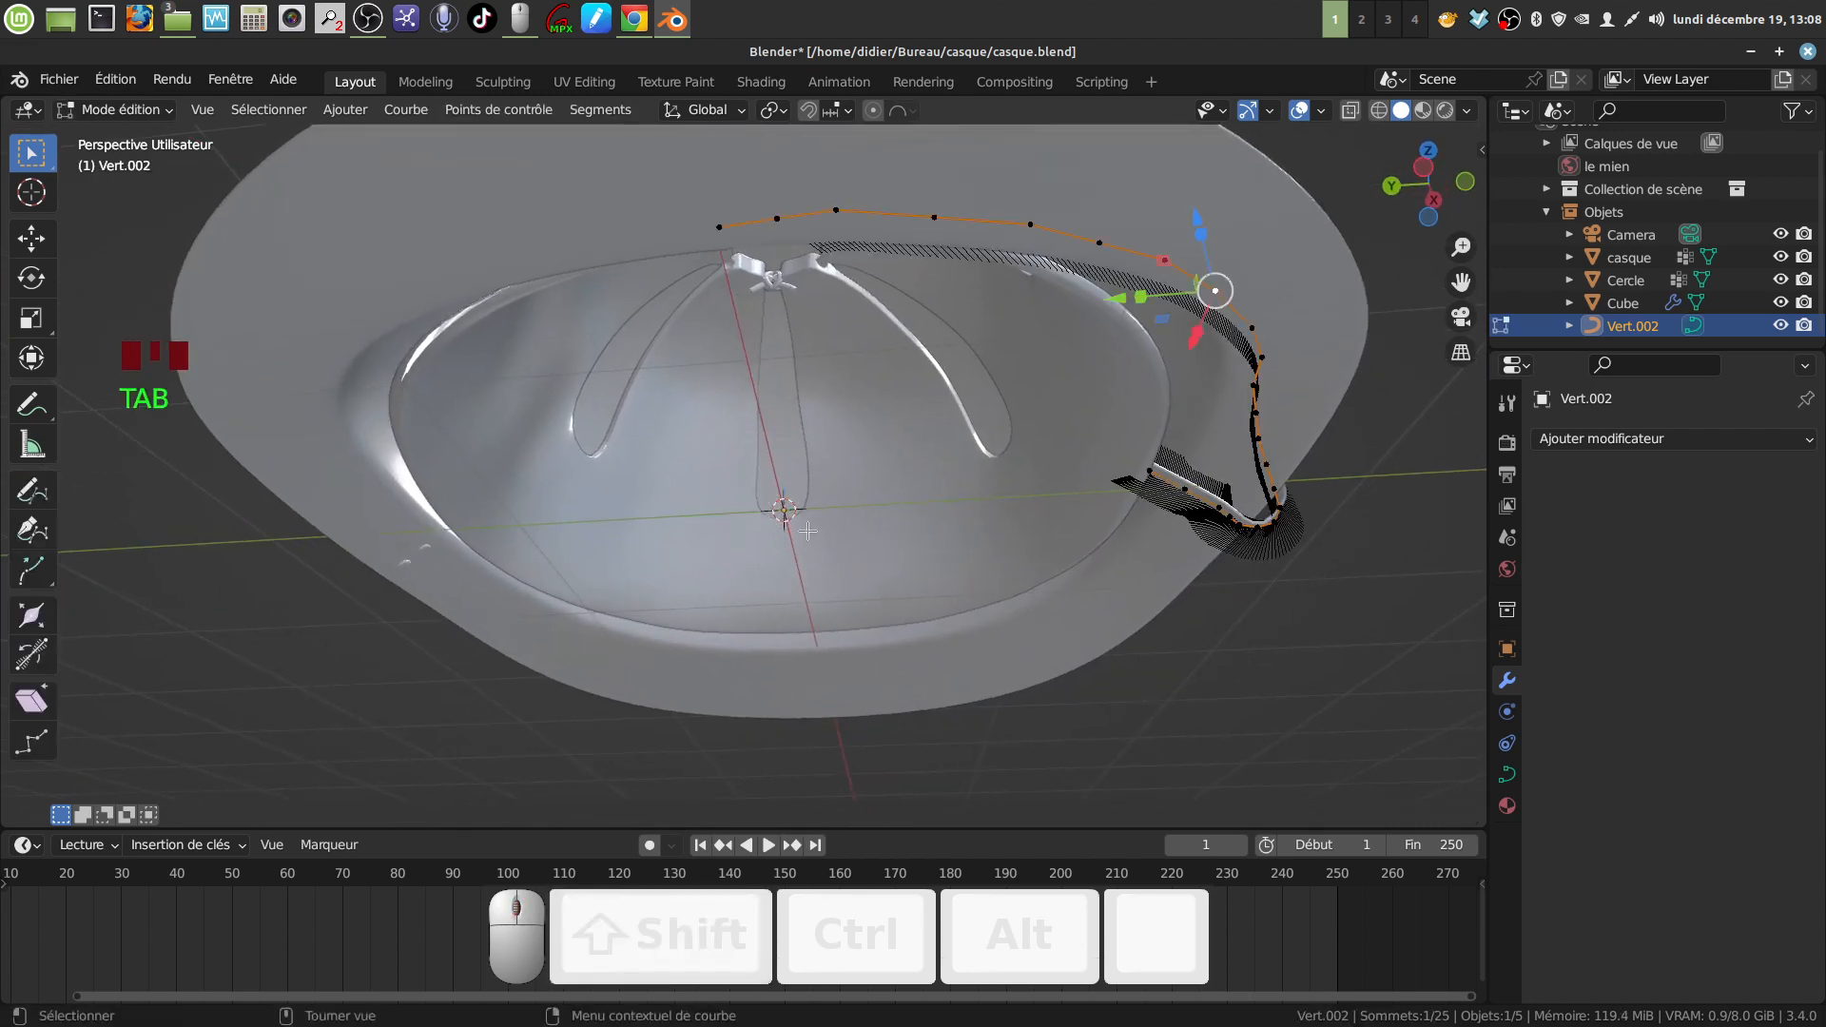
{"action": "left_click", "coordinate": [1623, 304]}
{"action": "key", "text": "Tab"}
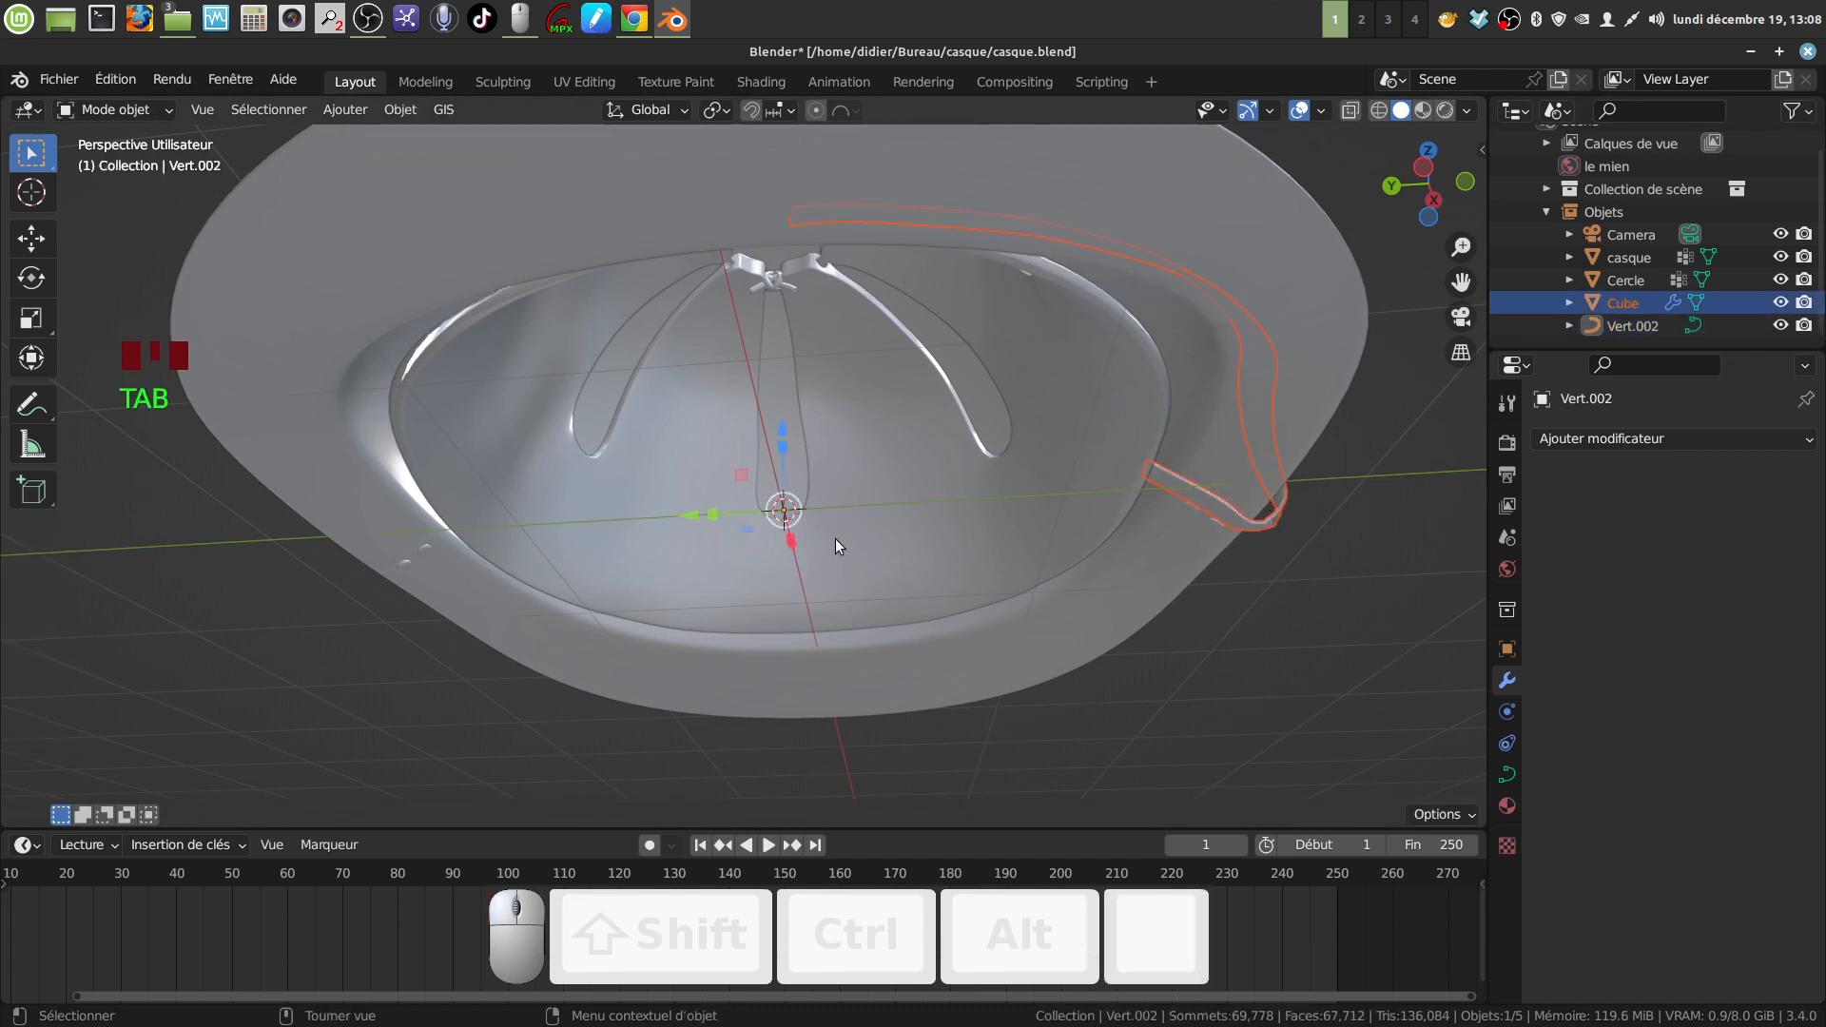
{"action": "key", "text": "Tab"}
{"action": "scroll", "coordinate": [914, 614], "scroll_direction": "up", "scroll_amount": 2}
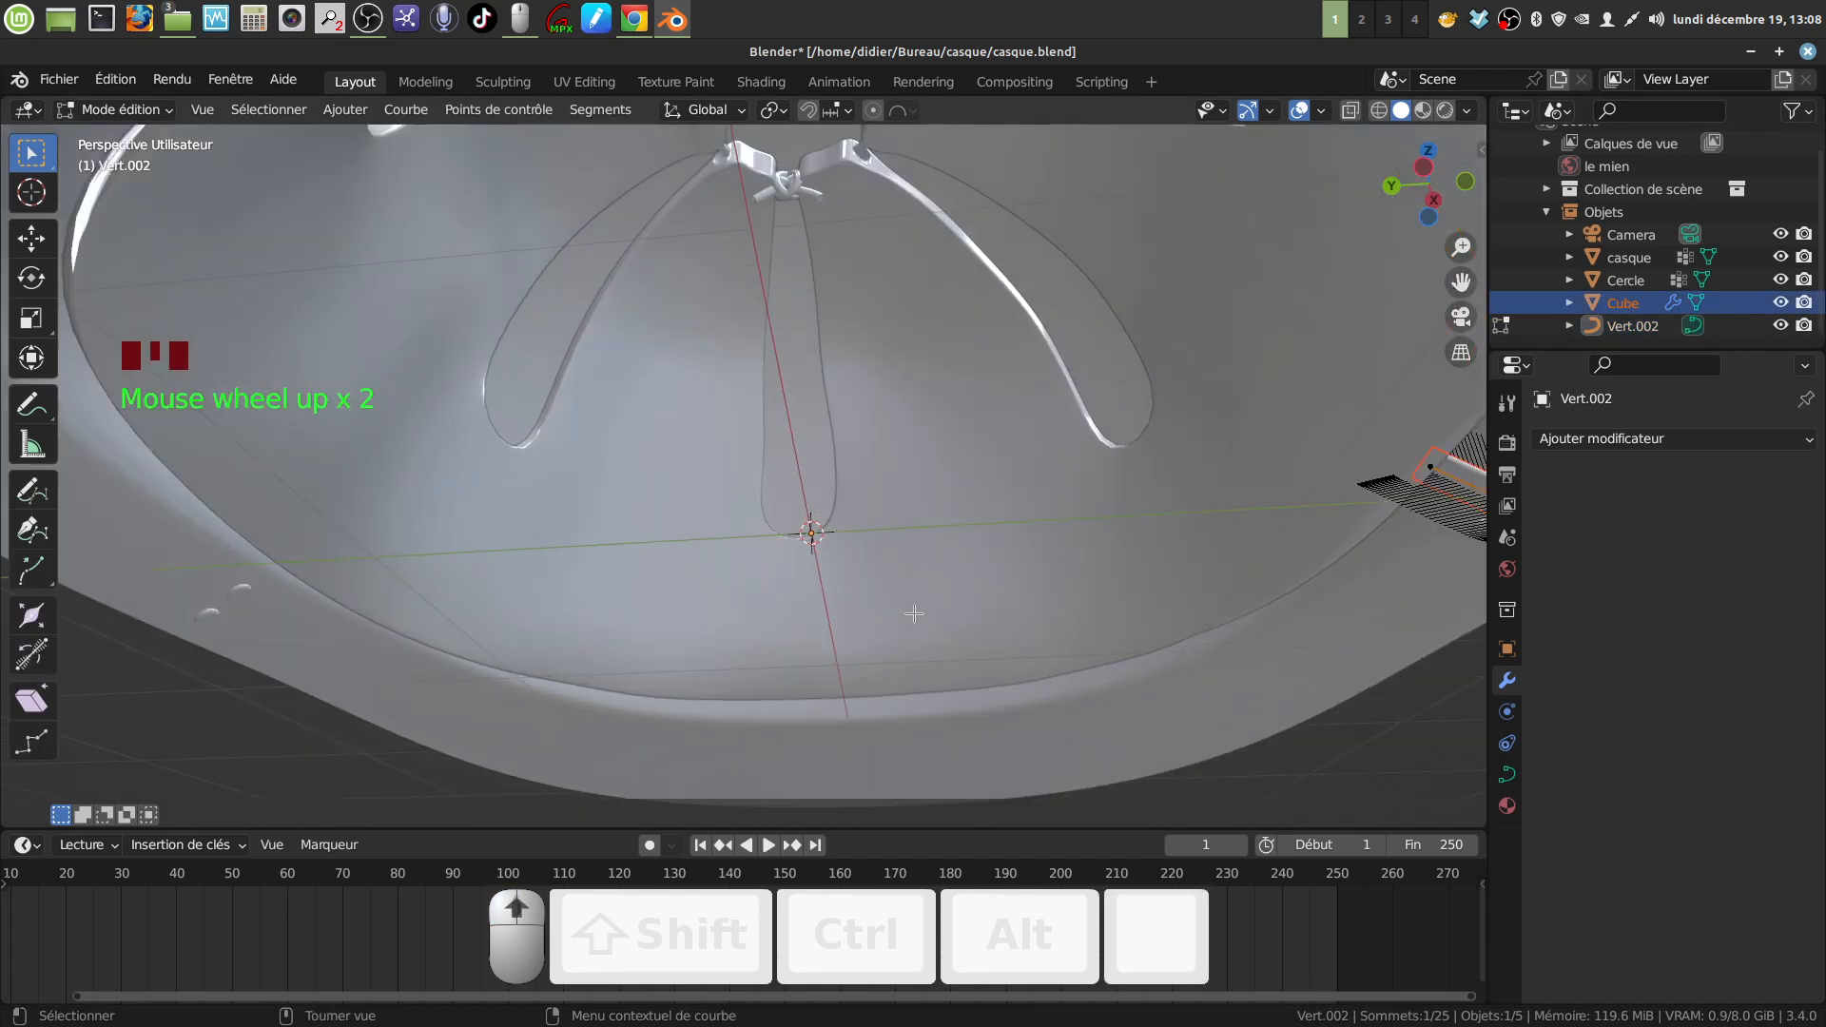
{"action": "key", "text": "Tab"}
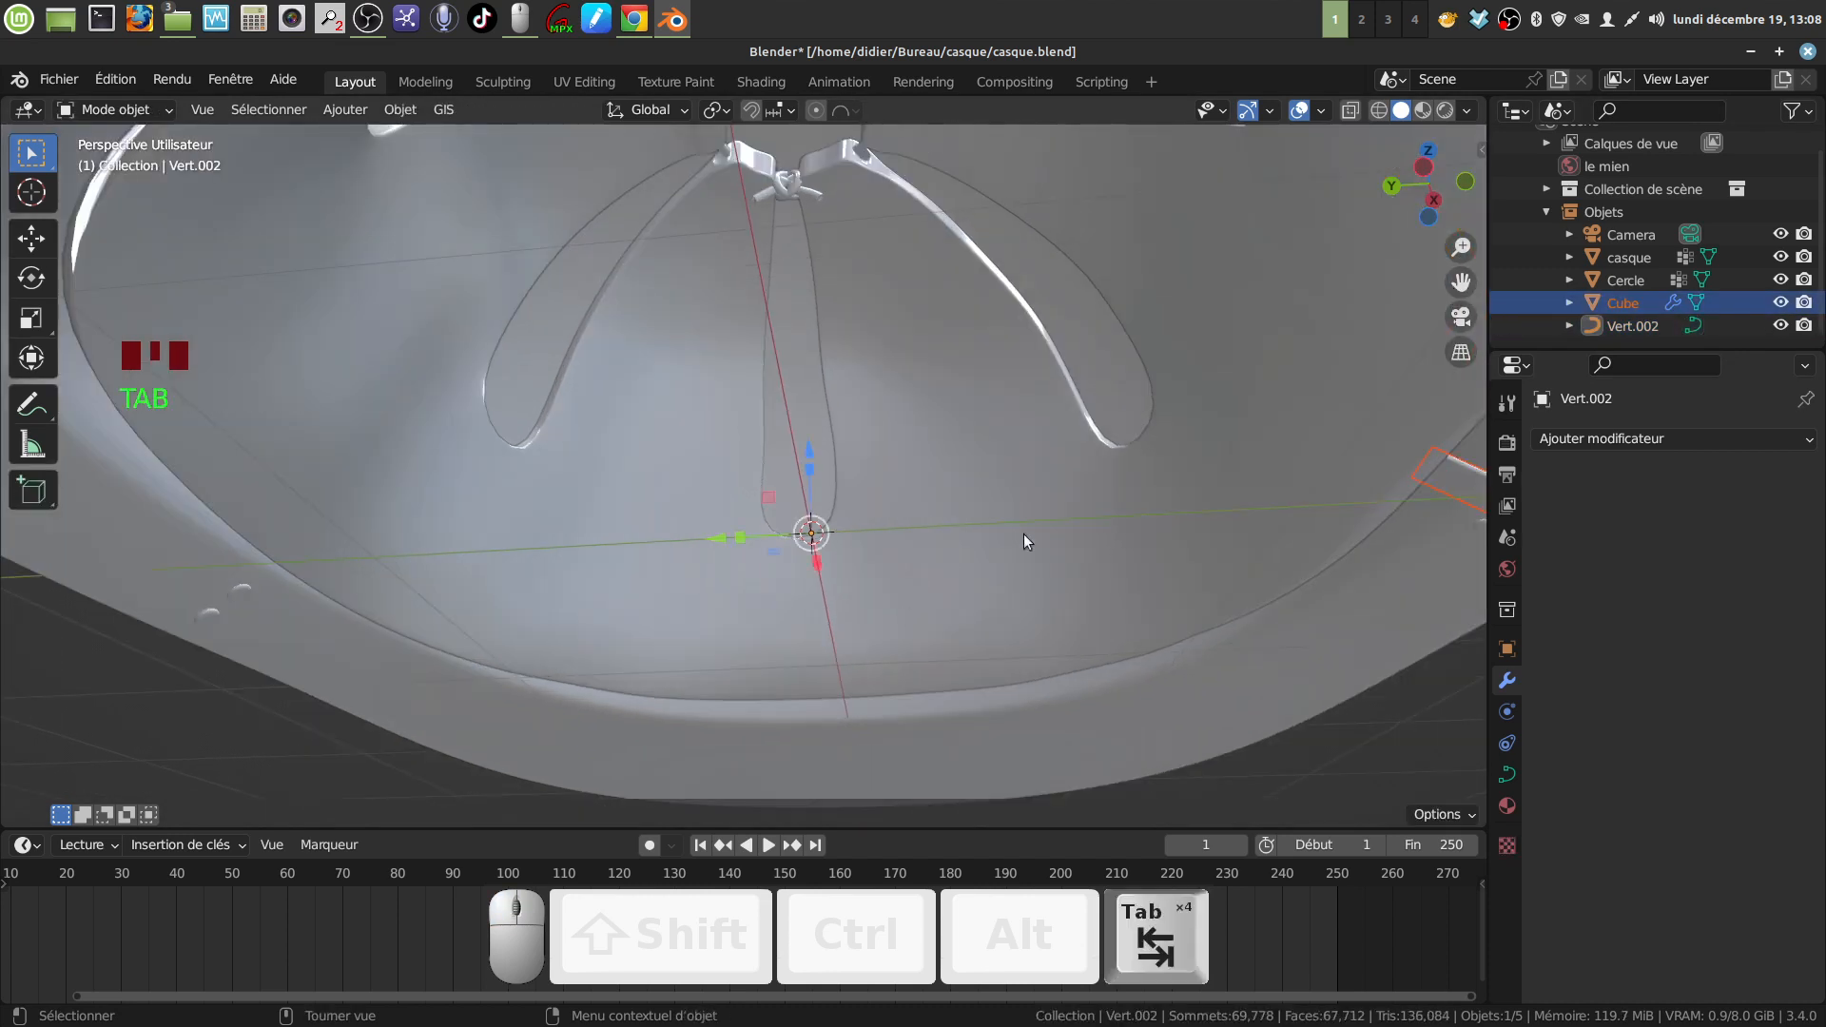
Step: Make the strap's Cube the active object and enter its Edit Mode
{"action": "left_click", "coordinate": [1641, 307]}
{"action": "scroll", "coordinate": [1247, 489], "scroll_direction": "down", "scroll_amount": 3}
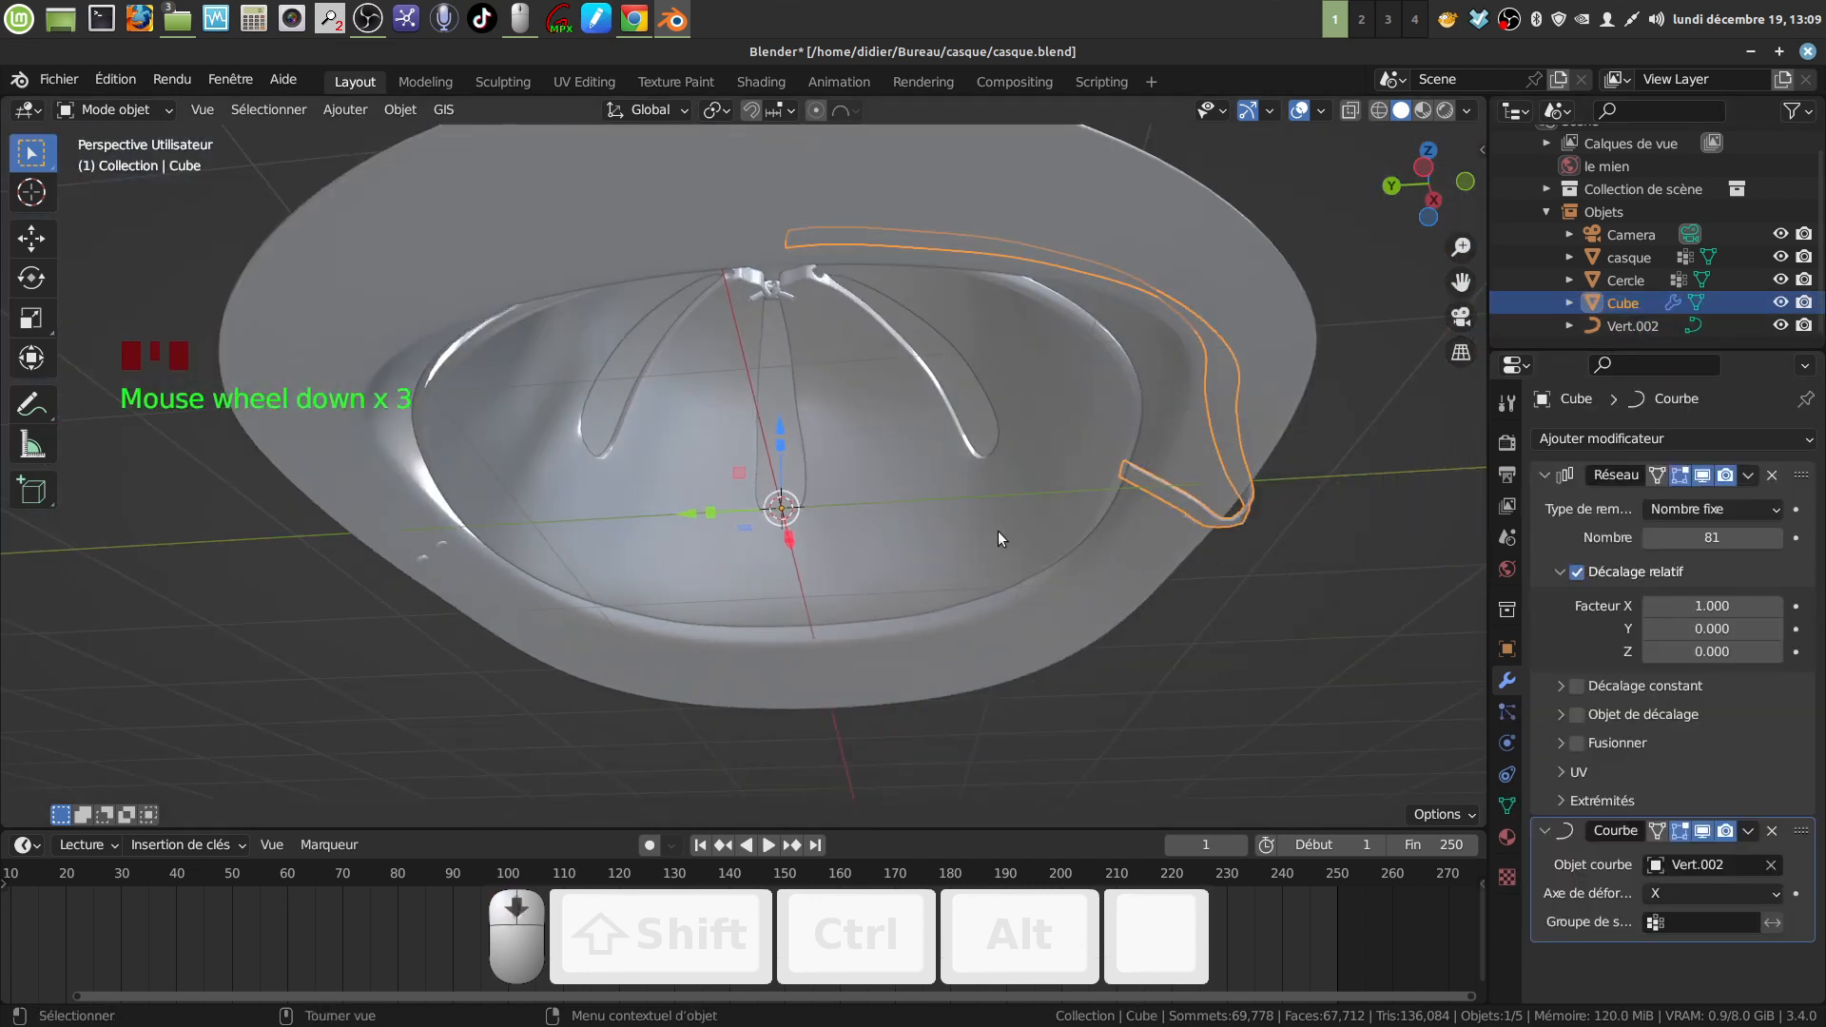
{"action": "key", "text": "Tab"}
{"action": "middle_click_drag", "start_coordinate": [990, 501], "coordinate": [901, 567], "text": "shift"}
{"action": "scroll", "coordinate": [962, 558], "scroll_direction": "up", "scroll_amount": 5}
{"action": "middle_click_drag", "start_coordinate": [760, 606], "coordinate": [880, 497], "text": "shift"}
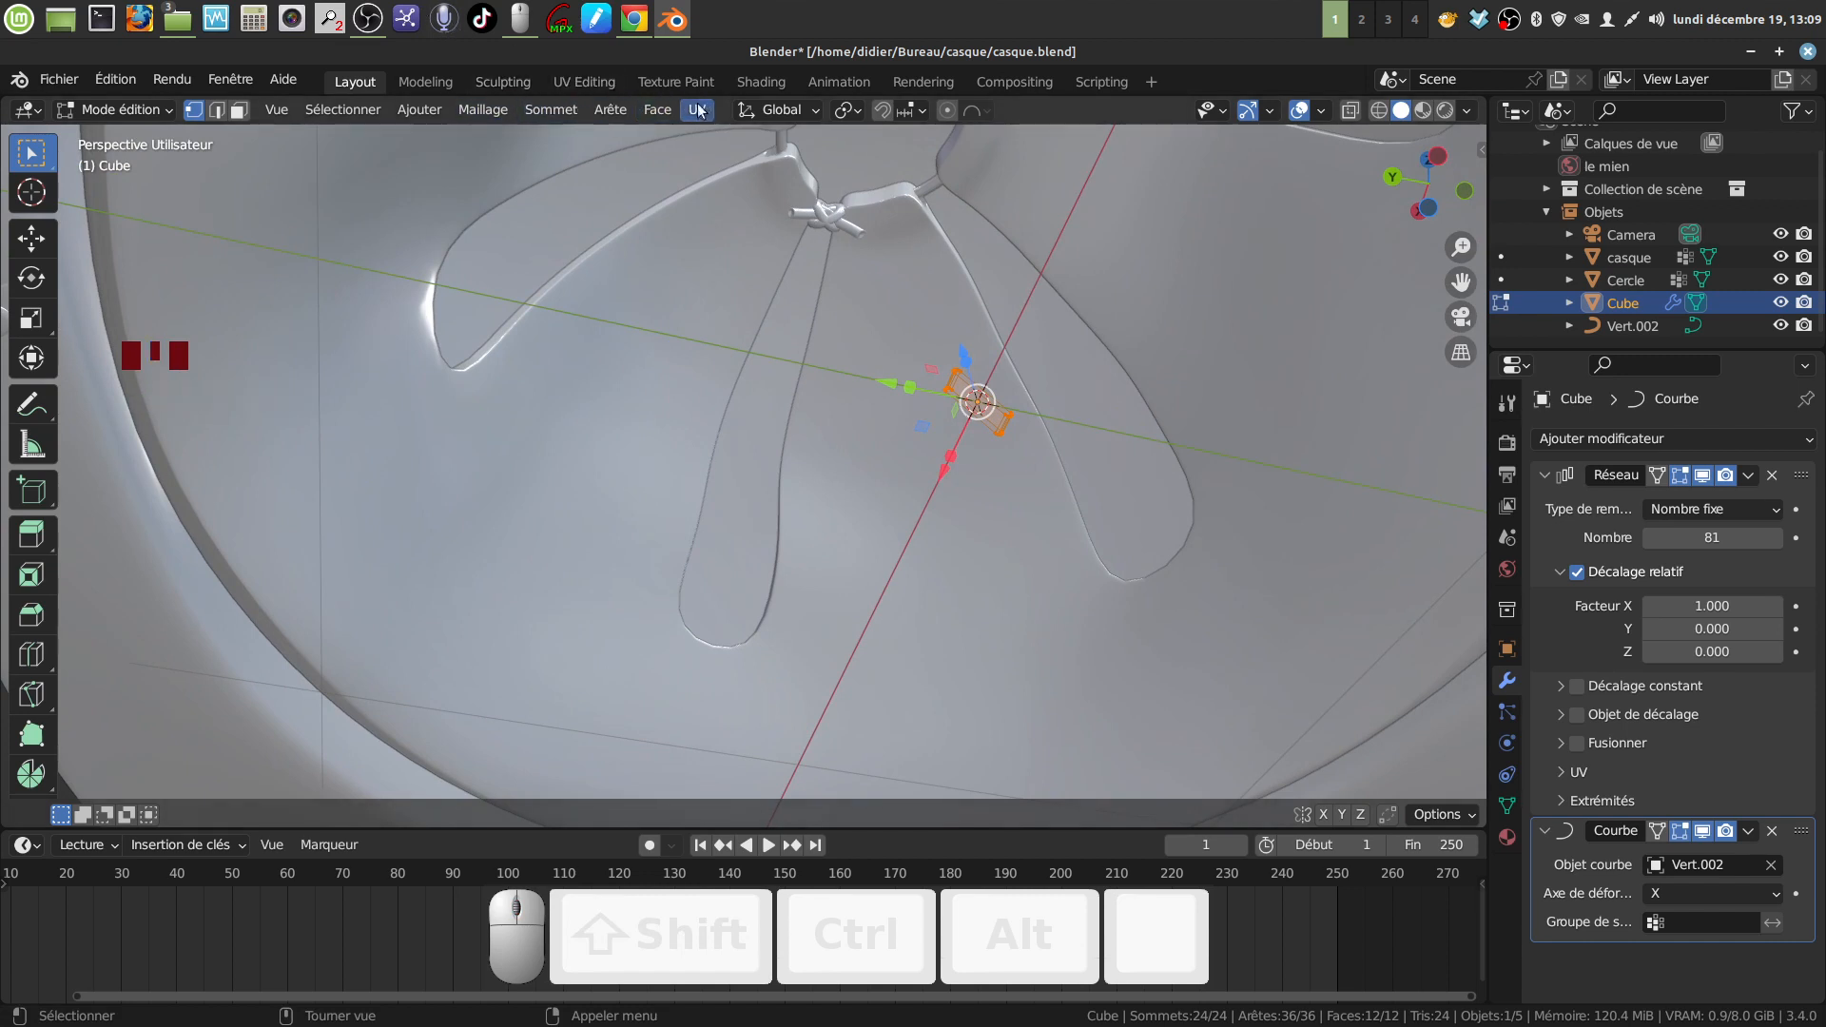
Step: Try the Normal transform orientation on the strap's mesh and restore Global
{"action": "left_click", "coordinate": [809, 112]}
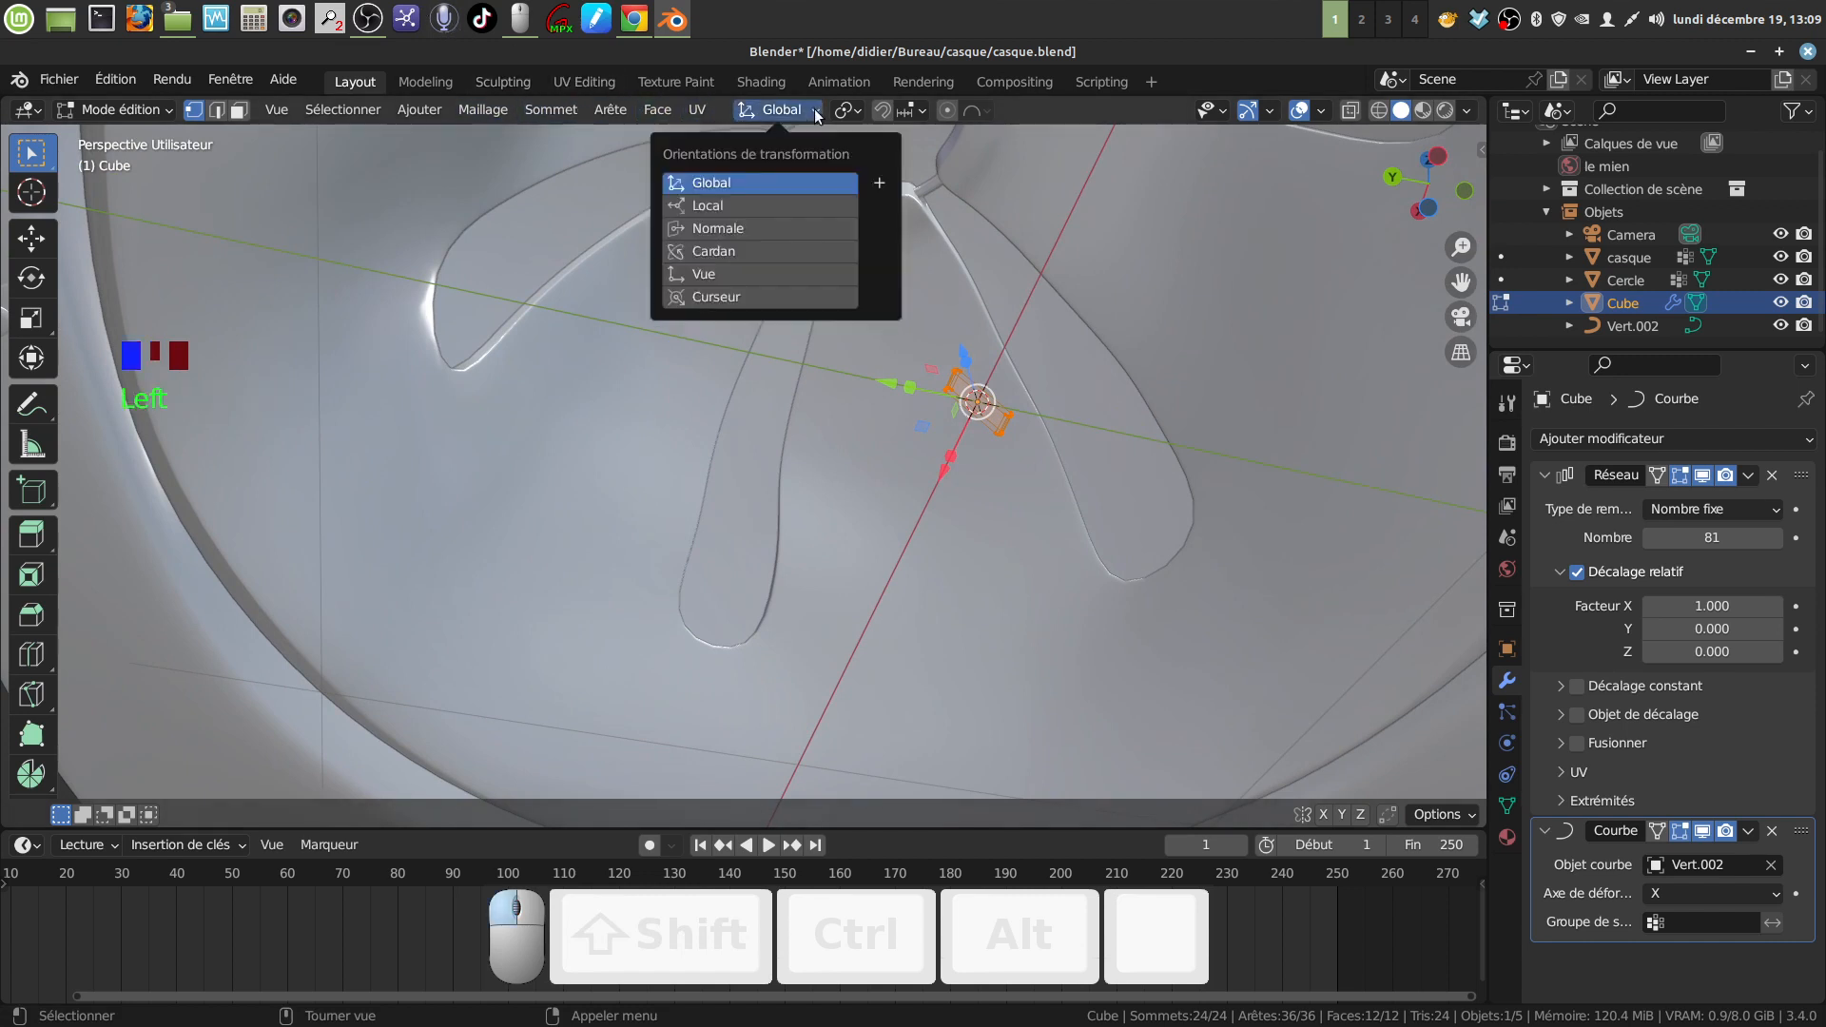
{"action": "left_click", "coordinate": [718, 229]}
{"action": "middle_click_drag", "start_coordinate": [942, 343], "coordinate": [990, 435]}
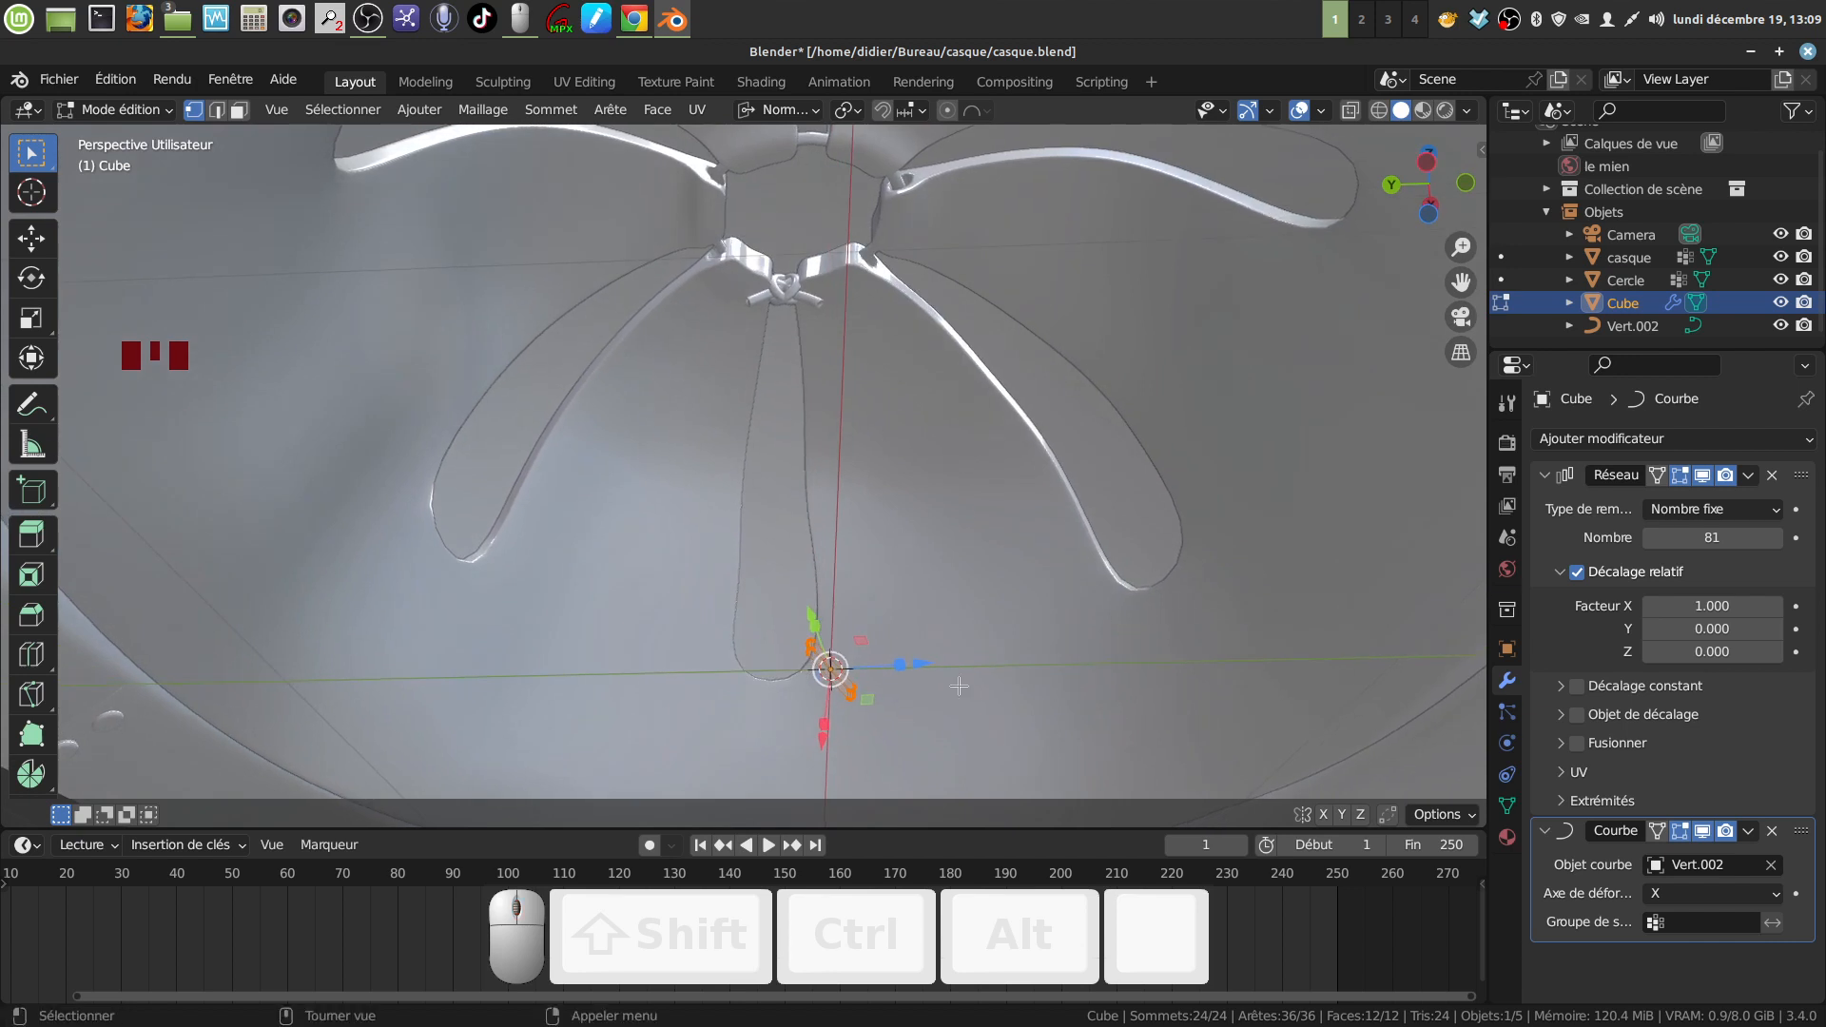
{"action": "middle_click_drag", "start_coordinate": [958, 686], "coordinate": [935, 547], "text": "shift"}
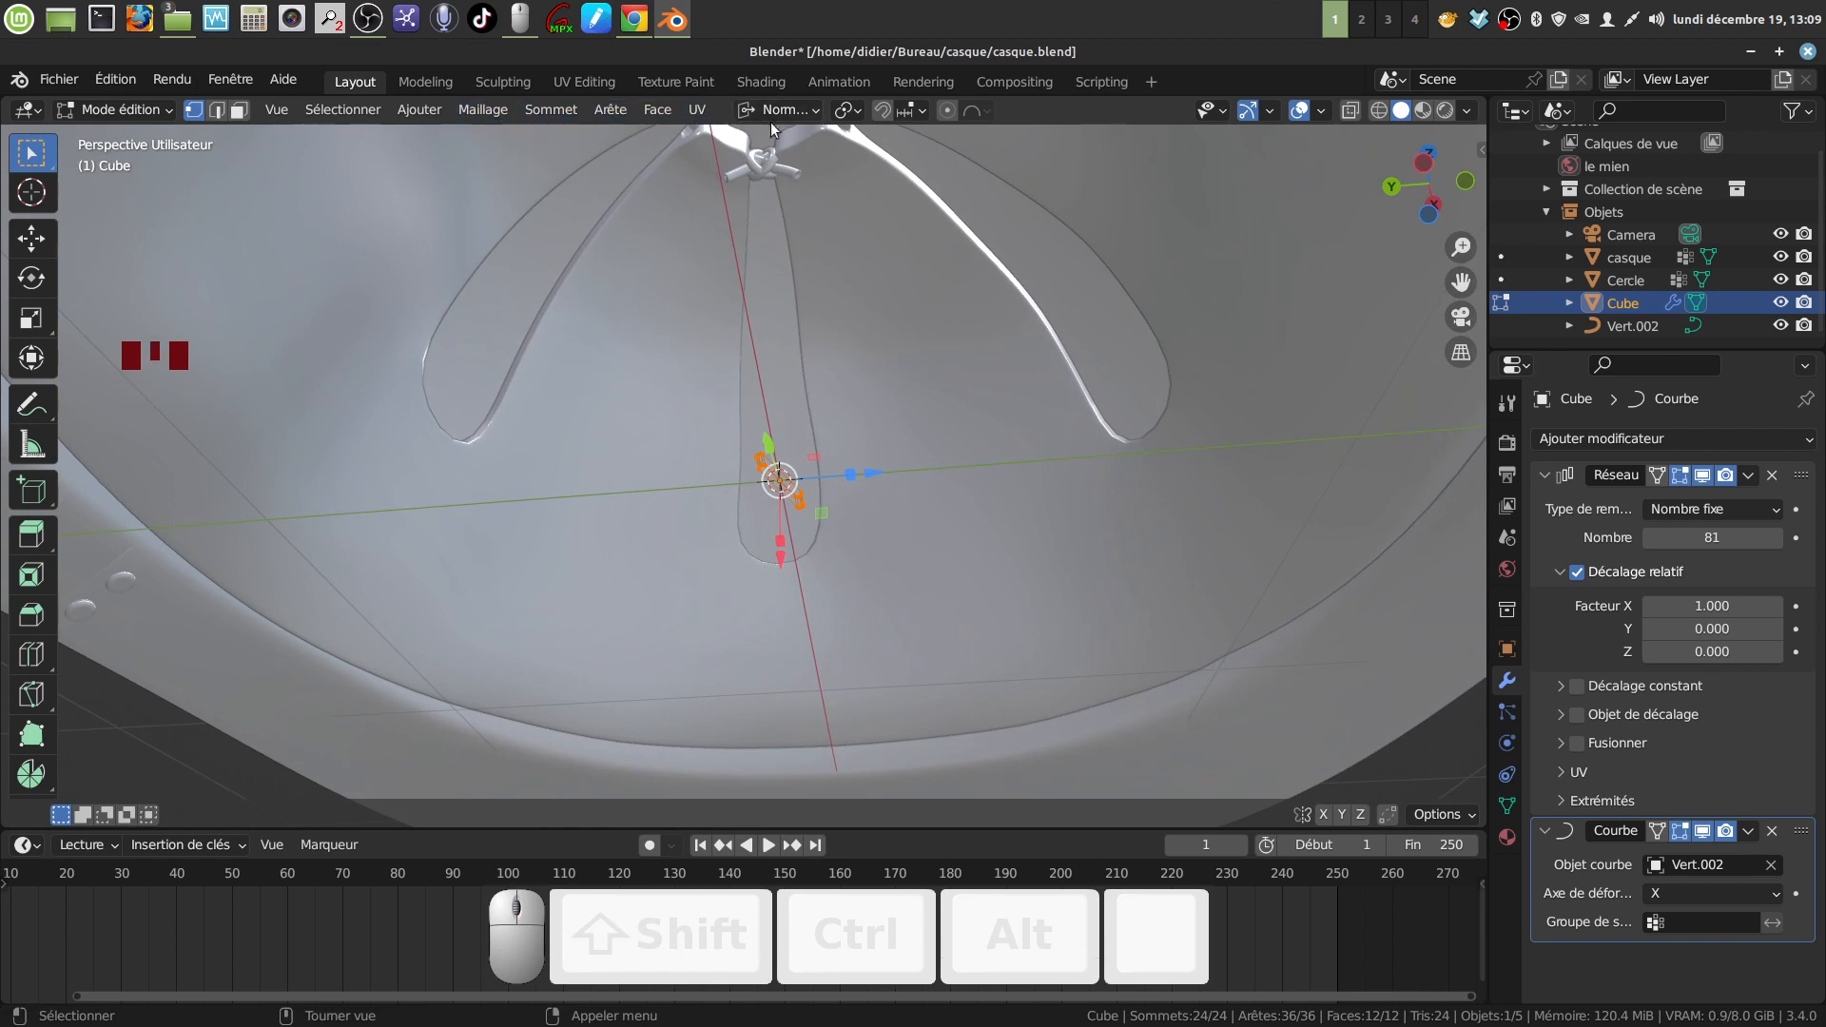
{"action": "left_click", "coordinate": [816, 110]}
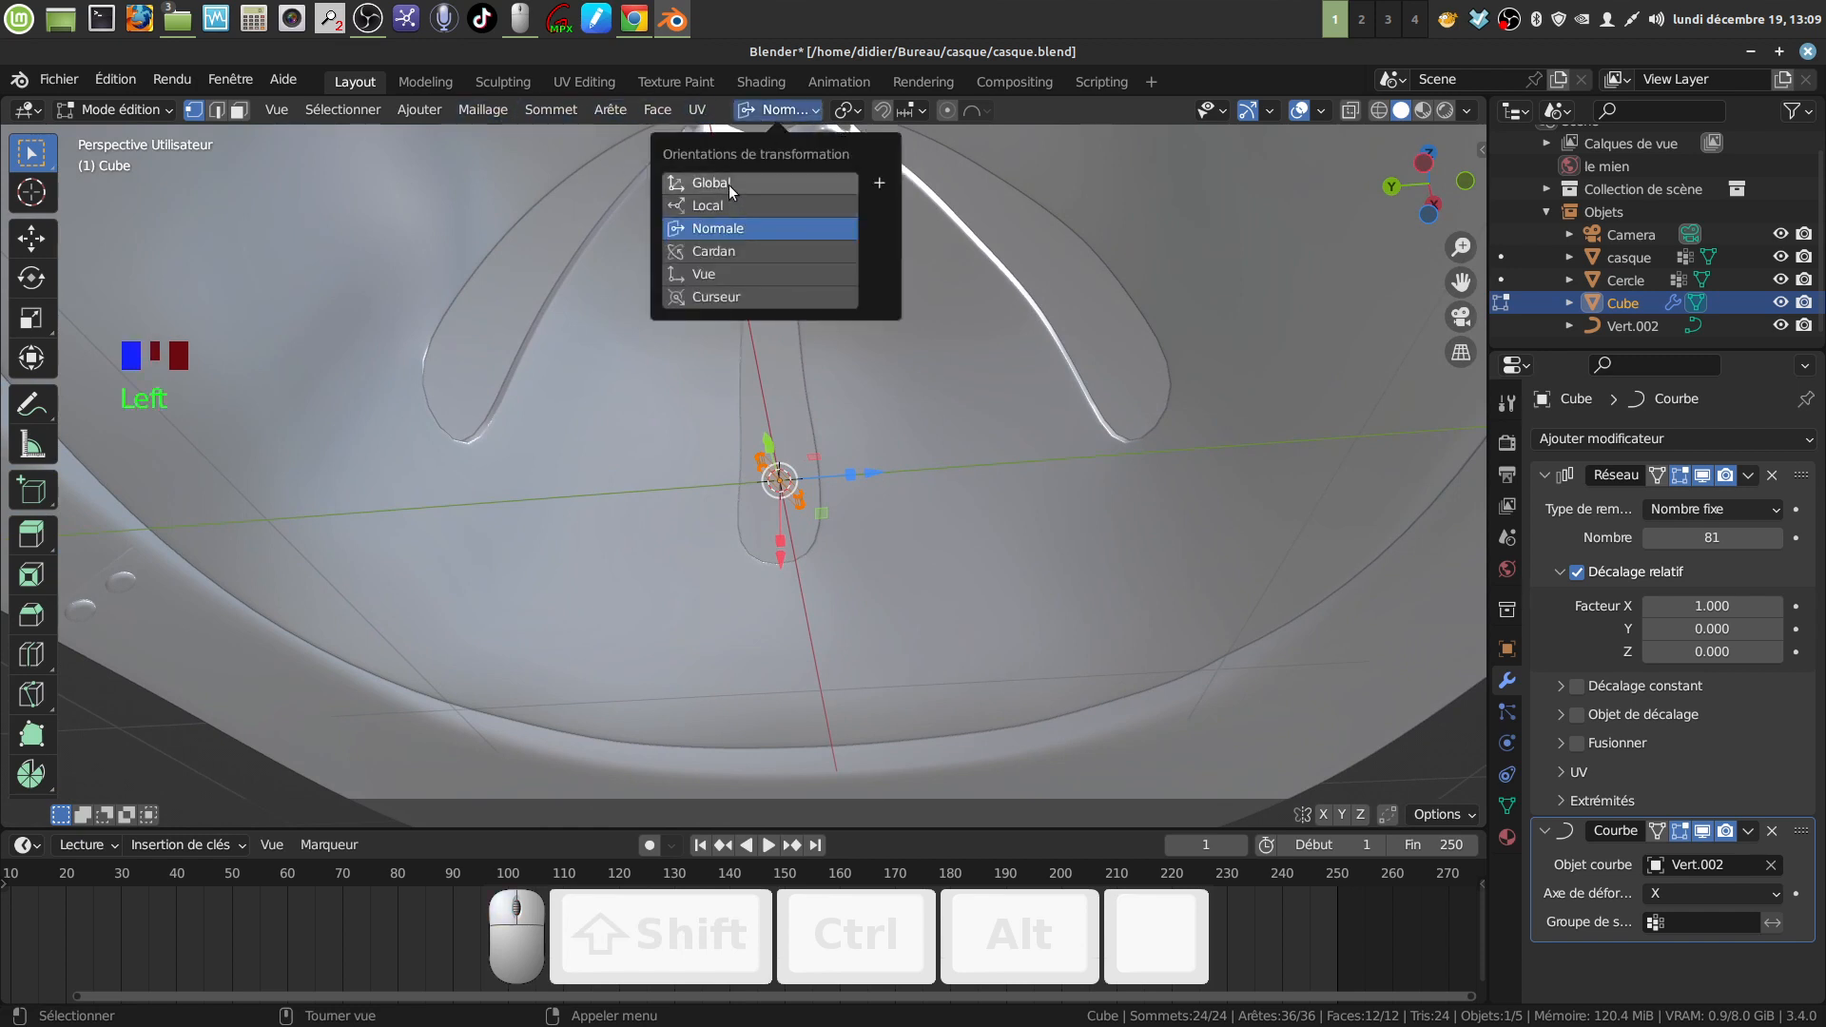
{"action": "left_click", "coordinate": [728, 182]}
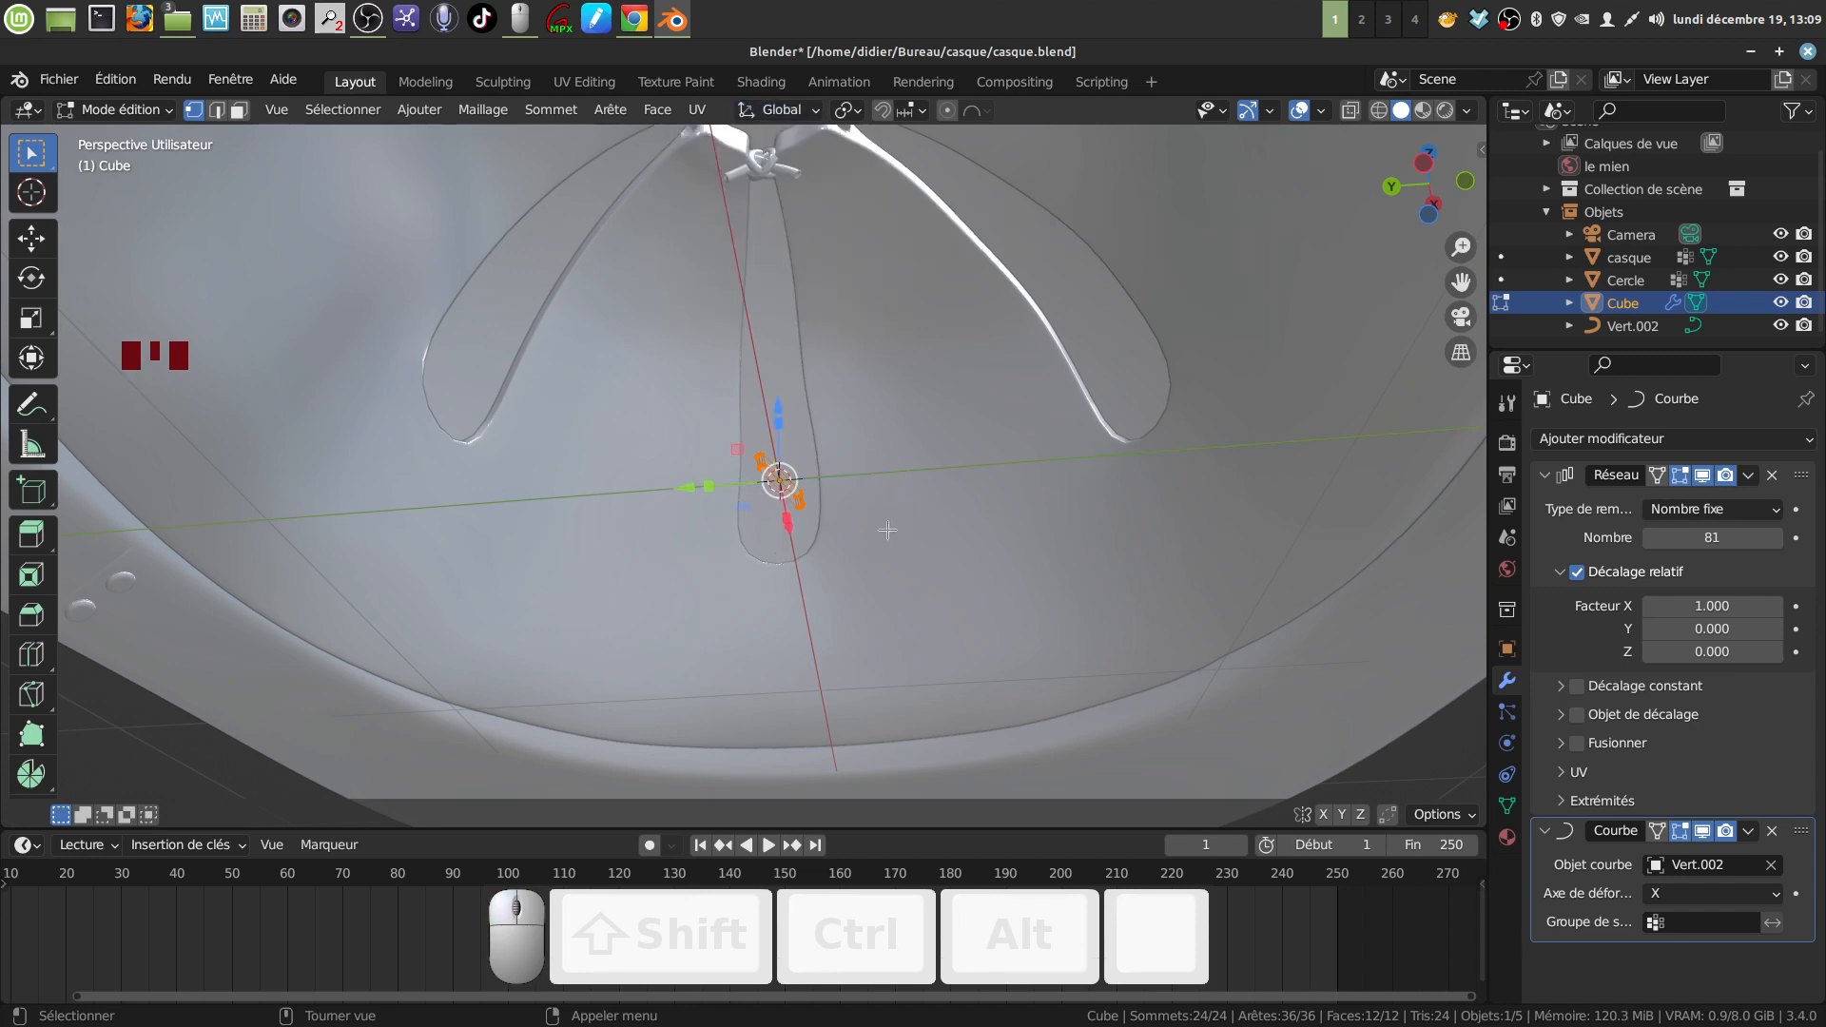
Step: Scale all of the Cube's geometry uniformly by 1.320 and return to Object Mode
{"action": "key", "text": "s"}
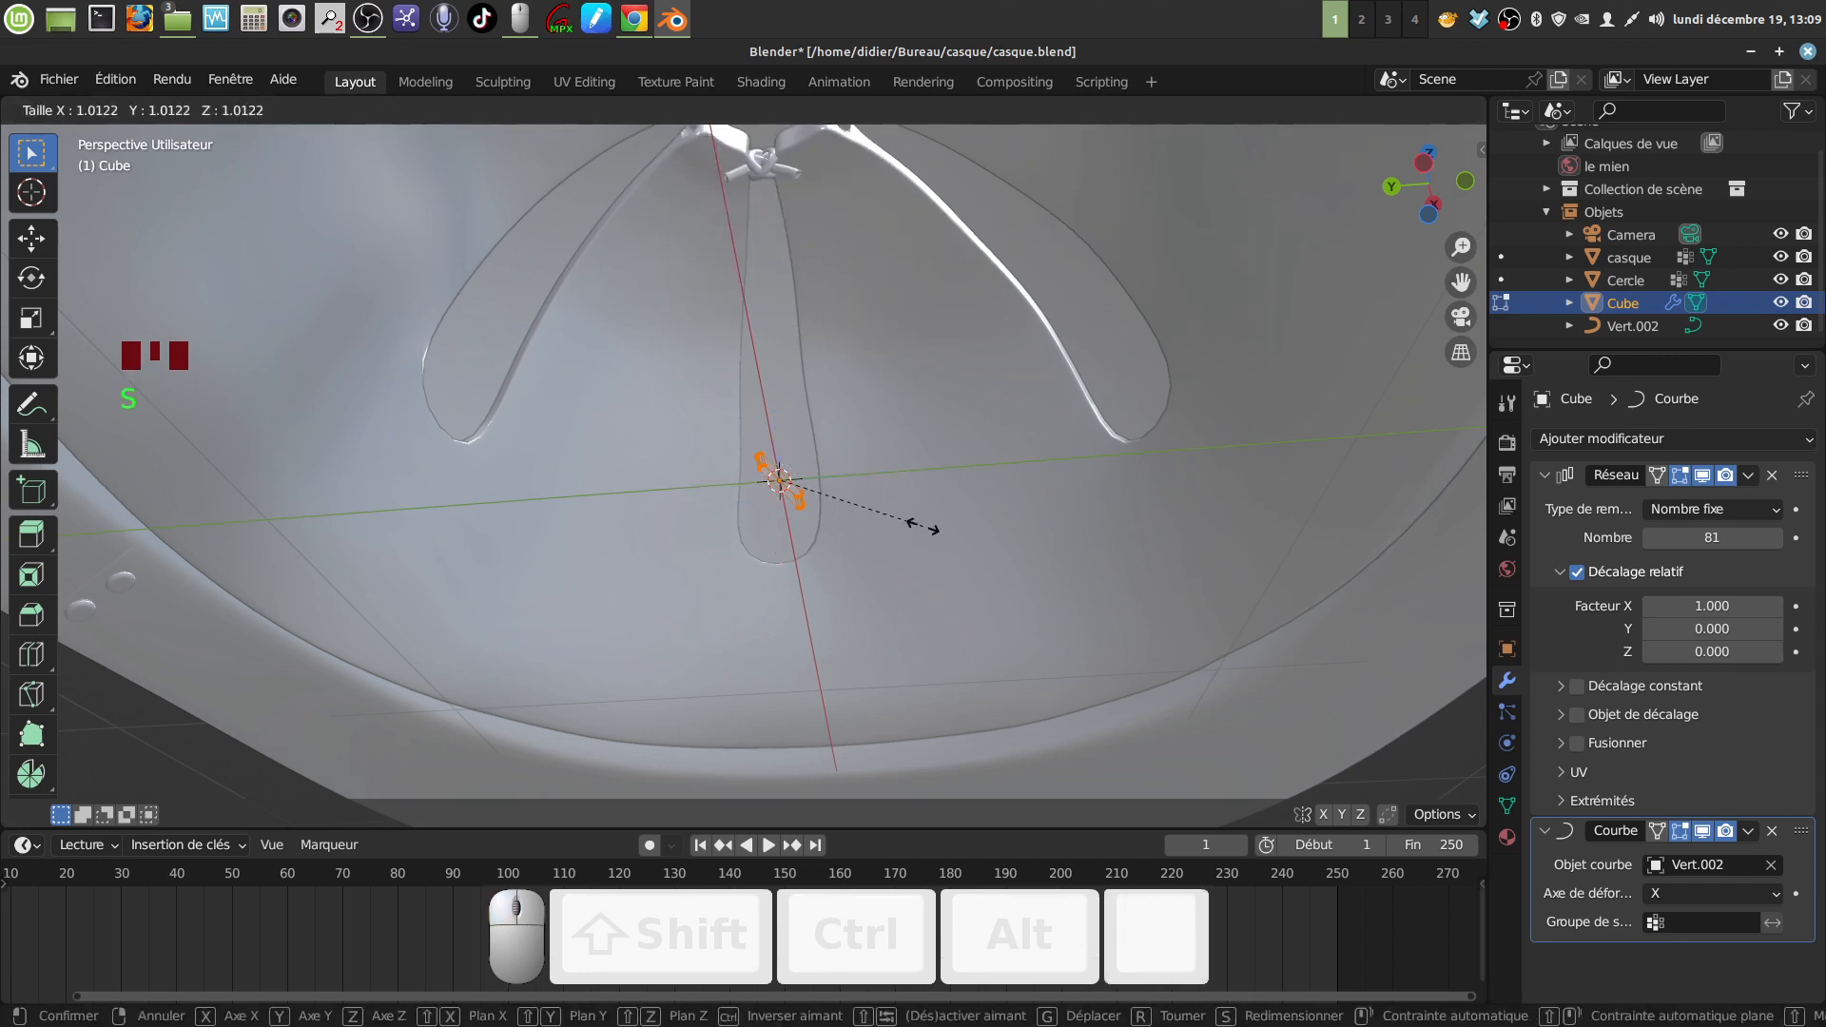
{"action": "left_click", "coordinate": [966, 531]}
{"action": "scroll", "coordinate": [938, 519], "scroll_direction": "down", "scroll_amount": 5}
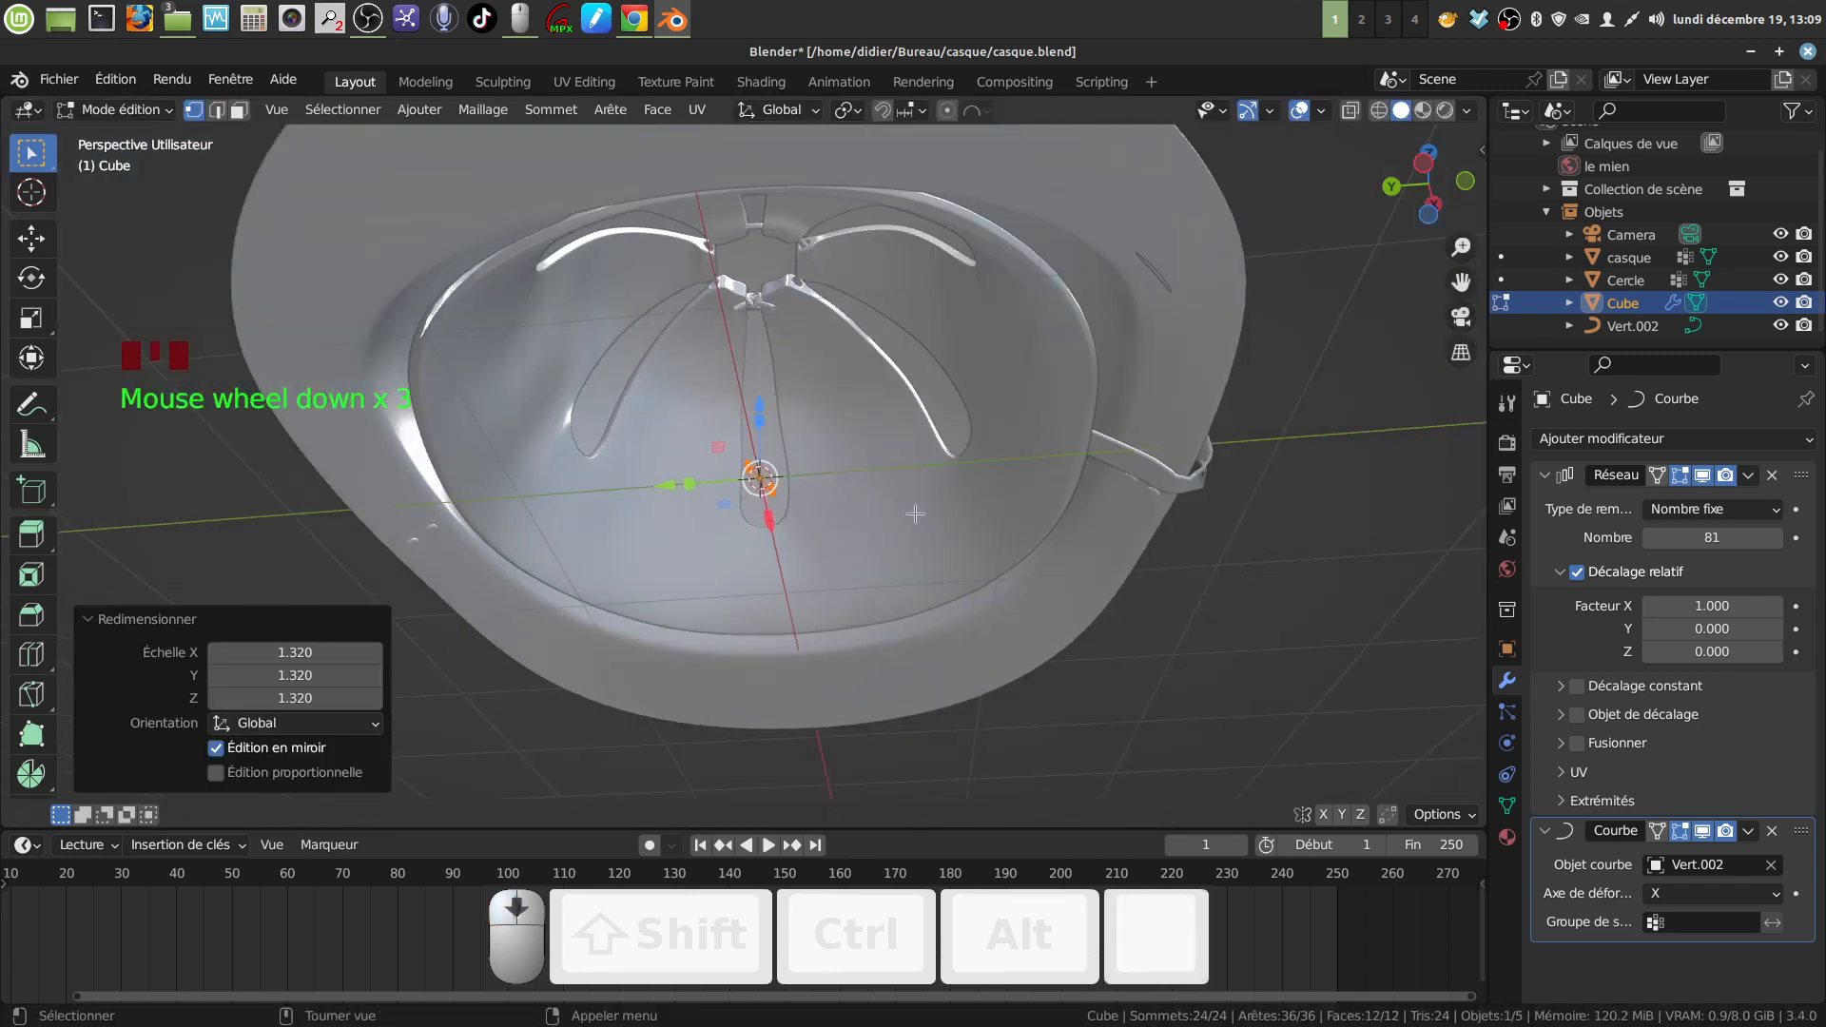
{"action": "key", "text": "Tab"}
Step: Examine the strap's bend around the brim edge up close from several angles
{"action": "middle_click_drag", "start_coordinate": [928, 520], "coordinate": [1008, 571]}
{"action": "scroll", "coordinate": [909, 614], "scroll_direction": "up", "scroll_amount": 4}
{"action": "scroll", "coordinate": [856, 522], "scroll_direction": "up", "scroll_amount": 3}
{"action": "key", "text": "Tab"}
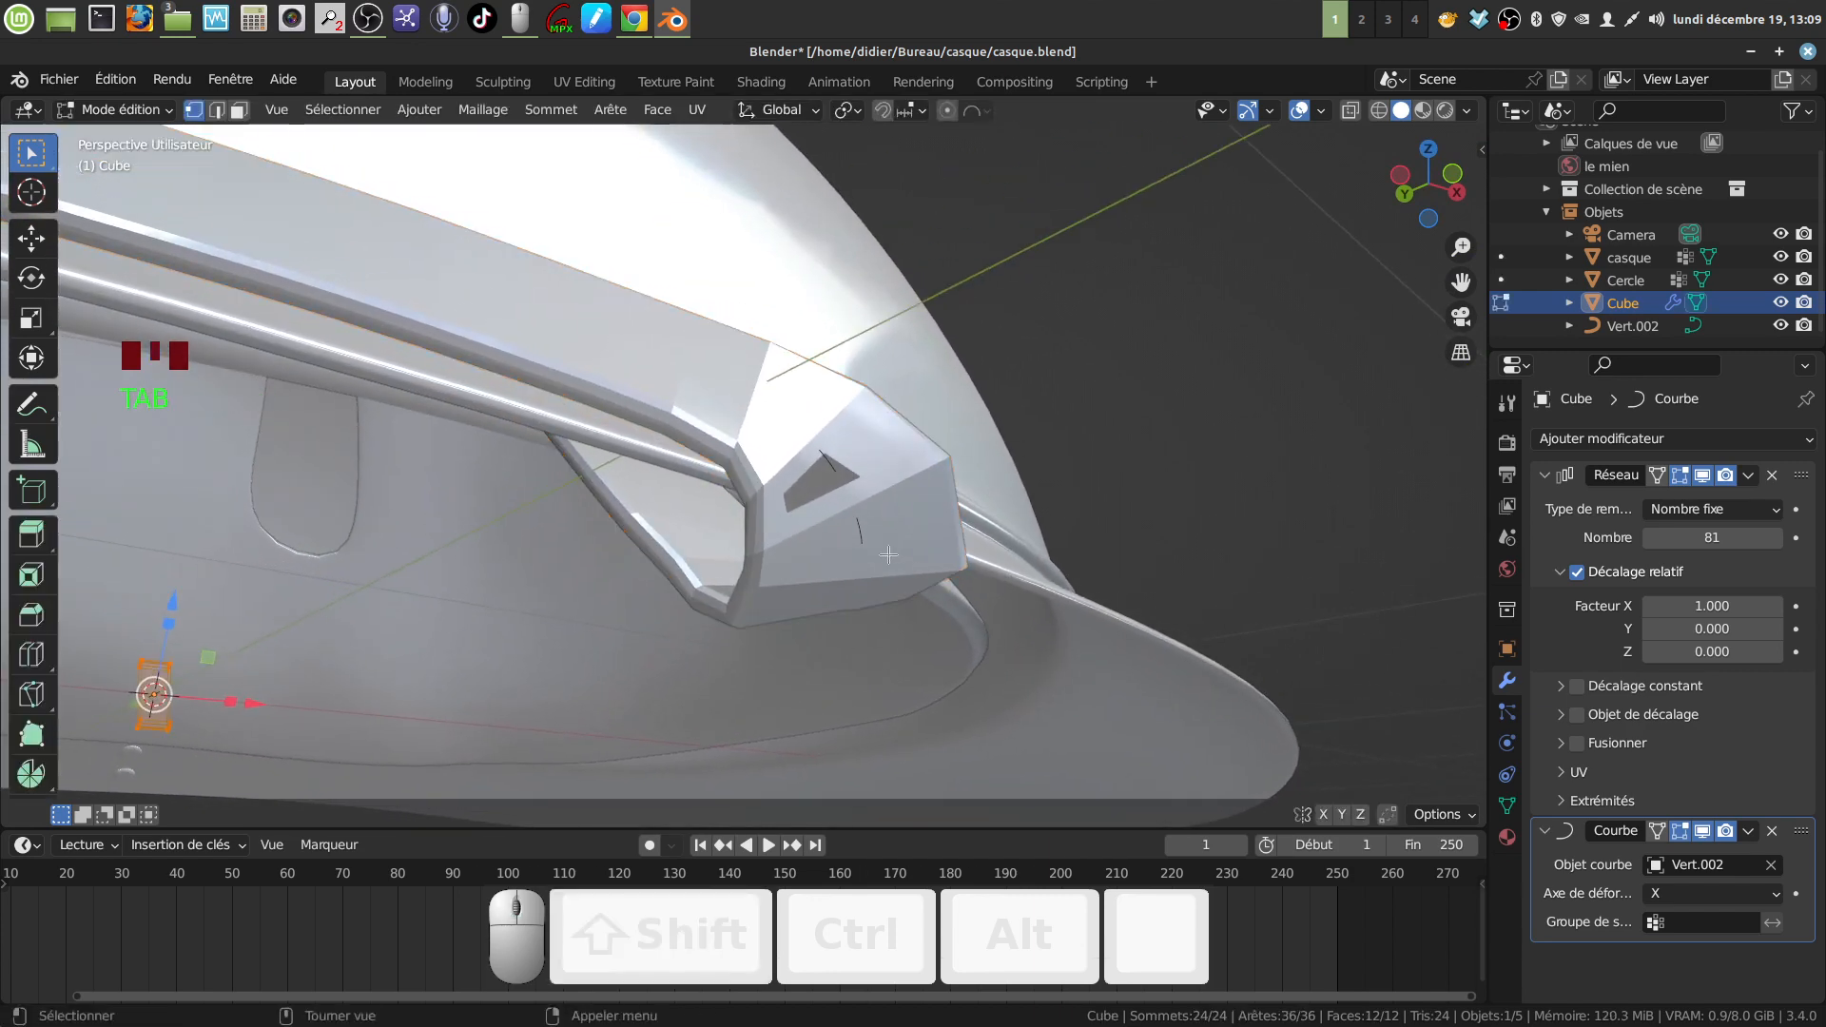
{"action": "middle_click_drag", "start_coordinate": [884, 556], "coordinate": [921, 483]}
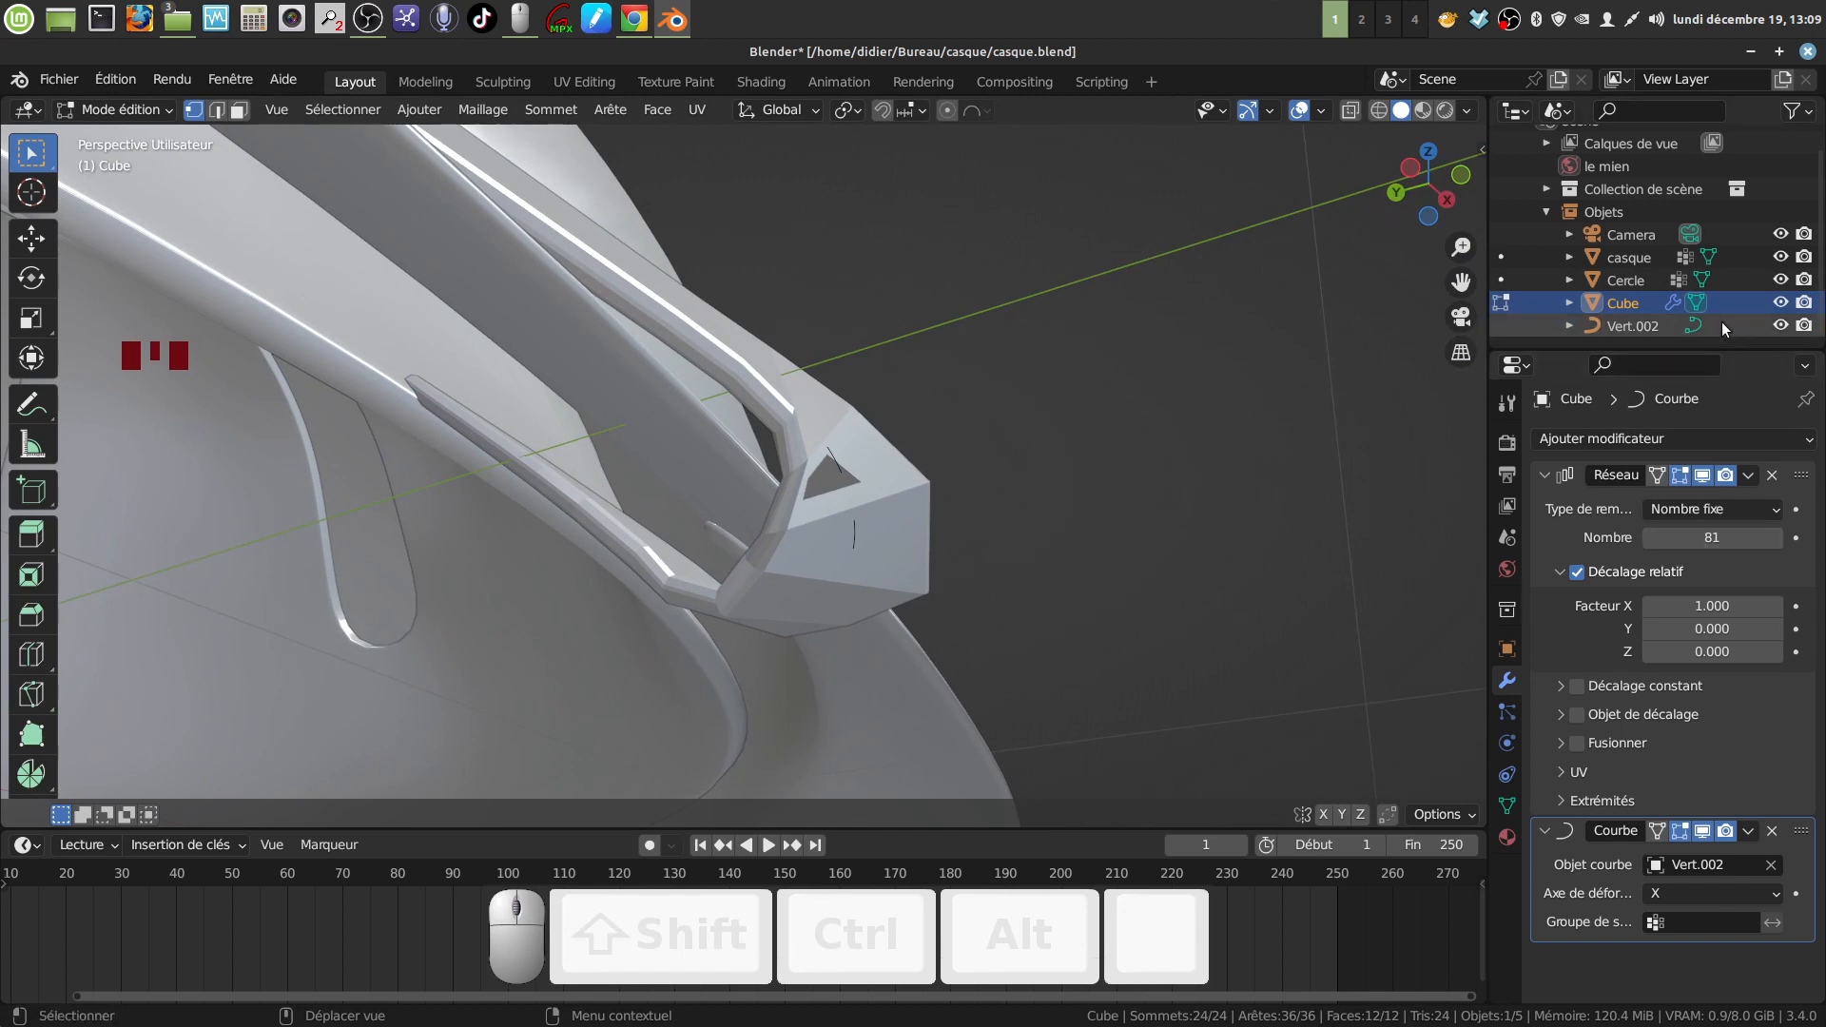
Step: Leave the Cube's Edit Mode and make the Vert.002 curve the active object
{"action": "left_click", "coordinate": [1674, 325]}
{"action": "key", "text": "Tab"}
{"action": "middle_click_drag", "start_coordinate": [908, 464], "coordinate": [872, 477]}
{"action": "key", "text": "Tab"}
{"action": "key", "text": "Tab"}
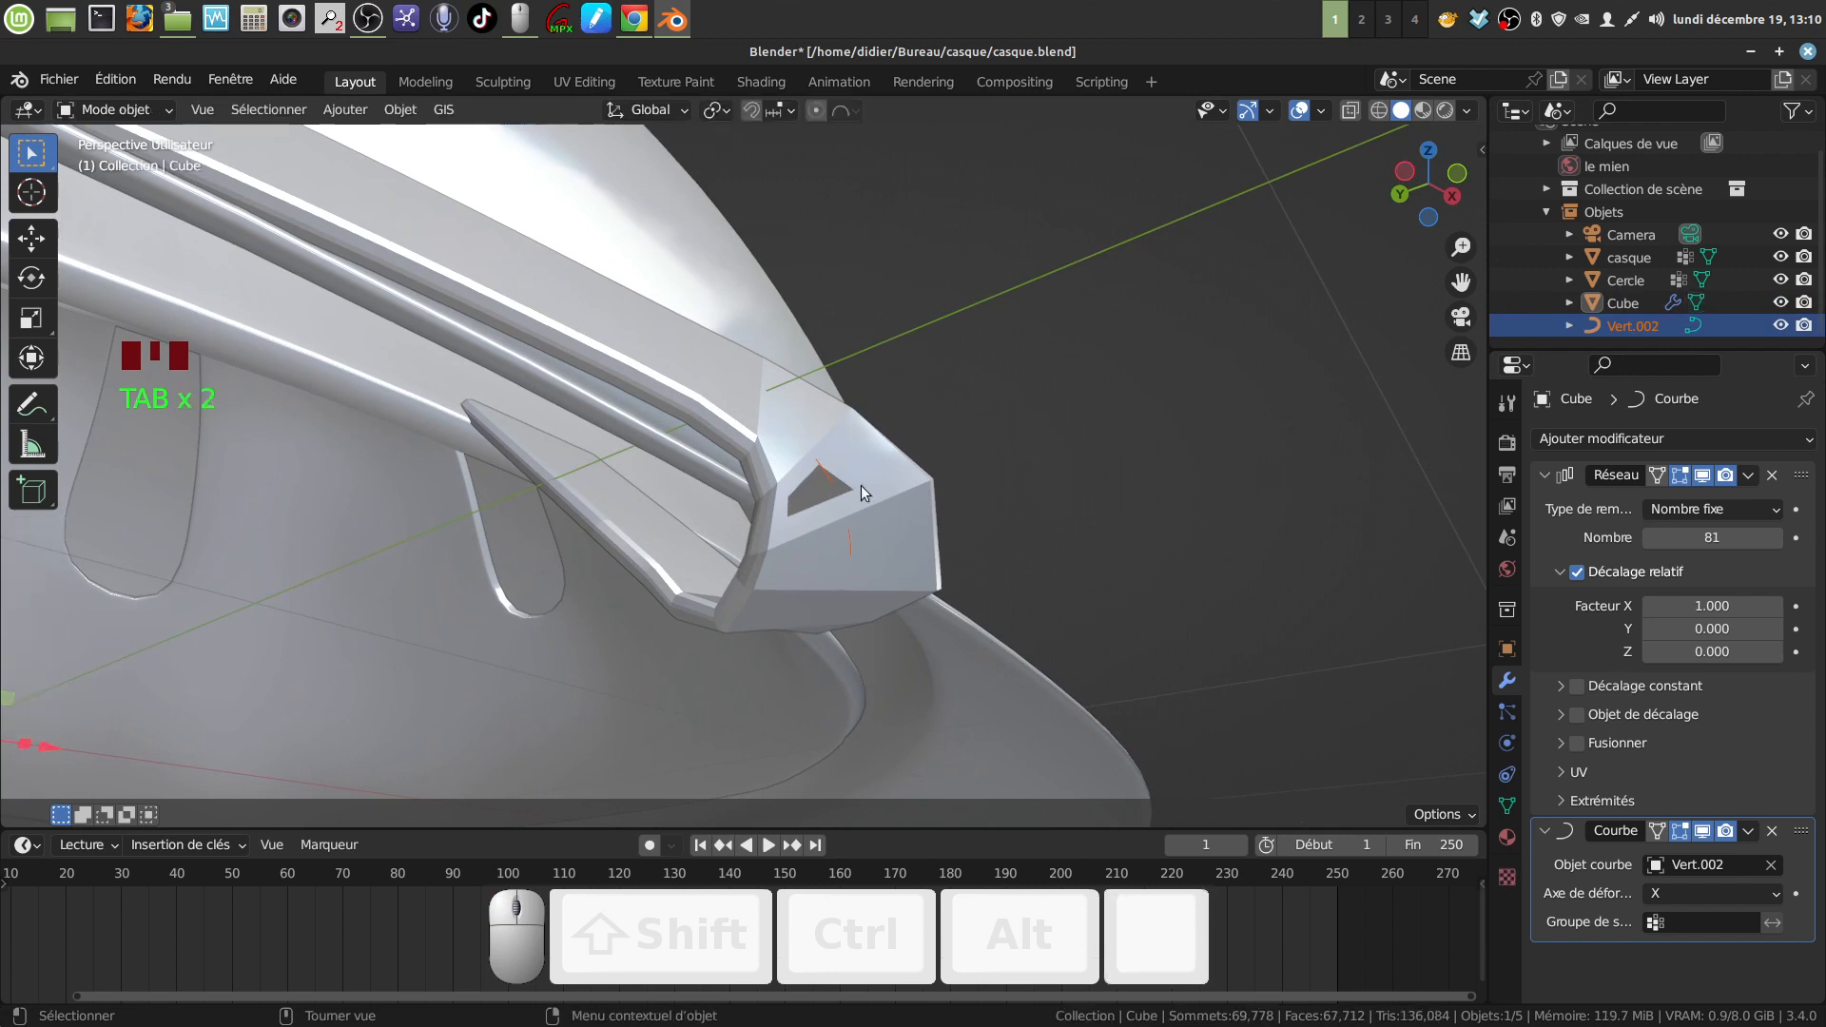
{"action": "left_click", "coordinate": [825, 487]}
{"action": "key", "text": "Tab"}
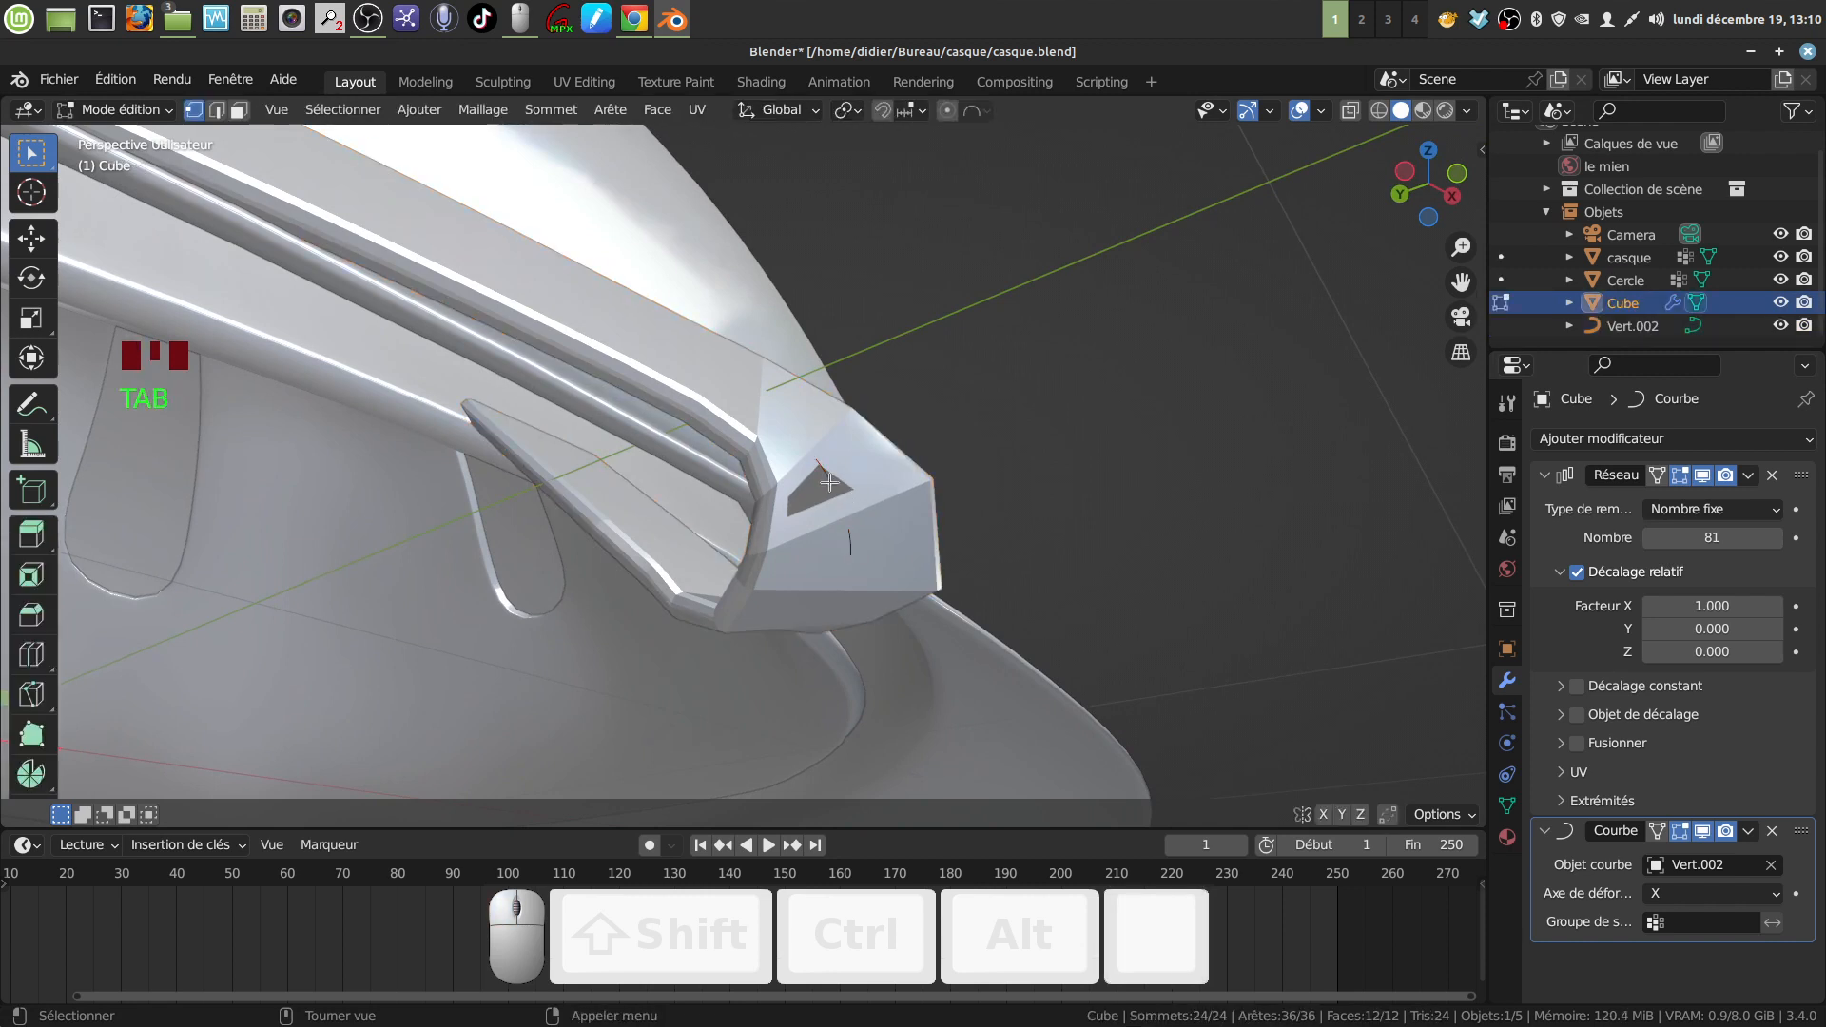
{"action": "key", "text": "Tab"}
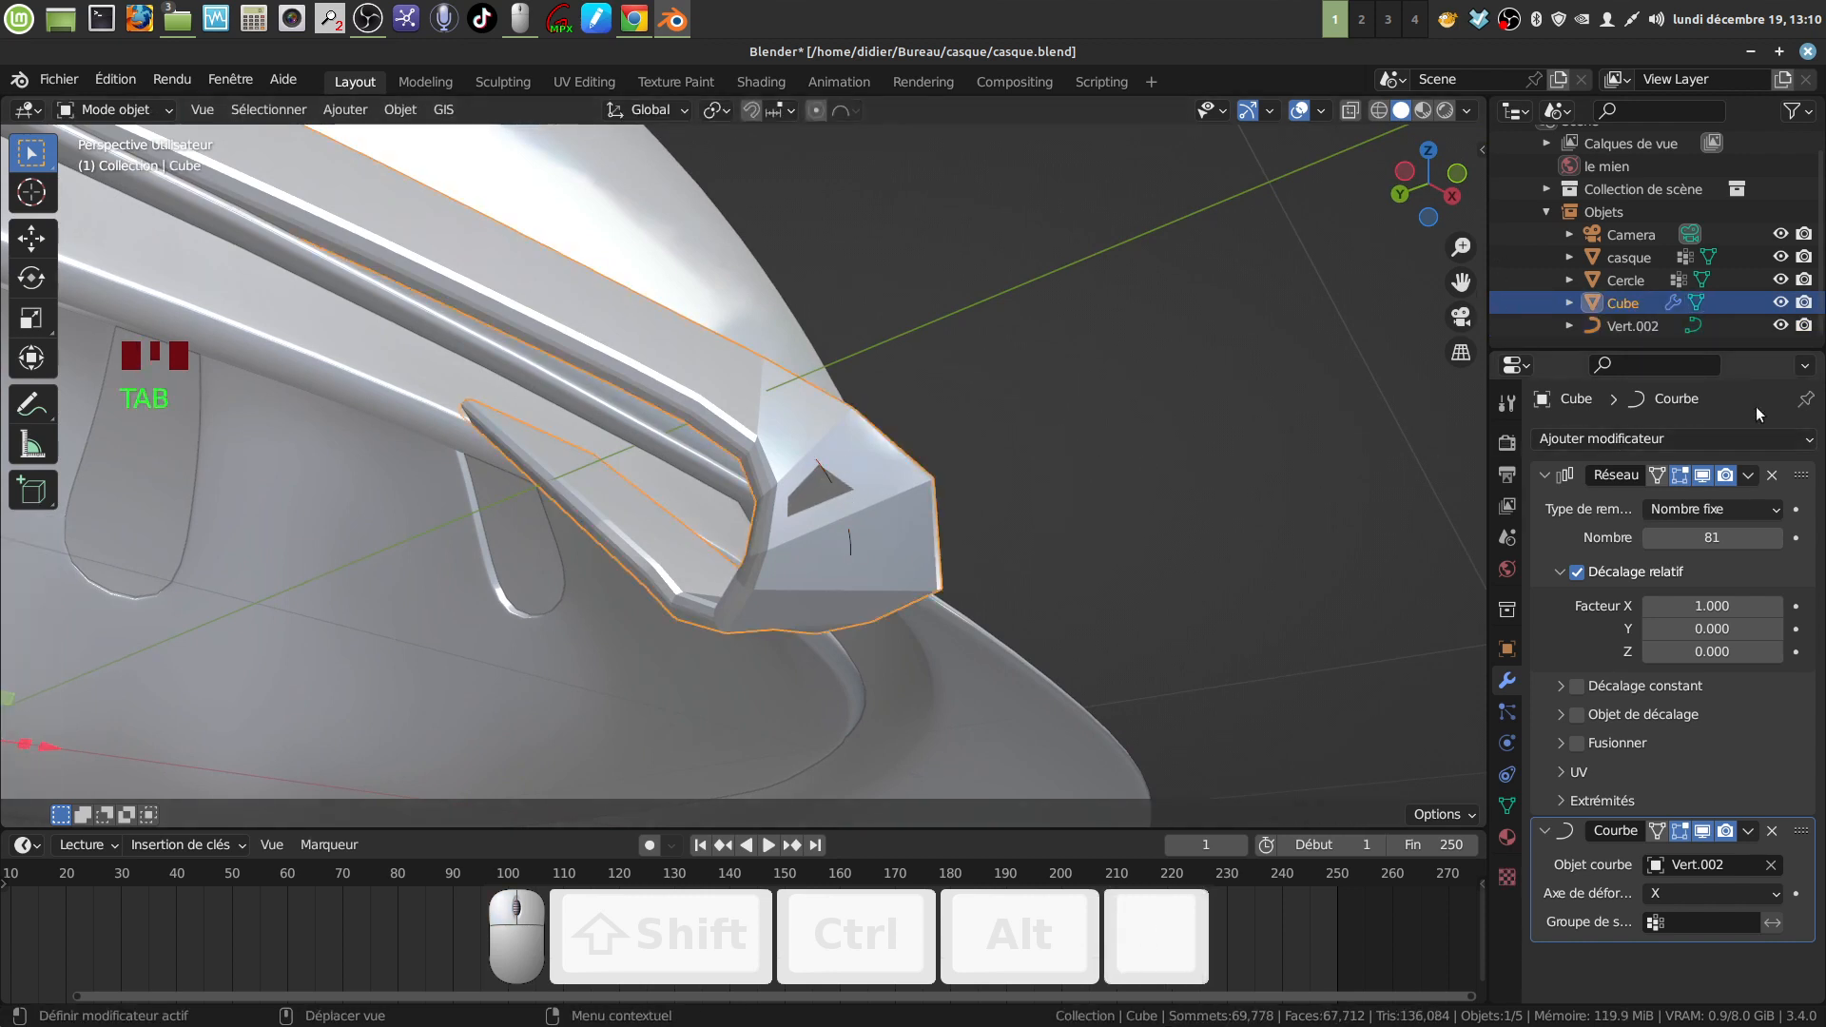
{"action": "left_click", "coordinate": [1641, 326]}
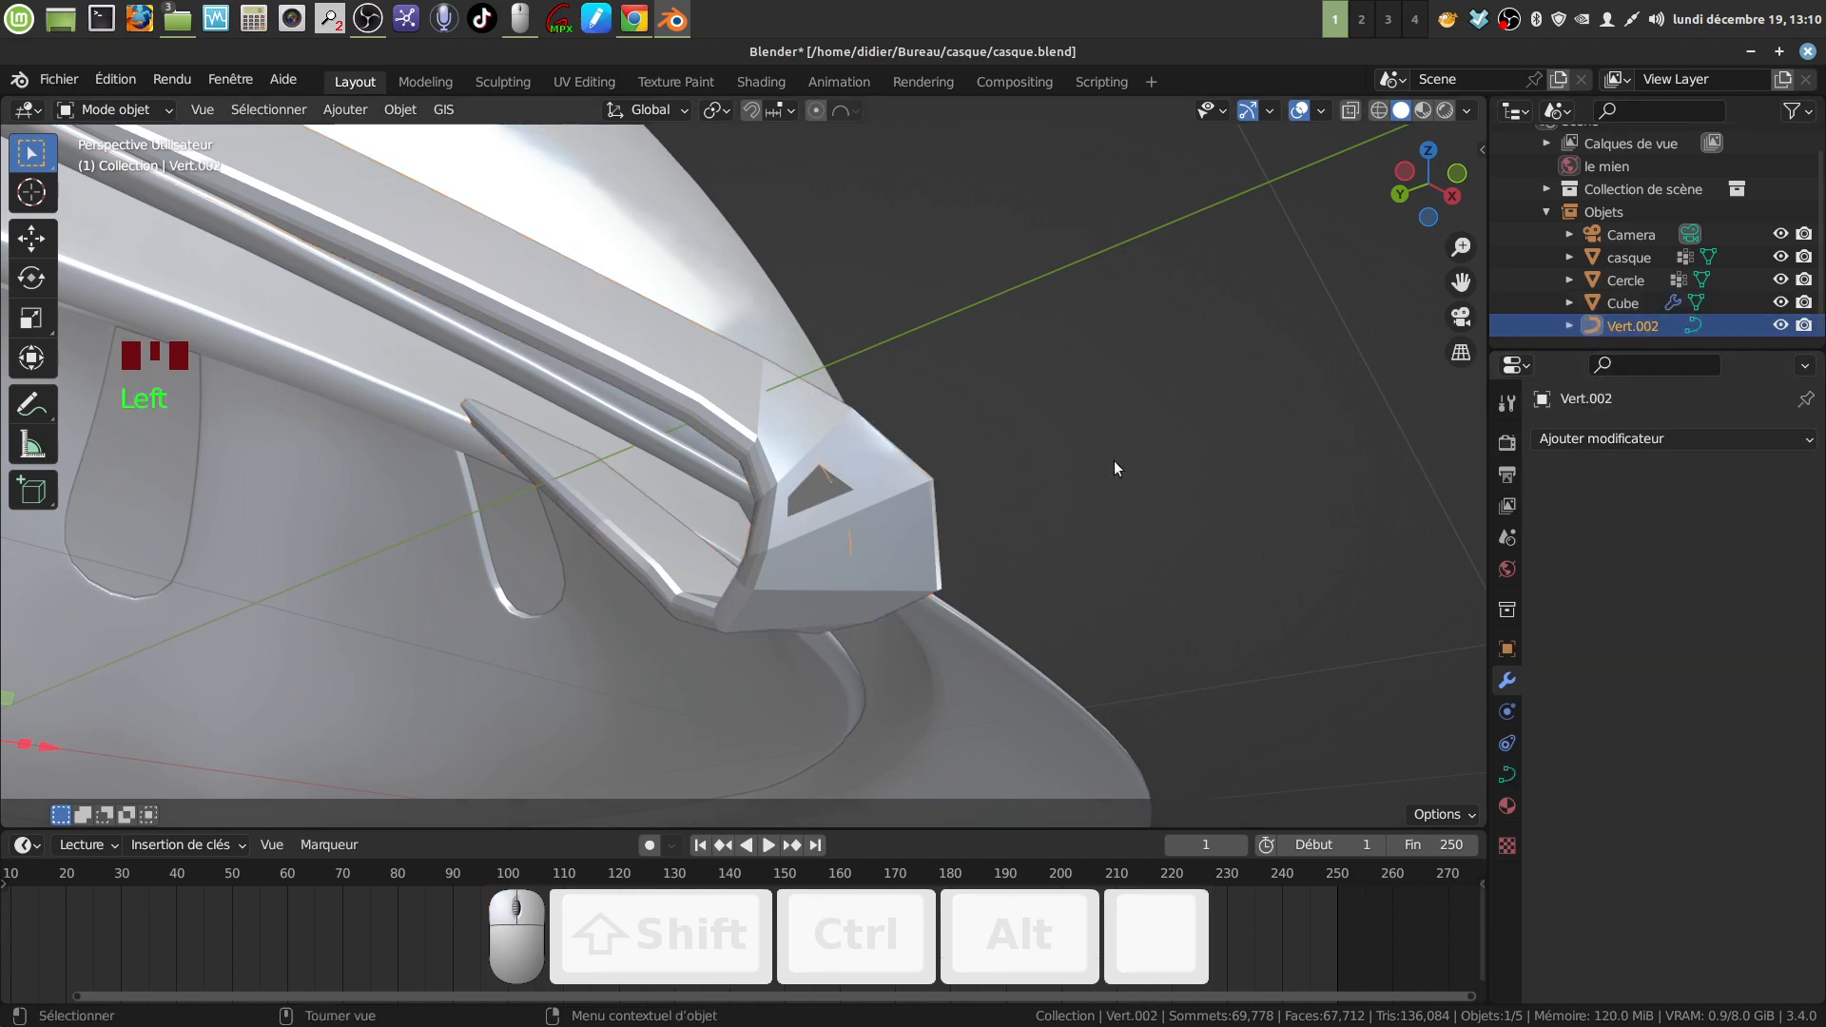
Step: Edit the Vert.002 curve and tilt its control point at the brim-edge bend by -0.25°
{"action": "key", "text": "Tab"}
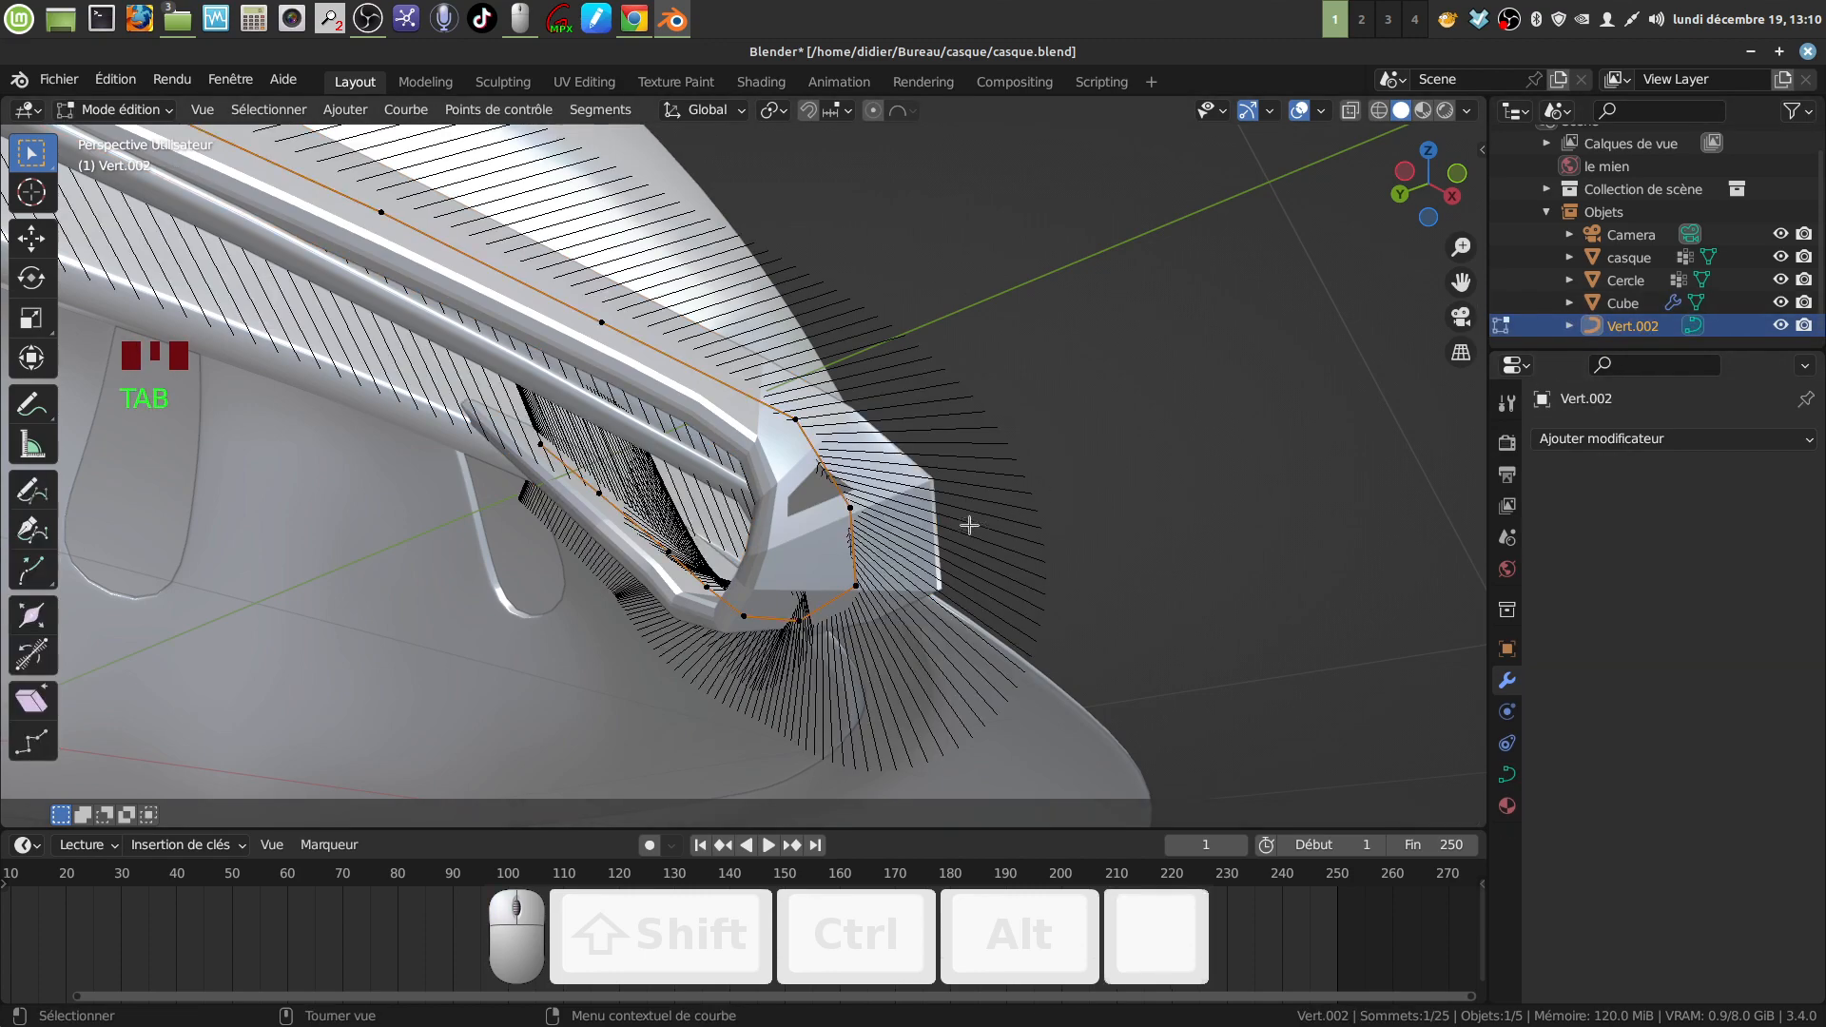
{"action": "middle_click_drag", "start_coordinate": [969, 525], "coordinate": [917, 554]}
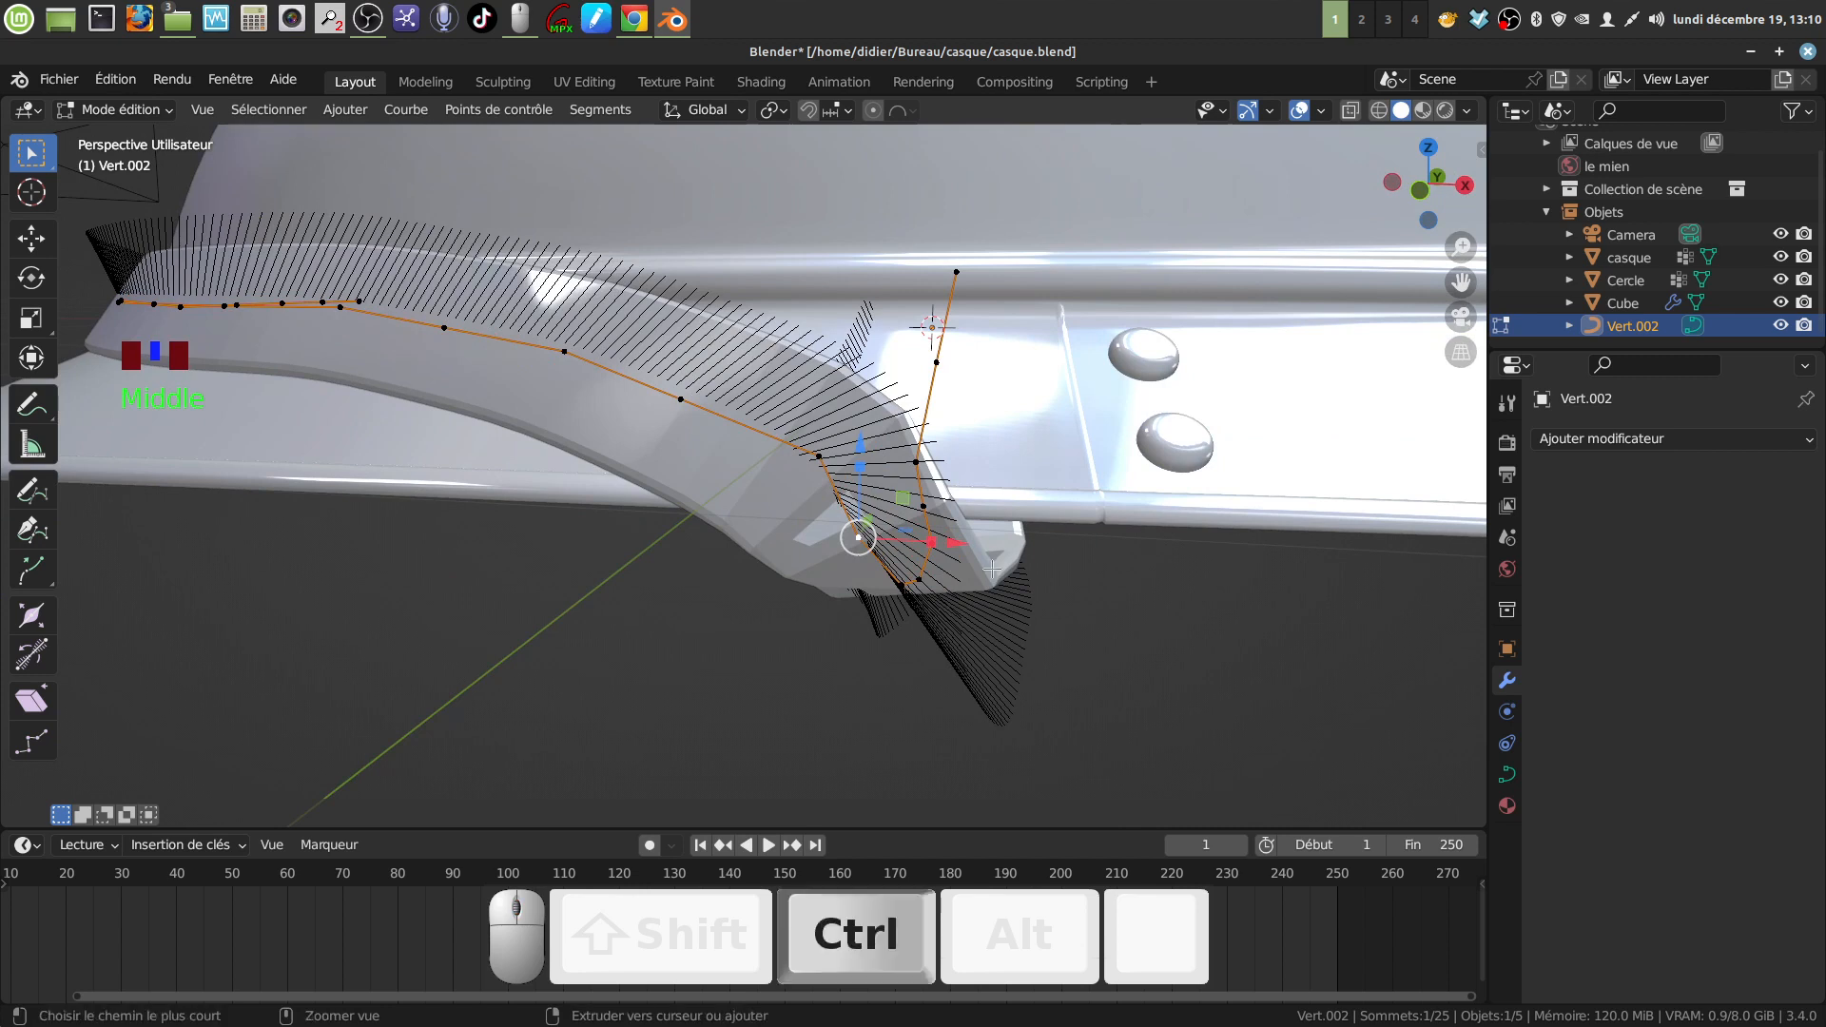
{"action": "key", "text": "ctrl+t"}
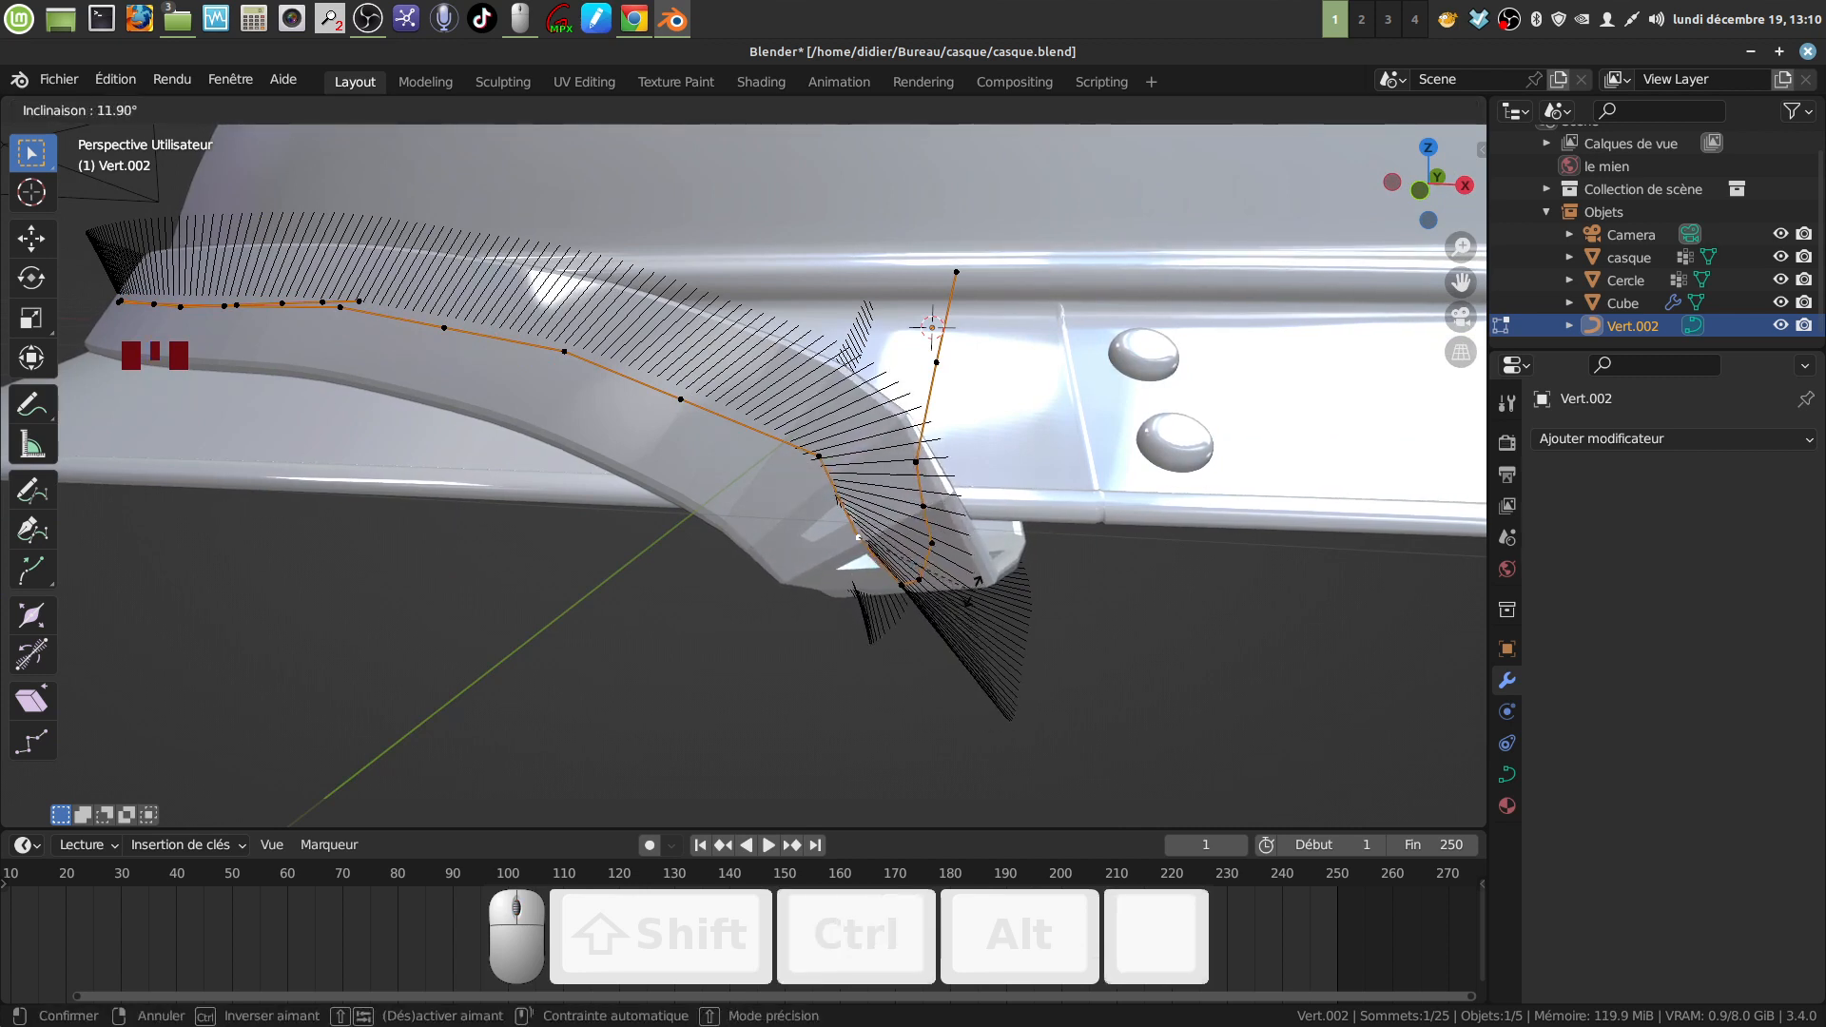
{"action": "left_click", "coordinate": [985, 563]}
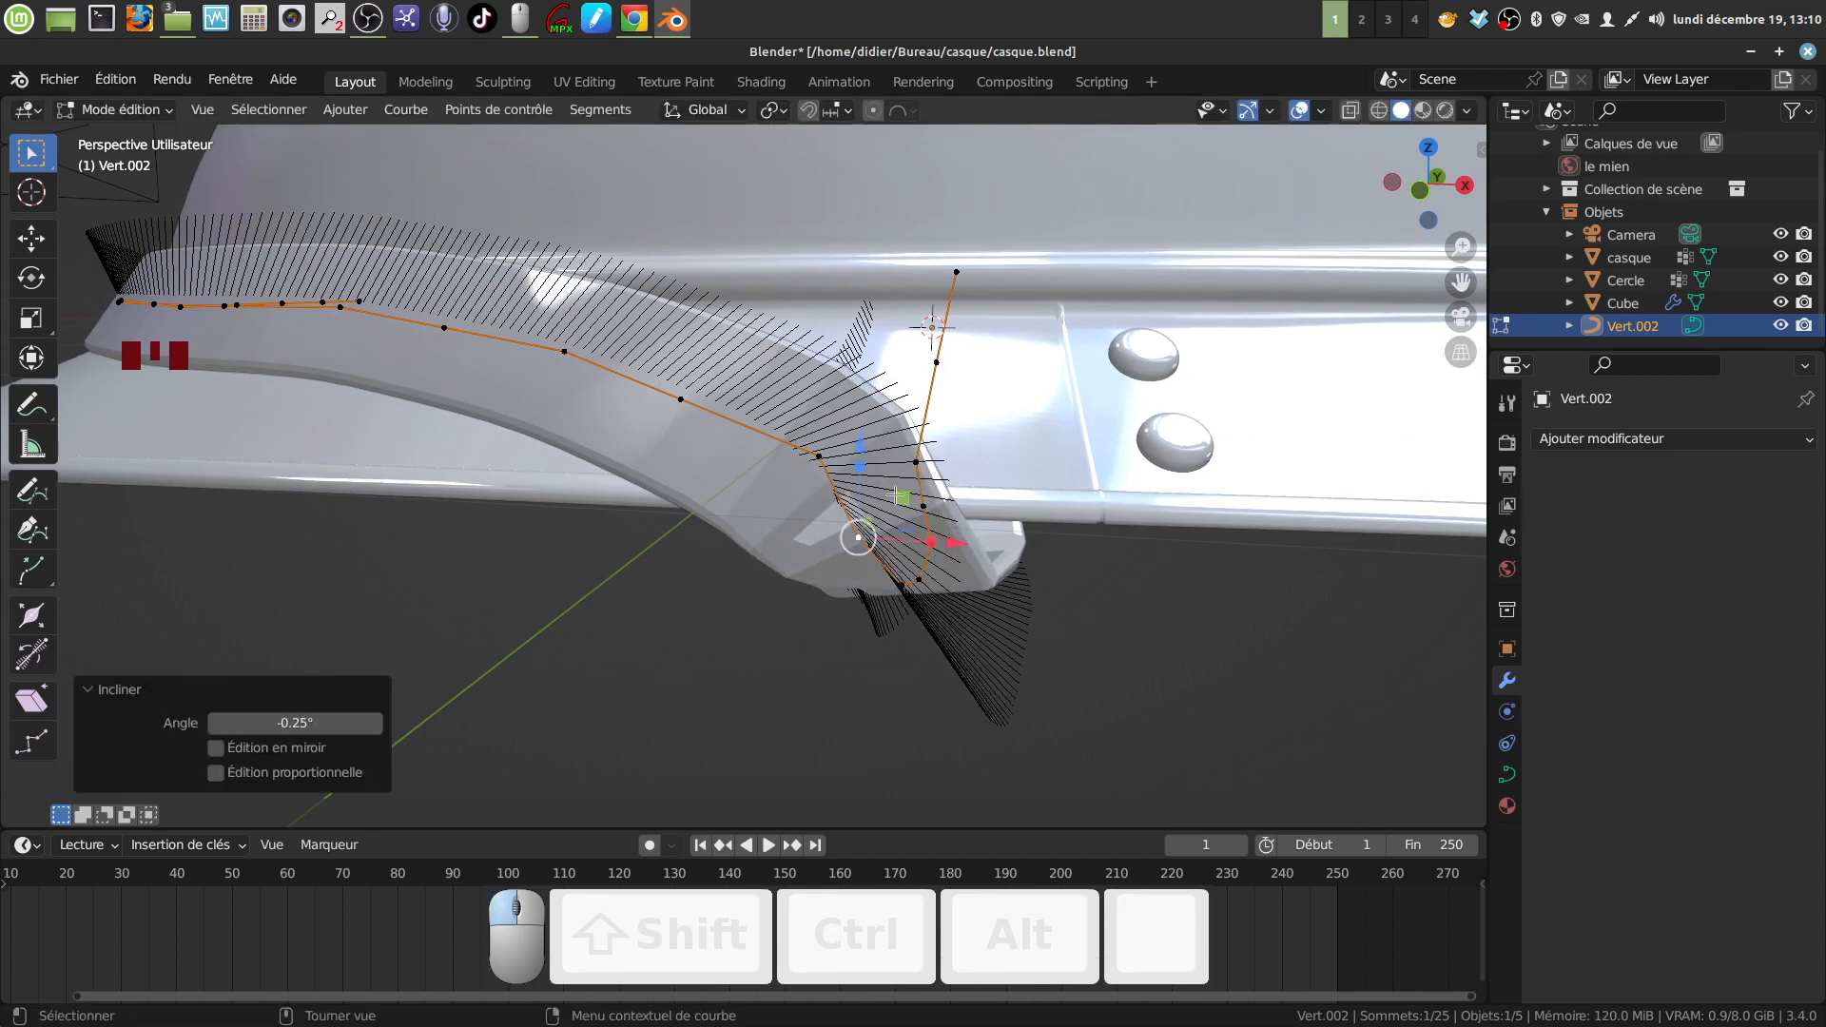
Step: Tilt the curve's control point just before the brim-edge bend by about -38.5° and return to Object Mode
{"action": "left_click", "coordinate": [820, 458]}
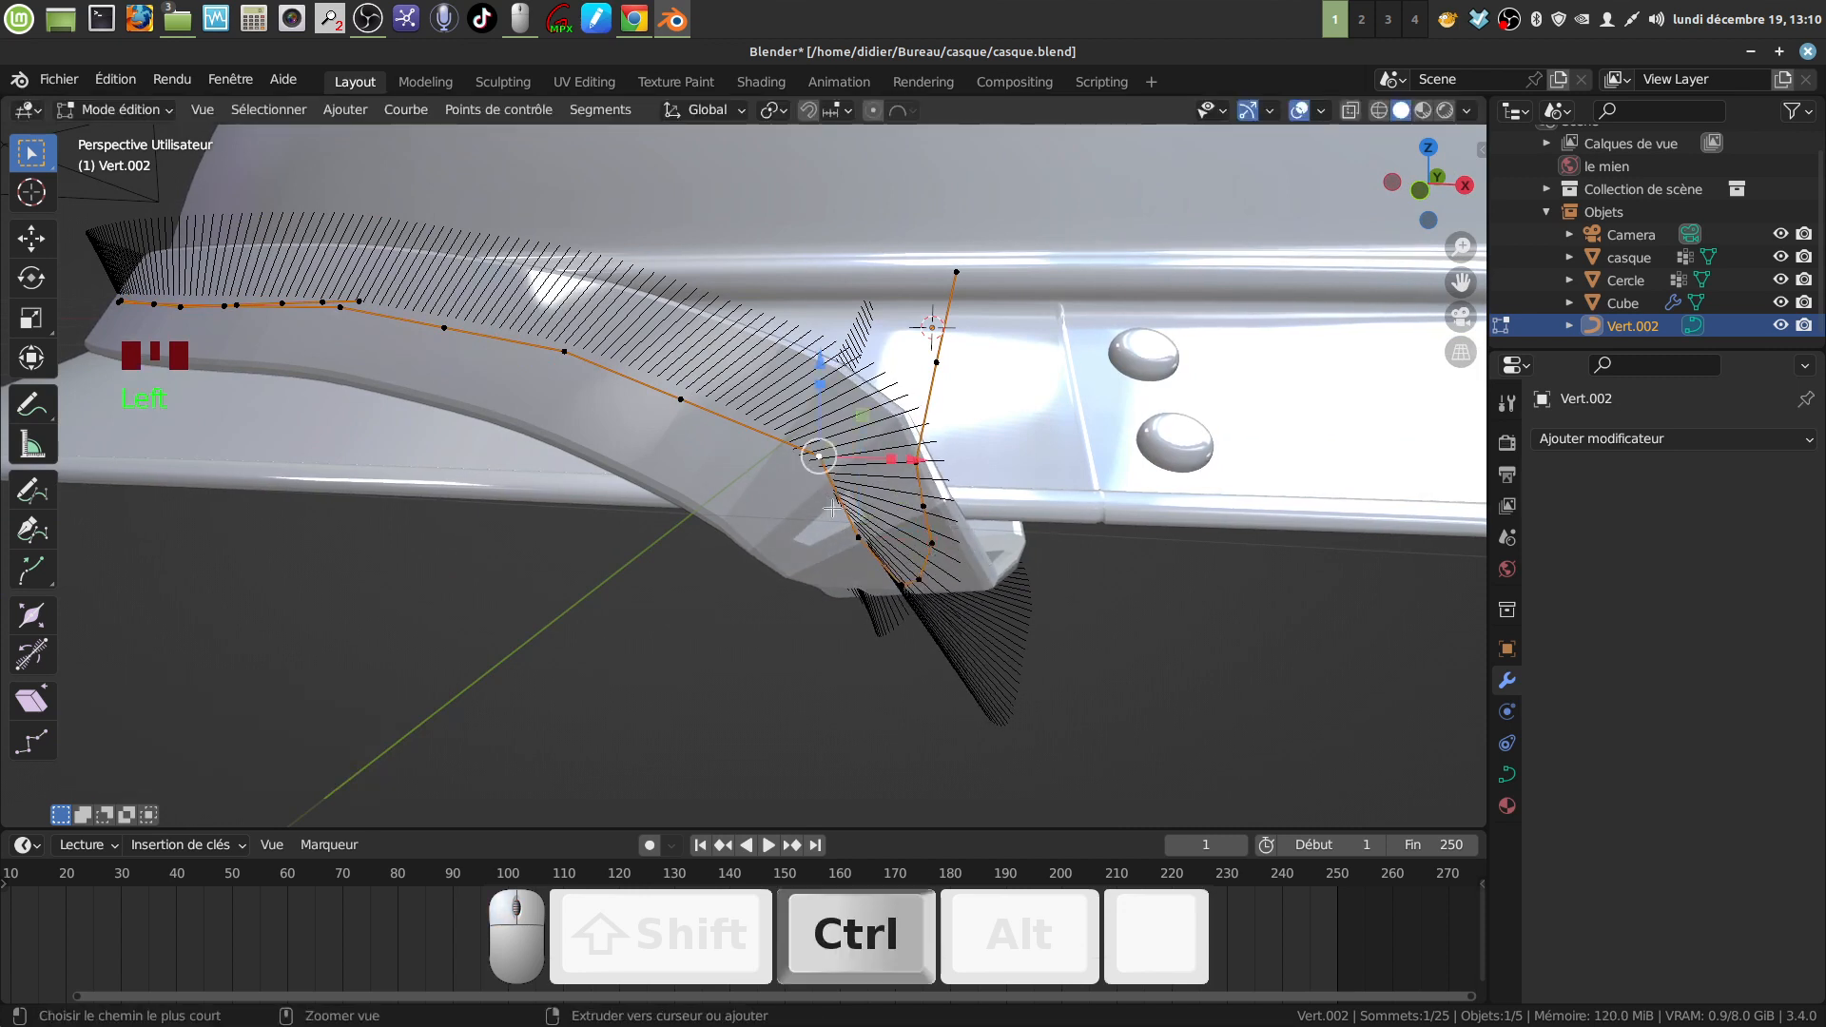
{"action": "key", "text": "ctrl+t"}
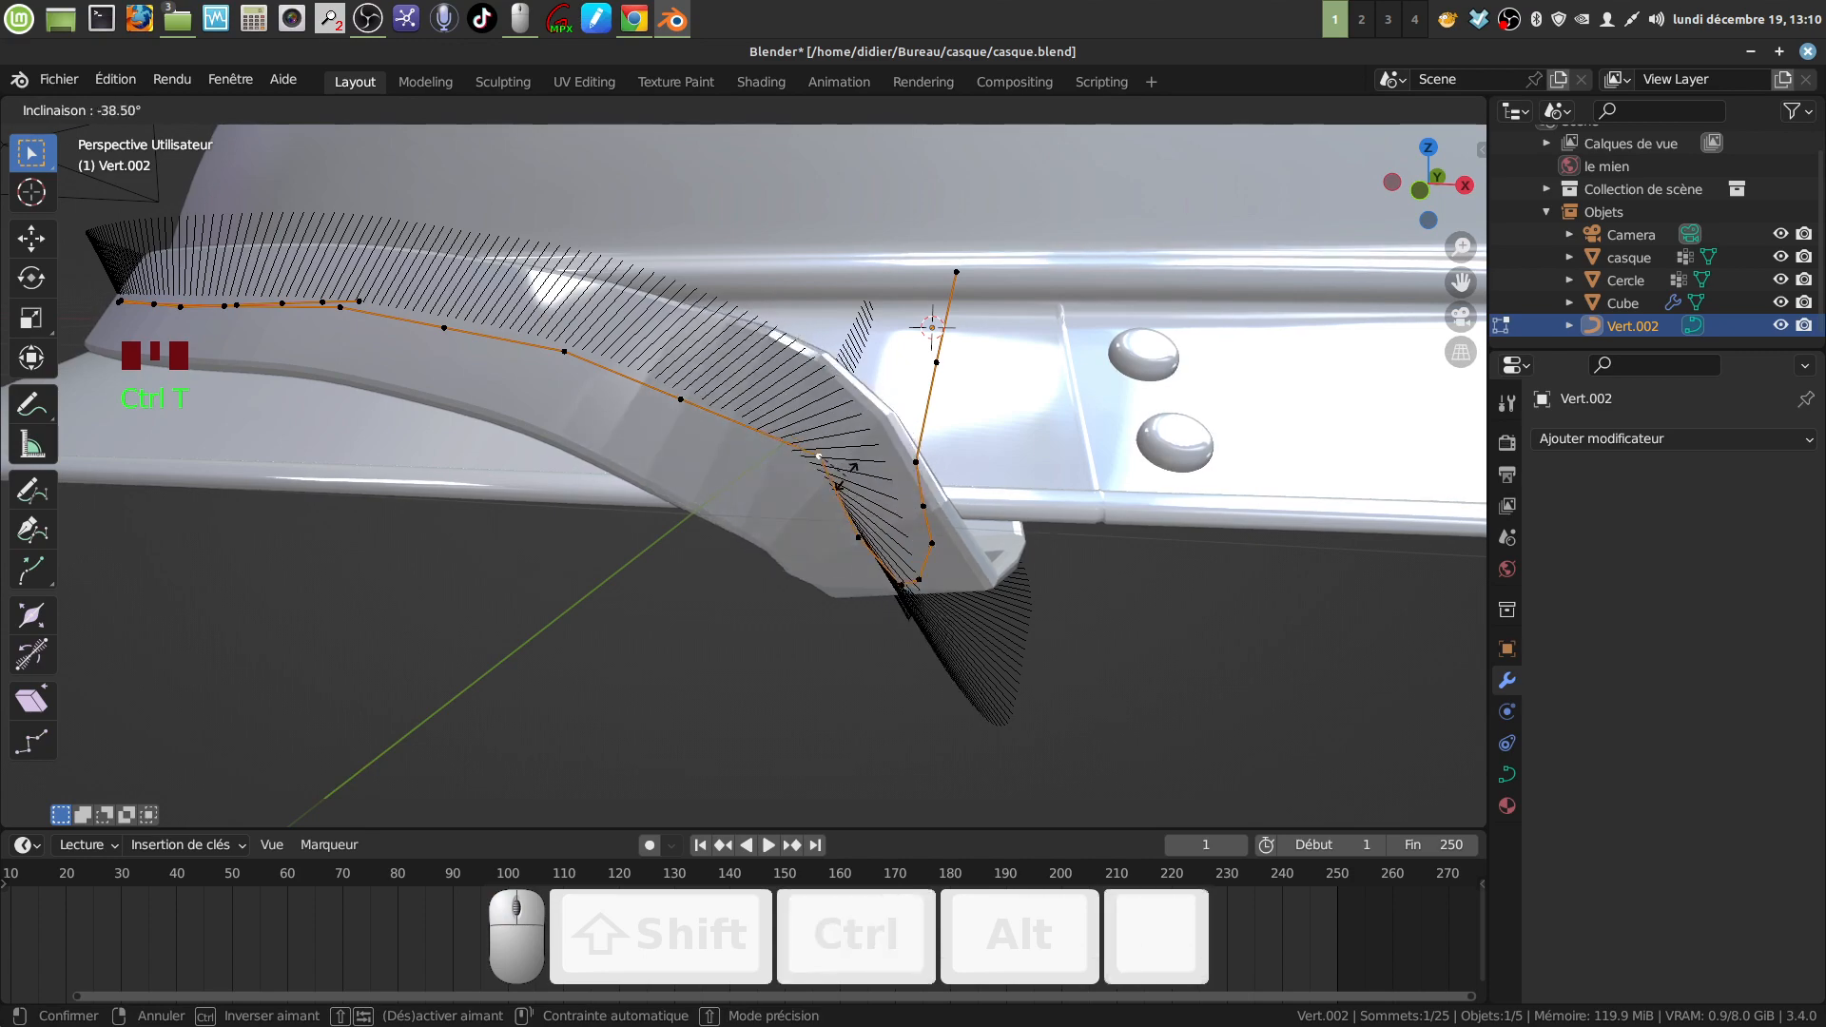
{"action": "left_click", "coordinate": [845, 477]}
{"action": "mouse_move", "coordinate": [845, 478]}
{"action": "middle_mouse_down"}
{"action": "mouse_move", "coordinate": [875, 494]}
{"action": "mouse_move", "coordinate": [904, 476]}
{"action": "mouse_move", "coordinate": [915, 521]}
{"action": "mouse_move", "coordinate": [739, 583]}
{"action": "mouse_move", "coordinate": [758, 562]}
{"action": "mouse_move", "coordinate": [867, 578]}
{"action": "mouse_move", "coordinate": [1024, 558]}
{"action": "mouse_move", "coordinate": [831, 463]}
{"action": "mouse_move", "coordinate": [834, 415]}
{"action": "mouse_move", "coordinate": [917, 398]}
{"action": "mouse_move", "coordinate": [993, 502]}
{"action": "mouse_move", "coordinate": [820, 516]}
{"action": "mouse_move", "coordinate": [898, 517]}
{"action": "mouse_move", "coordinate": [843, 476]}
{"action": "middle_mouse_up"}
{"action": "scroll", "coordinate": [867, 578], "scroll_direction": "down", "scroll_amount": 5}
{"action": "key", "text": "Tab"}
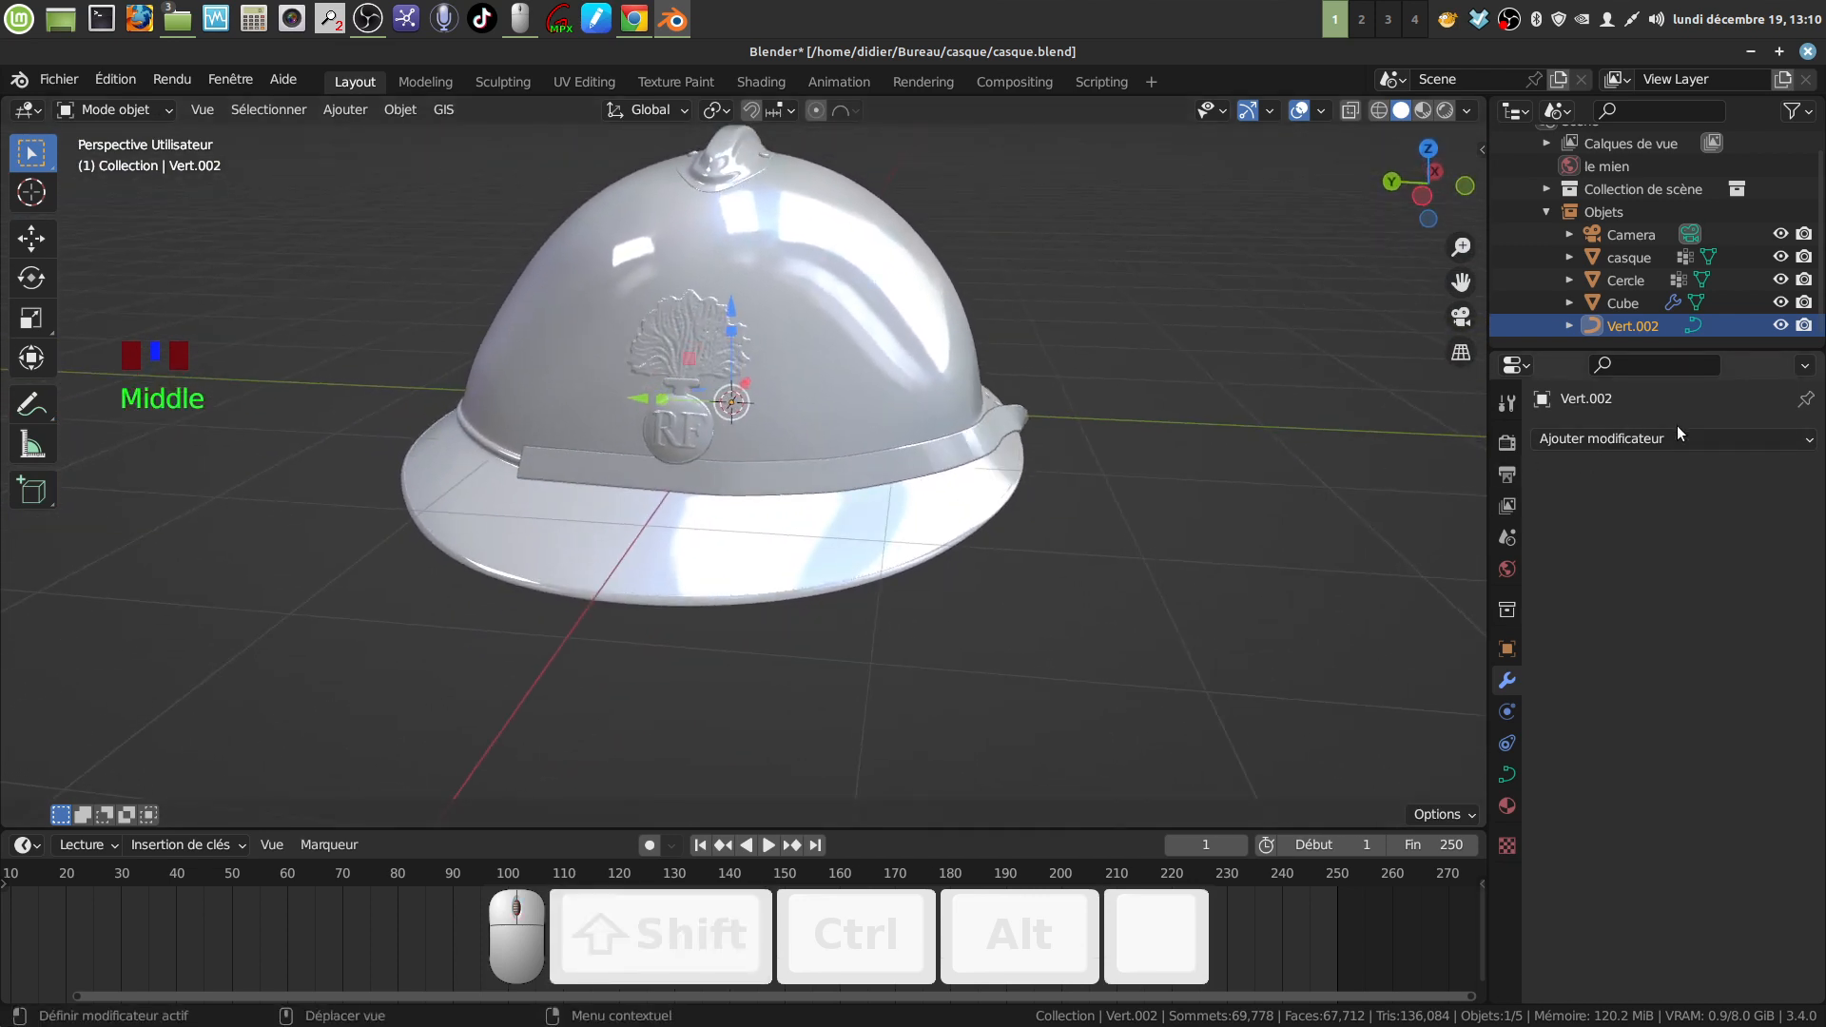
Step: Set the Cube strap's Array count to 65 so that its end meets the helmet's front centre line
{"action": "left_click", "coordinate": [772, 486]}
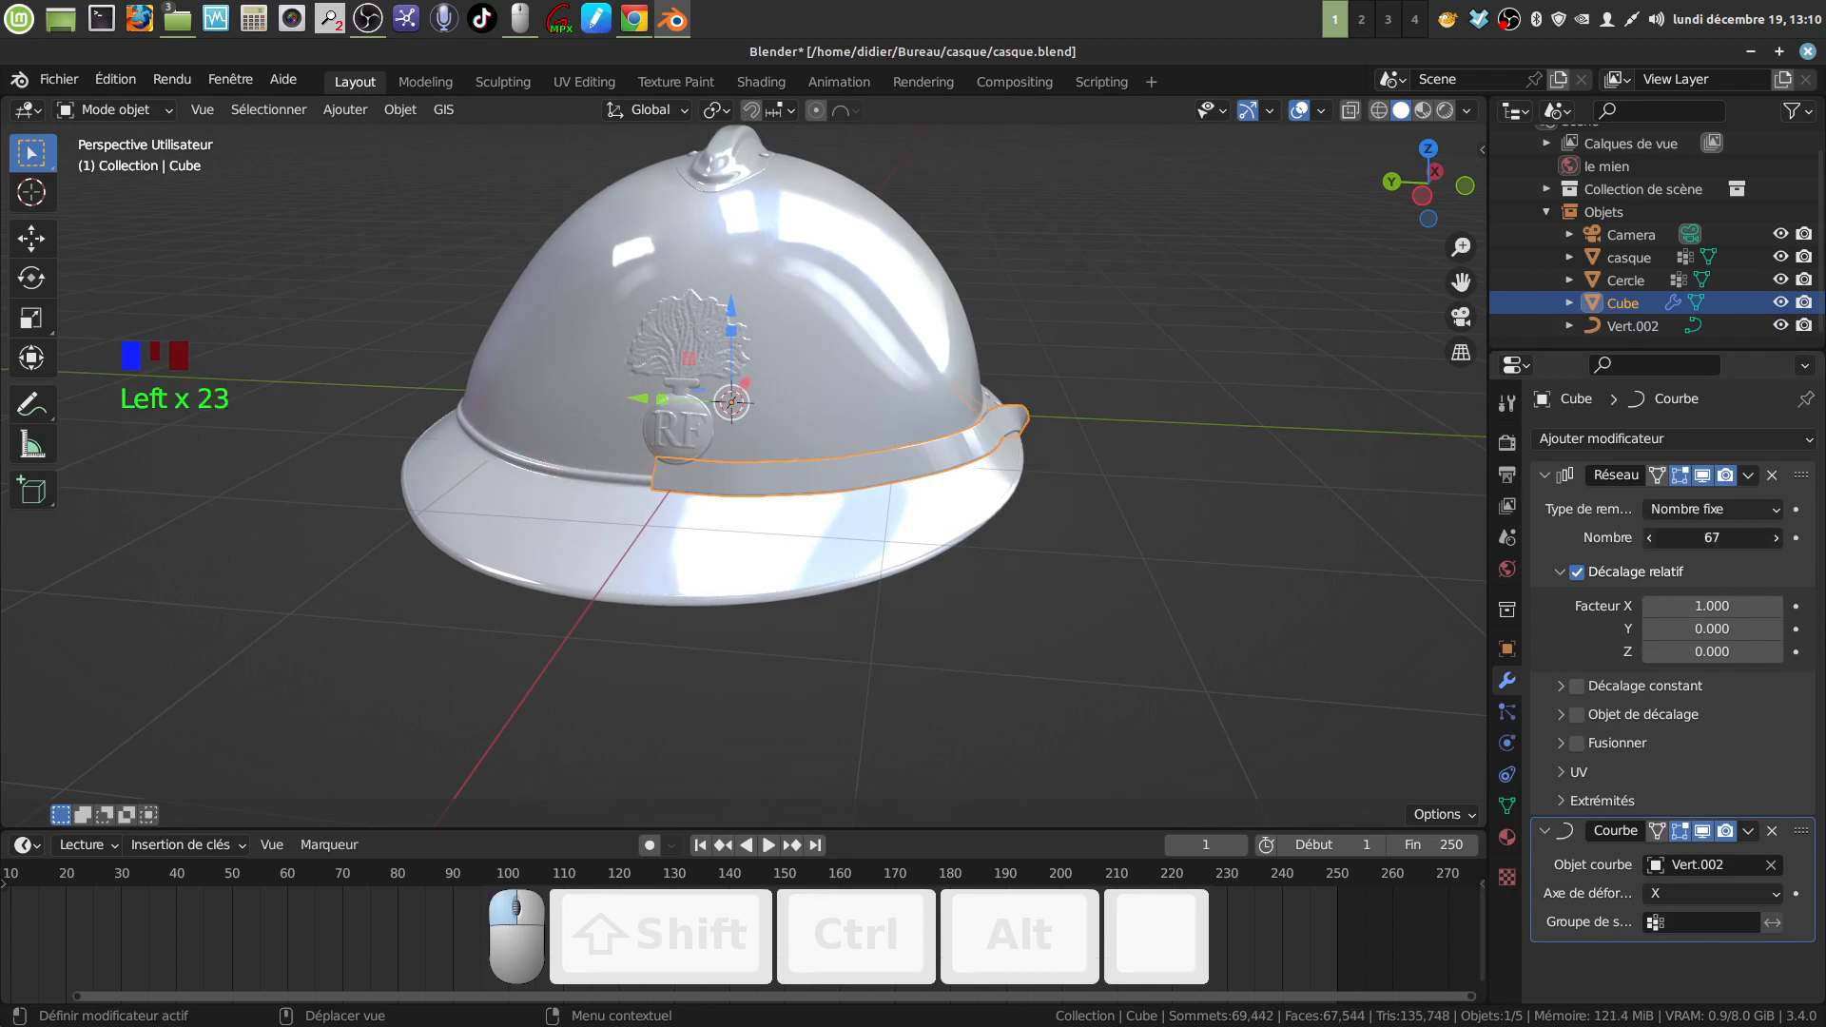
{"action": "middle_click_drag", "start_coordinate": [858, 671], "coordinate": [512, 576]}
{"action": "middle_click_drag", "start_coordinate": [1031, 575], "coordinate": [978, 500]}
{"action": "scroll", "coordinate": [1071, 640], "scroll_direction": "up", "scroll_amount": 2}
{"action": "left_click", "coordinate": [978, 499]}
{"action": "key", "text": "Tab"}
{"action": "key", "text": "Tab"}
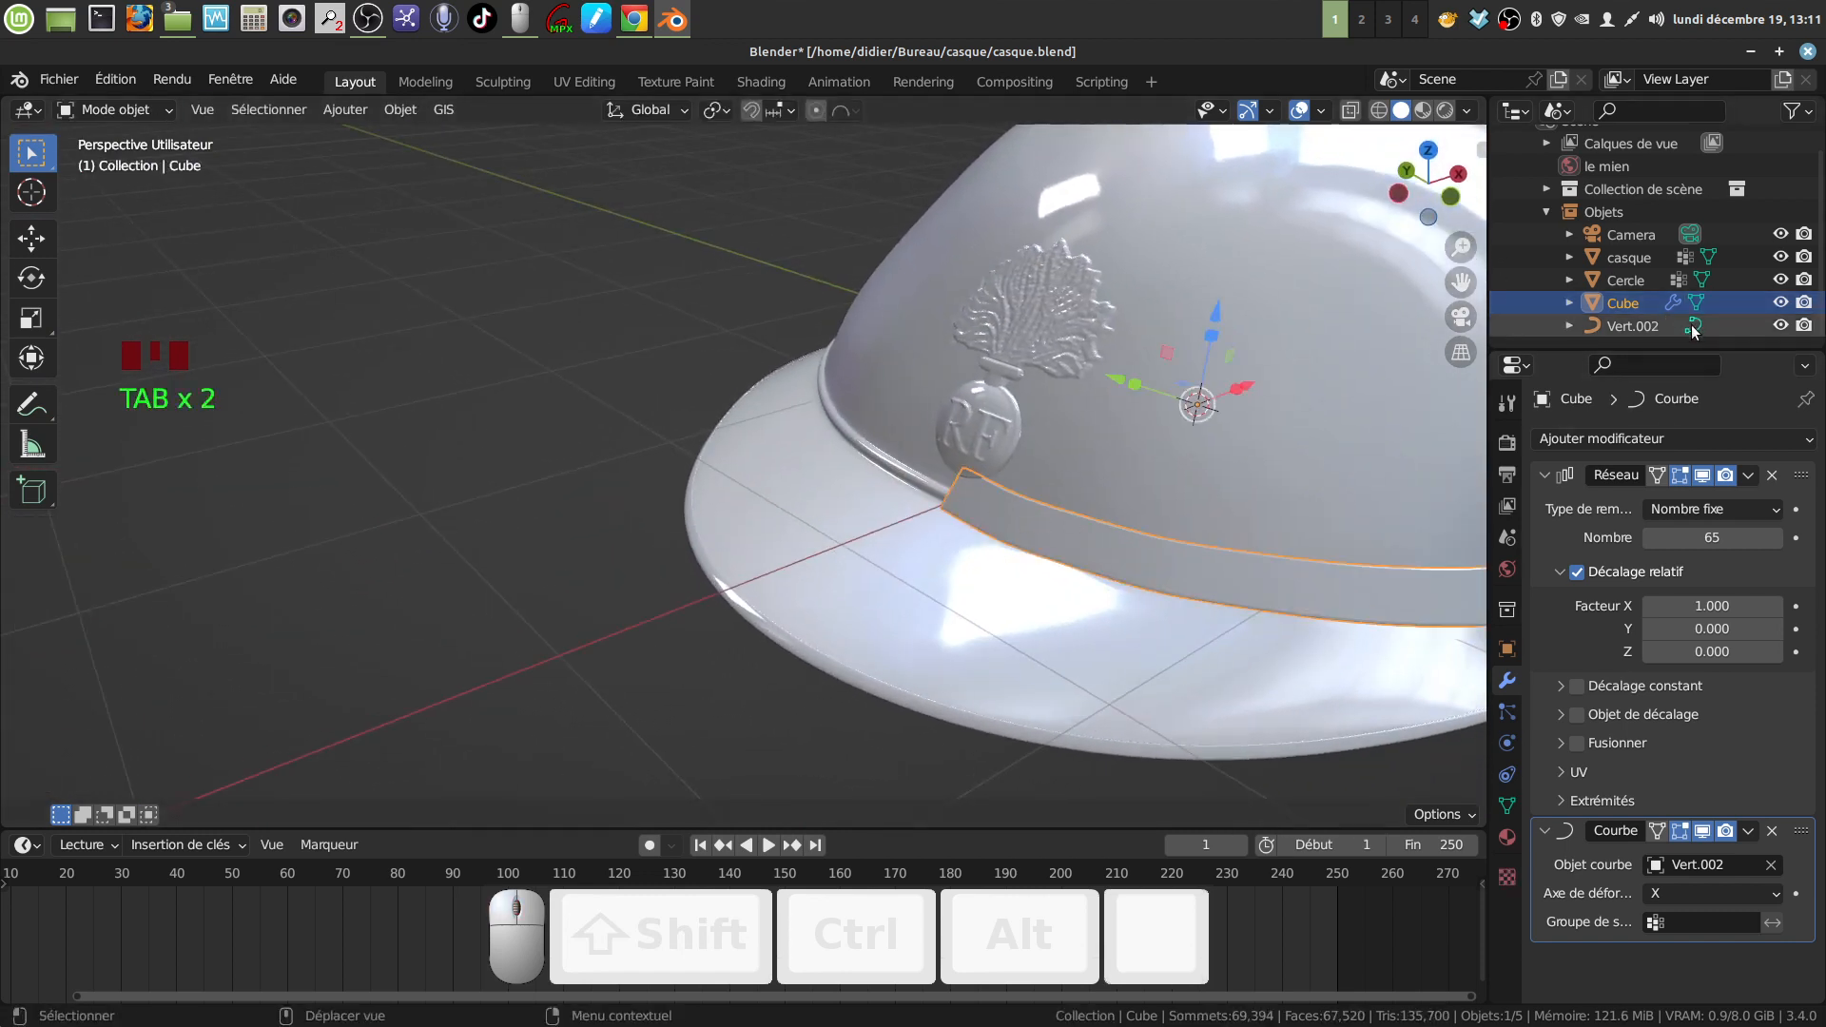
Step: Edit the Vert.002 curve, select its second control point near the emblem and hide the viewport gizmos
{"action": "left_click", "coordinate": [1059, 475]}
{"action": "key", "text": "Tab"}
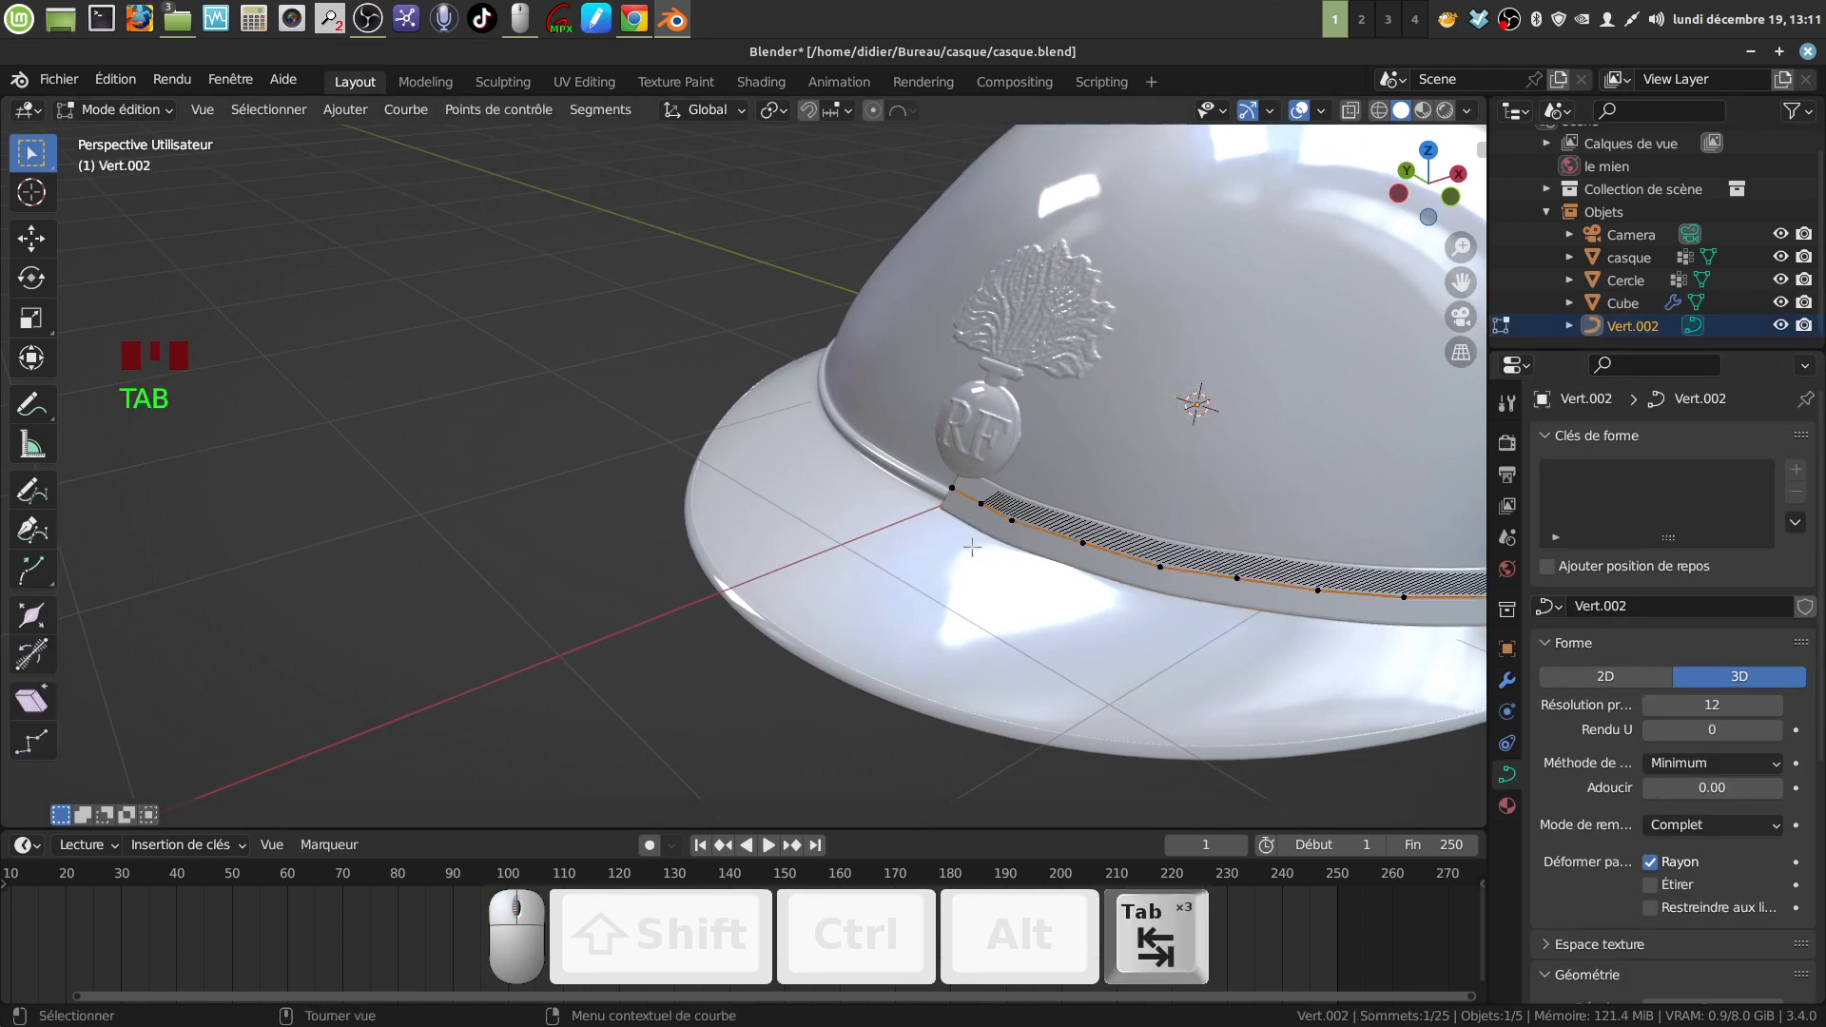
{"action": "left_click", "coordinate": [983, 501]}
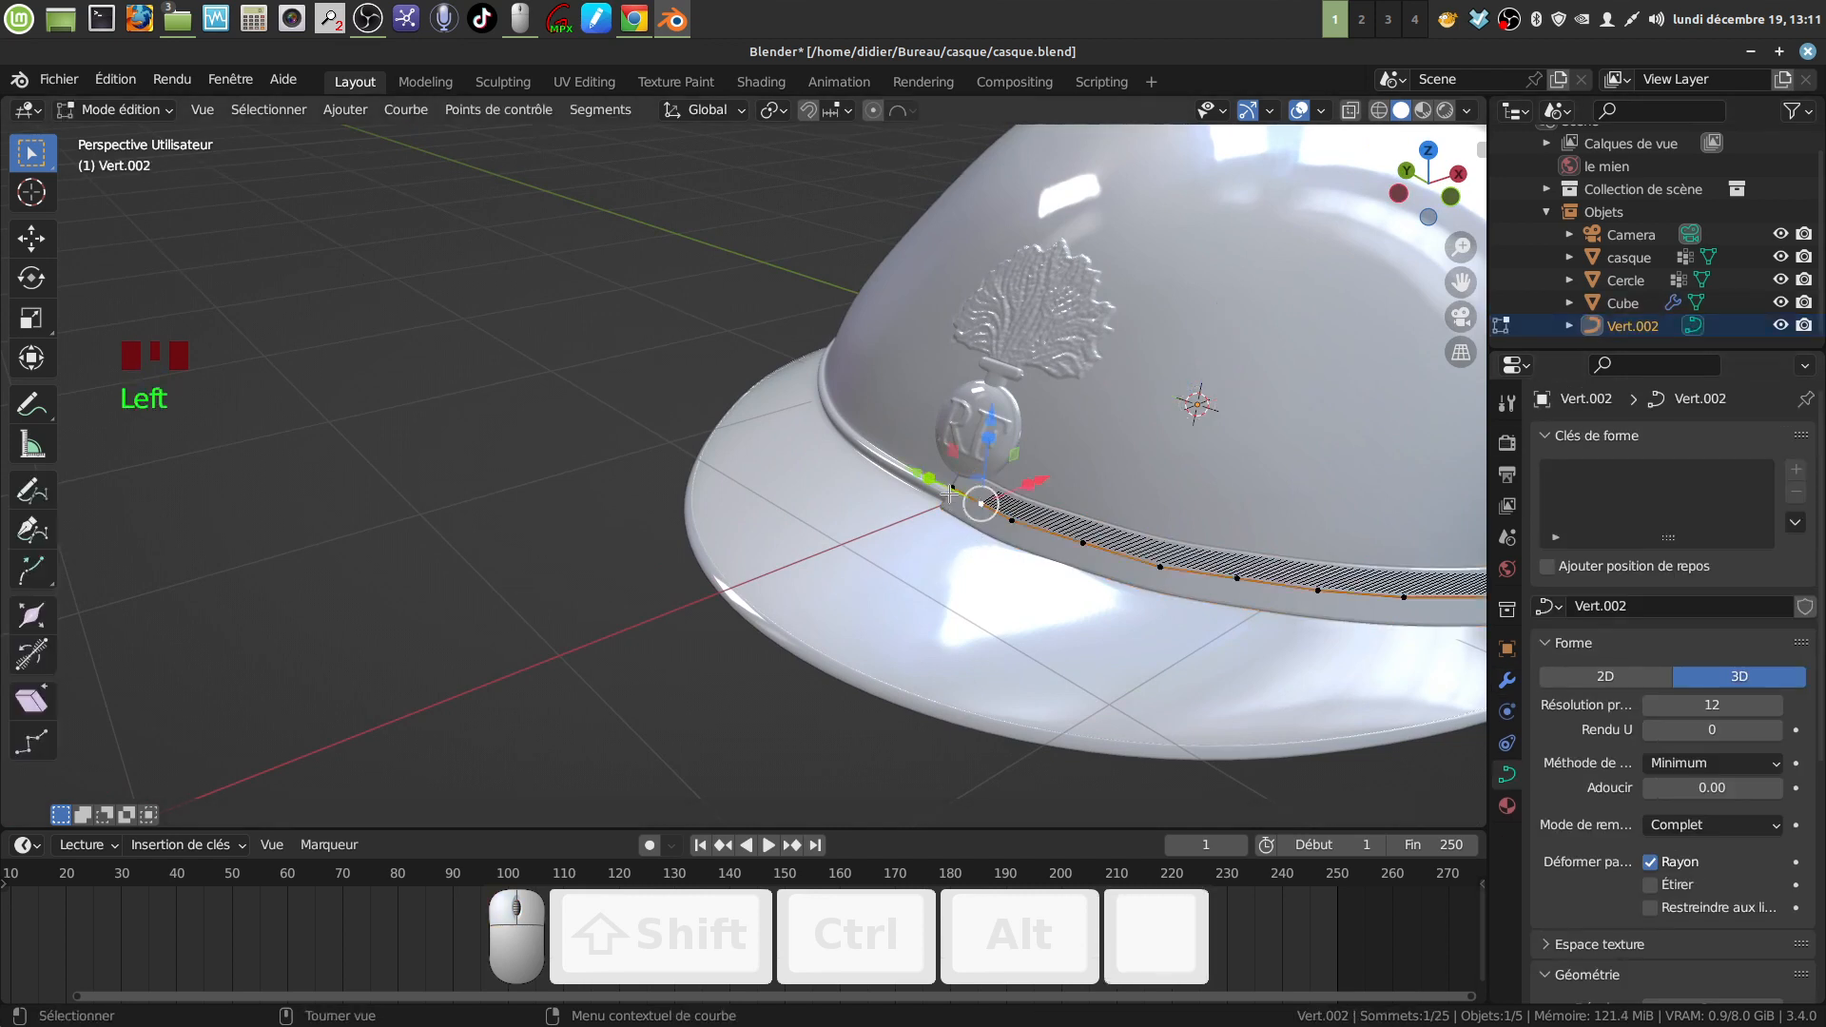
{"action": "left_click", "coordinate": [951, 490], "text": "shift"}
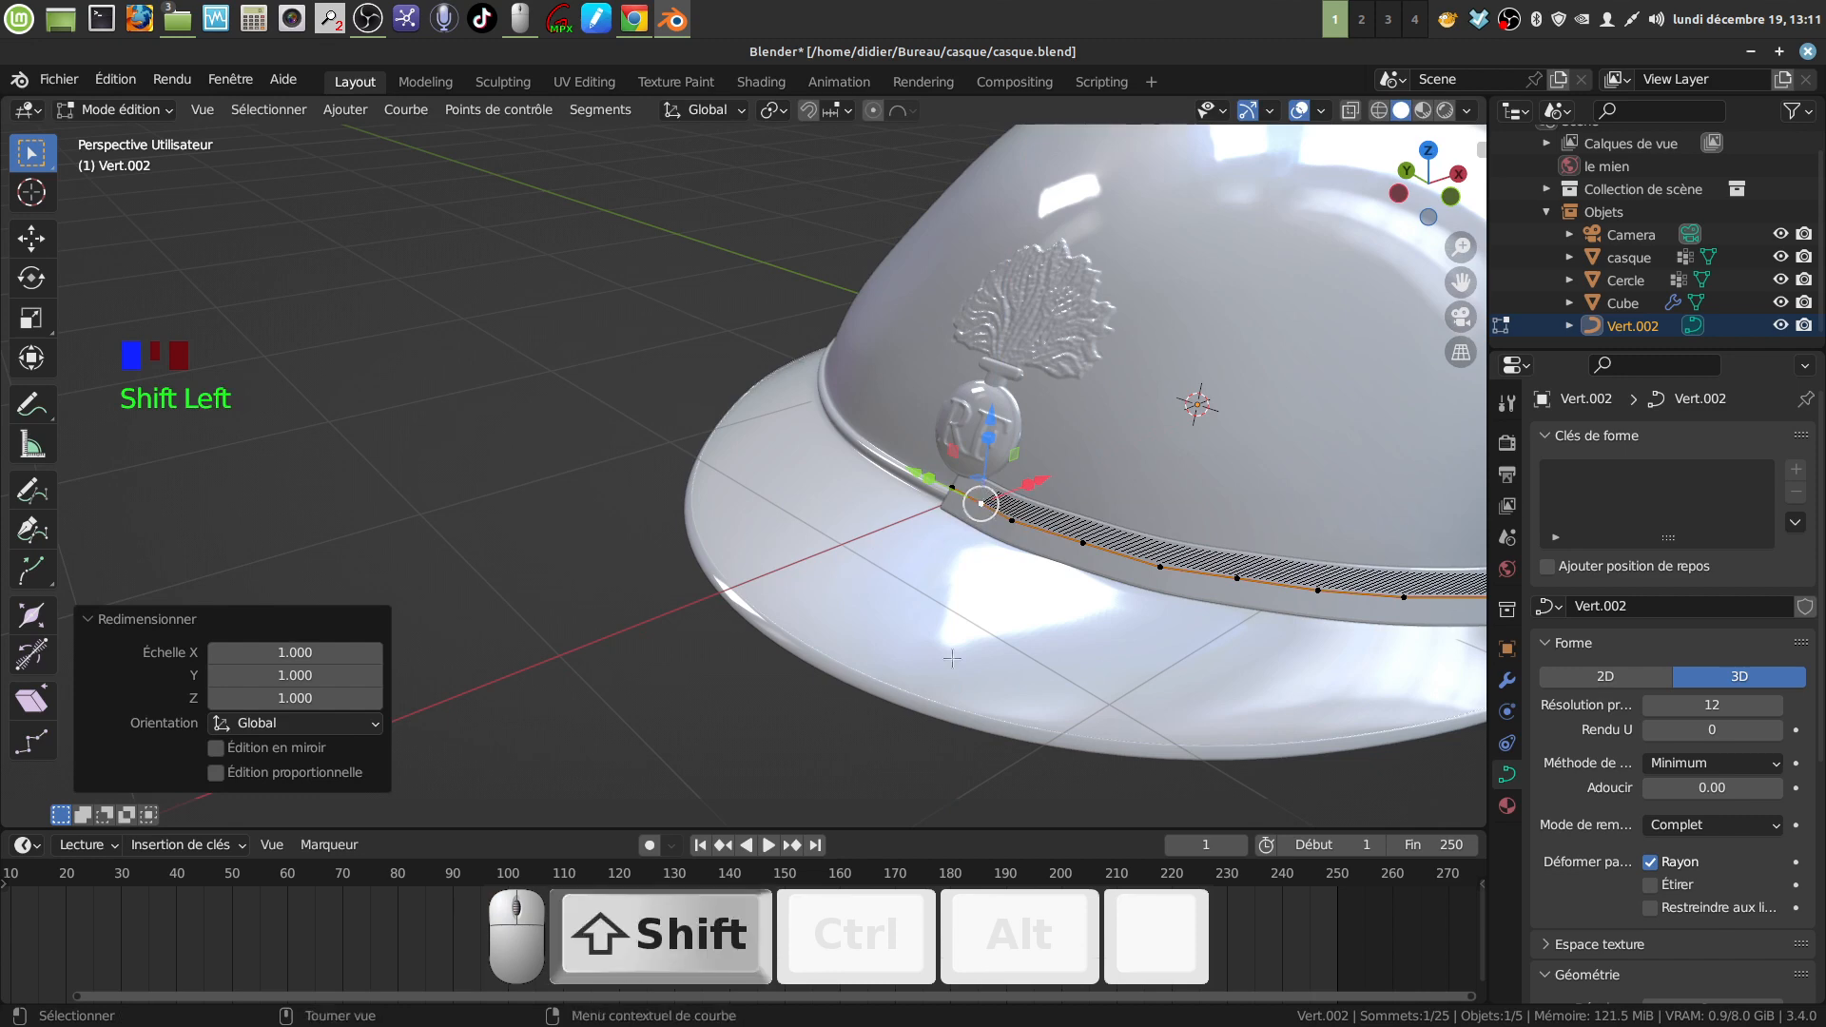
{"action": "scroll", "coordinate": [952, 490], "scroll_direction": "up", "scroll_amount": 3}
{"action": "middle_click_drag", "start_coordinate": [951, 490], "coordinate": [1187, 62], "text": "shift"}
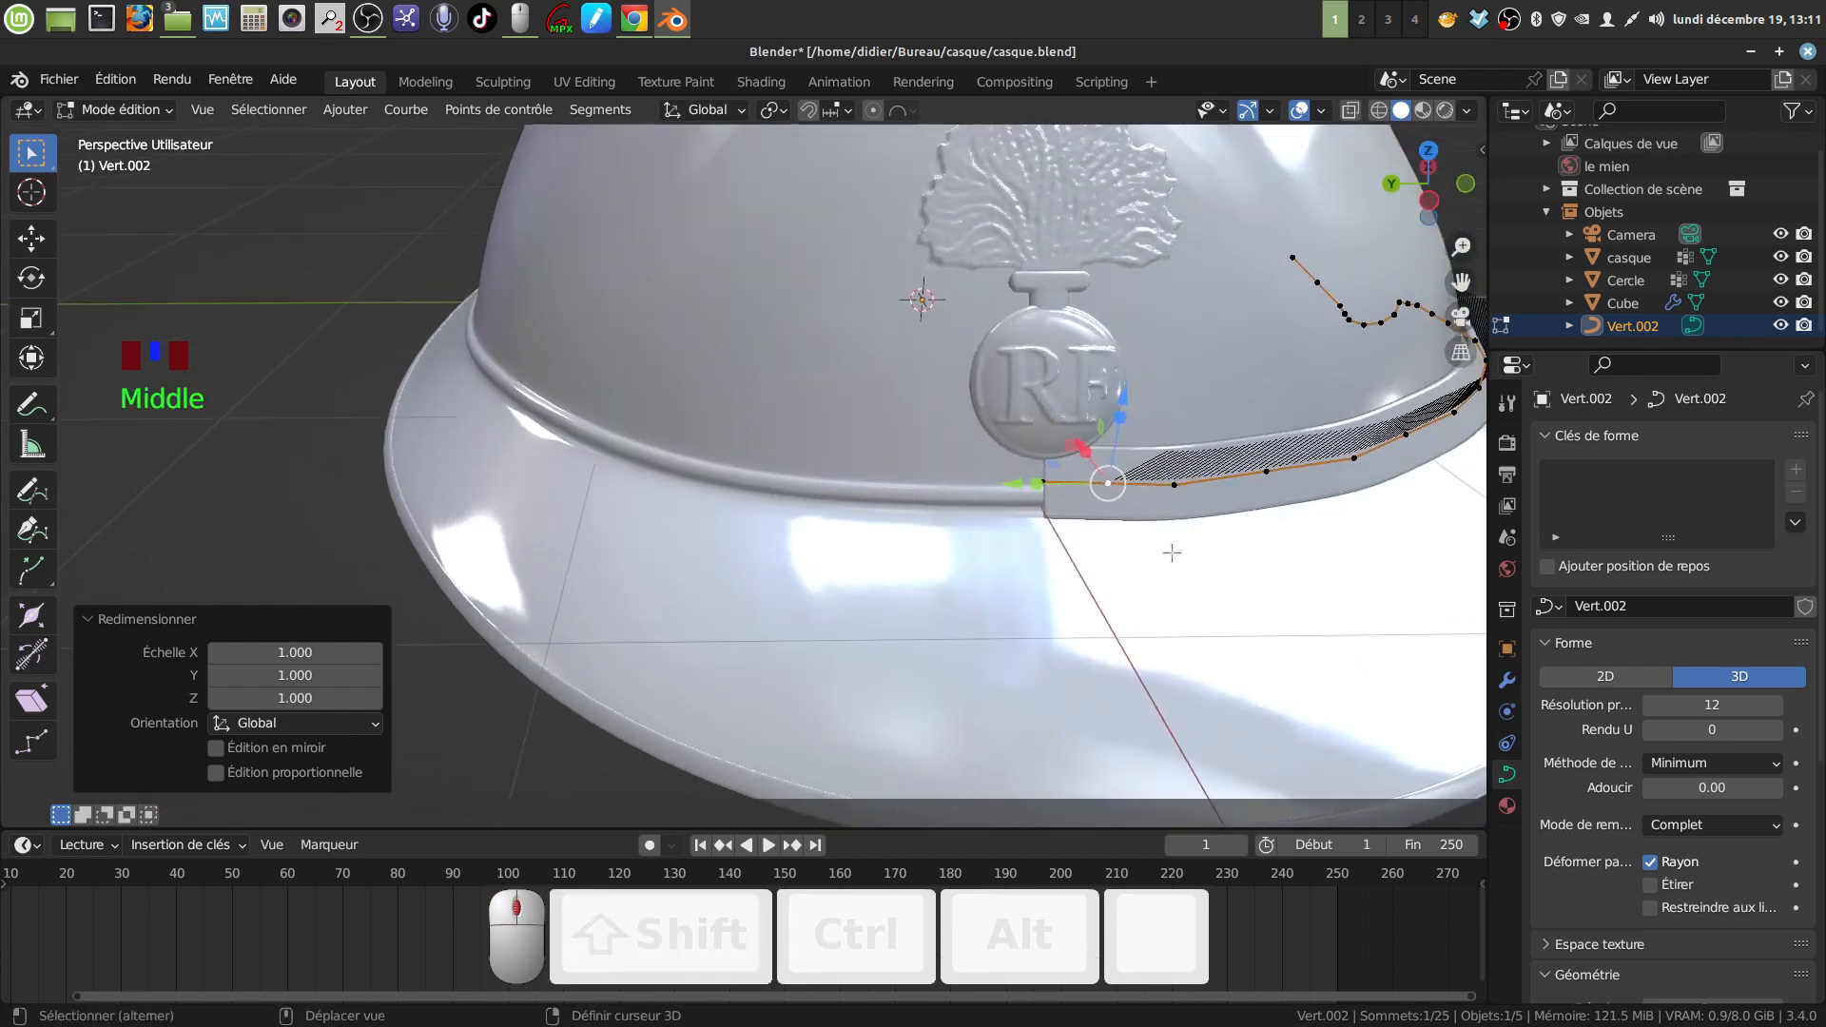
{"action": "left_click", "coordinate": [1244, 110]}
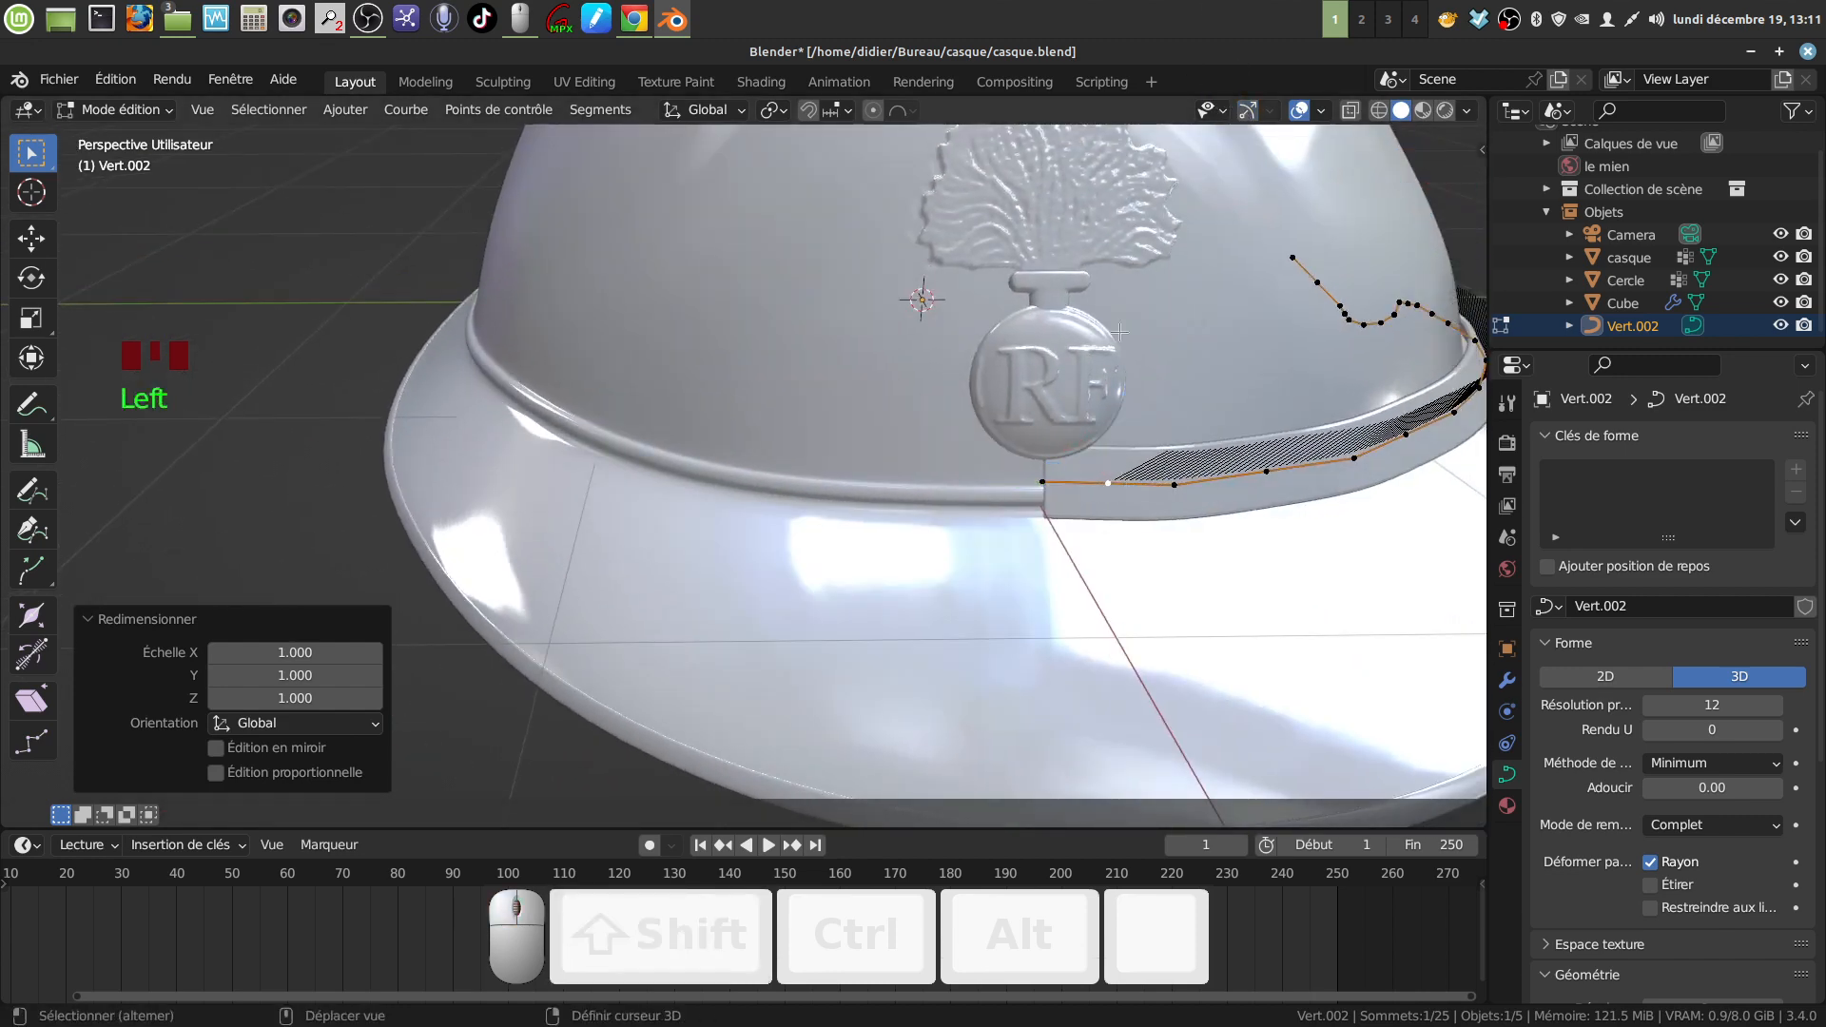
Step: Add the curve's front end point to the selection and tilt both points by -12.9°
{"action": "left_click", "coordinate": [1049, 474], "text": "shift"}
{"action": "middle_click_drag", "start_coordinate": [1049, 474], "coordinate": [837, 380]}
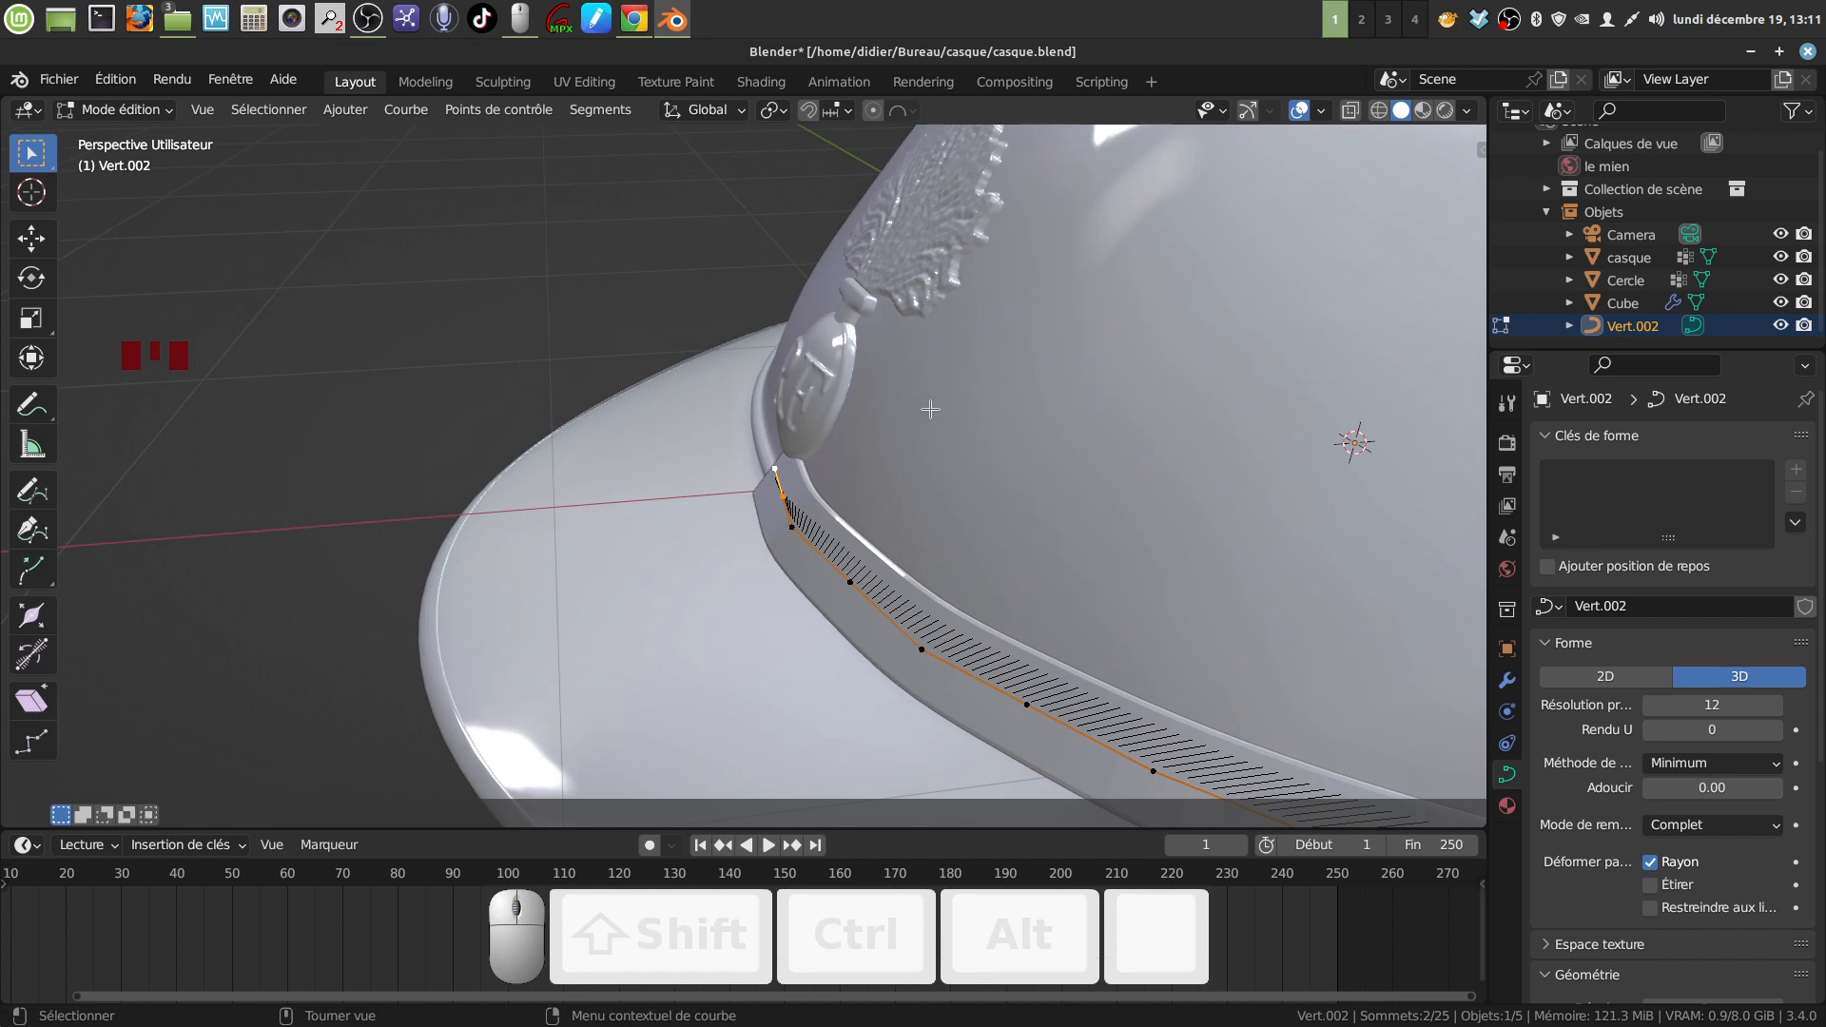
{"action": "key", "text": "ctrl+t"}
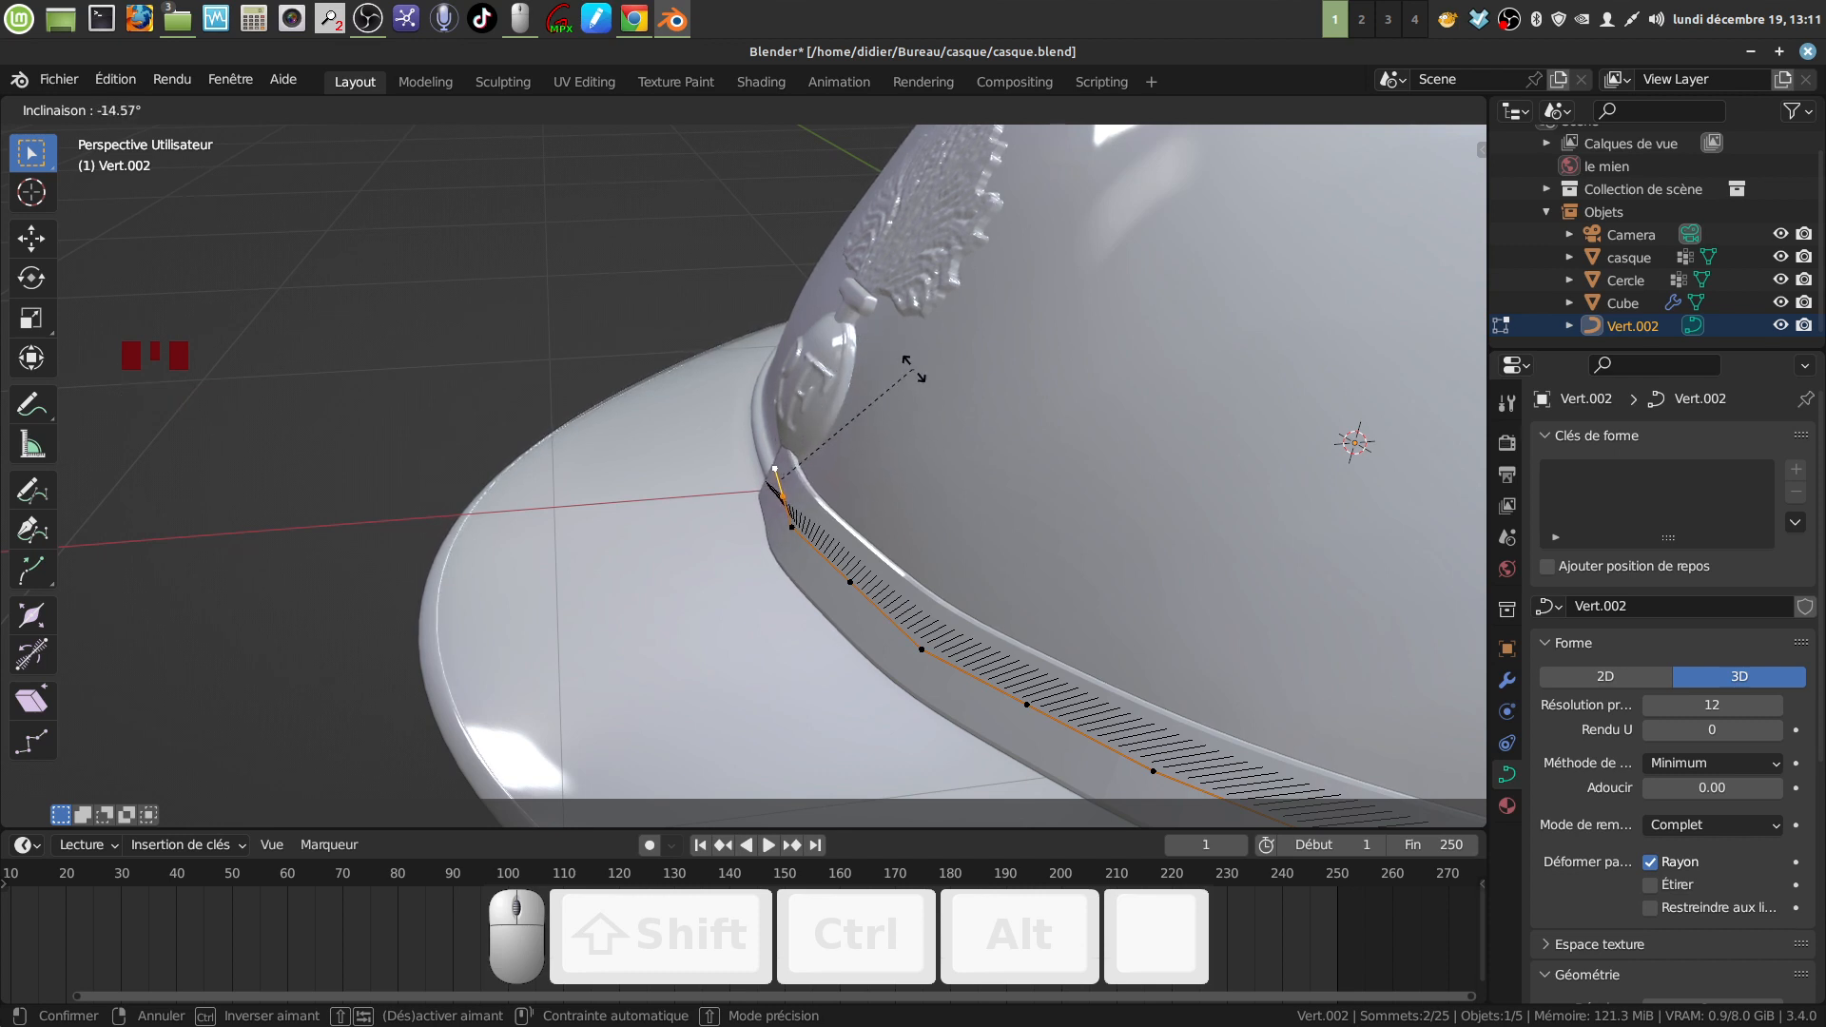
{"action": "left_click", "coordinate": [913, 371]}
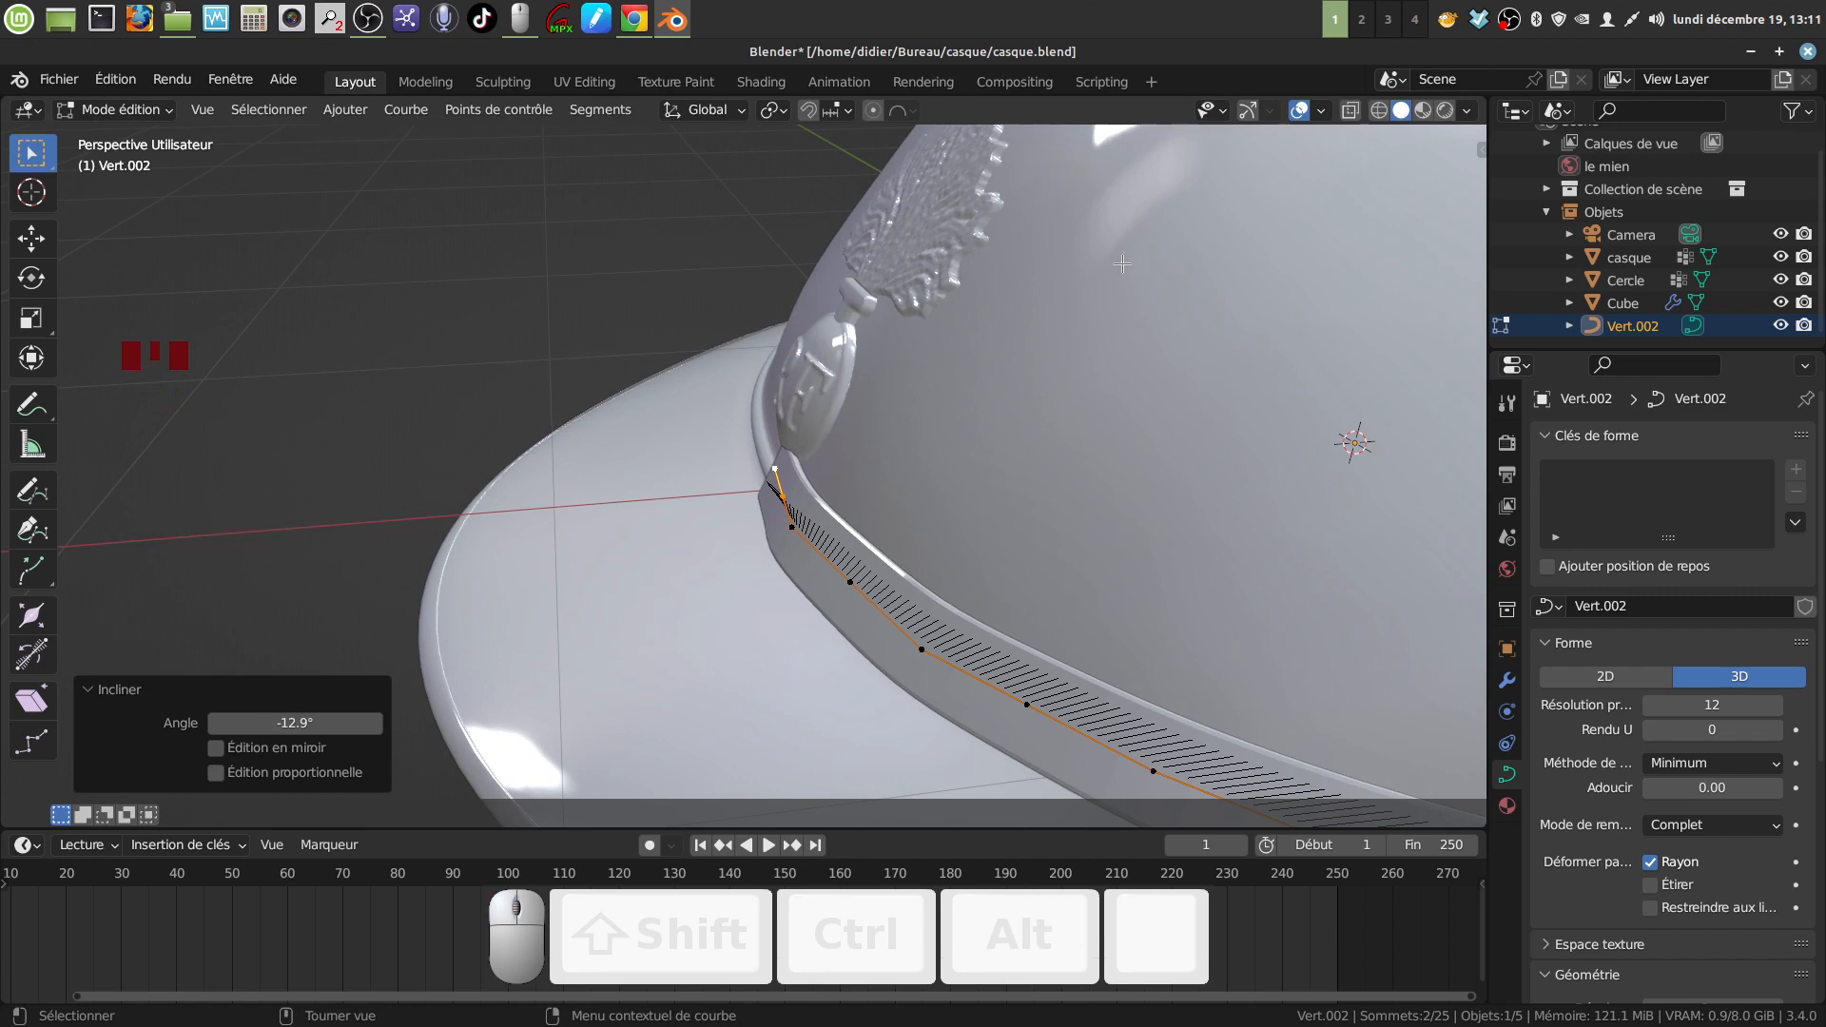
Step: Show the viewport gizmos again and leave the curve's Edit Mode
{"action": "left_click", "coordinate": [1248, 111]}
{"action": "left_click_drag", "start_coordinate": [869, 473], "coordinate": [859, 472]}
{"action": "middle_click_drag", "start_coordinate": [859, 473], "coordinate": [1128, 505]}
{"action": "scroll", "coordinate": [906, 611], "scroll_direction": "down", "scroll_amount": 3}
{"action": "middle_click_drag", "start_coordinate": [905, 612], "coordinate": [892, 565]}
{"action": "key", "text": "Tab"}
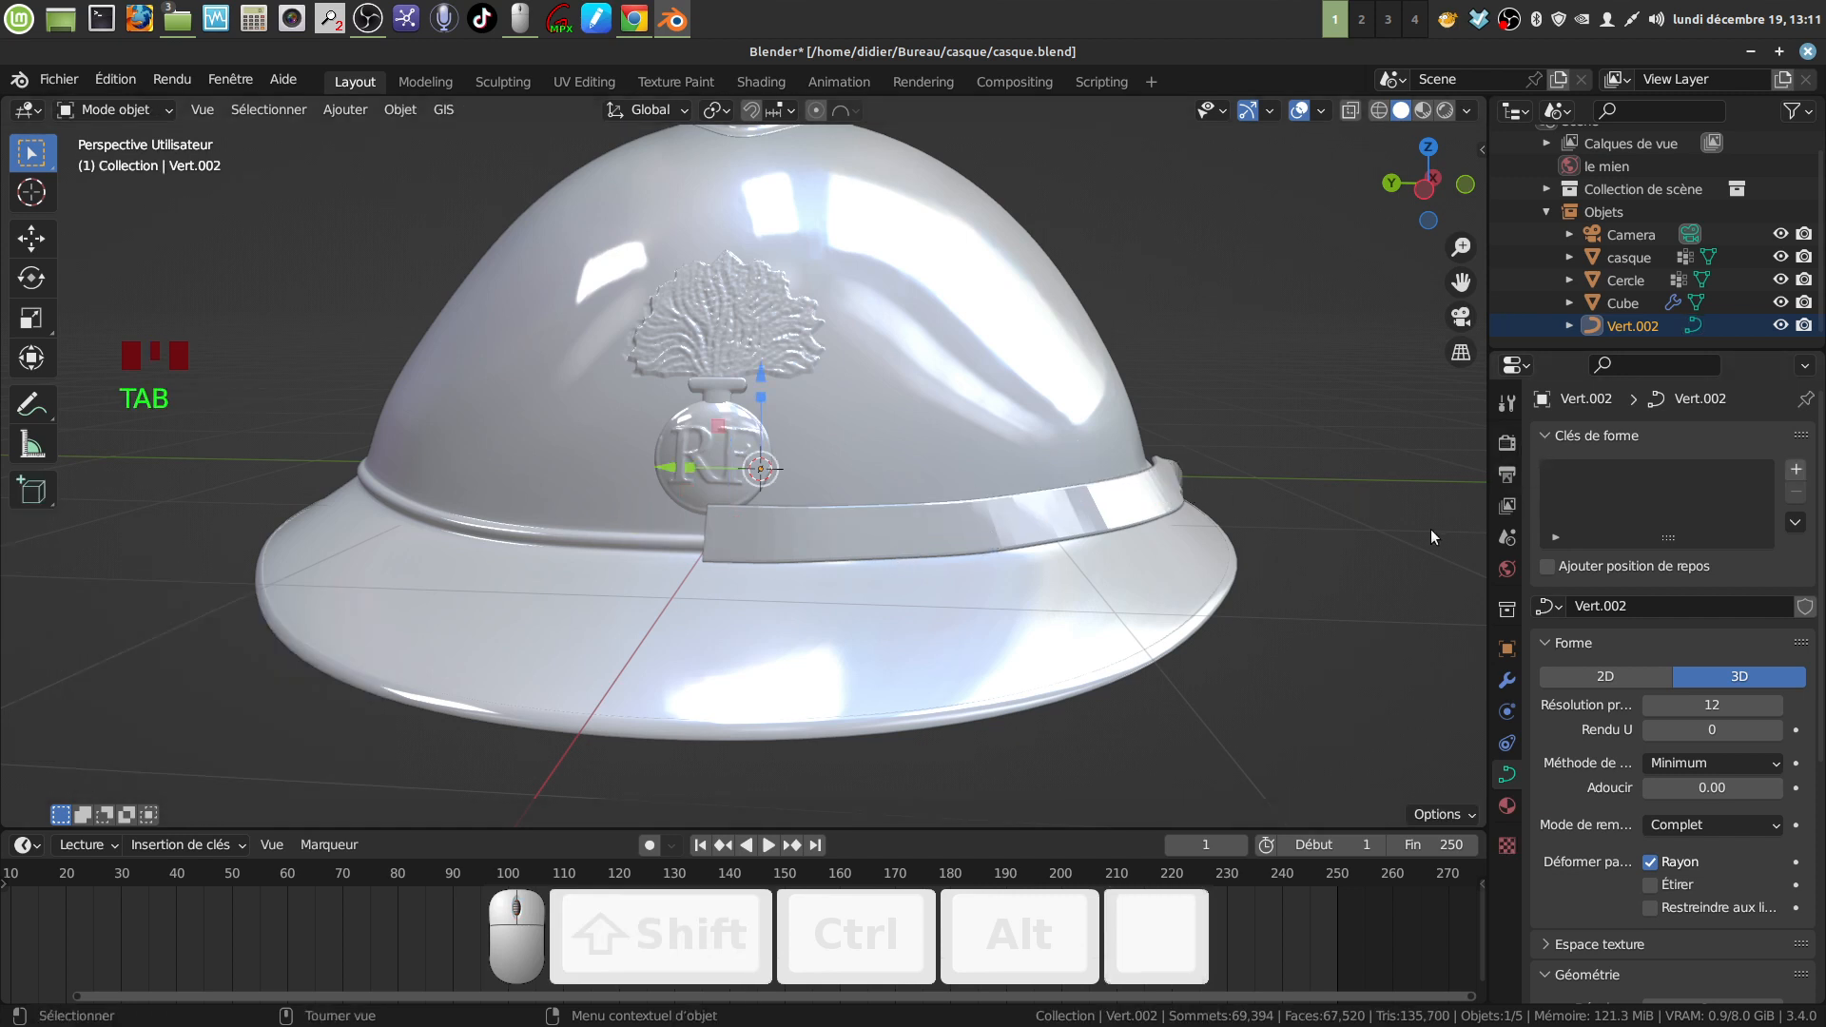
Step: Apply the Array and Curve modifiers on the Cube strap
{"action": "left_click", "coordinate": [1117, 520]}
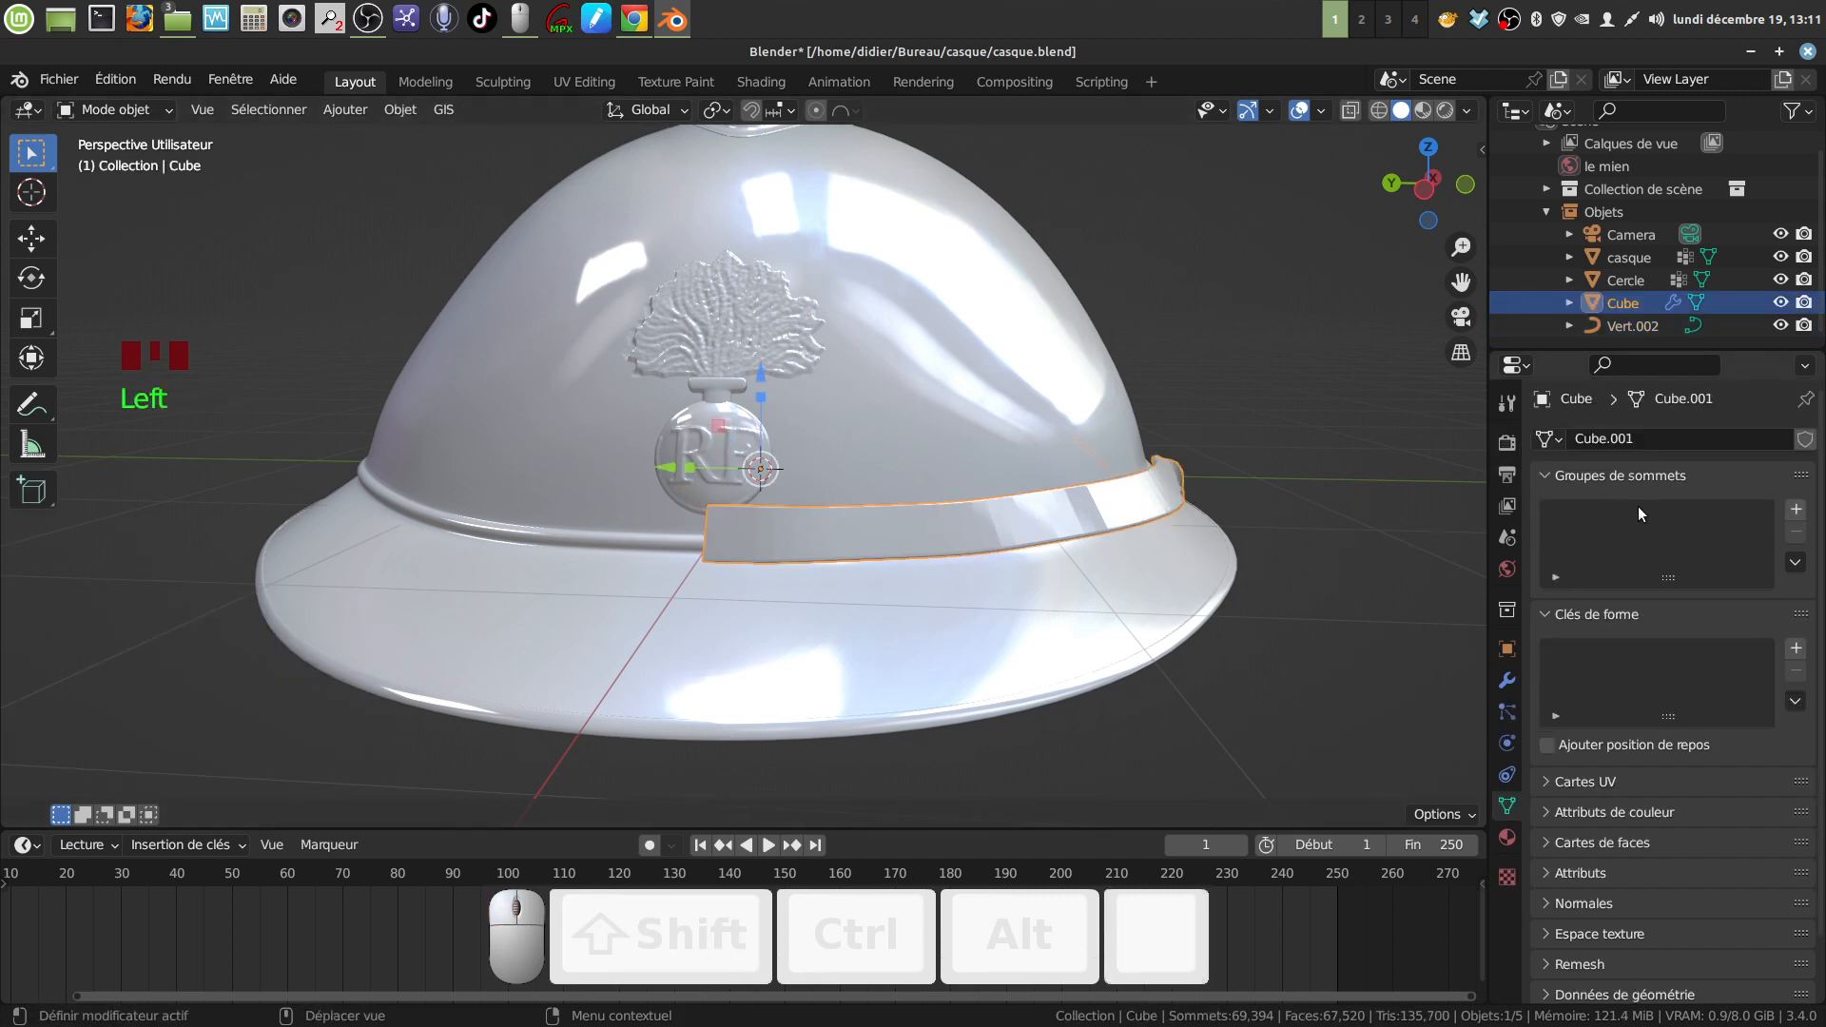
{"action": "scroll", "coordinate": [1560, 649], "scroll_direction": "up", "scroll_amount": 2}
{"action": "left_click", "coordinate": [1506, 681]}
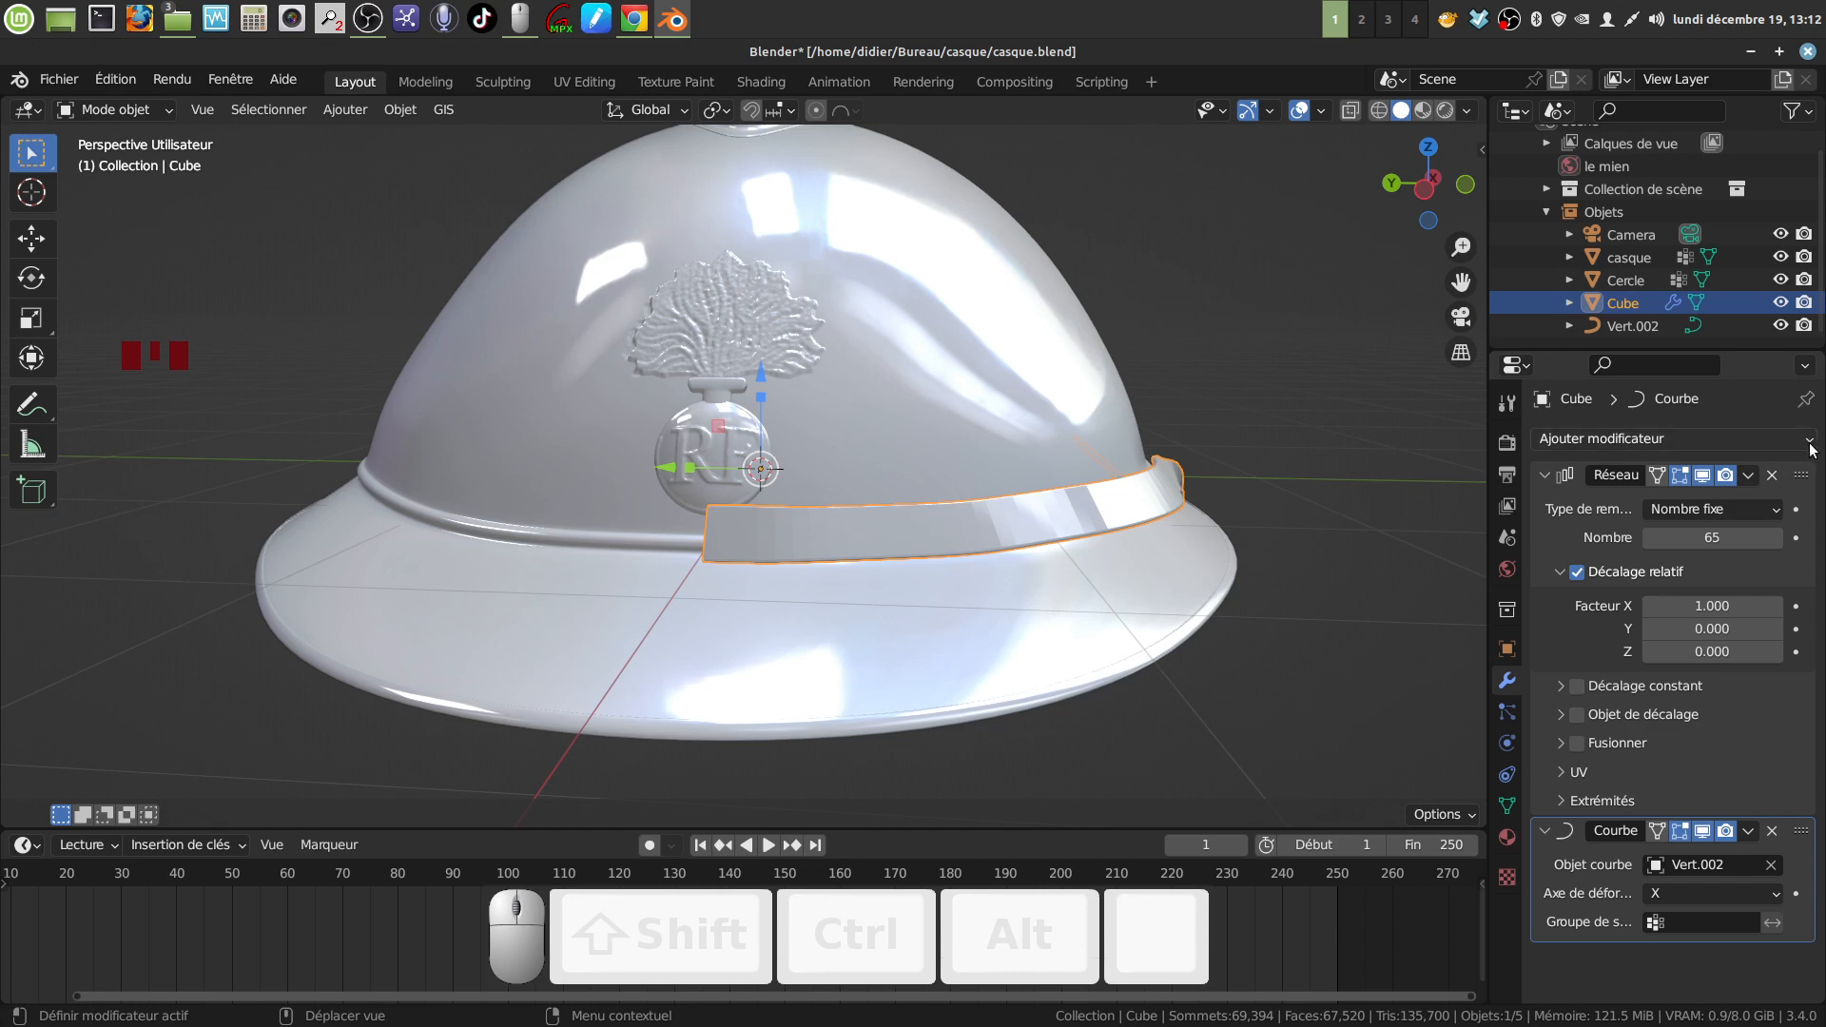
{"action": "middle_click_drag", "start_coordinate": [1011, 544], "coordinate": [1058, 521]}
{"action": "scroll", "coordinate": [875, 546], "scroll_direction": "down", "scroll_amount": 3}
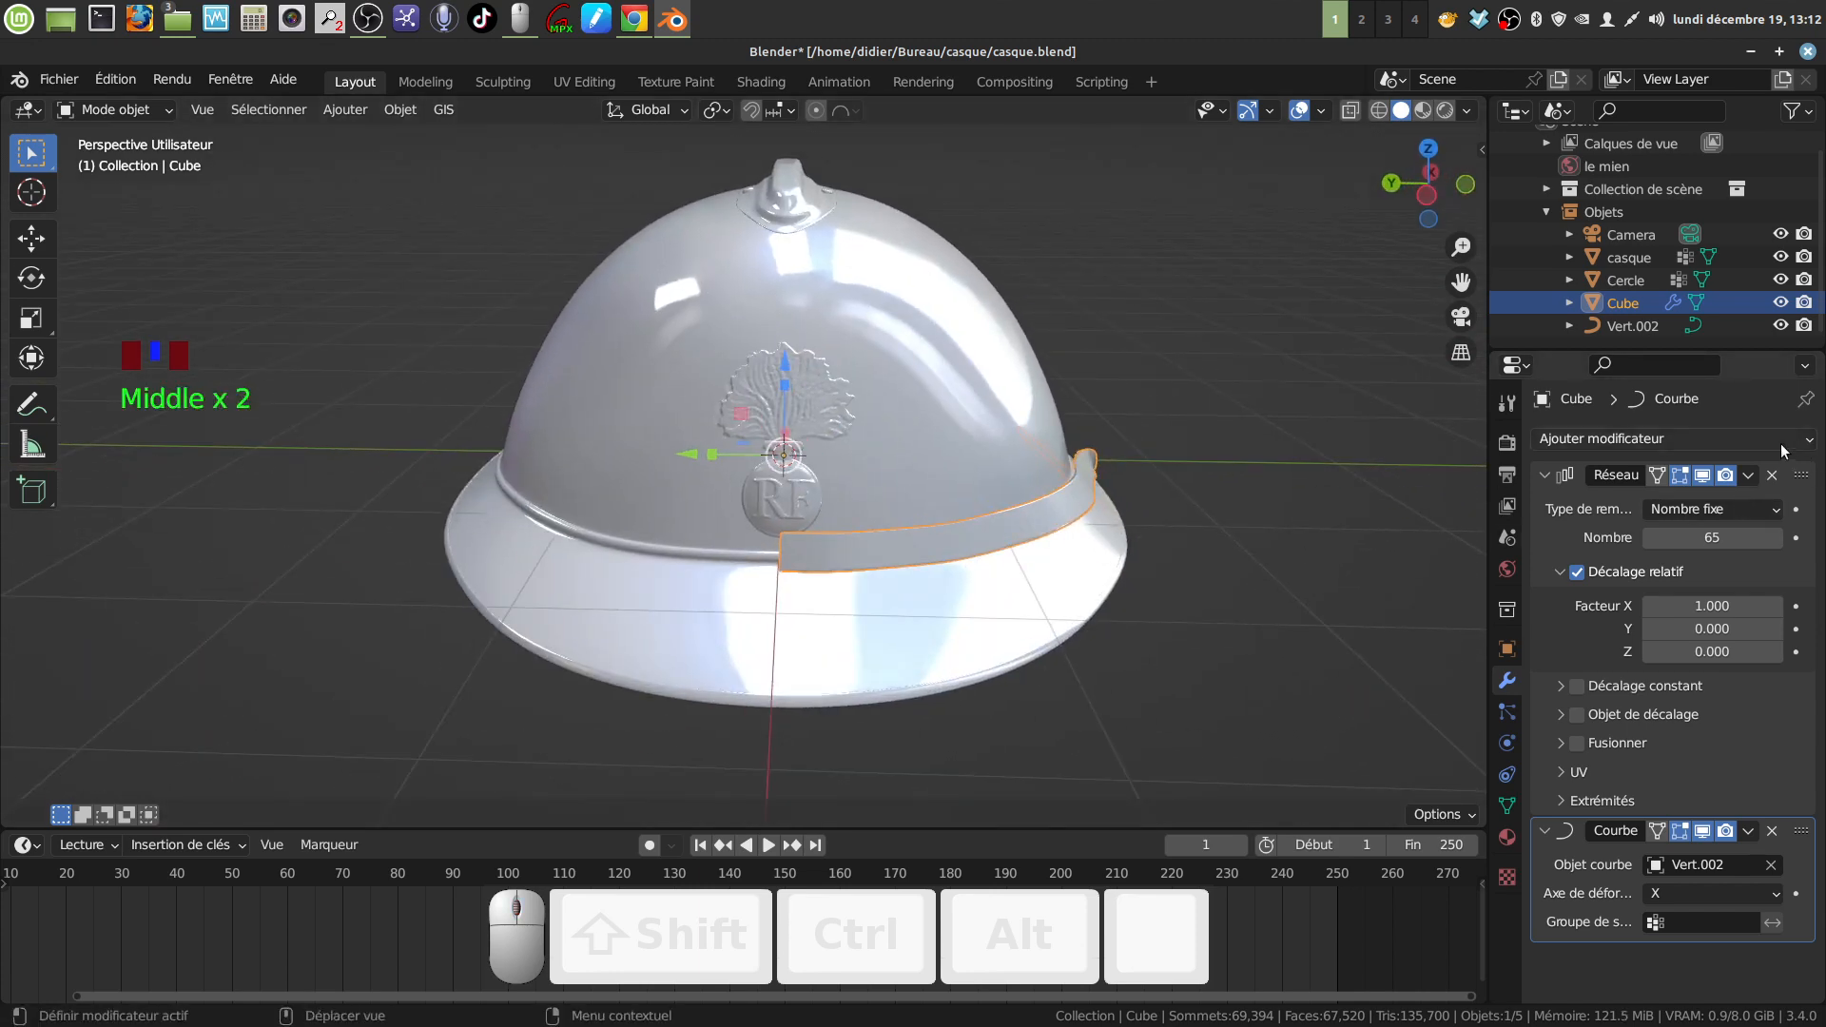
{"action": "left_click", "coordinate": [1749, 474]}
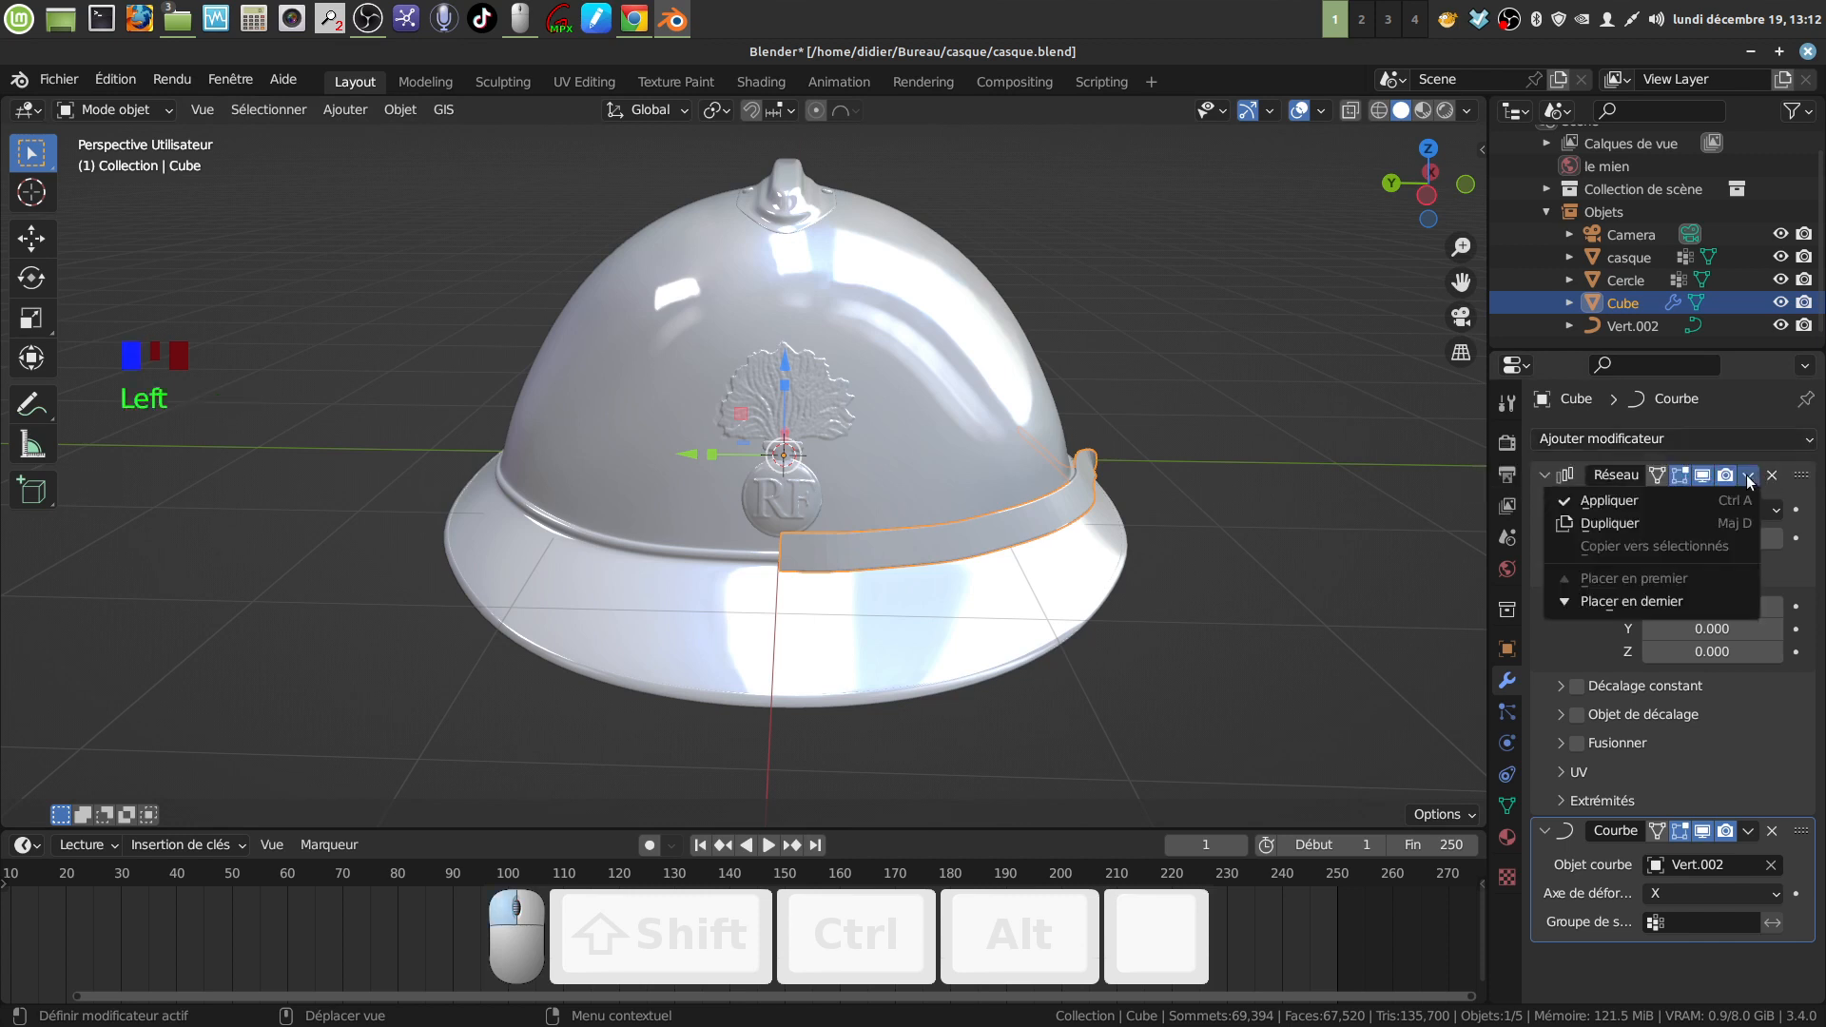
{"action": "left_click", "coordinate": [1732, 483]}
{"action": "left_click_drag", "start_coordinate": [1747, 475], "coordinate": [1647, 500]}
Step: Delete the Vert.002 curve object from the scene
{"action": "left_click", "coordinate": [1636, 326]}
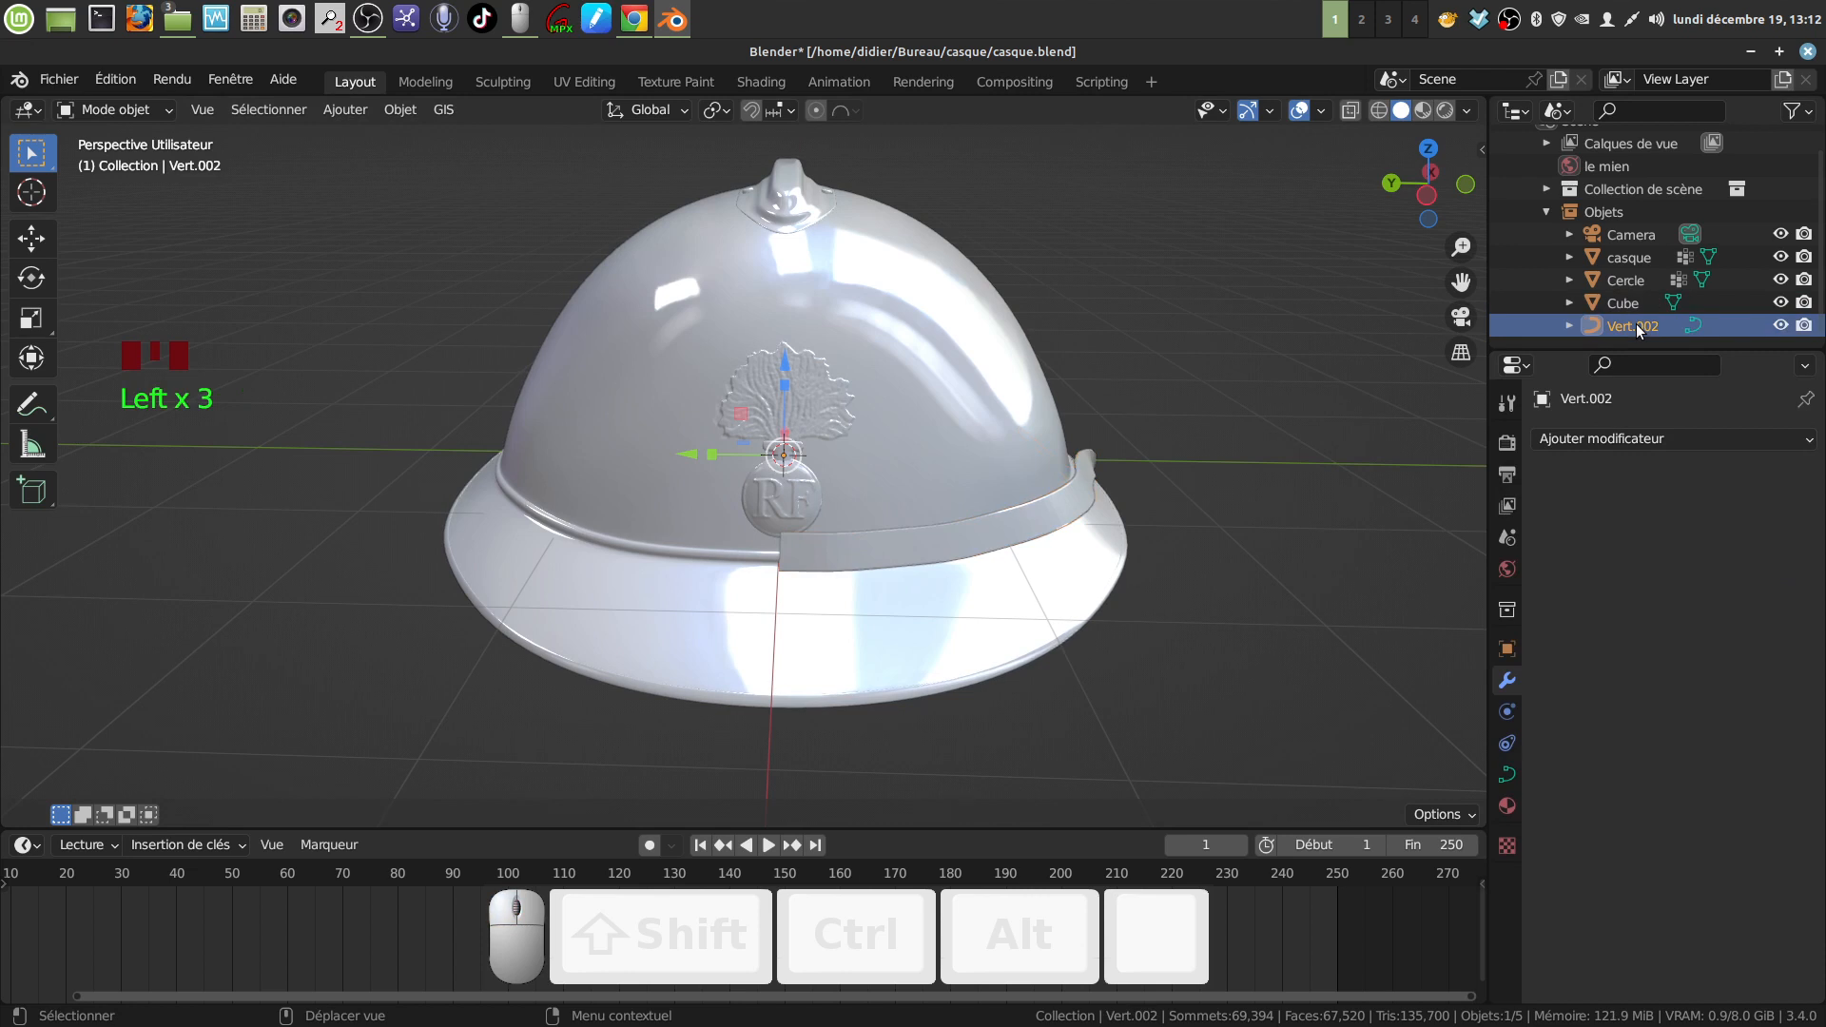
{"action": "right_click", "coordinate": [1637, 324]}
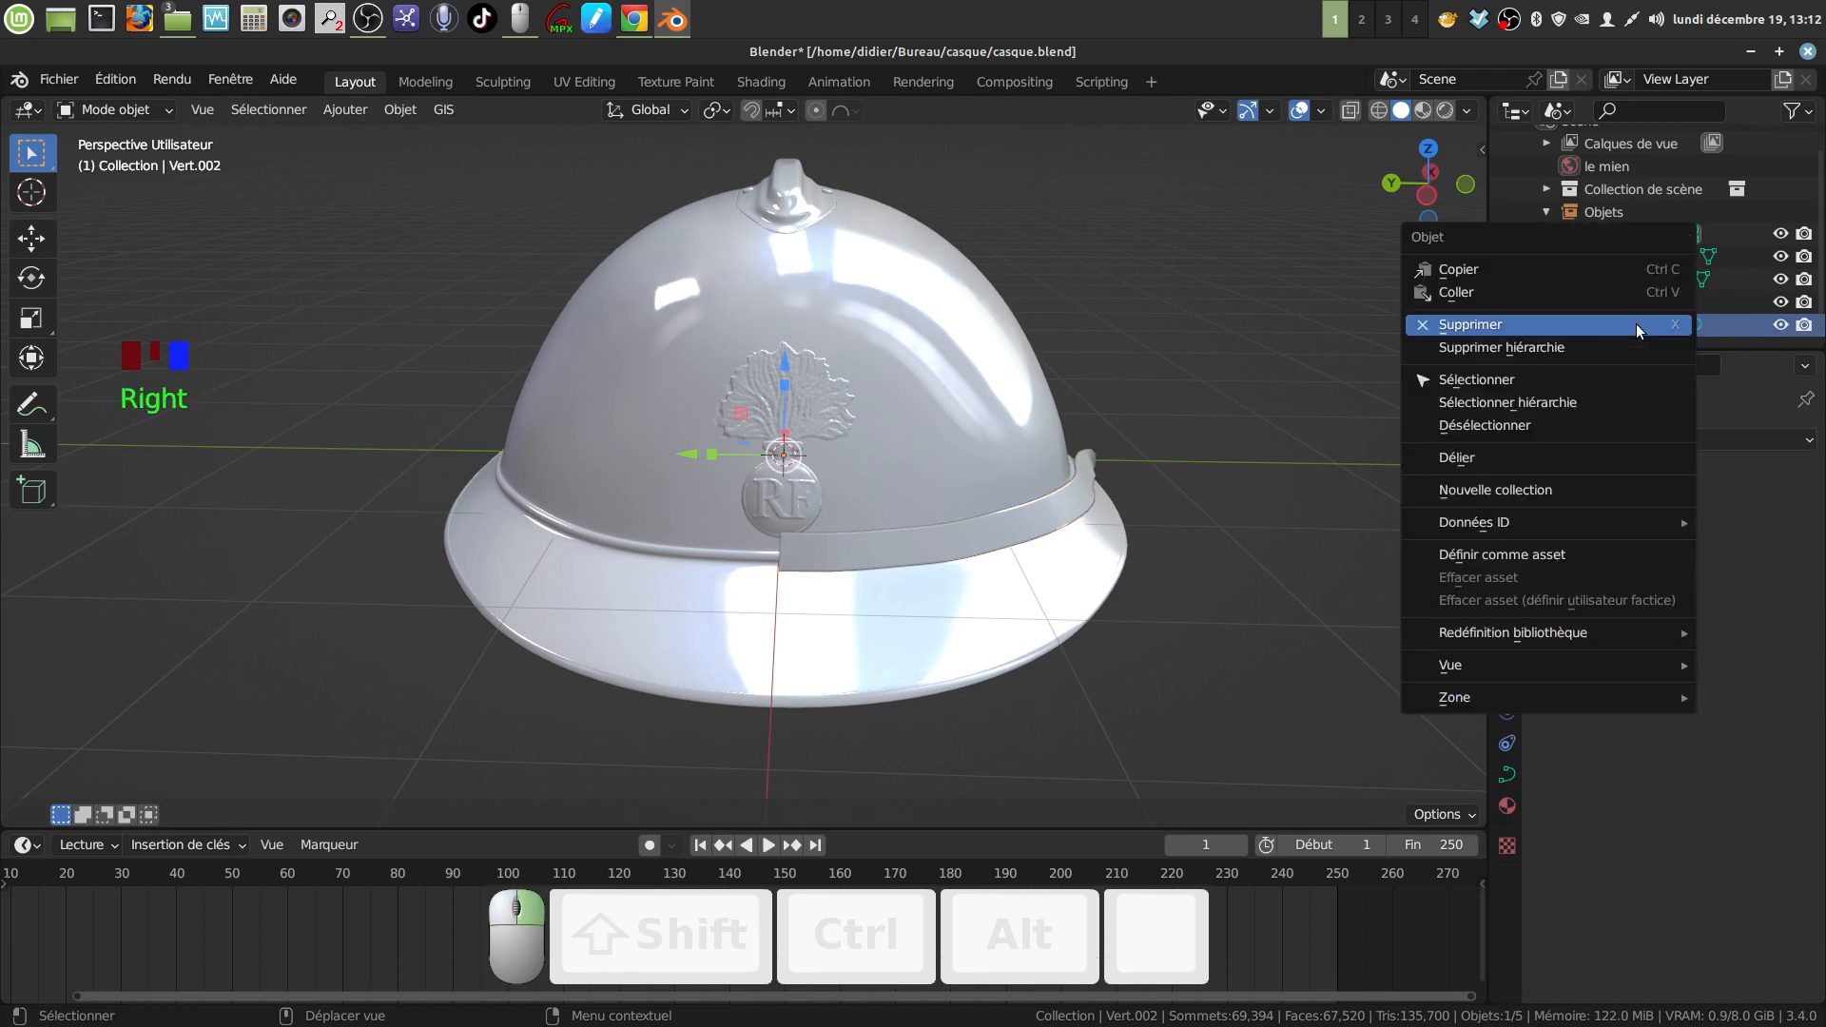
{"action": "left_click", "coordinate": [1515, 328]}
{"action": "mouse_move", "coordinate": [1054, 551]}
{"action": "middle_mouse_down"}
{"action": "mouse_move", "coordinate": [1002, 517]}
{"action": "mouse_move", "coordinate": [1035, 530]}
{"action": "middle_mouse_up"}
Step: Isolate the Cube strap in local view and frame its front end in the left orthographic view
{"action": "left_click", "coordinate": [999, 533]}
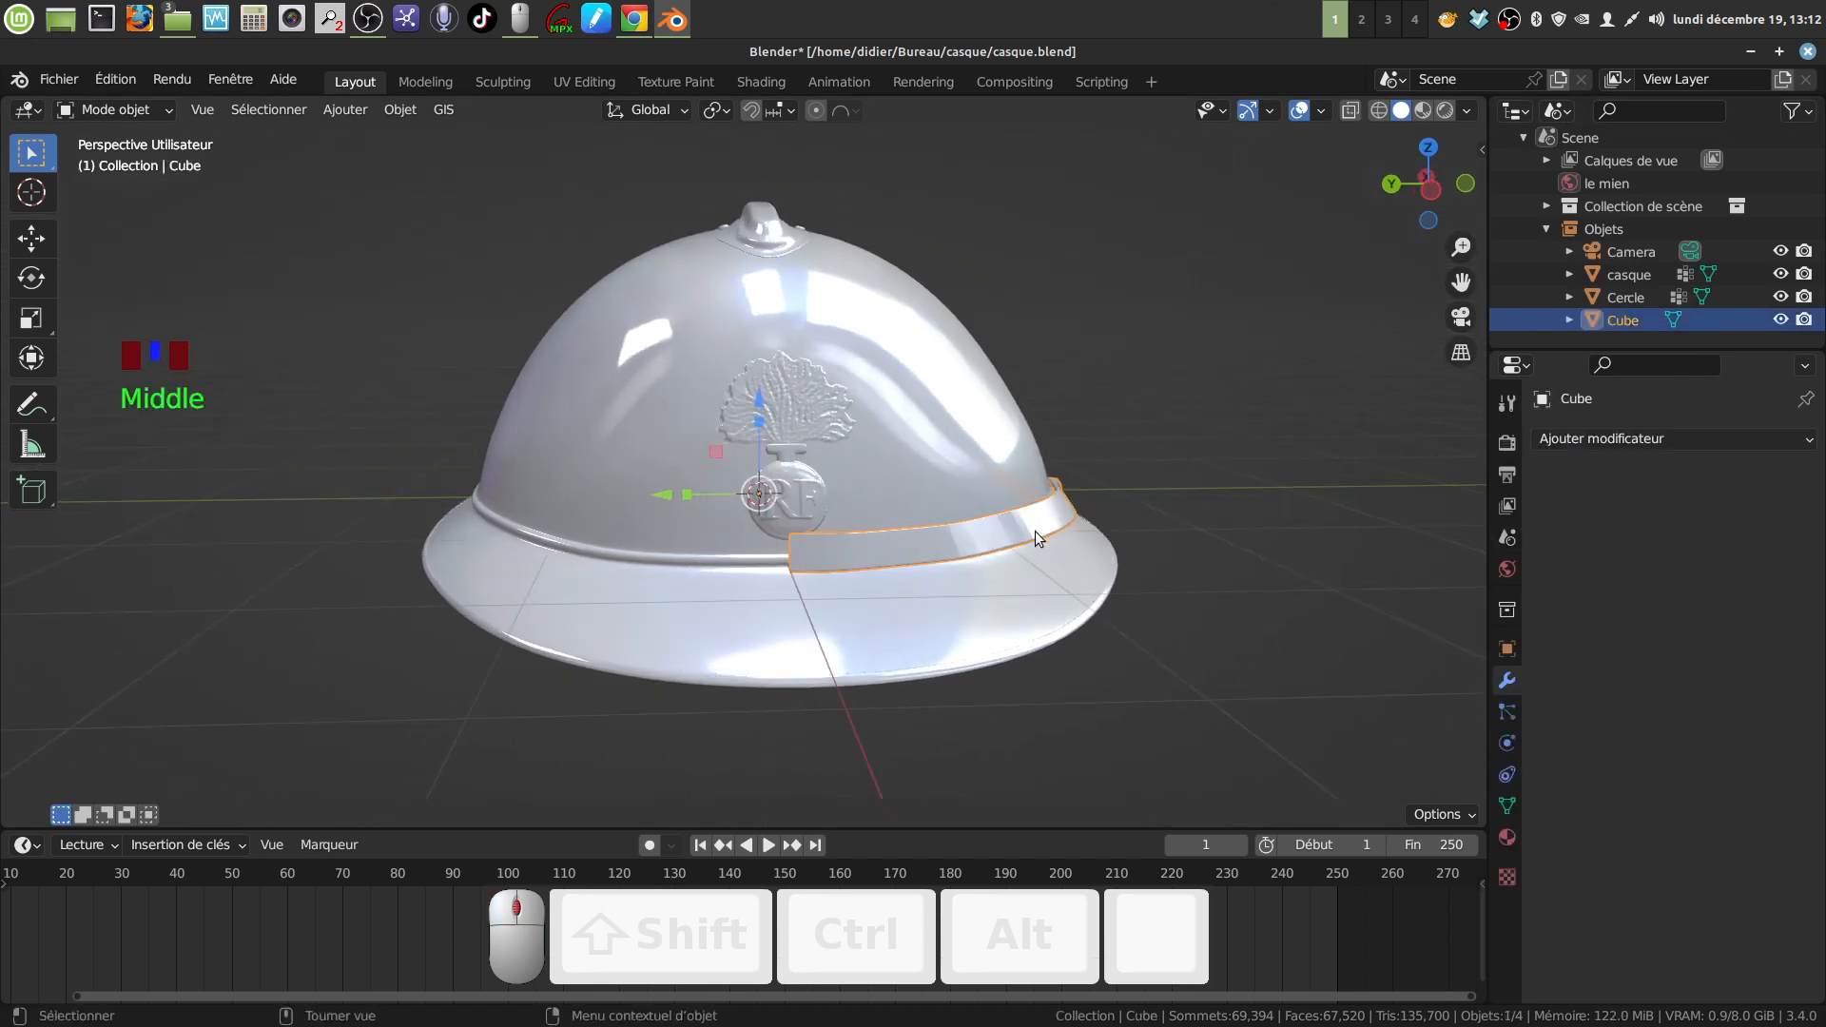
{"action": "key", "text": "KP_Divide"}
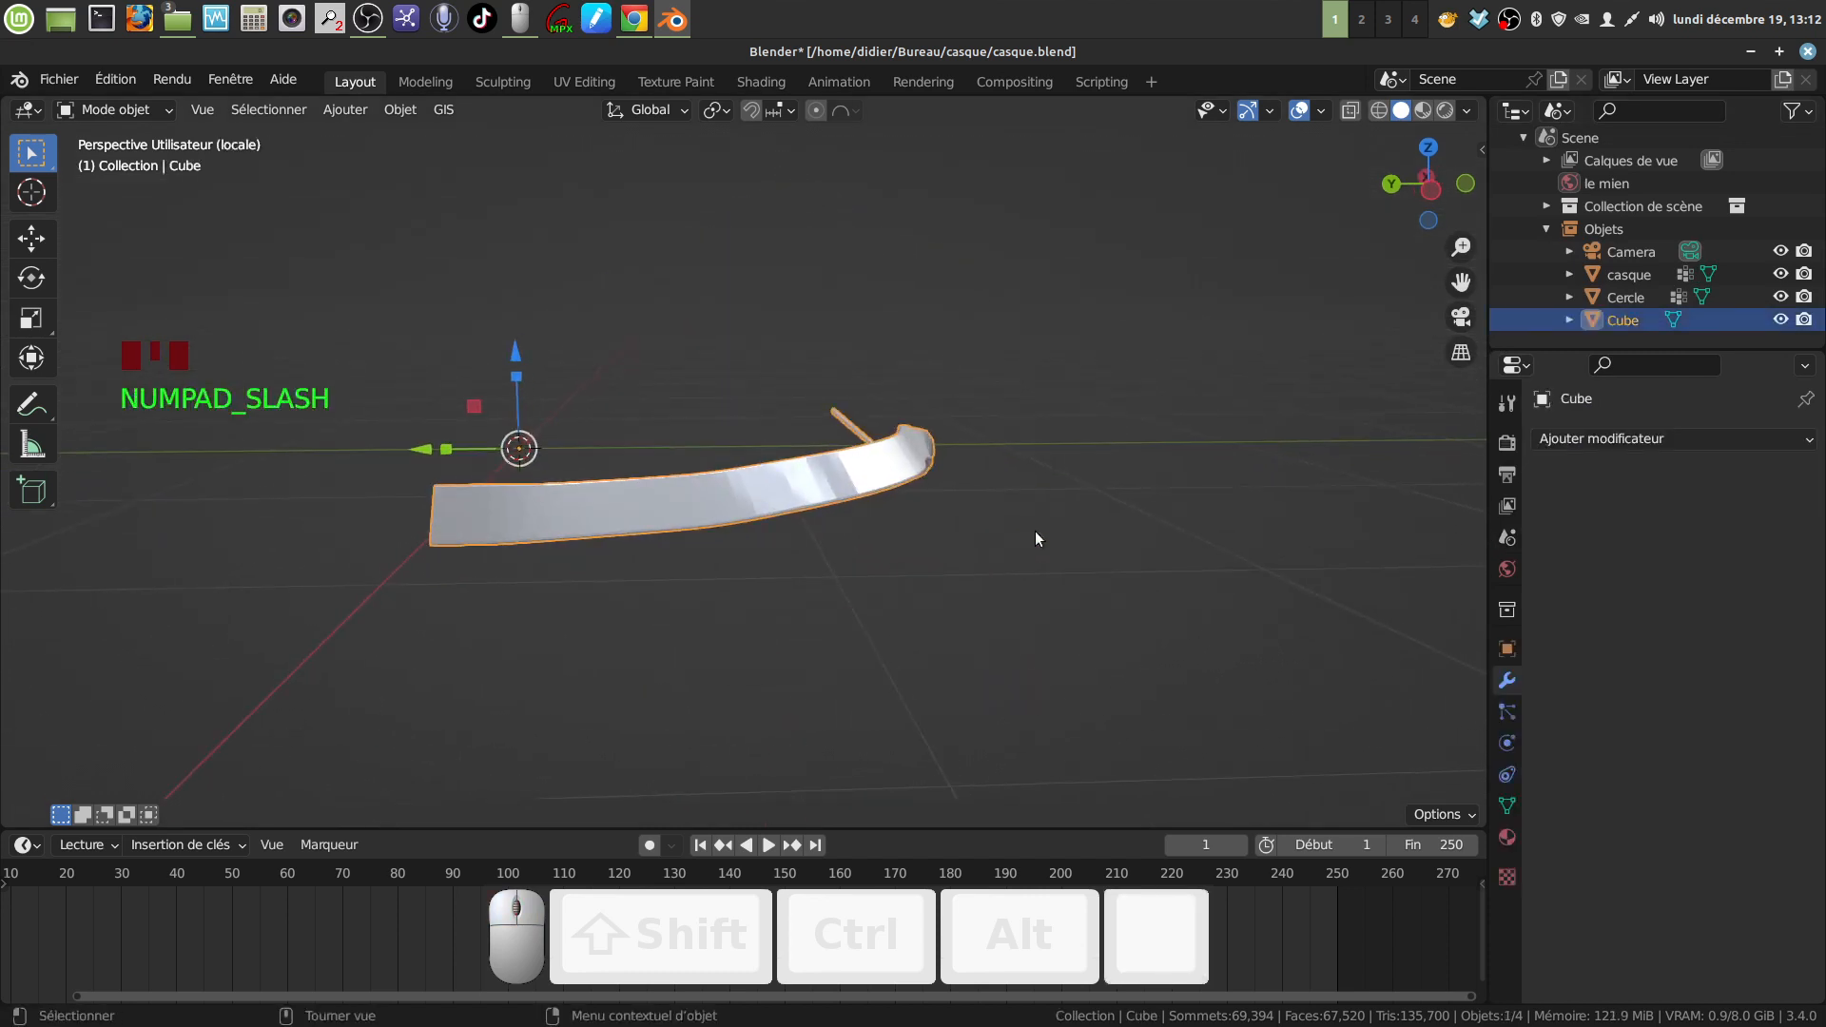
{"action": "key", "text": "ctrl"}
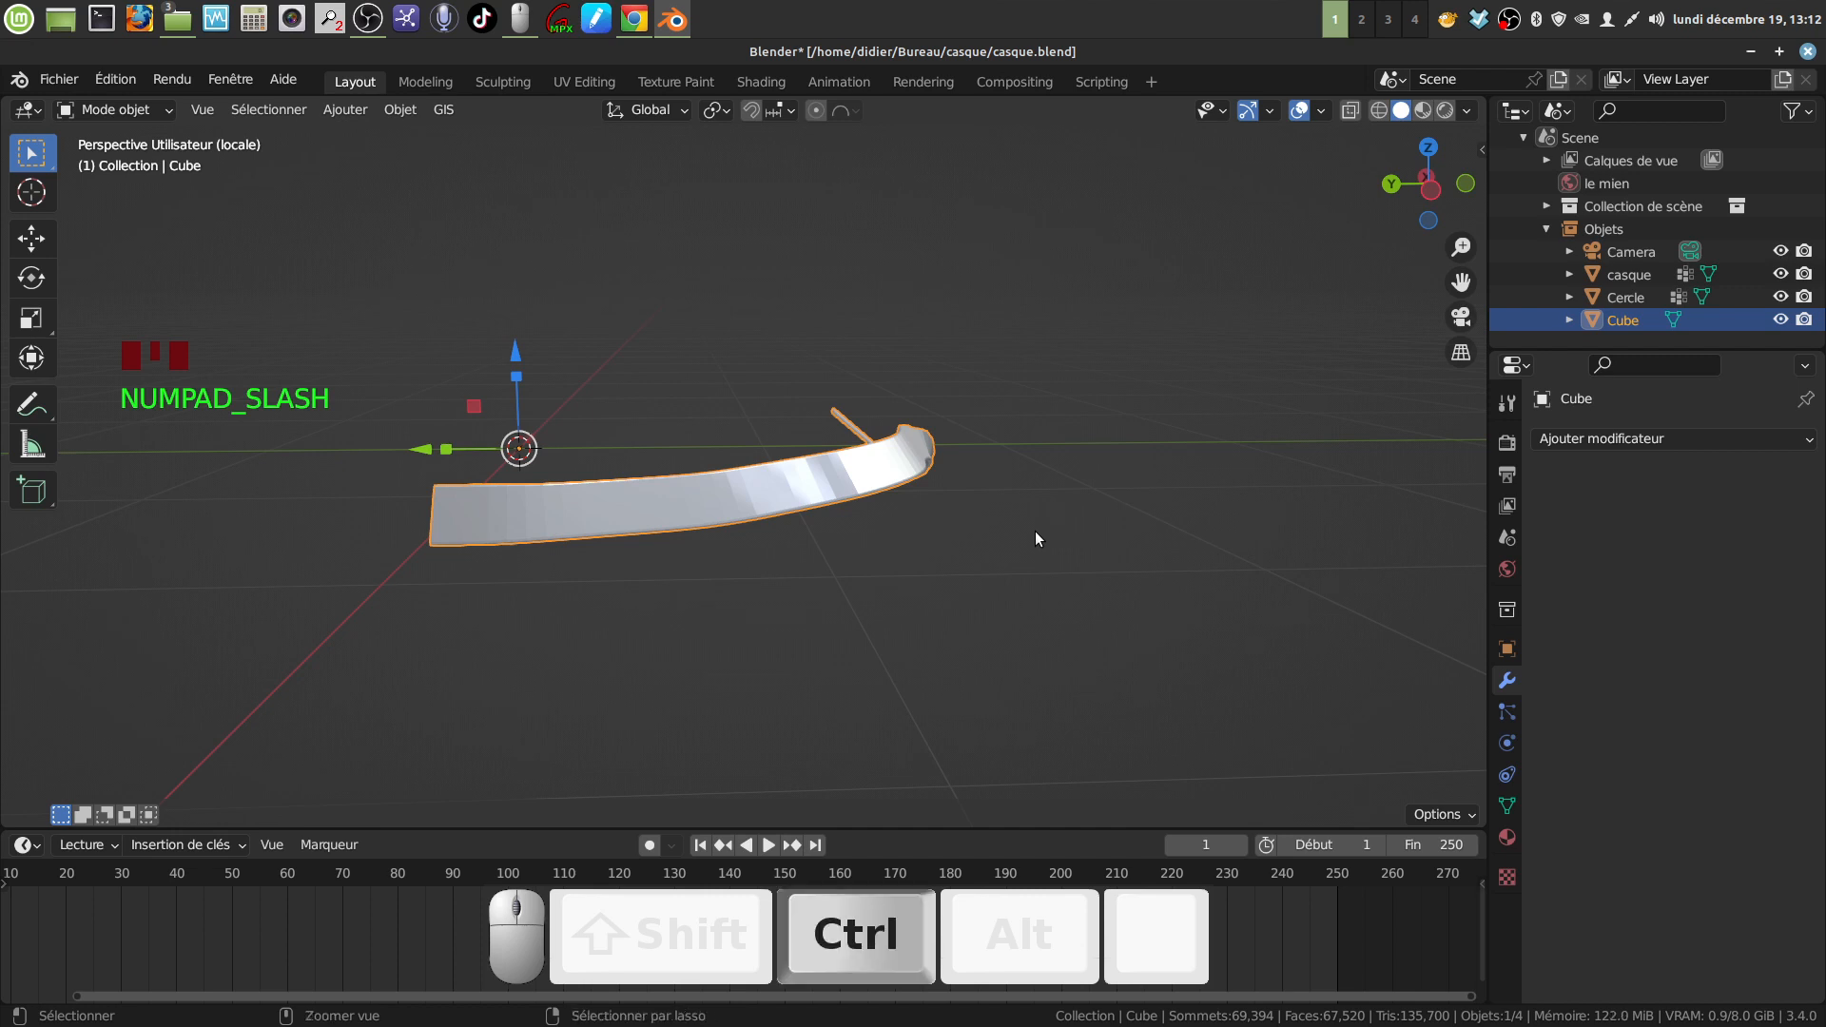
{"action": "key", "text": "ctrl+KP_3"}
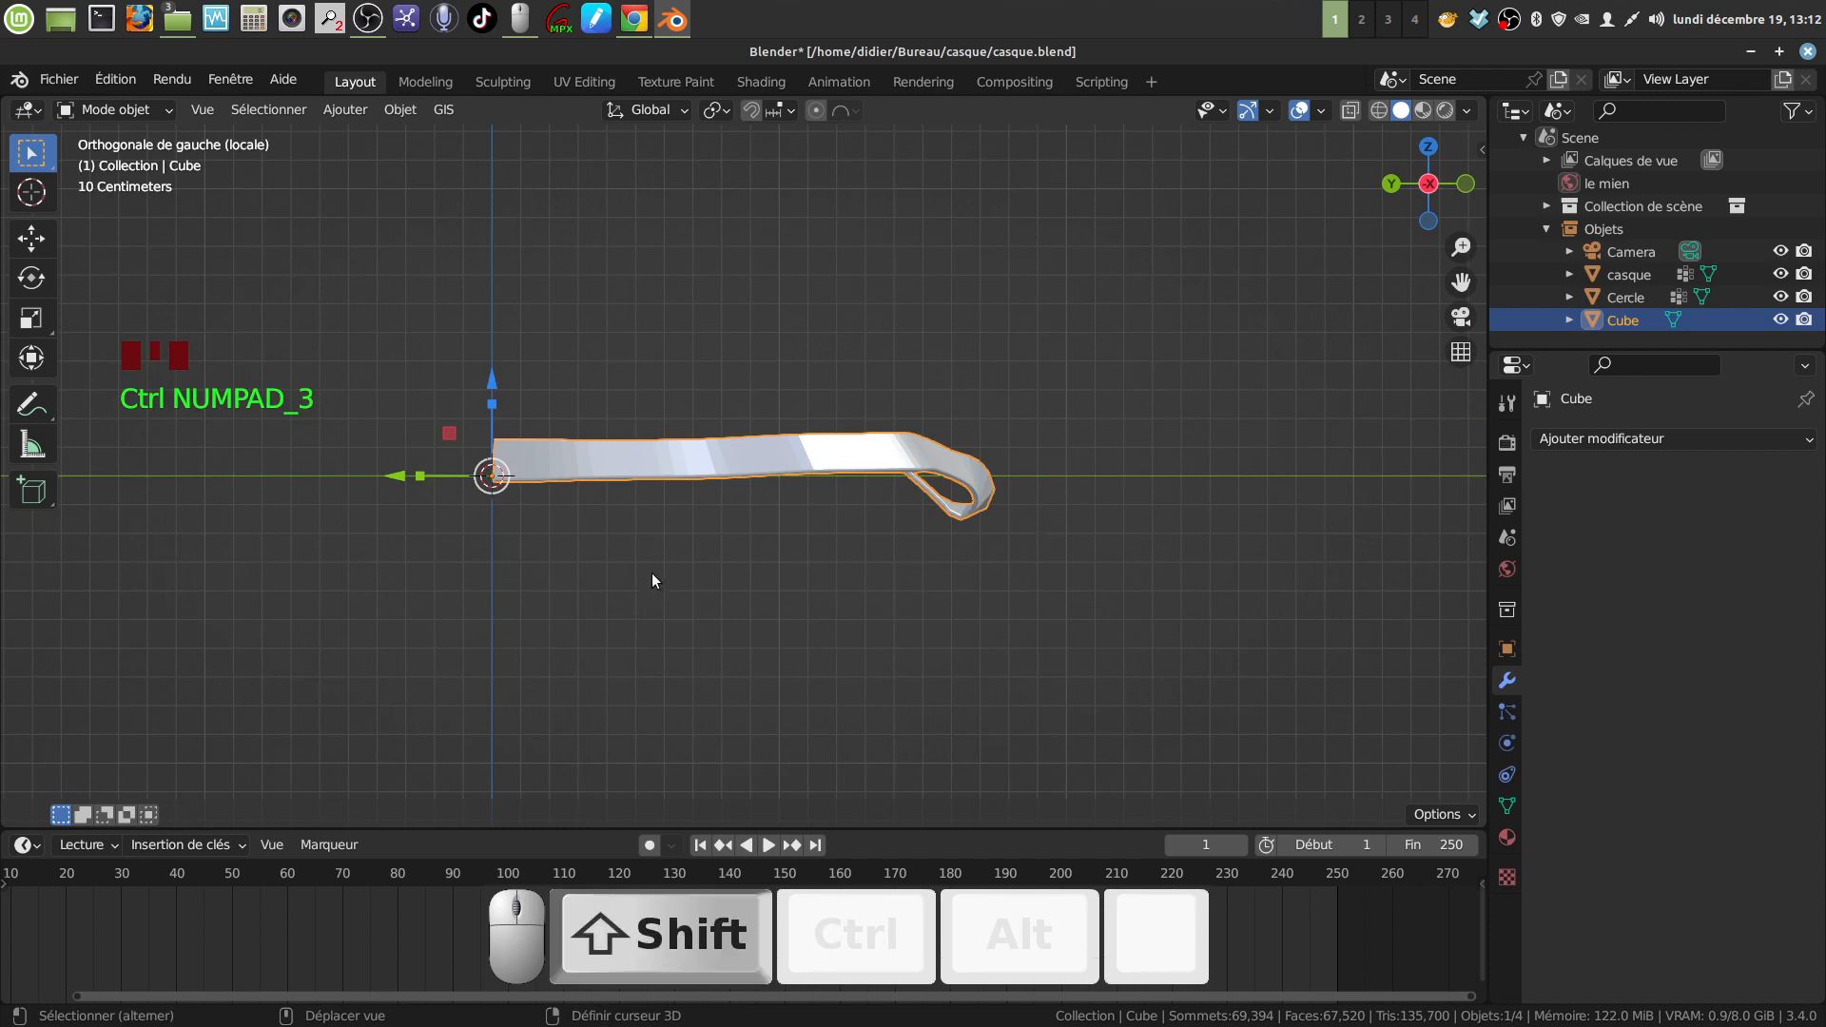
{"action": "middle_click_drag", "start_coordinate": [652, 575], "coordinate": [896, 590], "text": "shift"}
{"action": "scroll", "coordinate": [860, 616], "scroll_direction": "up", "scroll_amount": 1}
{"action": "scroll", "coordinate": [860, 616], "scroll_direction": "up", "scroll_amount": 3}
{"action": "middle_click_drag", "start_coordinate": [842, 529], "coordinate": [861, 527], "text": "shift"}
{"action": "scroll", "coordinate": [854, 586], "scroll_direction": "up", "scroll_amount": 2}
Step: Select the edge loop at the strap's front end in Edit Mode and rotate it by -2.6° in the view plane
{"action": "key", "text": "a"}
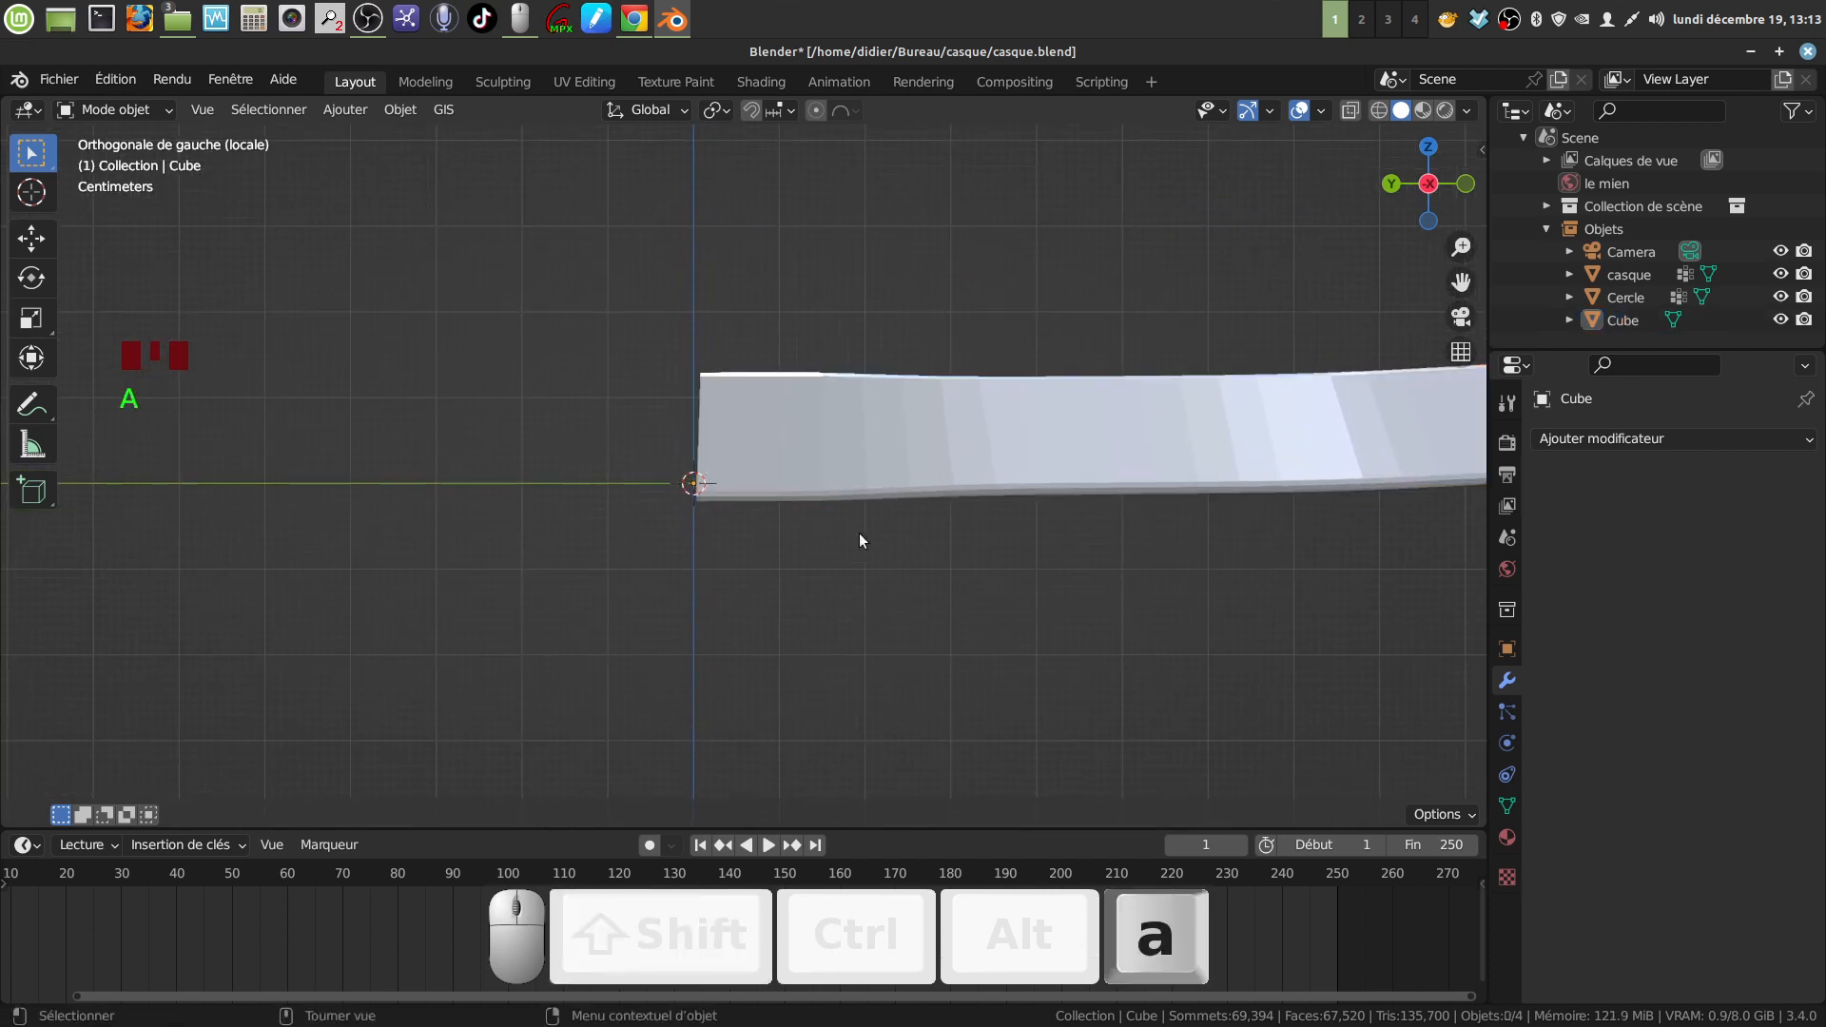
{"action": "left_click", "coordinate": [706, 432]}
{"action": "key", "text": "Tab"}
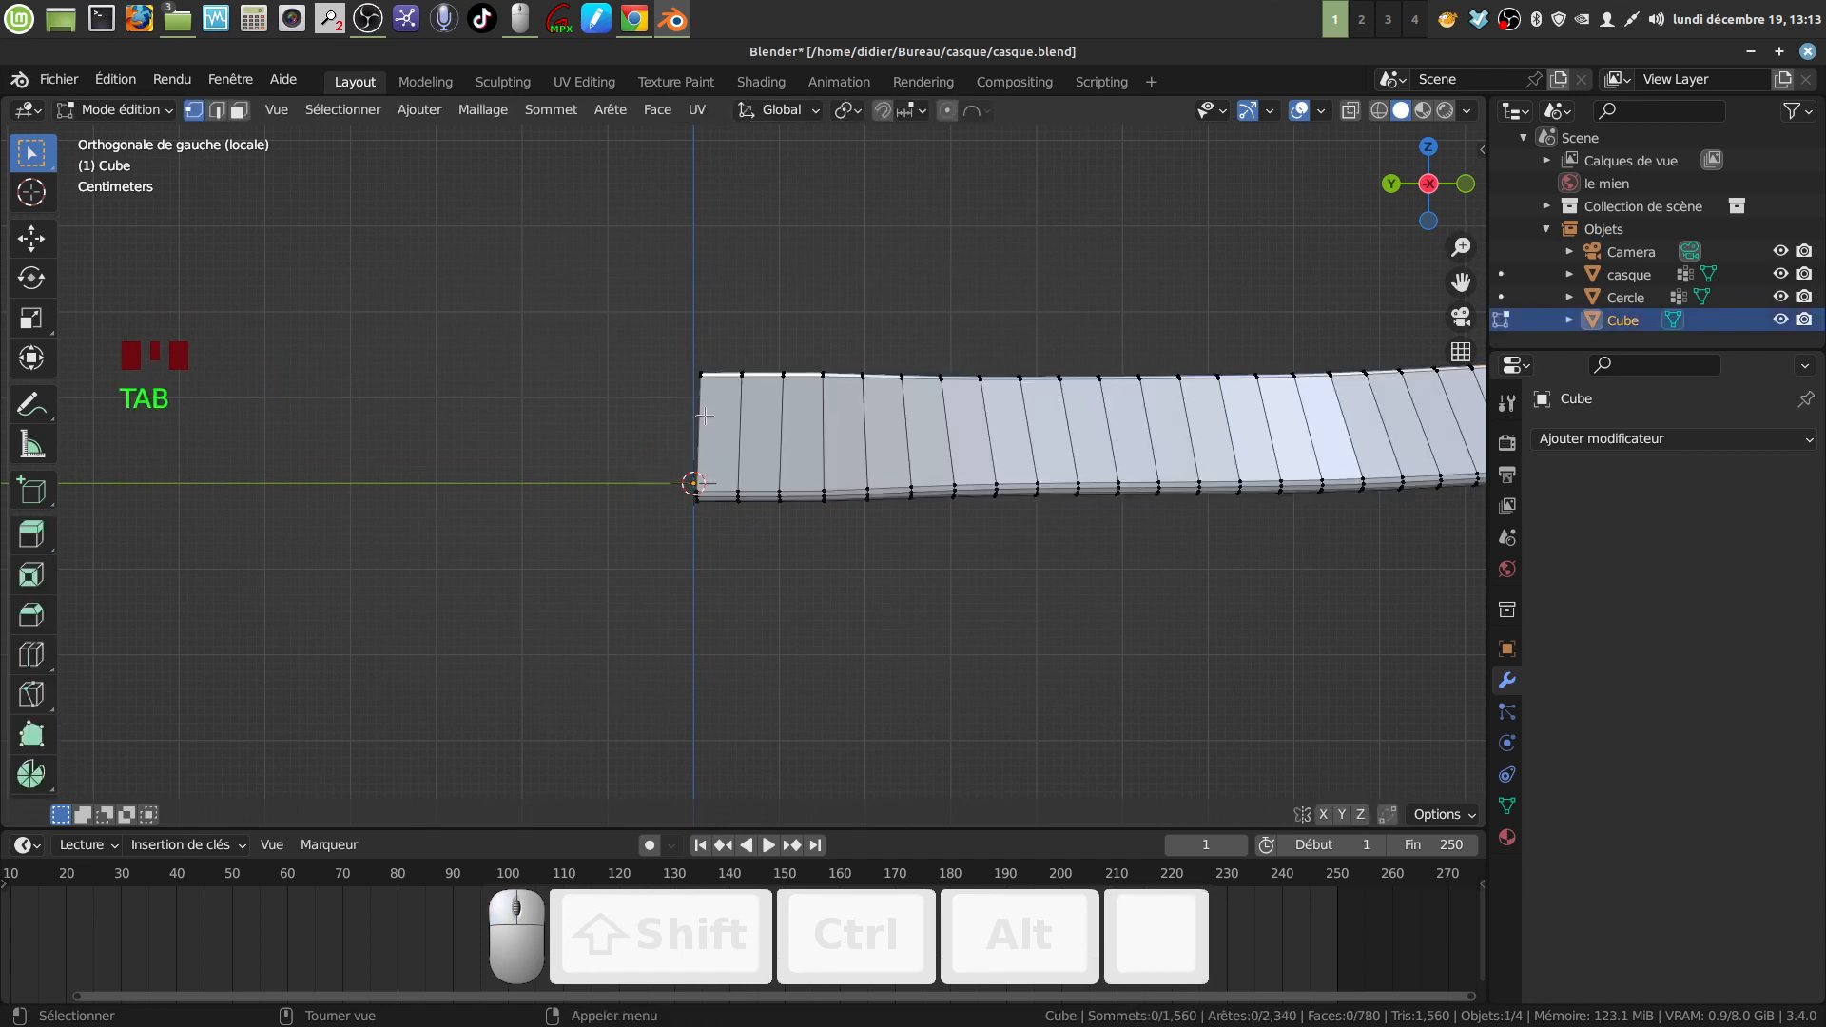
{"action": "left_click", "coordinate": [704, 416], "text": "alt"}
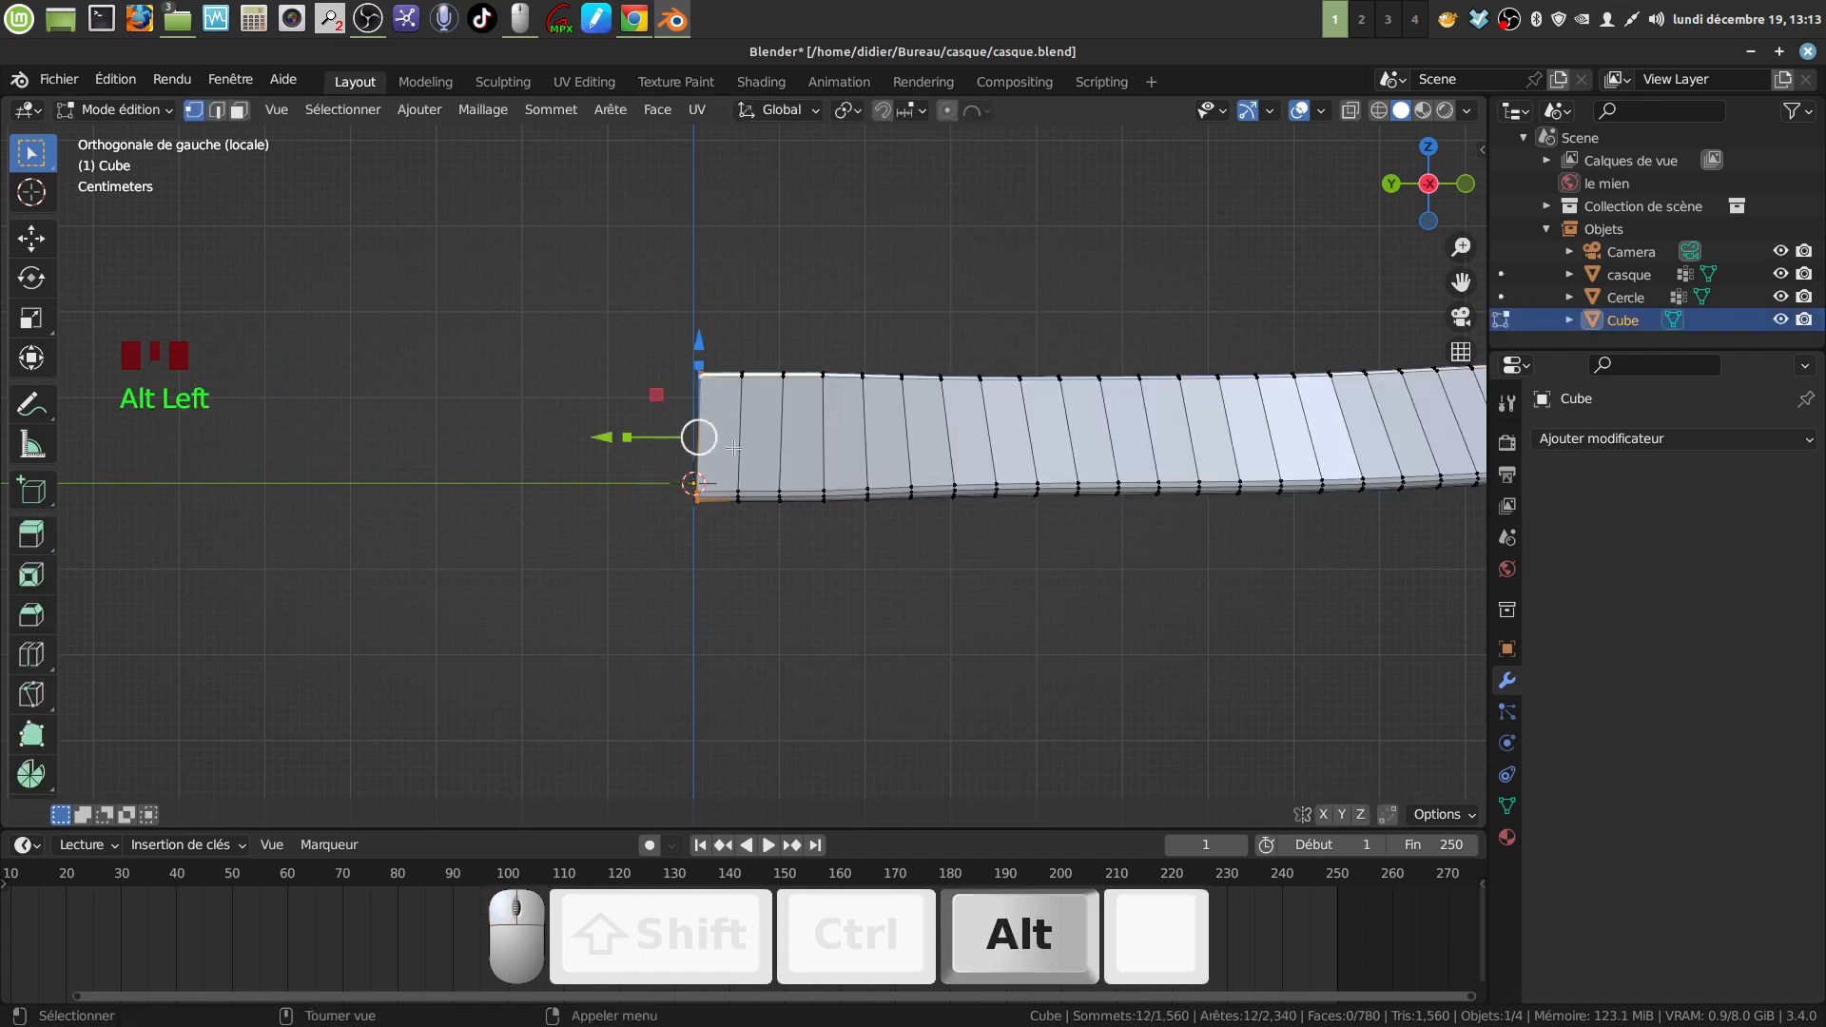
{"action": "scroll", "coordinate": [819, 519], "scroll_direction": "up", "scroll_amount": 1}
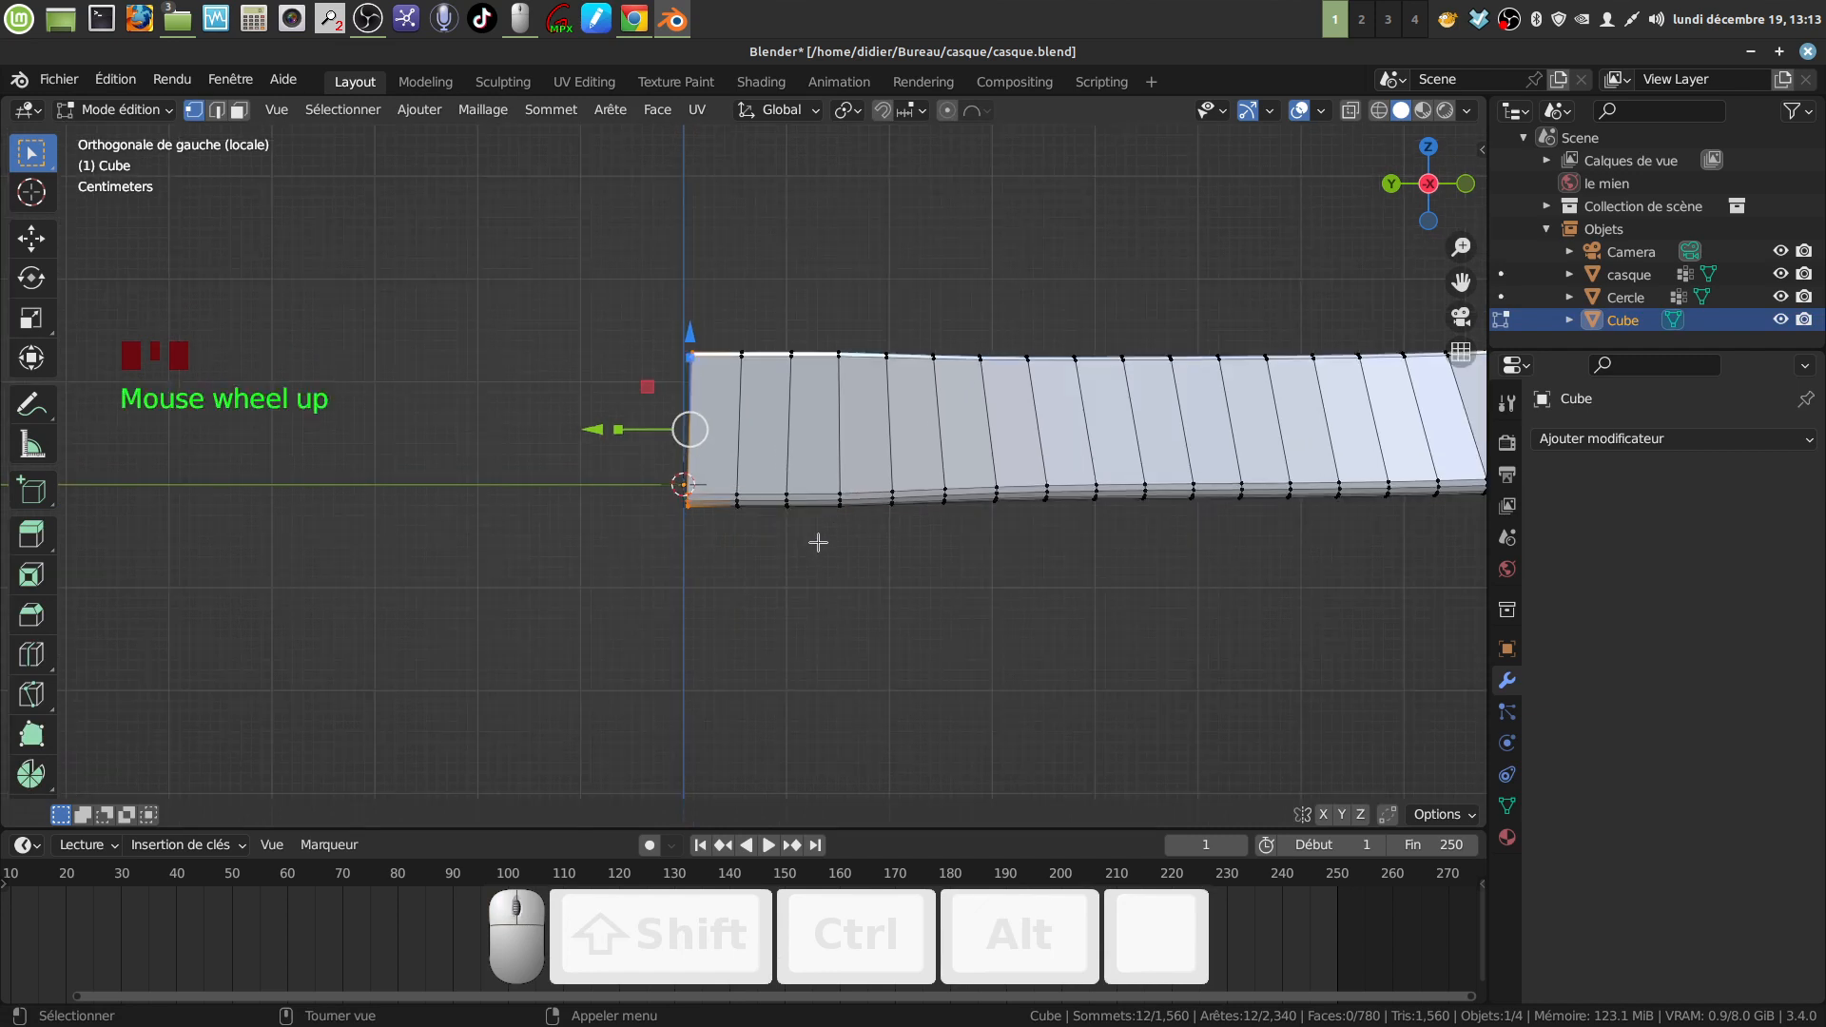
{"action": "key", "text": "r"}
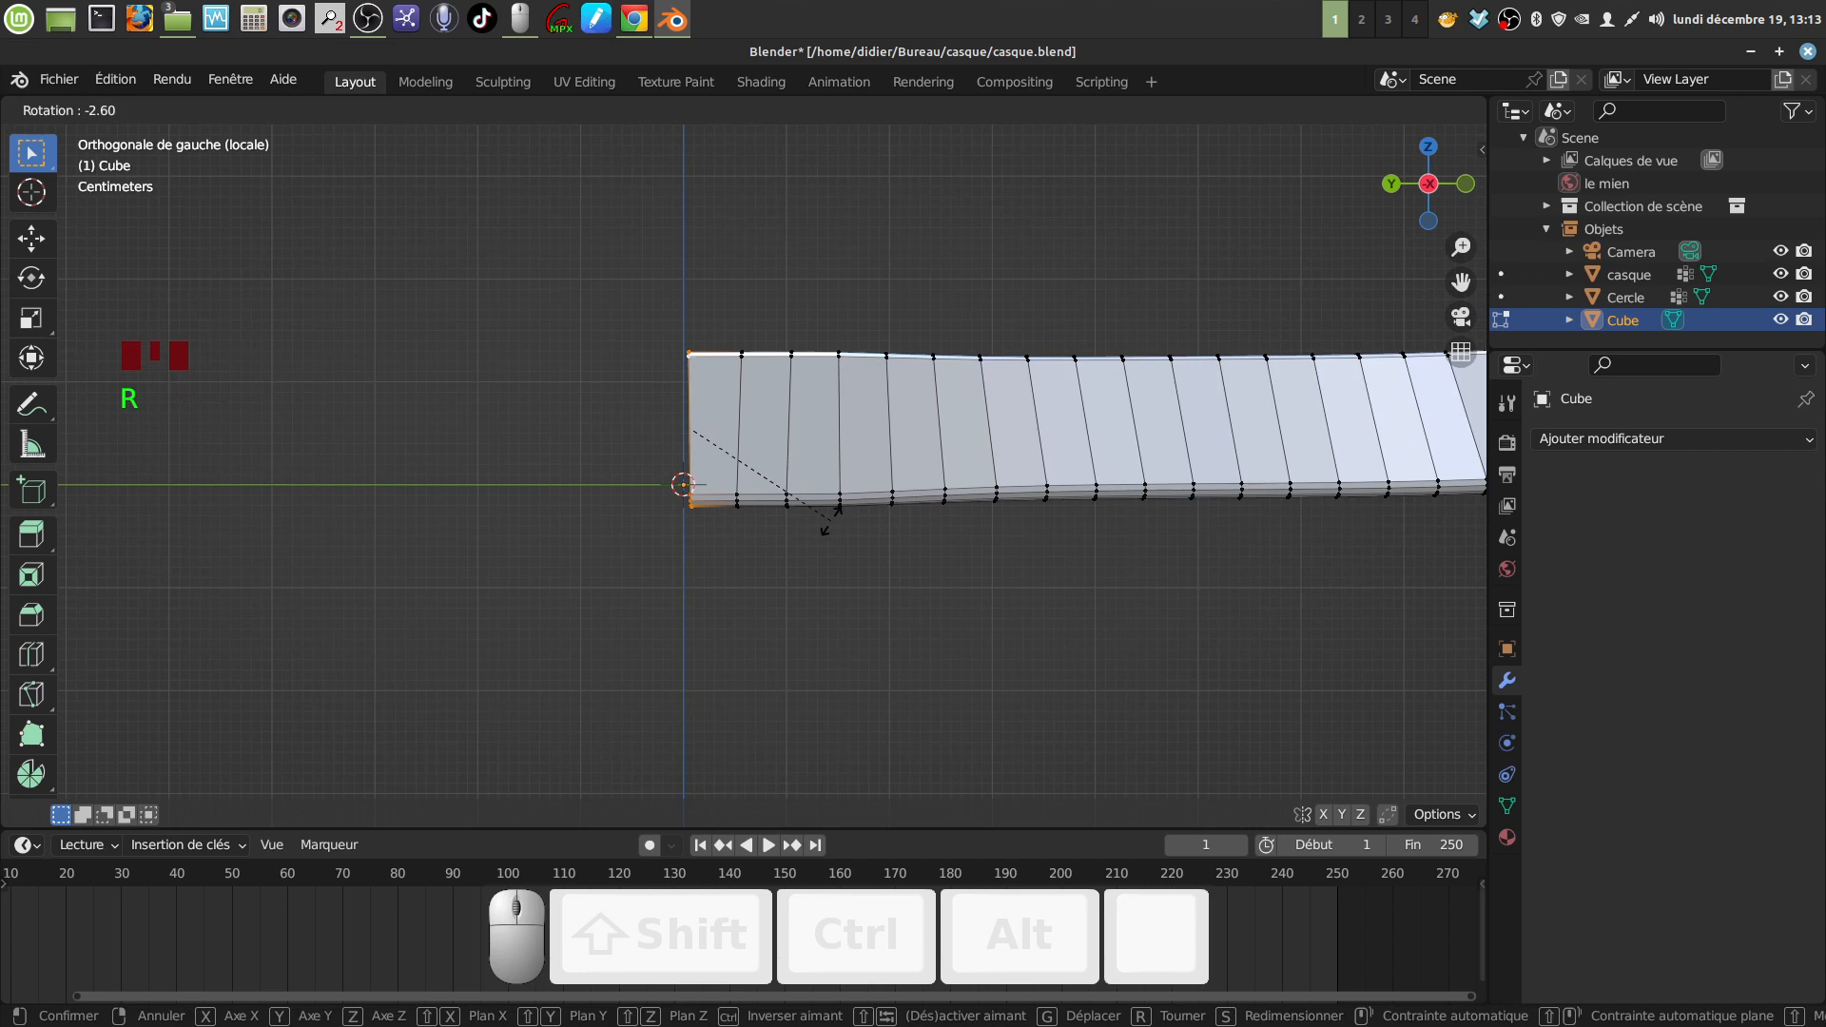
{"action": "left_click", "coordinate": [828, 519]}
Step: Rotate the edge loop at the strap's front end by a further 0.403° in the view plane
{"action": "scroll", "coordinate": [856, 512], "scroll_direction": "up", "scroll_amount": 3}
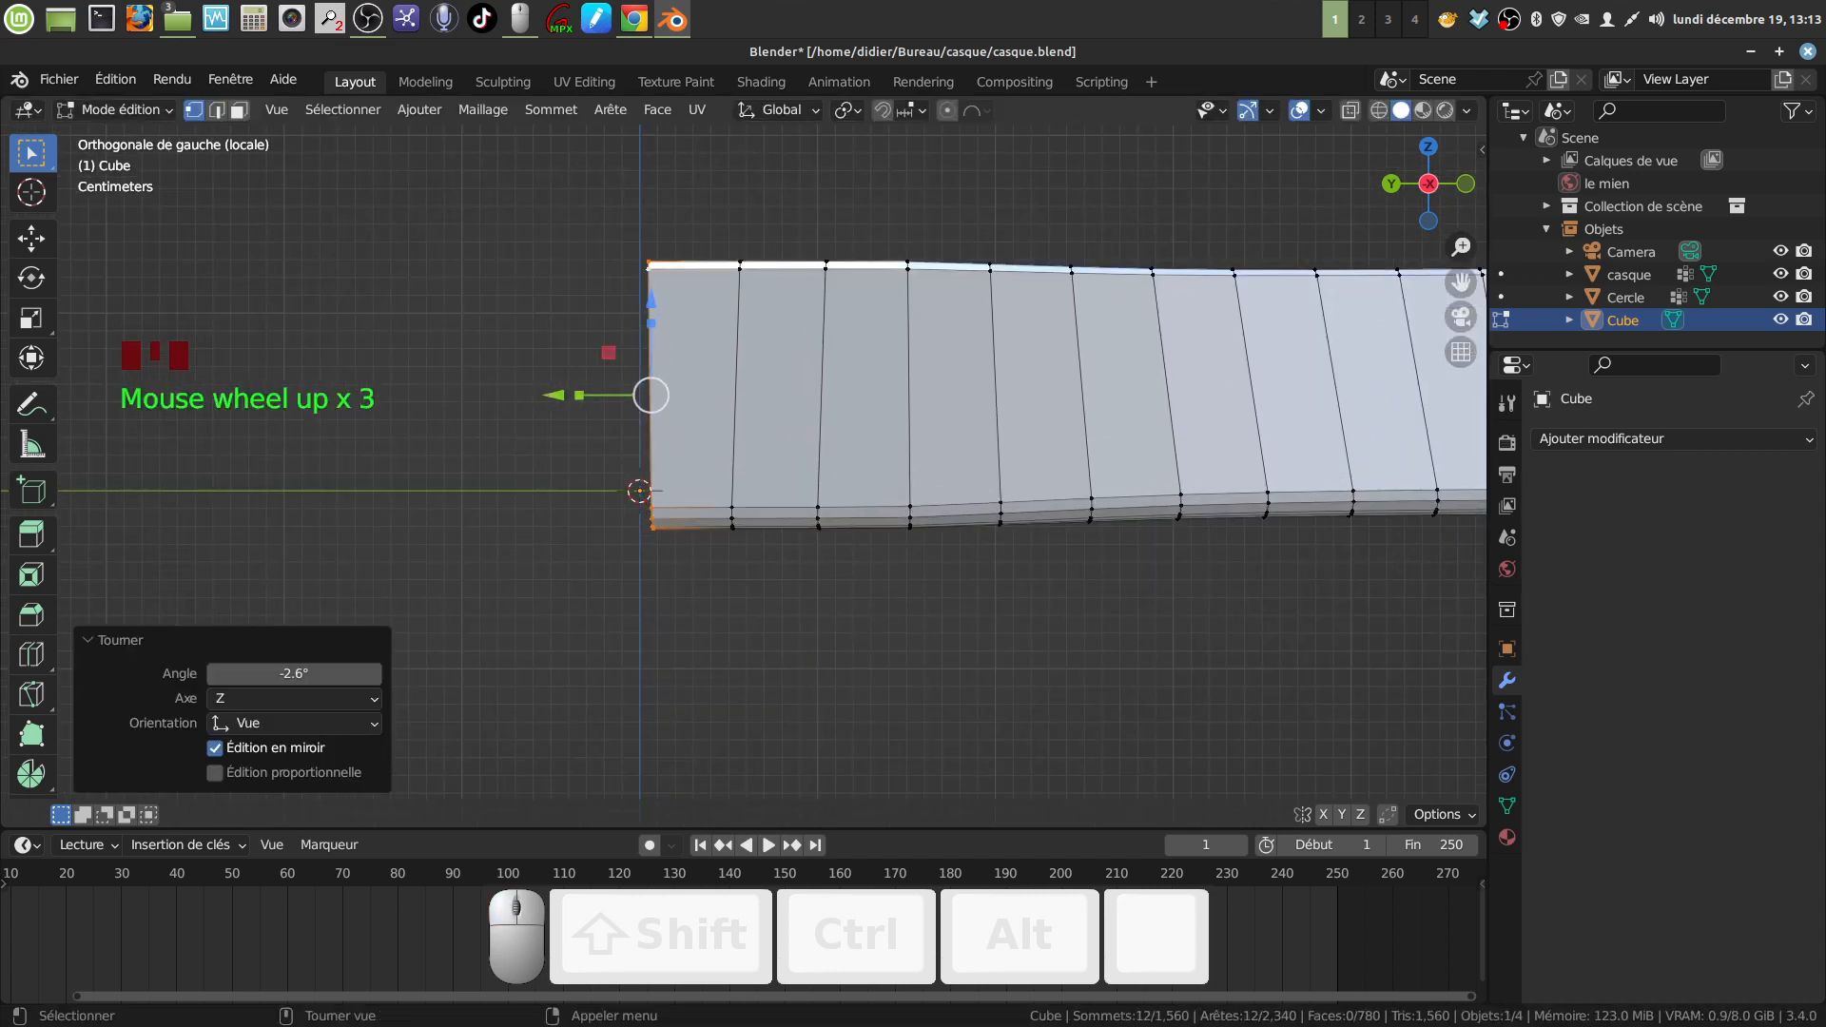
{"action": "key", "text": "r"}
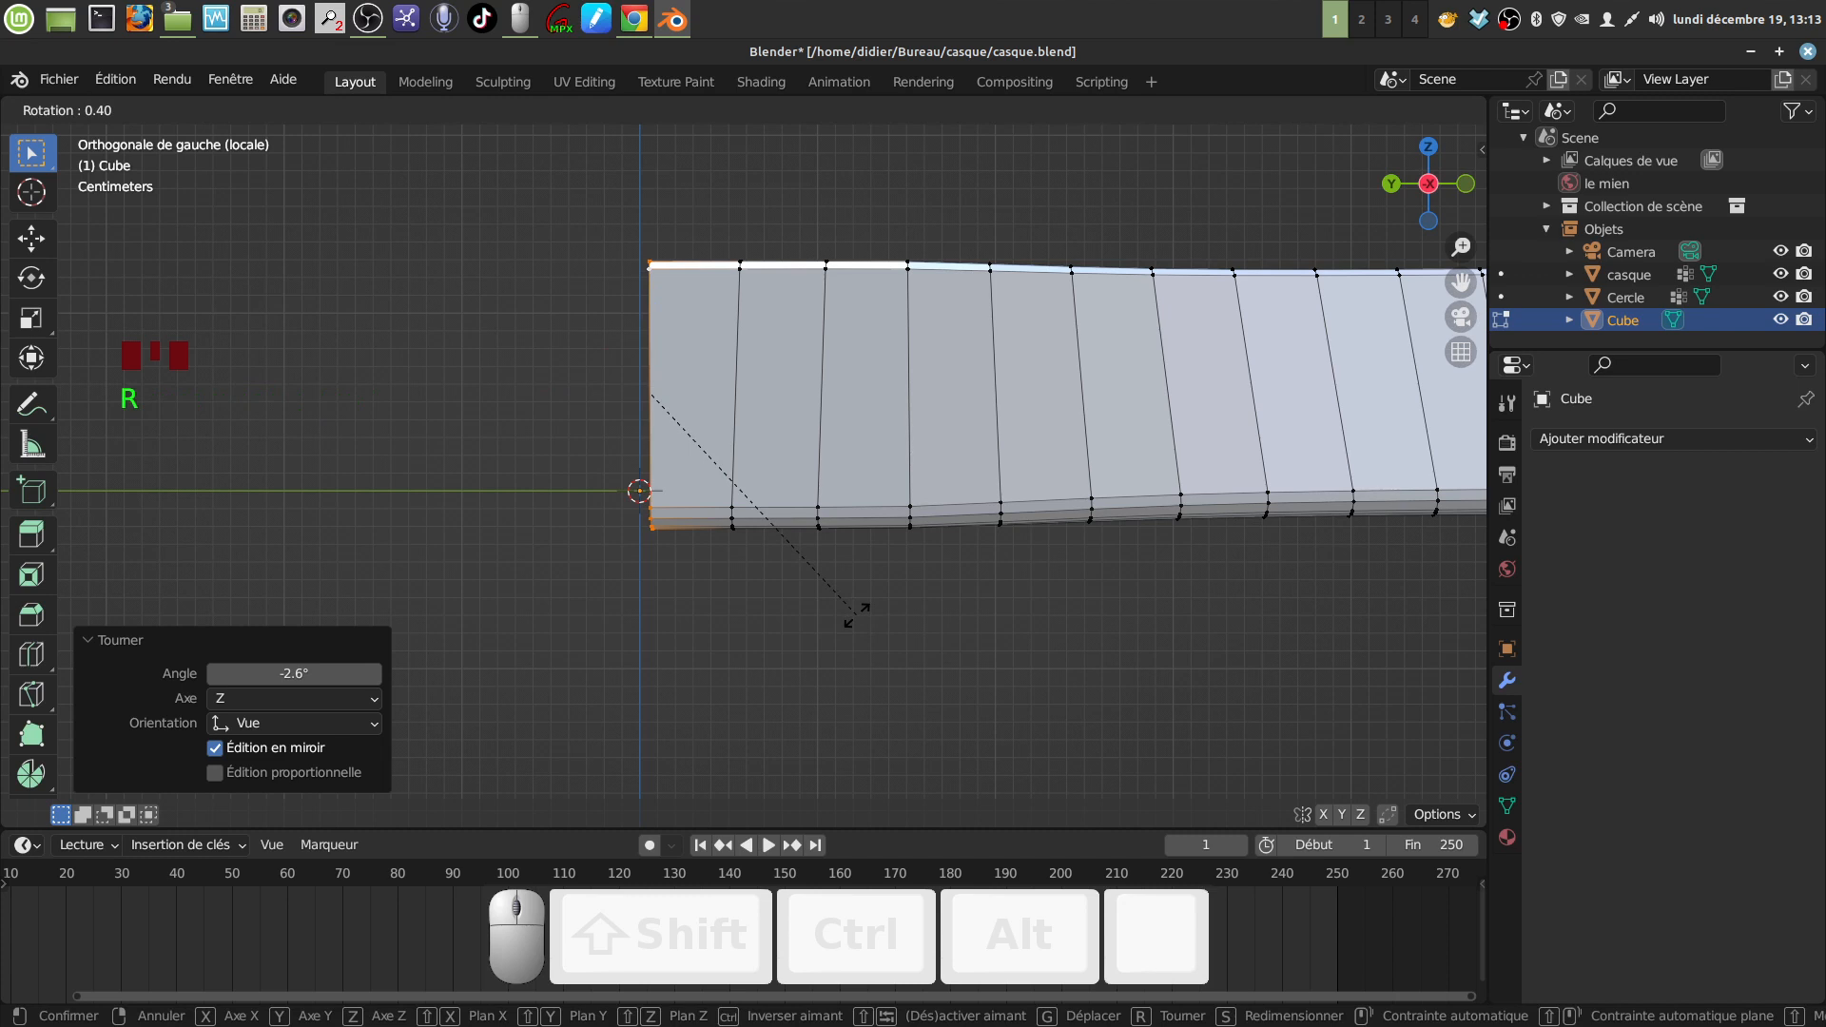
{"action": "left_click", "coordinate": [856, 614]}
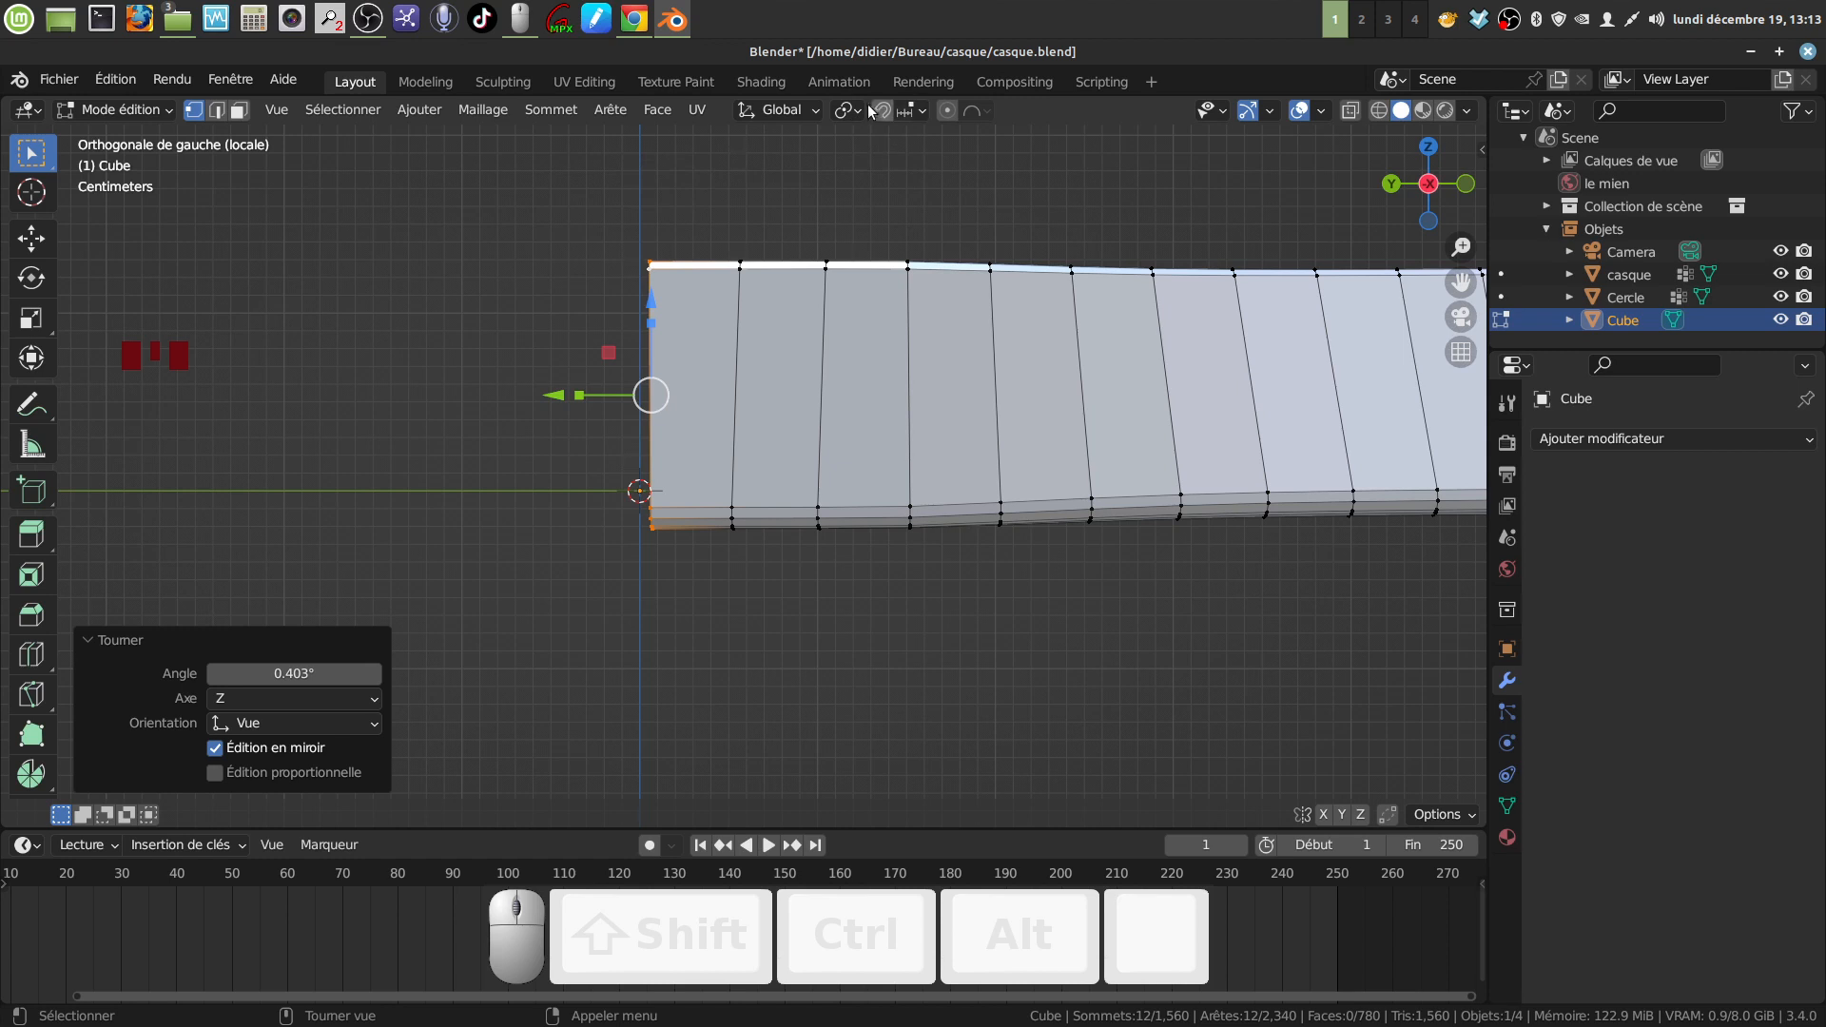
Step: Snap the front edge loop onto the centre line, then align its height with Z moves of -0.006953 m and 0.002139 m
{"action": "left_click", "coordinate": [922, 111]}
{"action": "key", "text": "g"}
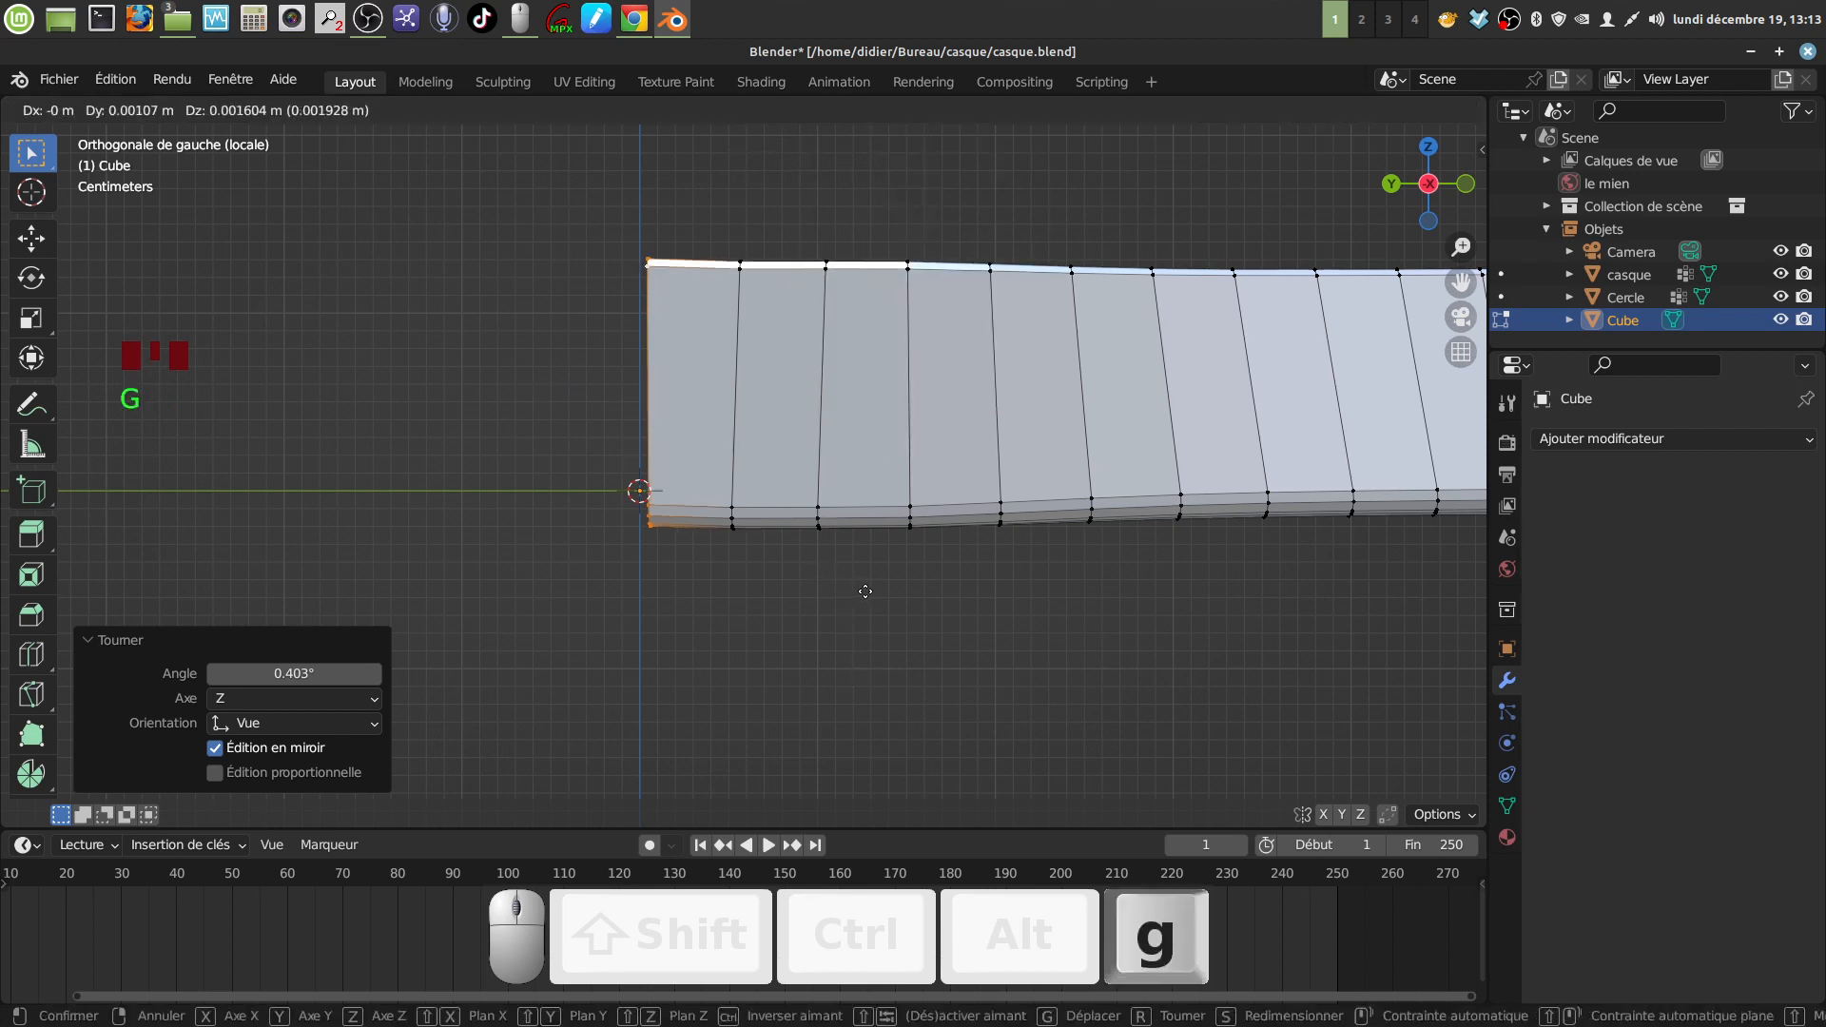
{"action": "key", "text": "ctrl"}
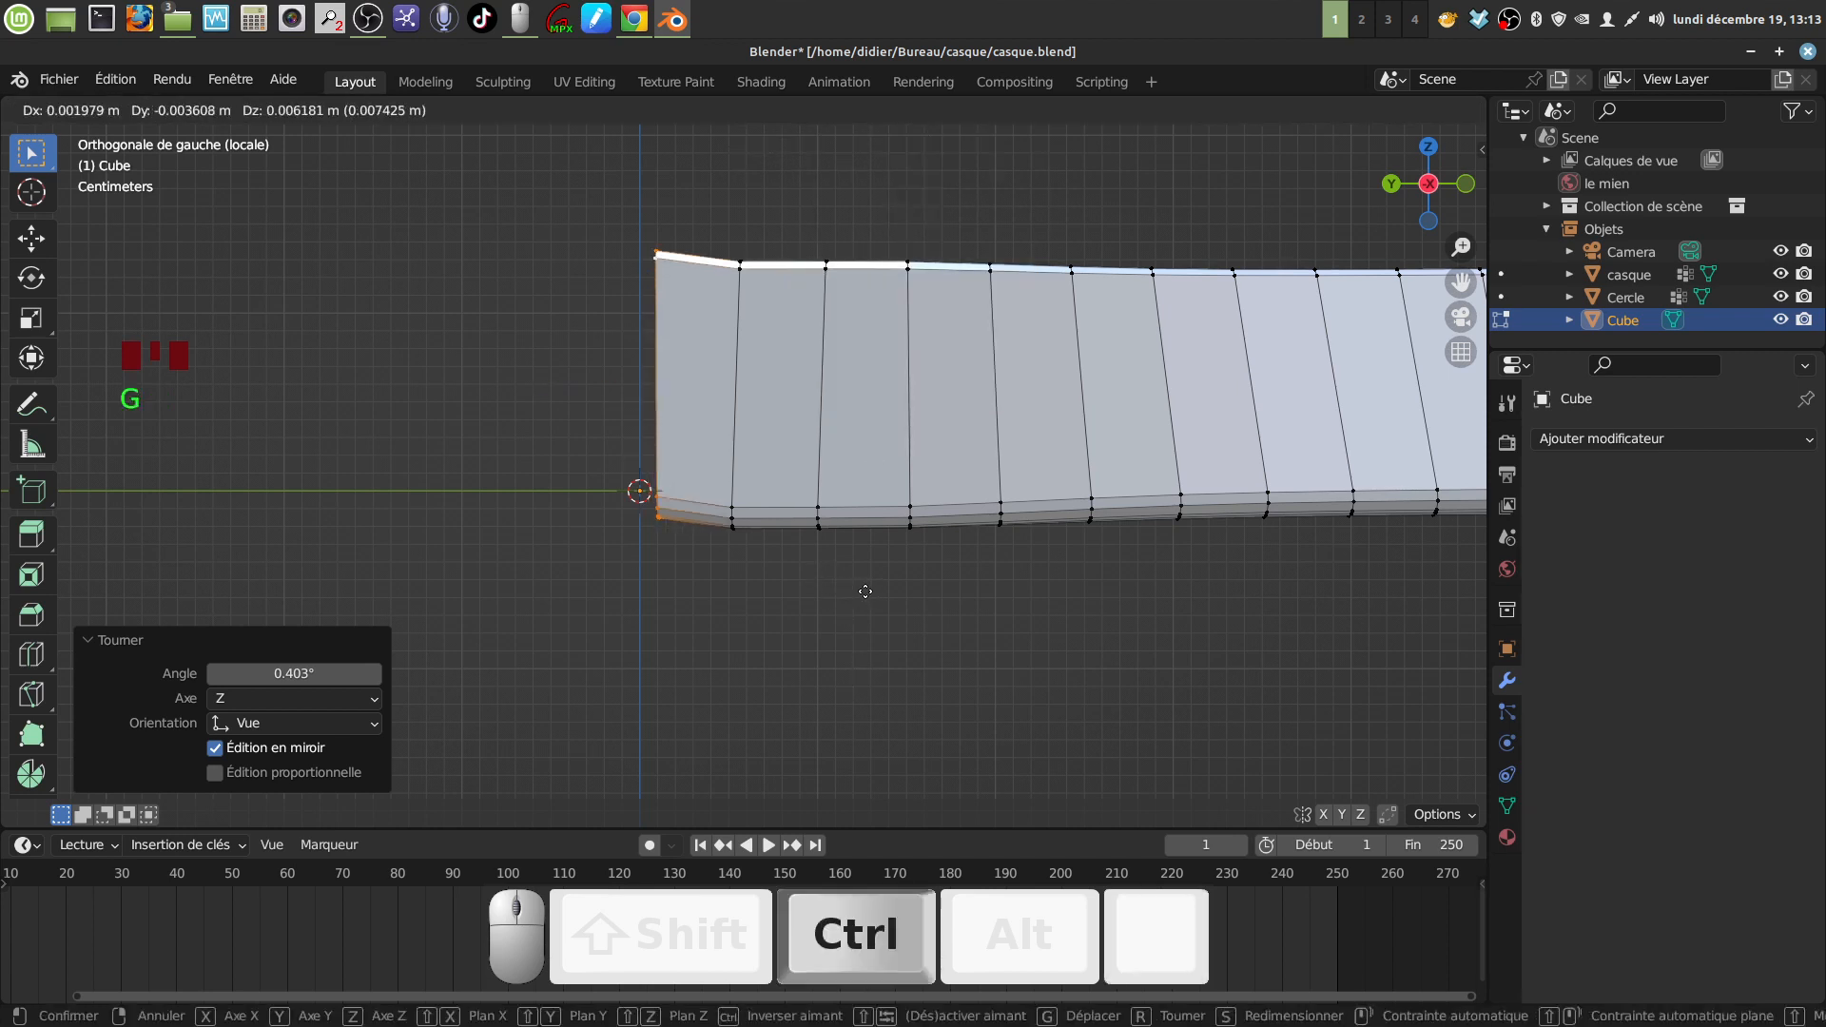
{"action": "left_click", "coordinate": [854, 592], "text": "ctrl"}
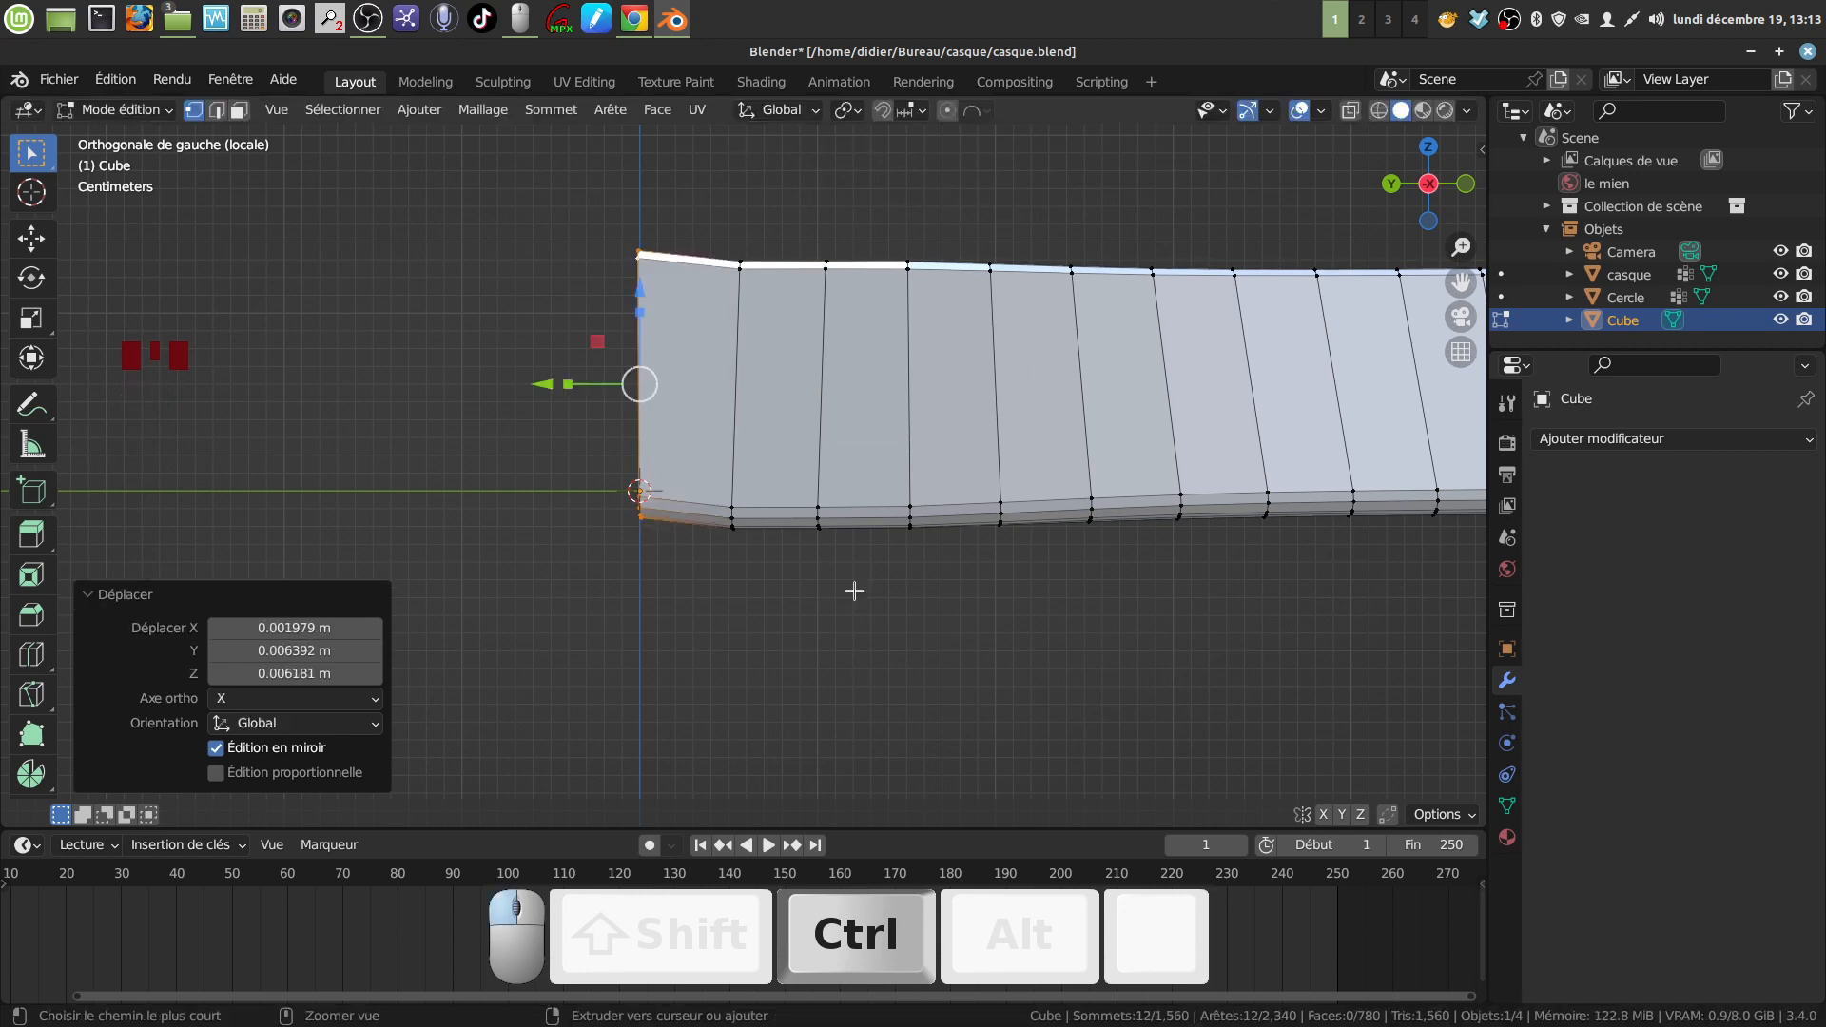
{"action": "left_click_drag", "start_coordinate": [635, 281], "coordinate": [633, 302]}
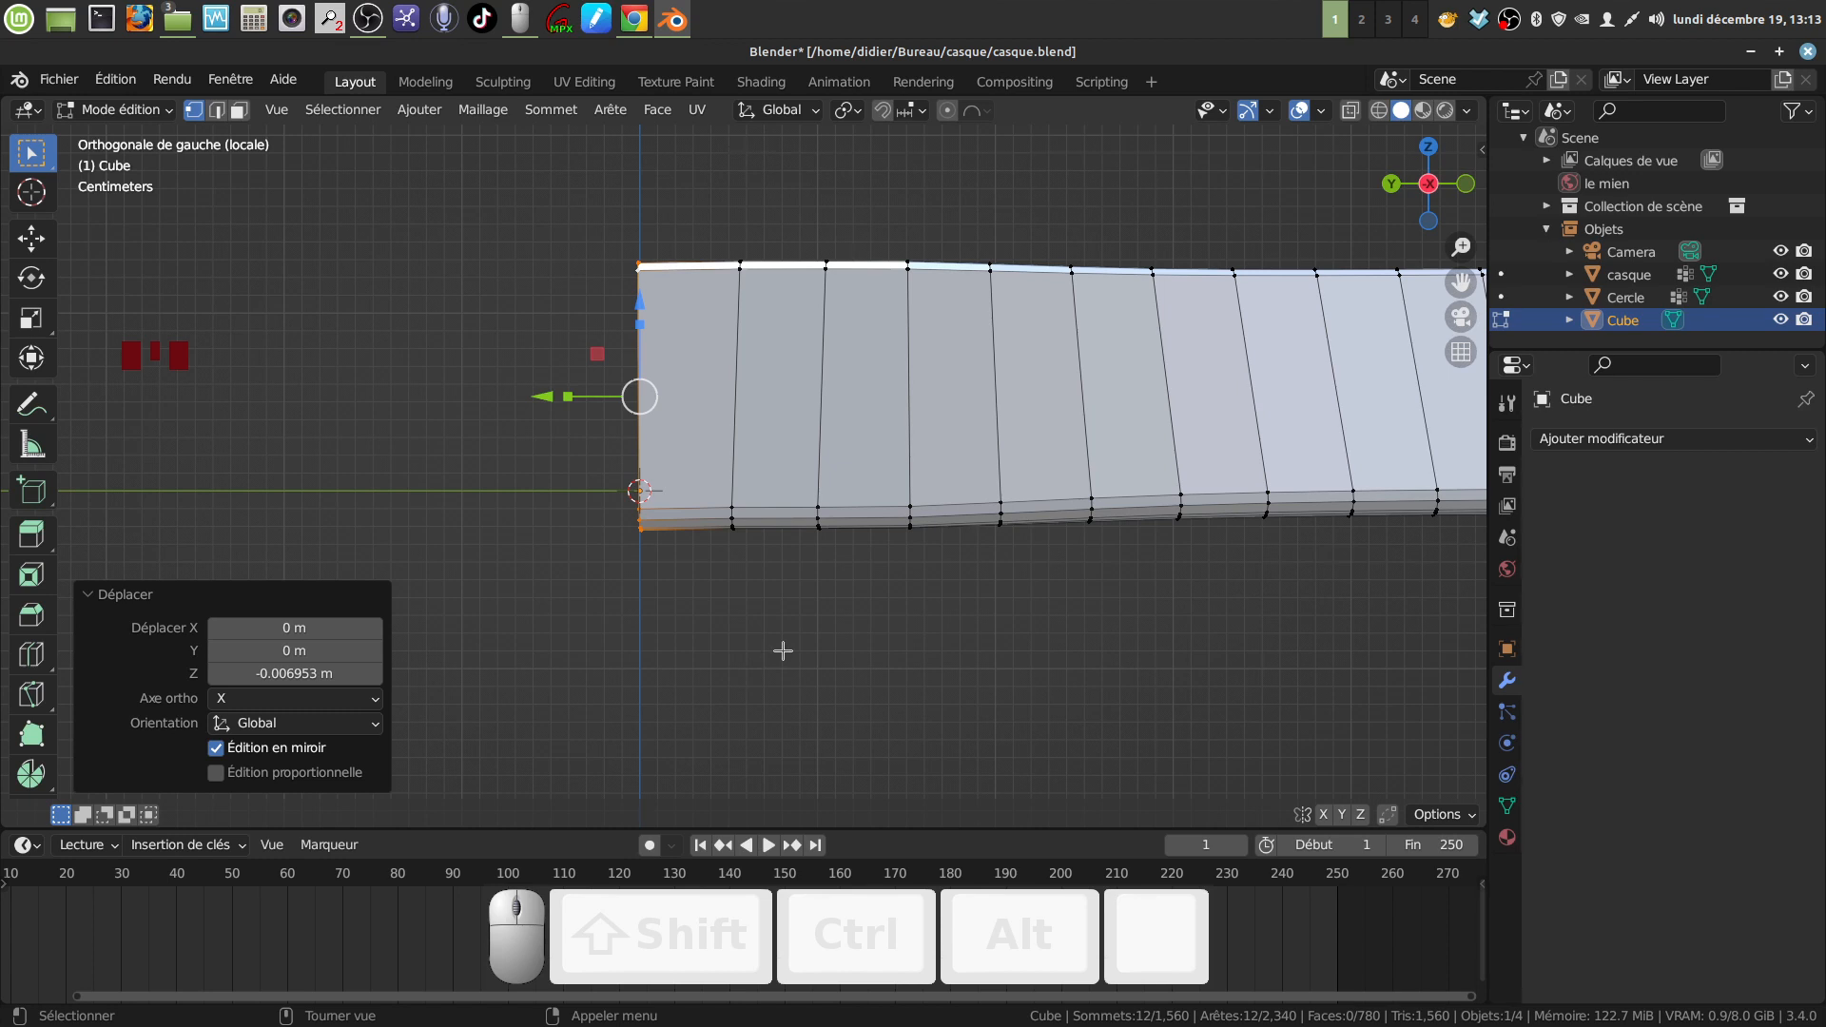
{"action": "left_click_drag", "start_coordinate": [639, 302], "coordinate": [643, 298]}
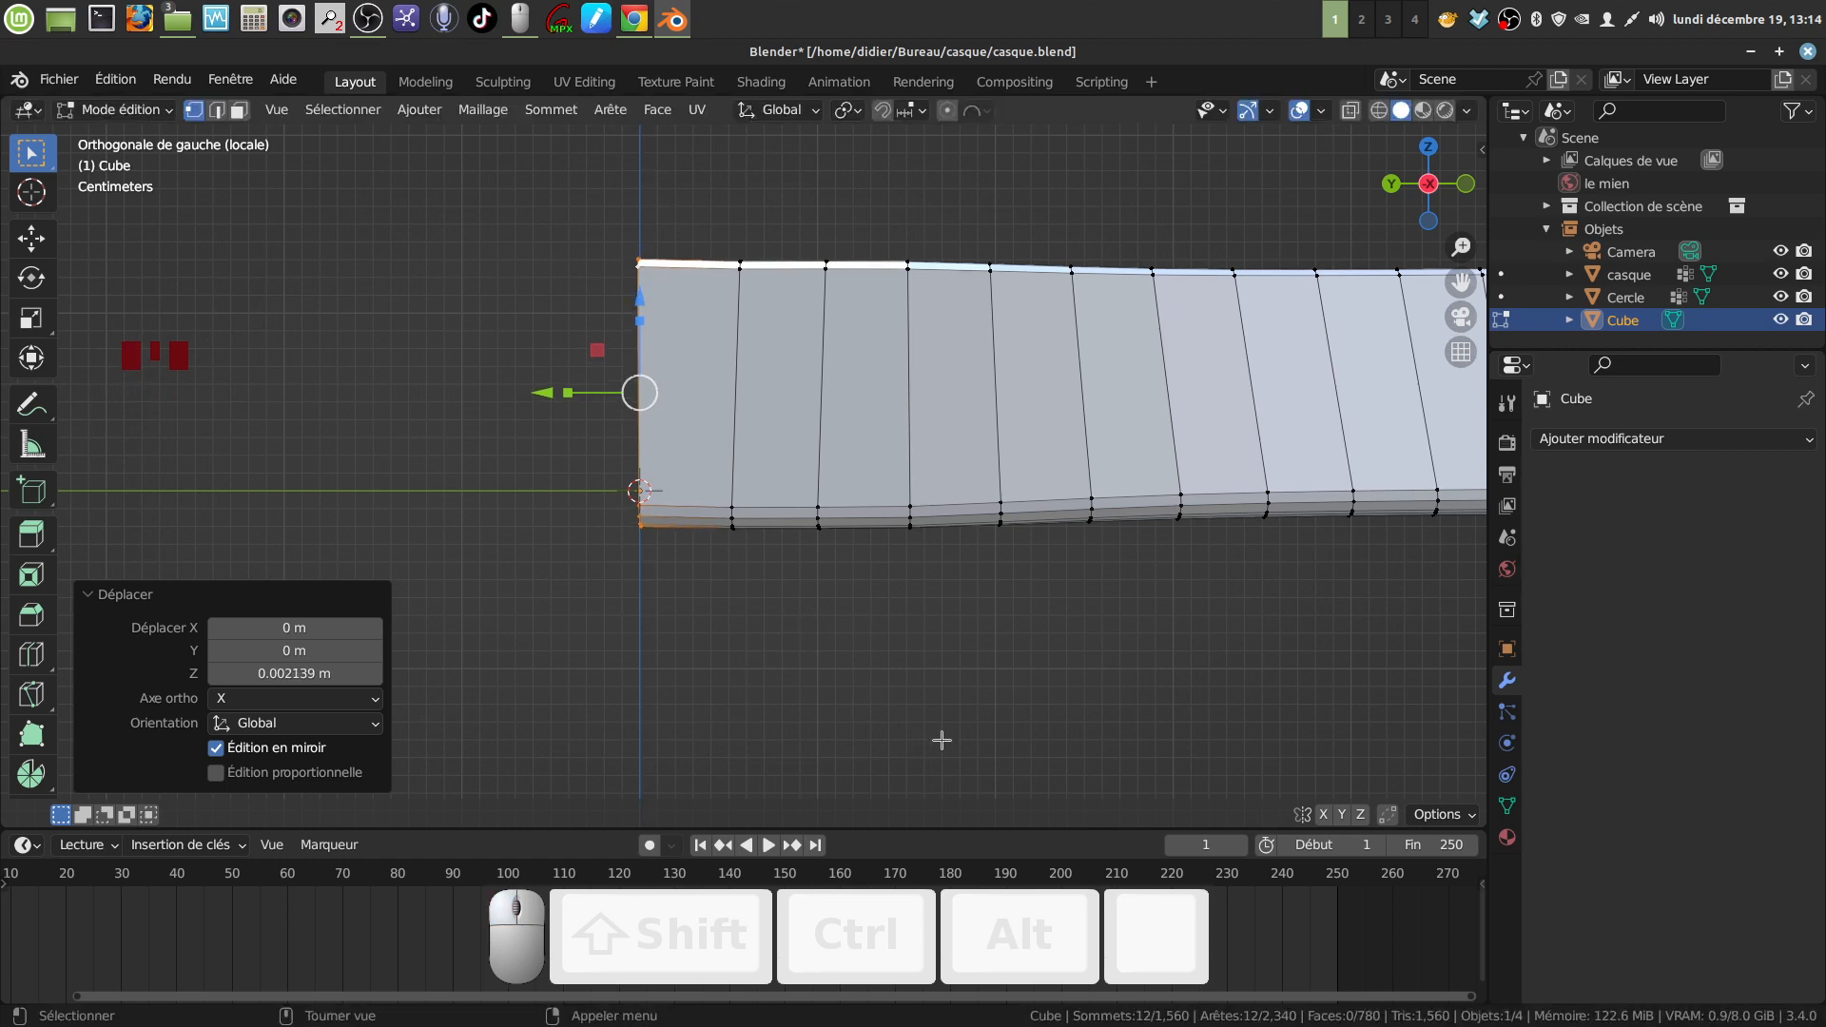
Step: Return to Object Mode and add a Mirror modifier to the Cube strap with only the Y axis enabled
{"action": "key", "text": "q"}
{"action": "left_click", "coordinate": [920, 746]}
{"action": "key", "text": "Tab"}
{"action": "scroll", "coordinate": [898, 700], "scroll_direction": "down", "scroll_amount": 9}
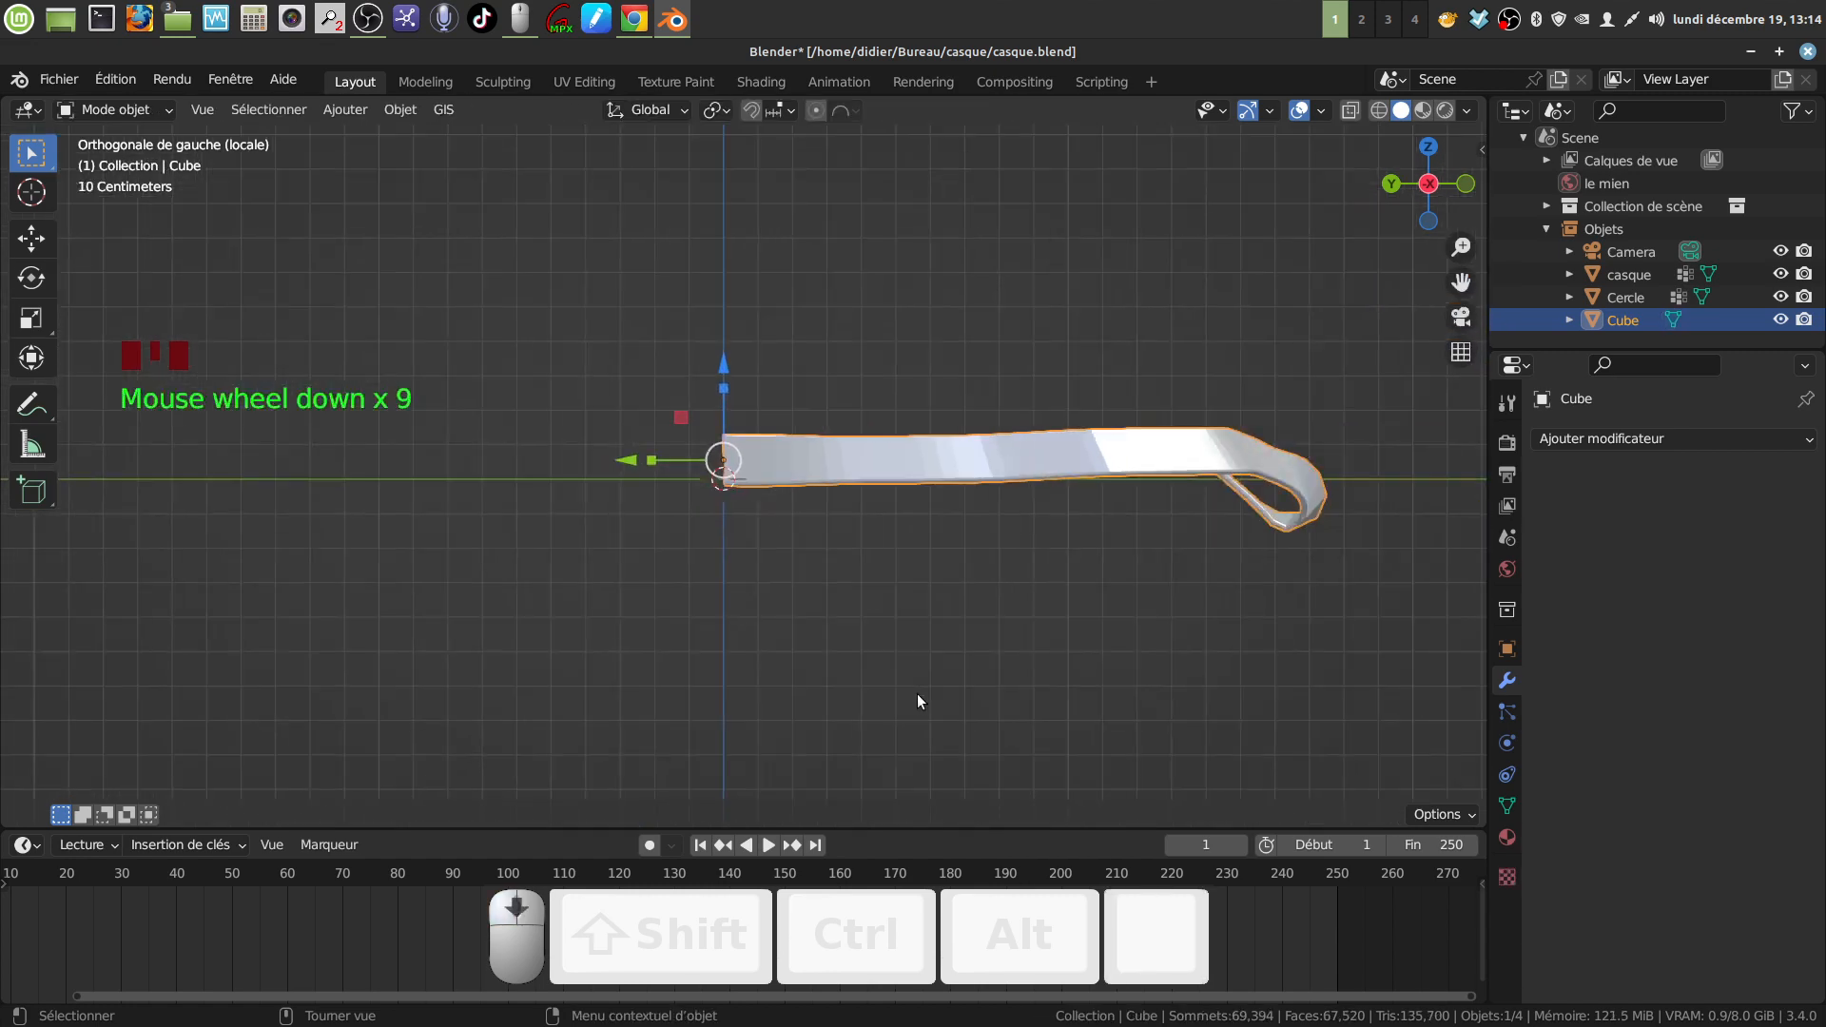
{"action": "scroll", "coordinate": [919, 701], "scroll_direction": "down", "scroll_amount": 3}
{"action": "middle_click_drag", "start_coordinate": [936, 571], "coordinate": [984, 455], "text": "shift"}
{"action": "scroll", "coordinate": [911, 557], "scroll_direction": "up", "scroll_amount": 2}
{"action": "middle_click_drag", "start_coordinate": [862, 500], "coordinate": [859, 478]}
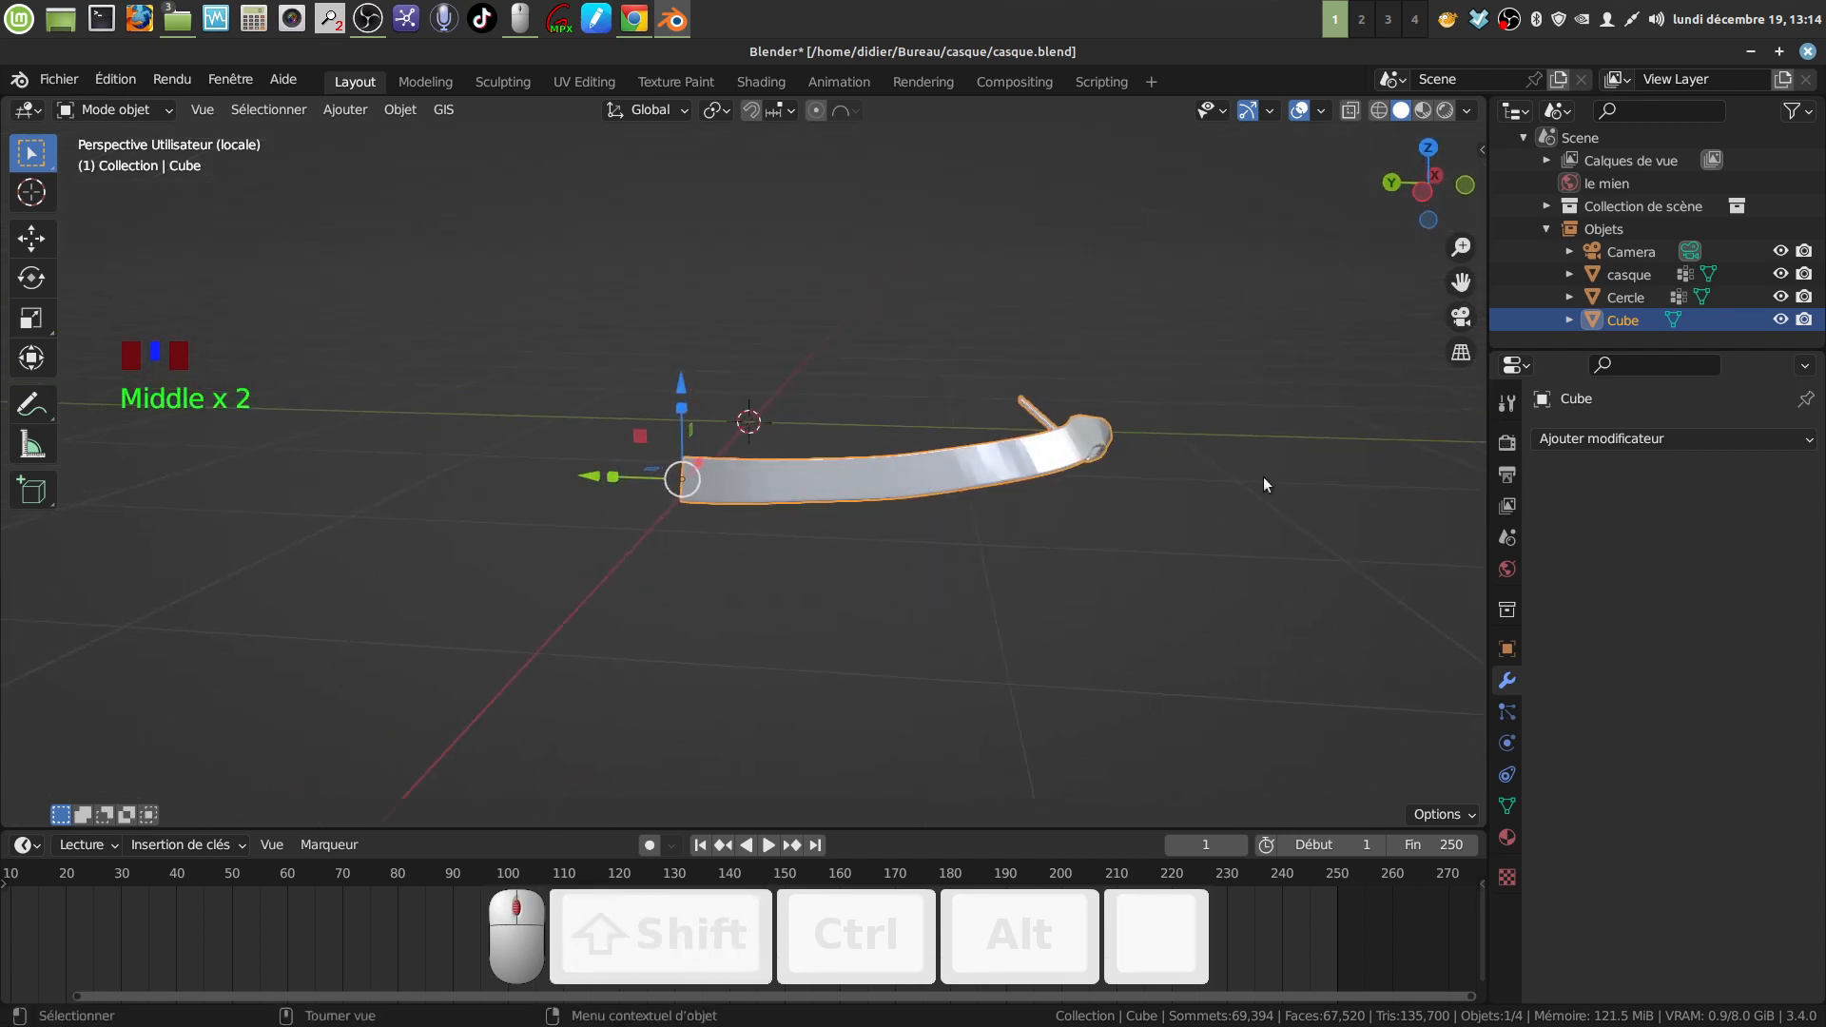
{"action": "left_click", "coordinate": [1813, 443]}
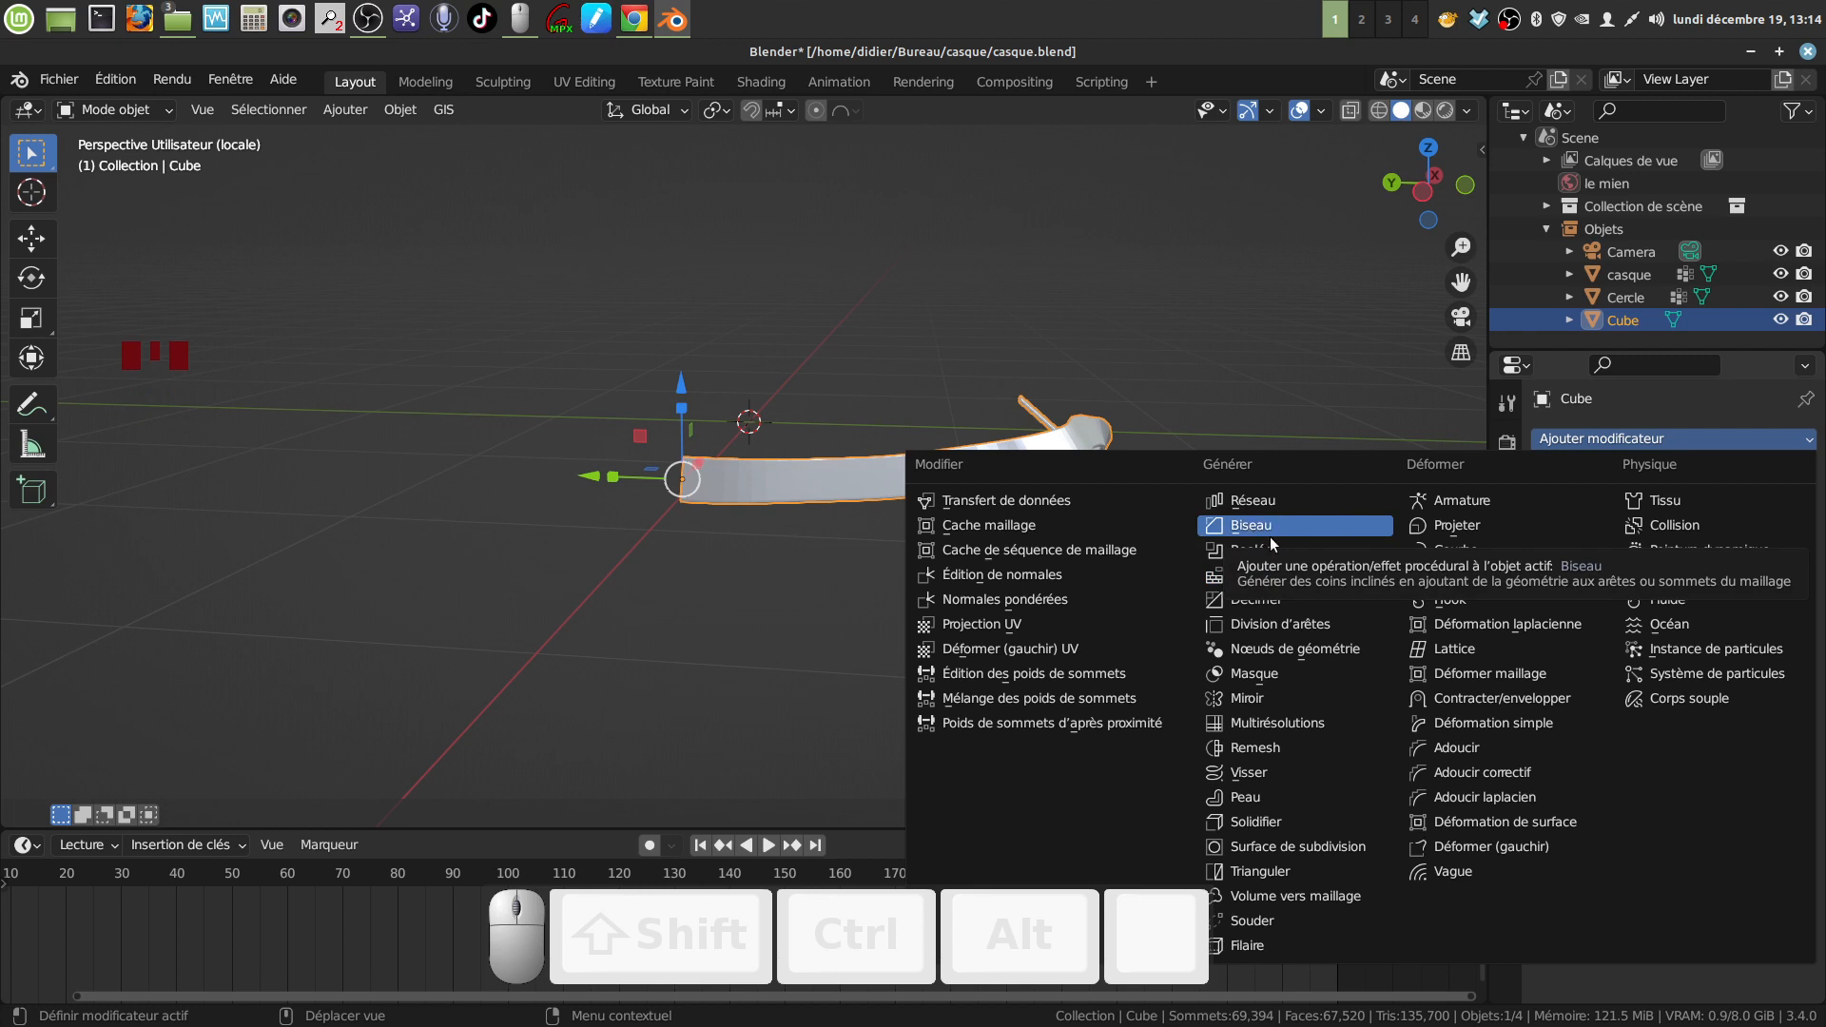
{"action": "left_click", "coordinate": [1305, 700]}
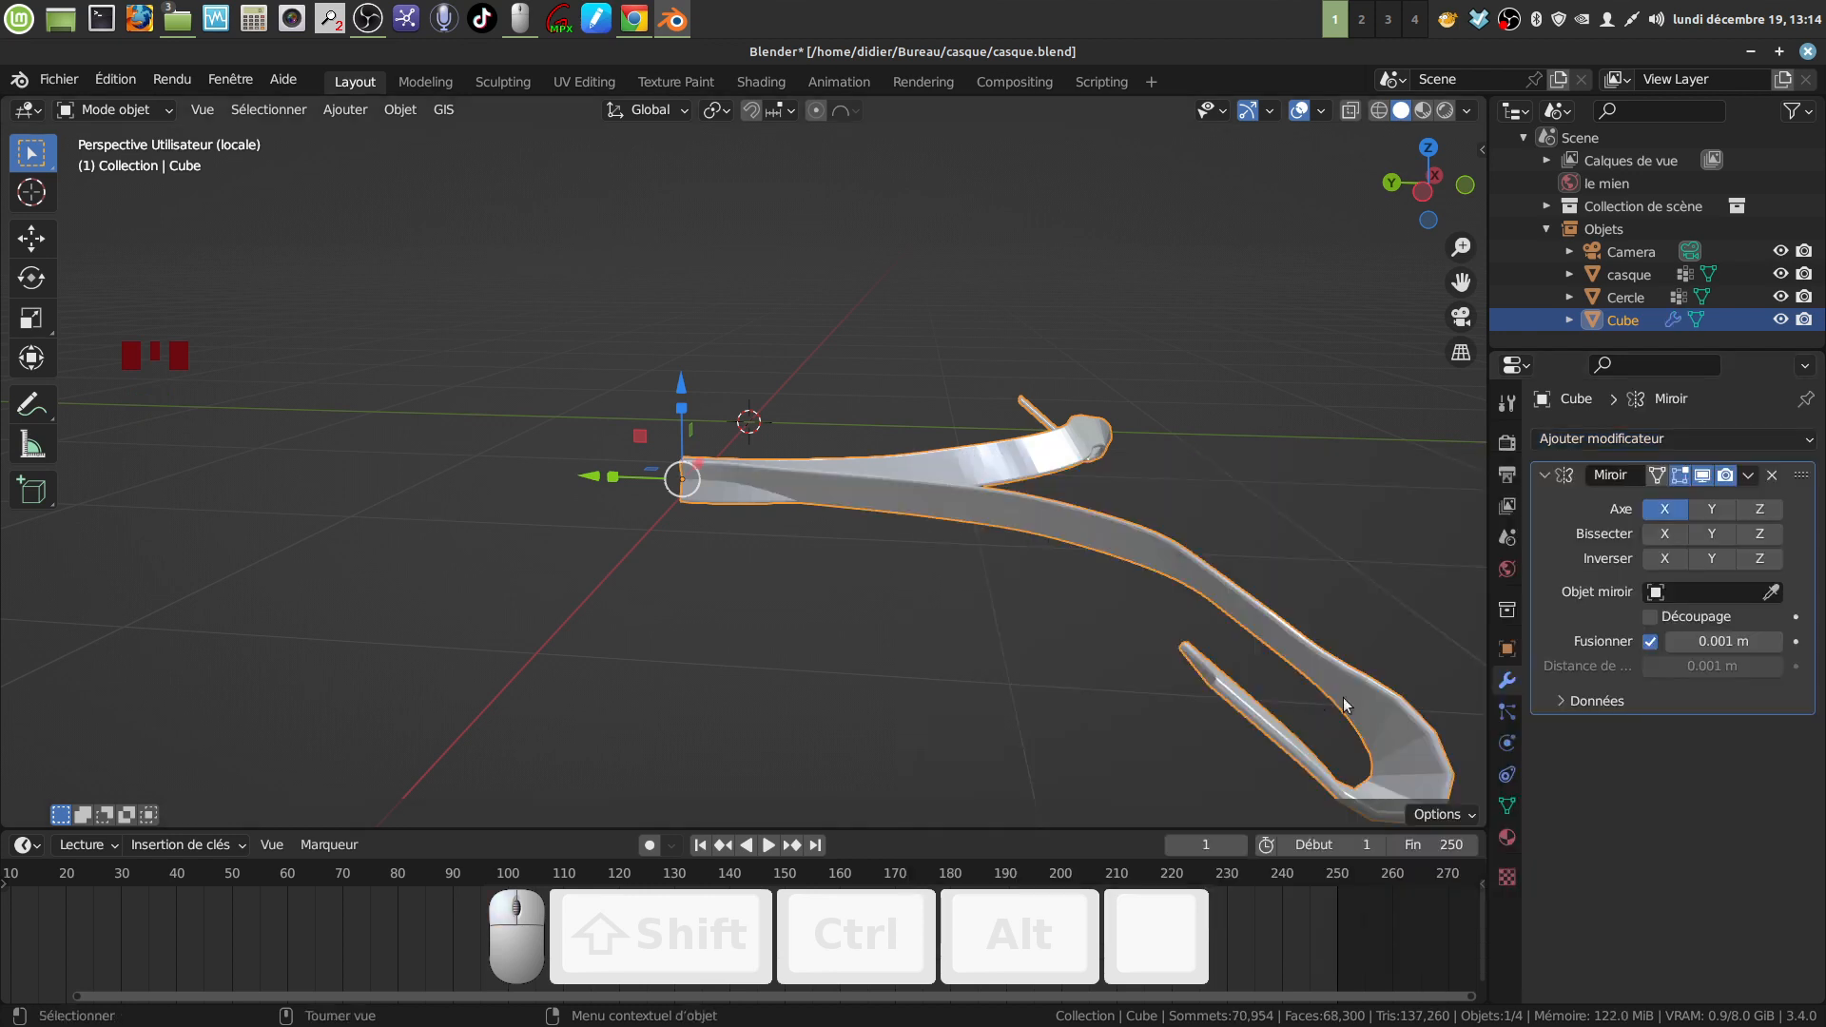
{"action": "left_click", "coordinate": [1710, 511]}
{"action": "left_click", "coordinate": [1666, 511]}
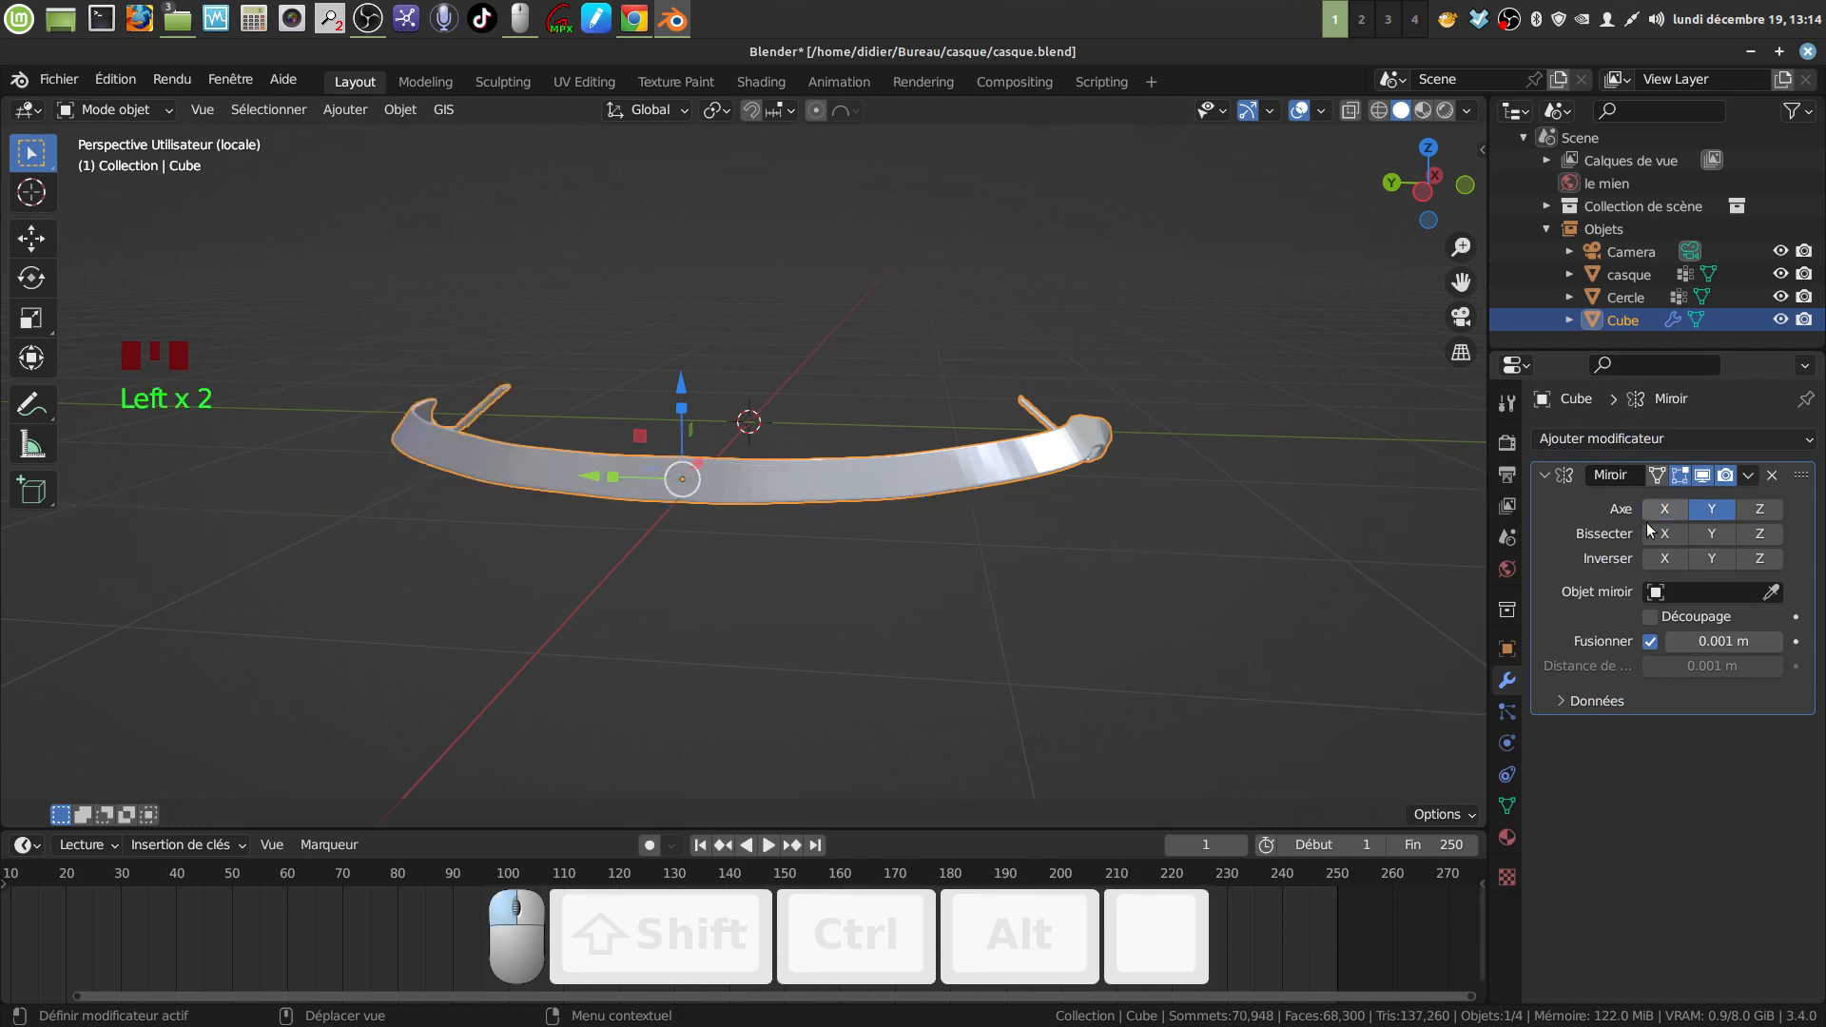
Step: Check the mirrored strap from several angles and apply its Mirror modifier
{"action": "scroll", "coordinate": [893, 616], "scroll_direction": "down", "scroll_amount": 2}
{"action": "middle_click_drag", "start_coordinate": [892, 616], "coordinate": [1094, 652]}
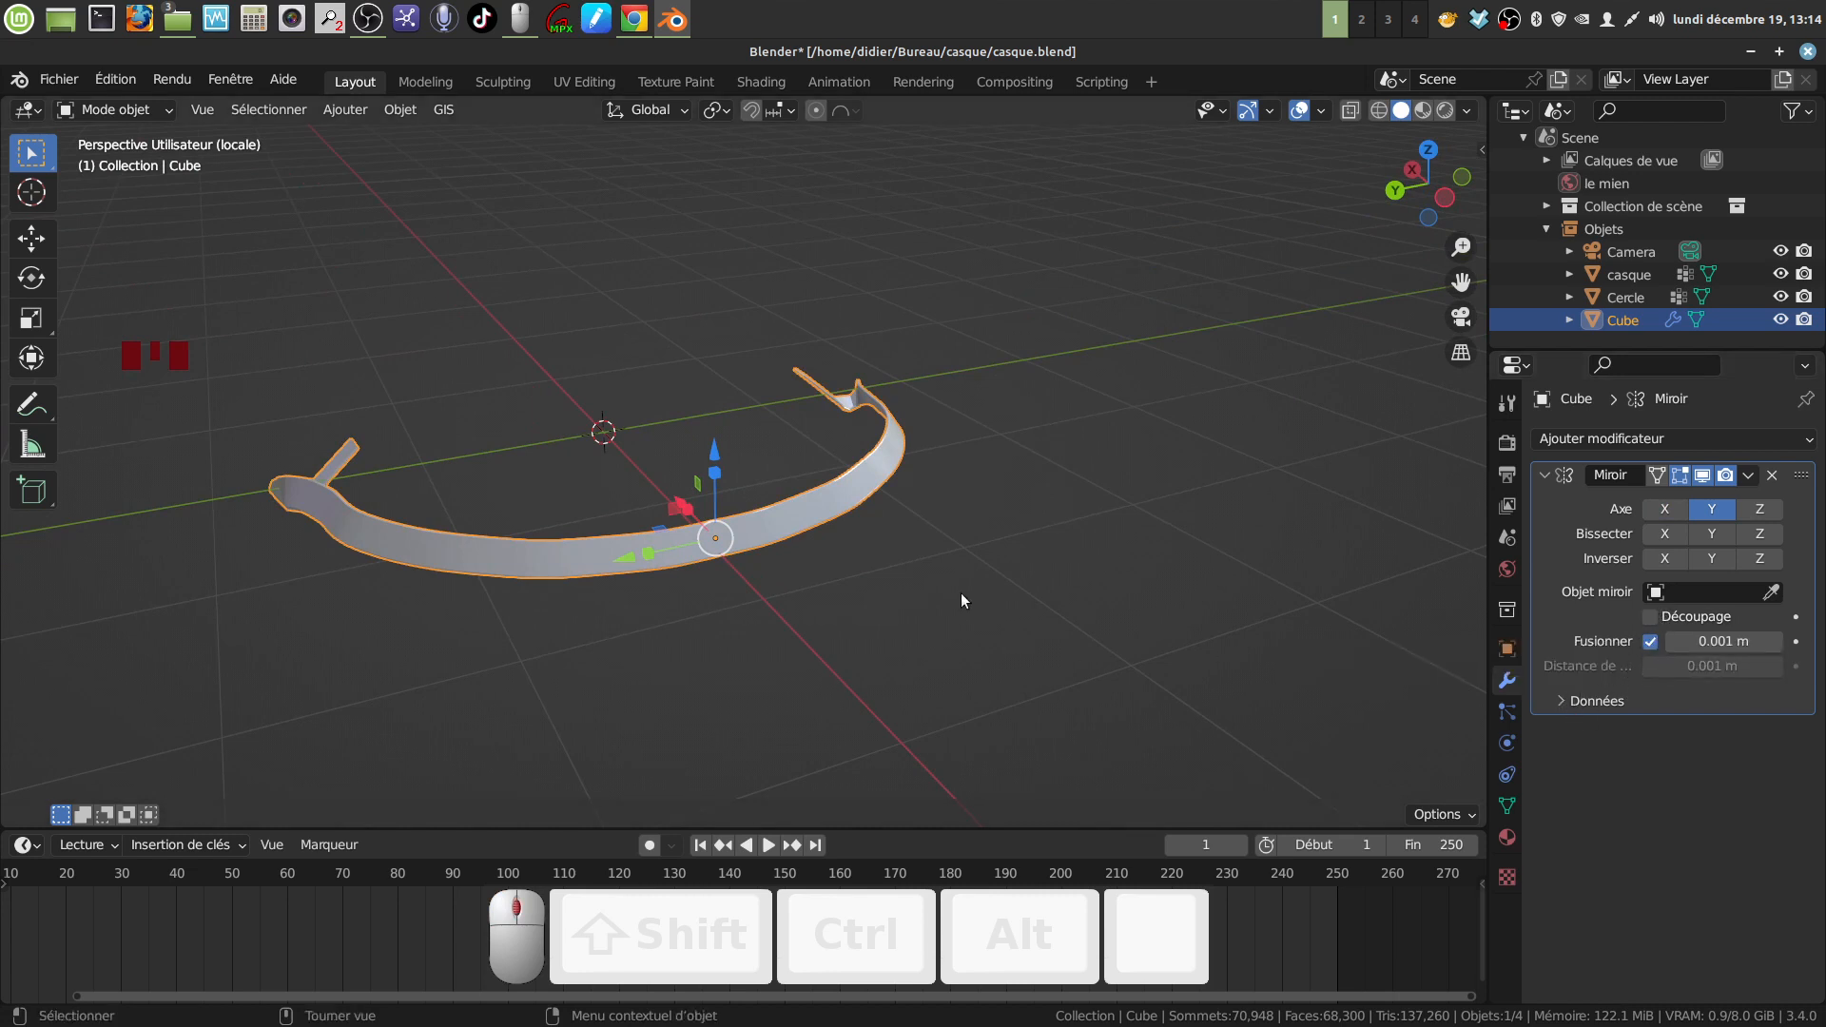
{"action": "middle_click_drag", "start_coordinate": [960, 600], "coordinate": [887, 618]}
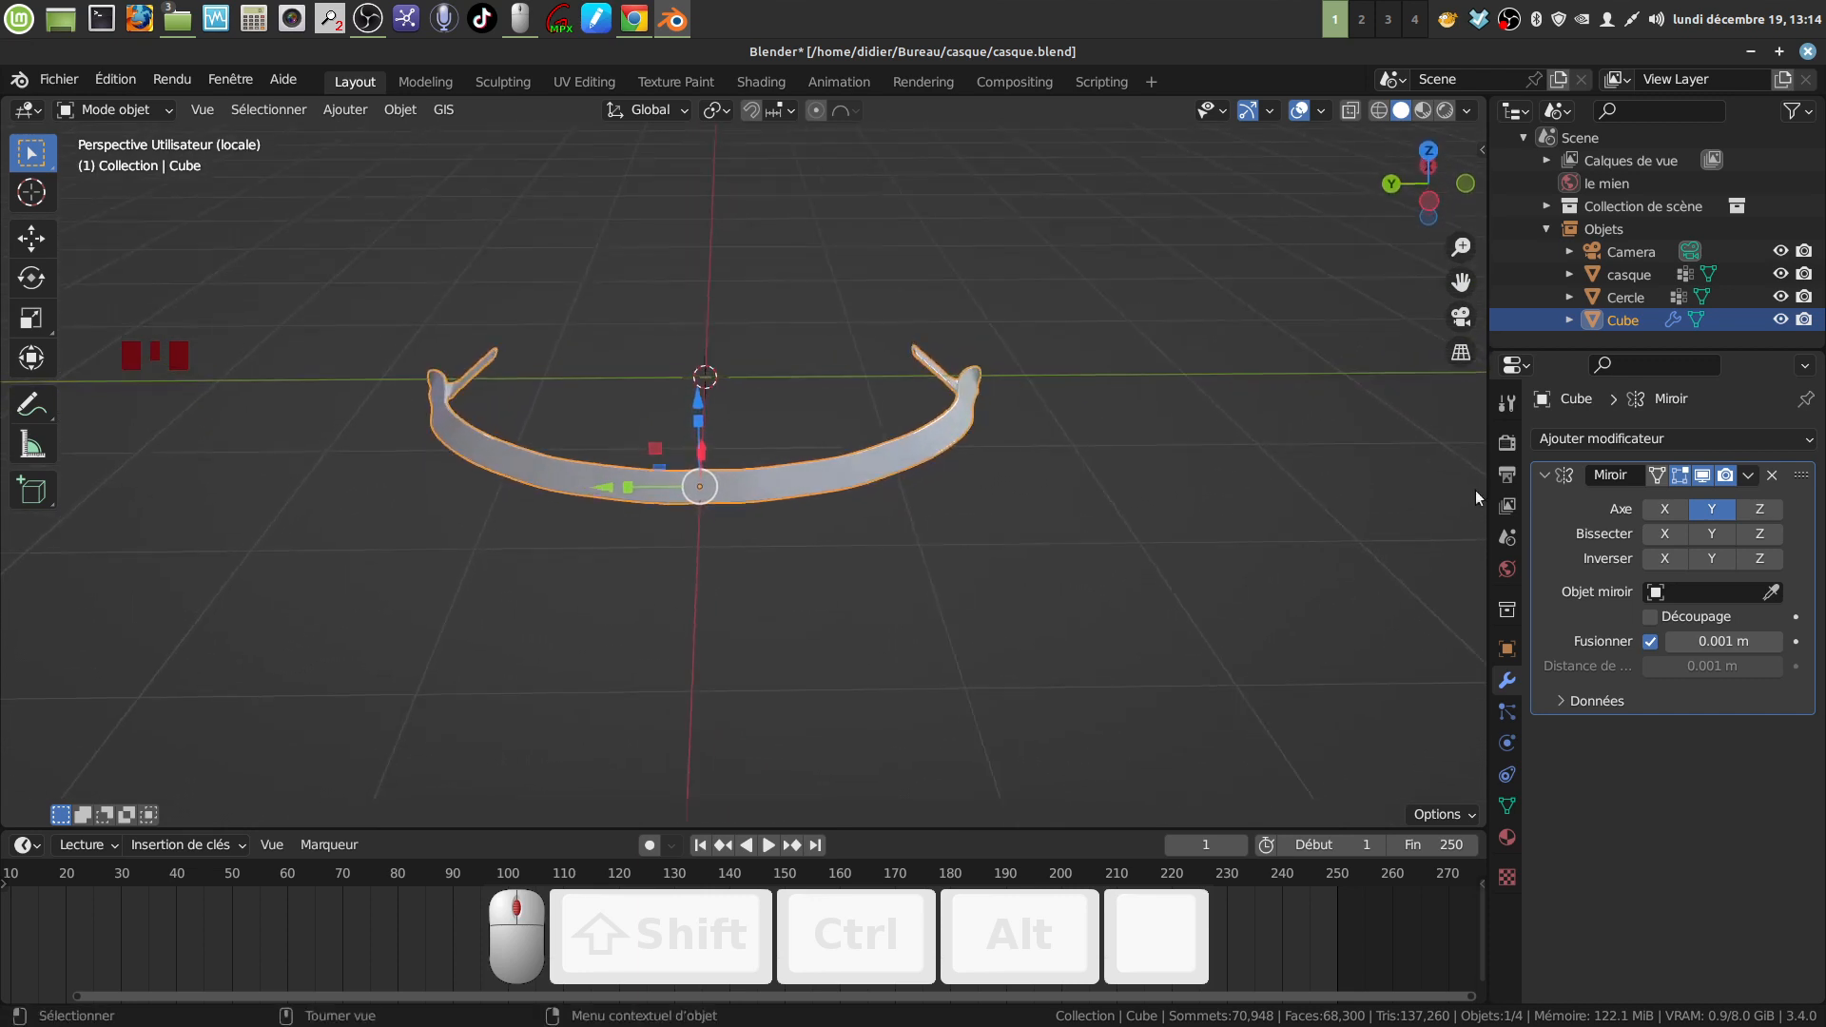
{"action": "left_click", "coordinate": [1812, 445]}
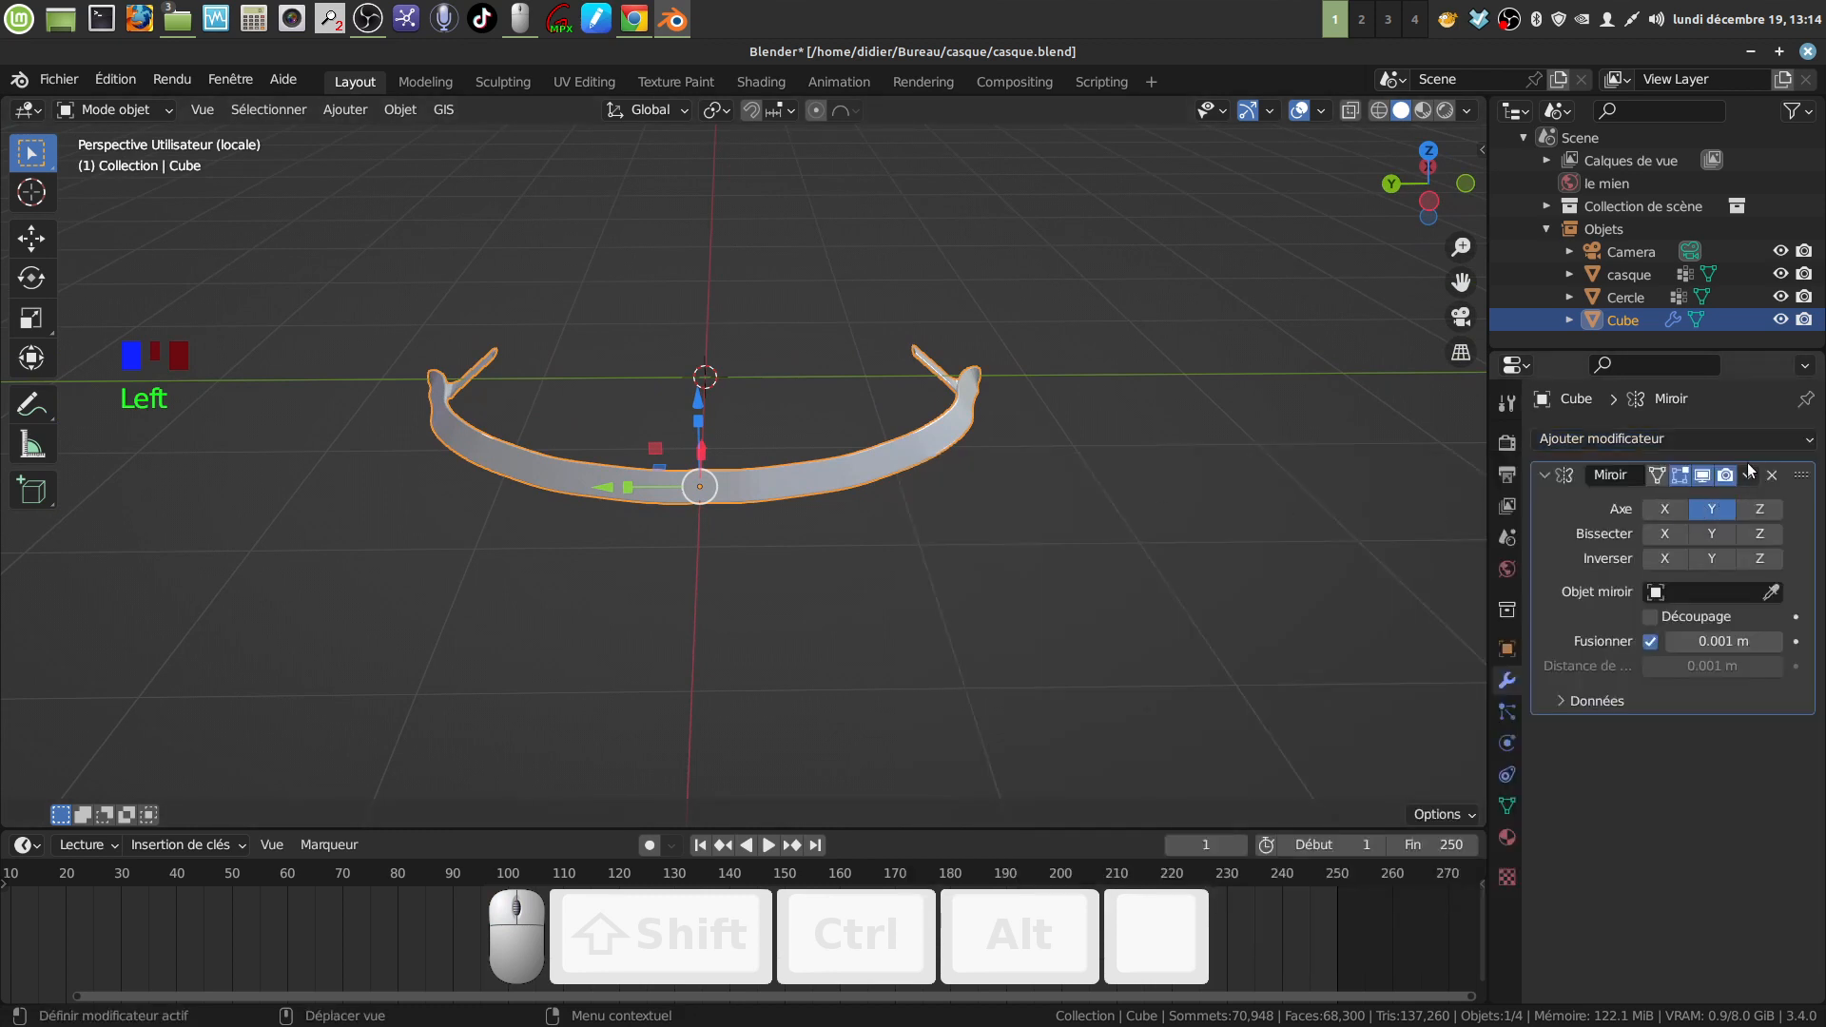
{"action": "left_click", "coordinate": [1750, 474]}
{"action": "left_click", "coordinate": [1640, 500]}
{"action": "middle_click_drag", "start_coordinate": [1022, 517], "coordinate": [1020, 523]}
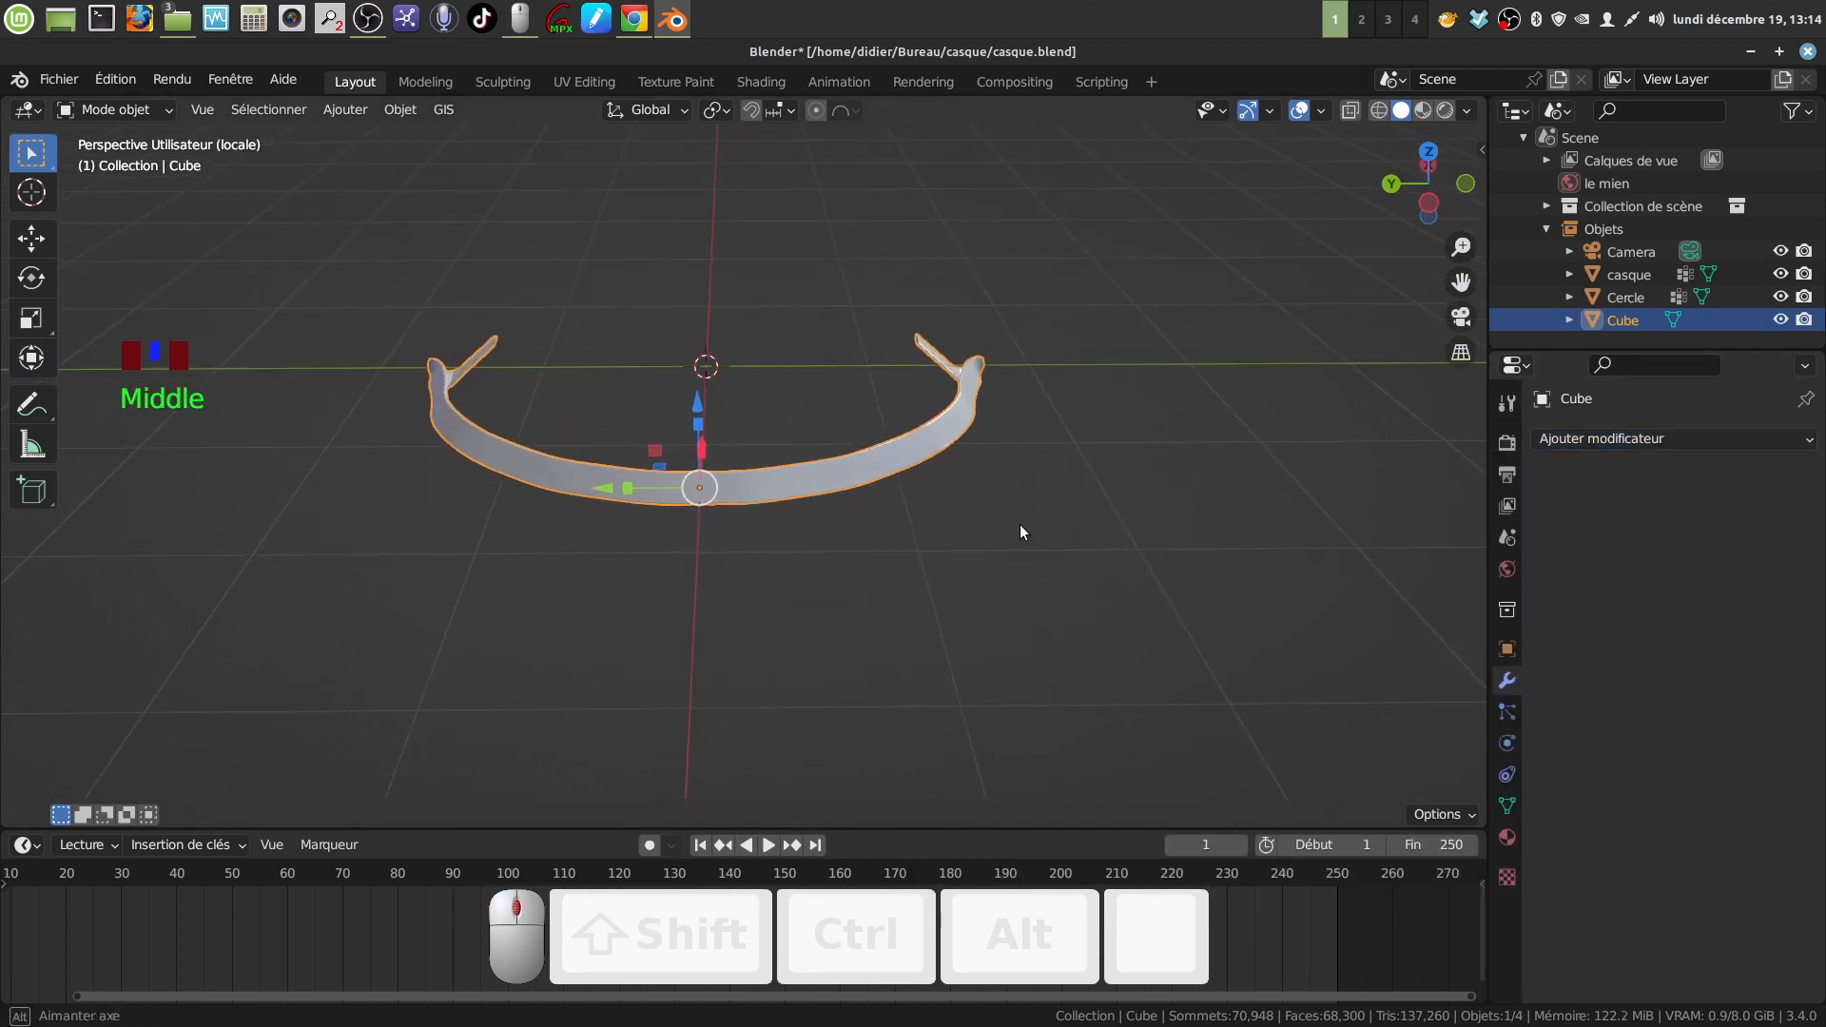
Step: Enter Edit Mode on the mirrored strap and frame its front centre seam close up
{"action": "scroll", "coordinate": [1021, 529], "scroll_direction": "up", "scroll_amount": 3}
{"action": "middle_click_drag", "start_coordinate": [811, 612], "coordinate": [738, 571]}
{"action": "key", "text": "KP_Delete"}
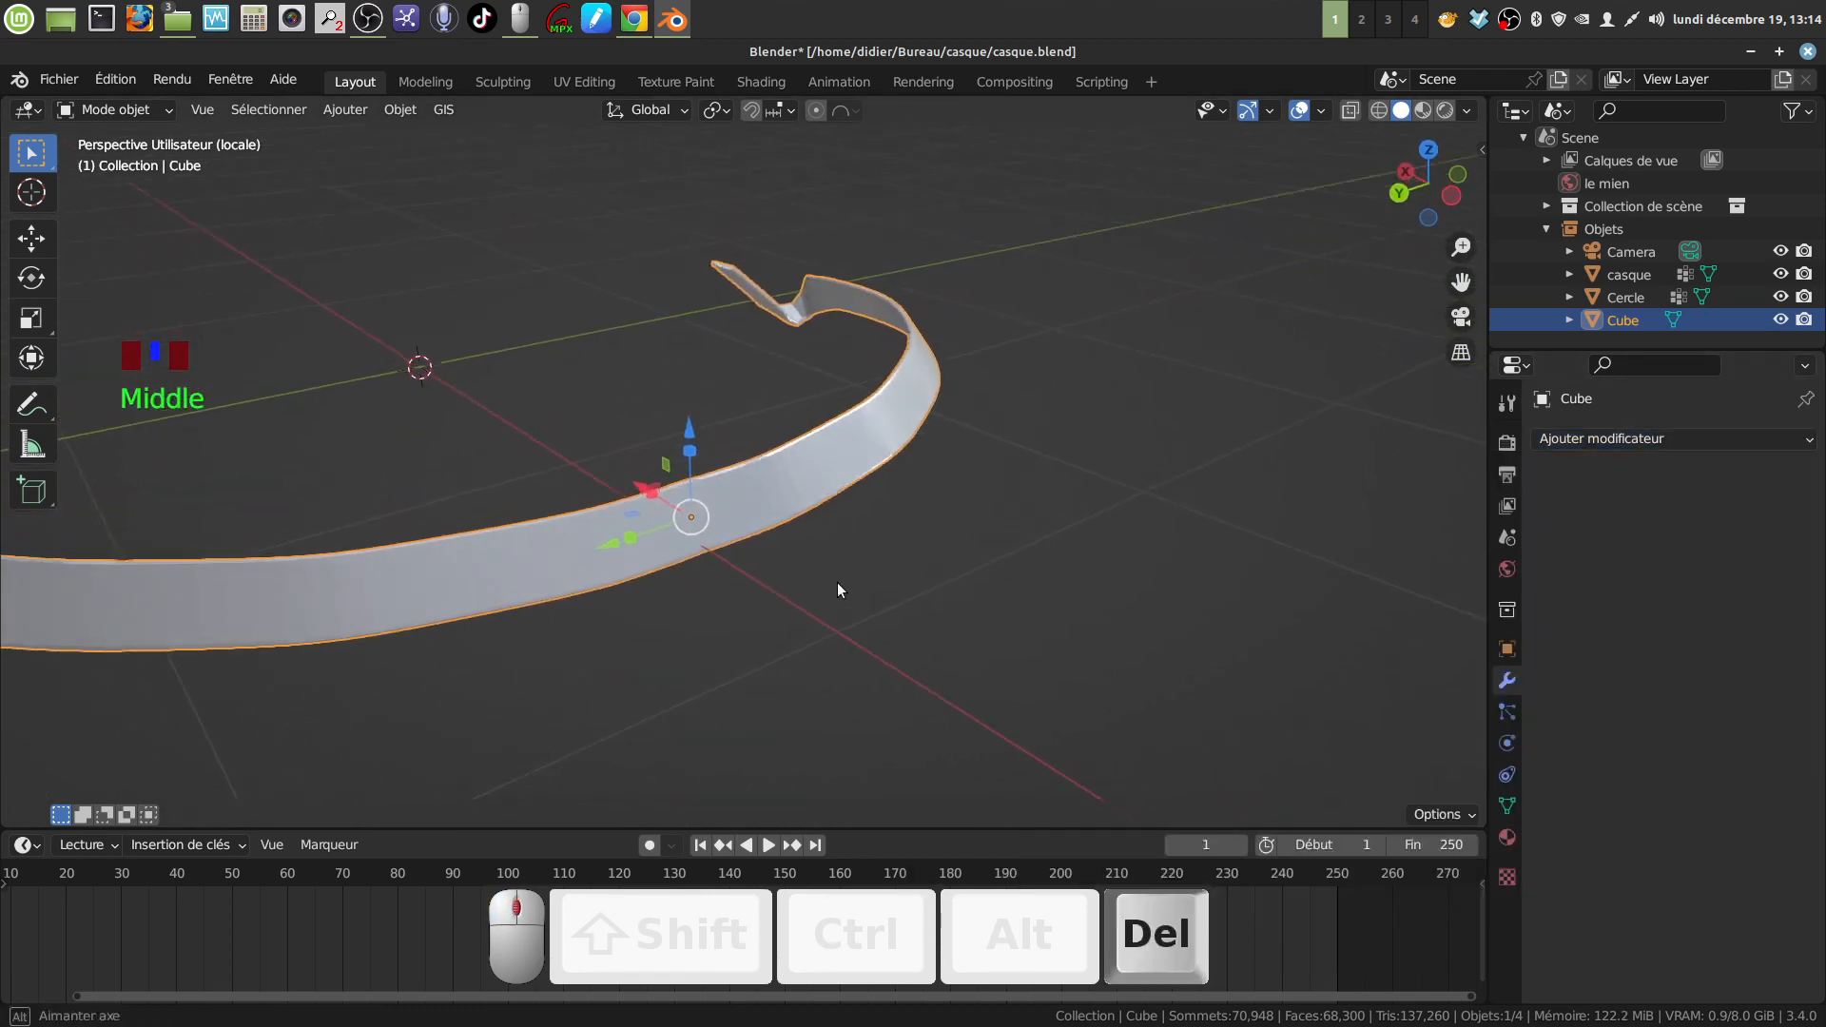
{"action": "mouse_move", "coordinate": [850, 624]}
{"action": "middle_mouse_down"}
{"action": "mouse_move", "coordinate": [722, 584]}
{"action": "mouse_move", "coordinate": [752, 616]}
{"action": "mouse_move", "coordinate": [848, 607]}
{"action": "mouse_move", "coordinate": [814, 504]}
{"action": "mouse_move", "coordinate": [804, 642]}
{"action": "mouse_move", "coordinate": [742, 562]}
{"action": "mouse_move", "coordinate": [733, 603]}
{"action": "mouse_move", "coordinate": [762, 431]}
{"action": "mouse_move", "coordinate": [590, 558]}
{"action": "mouse_move", "coordinate": [782, 259]}
{"action": "mouse_move", "coordinate": [758, 603]}
{"action": "mouse_move", "coordinate": [723, 709]}
{"action": "mouse_move", "coordinate": [750, 799]}
{"action": "mouse_move", "coordinate": [722, 387]}
{"action": "mouse_move", "coordinate": [728, 751]}
{"action": "mouse_move", "coordinate": [734, 658]}
{"action": "mouse_move", "coordinate": [738, 693]}
{"action": "mouse_move", "coordinate": [836, 625]}
{"action": "middle_mouse_up"}
{"action": "key", "text": "Tab"}
{"action": "scroll", "coordinate": [736, 633], "scroll_direction": "up", "scroll_amount": 3}
{"action": "scroll", "coordinate": [842, 601], "scroll_direction": "up", "scroll_amount": 3}
{"action": "scroll", "coordinate": [818, 509], "scroll_direction": "up", "scroll_amount": 2}
{"action": "scroll", "coordinate": [801, 644], "scroll_direction": "up", "scroll_amount": 4}
{"action": "scroll", "coordinate": [758, 619], "scroll_direction": "down", "scroll_amount": 4}
{"action": "scroll", "coordinate": [728, 751], "scroll_direction": "up", "scroll_amount": 2}
{"action": "scroll", "coordinate": [714, 542], "scroll_direction": "up", "scroll_amount": 3}
{"action": "left_click", "coordinate": [715, 543]}
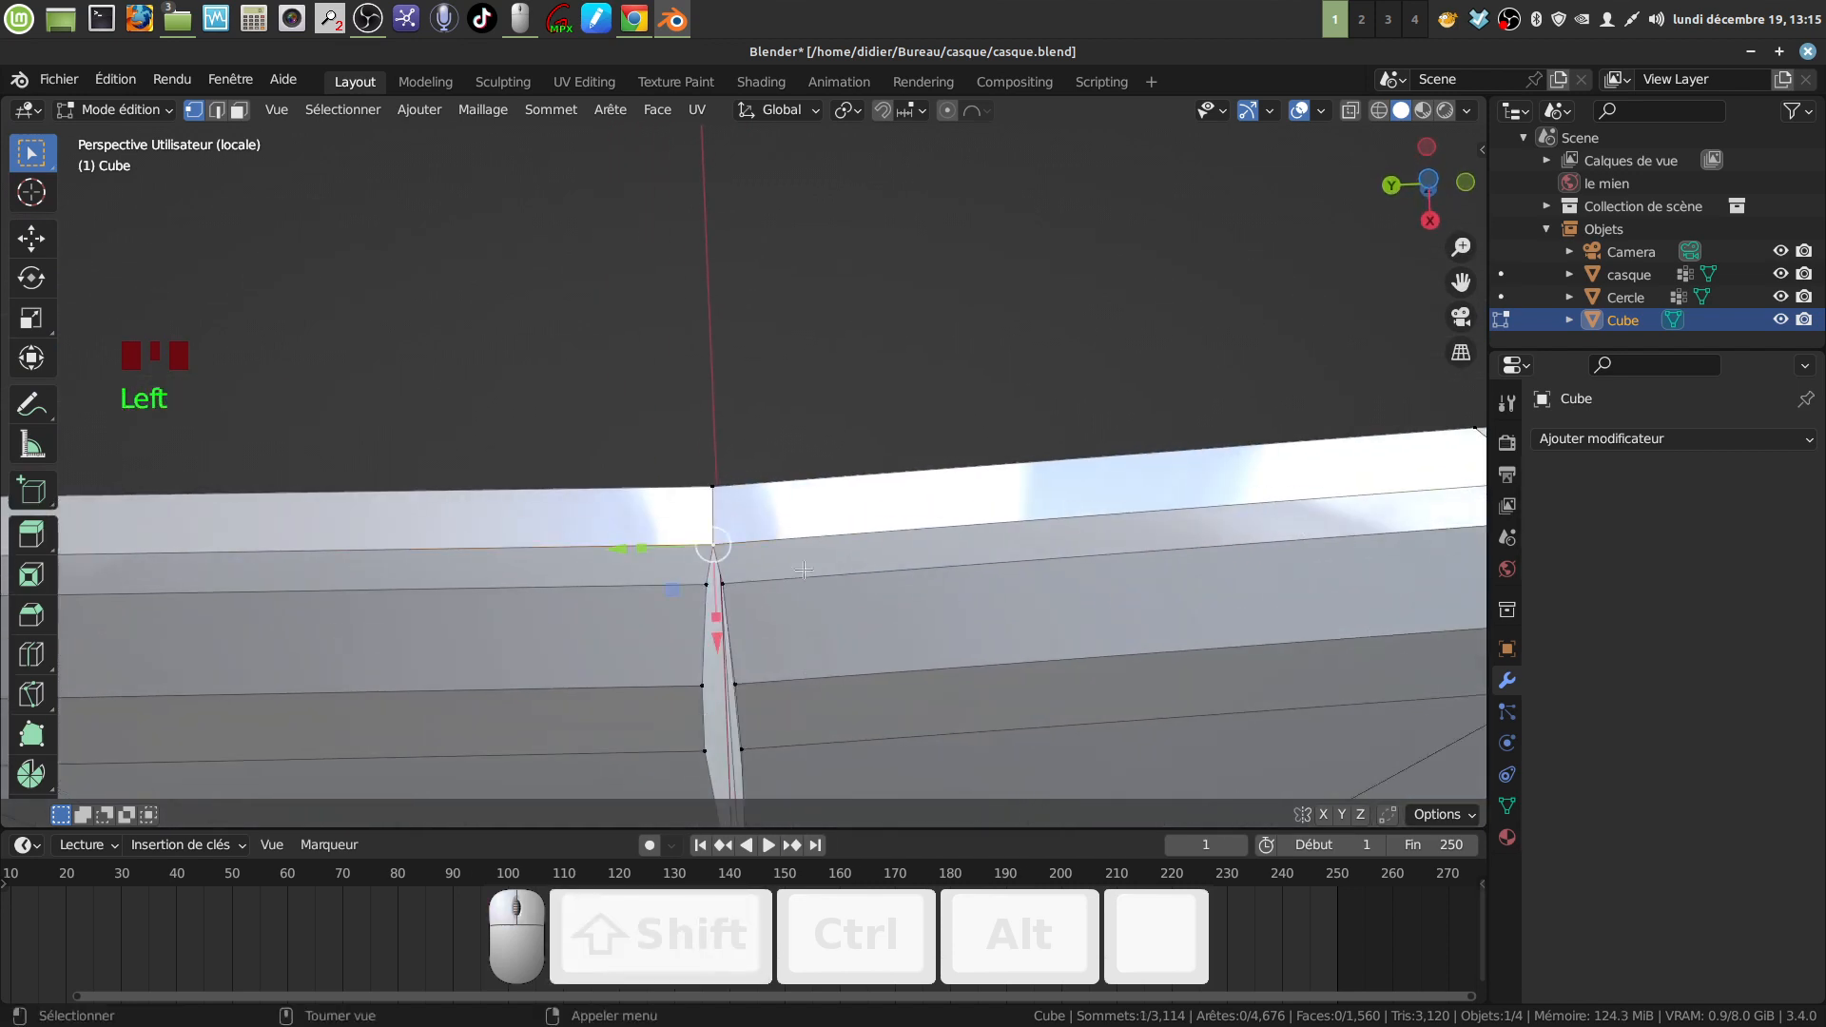
{"action": "key", "text": "g"}
{"action": "left_click", "coordinate": [826, 541]}
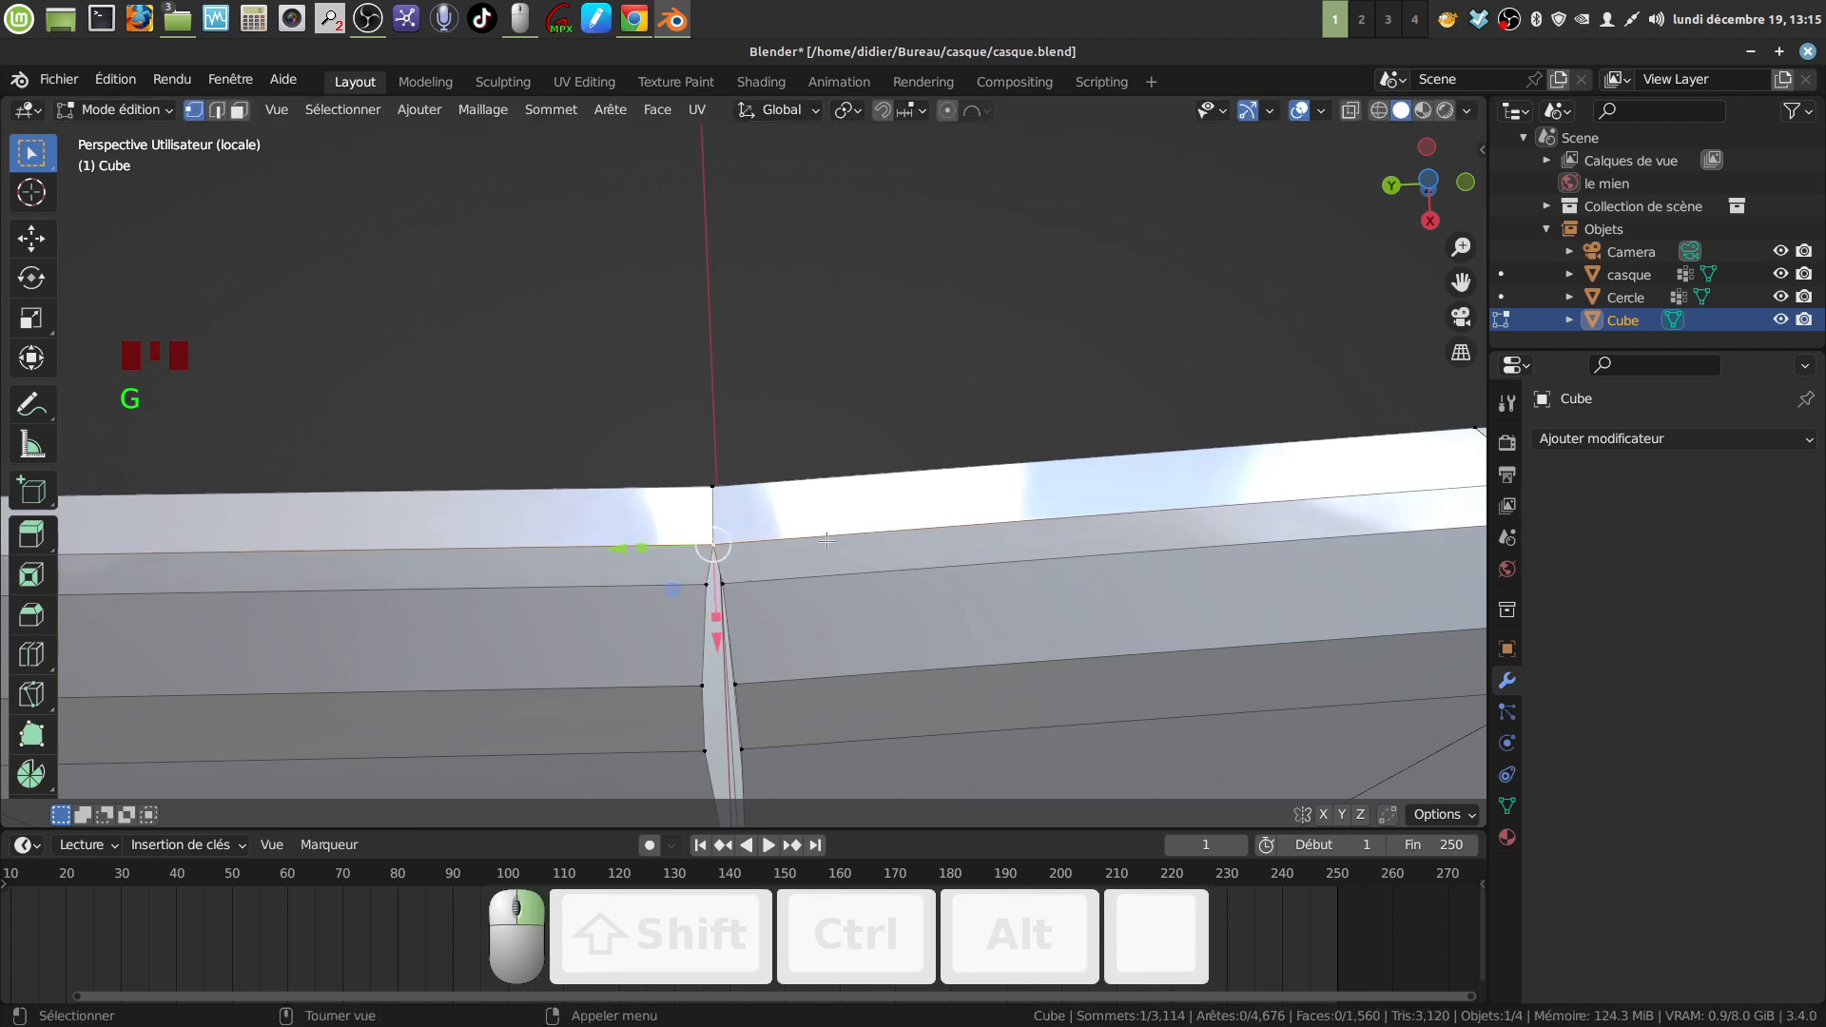
Step: Hide the viewport gizmos and merge the first open pair of vertices along the front seam at their centre
{"action": "left_click", "coordinate": [701, 586]}
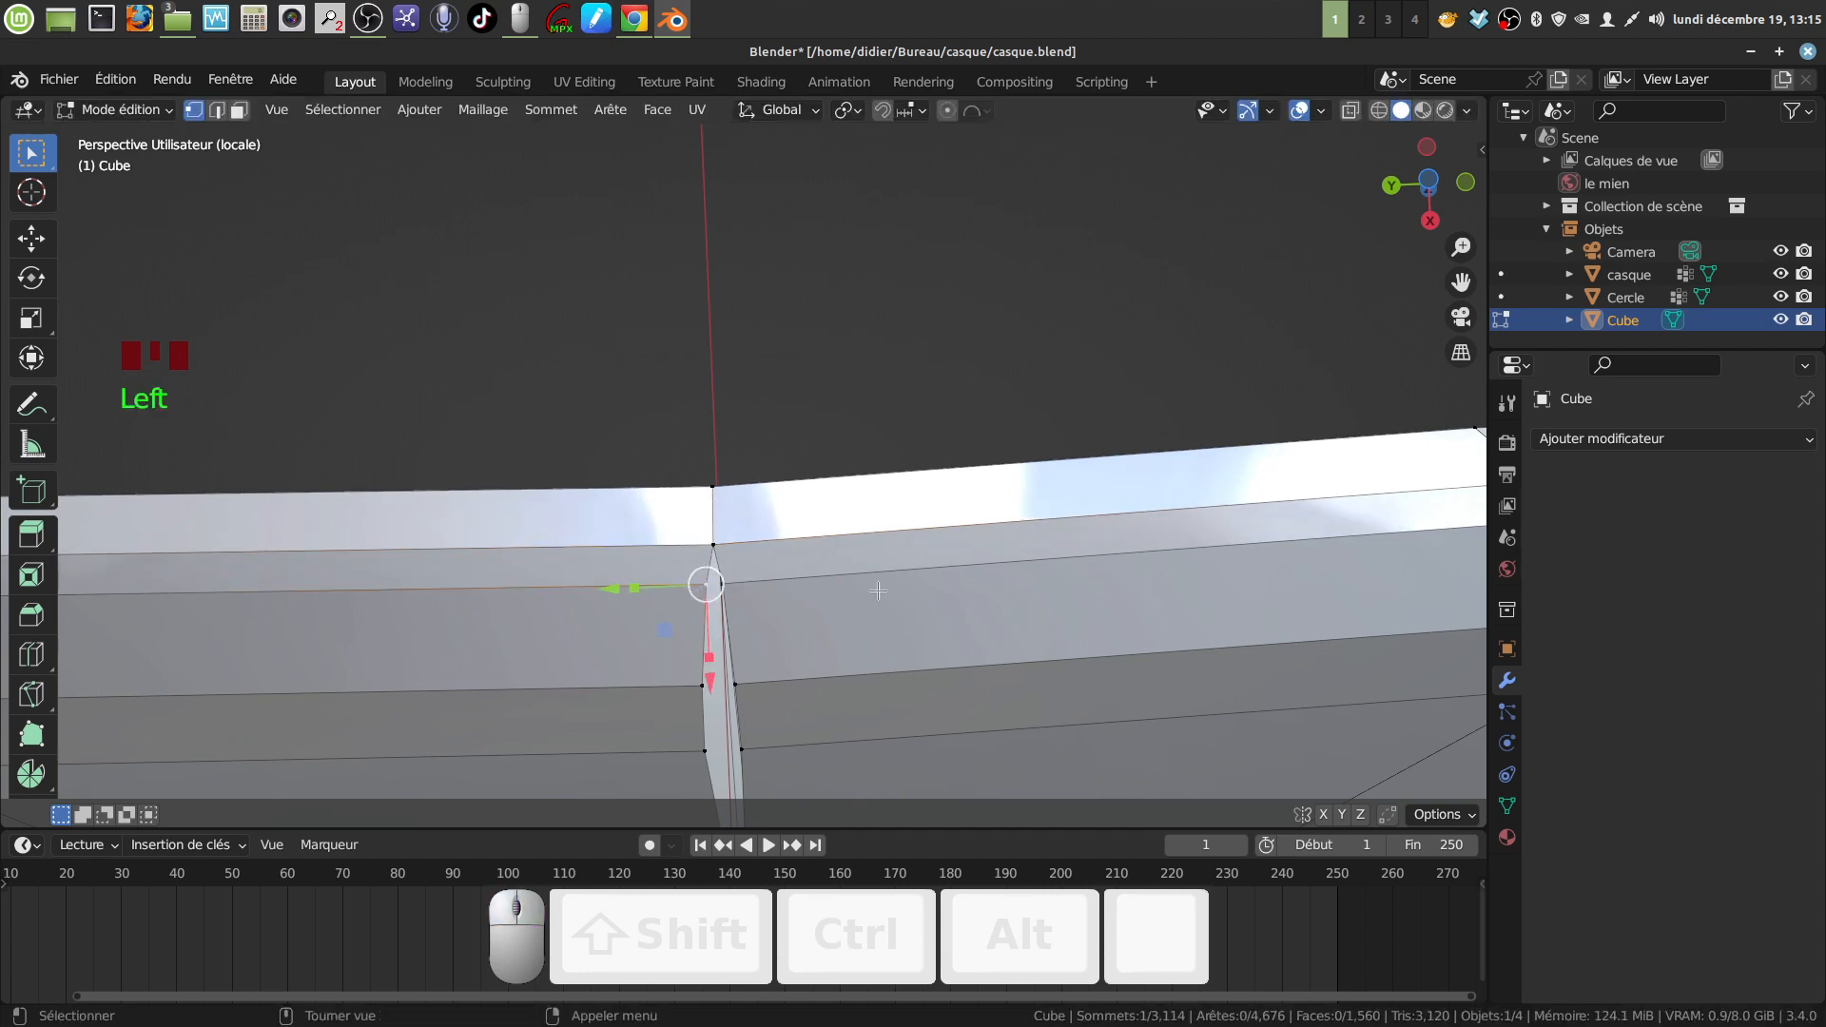
{"action": "left_click", "coordinate": [1245, 112]}
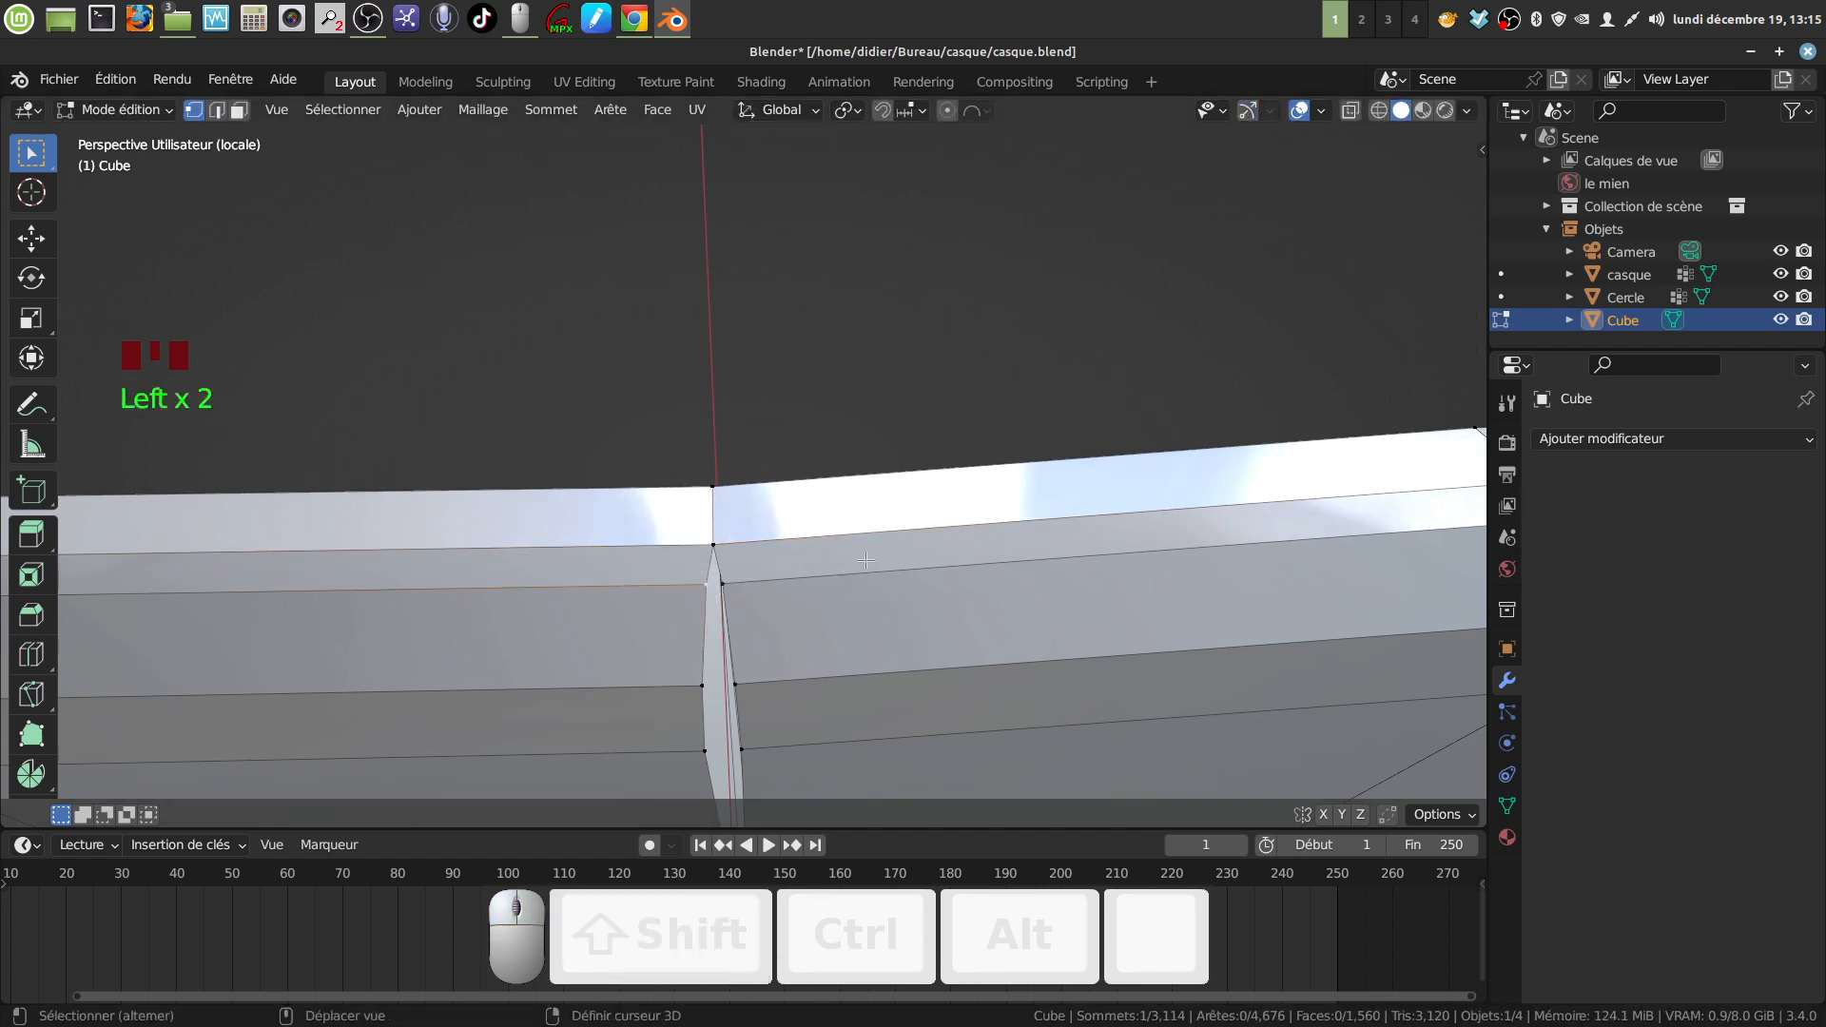
{"action": "left_click", "coordinate": [722, 583], "text": "shift"}
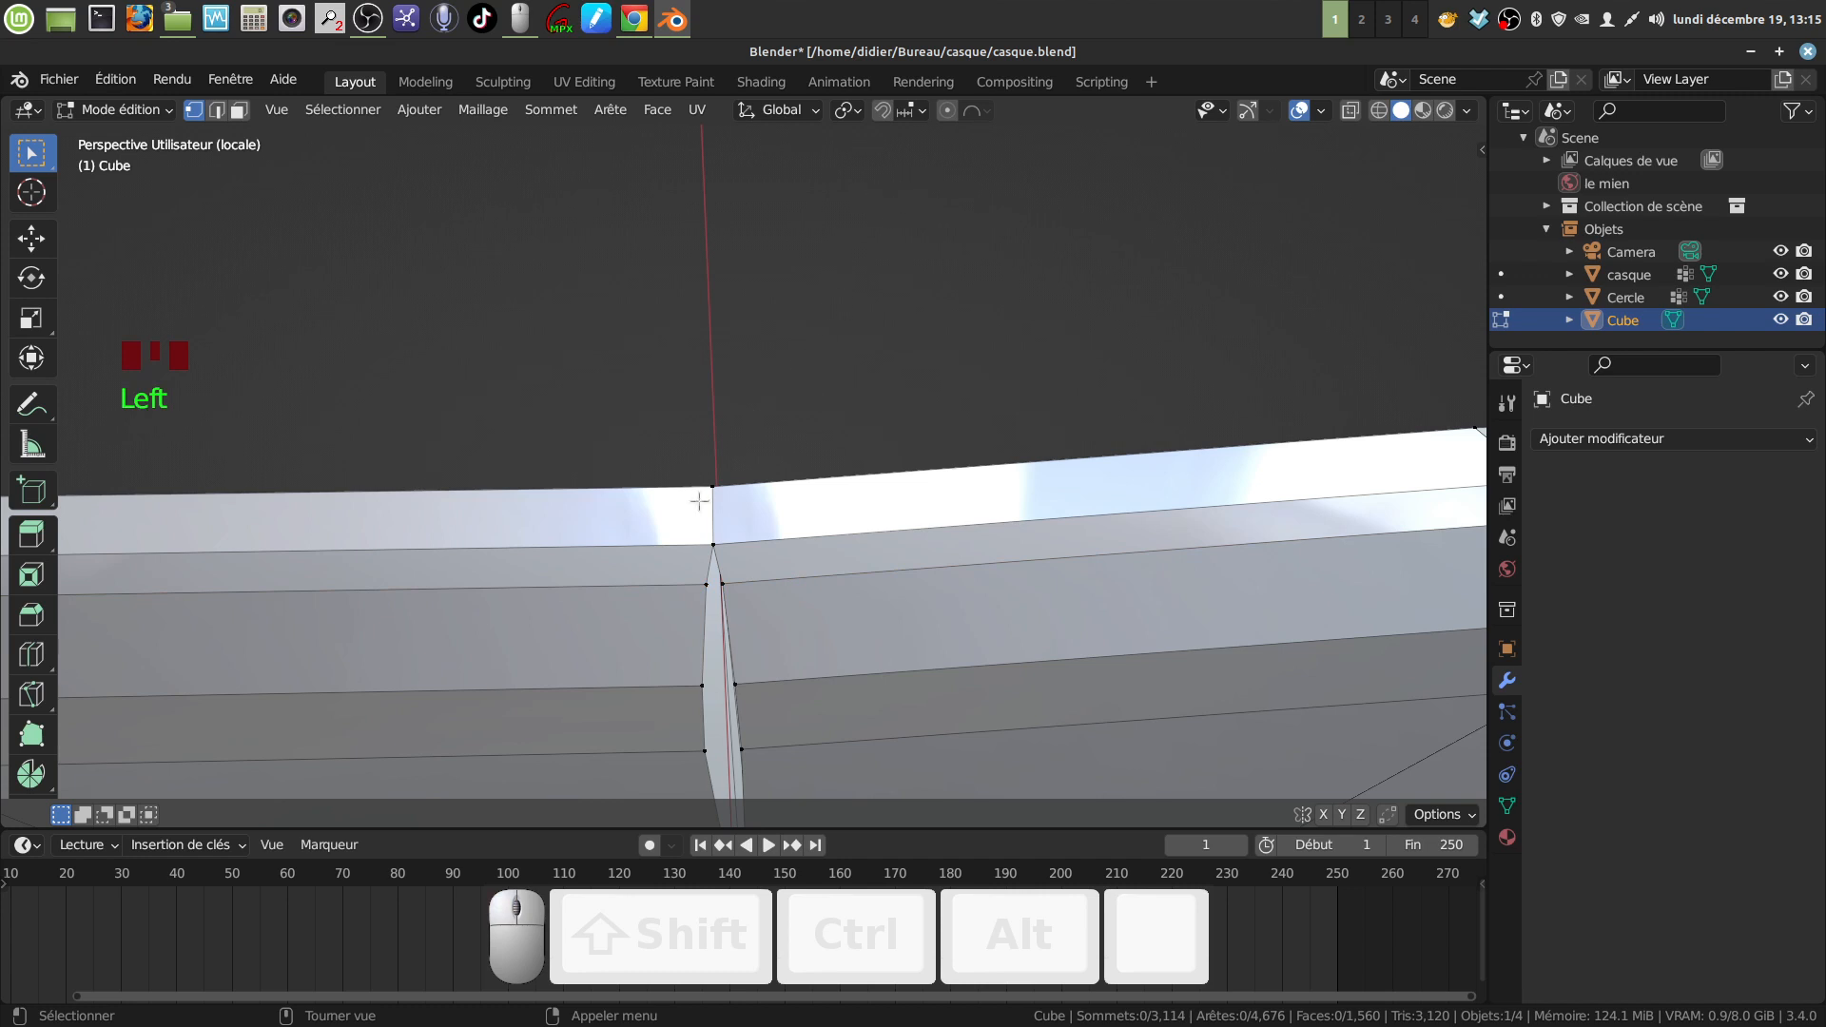
{"action": "left_click", "coordinate": [700, 577]}
{"action": "key", "text": "m"}
{"action": "left_click", "coordinate": [848, 363]}
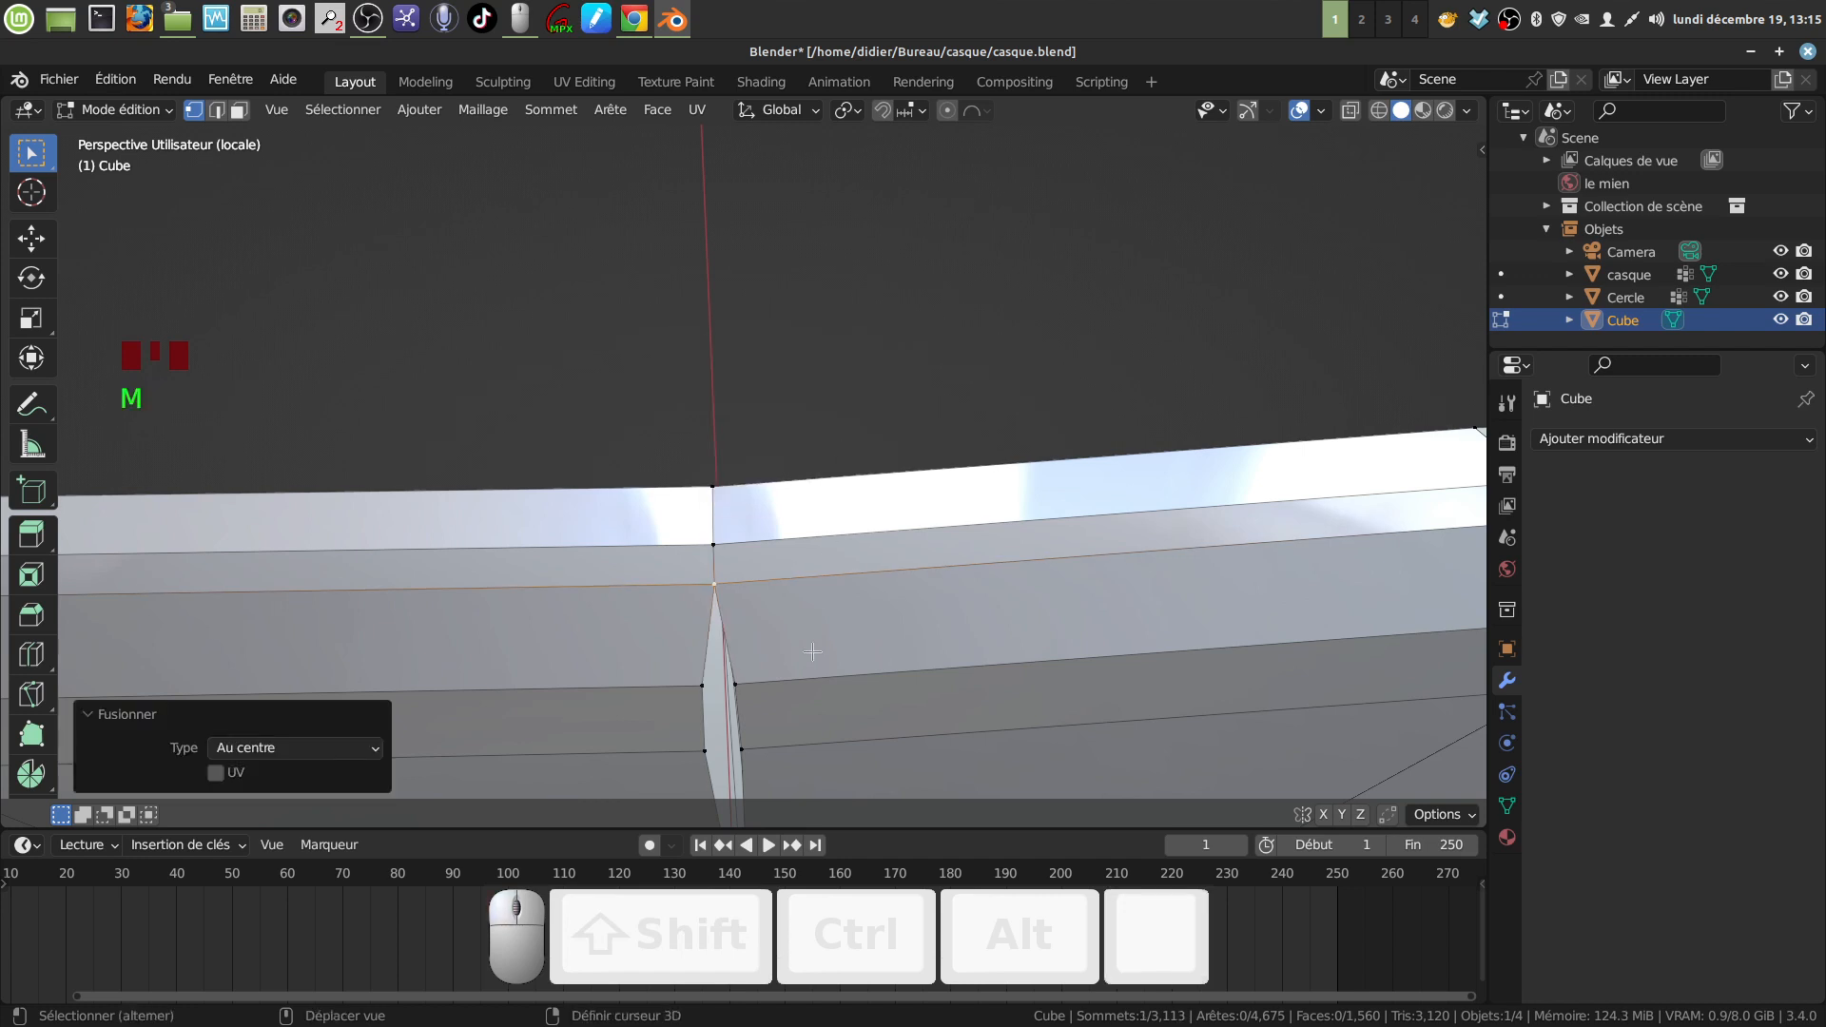
Step: Merge the second open pair of vertices along the front seam at their centre
{"action": "middle_click_drag", "start_coordinate": [762, 720], "coordinate": [788, 477], "text": "shift"}
{"action": "left_click", "coordinate": [765, 479]}
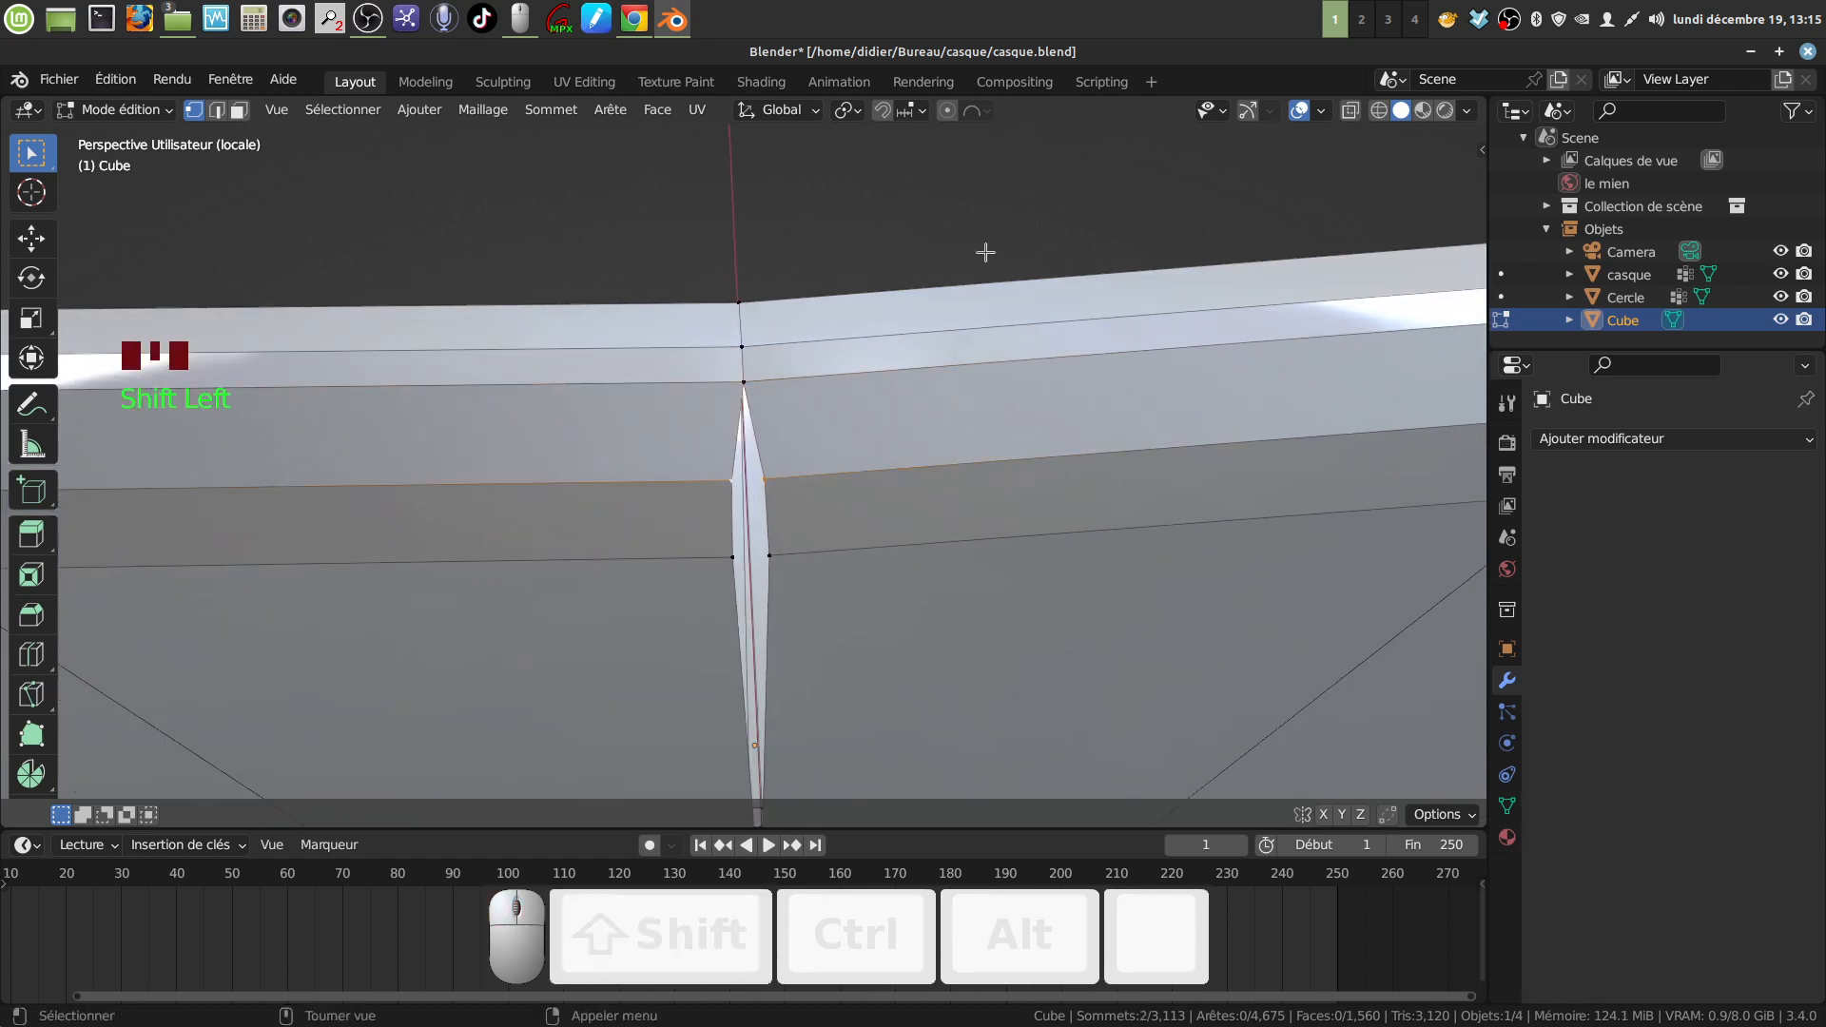
{"action": "key", "text": "m"}
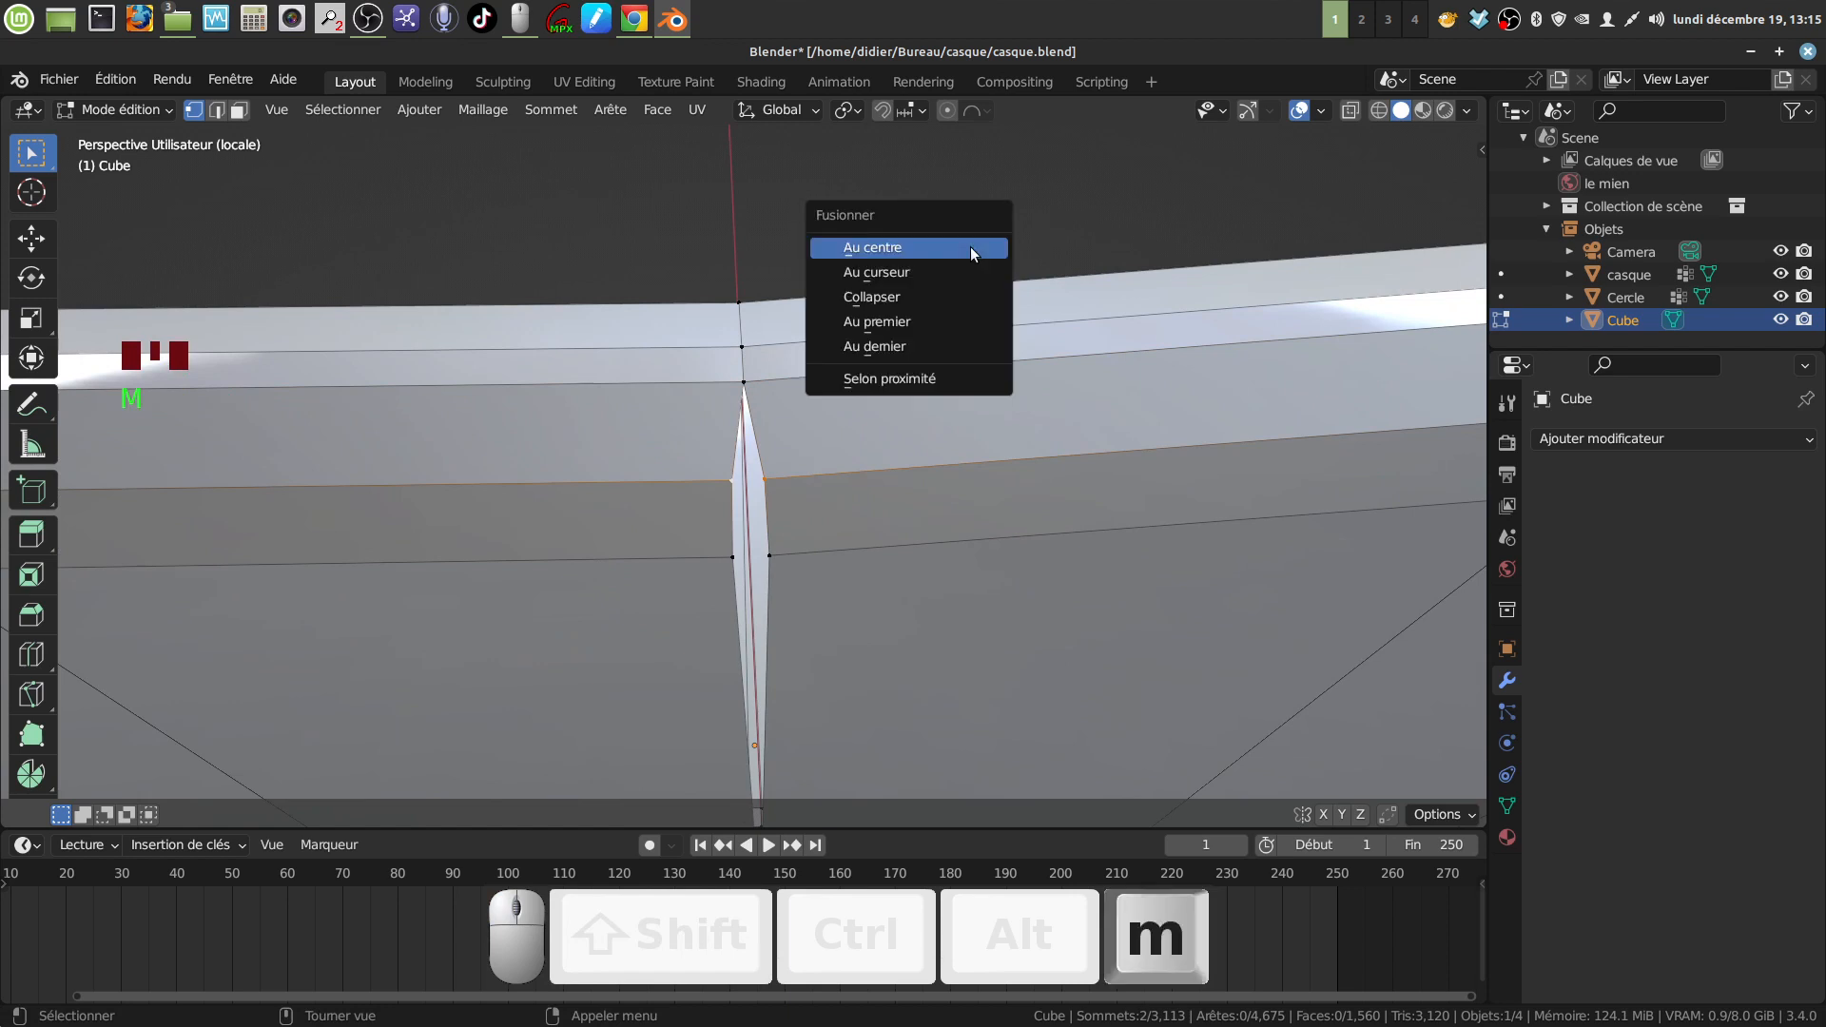
{"action": "left_click", "coordinate": [970, 248]}
Step: Merge the third open pair of seam vertices, on the border of the strap's broad face, at their centre
{"action": "left_click", "coordinate": [752, 565], "text": "shift"}
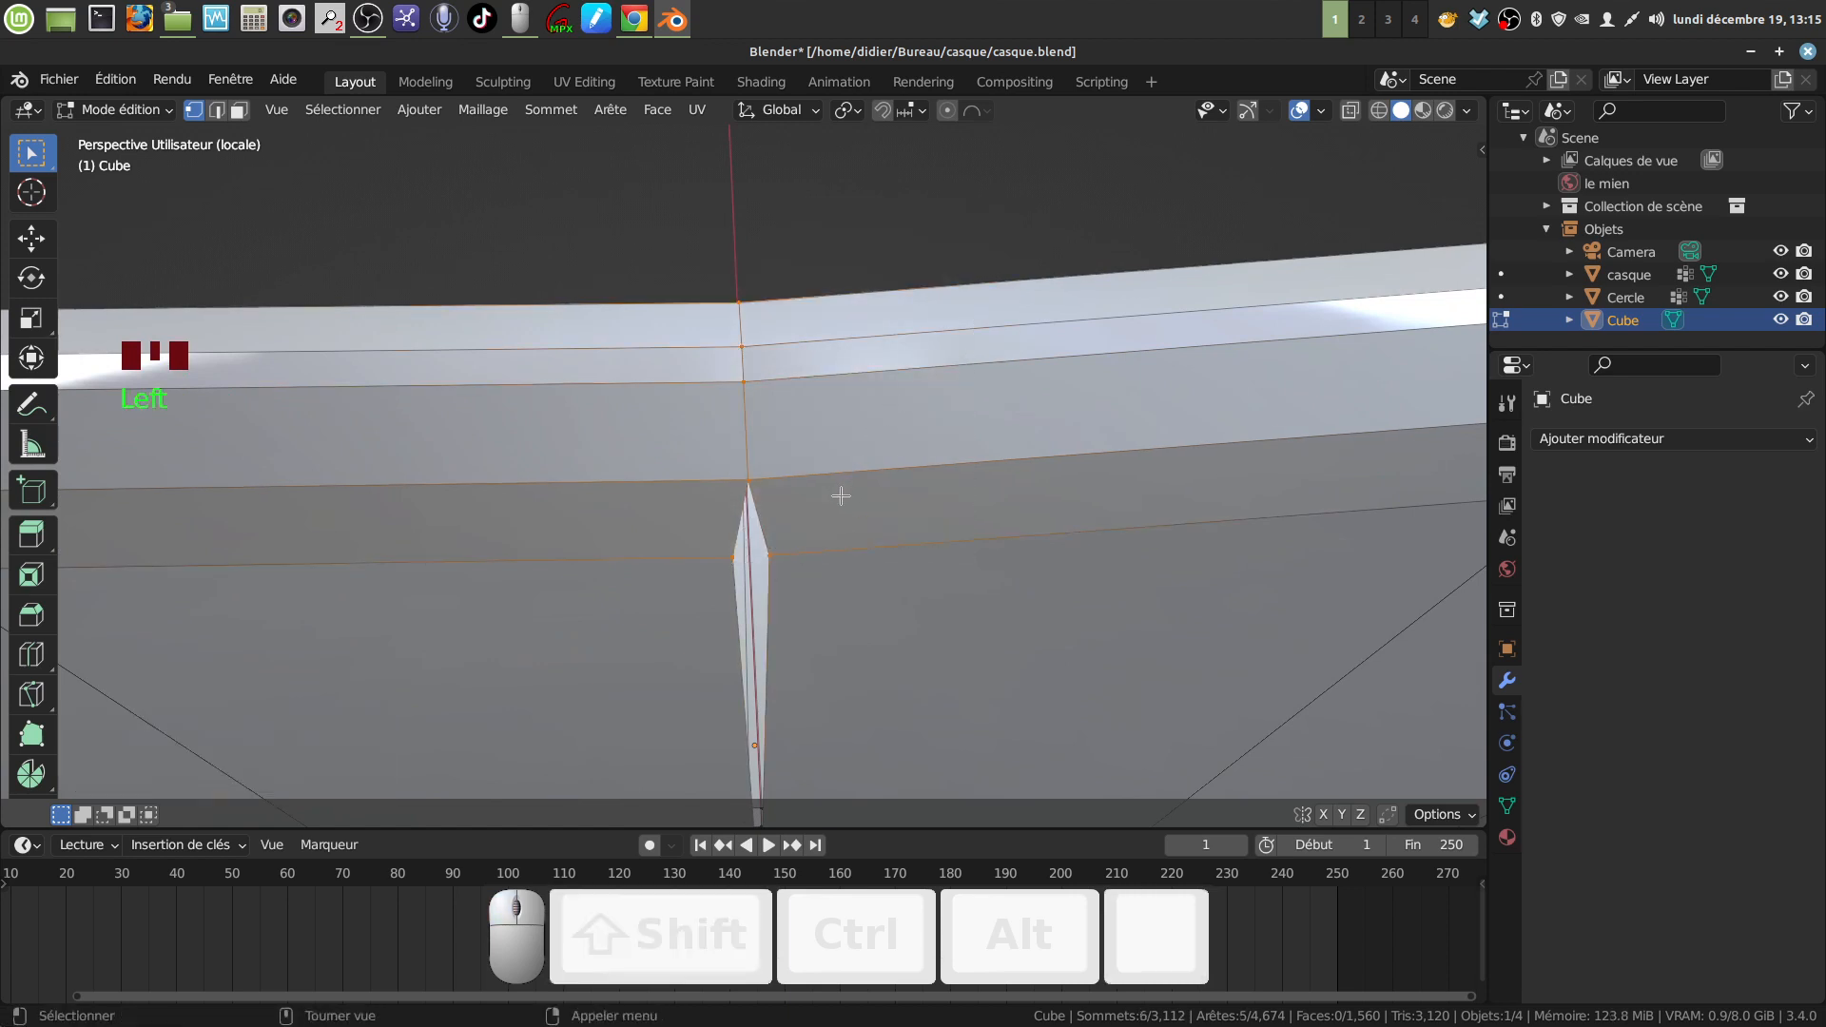
{"action": "key", "text": "a"}
{"action": "left_click", "coordinate": [732, 558]}
{"action": "left_click", "coordinate": [768, 556], "text": "shift"}
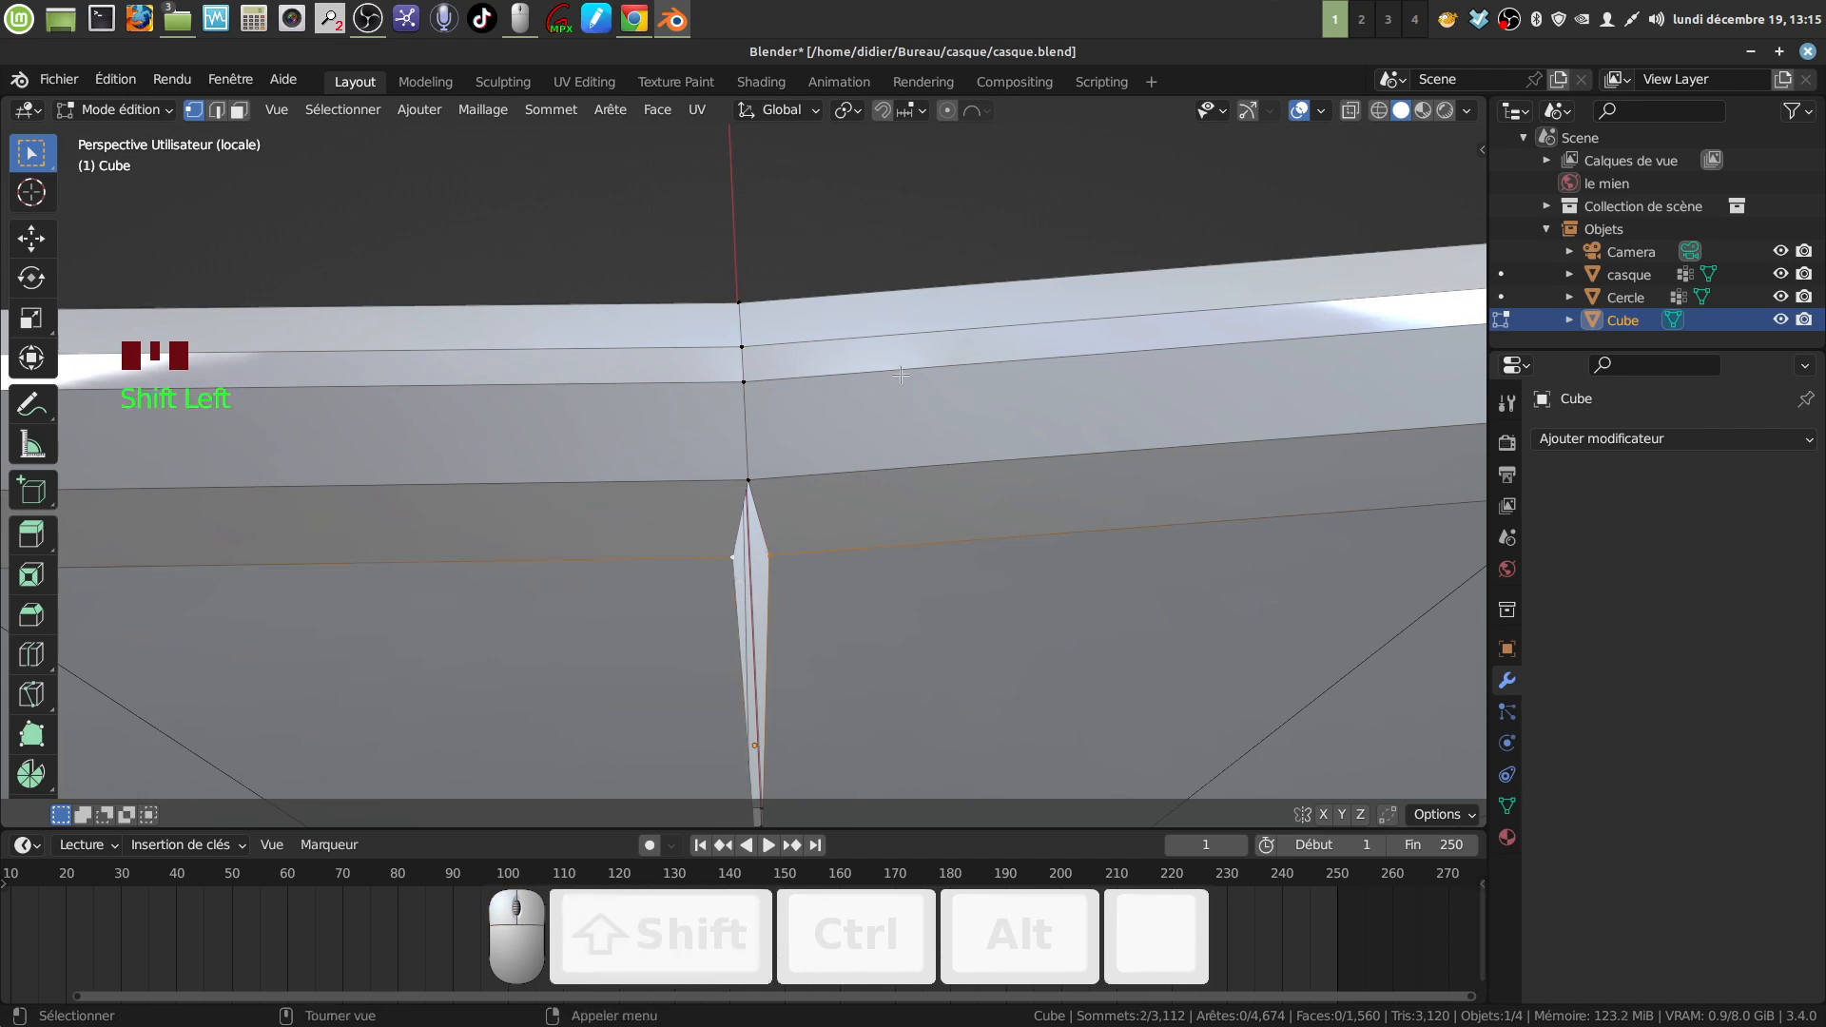
{"action": "key", "text": "m"}
{"action": "left_click", "coordinate": [871, 255]}
Step: Merge the first open pair of seam vertices on the strap's opposite edge at their centre
{"action": "middle_click_drag", "start_coordinate": [897, 591], "coordinate": [869, 595], "text": "shift"}
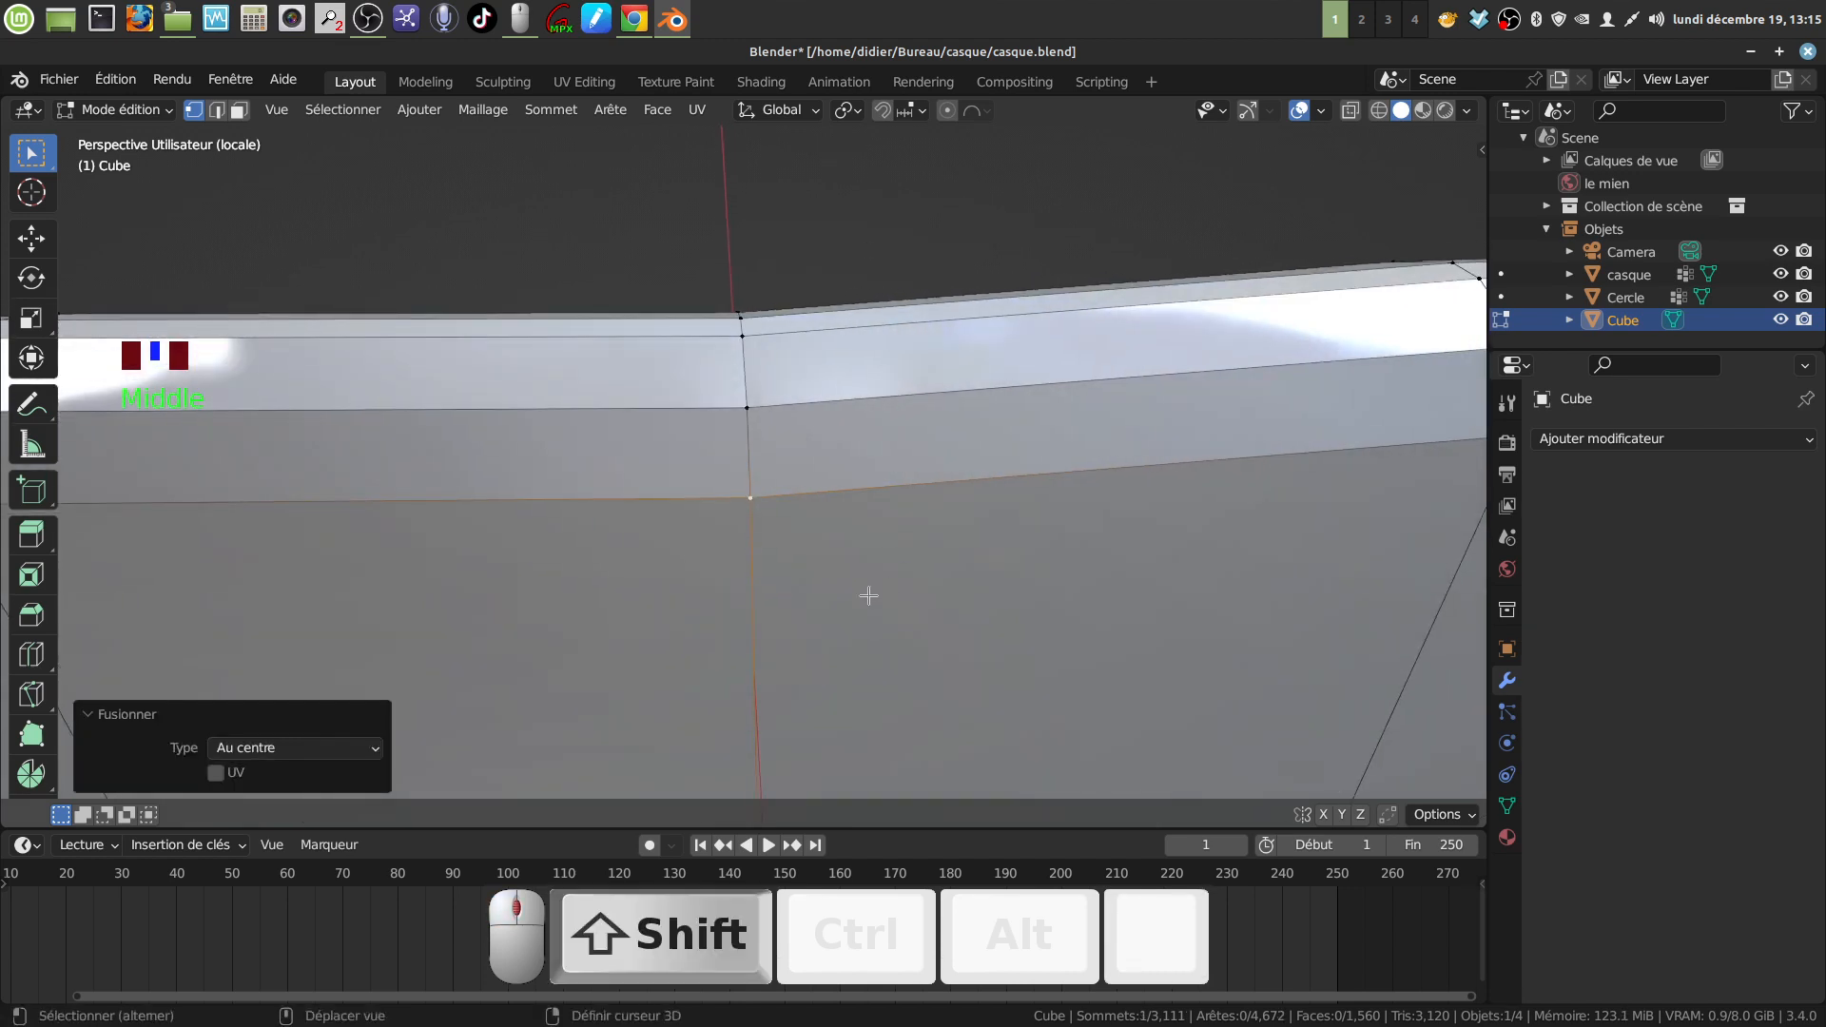
{"action": "scroll", "coordinate": [868, 596], "scroll_direction": "down", "scroll_amount": 2}
{"action": "middle_click_drag", "start_coordinate": [914, 437], "coordinate": [836, 481]}
{"action": "scroll", "coordinate": [898, 585], "scroll_direction": "down", "scroll_amount": 3}
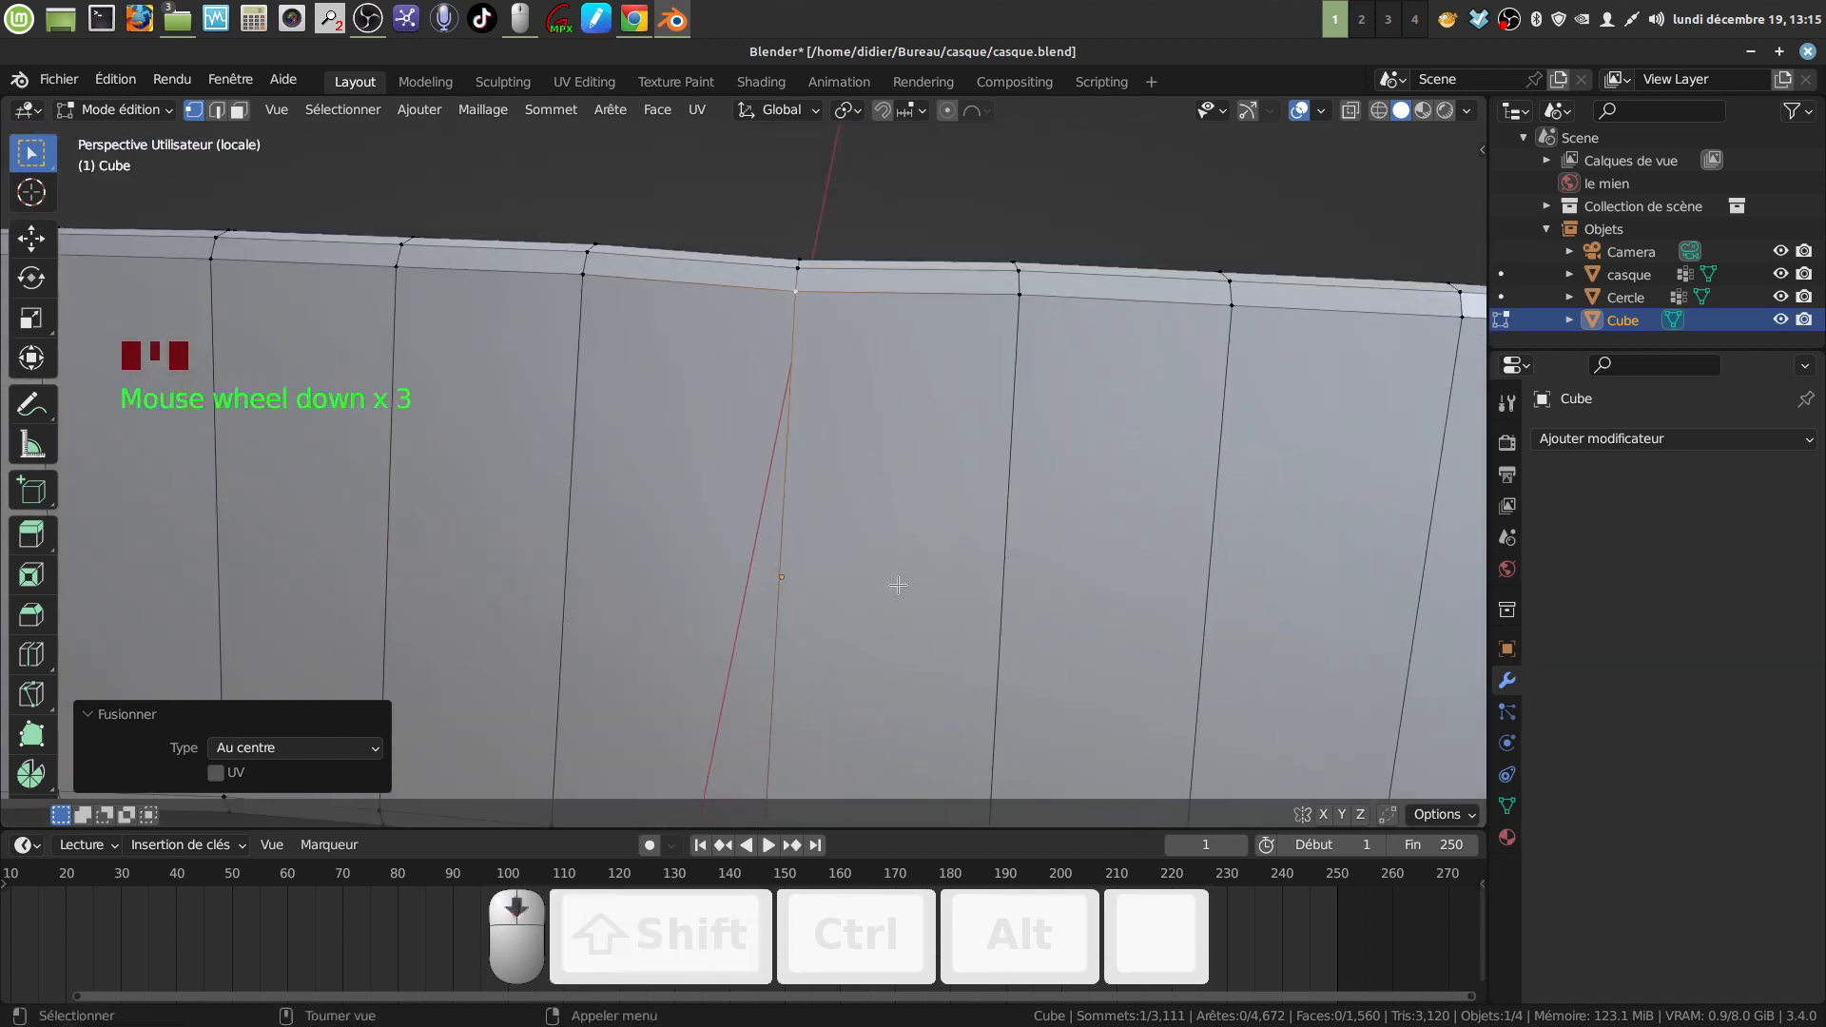
{"action": "middle_click_drag", "start_coordinate": [898, 585], "coordinate": [820, 565]}
{"action": "scroll", "coordinate": [915, 314], "scroll_direction": "up", "scroll_amount": 4}
{"action": "scroll", "coordinate": [881, 533], "scroll_direction": "up", "scroll_amount": 2, "text": "shift"}
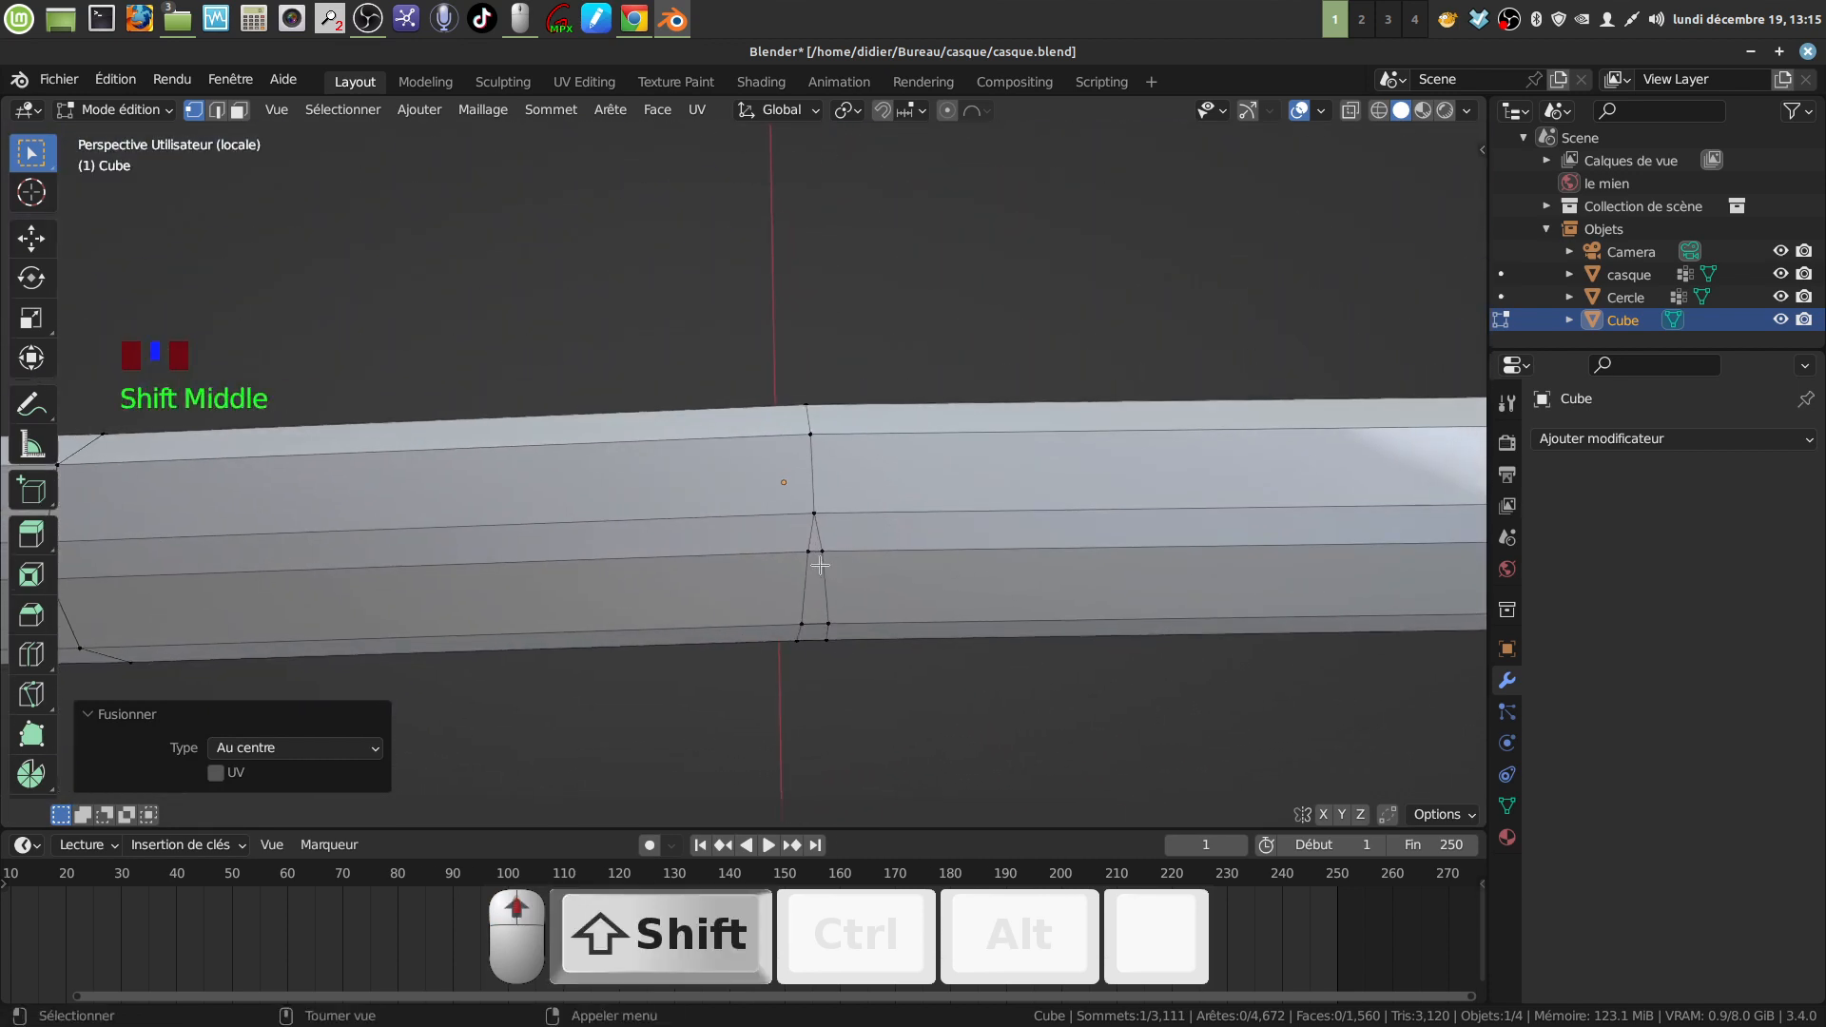
{"action": "left_click", "coordinate": [808, 552]}
{"action": "left_click", "coordinate": [822, 551], "text": "shift"}
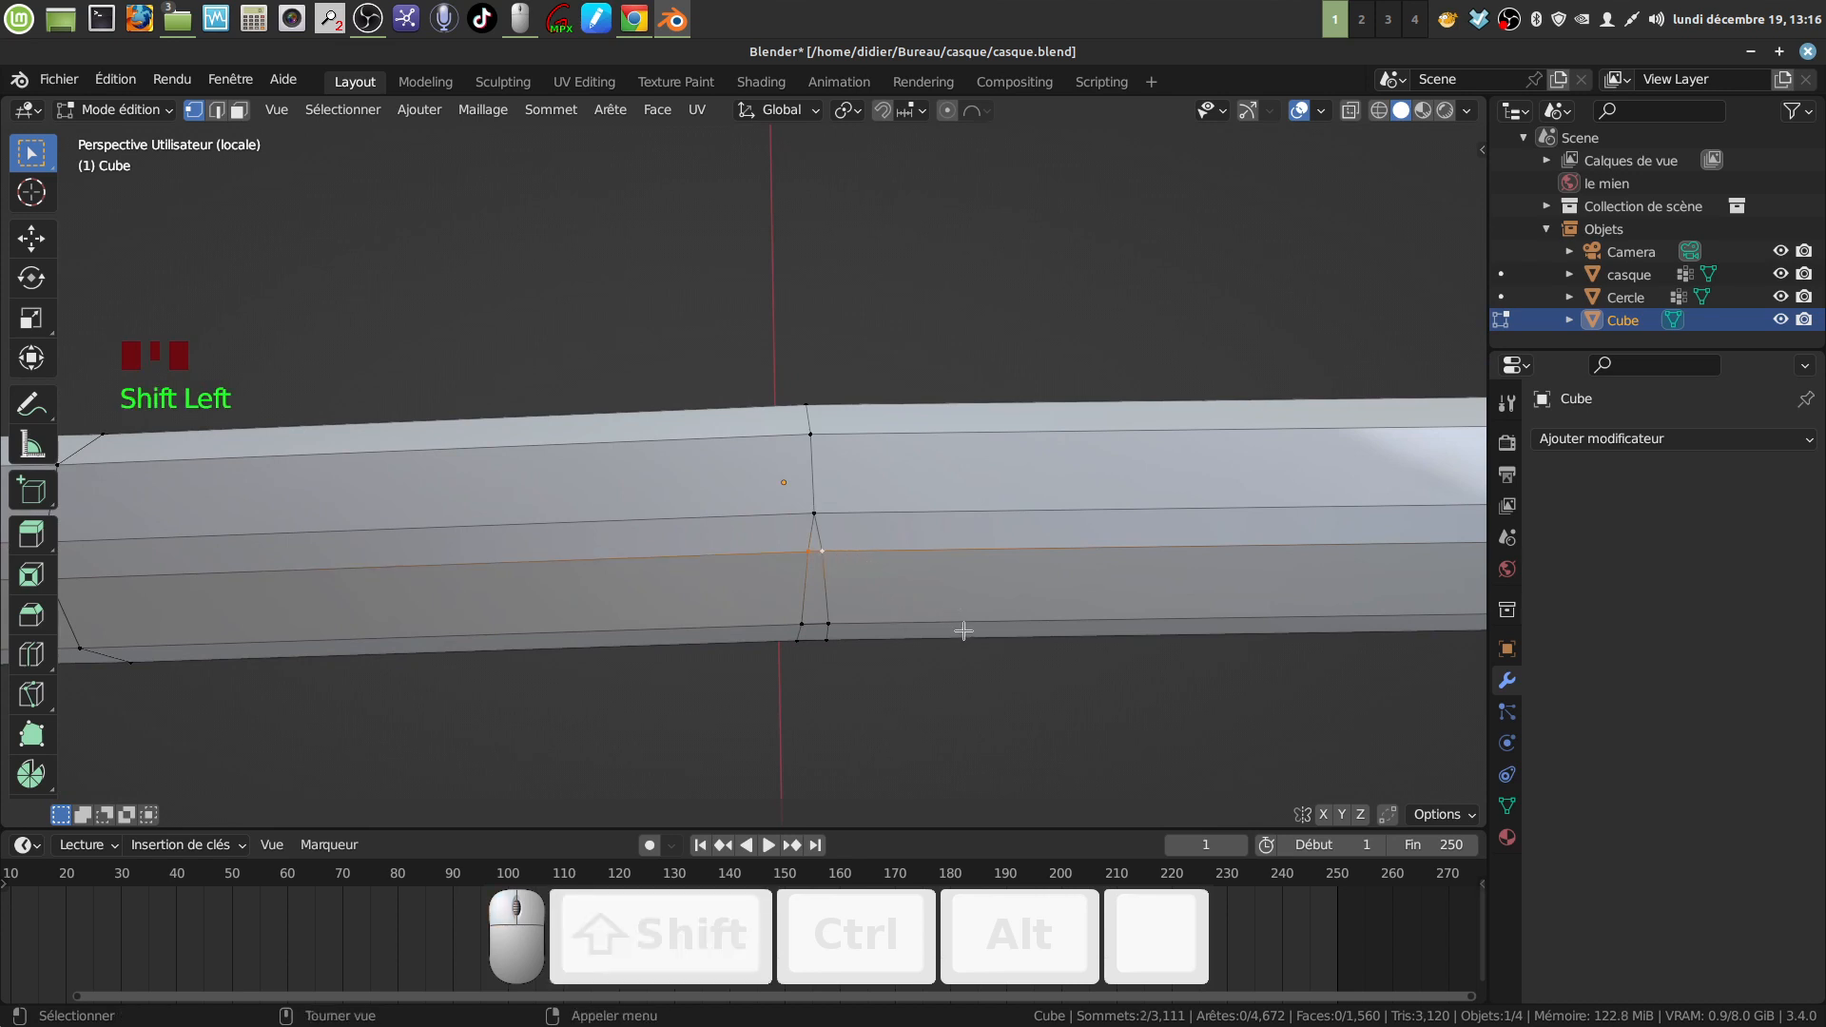
{"action": "key", "text": "m"}
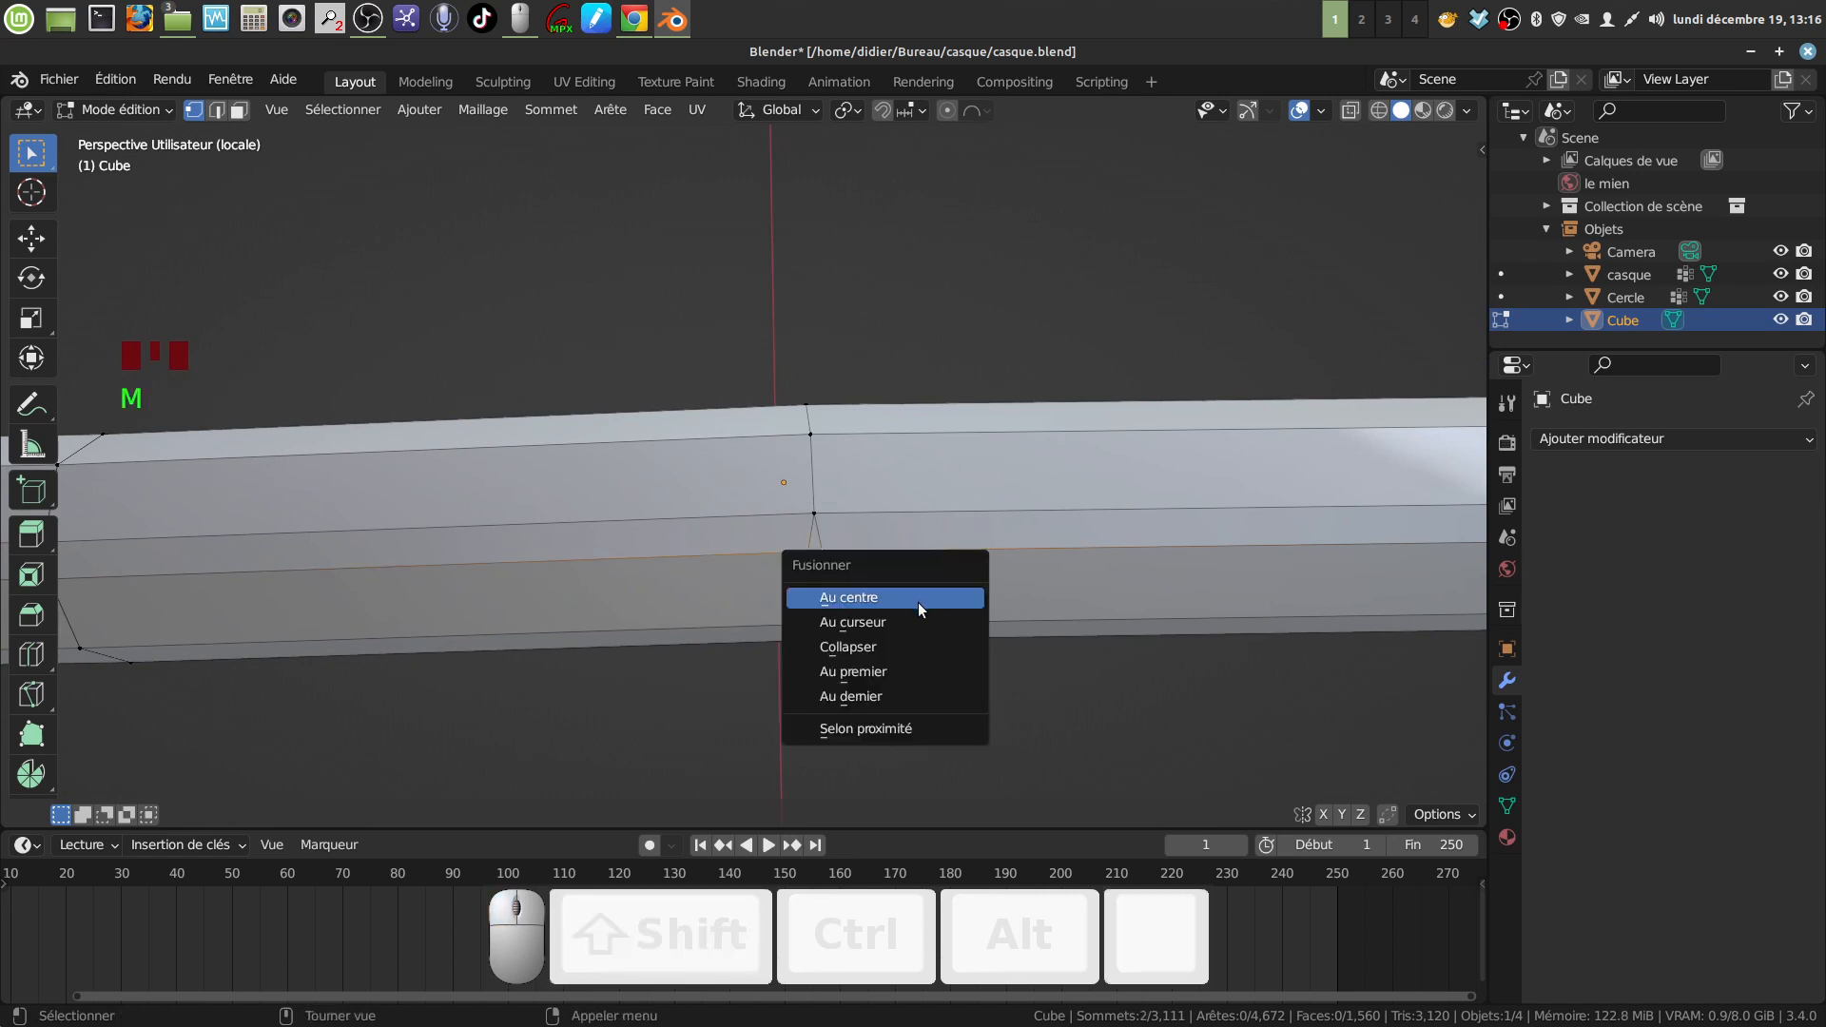
{"action": "left_click", "coordinate": [919, 600]}
Step: Merge the second open pair of seam vertices on the strap's opposite edge at their centre
{"action": "middle_click_drag", "start_coordinate": [919, 600], "coordinate": [916, 529]}
{"action": "left_click", "coordinate": [802, 626]}
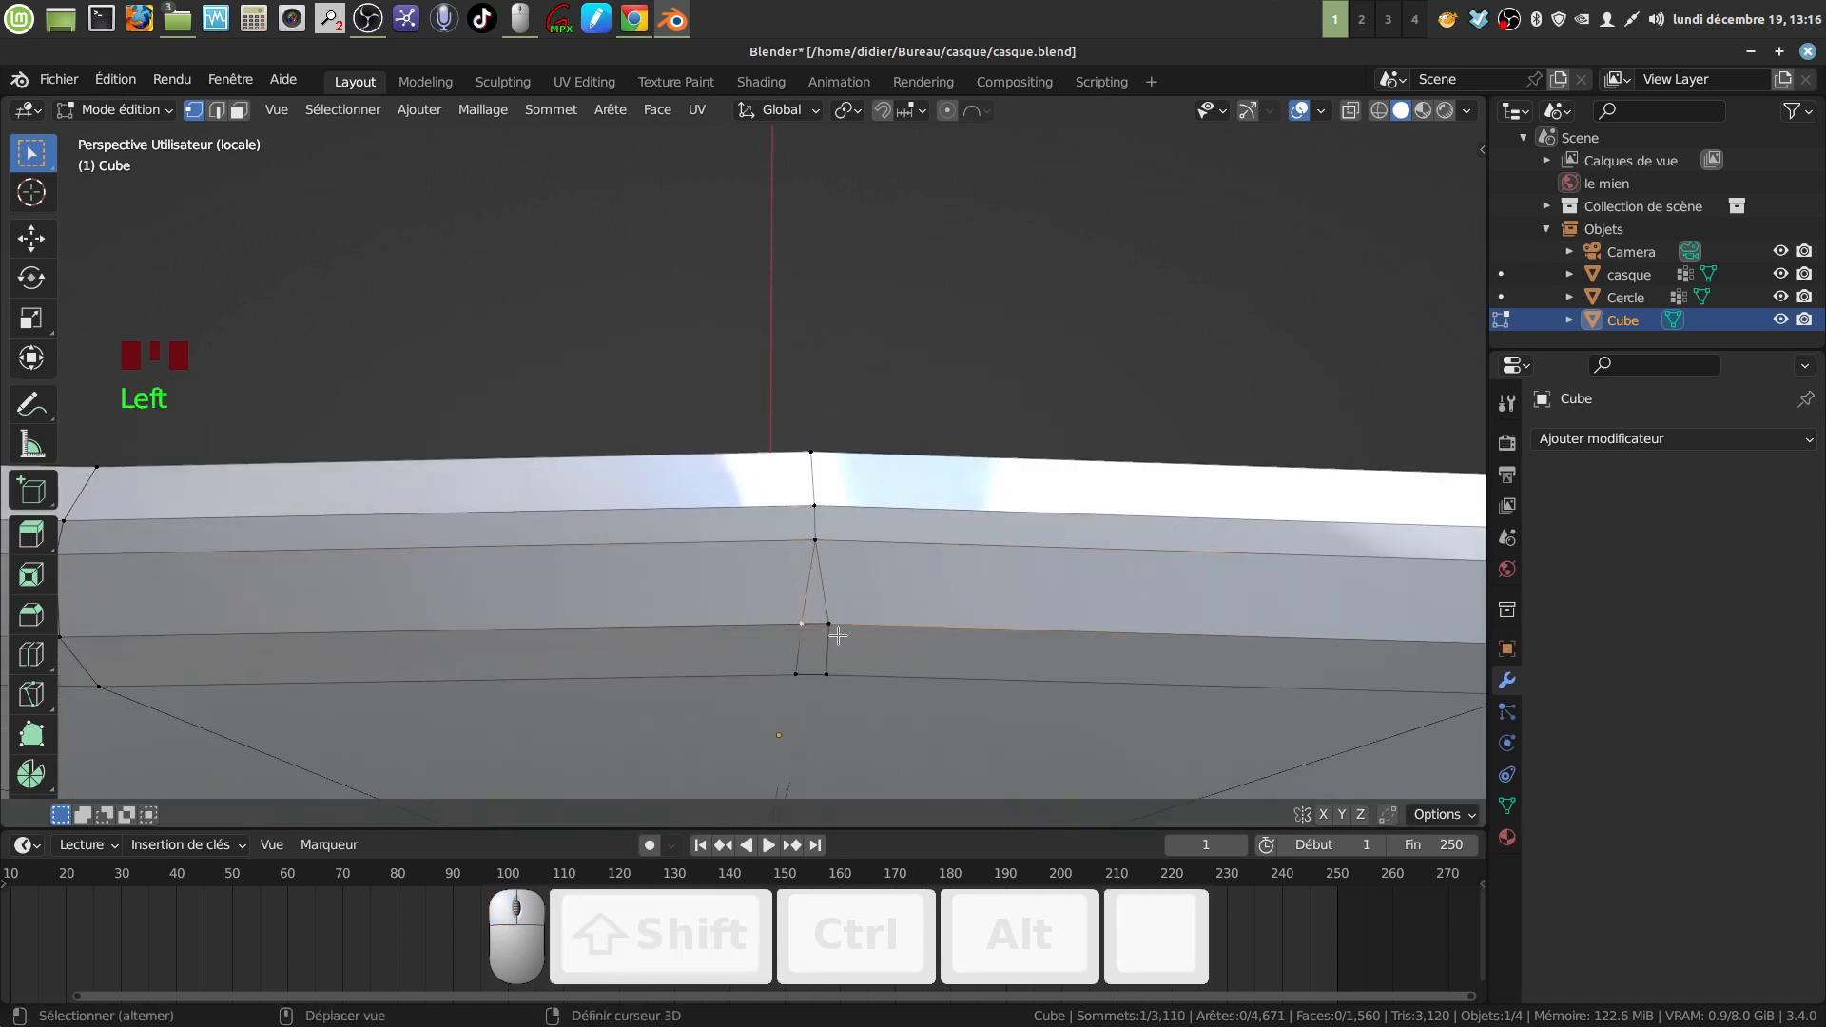
{"action": "left_click", "coordinate": [830, 626], "text": "shift"}
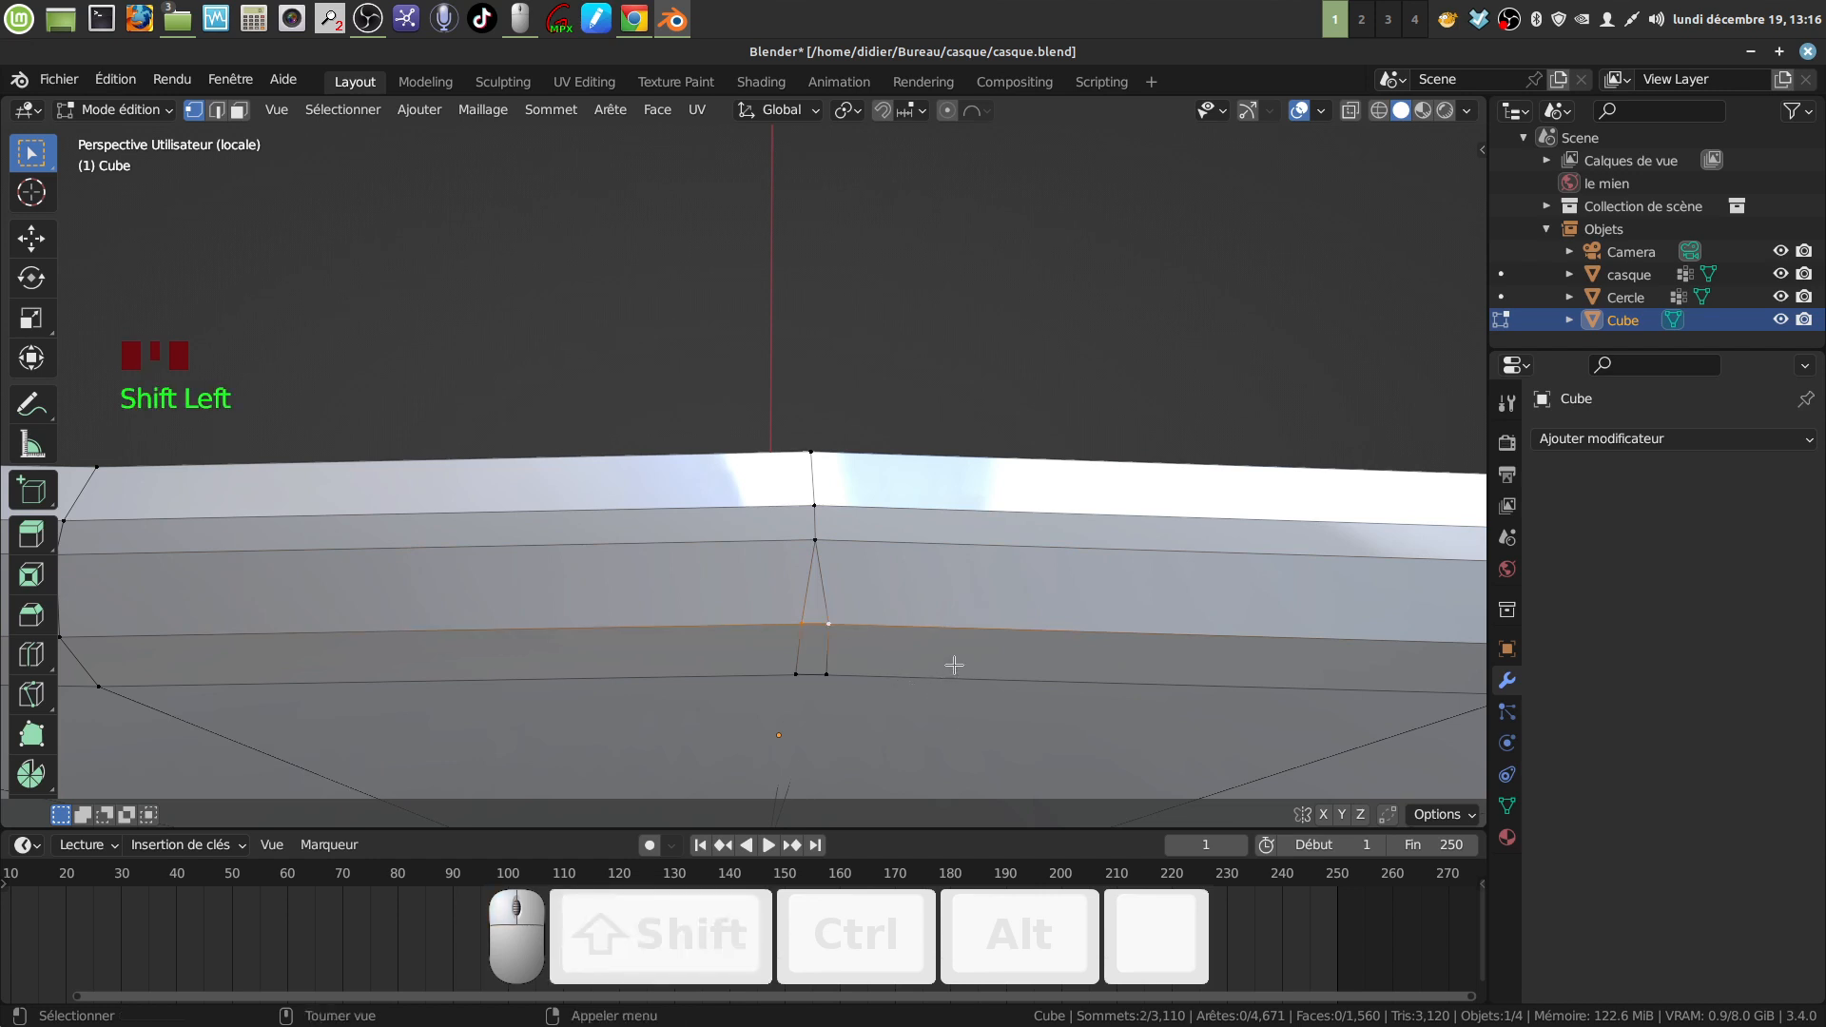
{"action": "key", "text": "m"}
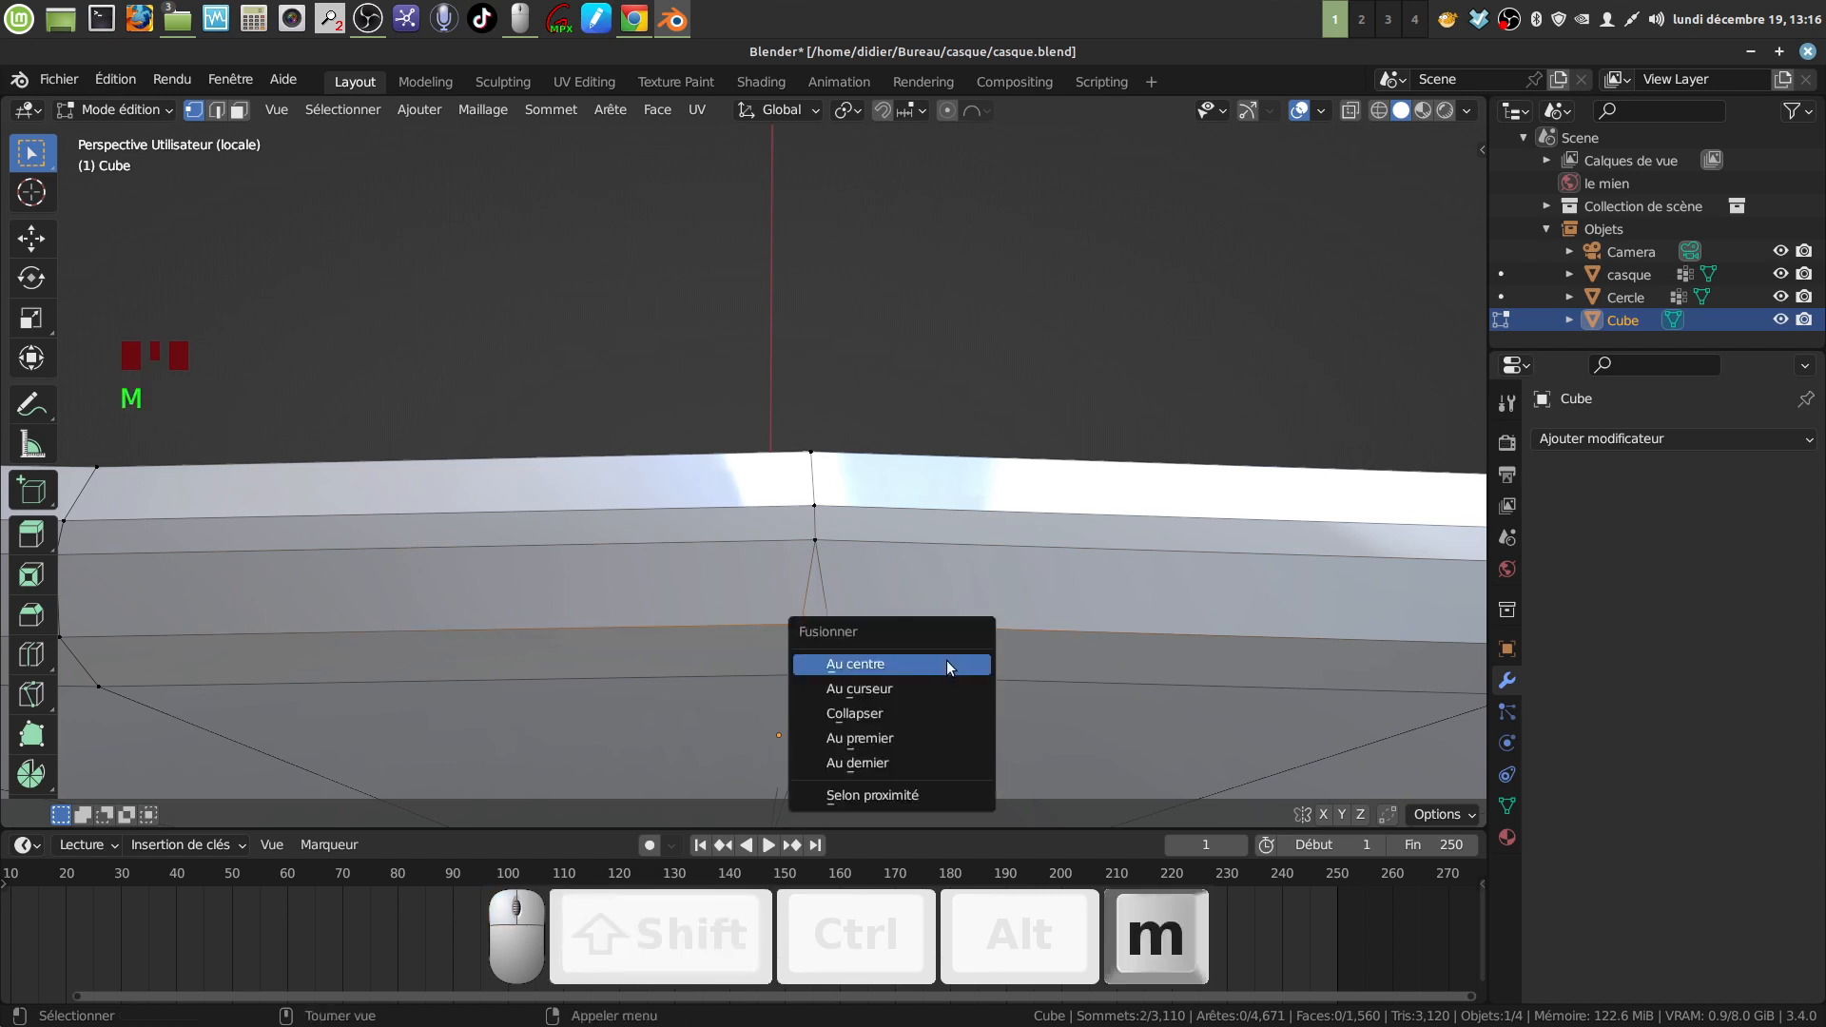
{"action": "left_click", "coordinate": [945, 660]}
Step: Merge the last open pair of seam vertices, where the edge meets the strap's other broad face, at their centre
{"action": "middle_click_drag", "start_coordinate": [945, 661], "coordinate": [843, 588], "text": "shift"}
{"action": "left_click", "coordinate": [802, 577]}
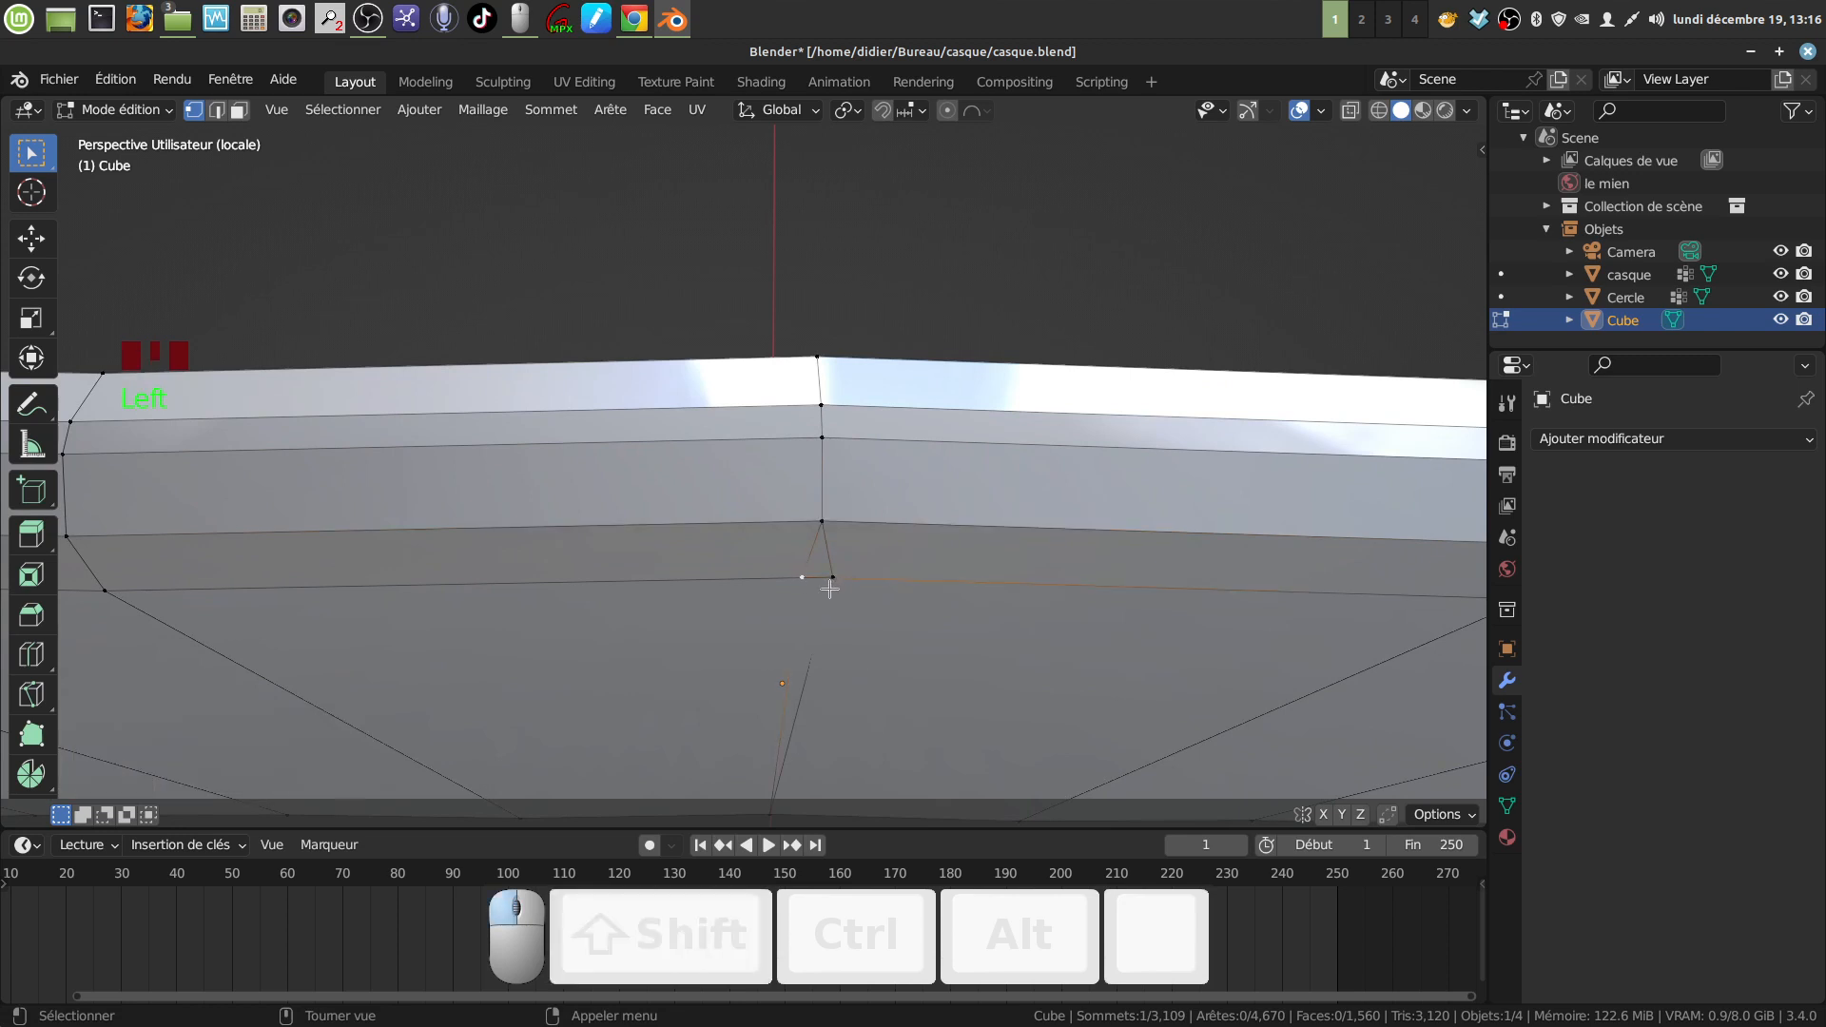
{"action": "left_click", "coordinate": [833, 576], "text": "shift"}
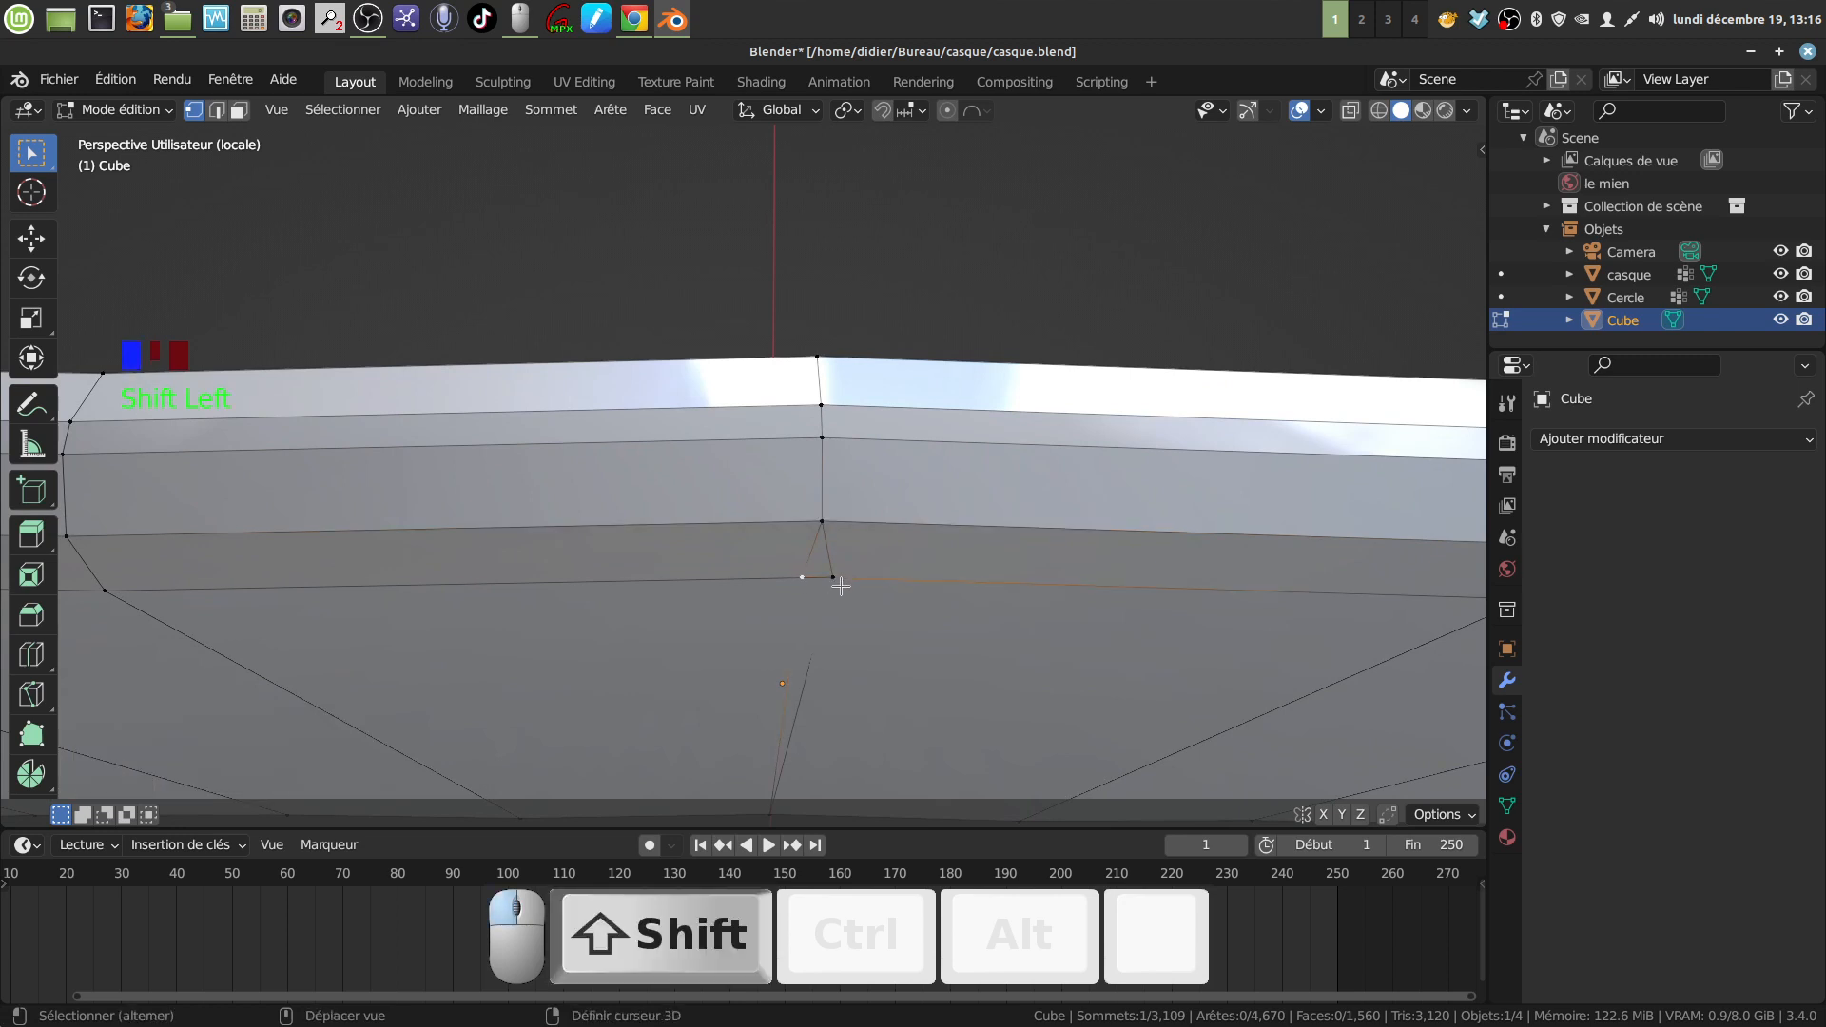
{"action": "key", "text": "m"}
{"action": "left_click", "coordinate": [942, 603]}
Step: Nudge the selected seam vertex on the border of the strap's broad face to even out the front seam
{"action": "scroll", "coordinate": [937, 609], "scroll_direction": "down", "scroll_amount": 8}
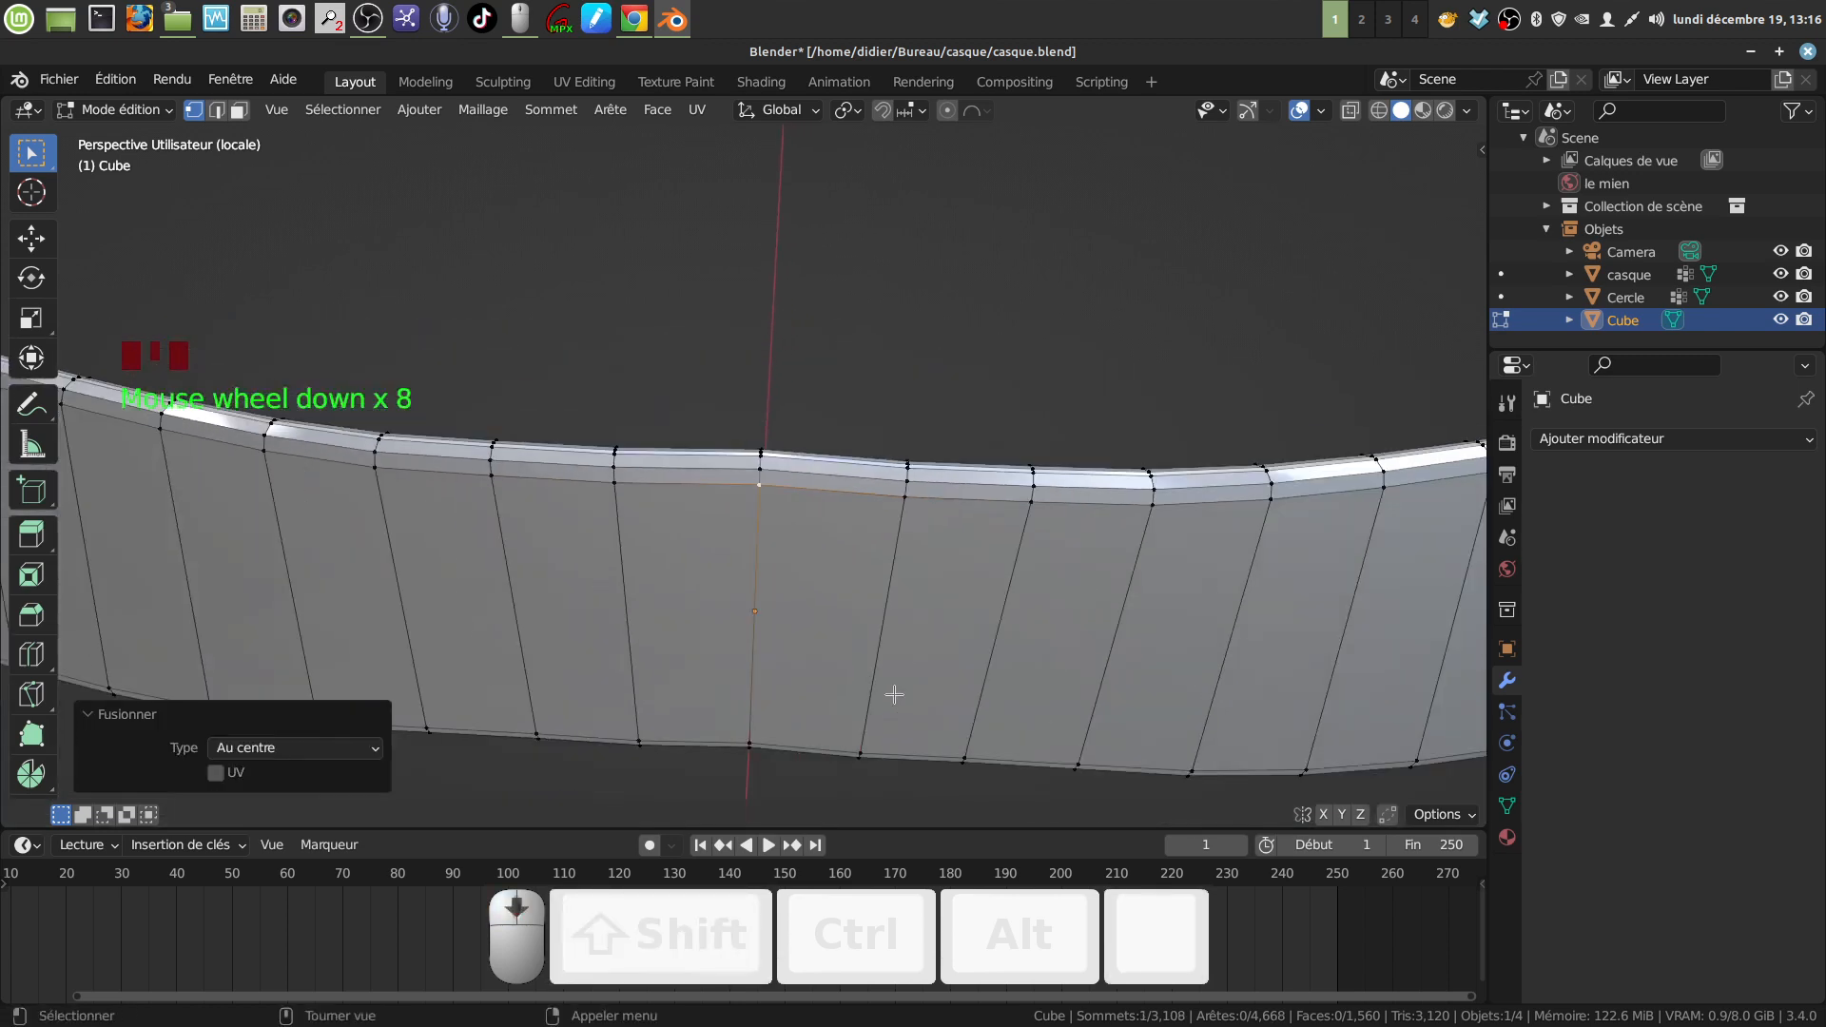
{"action": "middle_click_drag", "start_coordinate": [893, 691], "coordinate": [866, 604]}
{"action": "middle_click_drag", "start_coordinate": [865, 604], "coordinate": [871, 378], "text": "shift"}
{"action": "scroll", "coordinate": [857, 761], "scroll_direction": "up", "scroll_amount": 4}
{"action": "middle_click_drag", "start_coordinate": [856, 740], "coordinate": [808, 619]}
{"action": "scroll", "coordinate": [858, 780], "scroll_direction": "up", "scroll_amount": 2}
{"action": "middle_click_drag", "start_coordinate": [859, 780], "coordinate": [812, 576], "text": "shift"}
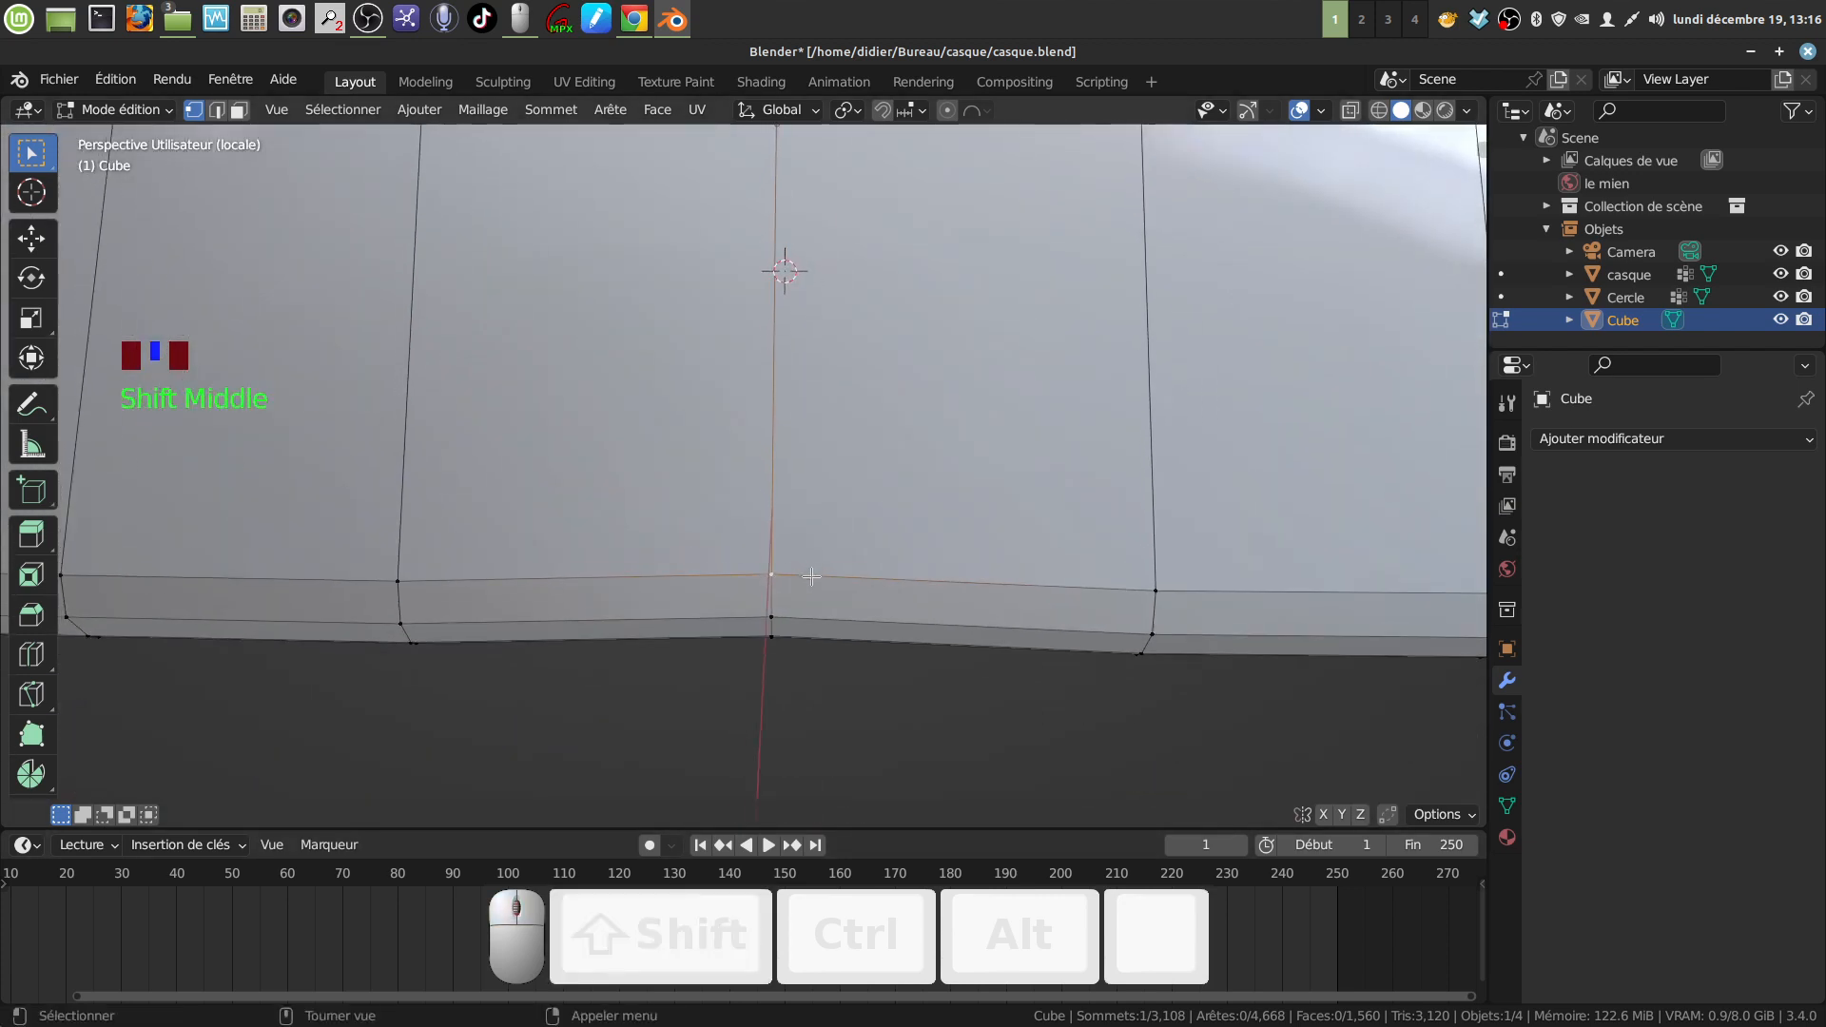
{"action": "key", "text": "g"}
{"action": "left_click", "coordinate": [960, 555]}
Step: Select the edge loop around the front seam, show the viewport gizmos and move the loop about -0.0034 m along Z
{"action": "scroll", "coordinate": [975, 623], "scroll_direction": "down", "scroll_amount": 10}
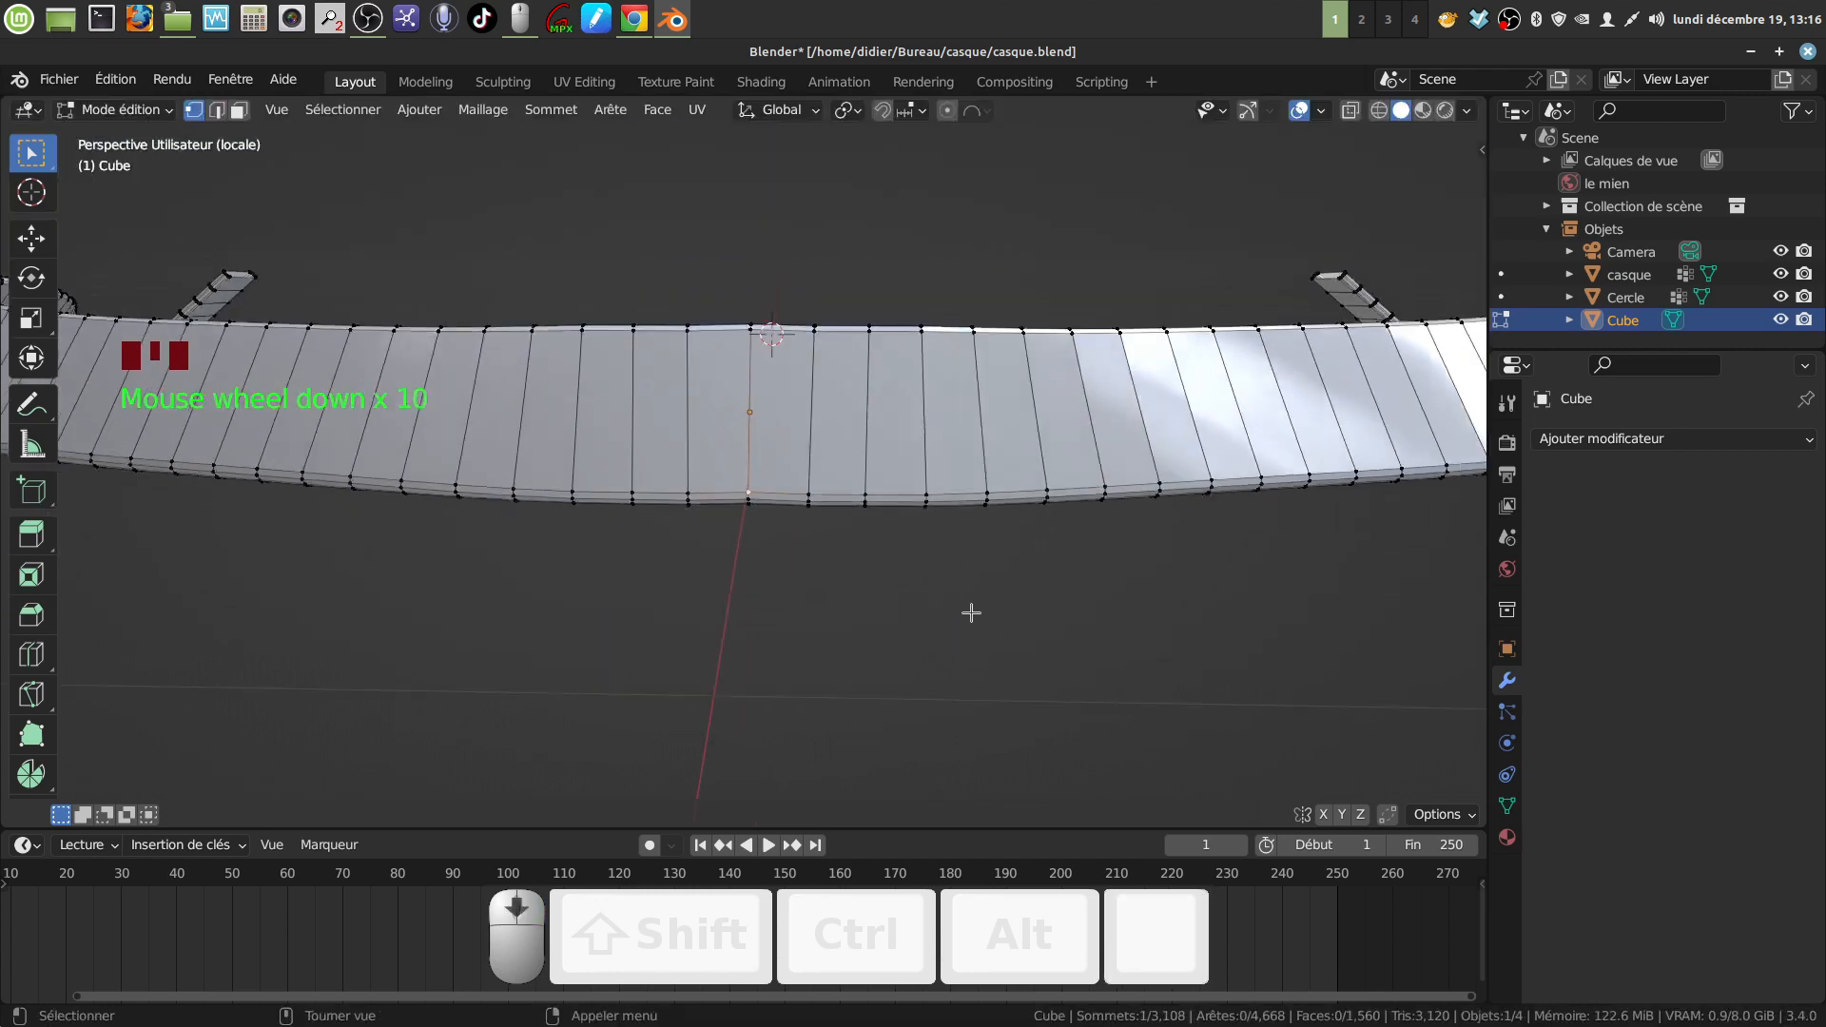
{"action": "middle_click_drag", "start_coordinate": [971, 612], "coordinate": [929, 239]}
{"action": "mouse_move", "coordinate": [837, 464]}
{"action": "middle_mouse_down"}
{"action": "mouse_move", "coordinate": [853, 480]}
{"action": "mouse_move", "coordinate": [816, 468]}
{"action": "middle_mouse_up"}
{"action": "scroll", "coordinate": [852, 480], "scroll_direction": "up", "scroll_amount": 2}
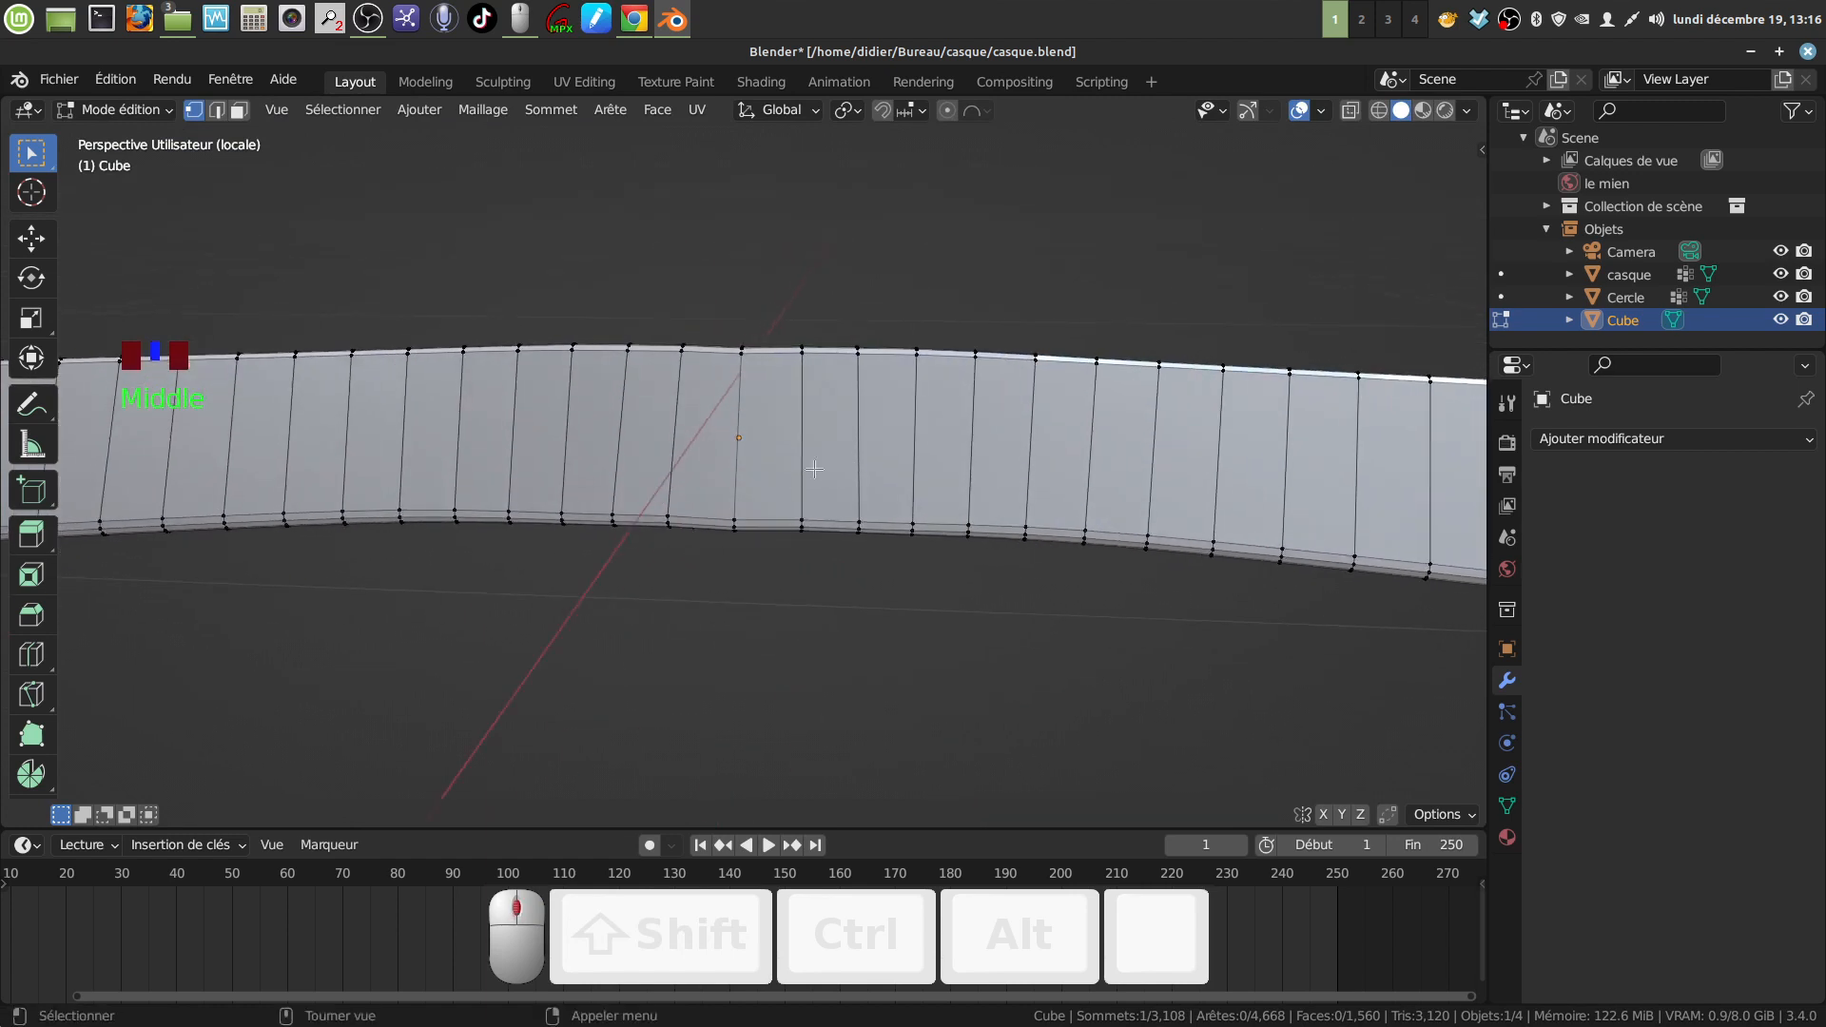
{"action": "left_click", "coordinate": [740, 499], "text": "alt"}
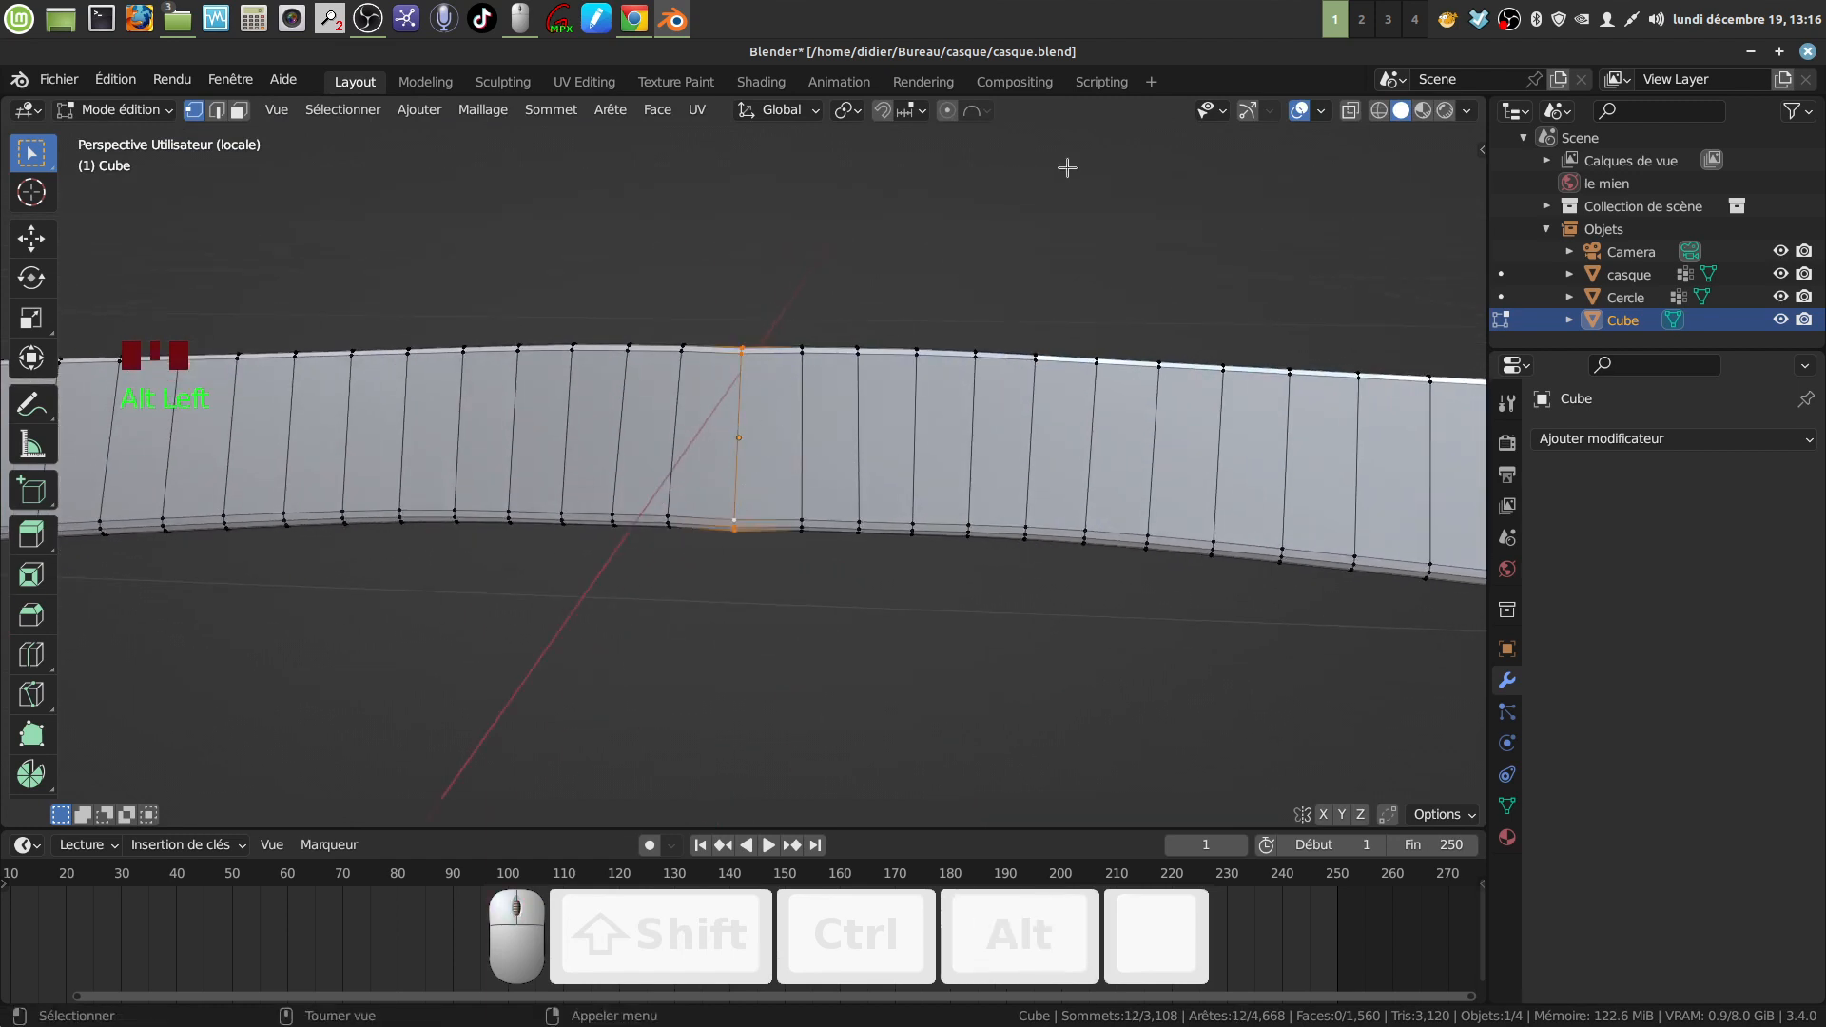
{"action": "left_click", "coordinate": [1247, 114]}
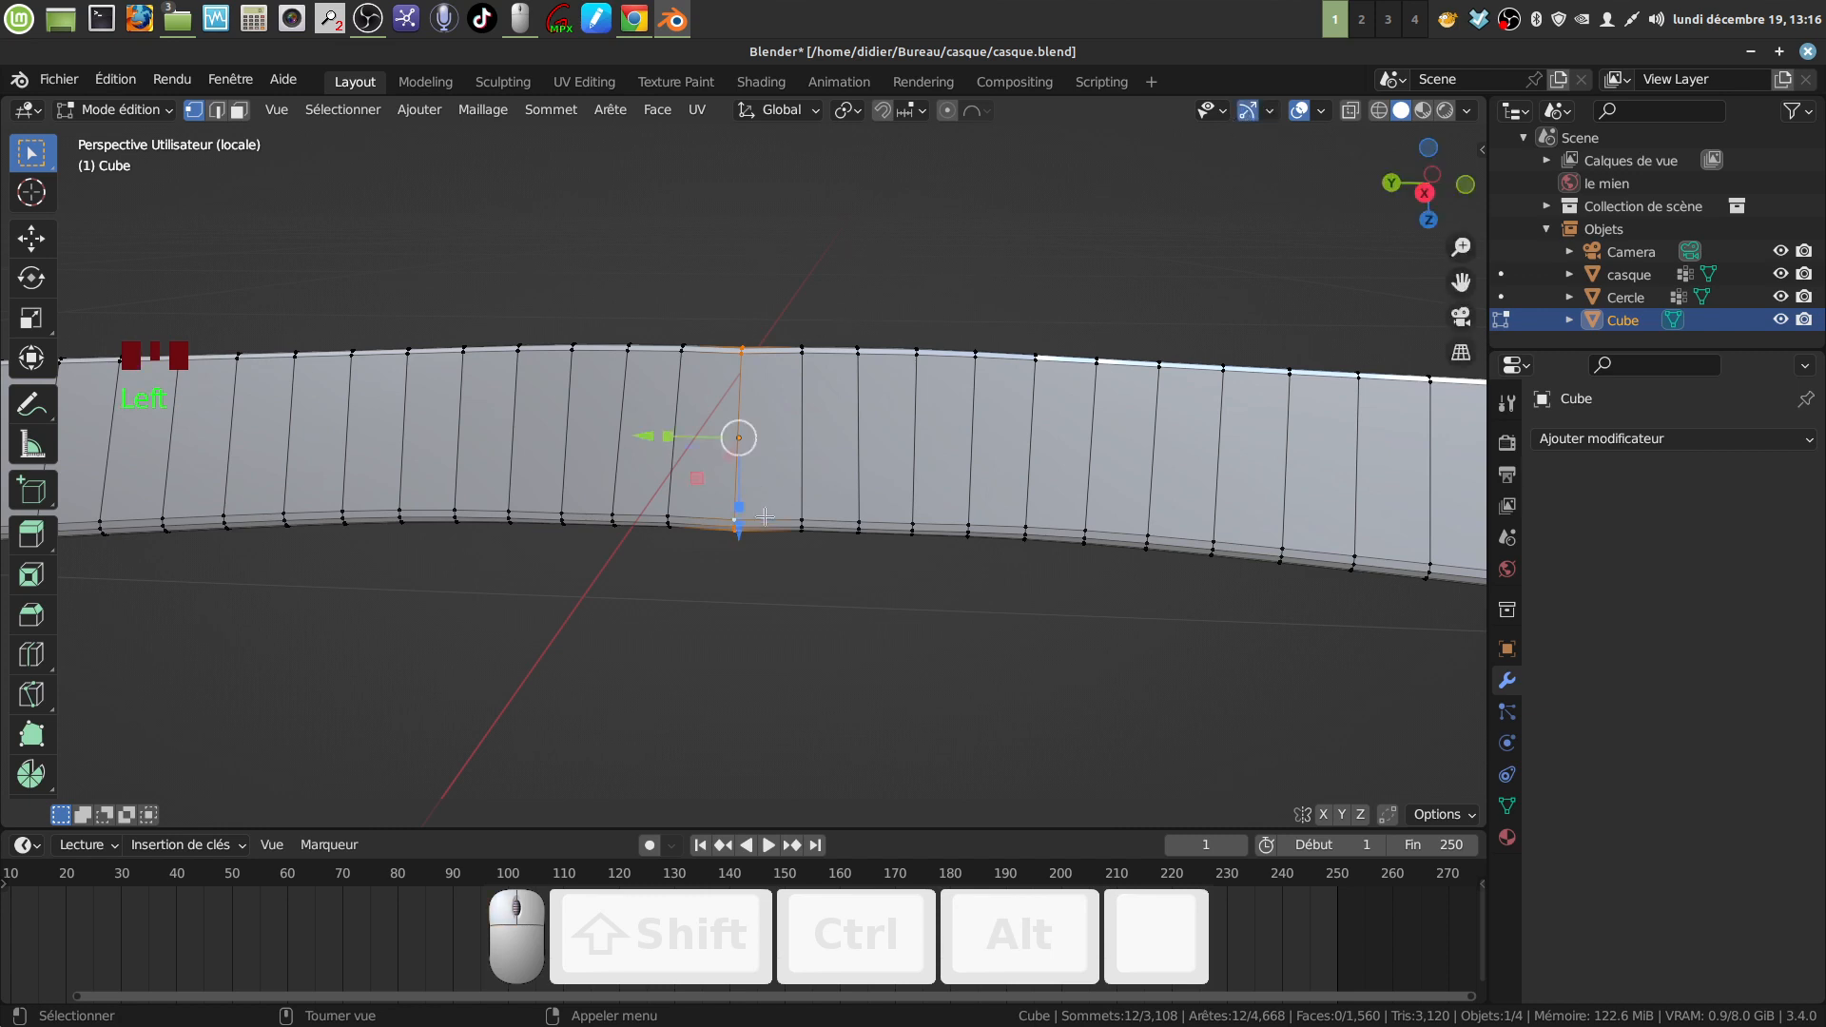
{"action": "left_click_drag", "start_coordinate": [742, 534], "coordinate": [744, 533]}
Step: Return to Object Mode and add a Subdivision Surface modifier to the strap
{"action": "scroll", "coordinate": [861, 509], "scroll_direction": "down", "scroll_amount": 11}
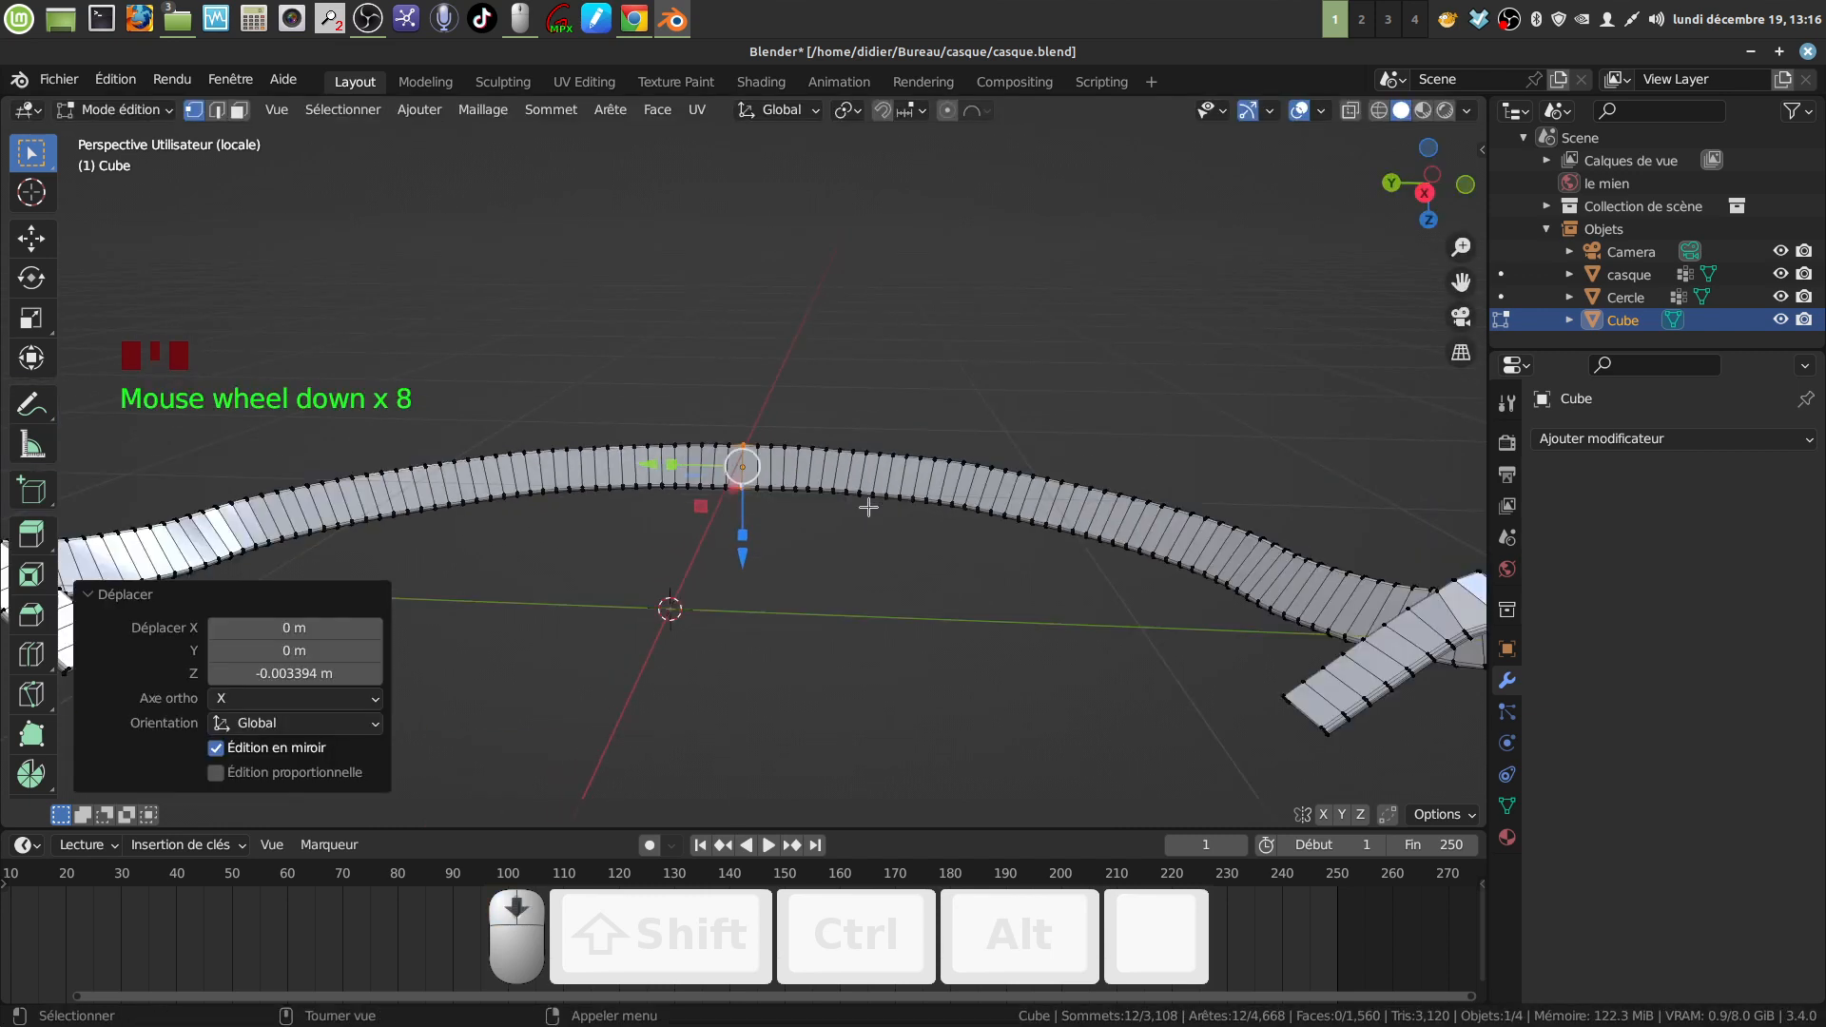
{"action": "middle_click_drag", "start_coordinate": [865, 510], "coordinate": [983, 537]}
{"action": "key", "text": "Tab"}
{"action": "scroll", "coordinate": [968, 470], "scroll_direction": "up", "scroll_amount": 3}
{"action": "middle_click_drag", "start_coordinate": [968, 470], "coordinate": [1207, 424], "text": "shift"}
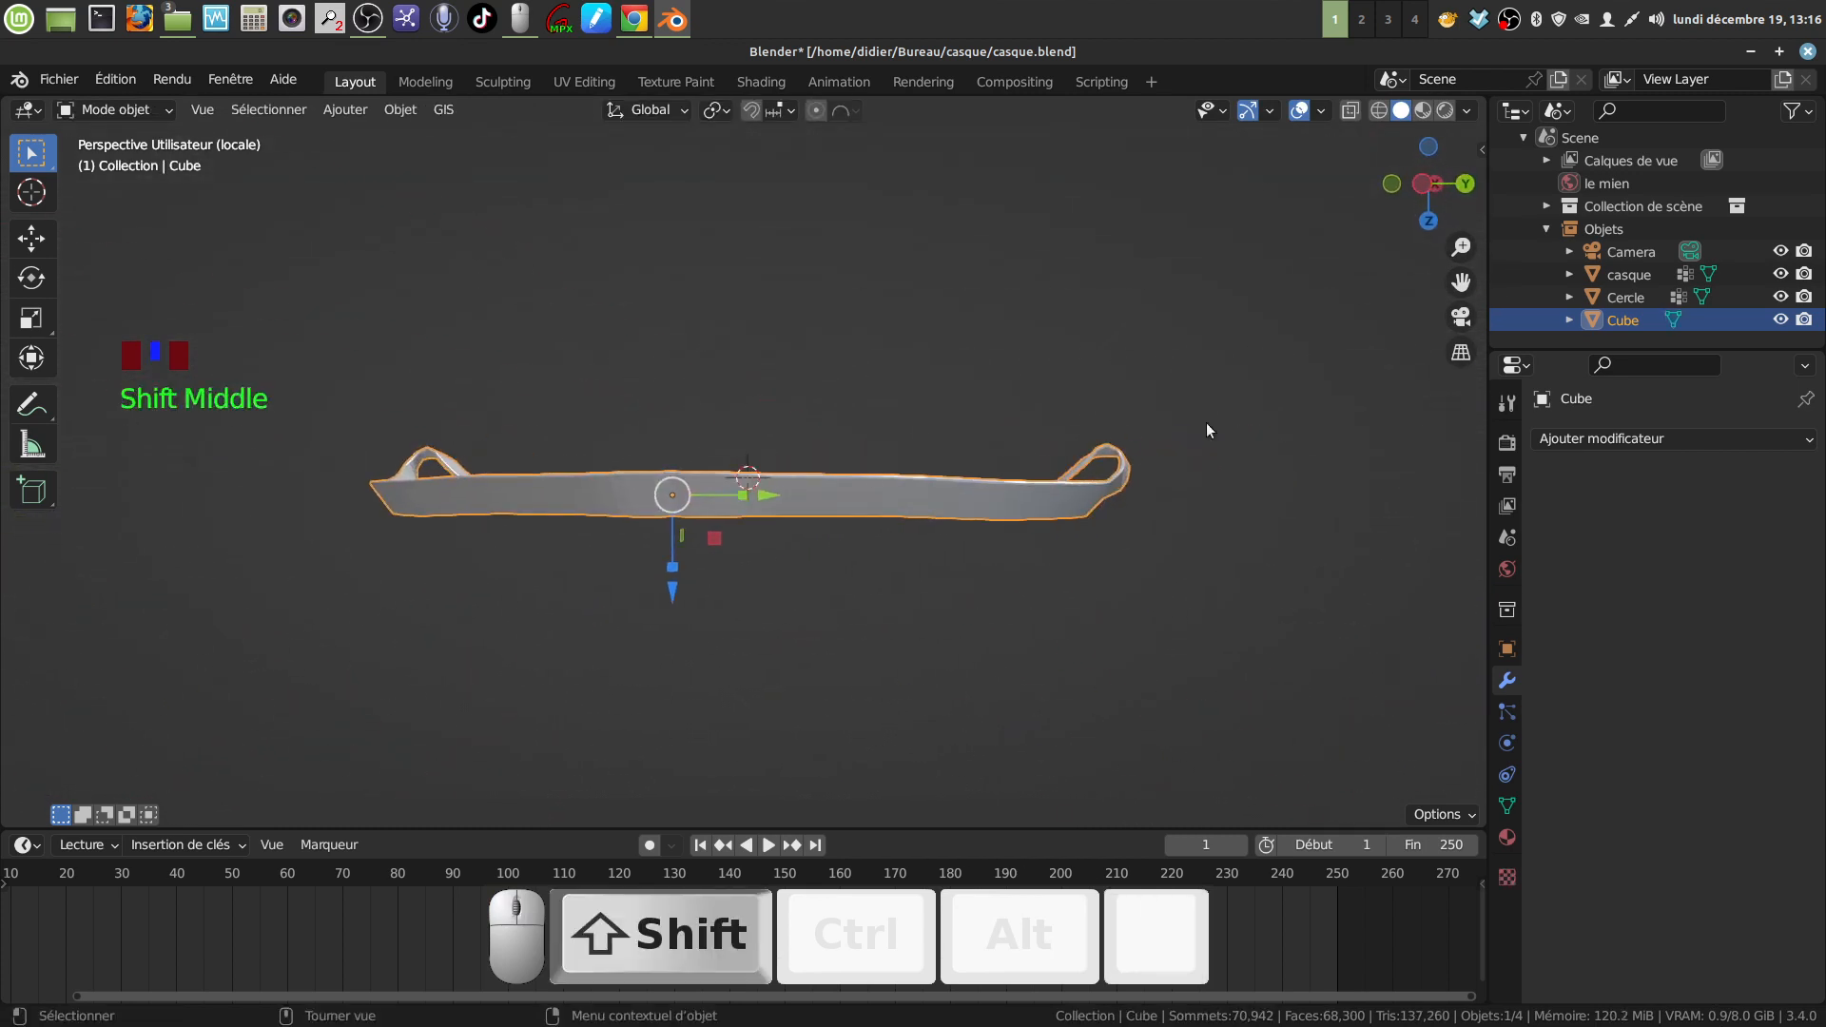
{"action": "middle_click_drag", "start_coordinate": [960, 410], "coordinate": [1819, 530]}
{"action": "left_click", "coordinate": [1811, 448]}
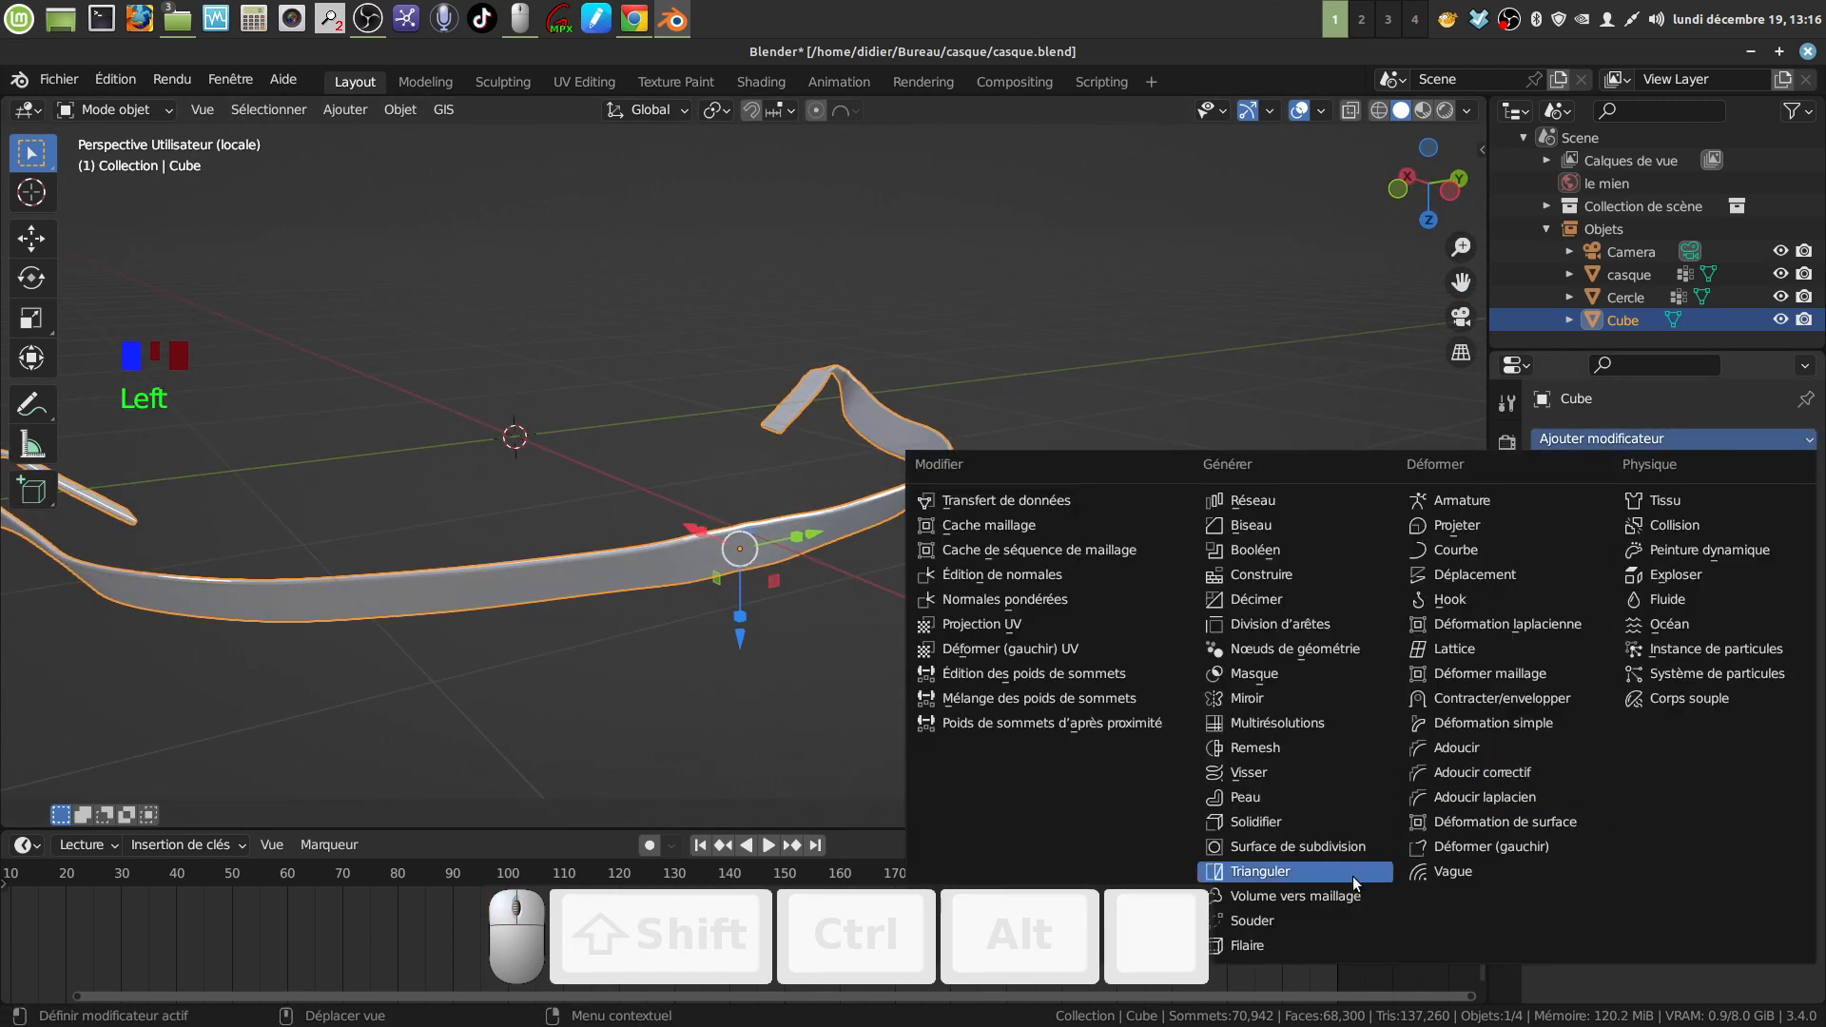
{"action": "left_click", "coordinate": [1351, 848]}
Step: Shade the strap smooth and set the subdivision's render level to 1
{"action": "middle_click_drag", "start_coordinate": [1094, 647], "coordinate": [1616, 575]}
{"action": "right_click", "coordinate": [934, 510]}
{"action": "left_click", "coordinate": [929, 513]}
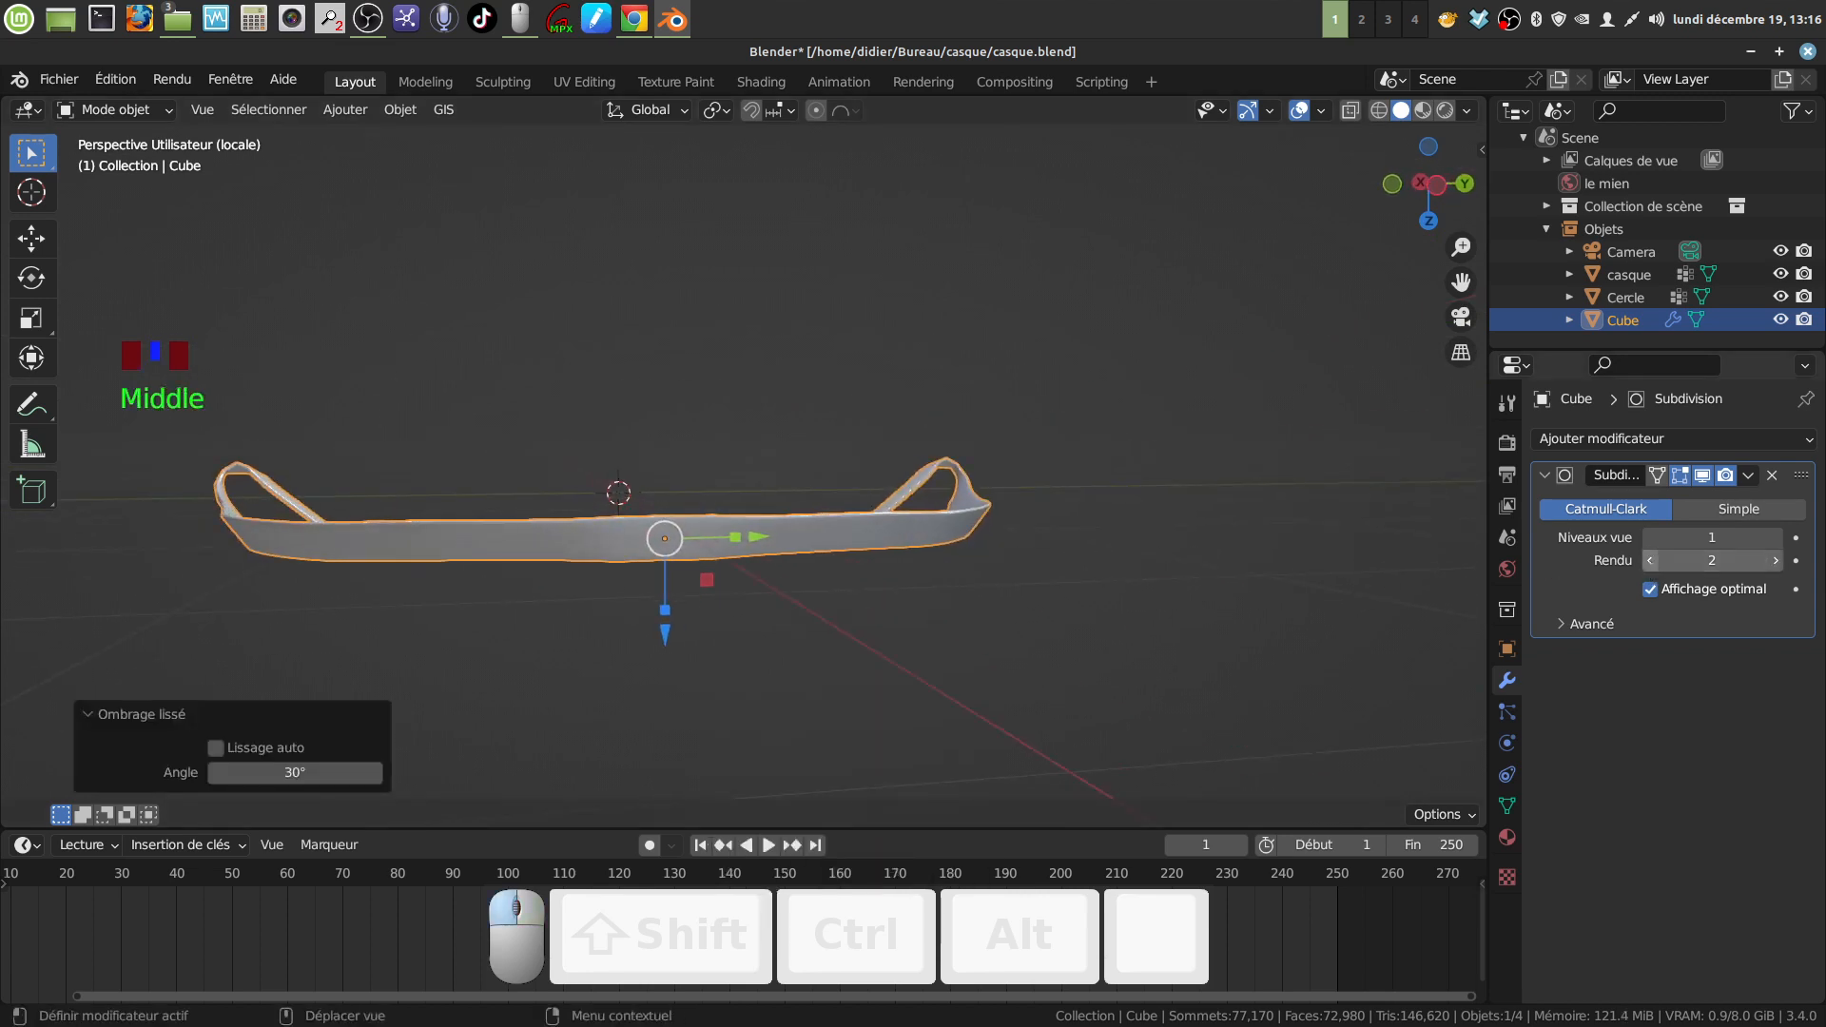
{"action": "left_click", "coordinate": [1650, 560]}
{"action": "middle_click_drag", "start_coordinate": [864, 480], "coordinate": [888, 567]}
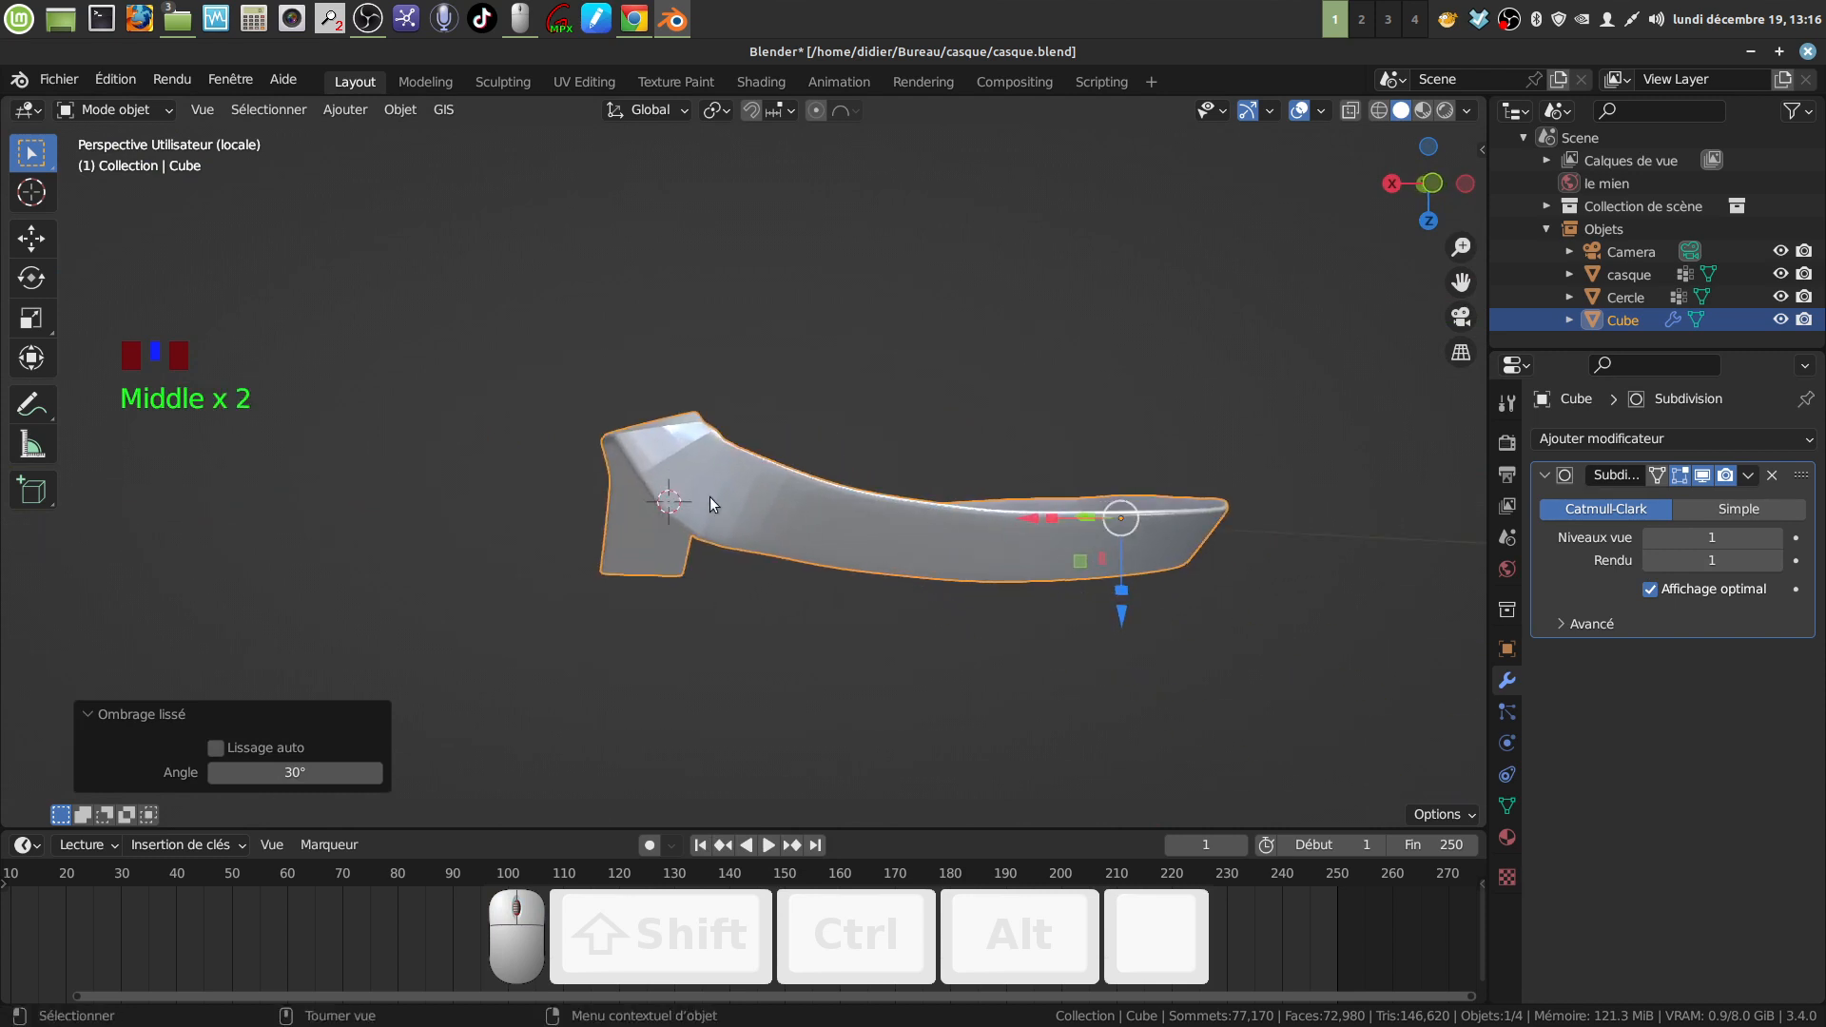
Step: Reapply smooth shading to the strap and raise the subdivision's viewport level to 2
{"action": "middle_click_drag", "start_coordinate": [710, 497], "coordinate": [755, 516]}
{"action": "right_click", "coordinate": [755, 498]}
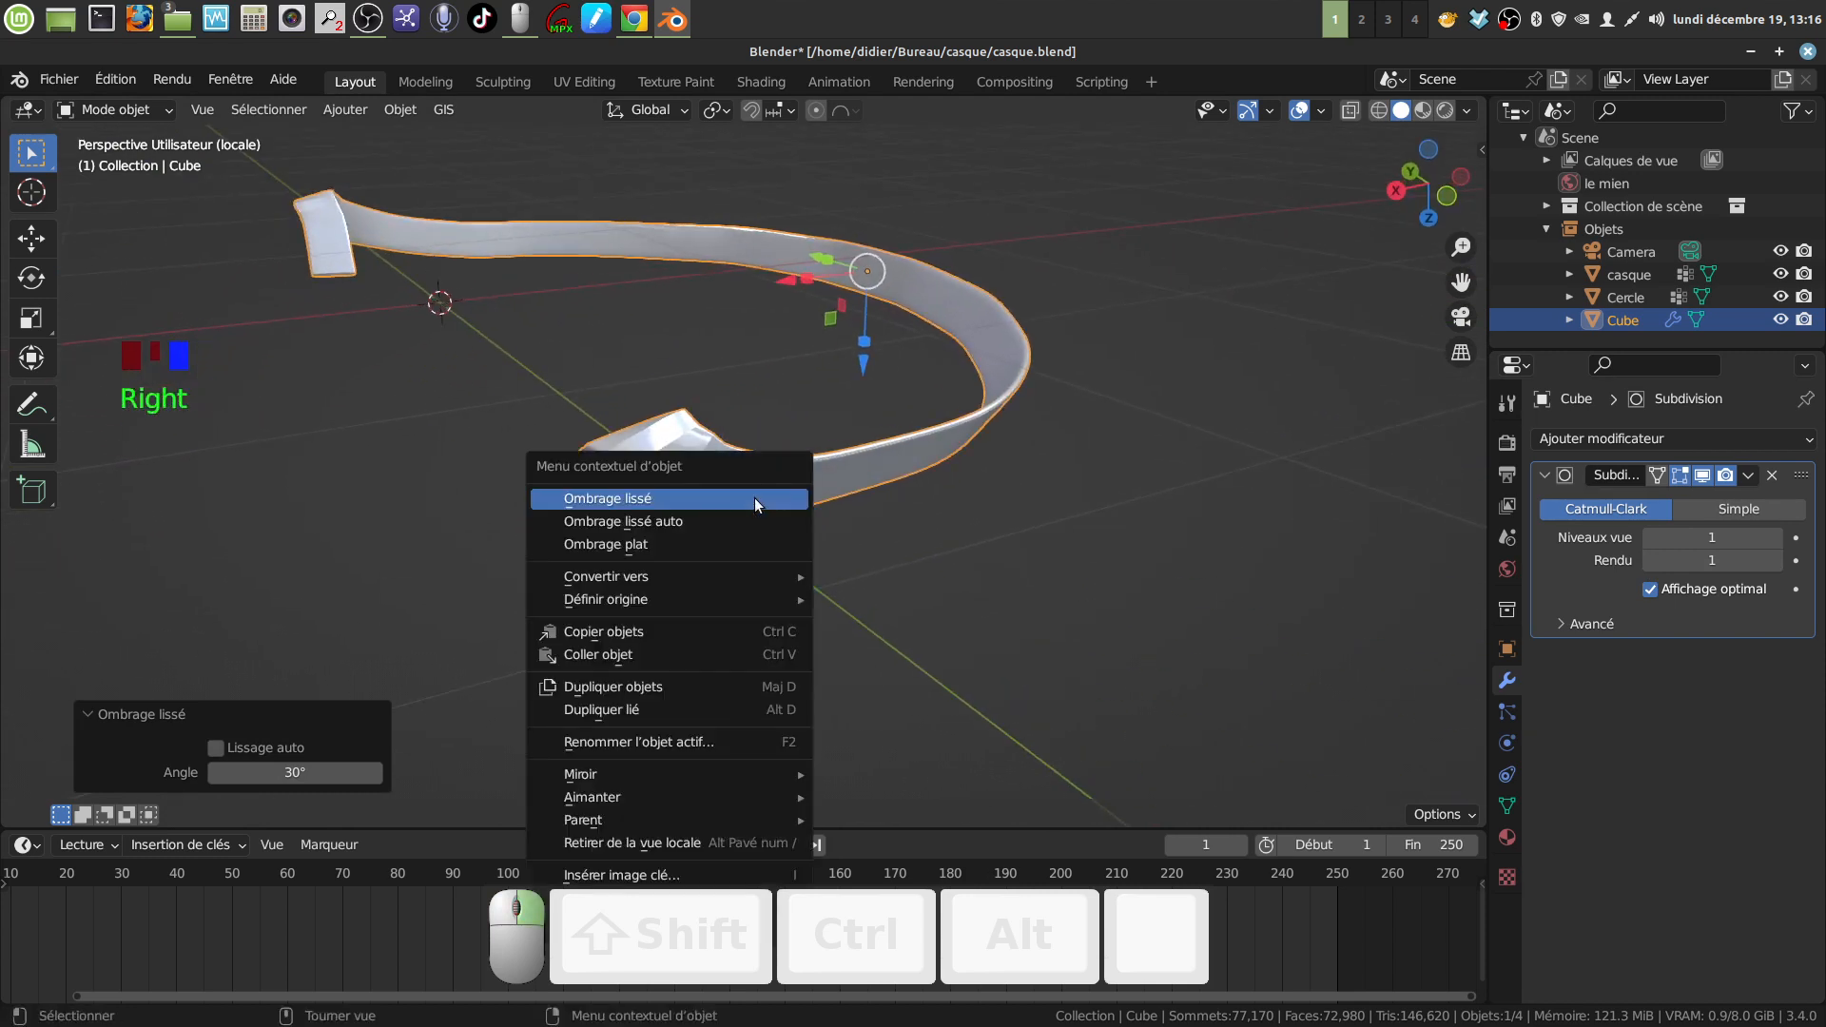
{"action": "left_click", "coordinate": [729, 502]}
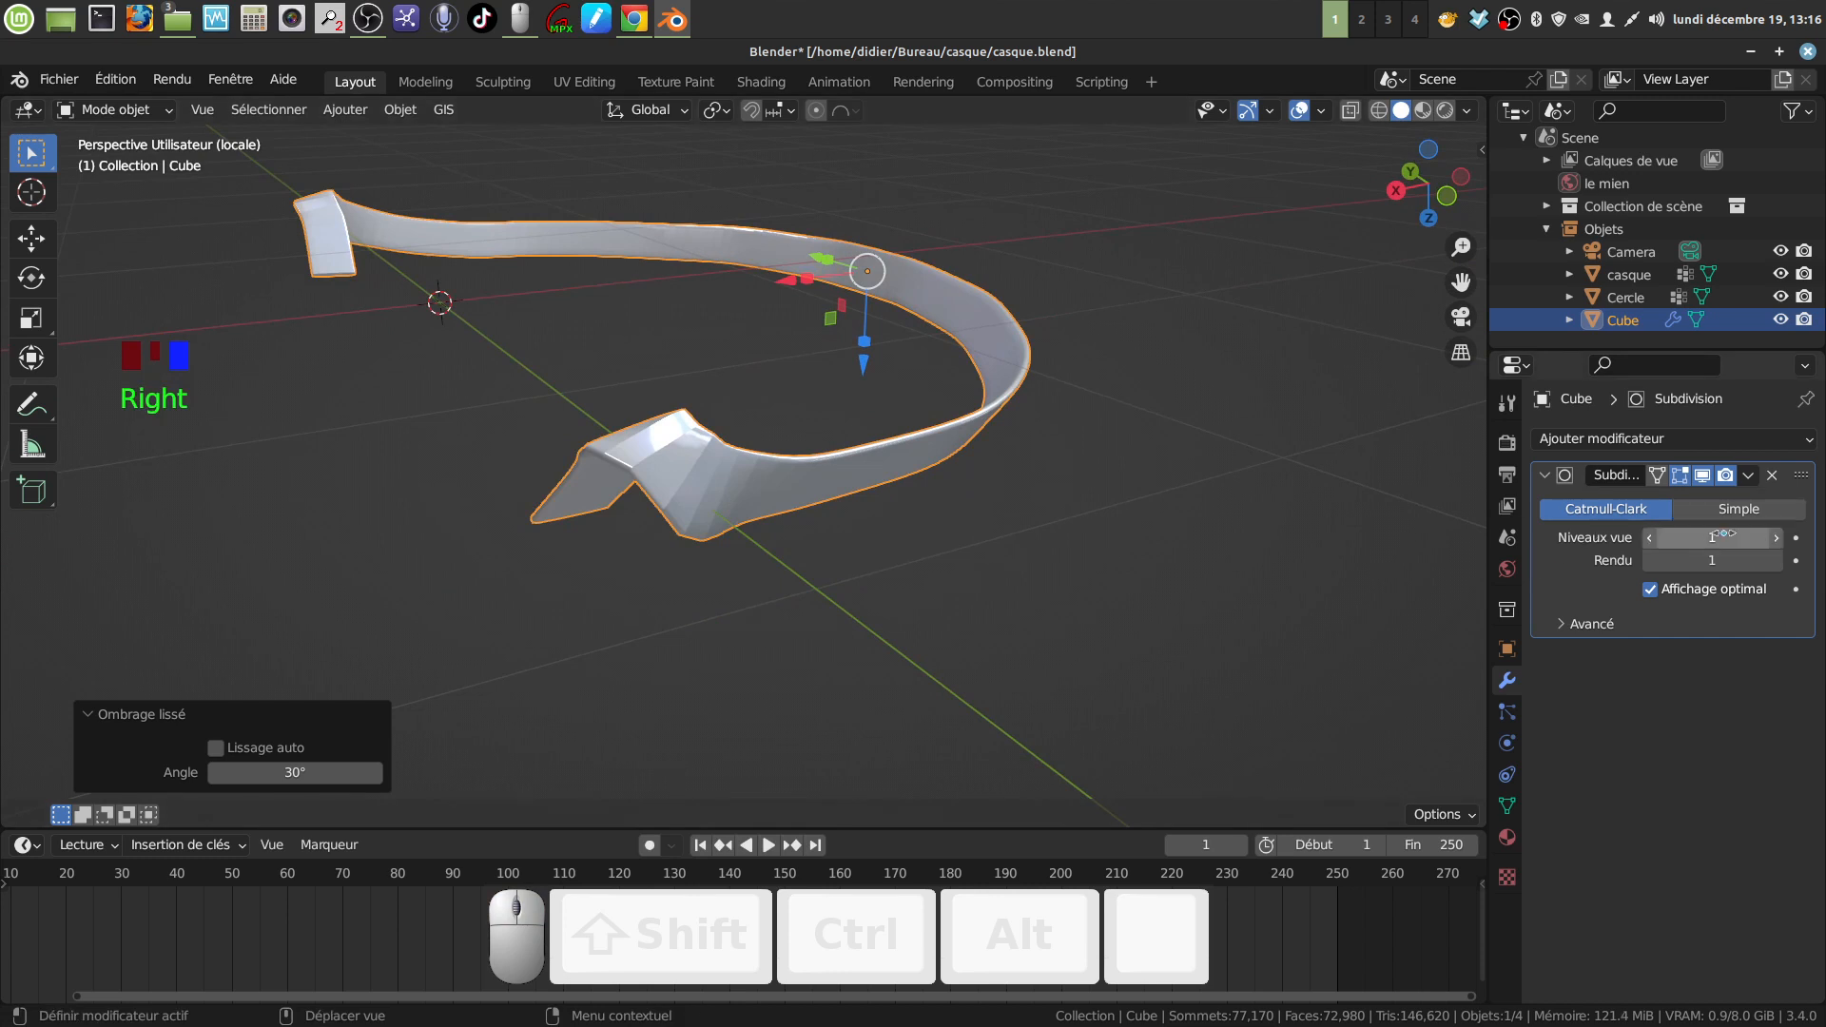
{"action": "left_click", "coordinate": [1776, 539]}
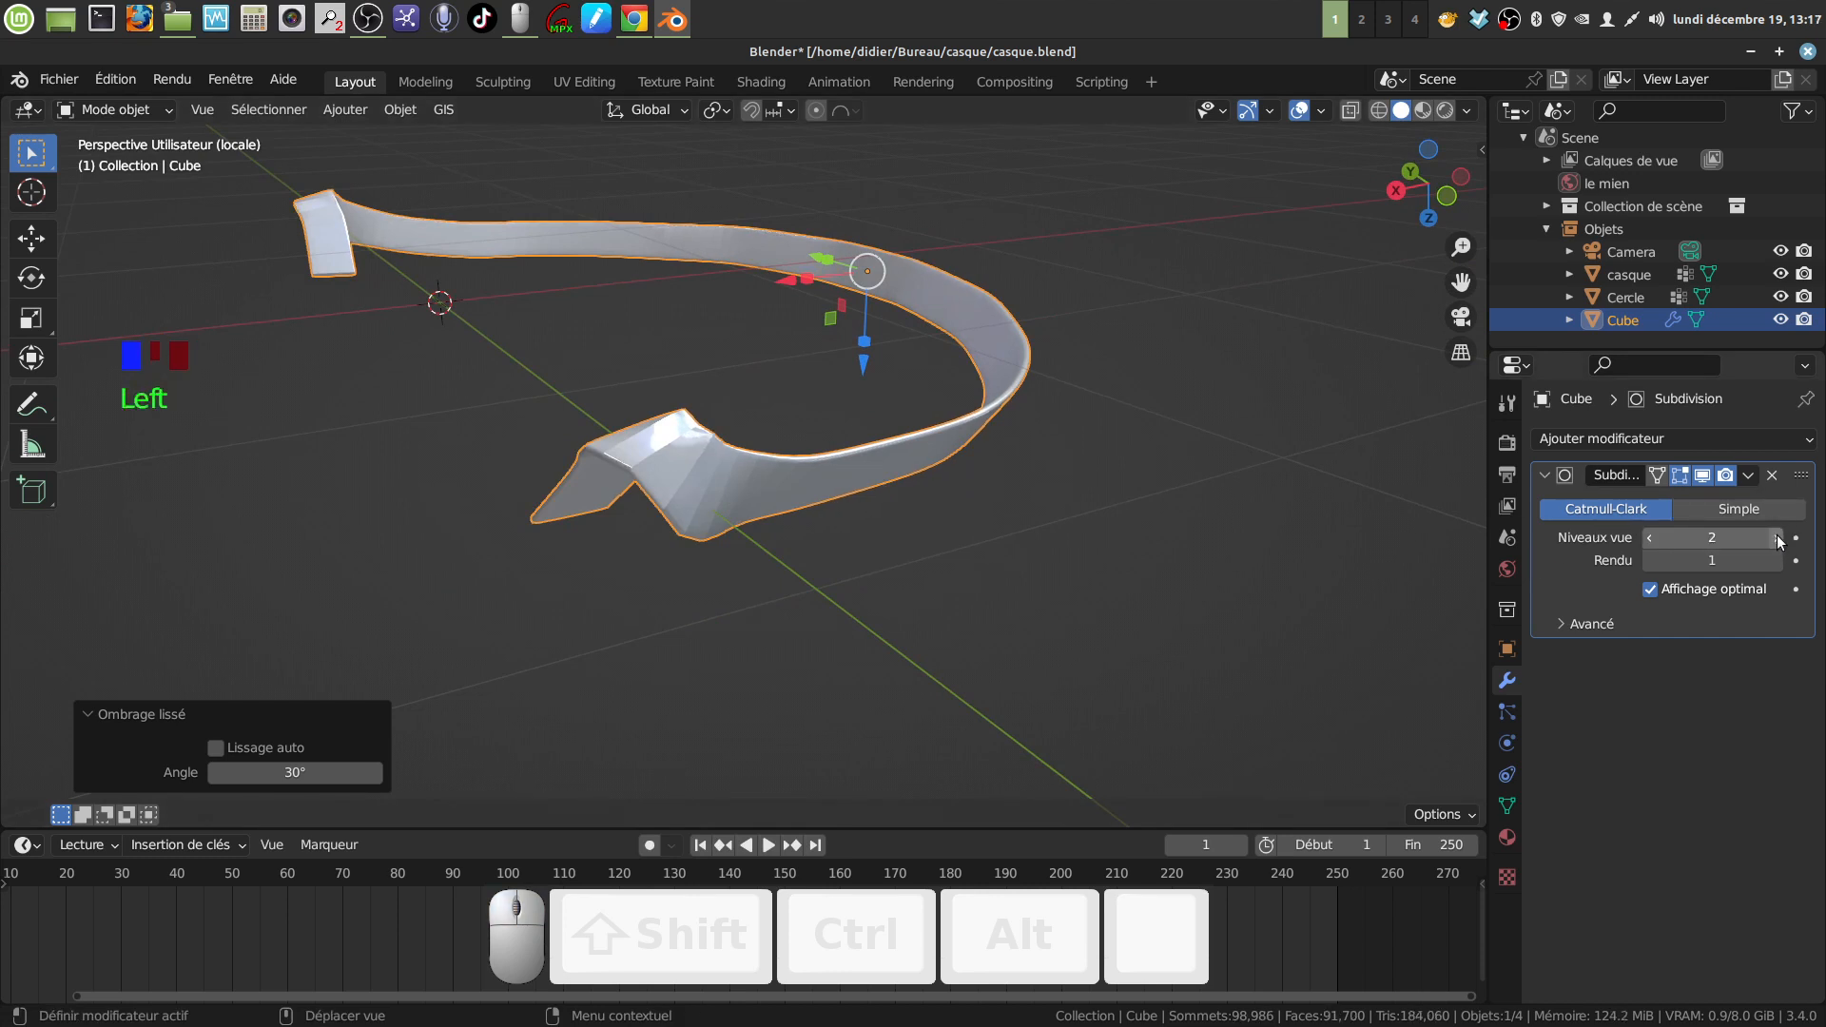
{"action": "double_click", "coordinate": [1660, 538]}
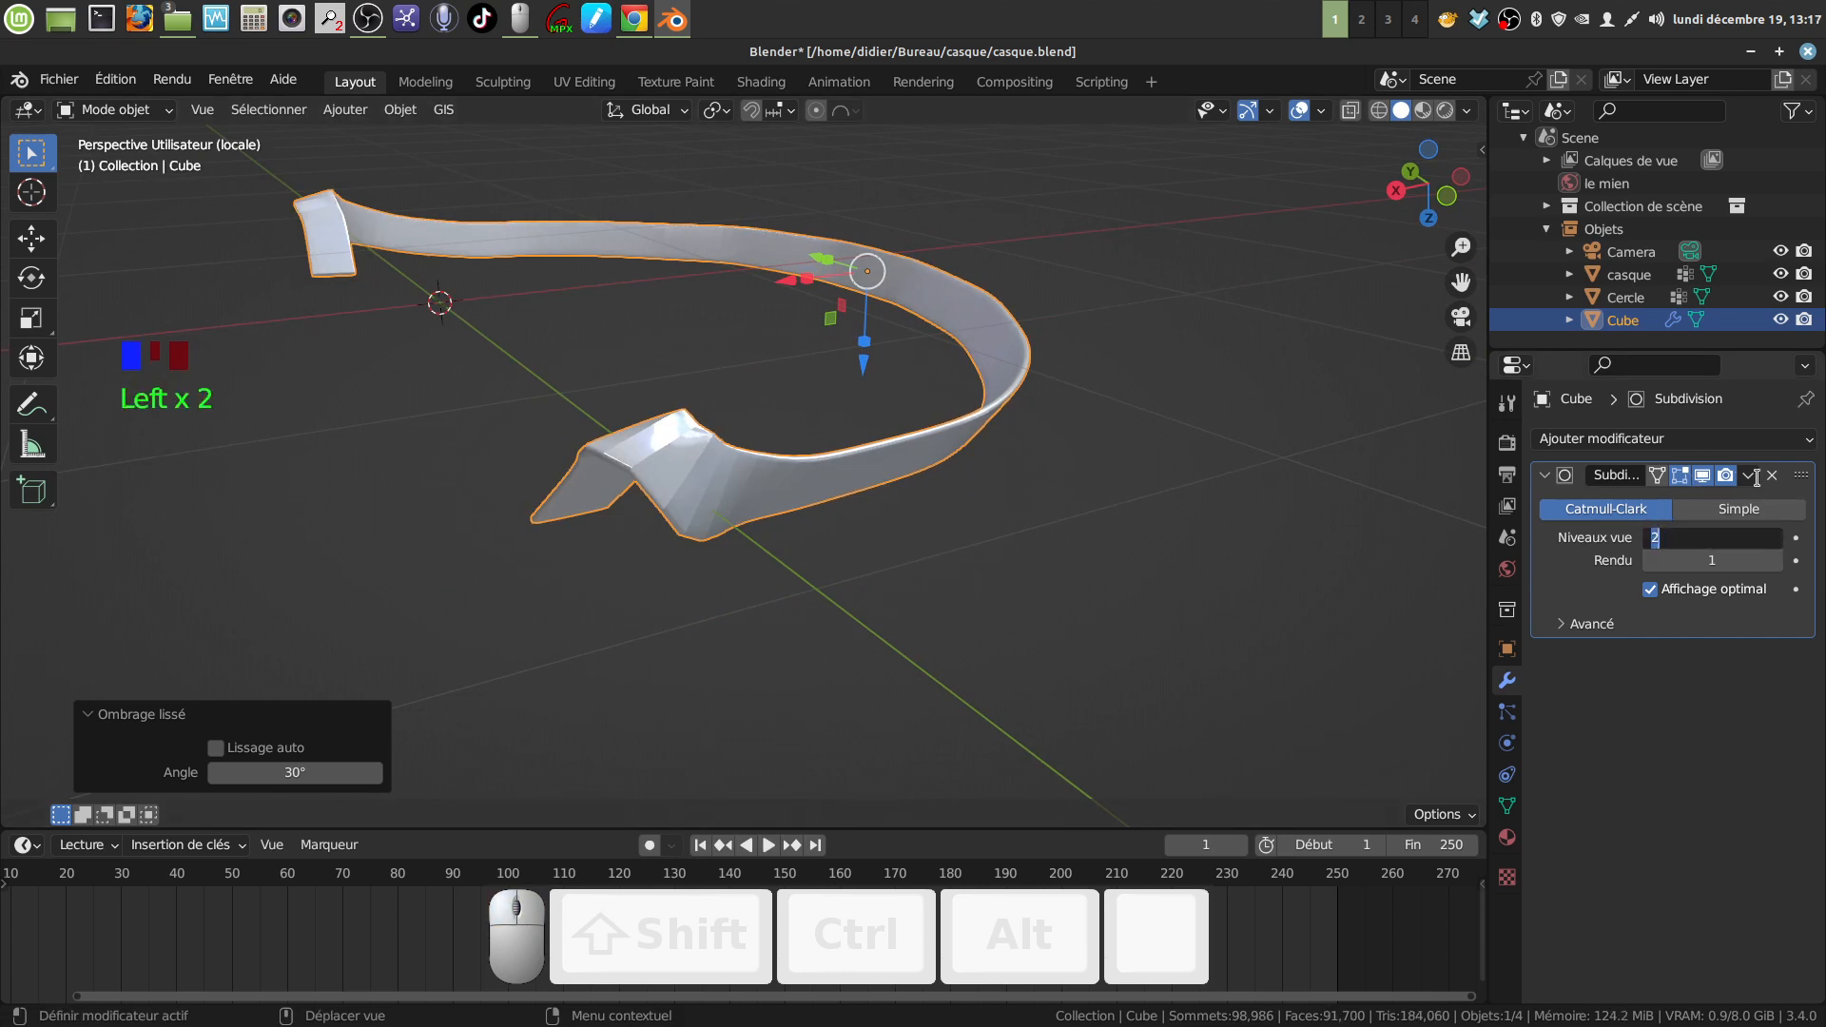
{"action": "left_click", "coordinate": [996, 536]}
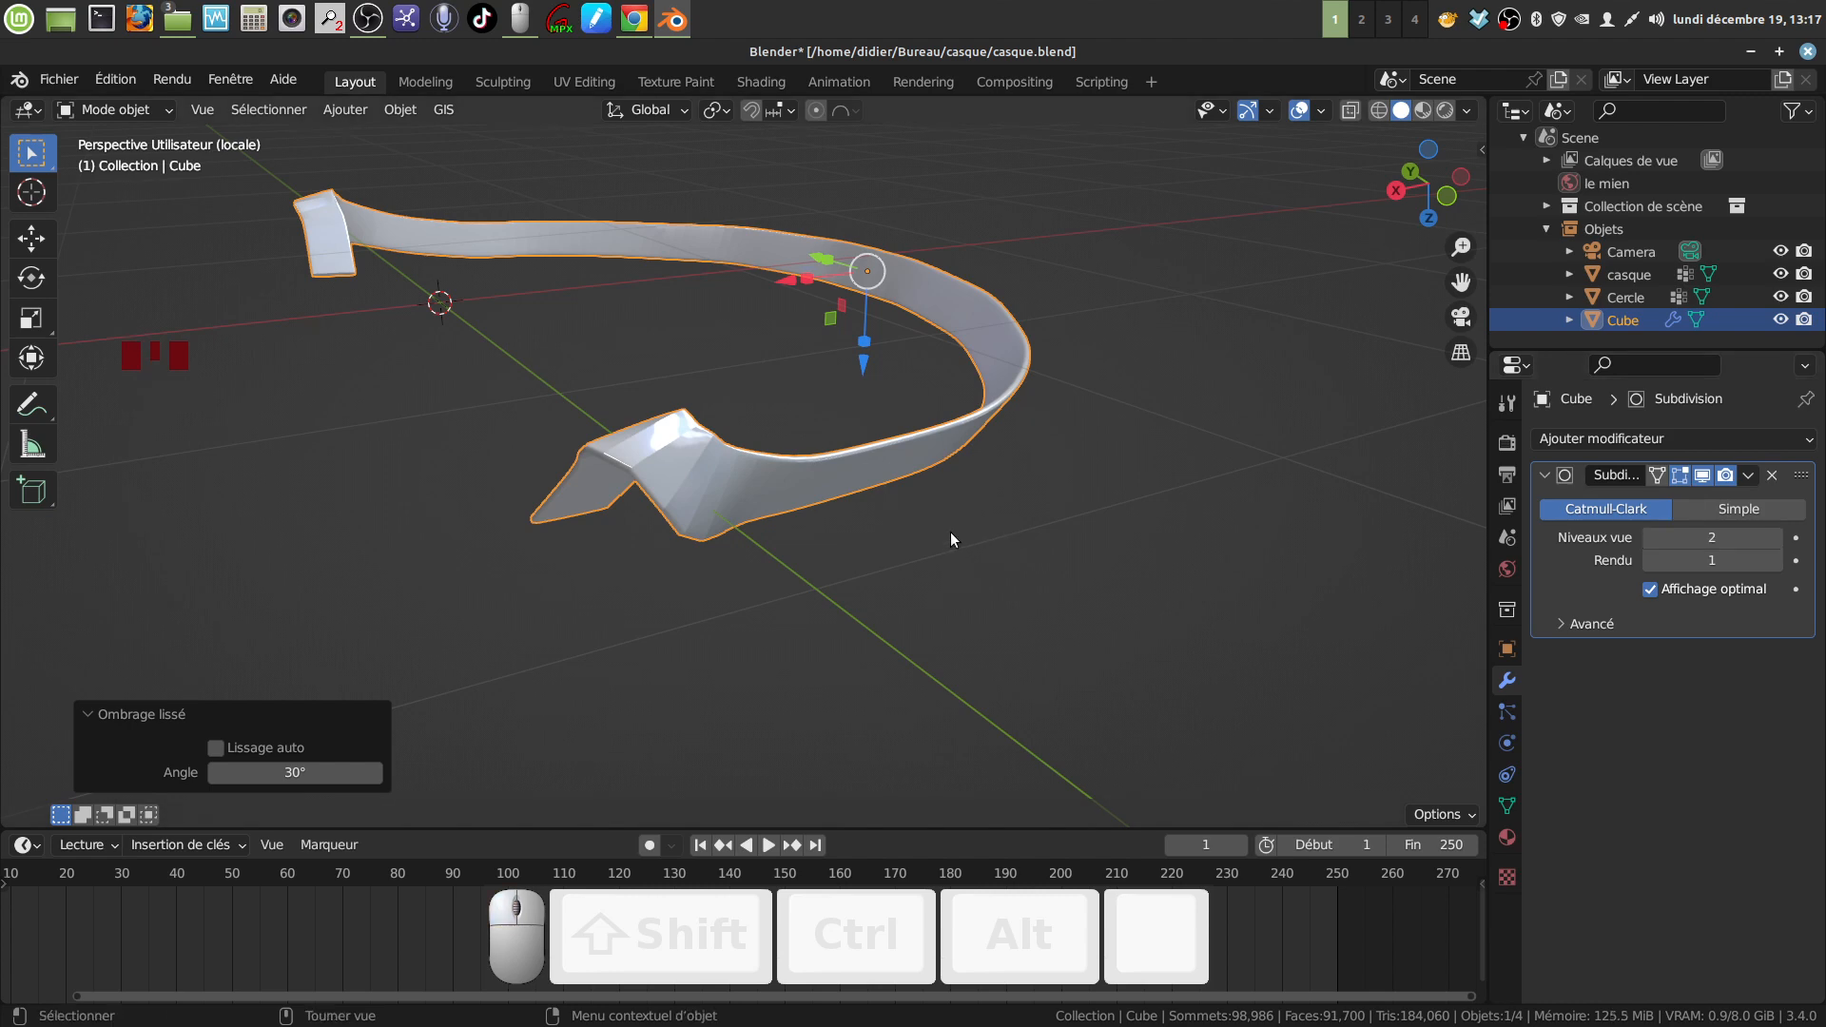
Step: Select all of the strap's vertices in Edit Mode and merge them by distance at 0.0001 m
{"action": "key", "text": "Tab"}
{"action": "mouse_move", "coordinate": [782, 499]}
{"action": "middle_mouse_down"}
{"action": "mouse_move", "coordinate": [795, 483]}
{"action": "mouse_move", "coordinate": [779, 492]}
{"action": "mouse_move", "coordinate": [812, 519]}
{"action": "middle_mouse_up"}
{"action": "key", "text": "a"}
{"action": "key", "text": "a"}
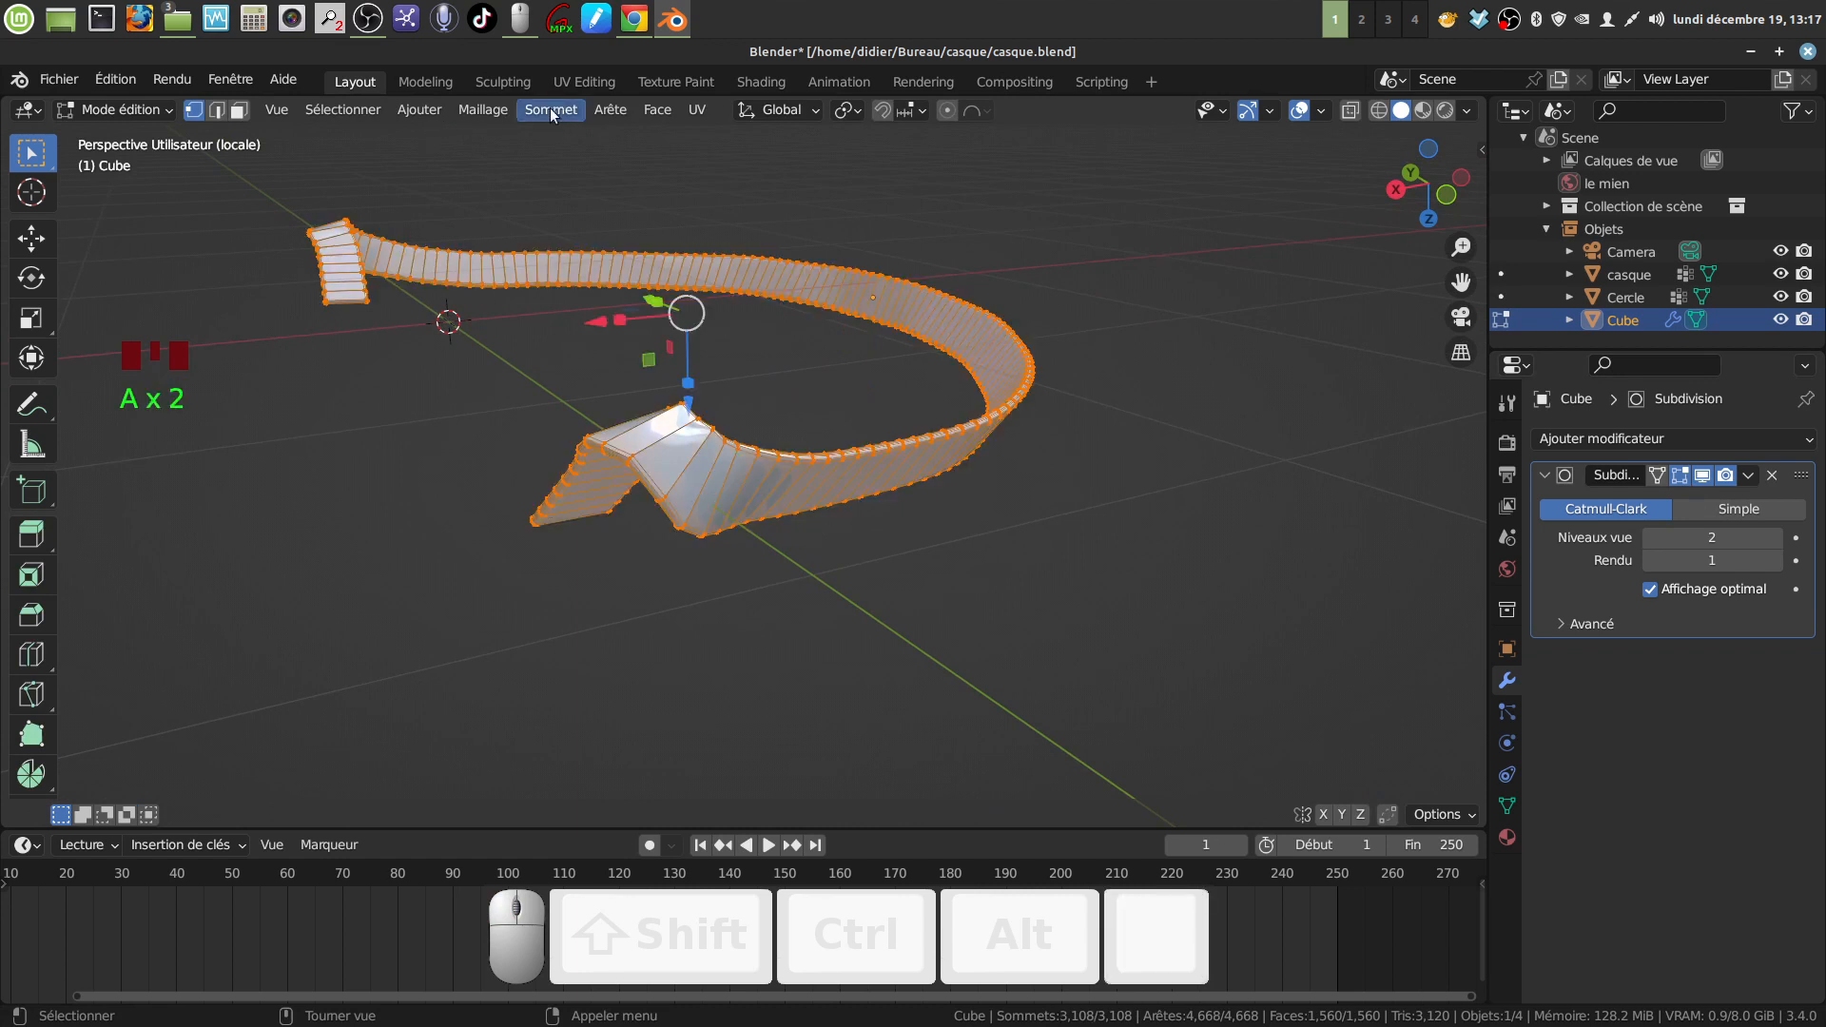
{"action": "left_click", "coordinate": [485, 110]}
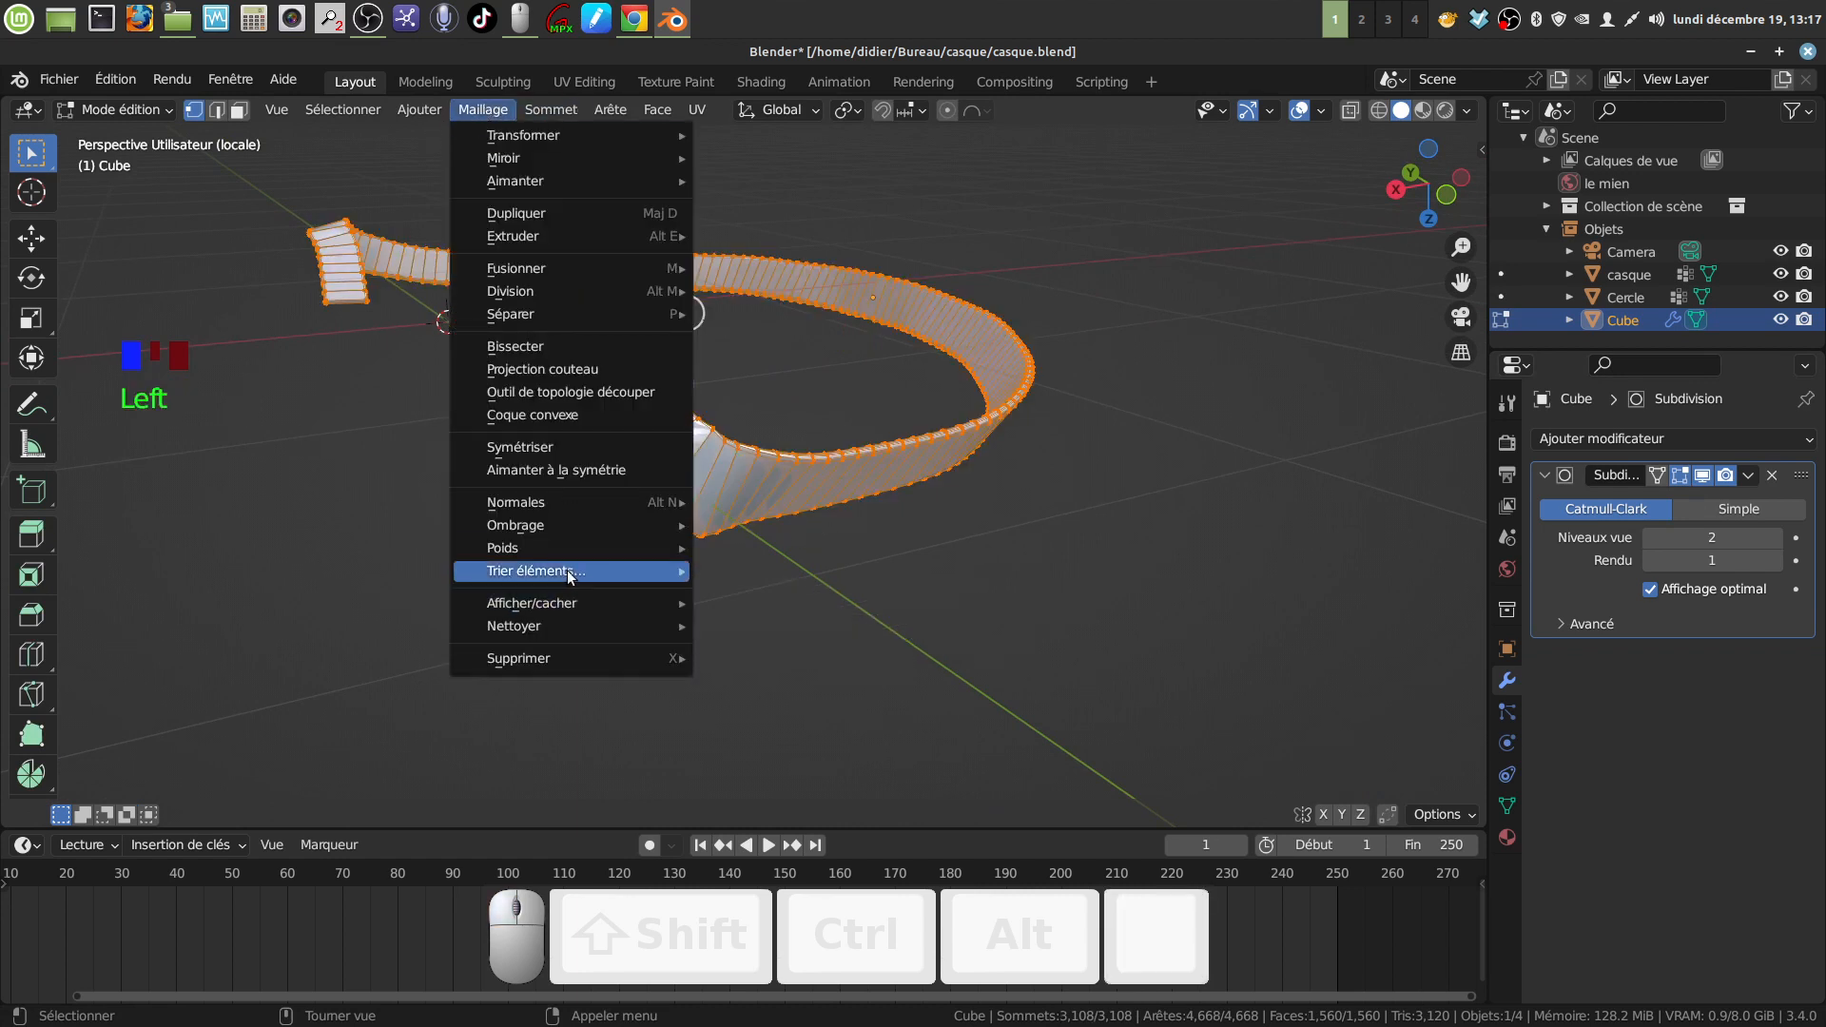
{"action": "mouse_move", "coordinate": [552, 625]}
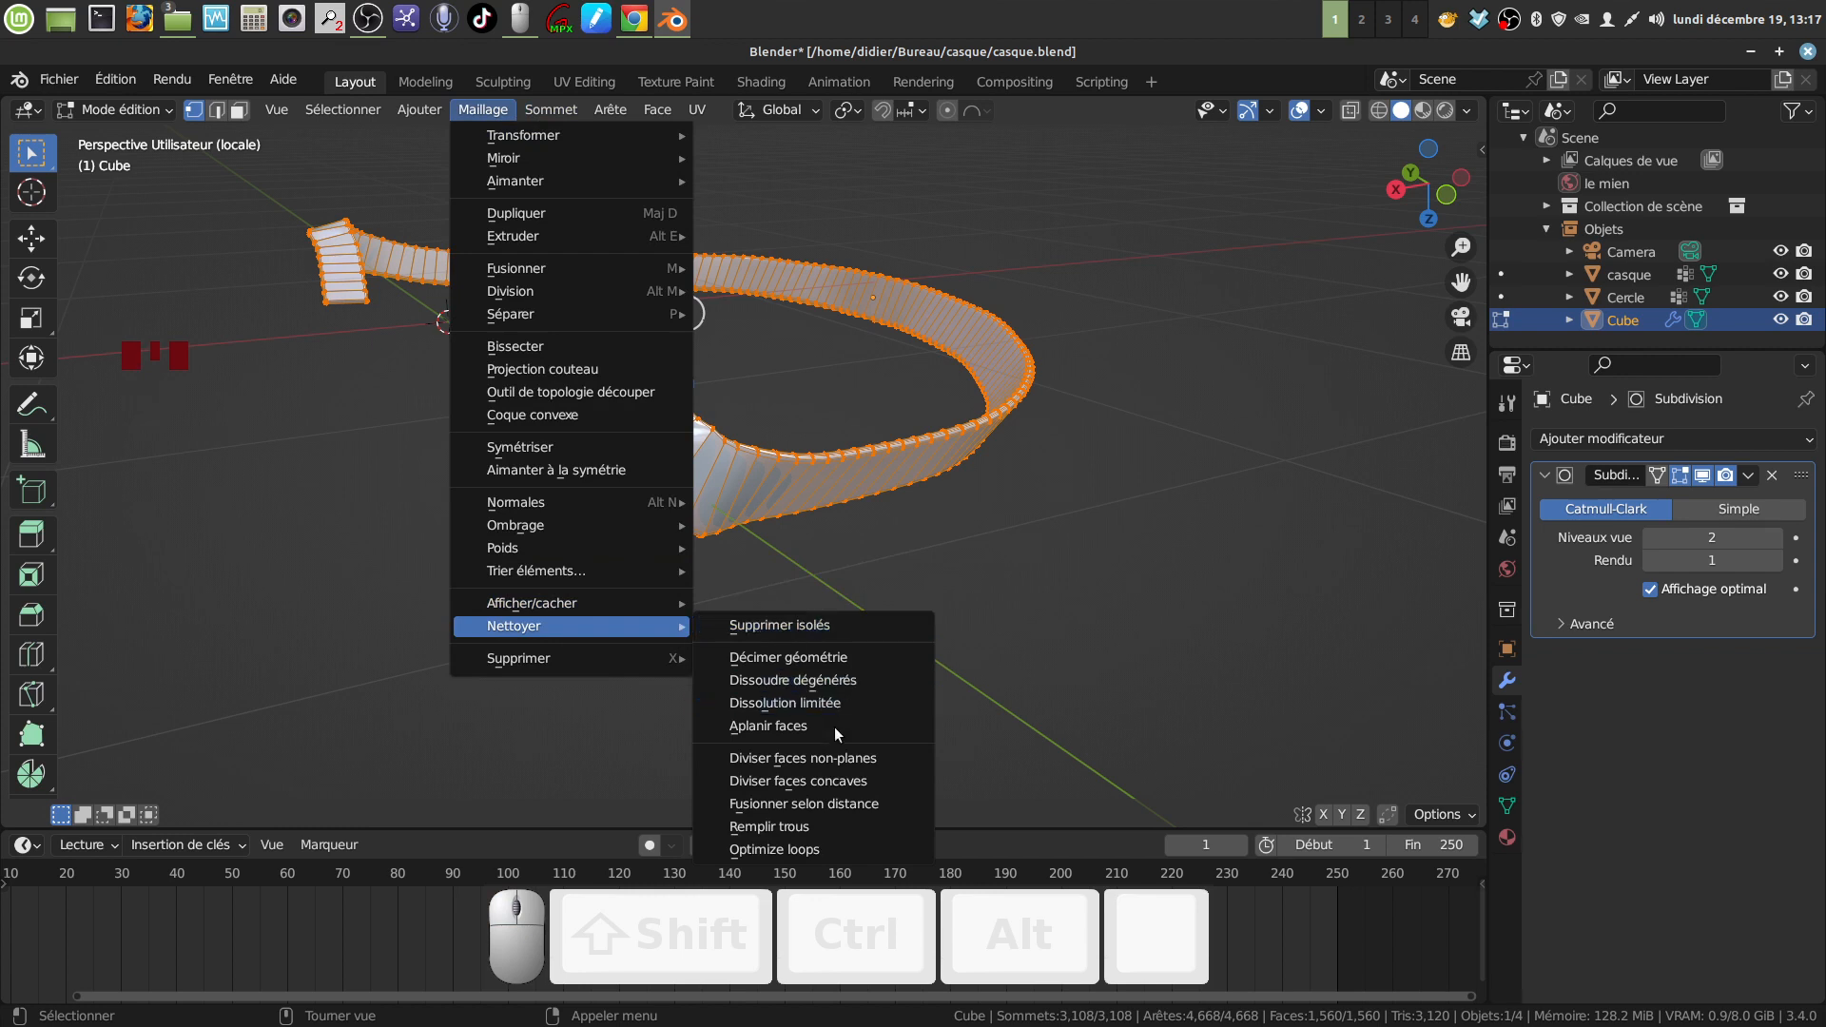
{"action": "left_click", "coordinate": [863, 808]}
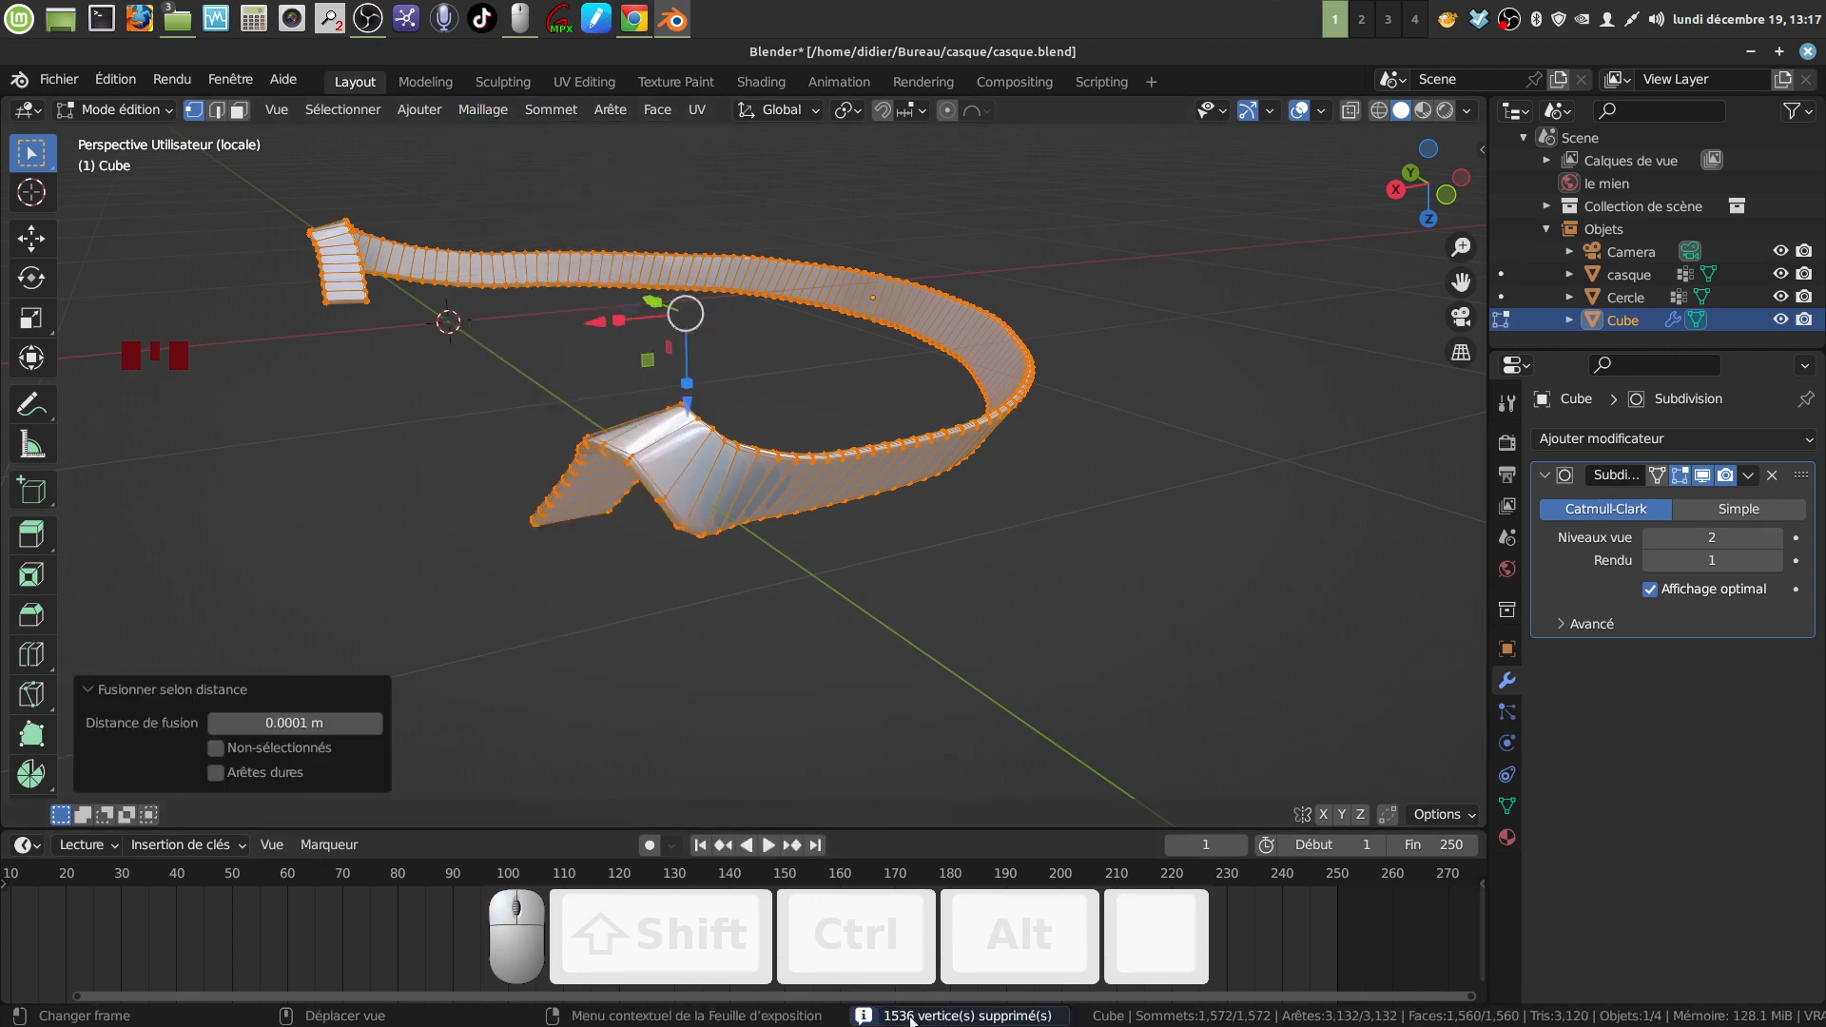
Step: Return to Object Mode and set the subdivision's viewport level to 1
{"action": "middle_click_drag", "start_coordinate": [835, 628], "coordinate": [833, 569]}
{"action": "key", "text": "Tab"}
{"action": "left_click", "coordinate": [1651, 536]}
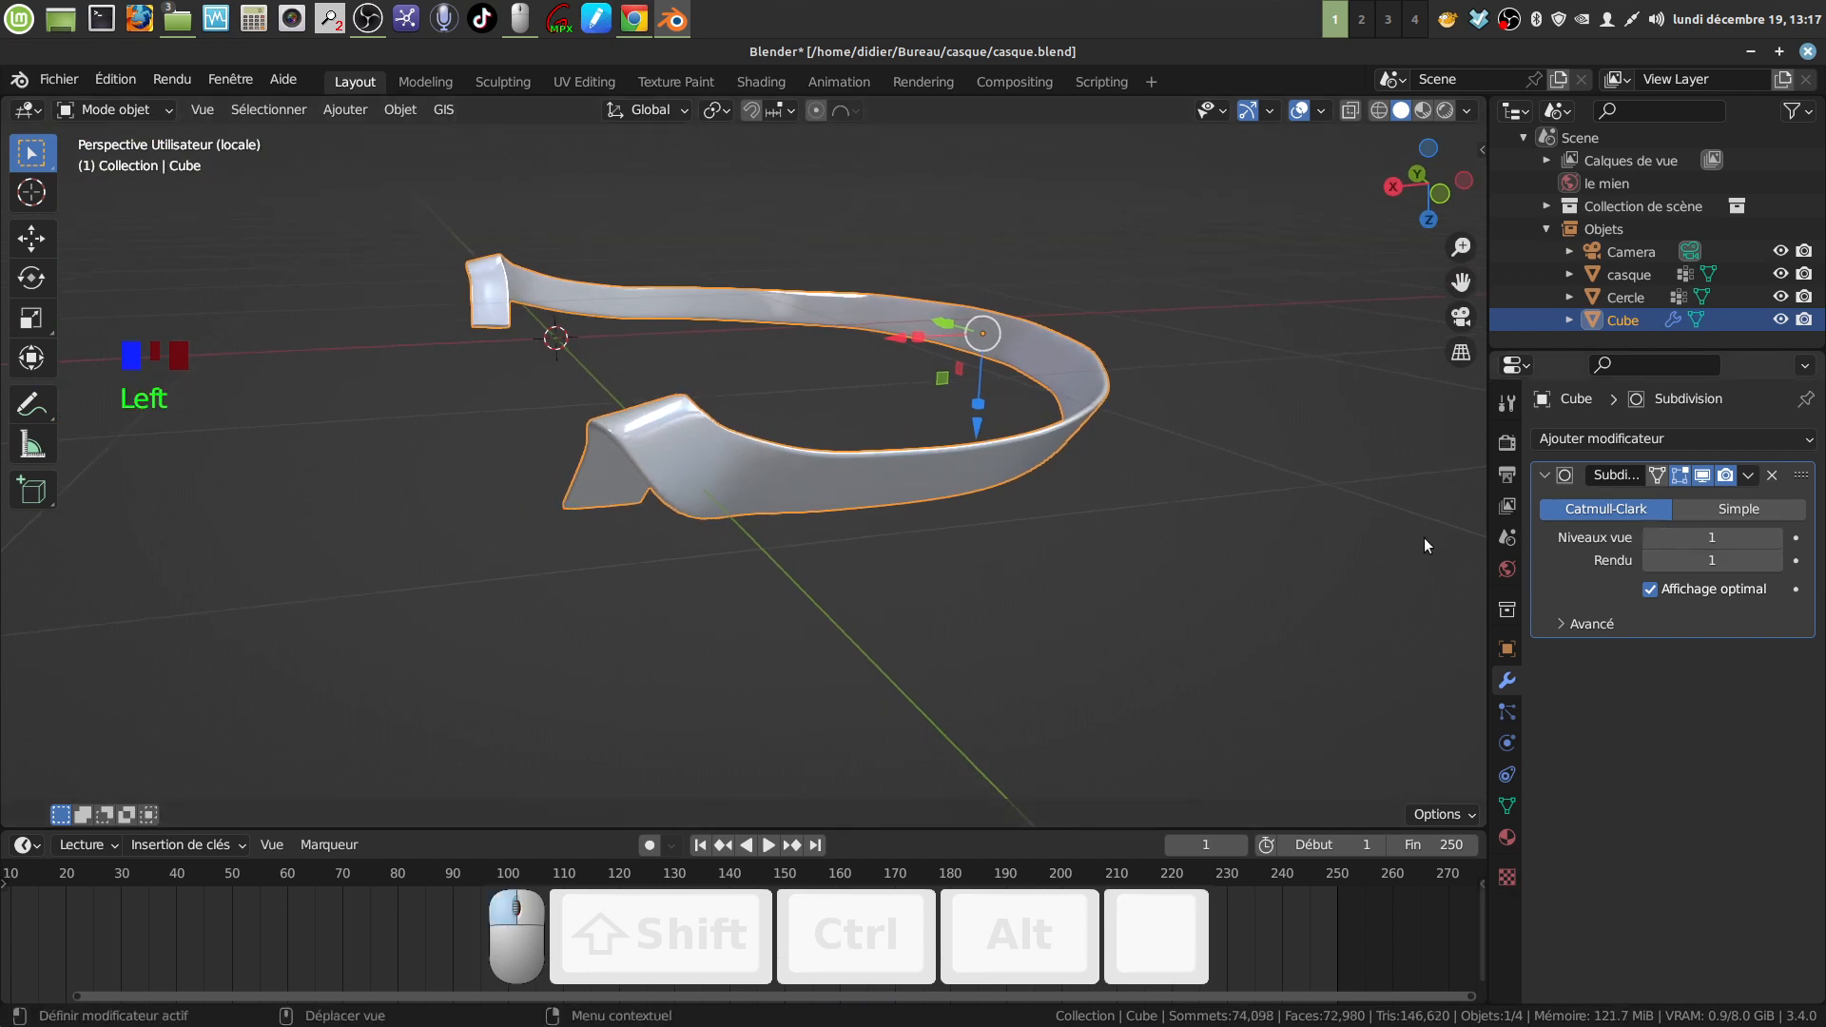
Step: Check the smoothed strap from the front, leave local view to show the whole helmet, and deselect the strap
{"action": "middle_click_drag", "start_coordinate": [1047, 494], "coordinate": [574, 418]}
{"action": "scroll", "coordinate": [973, 482], "scroll_direction": "down", "scroll_amount": 2}
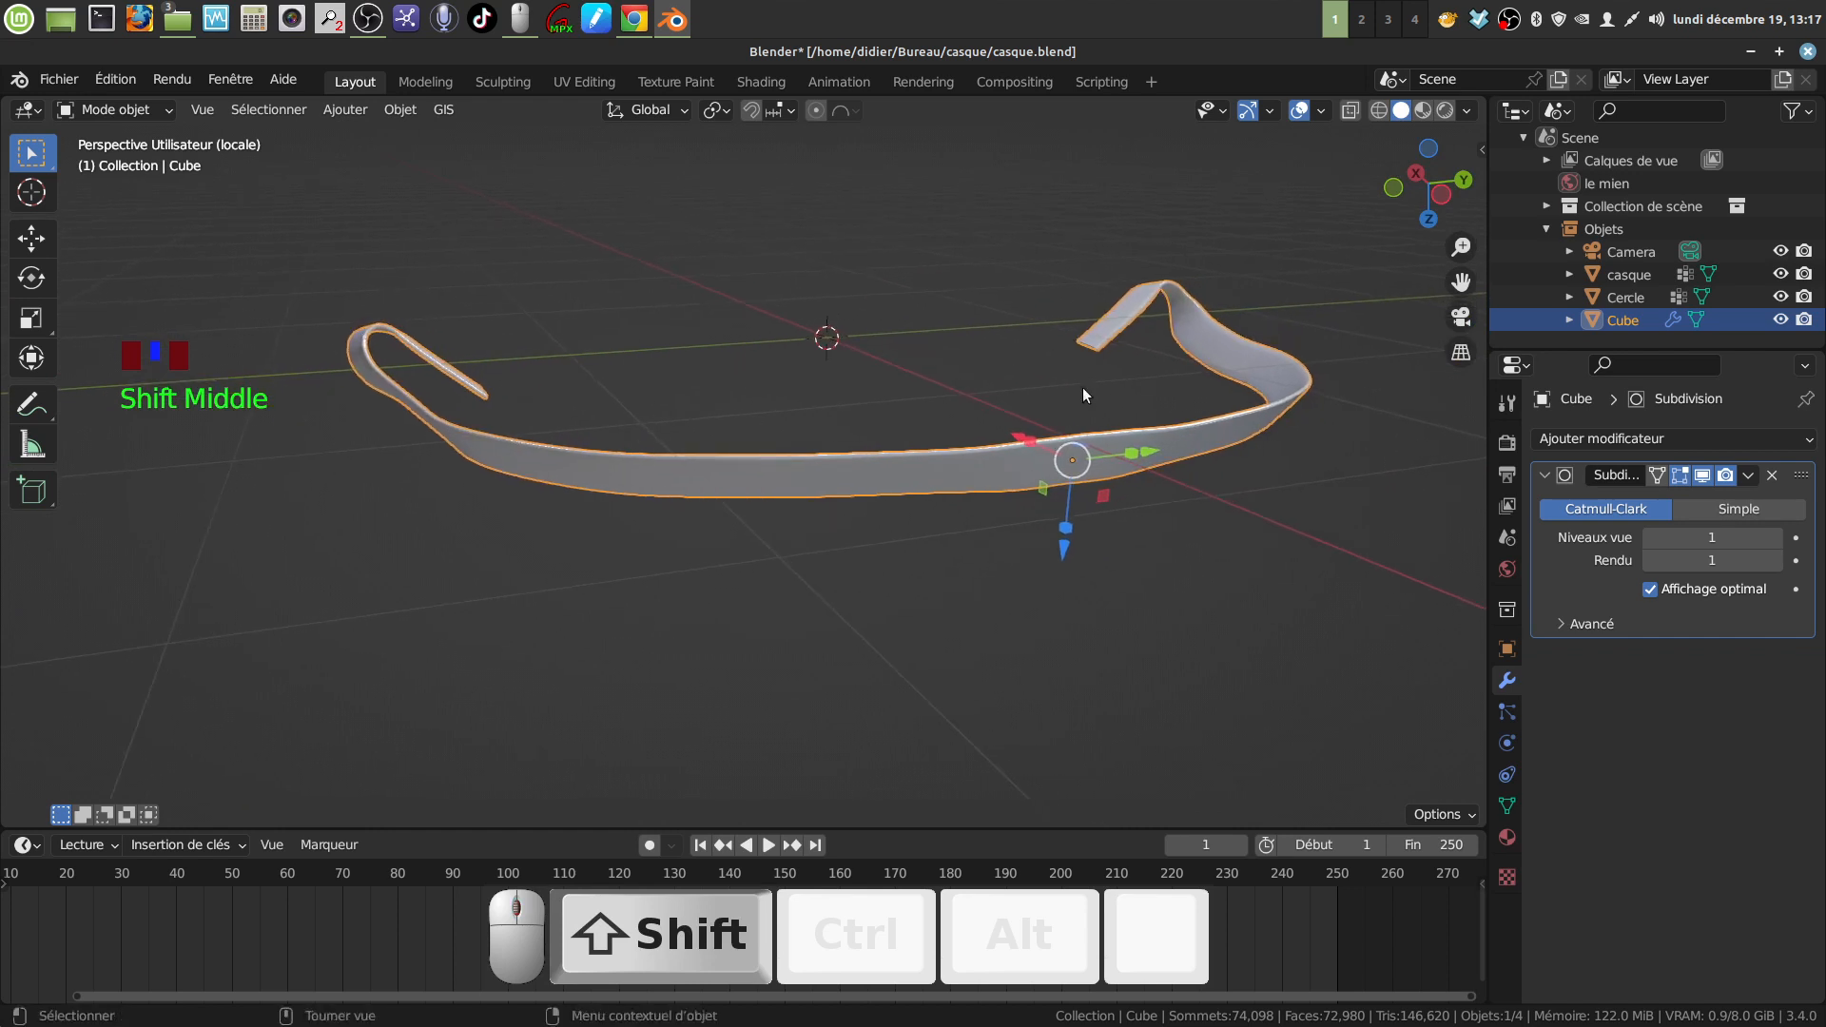
{"action": "middle_click_drag", "start_coordinate": [1082, 386], "coordinate": [833, 361]}
{"action": "middle_click_drag", "start_coordinate": [961, 434], "coordinate": [837, 428], "text": "shift"}
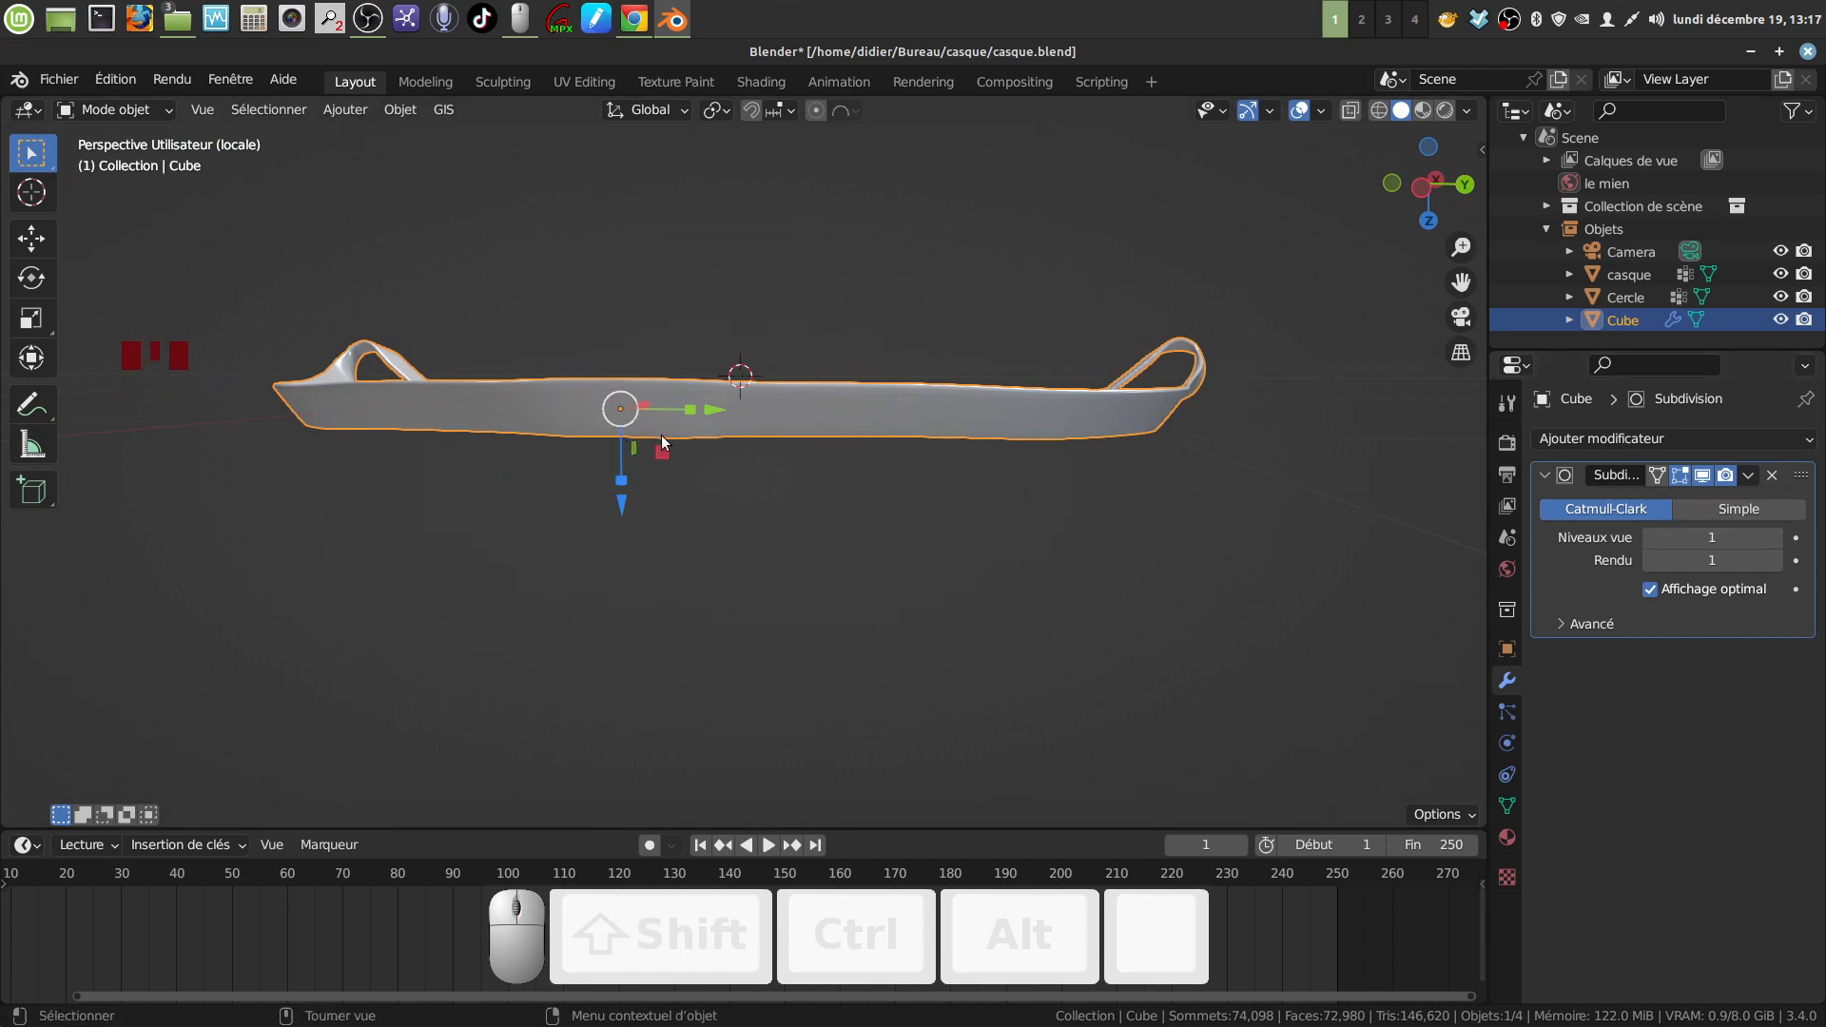
{"action": "middle_click_drag", "start_coordinate": [671, 411], "coordinate": [733, 421]}
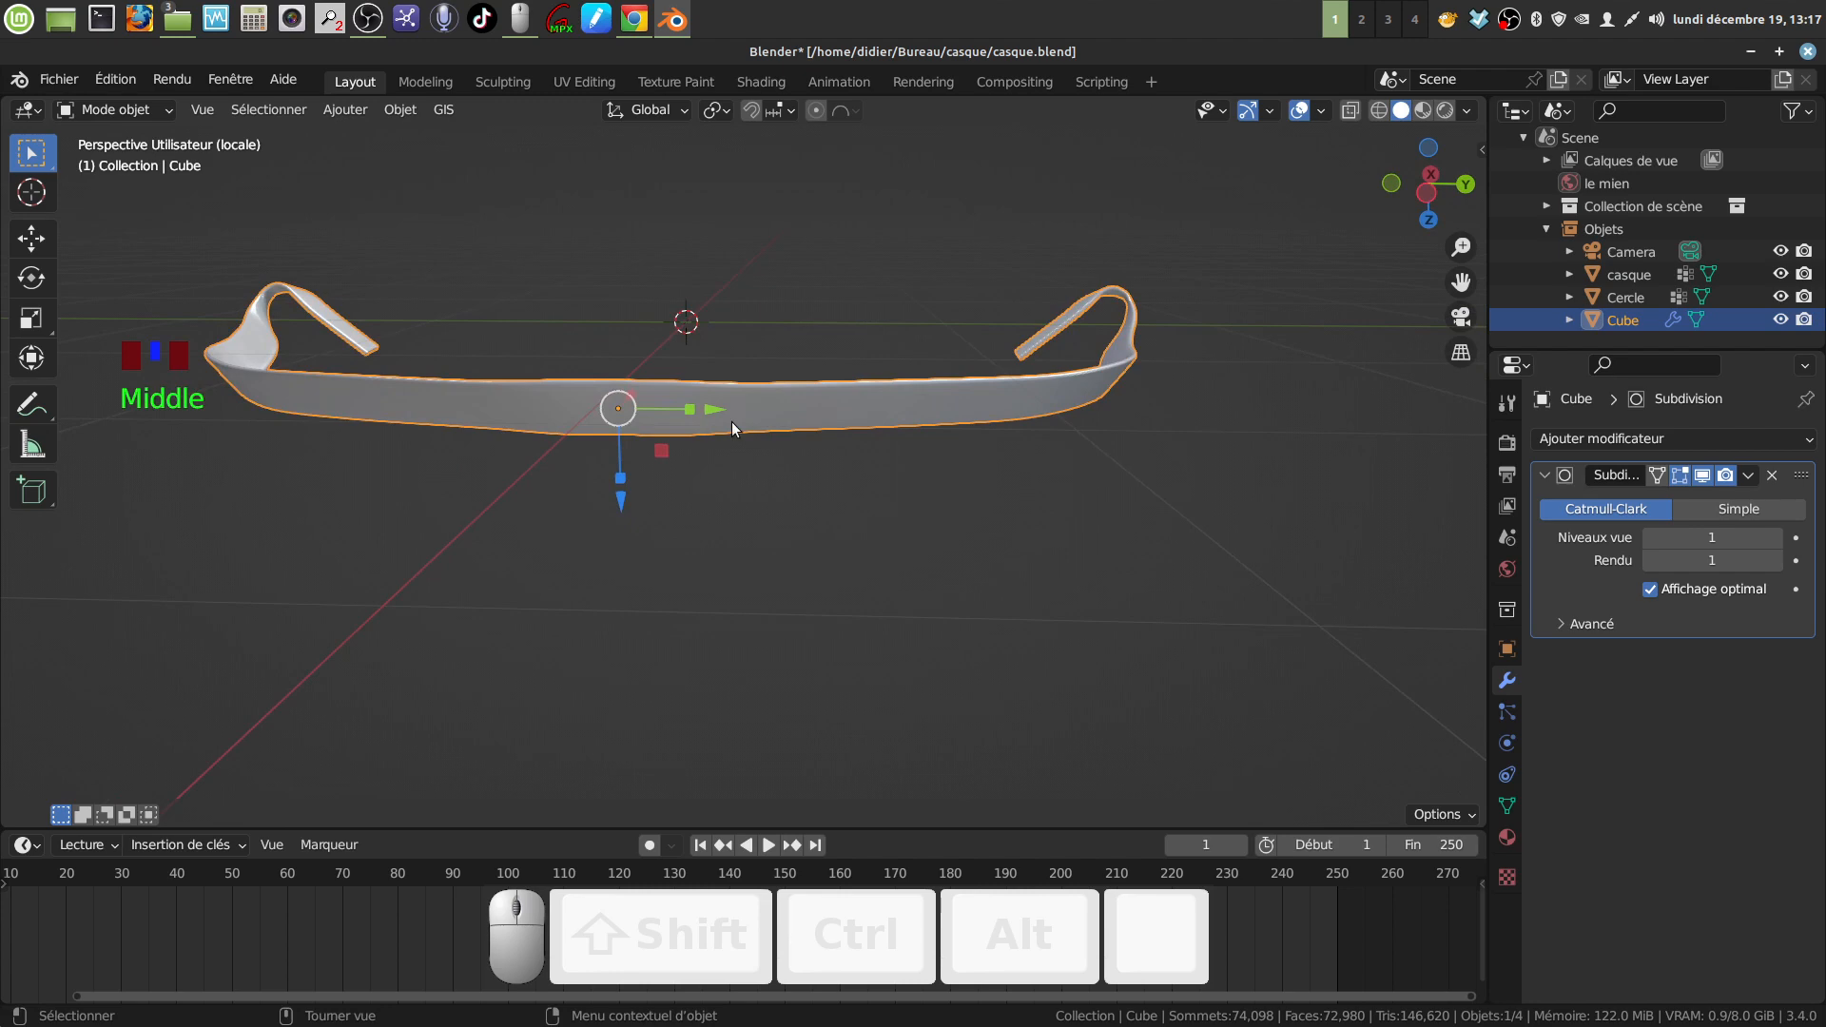
{"action": "key", "text": "KP_Divide"}
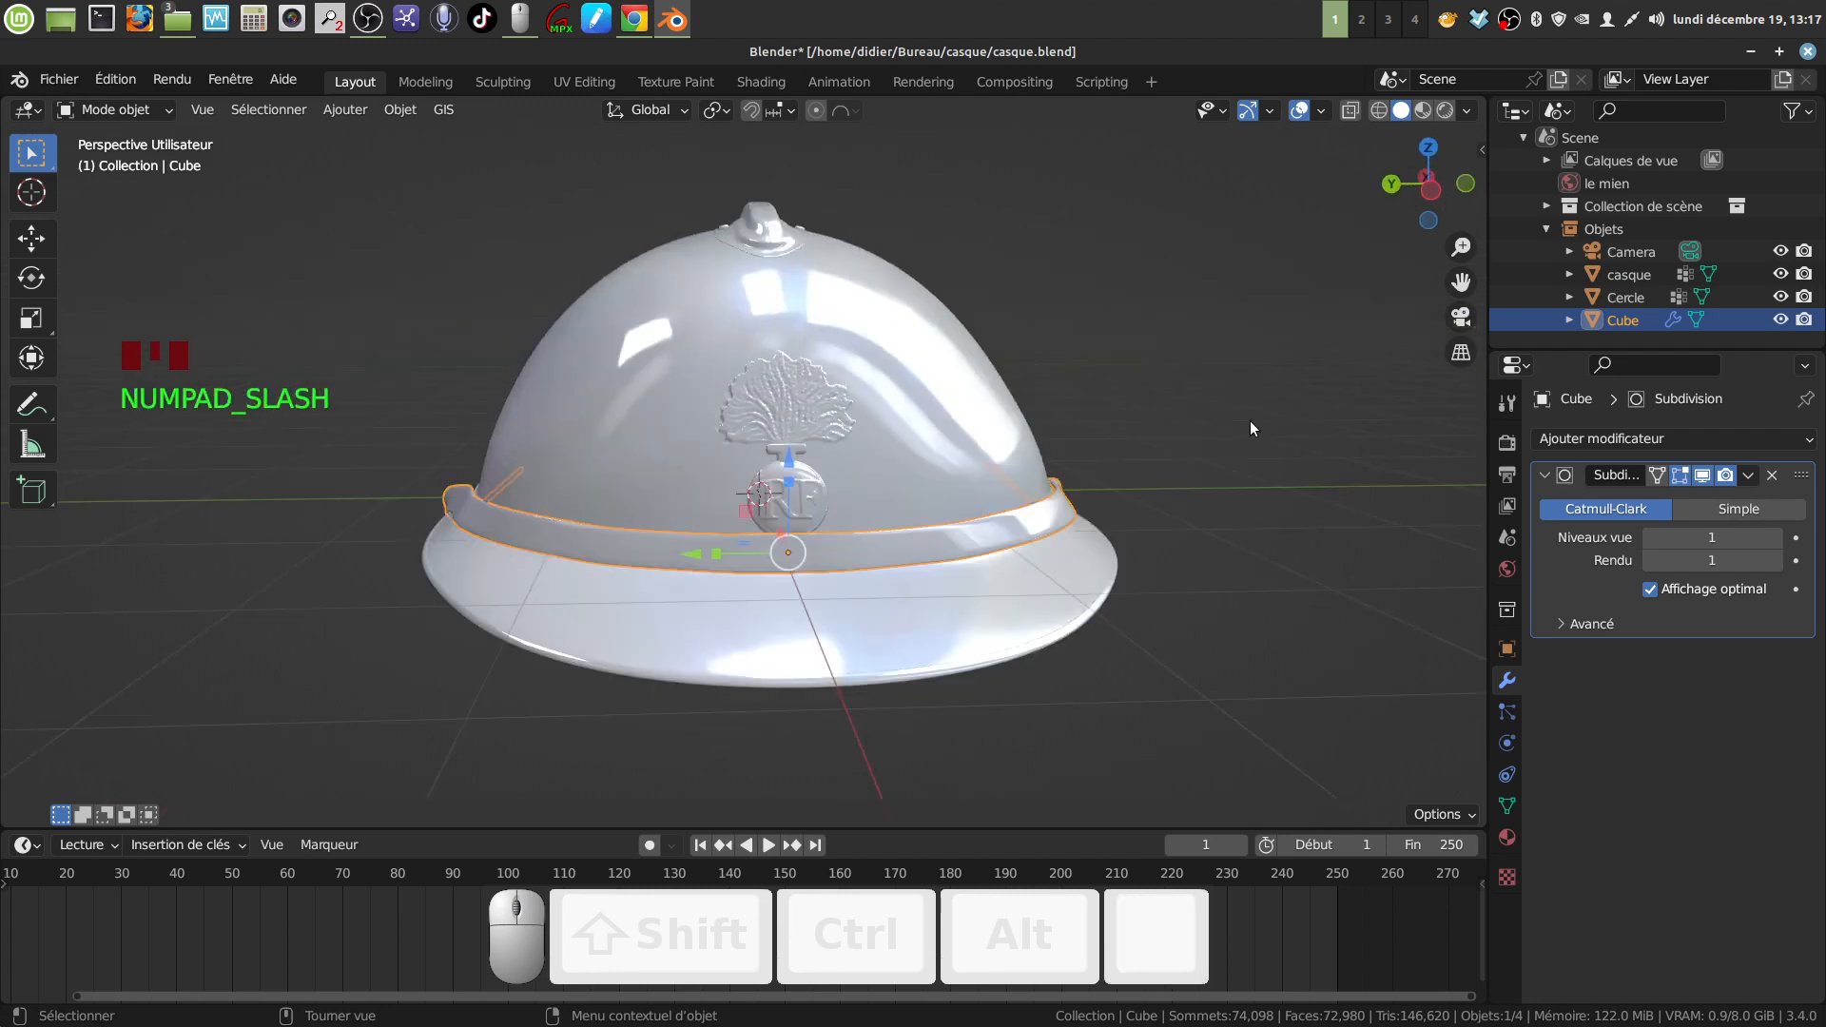
{"action": "left_click", "coordinate": [1251, 421]}
Step: Examine how the strap fits around the helmet's front and side, including its end at the rivets
{"action": "middle_click_drag", "start_coordinate": [720, 610], "coordinate": [899, 605]}
{"action": "middle_click_drag", "start_coordinate": [666, 630], "coordinate": [712, 425], "text": "shift"}
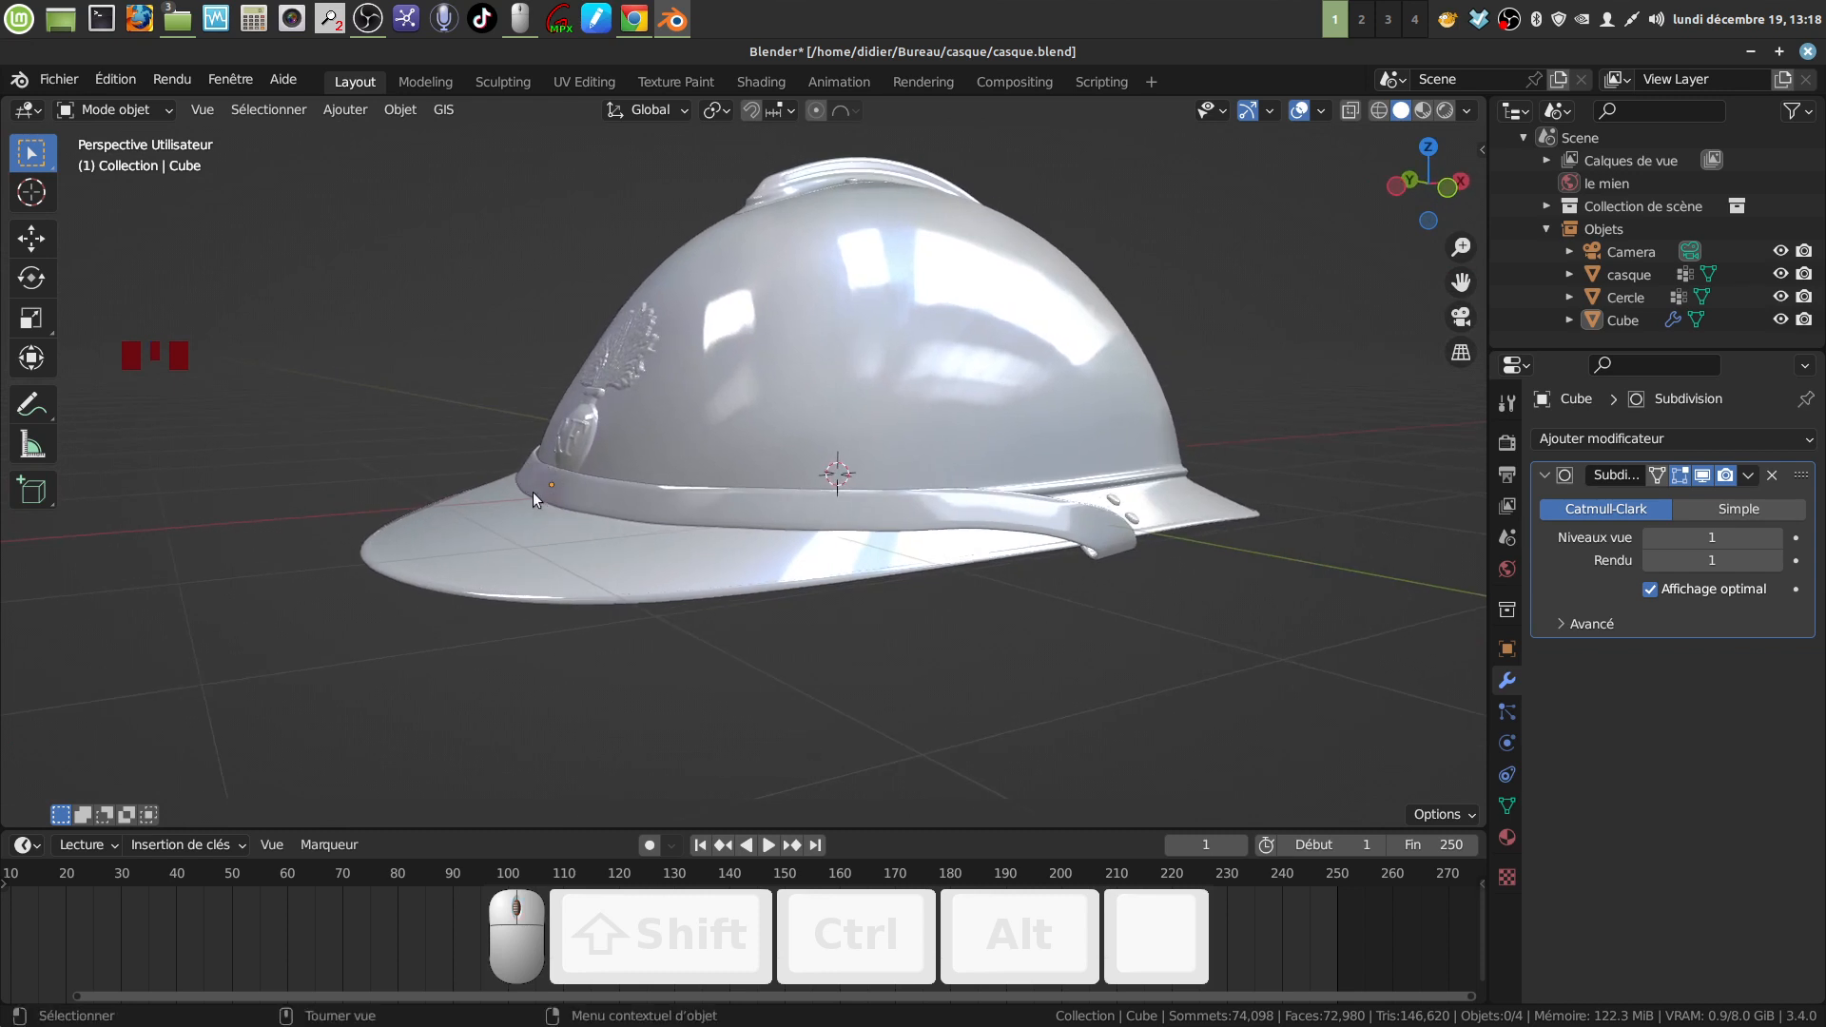
{"action": "mouse_move", "coordinate": [681, 498]}
{"action": "middle_mouse_down"}
{"action": "mouse_move", "coordinate": [645, 510]}
{"action": "mouse_move", "coordinate": [734, 517]}
{"action": "mouse_move", "coordinate": [693, 499]}
{"action": "middle_mouse_up"}
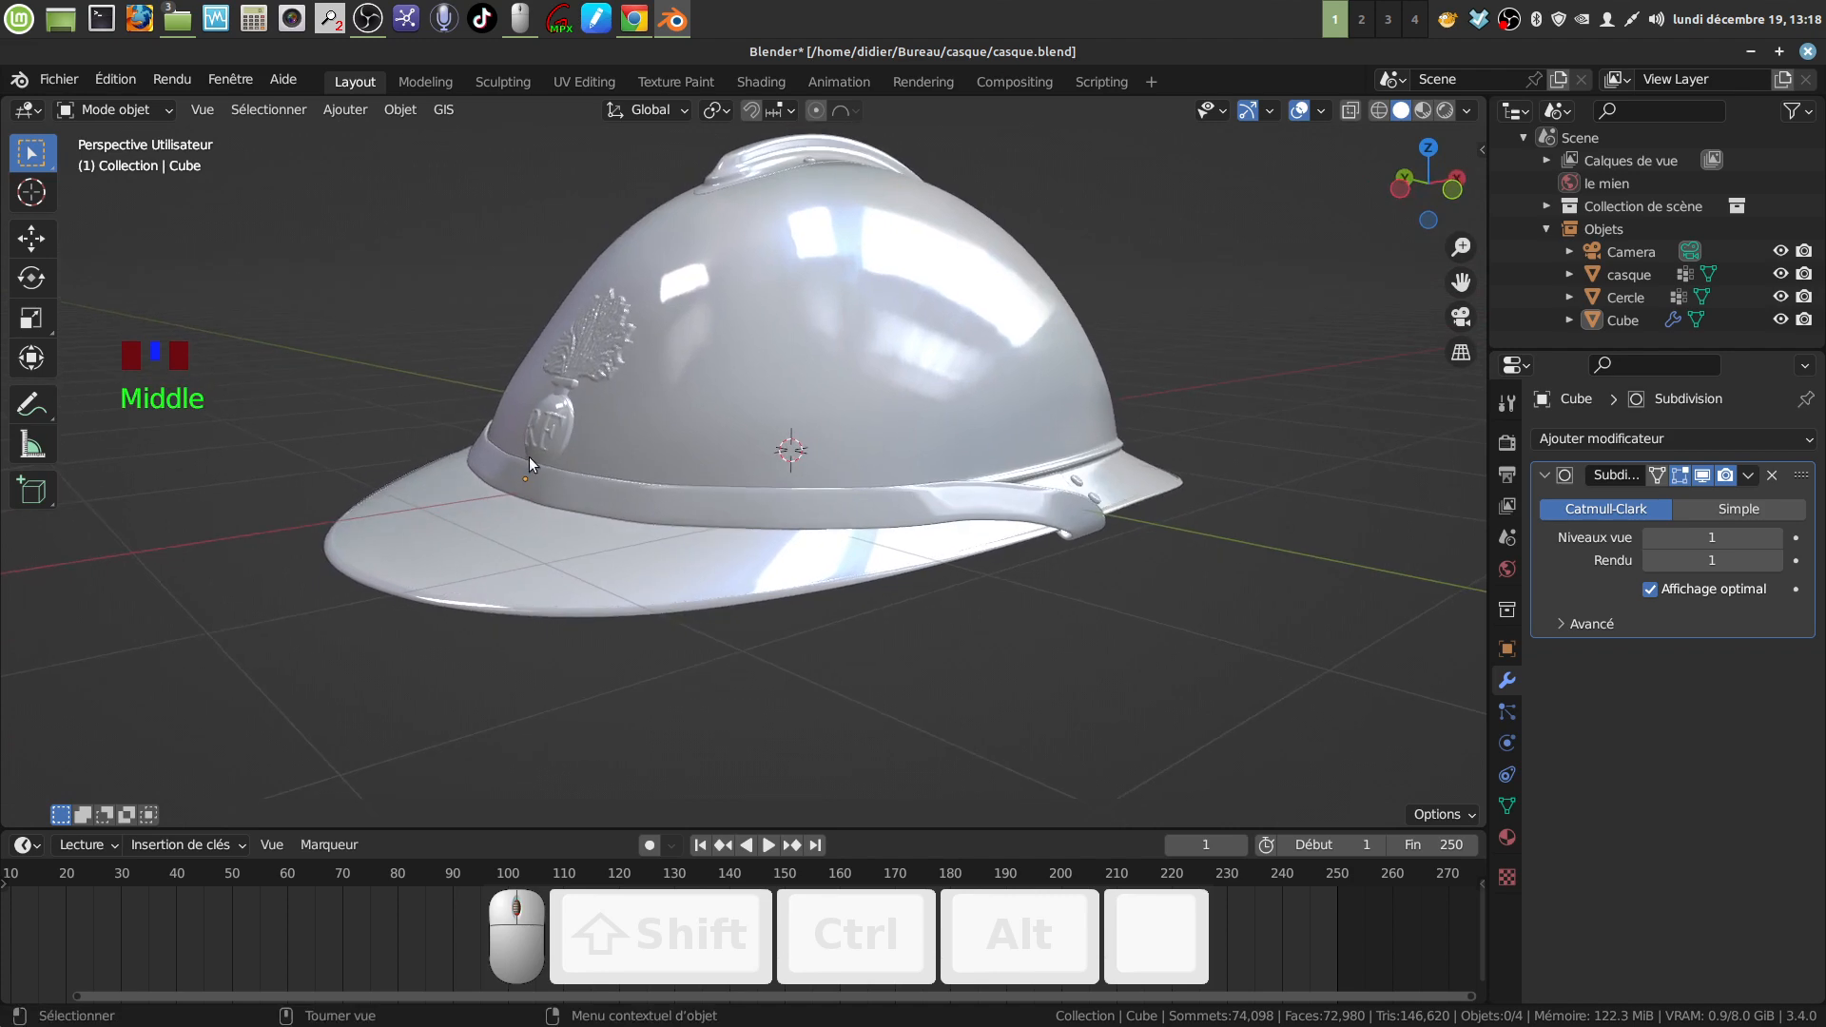
{"action": "mouse_move", "coordinate": [529, 465]}
{"action": "middle_mouse_down"}
{"action": "mouse_move", "coordinate": [648, 304]}
{"action": "mouse_move", "coordinate": [746, 297]}
{"action": "mouse_move", "coordinate": [616, 517]}
{"action": "mouse_move", "coordinate": [621, 477]}
{"action": "mouse_move", "coordinate": [534, 475]}
{"action": "middle_mouse_up"}
{"action": "middle_click_drag", "start_coordinate": [768, 495], "coordinate": [856, 609]}
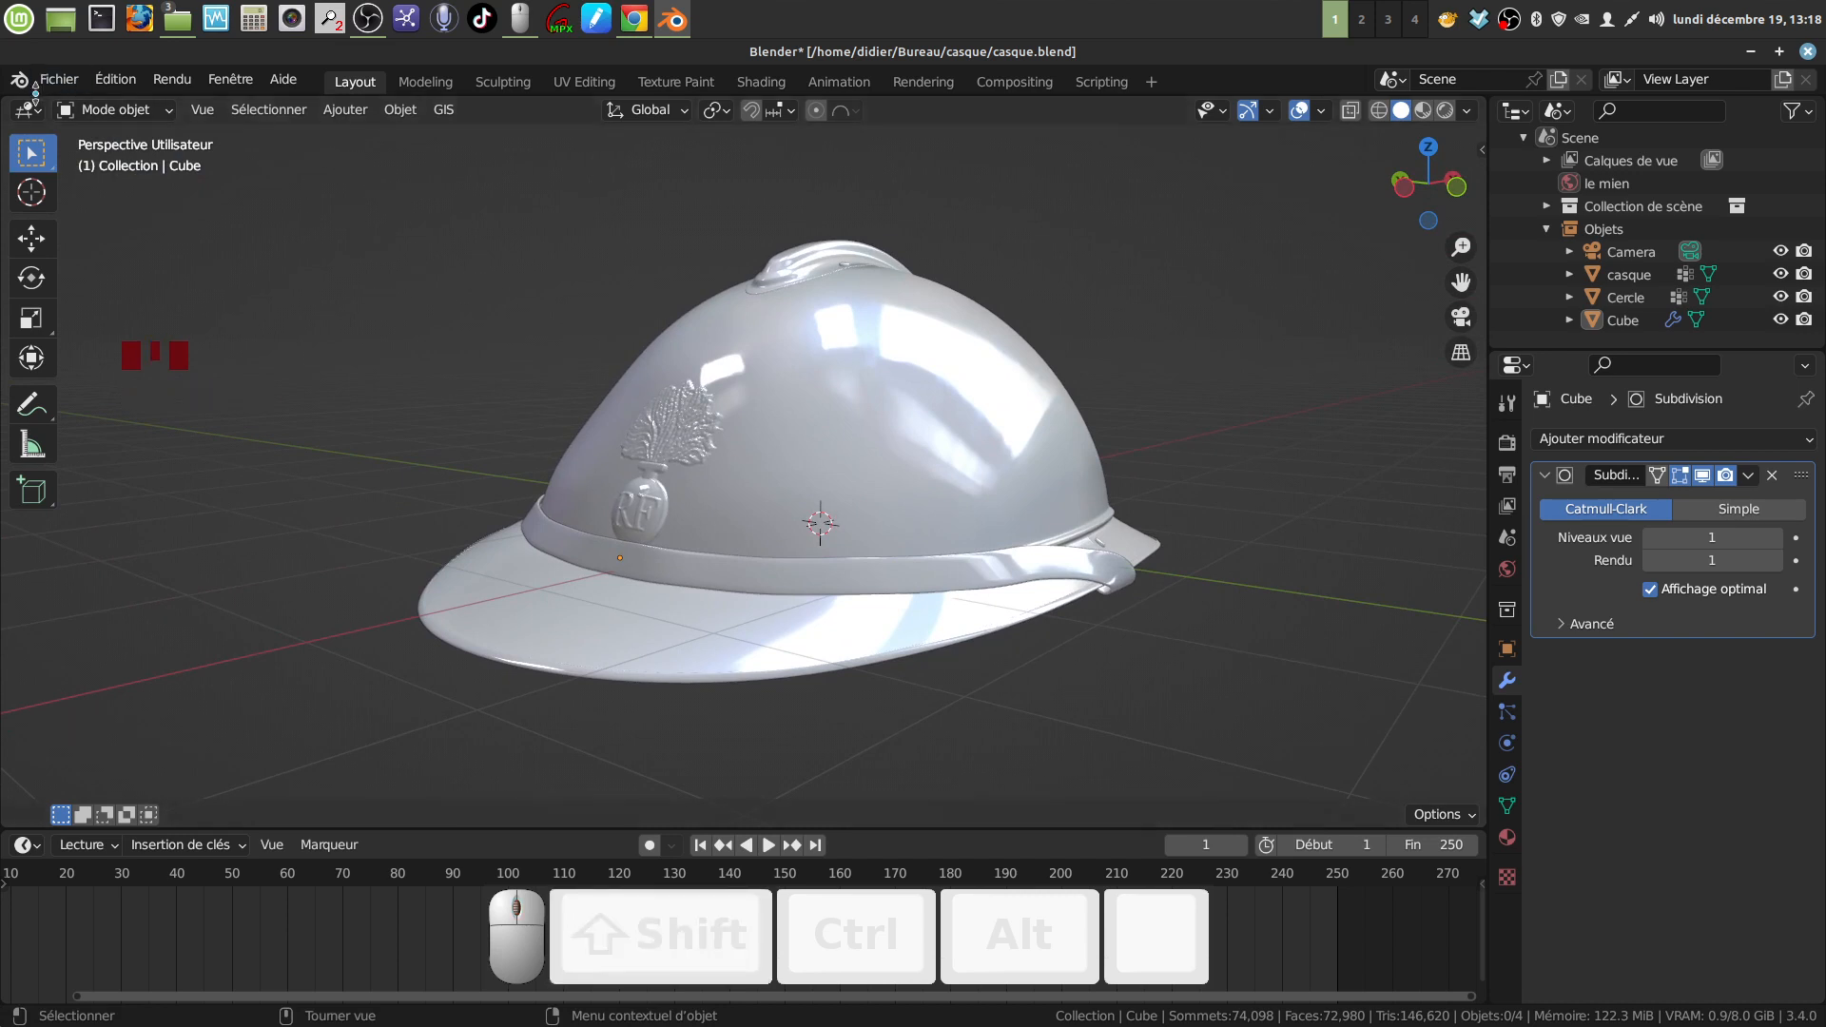
{"action": "mouse_move", "coordinate": [718, 487]}
{"action": "middle_mouse_down"}
{"action": "mouse_move", "coordinate": [704, 510]}
{"action": "mouse_move", "coordinate": [739, 493]}
{"action": "mouse_move", "coordinate": [728, 506]}
{"action": "middle_mouse_up"}
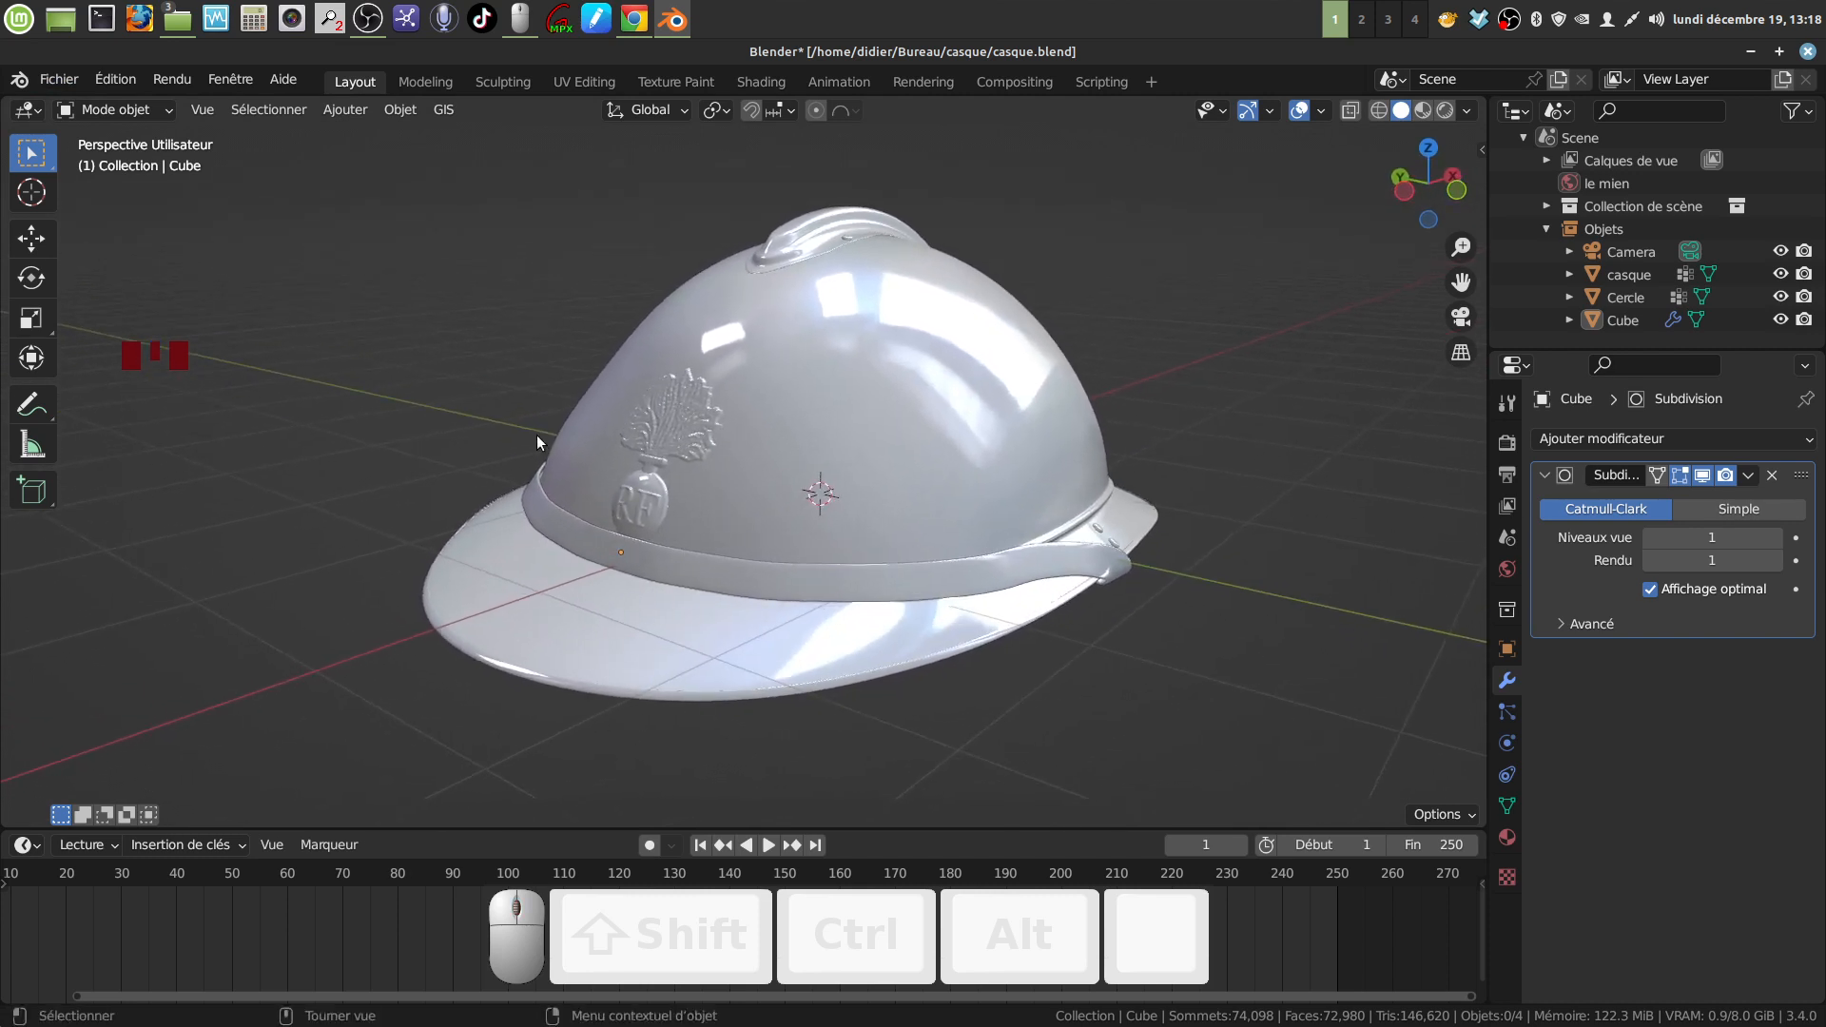
{"action": "middle_click_drag", "start_coordinate": [573, 434], "coordinate": [788, 614]}
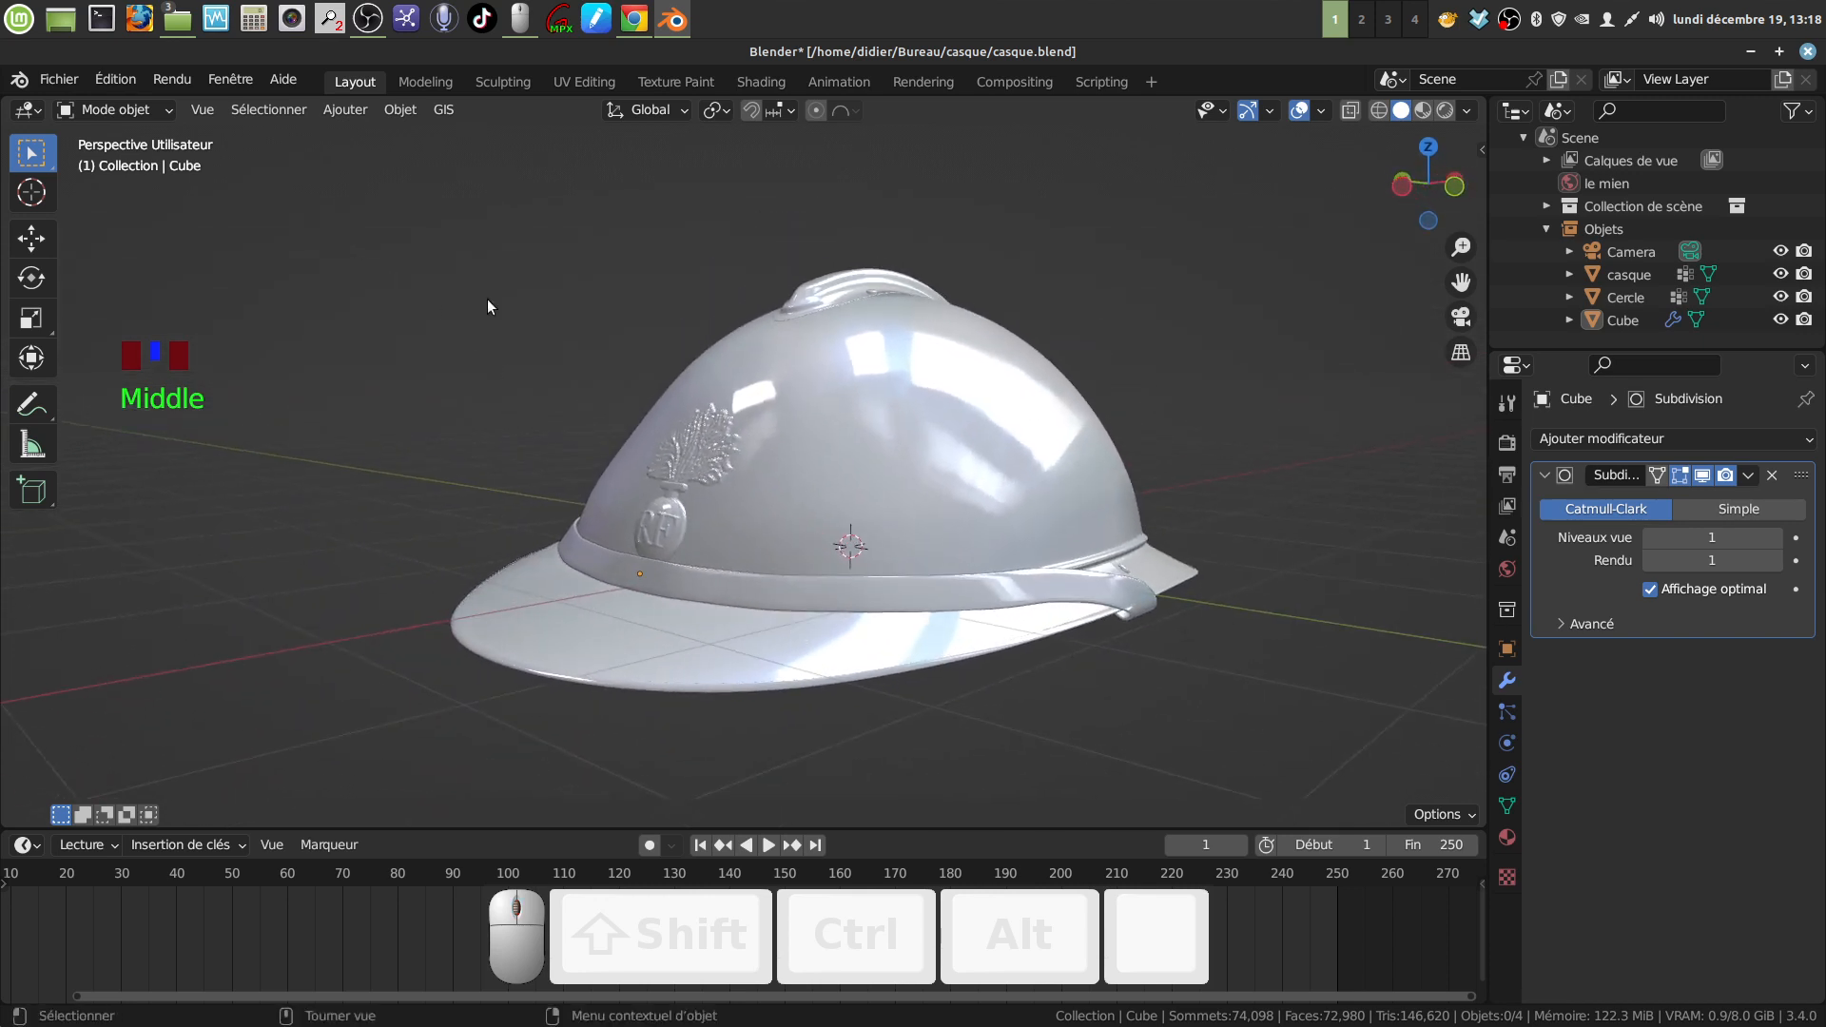
Step: Save the helmet file under its existing name, casque.blend
{"action": "left_click", "coordinate": [53, 78]}
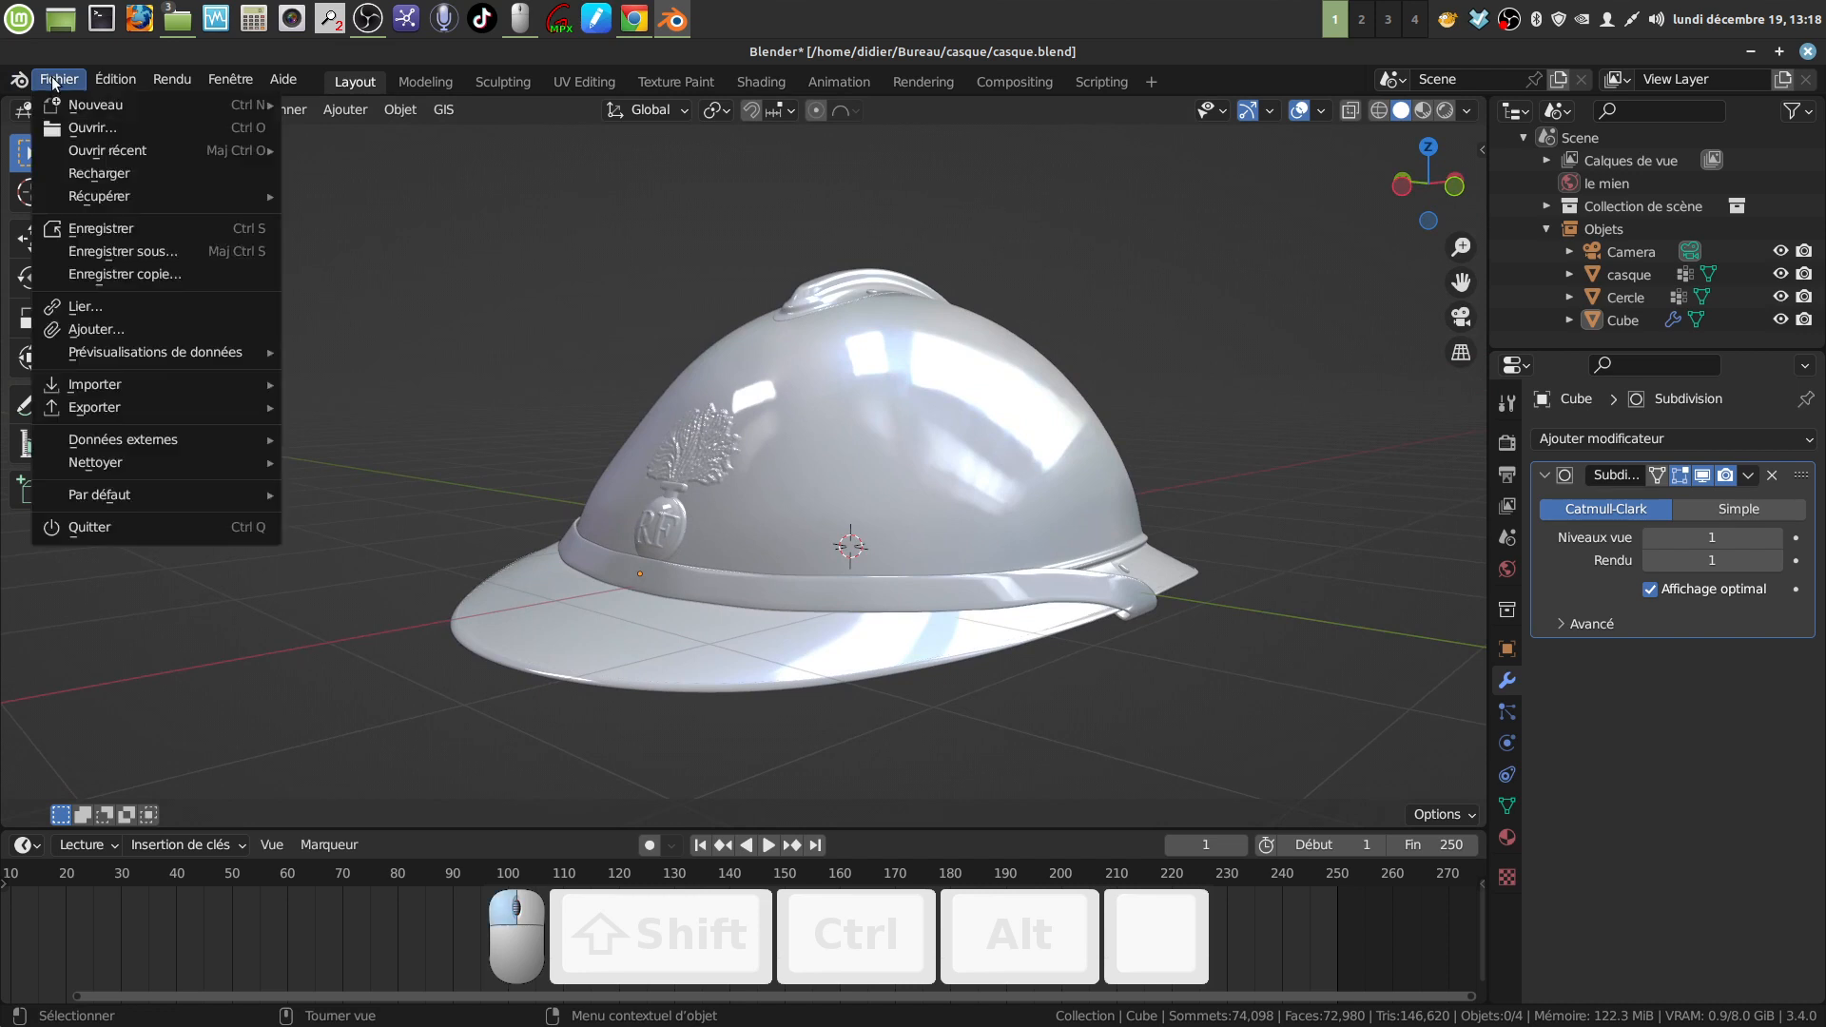
{"action": "left_click", "coordinate": [133, 228]}
{"action": "middle_click_drag", "start_coordinate": [934, 465], "coordinate": [1339, 271]}
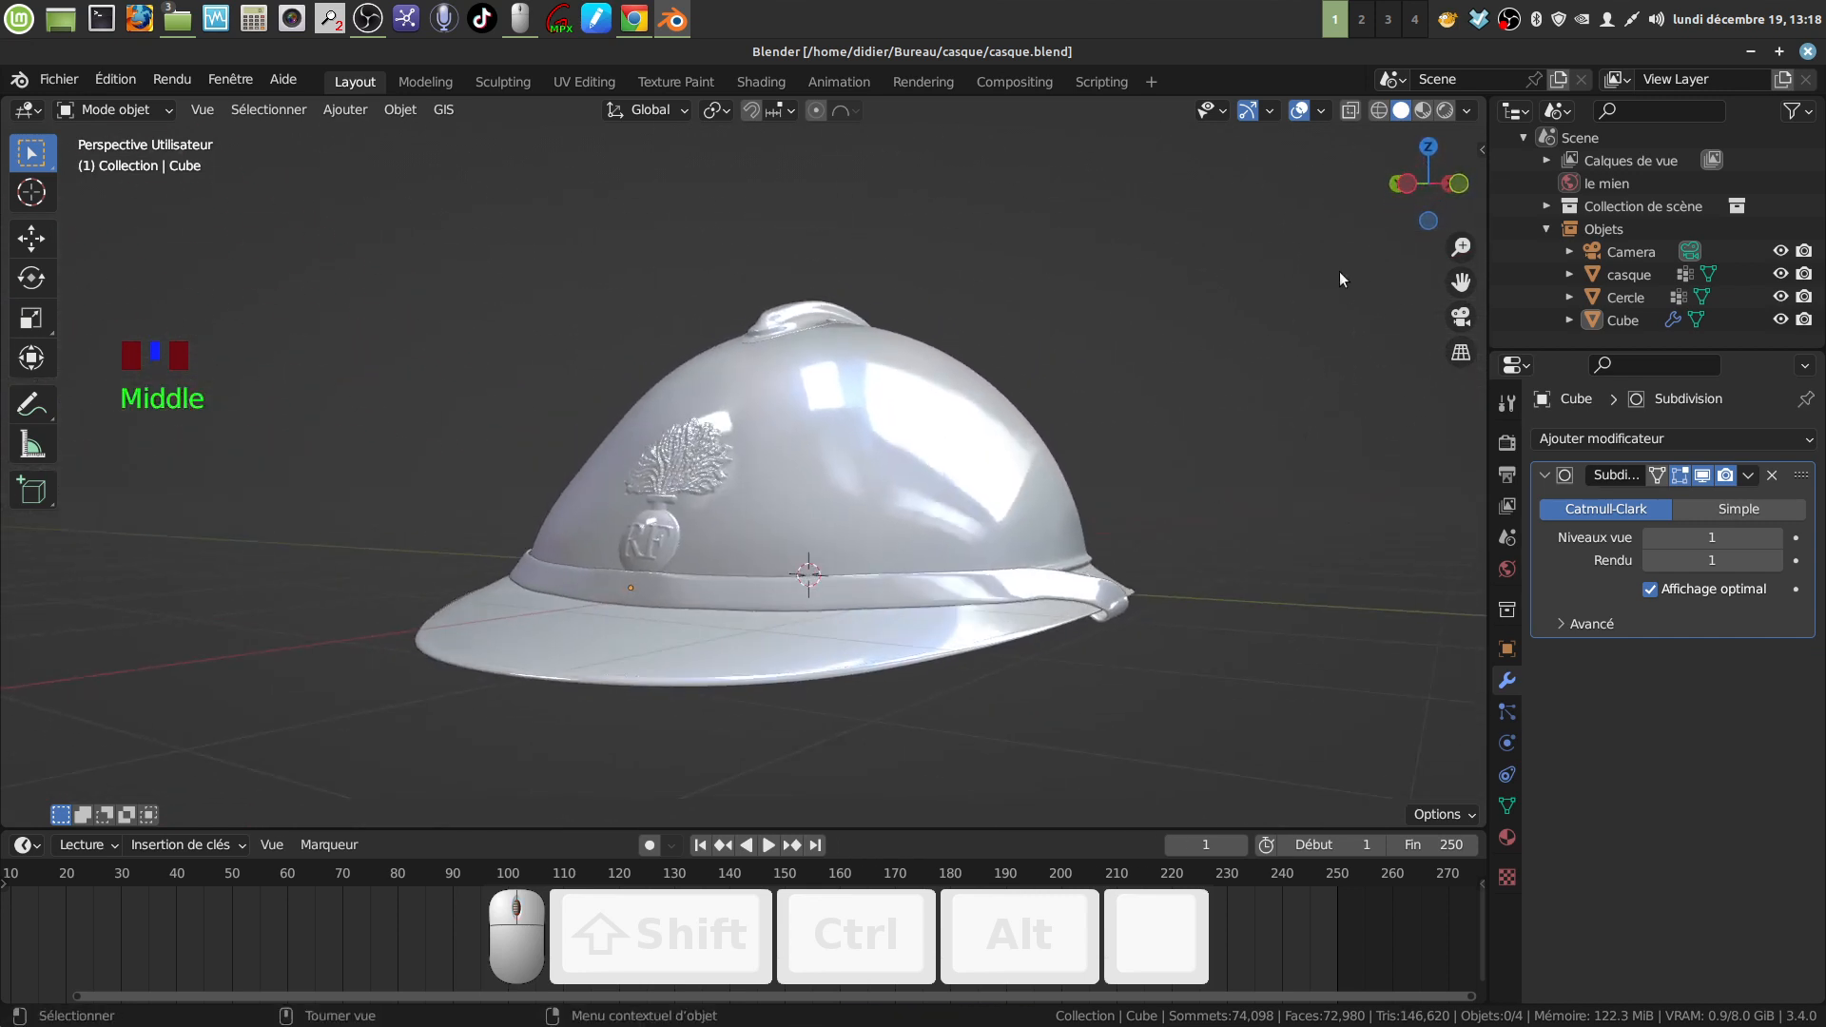